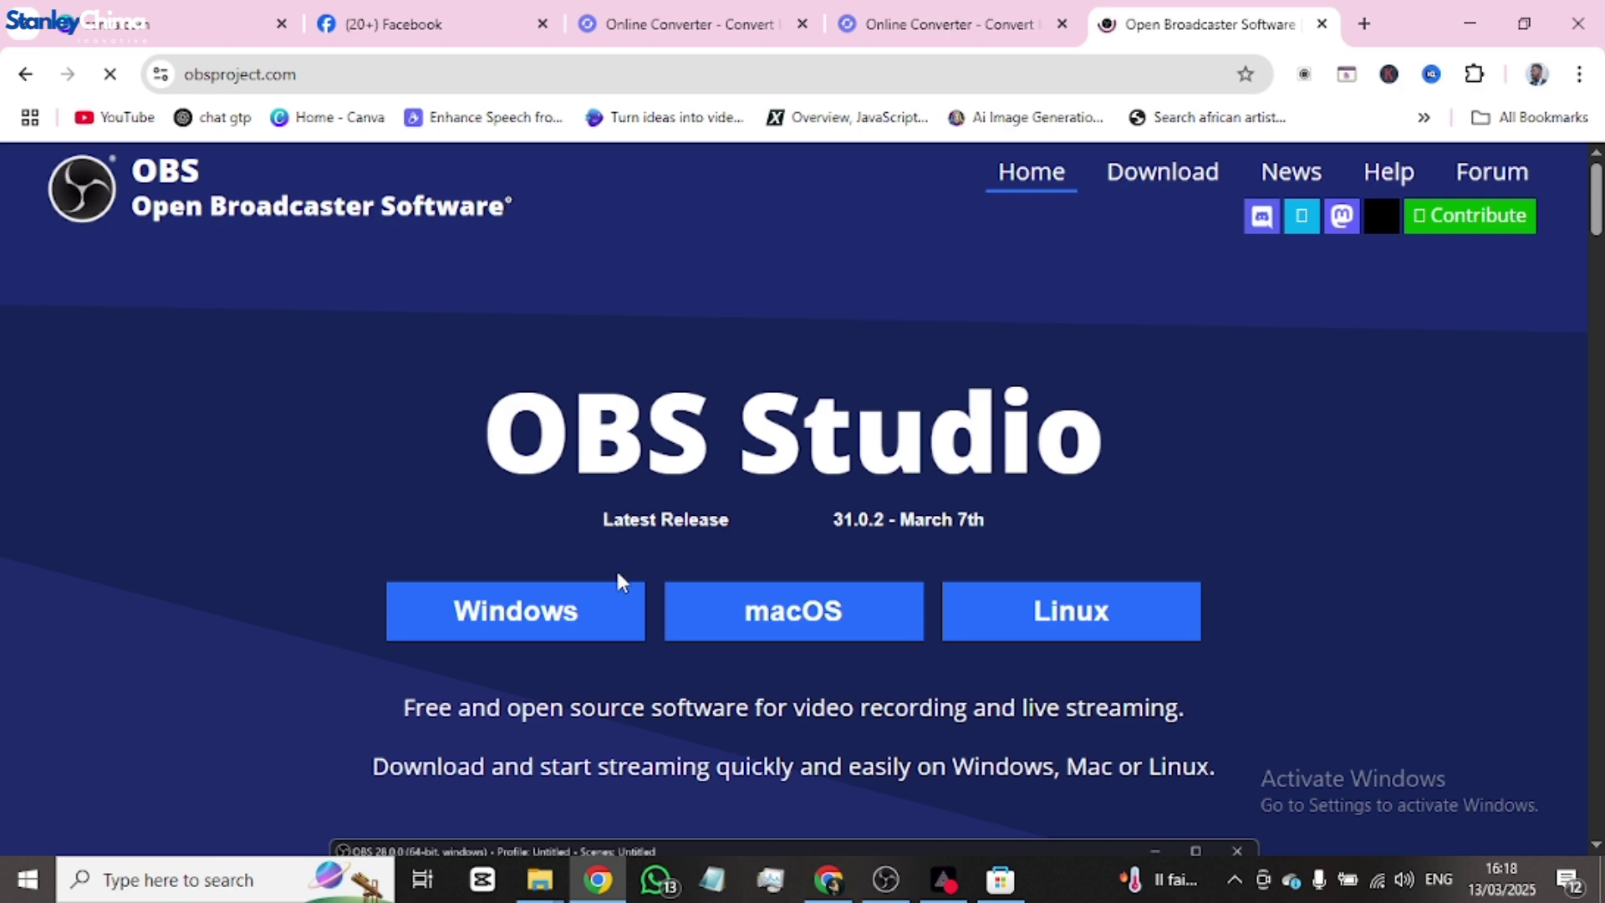
# - Start downloading the OBS Studio 31.0.2 Windows installer from the obsproject.com homepage
pyautogui.scroll(-3, 648, 569)
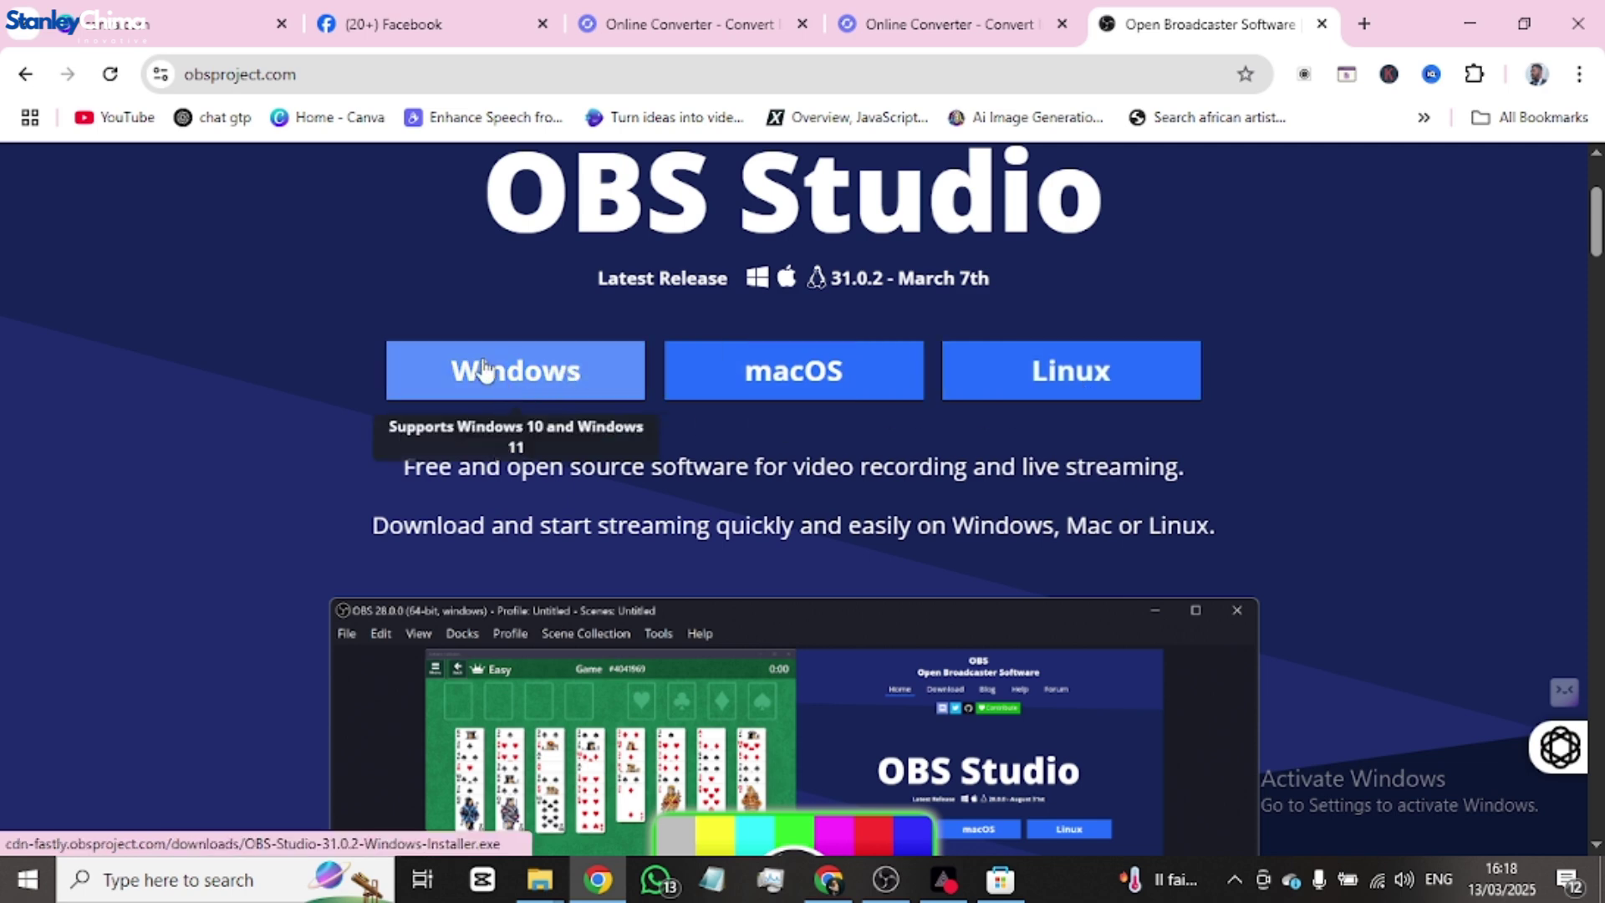
pyautogui.click(571, 380)
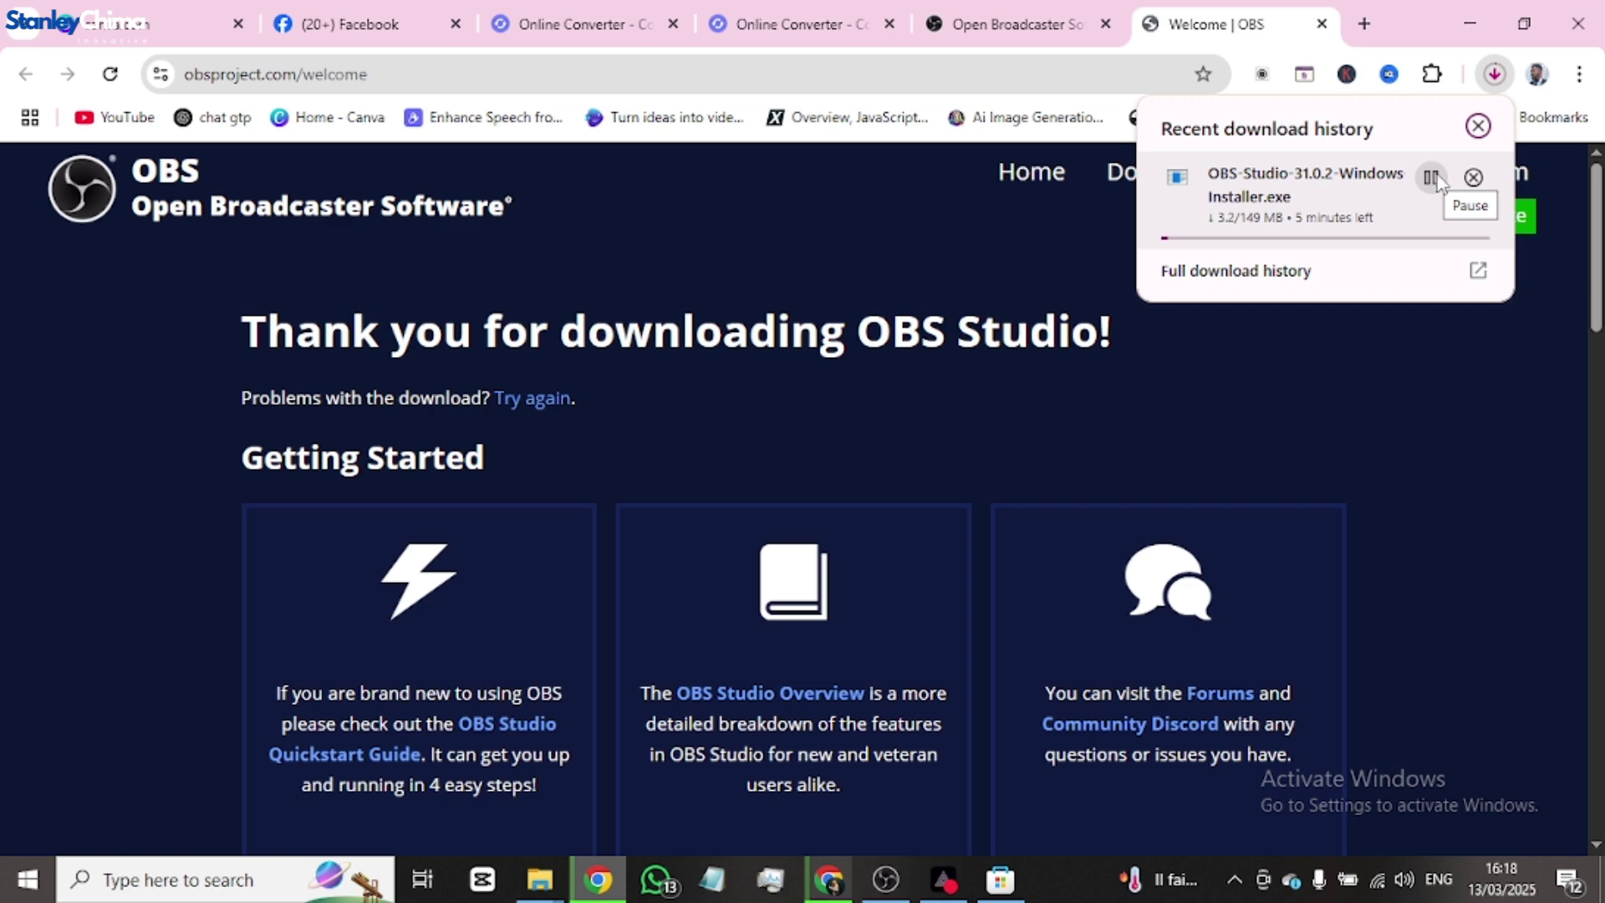
# - Cancel the Chrome download and run the existing OBS Studio installer from the Downloads folder
pyautogui.click(1473, 177)
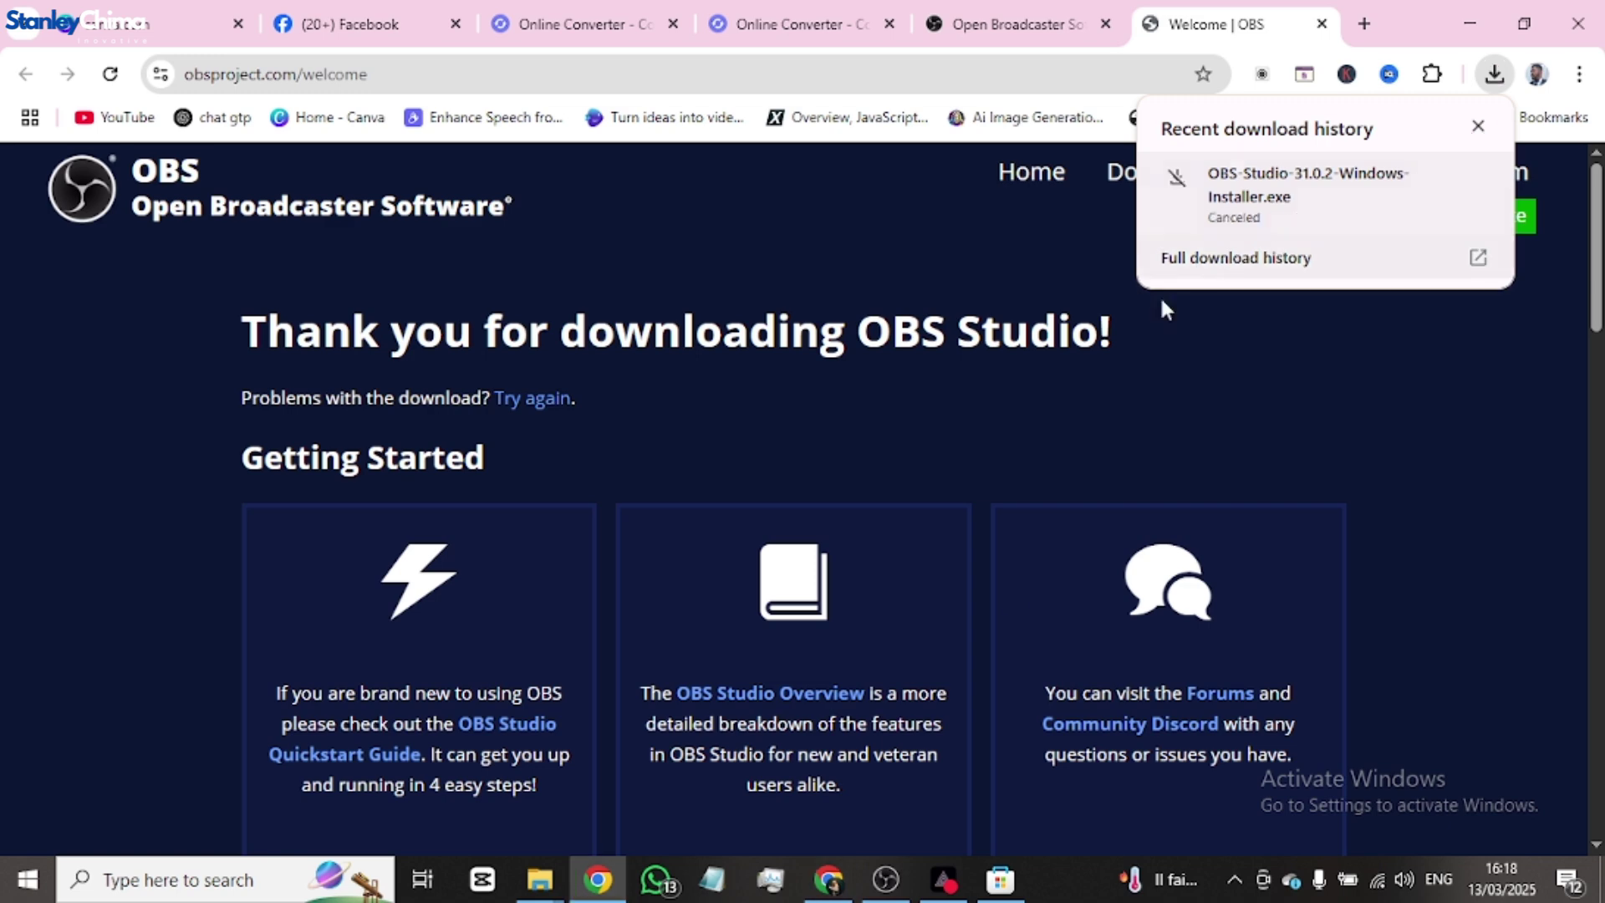
pyautogui.click(540, 880)
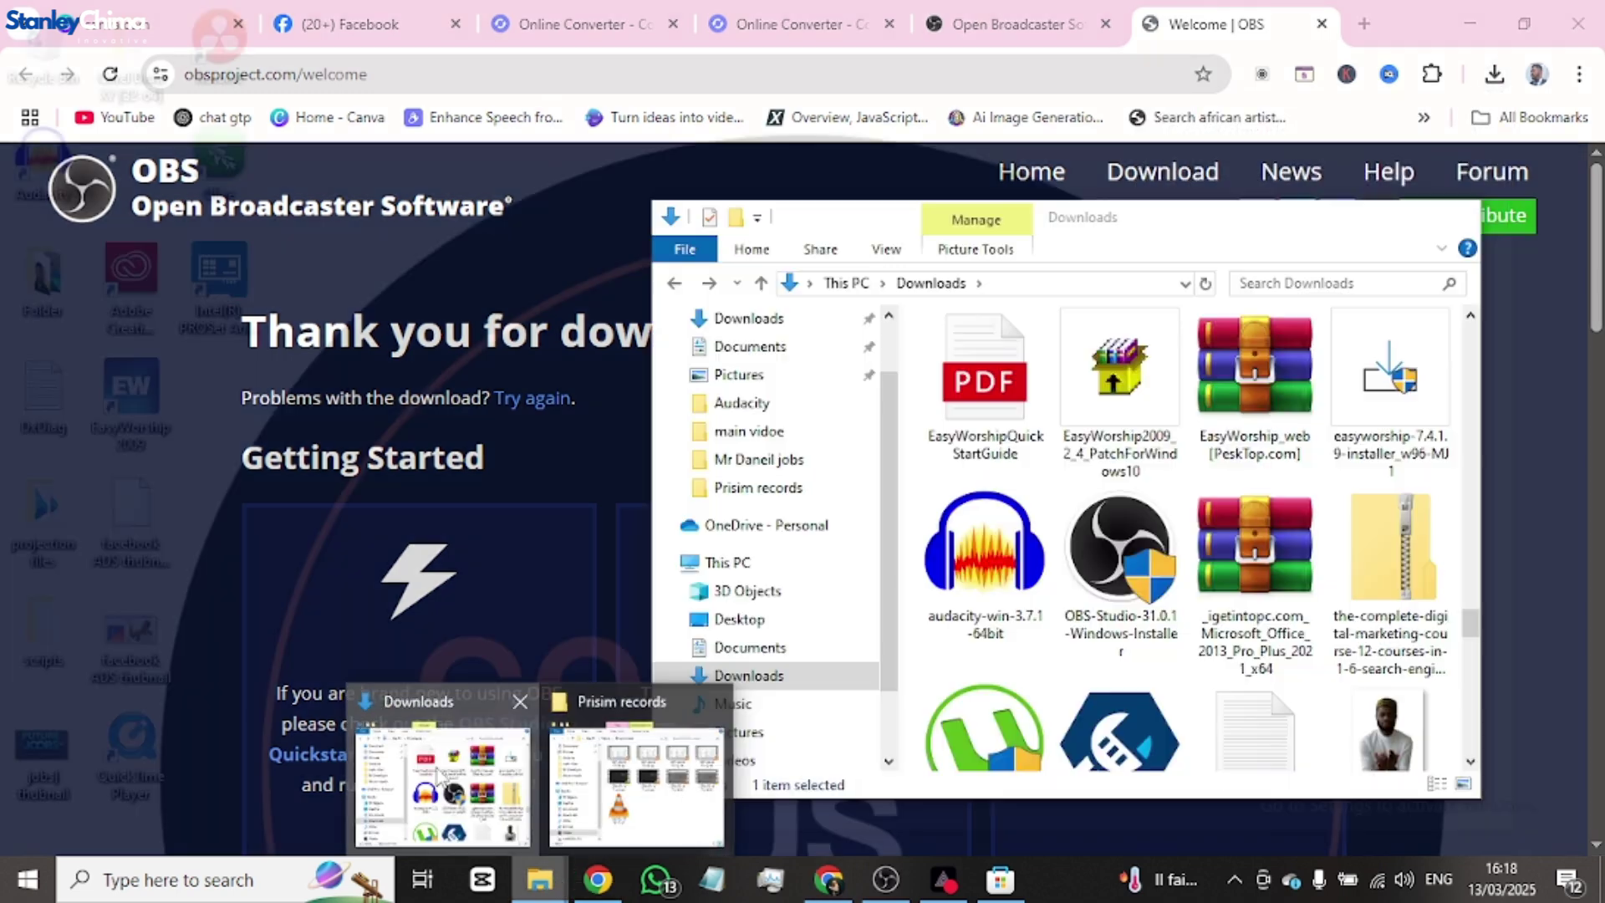
pyautogui.click(443, 778)
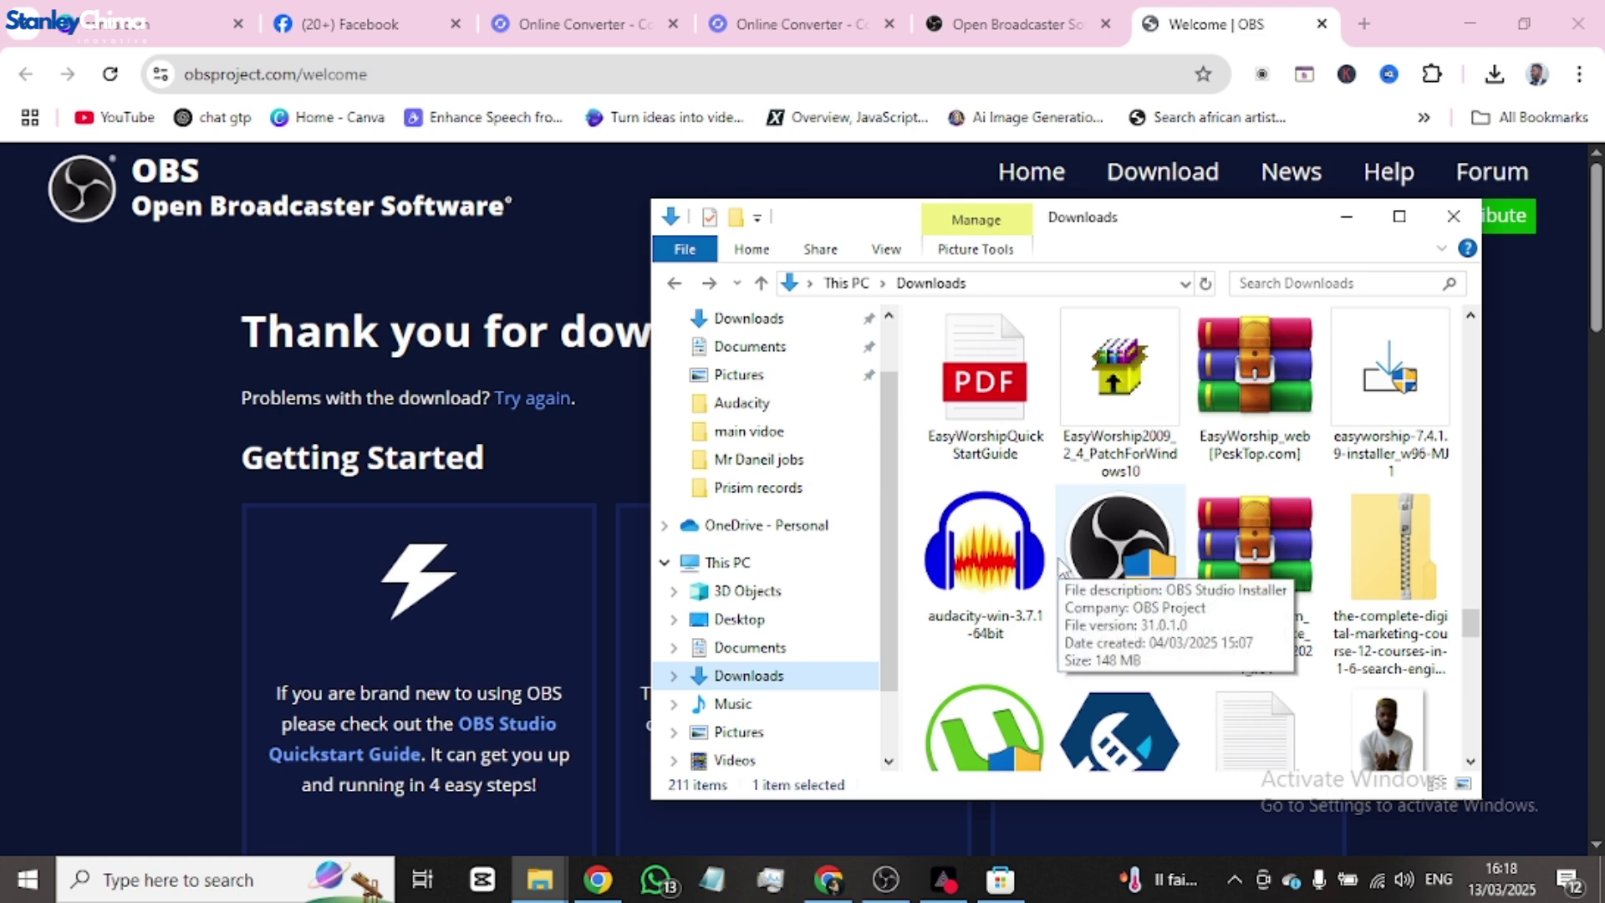
pyautogui.click(1121, 562)
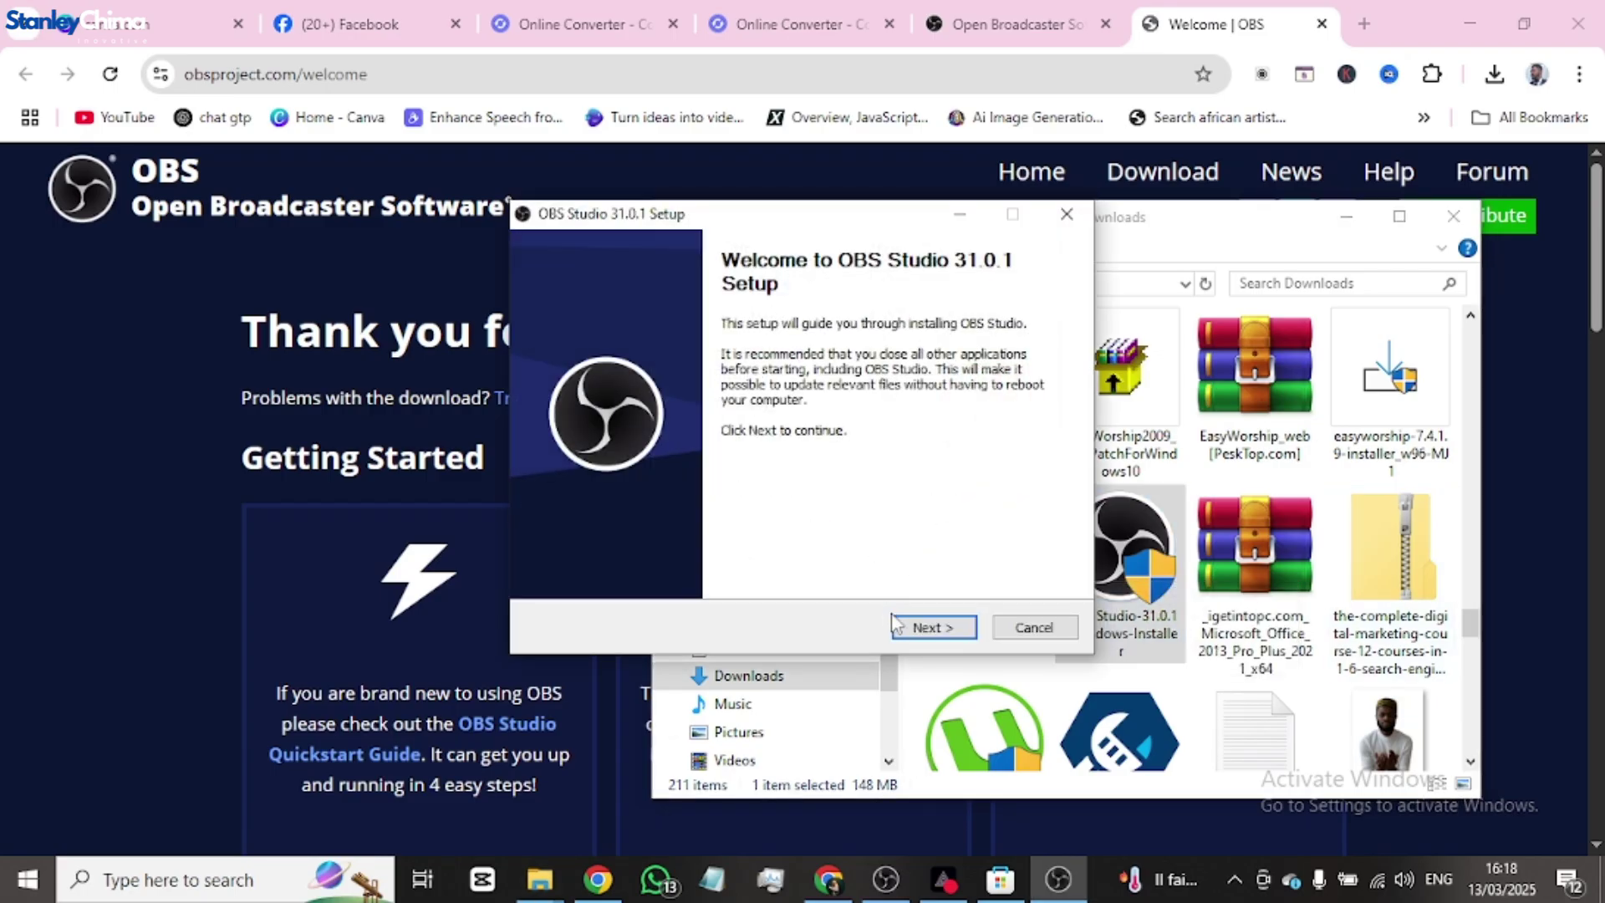
# - Quit OBS Studio 31.0.1 Setup at the already-running warning and switch to the running OBS window
pyautogui.click(903, 627)
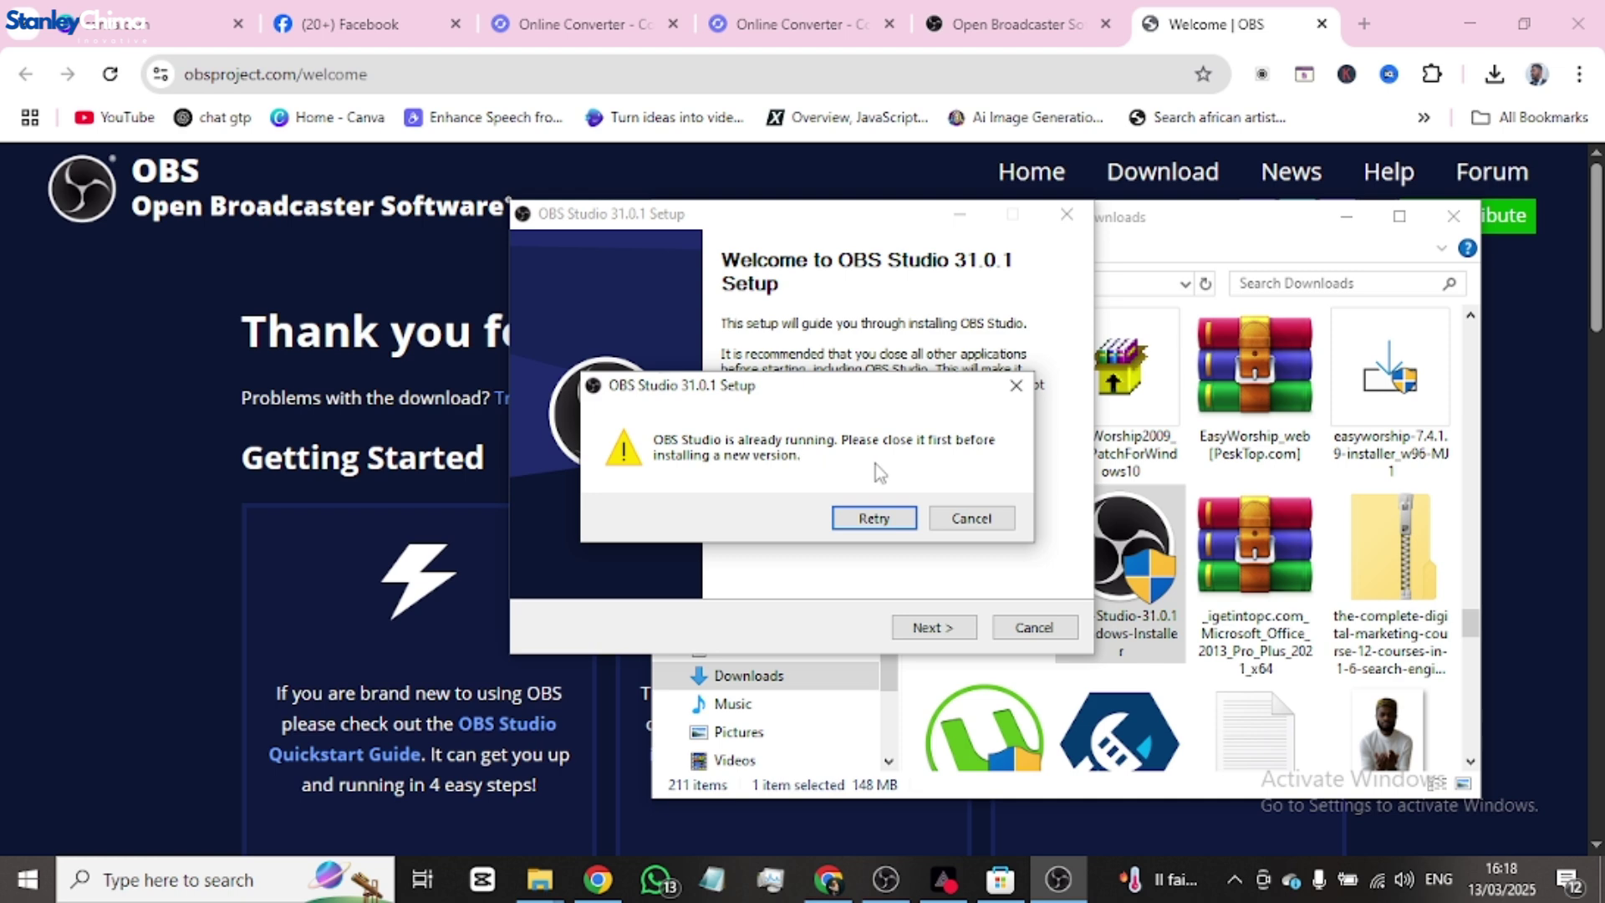
pyautogui.click(972, 516)
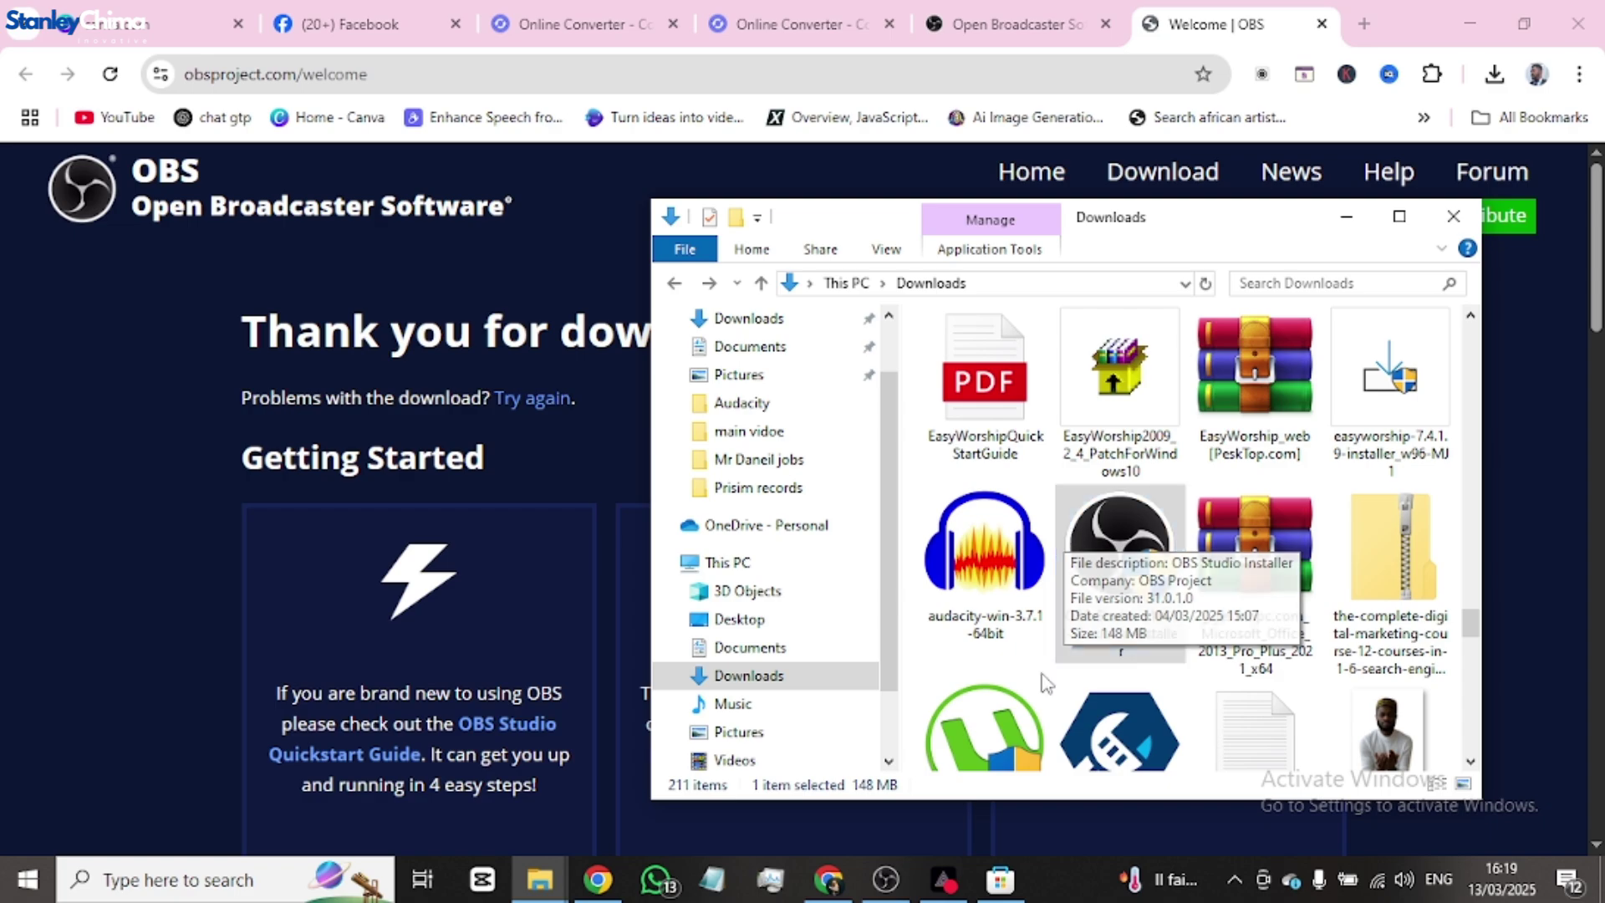
pyautogui.click(934, 882)
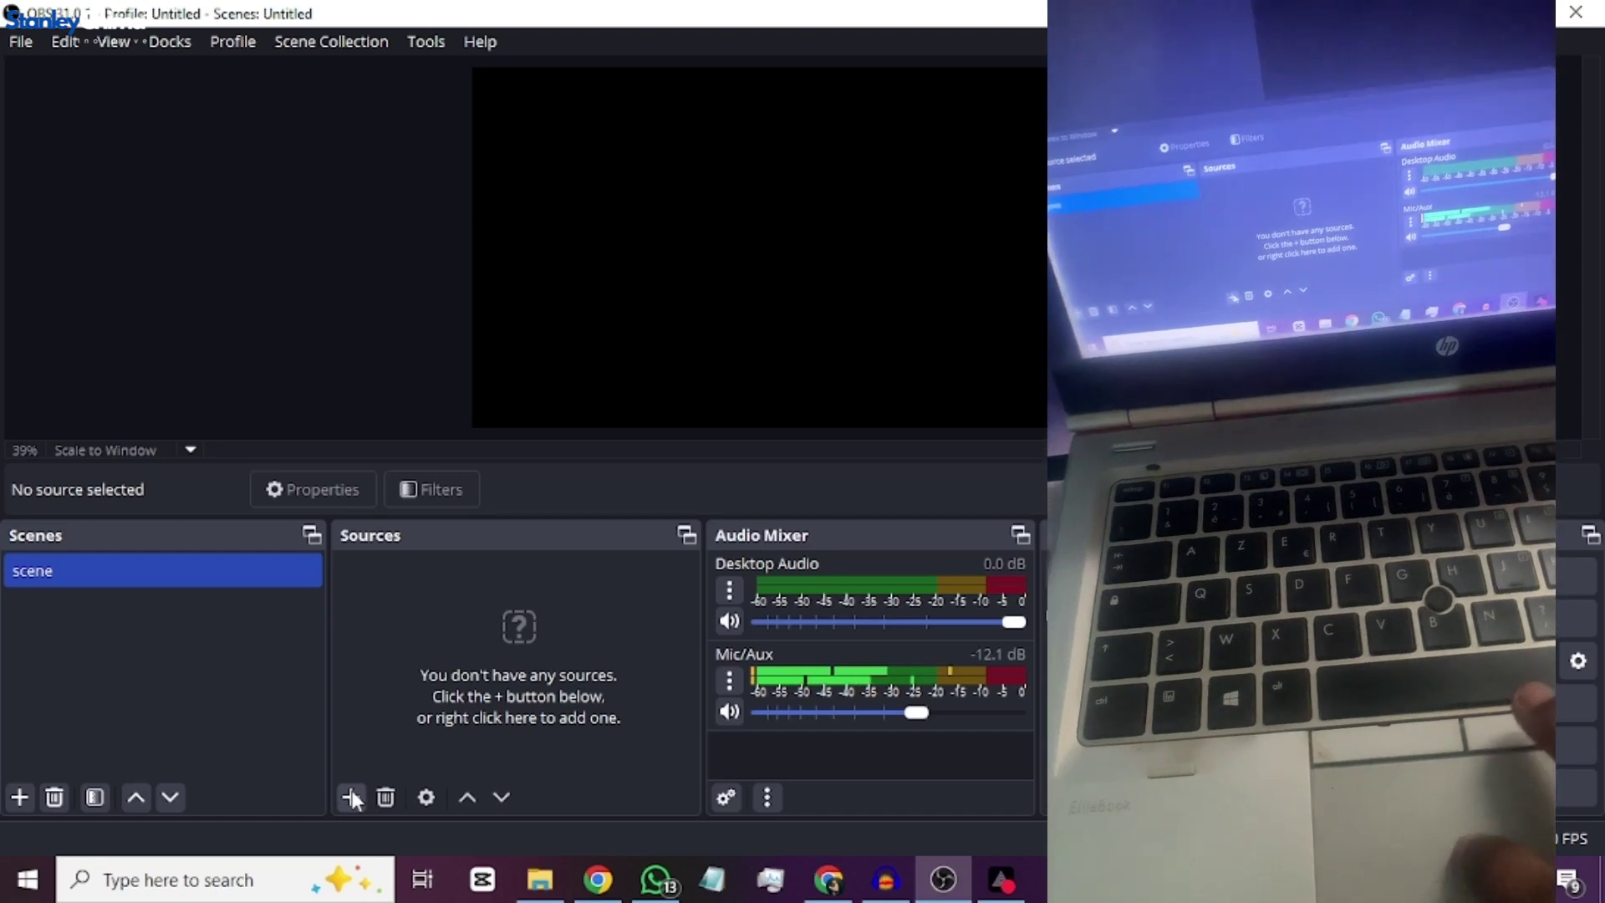
# - Create an Audio Input Capture source named 'mixer audio'
pyautogui.click(352, 796)
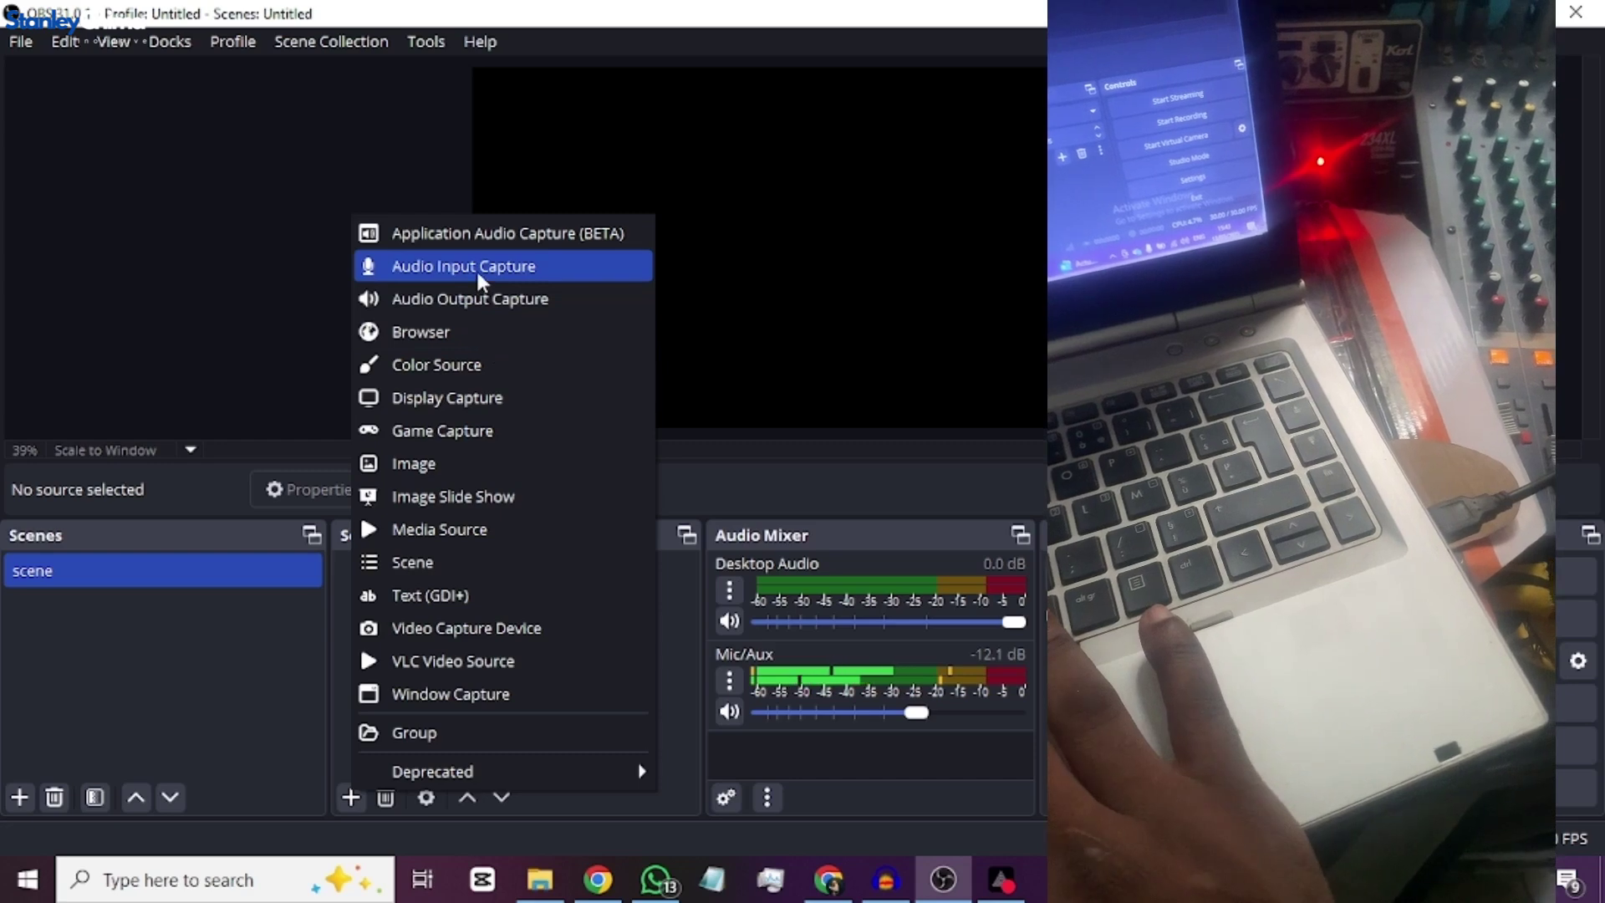
pyautogui.click(477, 277)
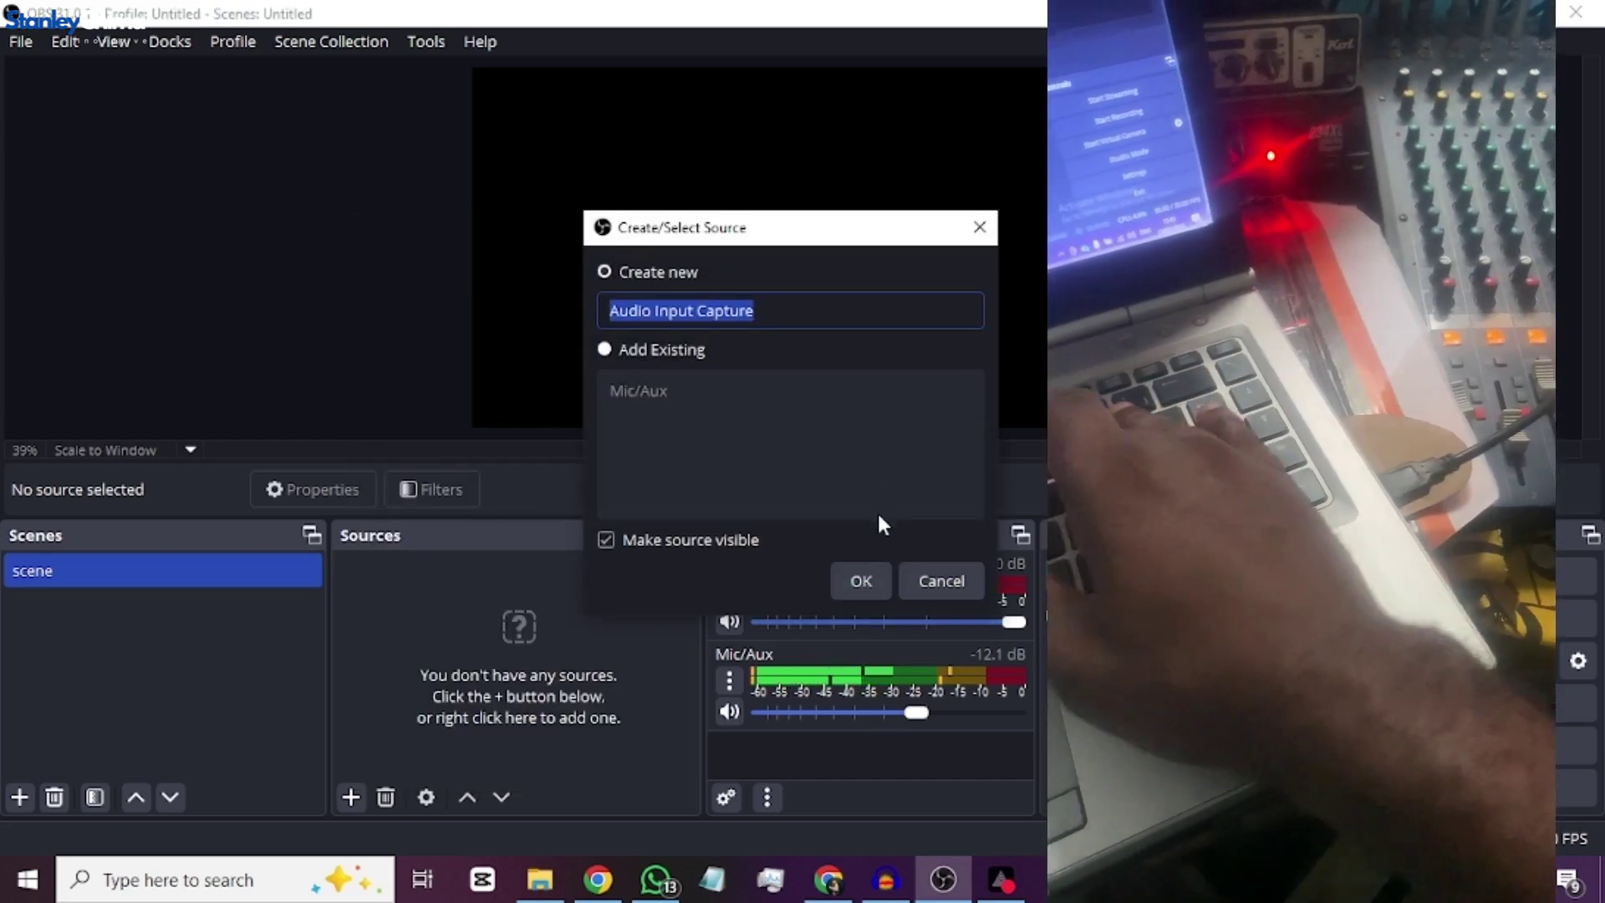
pyautogui.write('mixer')
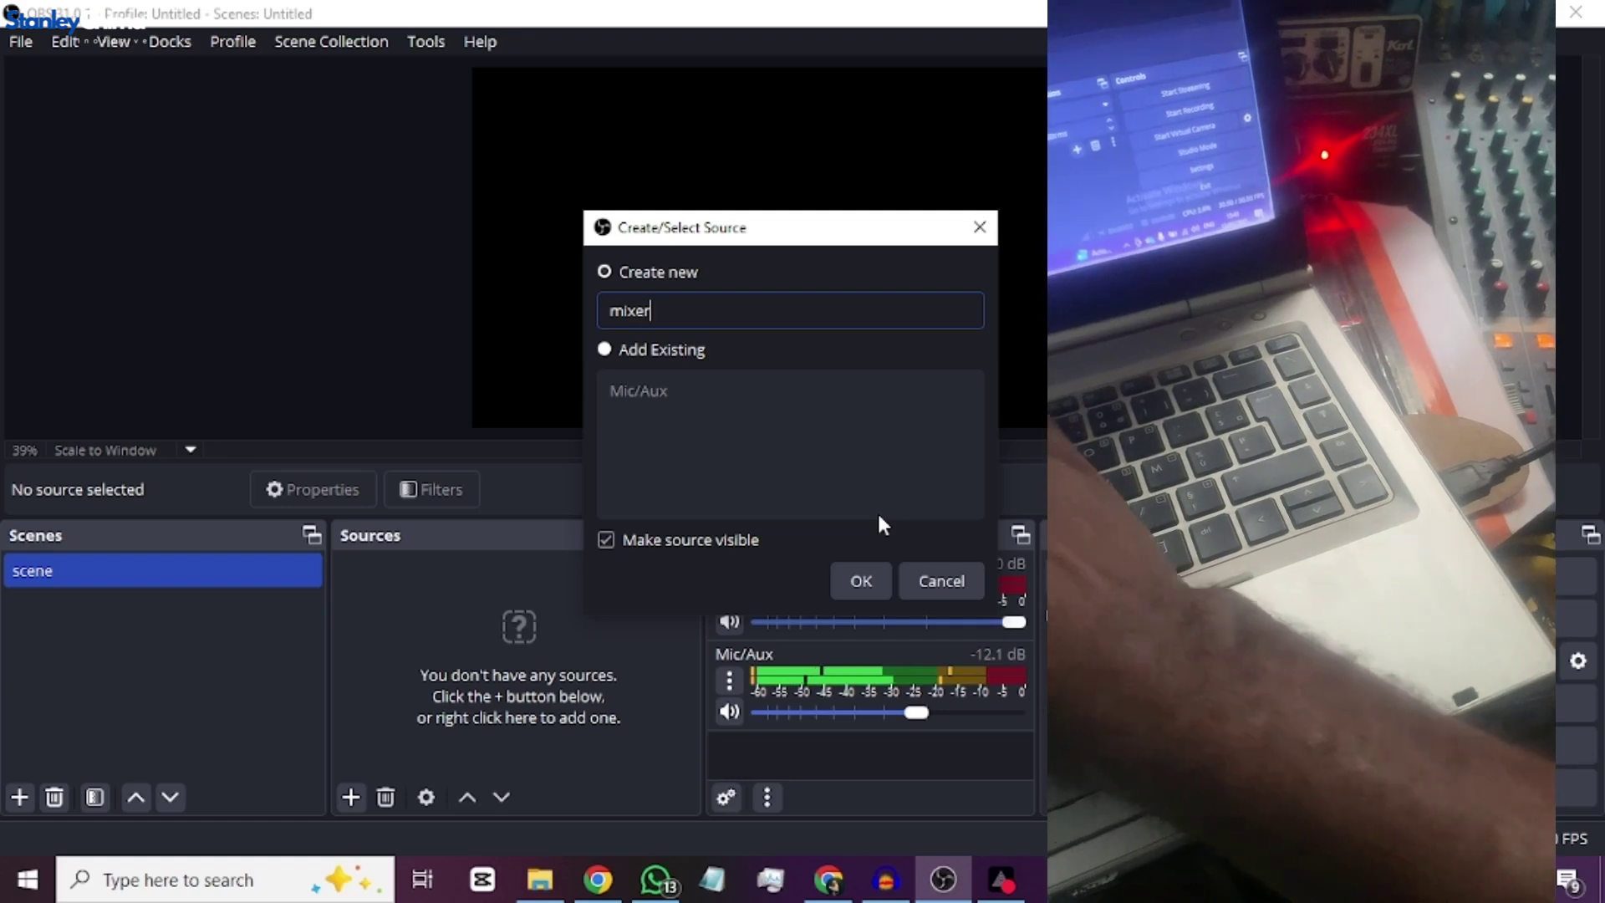
pyautogui.write(' audio')
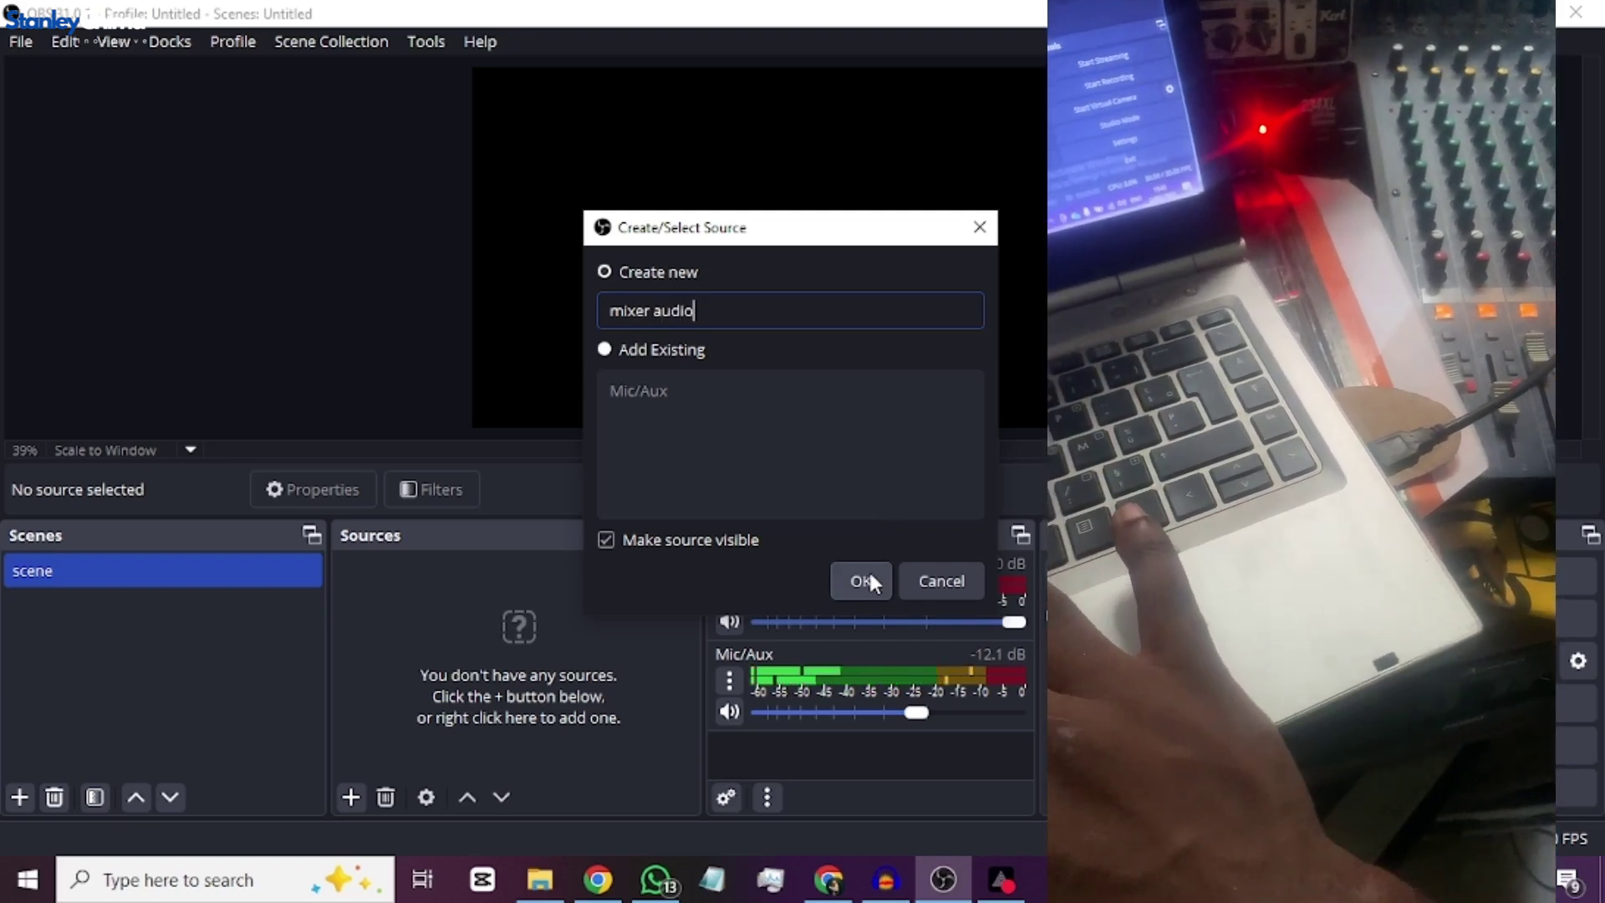
pyautogui.click(861, 579)
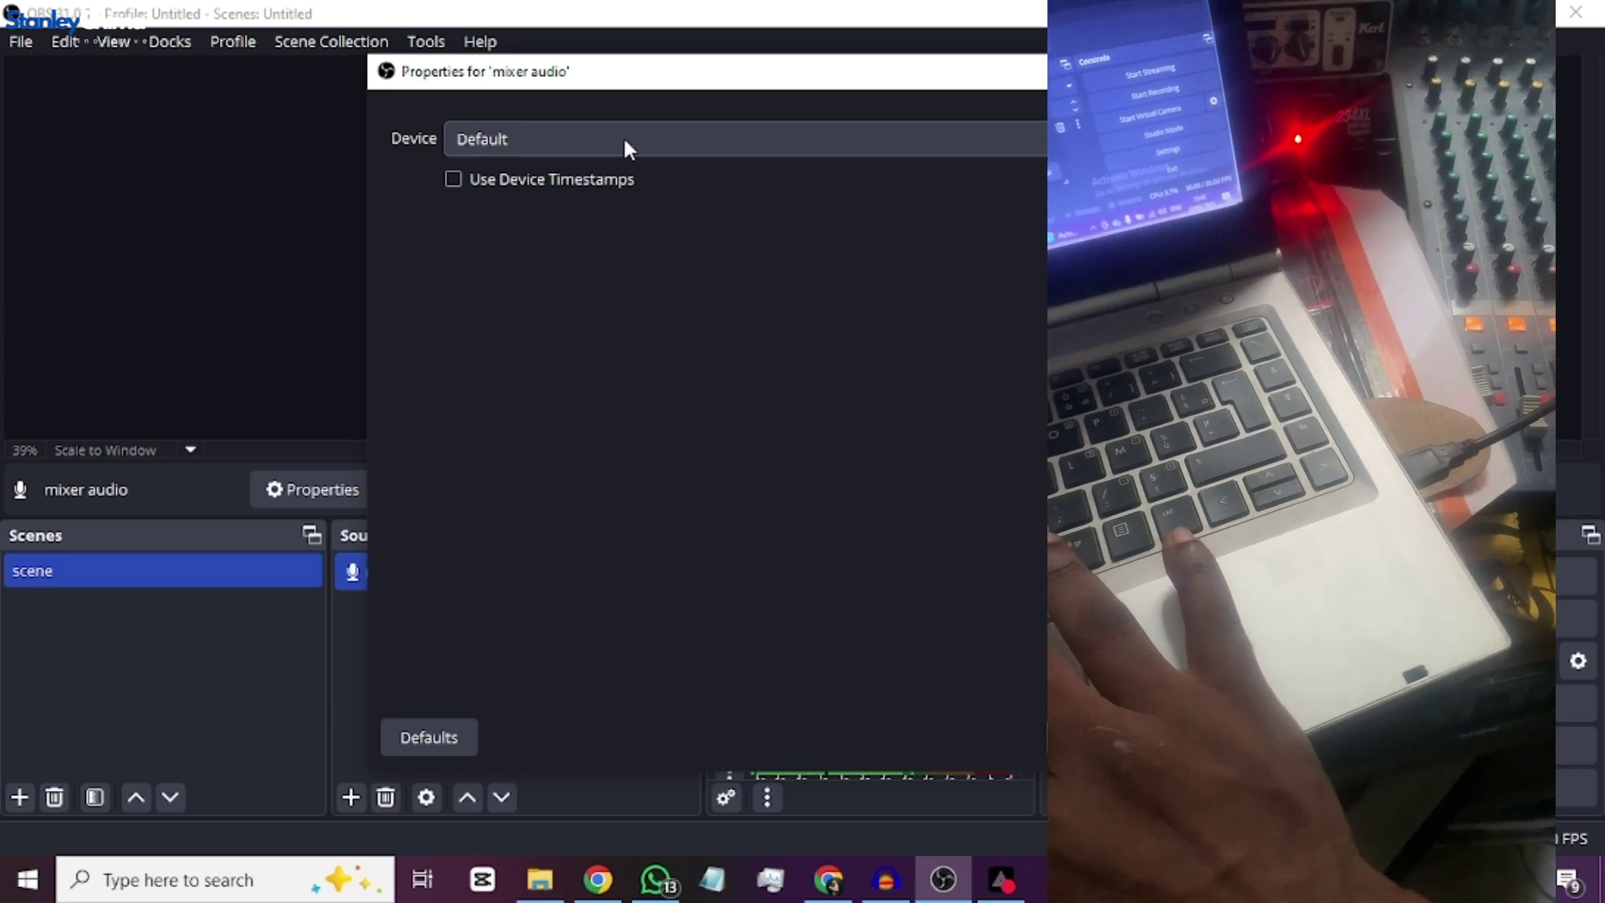
# - Check the mixer audio device list twice, leaving the device at Default
pyautogui.click(623, 133)
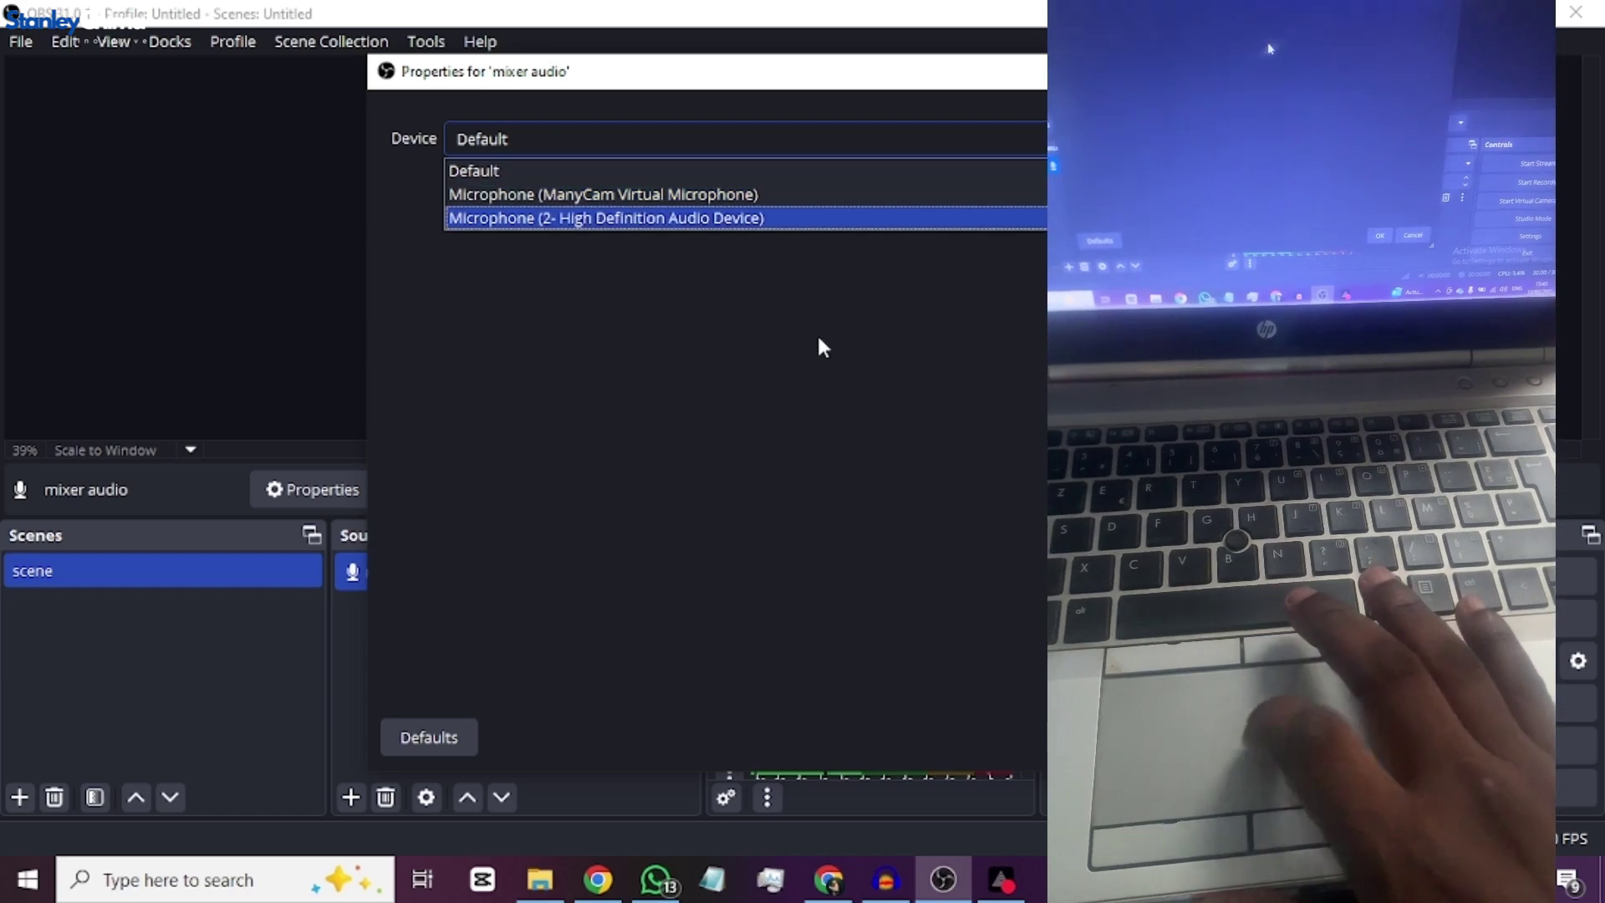
pyautogui.click(745, 171)
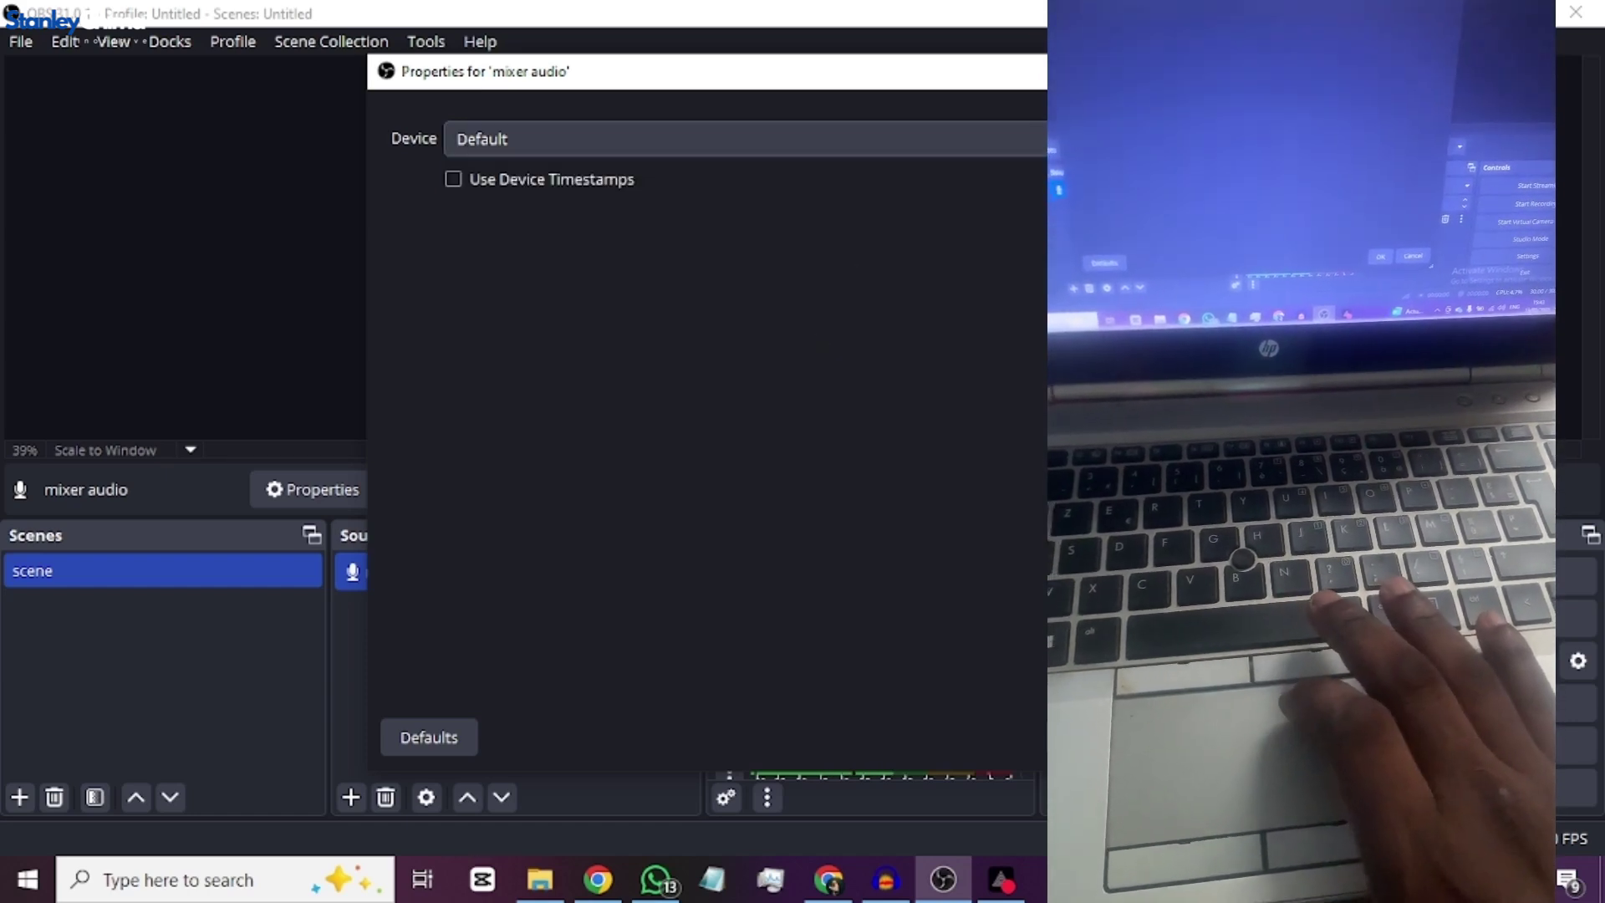
pyautogui.press('Return')
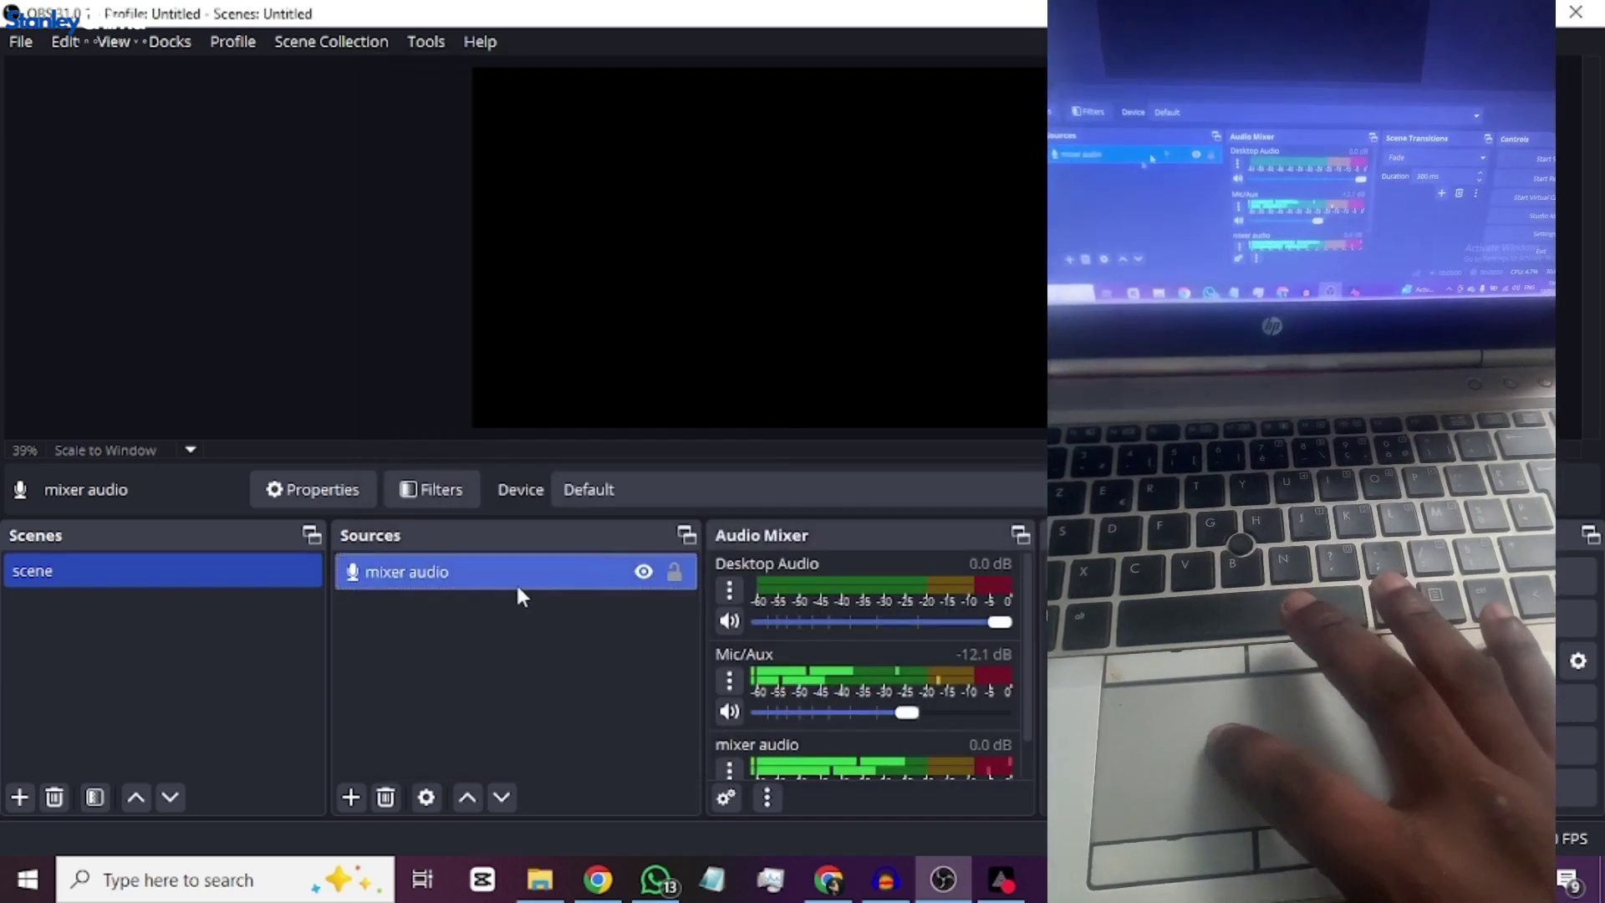
pyautogui.doubleClick(520, 582)
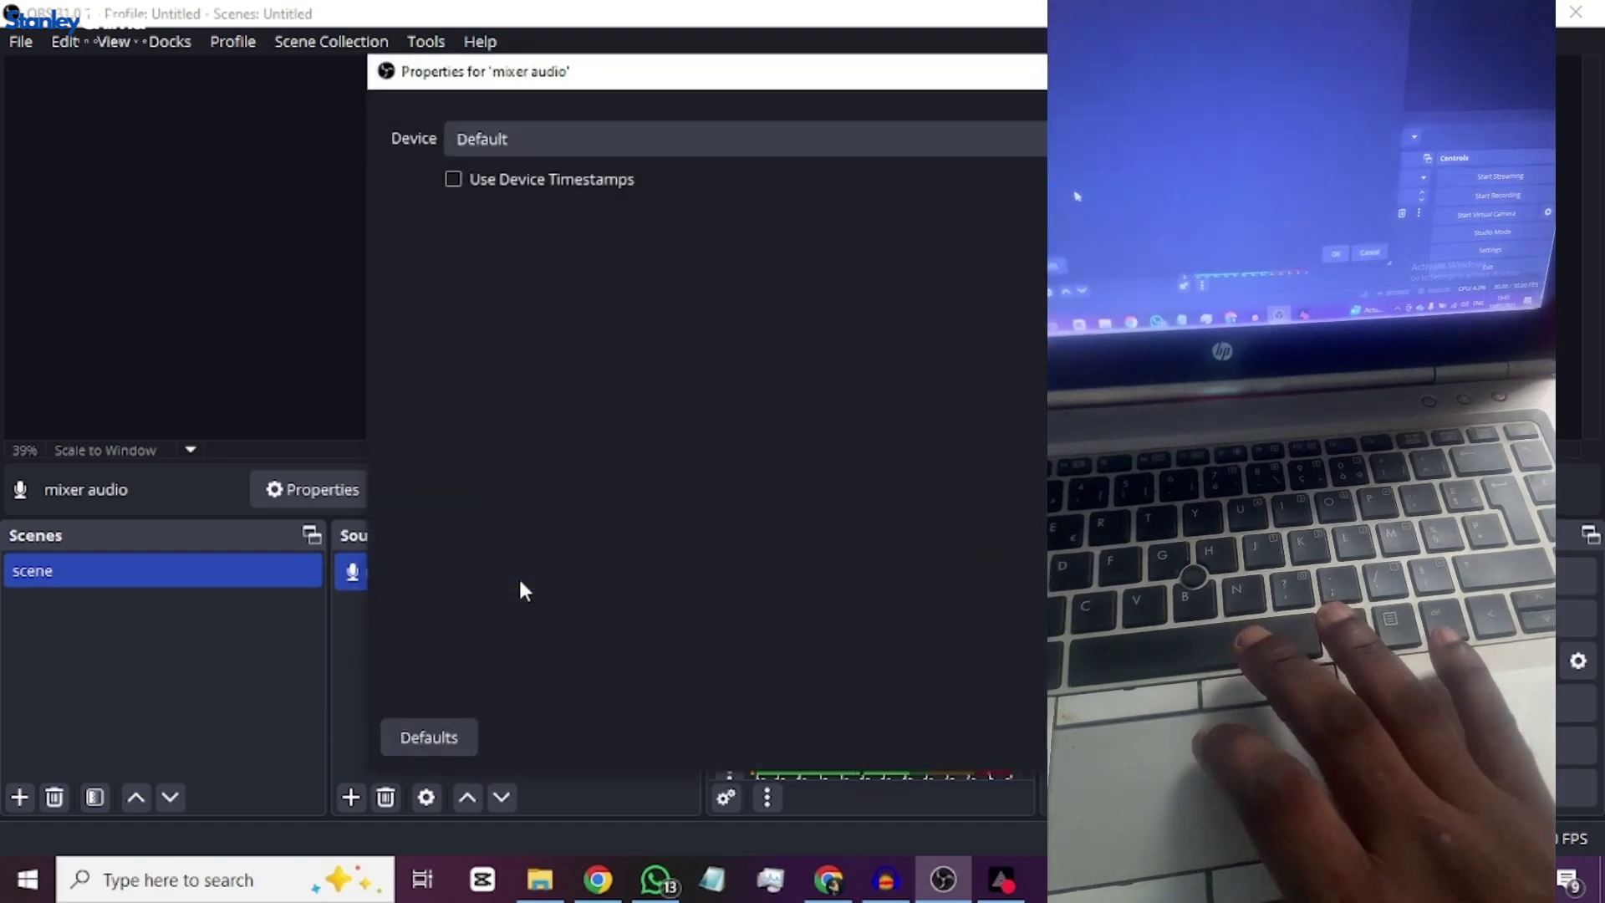
pyautogui.click(819, 138)
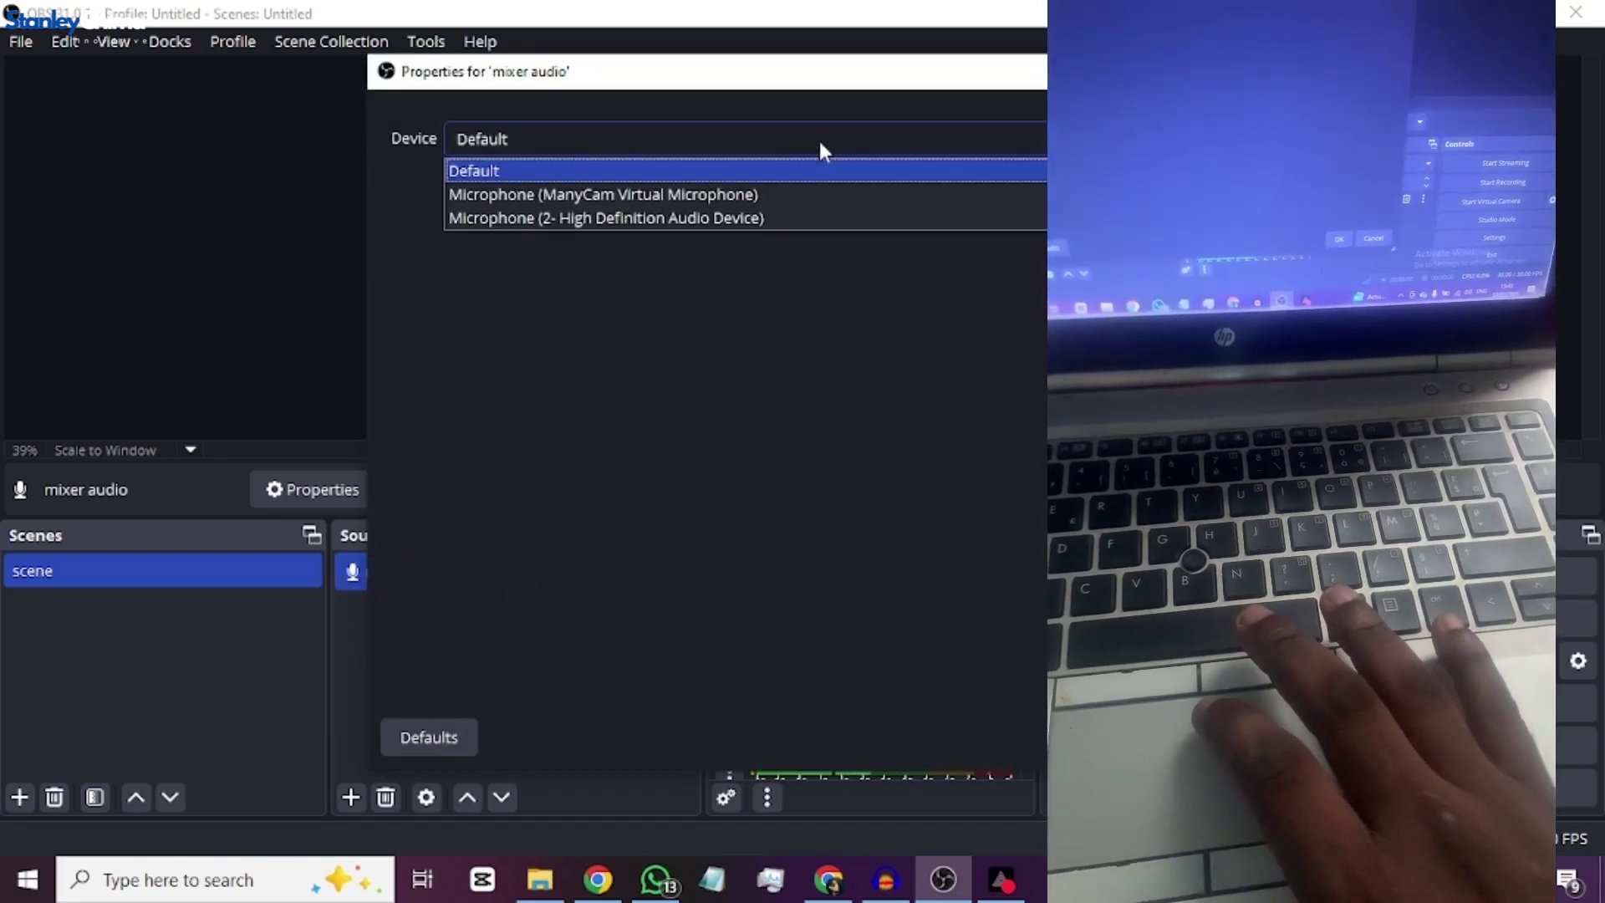
pyautogui.click(888, 297)
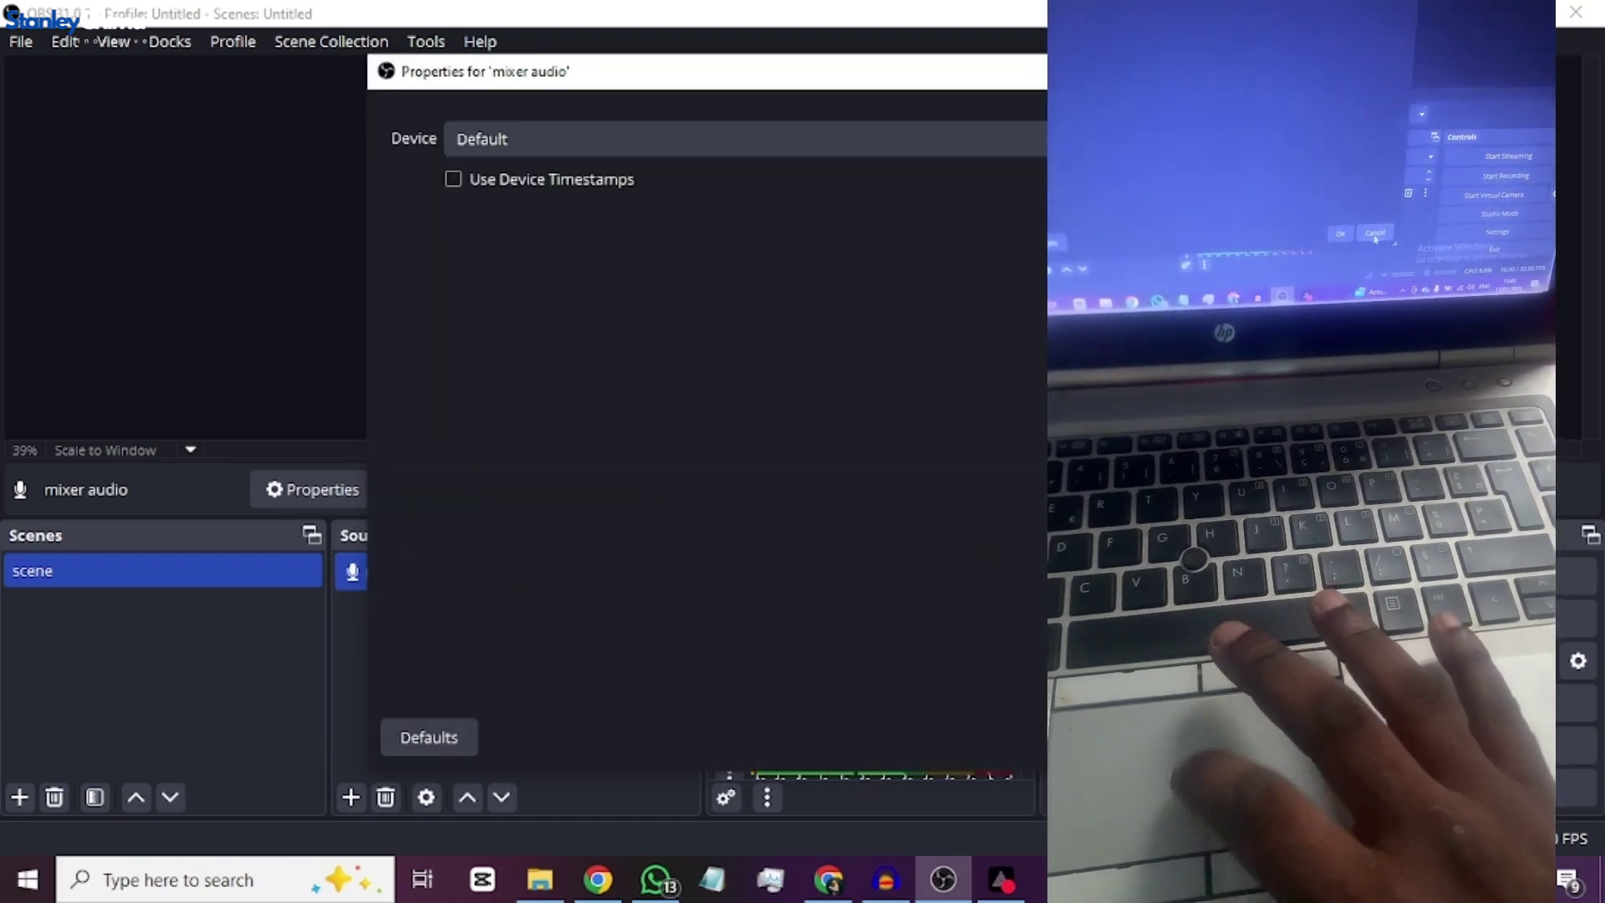
pyautogui.press('Escape')
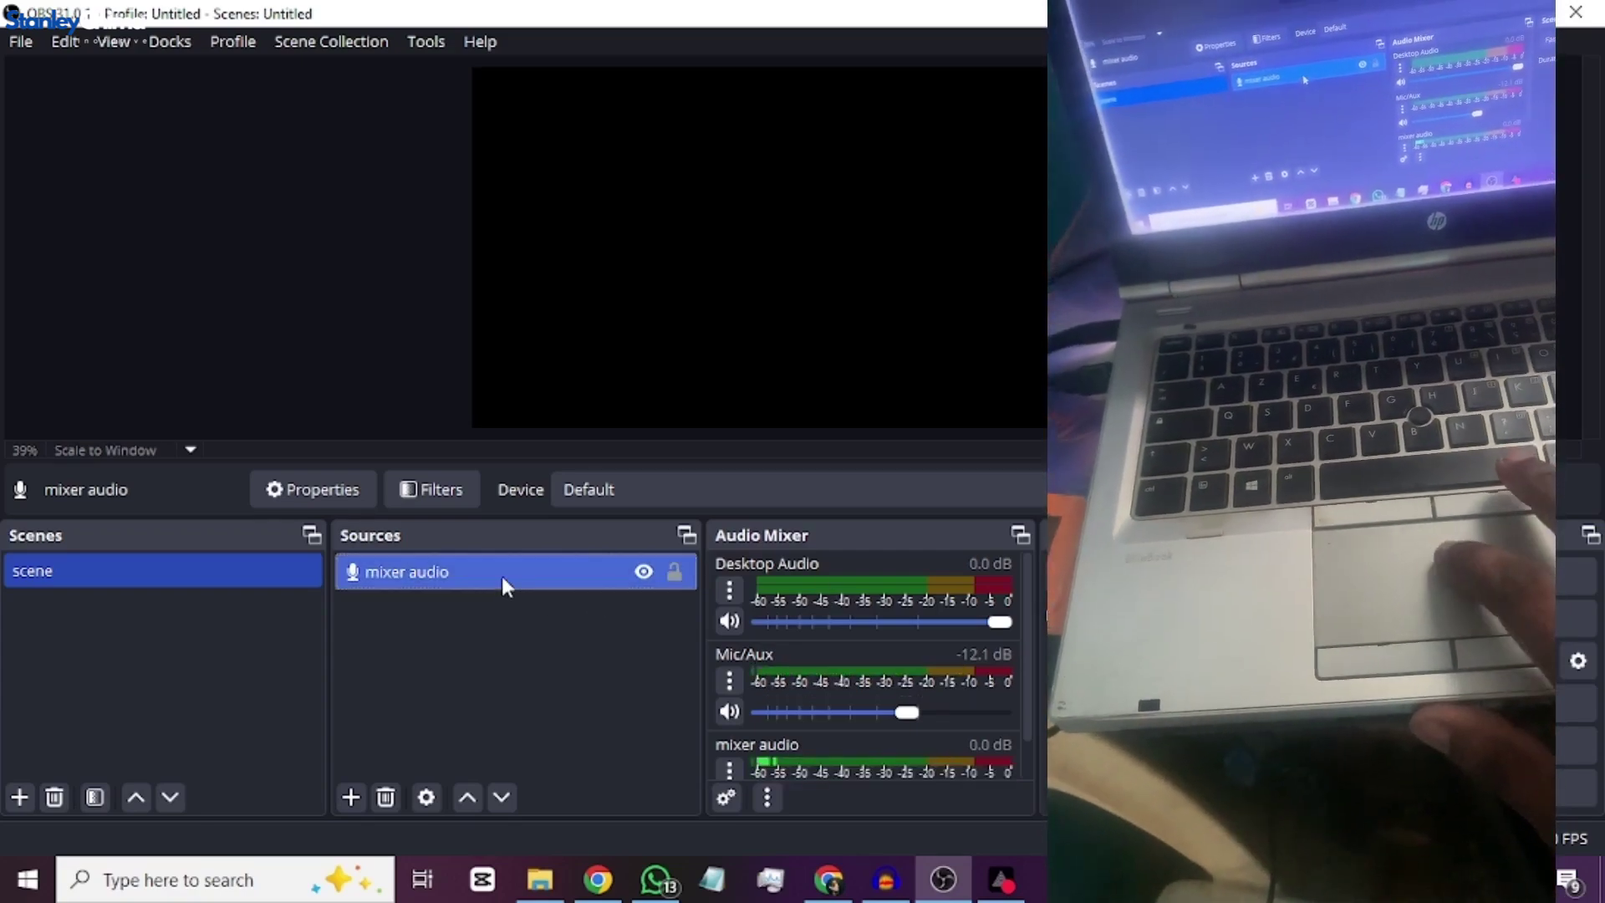
# - Set the mixer audio source's device to Microphone (4- USB Audio Device)
pyautogui.doubleClick(502, 575)
pyautogui.click(739, 150)
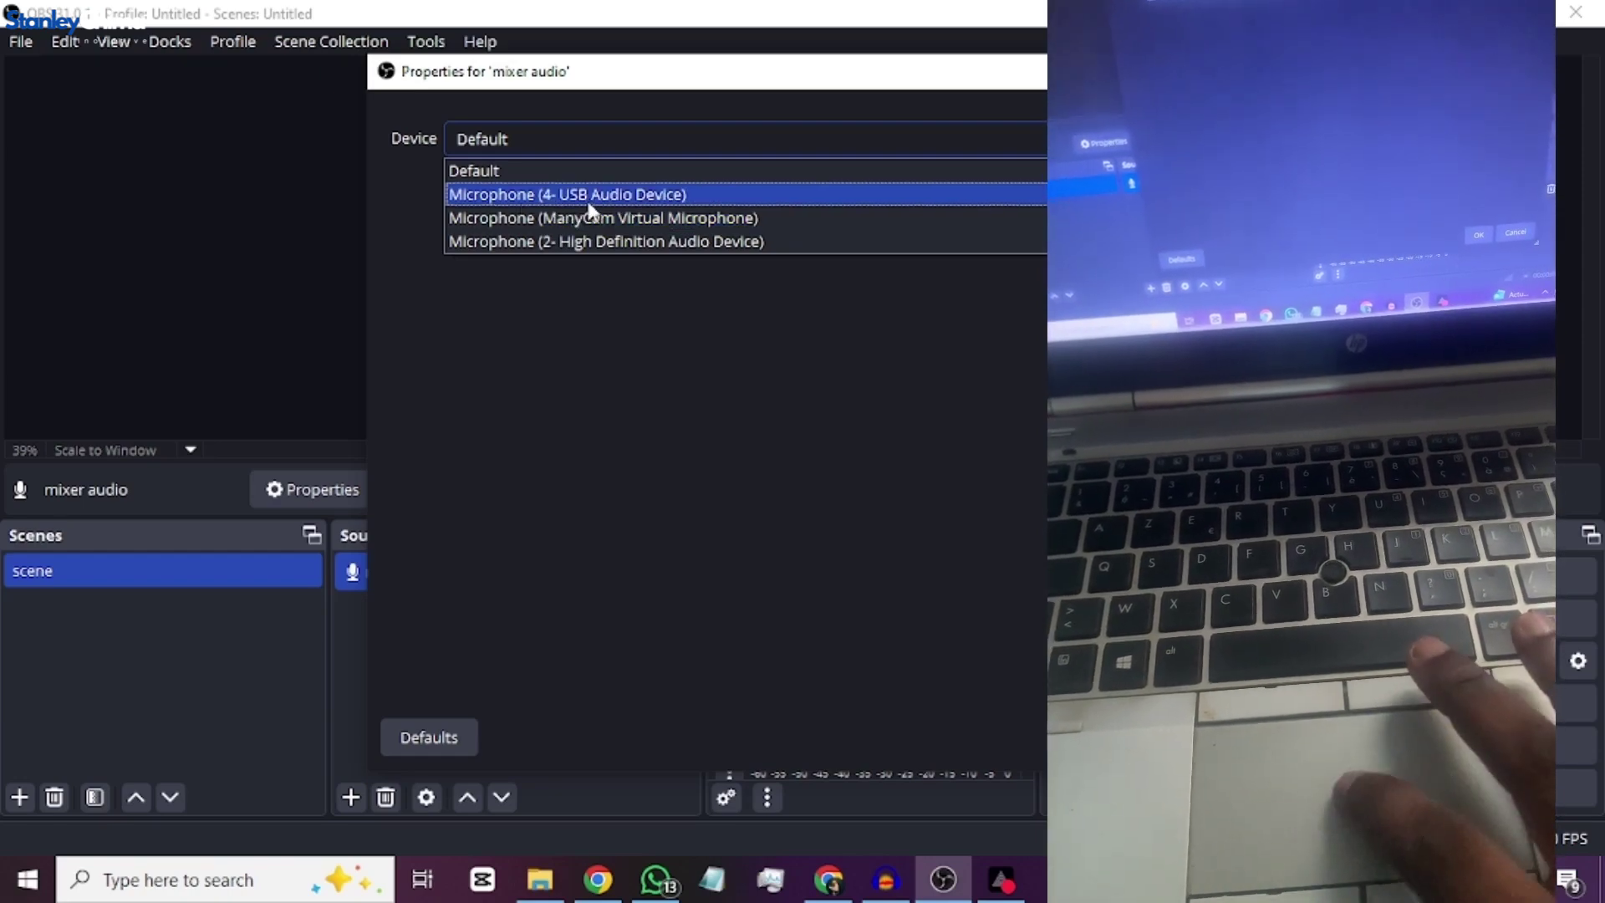
pyautogui.click(610, 201)
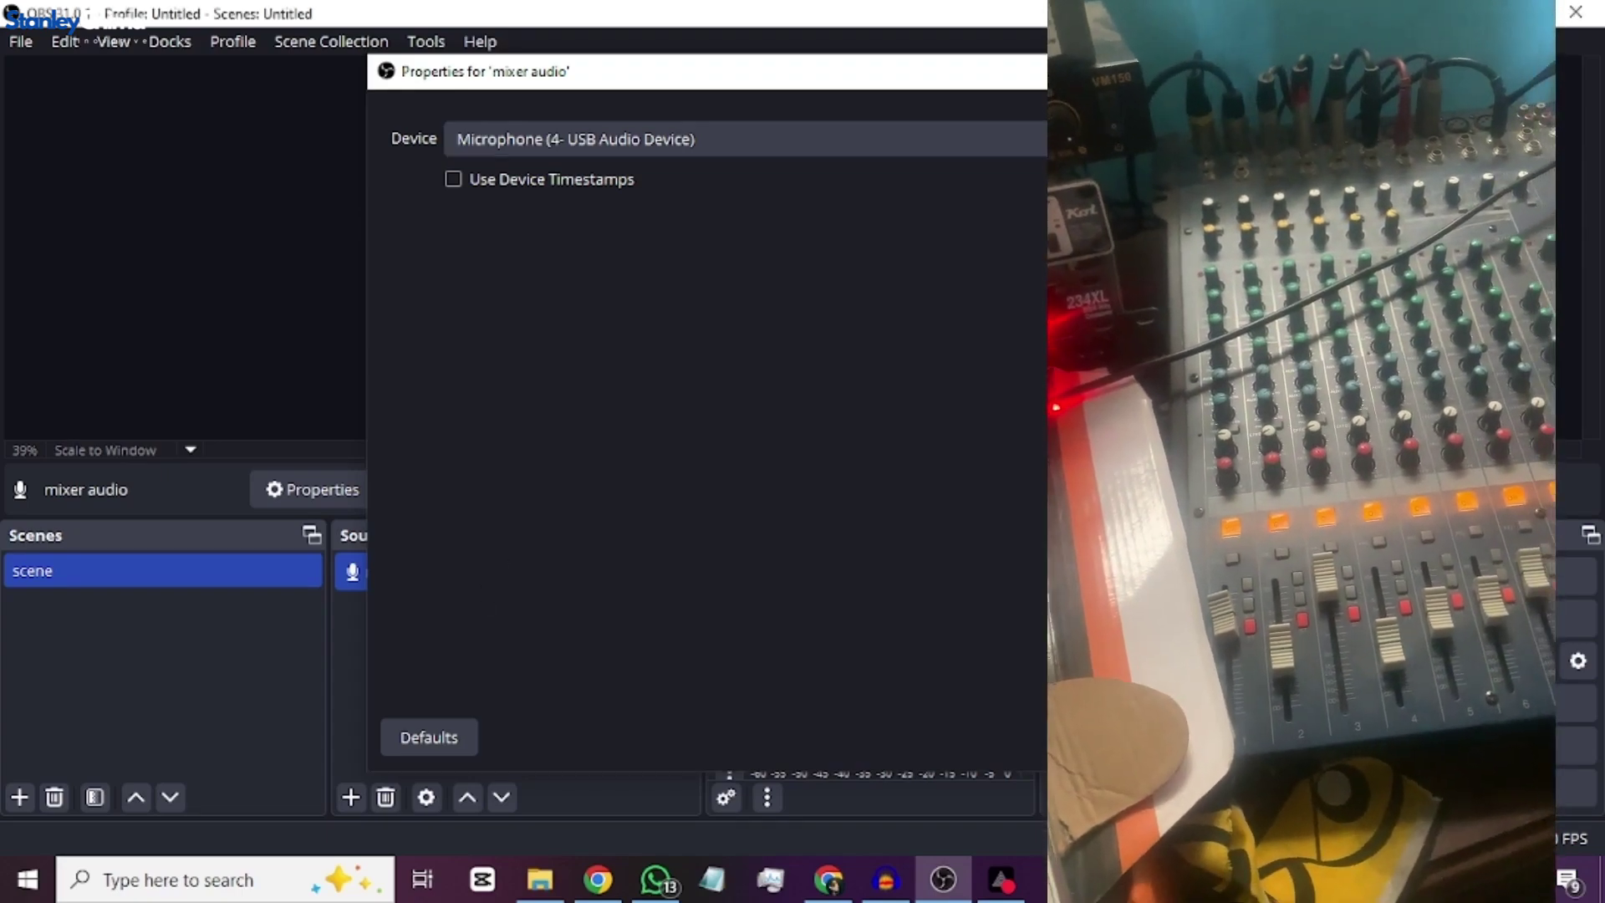
pyautogui.press('Return')
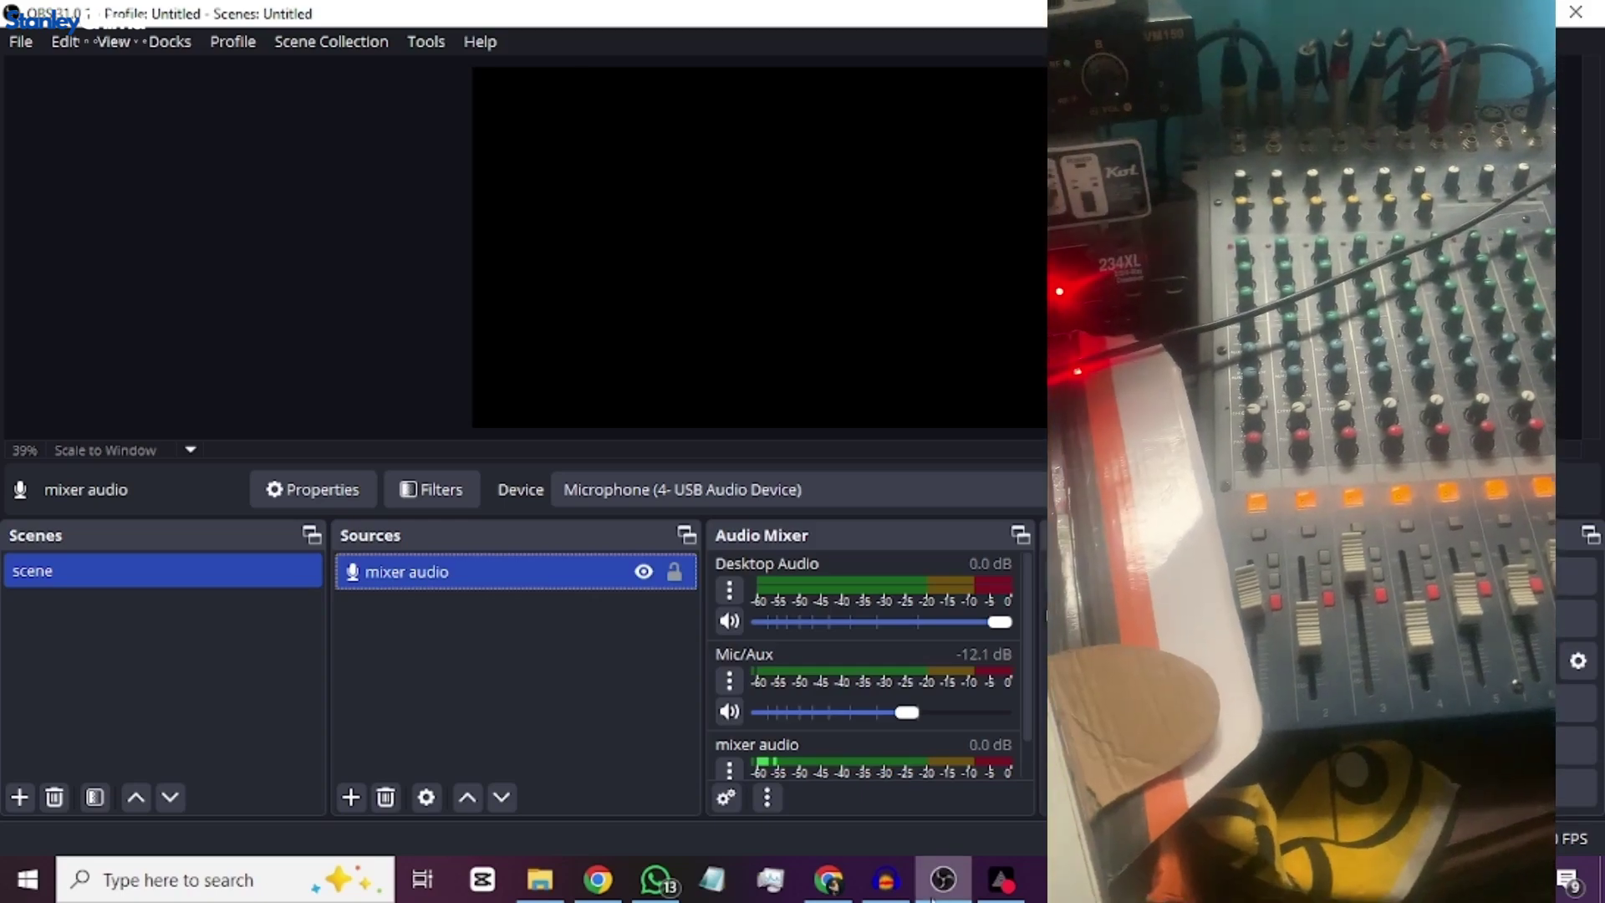
pyautogui.moveTo(1026, 682); pyautogui.dragTo(1030, 744)
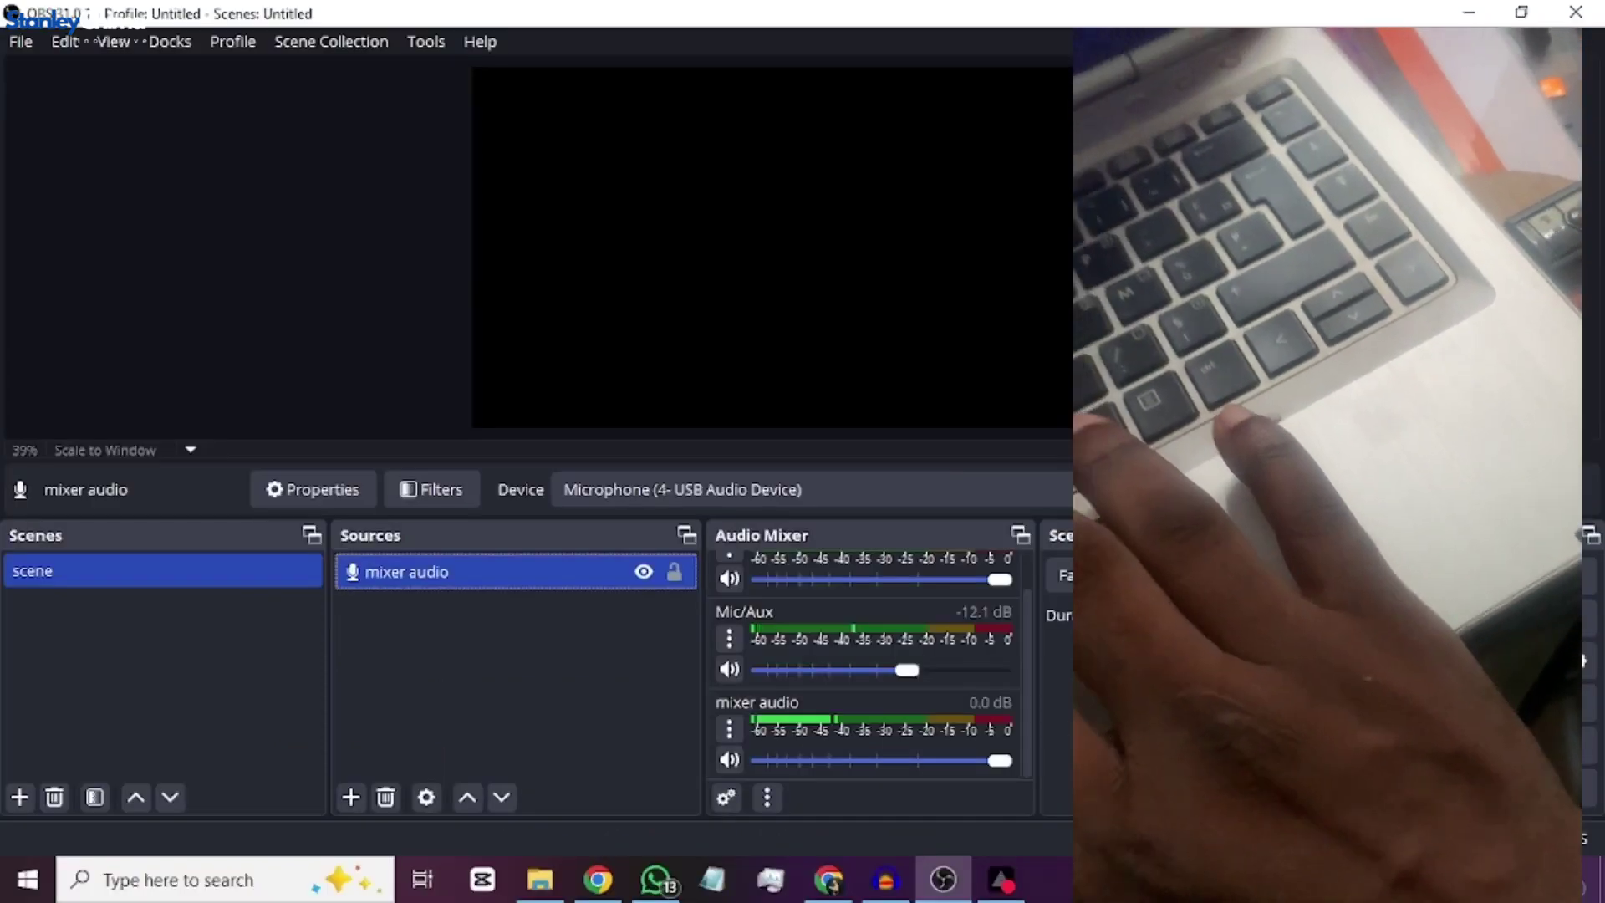
# - Create a 'mixer 2' Audio Input Capture source using Microphone (USB PnP Sound Device)
pyautogui.click(418, 660)
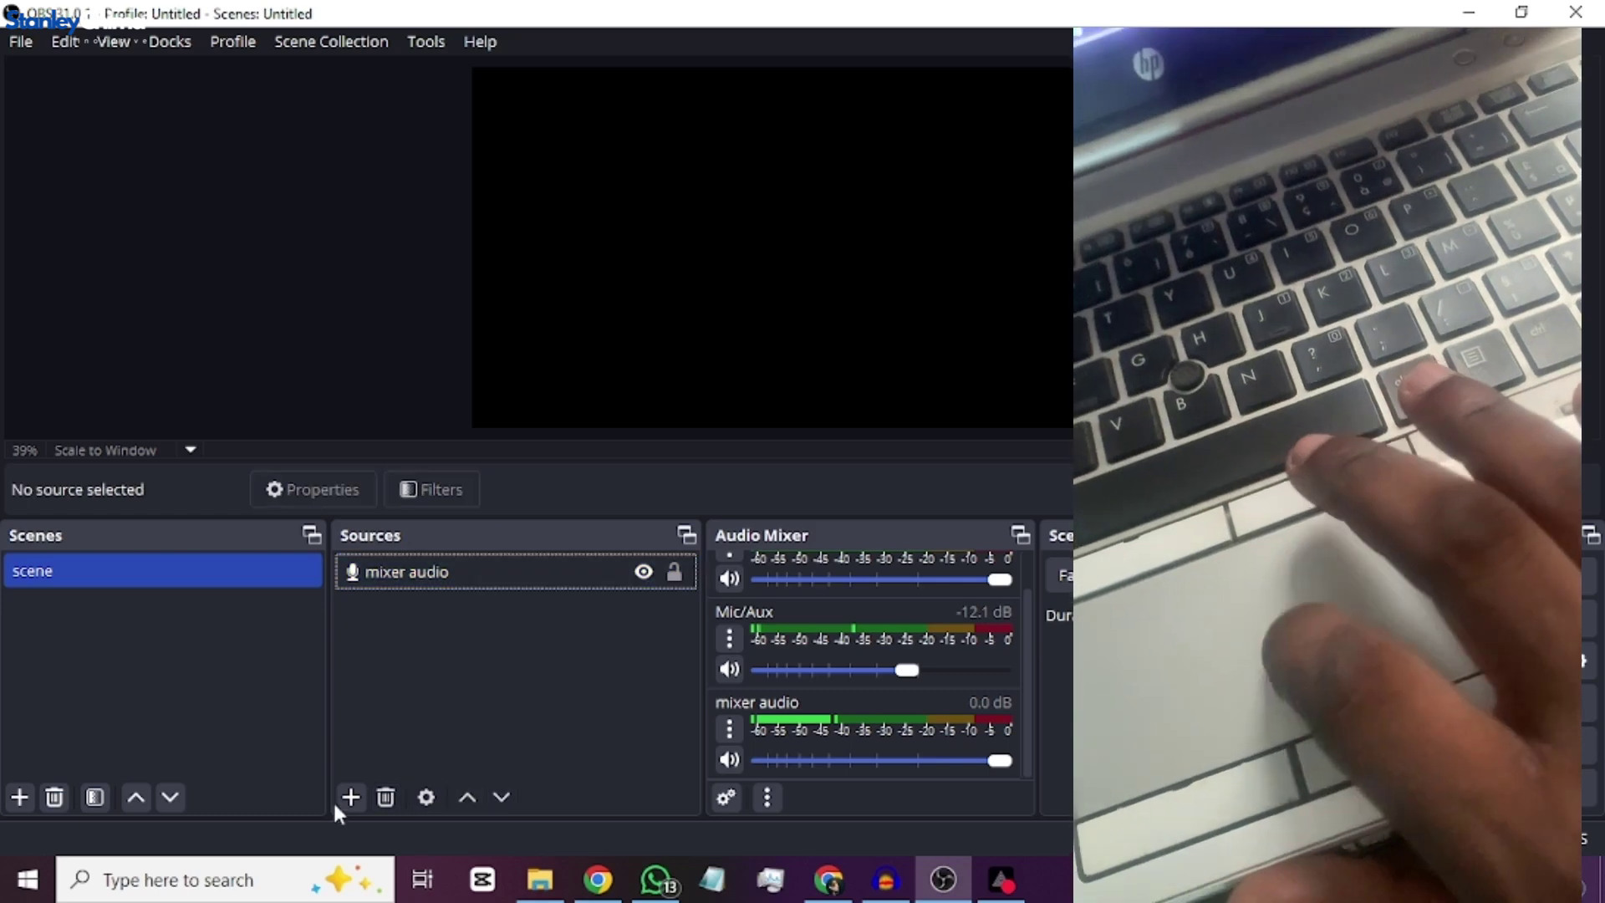
pyautogui.click(351, 797)
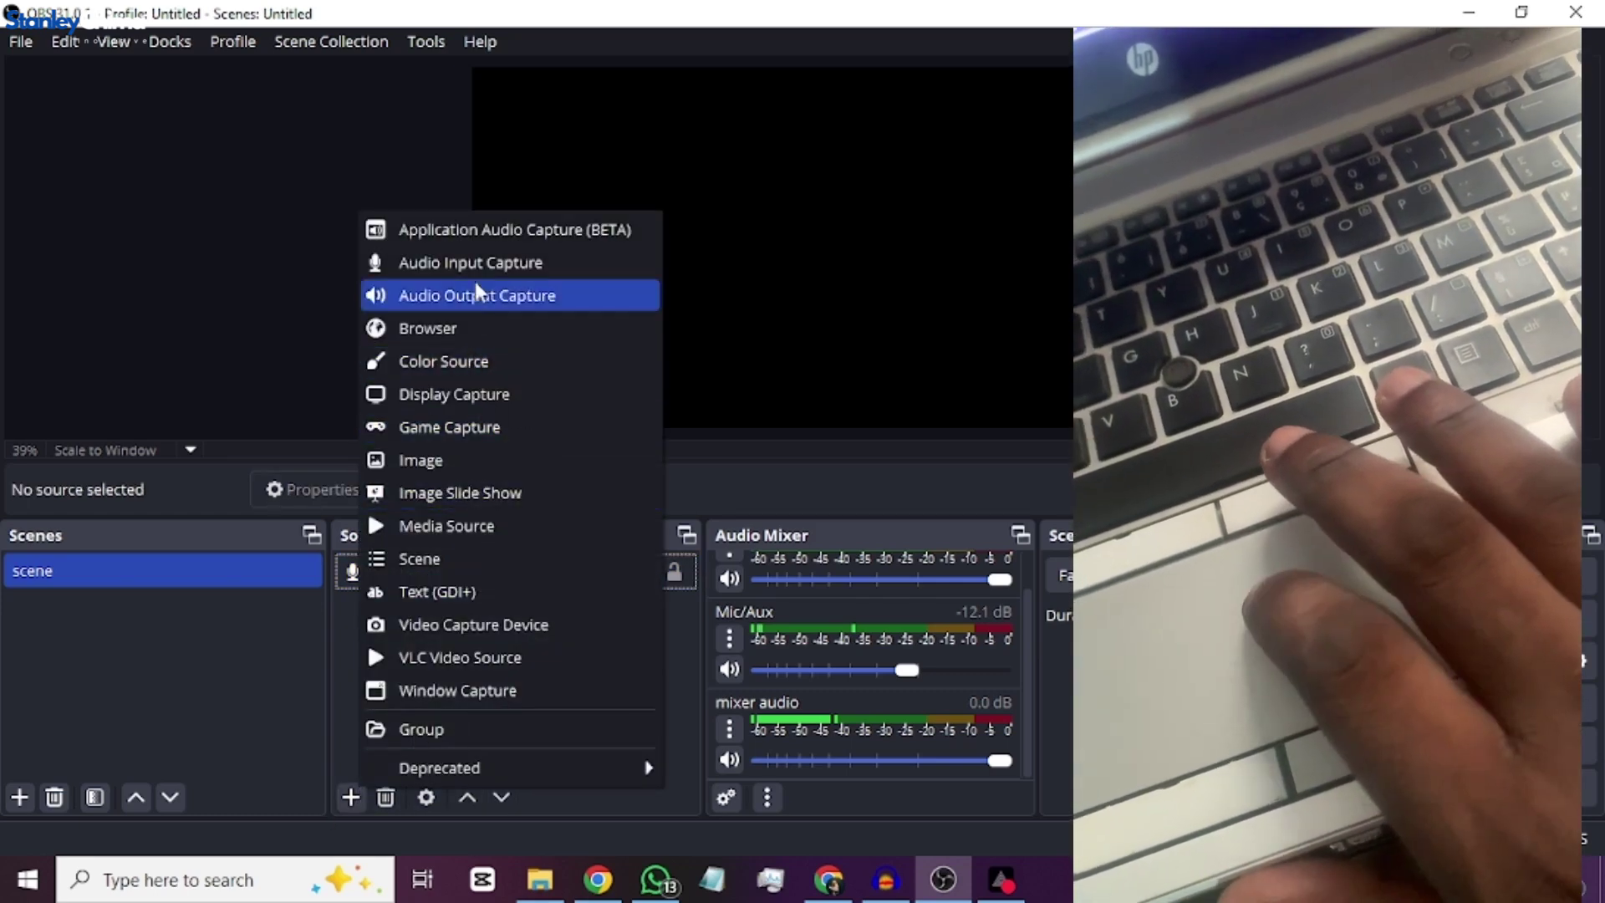
pyautogui.click(480, 262)
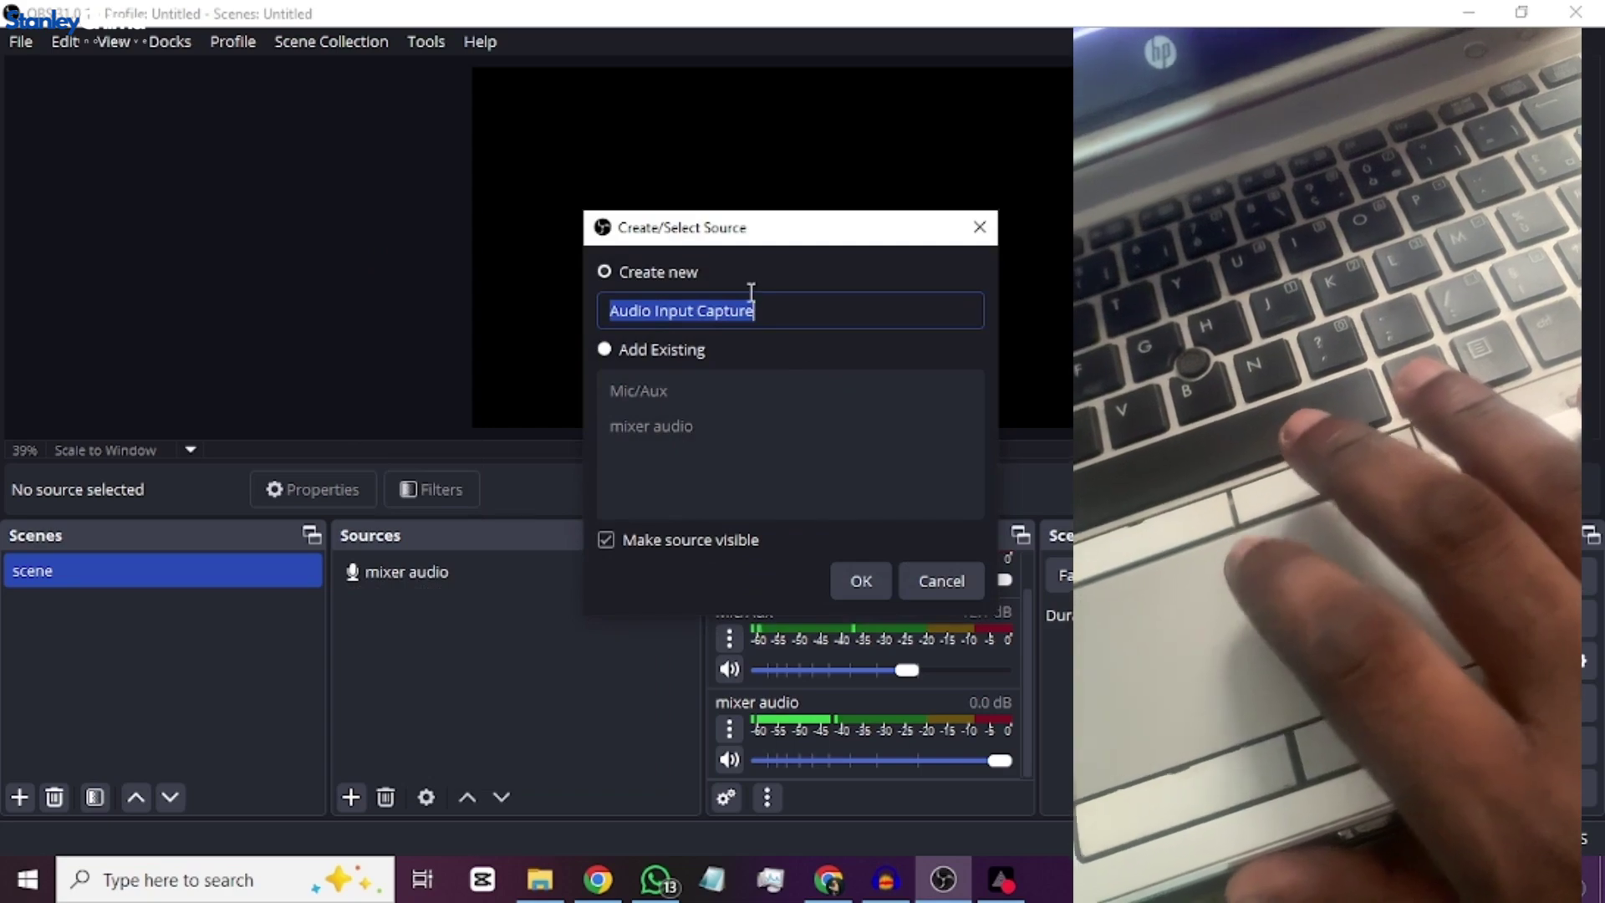
pyautogui.write('mixer 2')
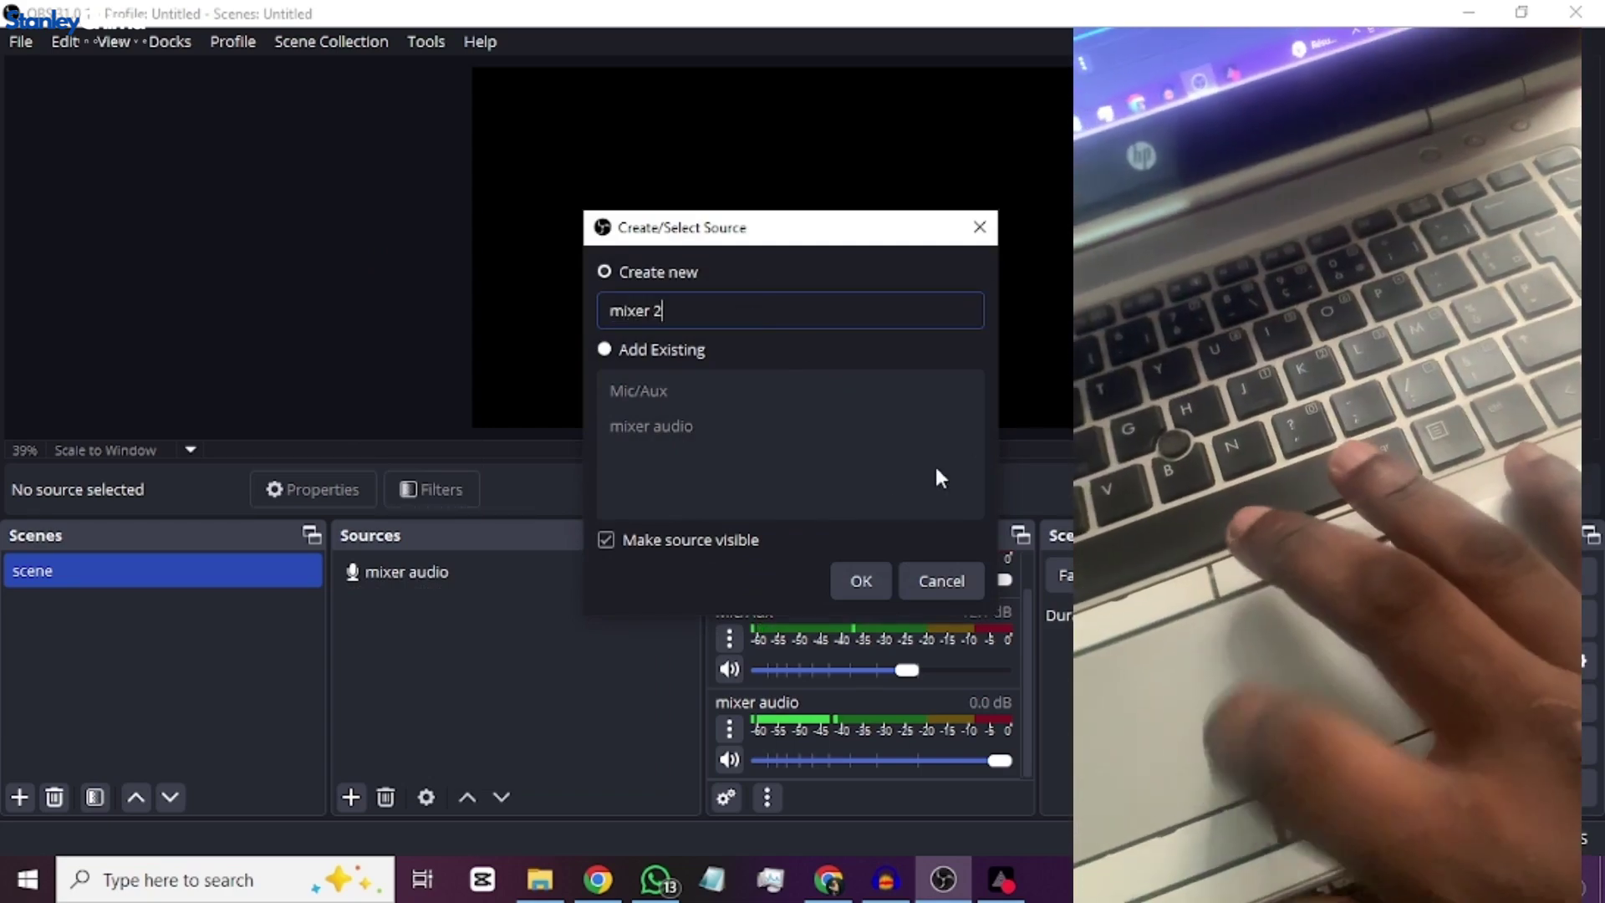
pyautogui.click(869, 577)
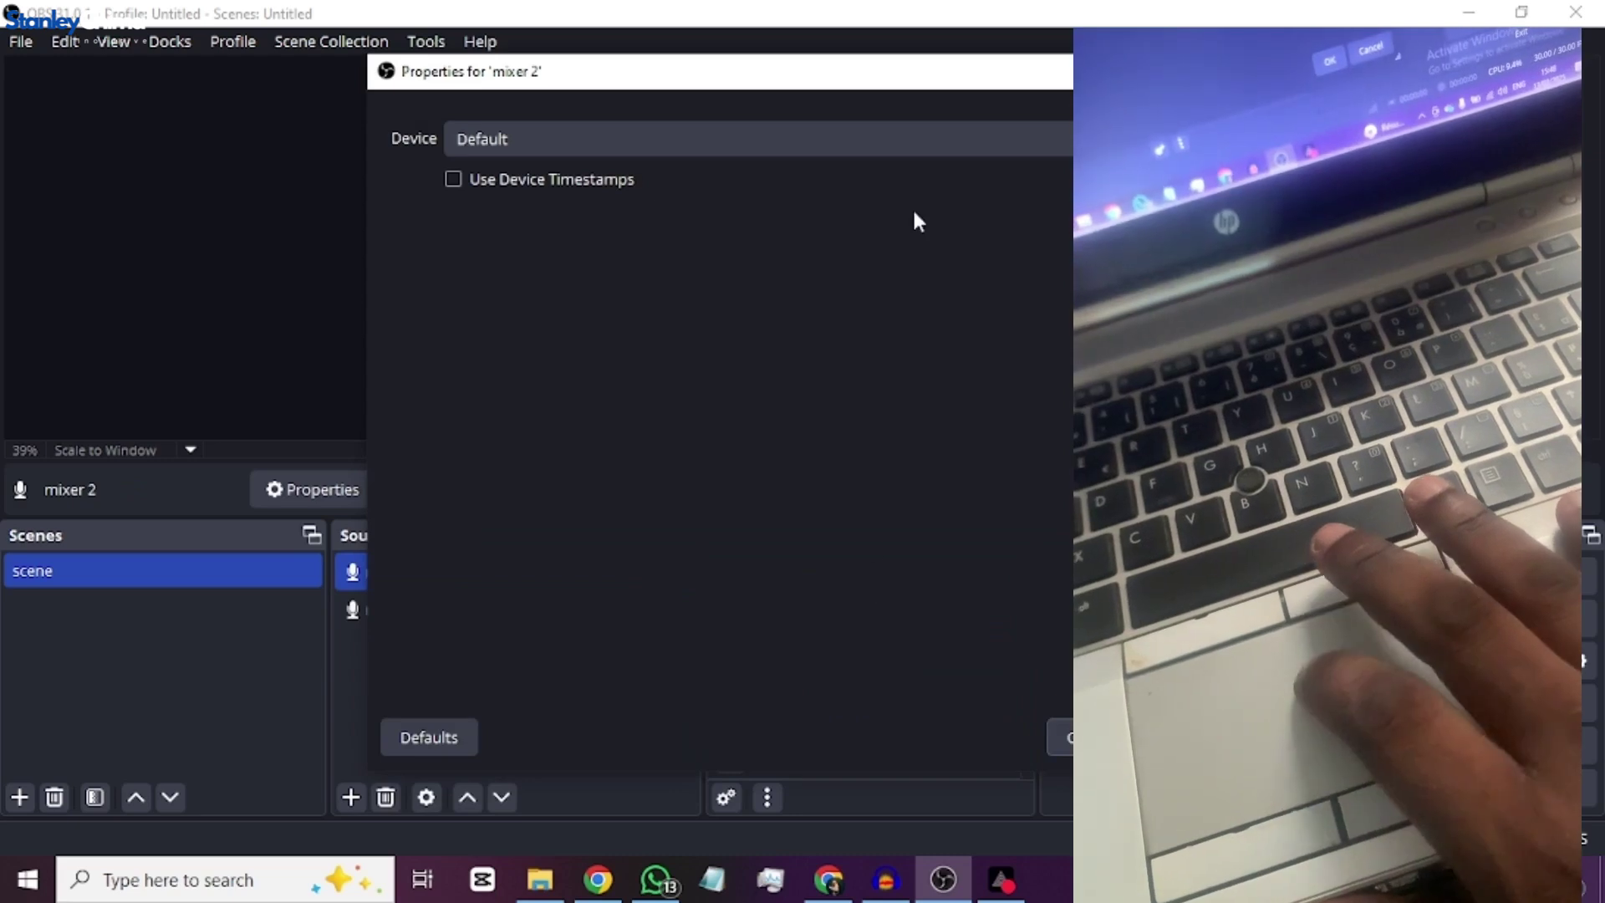
pyautogui.click(905, 148)
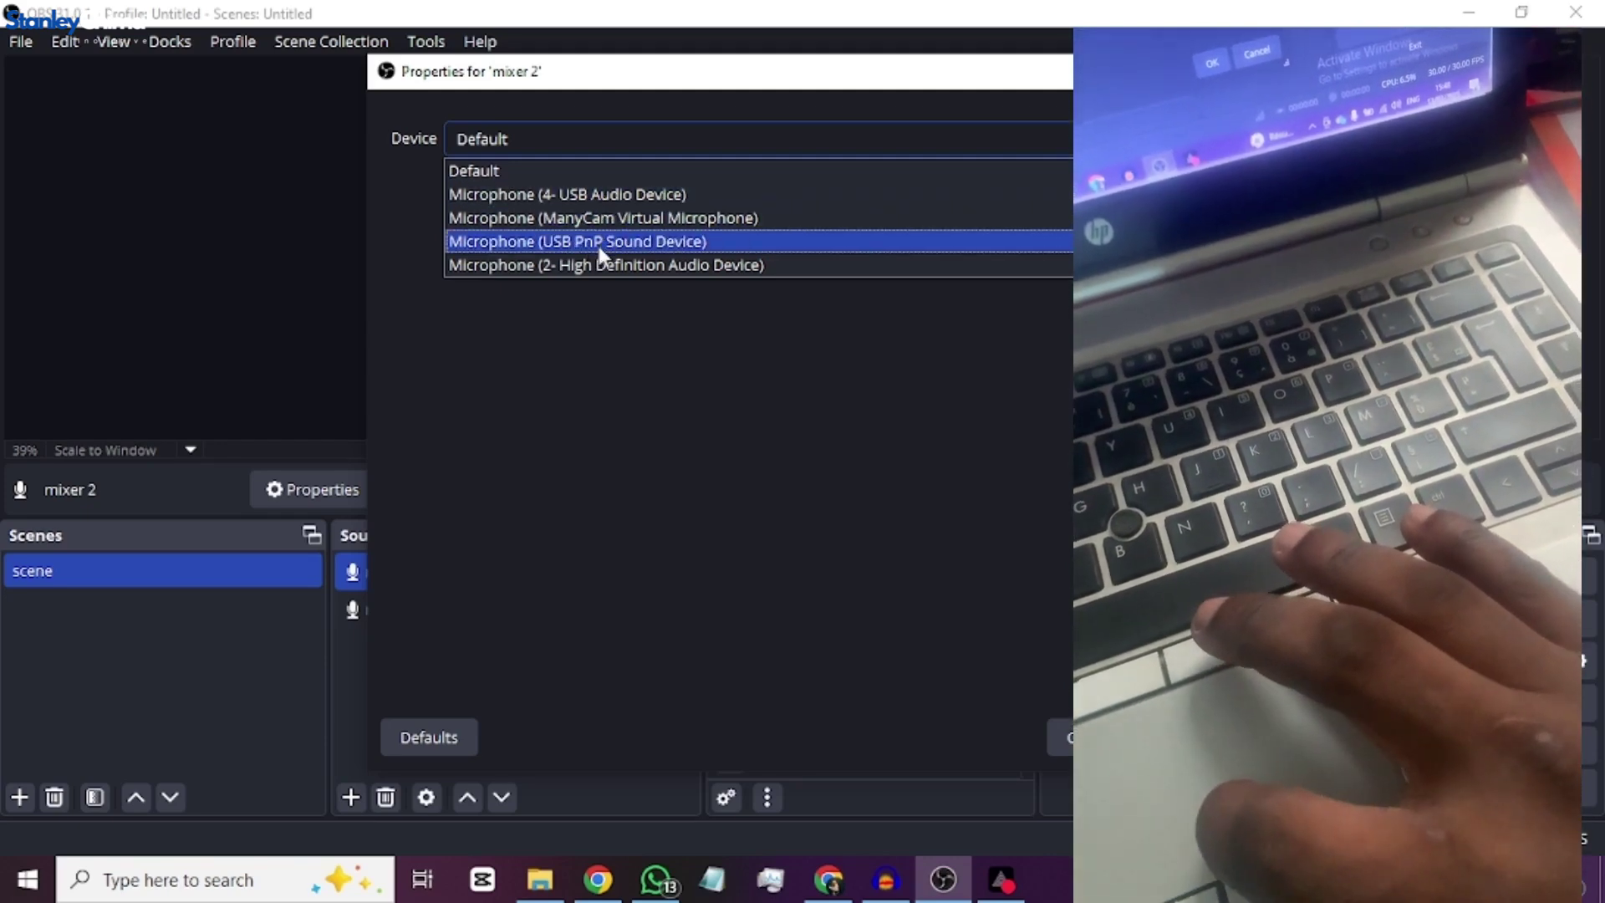
pyautogui.click(599, 242)
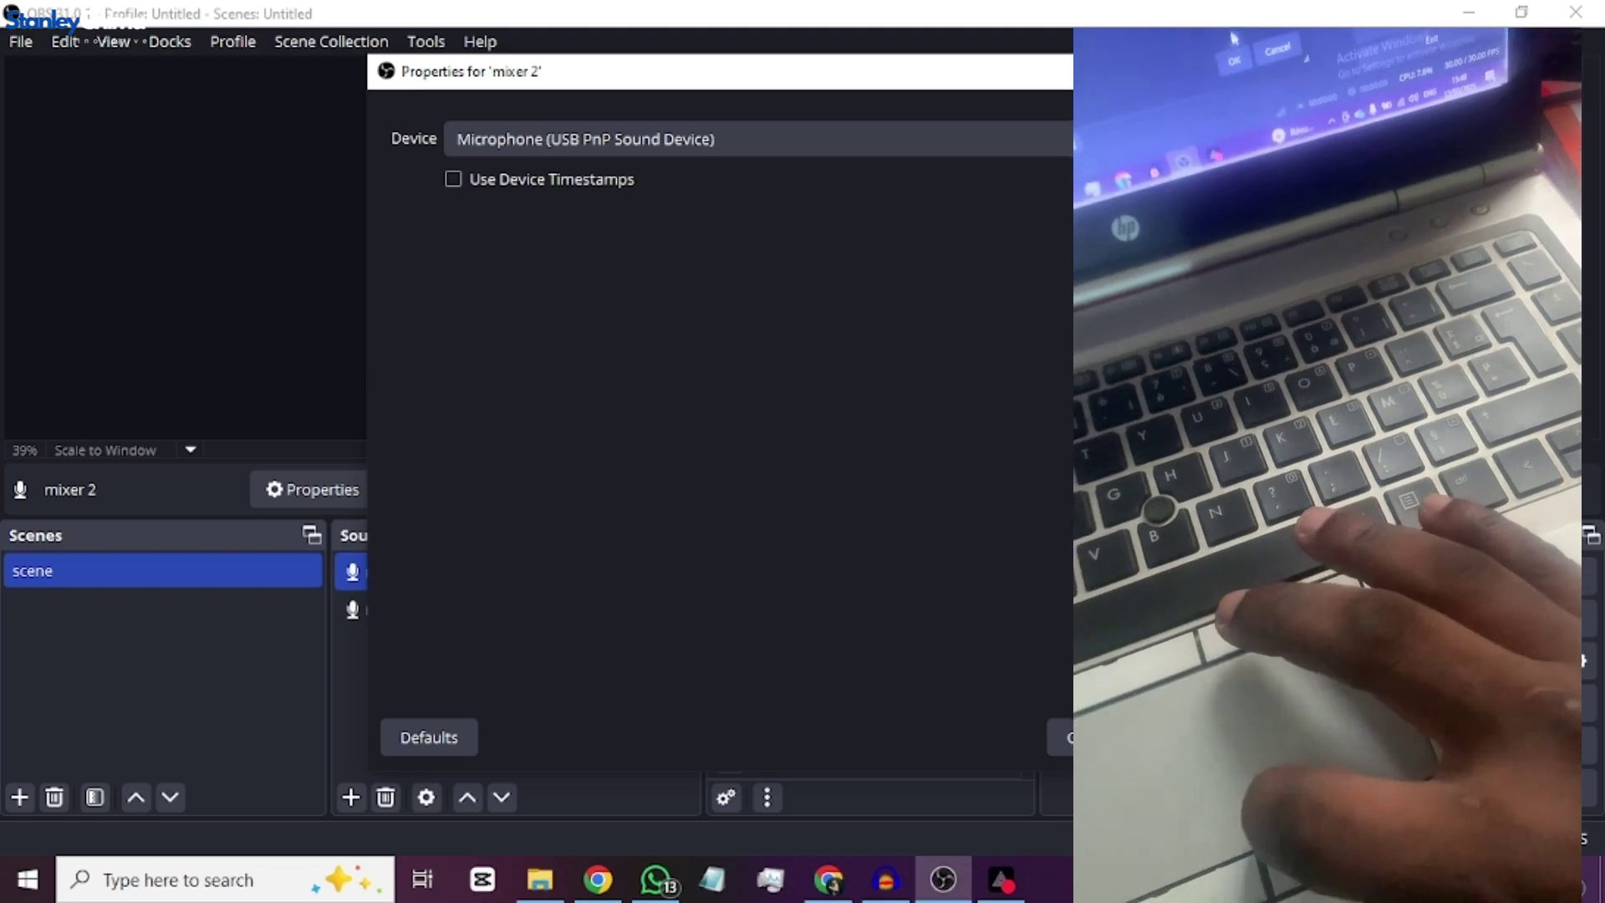
pyautogui.press('Return')
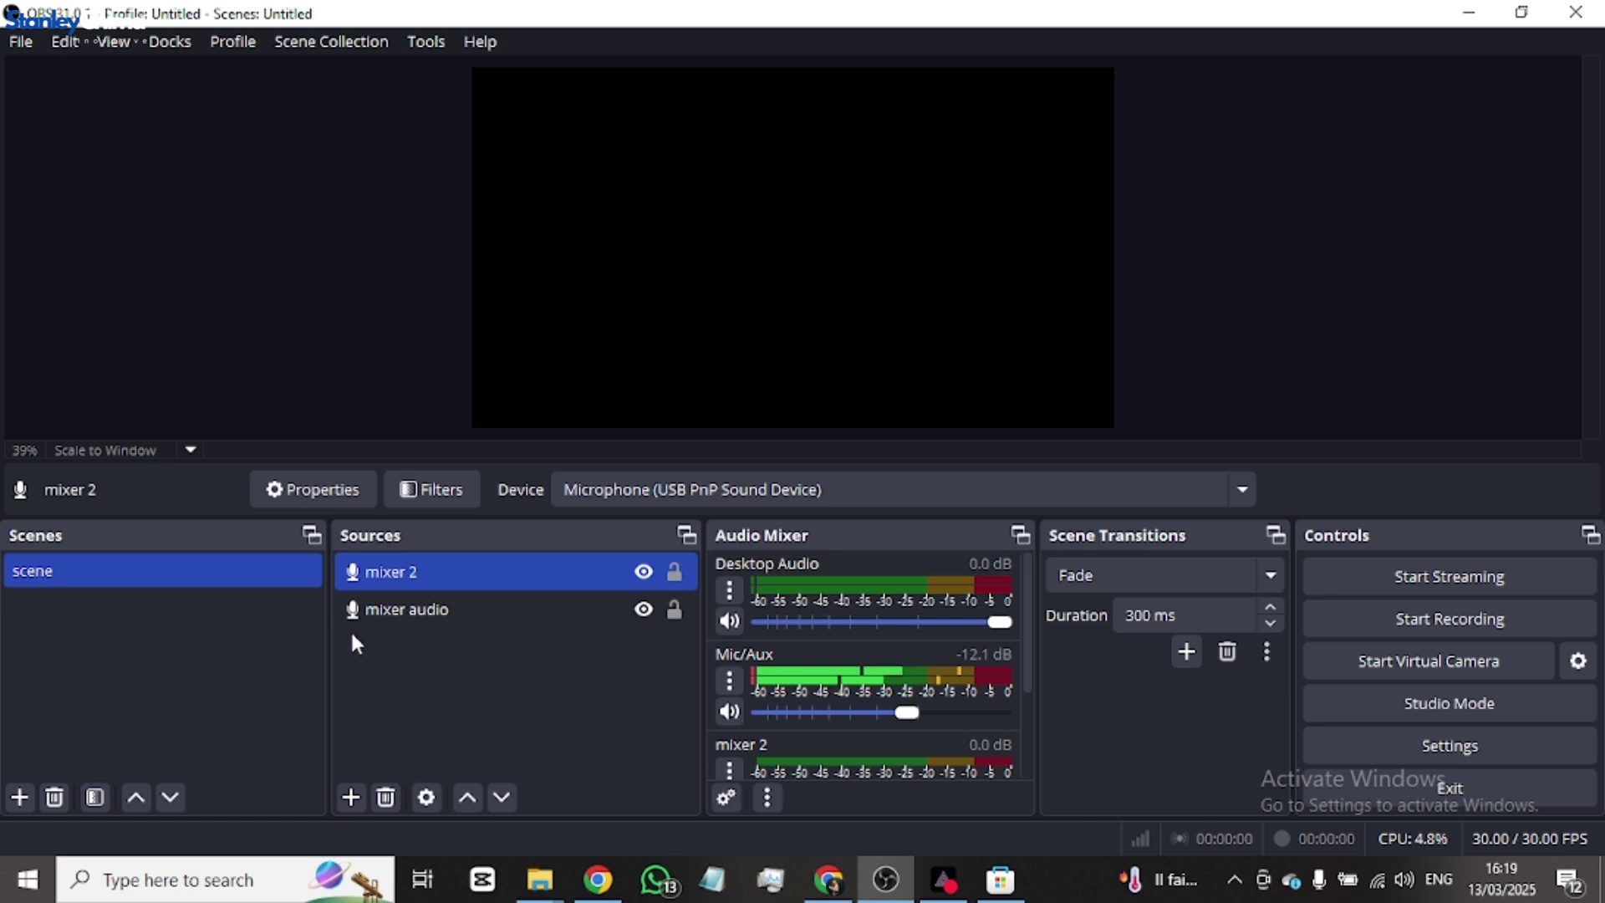
# - Drag the Mic/Aux slider fully left in the Audio Mixer so mixer audio reads -inf dB
pyautogui.keyDown('ctrl'); pyautogui.click(513, 610); pyautogui.keyUp('ctrl')
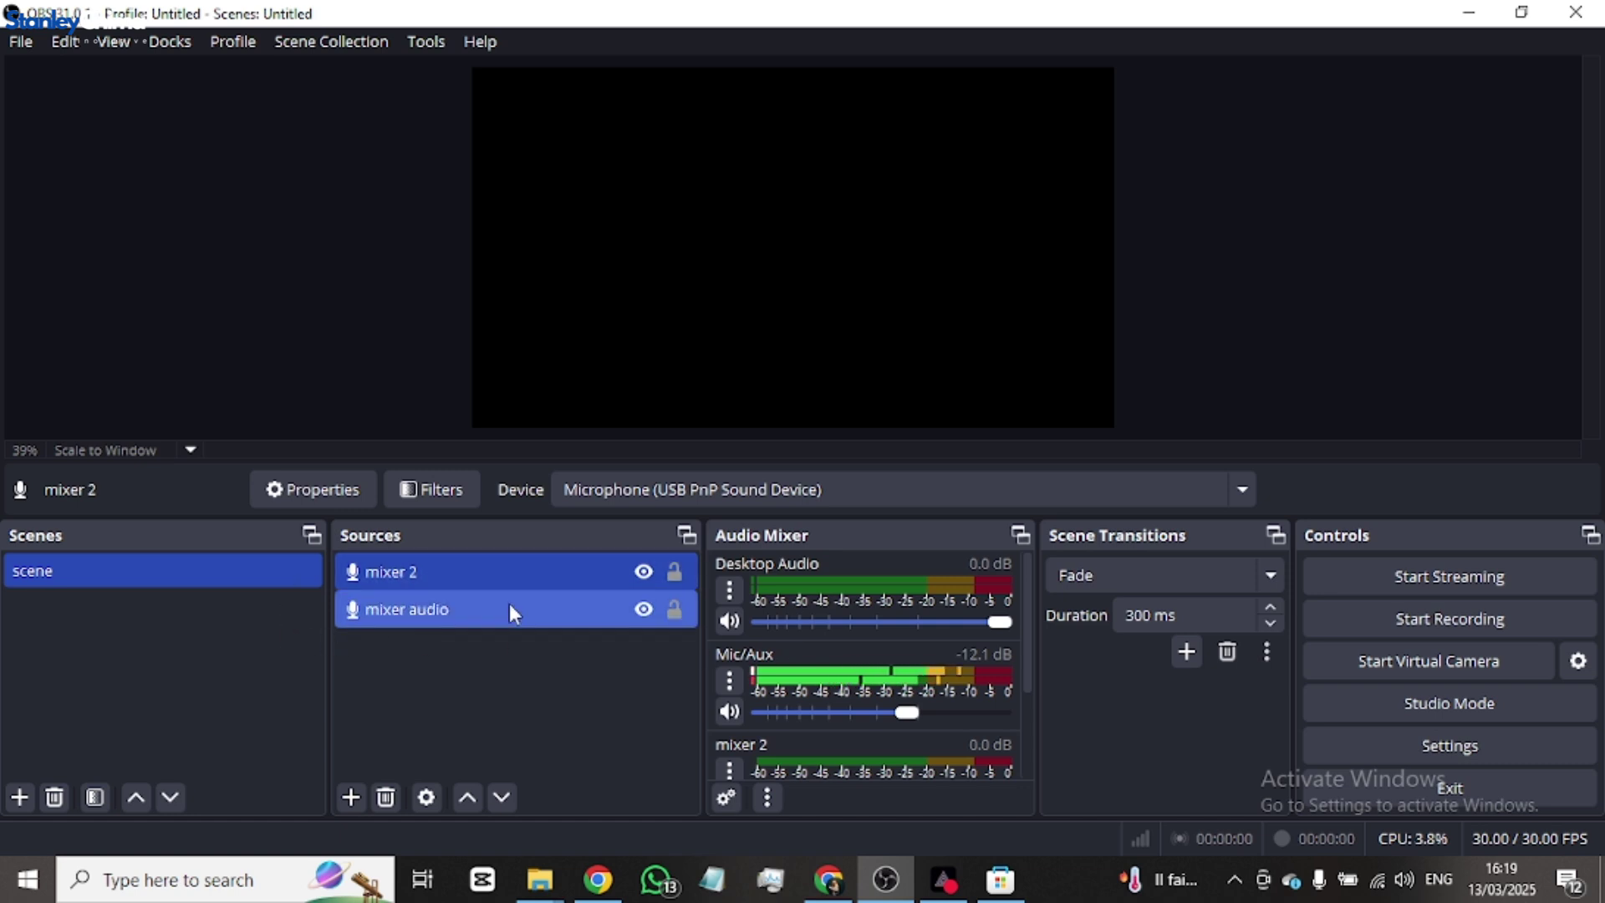
pyautogui.keyDown('ctrl'); pyautogui.click(503, 604); pyautogui.keyUp('ctrl')
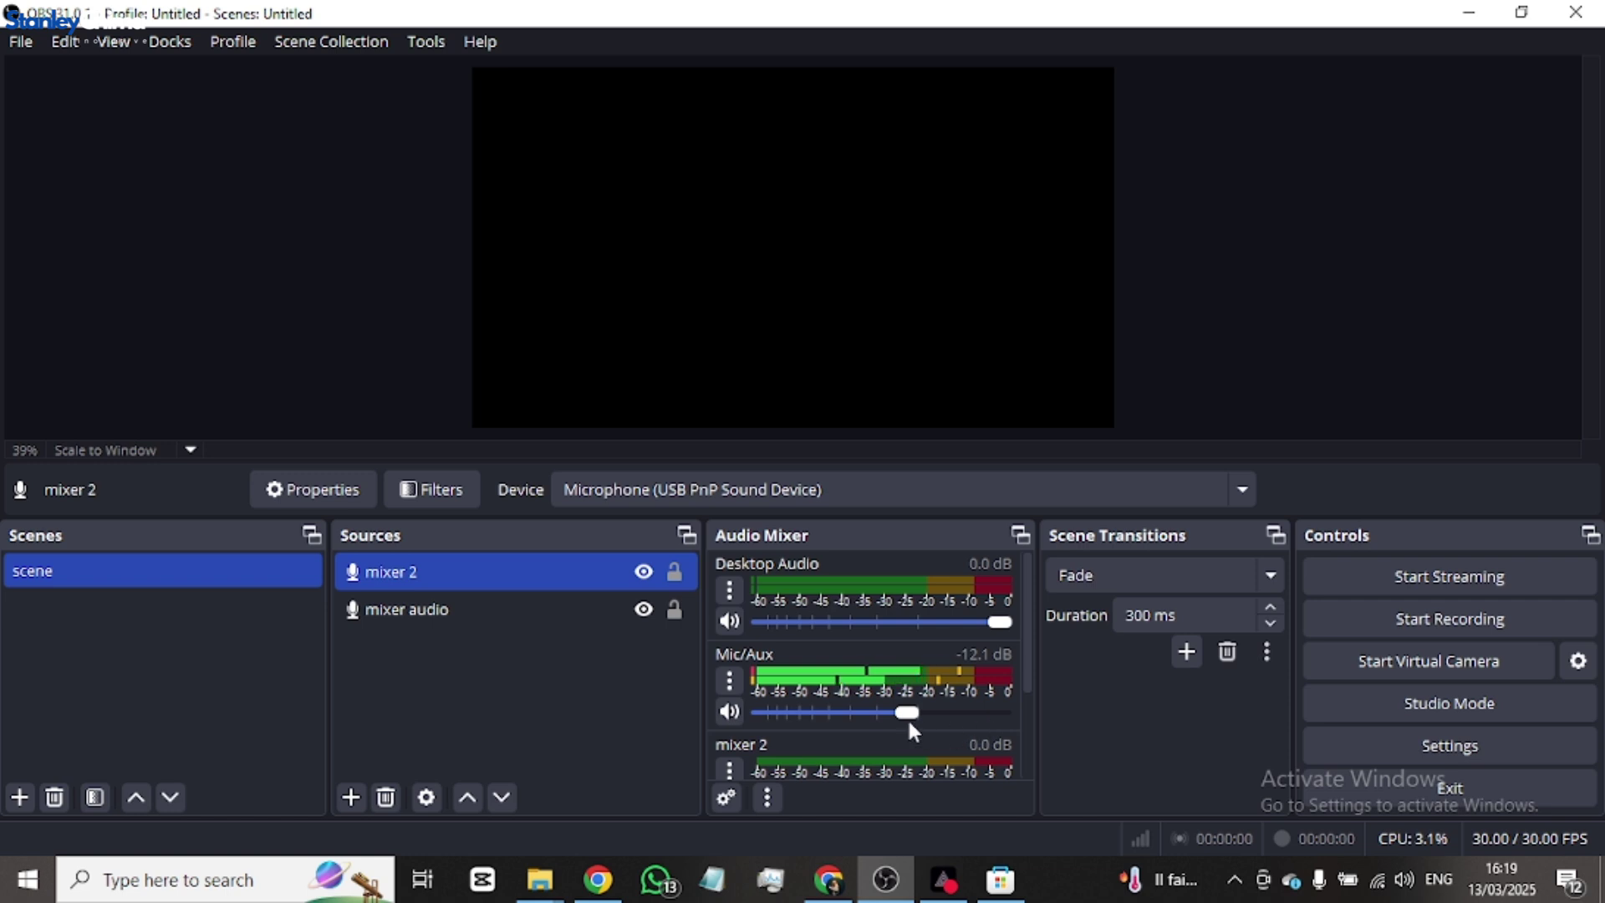
pyautogui.scroll(-1, 902, 708)
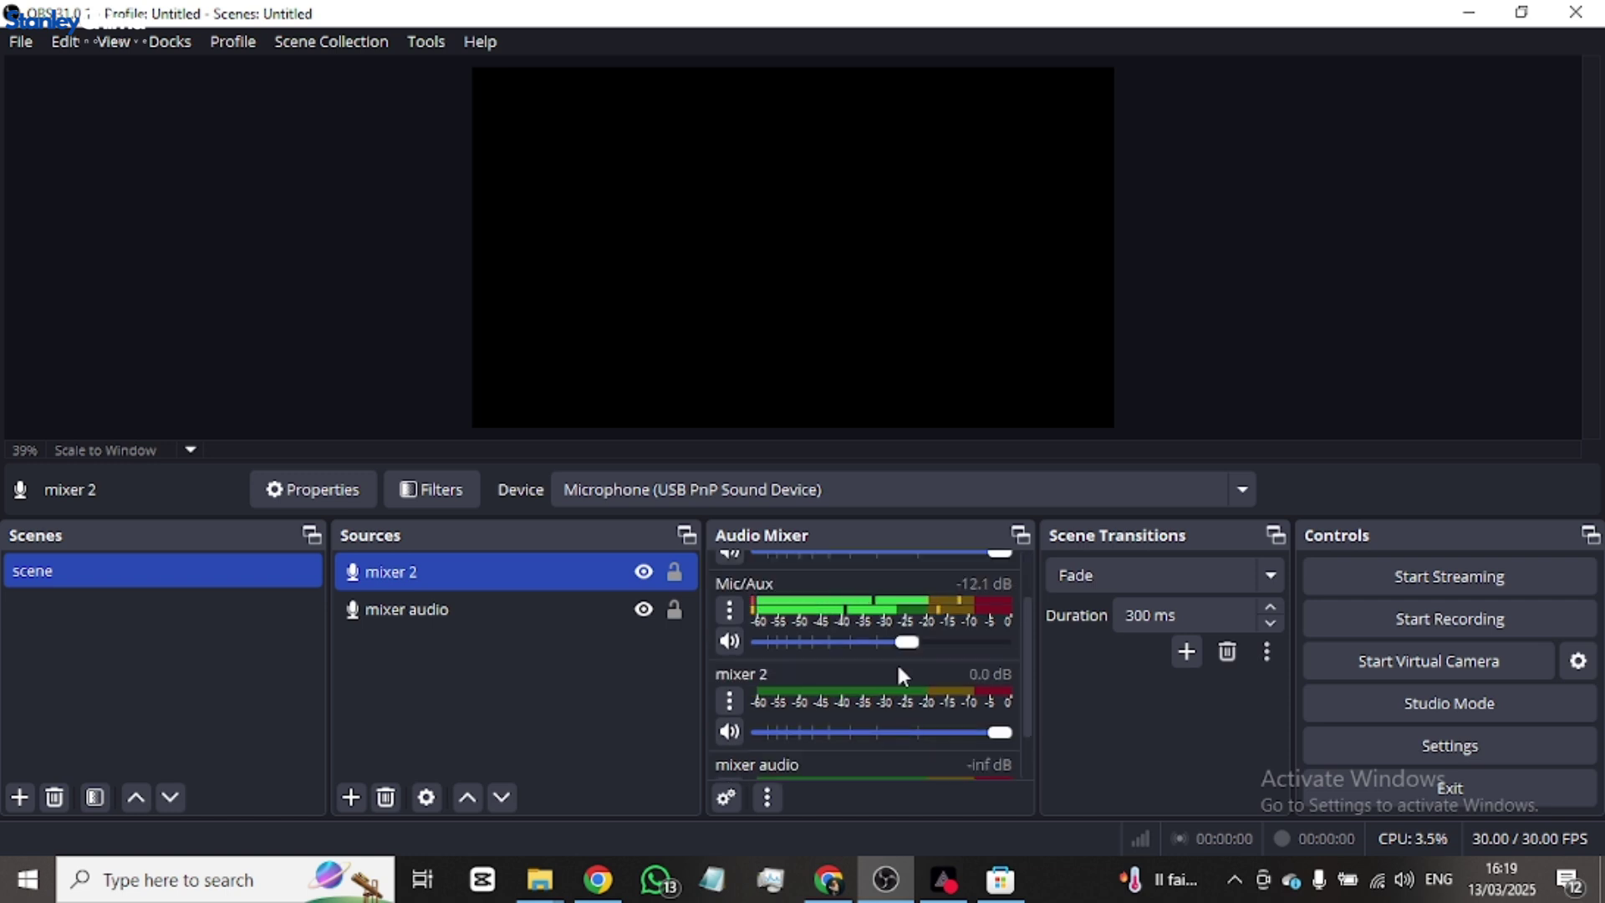
pyautogui.moveTo(906, 642); pyautogui.dragTo(741, 644)
pyautogui.scroll(-1, 907, 699)
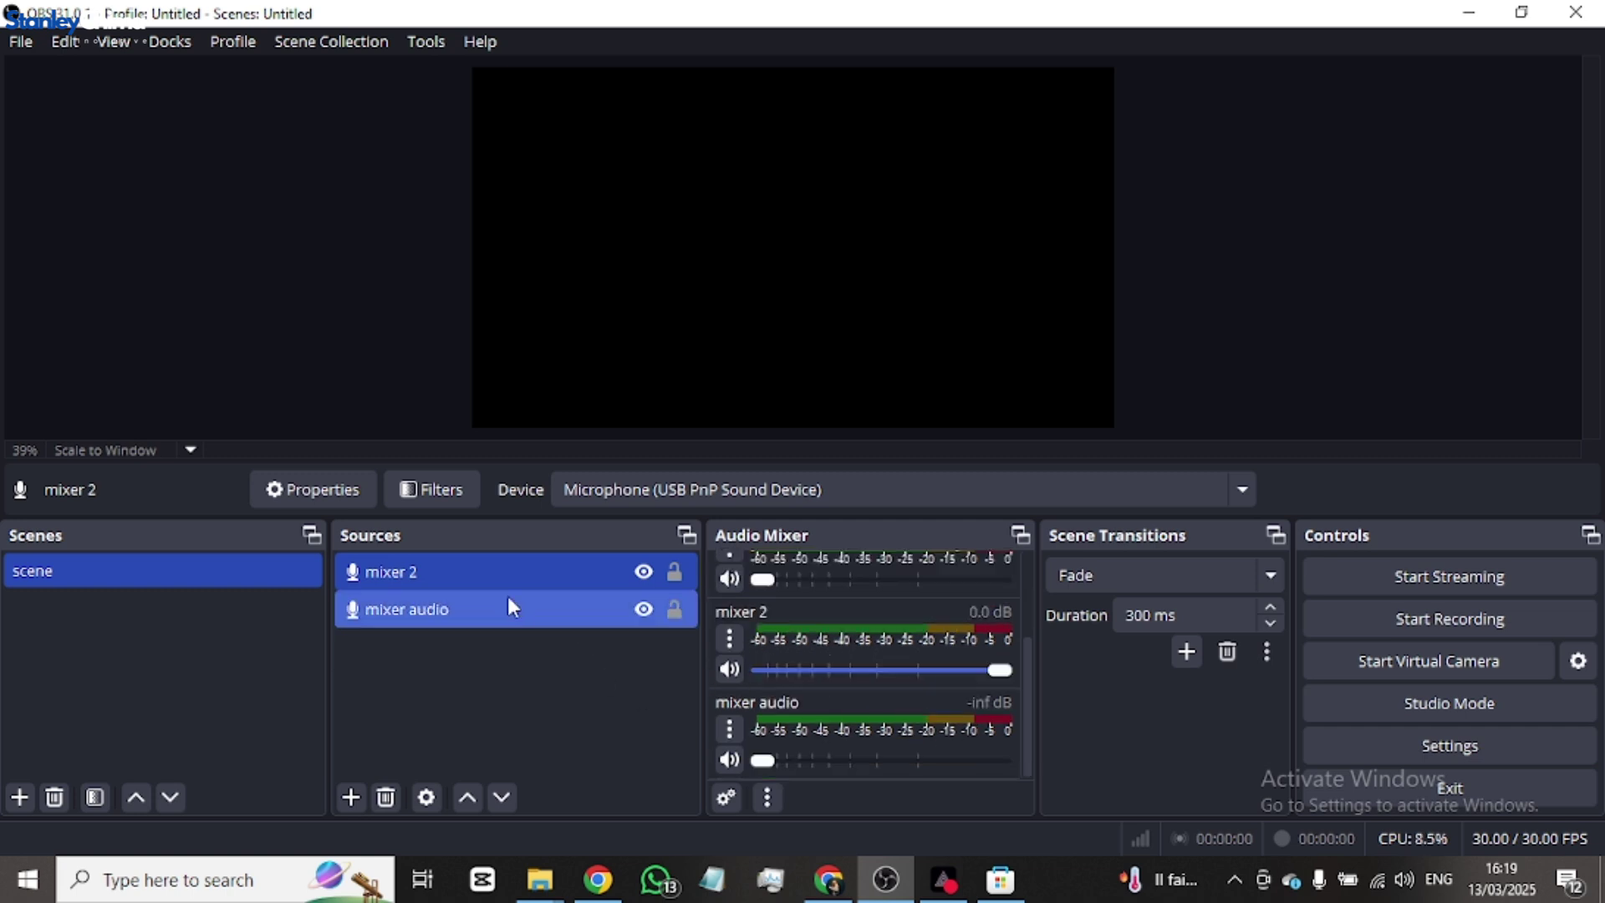
pyautogui.click(541, 612)
pyautogui.click(548, 575)
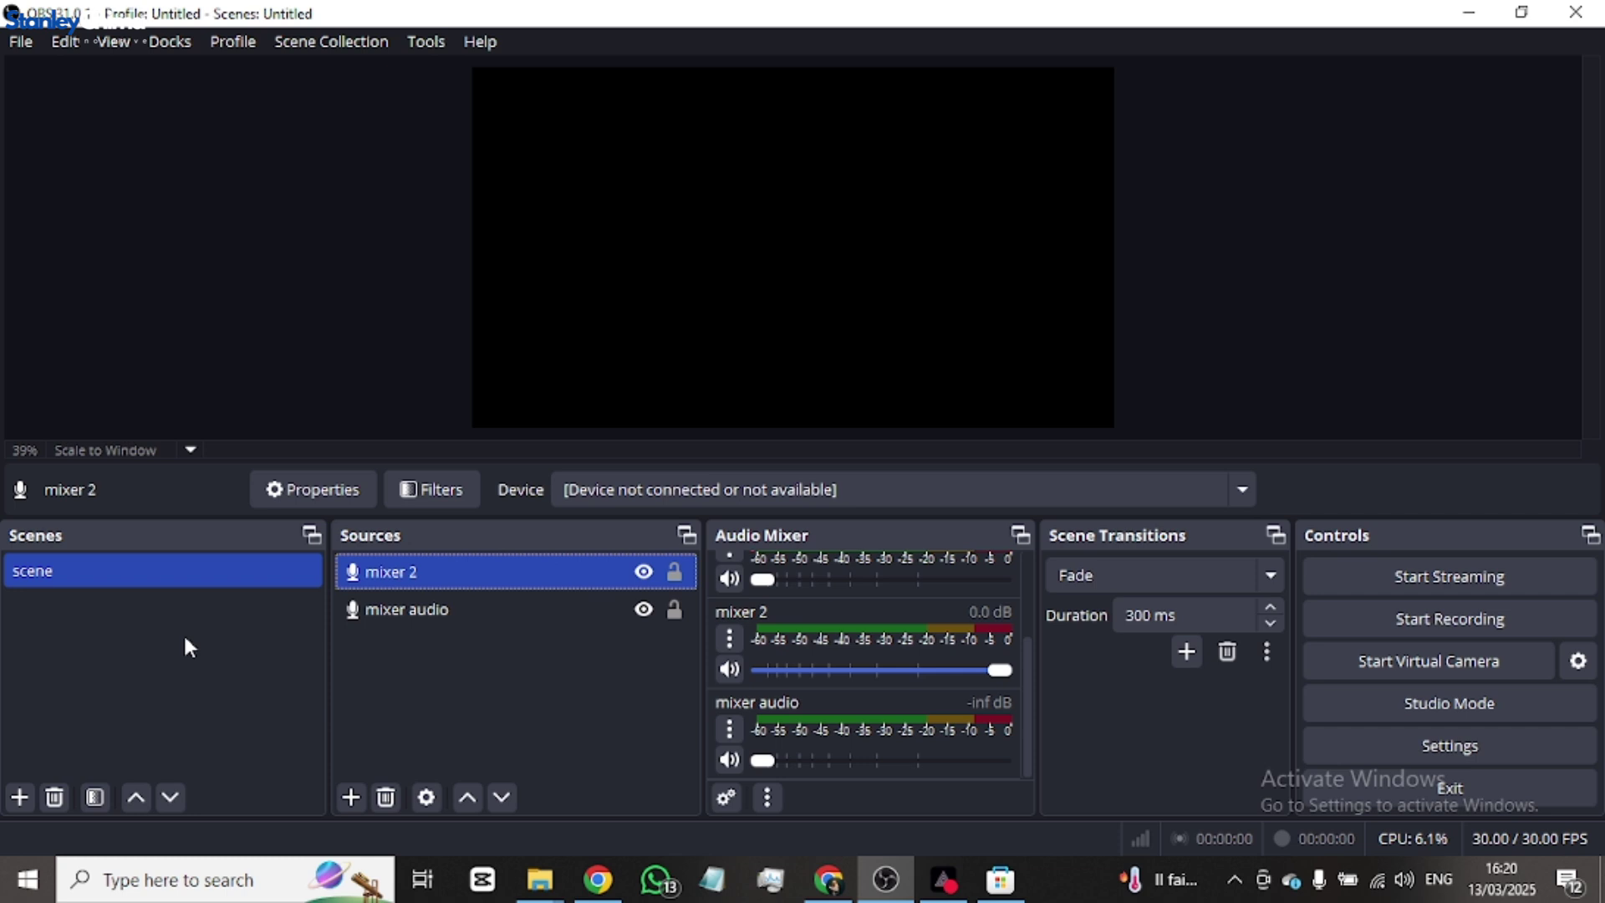
pyautogui.click(449, 660)
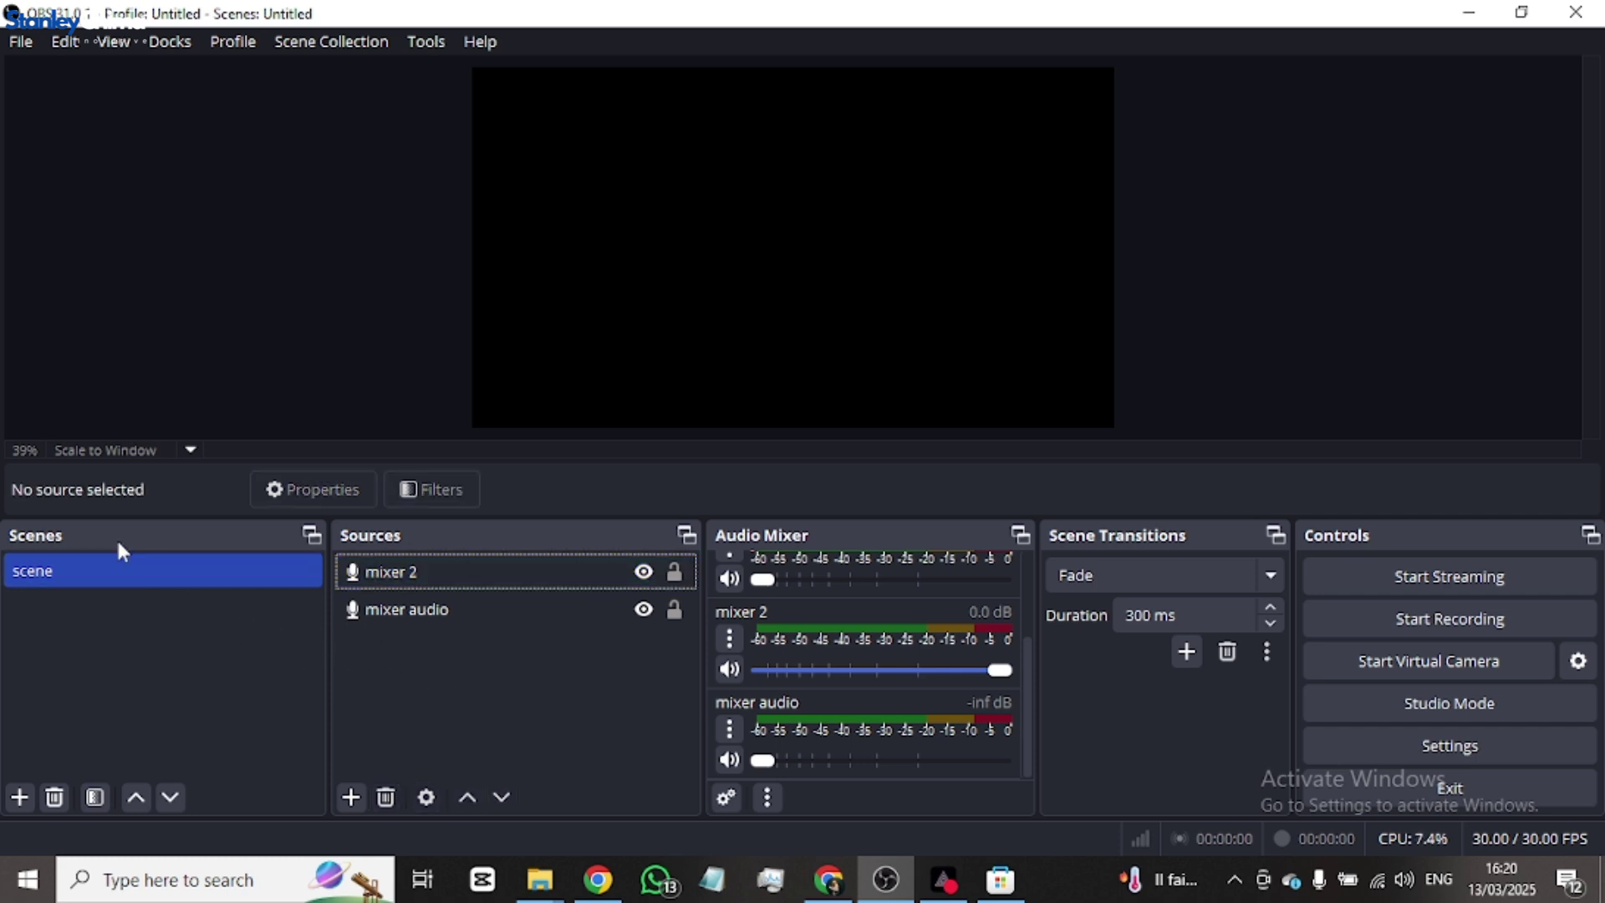
# - Rename the scene from 'scene' to 'Main Stream'
pyautogui.rightClick(48, 577)
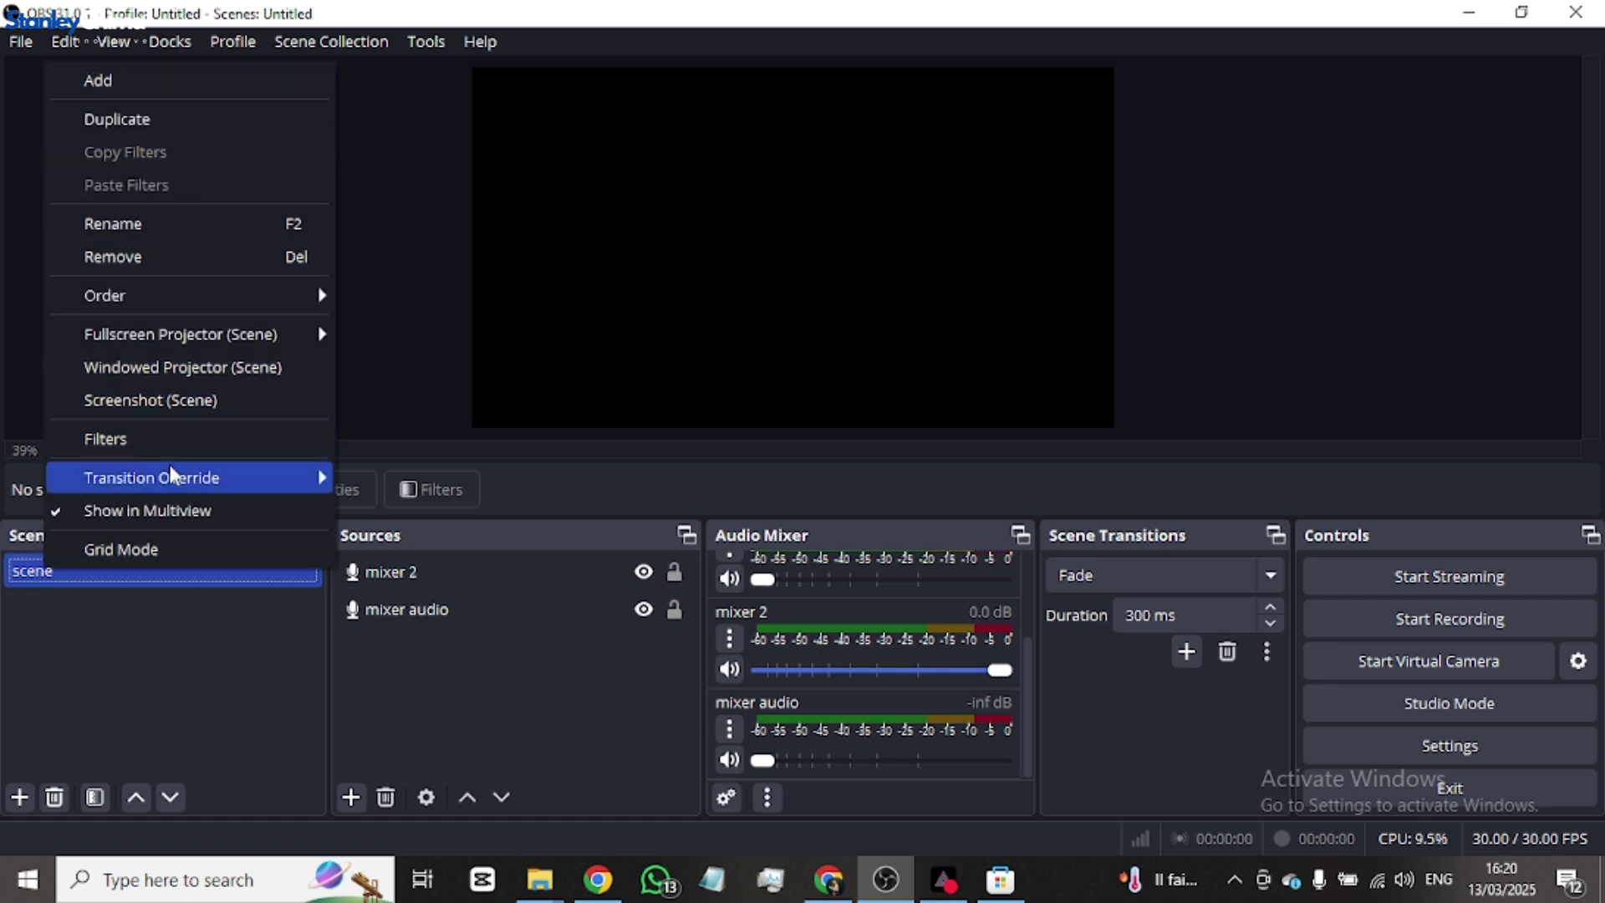
pyautogui.click(206, 240)
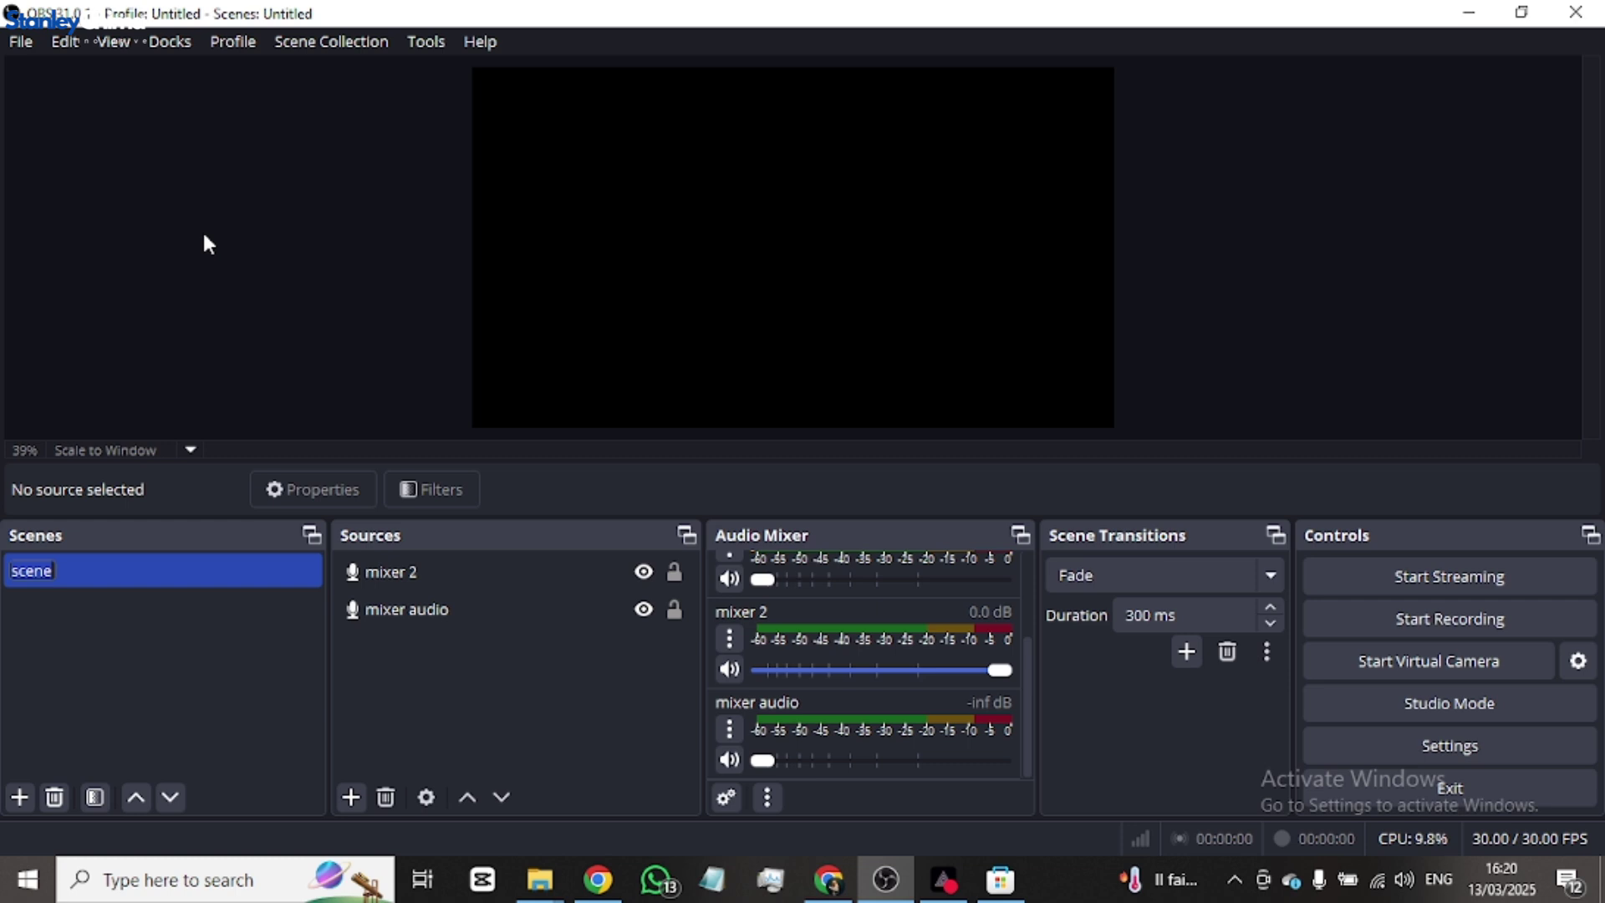
pyautogui.press('BackSpace')
pyautogui.press('BackSpace')
pyautogui.press('BackSpace')
pyautogui.press('BackSpace')
pyautogui.press('BackSpace')
pyautogui.write('Main Stre')
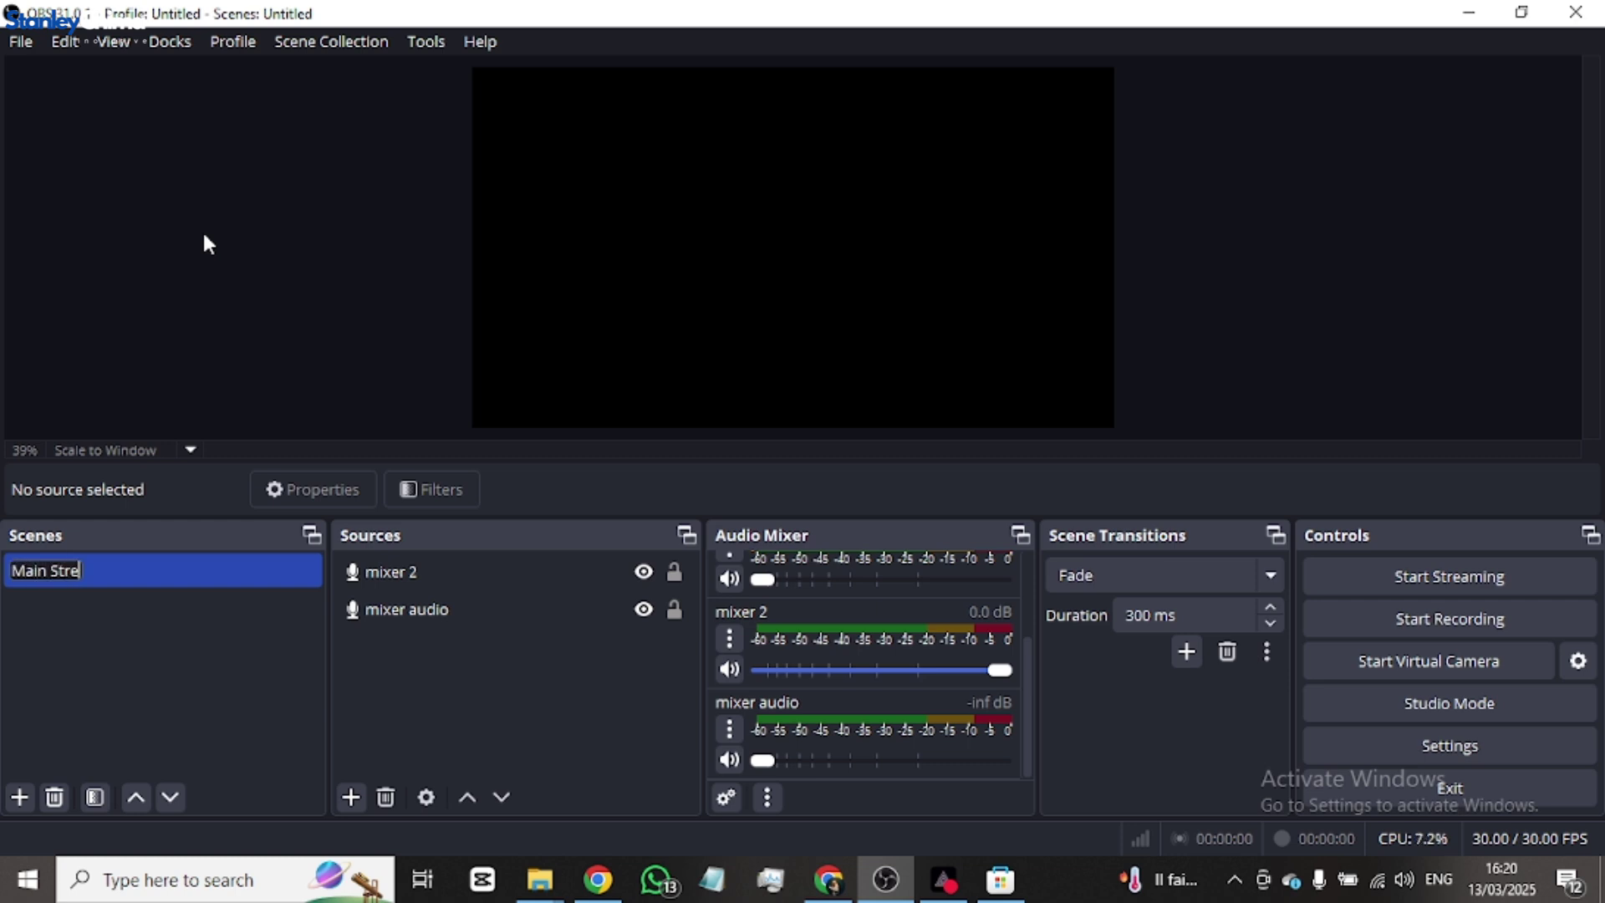
pyautogui.write('am')
pyautogui.press('Return')
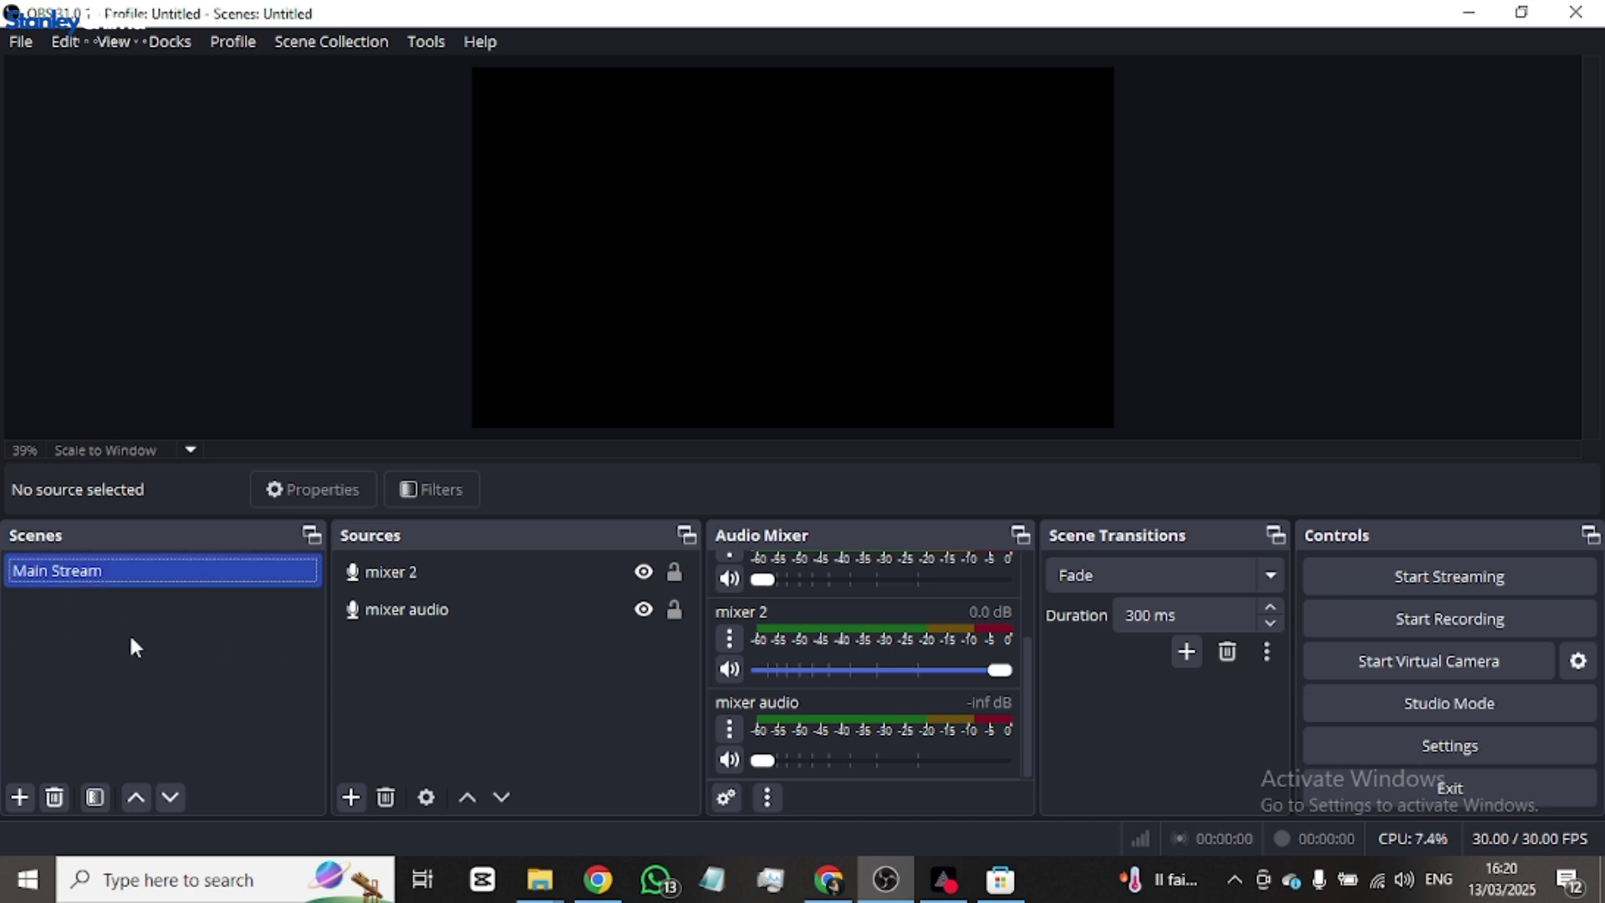
# - Create an empty scene named 'Actions' below Main Stream
pyautogui.click(19, 799)
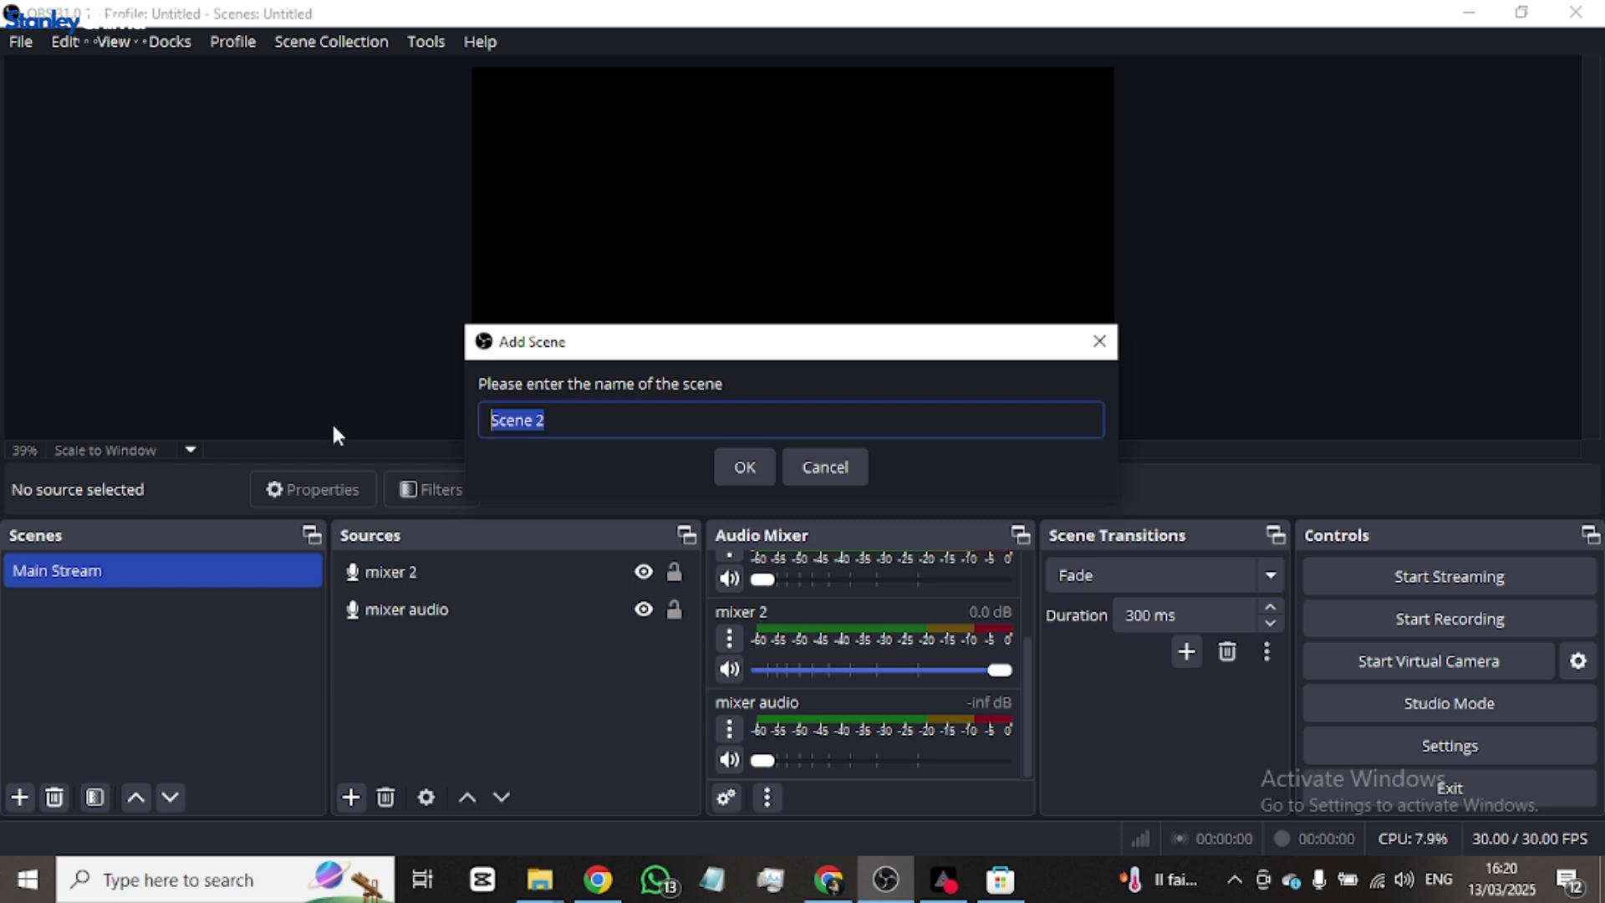
pyautogui.write('Actions')
pyautogui.click(746, 469)
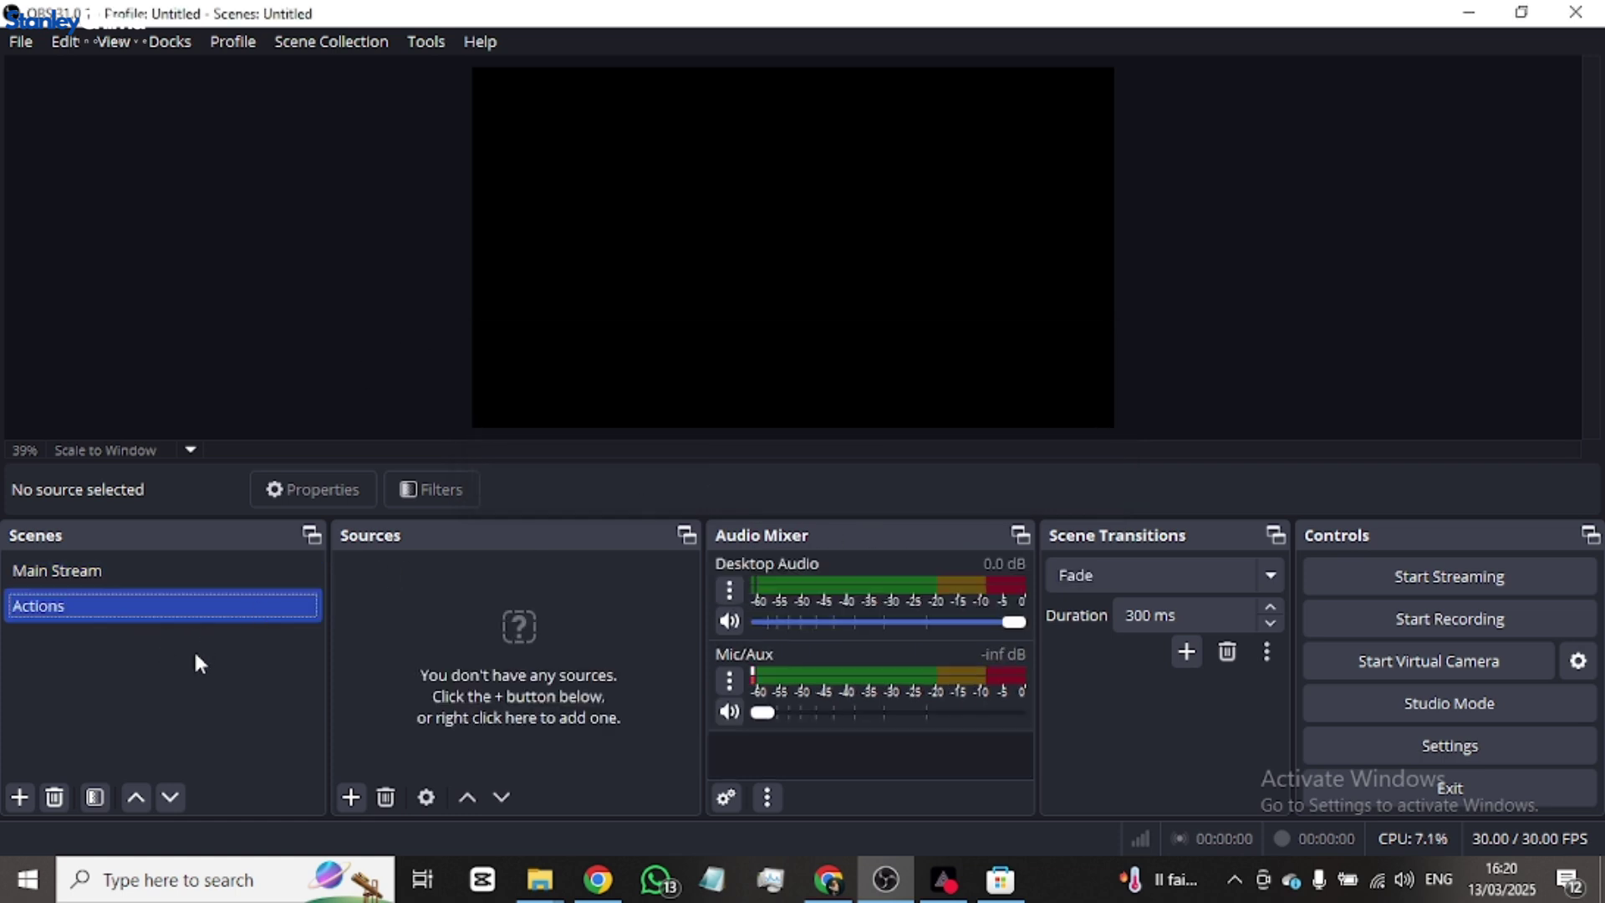
pyautogui.rightClick(182, 676)
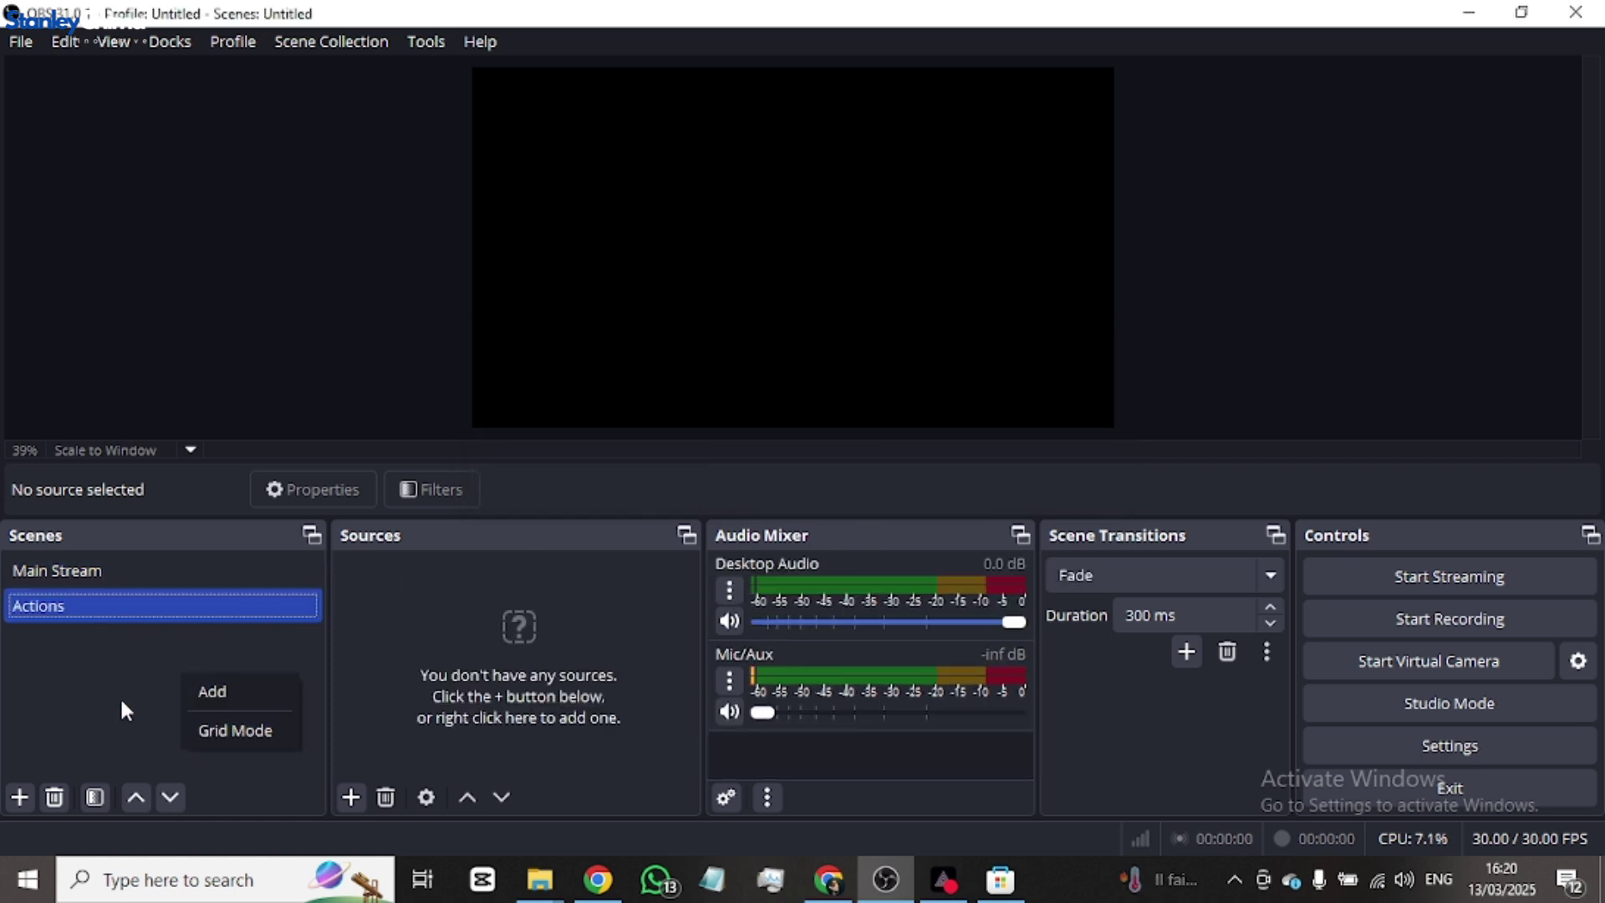
# - Add a third scene named 'Topic'
pyautogui.click(35, 761)
pyautogui.click(19, 798)
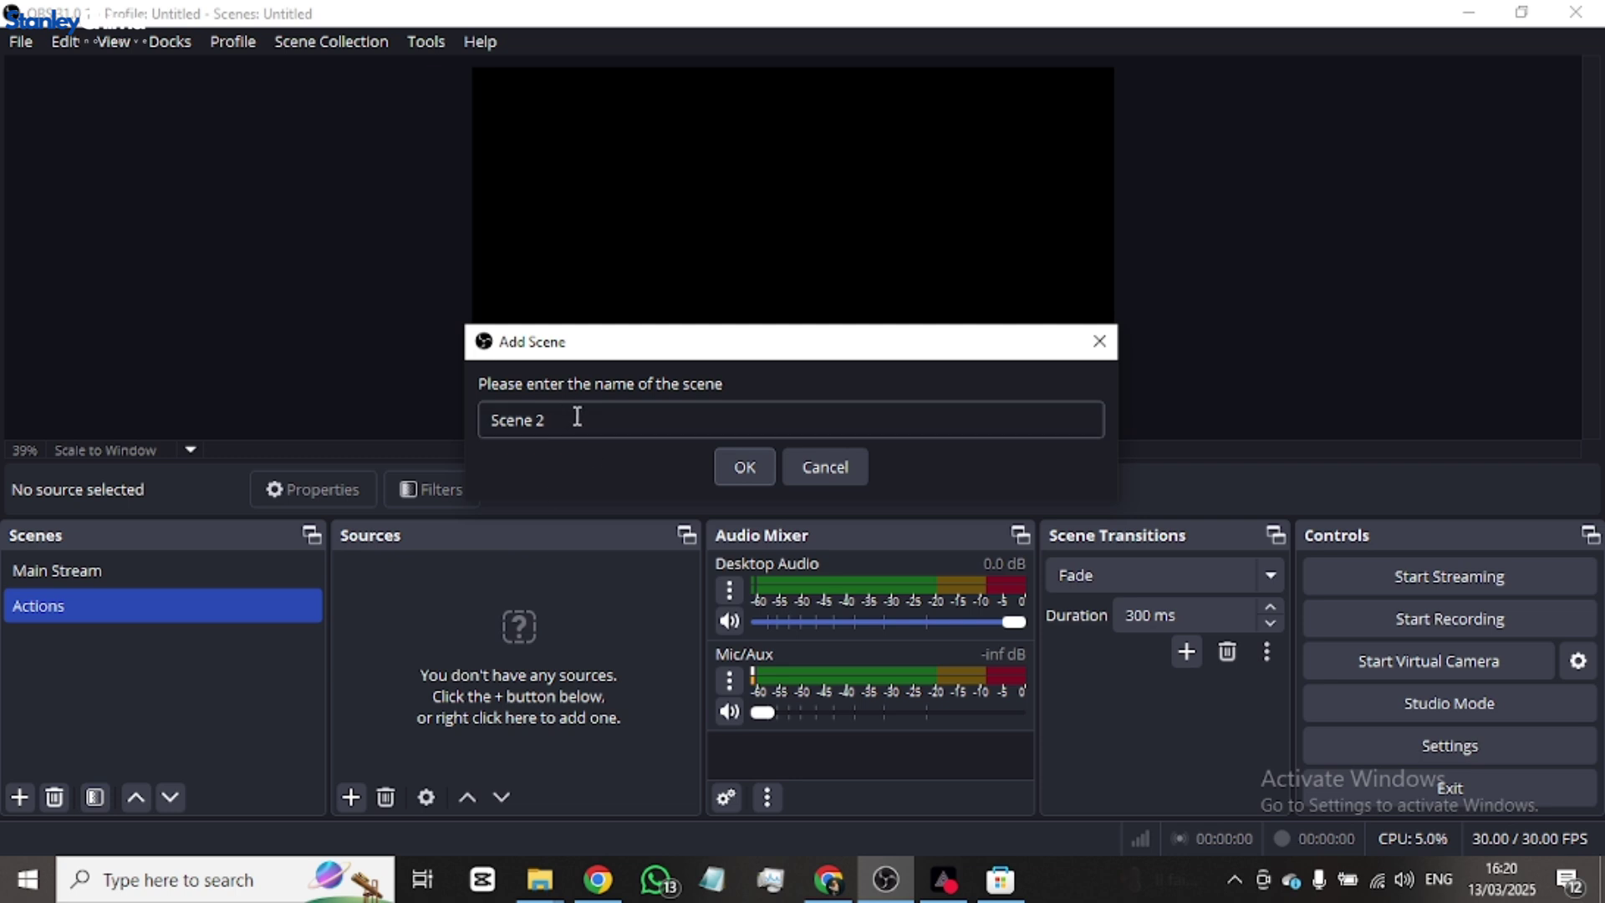
pyautogui.write('Topic')
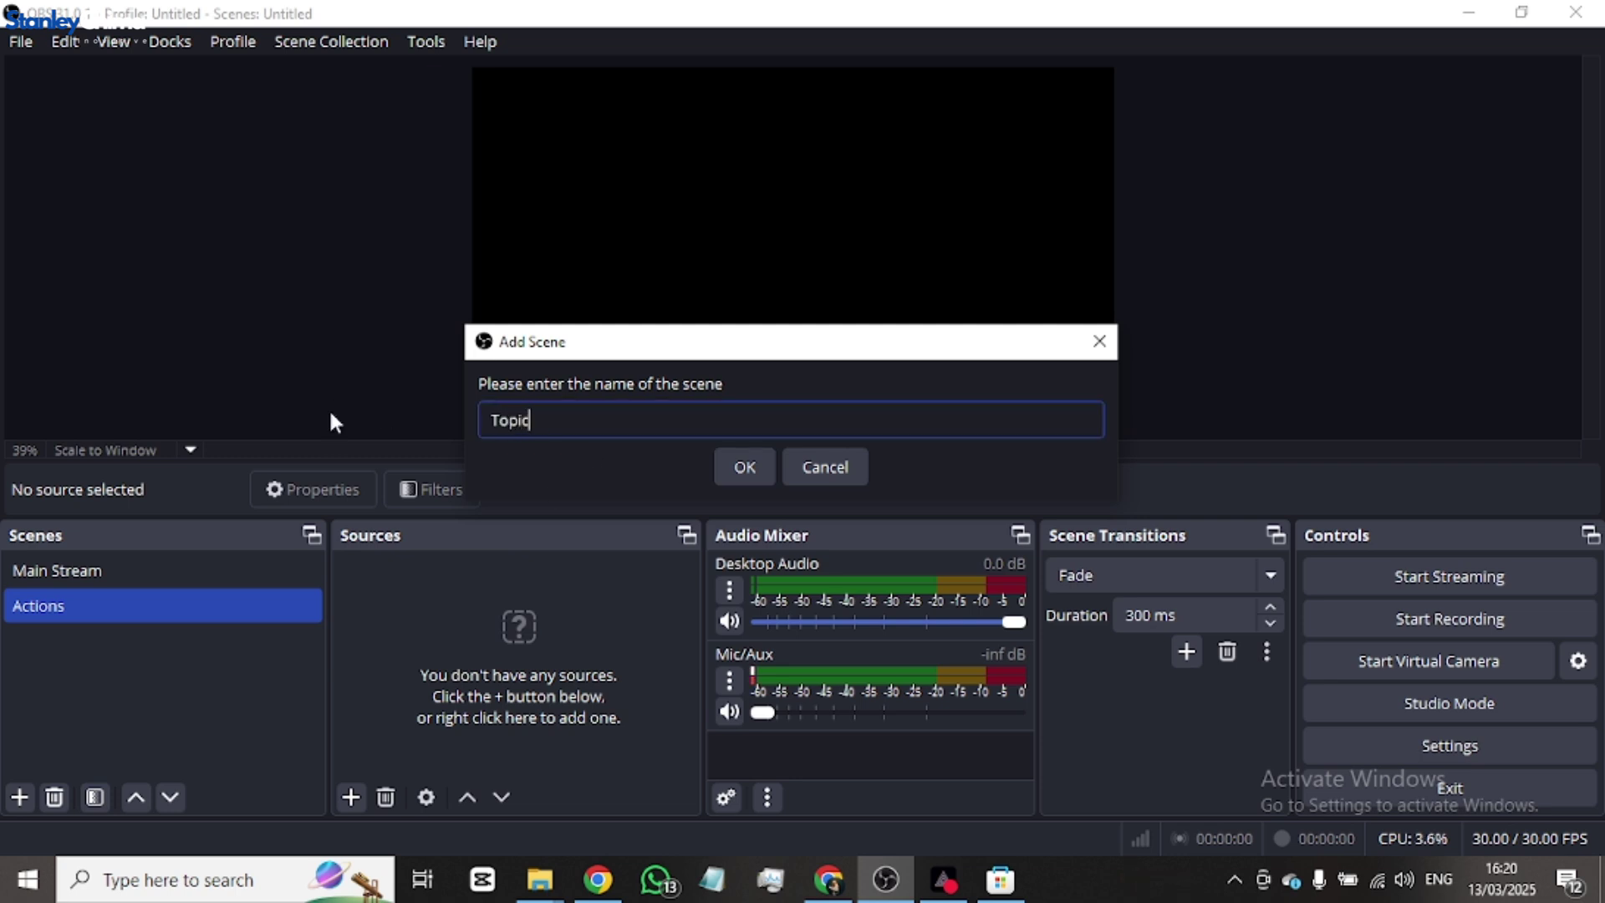
pyautogui.click(754, 466)
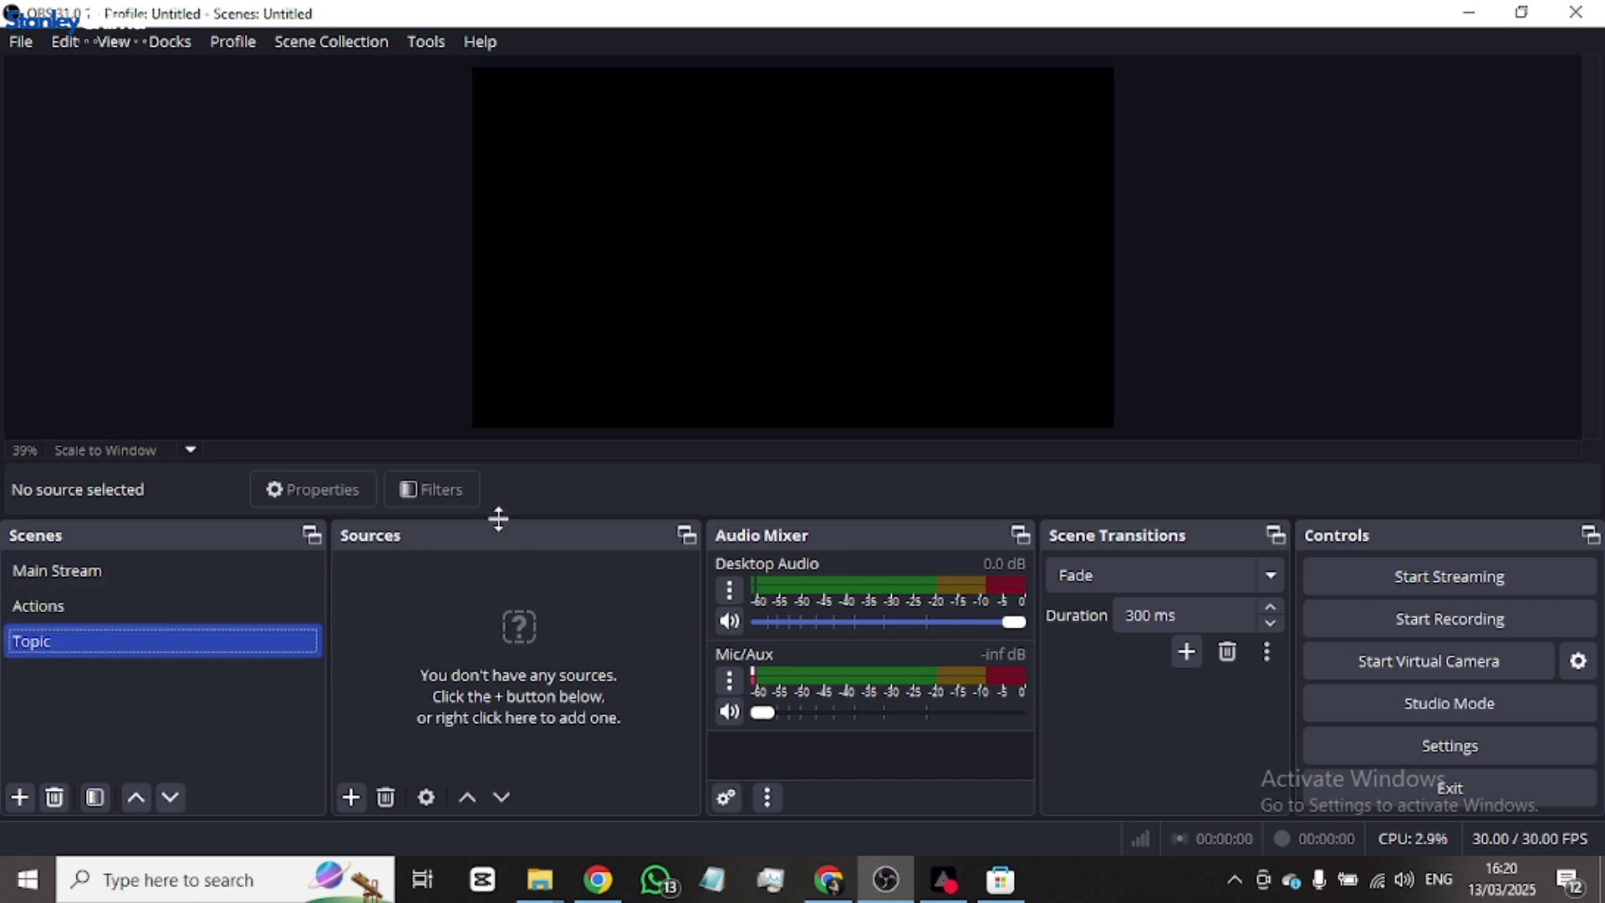
# - Look through Main Stream and Actions, then select Topic and bring up the source types list
pyautogui.click(134, 573)
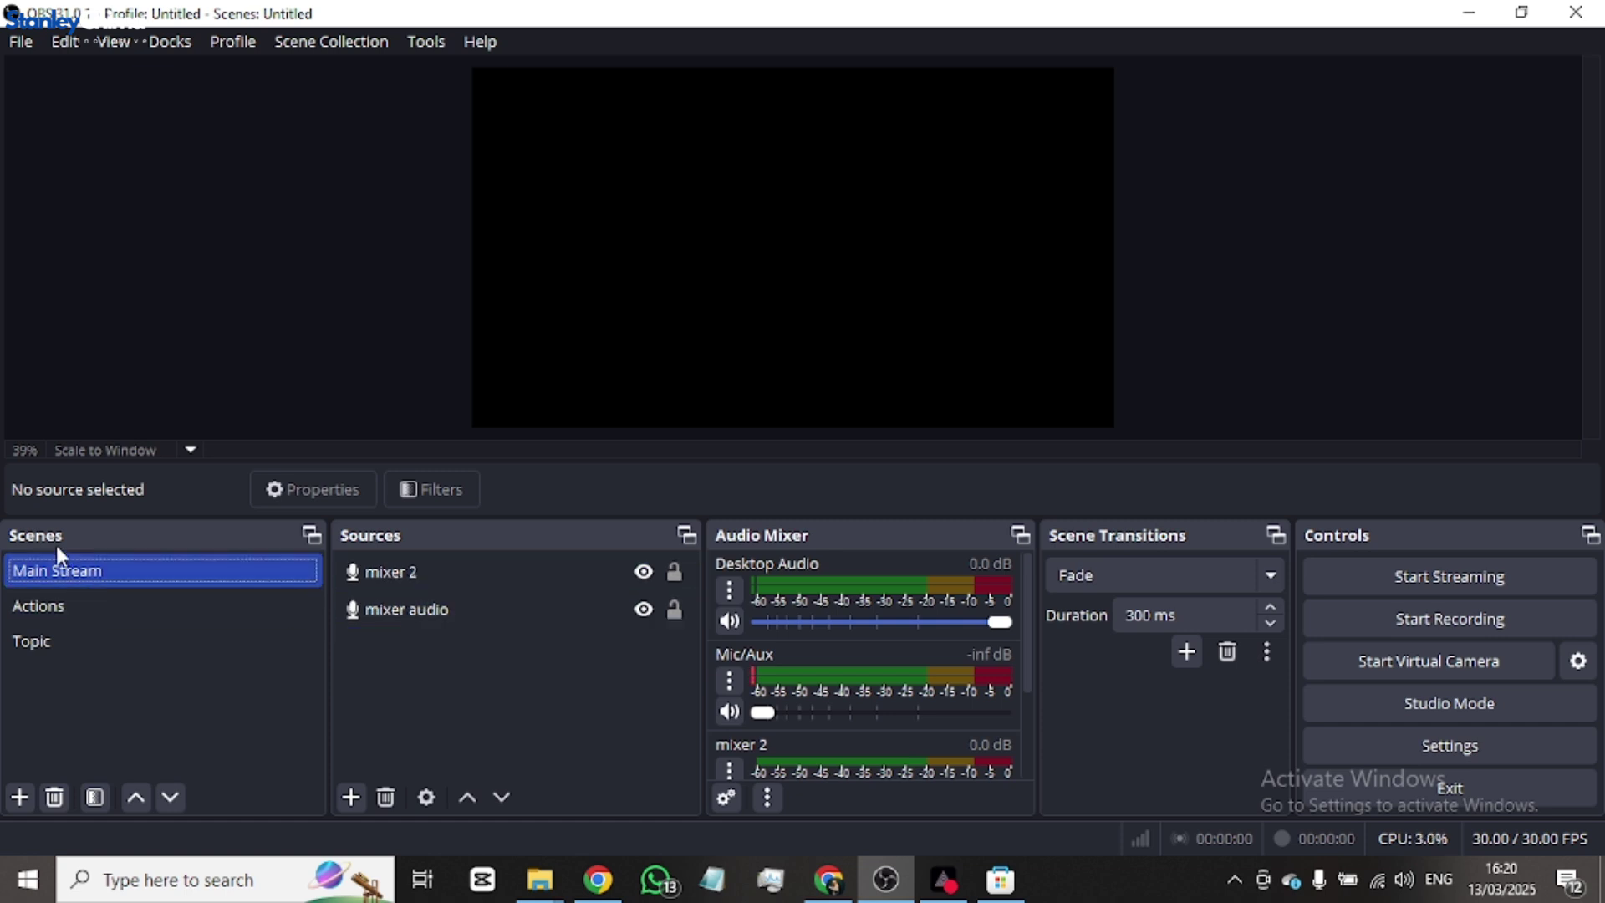
pyautogui.click(483, 577)
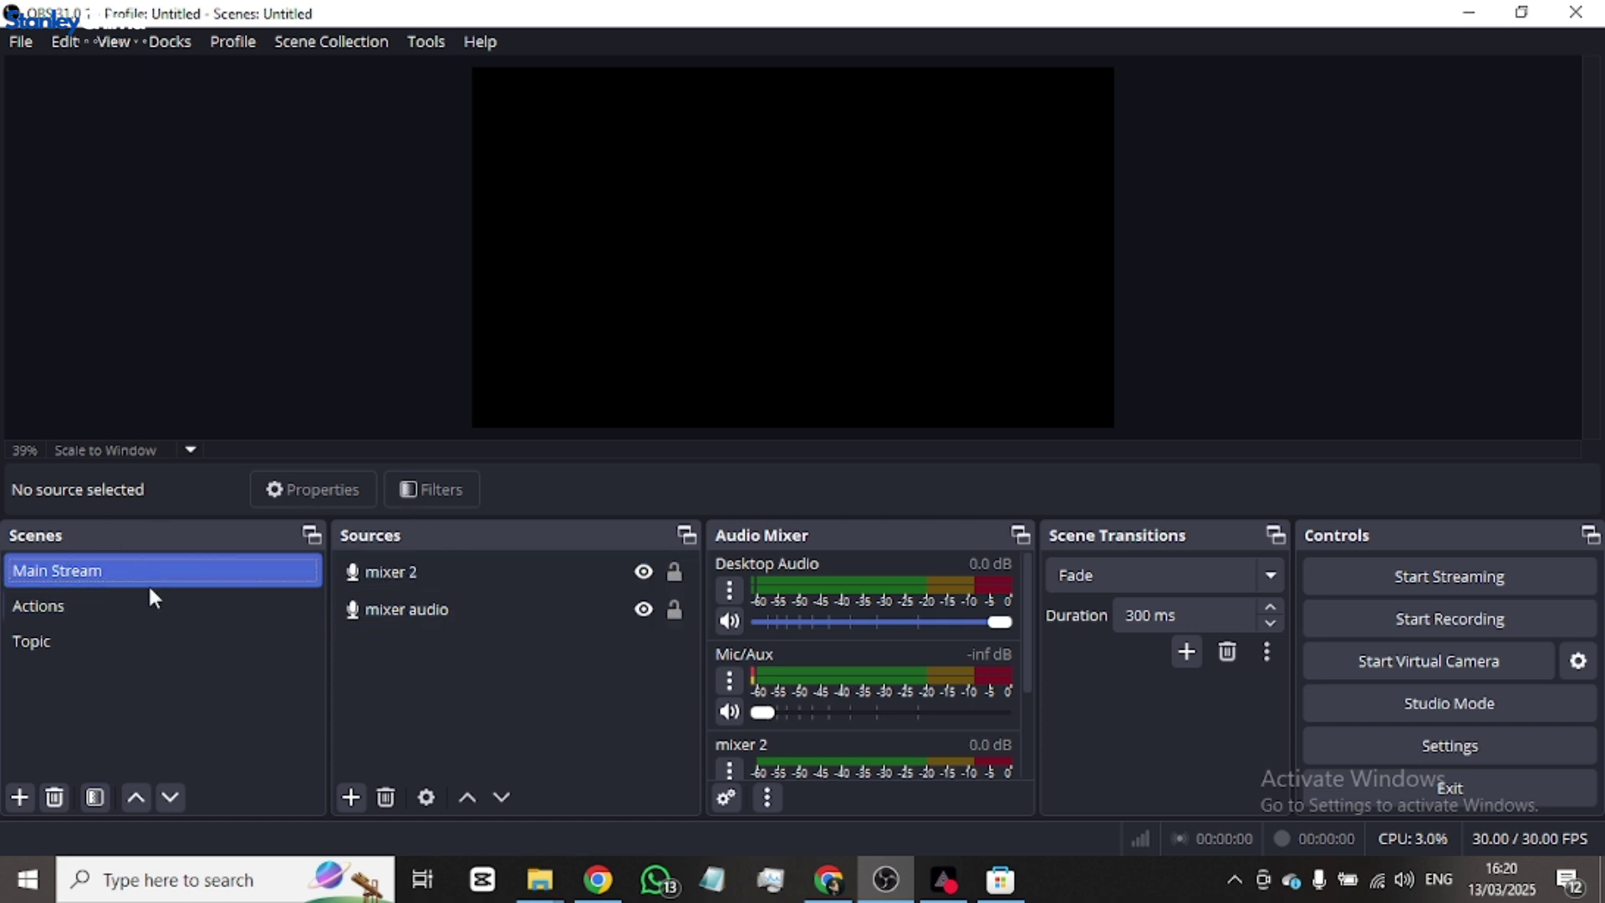
pyautogui.click(97, 615)
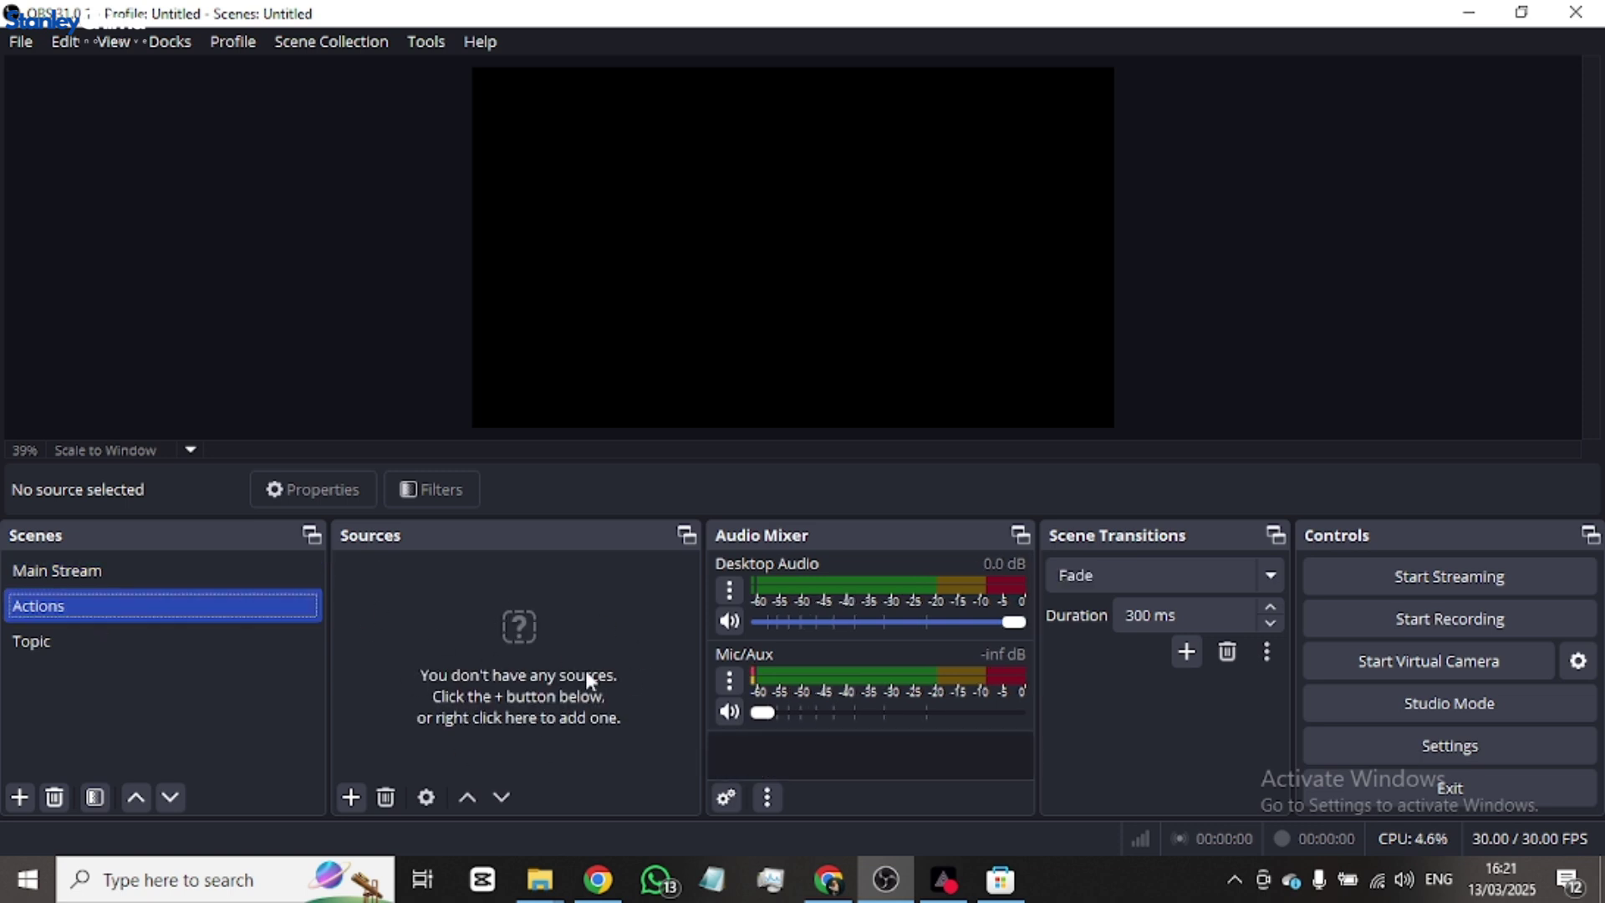
pyautogui.click(108, 641)
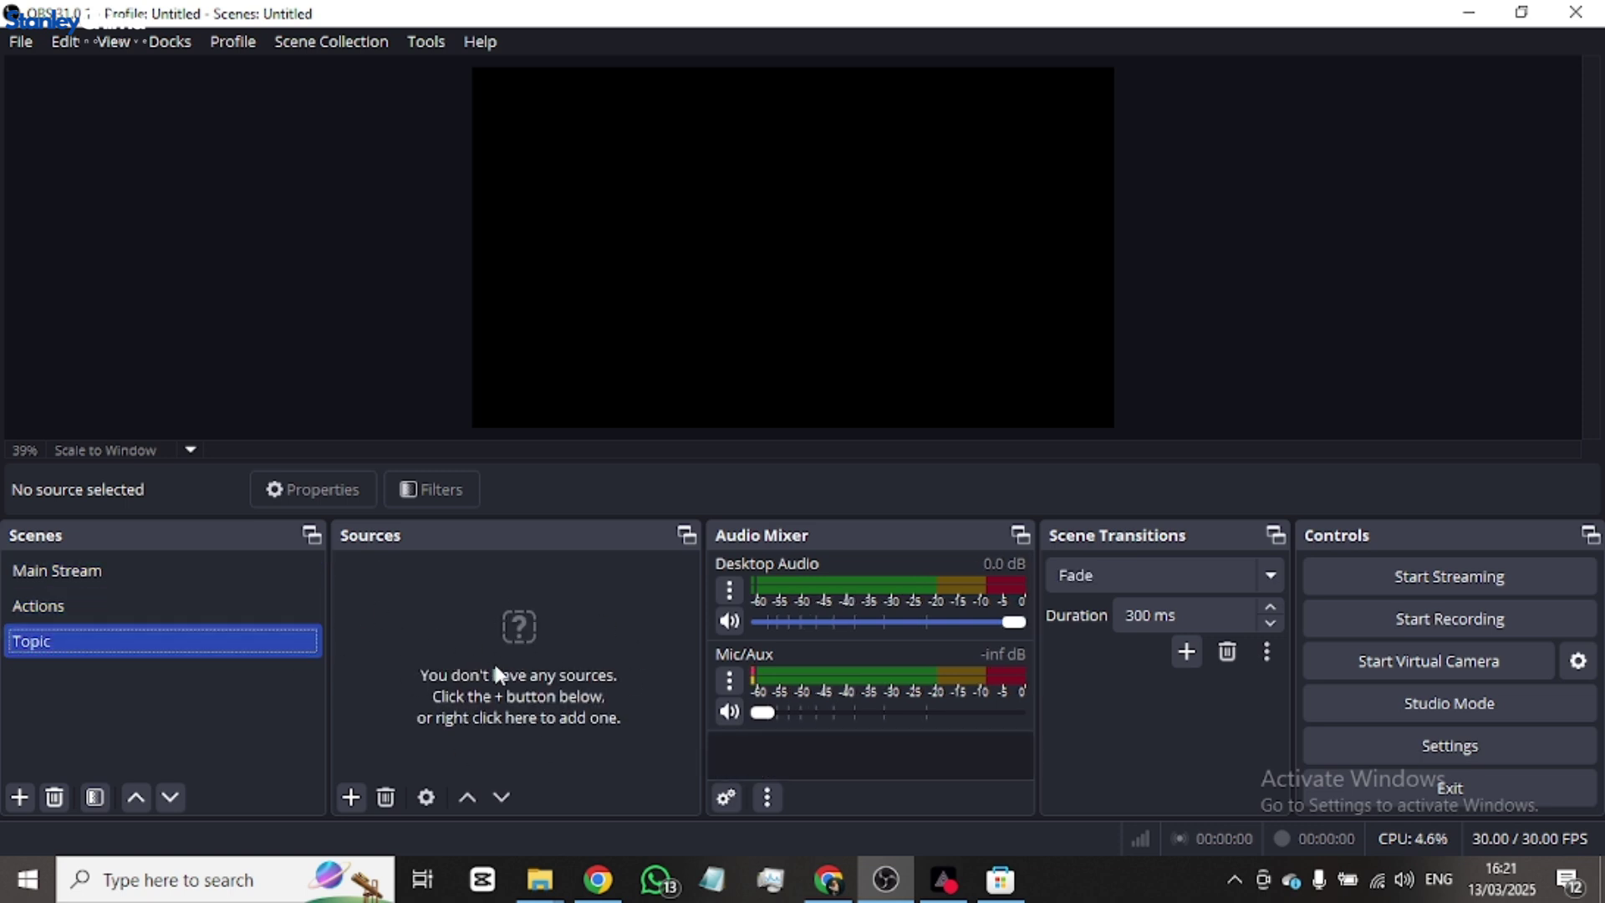
pyautogui.click(352, 797)
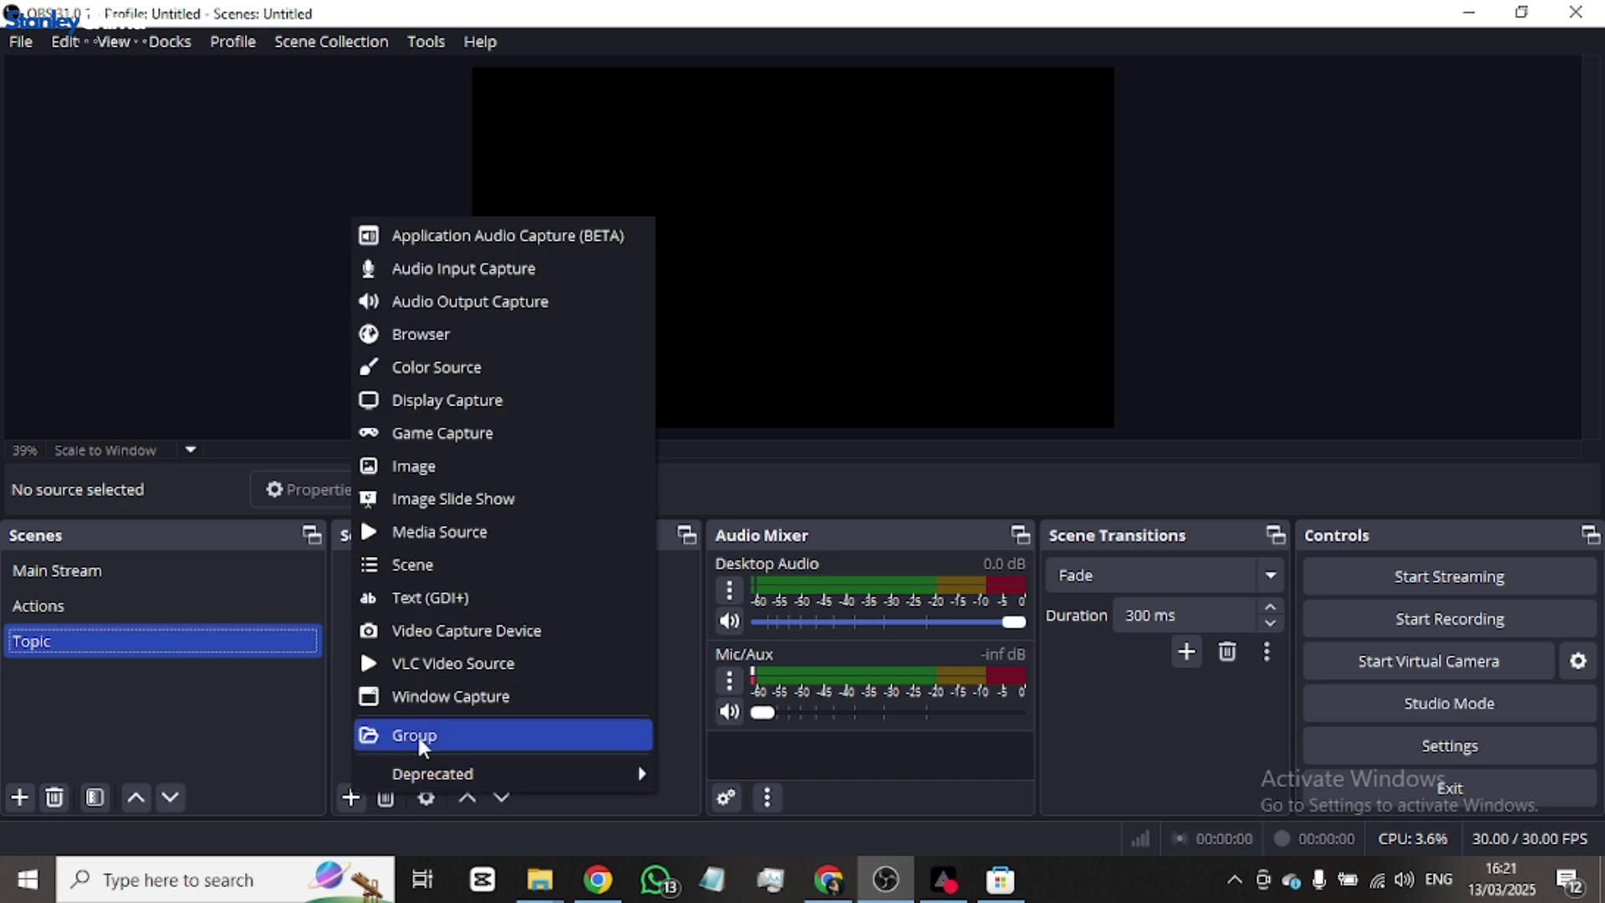
# - Add an Image source named Image to Topic showing the WhatsApp globe logo from Downloads
pyautogui.click(458, 475)
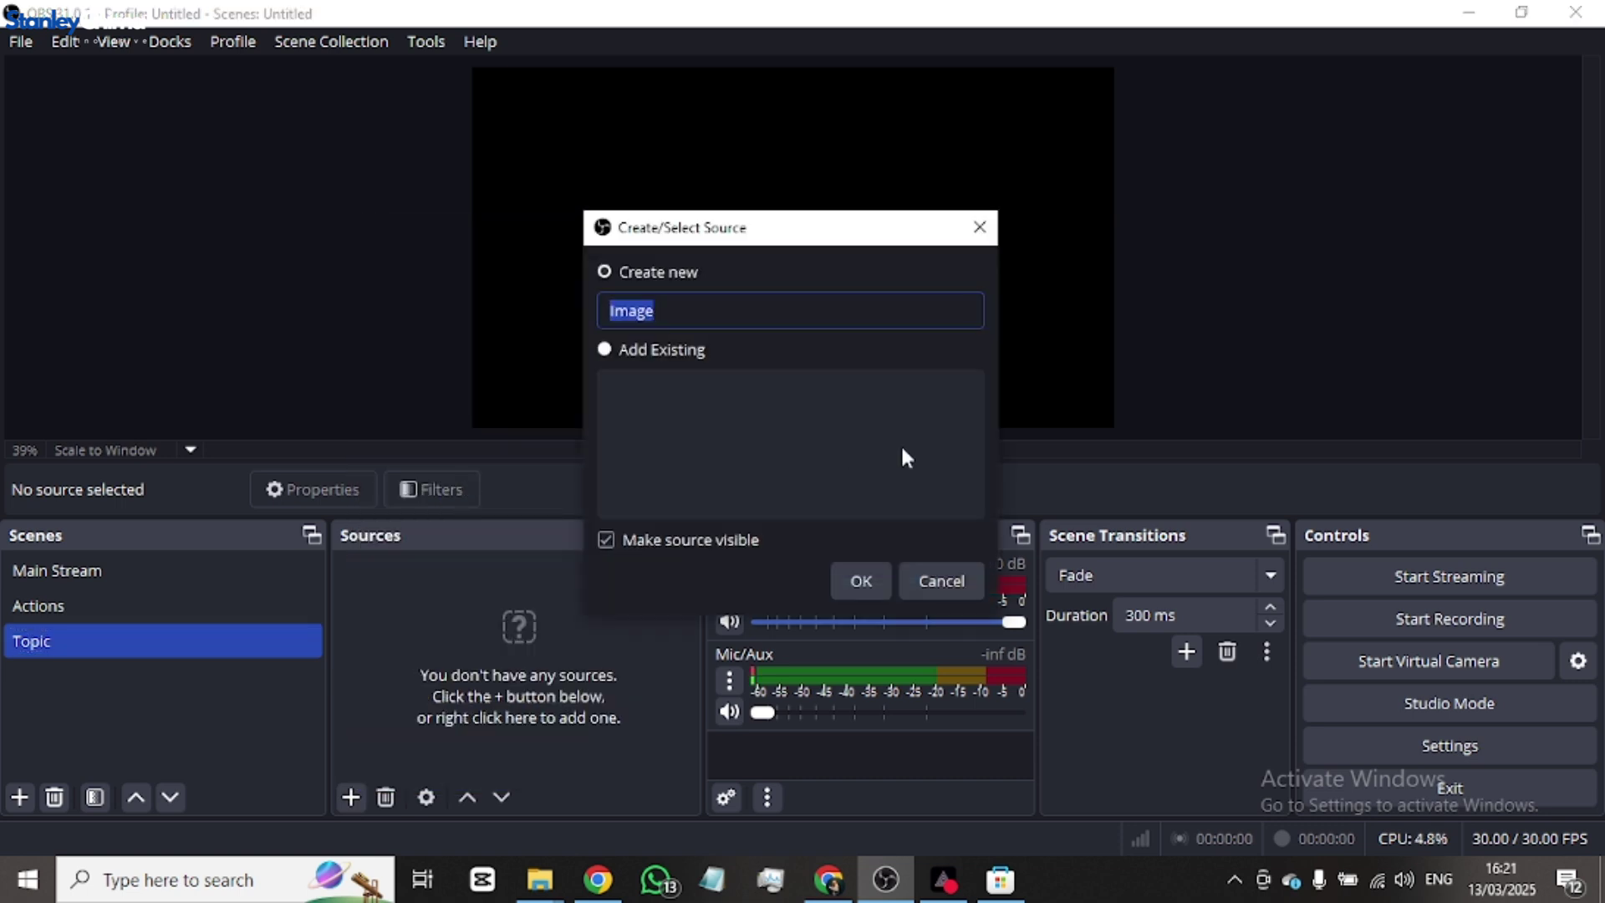
pyautogui.click(858, 577)
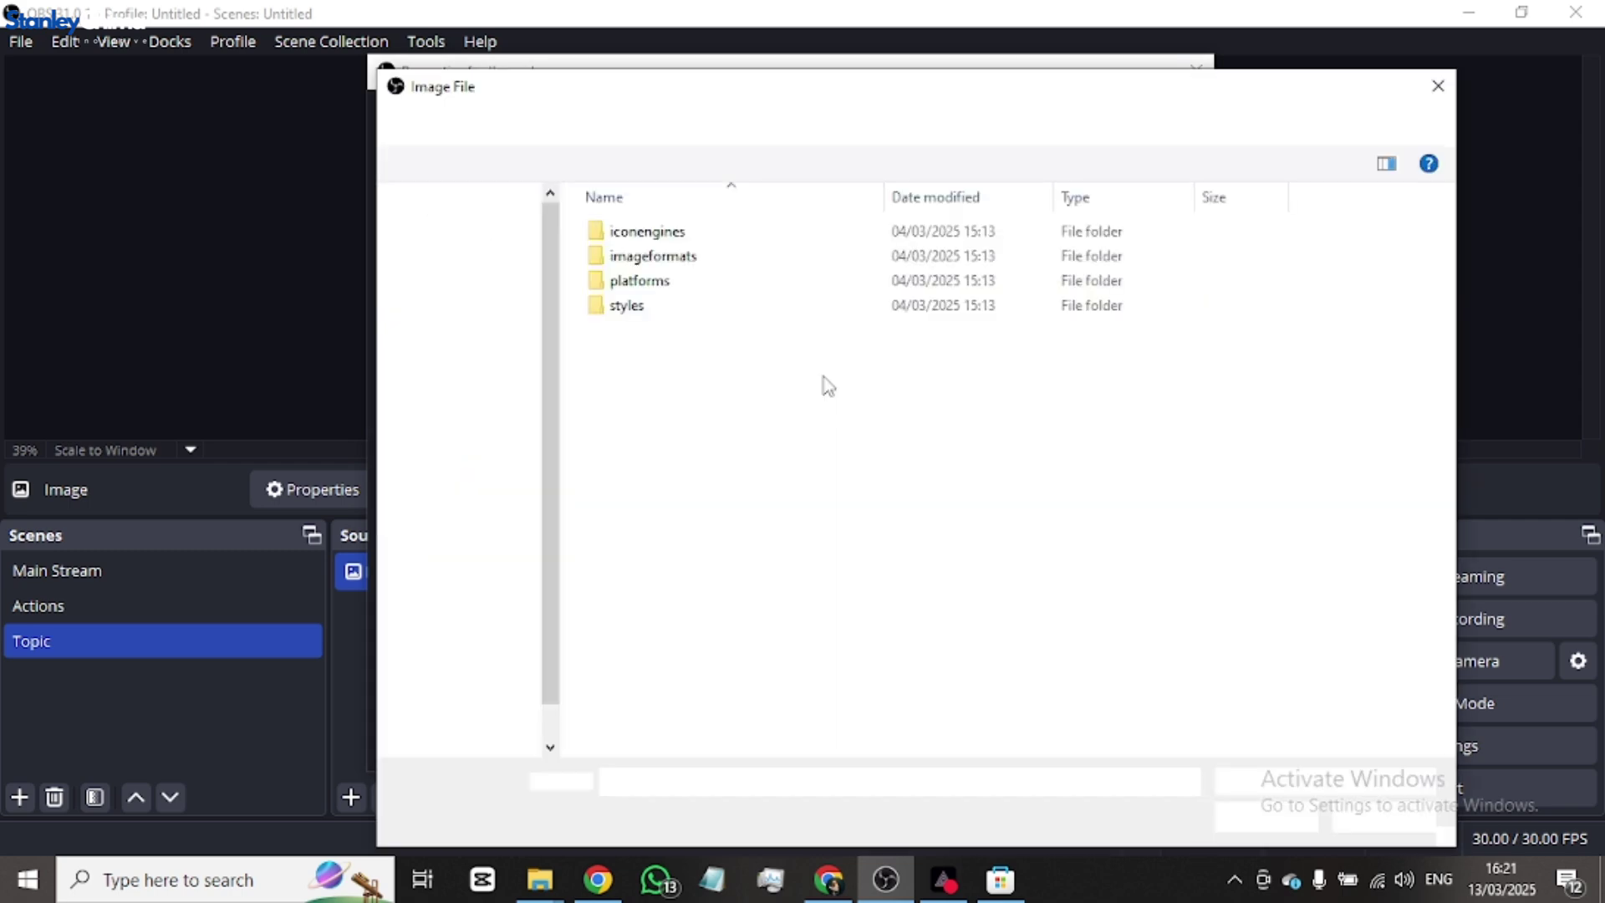
pyautogui.click(480, 628)
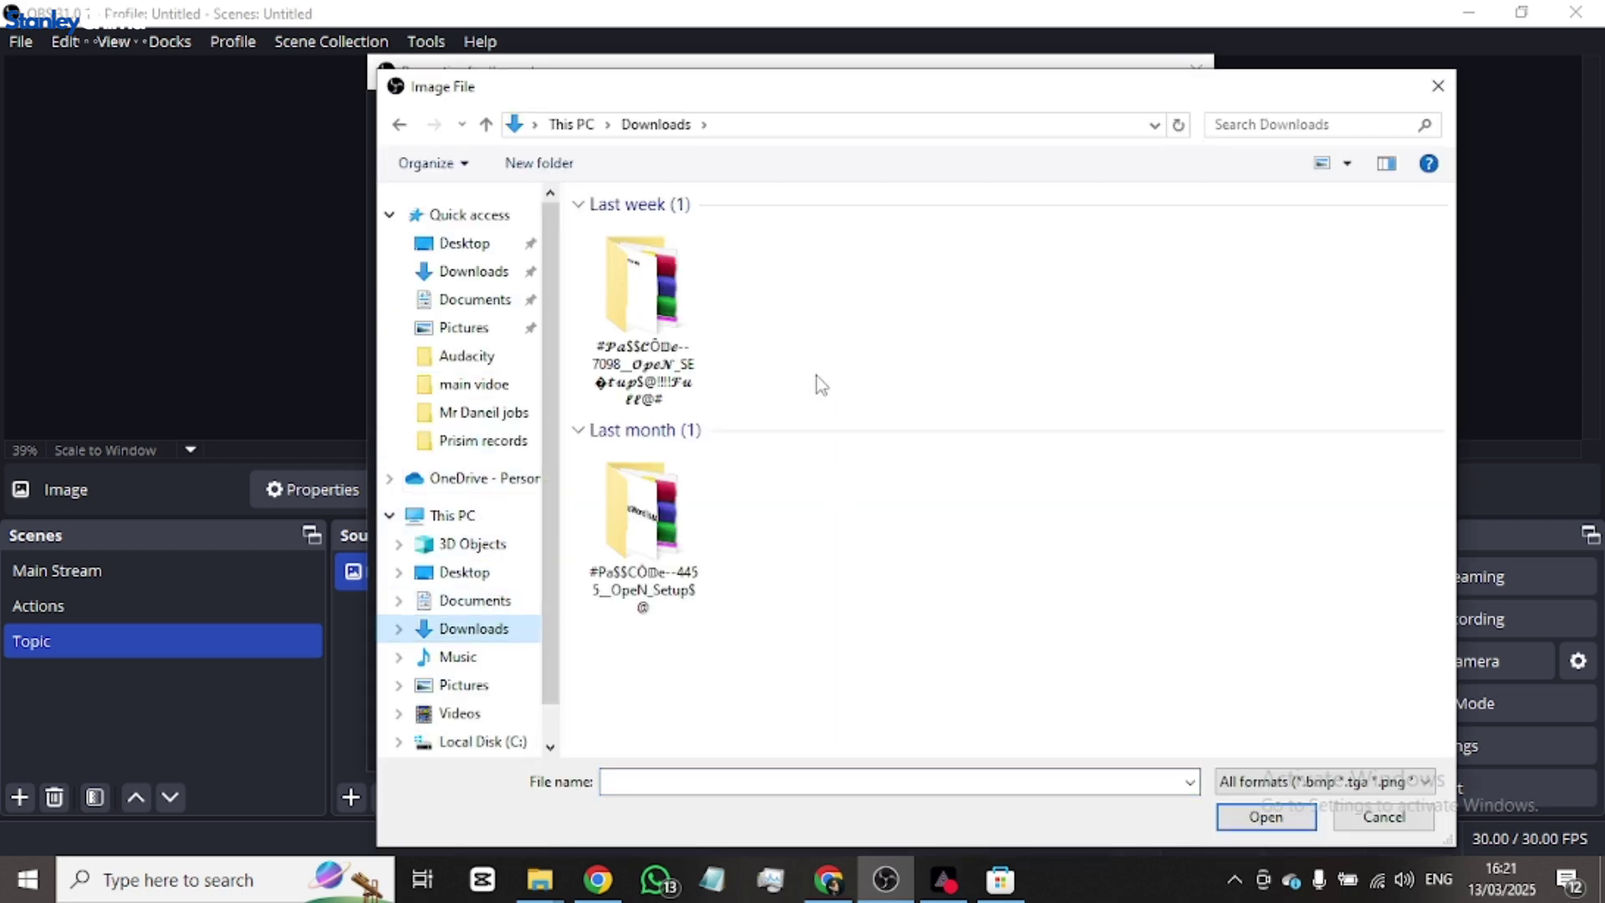
pyautogui.scroll(-3, 735, 485)
pyautogui.scroll(3, 828, 441)
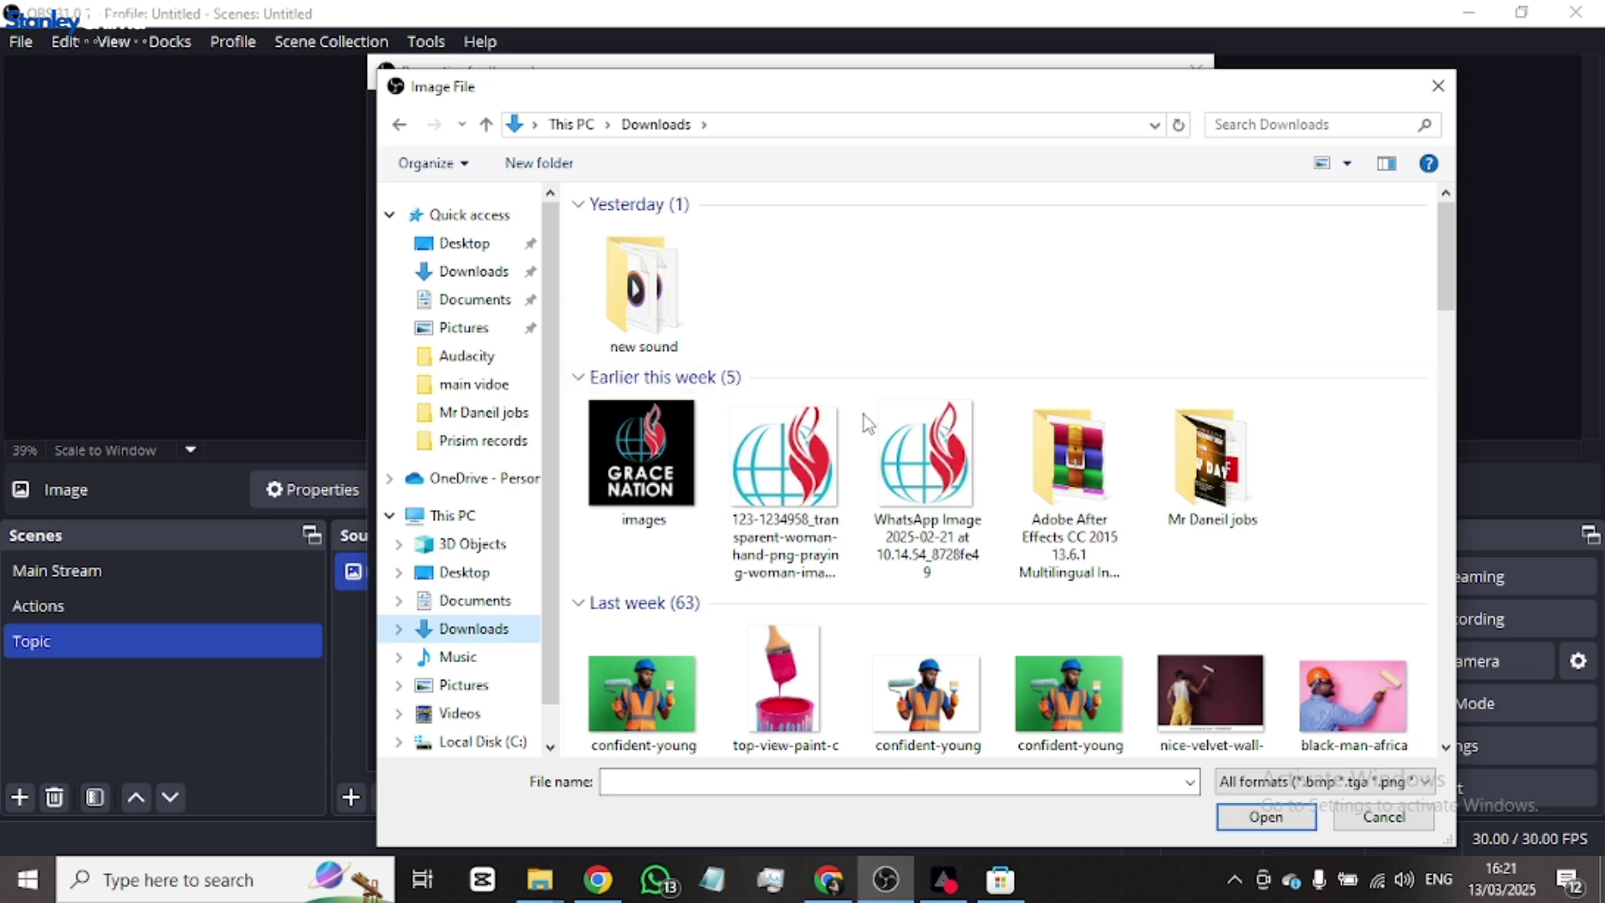
pyautogui.doubleClick(940, 431)
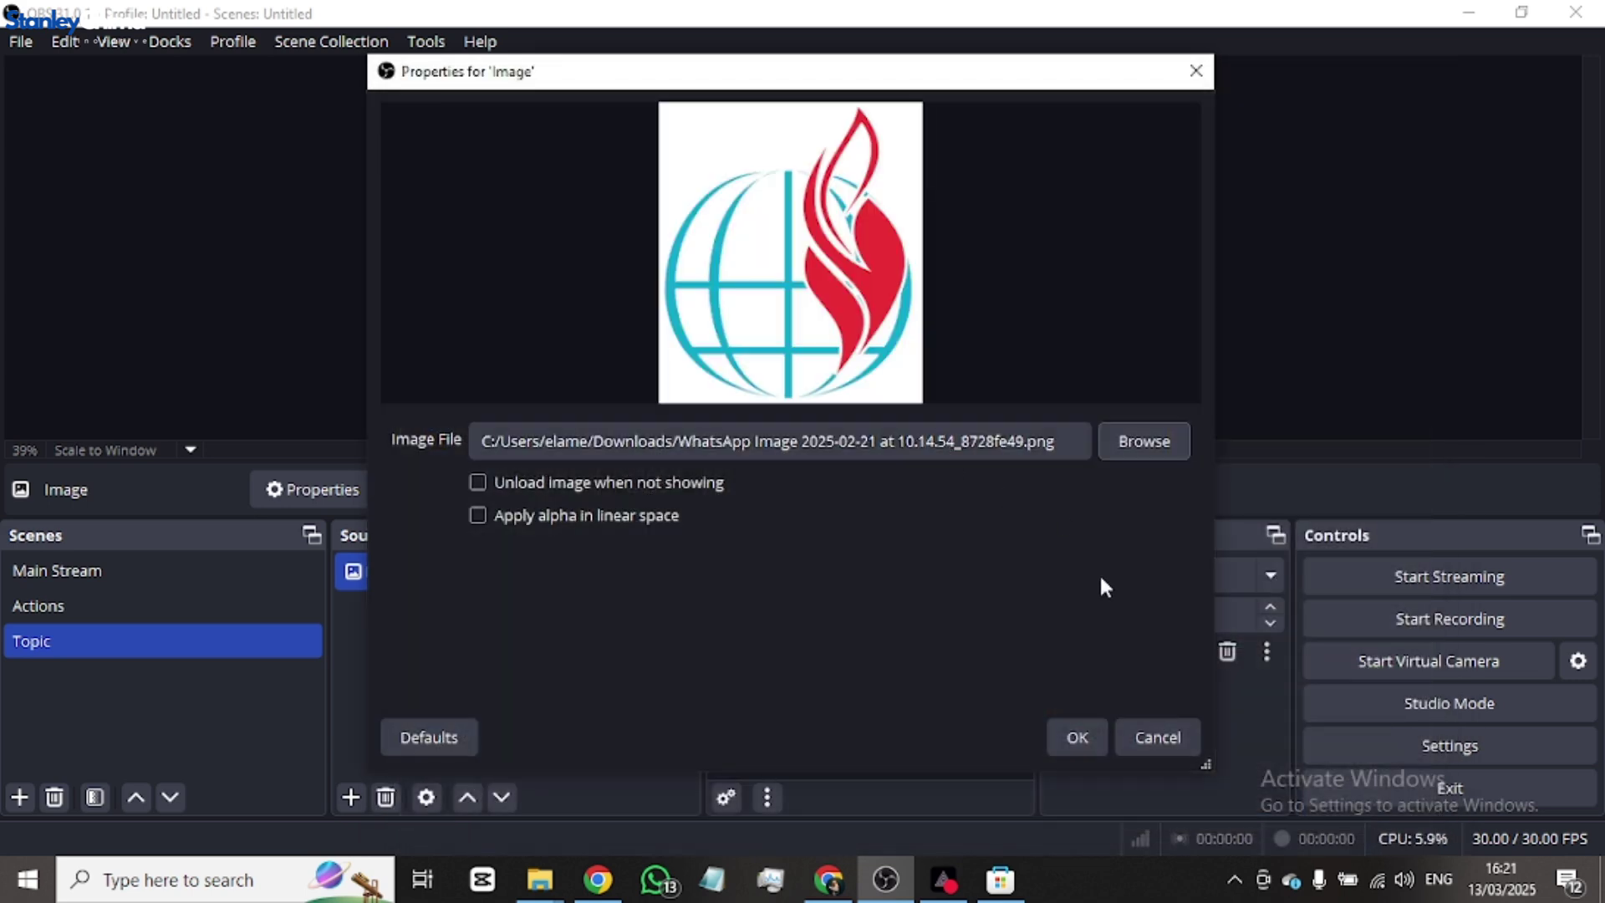
pyautogui.click(1078, 719)
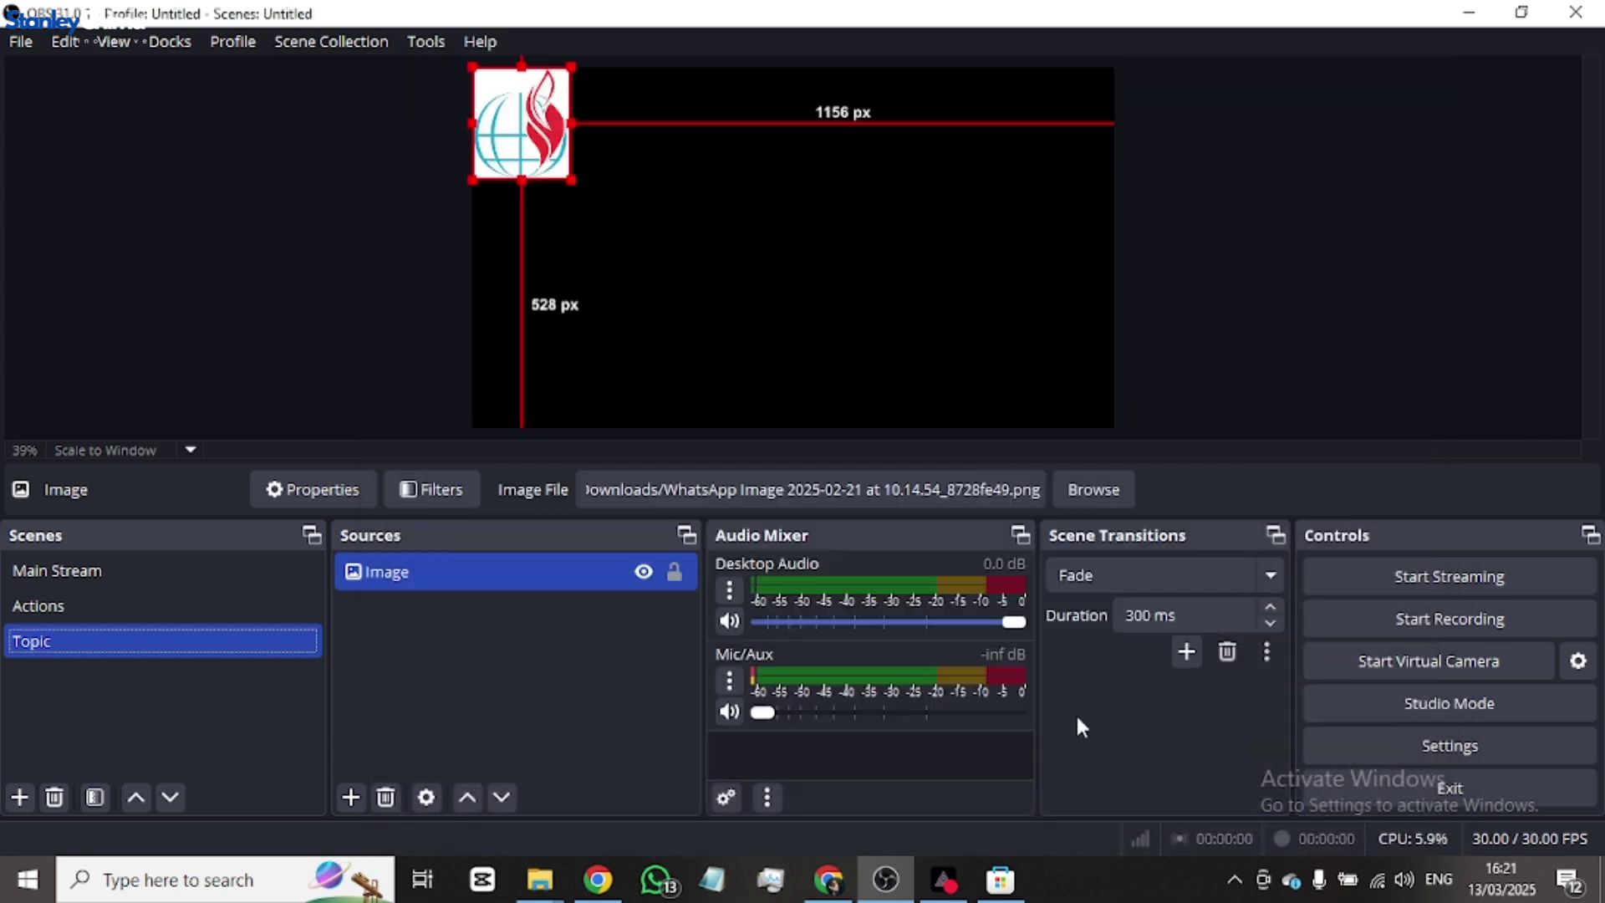
pyautogui.click(771, 275)
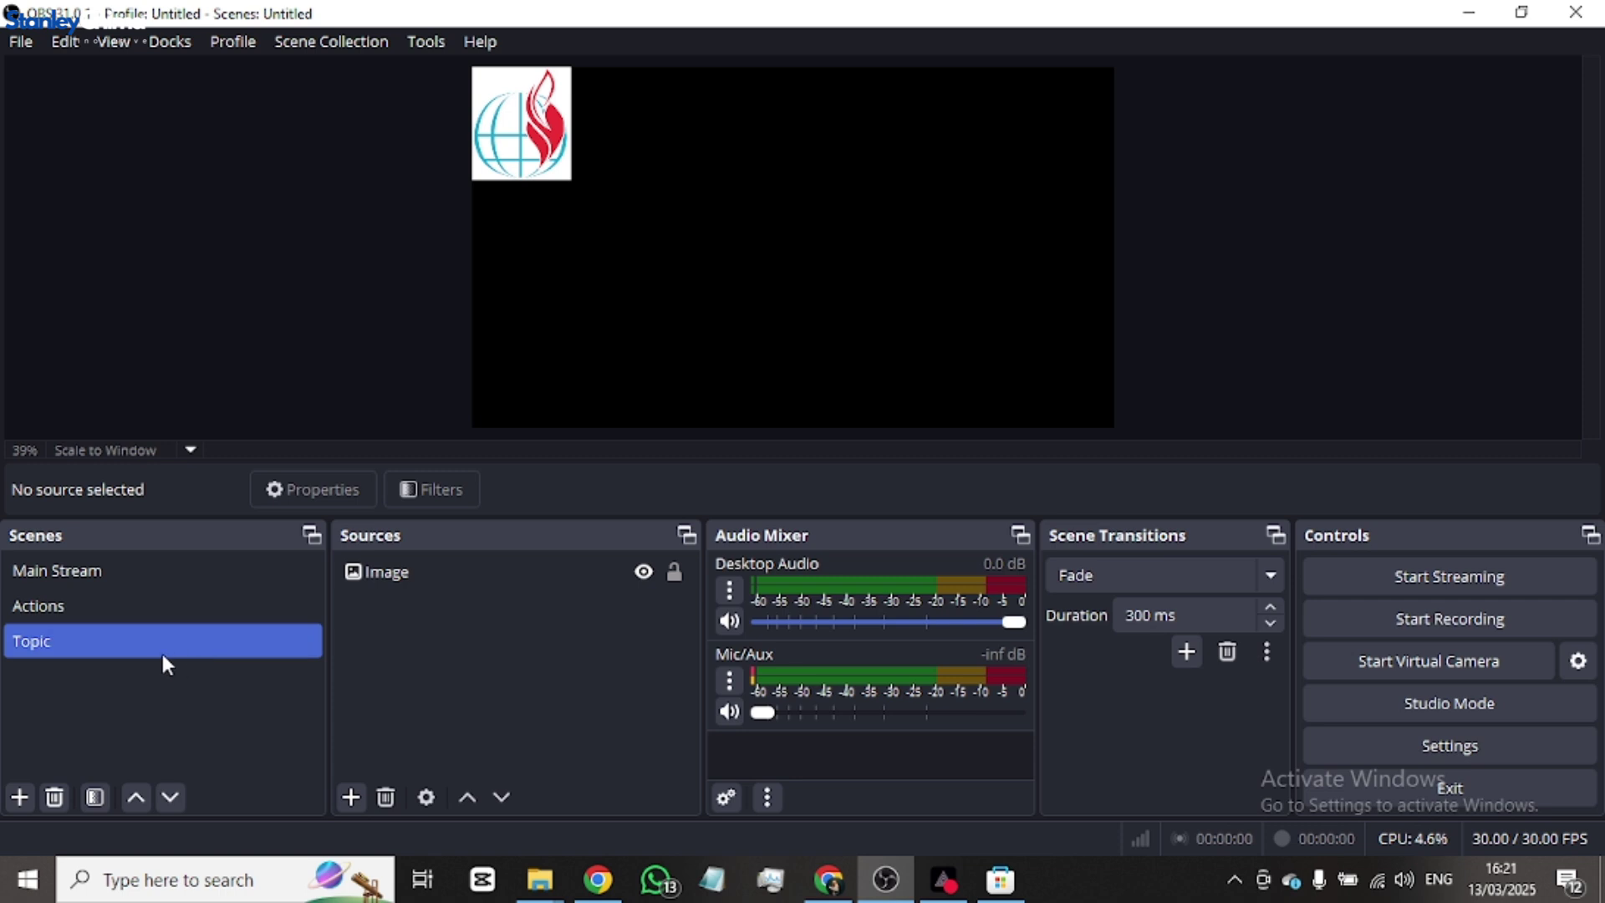
# - Remove the Image source from Topic, then go to Main Stream and select mixer audio
pyautogui.click(184, 617)
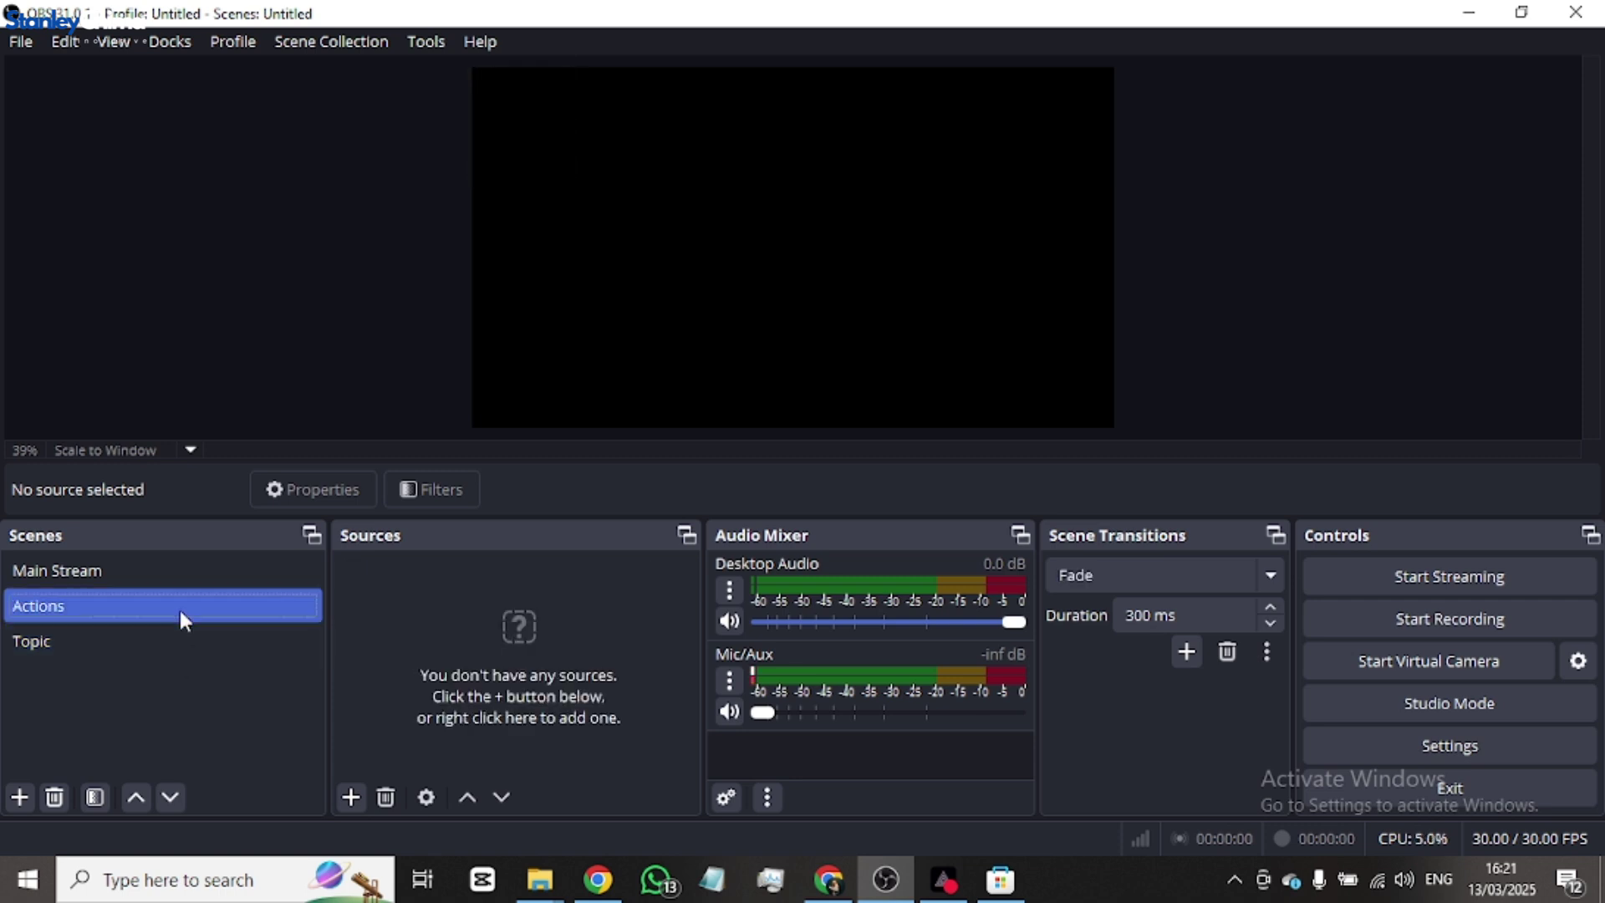
pyautogui.click(183, 570)
pyautogui.click(153, 641)
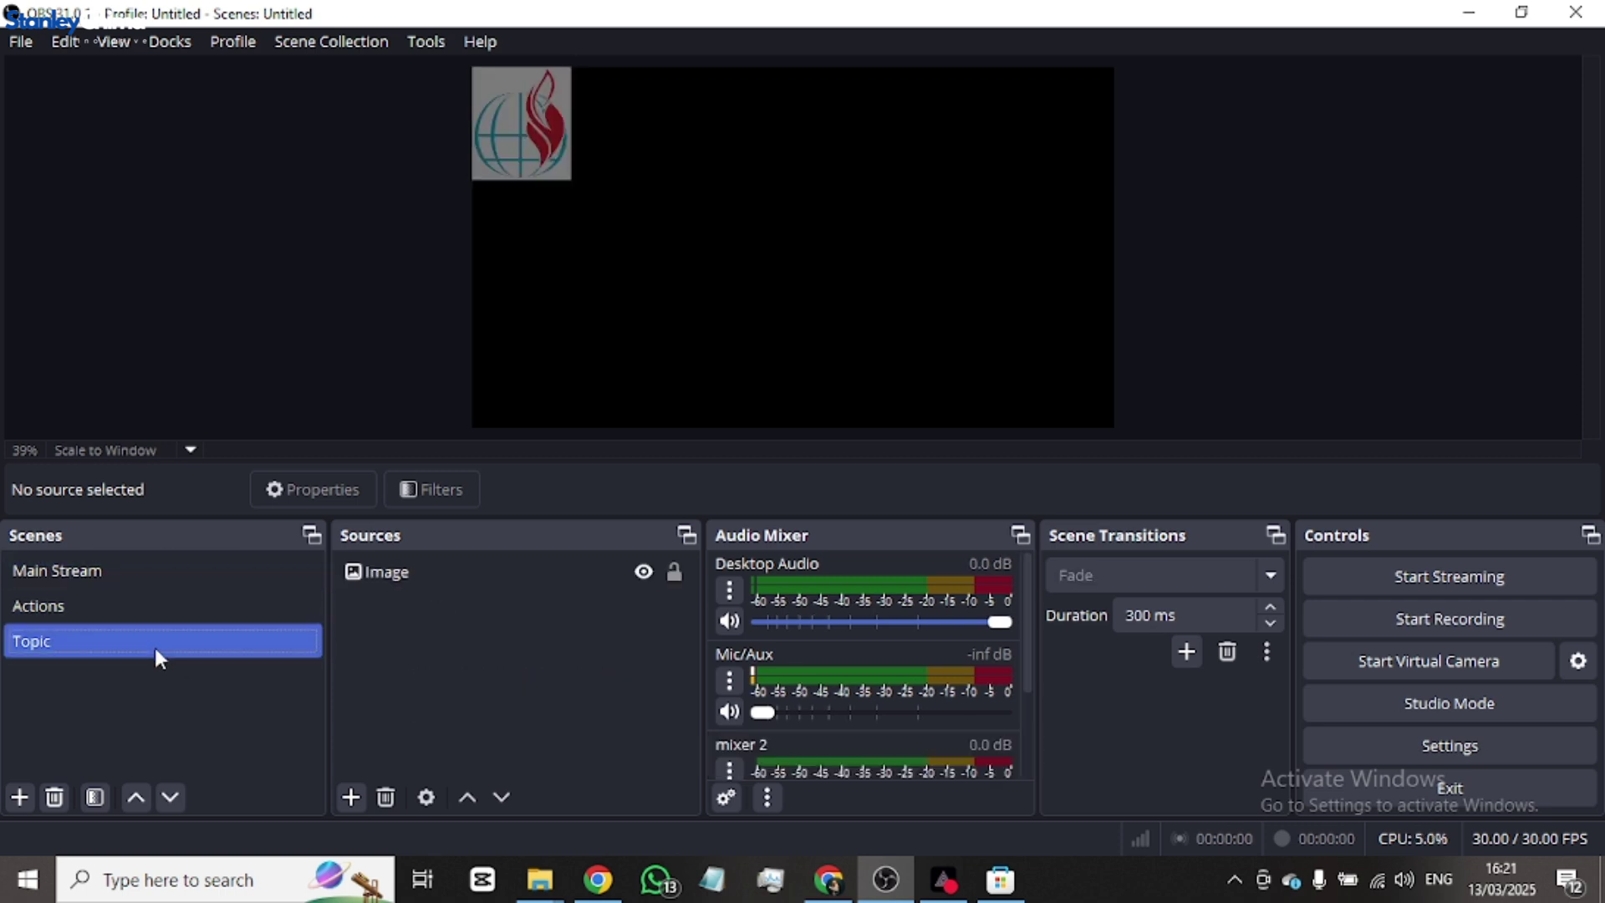
pyautogui.click(450, 572)
pyautogui.rightClick(449, 574)
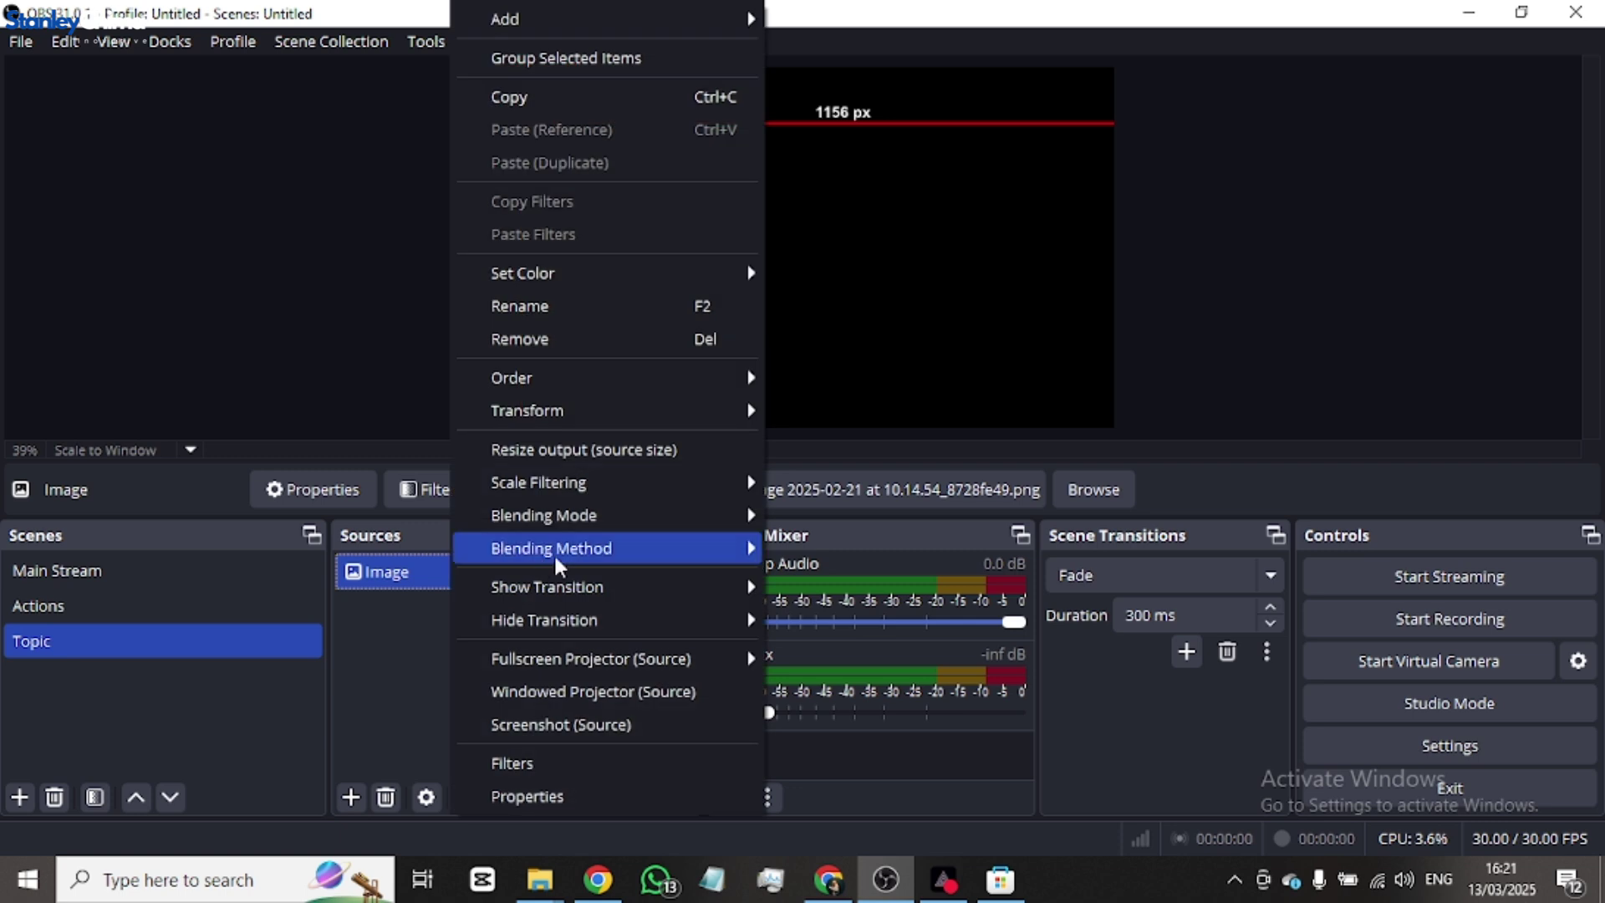
pyautogui.click(582, 338)
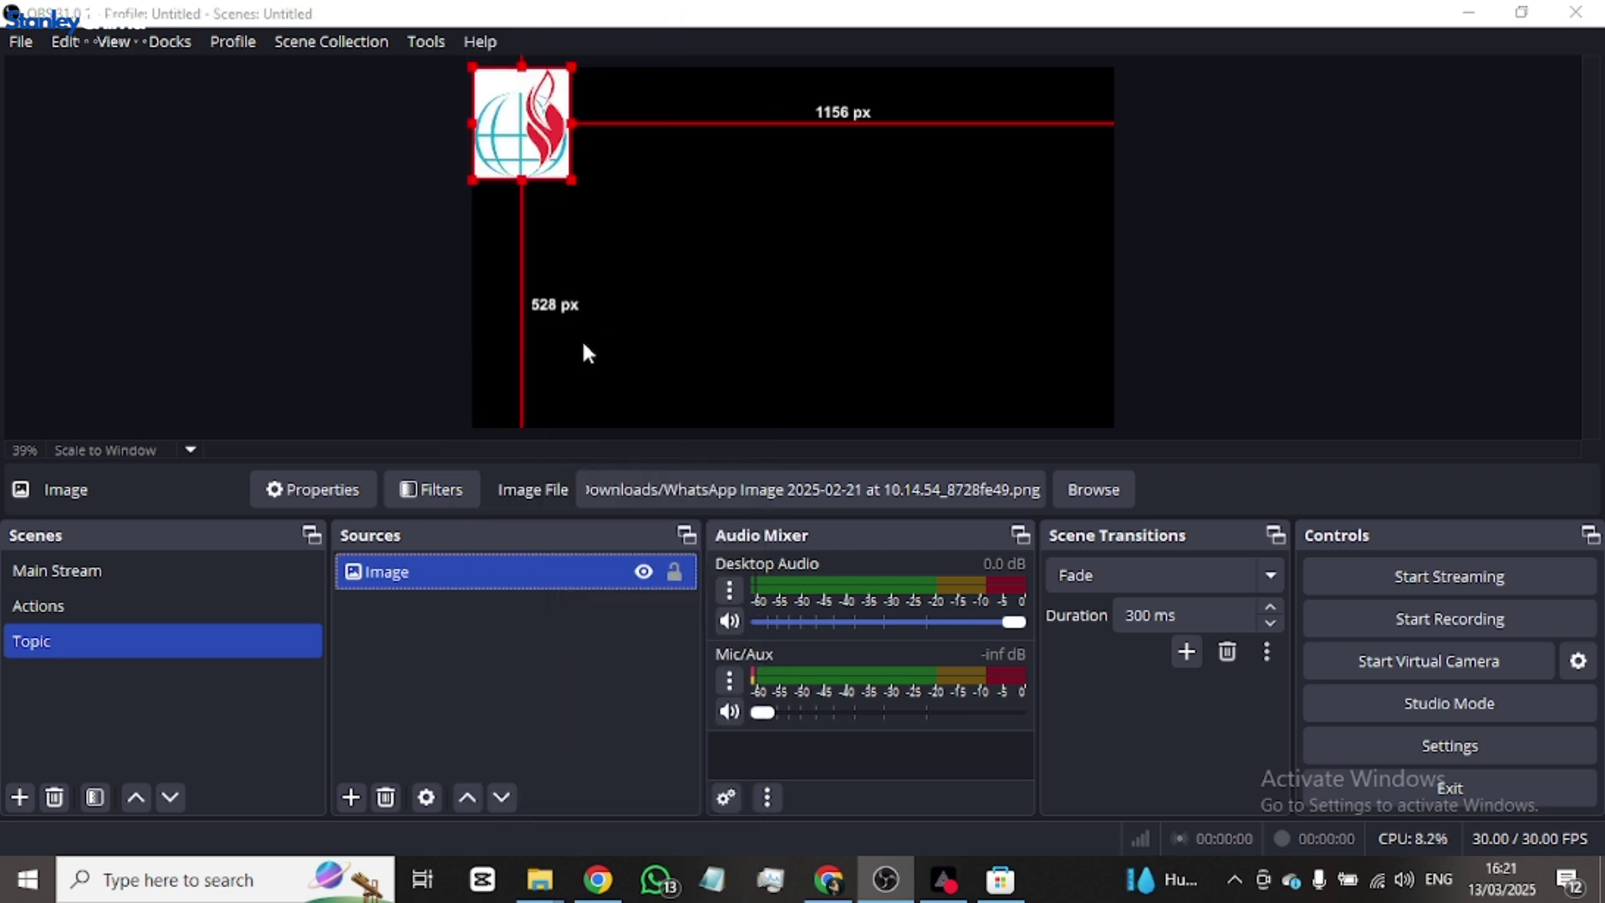
pyautogui.click(865, 458)
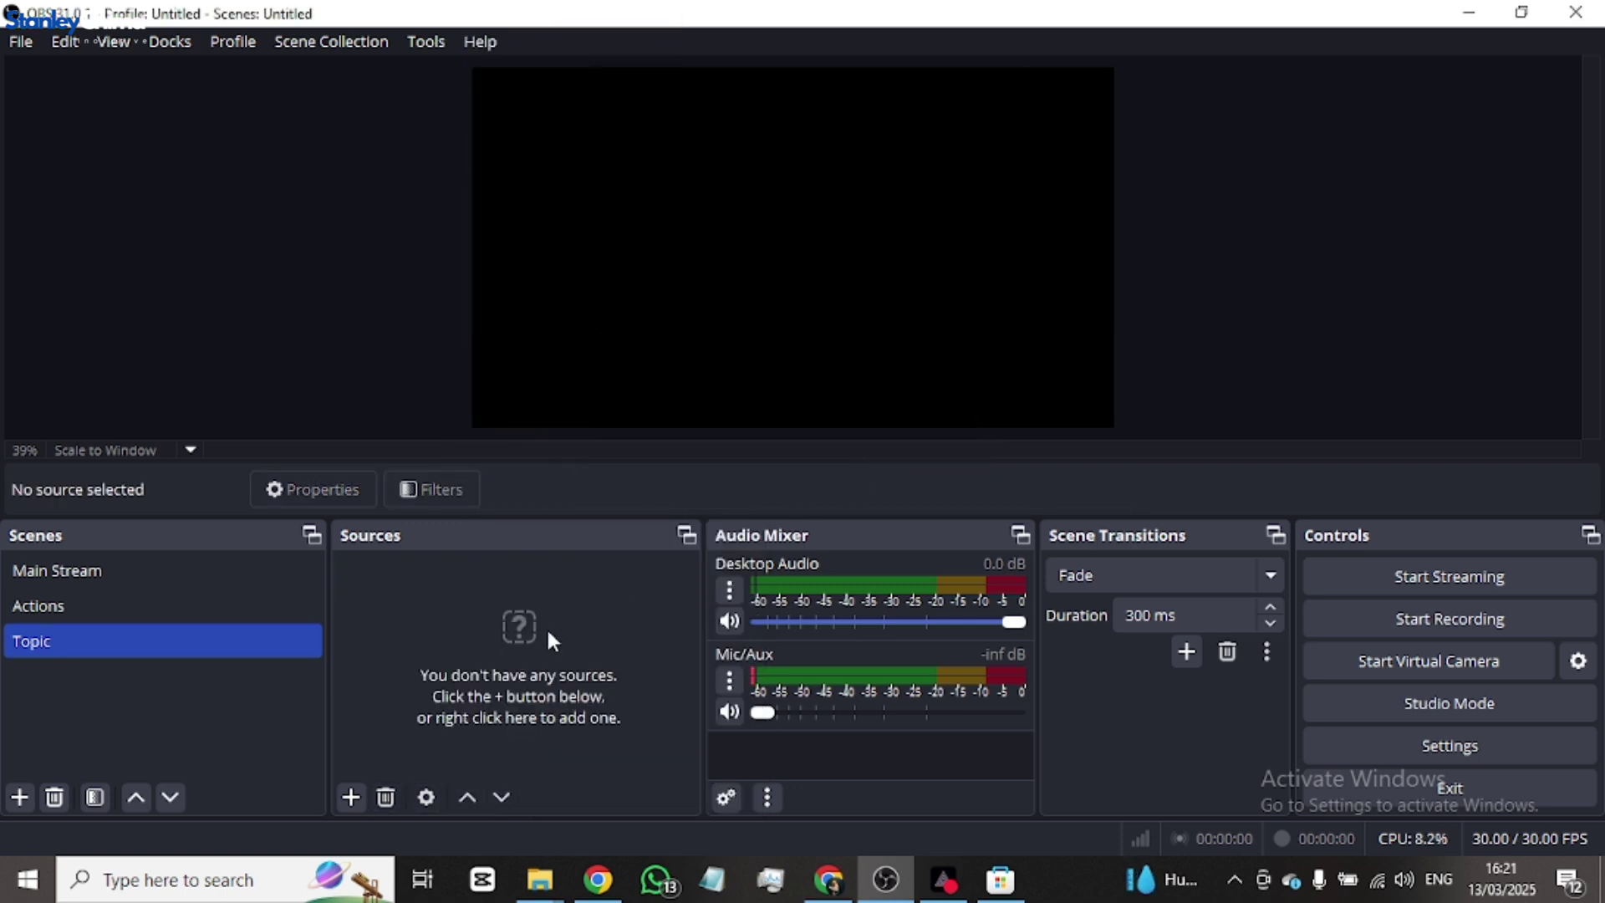
pyautogui.click(127, 564)
pyautogui.click(468, 613)
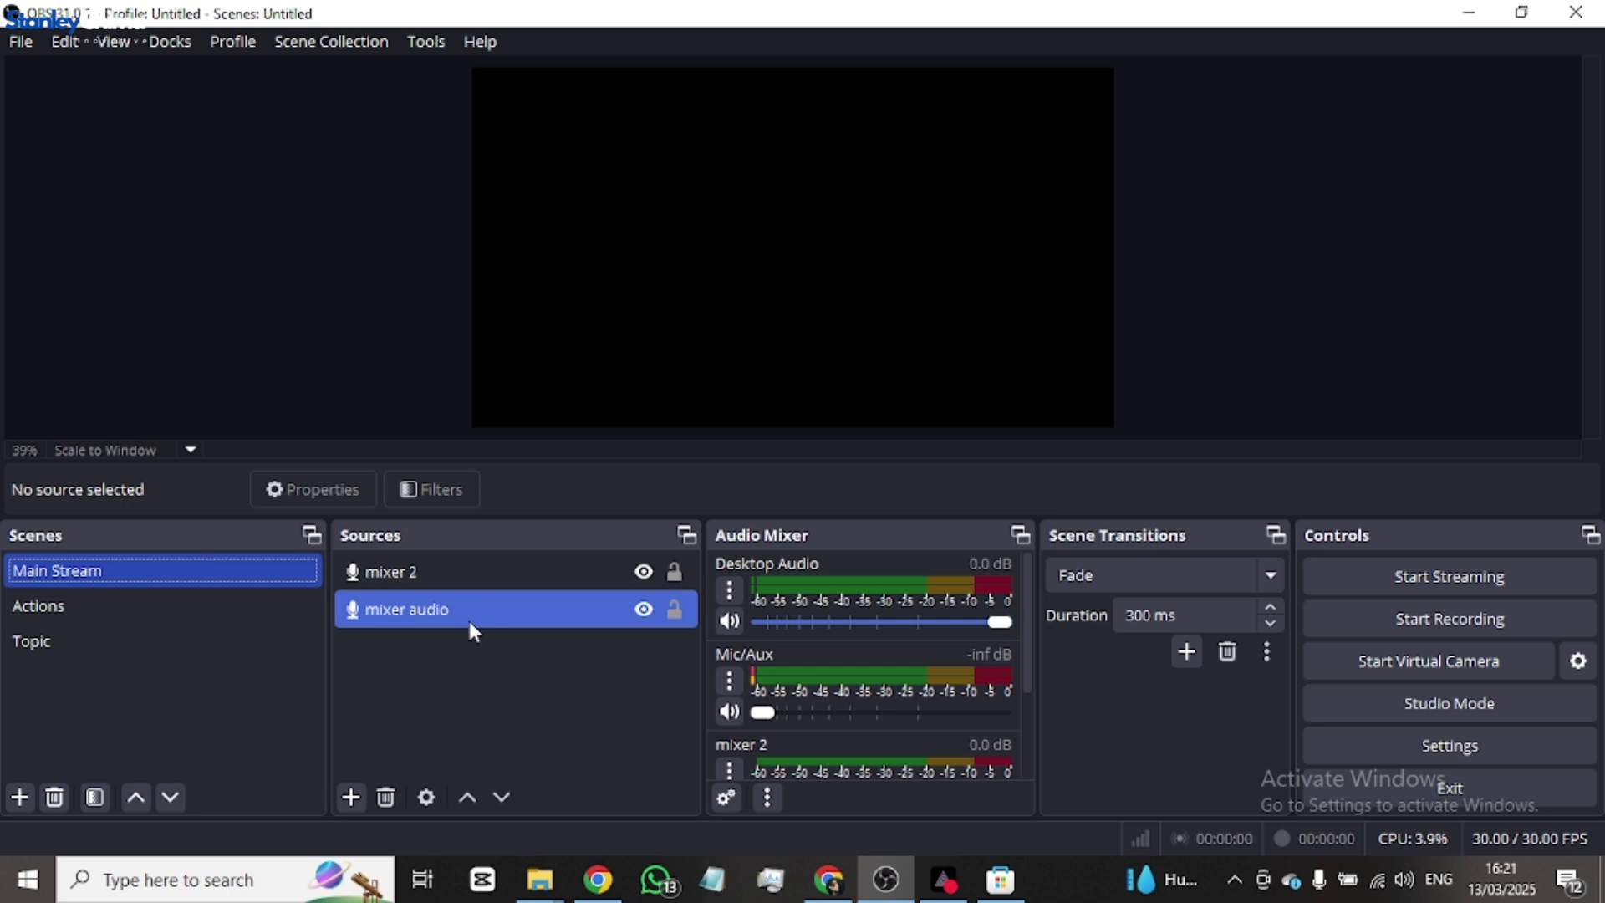
# - Enable Studio Mode with Main Stream selected, and open the Add Source menu
pyautogui.click(926, 333)
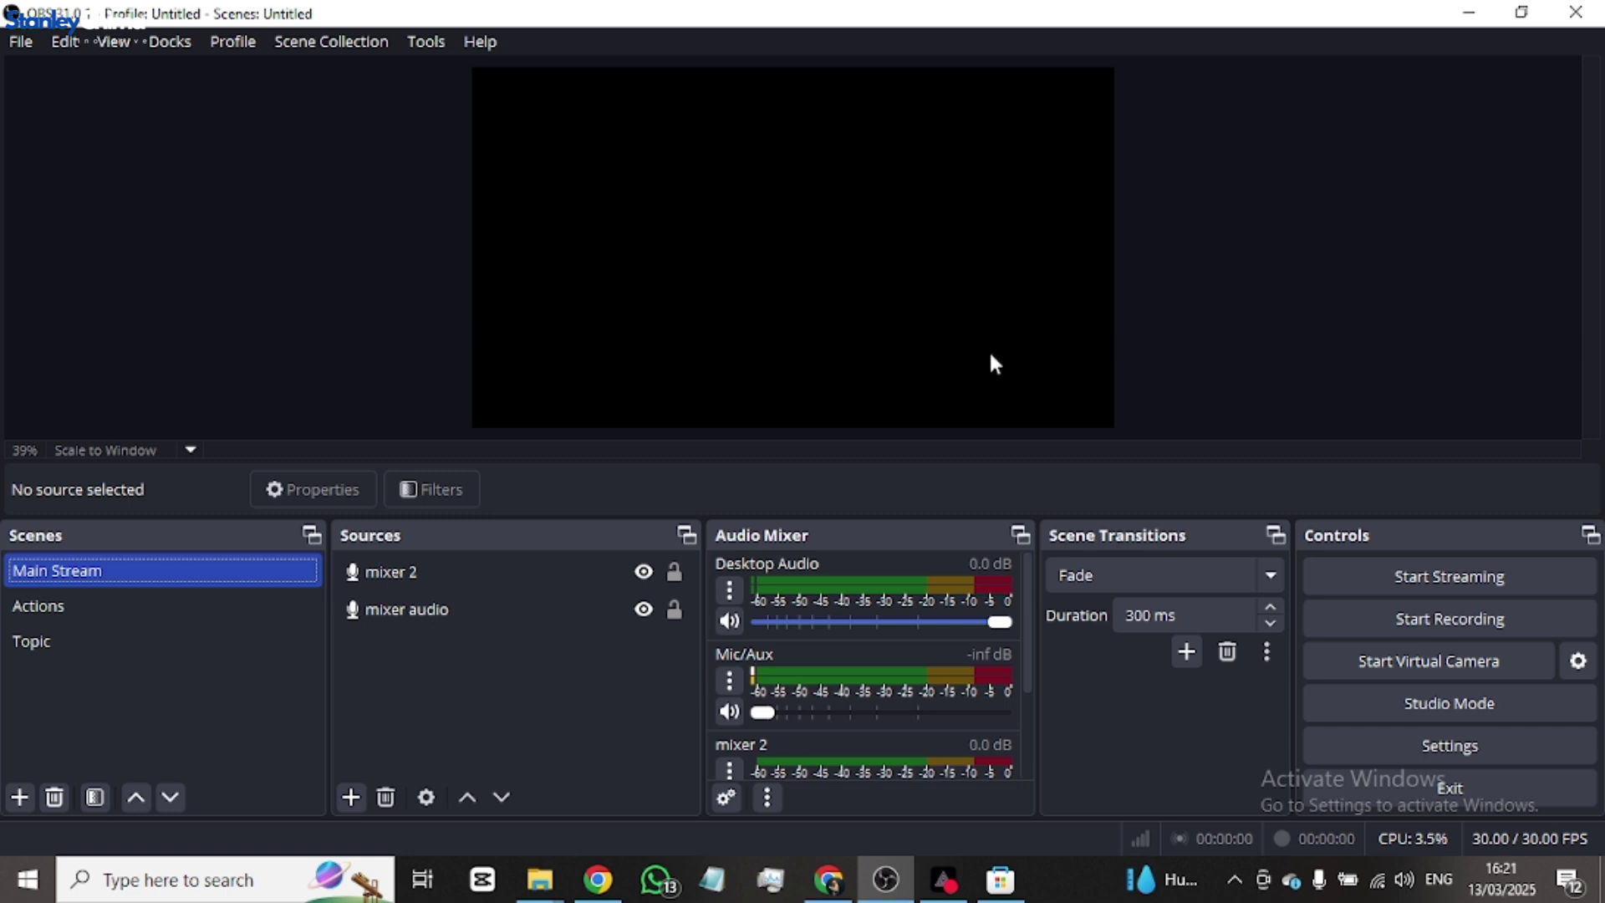
pyautogui.click(1444, 704)
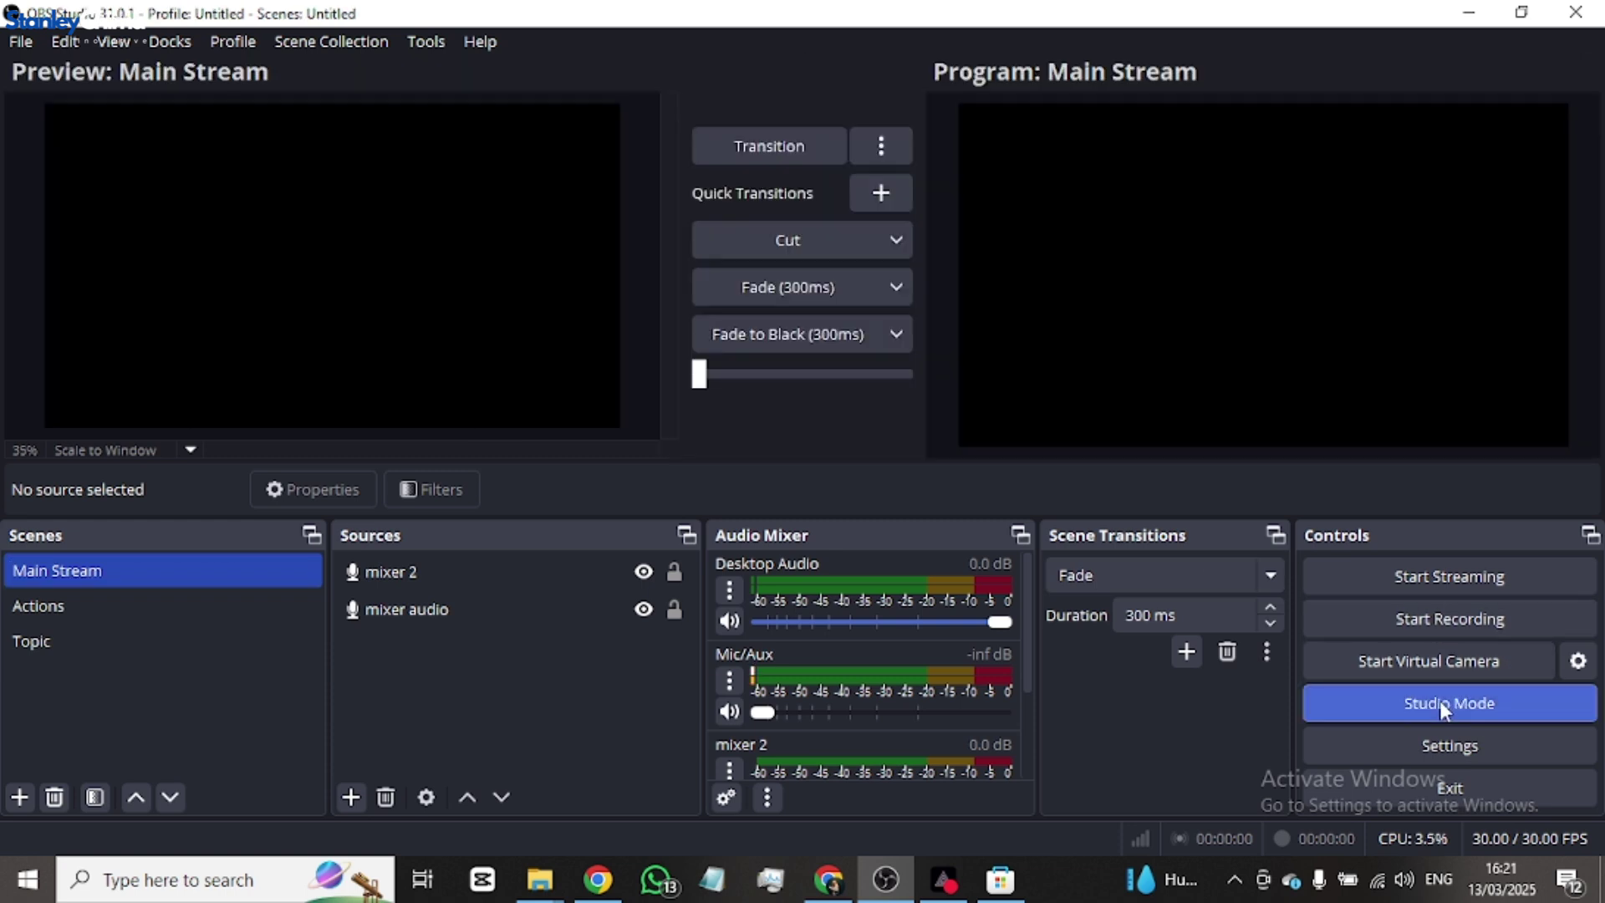
pyautogui.click(421, 576)
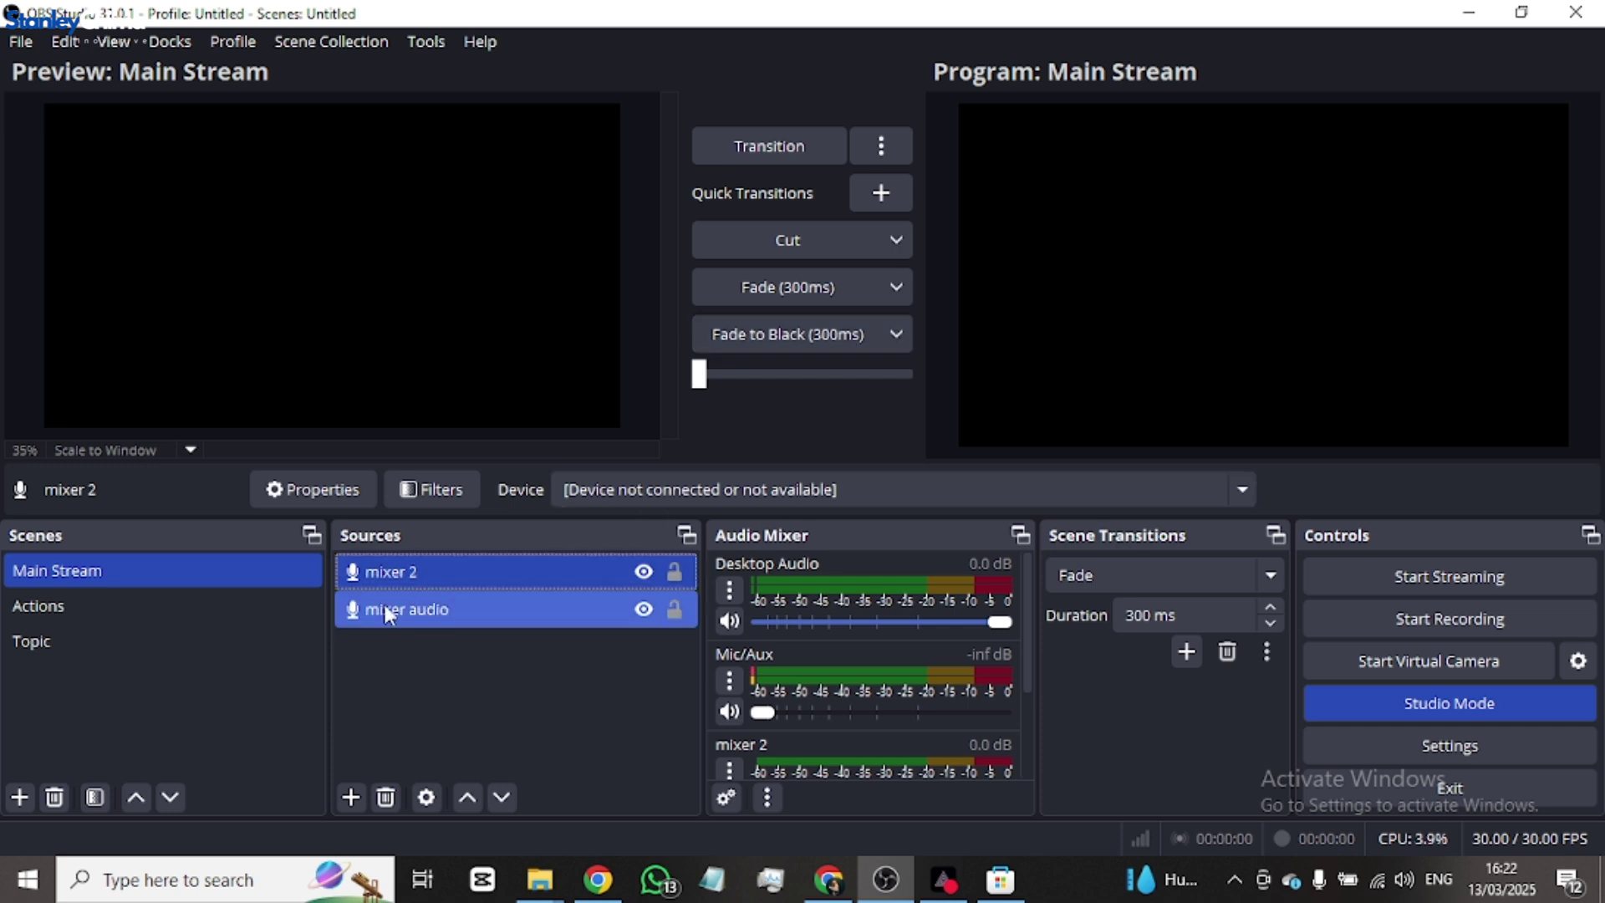
pyautogui.click(148, 579)
pyautogui.click(356, 790)
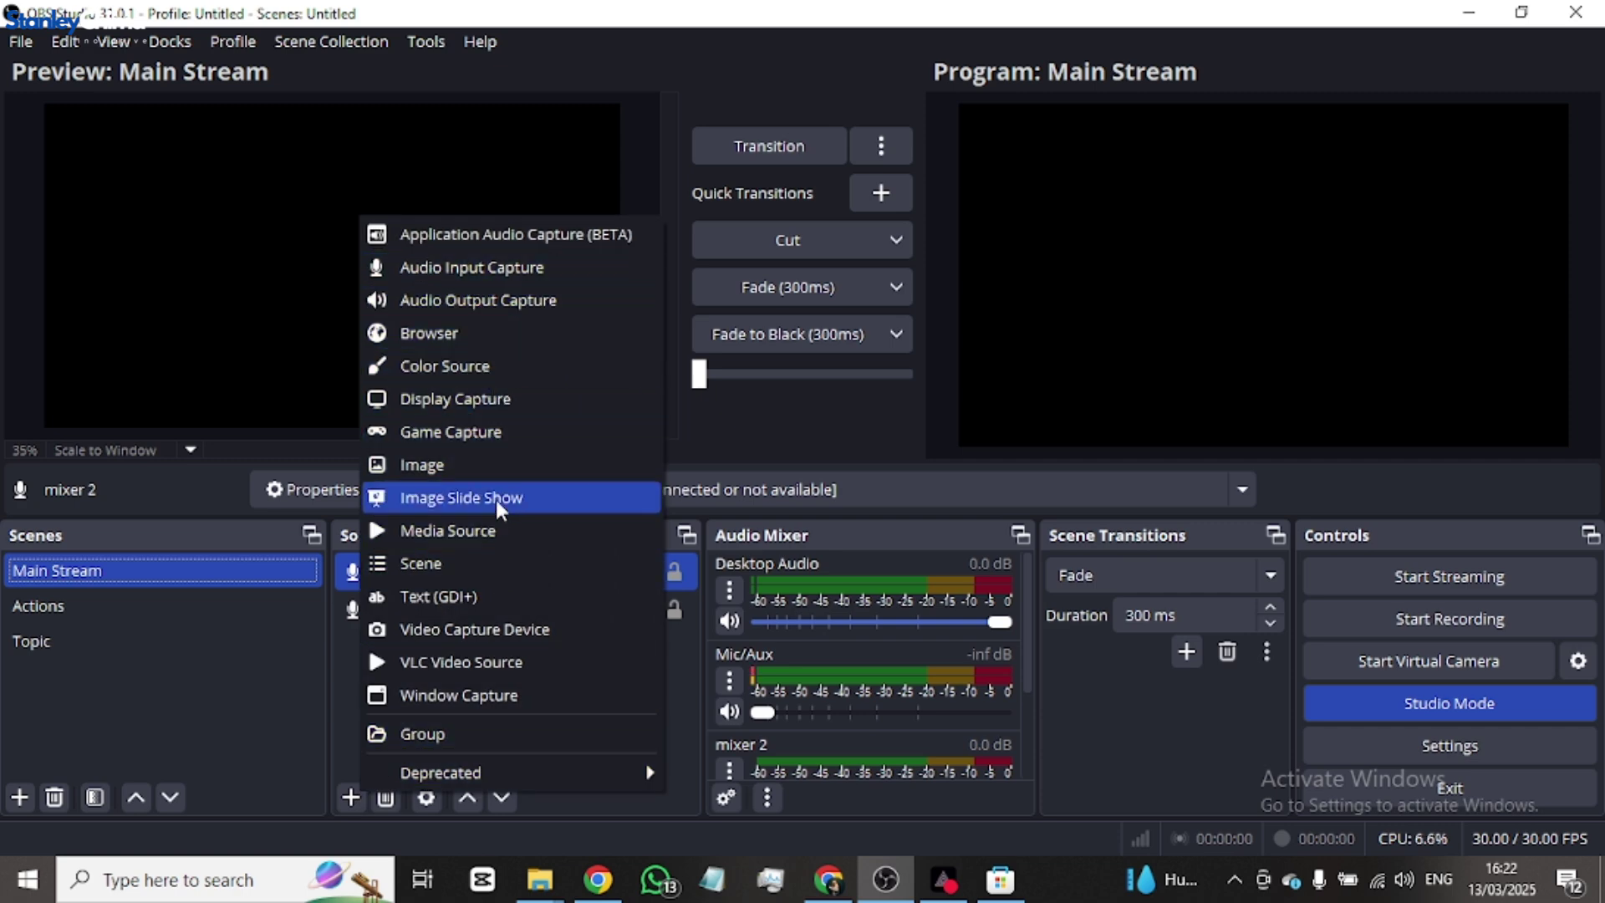
# - Add an Image source to Main Stream using the GRACE NATION logo file images.png
pyautogui.click(480, 464)
pyautogui.click(854, 580)
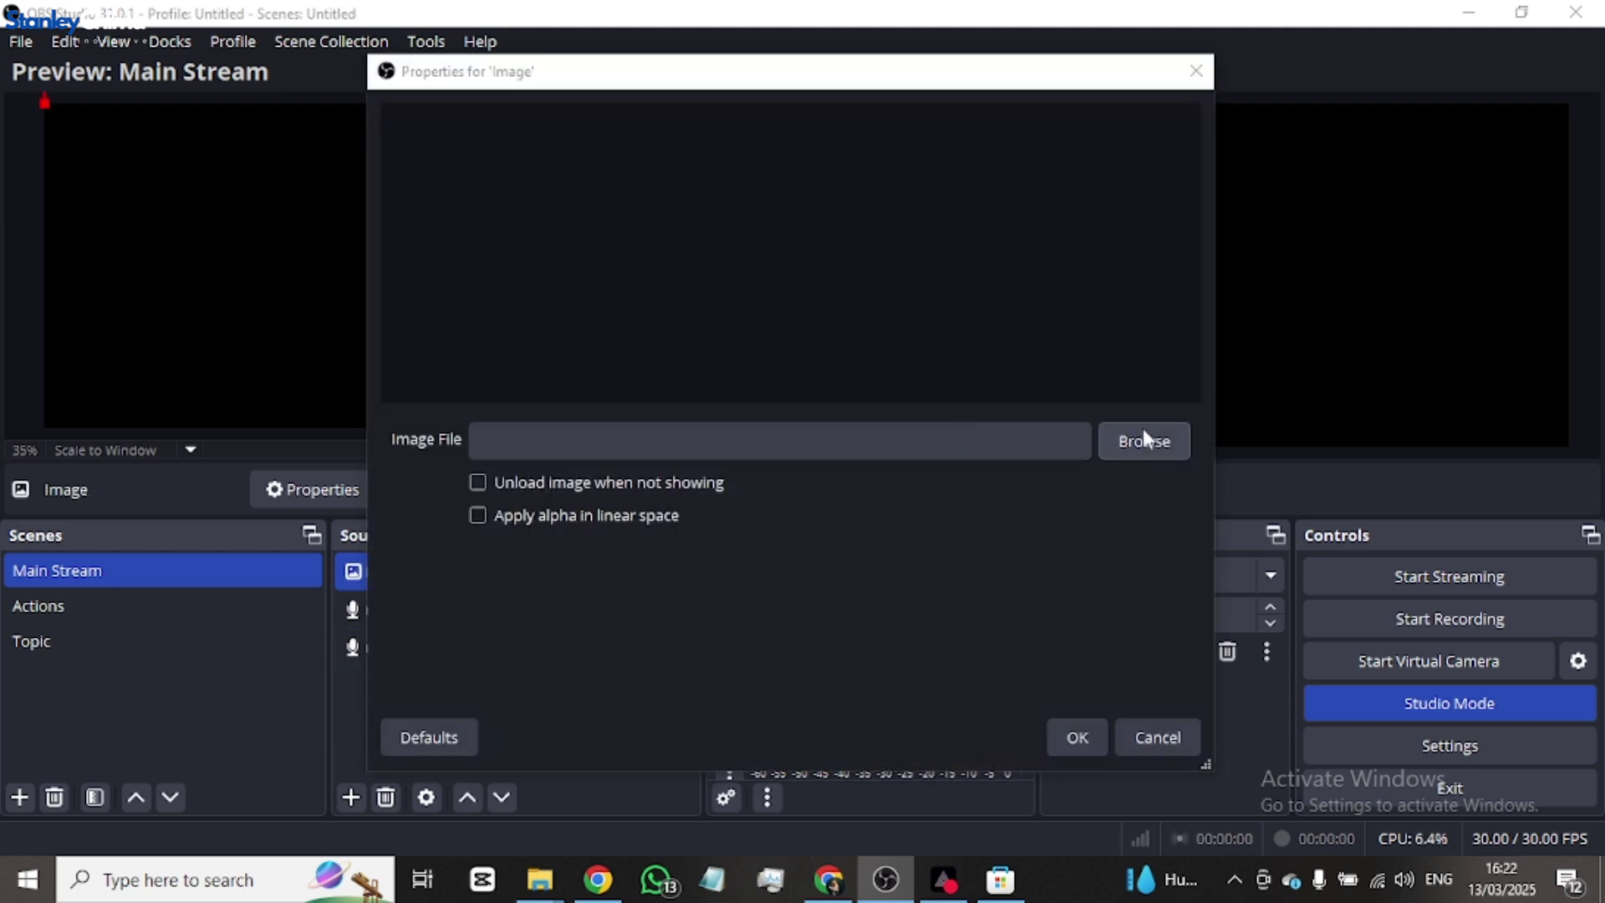
pyautogui.click(1142, 433)
pyautogui.doubleClick(635, 447)
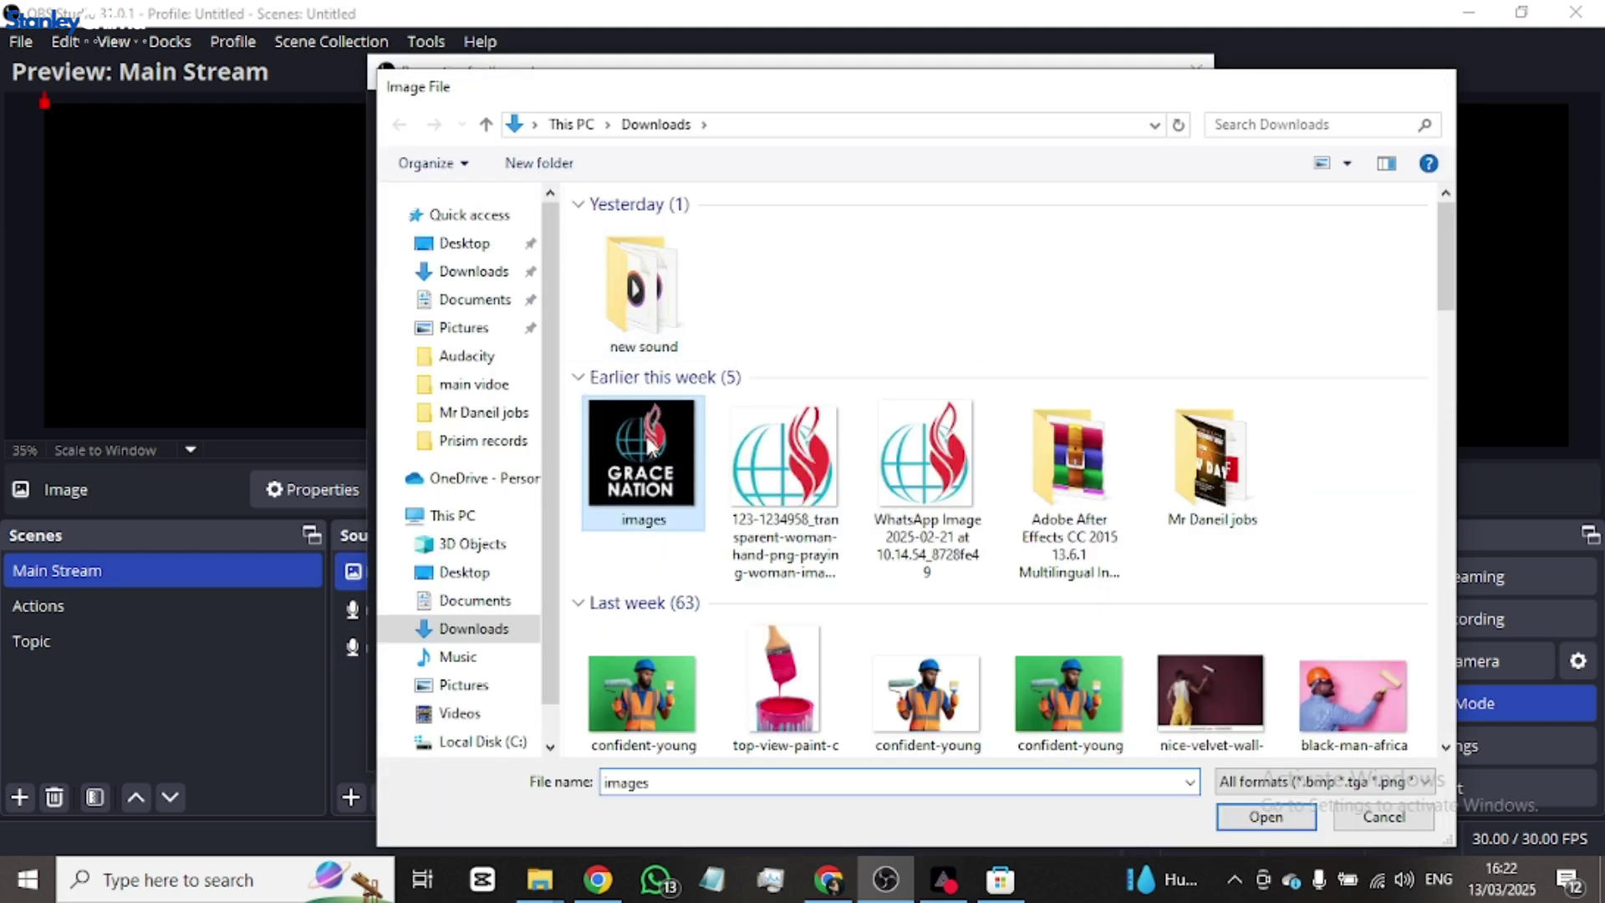
pyautogui.click(1075, 735)
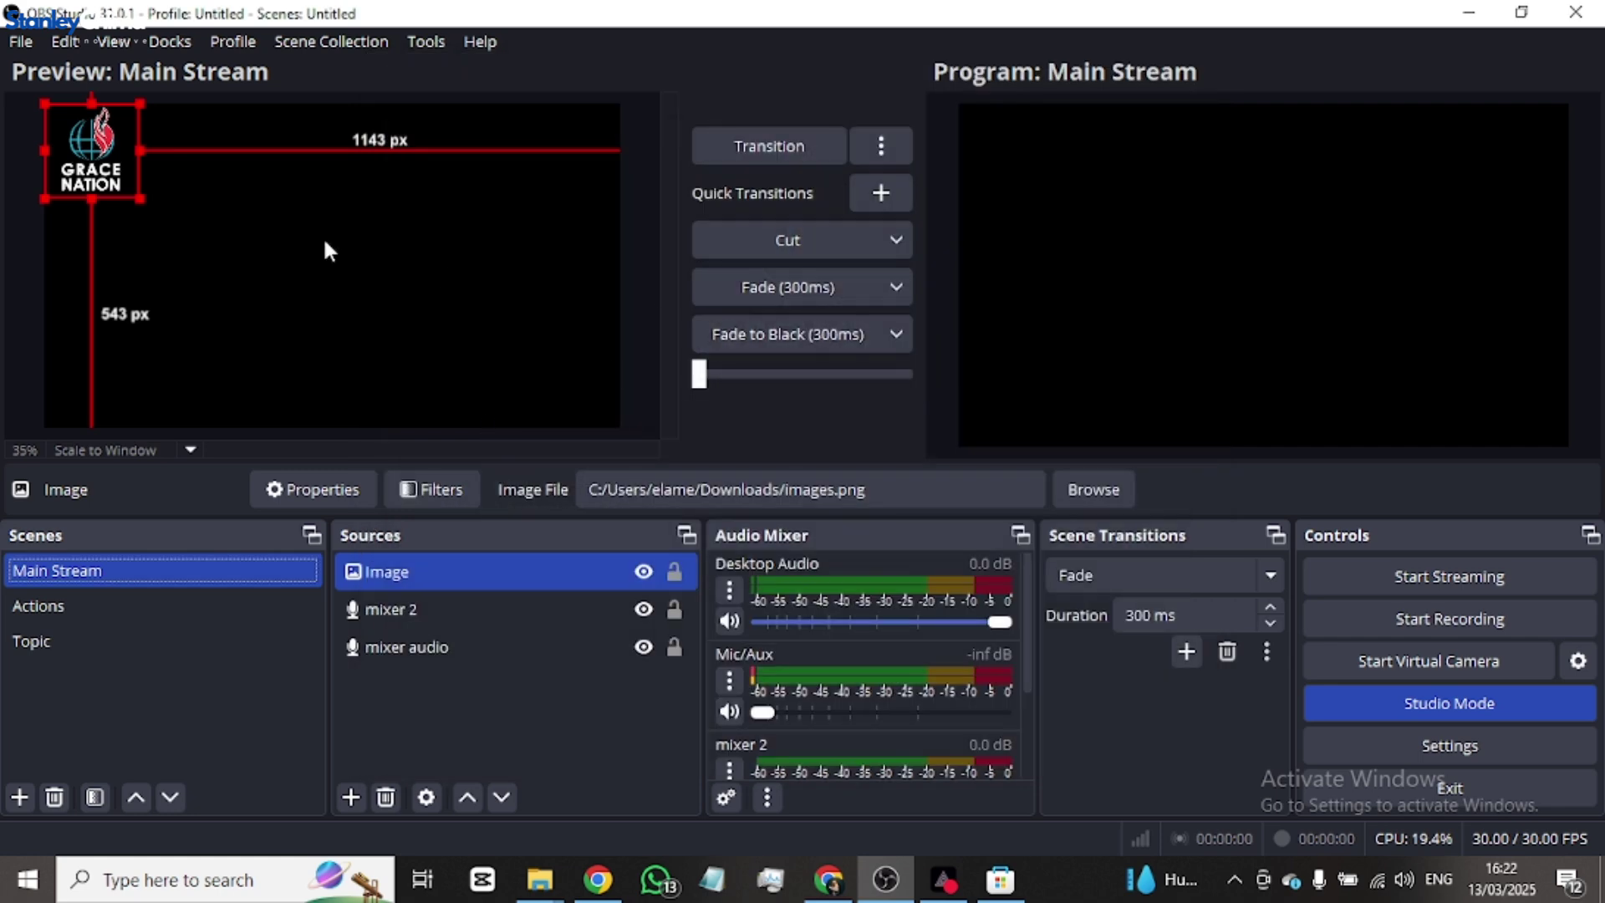
# - Centre the logo fully on the canvas and send it into Program with the T-bar
pyautogui.moveTo(102, 178); pyautogui.dragTo(513, 483)
pyautogui.moveTo(383, 288); pyautogui.dragTo(359, 232)
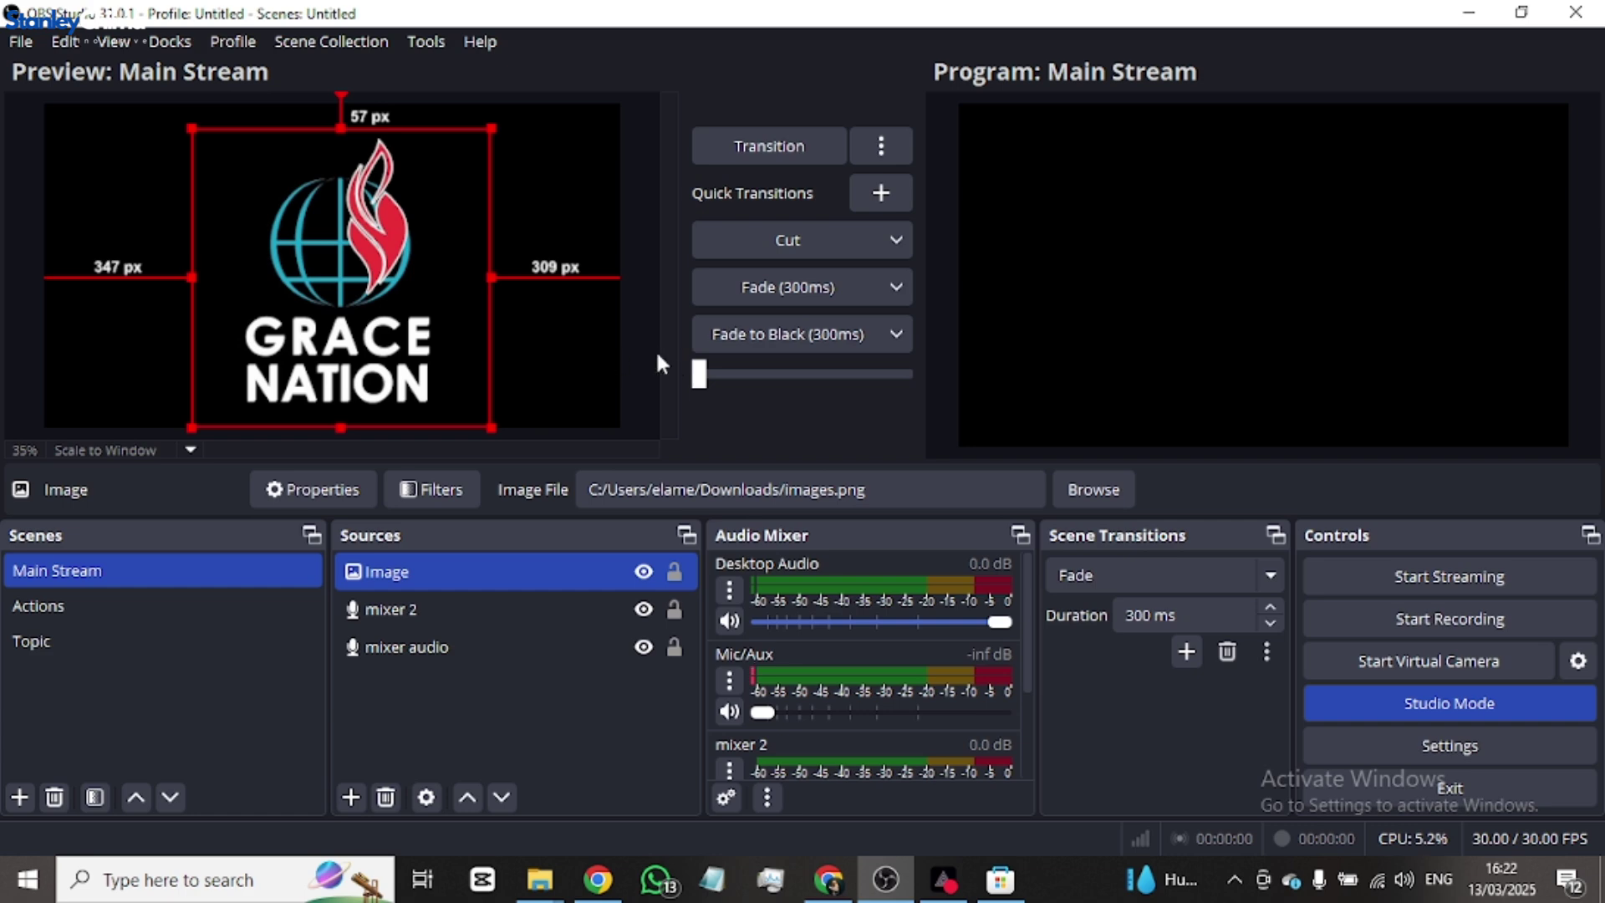
pyautogui.moveTo(740, 374); pyautogui.dragTo(966, 367)
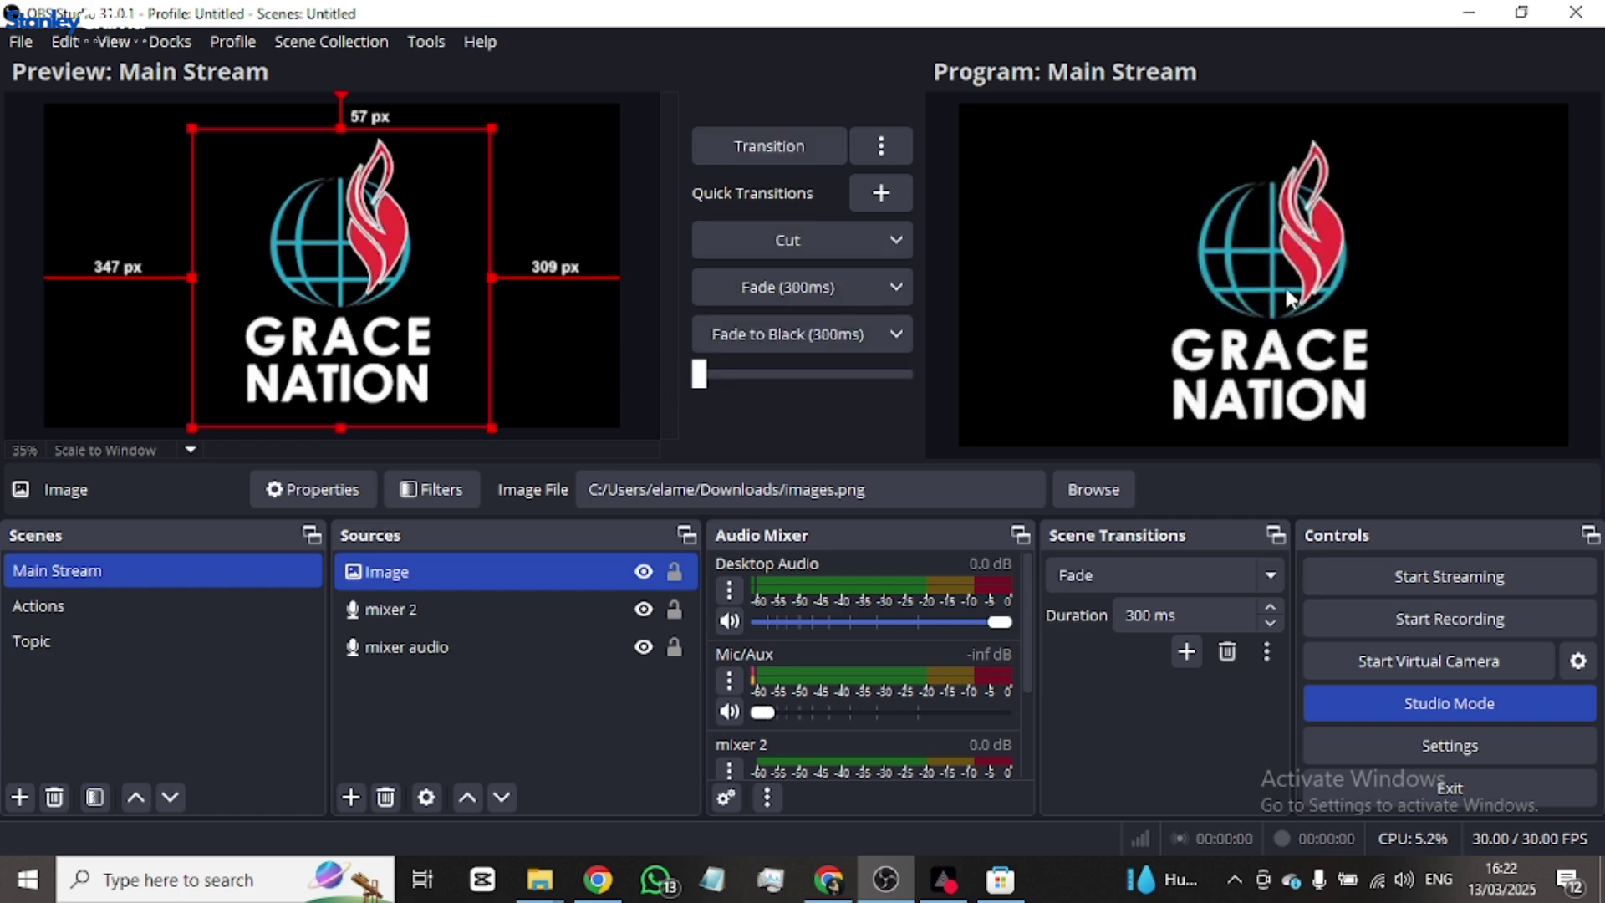
pyautogui.click(814, 285)
# - Hide the Image source in Main Stream and fade Program to the logo-less scene
pyautogui.keyDown('ctrl'); pyautogui.click(511, 610); pyautogui.keyUp('ctrl')
pyautogui.keyDown('ctrl'); pyautogui.click(509, 602); pyautogui.keyUp('ctrl')
pyautogui.click(644, 572)
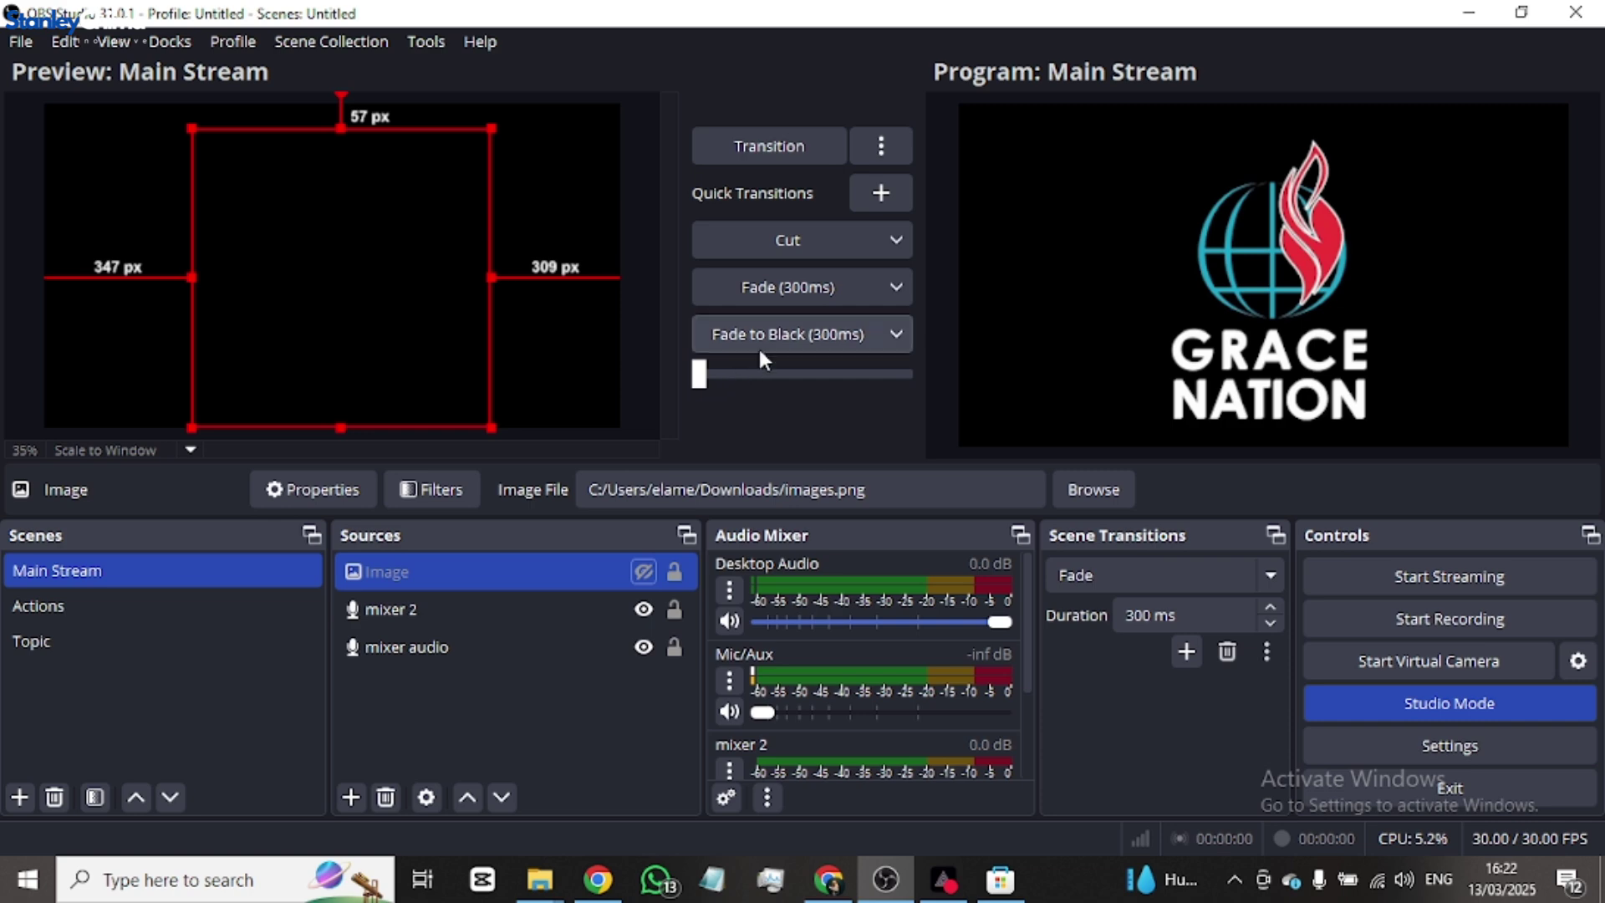
pyautogui.click(785, 288)
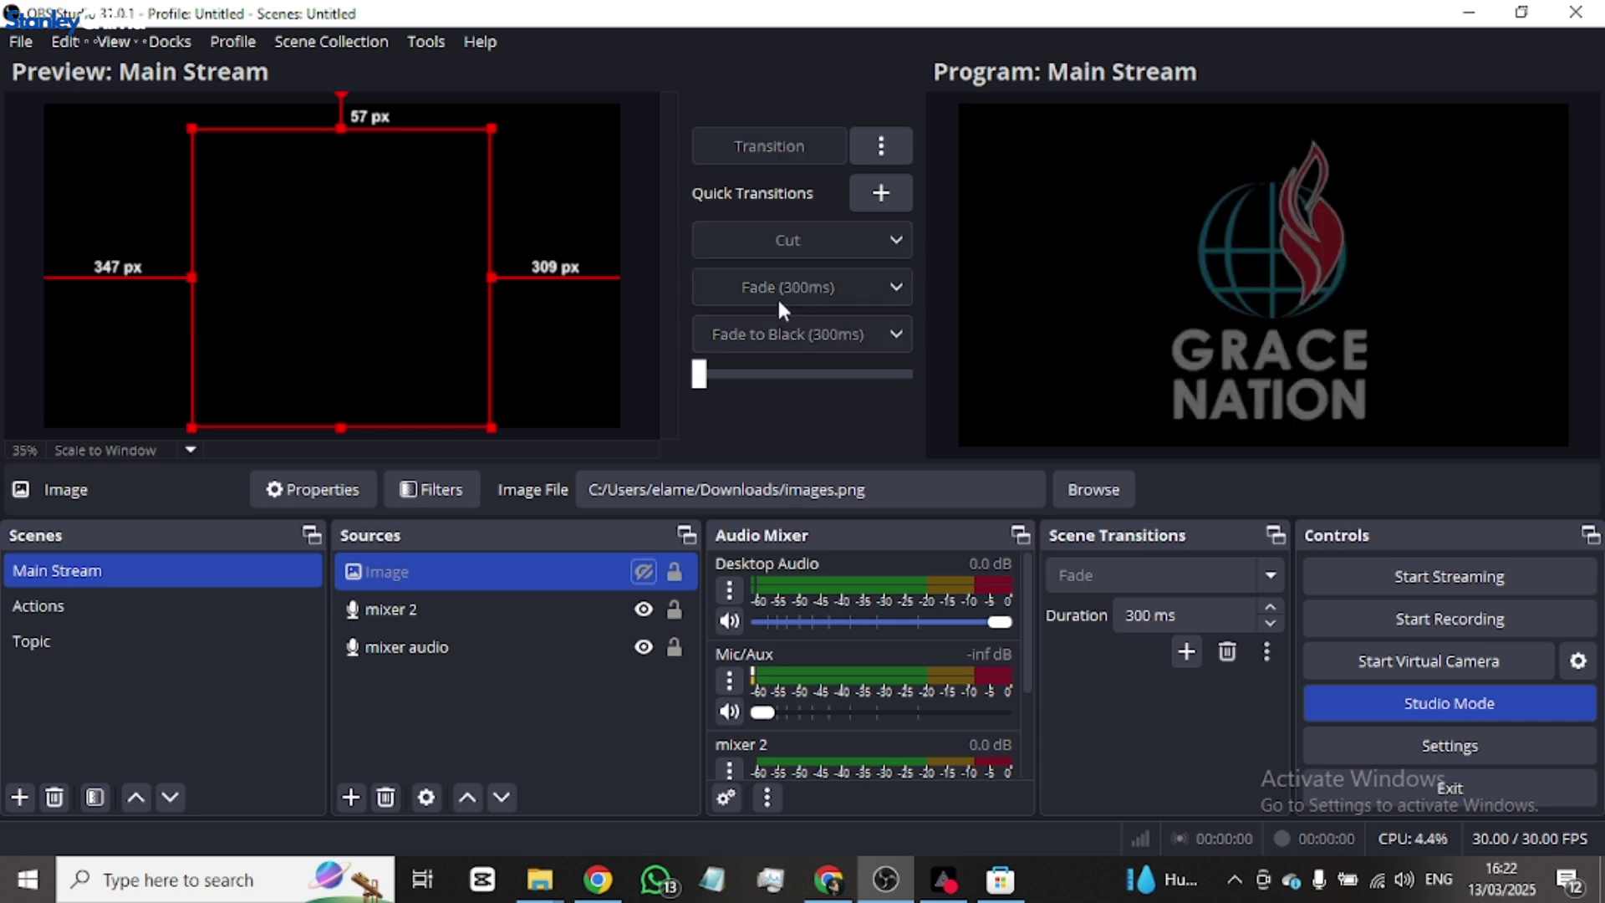
# - Show the logo again, then try Cut, the 300 ms Fade, the T-bar and Fade to Black
pyautogui.keyDown('ctrl'); pyautogui.click(545, 599); pyautogui.keyUp('ctrl')
pyautogui.keyDown('ctrl'); pyautogui.click(543, 595); pyautogui.keyUp('ctrl')
pyautogui.click(642, 572)
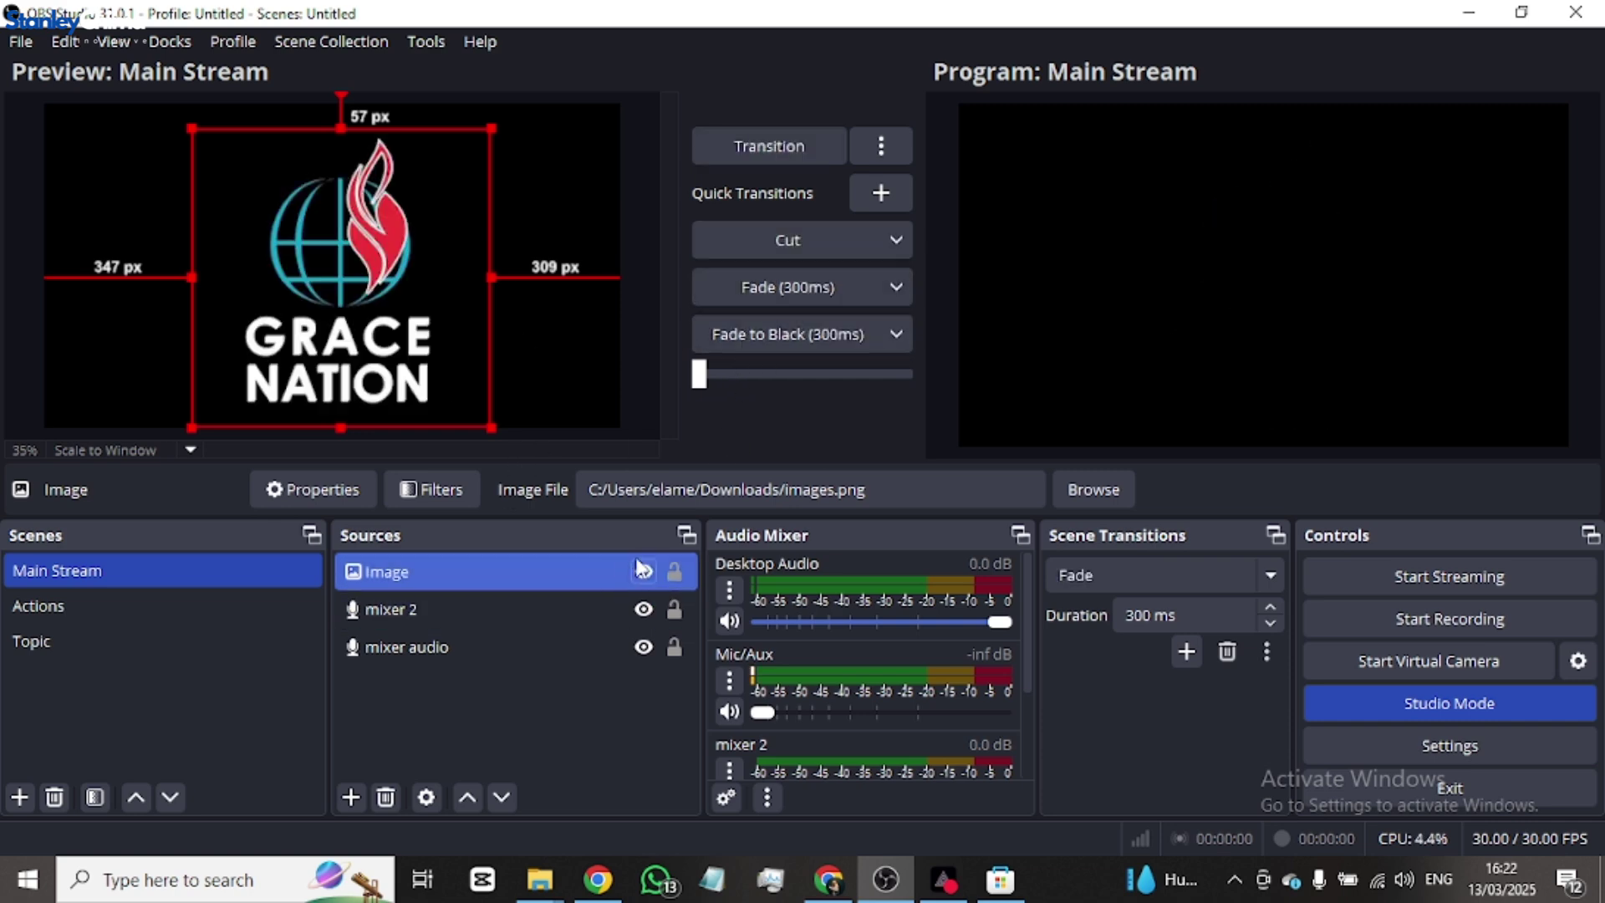
pyautogui.click(801, 240)
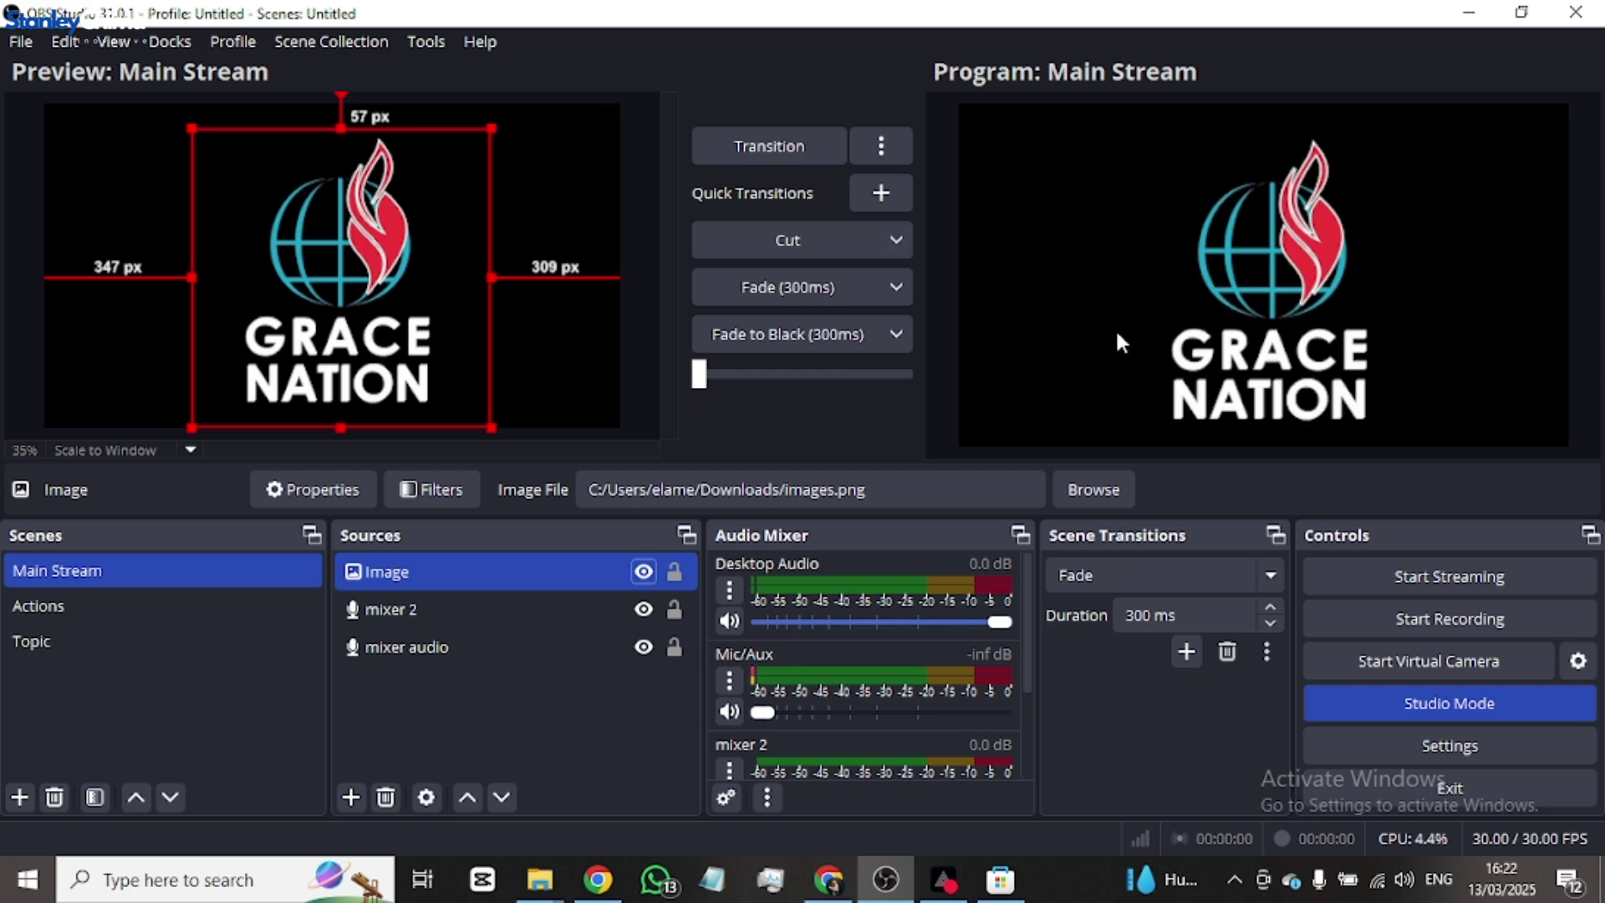
pyautogui.click(789, 286)
pyautogui.moveTo(717, 383); pyautogui.dragTo(794, 344)
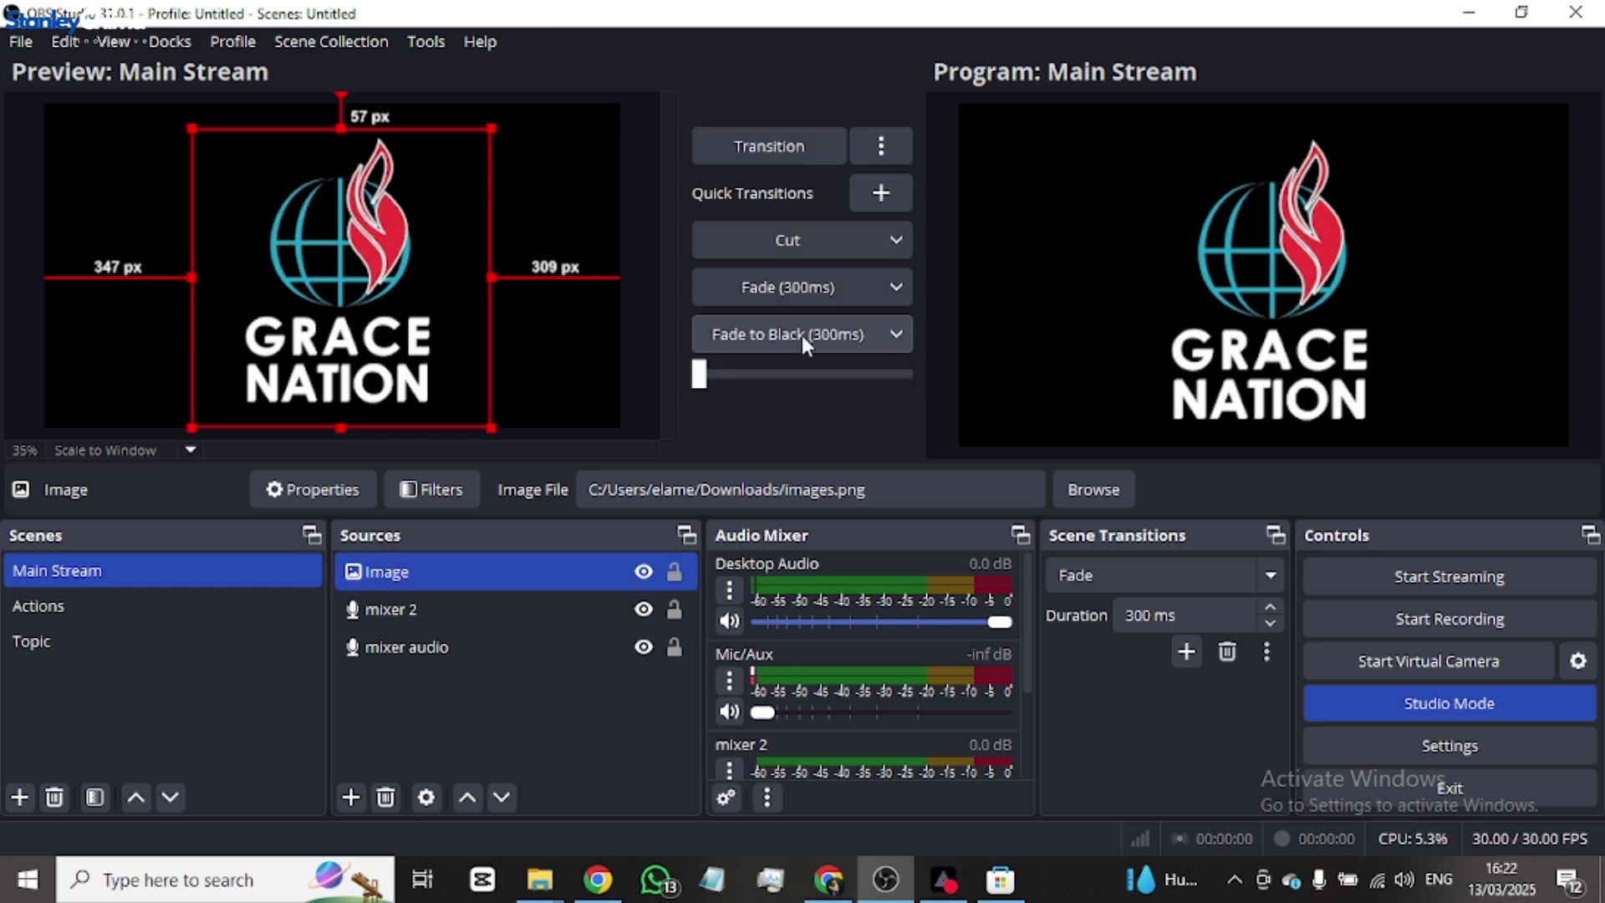
pyautogui.click(806, 334)
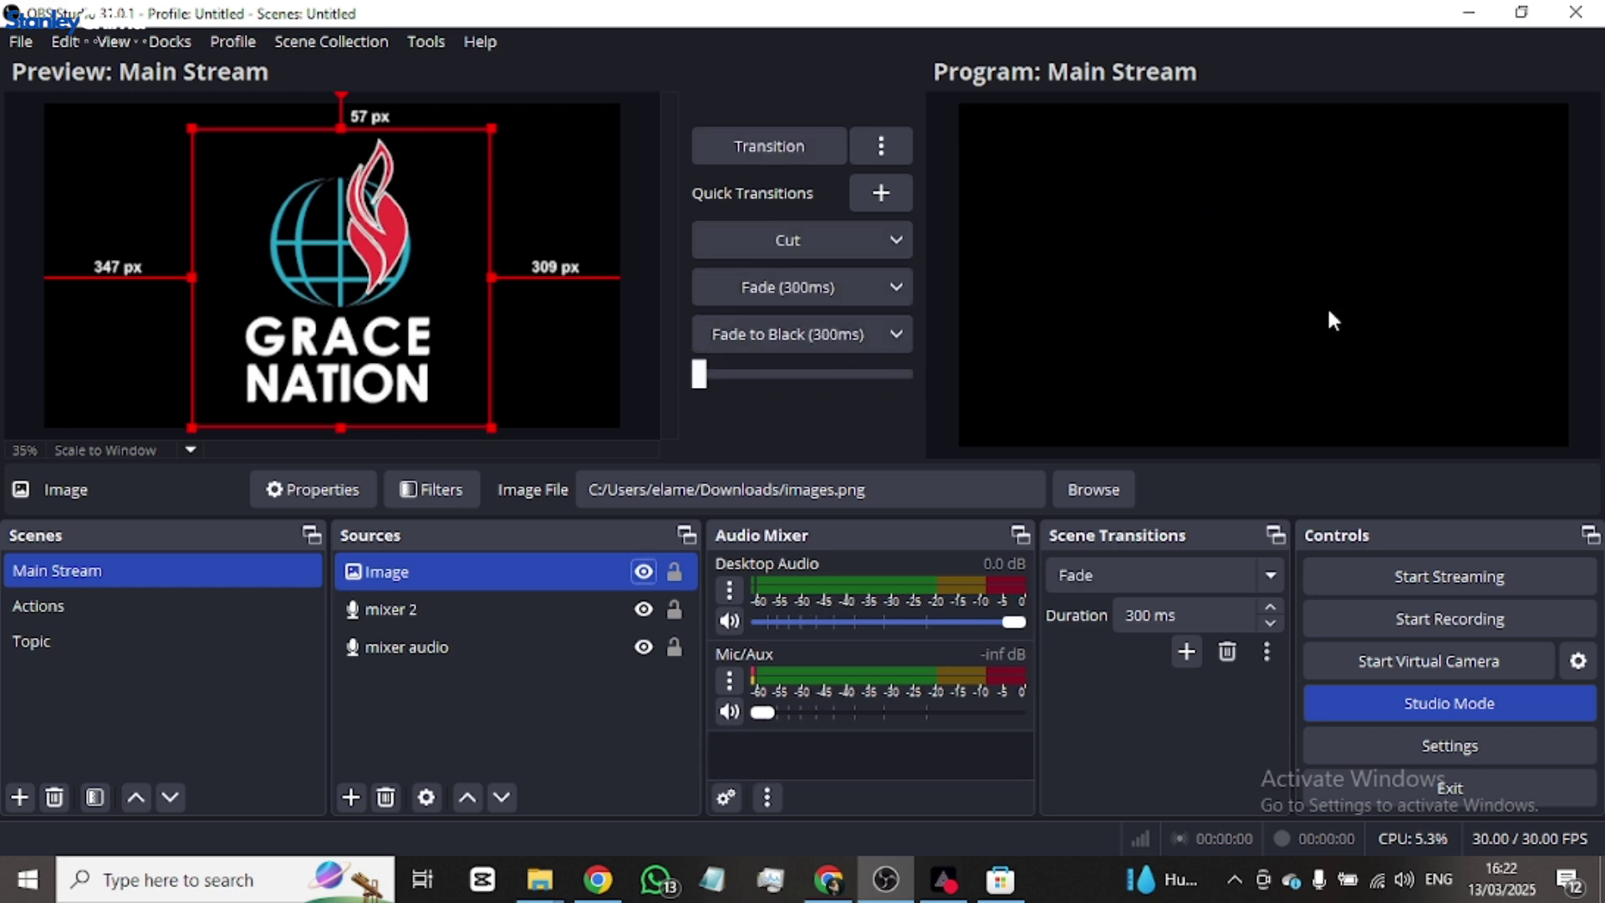
# - Inspect the Fade to Black quick transition and extra transition options without changing anything
pyautogui.click(895, 333)
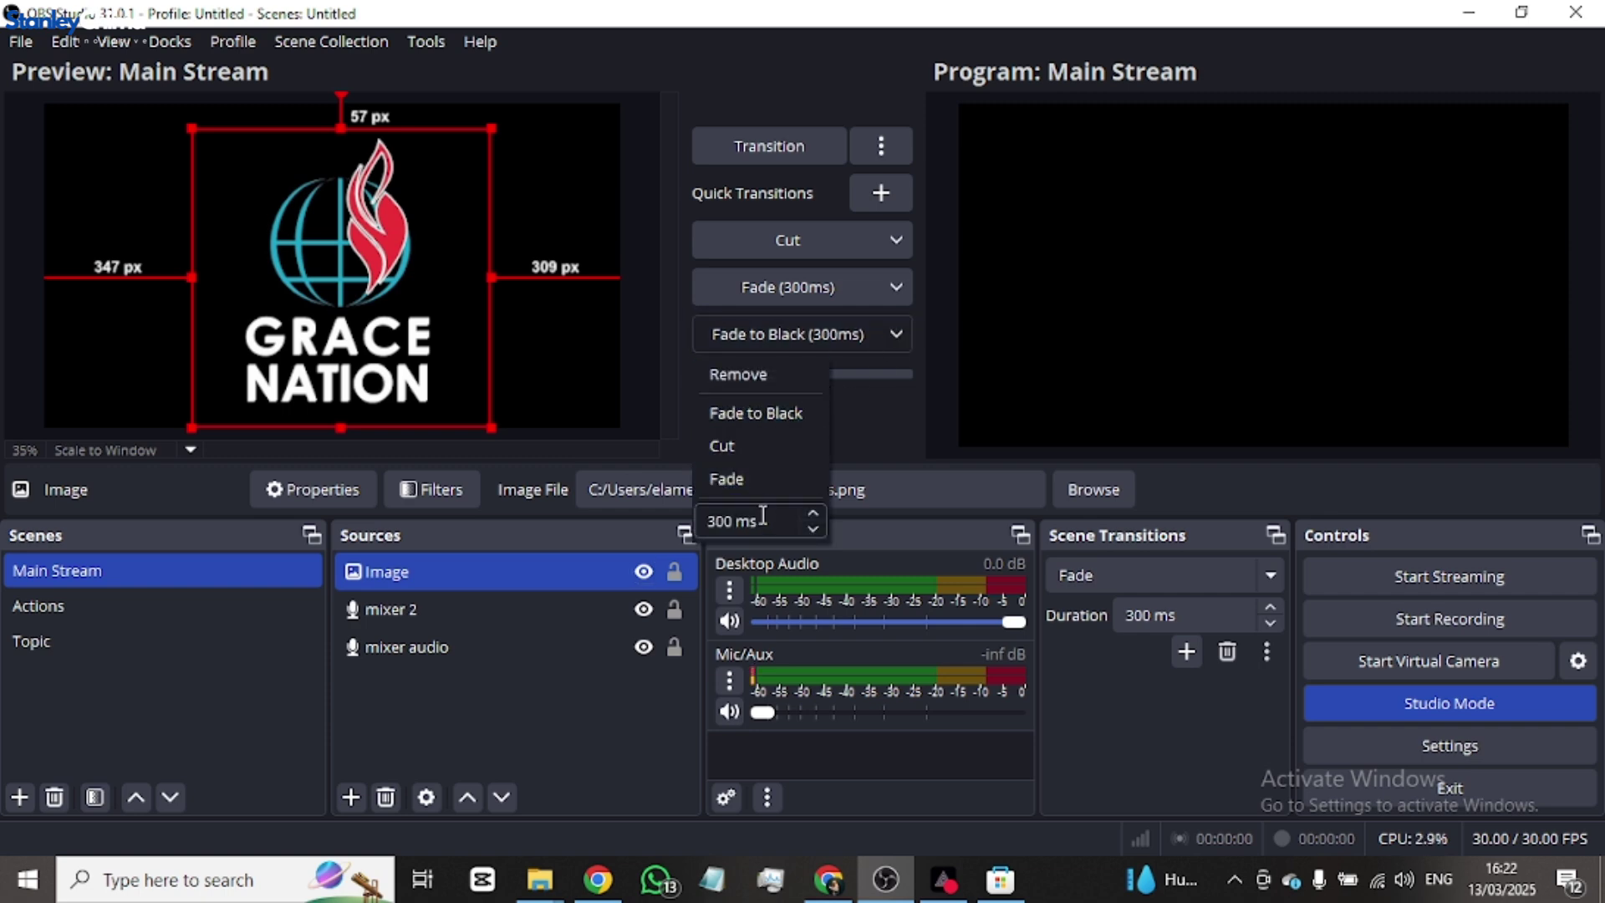
pyautogui.click(846, 440)
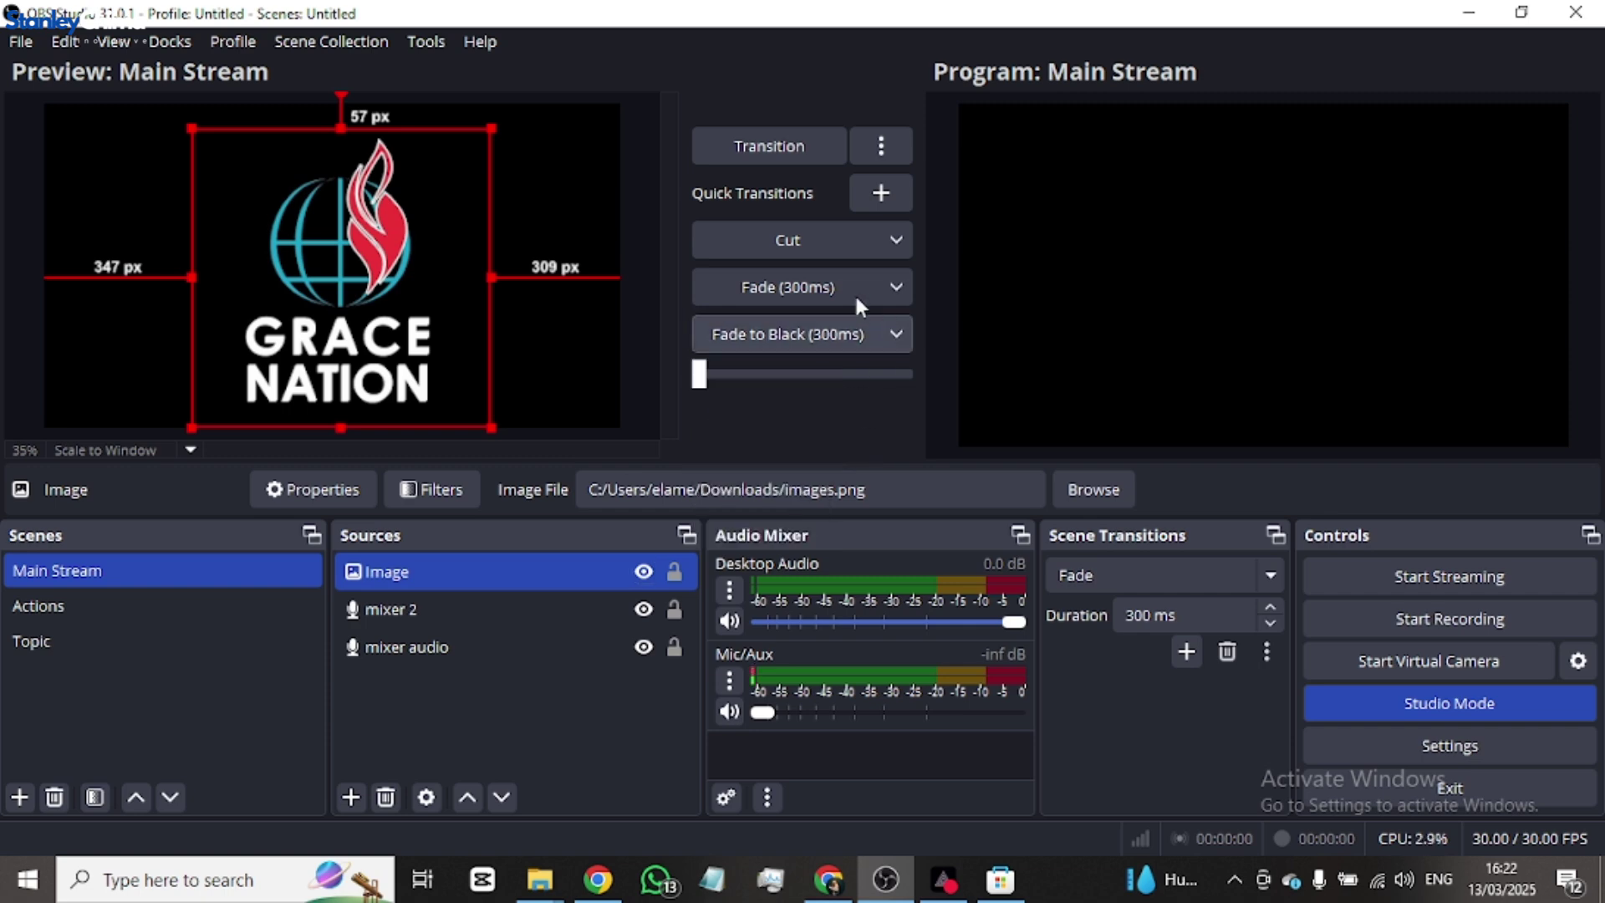
pyautogui.click(881, 147)
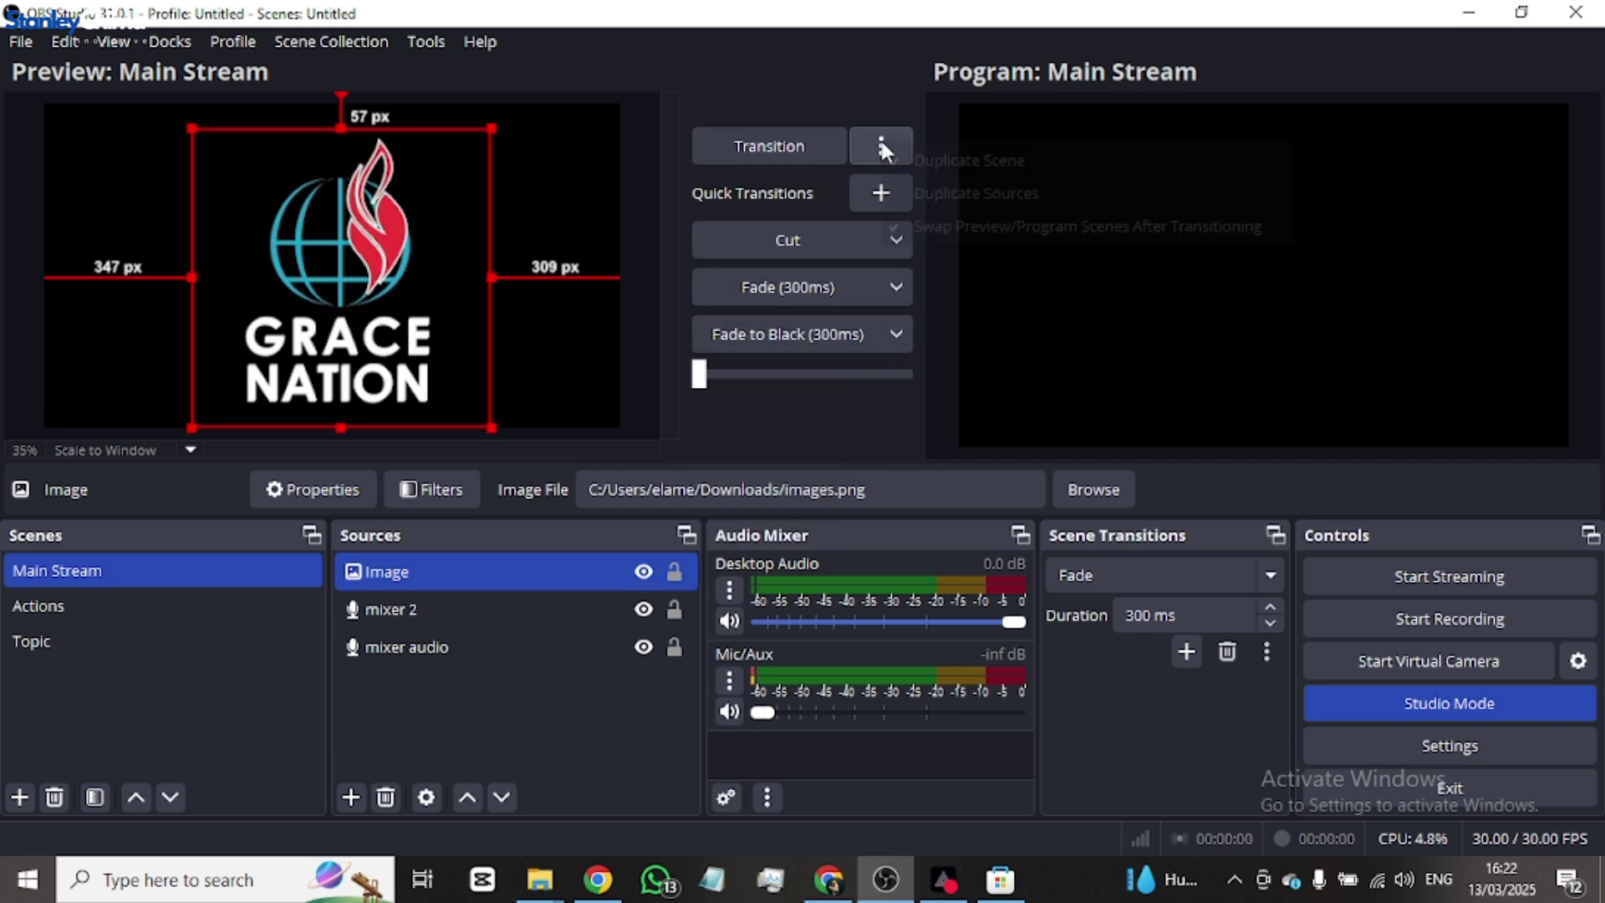
pyautogui.click(871, 408)
pyautogui.click(897, 334)
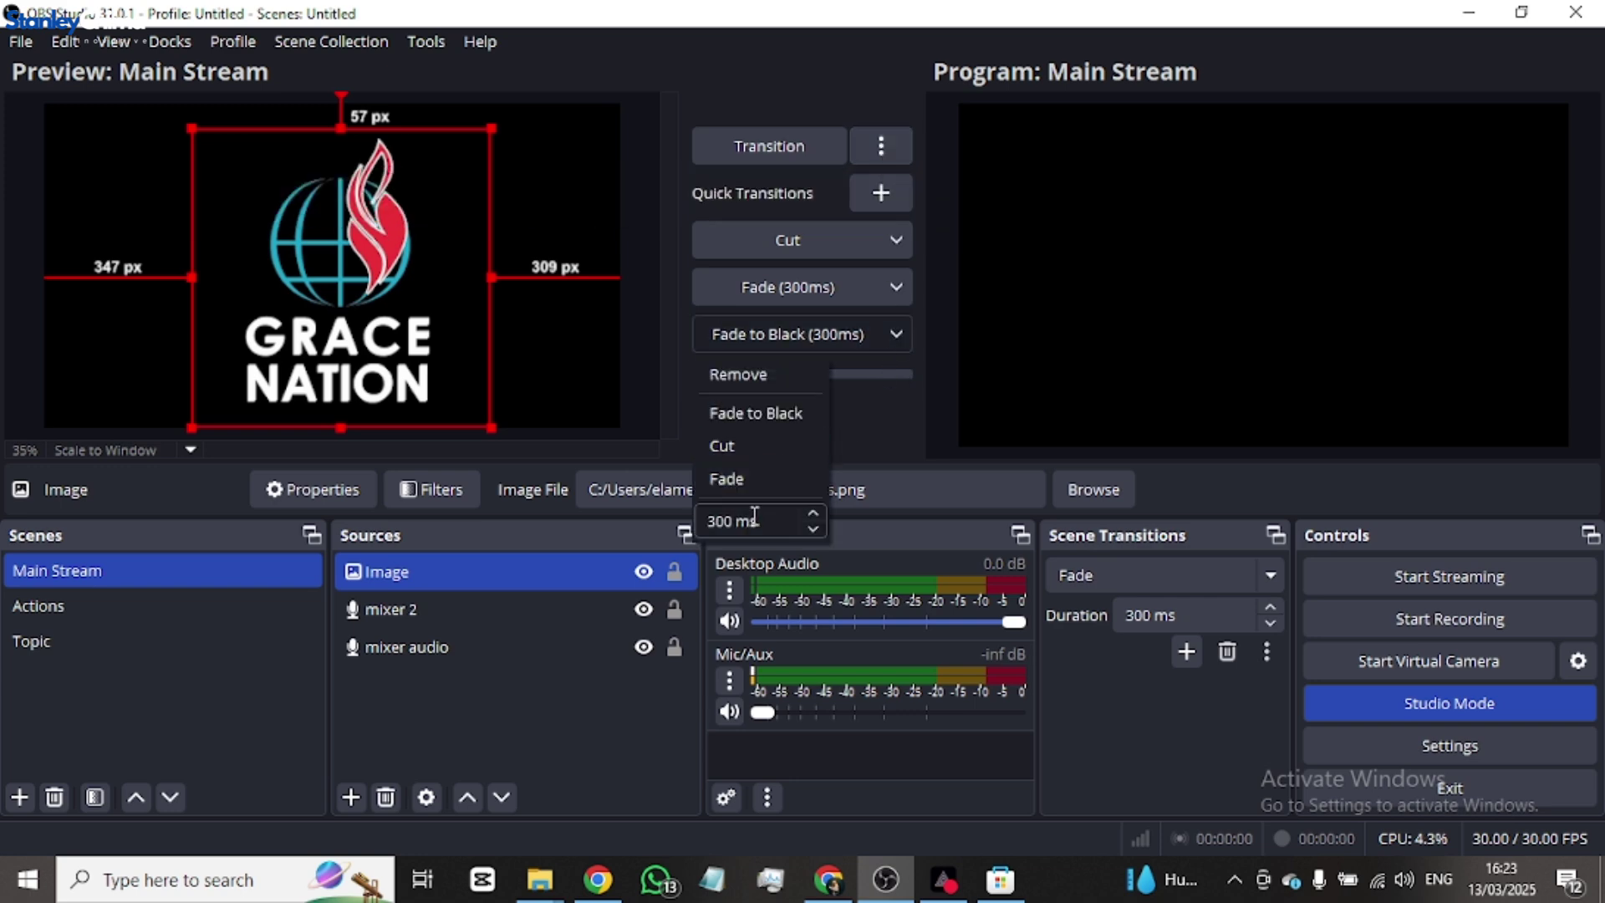
pyautogui.click(891, 427)
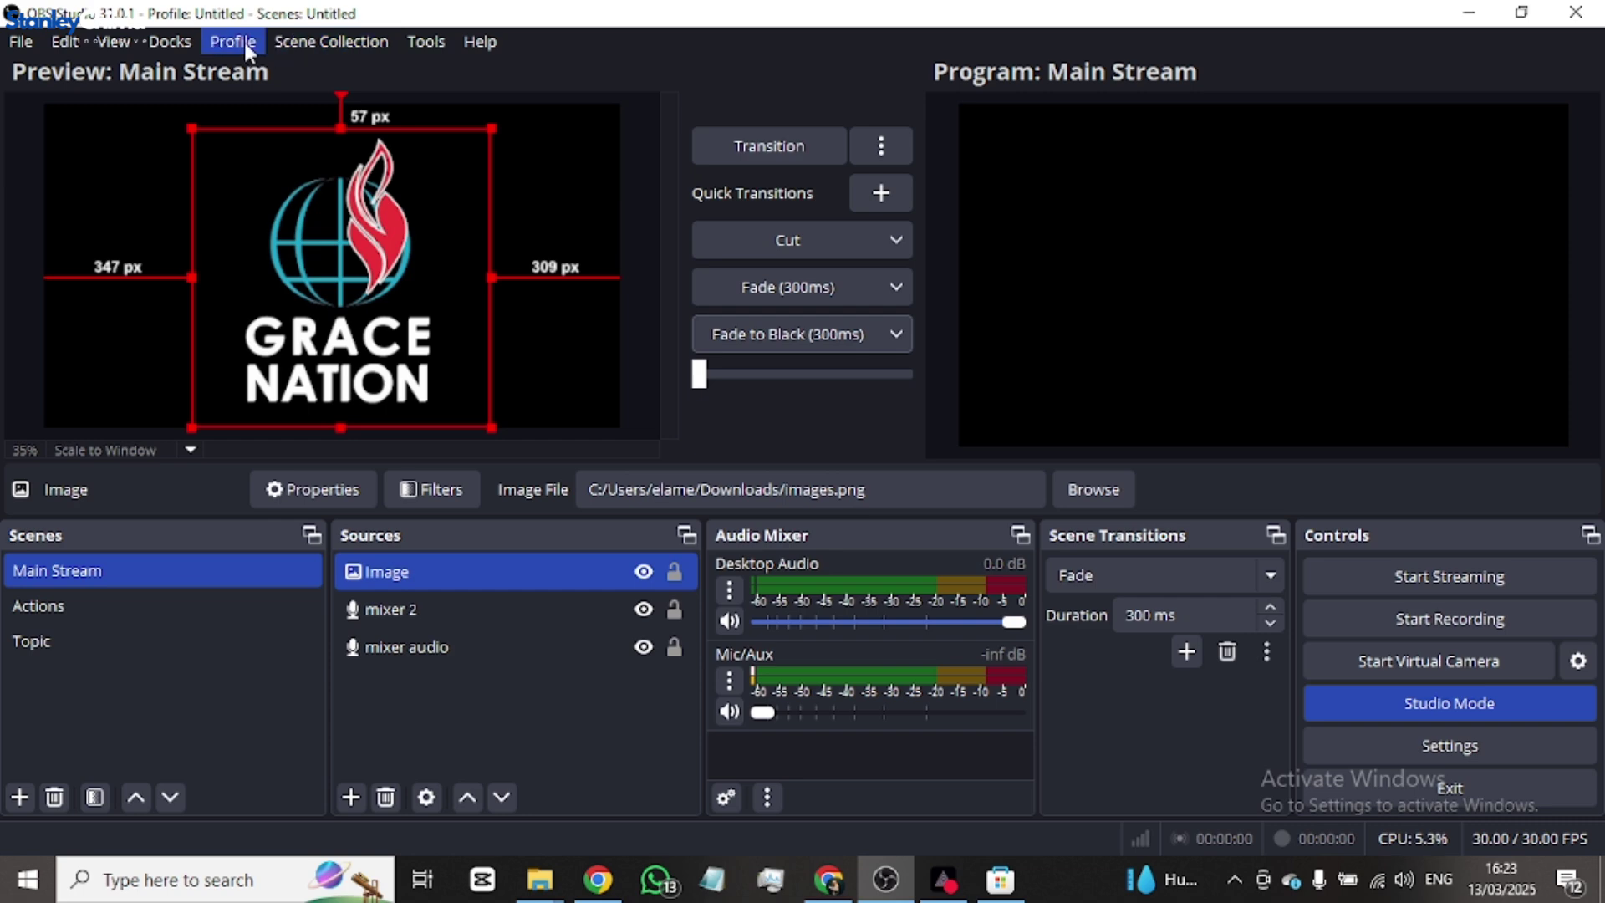
# - Look over the Docks menu, then transition the Main Stream preview to Program
pyautogui.click(182, 44)
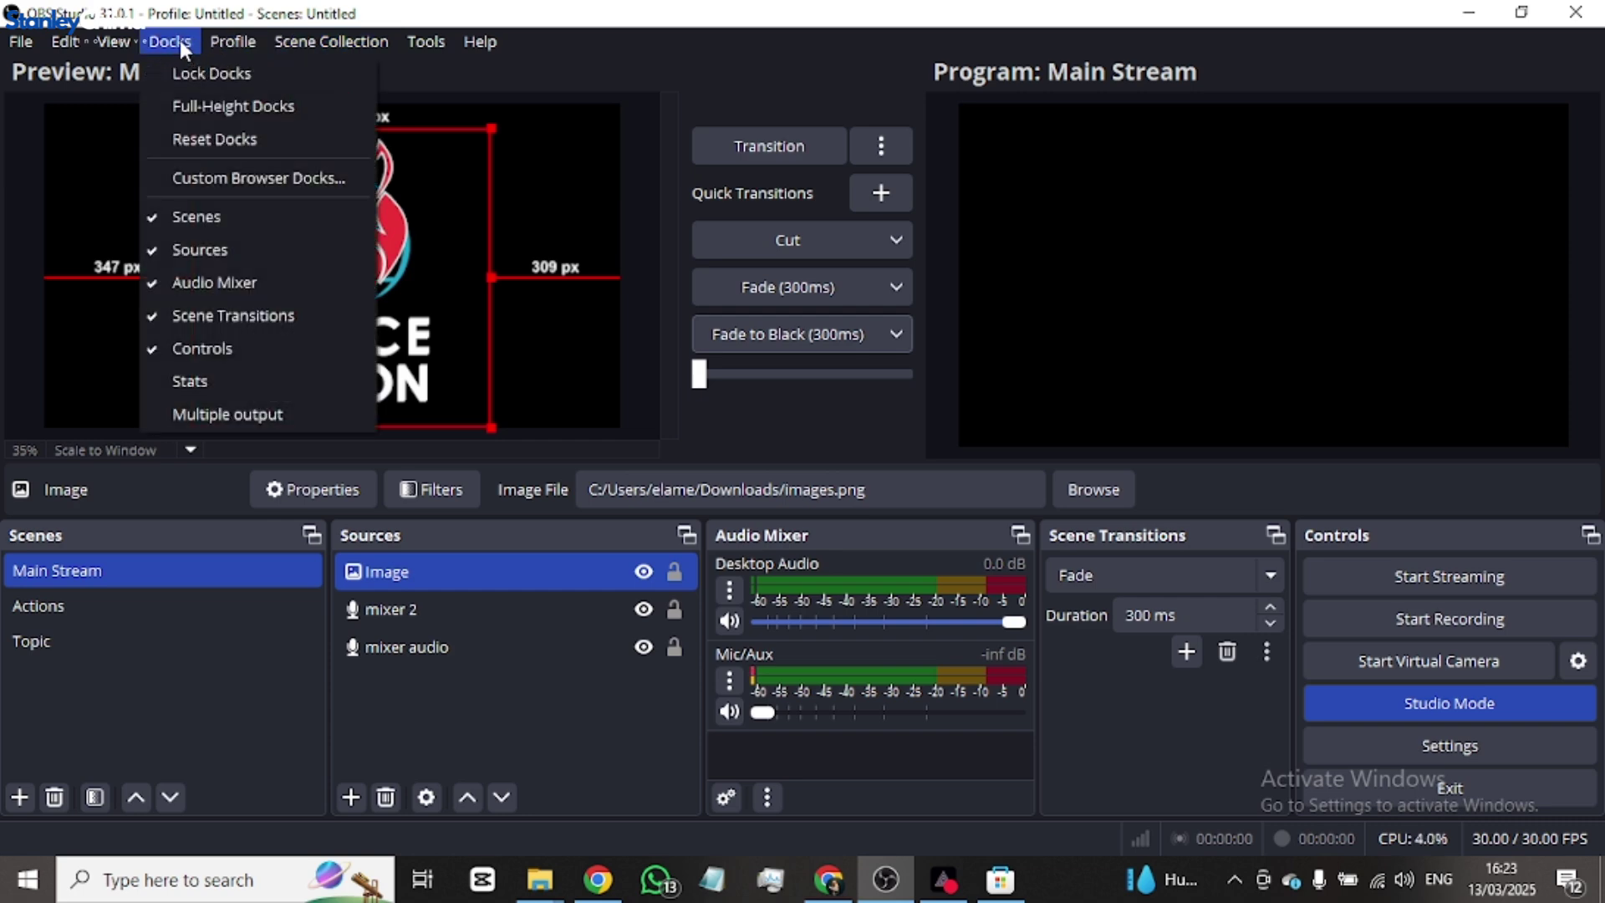
pyautogui.moveTo(347, 40)
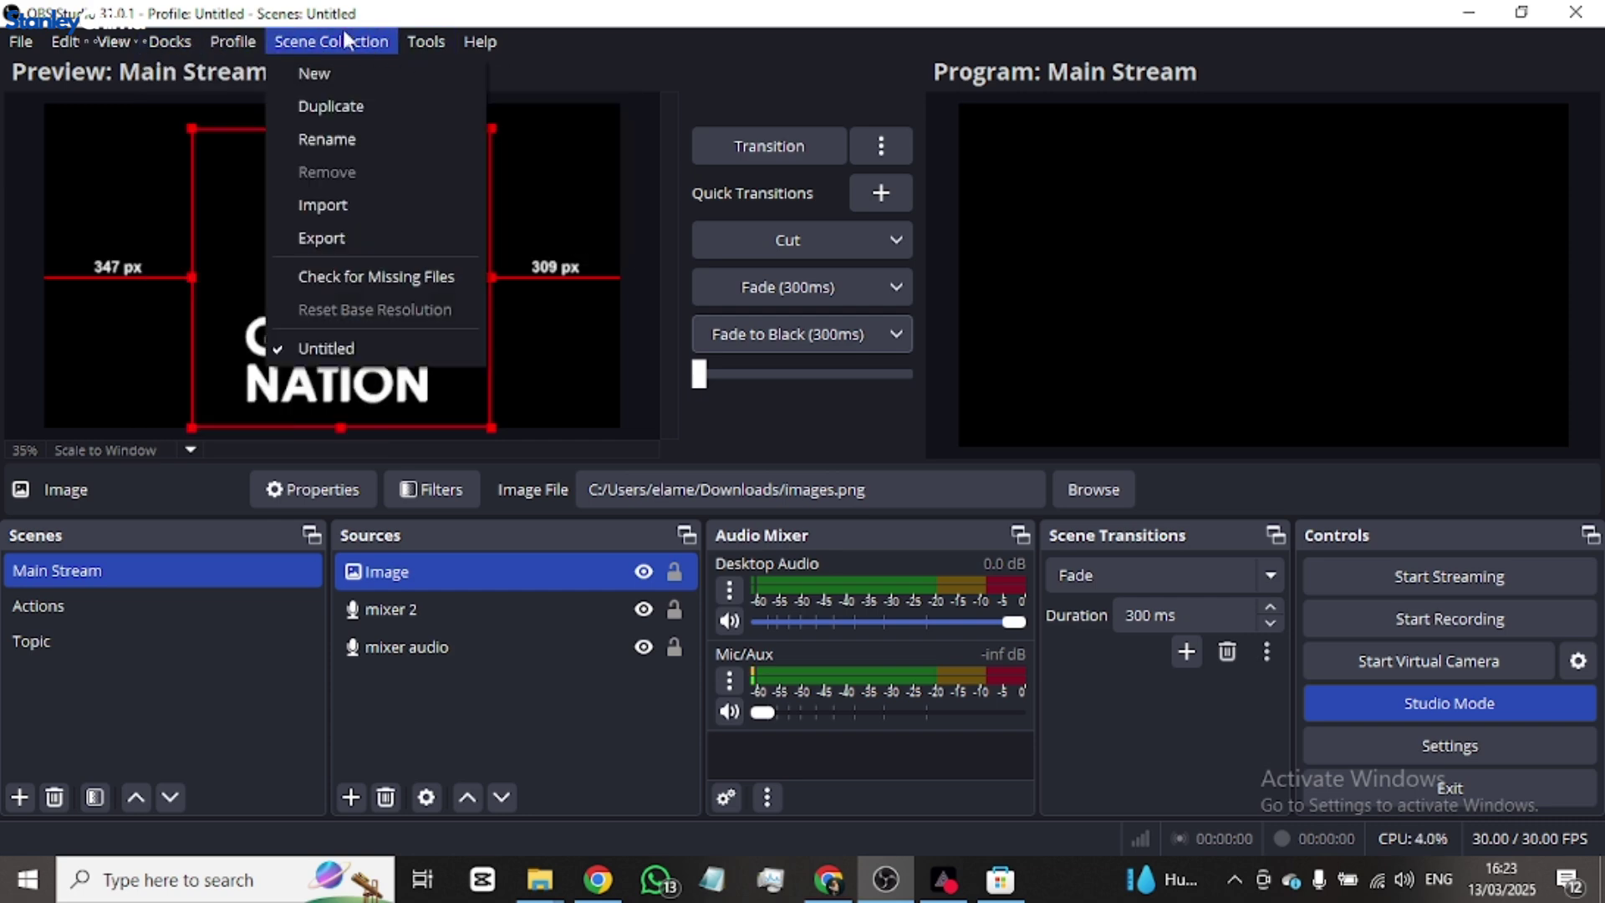
pyautogui.moveTo(181, 44)
pyautogui.click(762, 138)
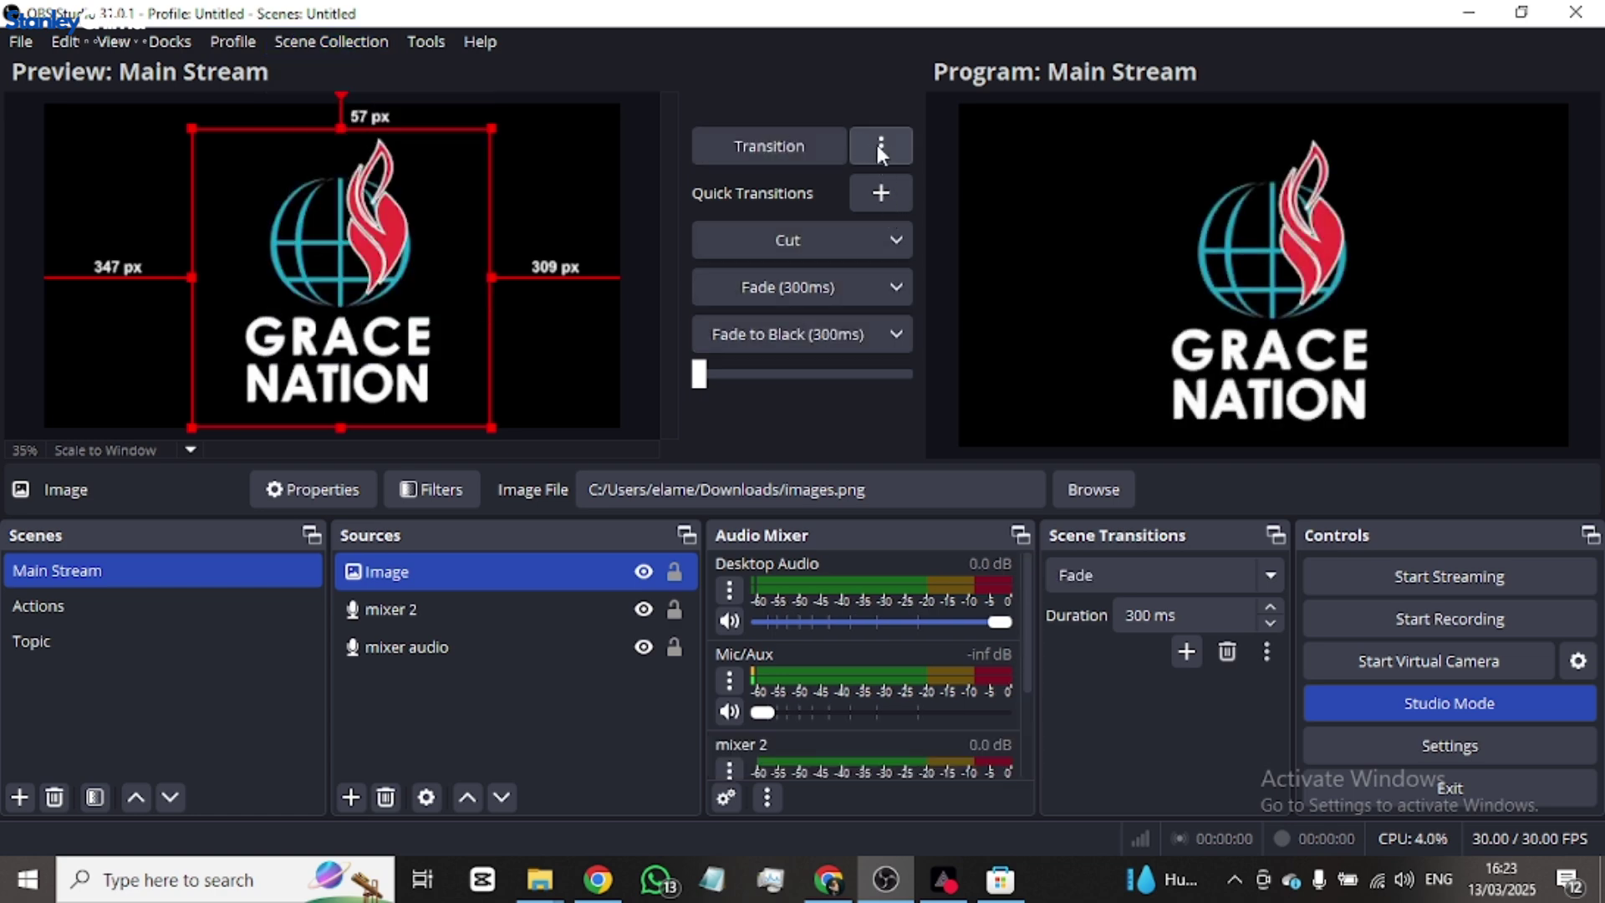
# - Remove the Fade to Black quick transition
pyautogui.click(881, 149)
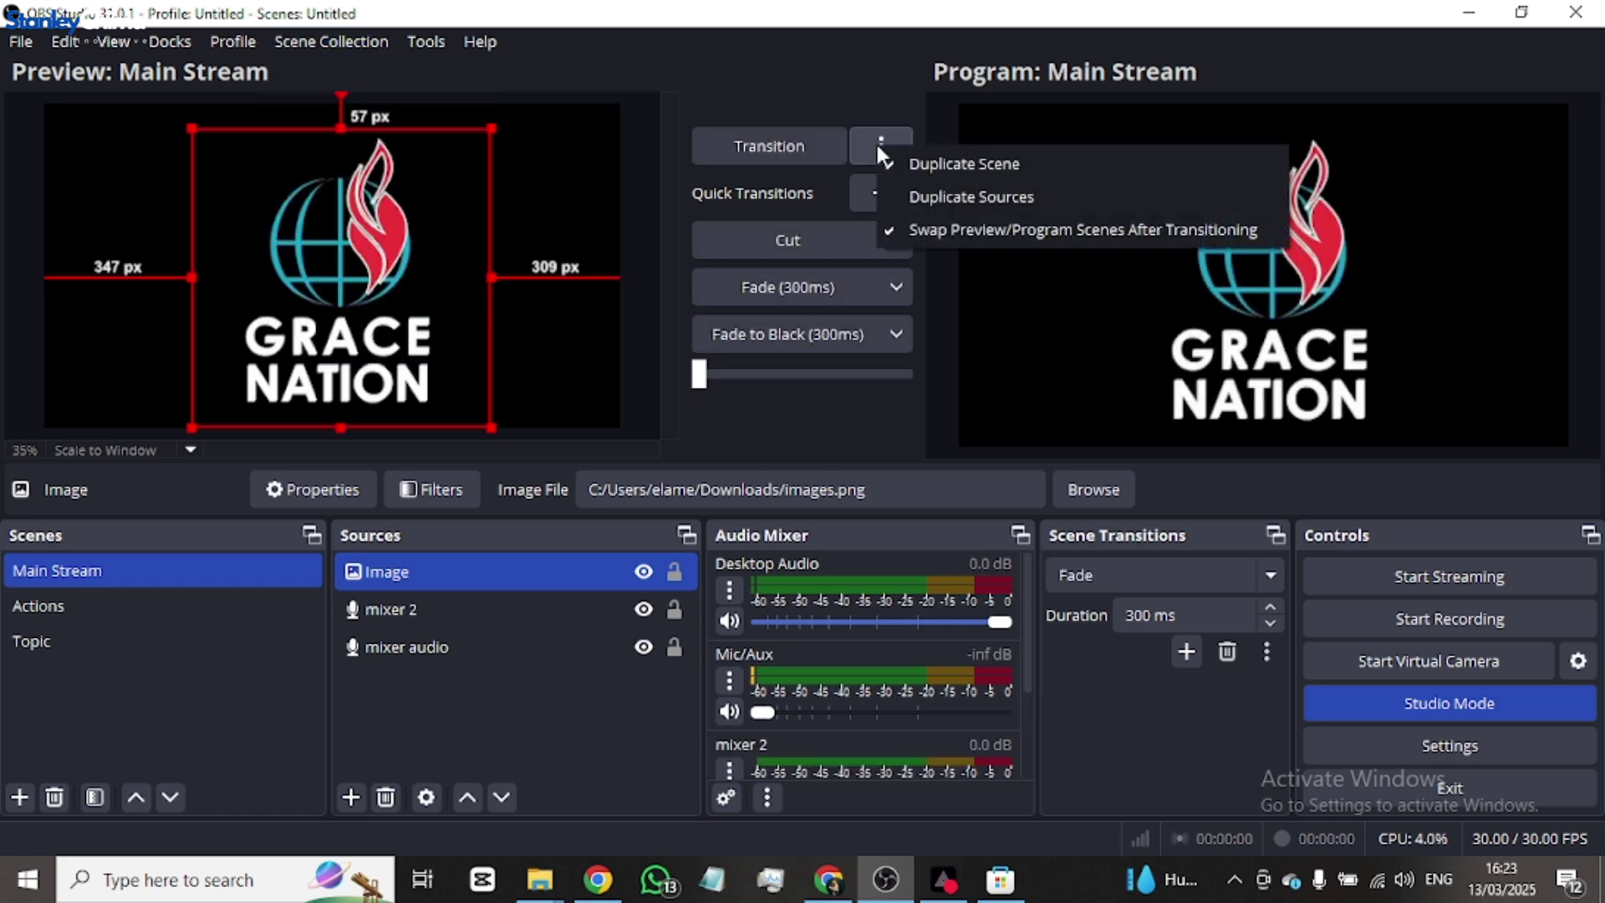
pyautogui.click(906, 383)
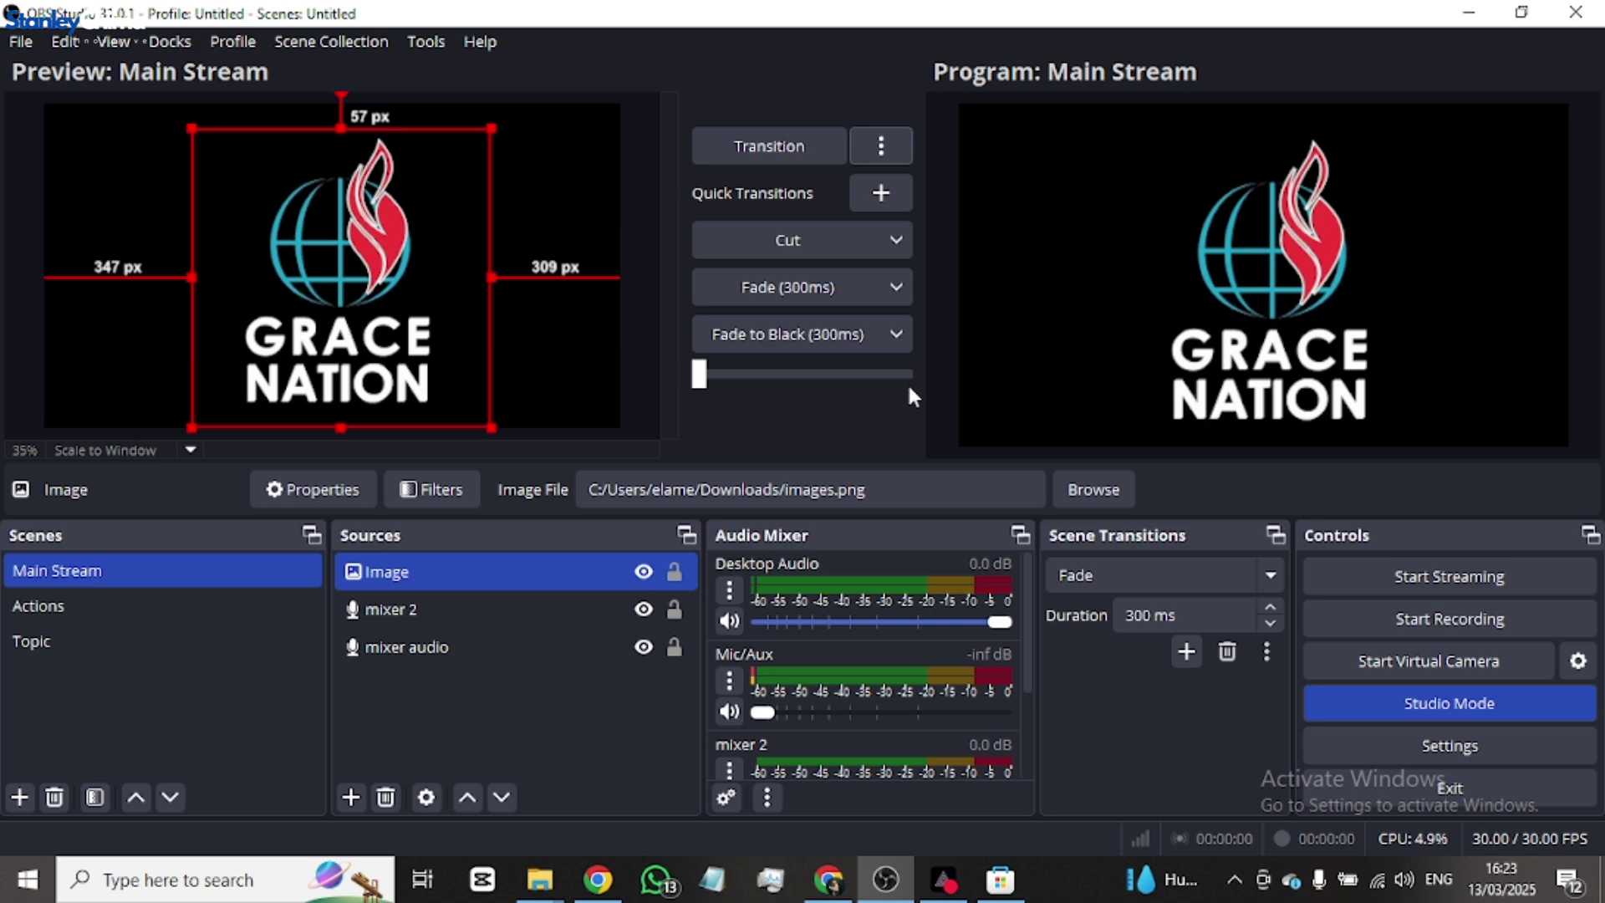
pyautogui.click(900, 333)
pyautogui.click(900, 331)
pyautogui.click(886, 334)
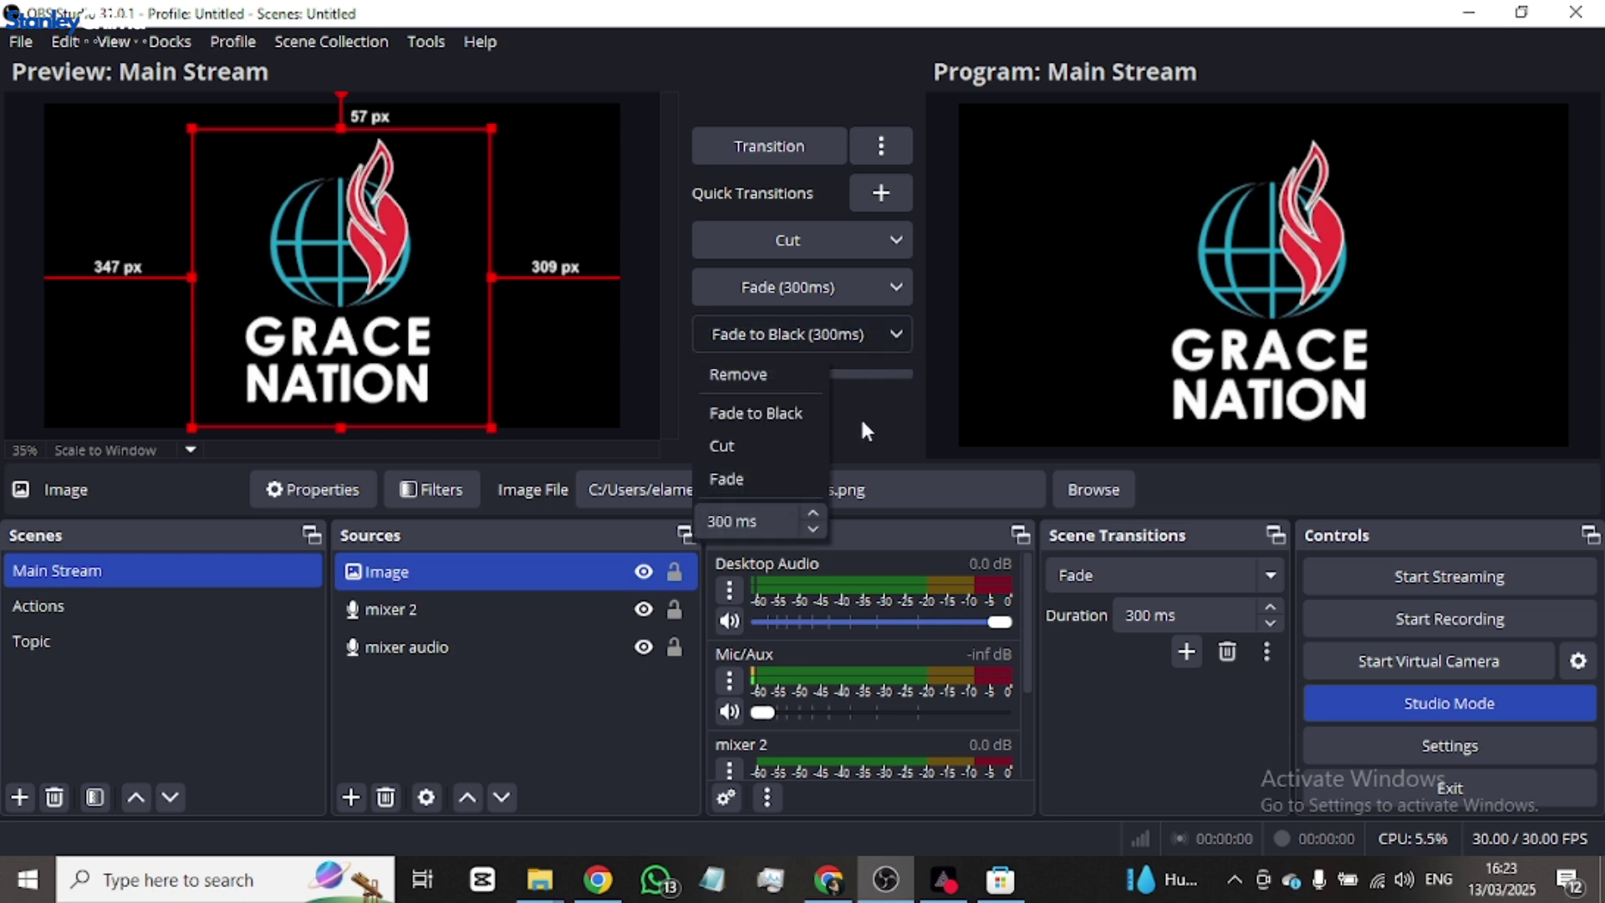
pyautogui.click(886, 334)
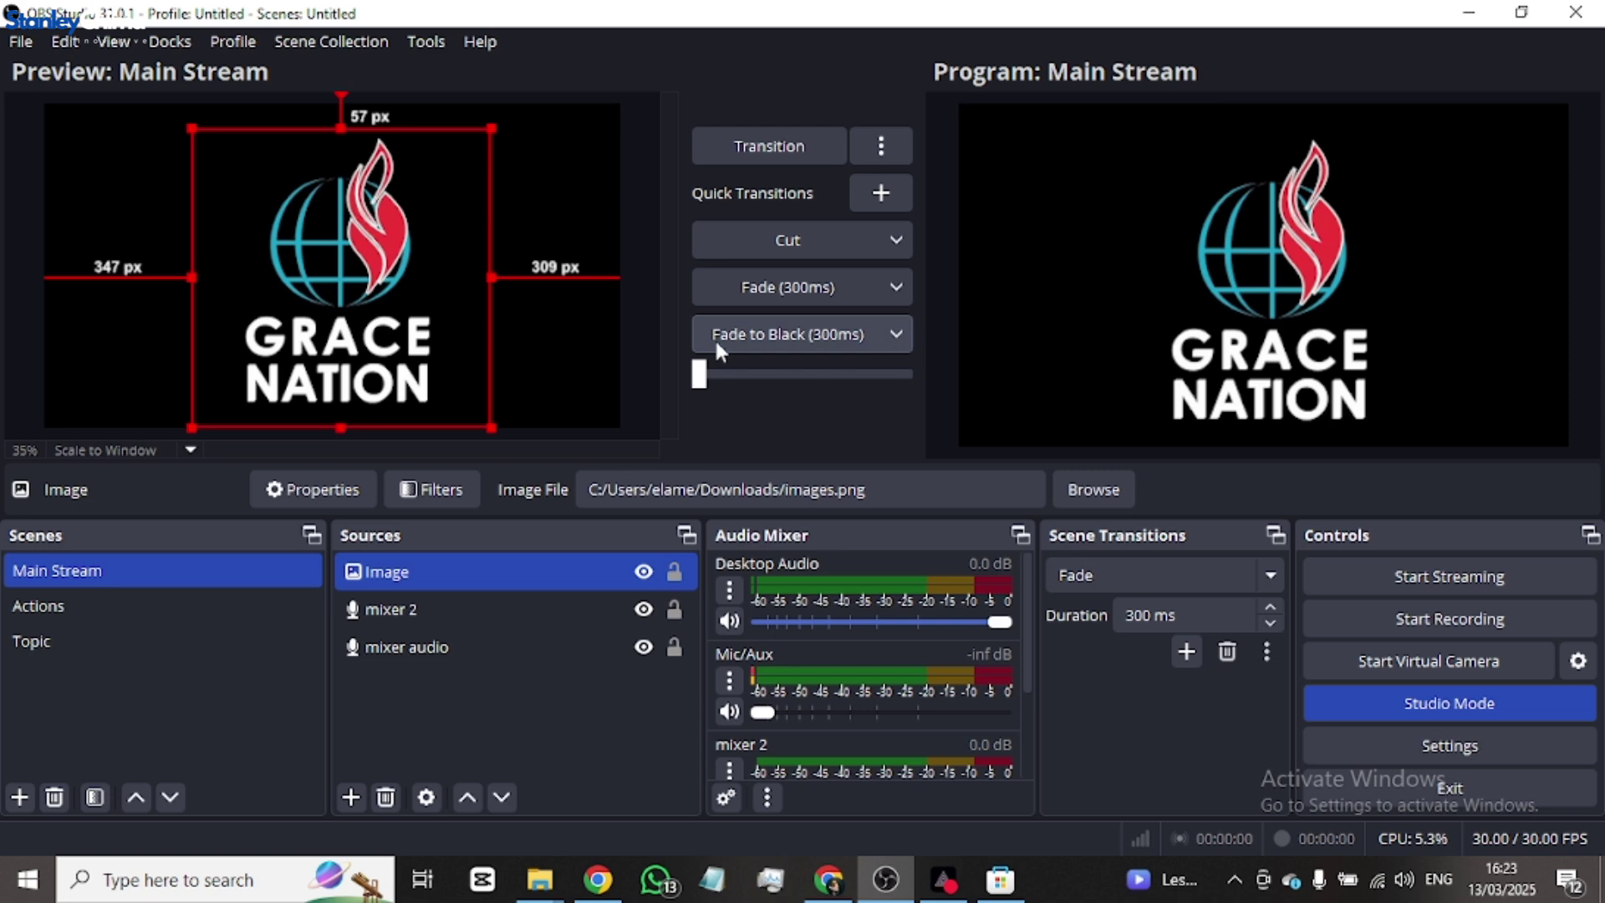
pyautogui.click(893, 332)
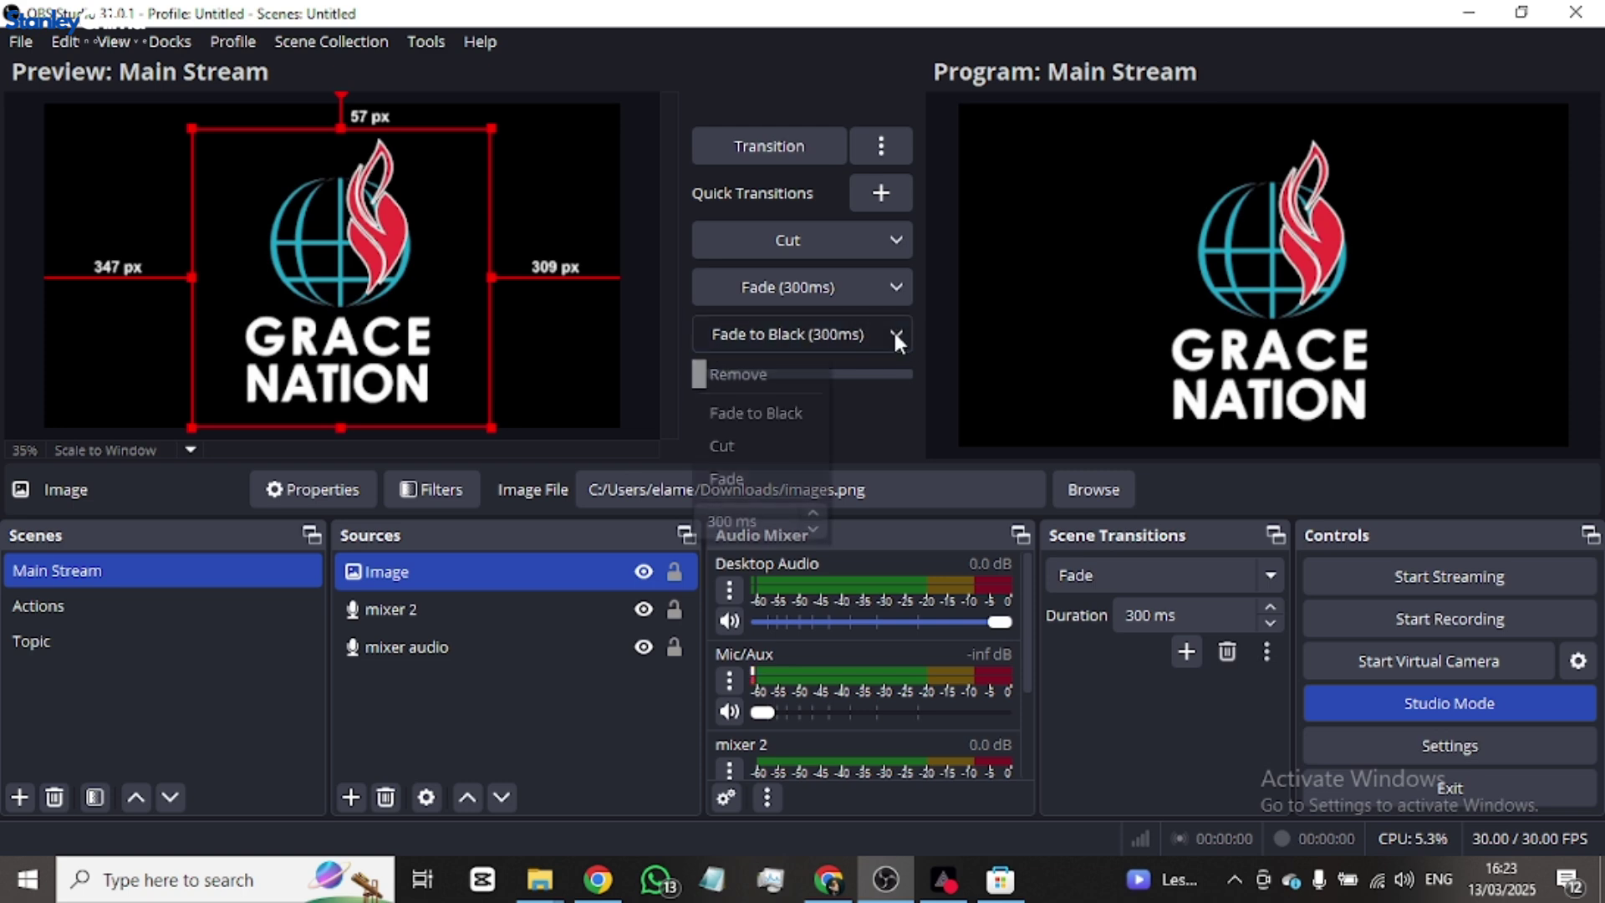
pyautogui.click(756, 377)
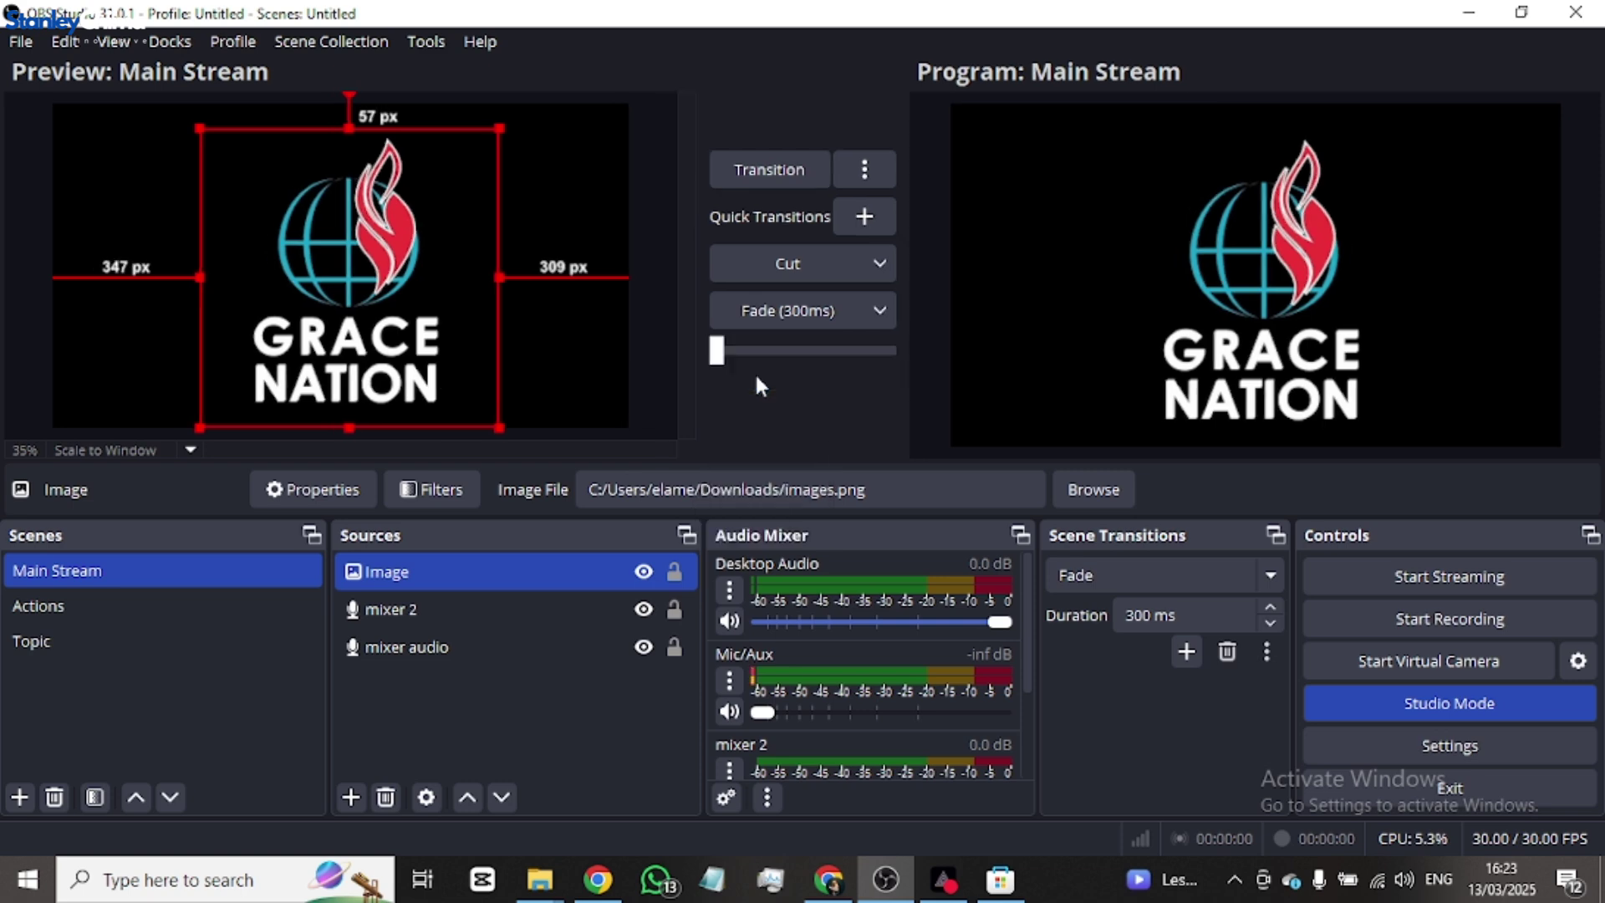
# - Re-add a Fade to Black quick transition and remove it again, leaving Cut and Fade
pyautogui.click(861, 214)
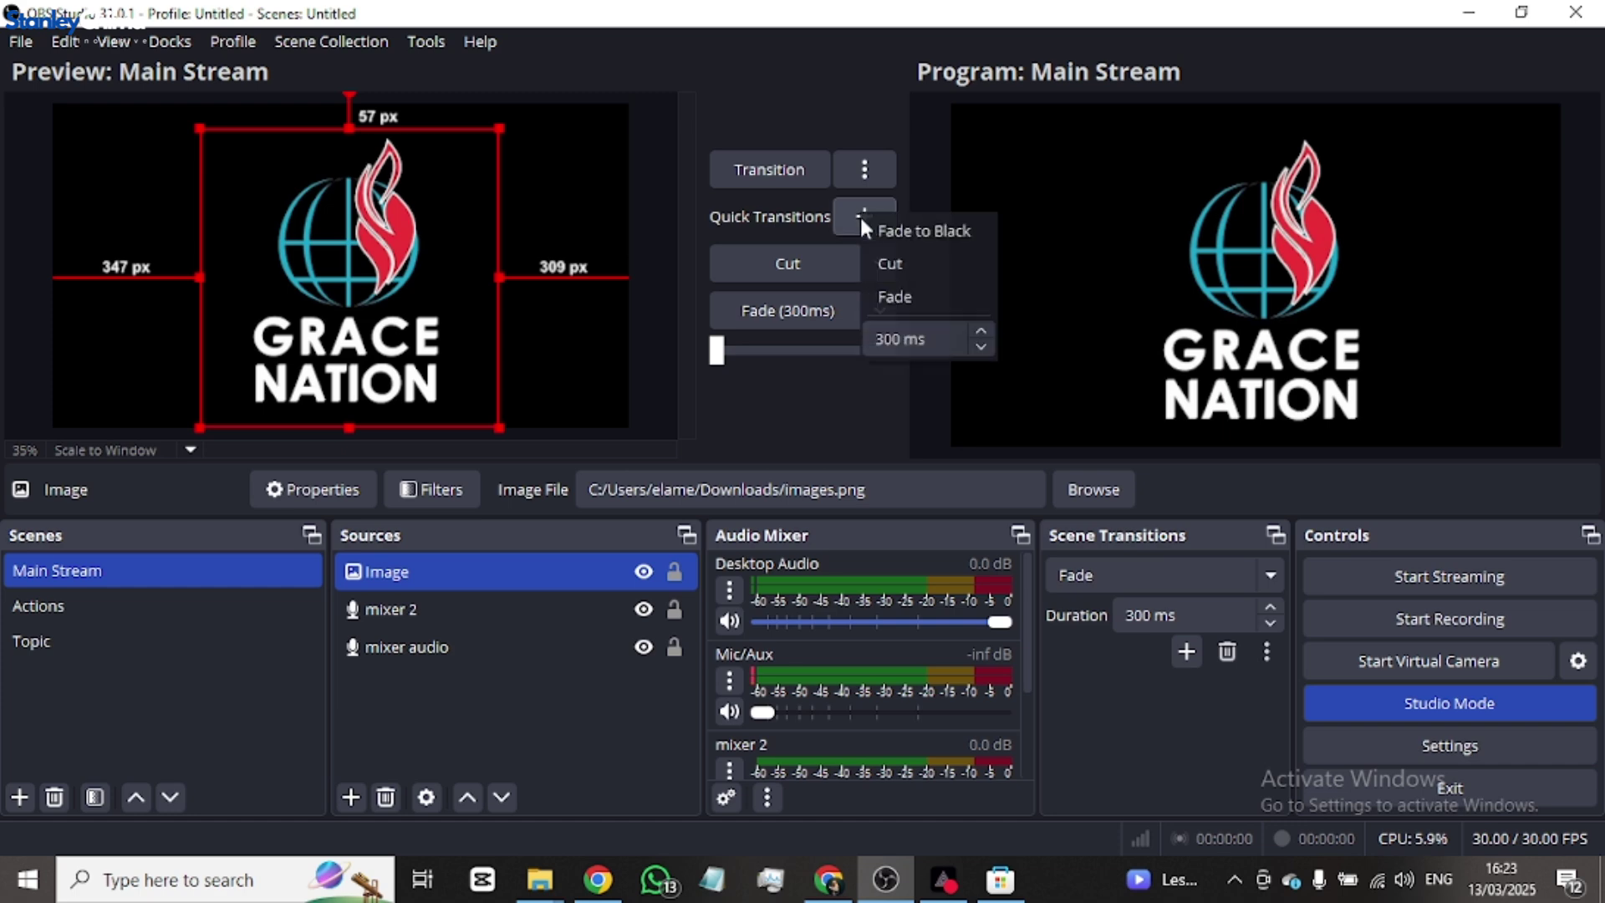
pyautogui.click(919, 230)
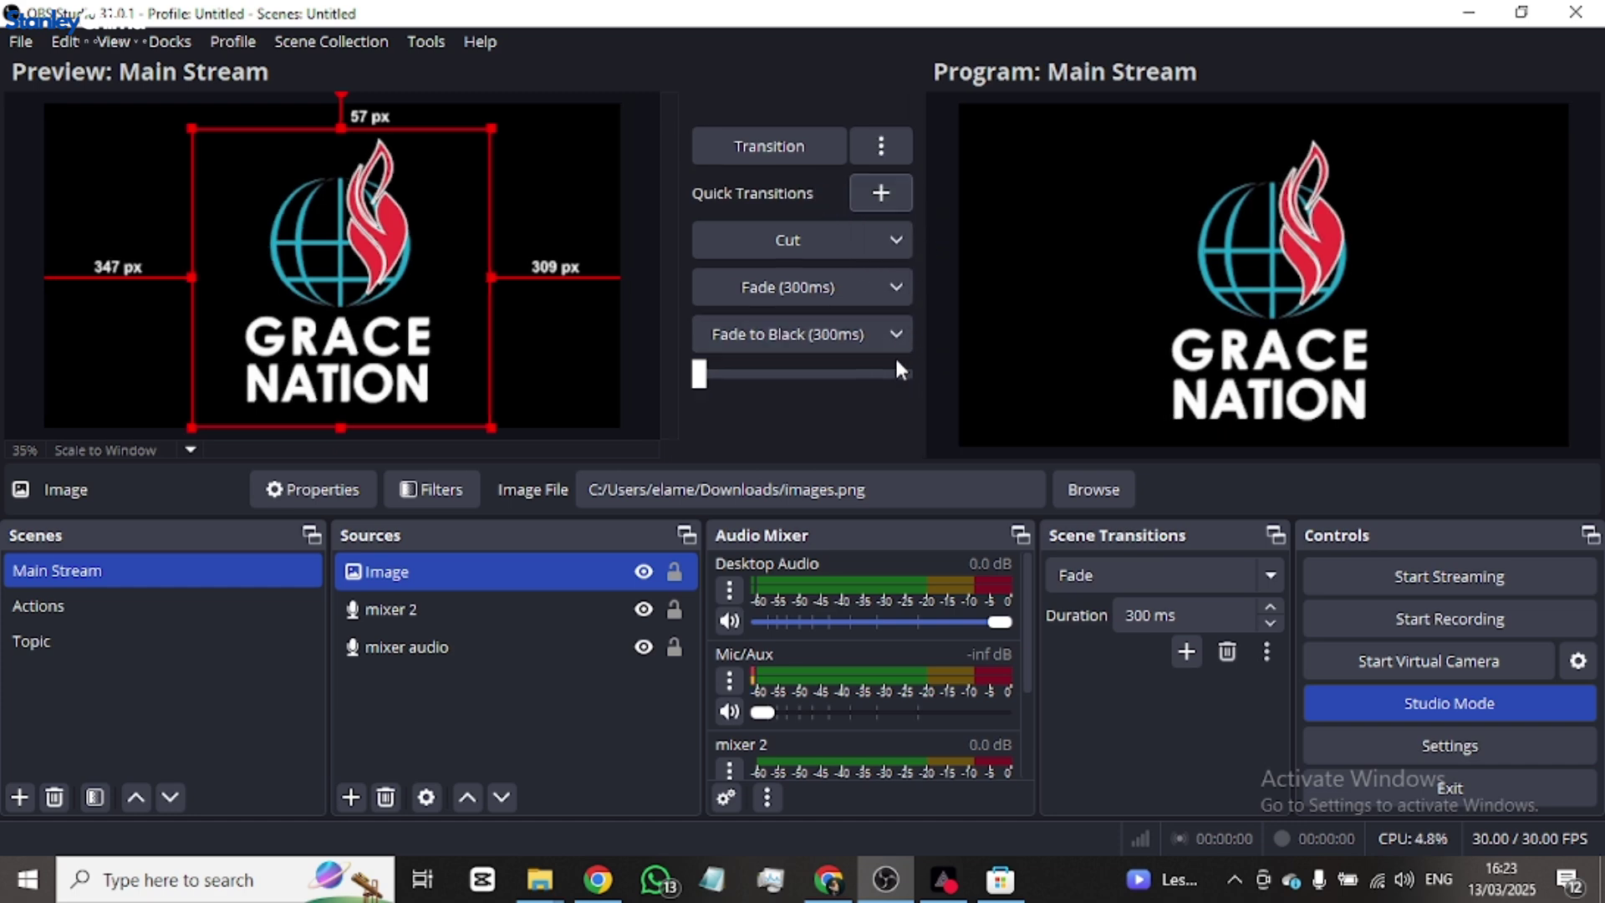
pyautogui.click(902, 331)
pyautogui.click(786, 373)
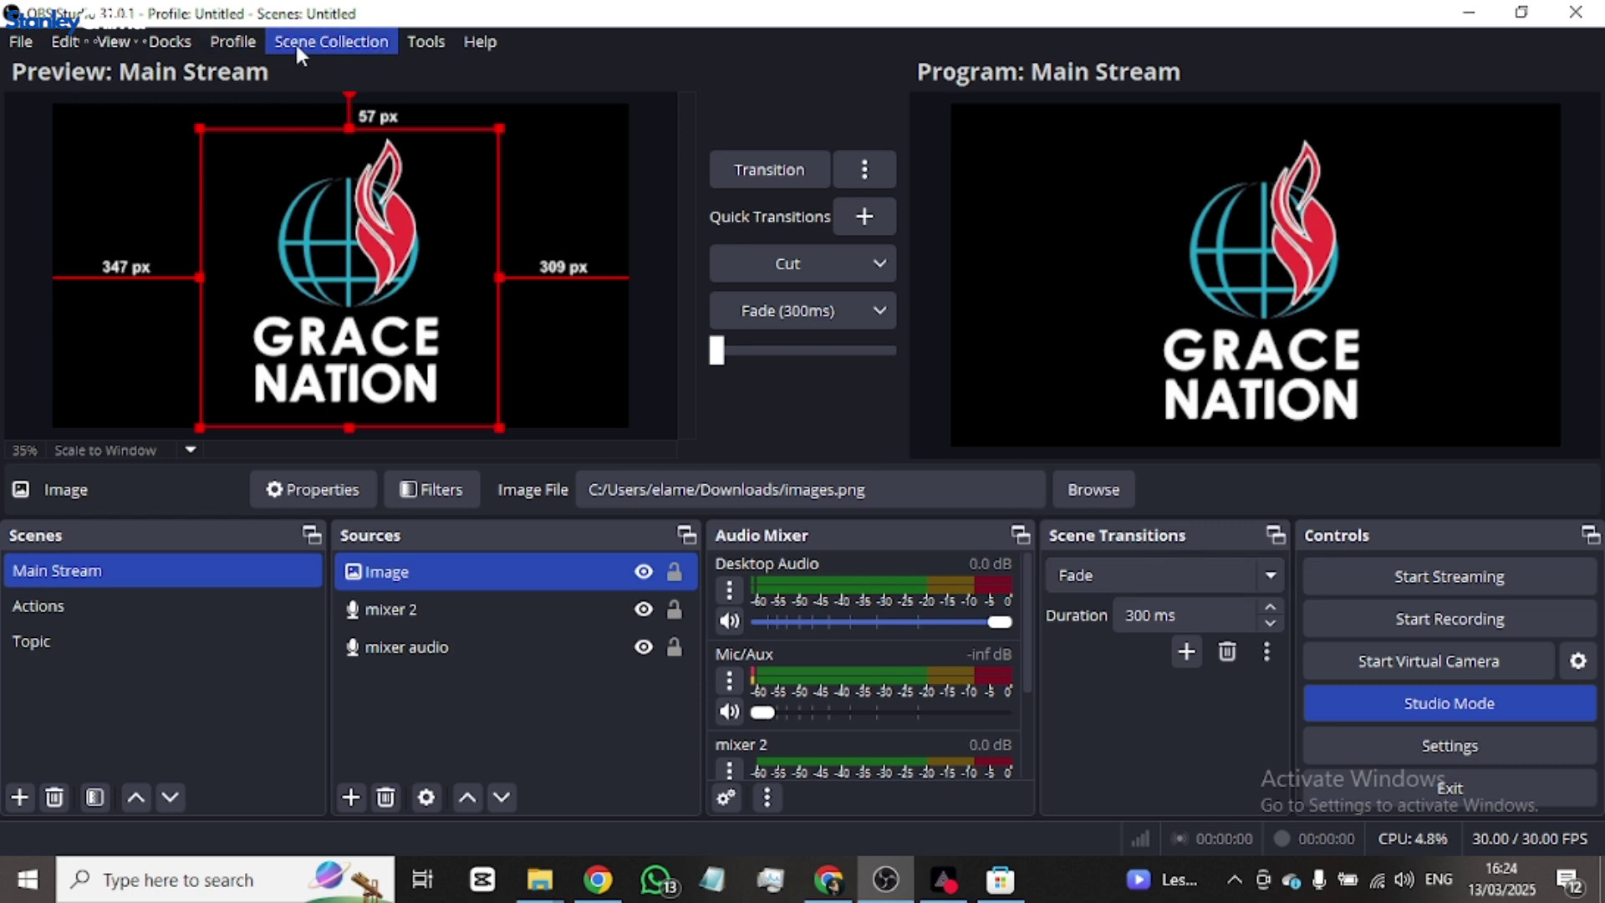
# - Toggle the Sources dock off and back on, then hide the Scene Transitions dock
pyautogui.click(170, 49)
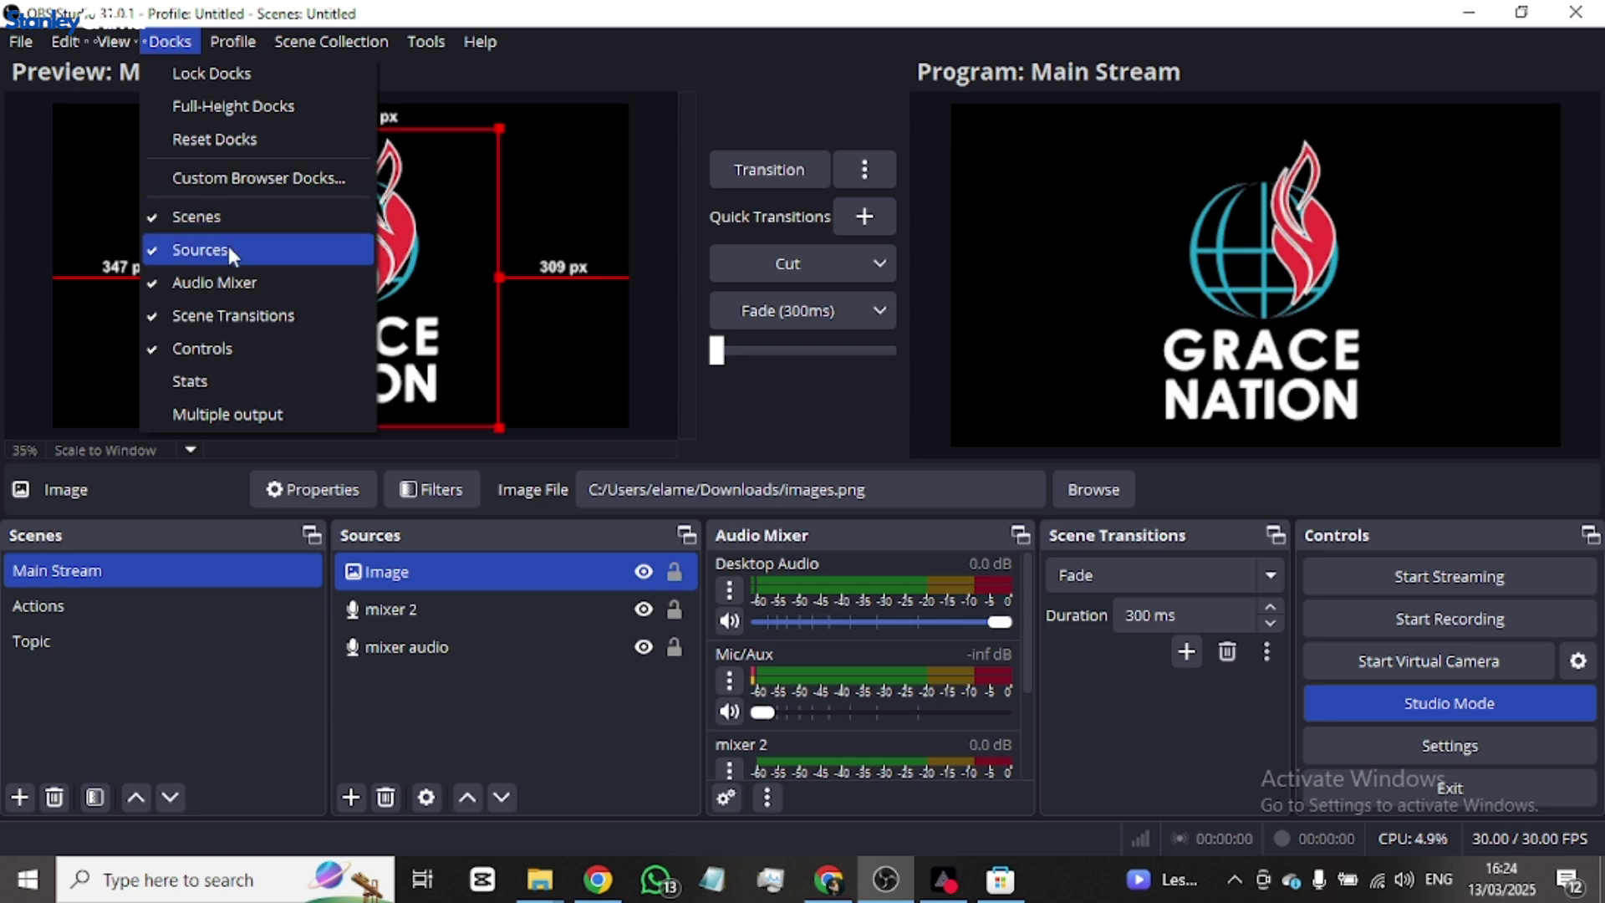
pyautogui.click(175, 251)
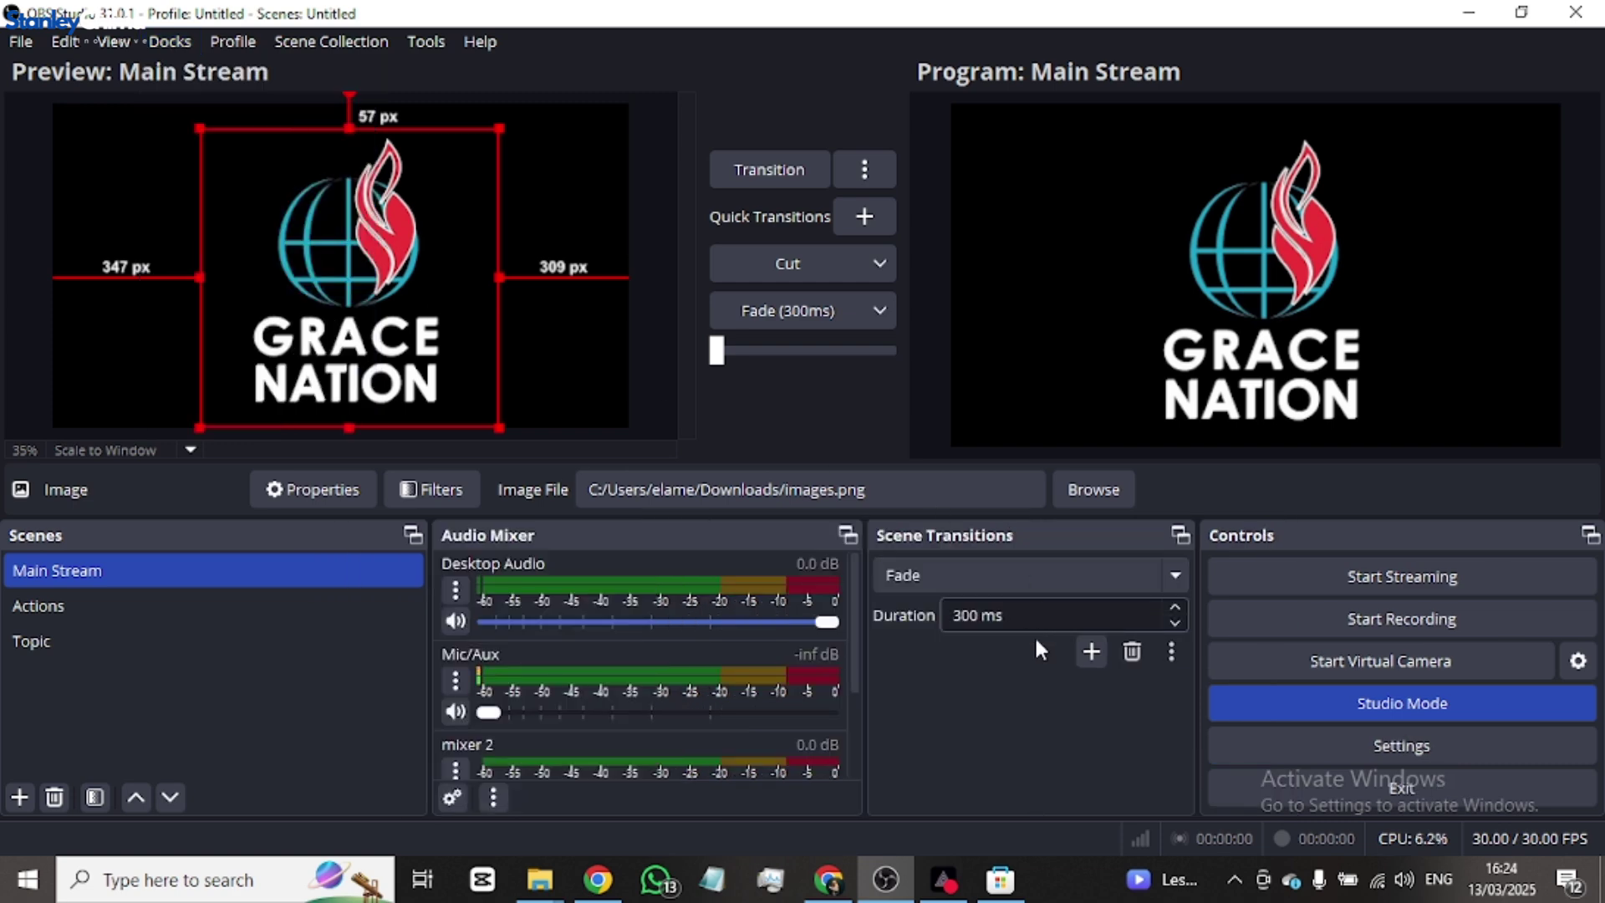
pyautogui.click(191, 45)
pyautogui.click(181, 253)
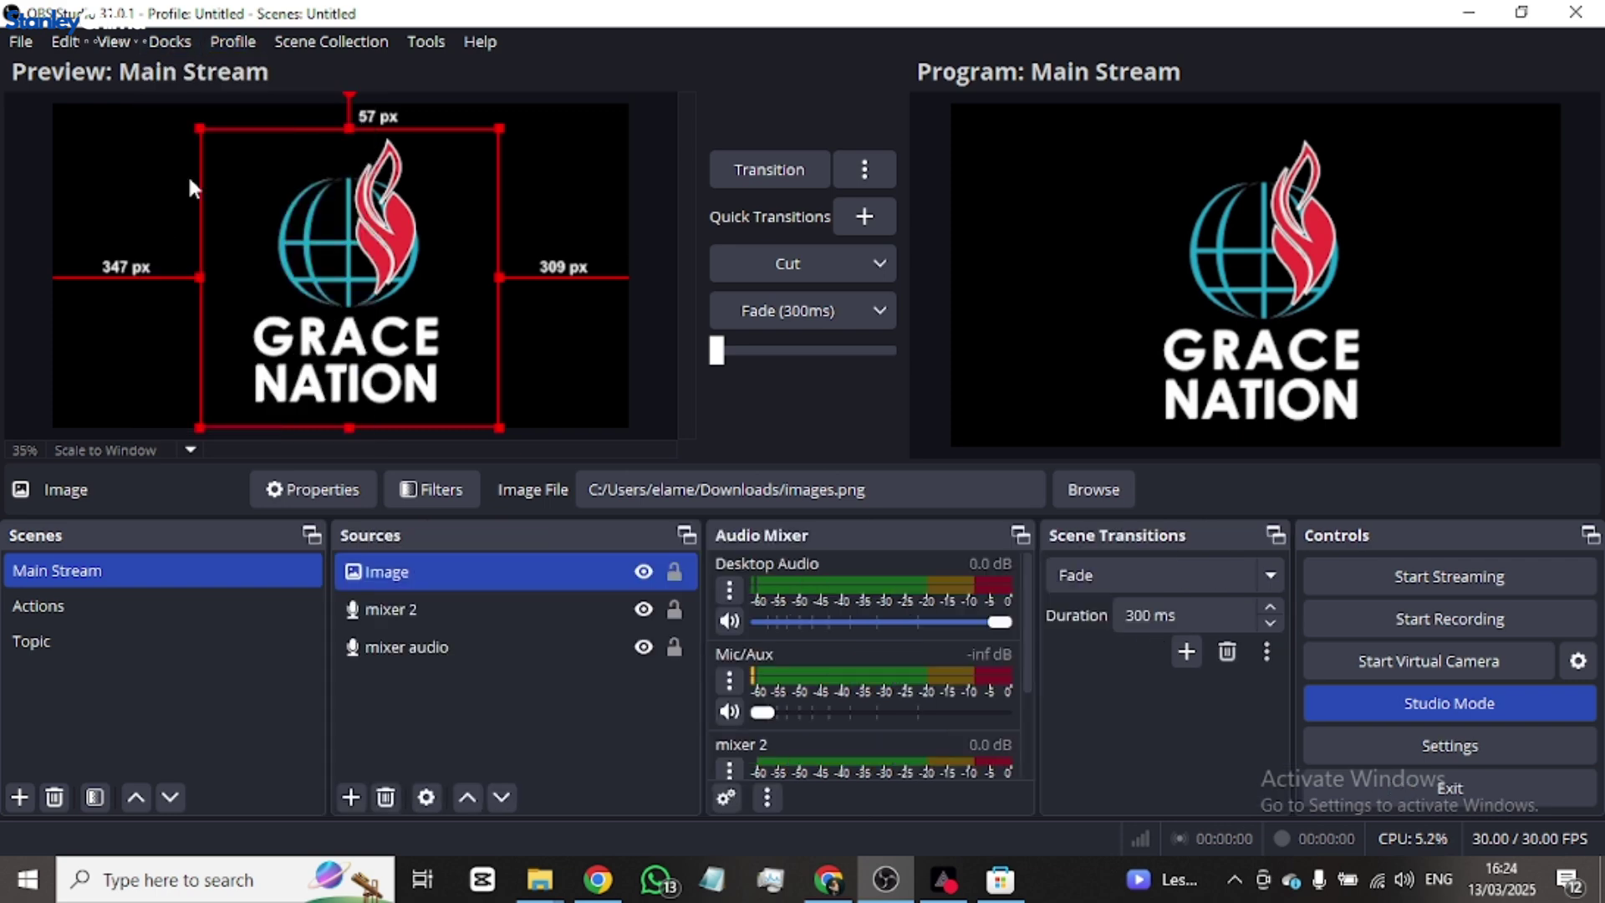
pyautogui.click(153, 40)
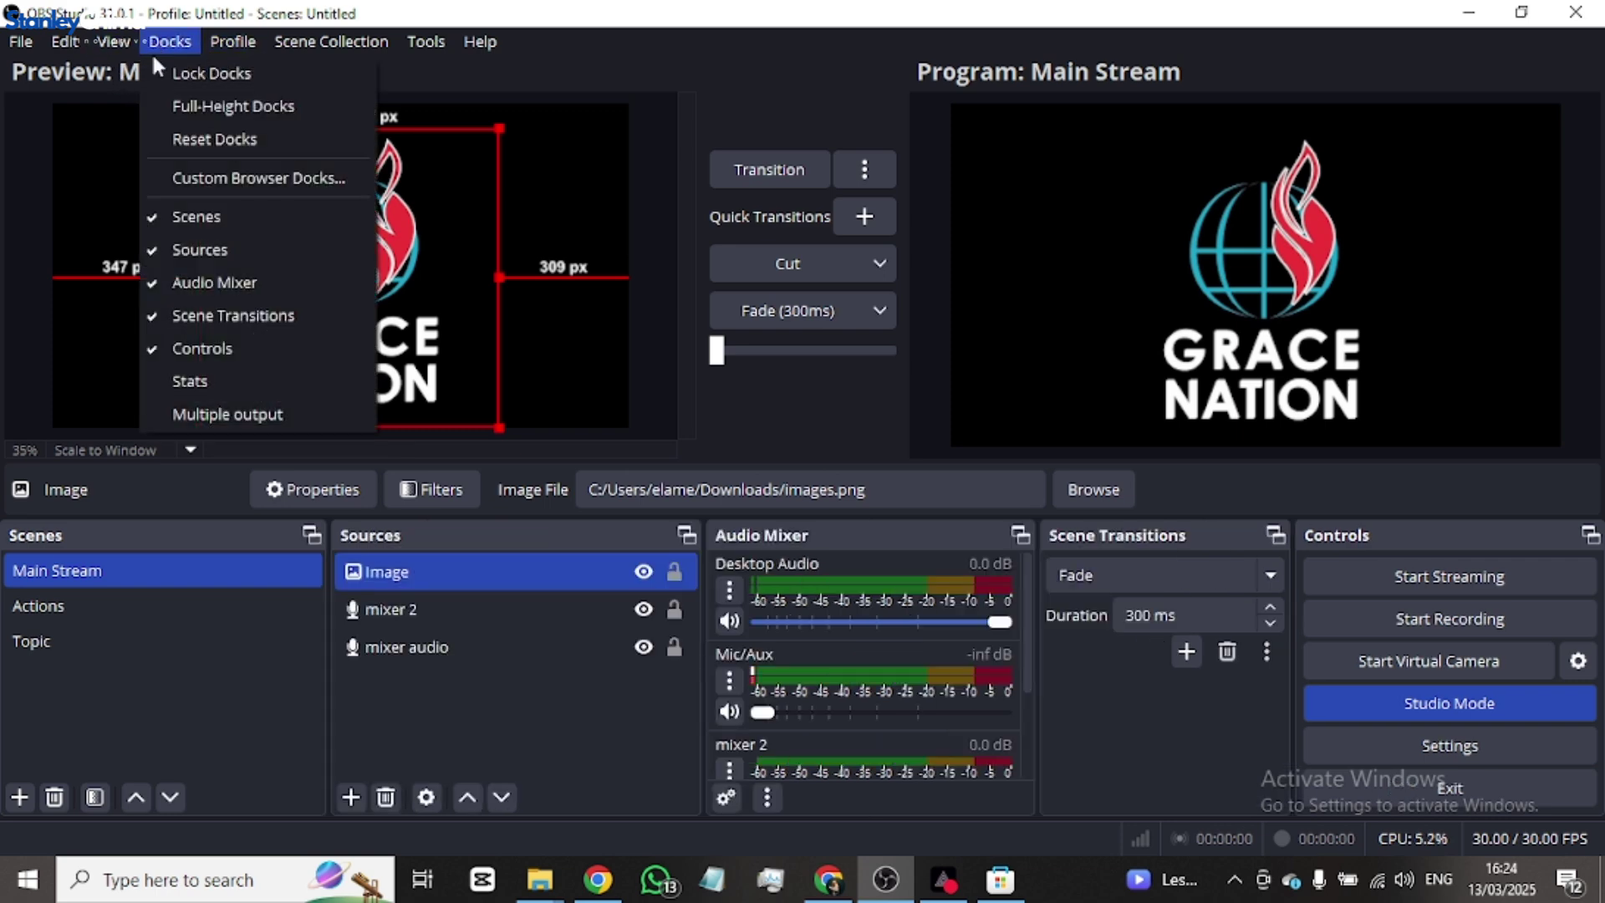
pyautogui.click(222, 323)
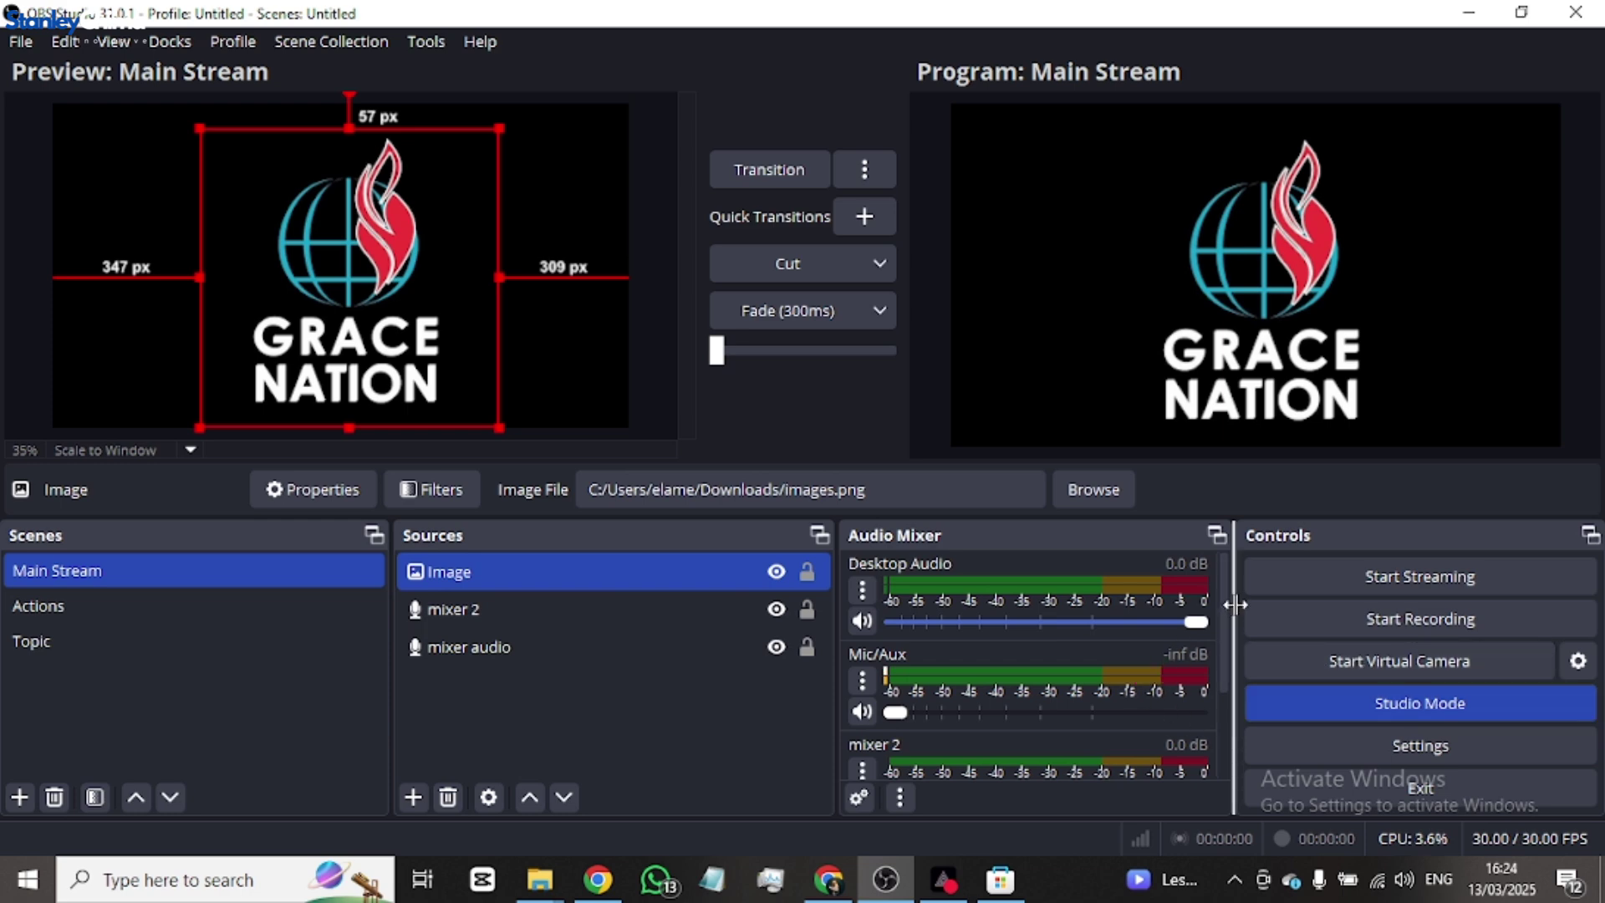
# - Widen the Audio Mixer and Sources docks and narrow the Scenes dock
pyautogui.moveTo(1232, 609); pyautogui.dragTo(1364, 611)
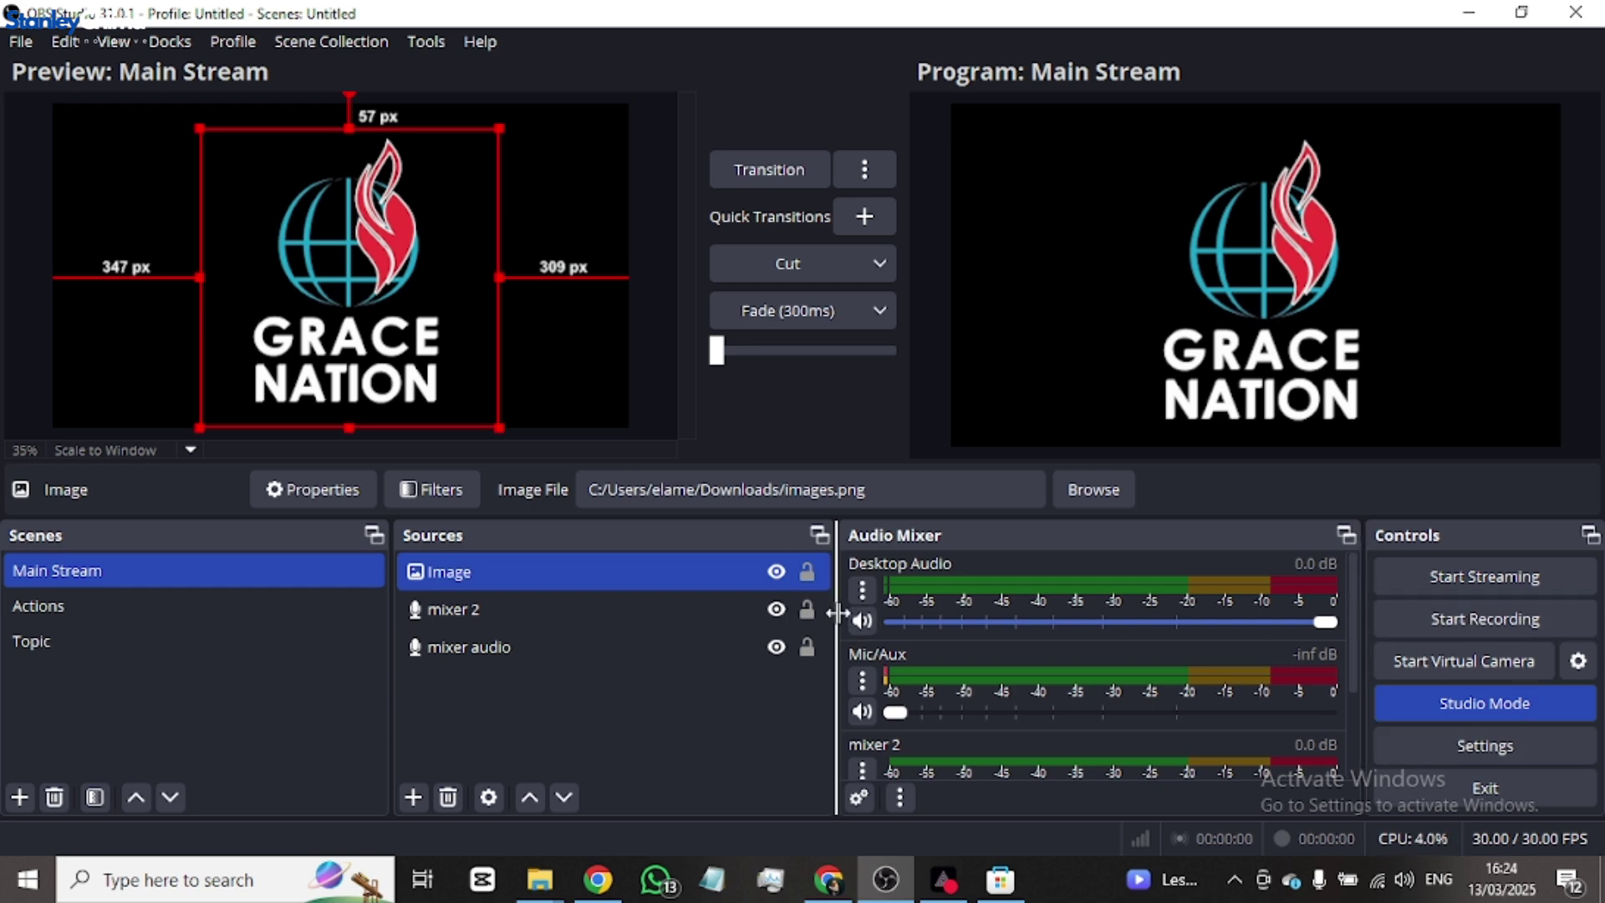
pyautogui.moveTo(838, 609); pyautogui.dragTo(995, 605)
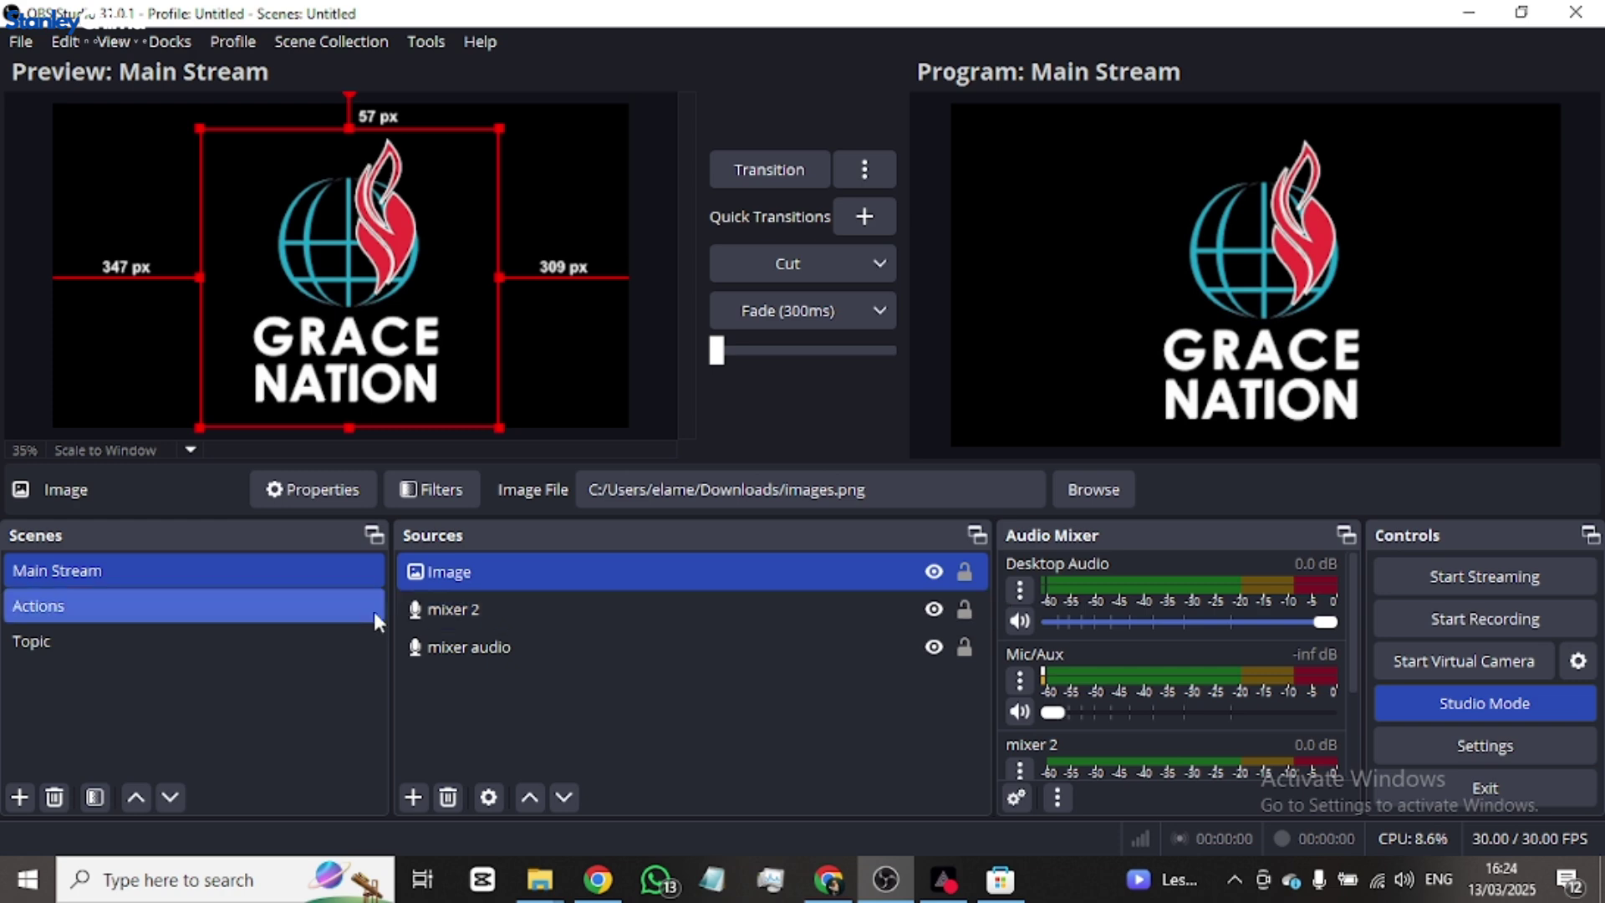
pyautogui.moveTo(391, 602); pyautogui.dragTo(293, 610)
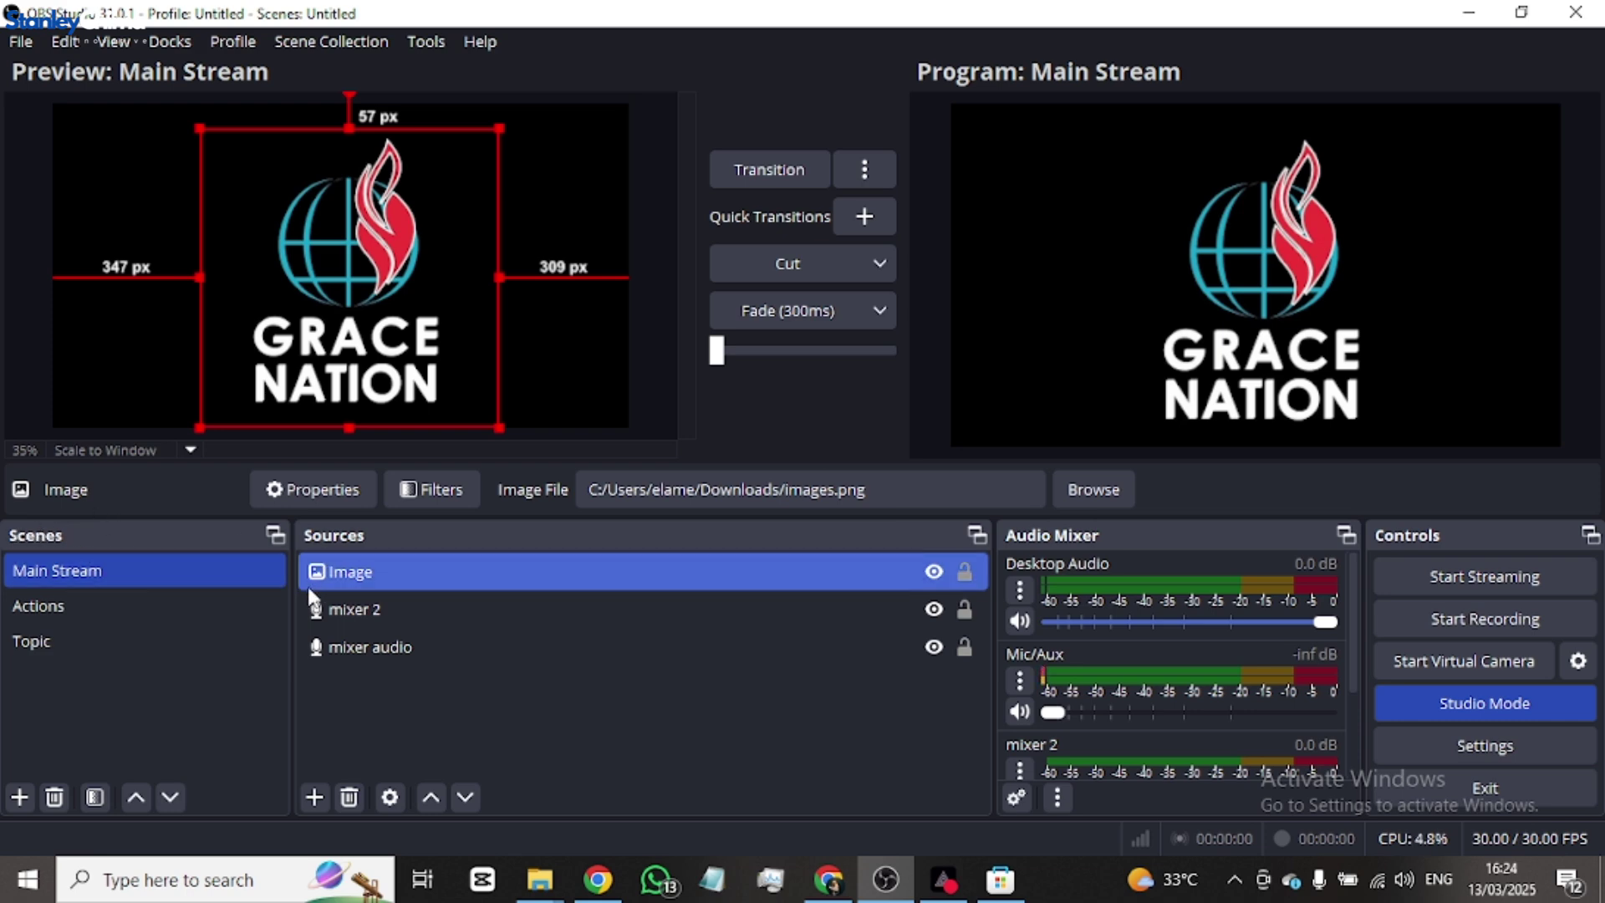
# - Open Settings from the File menu and close it without changes
pyautogui.click(24, 44)
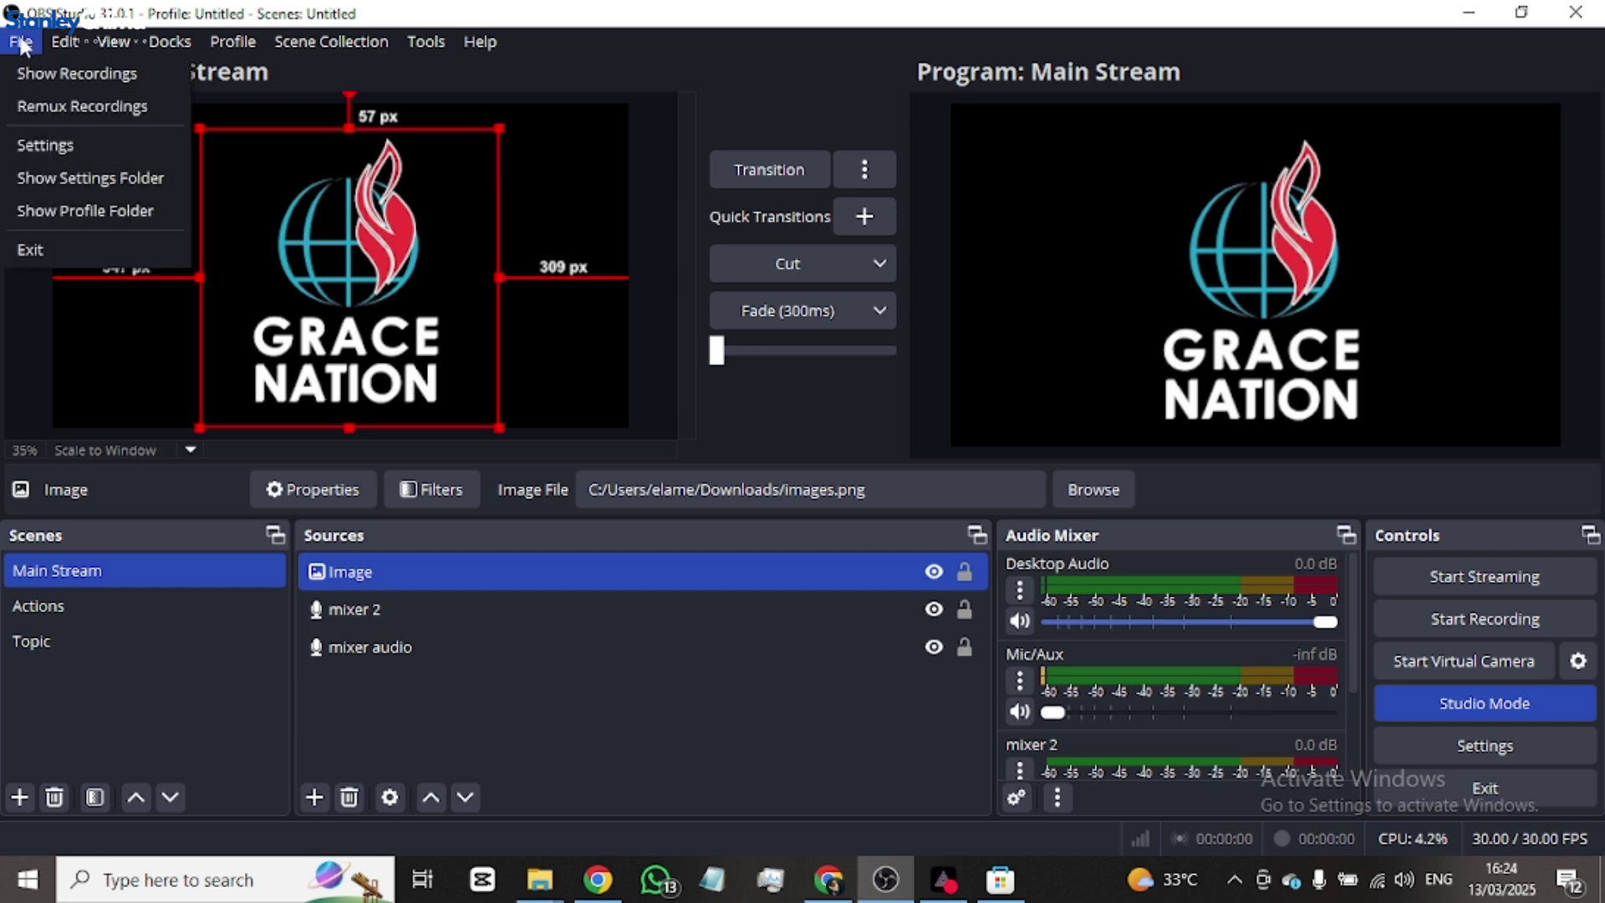
pyautogui.click(71, 145)
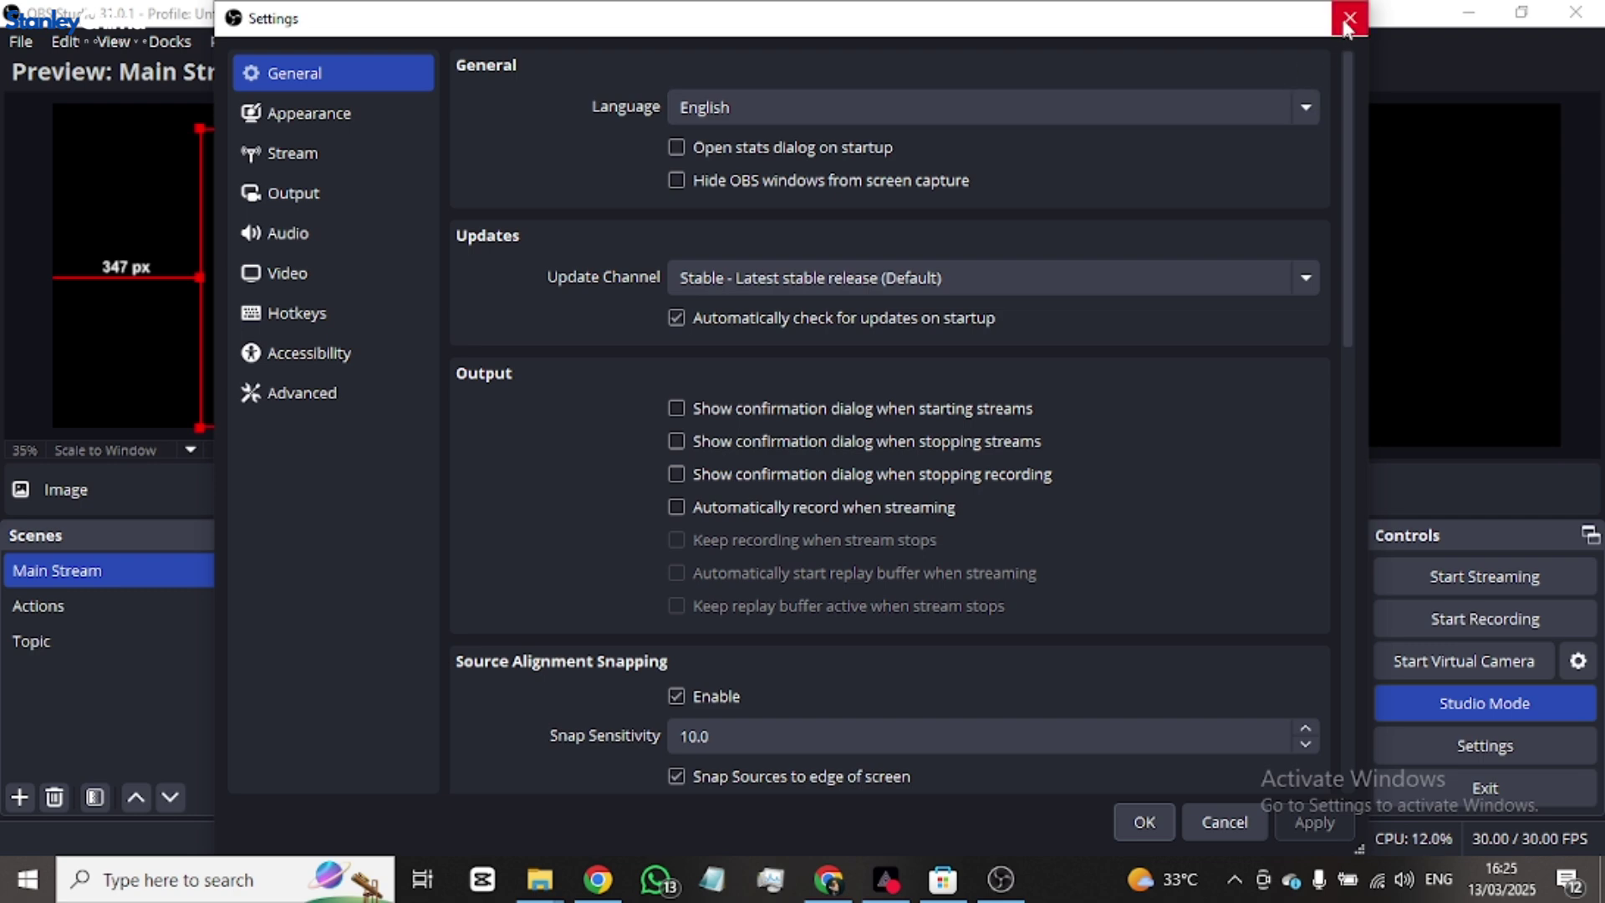
pyautogui.click(1349, 17)
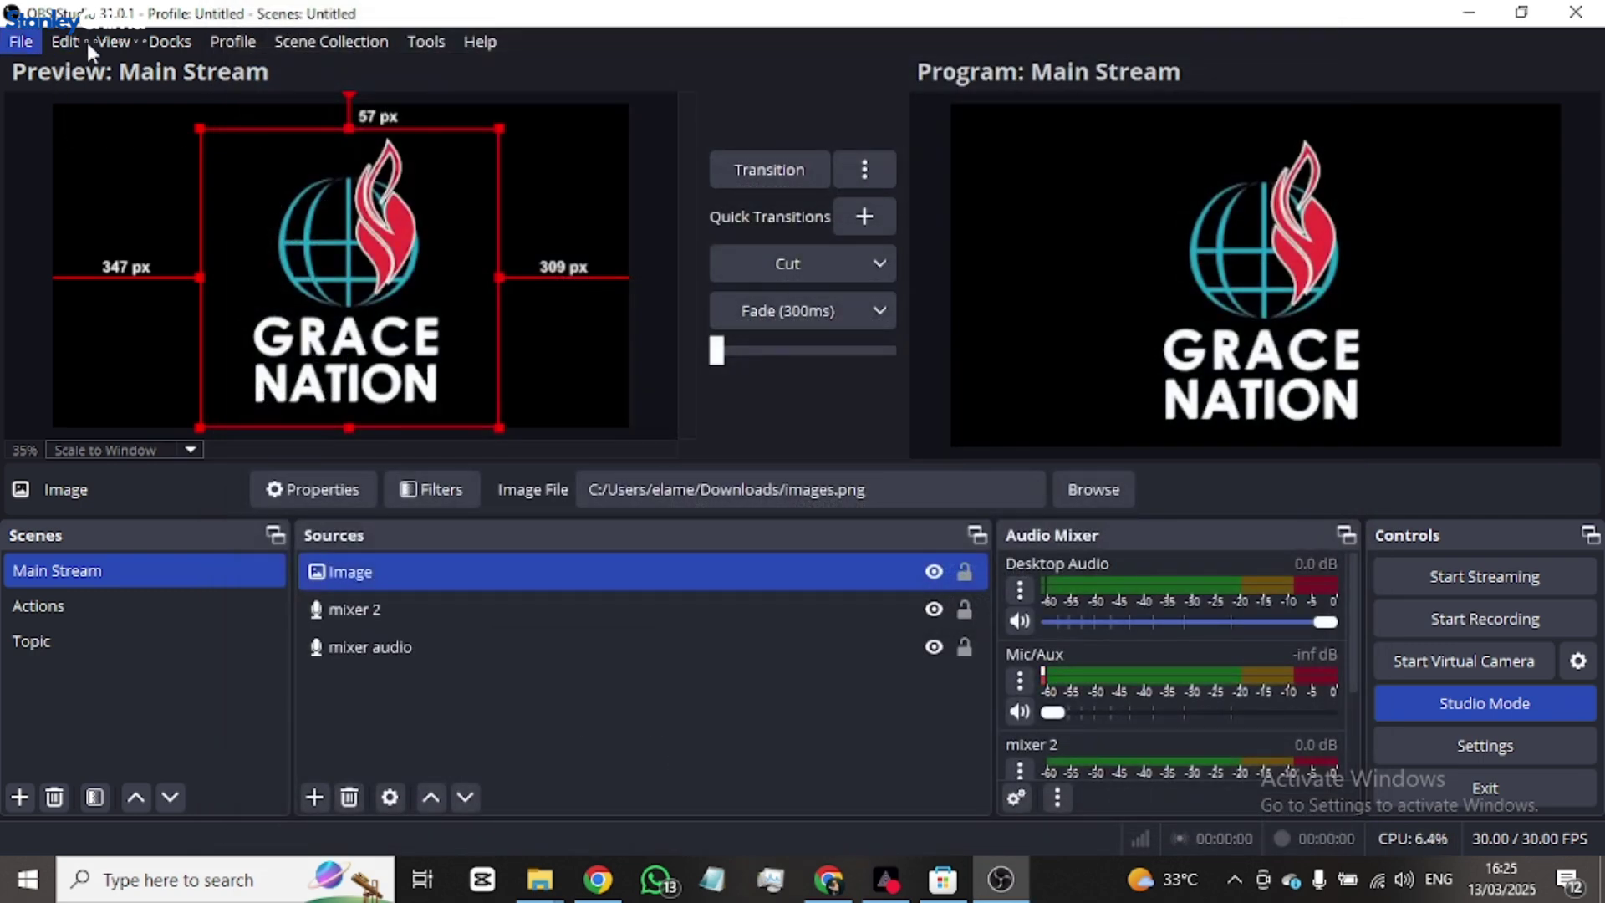
# - Browse the Edit menu and the context menus for the sources list, mixer audio and Image
pyautogui.click(65, 41)
pyautogui.moveTo(176, 334)
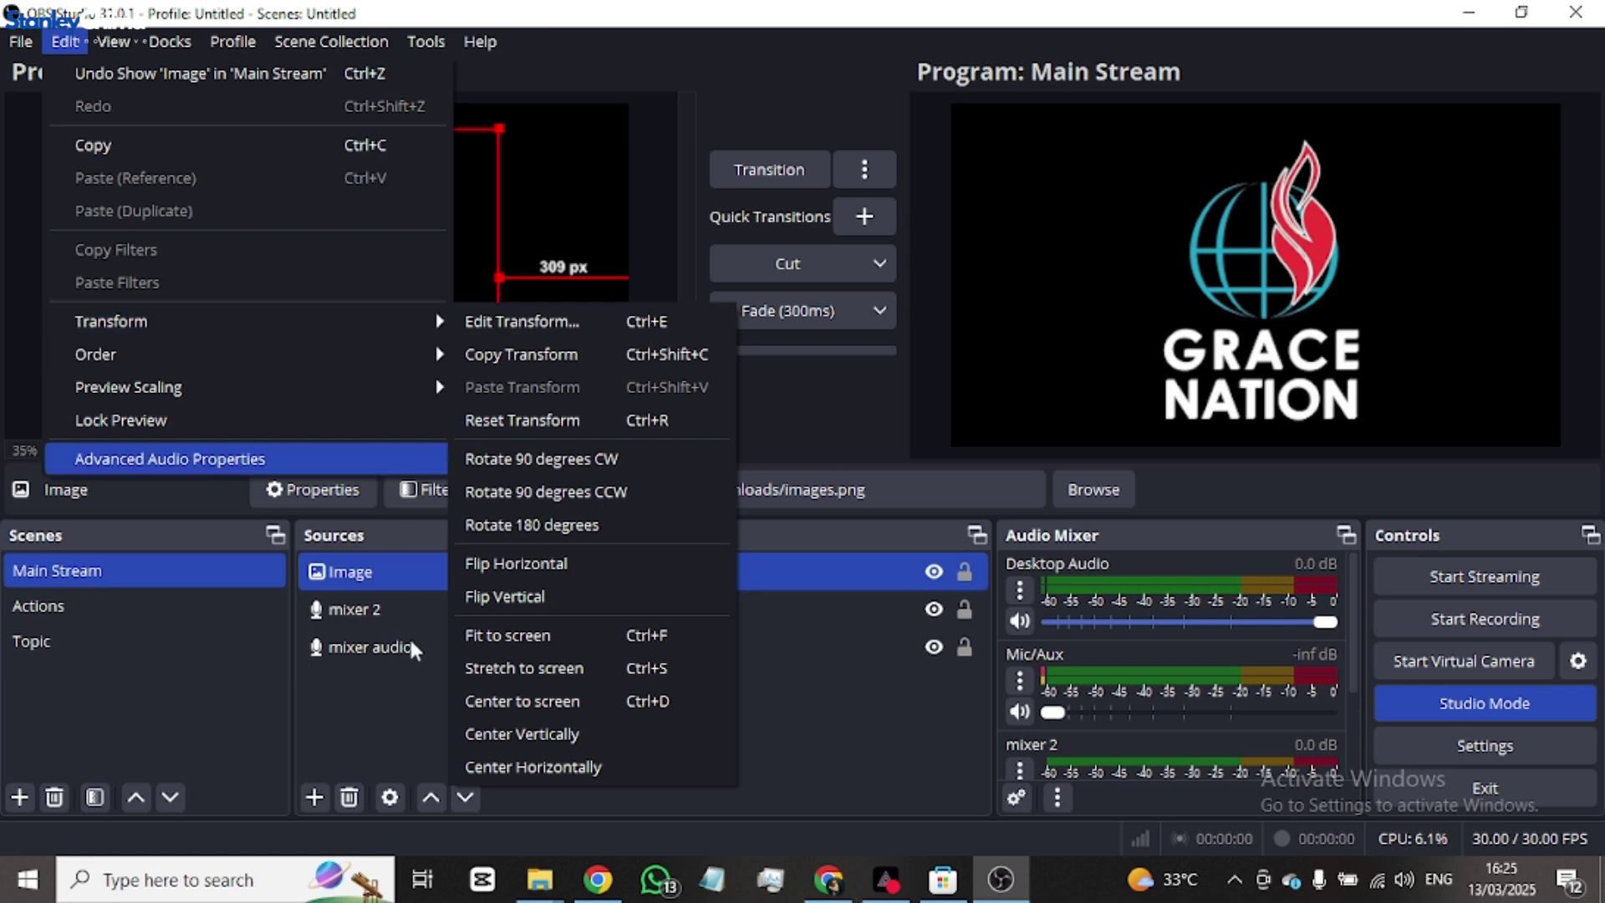
pyautogui.click(346, 710)
pyautogui.rightClick(346, 710)
pyautogui.click(335, 652)
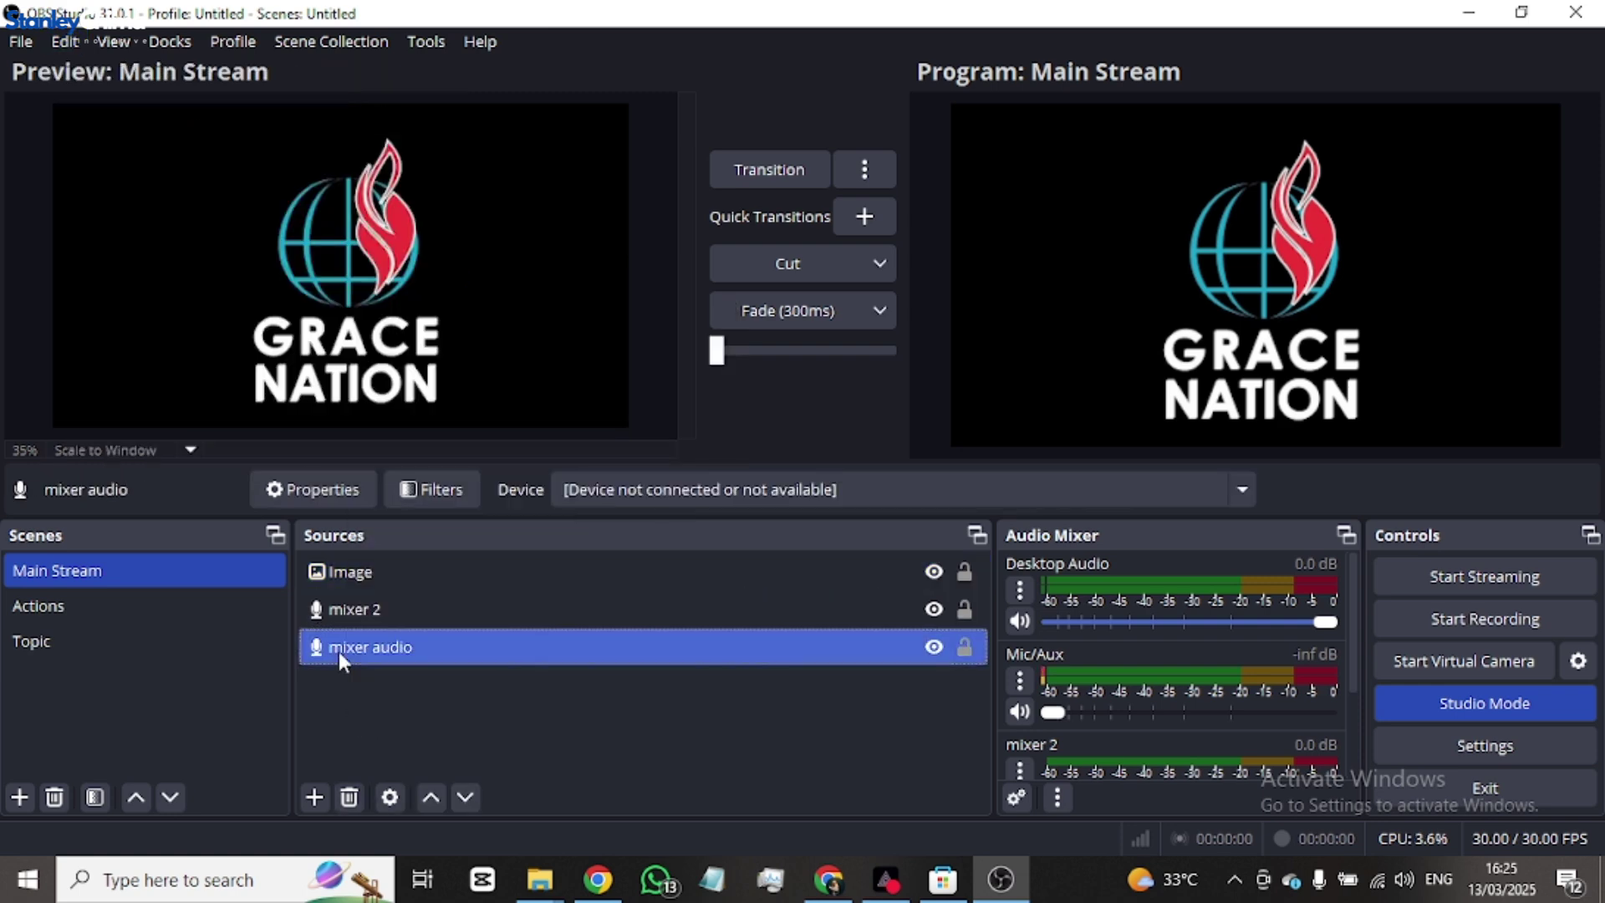
pyautogui.rightClick(338, 650)
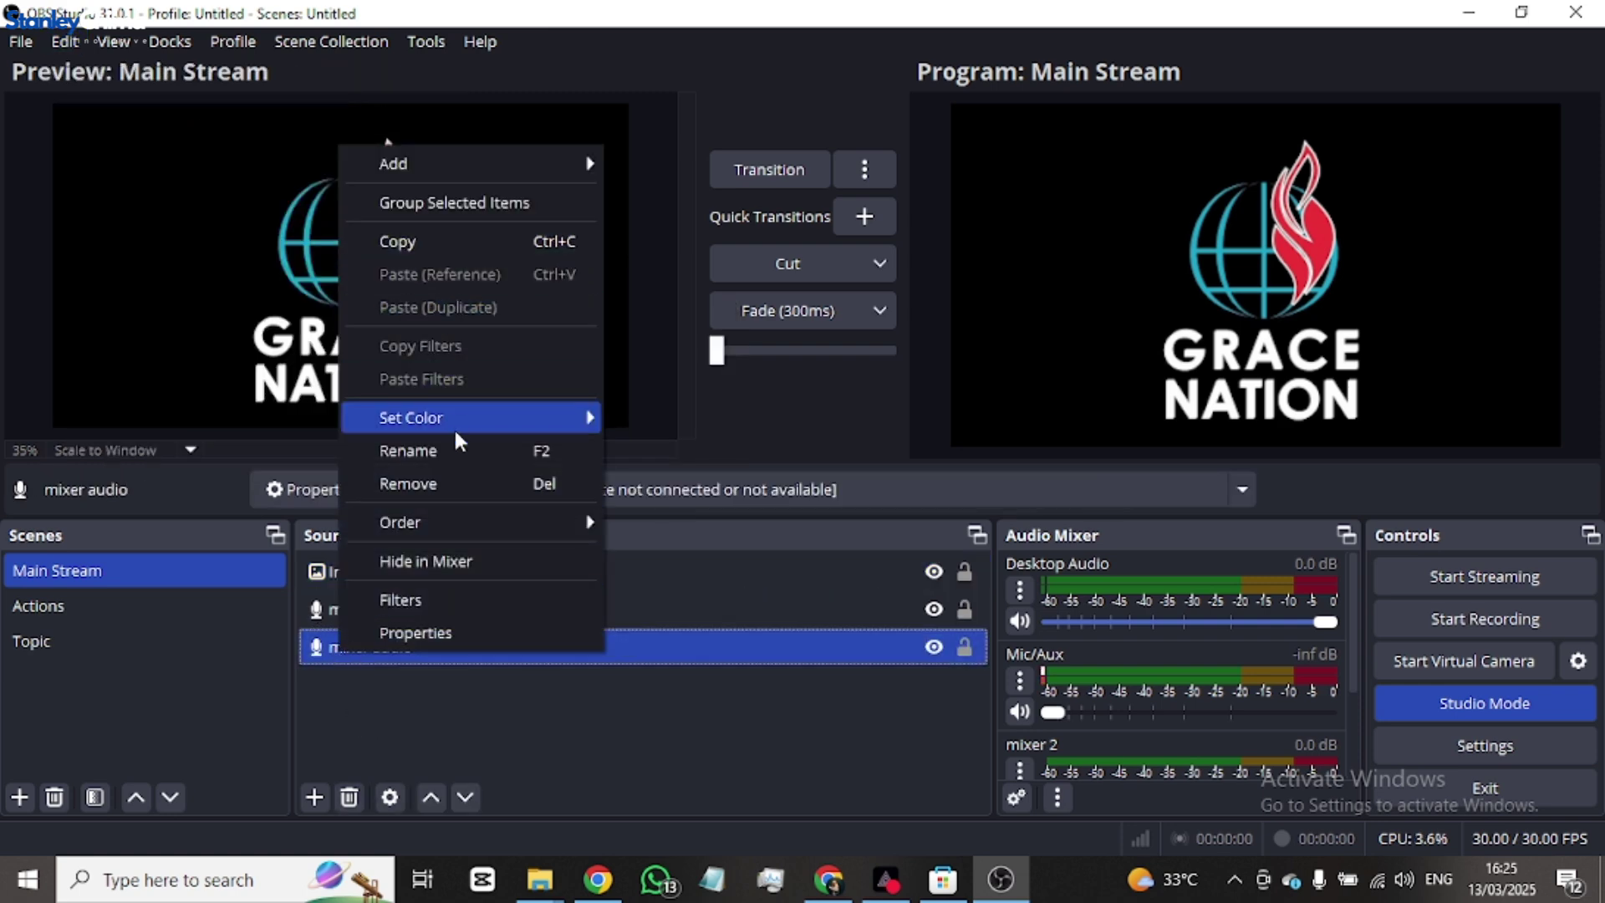
pyautogui.click(403, 669)
pyautogui.click(371, 571)
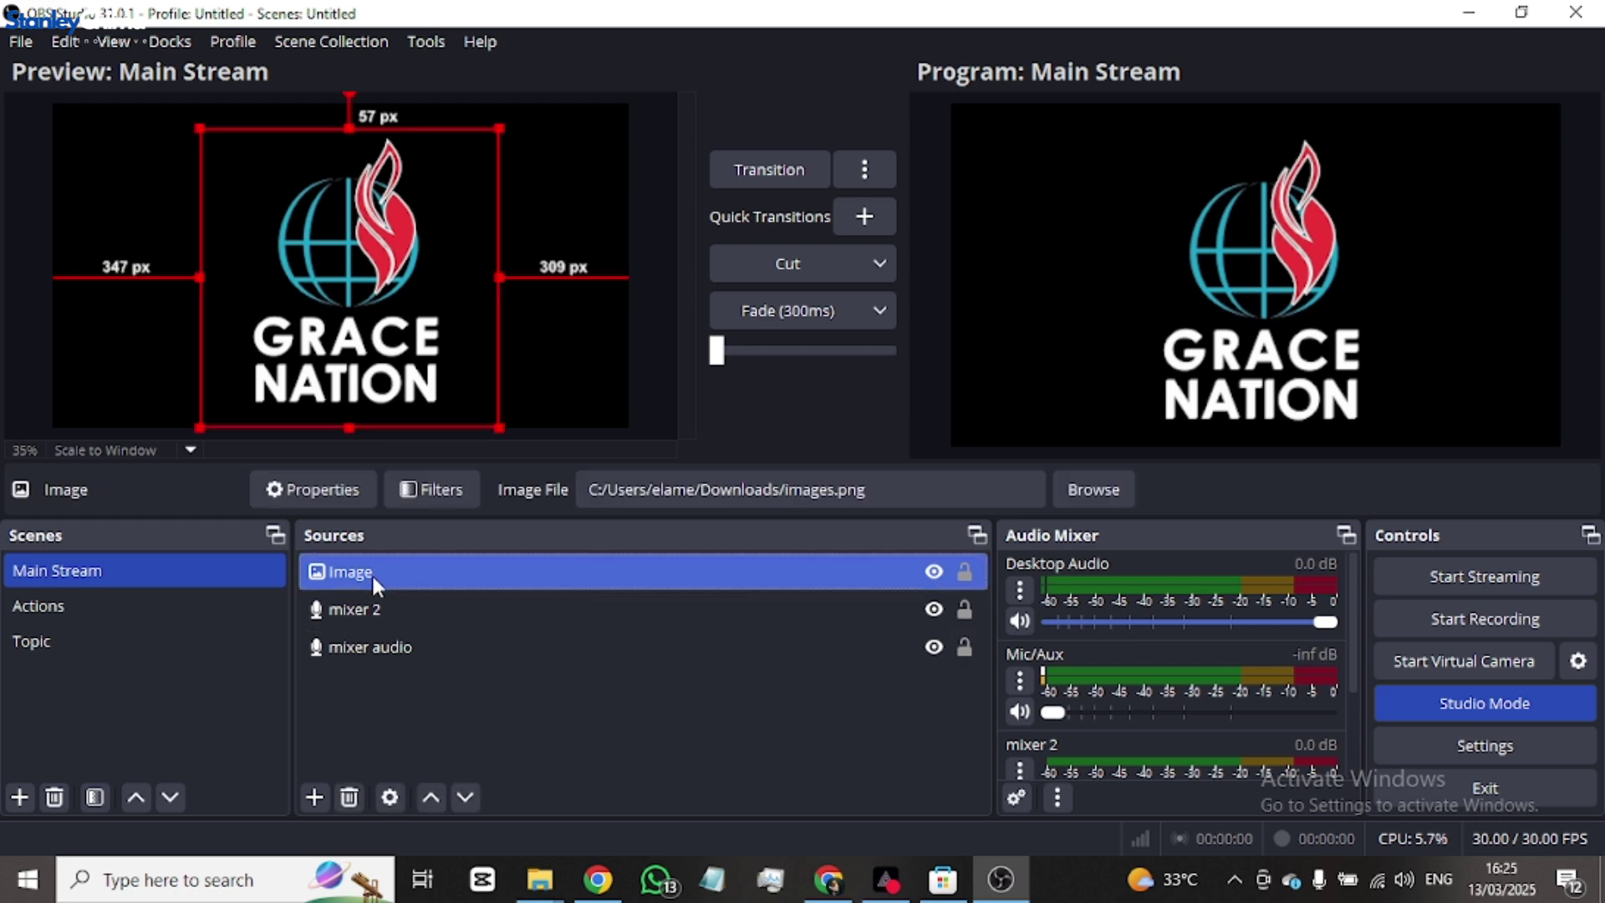
pyautogui.rightClick(371, 574)
pyautogui.moveTo(505, 411)
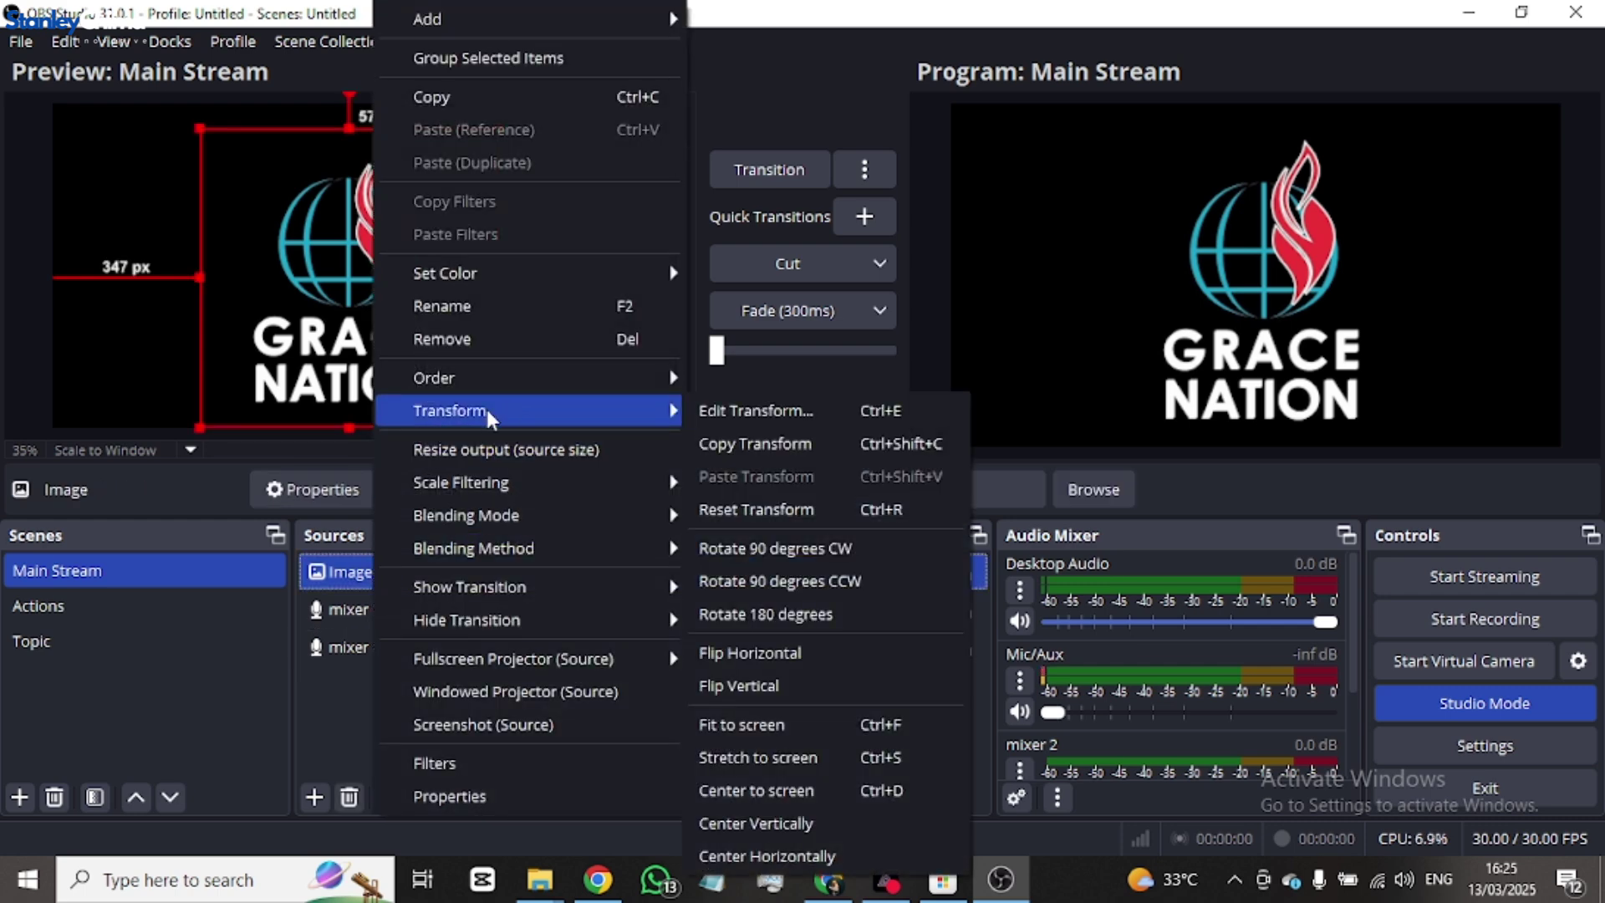
pyautogui.click(164, 685)
# - Look at Edit > Transform, dismiss it, and bring up the View menu
pyautogui.click(67, 42)
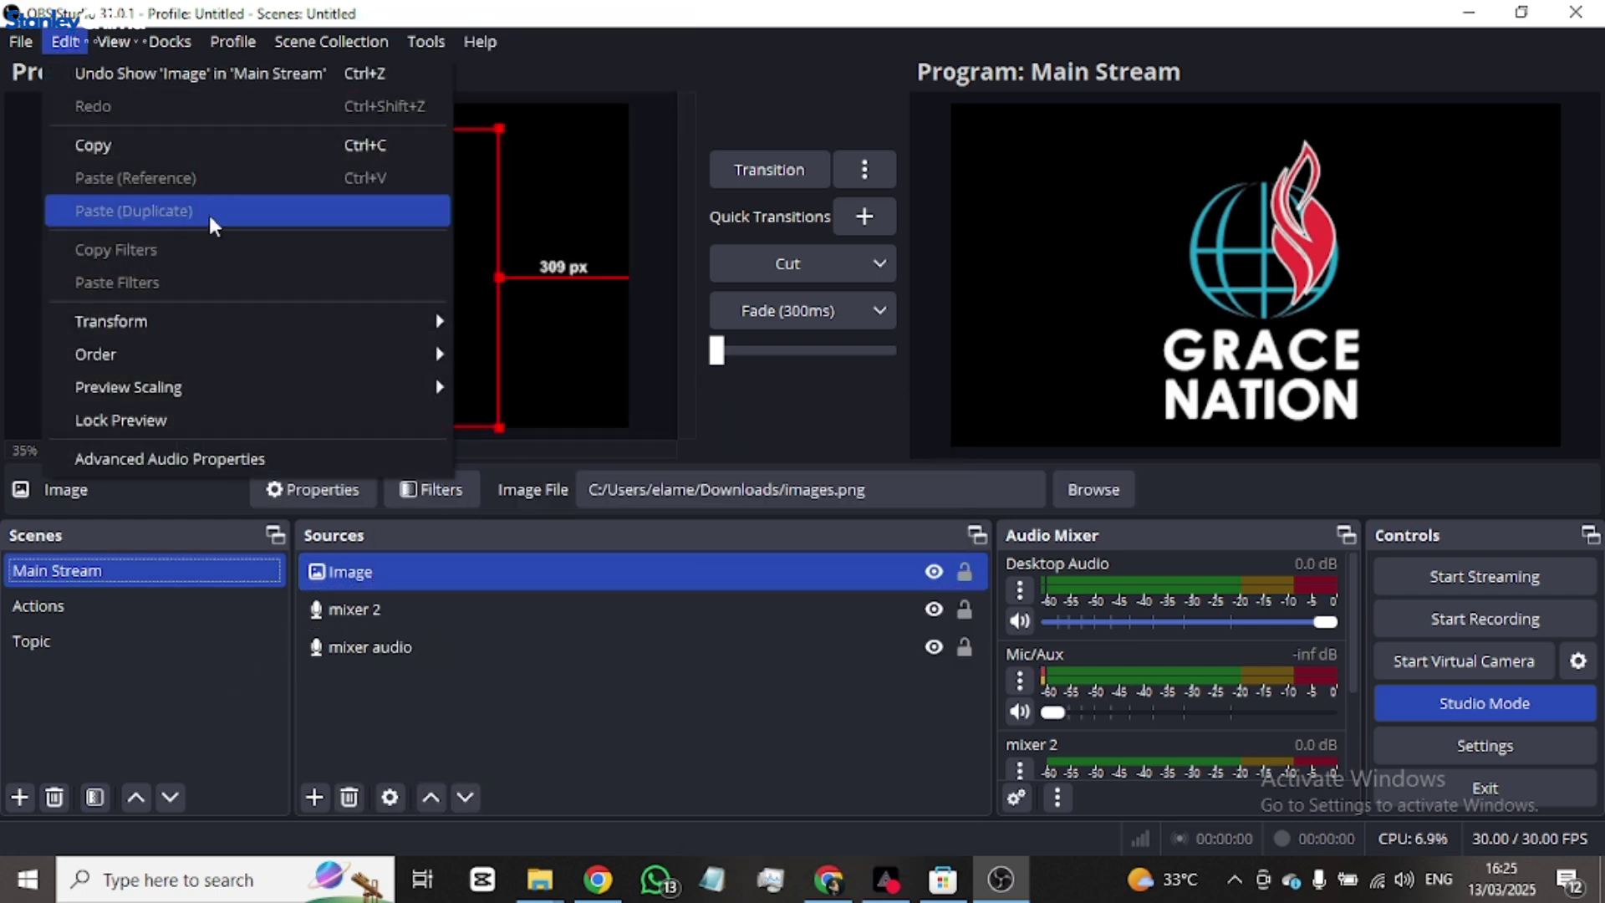
pyautogui.moveTo(185, 333)
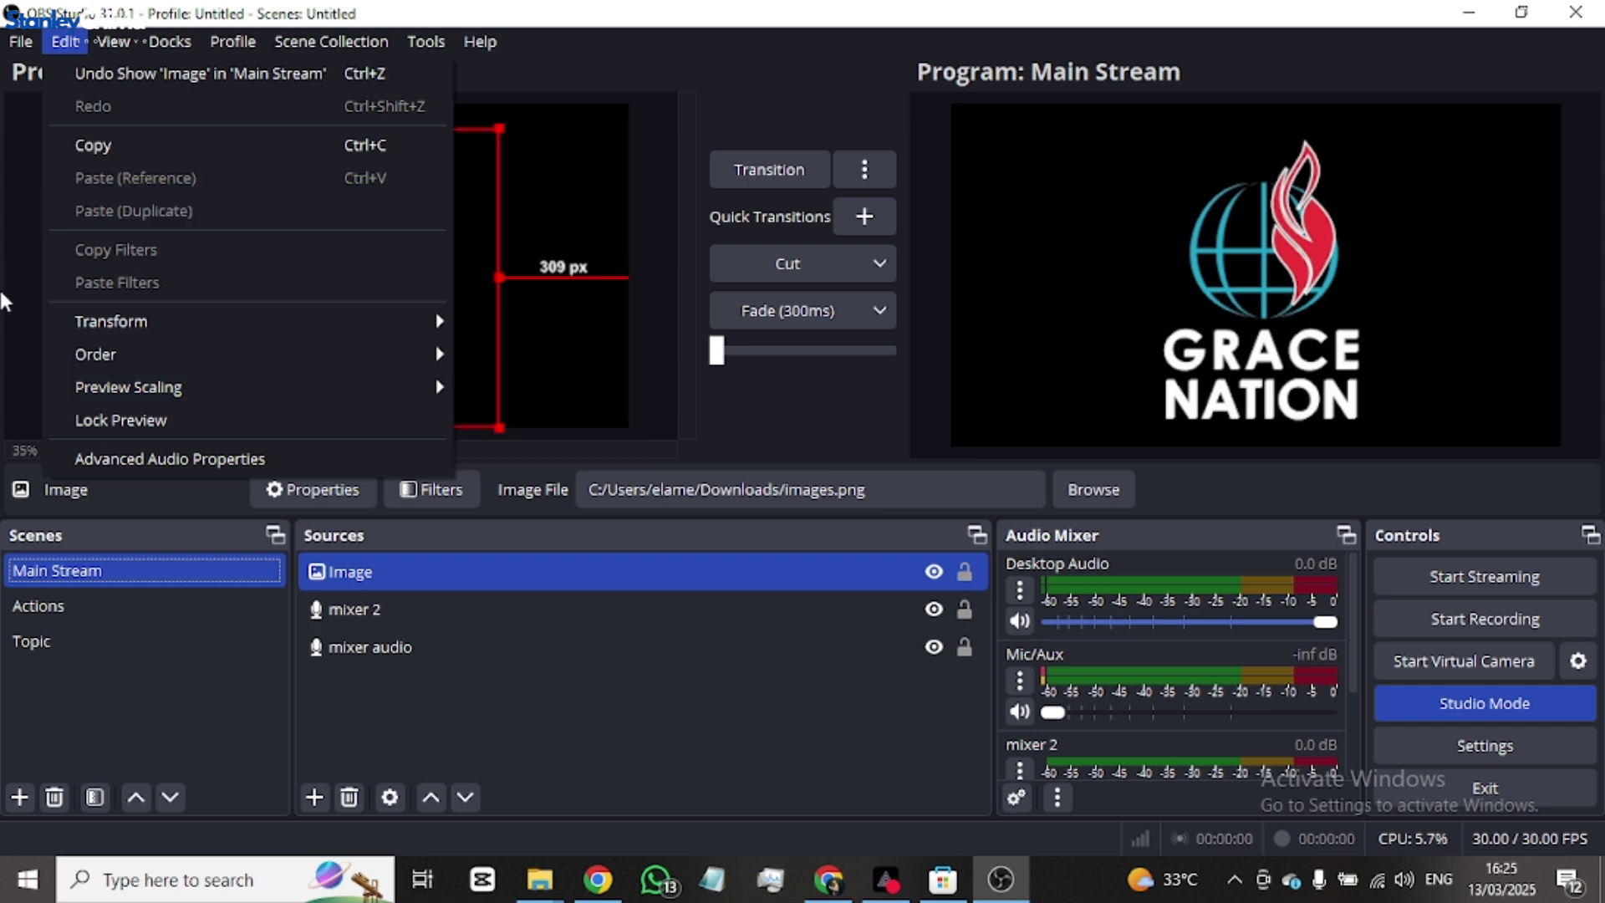
pyautogui.press('Escape')
pyautogui.click(116, 42)
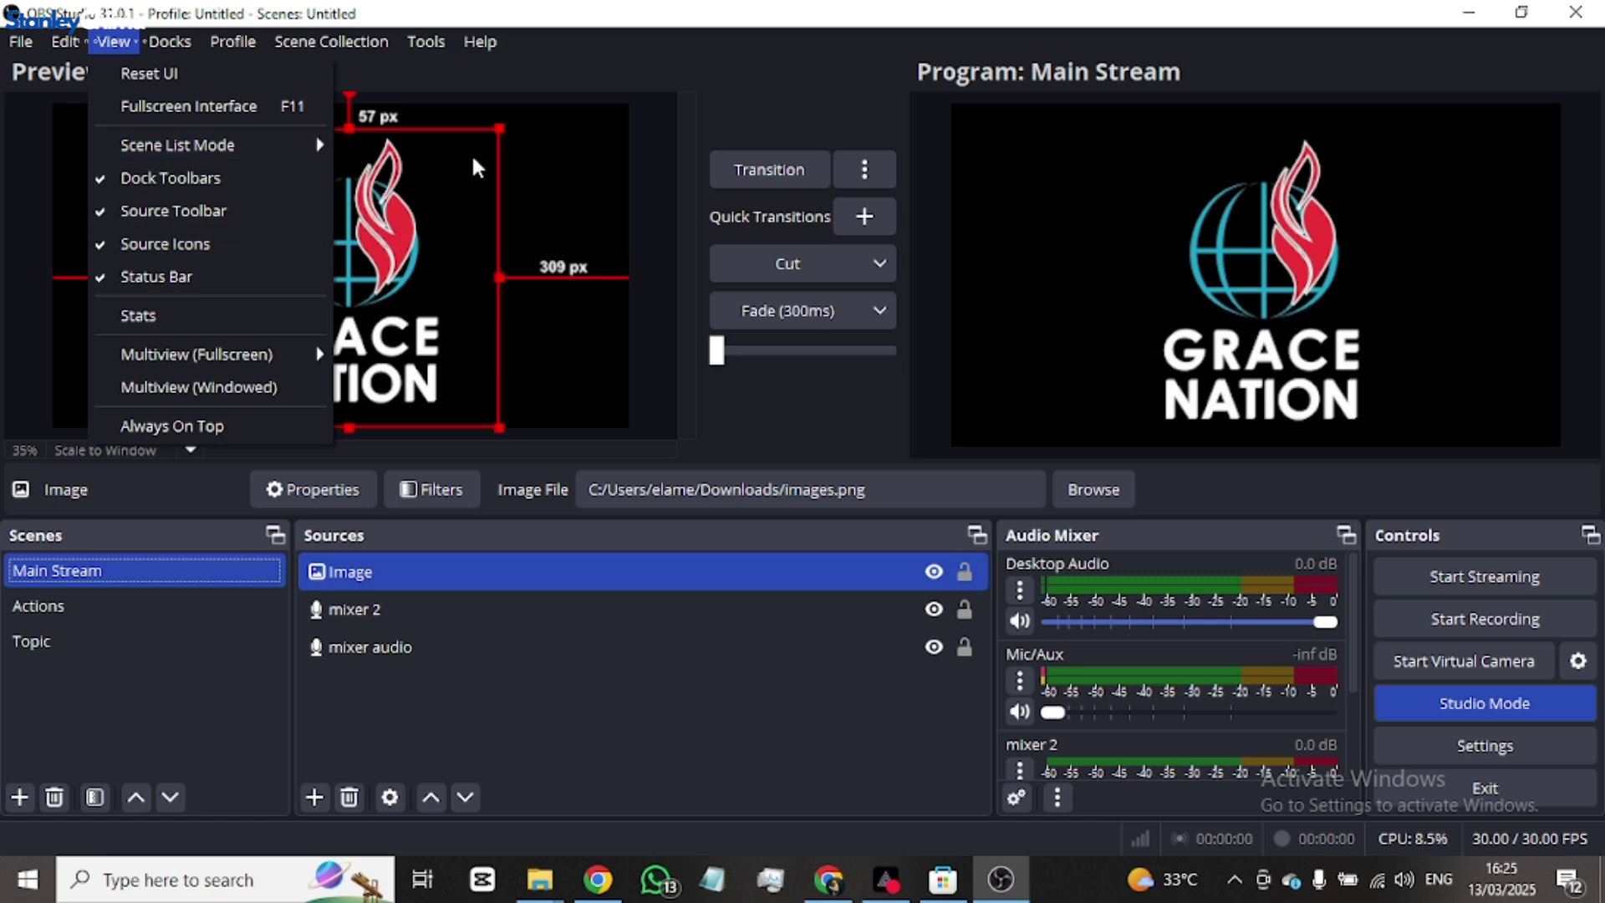
# - Glance at the Tools menu and toggle the Audio Mixer dock off and back on
pyautogui.click(425, 42)
pyautogui.click(684, 115)
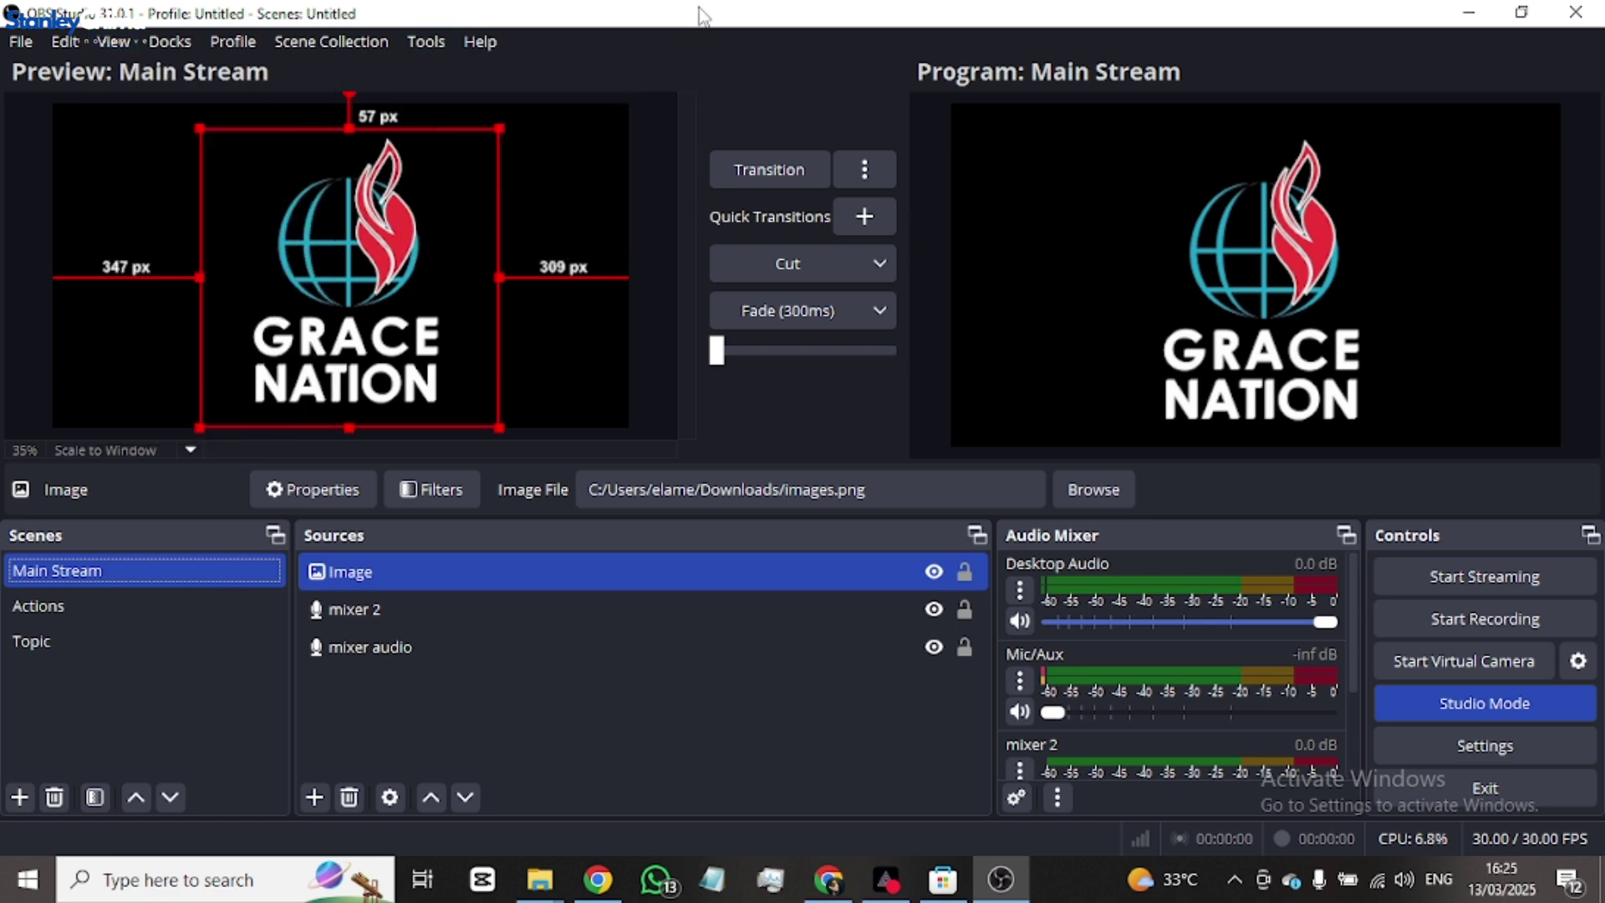
pyautogui.click(171, 41)
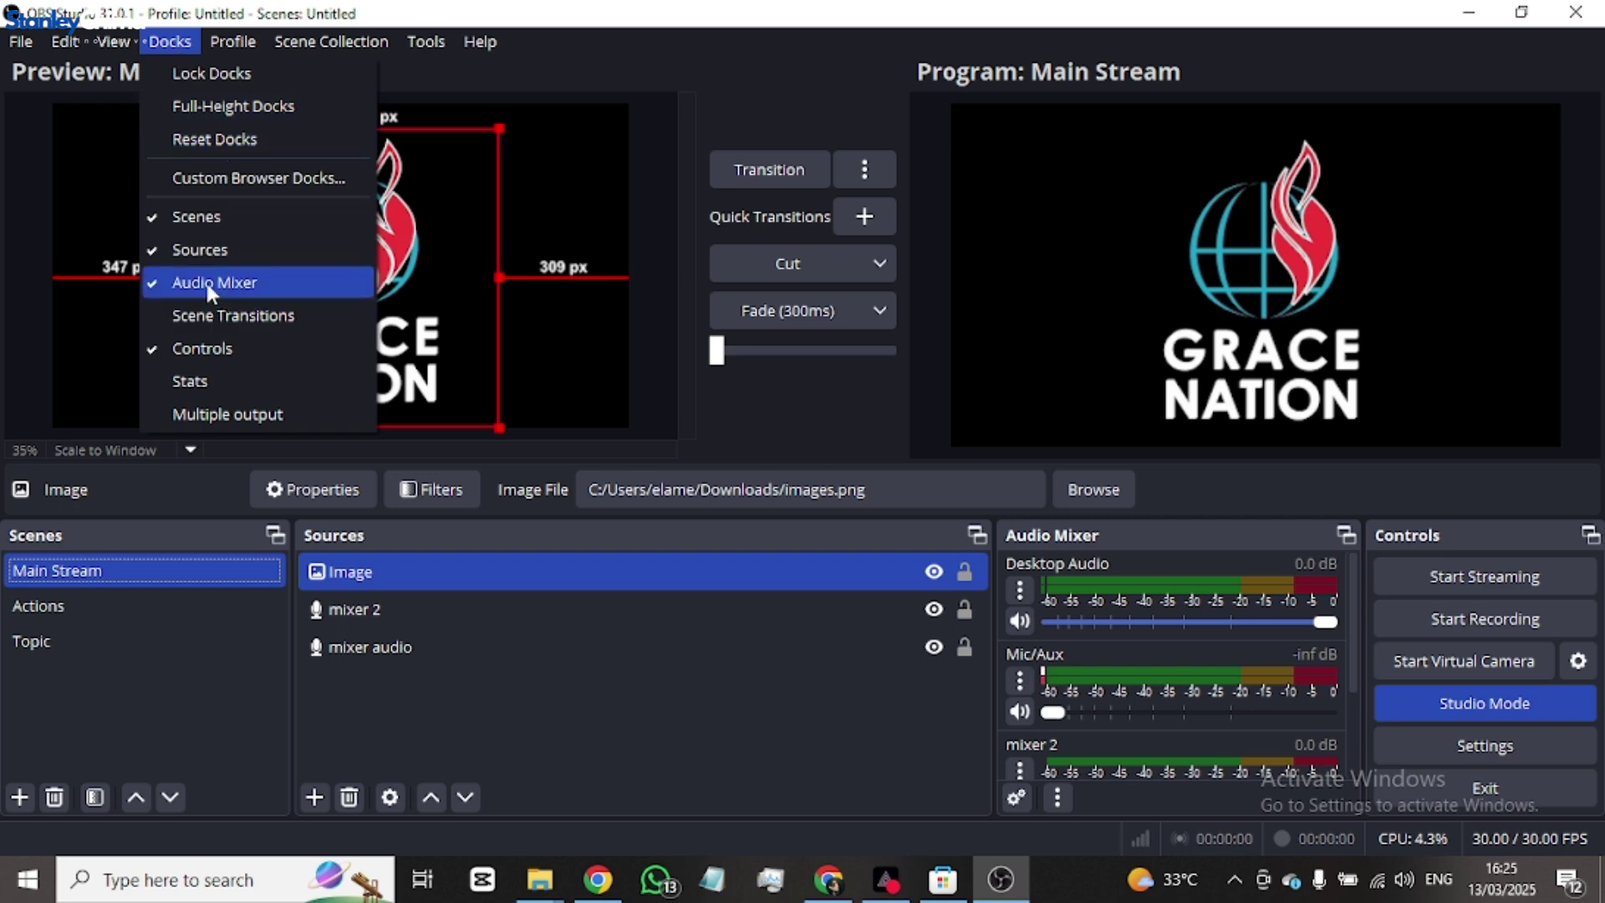
pyautogui.click(172, 288)
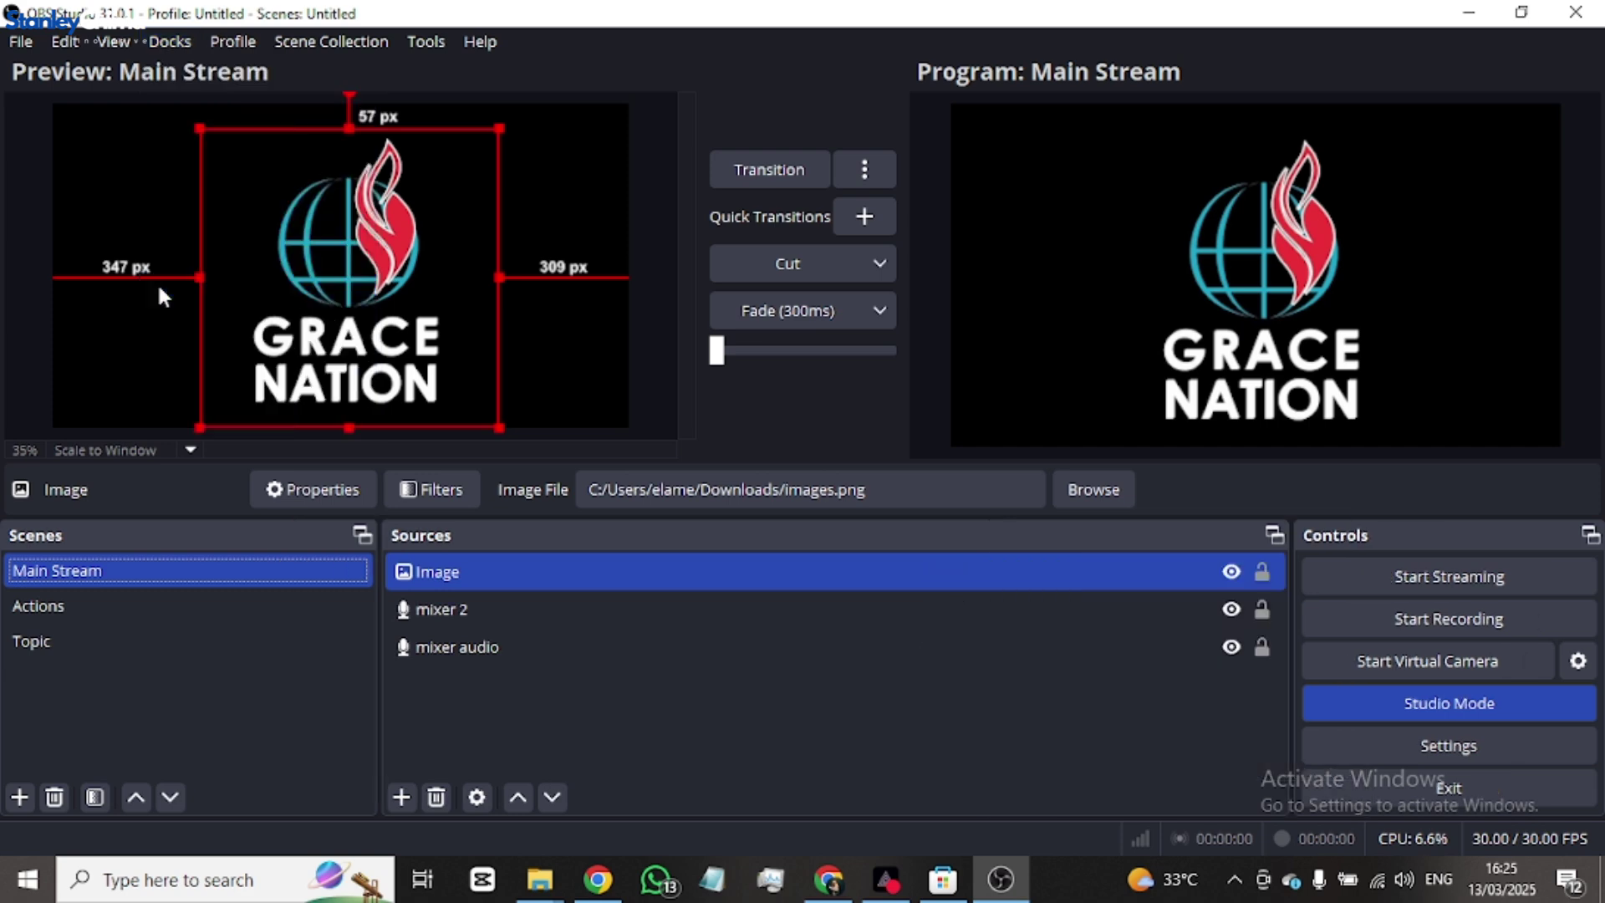
pyautogui.click(183, 44)
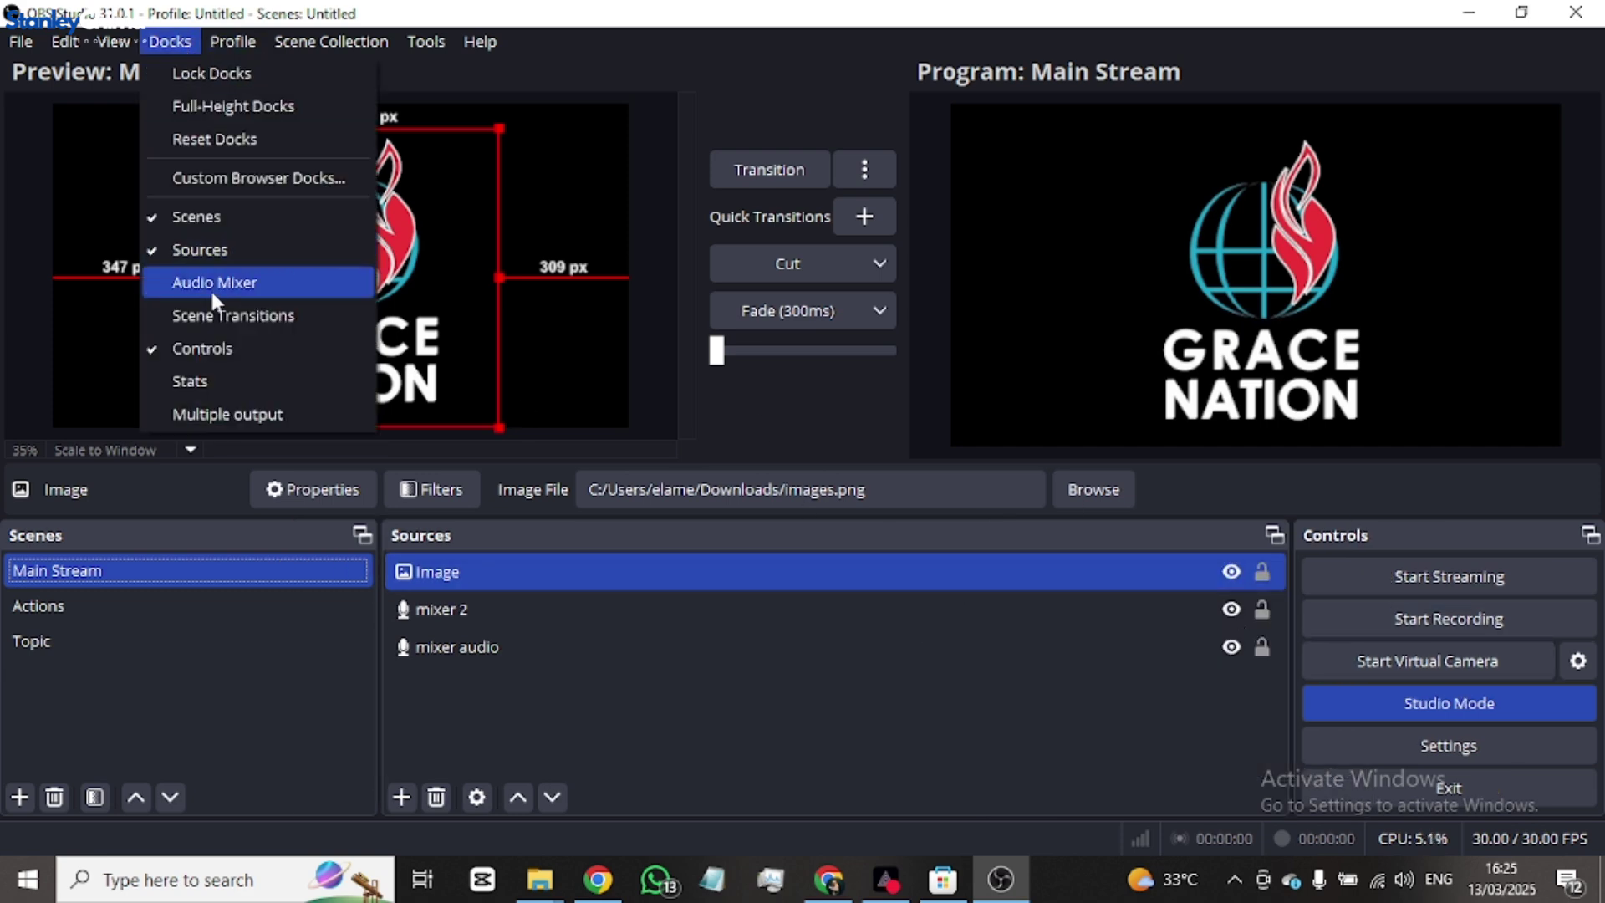
pyautogui.click(209, 287)
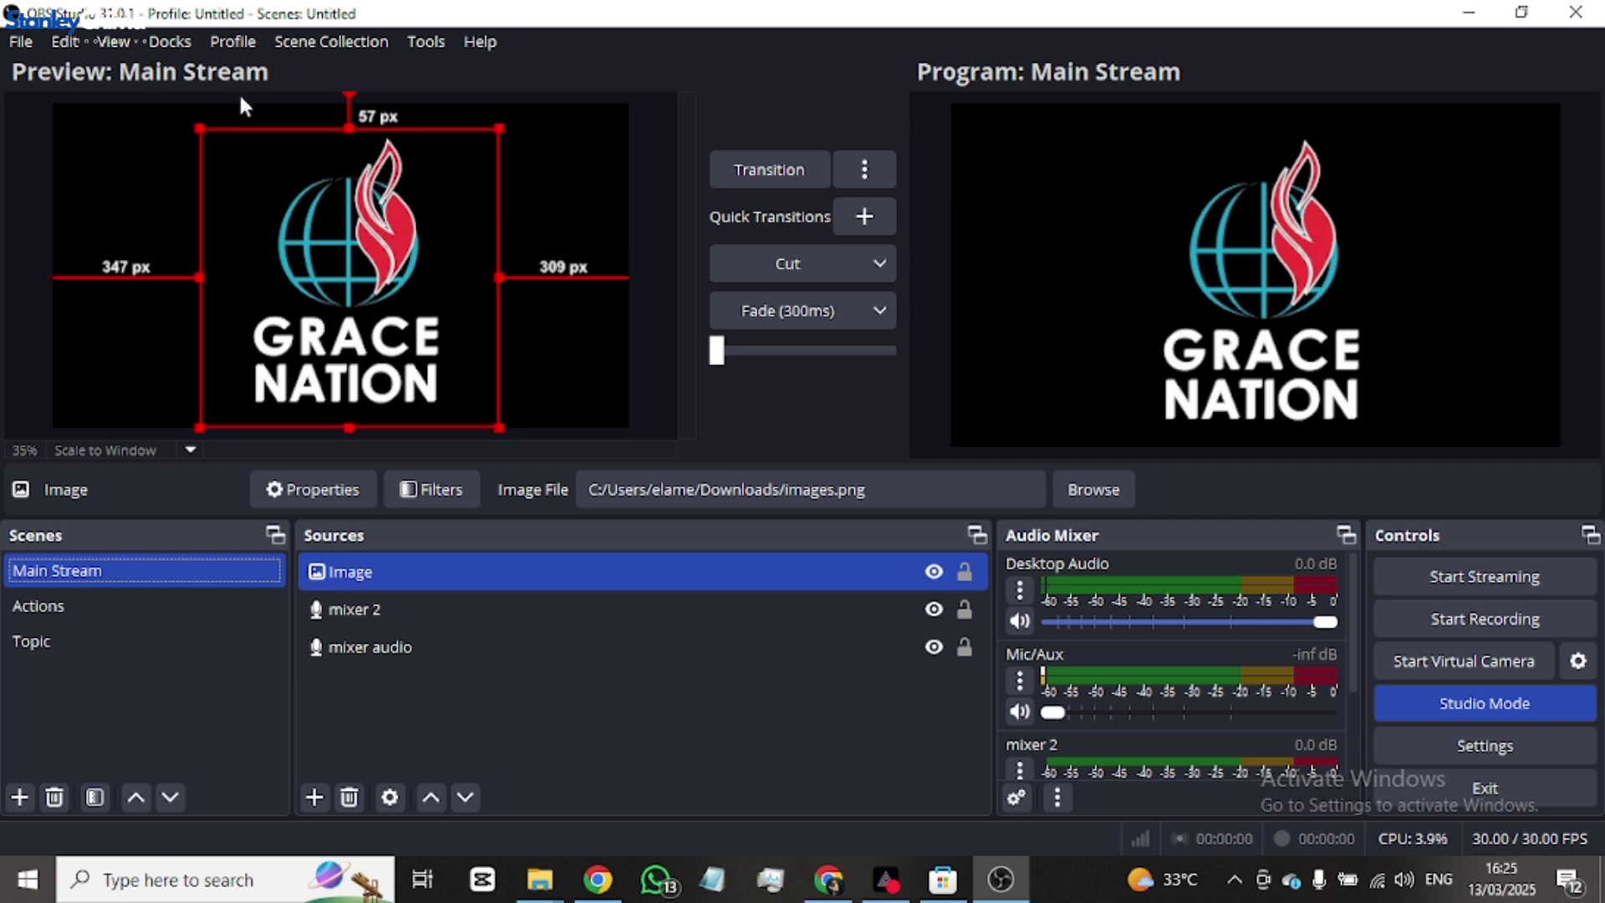
# - Browse Profile, Scene Collection and Help, check Virtual Camera settings, then open Settings
pyautogui.click(234, 44)
pyautogui.moveTo(307, 48)
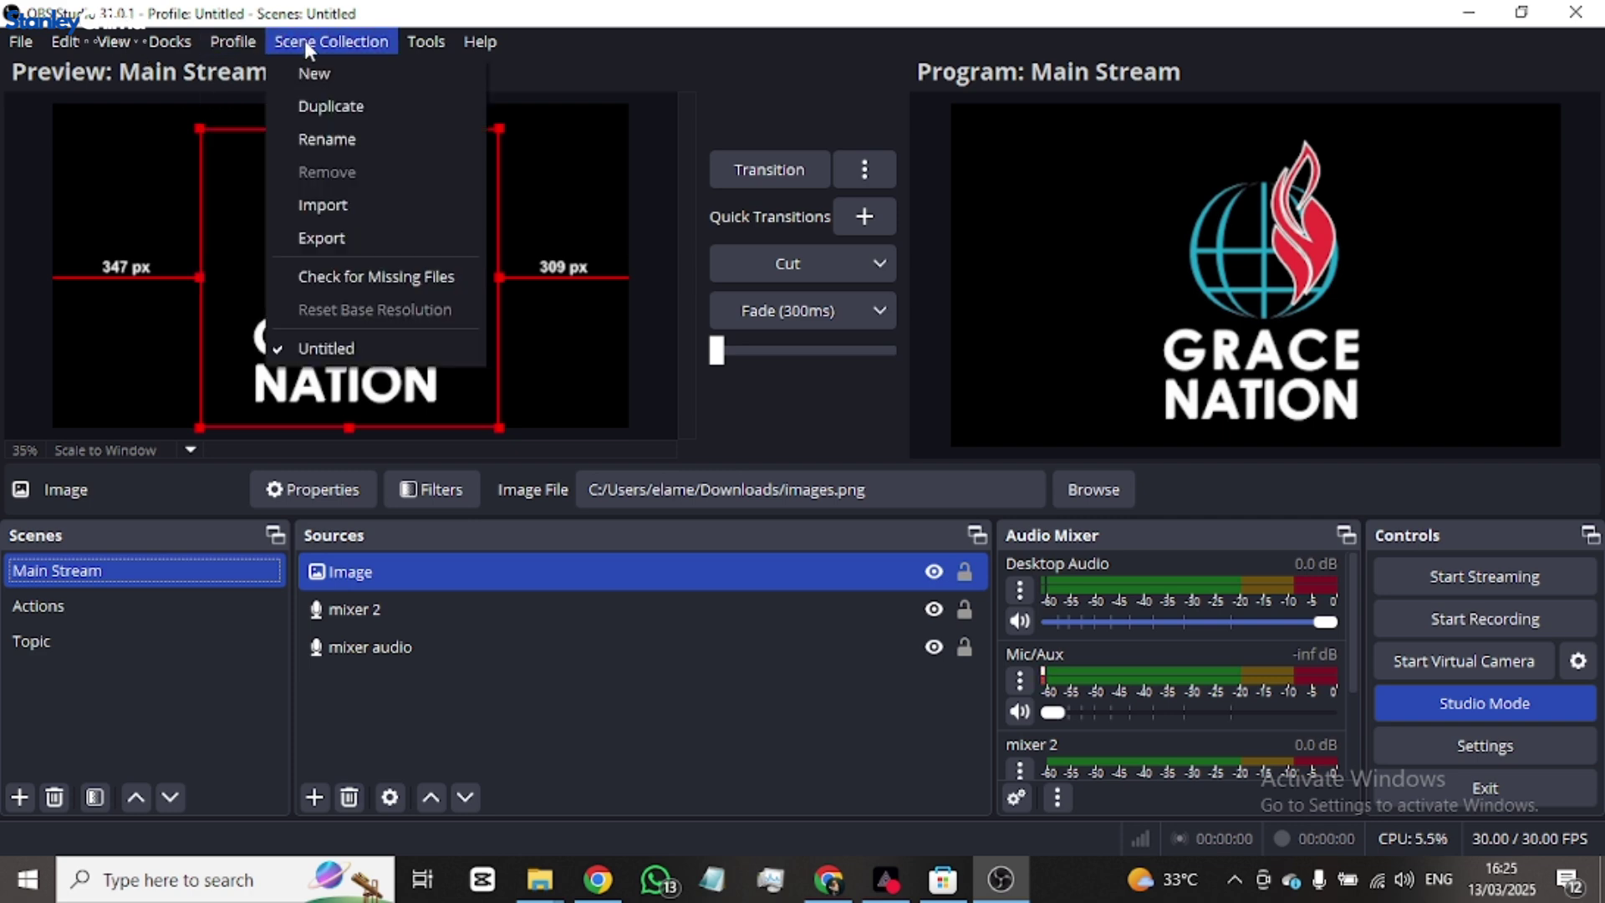
pyautogui.moveTo(411, 48)
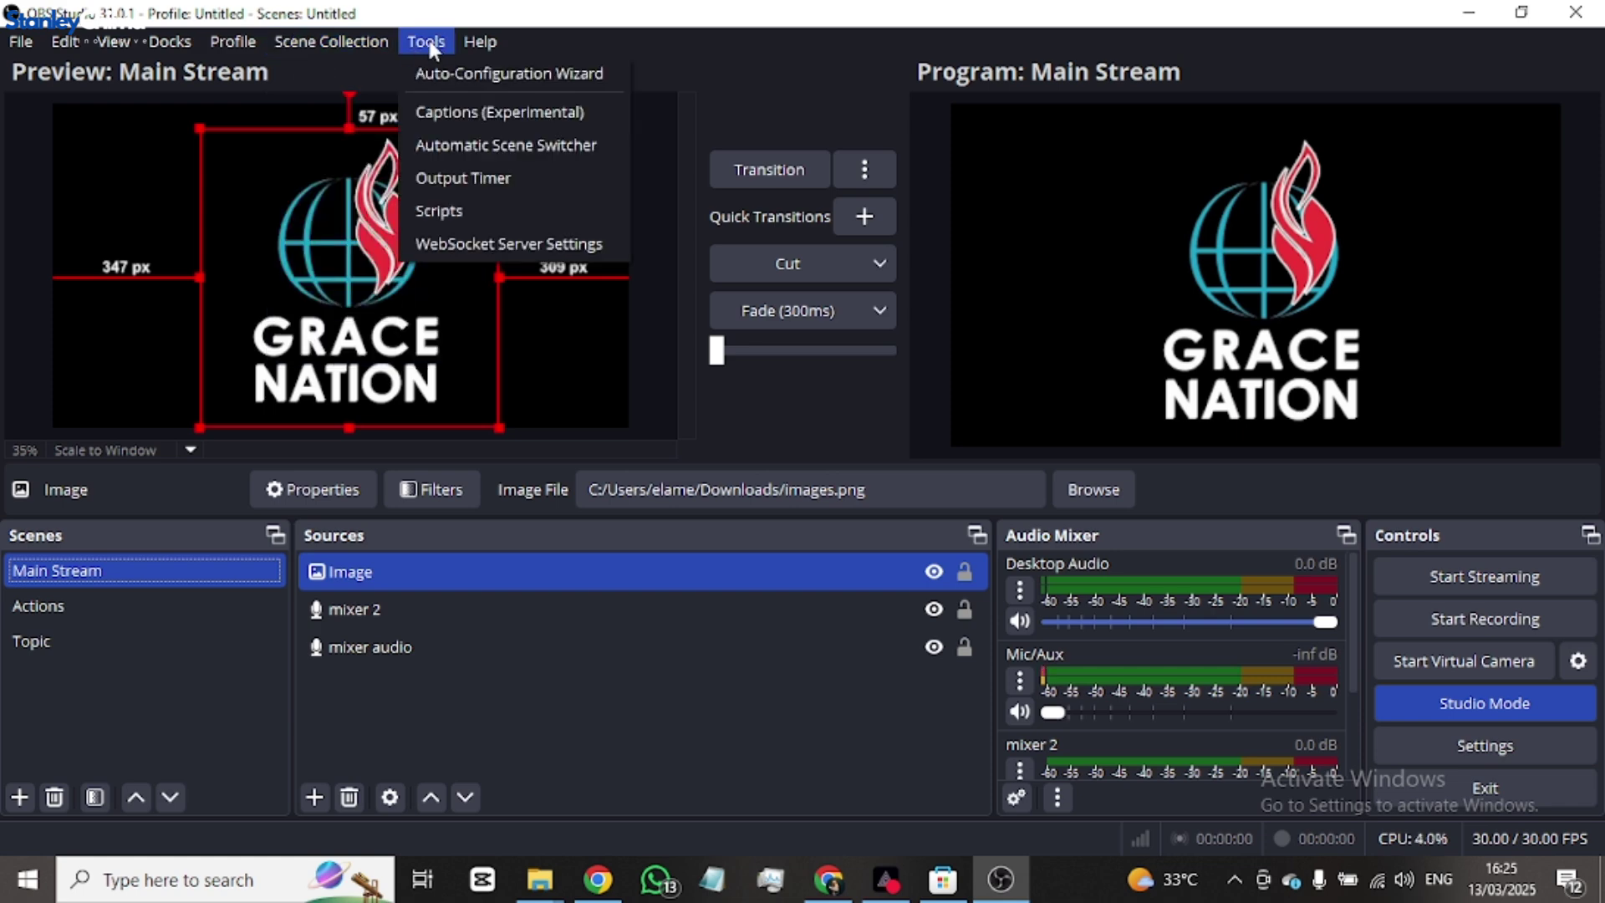
pyautogui.moveTo(504, 37)
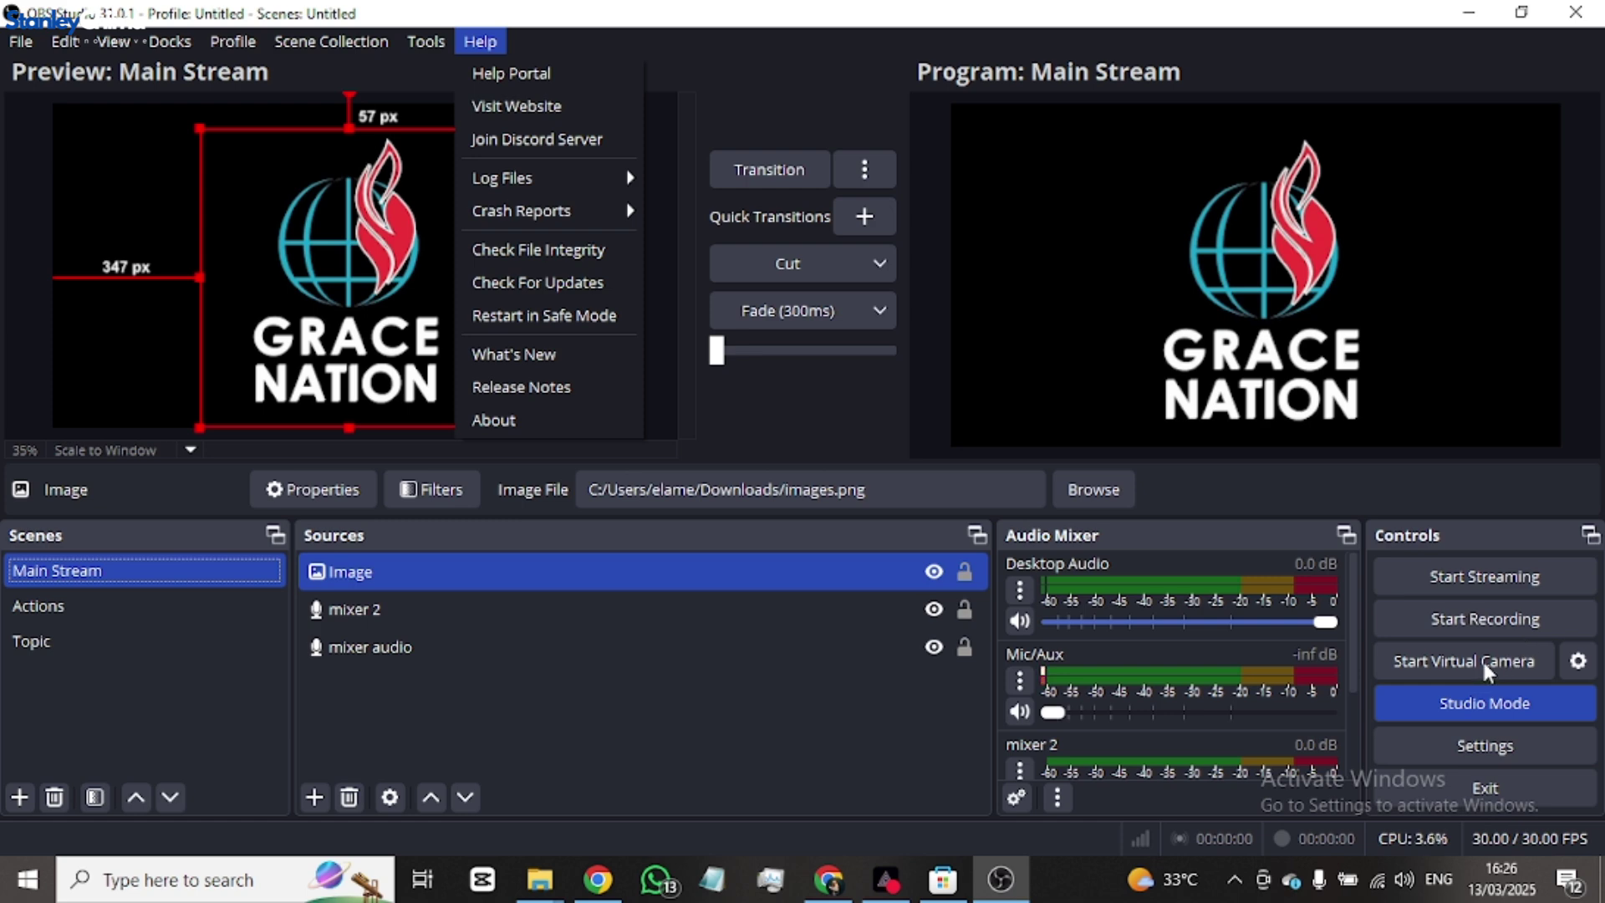
pyautogui.click(1579, 663)
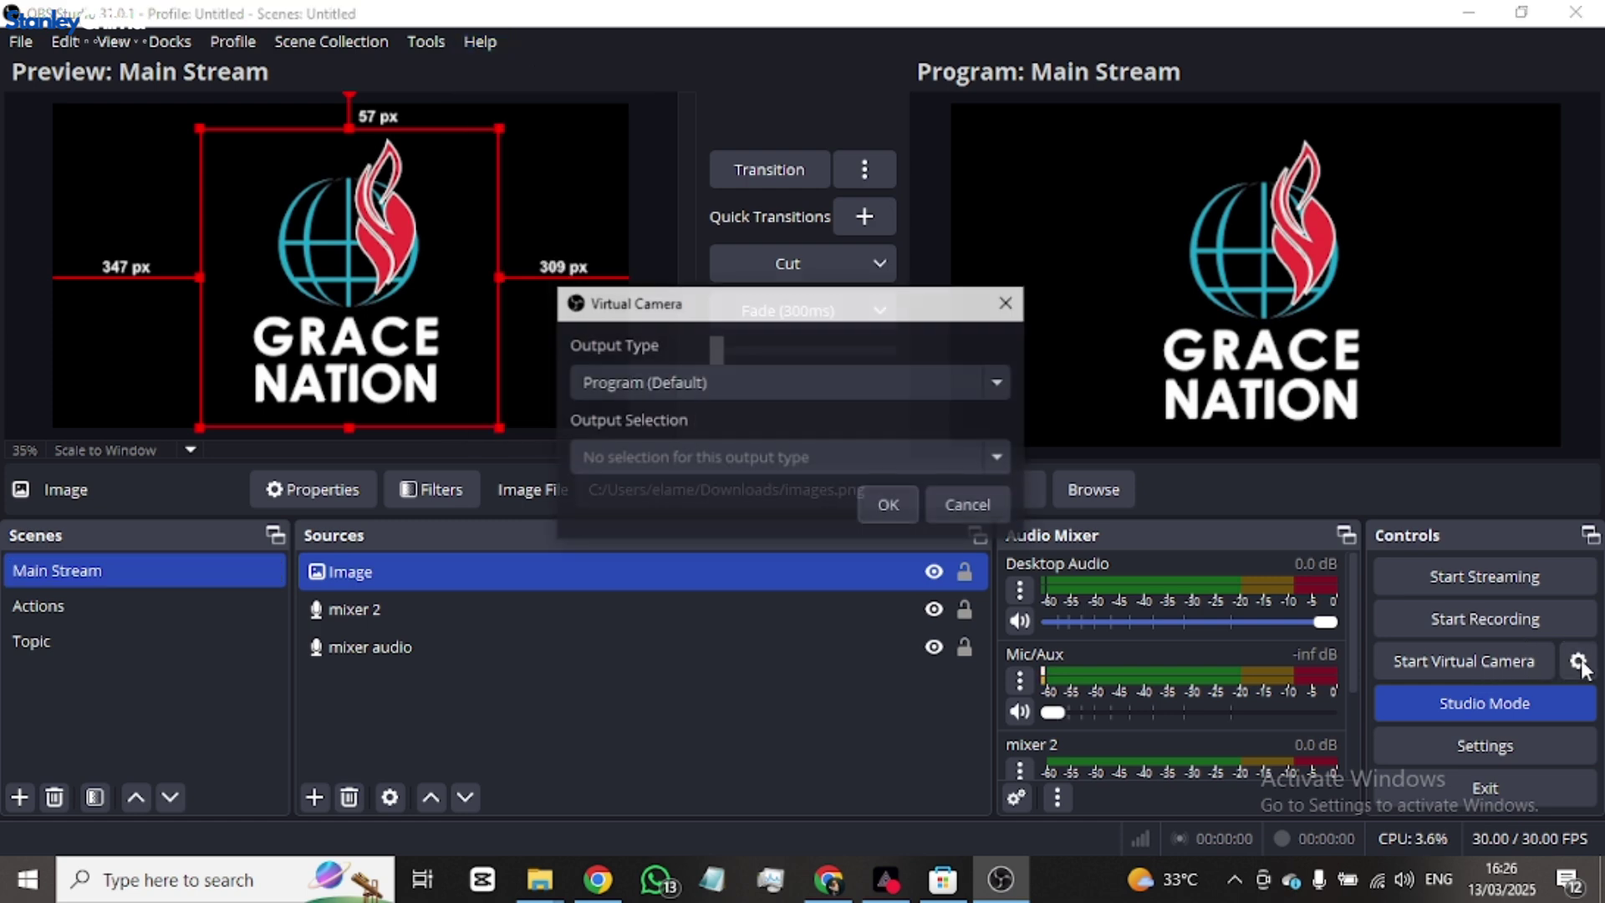
pyautogui.click(1006, 302)
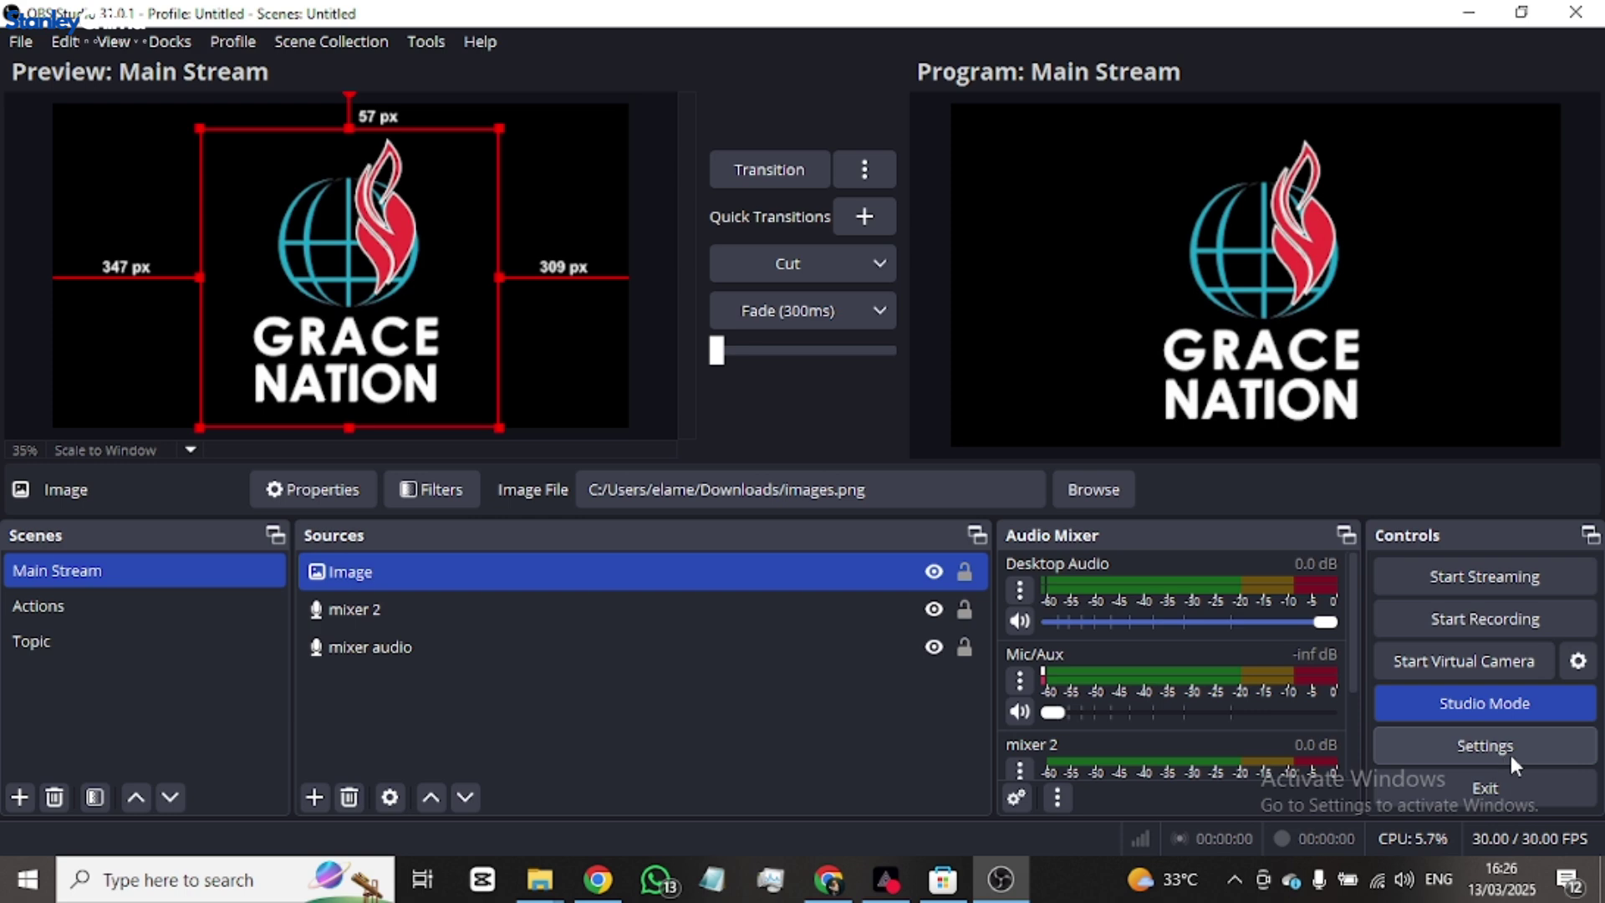
pyautogui.click(1502, 757)
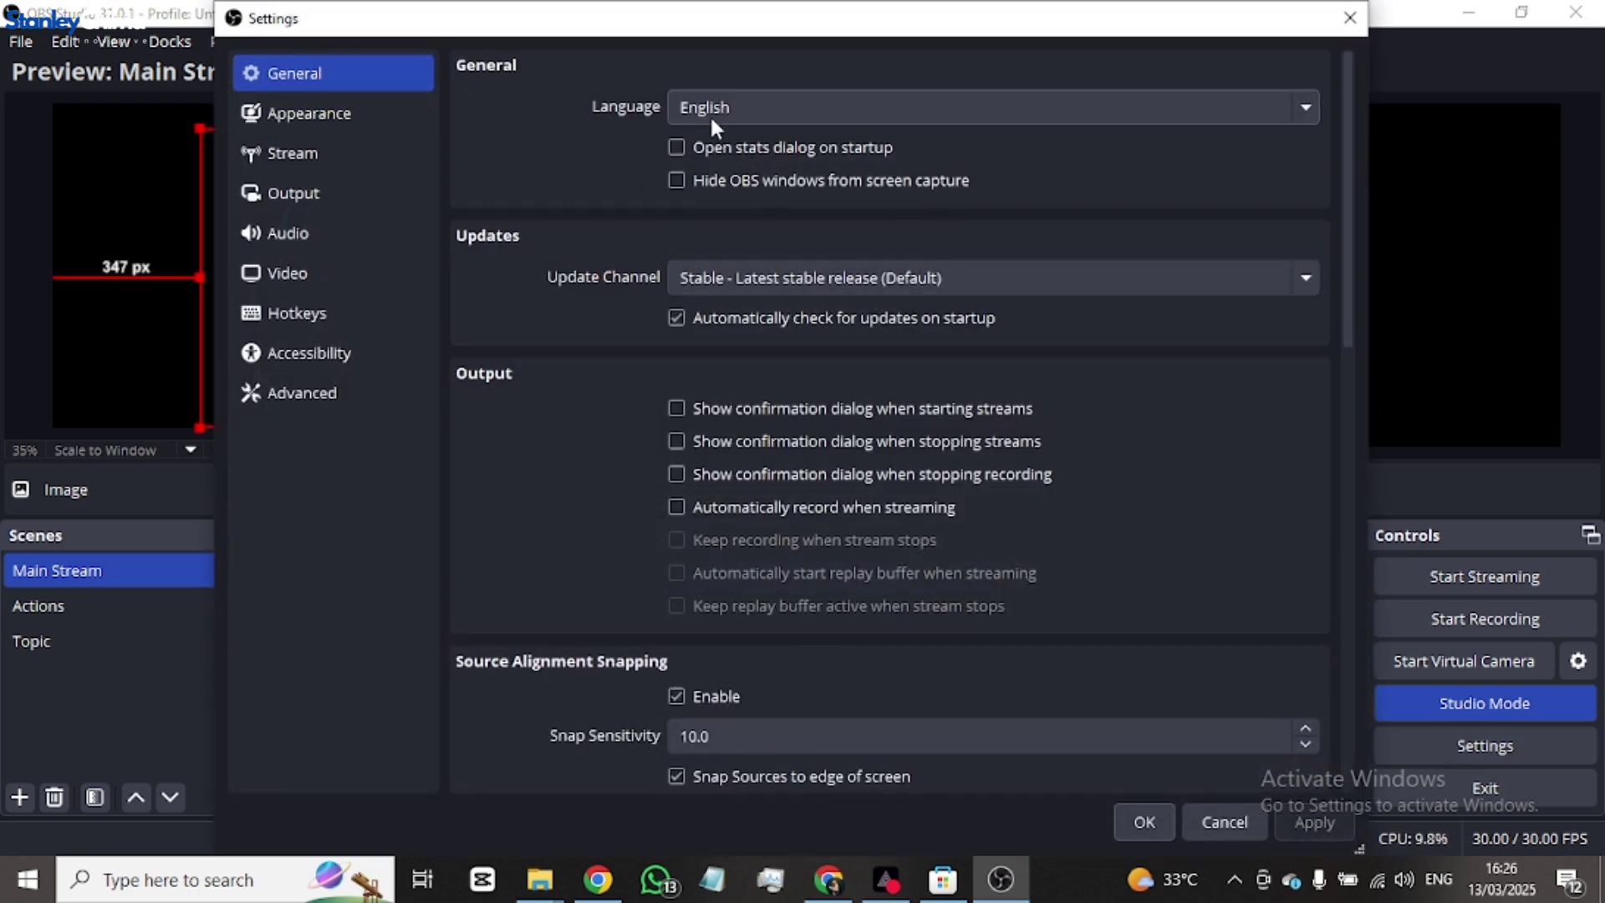
# - Keep English as the interface language and Stable as the update channel
pyautogui.click(794, 107)
pyautogui.click(794, 107)
pyautogui.click(771, 277)
pyautogui.click(774, 284)
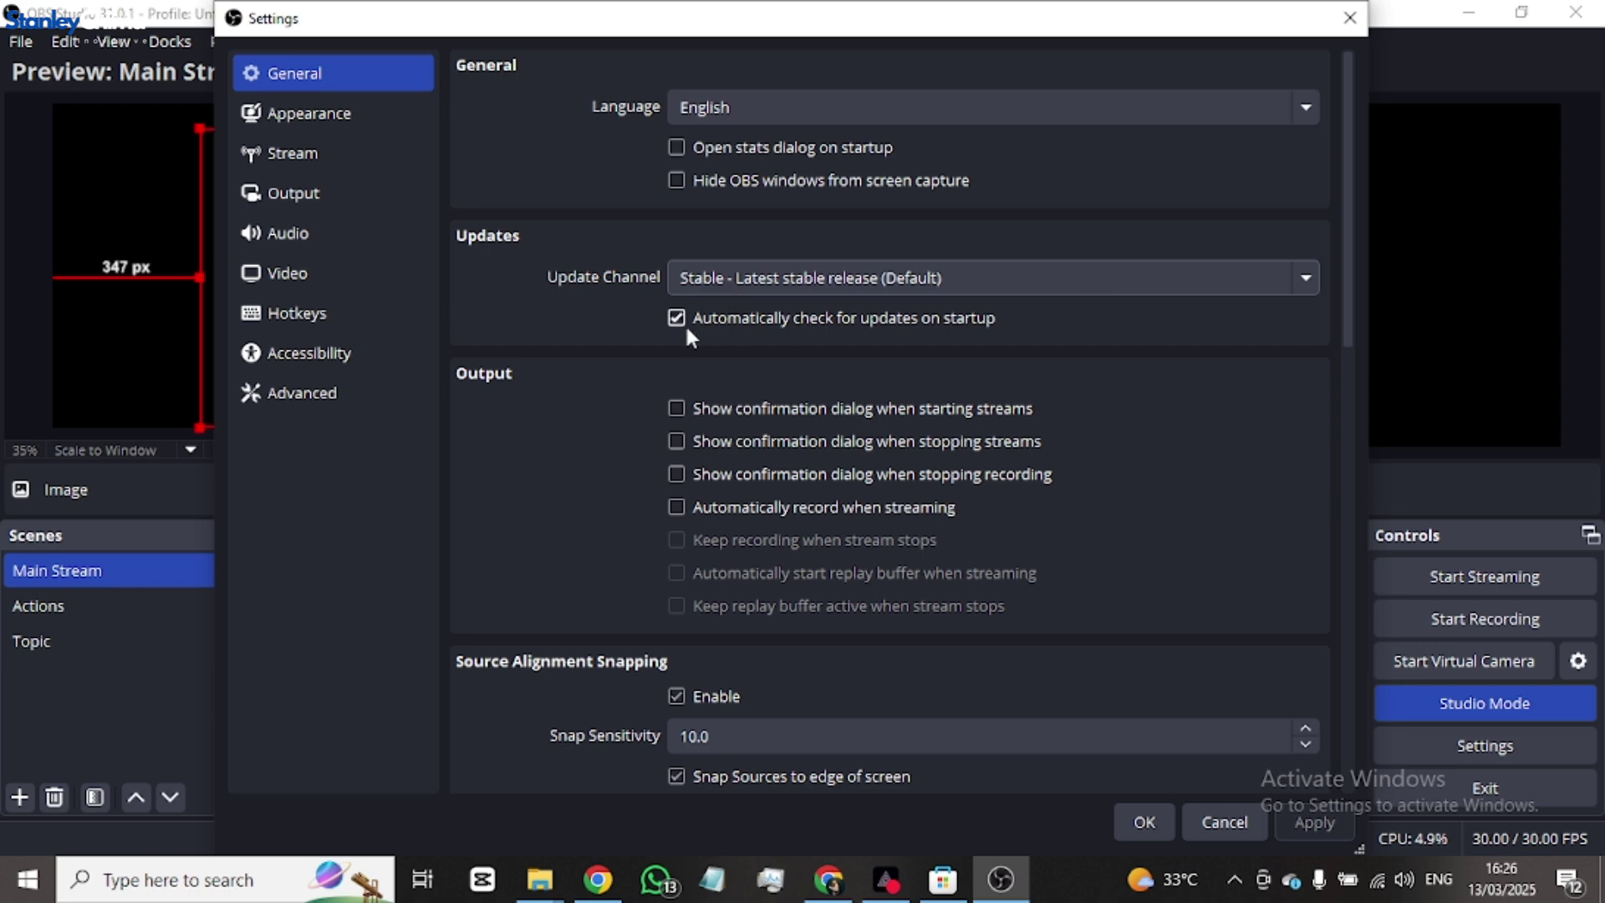
# - Scroll through the General page, with Snap Sensitivity lowered to 8.5
pyautogui.scroll(-3, 794, 451)
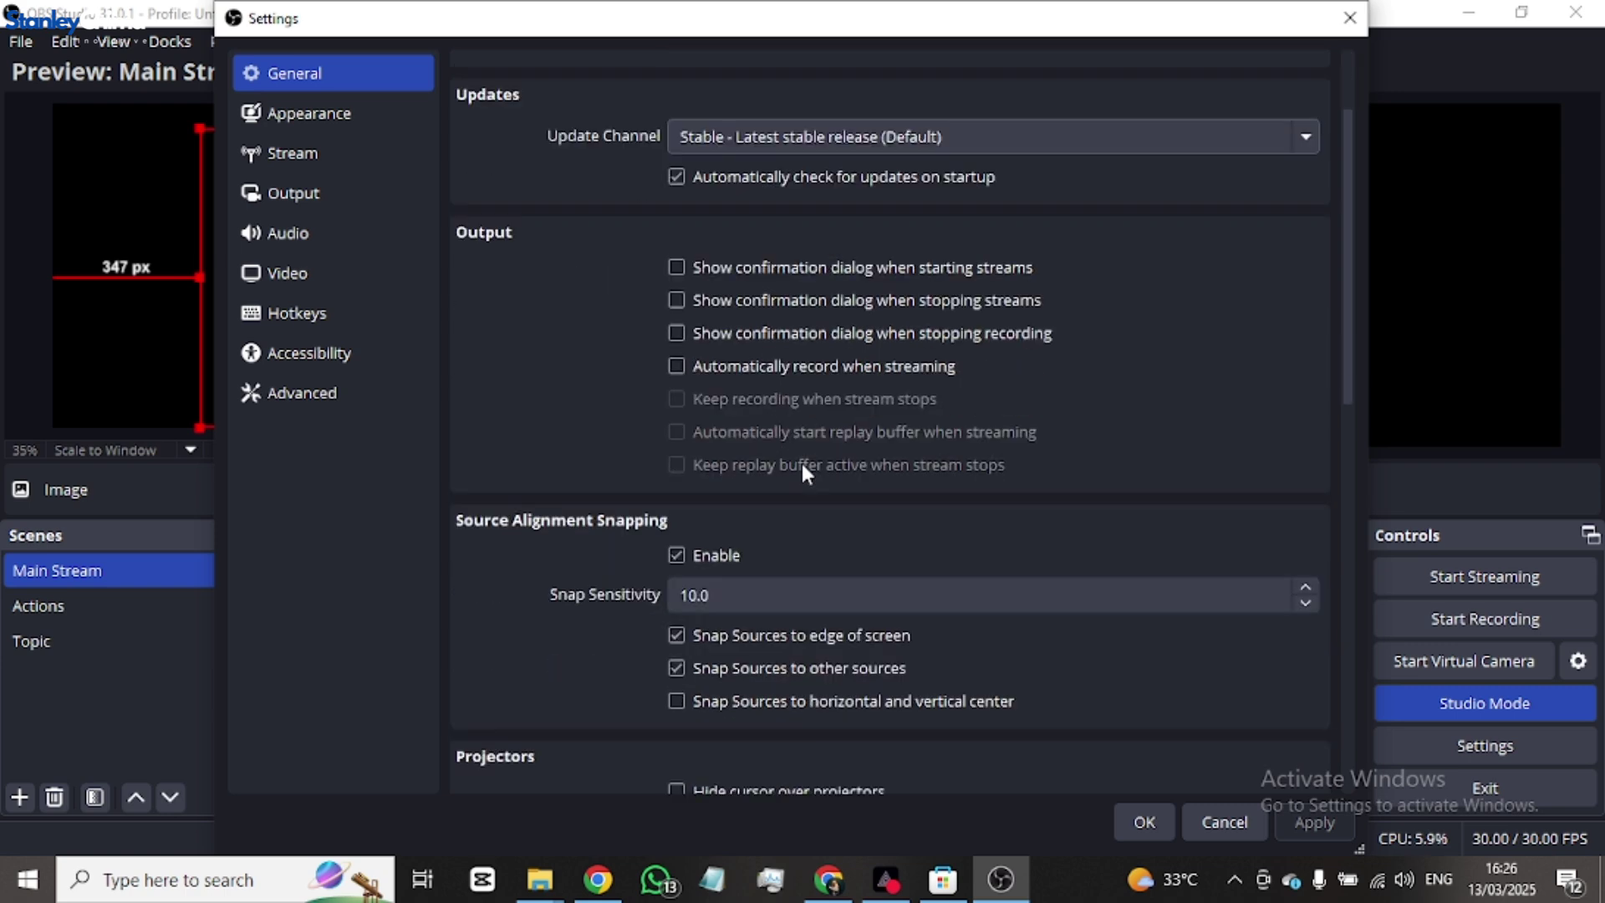
pyautogui.scroll(-3, 801, 463)
pyautogui.scroll(-3, 802, 459)
pyautogui.scroll(-2, 961, 606)
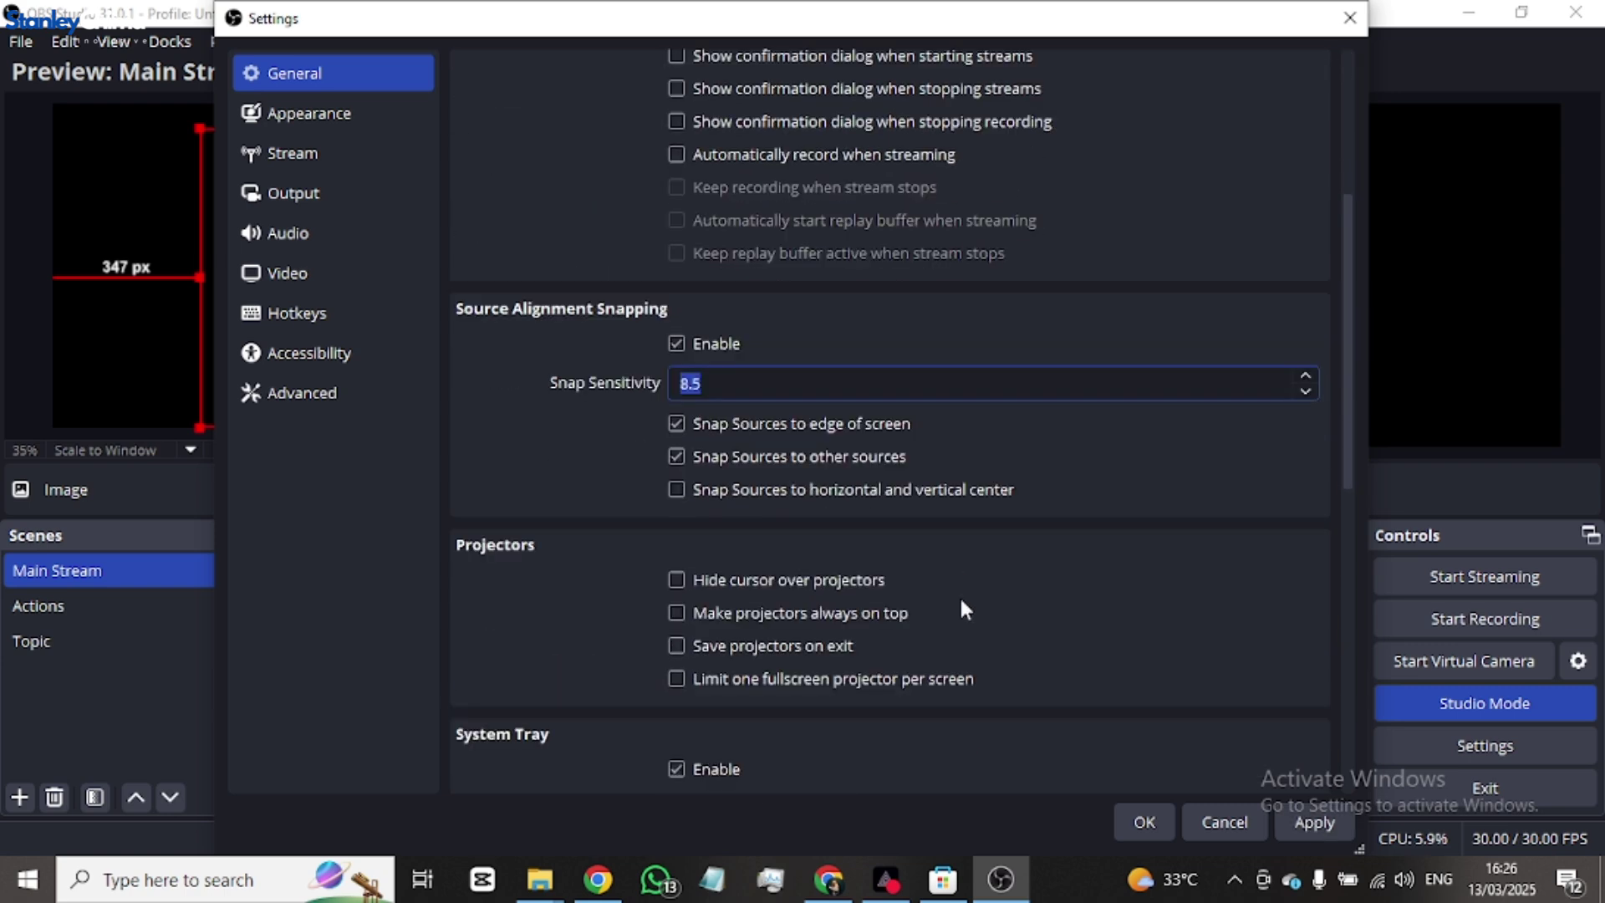
pyautogui.scroll(-3, 957, 614)
pyautogui.scroll(-3, 955, 625)
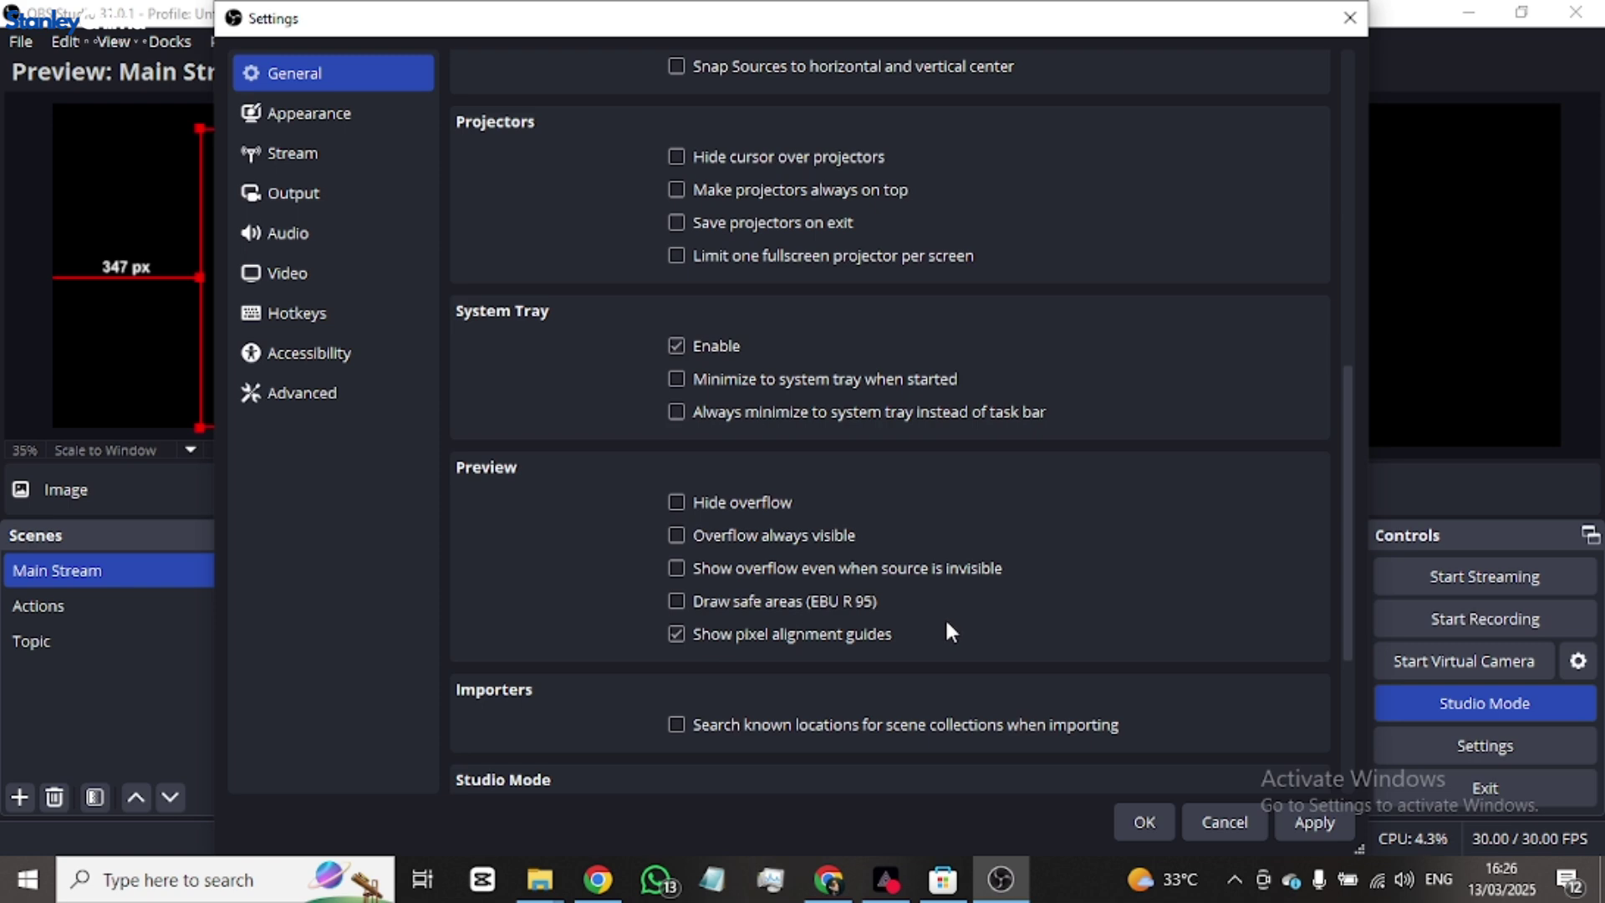
pyautogui.scroll(-4, 945, 632)
pyautogui.scroll(-3, 885, 599)
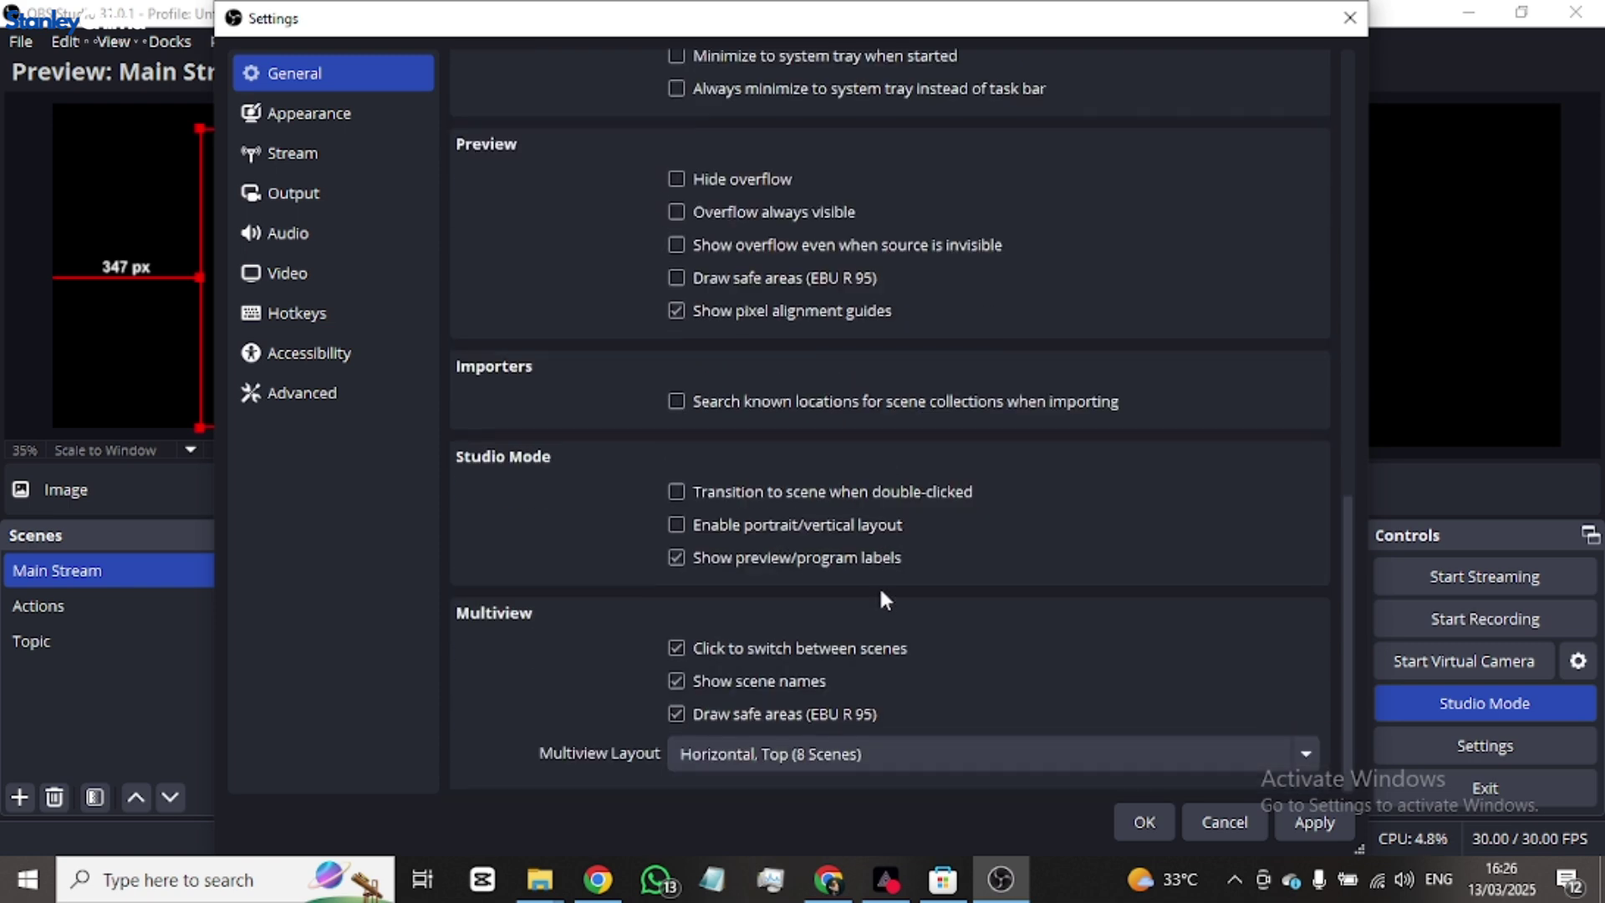
pyautogui.scroll(6, 886, 580)
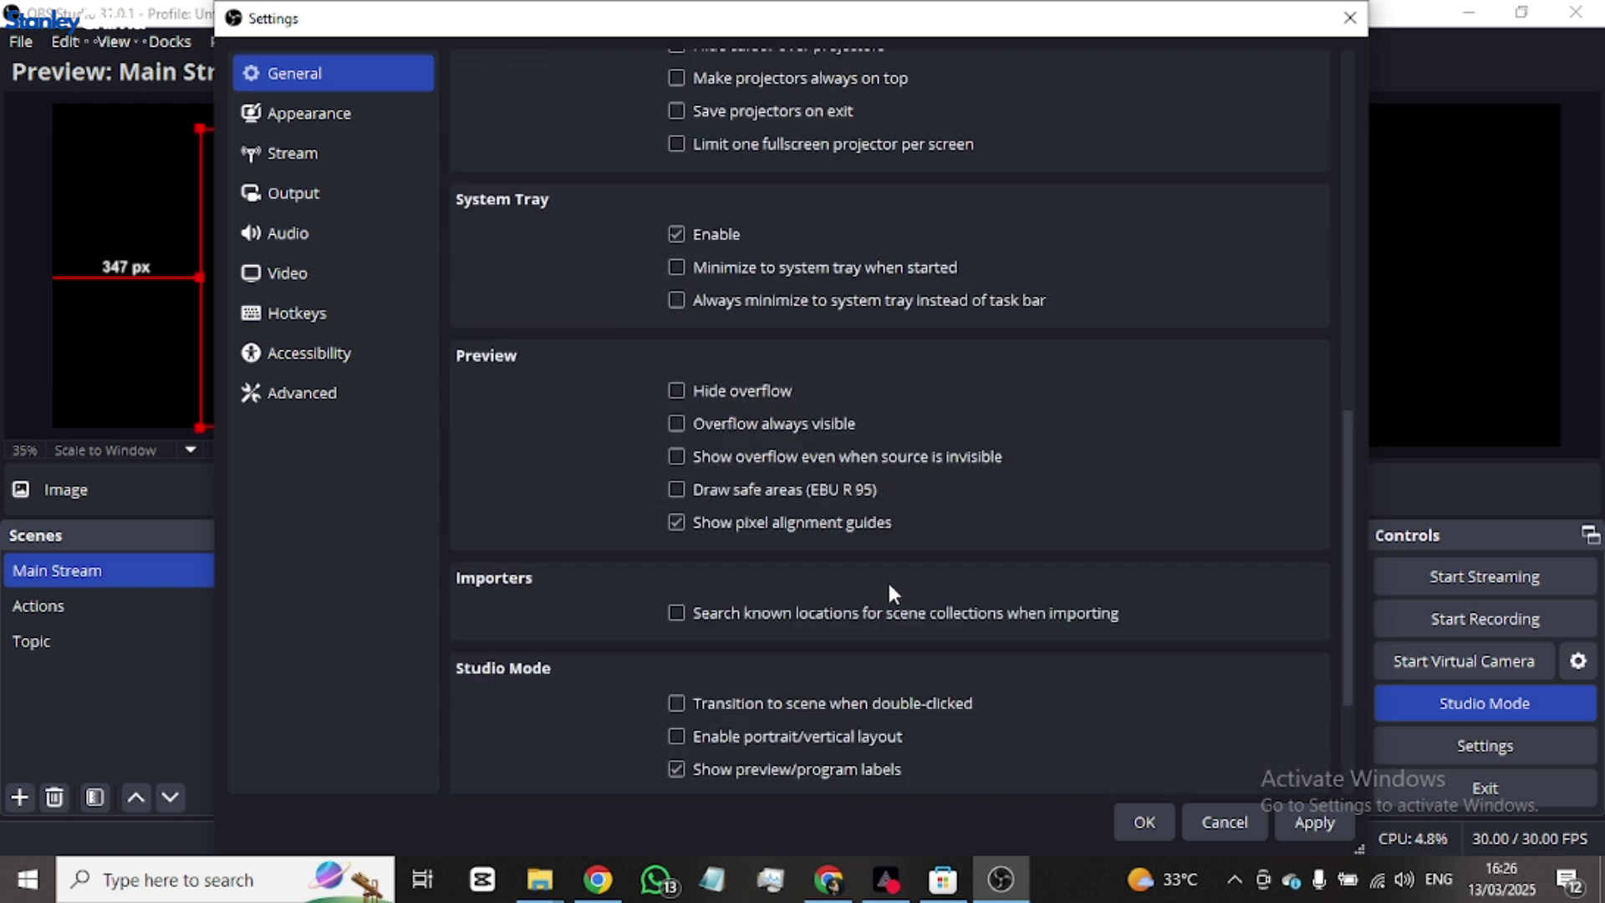
pyautogui.scroll(5, 897, 579)
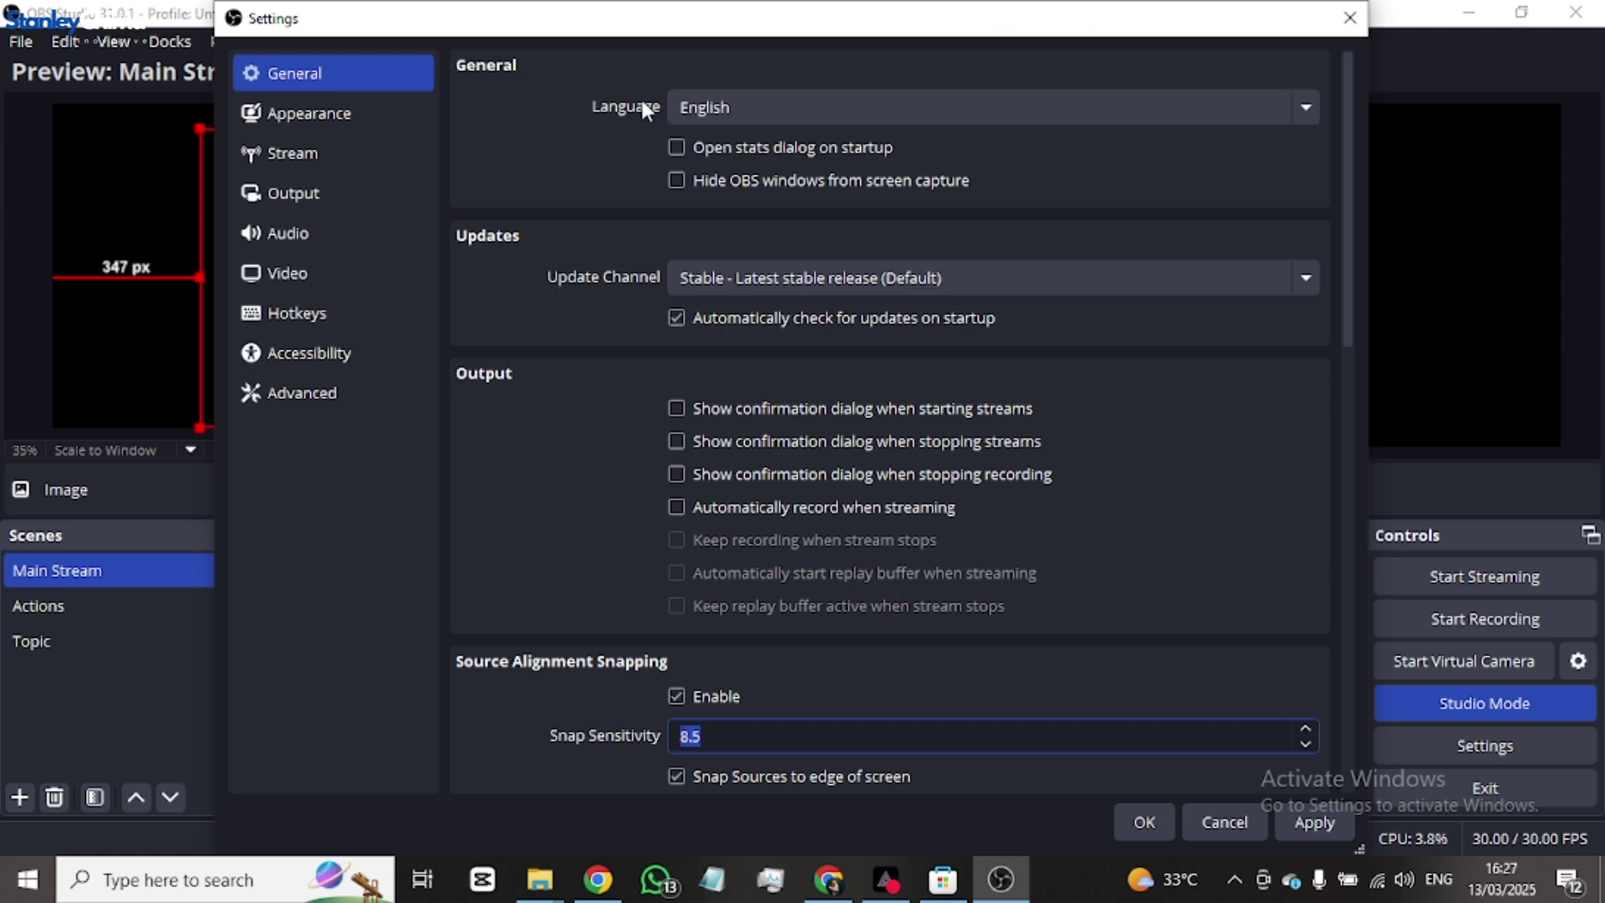
# - On the Appearance page, keep theme Yami and step through styles Acri and Rachni to Default
pyautogui.click(342, 125)
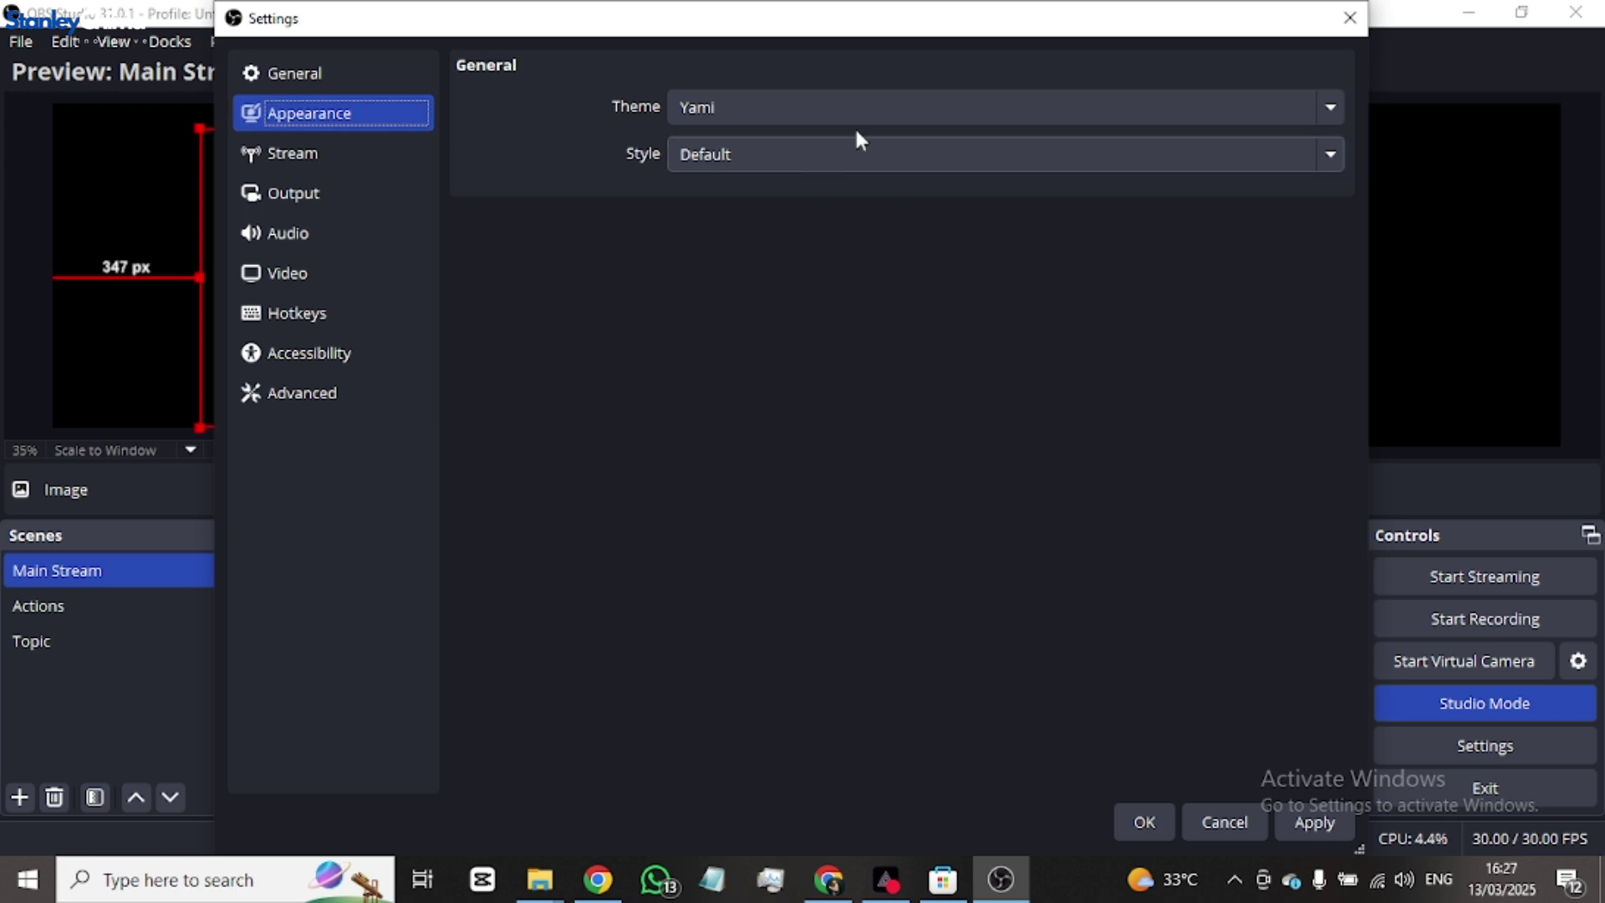
pyautogui.click(822, 107)
pyautogui.click(812, 132)
pyautogui.click(801, 156)
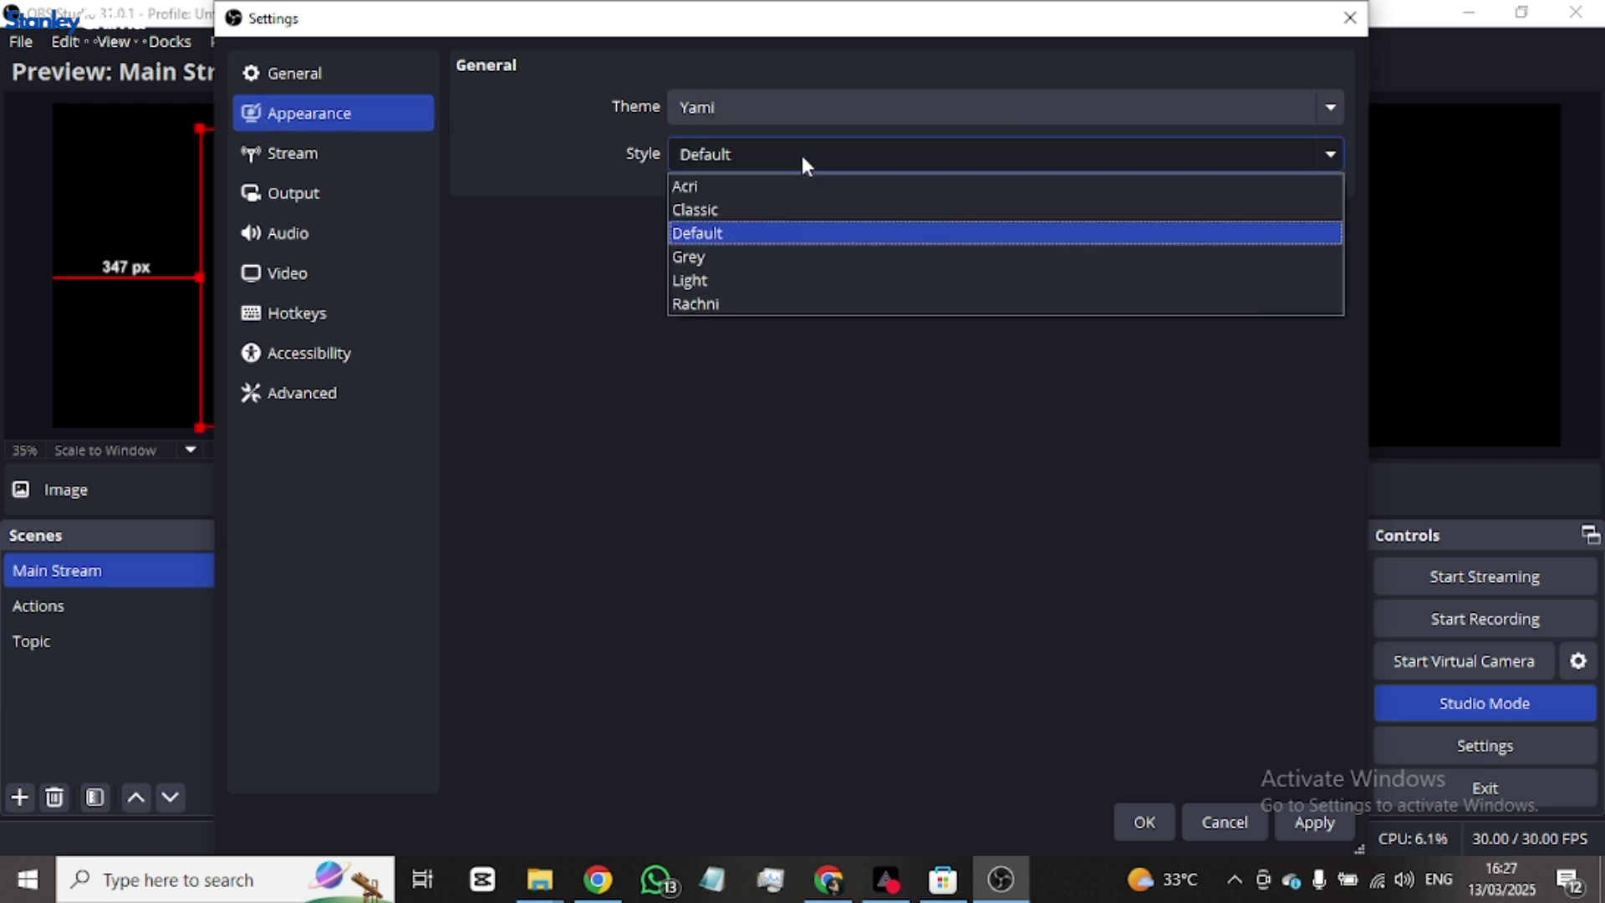
pyautogui.press('Escape')
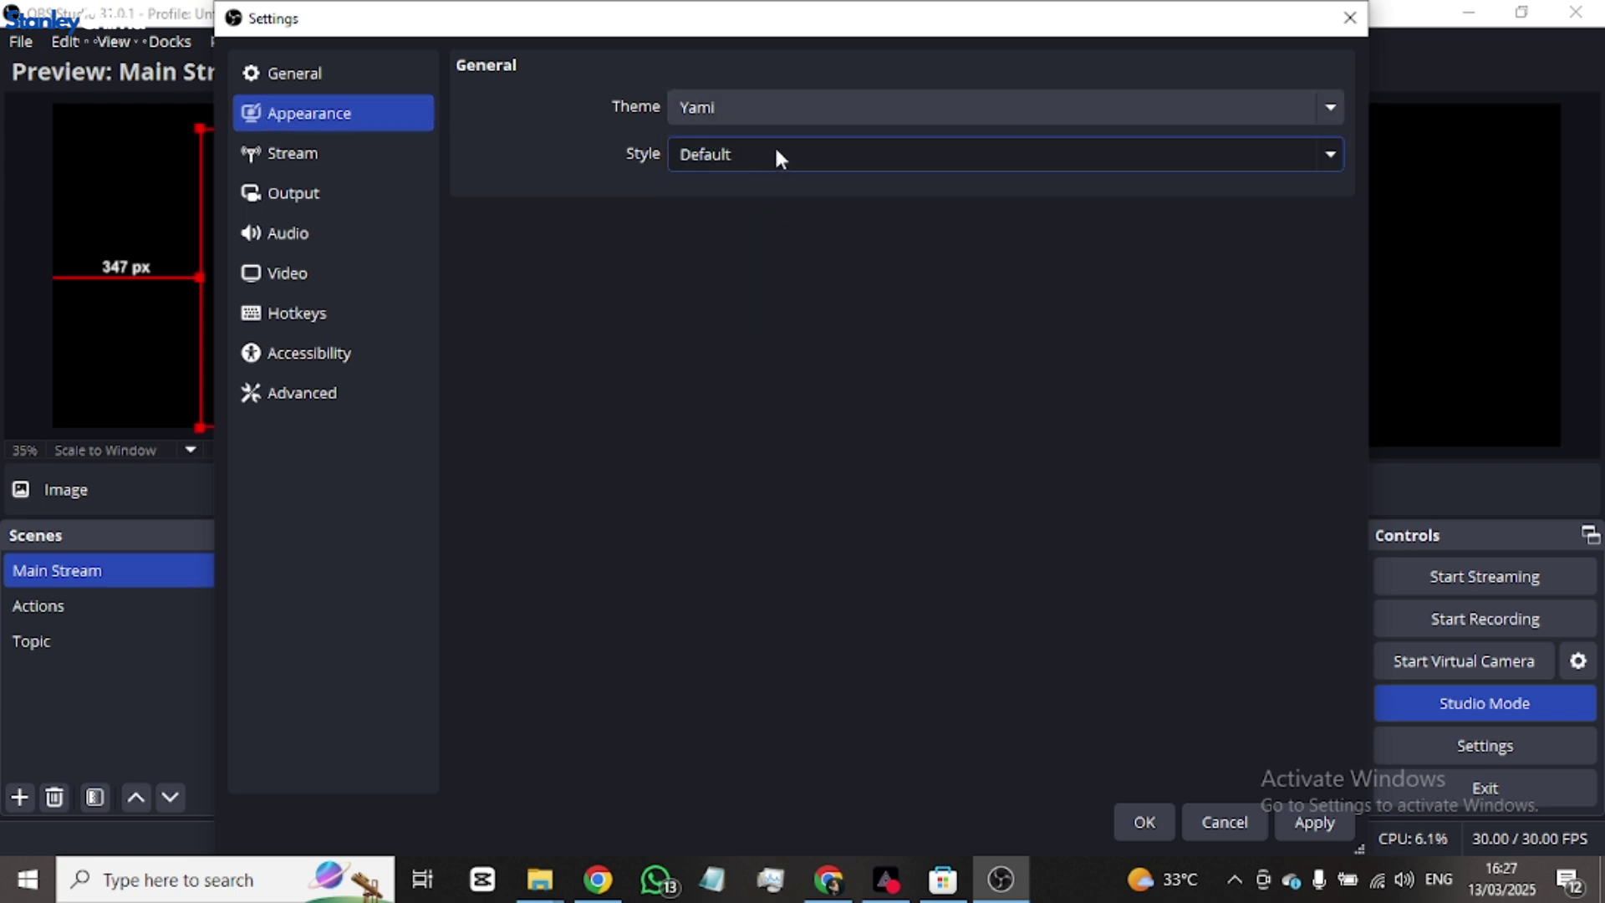
pyautogui.click(777, 153)
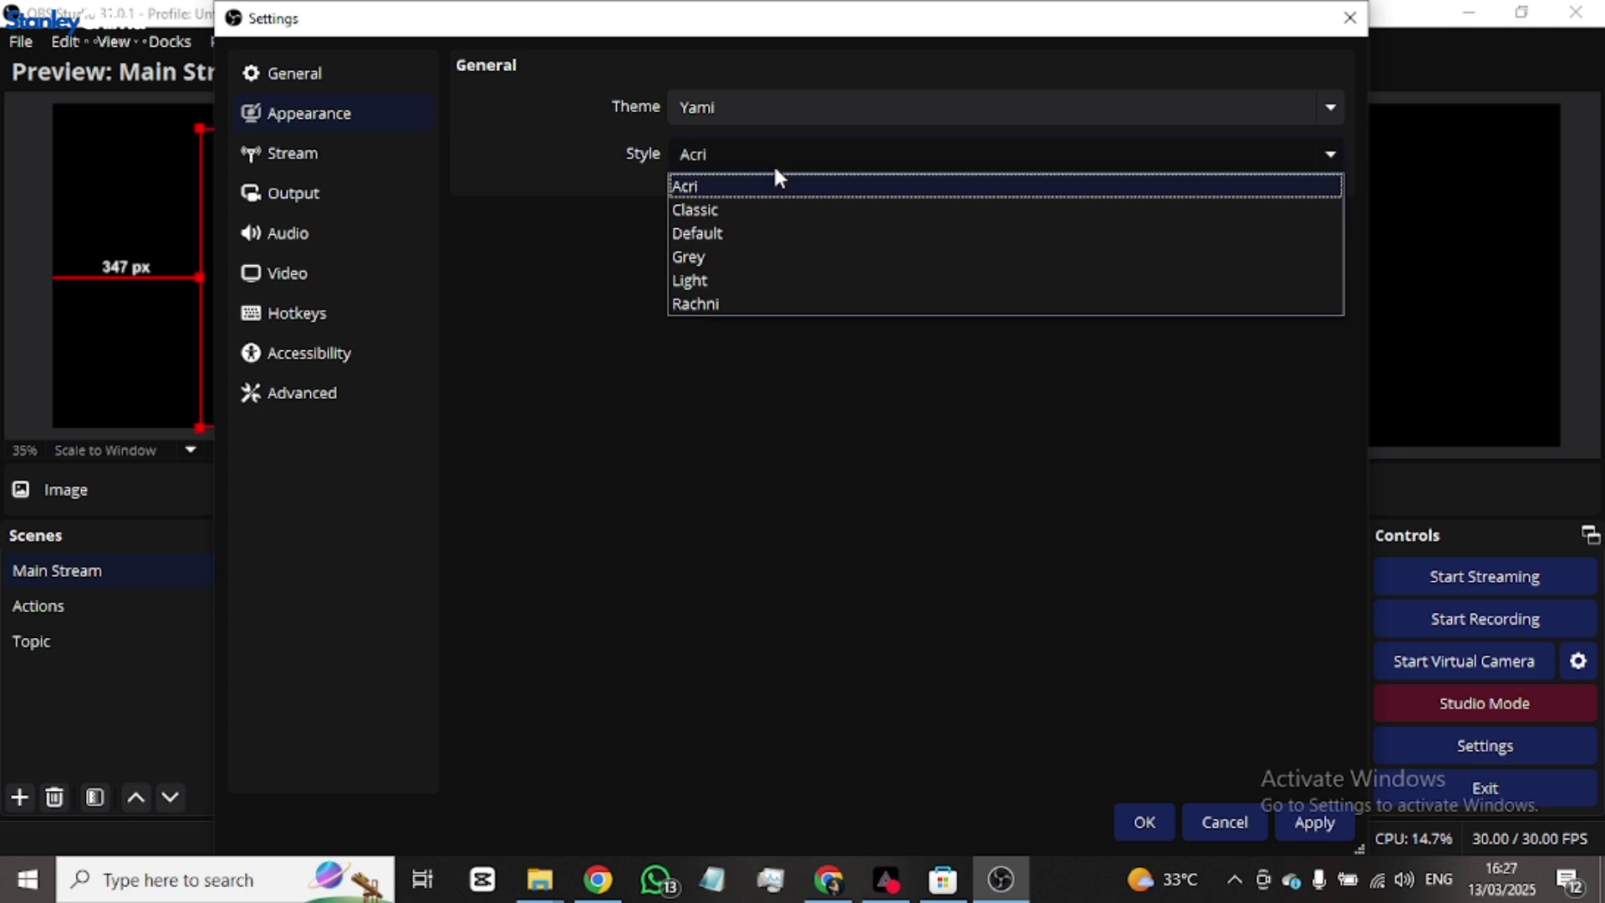
pyautogui.press('Escape')
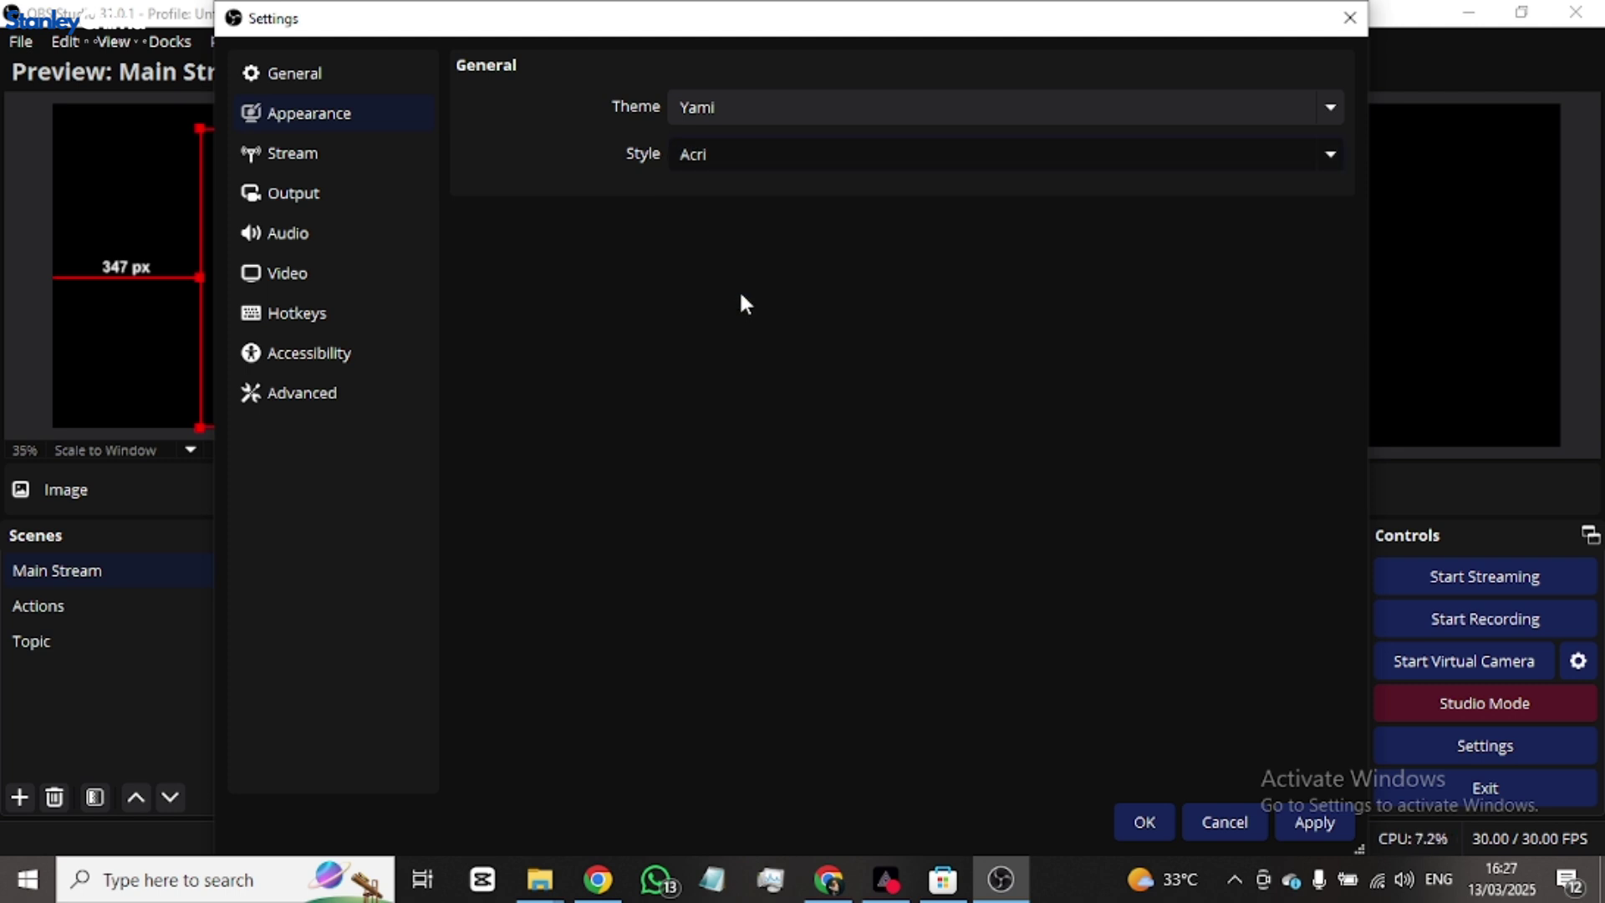
pyautogui.press('End')
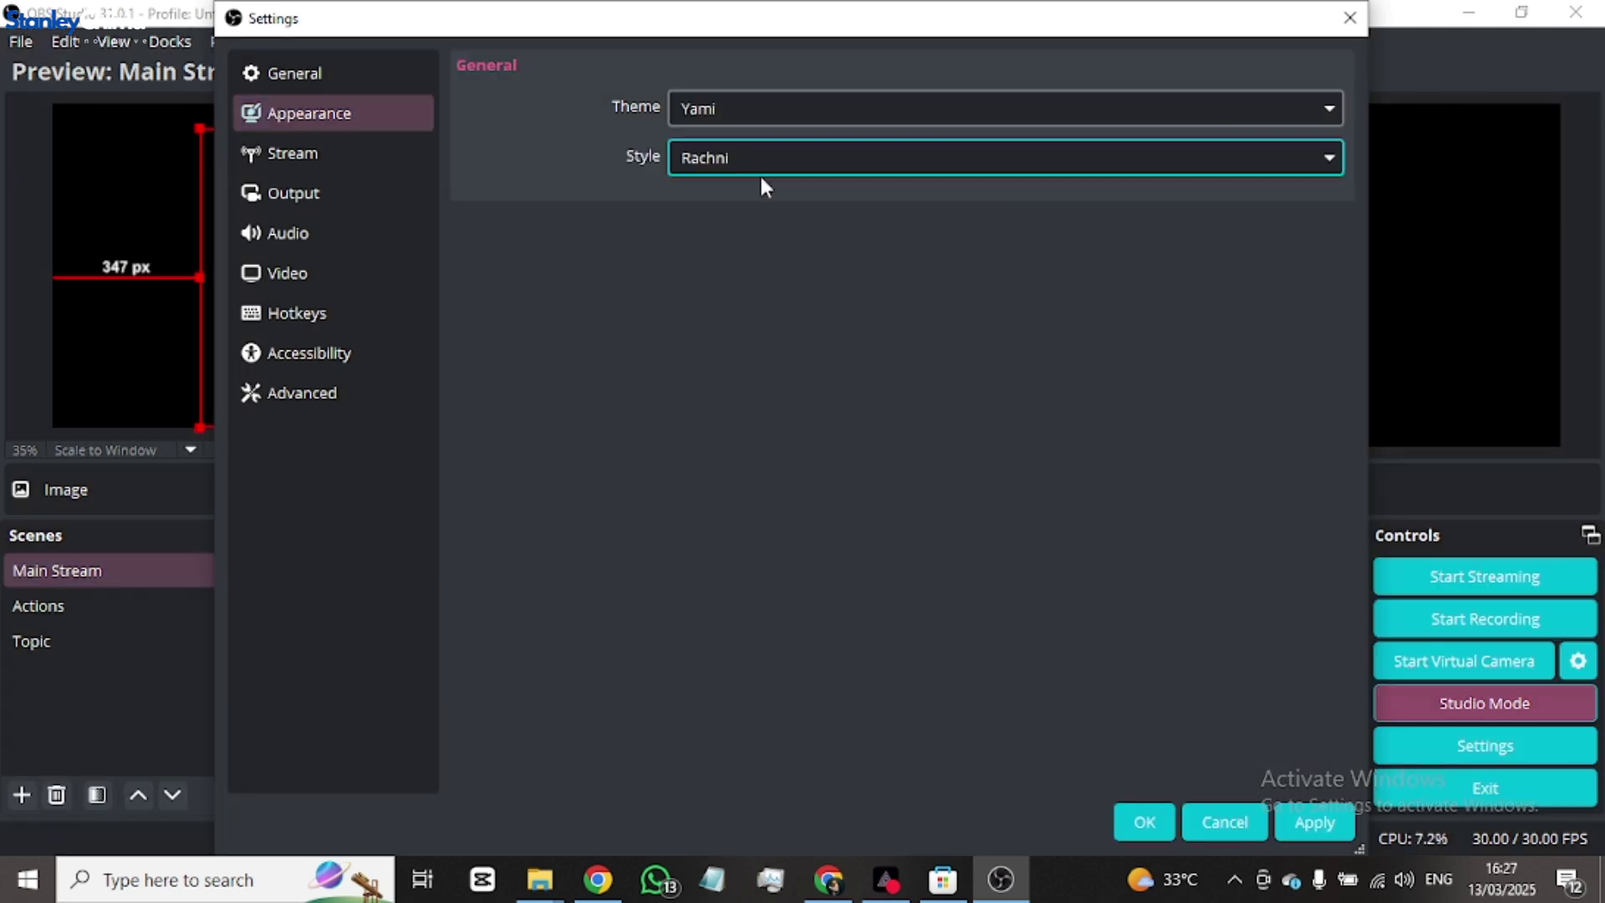
pyautogui.click(794, 156)
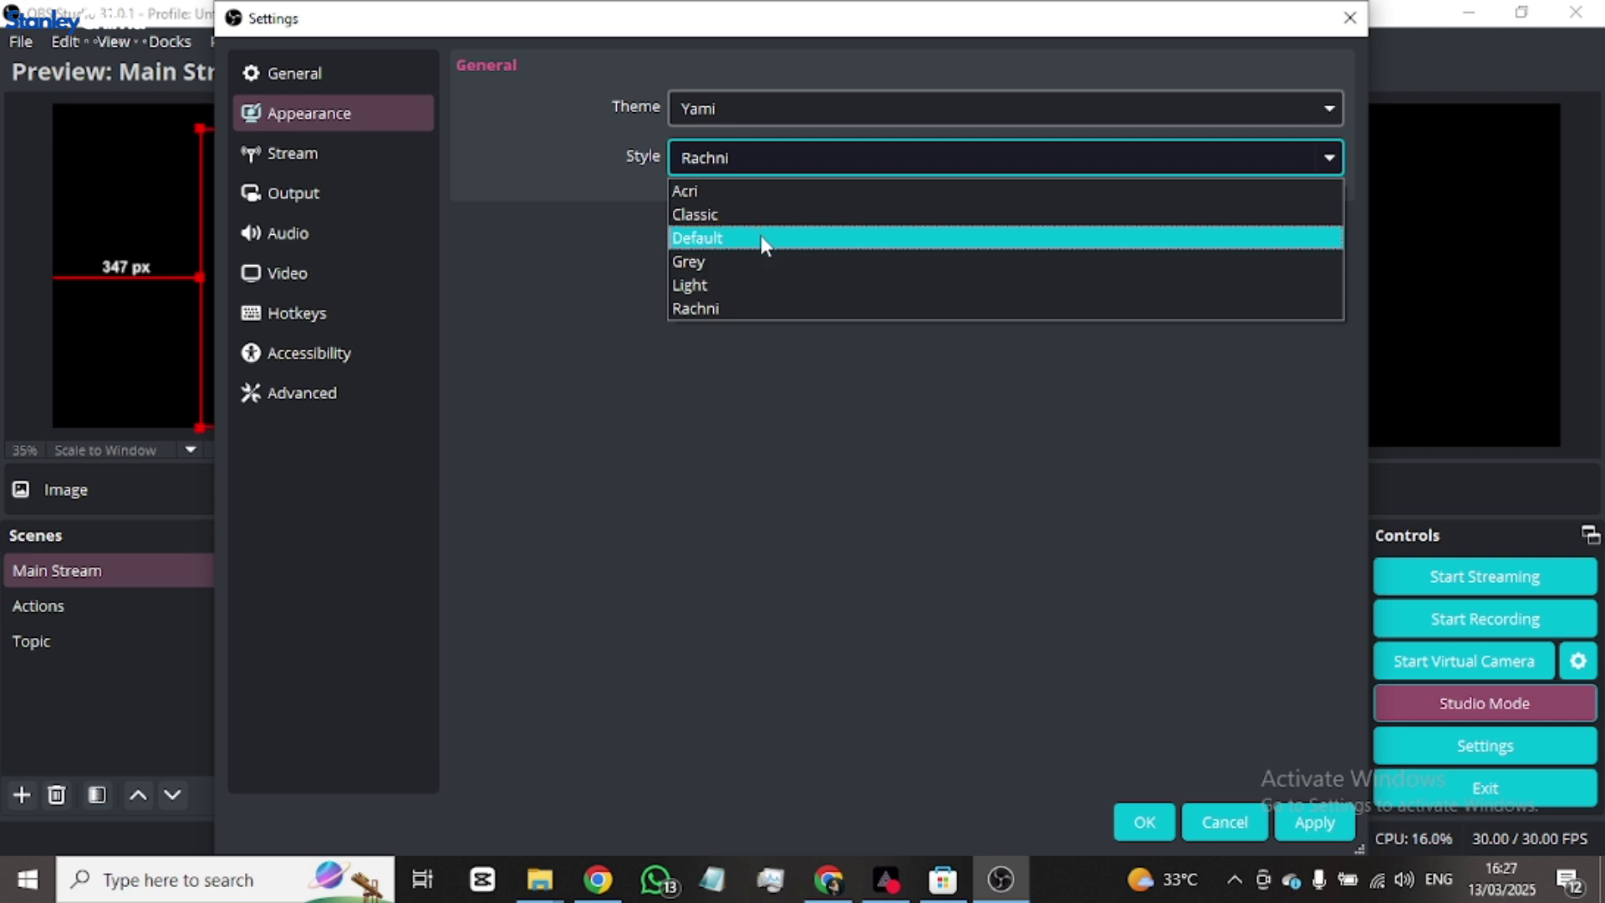
pyautogui.press('Escape')
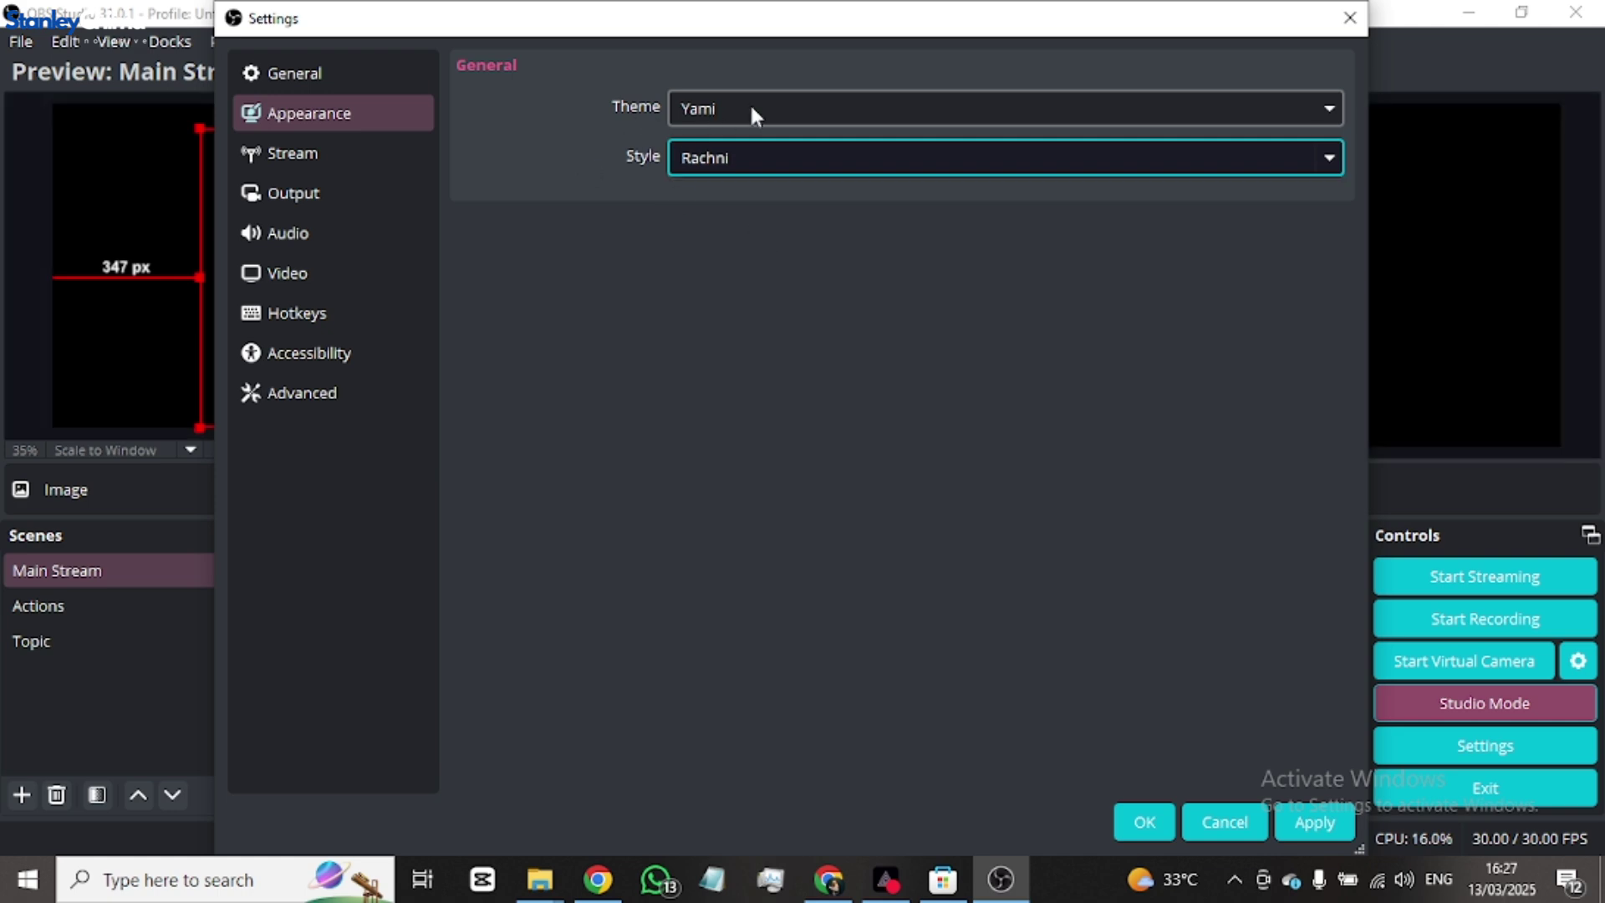
pyautogui.click(750, 105)
pyautogui.click(736, 105)
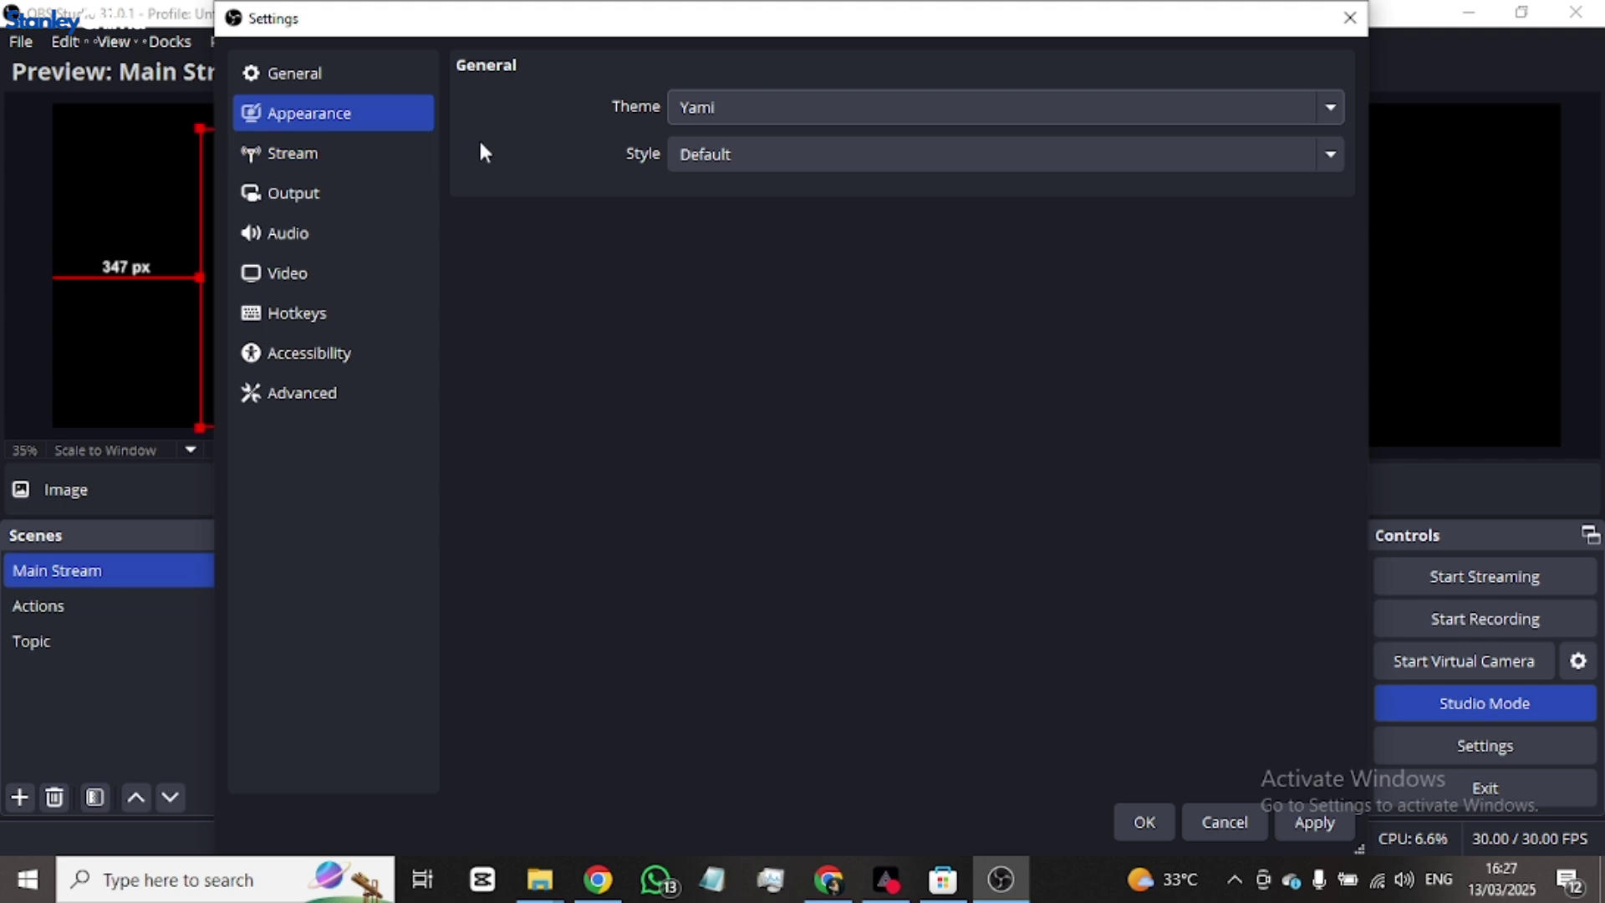
# - Pick Facebook Live as the service, accept the compatible resolution/framerate change, and keep the Default server
pyautogui.click(291, 167)
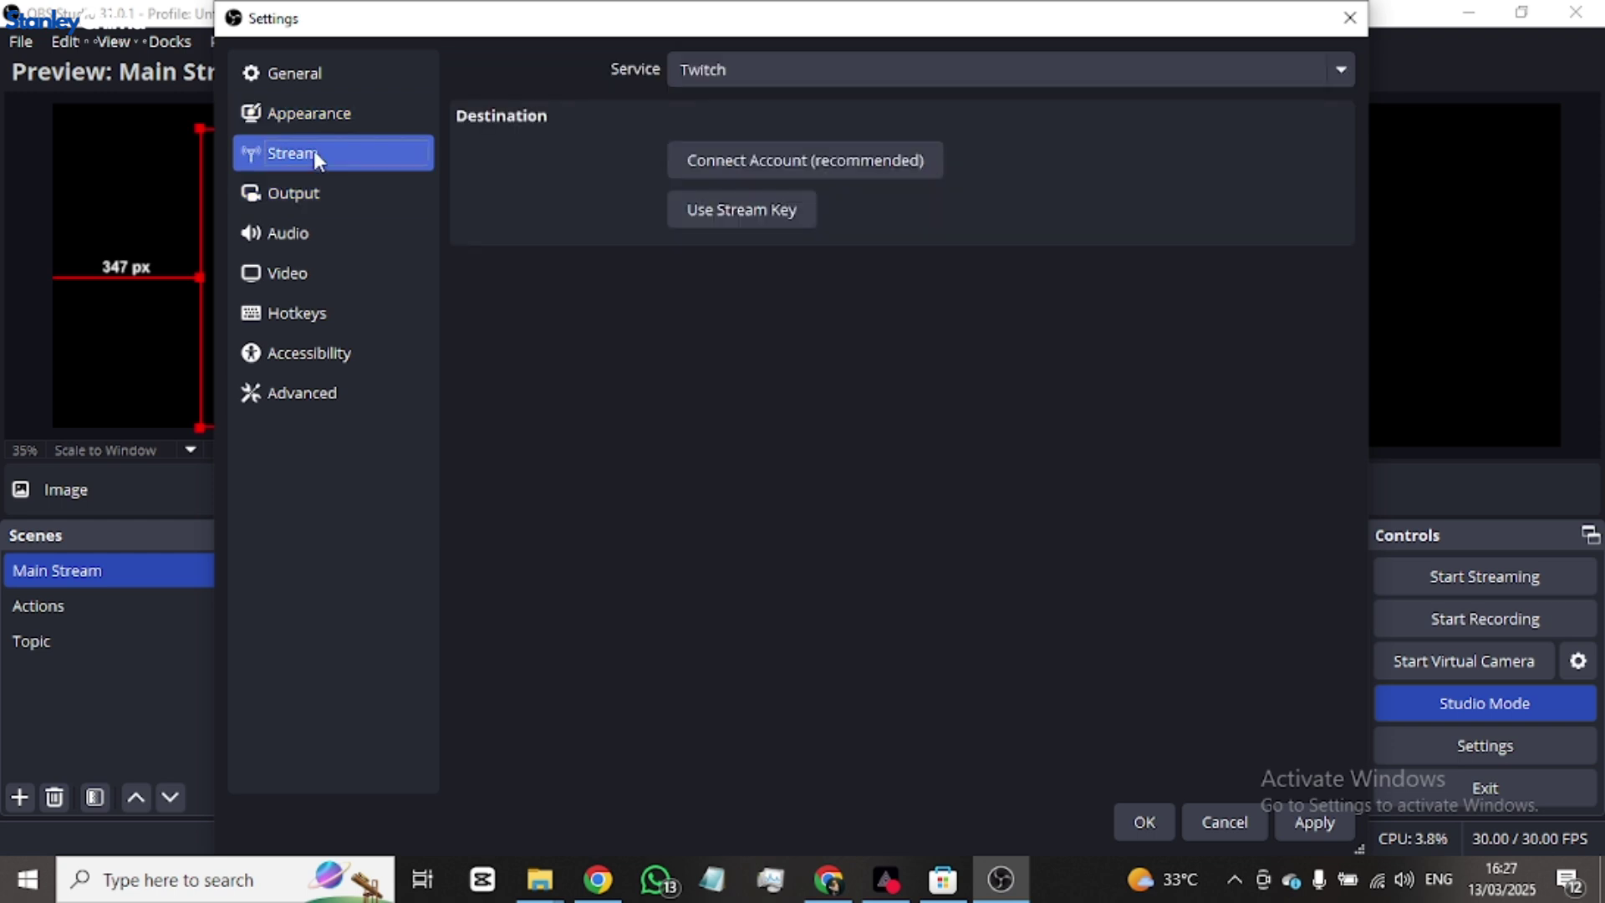
pyautogui.click(821, 74)
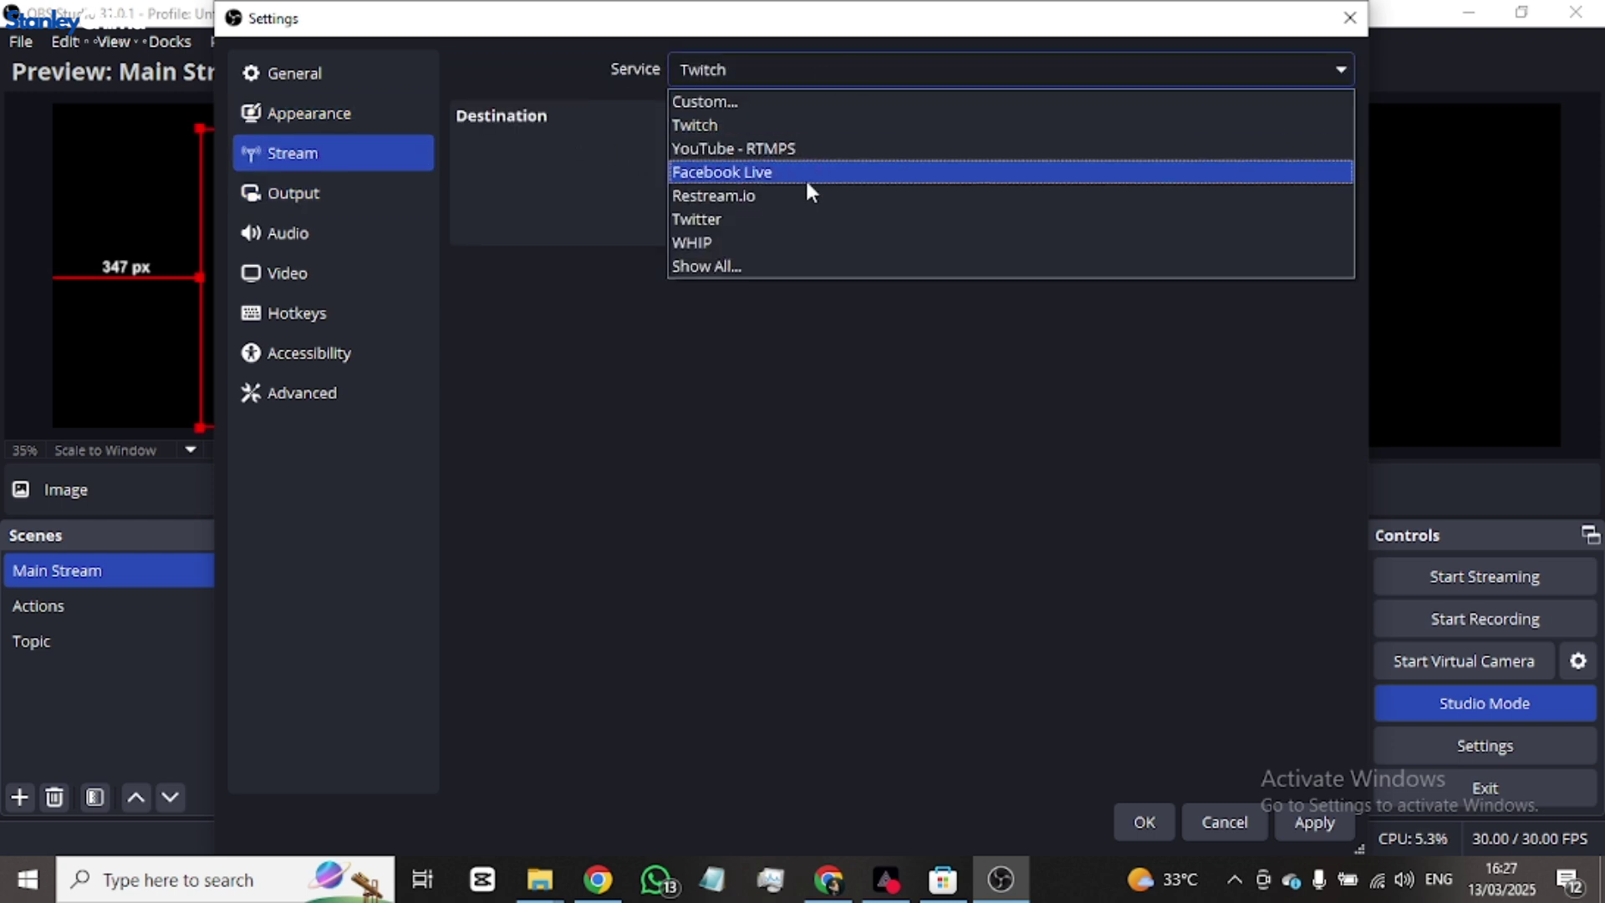
pyautogui.press('Escape')
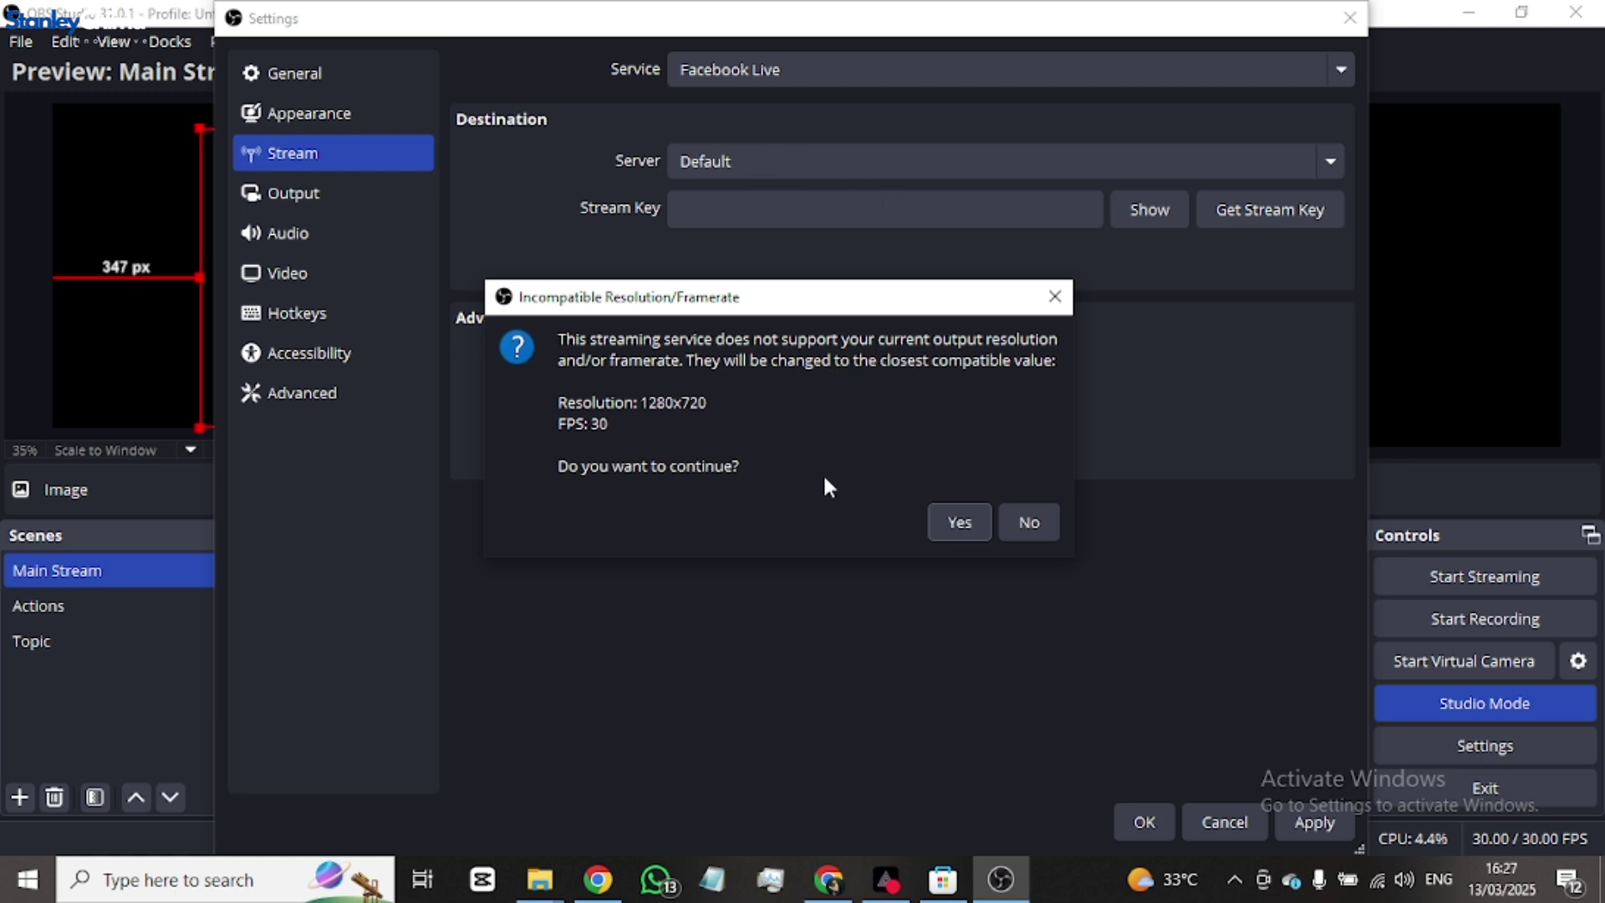
pyautogui.click(968, 524)
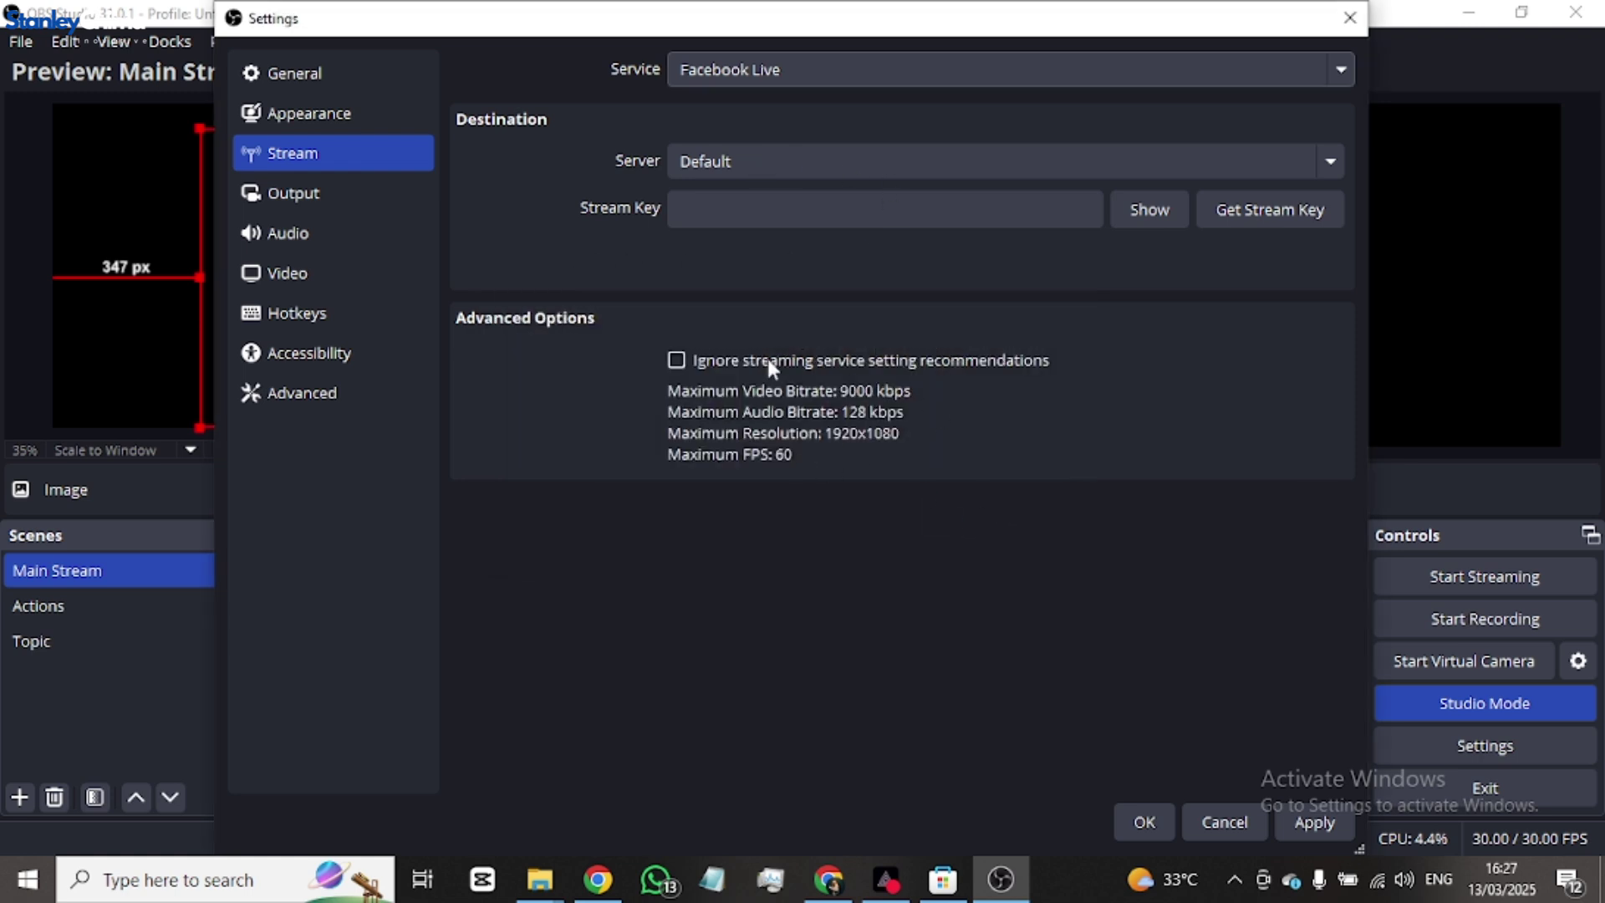
pyautogui.click(895, 159)
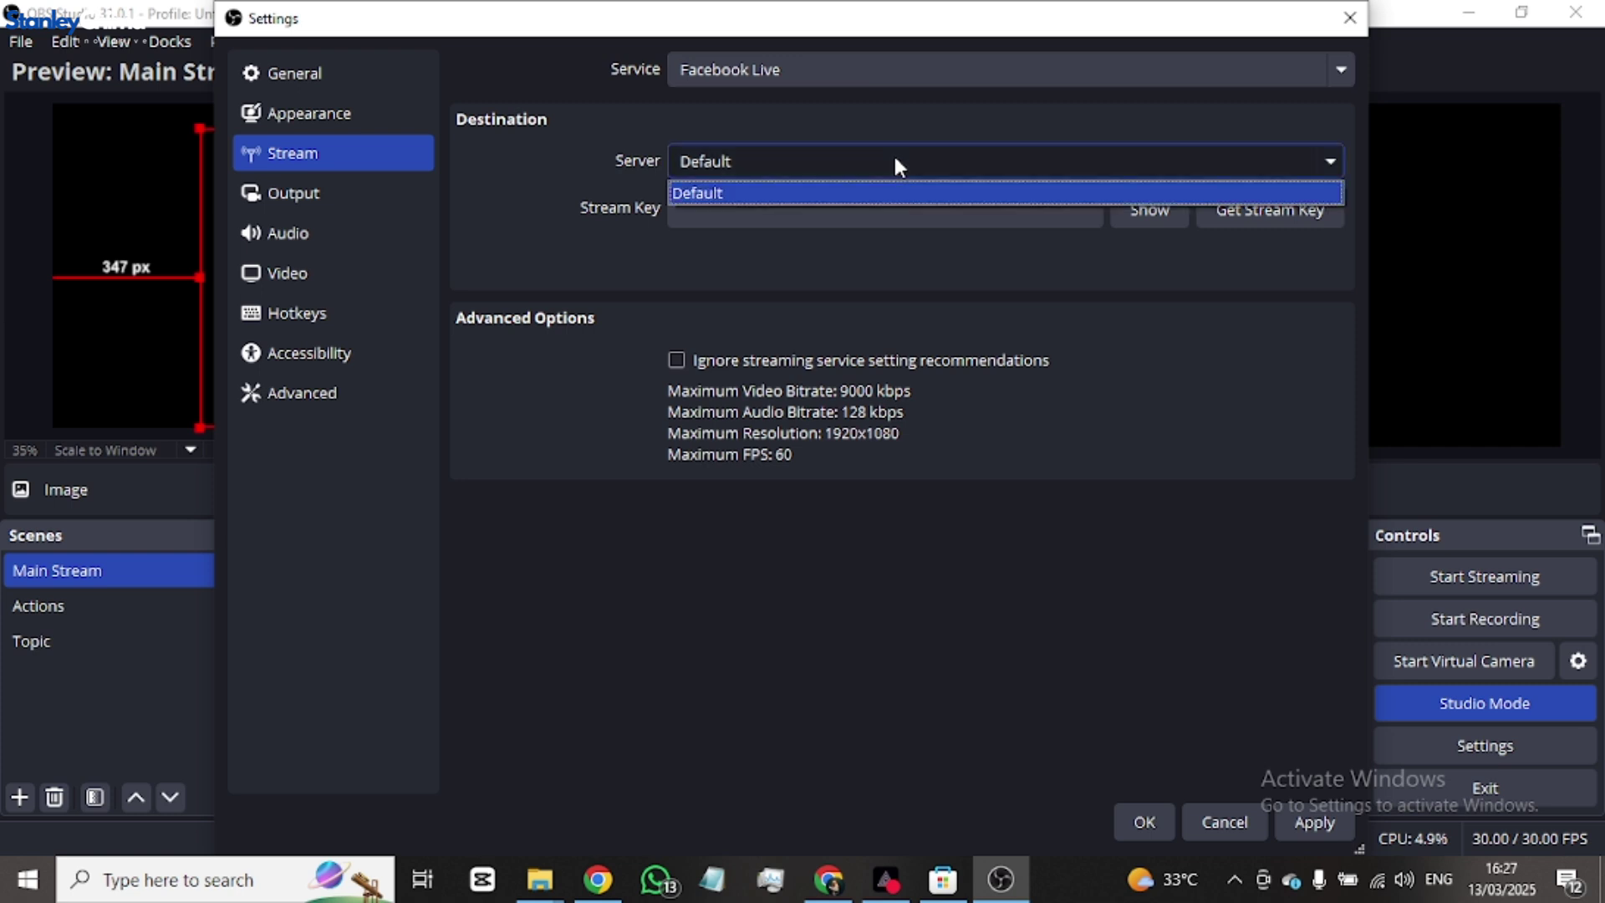
pyautogui.click(881, 158)
pyautogui.click(900, 197)
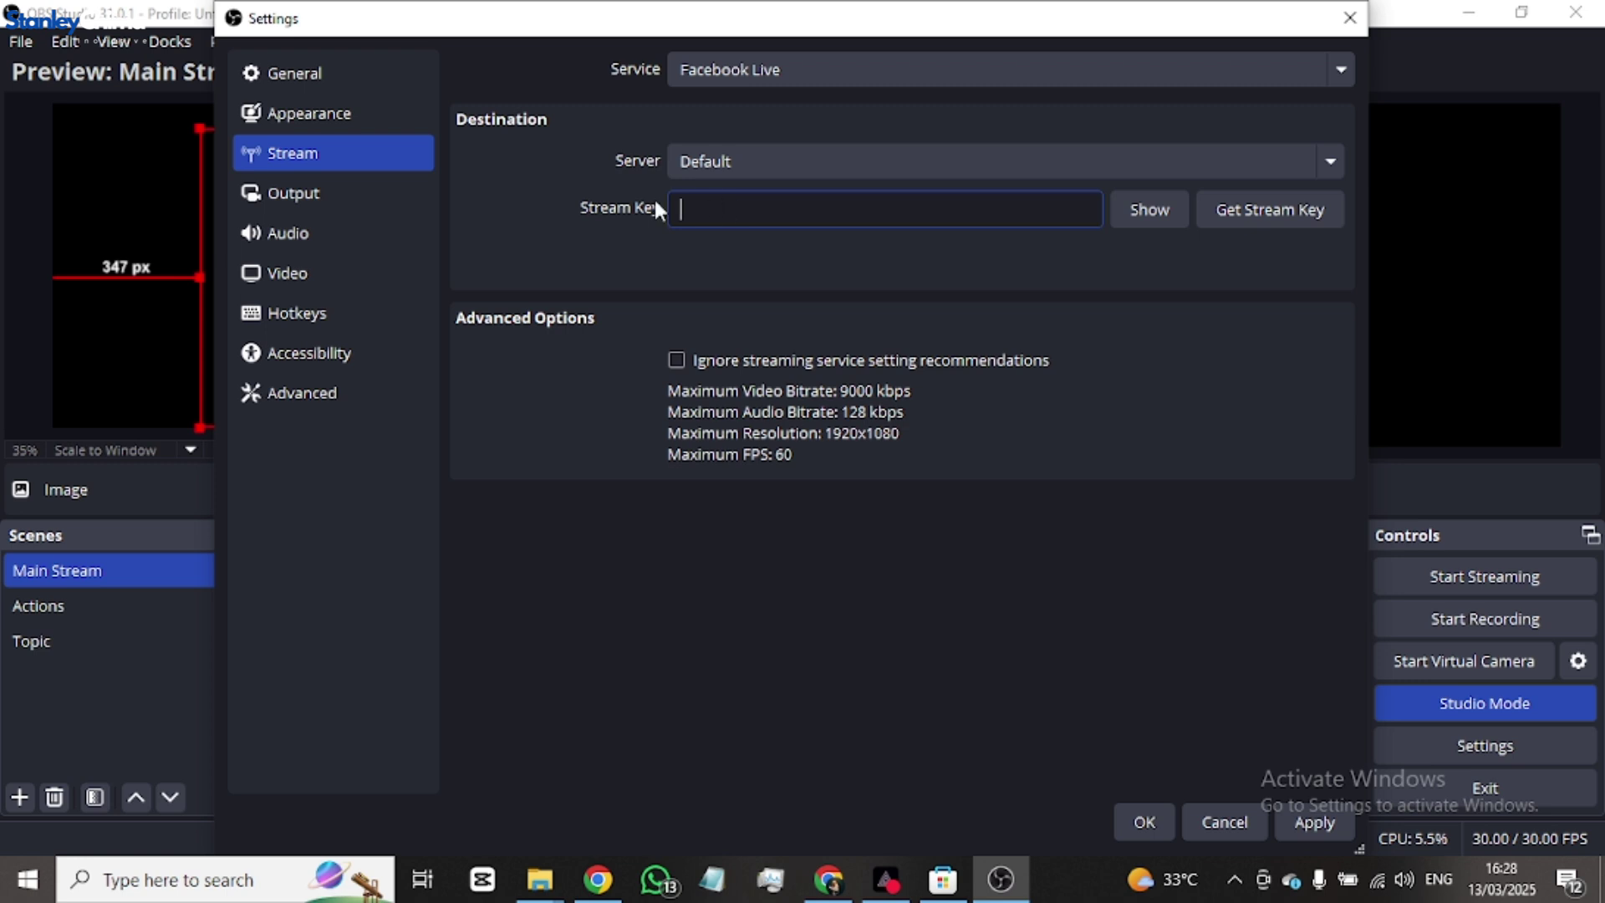
# - Show the Output settings, keeping Simple output mode and the Software (x264) encoder
pyautogui.click(318, 191)
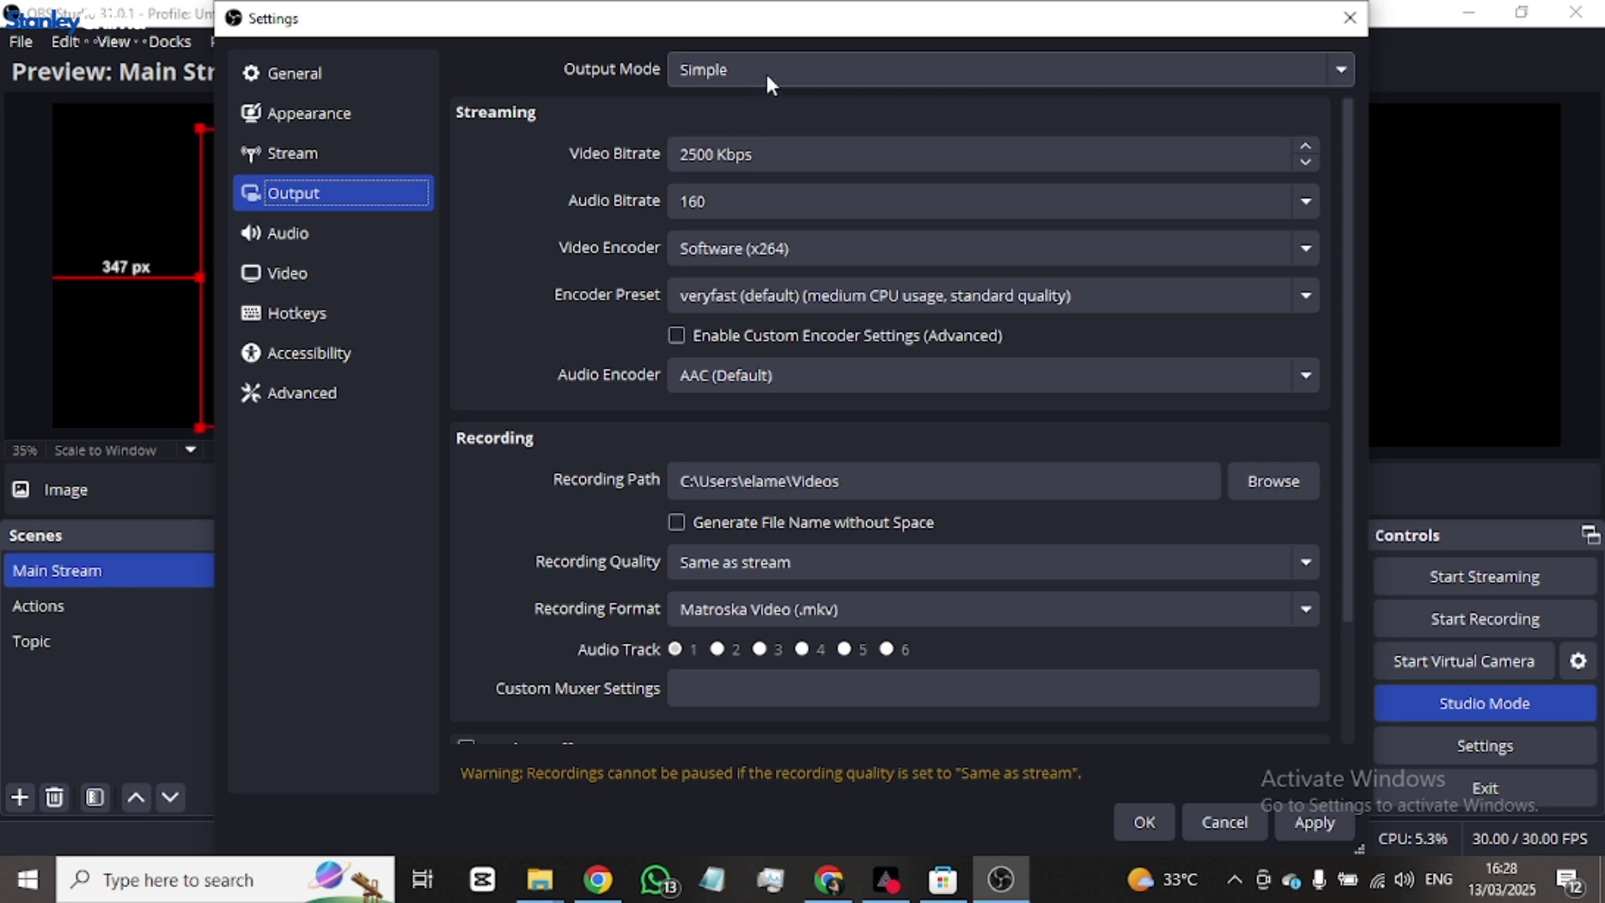
pyautogui.click(830, 71)
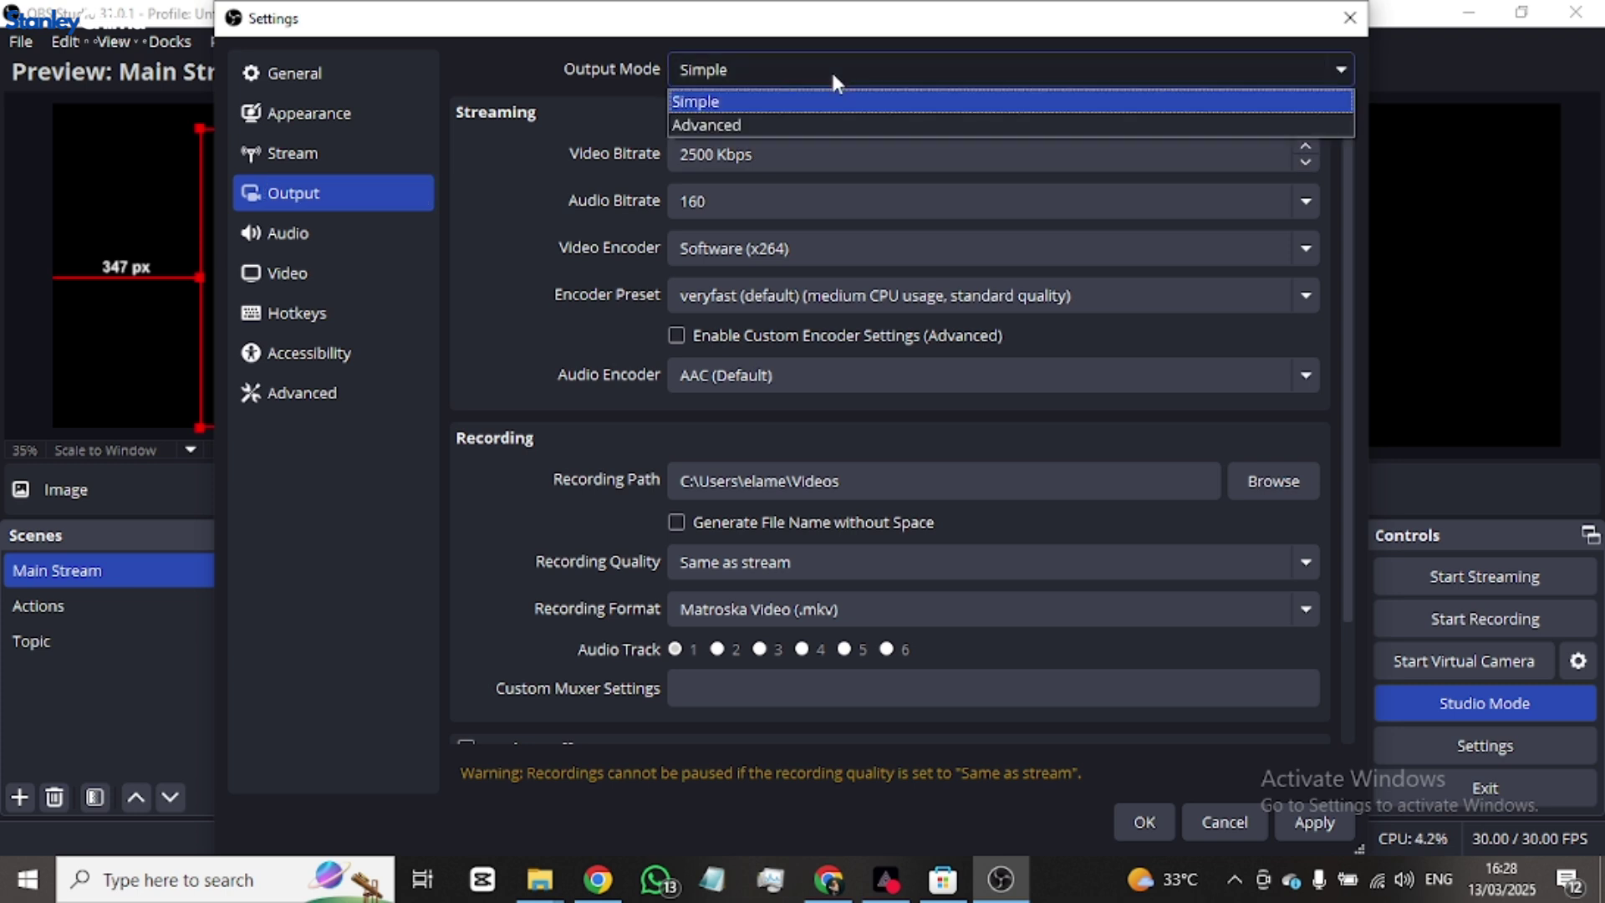
pyautogui.click(795, 87)
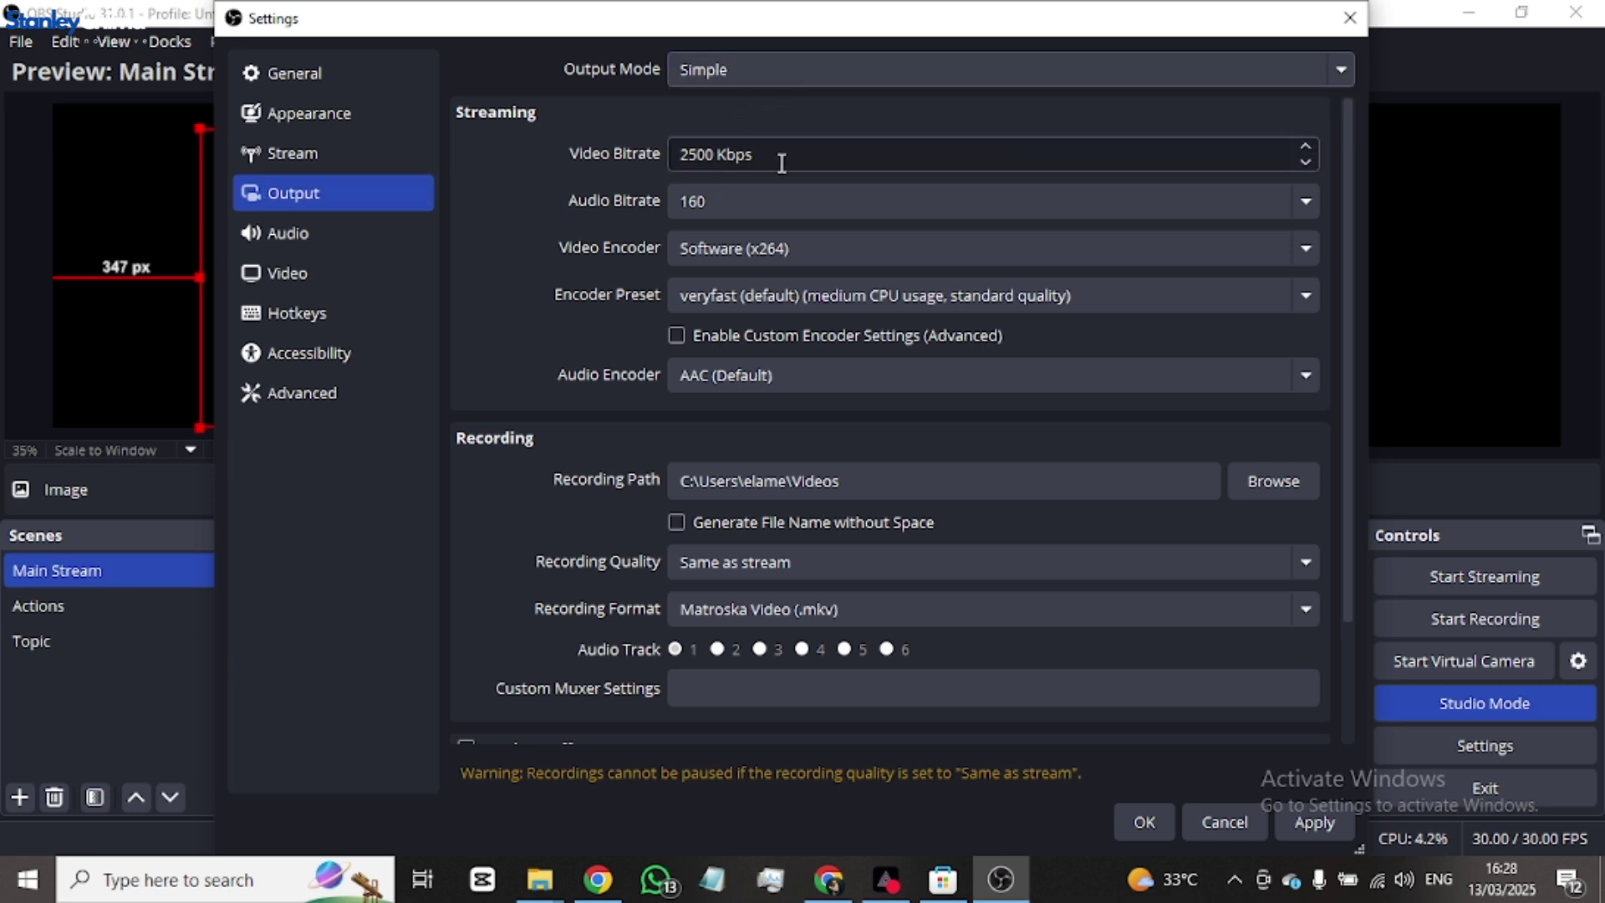
pyautogui.click(851, 249)
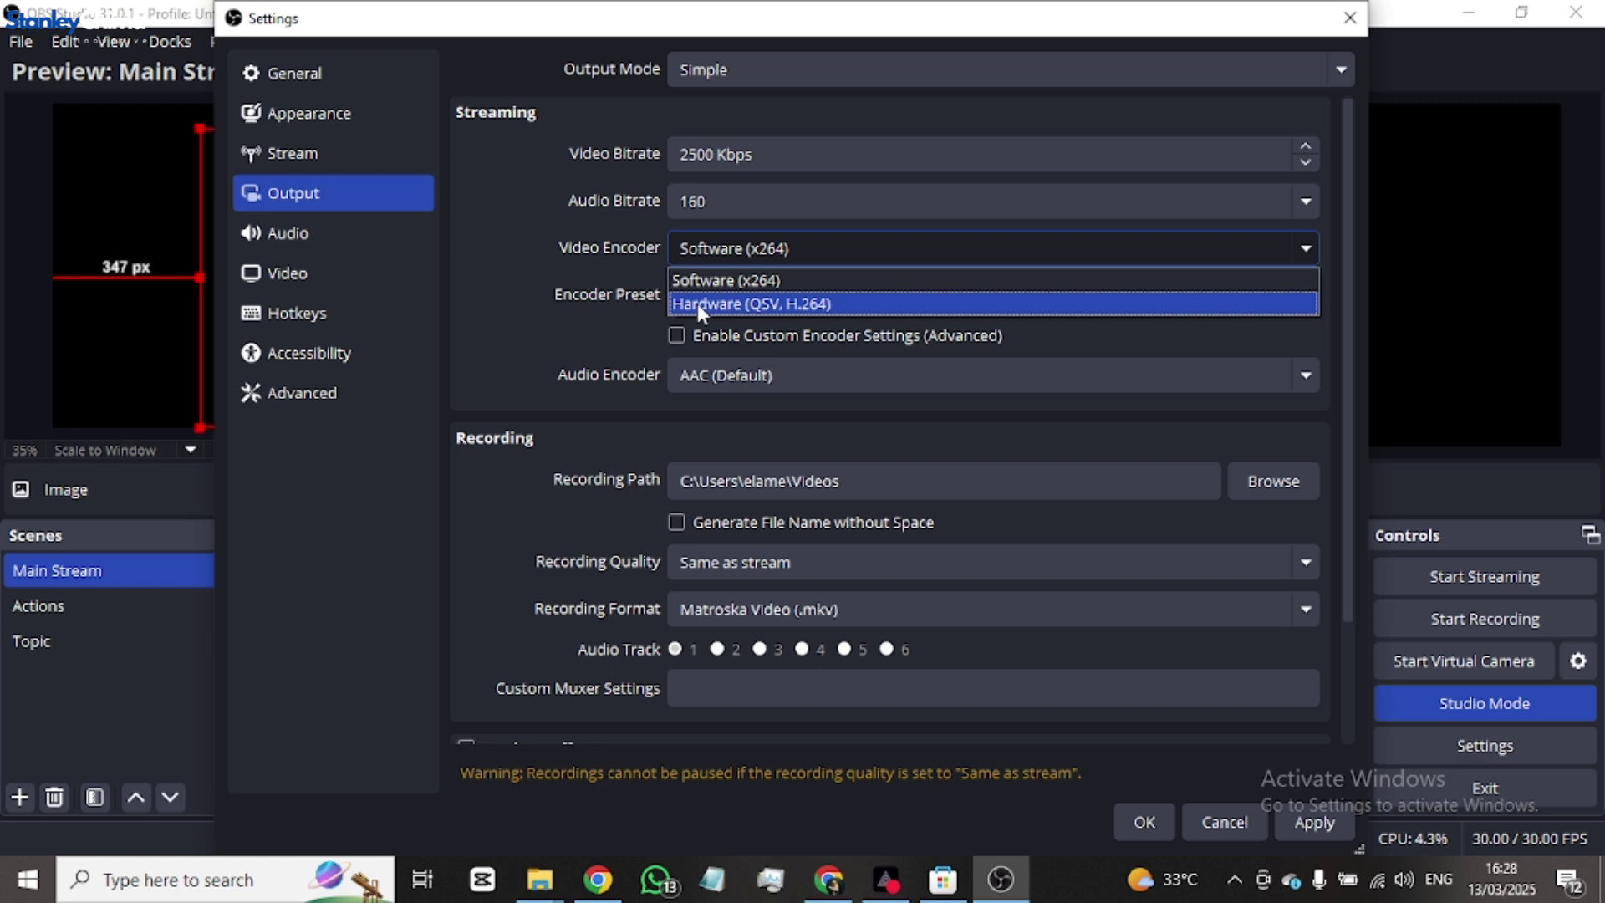
pyautogui.click(763, 283)
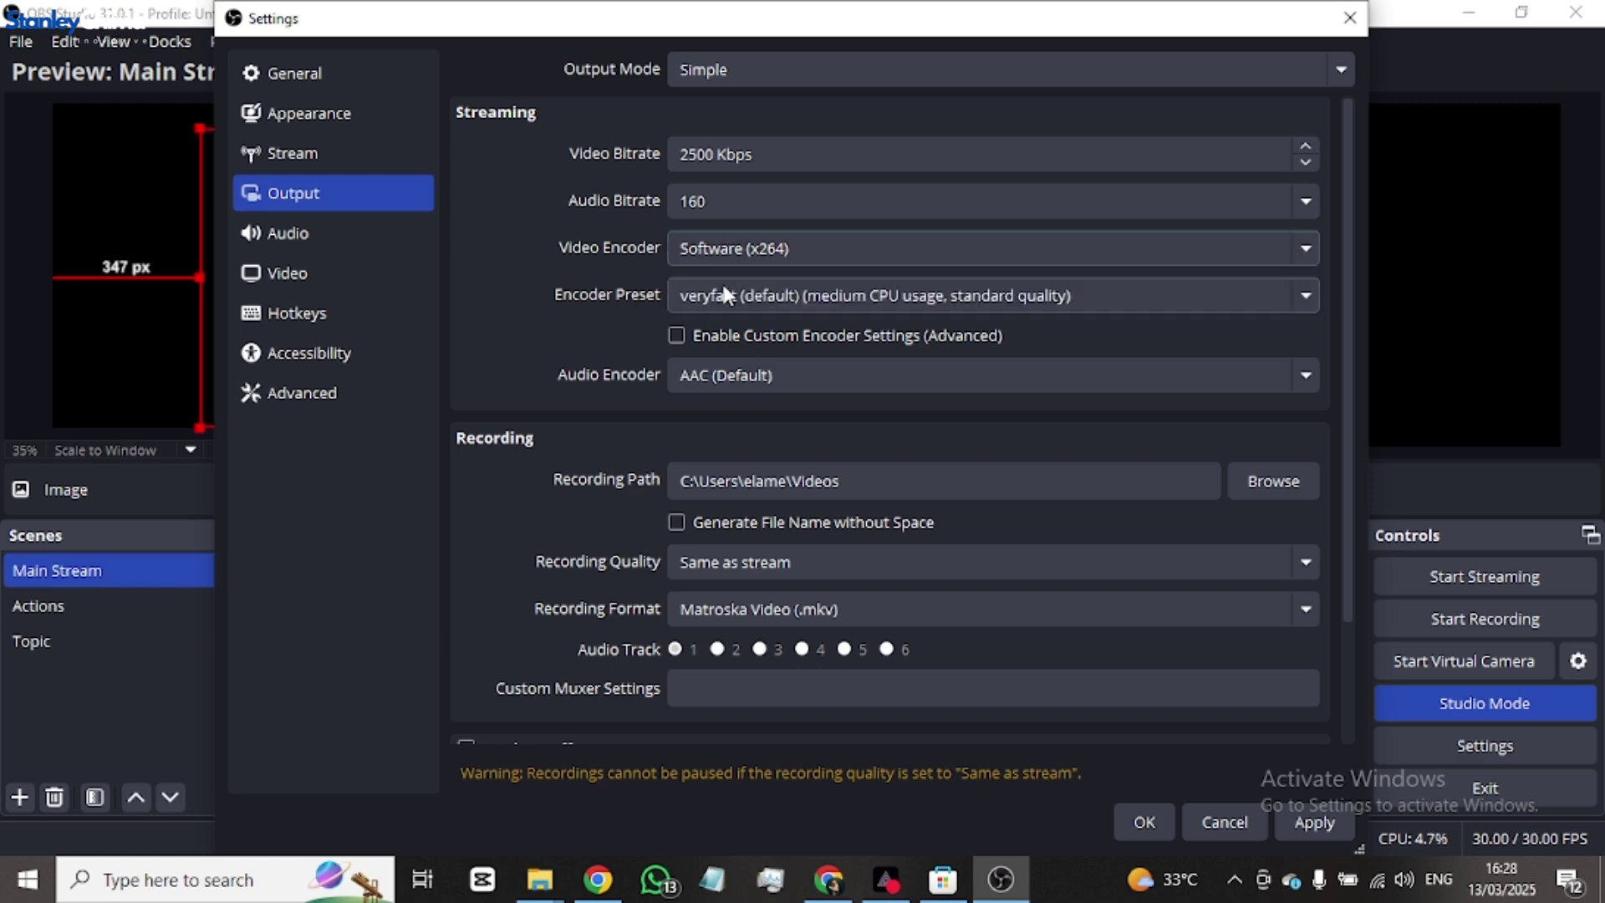
# - Set the x264 encoder preset to ultrafast and keep AAC (Default) as the audio encoder
pyautogui.click(822, 303)
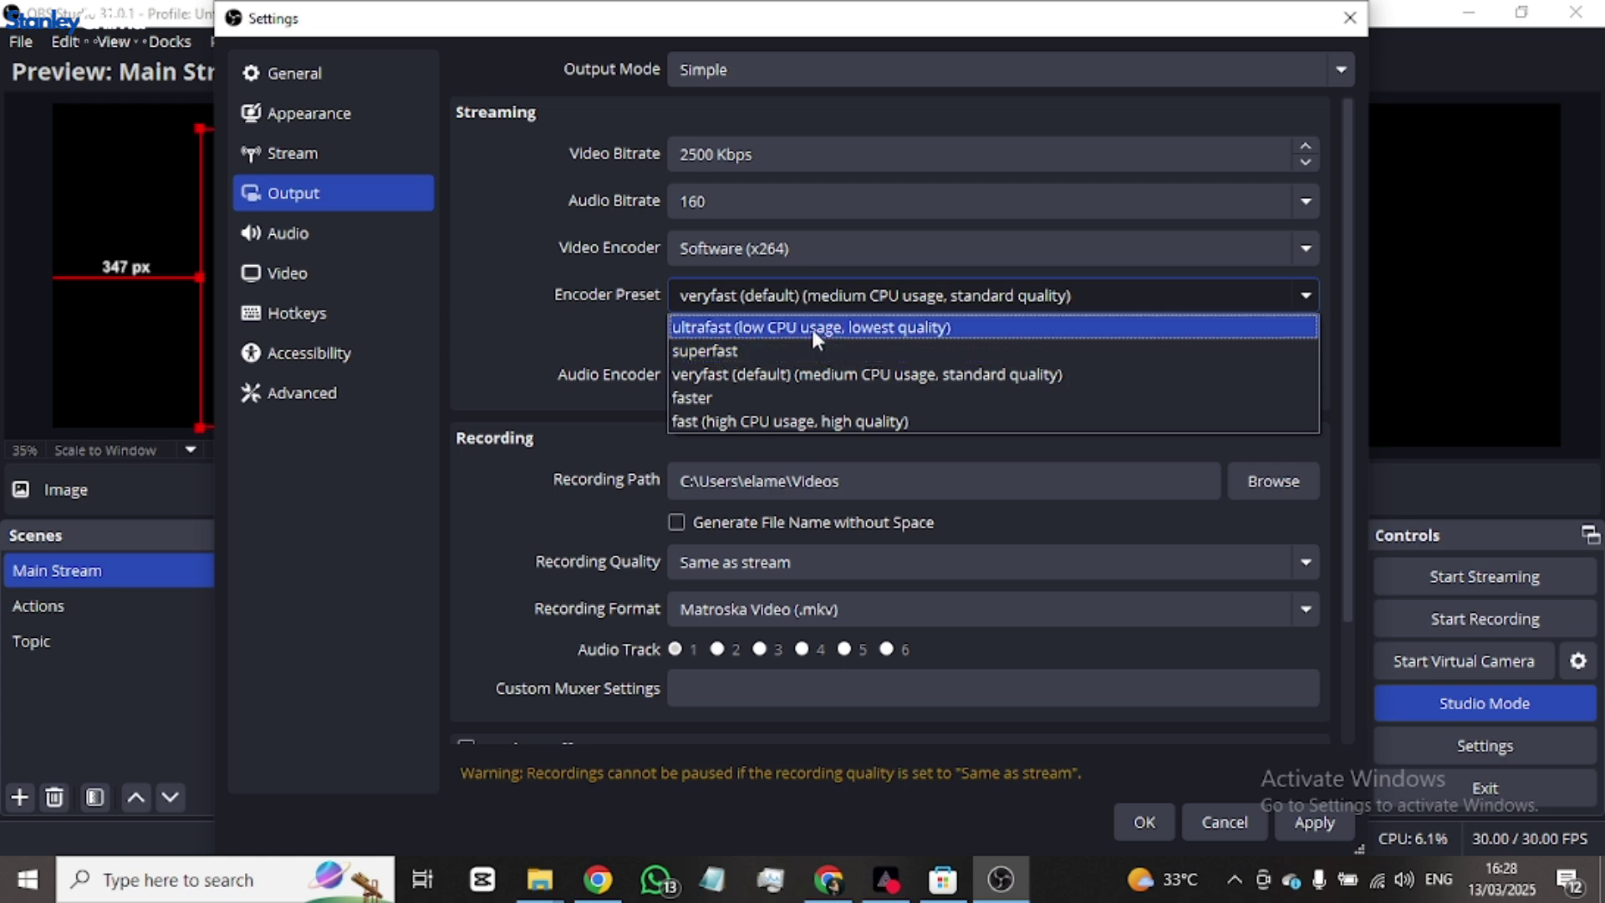
pyautogui.click(754, 328)
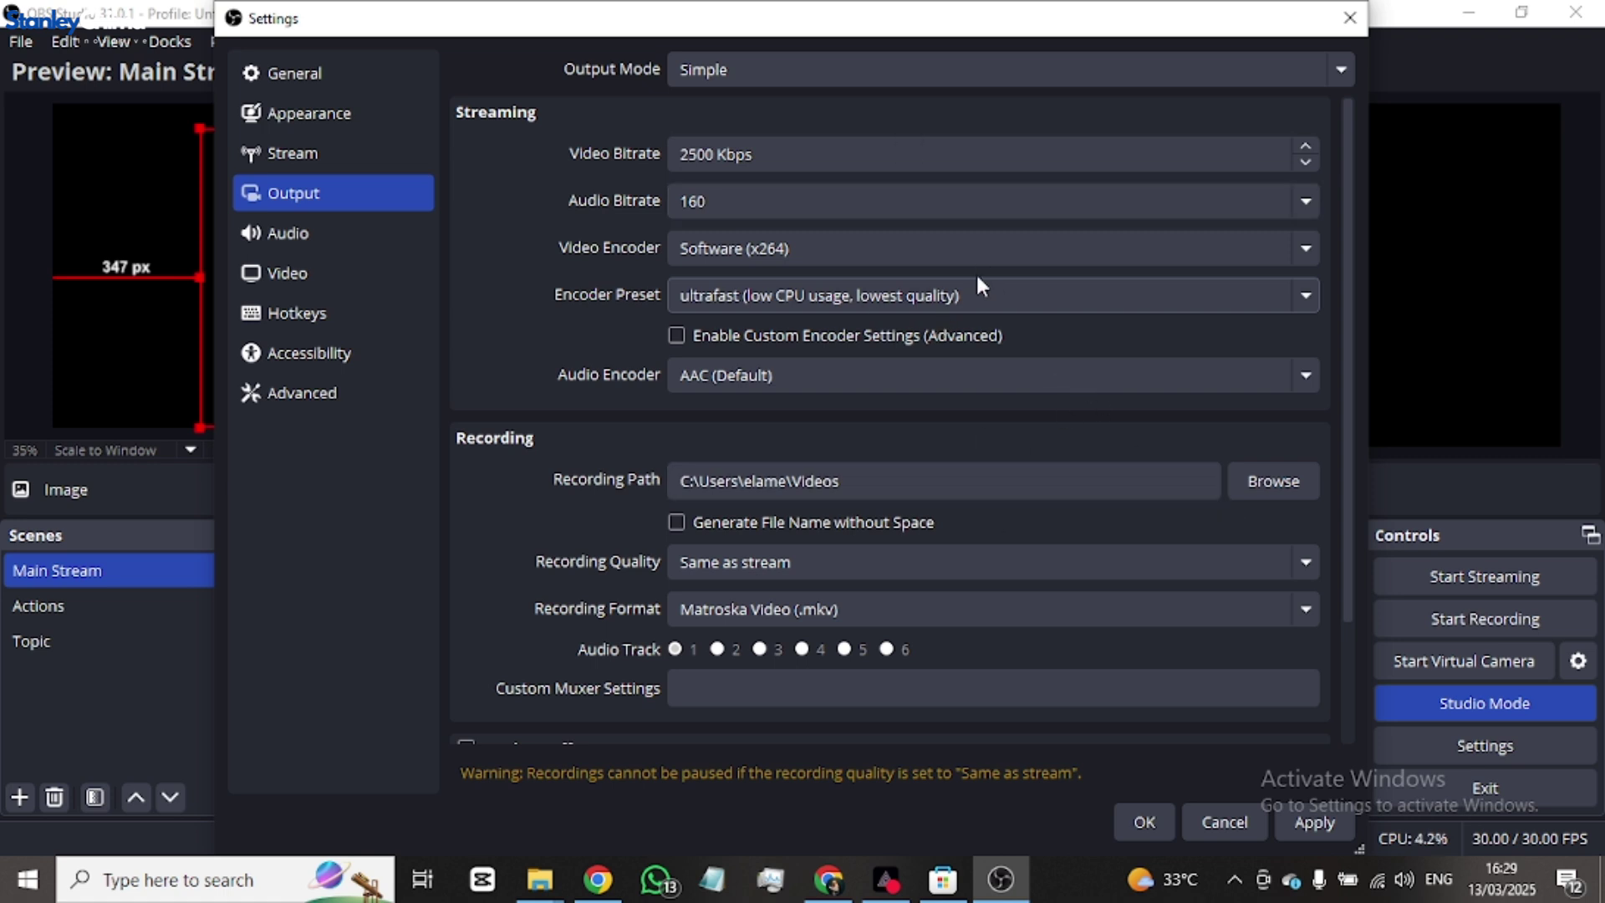
pyautogui.click(1014, 293)
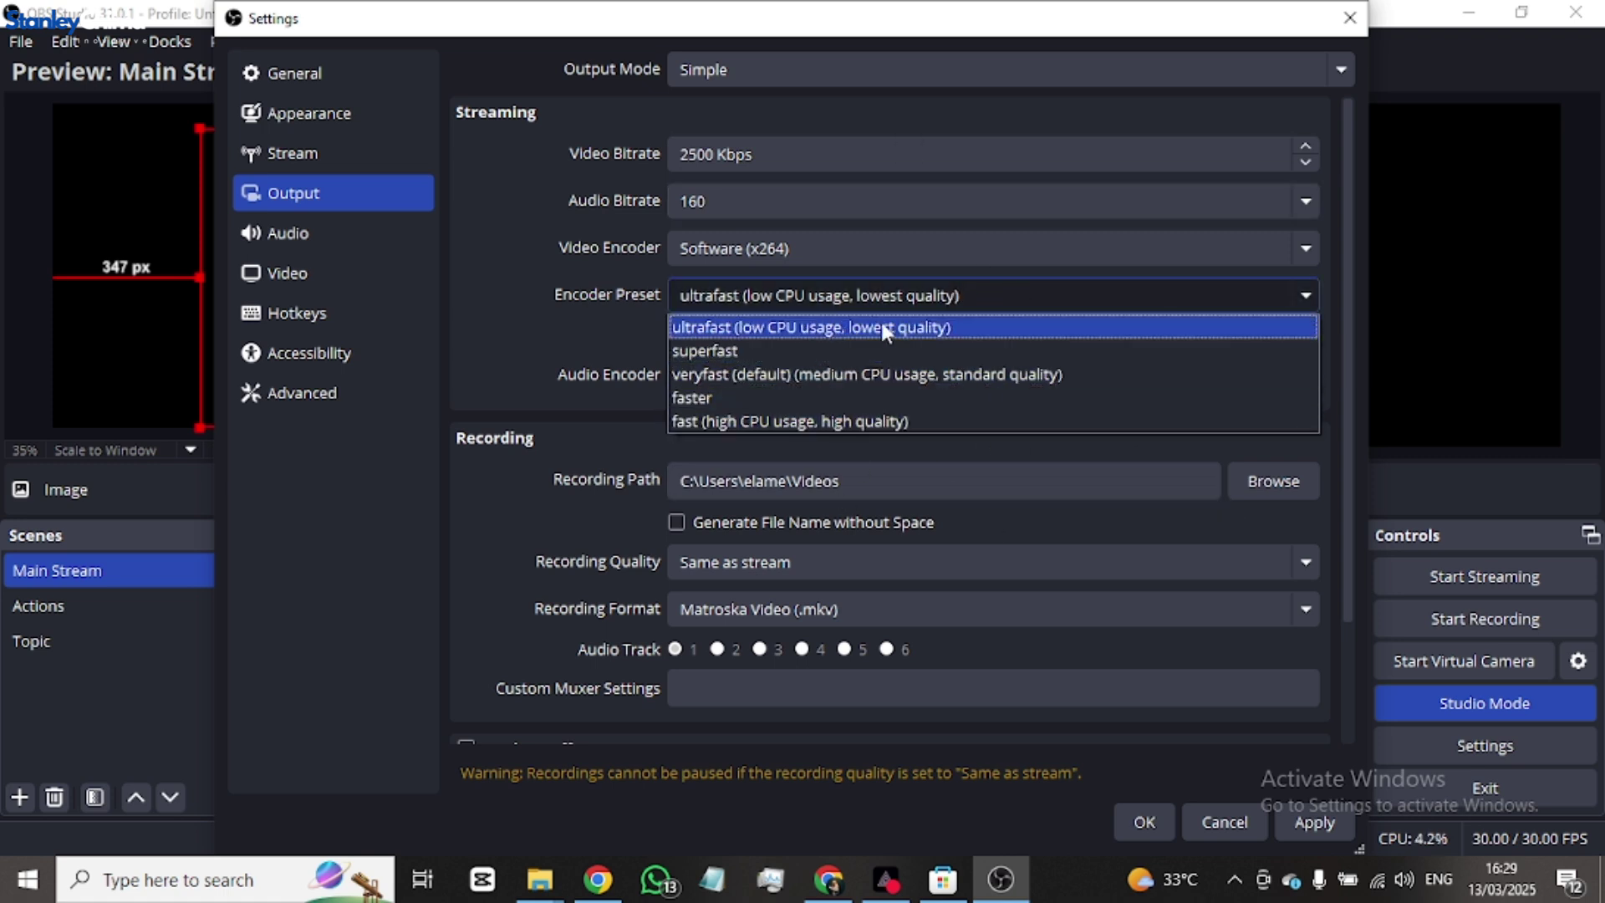
pyautogui.click(954, 294)
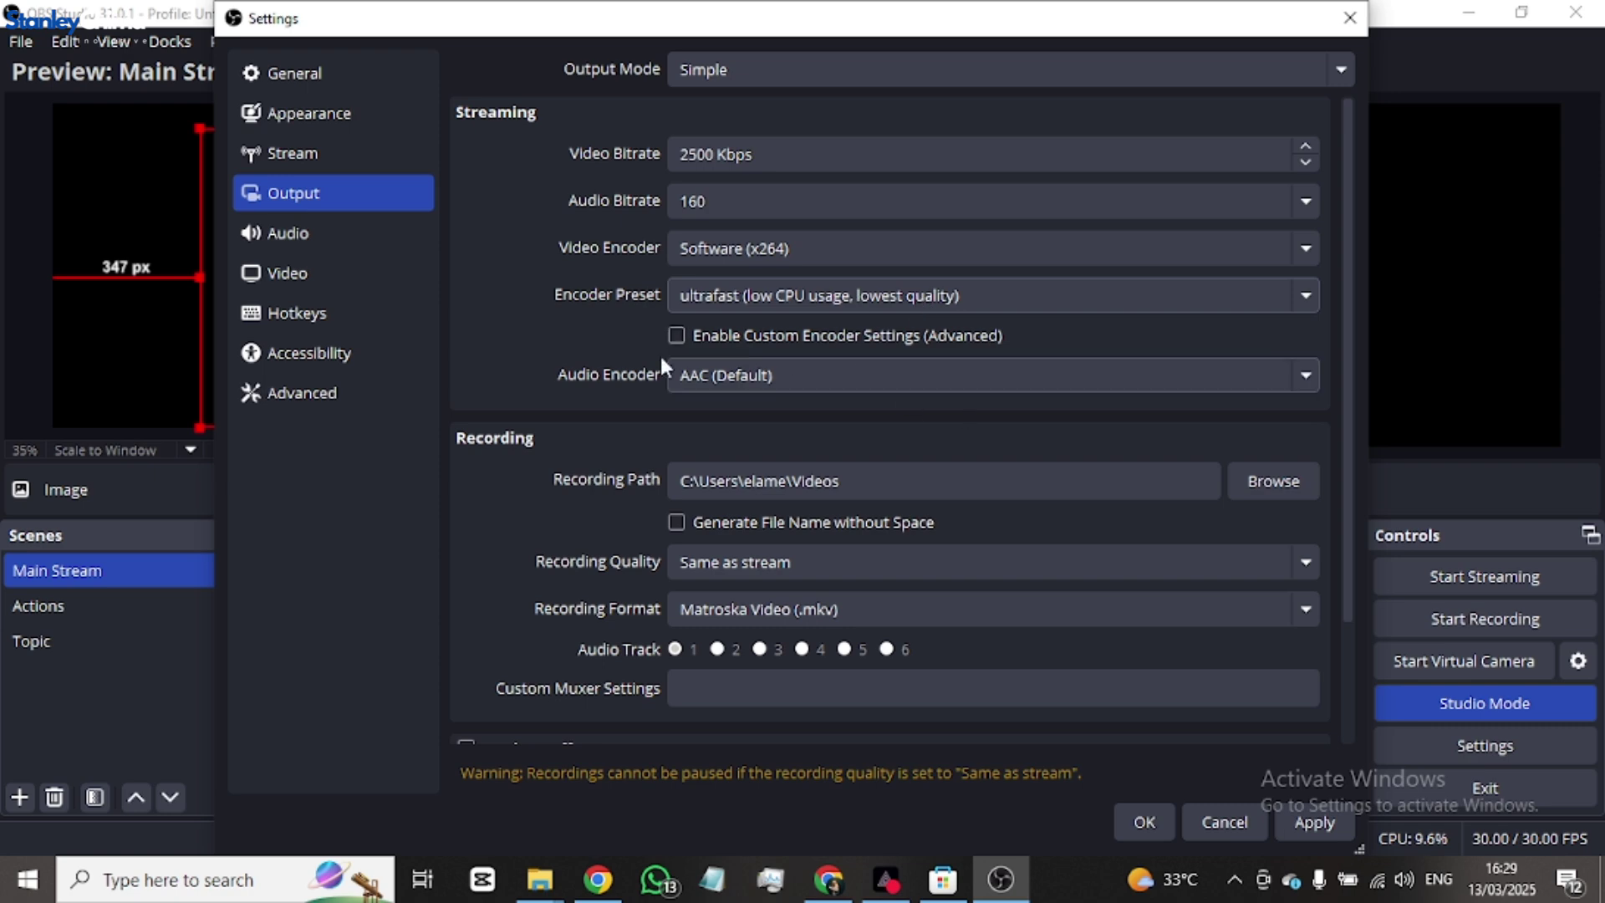
pyautogui.click(850, 371)
pyautogui.click(850, 371)
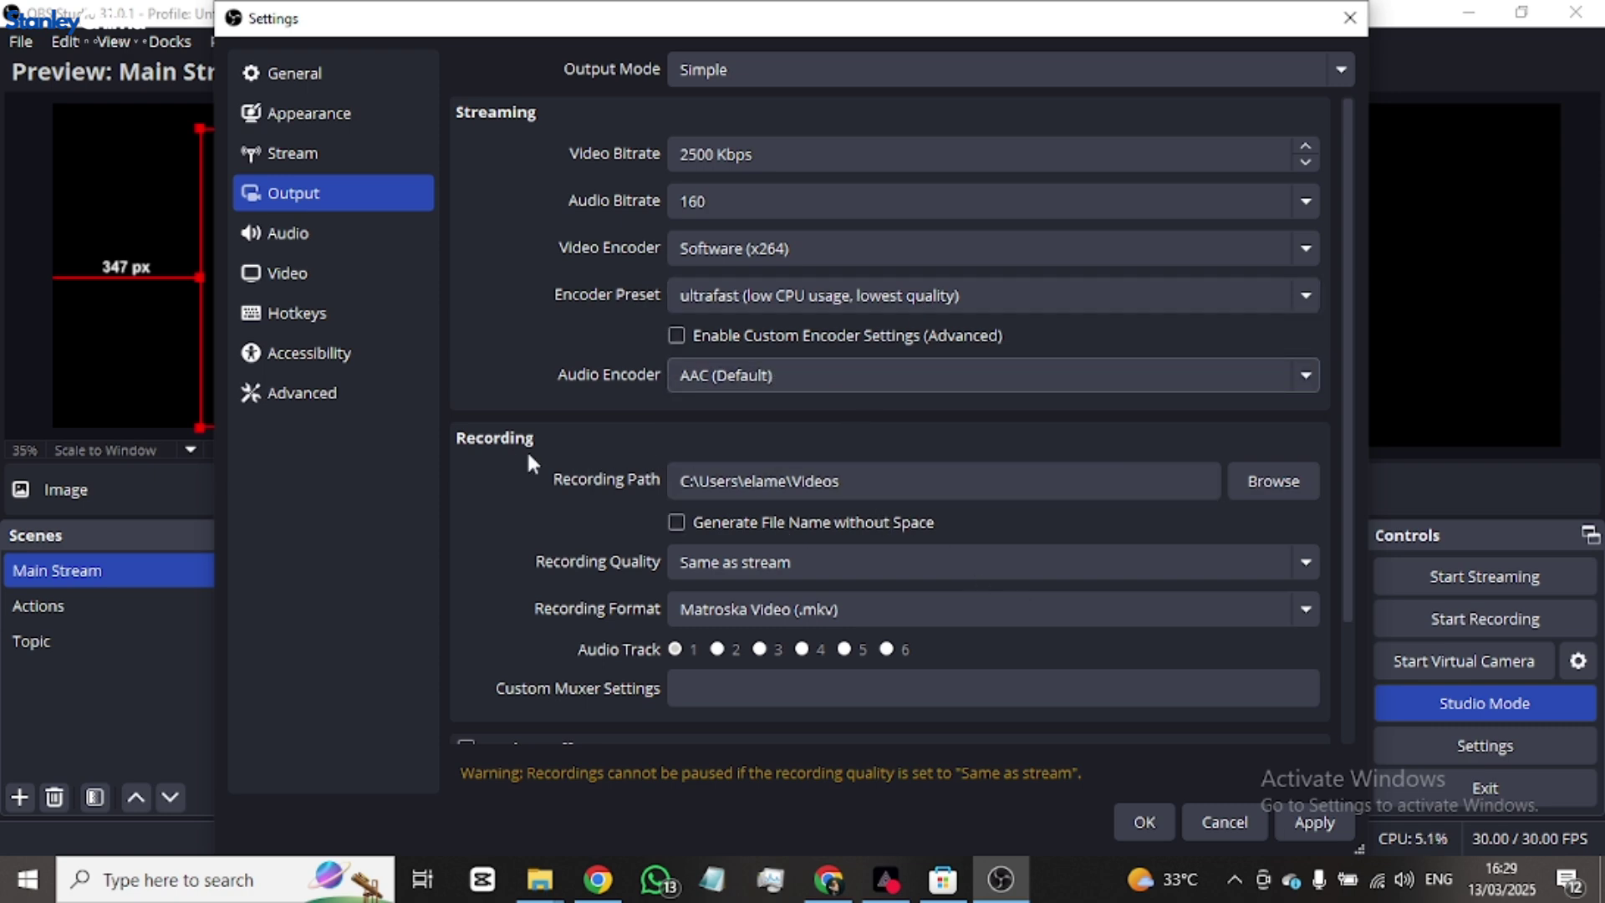
pyautogui.scroll(-3, 633, 465)
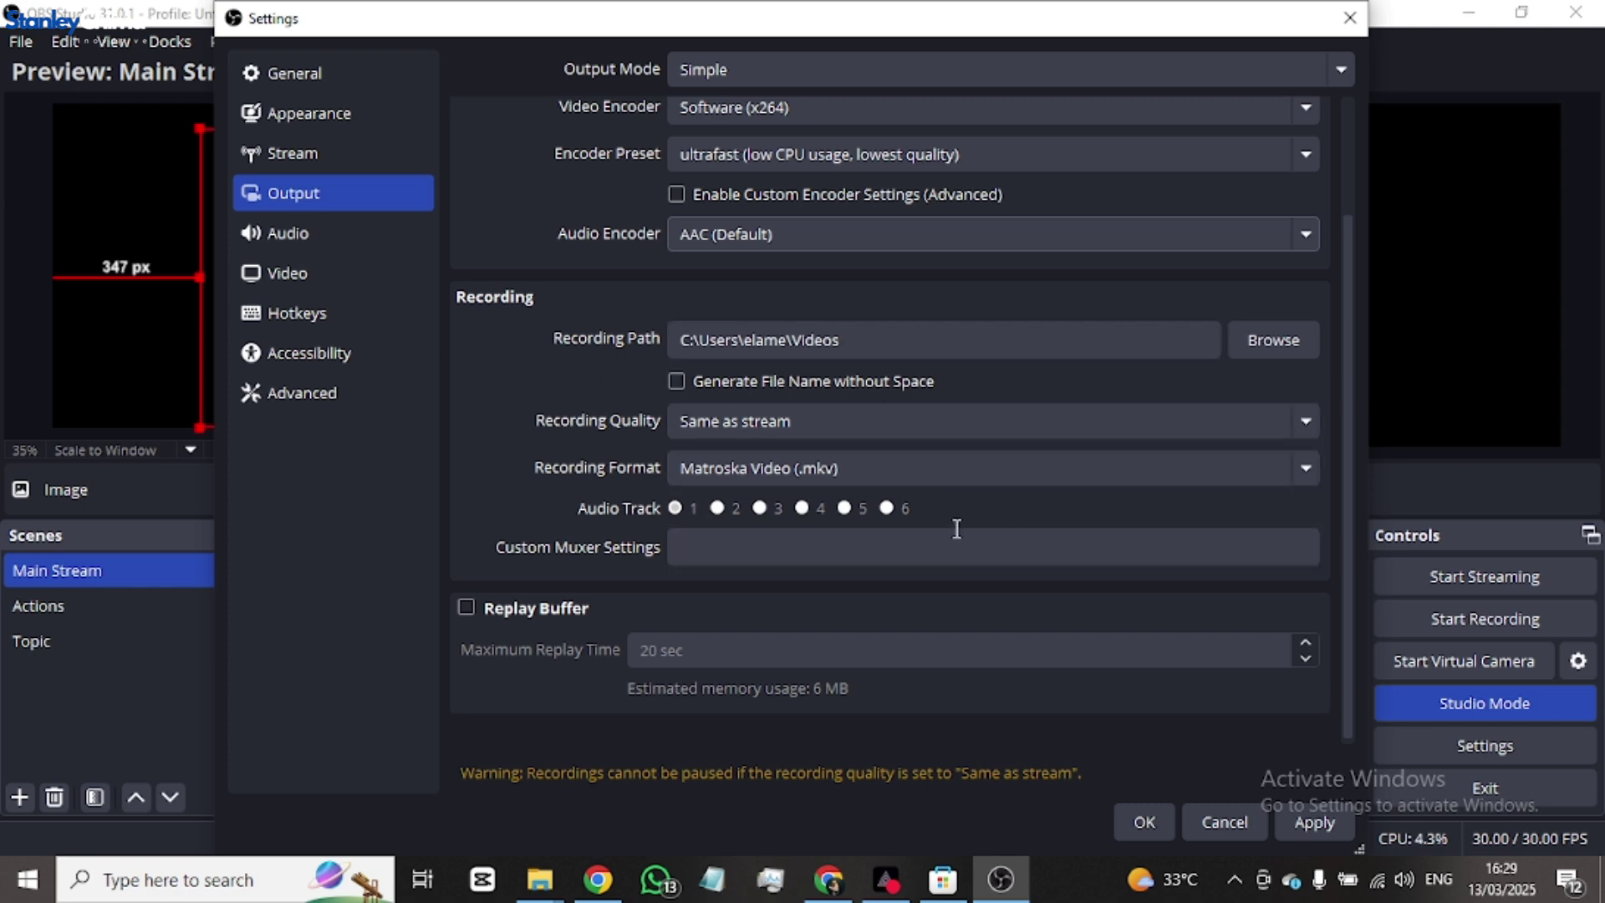
pyautogui.scroll(3, 932, 602)
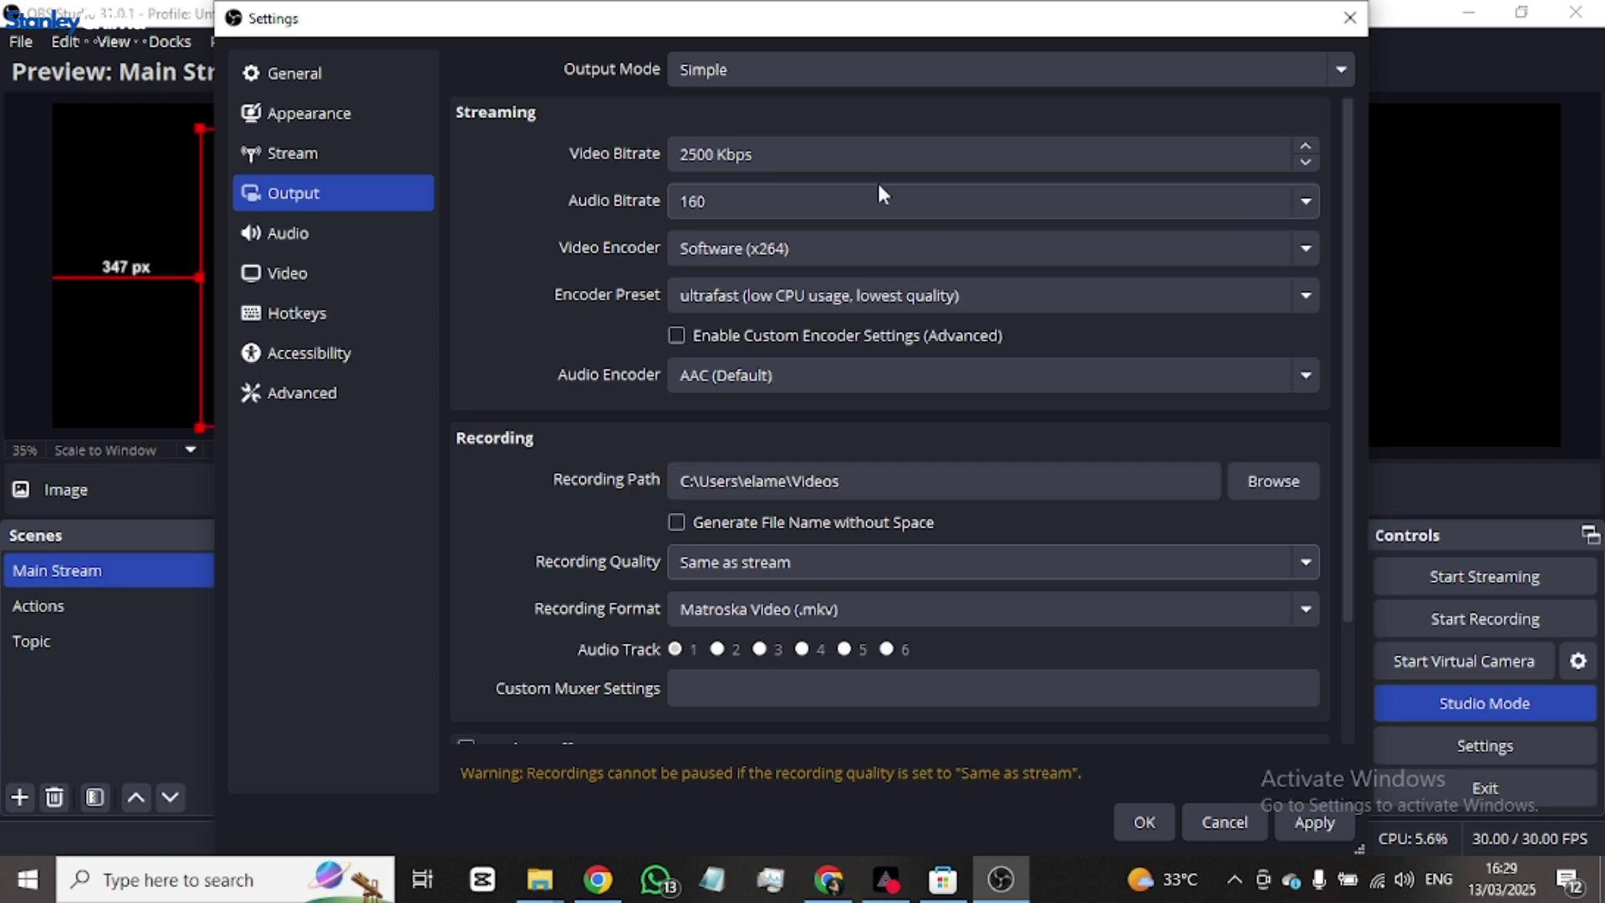
pyautogui.click(916, 72)
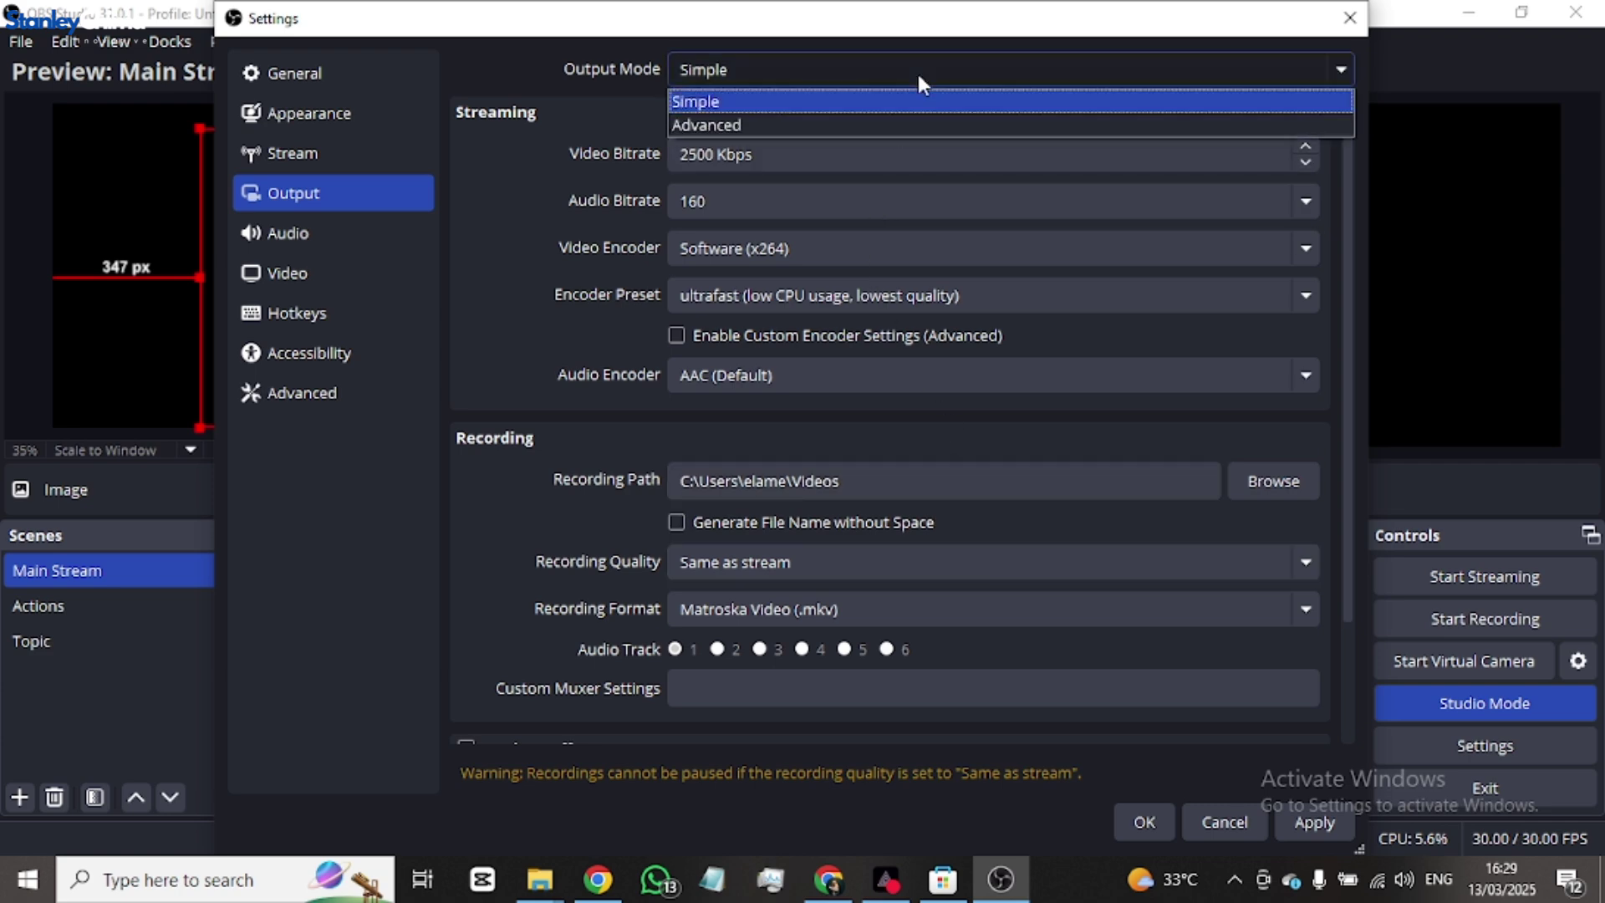
pyautogui.click(791, 96)
pyautogui.click(696, 78)
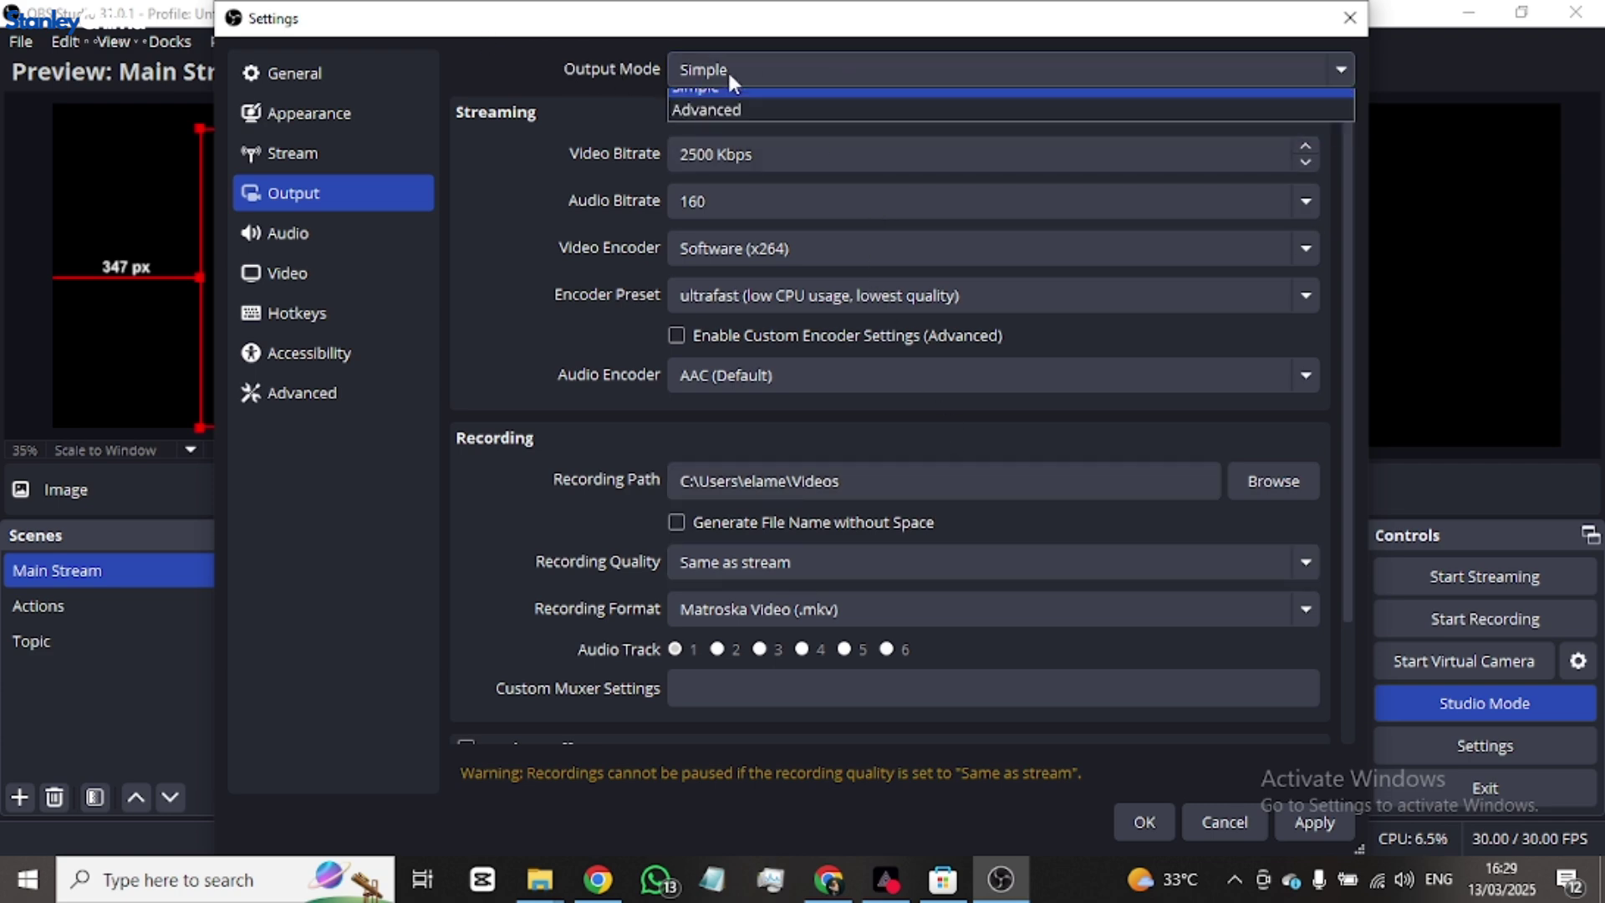
pyautogui.click(744, 123)
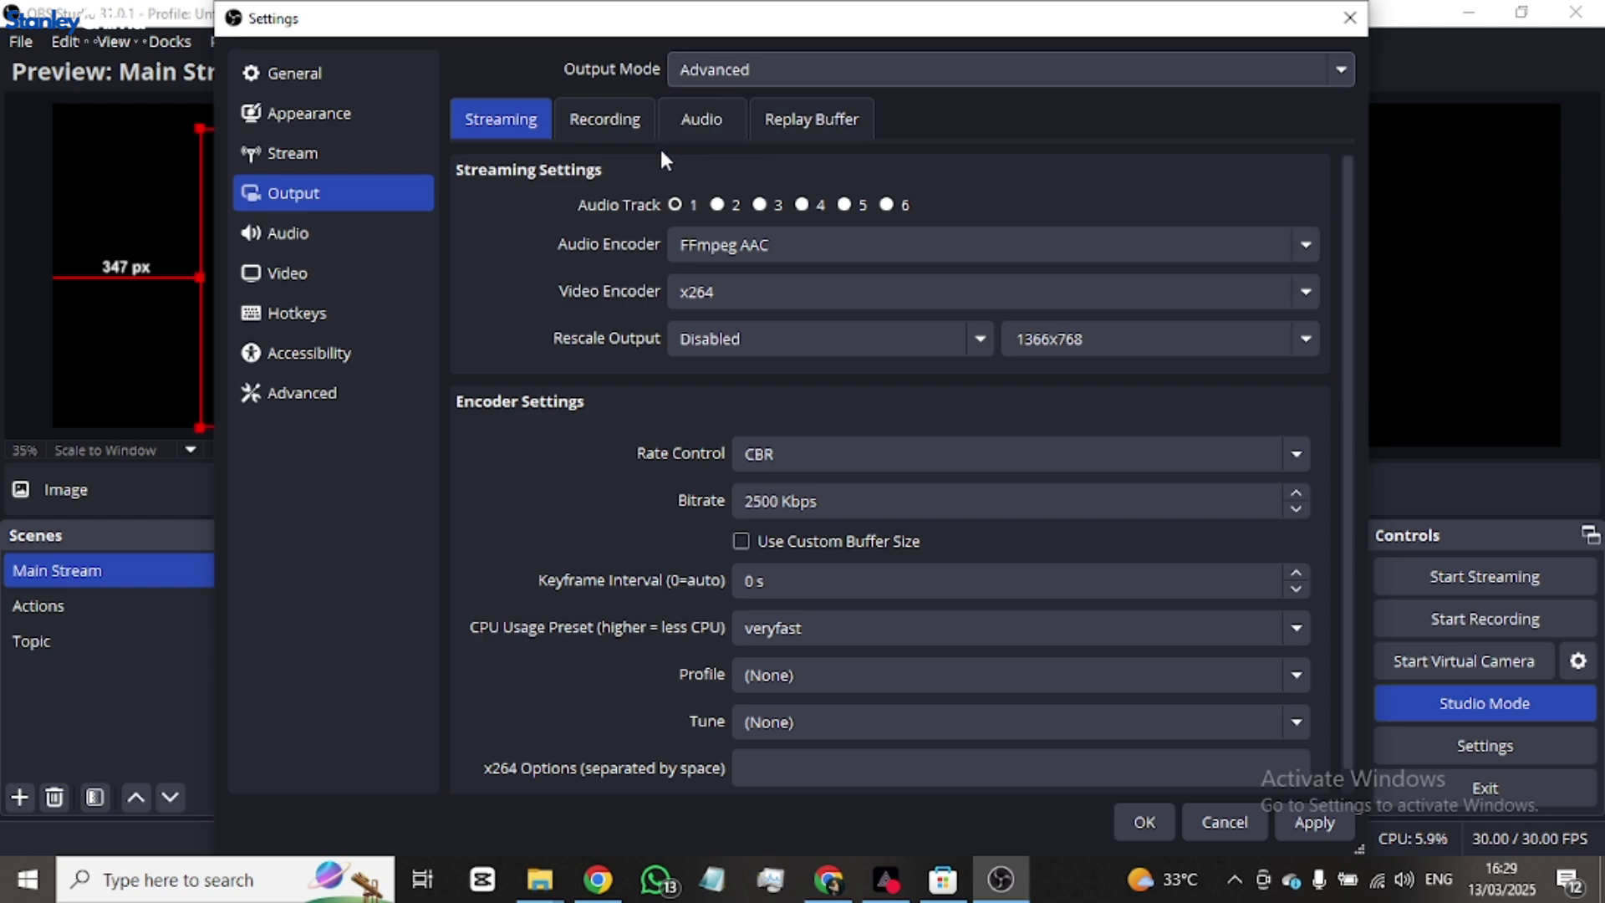
pyautogui.click(595, 126)
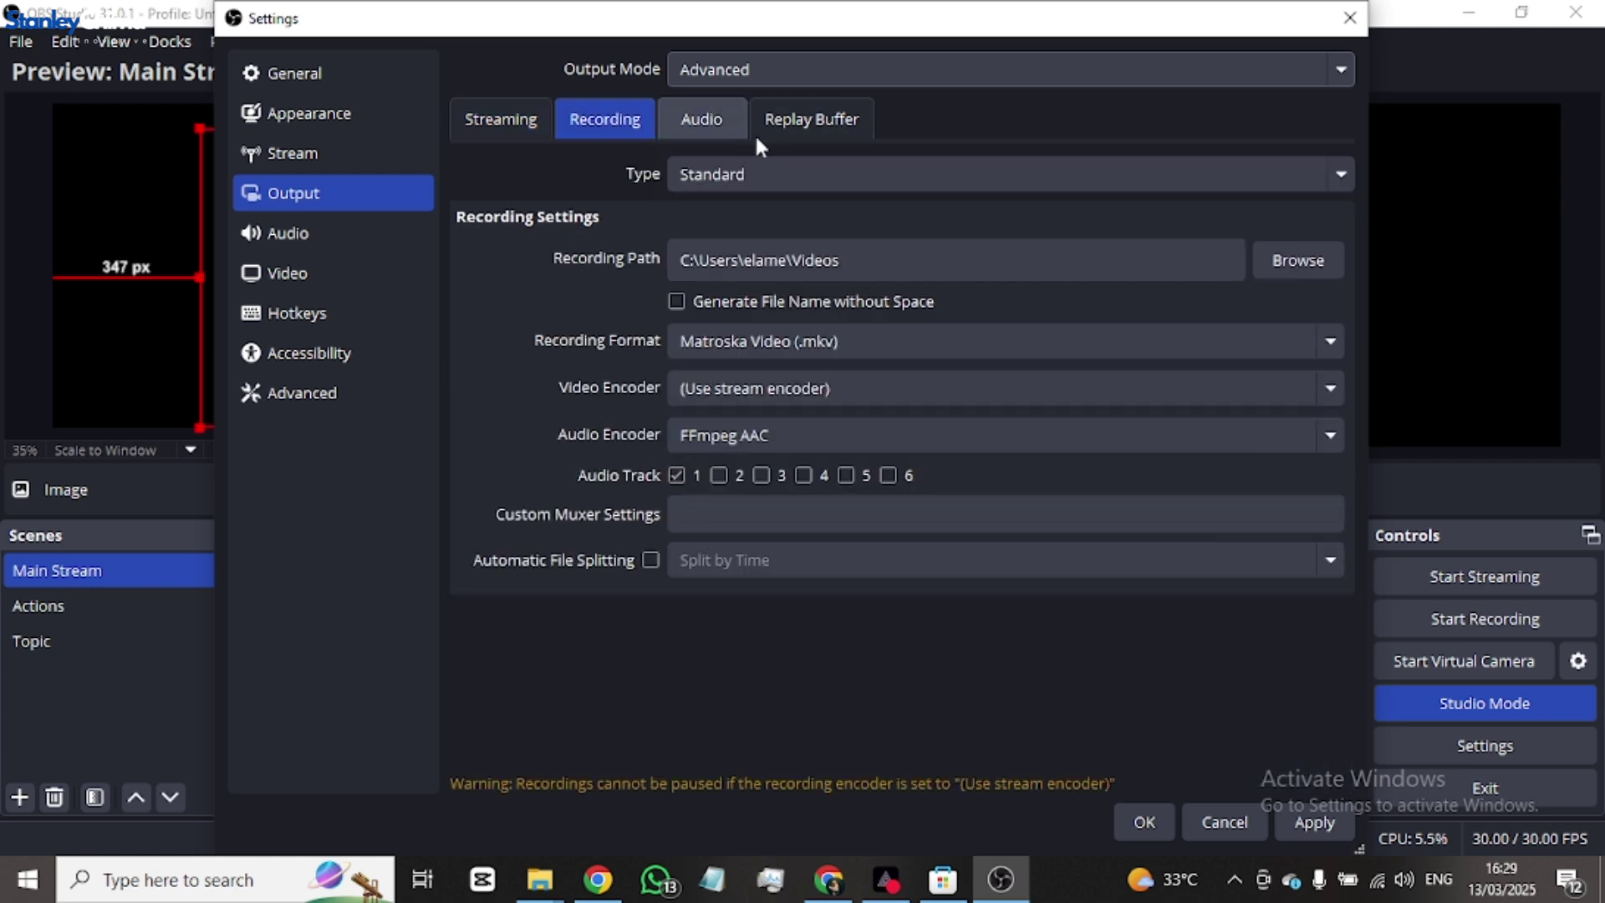
pyautogui.click(808, 124)
pyautogui.click(530, 119)
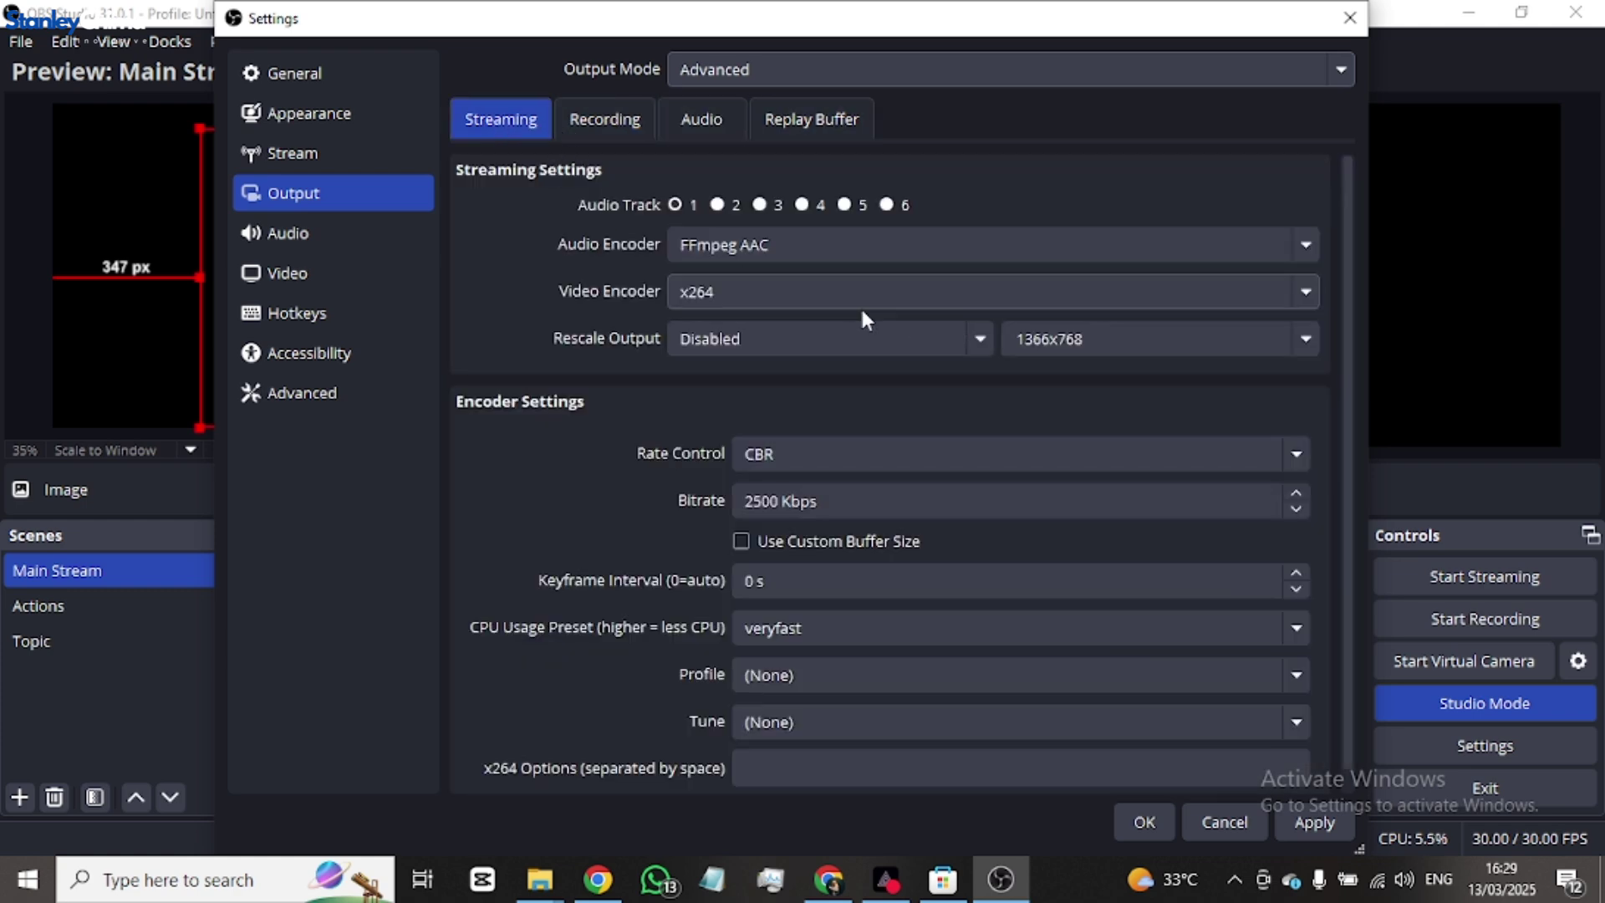
pyautogui.click(842, 243)
pyautogui.click(840, 244)
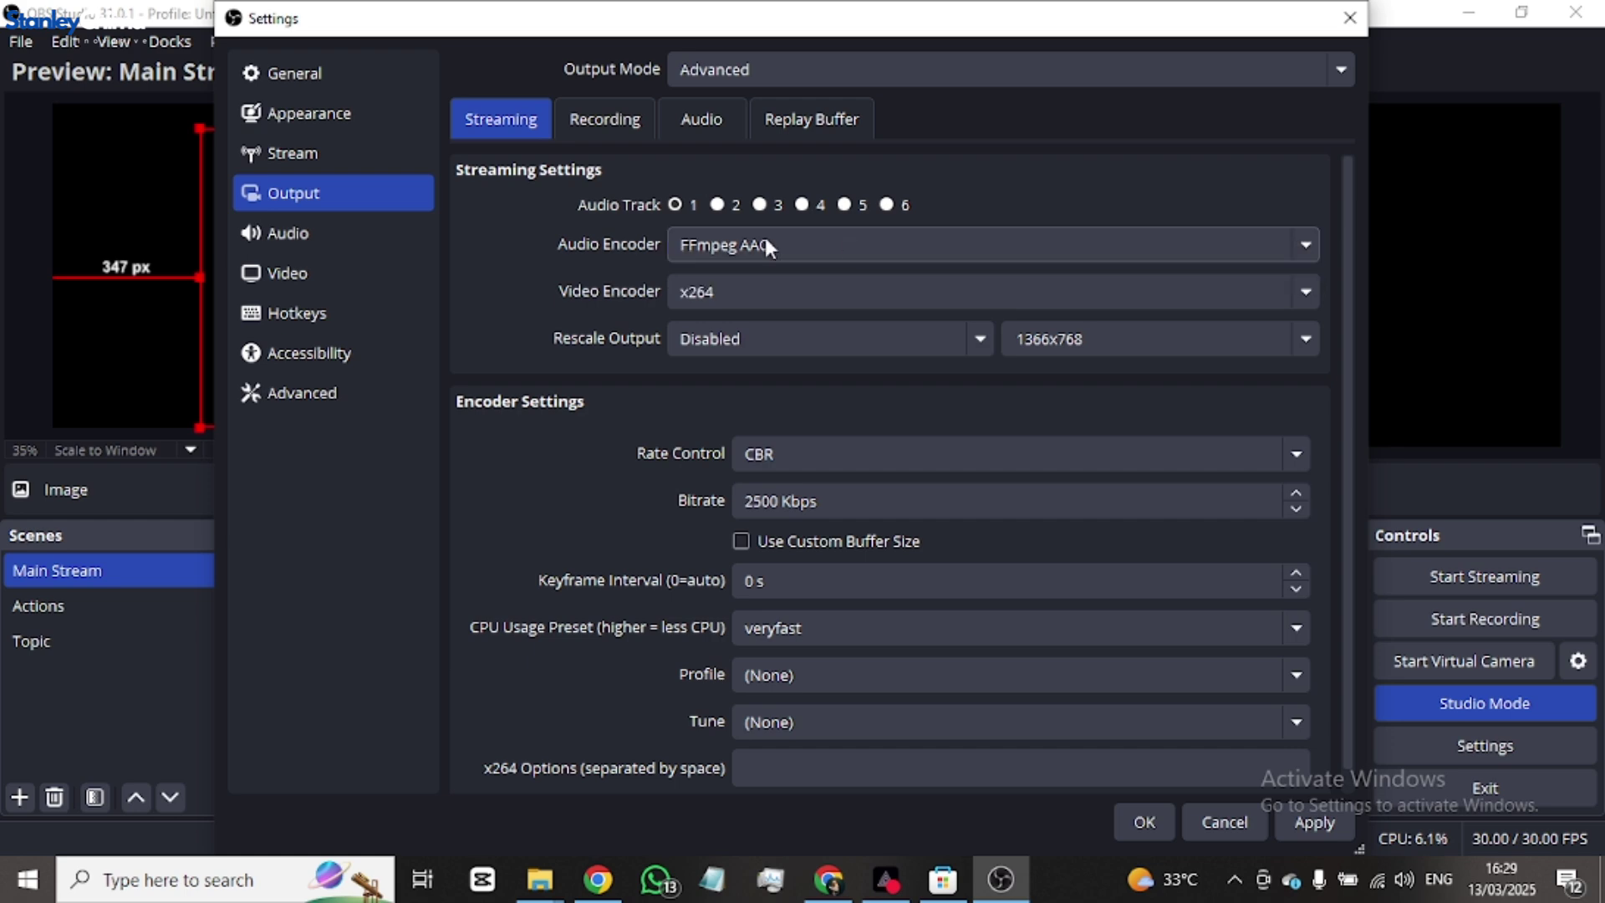
pyautogui.click(792, 288)
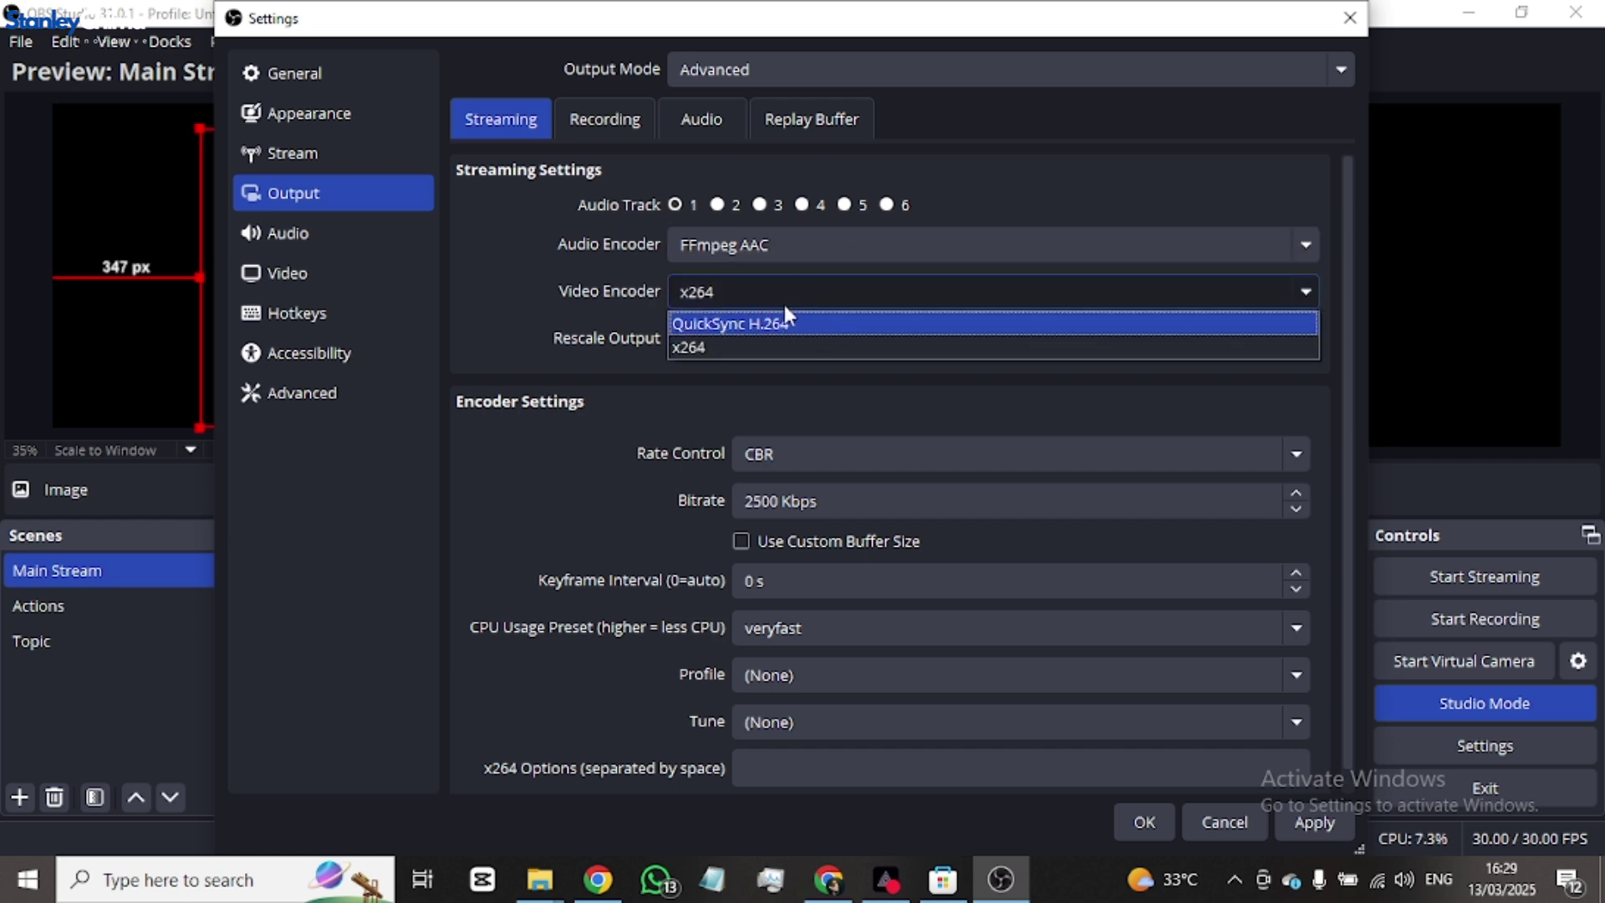
pyautogui.click(733, 349)
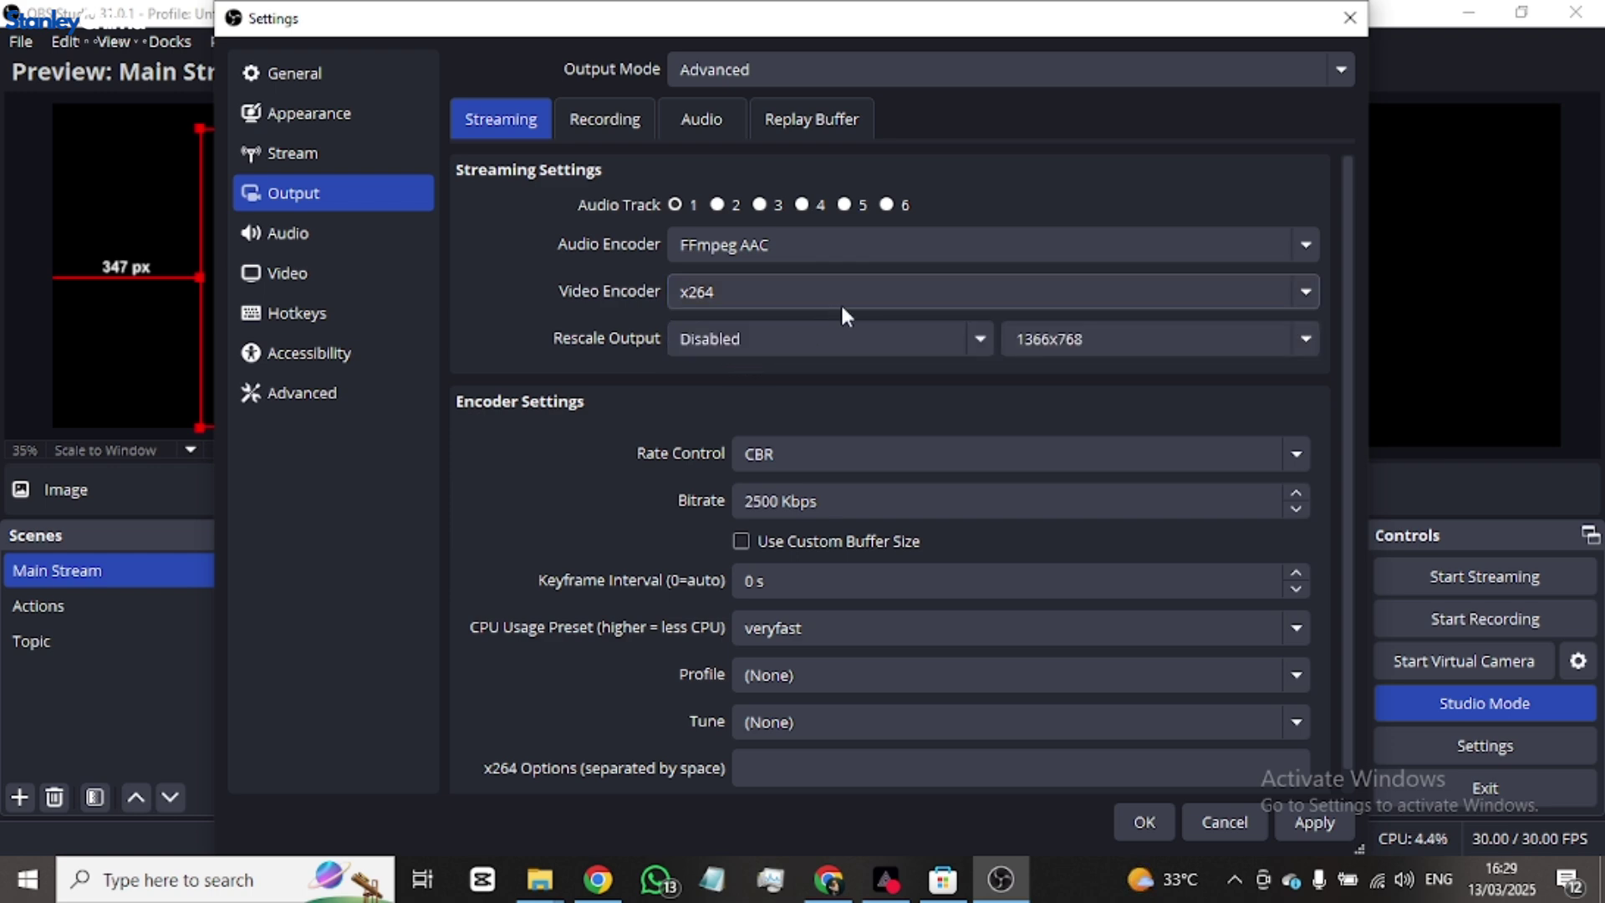
pyautogui.click(978, 343)
pyautogui.click(978, 339)
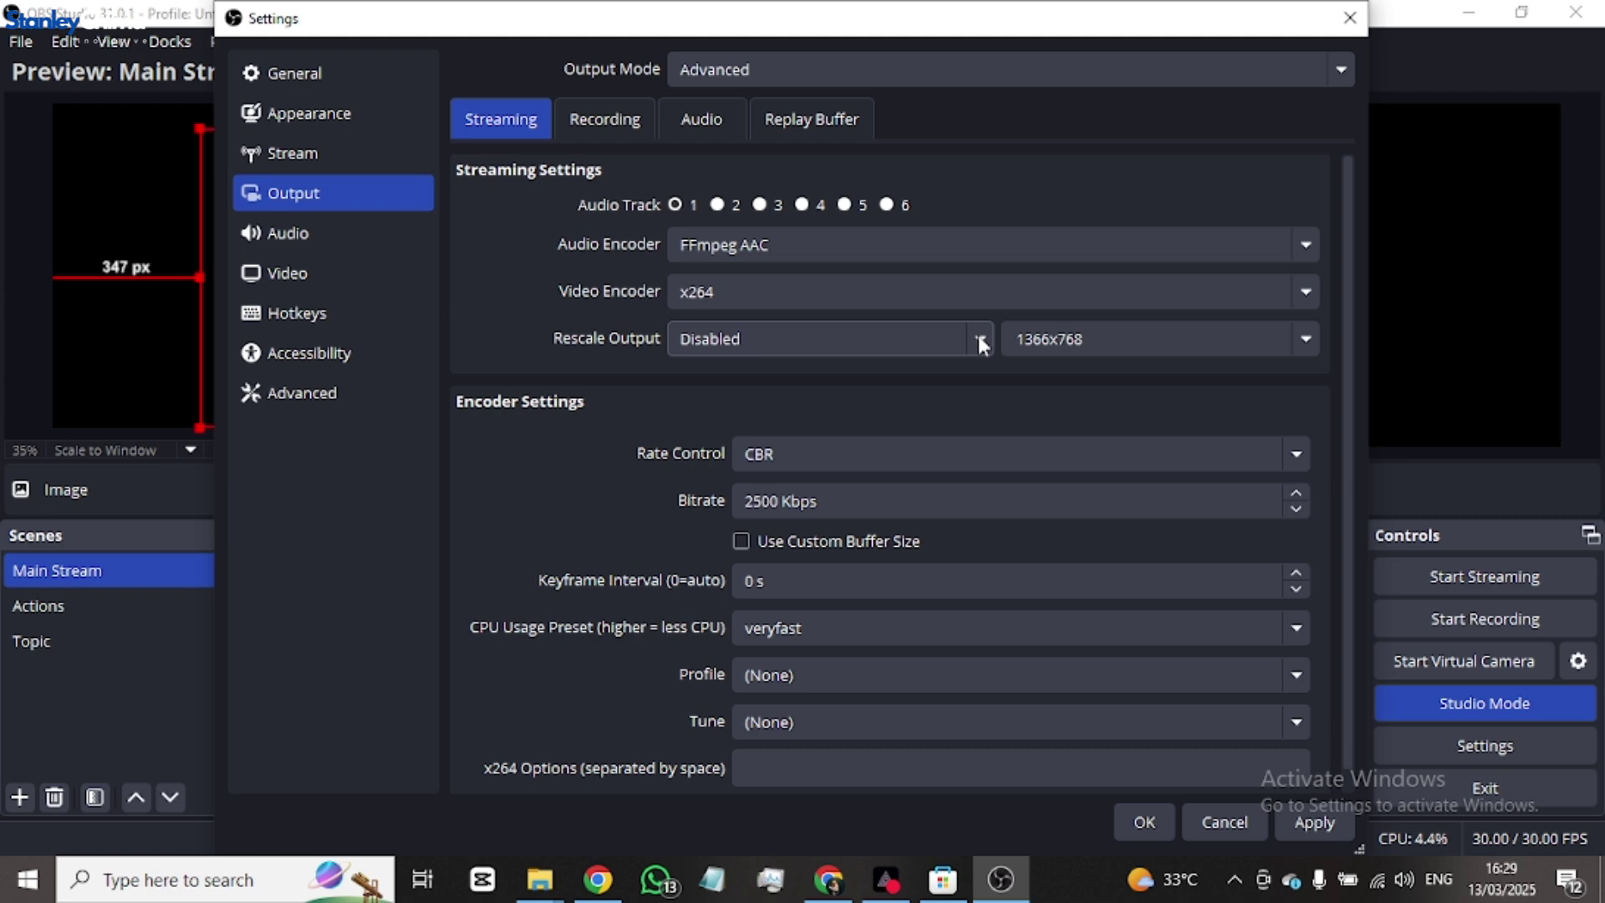
pyautogui.click(1152, 339)
pyautogui.click(1305, 339)
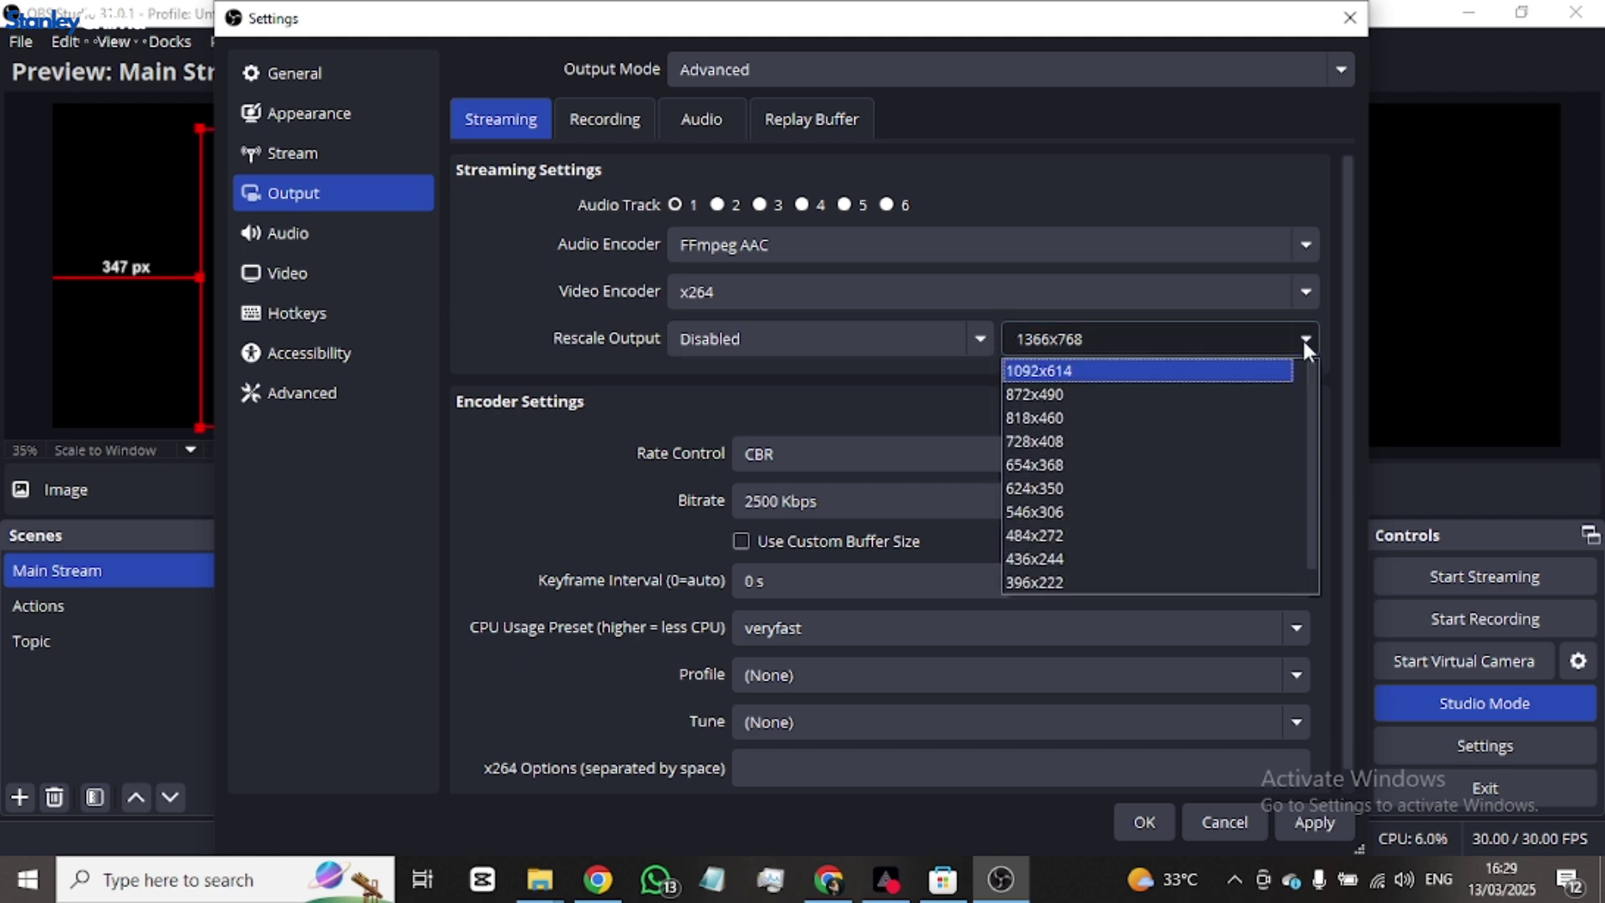
pyautogui.click(1305, 340)
pyautogui.click(1305, 340)
pyautogui.click(1301, 341)
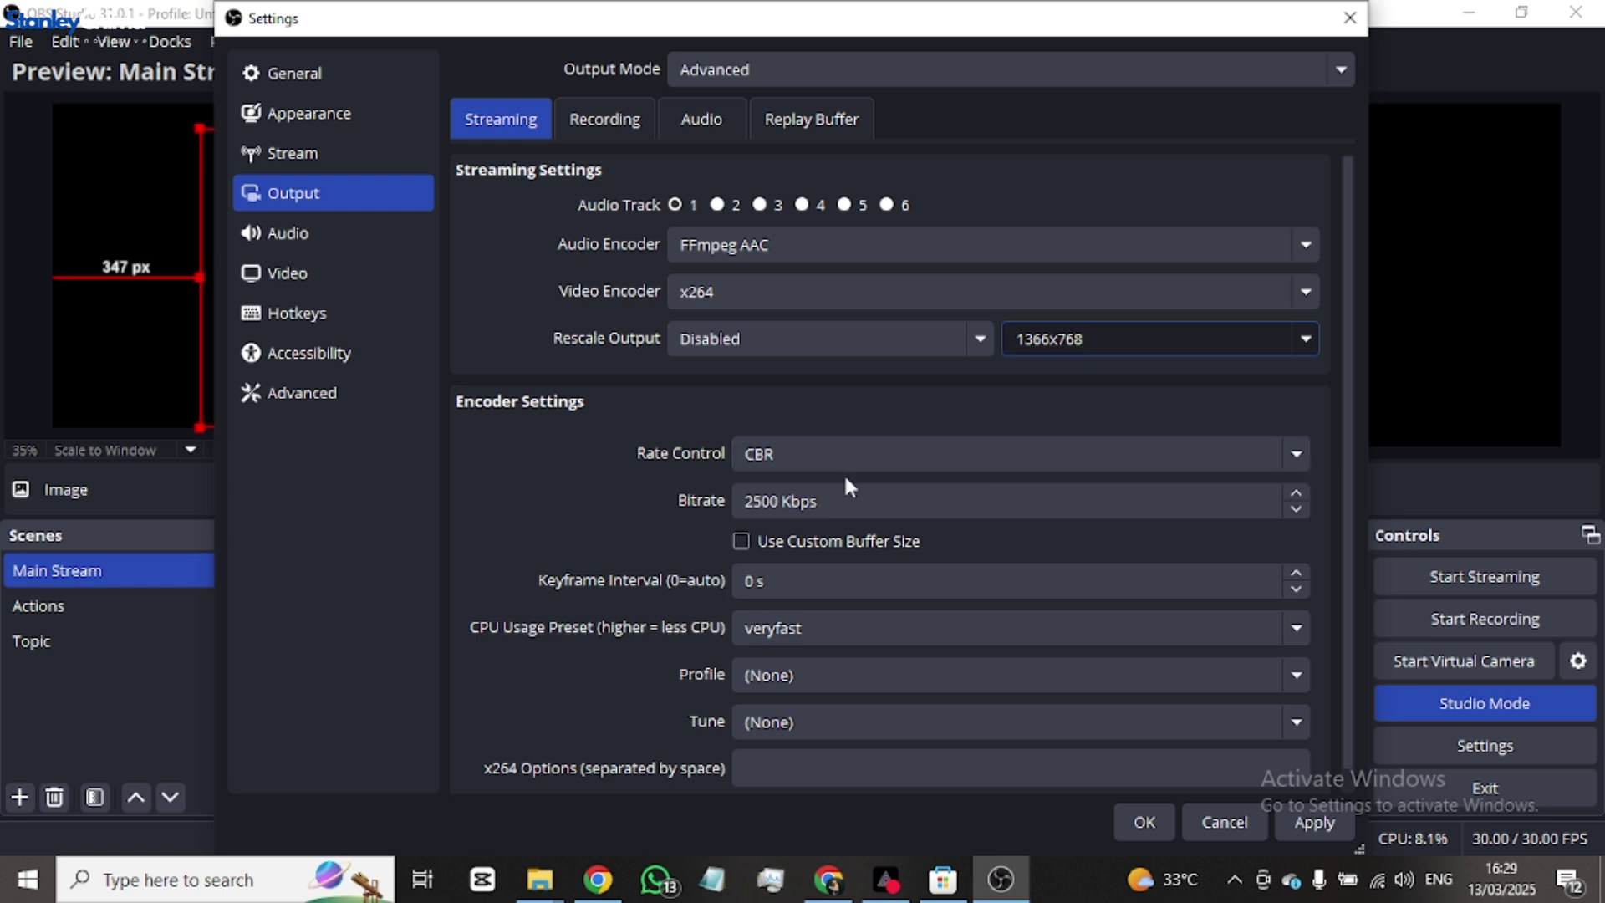
# - Switch rate control to VBR and change the bitrate to 2000 Kbps
pyautogui.click(851, 450)
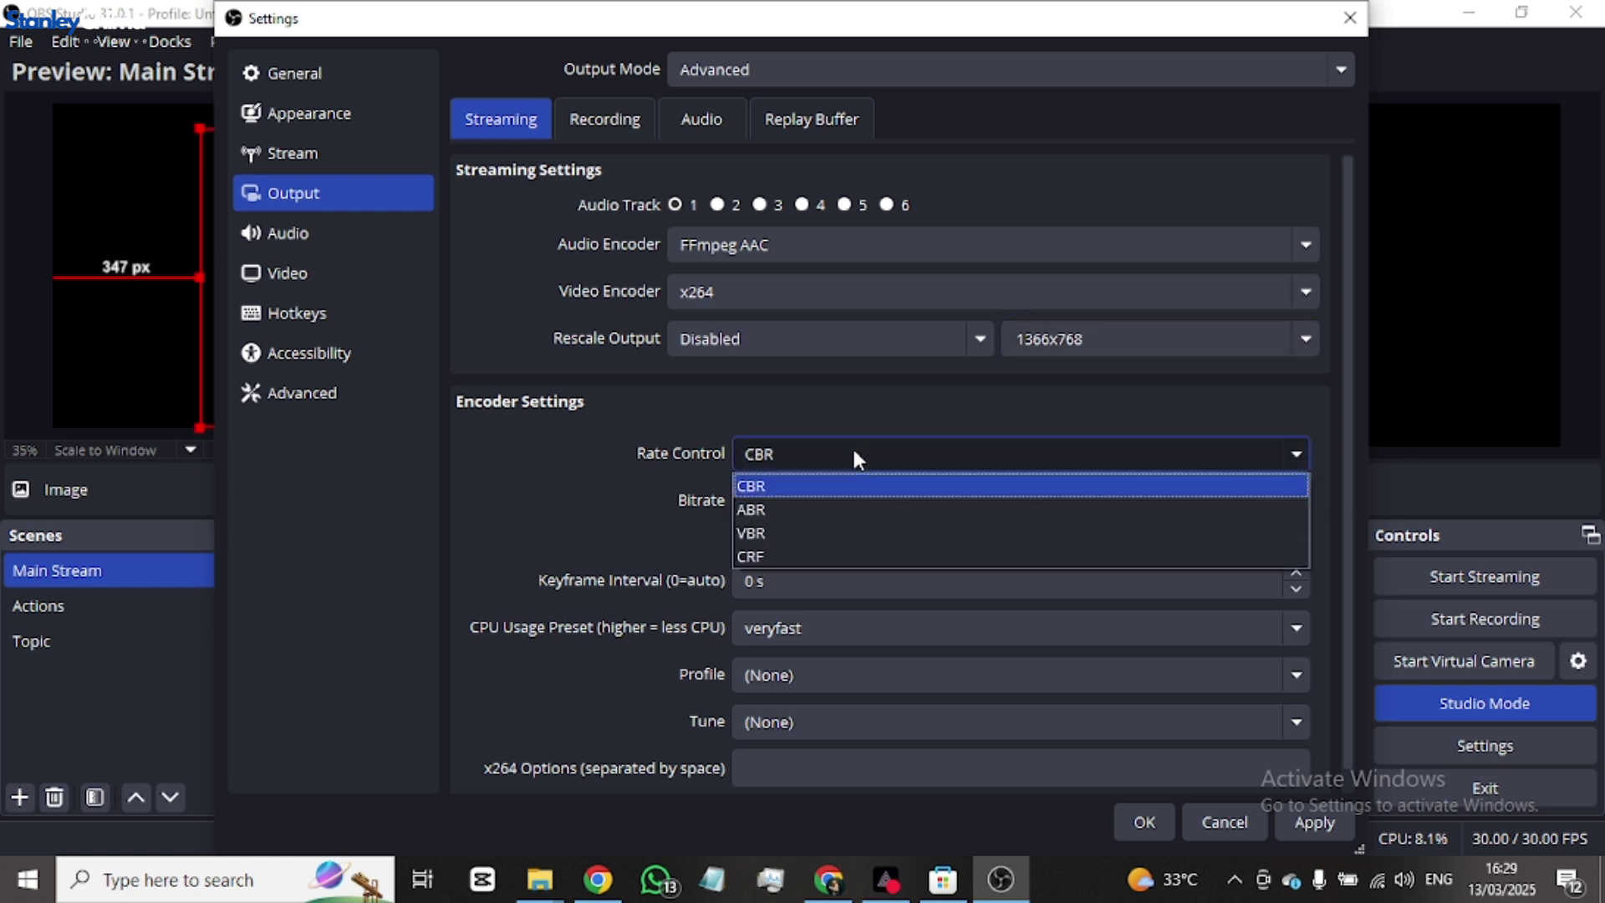
pyautogui.click(833, 531)
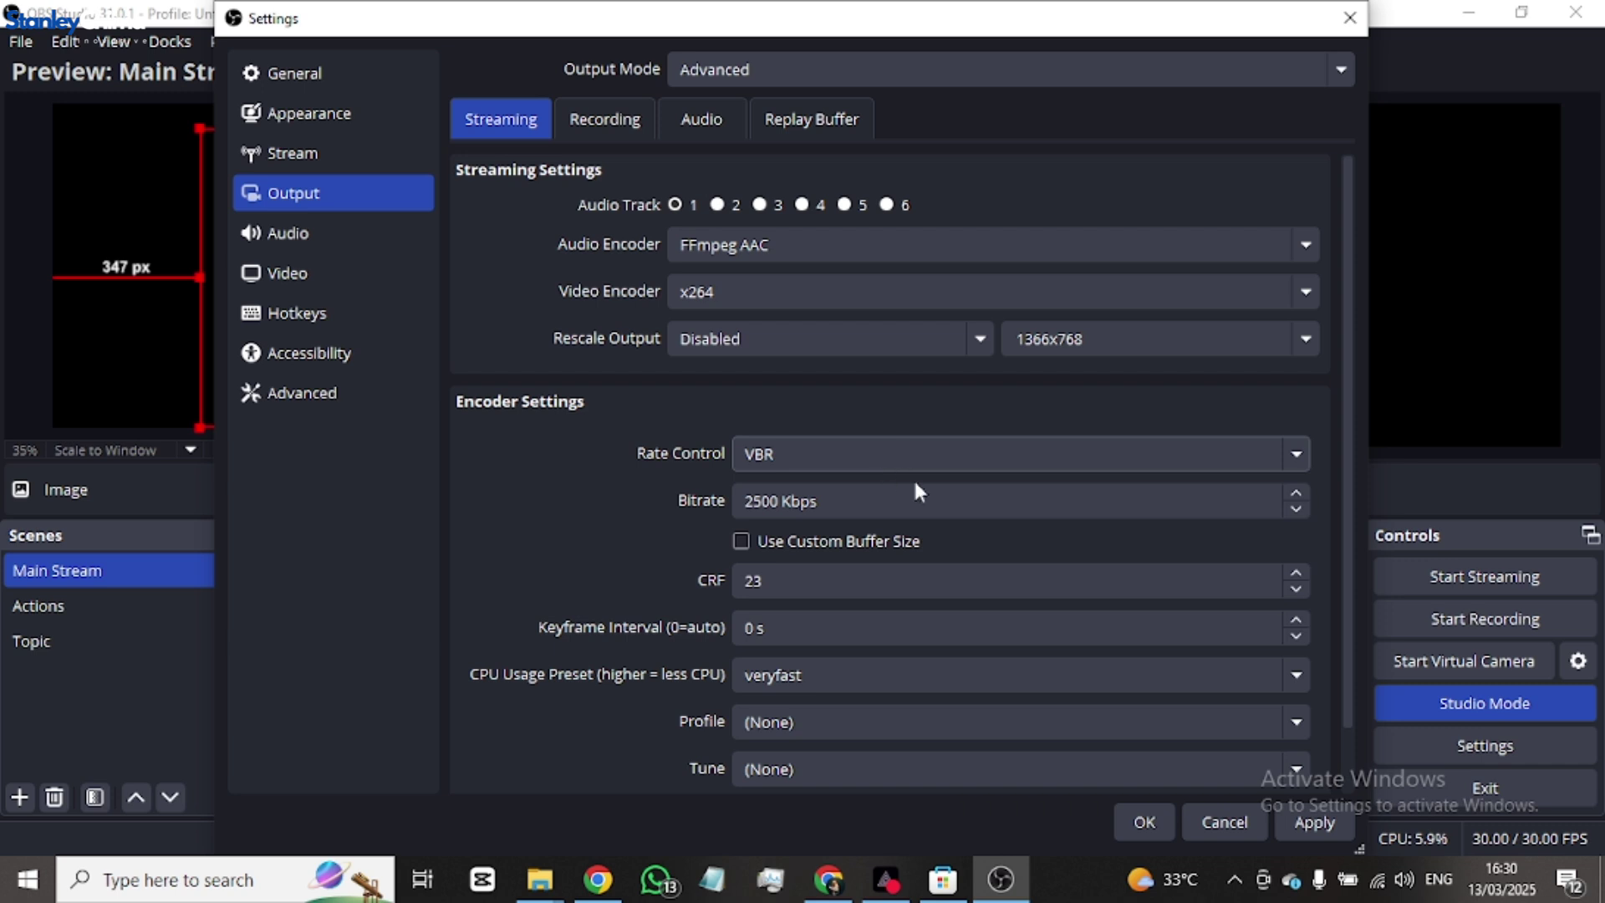
pyautogui.click(926, 500)
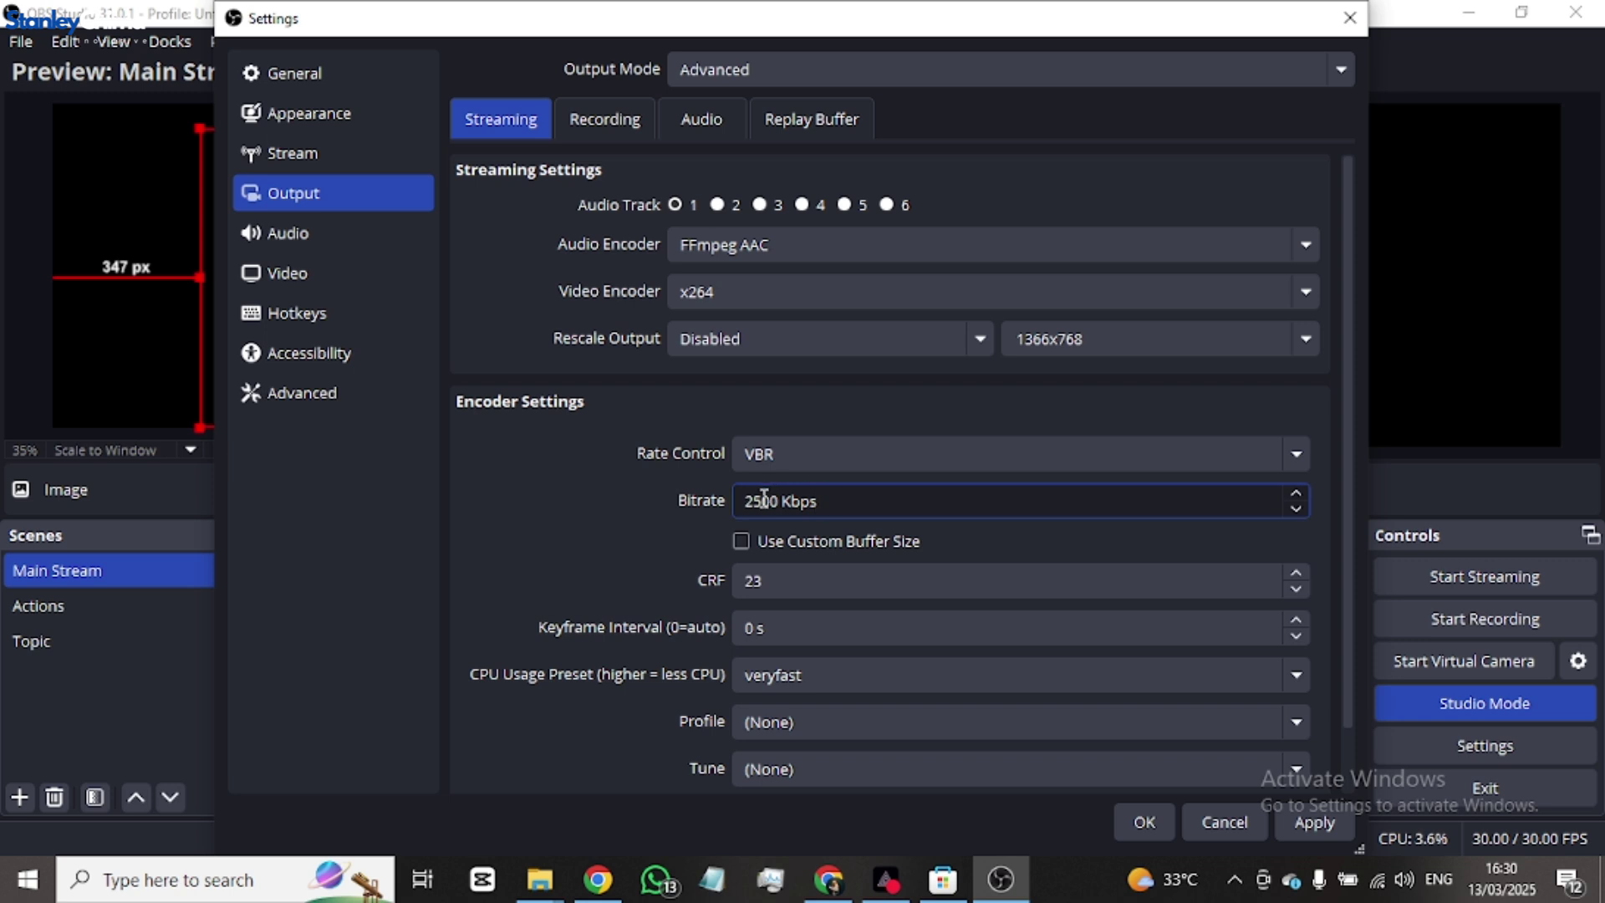
pyautogui.moveTo(762, 498); pyautogui.dragTo(740, 500)
pyautogui.write('35')
pyautogui.write('20')
# - Set the CPU usage preset to fast, apply the changes, and glance at the Recording settings
pyautogui.scroll(-2, 910, 550)
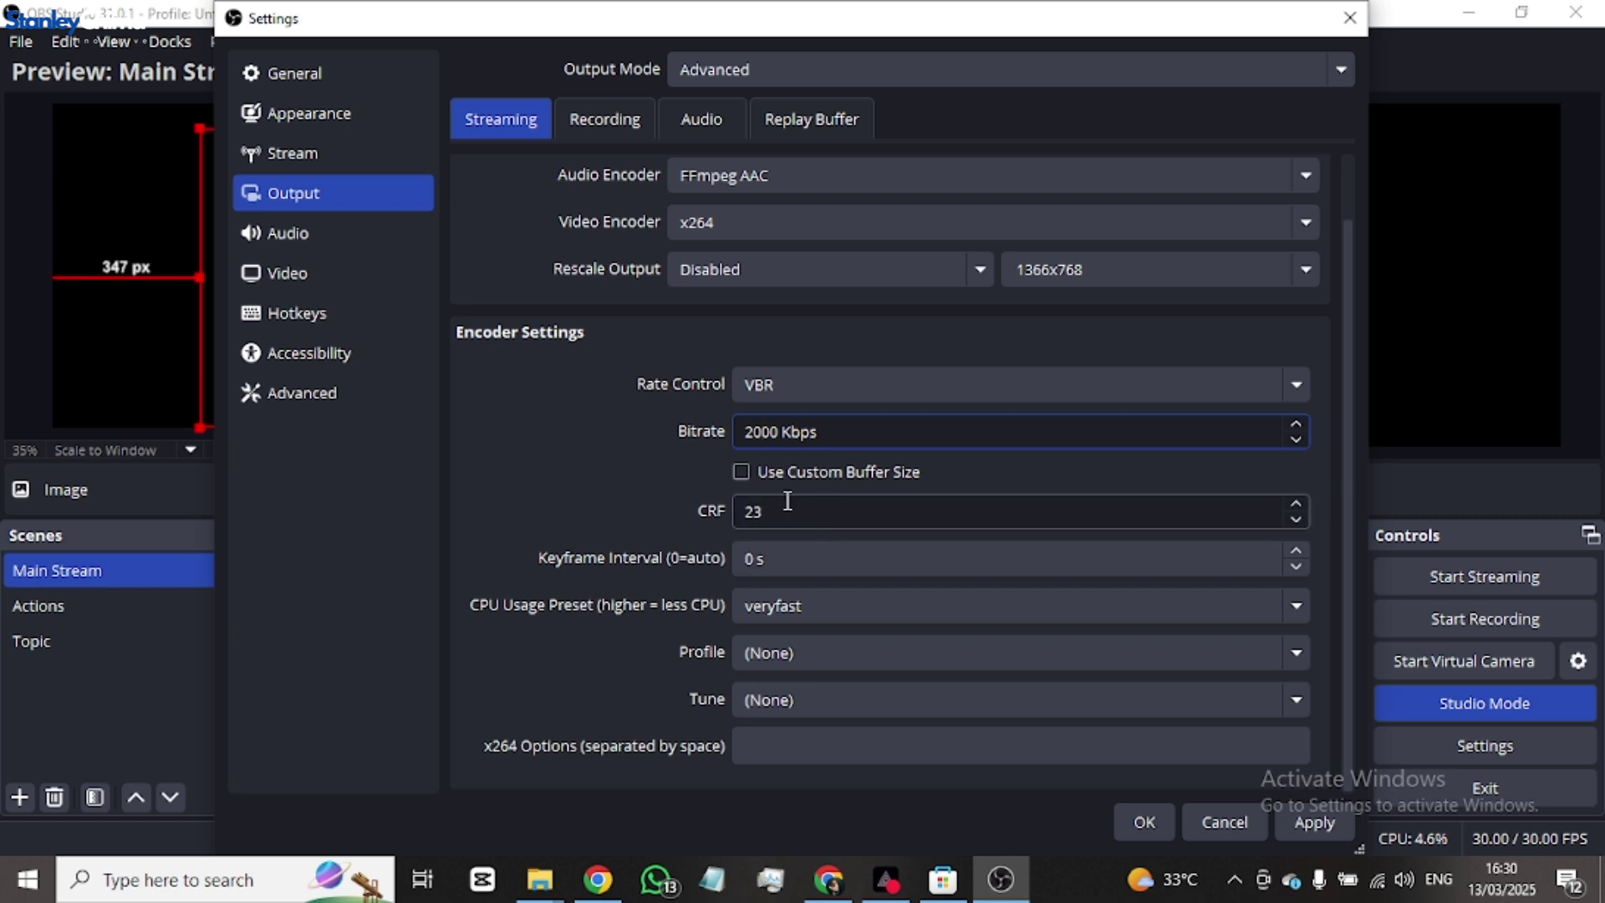
pyautogui.click(855, 615)
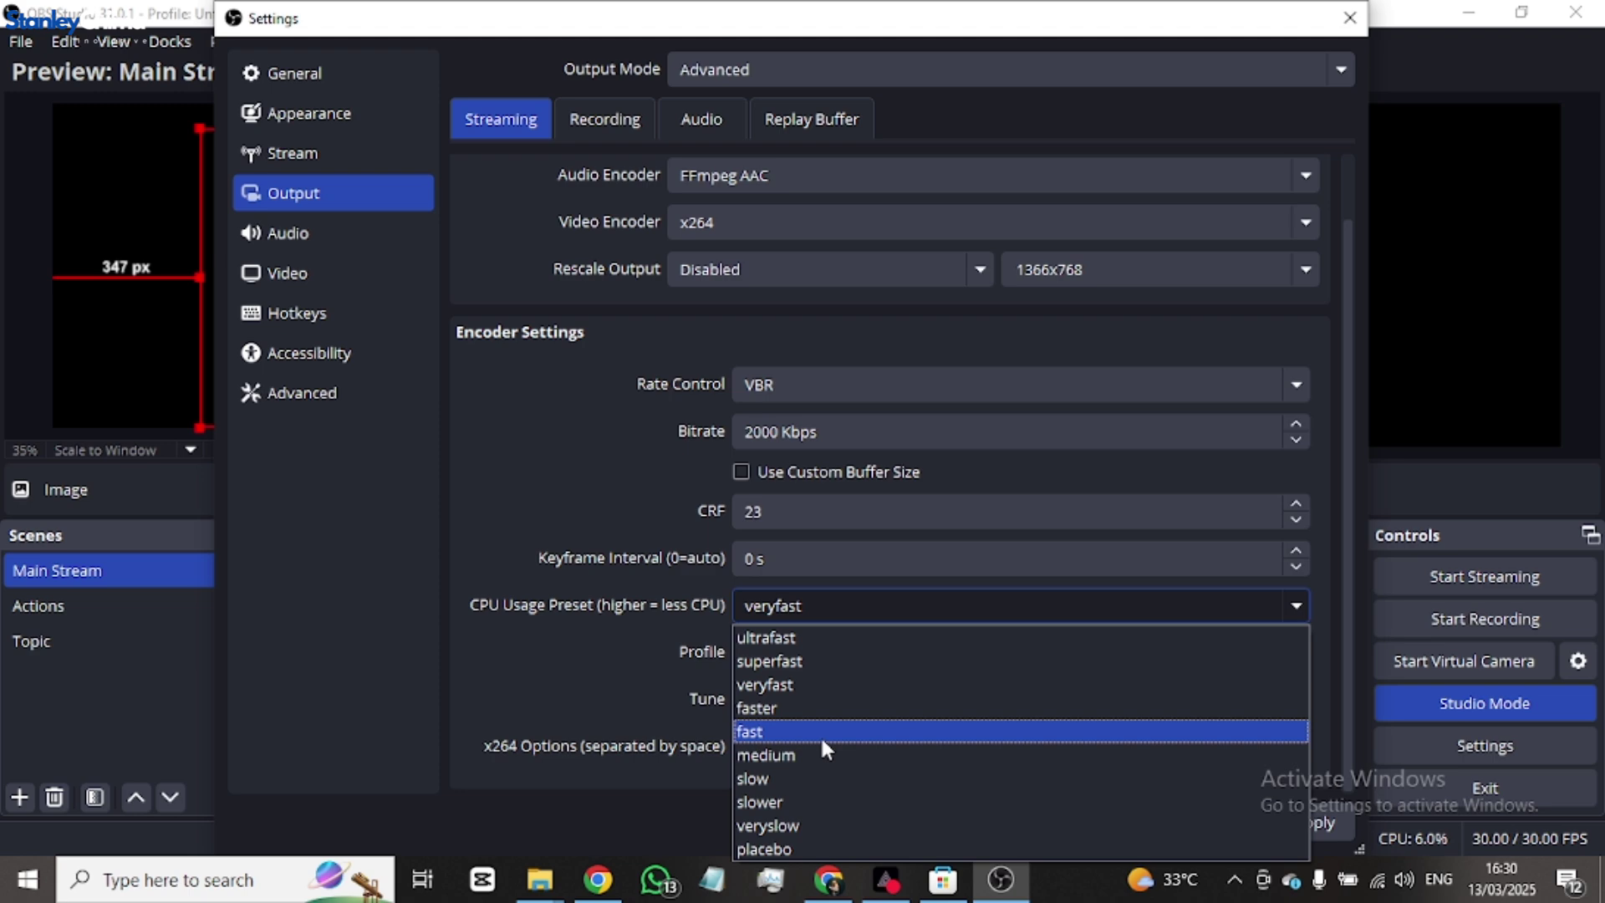
pyautogui.click(820, 735)
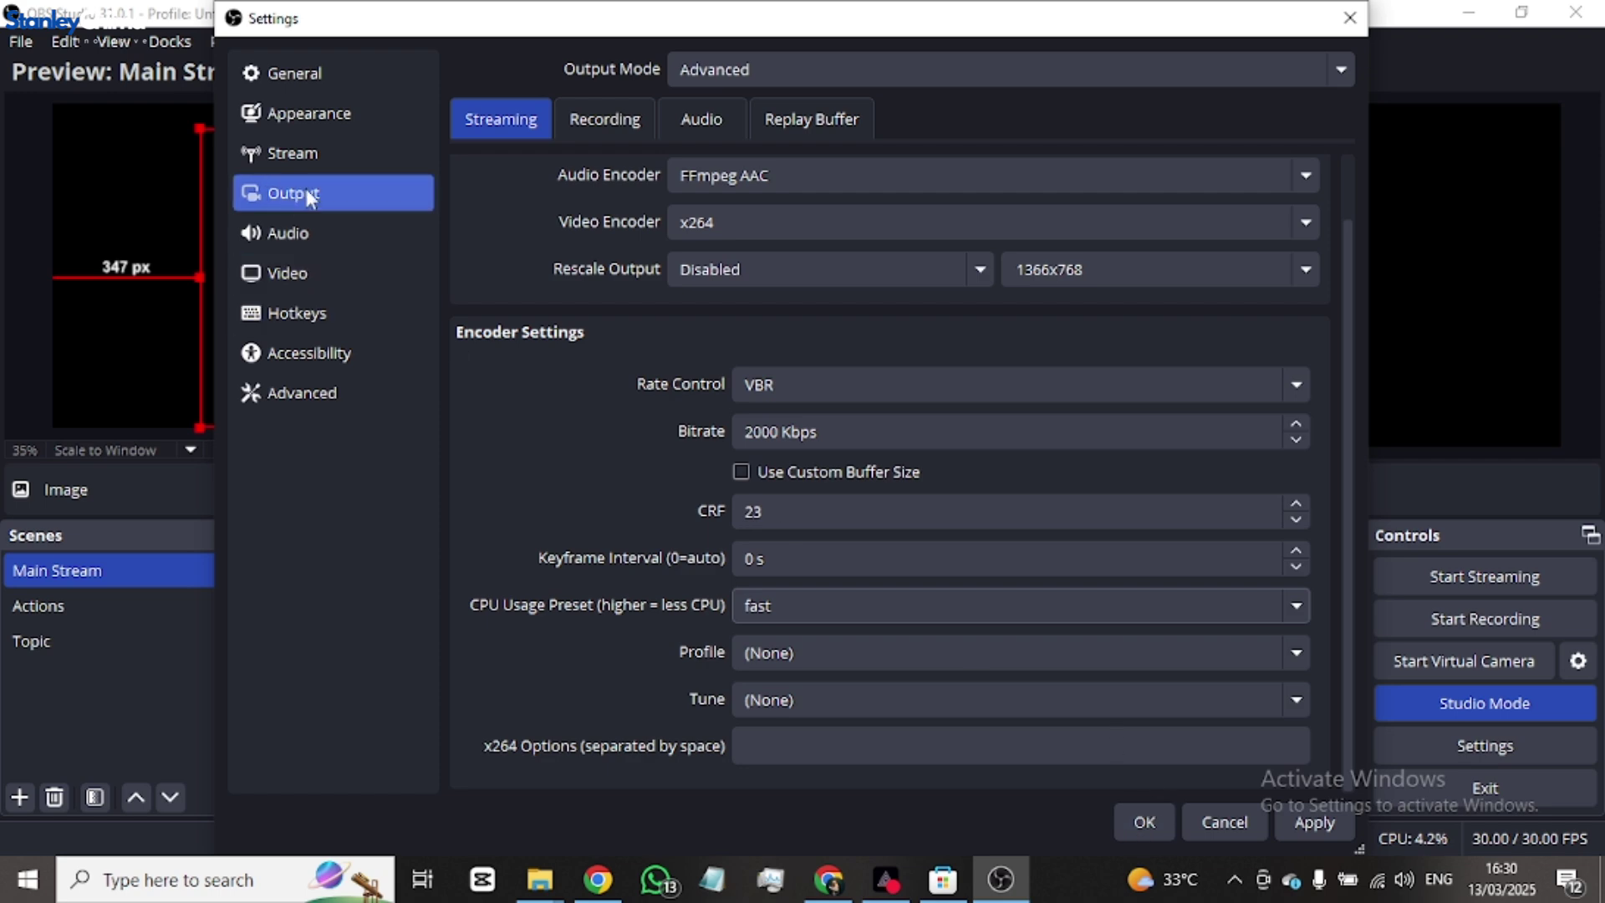
pyautogui.click(1309, 827)
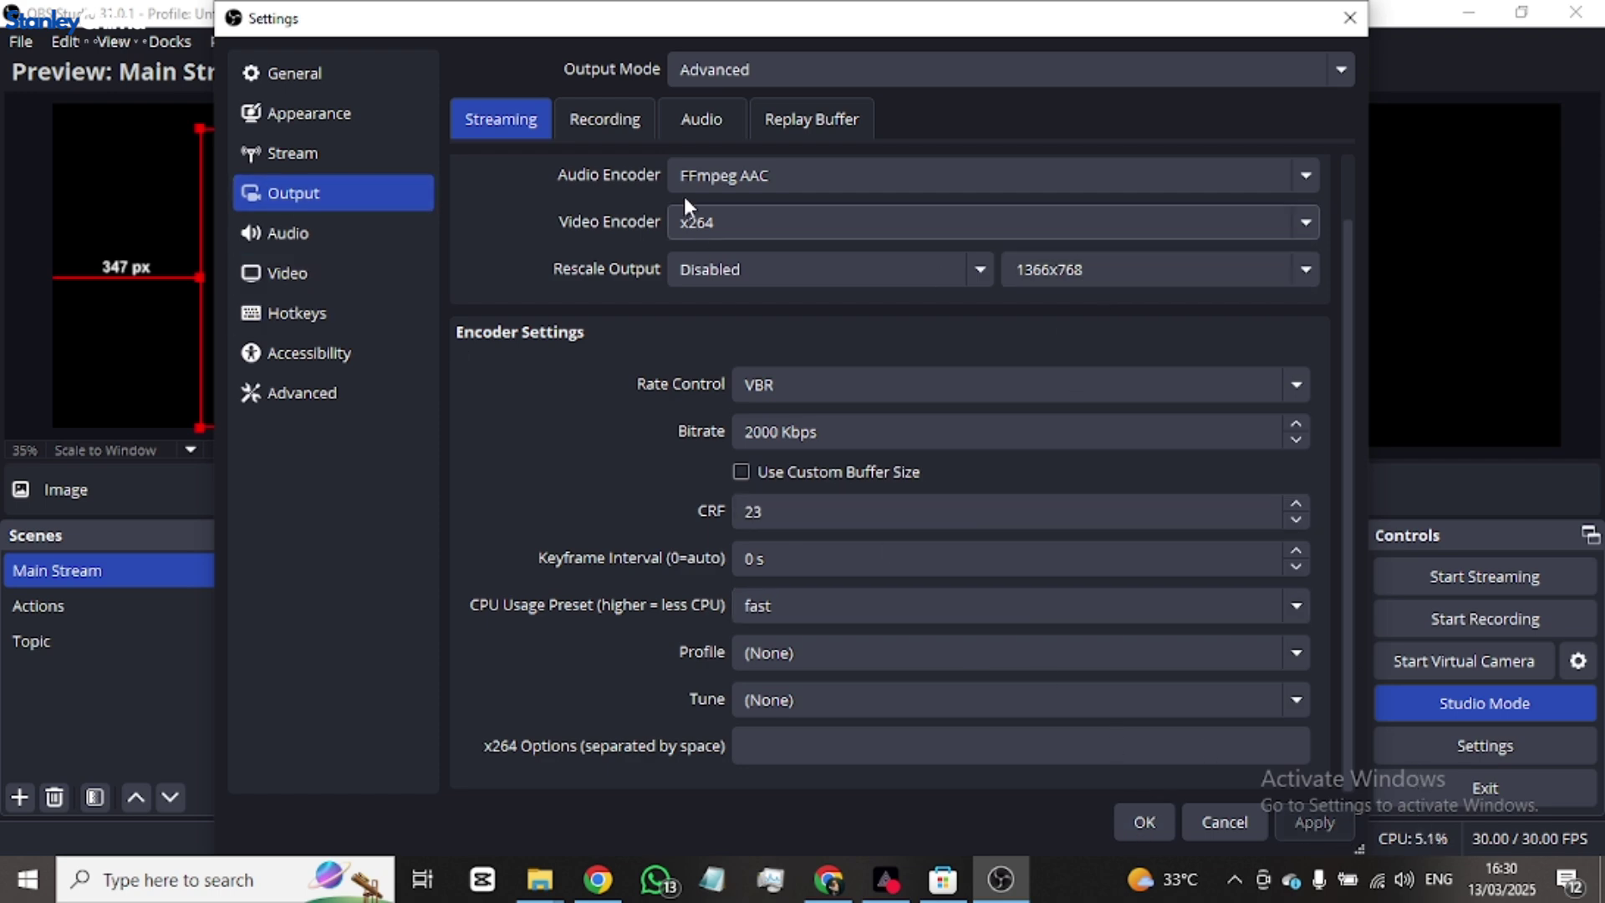
pyautogui.click(613, 121)
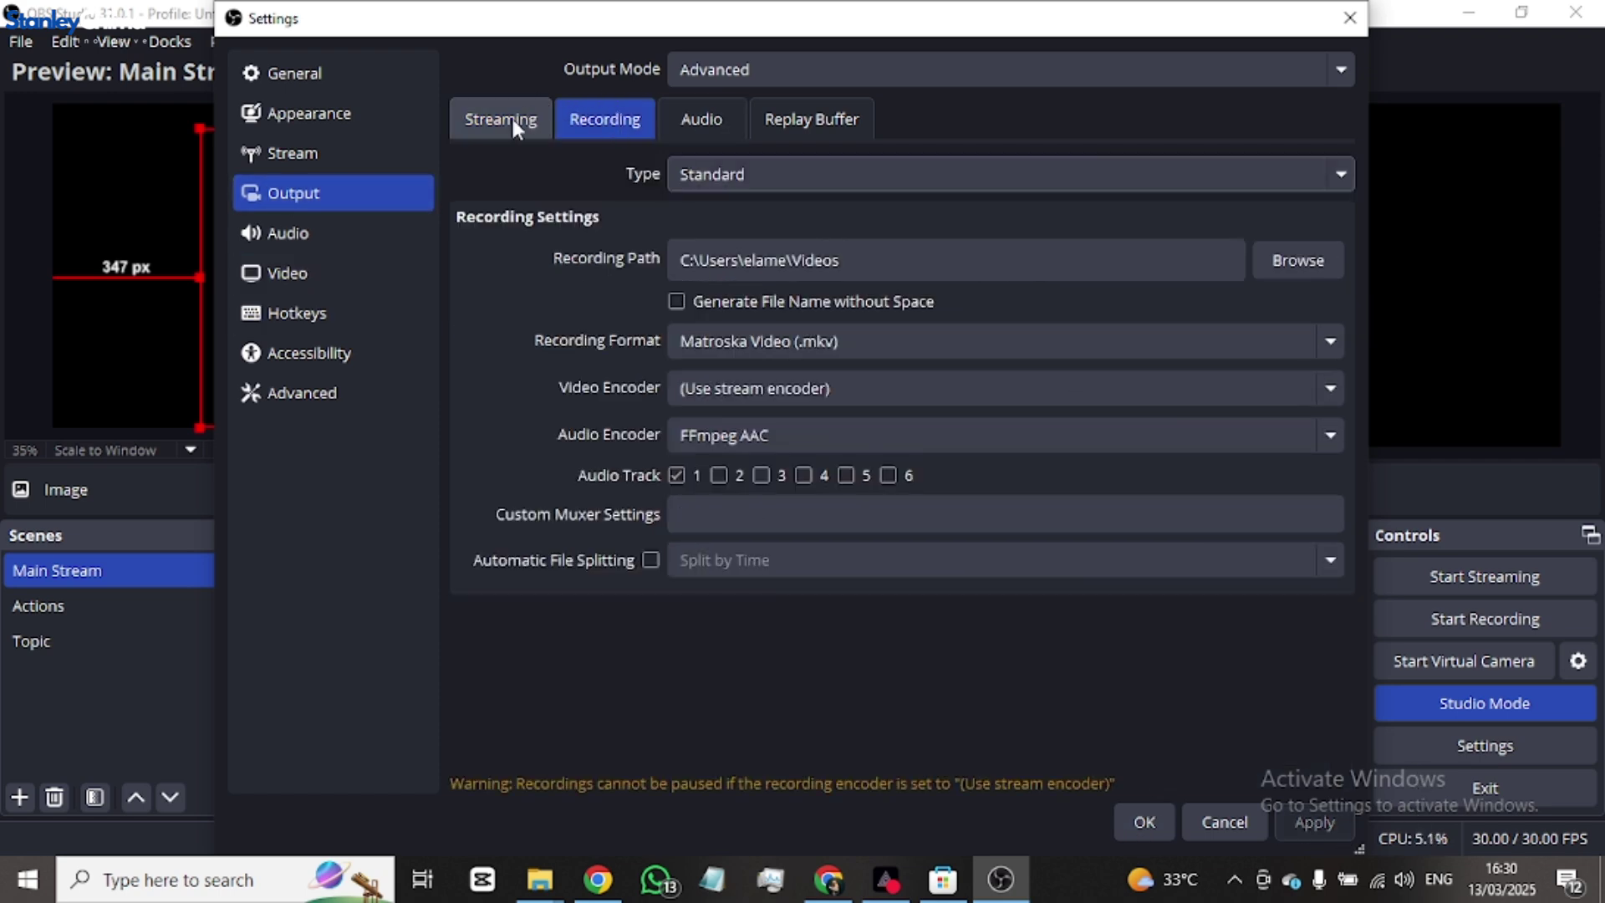
pyautogui.click(510, 115)
# - On the Audio settings page, keep the sample rate at 48 kHz and the channels on Stereo
pyautogui.click(311, 238)
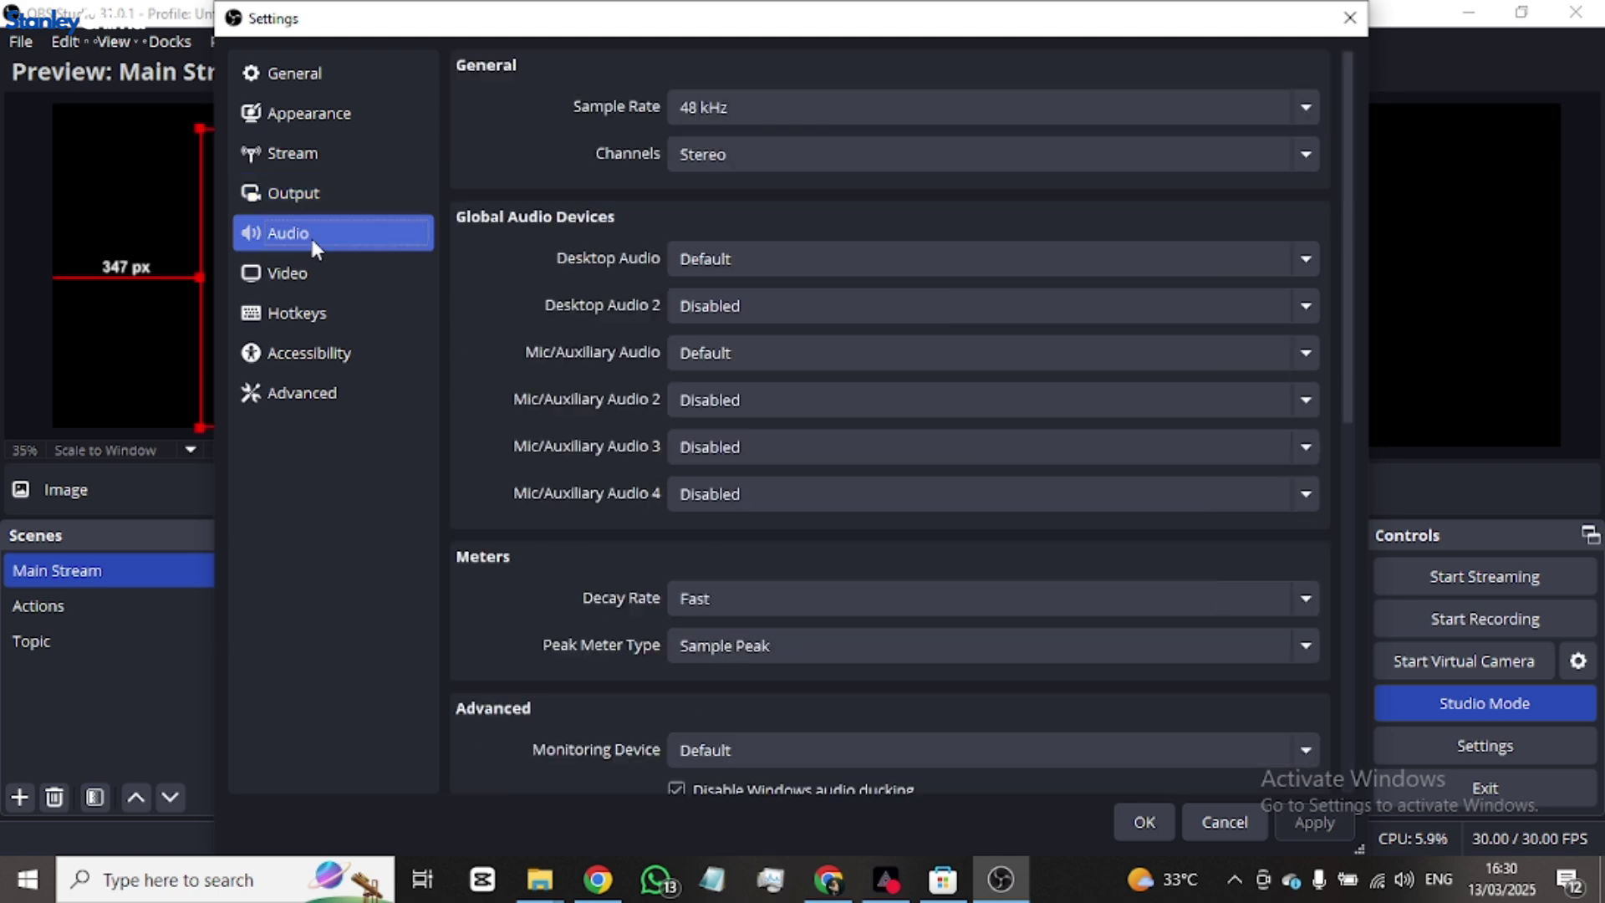
pyautogui.click(811, 107)
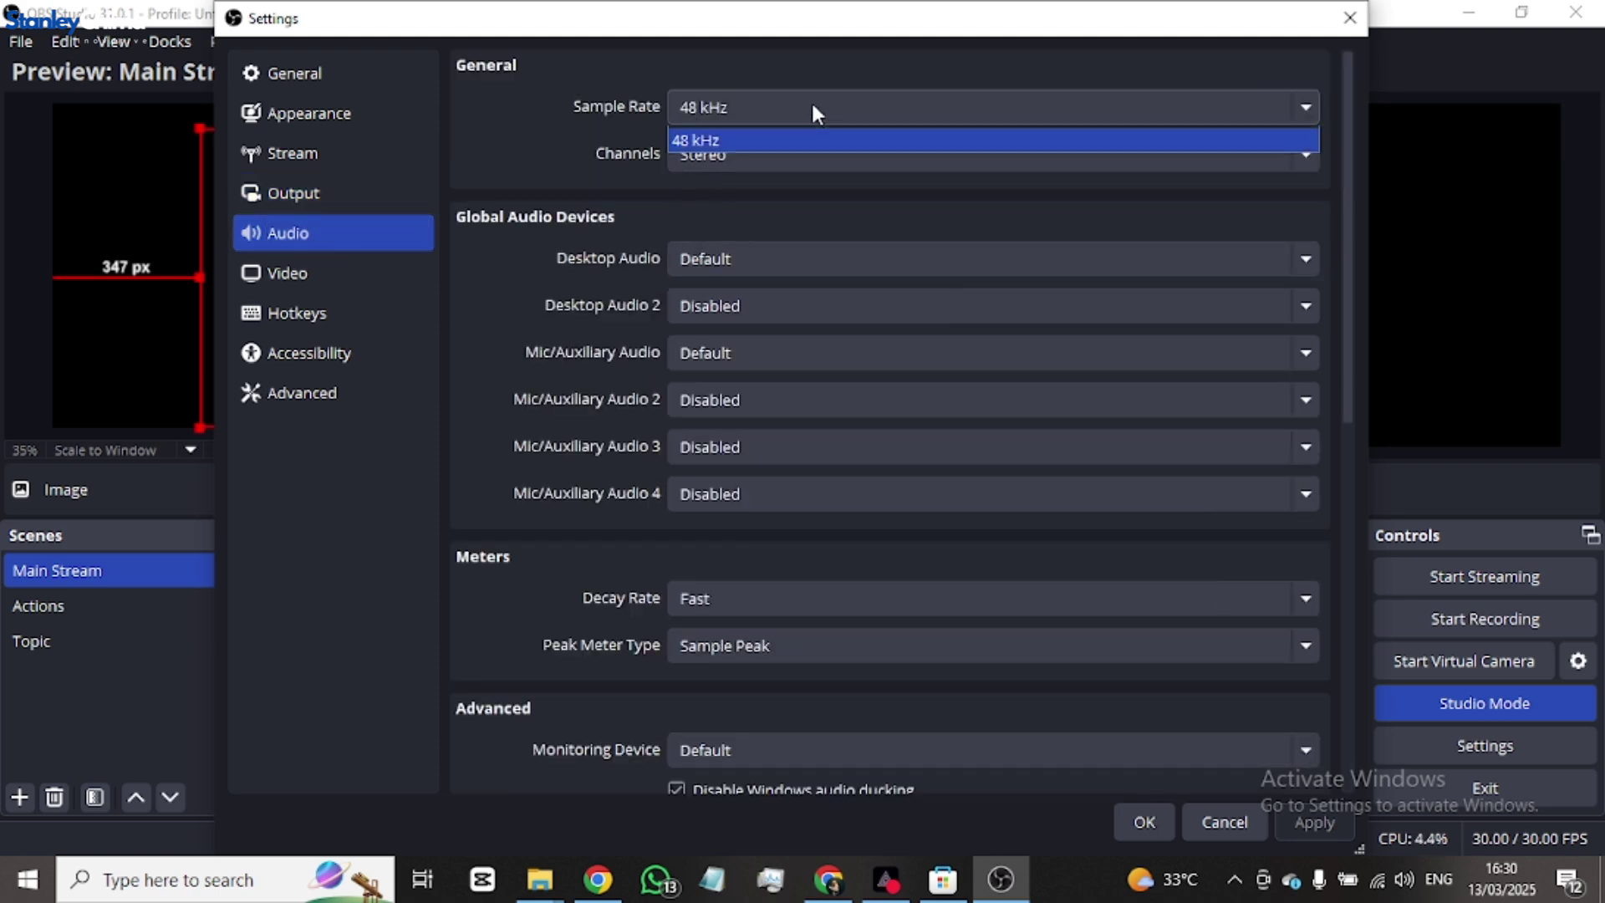
pyautogui.click(812, 105)
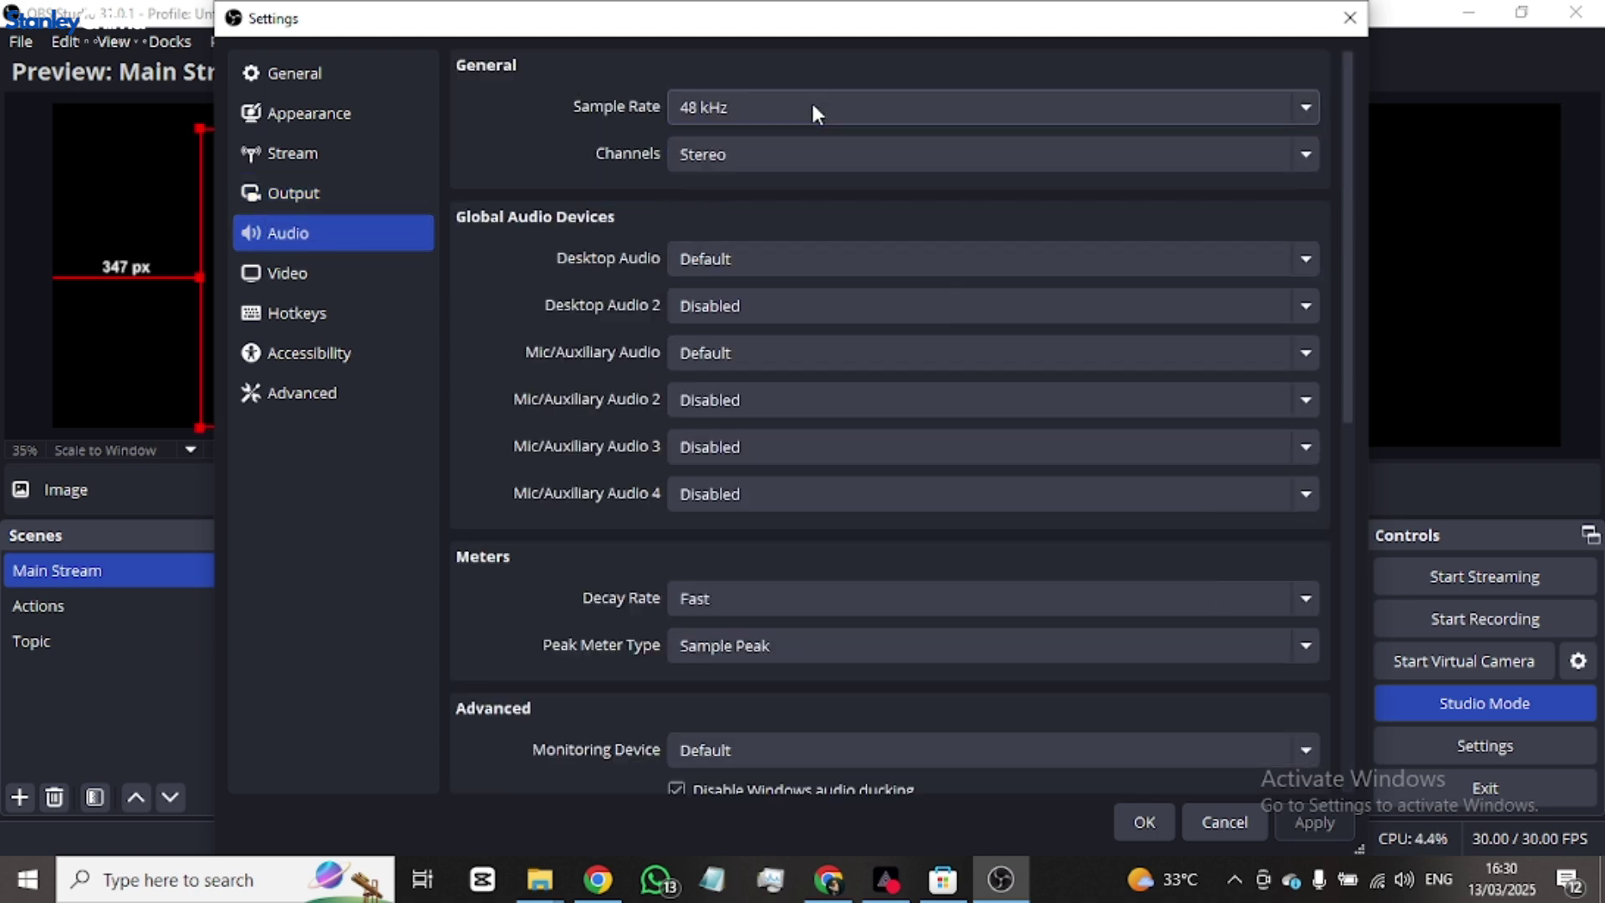
pyautogui.click(817, 156)
pyautogui.click(817, 158)
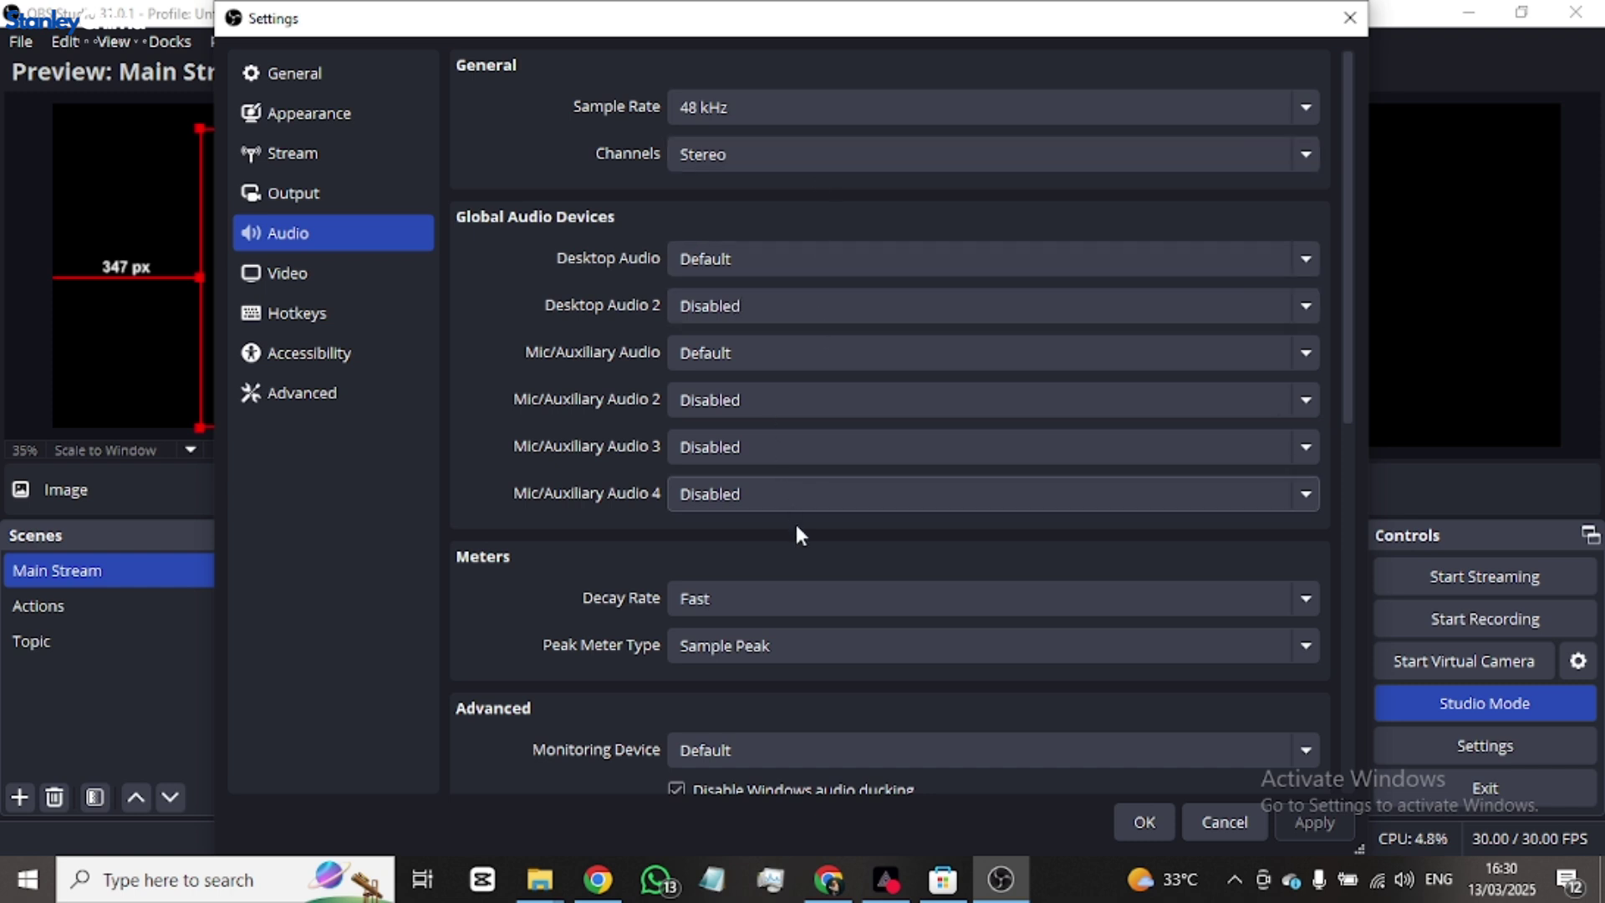
pyautogui.scroll(-3, 797, 529)
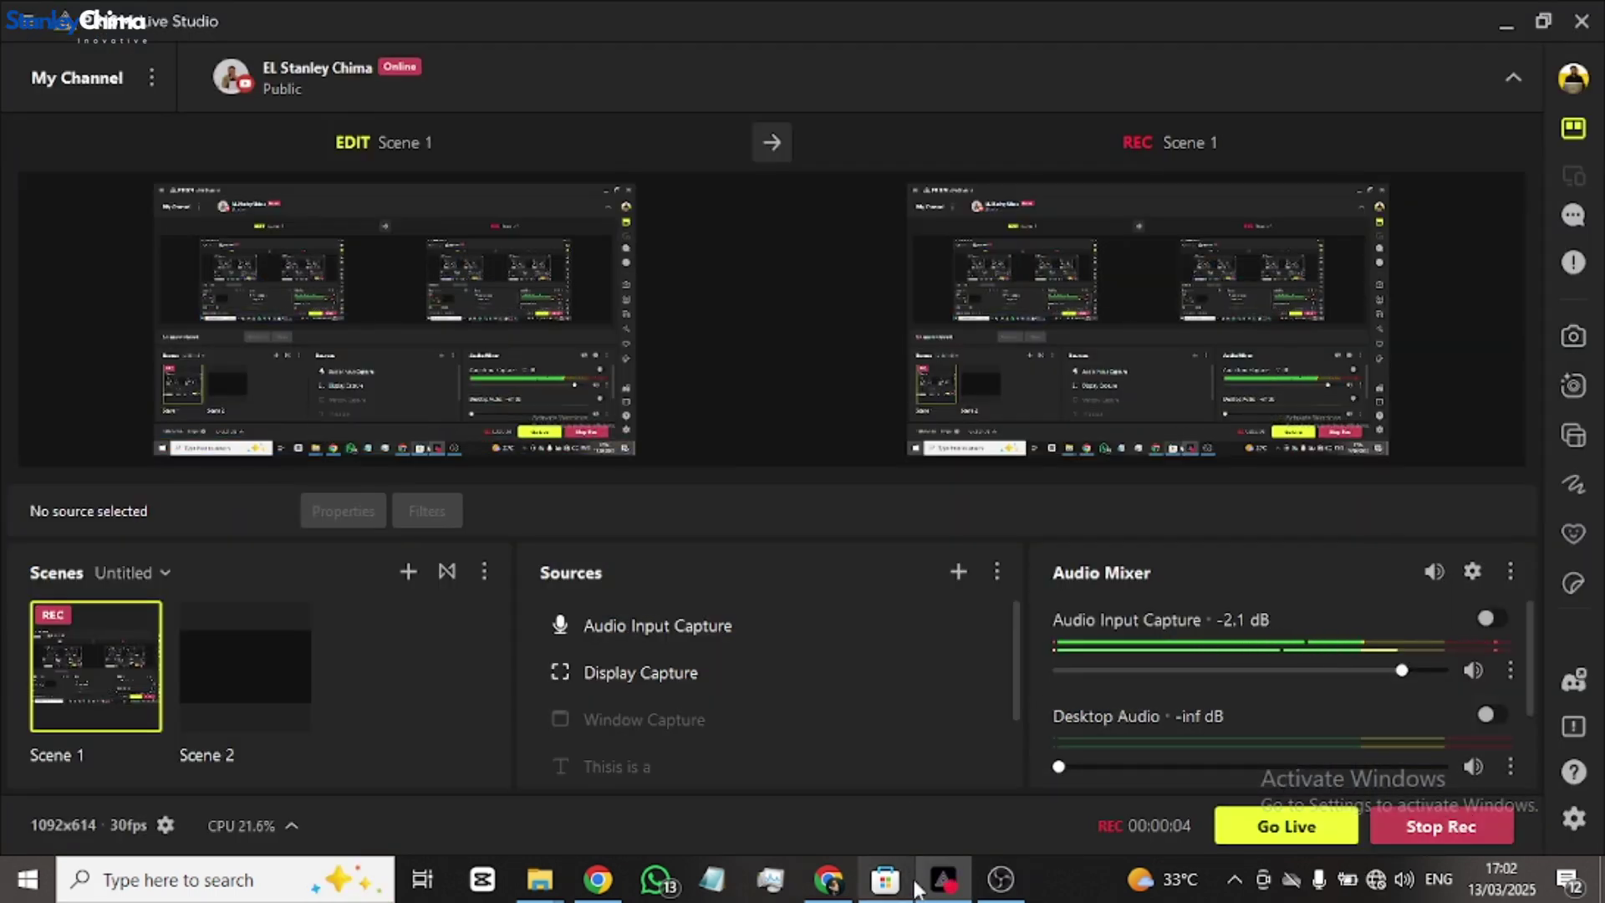
# - Switch to PRISM Live Studio, view the Prisim records folder, then return to OBS's Video settings
pyautogui.click(1001, 879)
pyautogui.click(999, 893)
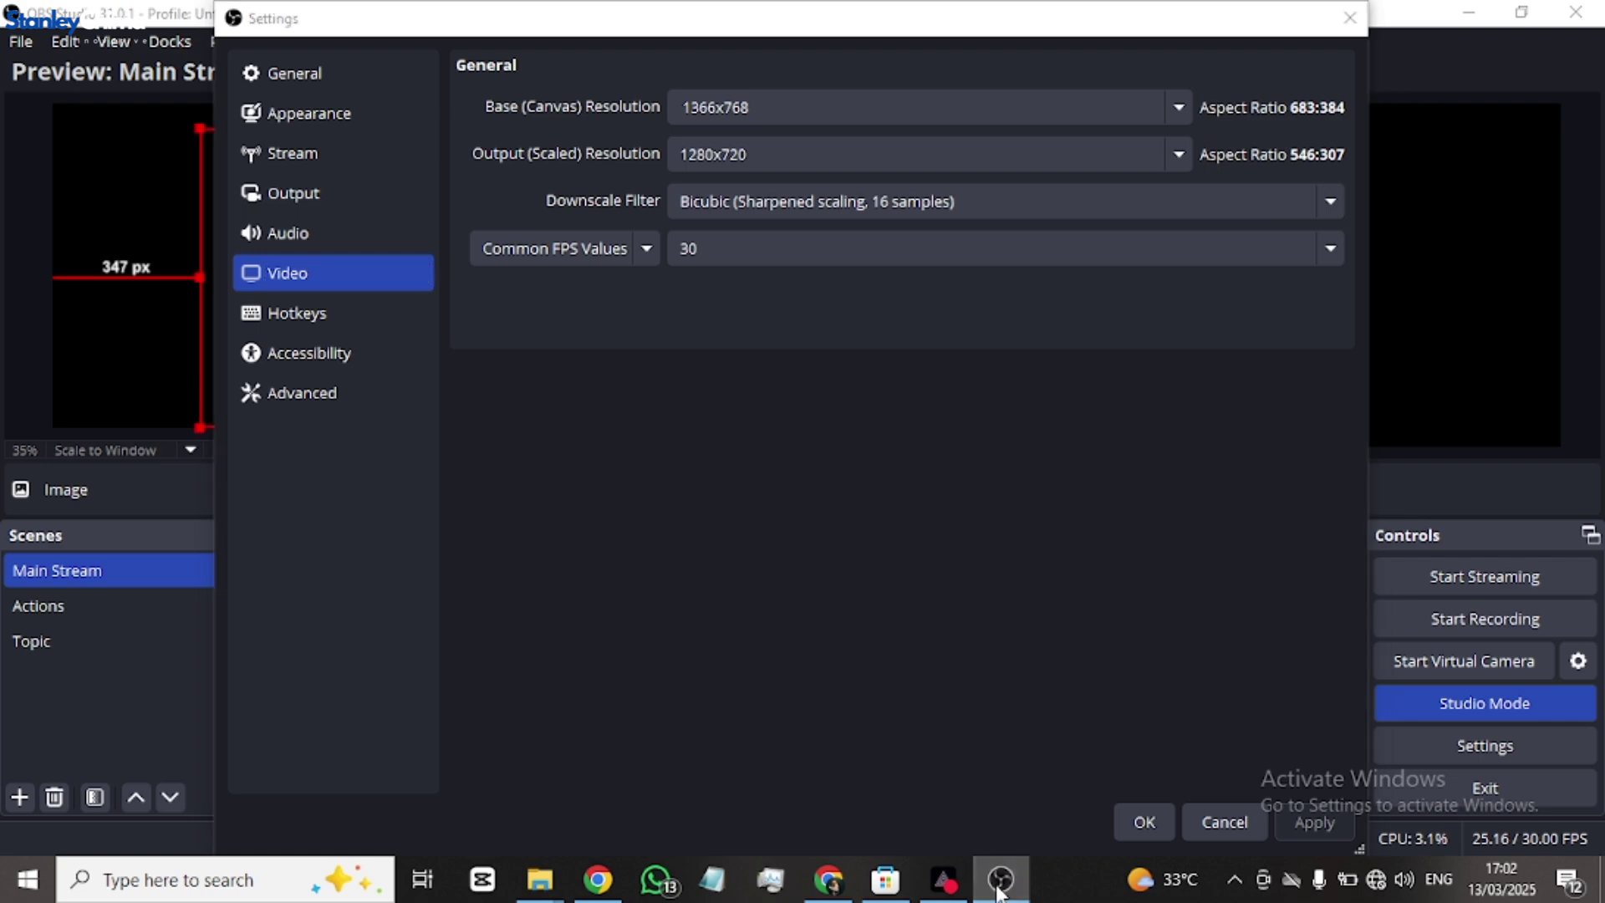
pyautogui.click(947, 891)
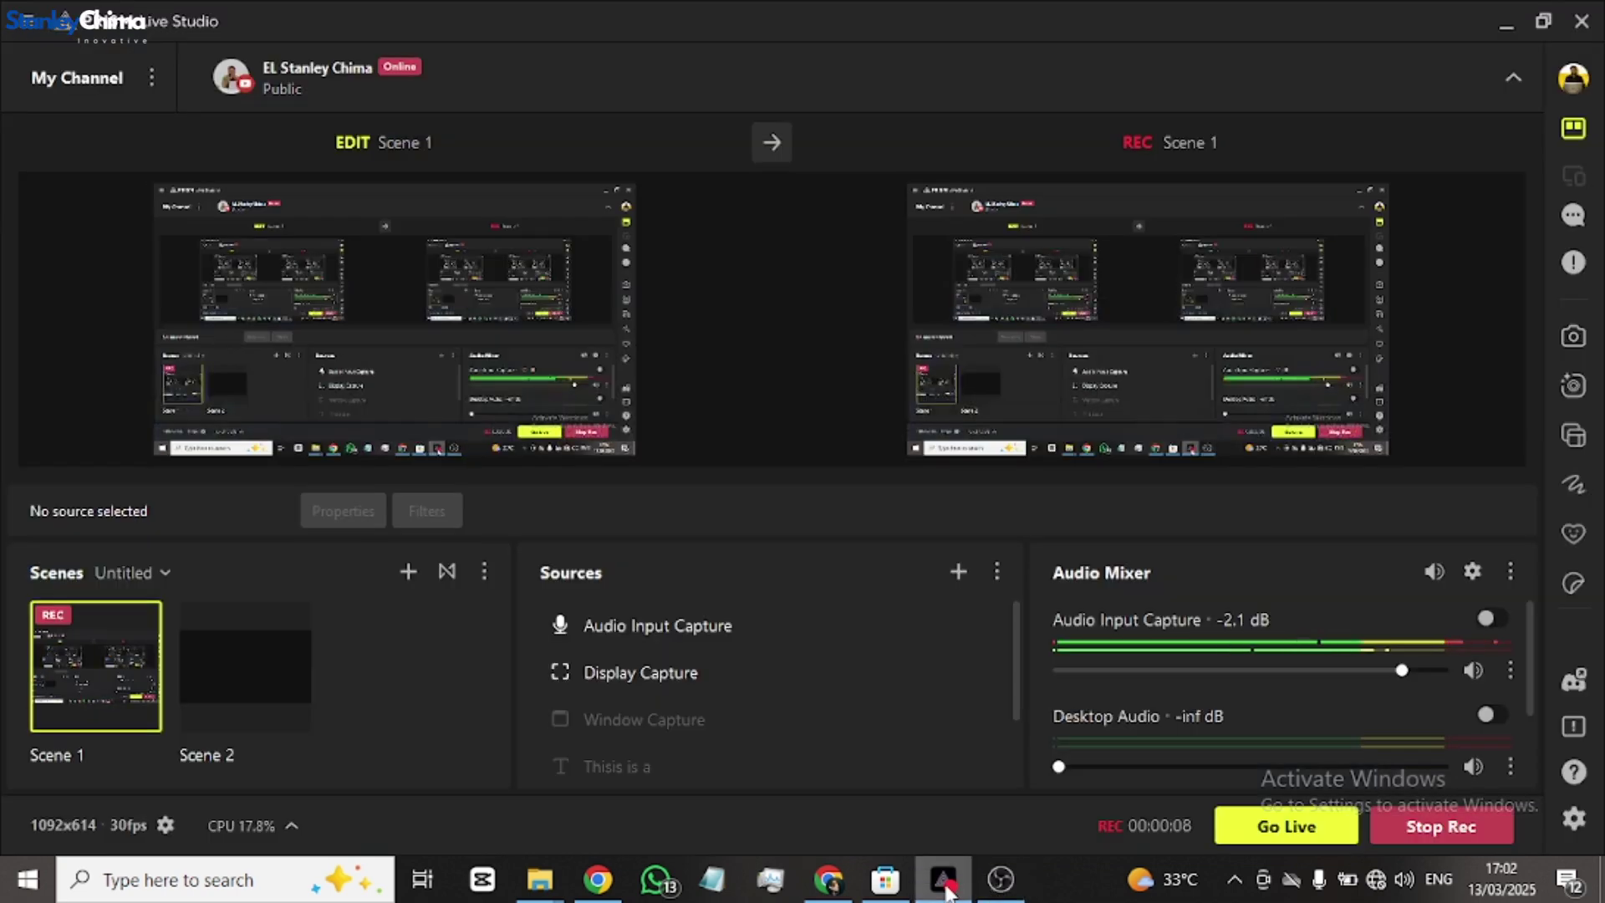
pyautogui.moveTo(541, 884)
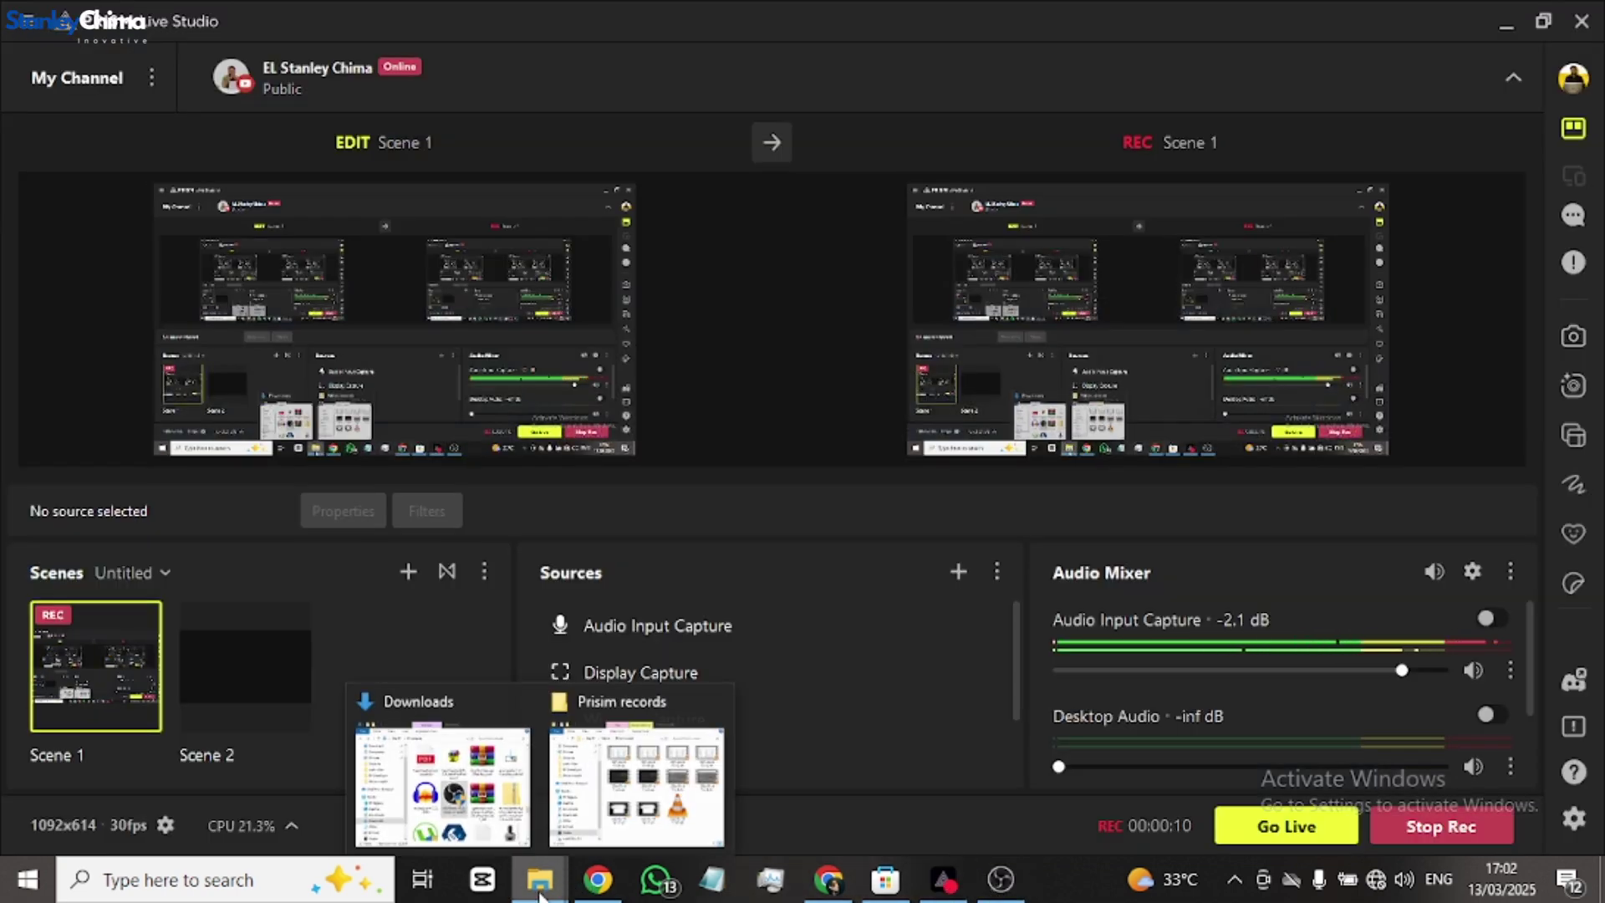
pyautogui.click(635, 757)
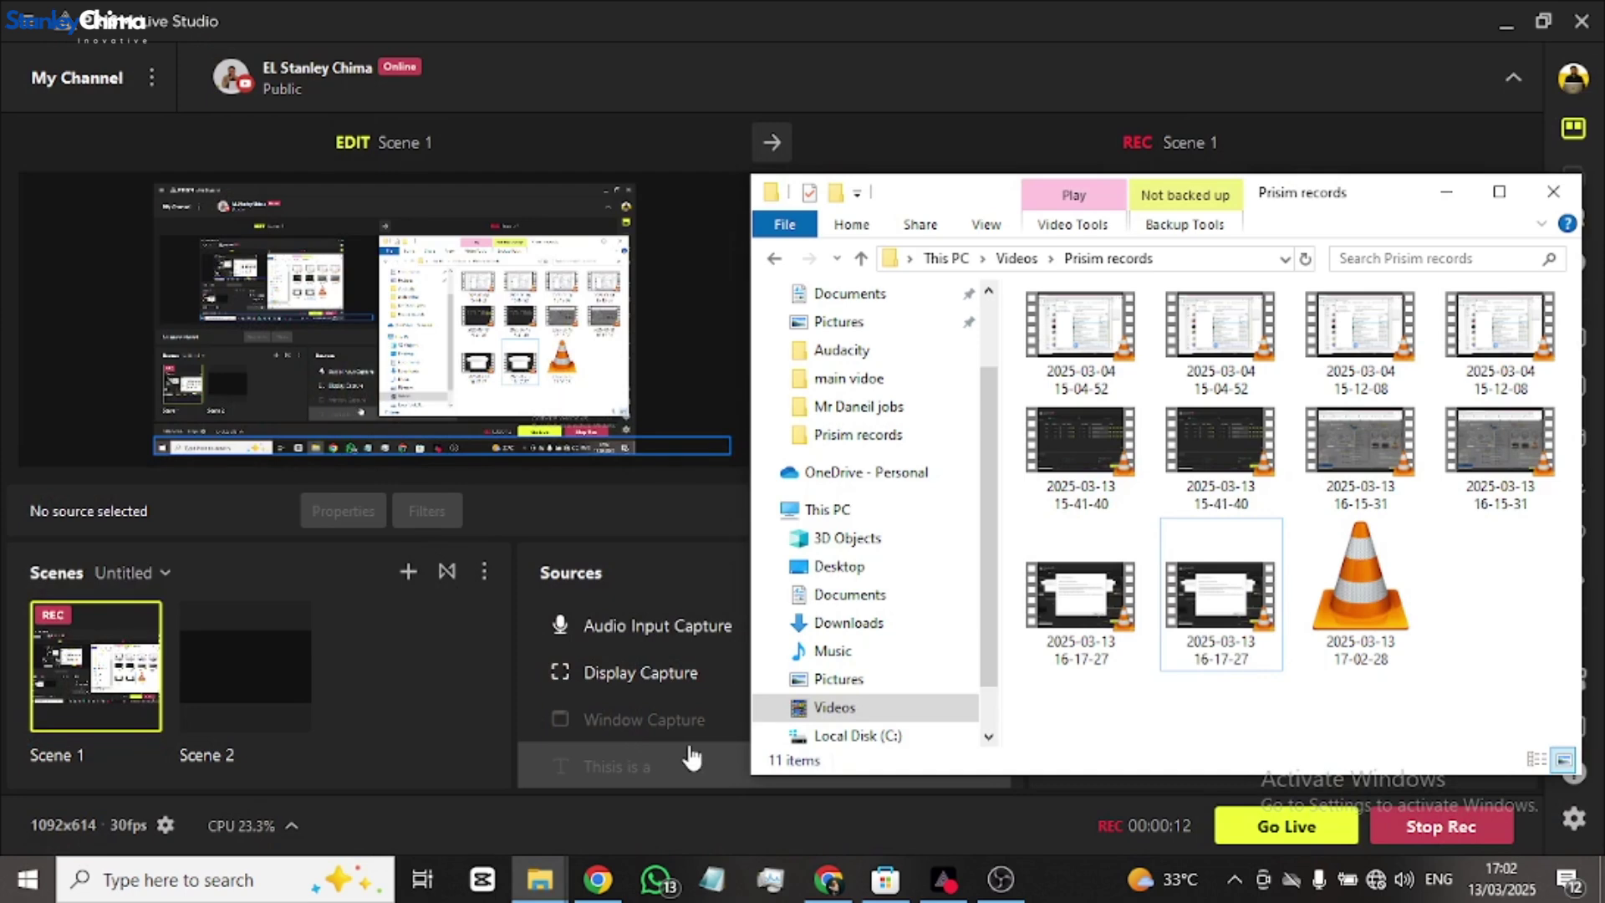
pyautogui.click(1000, 880)
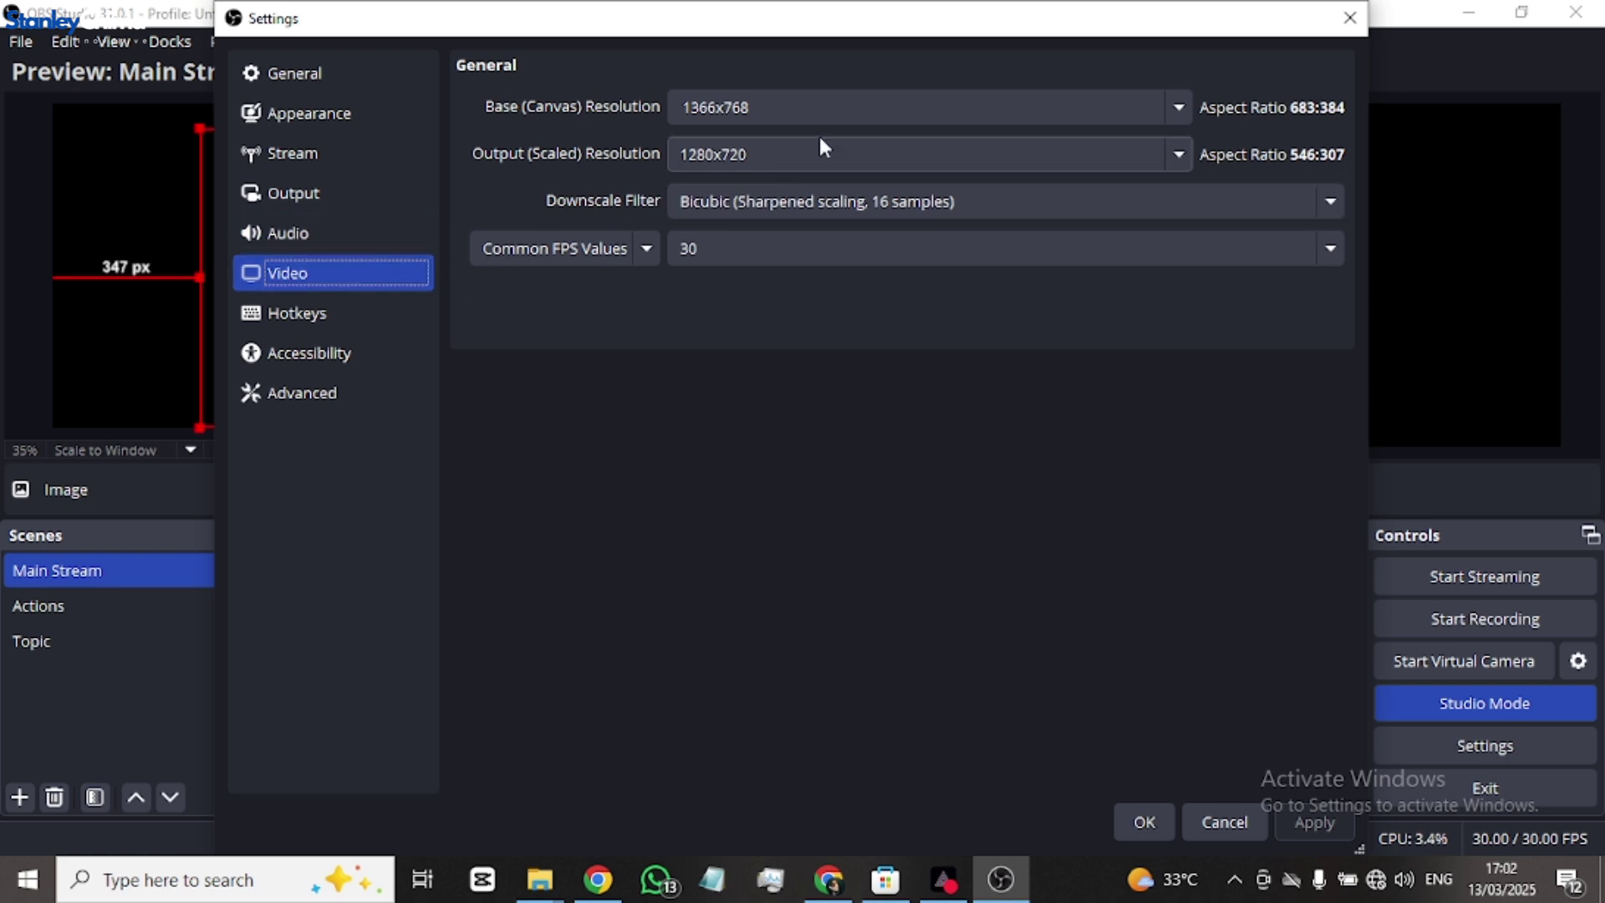
# - Set both canvas and output resolution to 1920x1080 and the frame rate to 60 FPS
pyautogui.click(1175, 108)
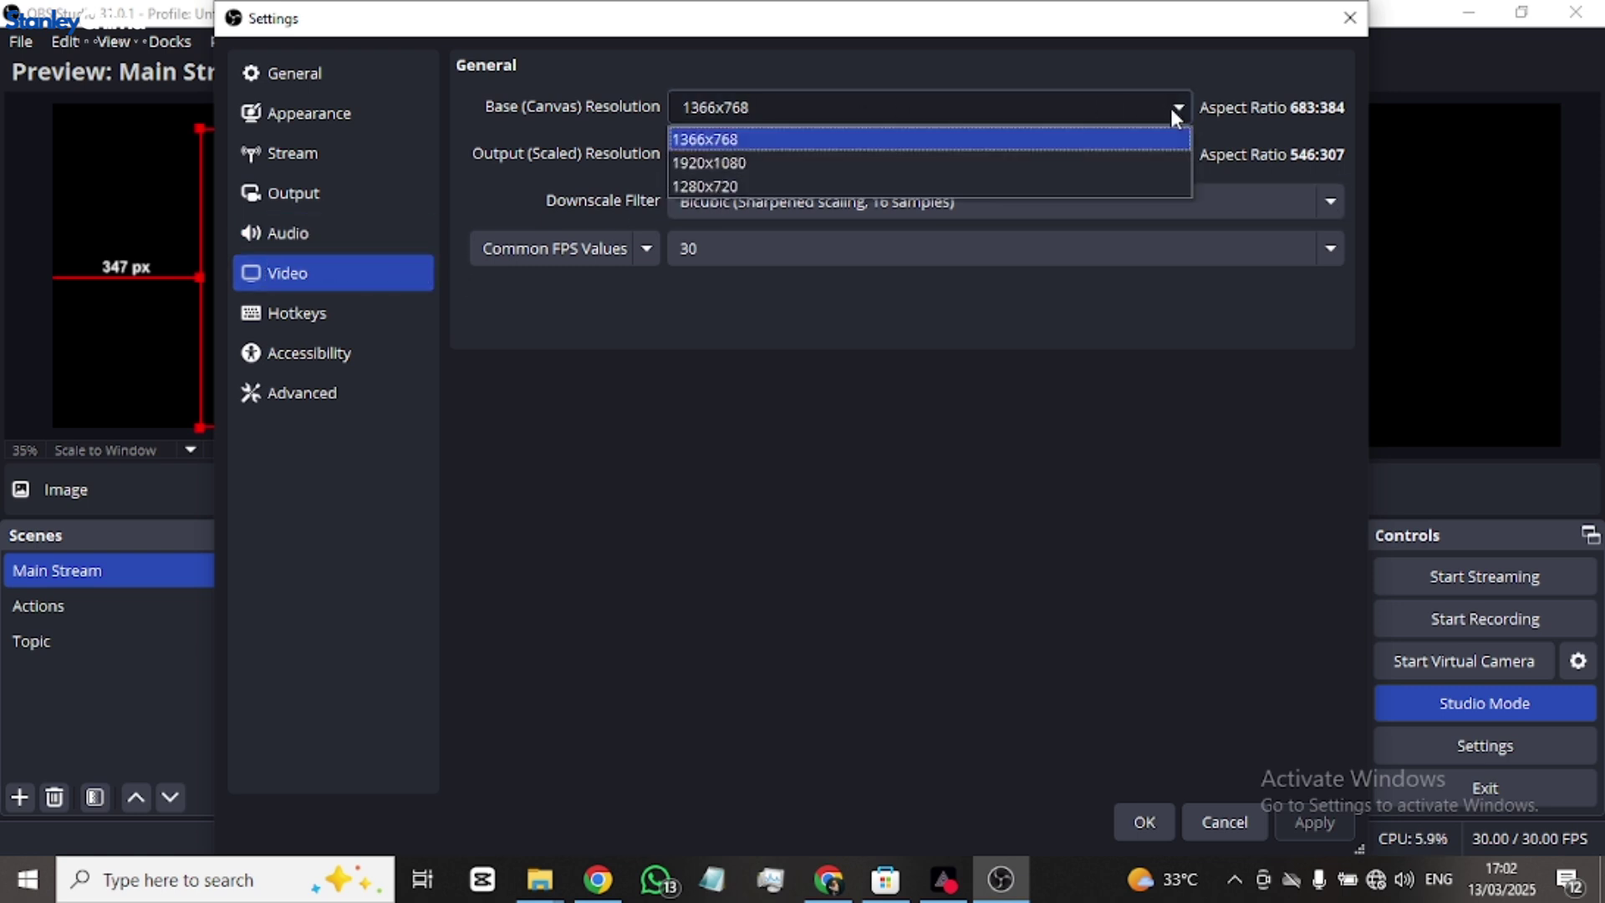
pyautogui.click(756, 162)
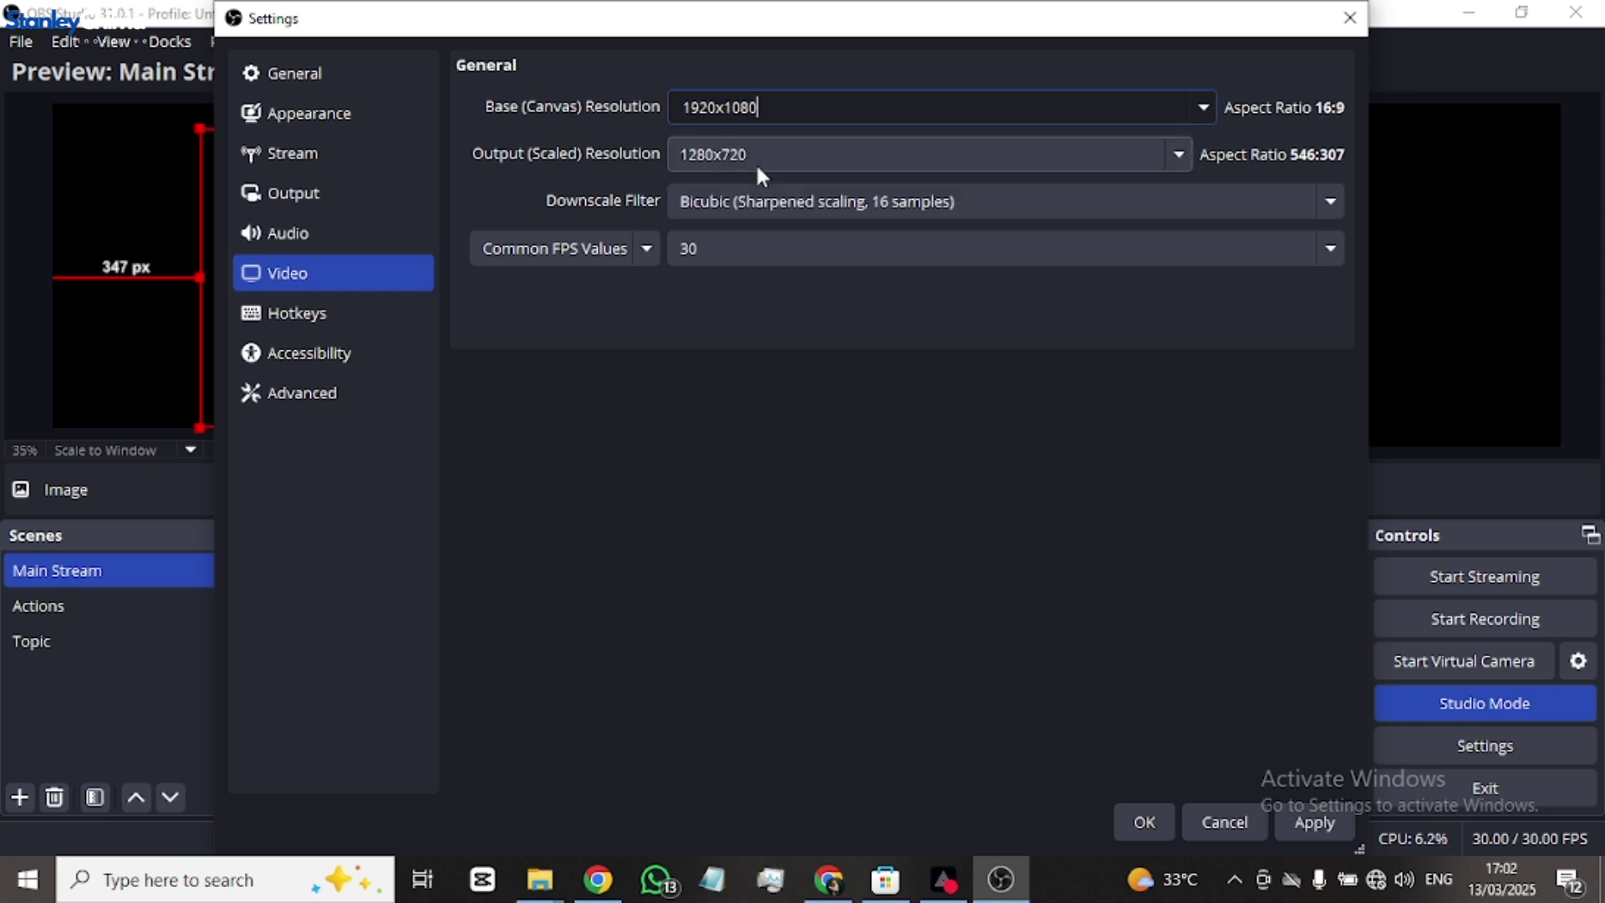
pyautogui.click(1182, 156)
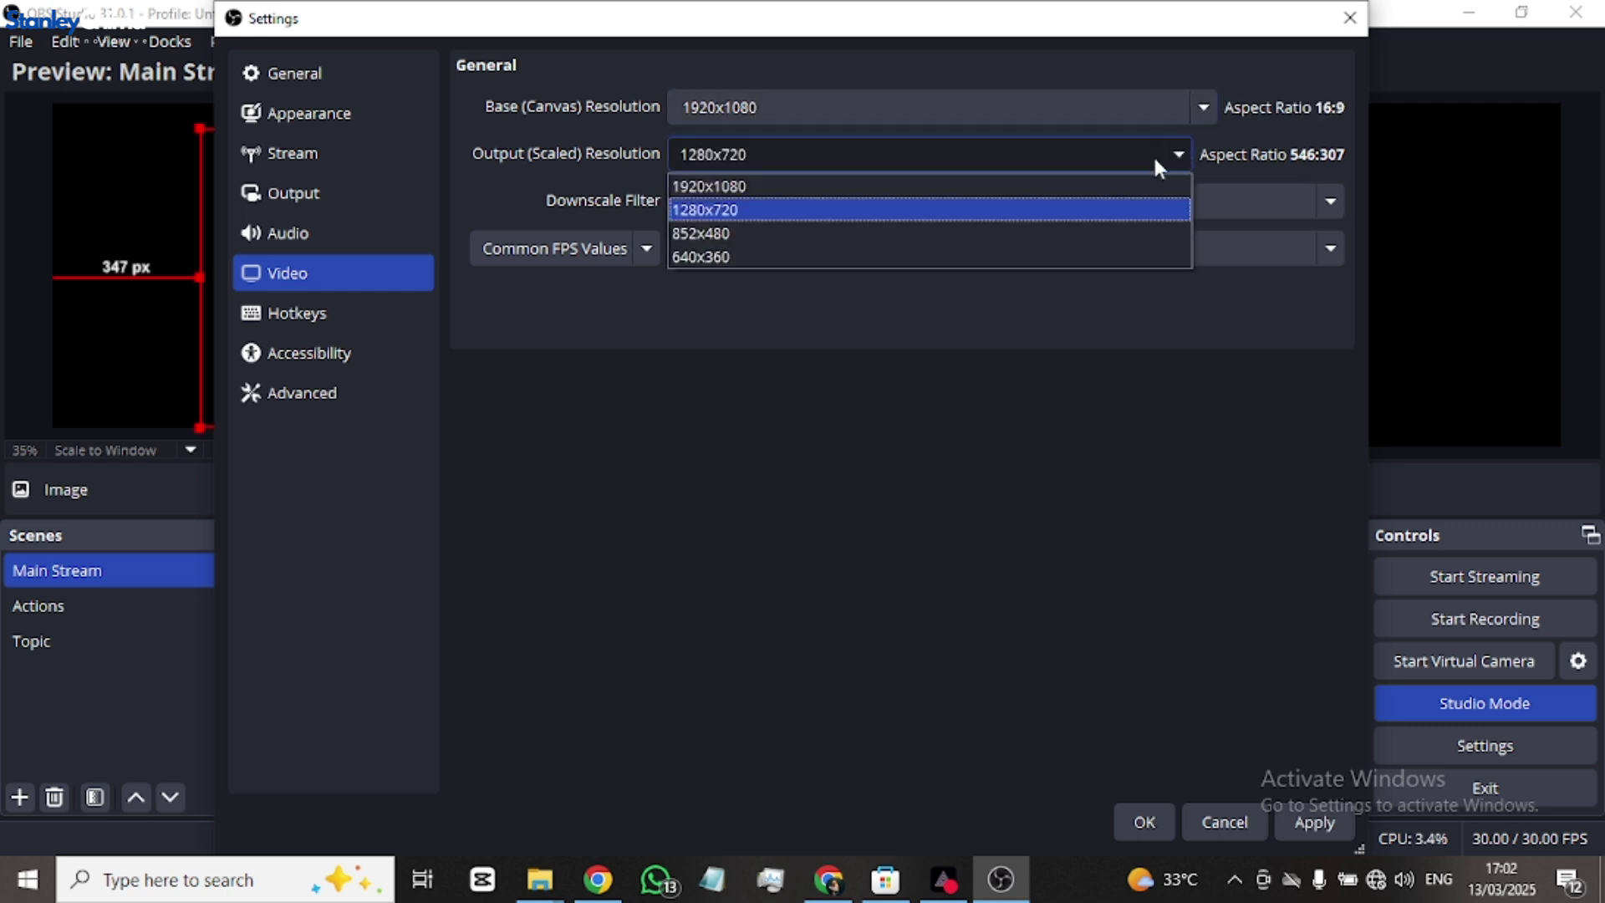
pyautogui.click(793, 193)
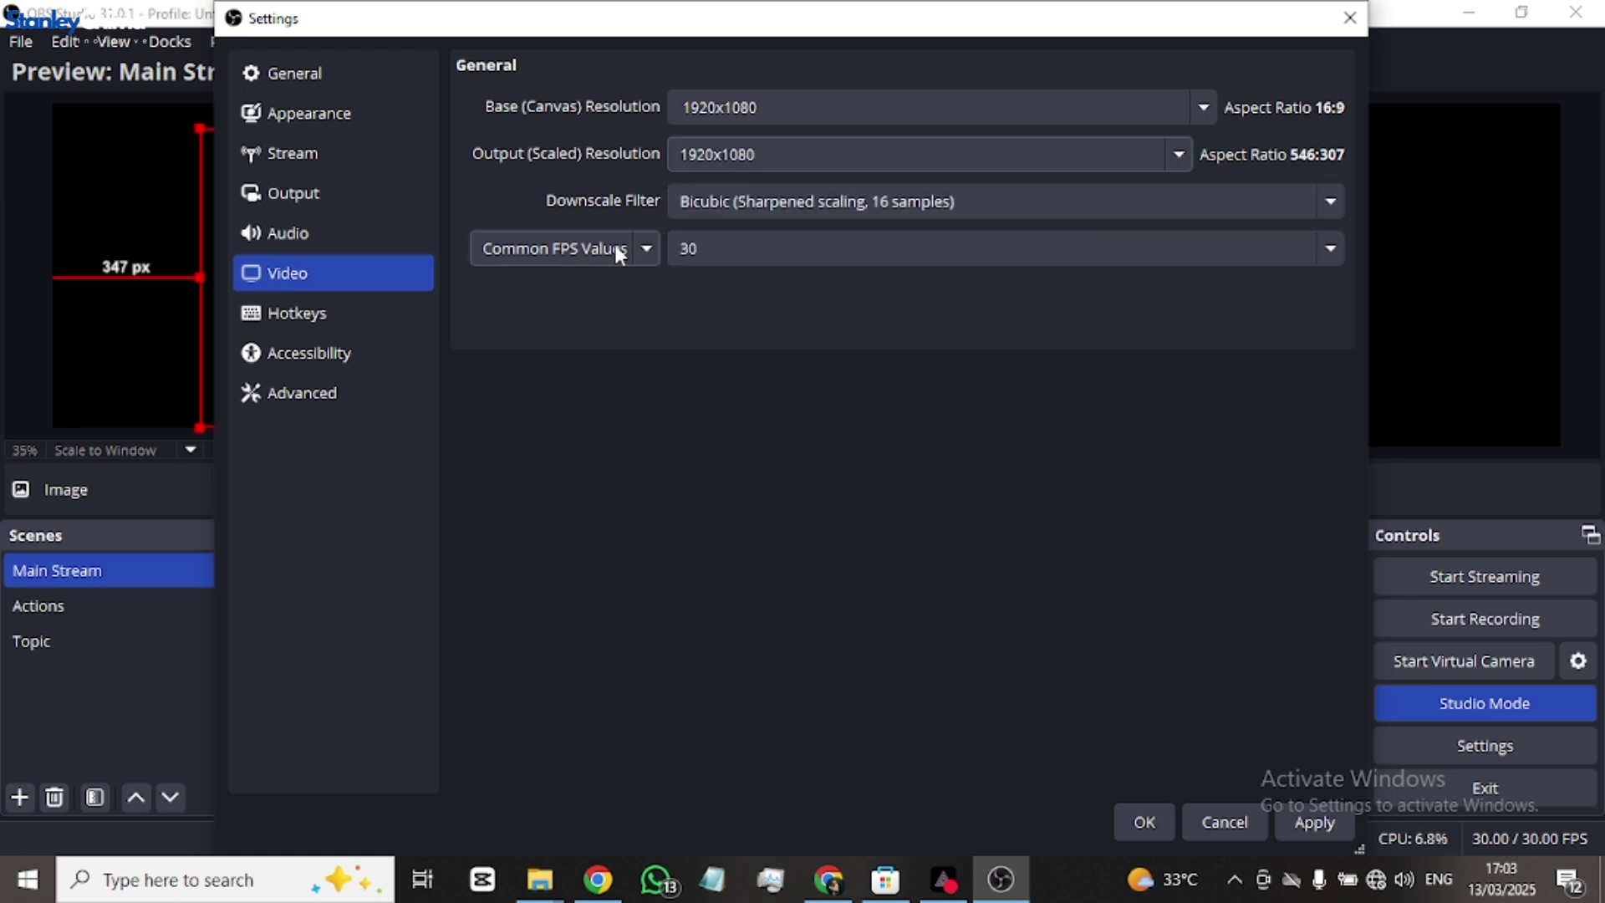
pyautogui.click(742, 248)
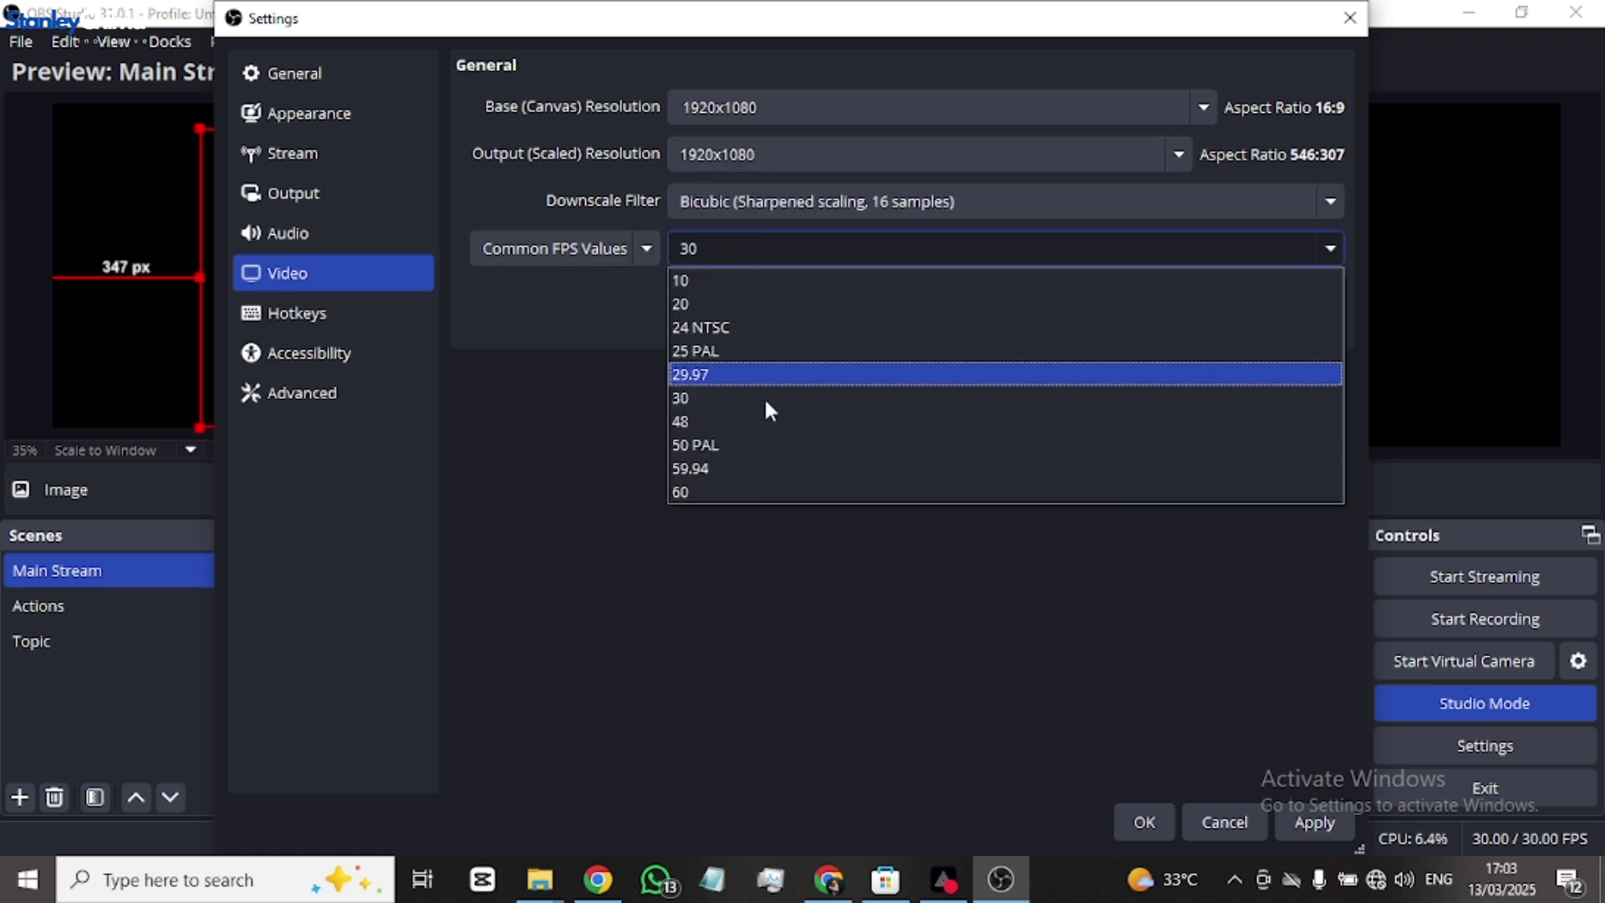
pyautogui.click(724, 493)
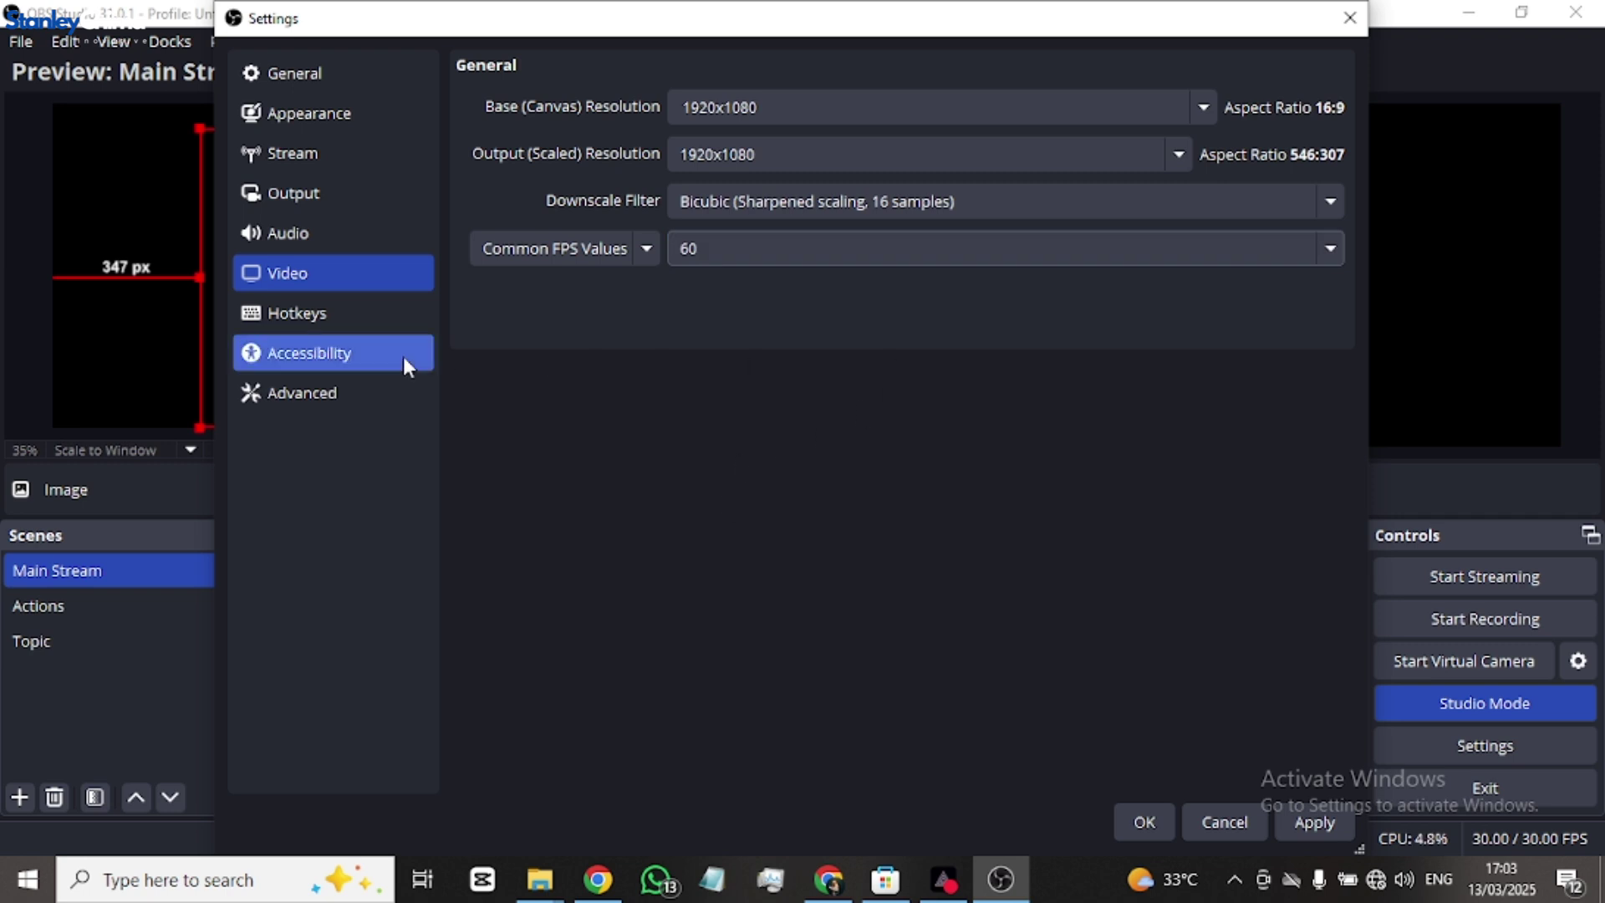
# - Move down the Settings sidebar to the Advanced page
pyautogui.click(309, 323)
pyautogui.click(314, 353)
pyautogui.click(321, 396)
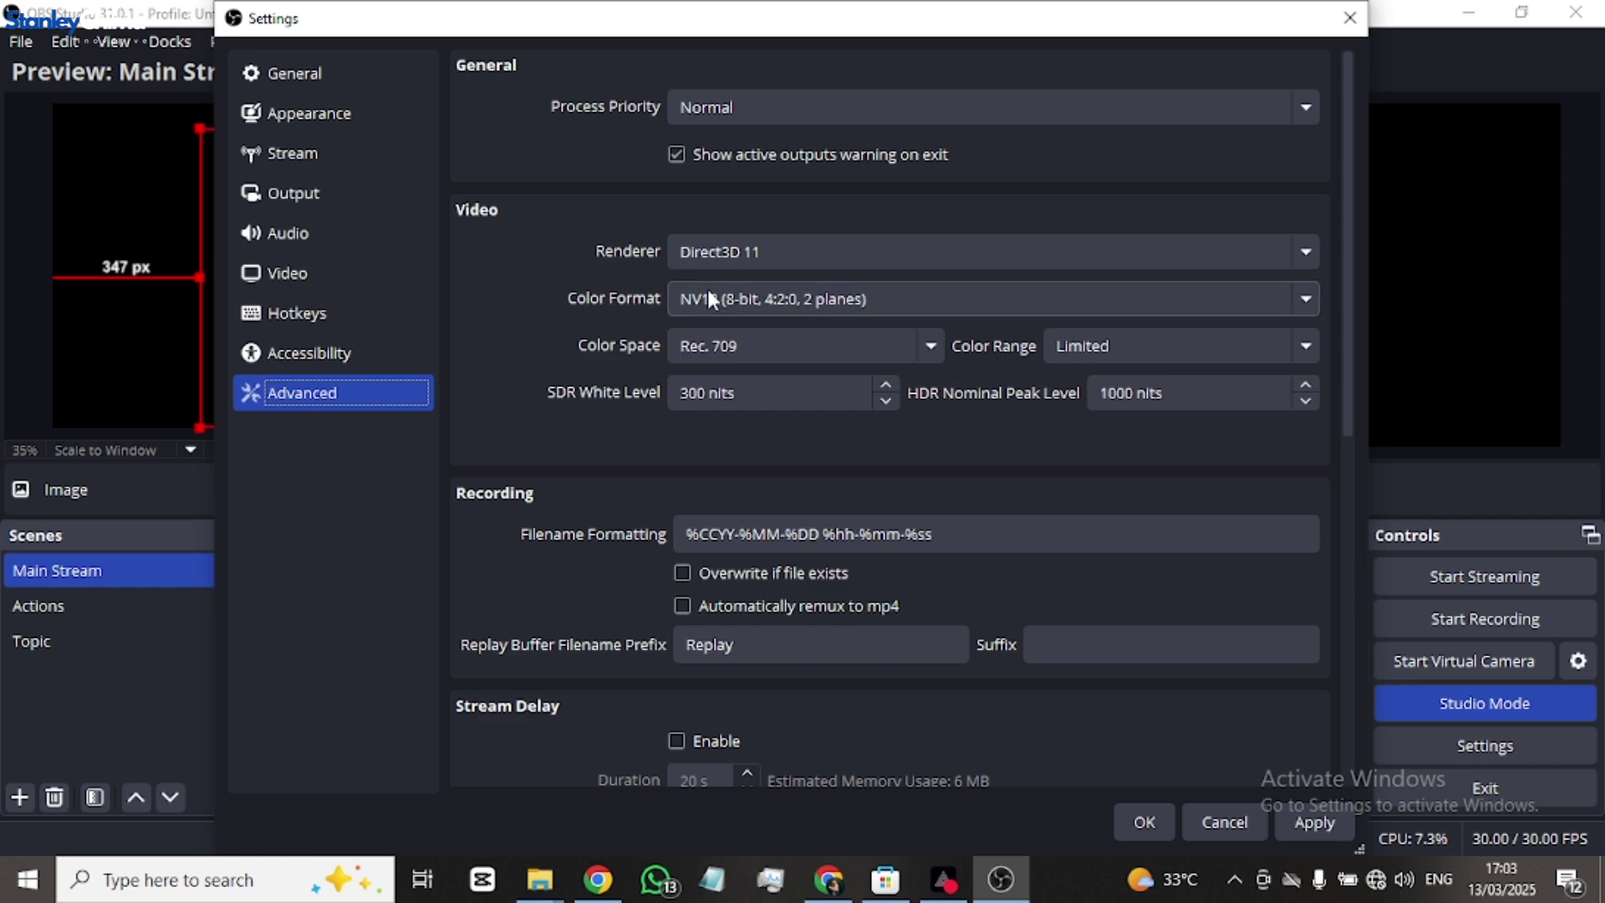
# - Scroll through the Advanced page, then save and close Settings with OK
pyautogui.scroll(-7, 1035, 482)
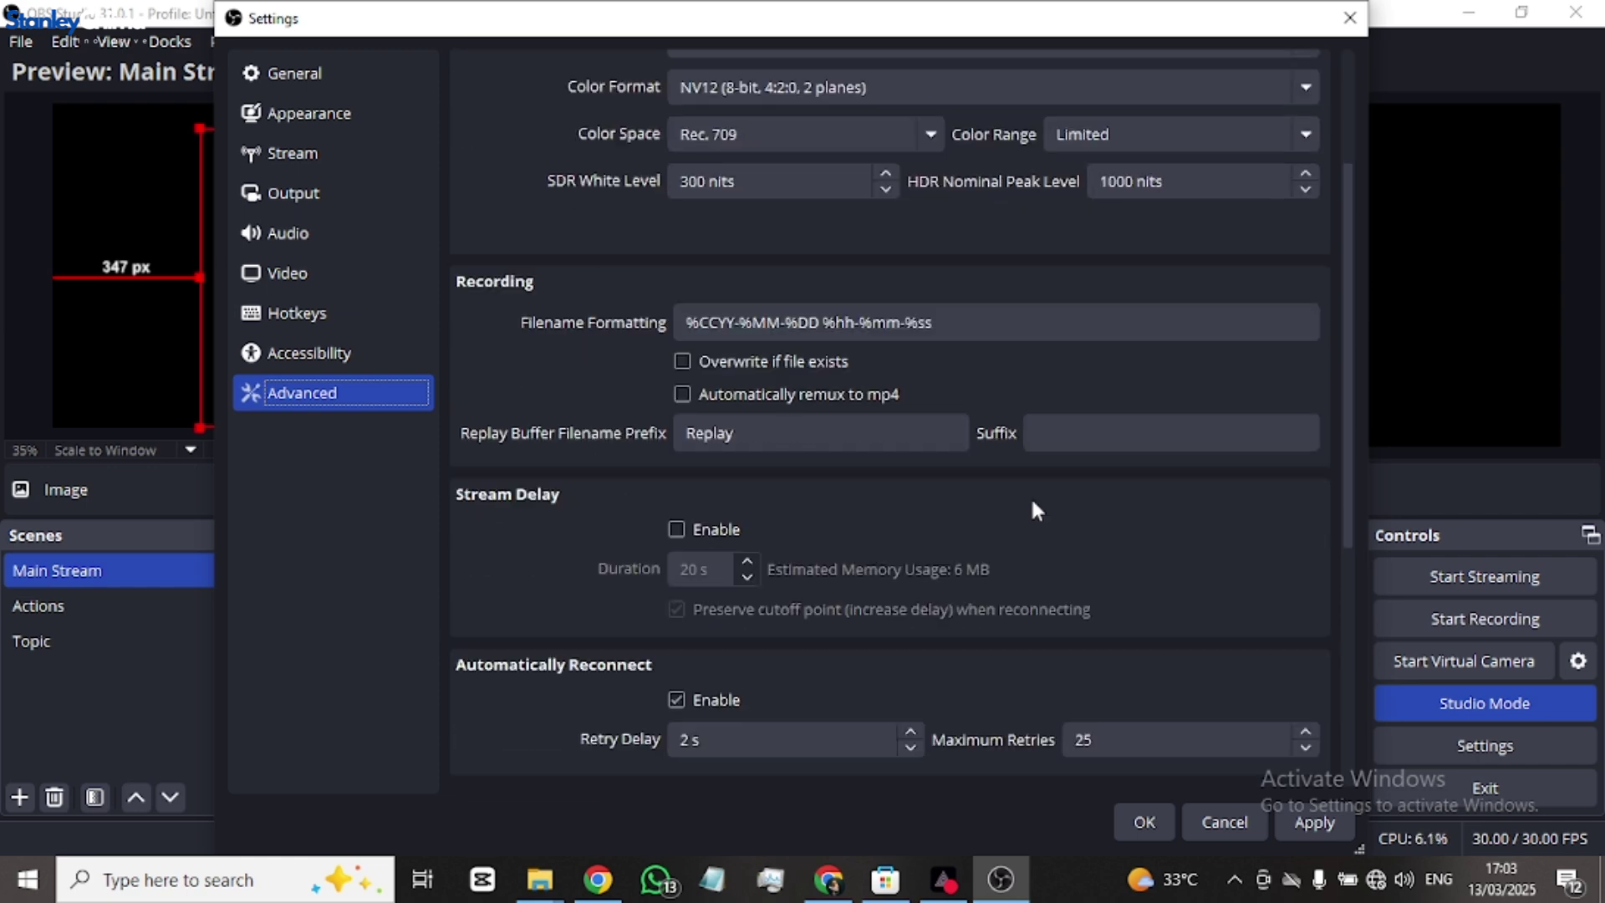
pyautogui.scroll(-2, 1036, 524)
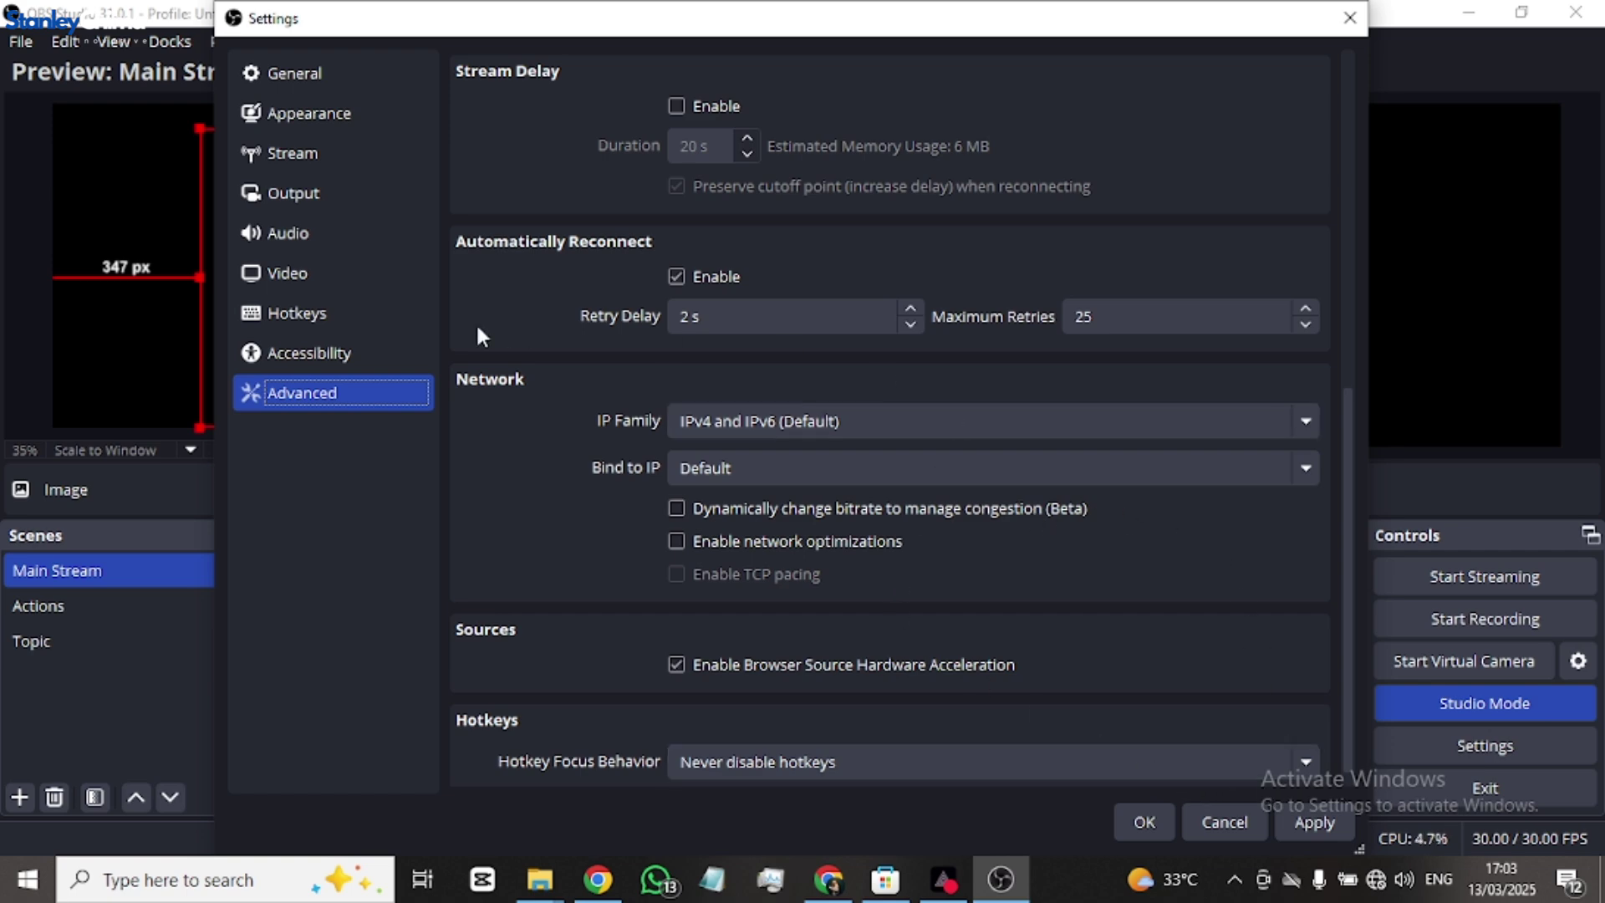
pyautogui.click(1145, 826)
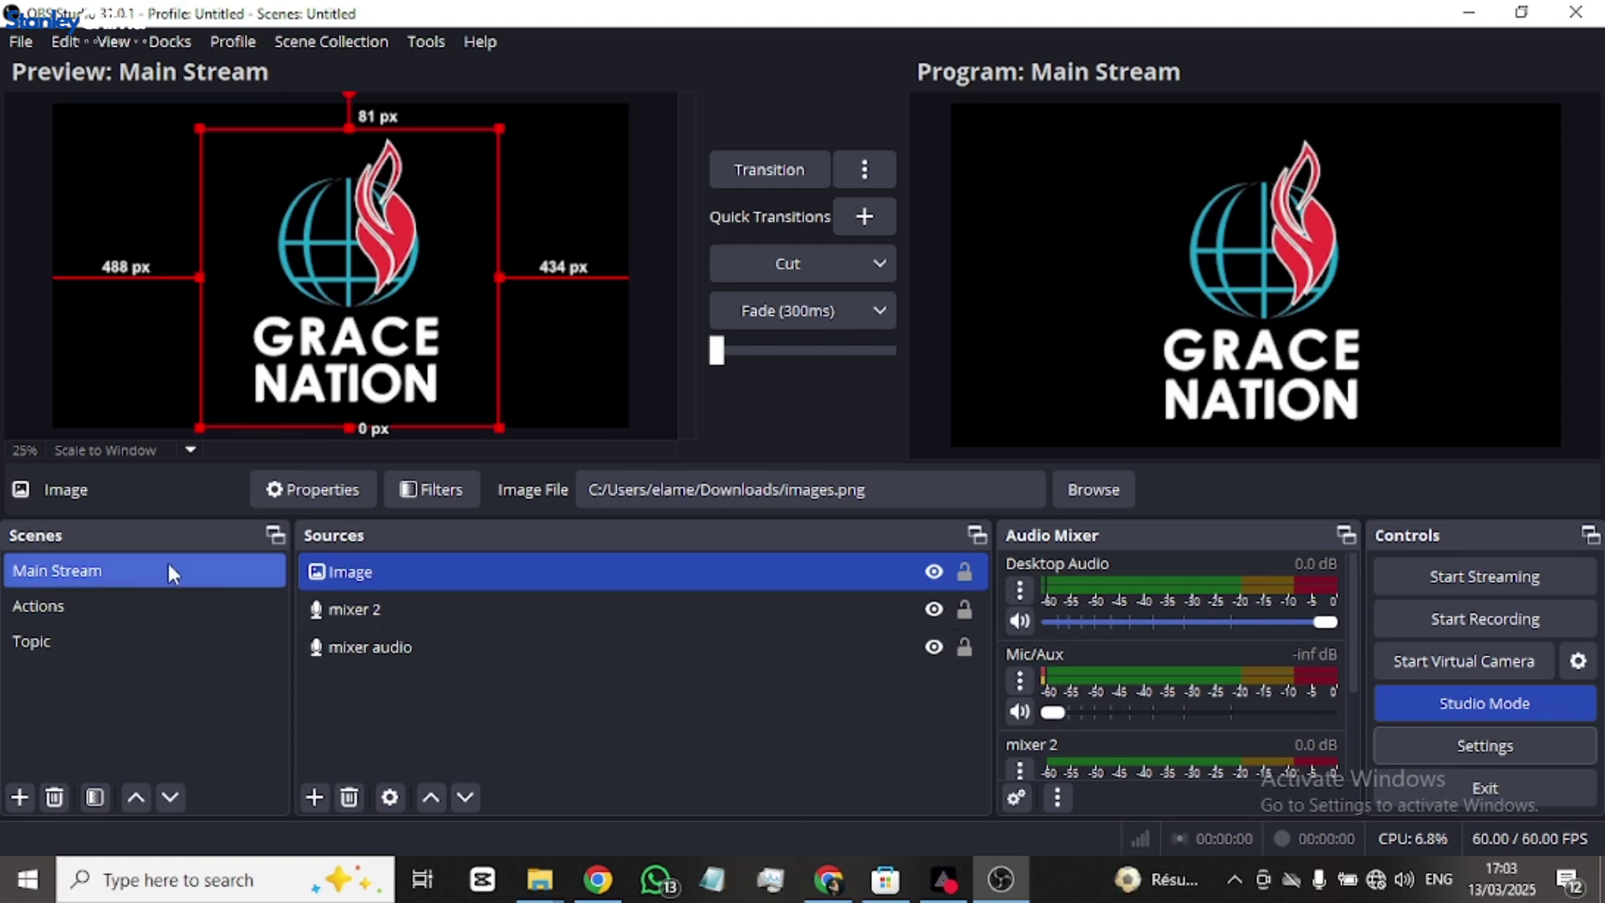
# - Preview the Actions and Topic scenes, then return to the Main Stream scene
pyautogui.click(110, 605)
pyautogui.click(128, 576)
pyautogui.click(82, 641)
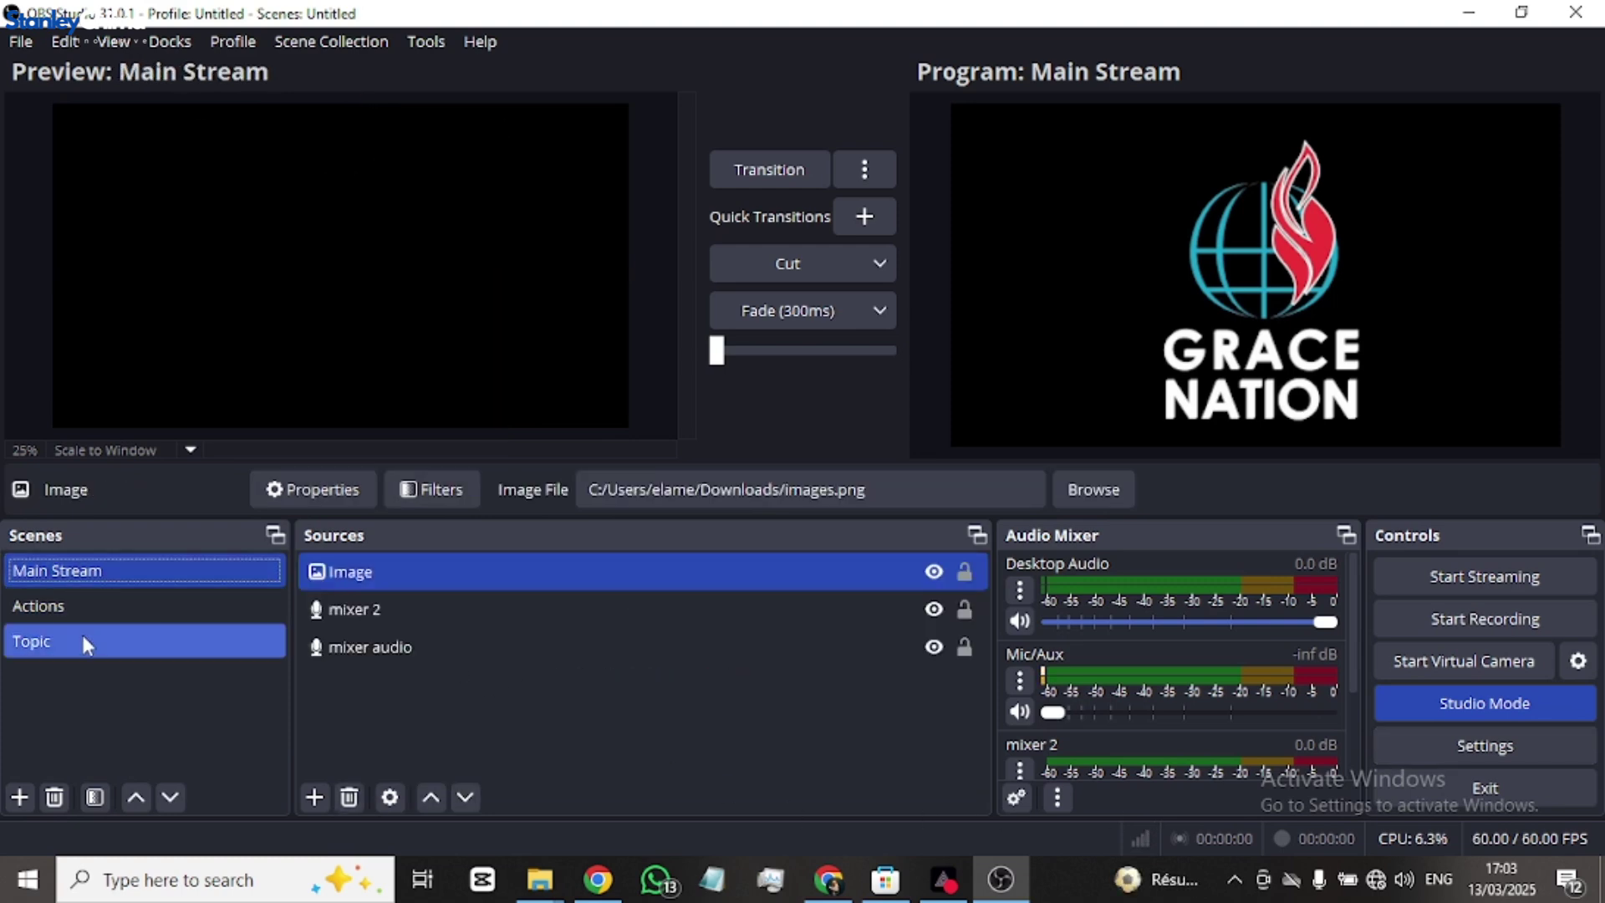
pyautogui.click(99, 605)
pyautogui.click(112, 570)
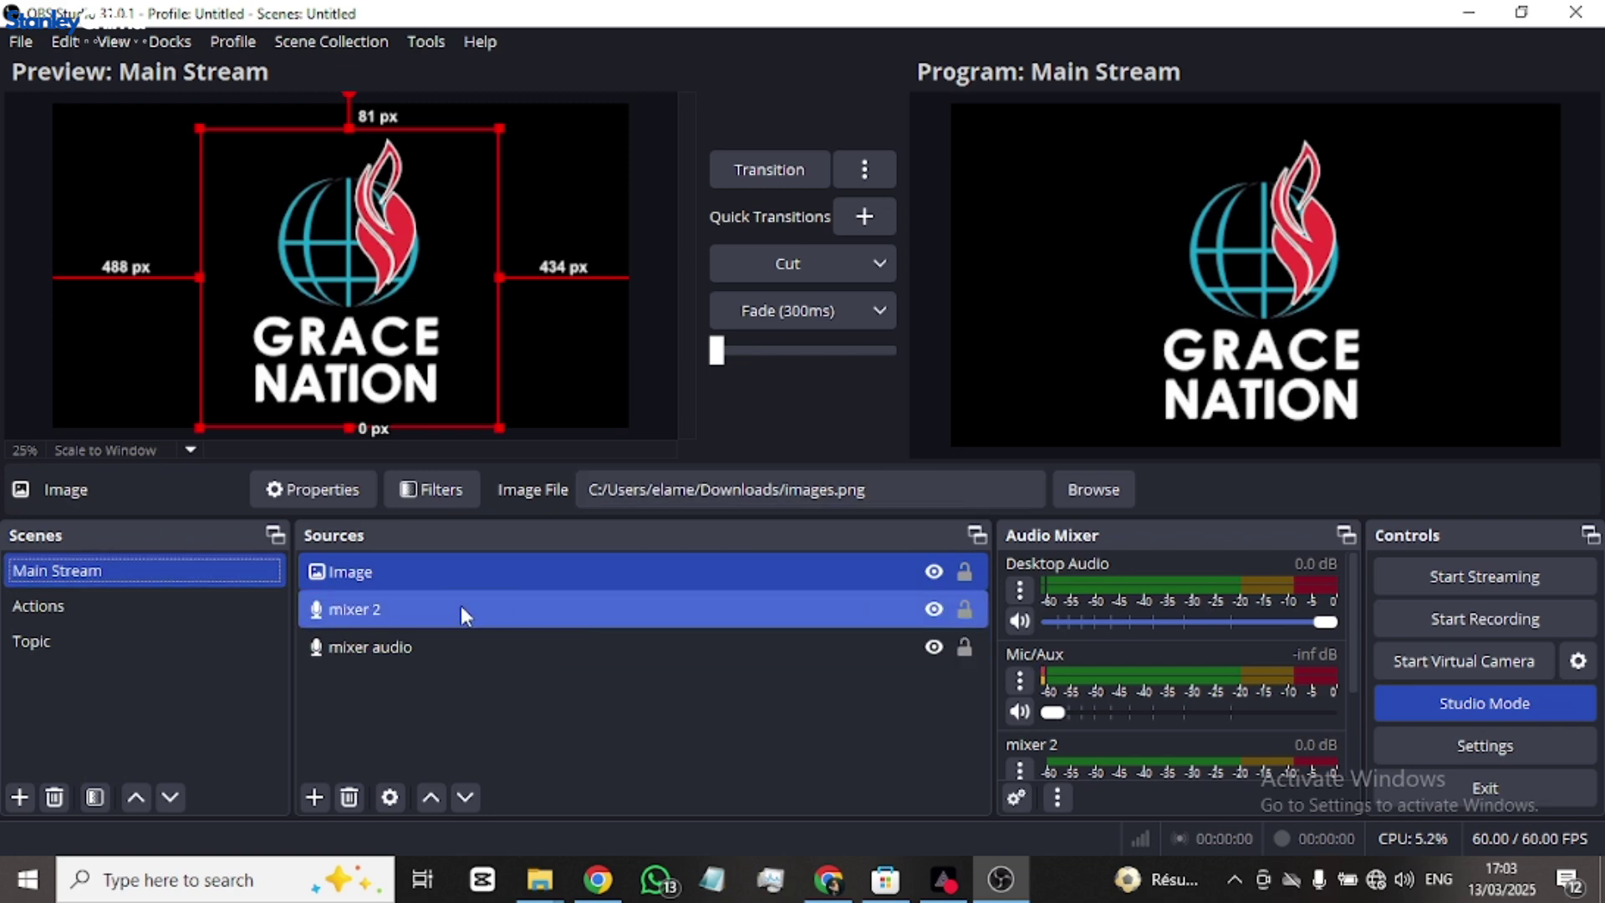
# - Add a display capture source 'main camera' using the Windows 10 (1903 and up) capture method
pyautogui.click(312, 796)
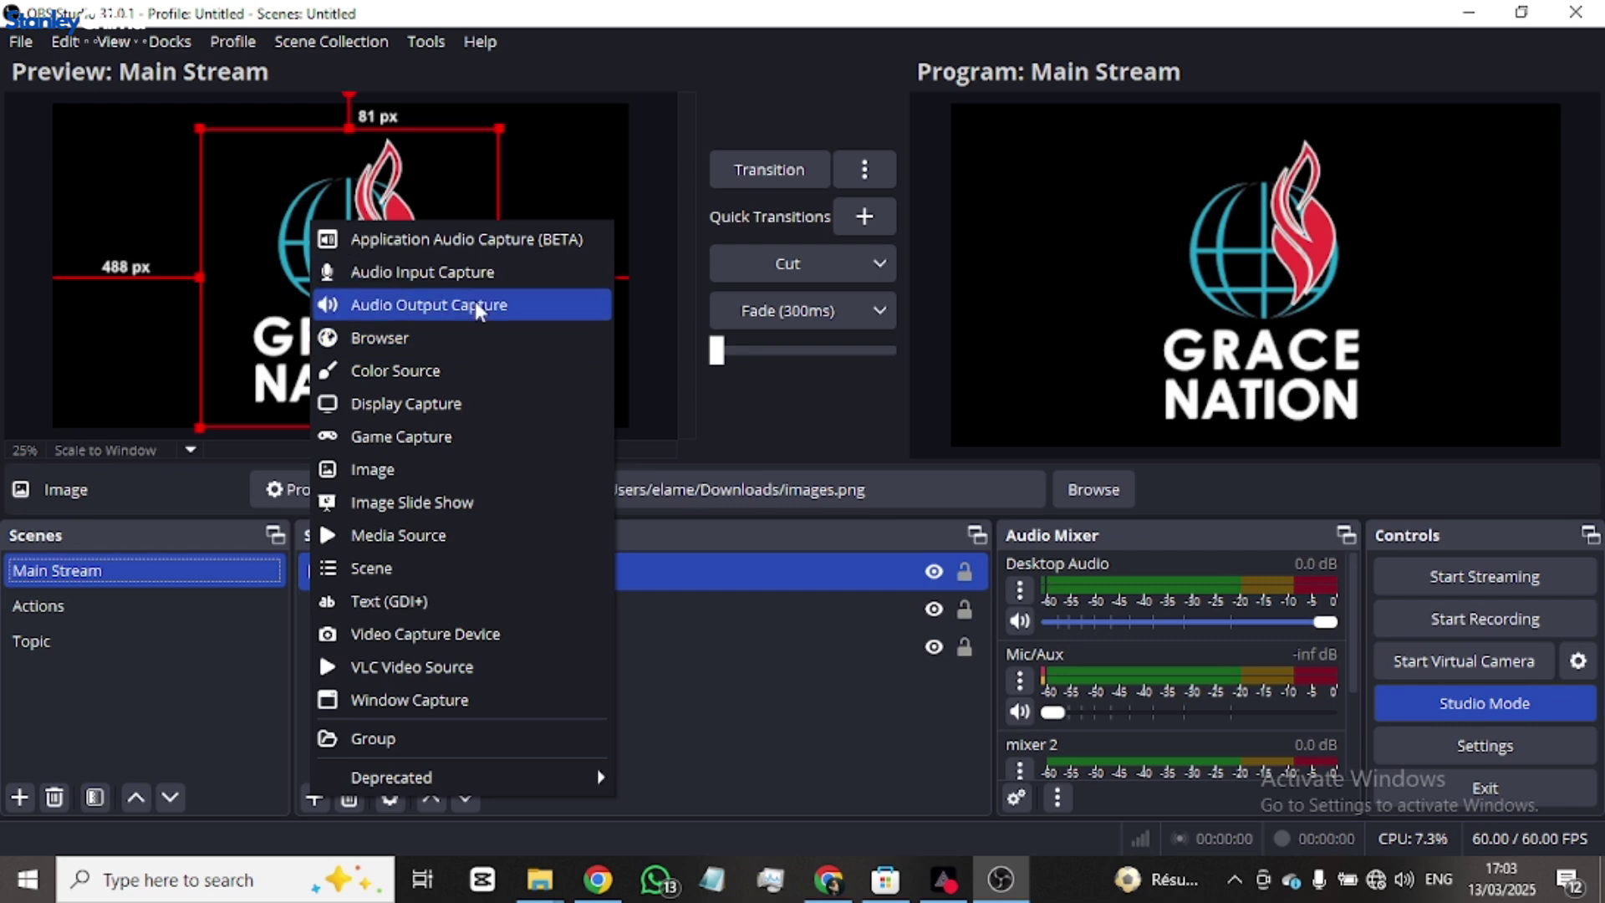
pyautogui.click(429, 405)
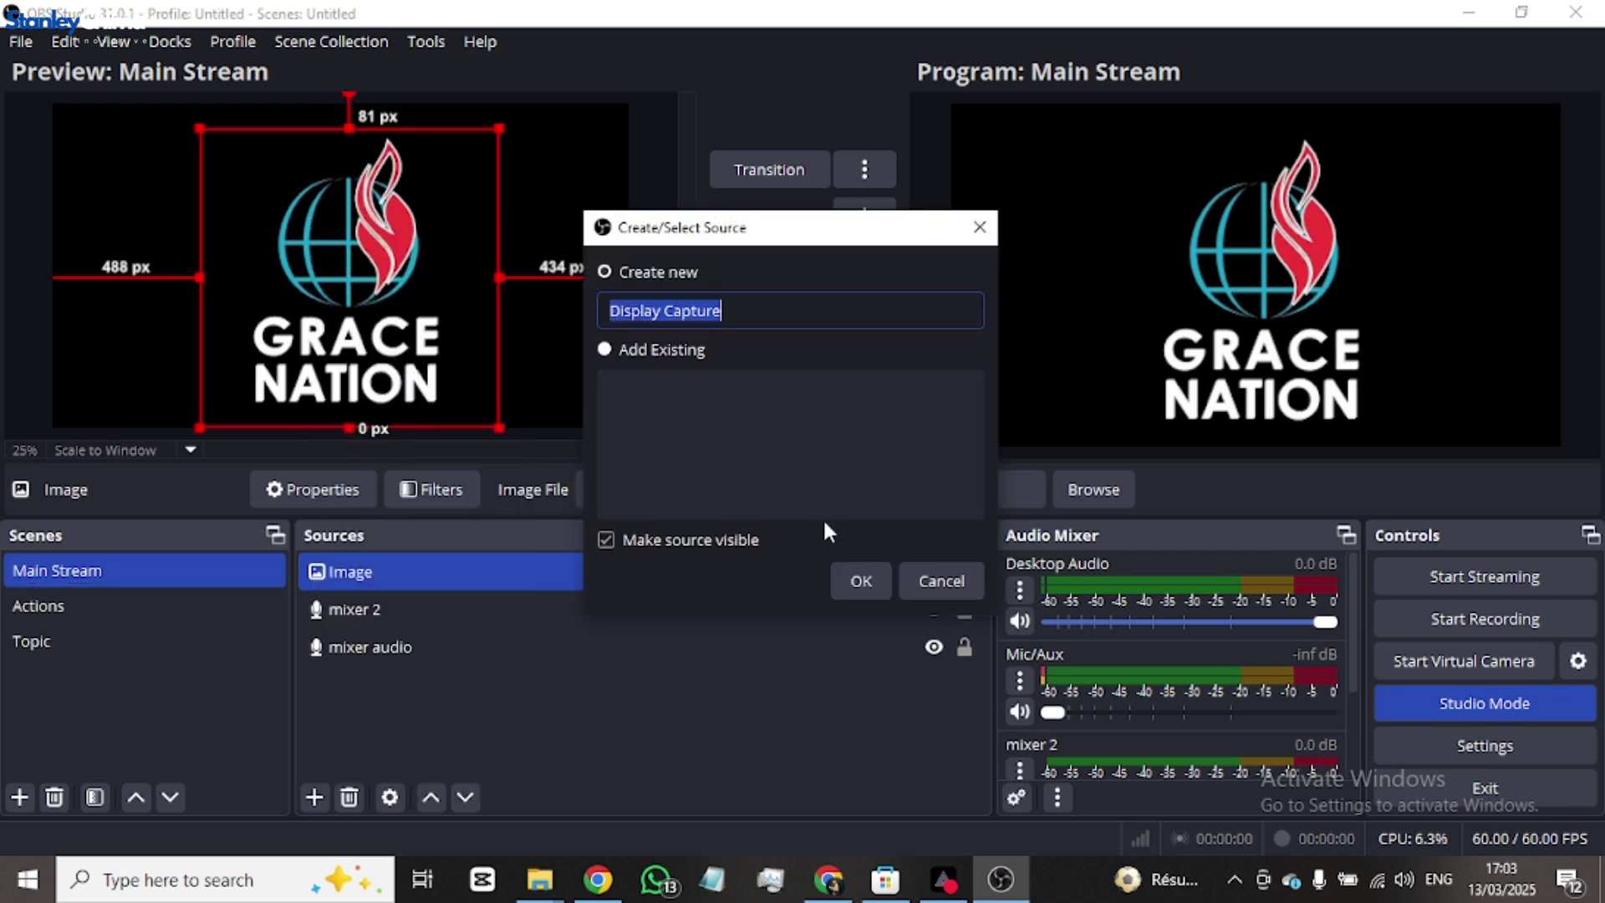
pyautogui.write('ma')
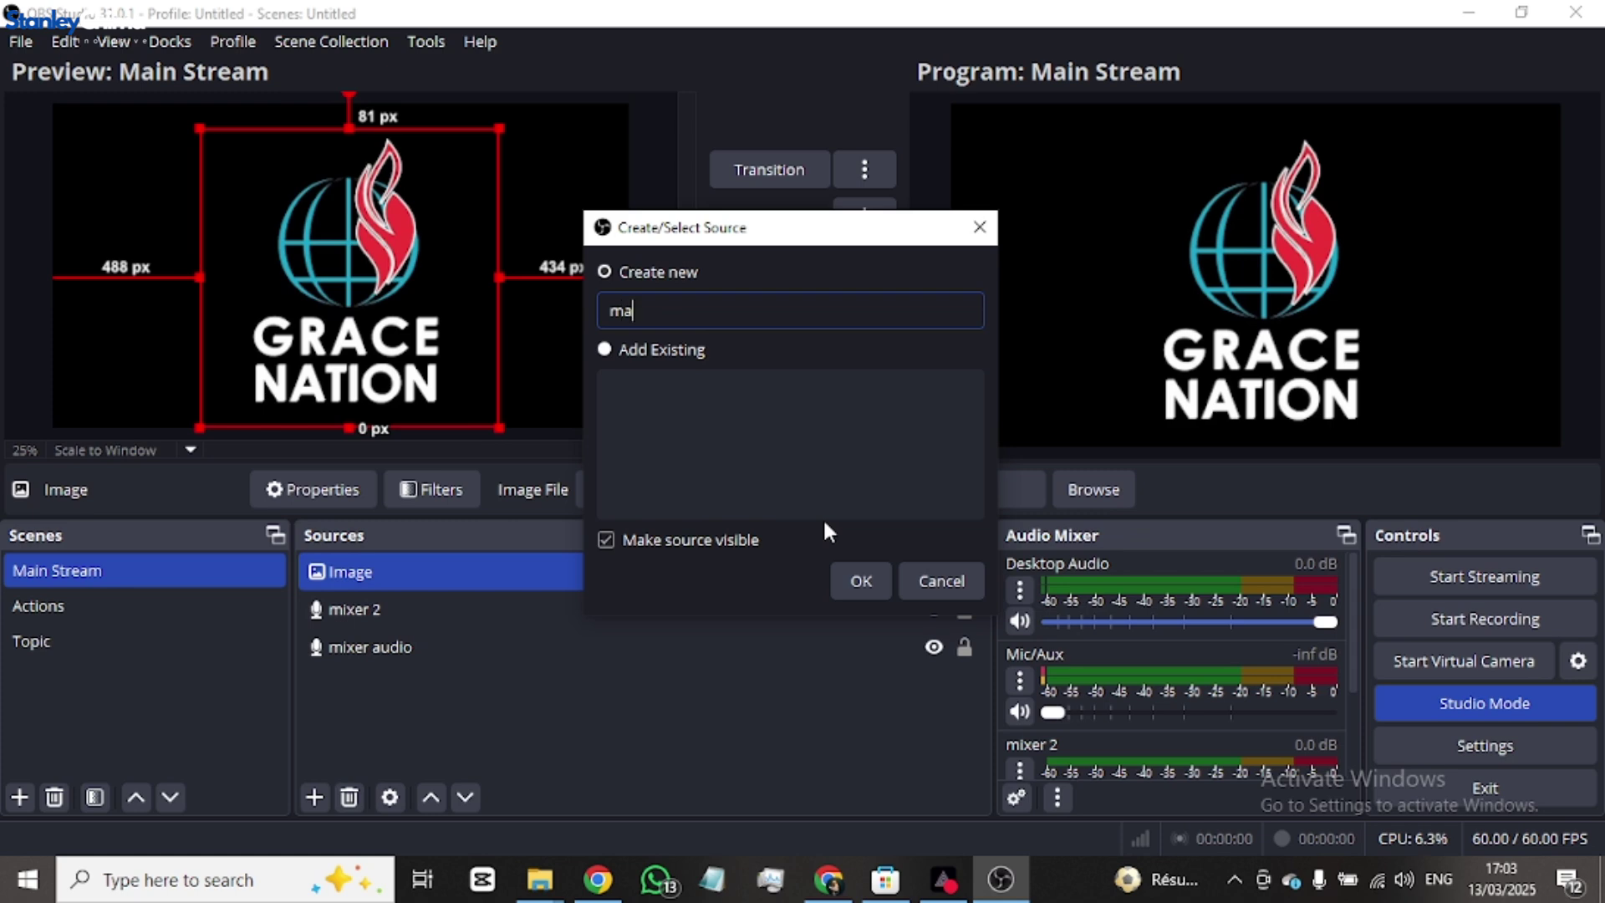
pyautogui.write('in camera')
pyautogui.click(870, 582)
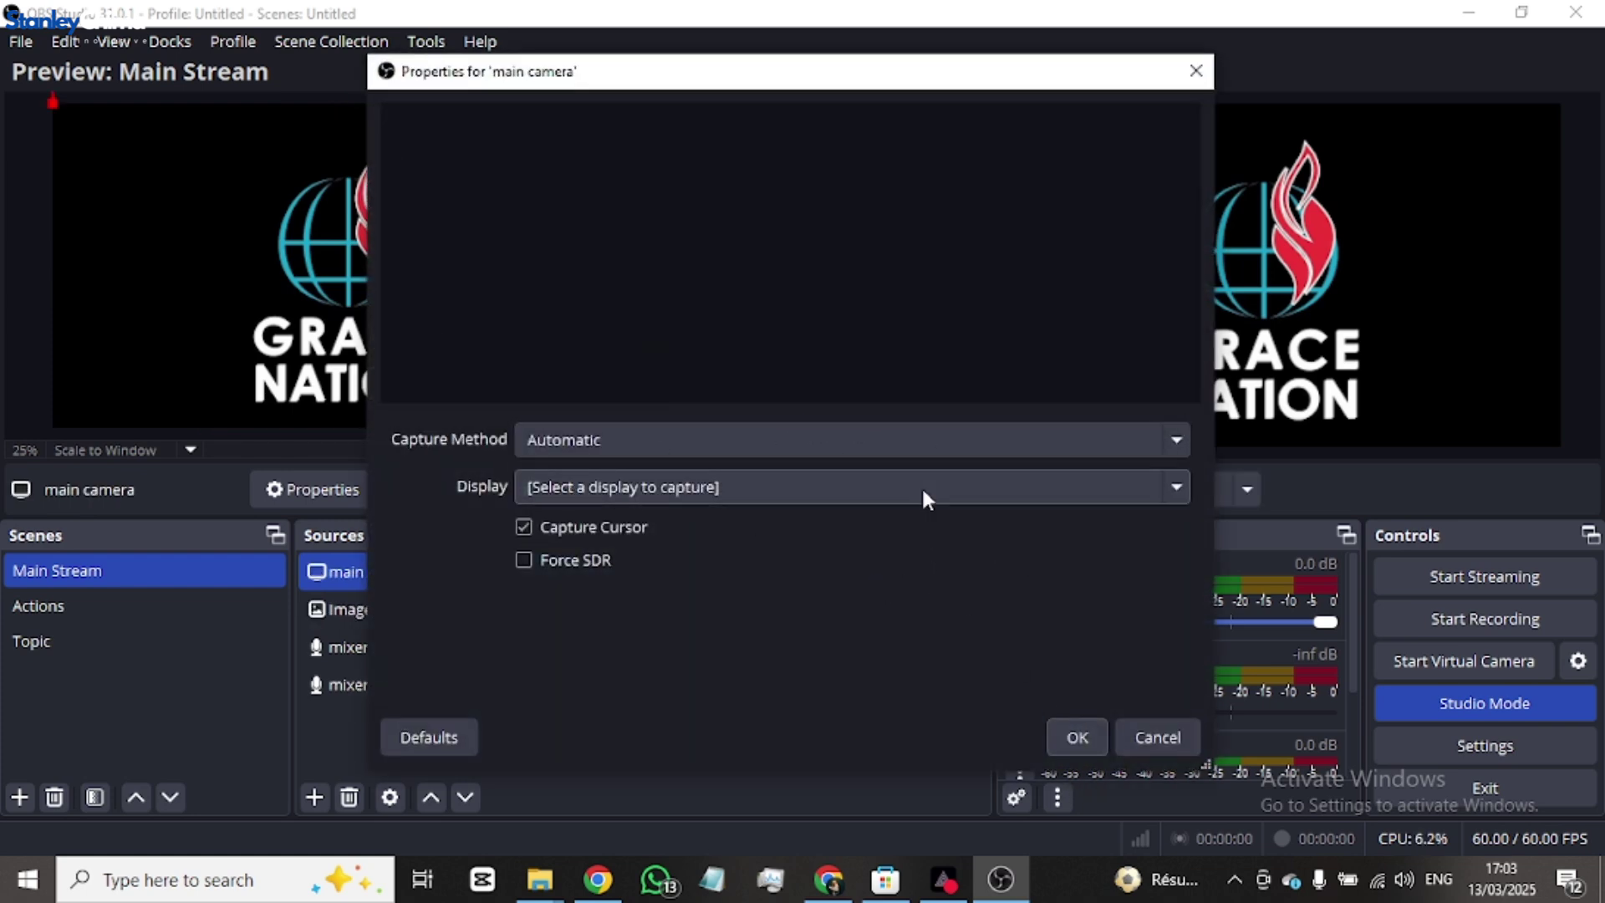
pyautogui.click(918, 444)
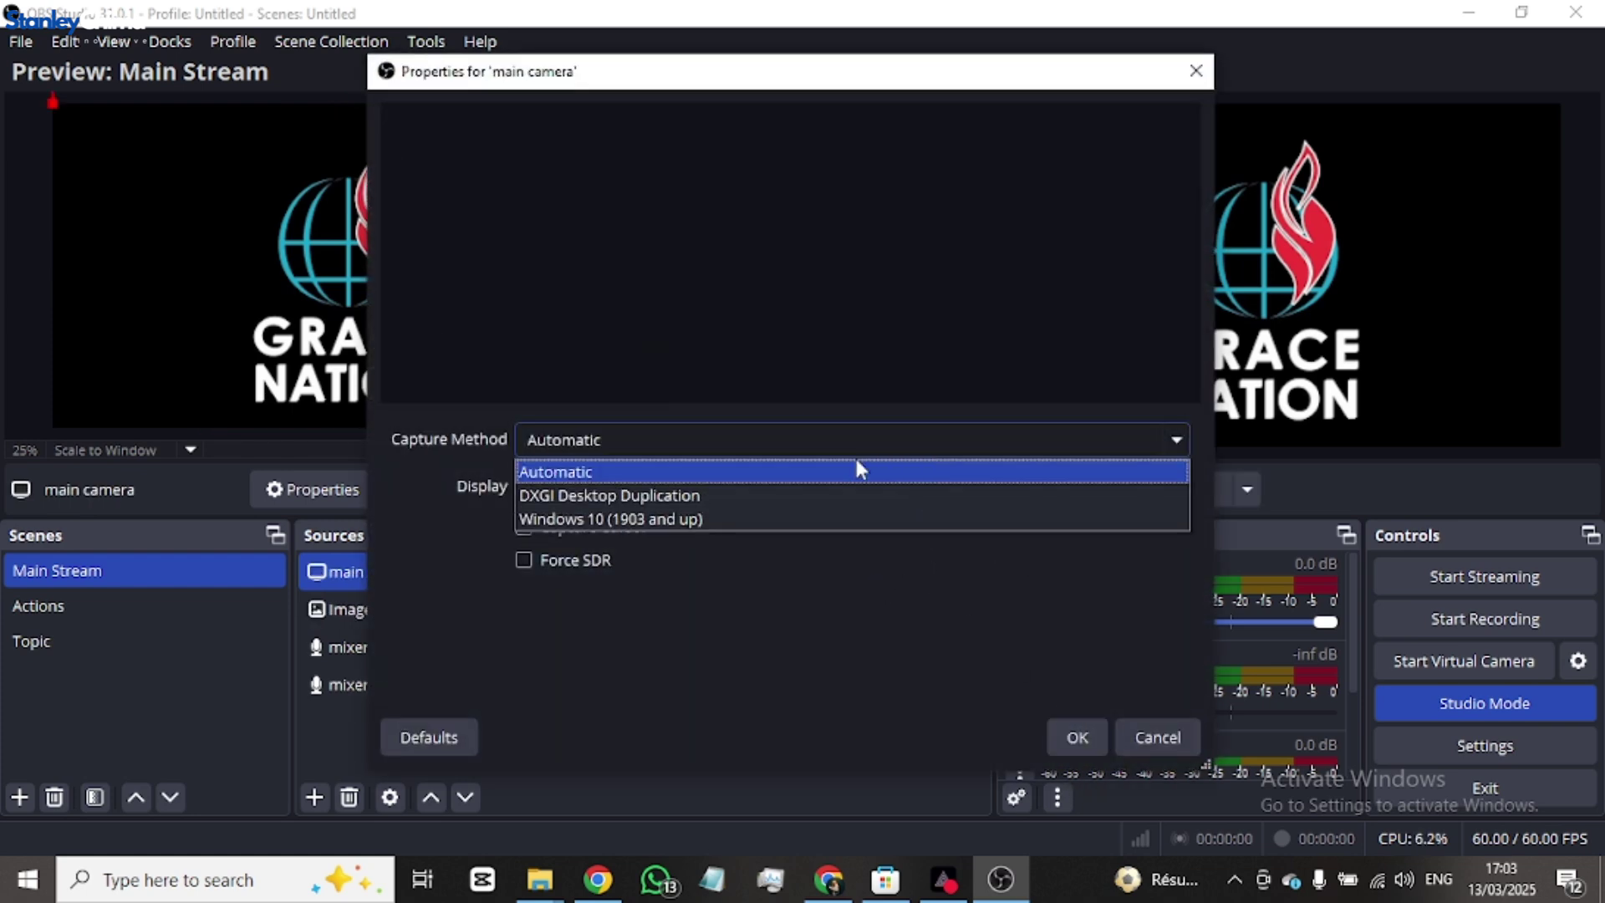
pyautogui.click(704, 518)
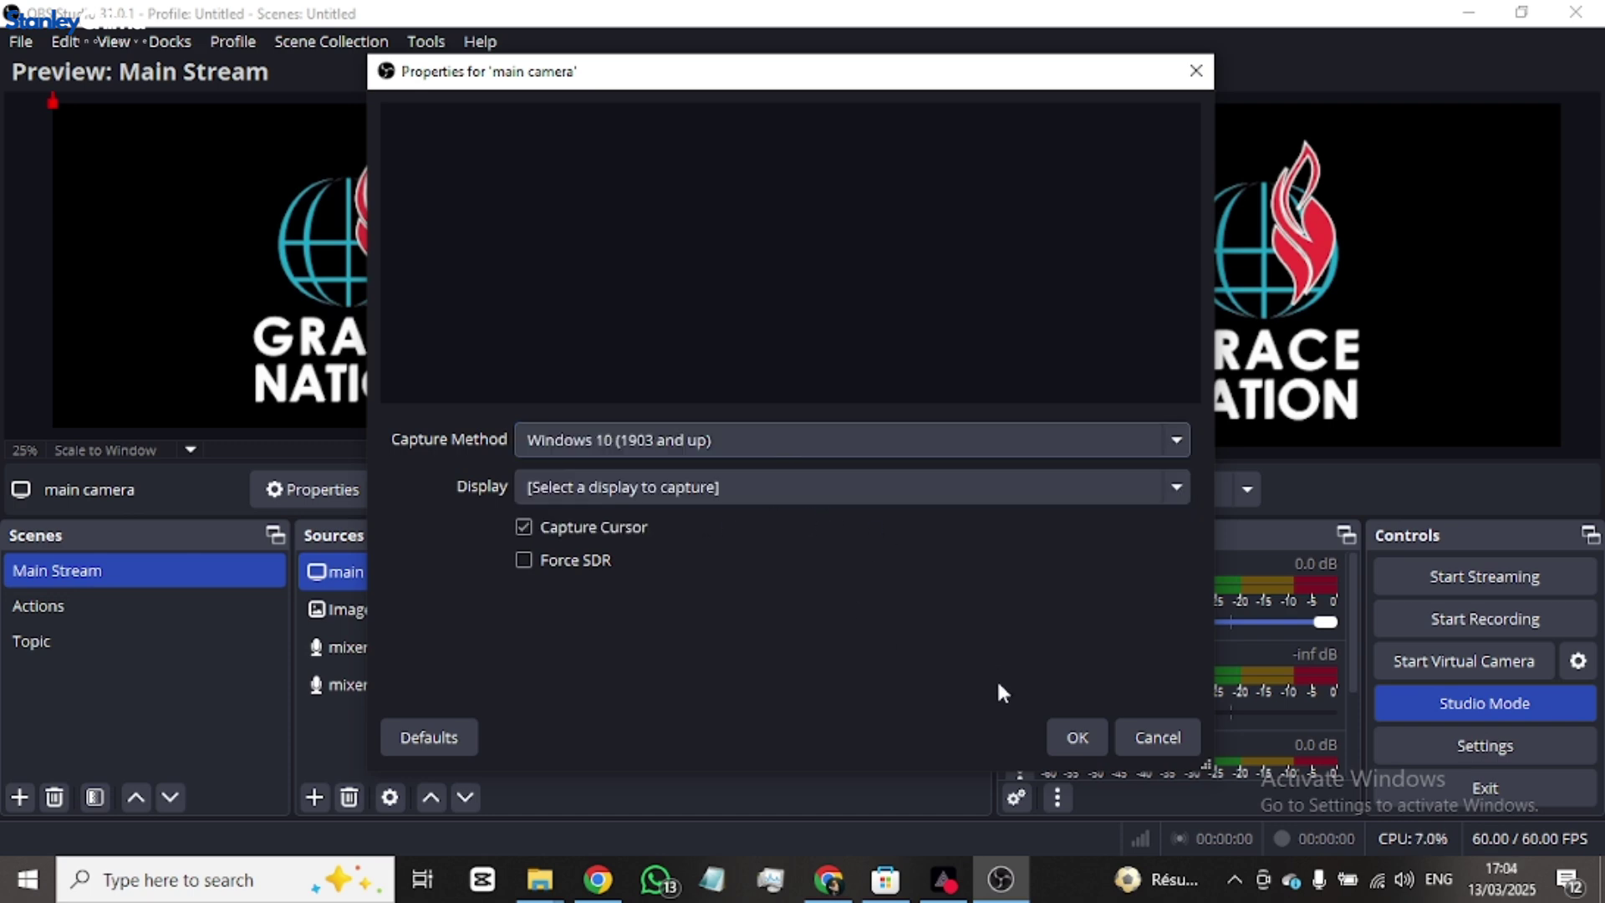
pyautogui.click(1075, 735)
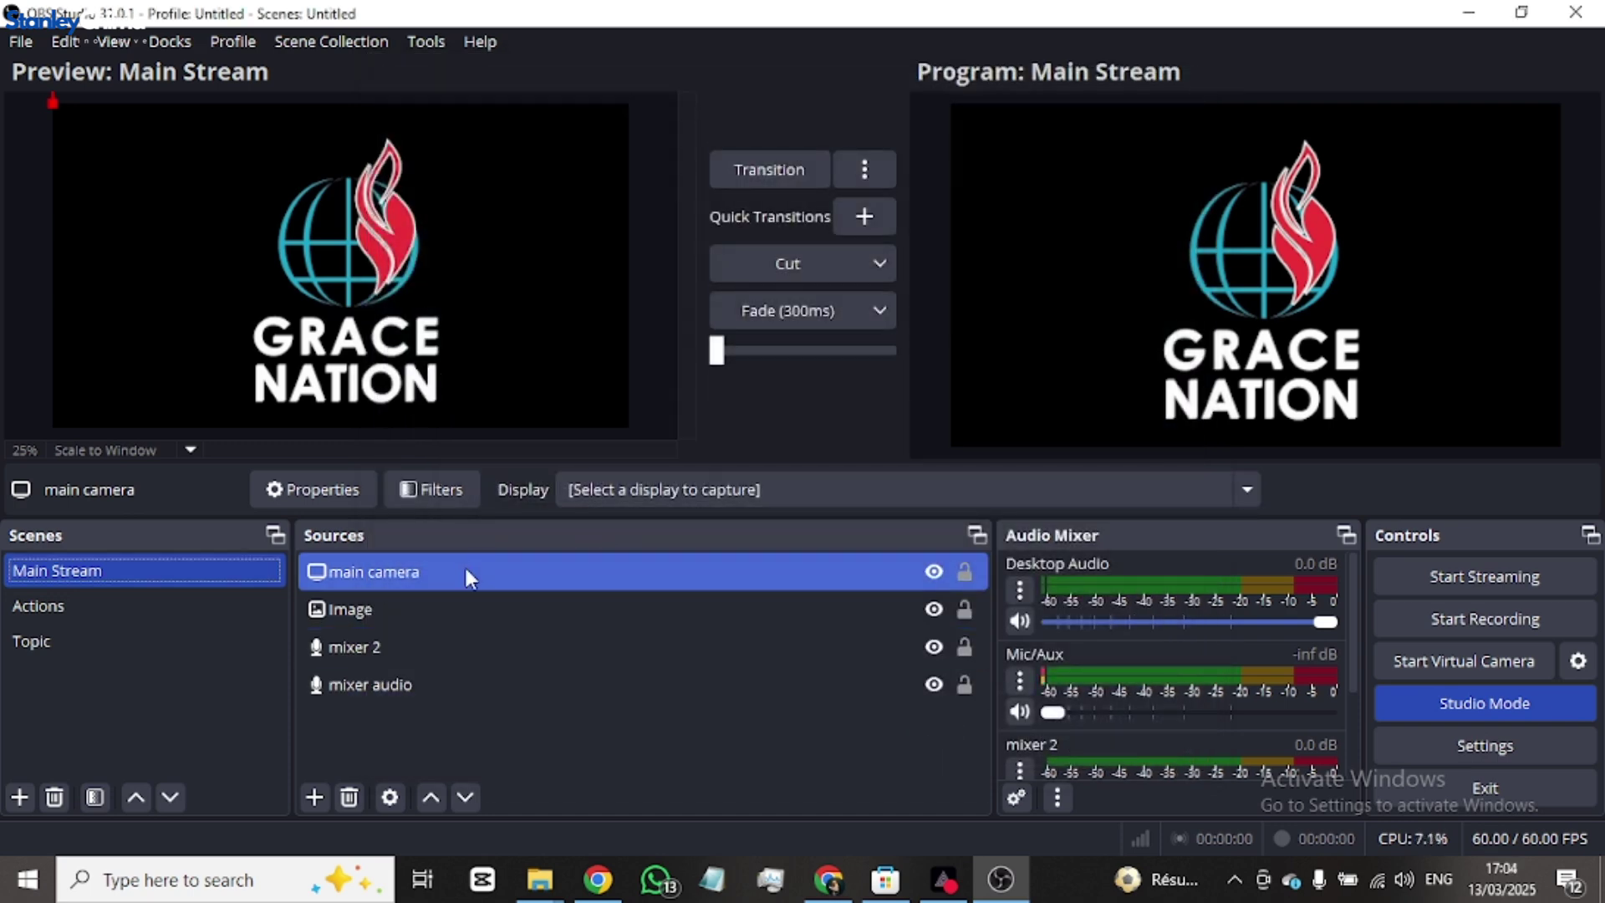
pyautogui.click(501, 580)
# - Delete the main camera and Image sources, then transition the empty preview to Program
pyautogui.rightClick(845, 569)
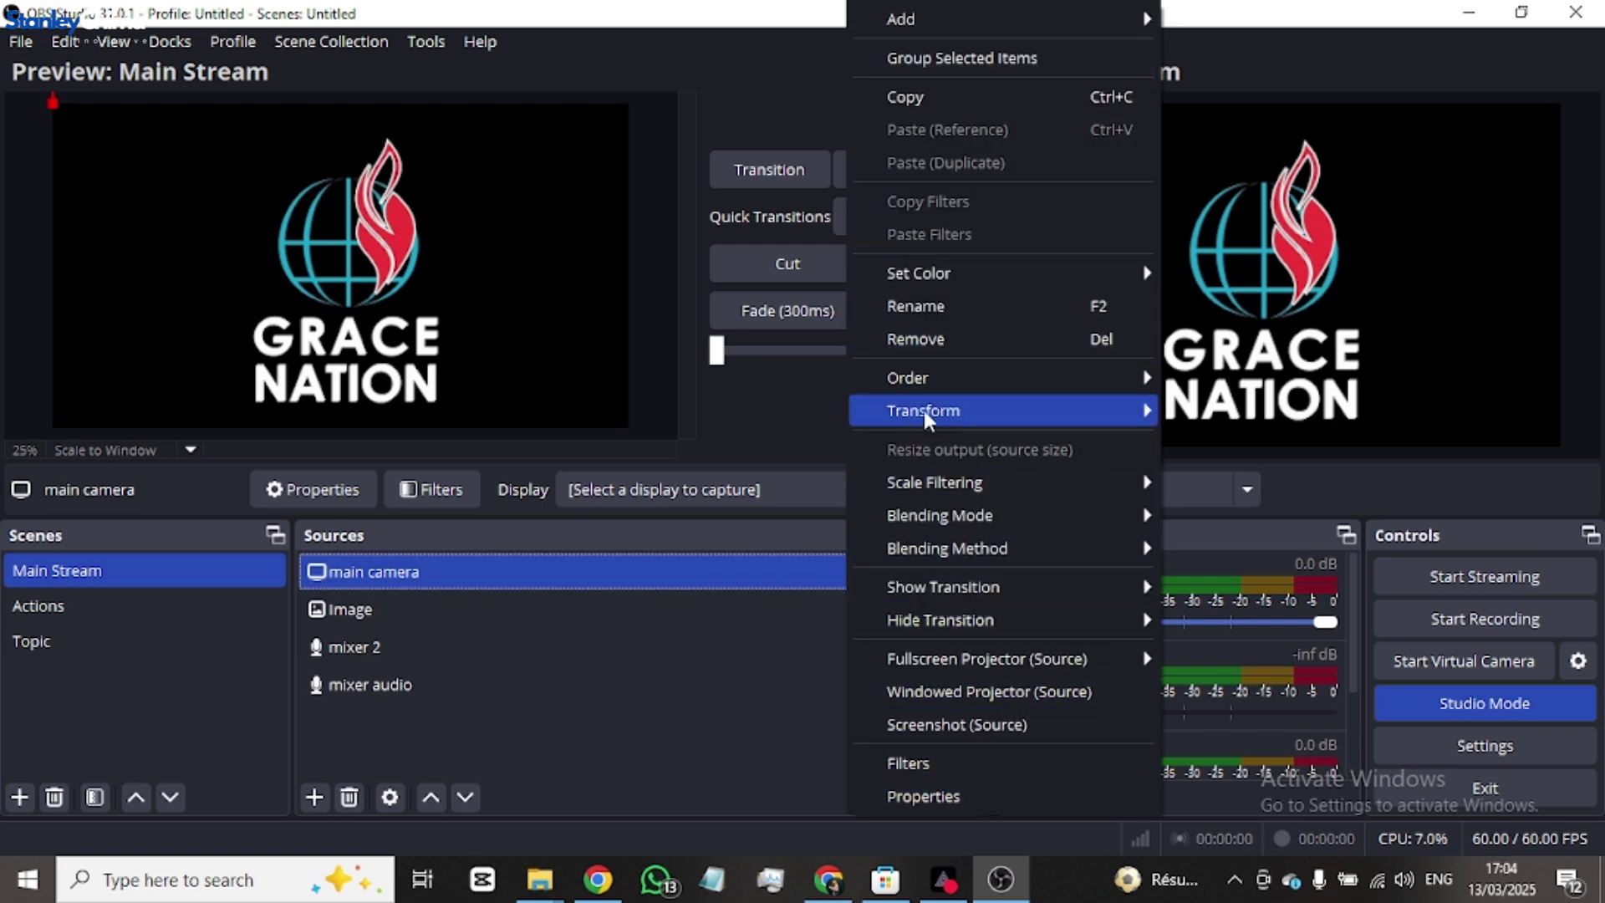
pyautogui.click(960, 338)
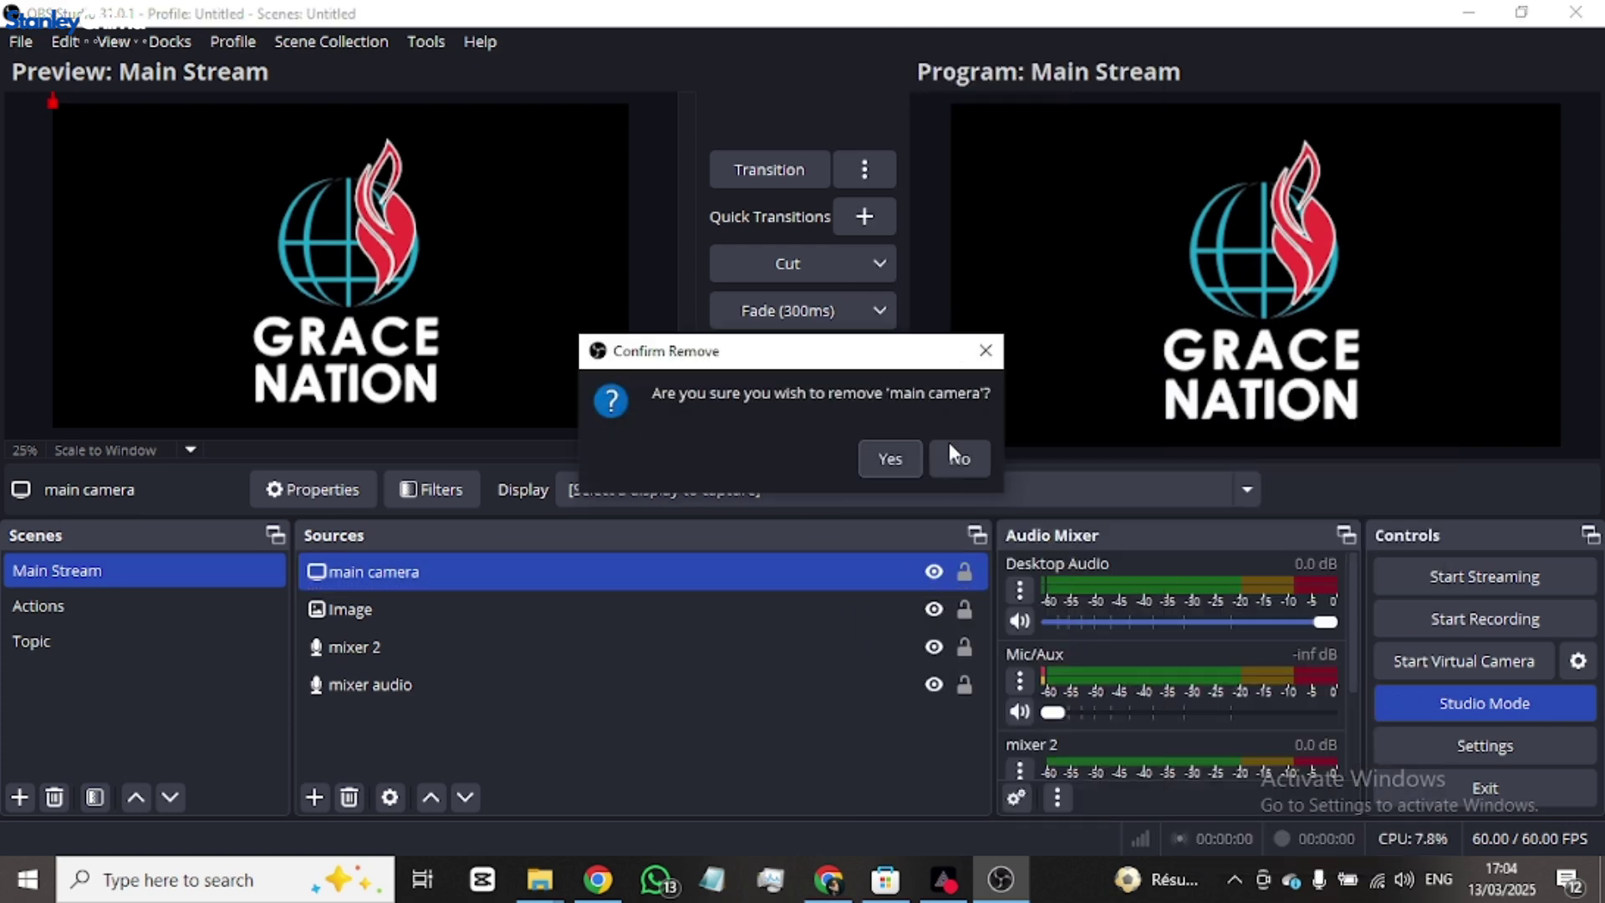
pyautogui.click(899, 470)
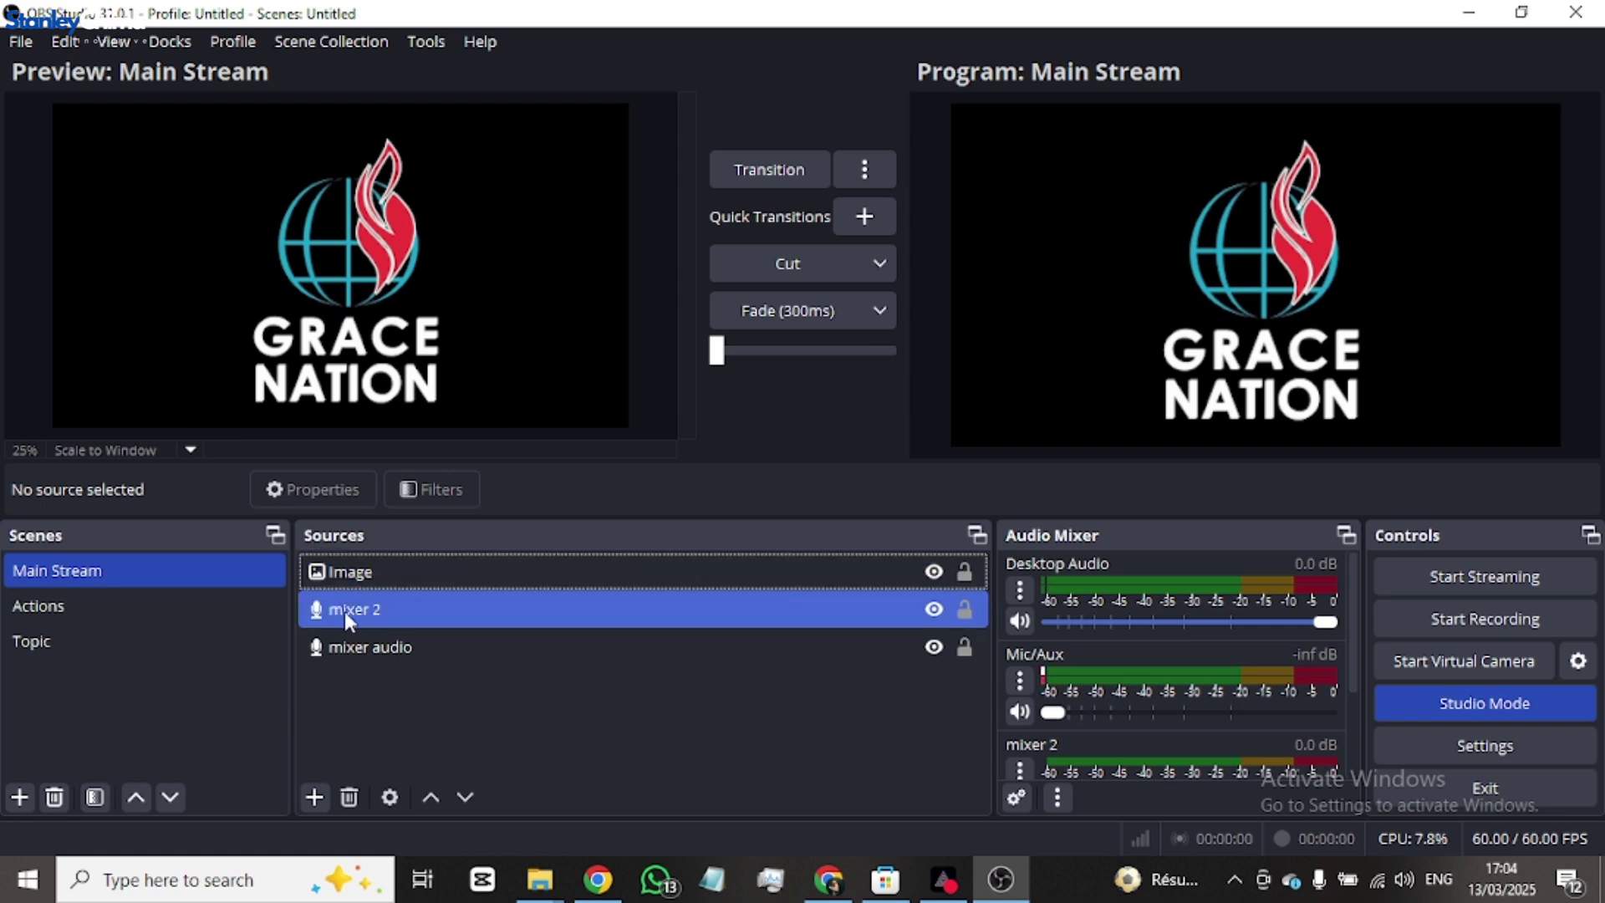
pyautogui.rightClick(440, 574)
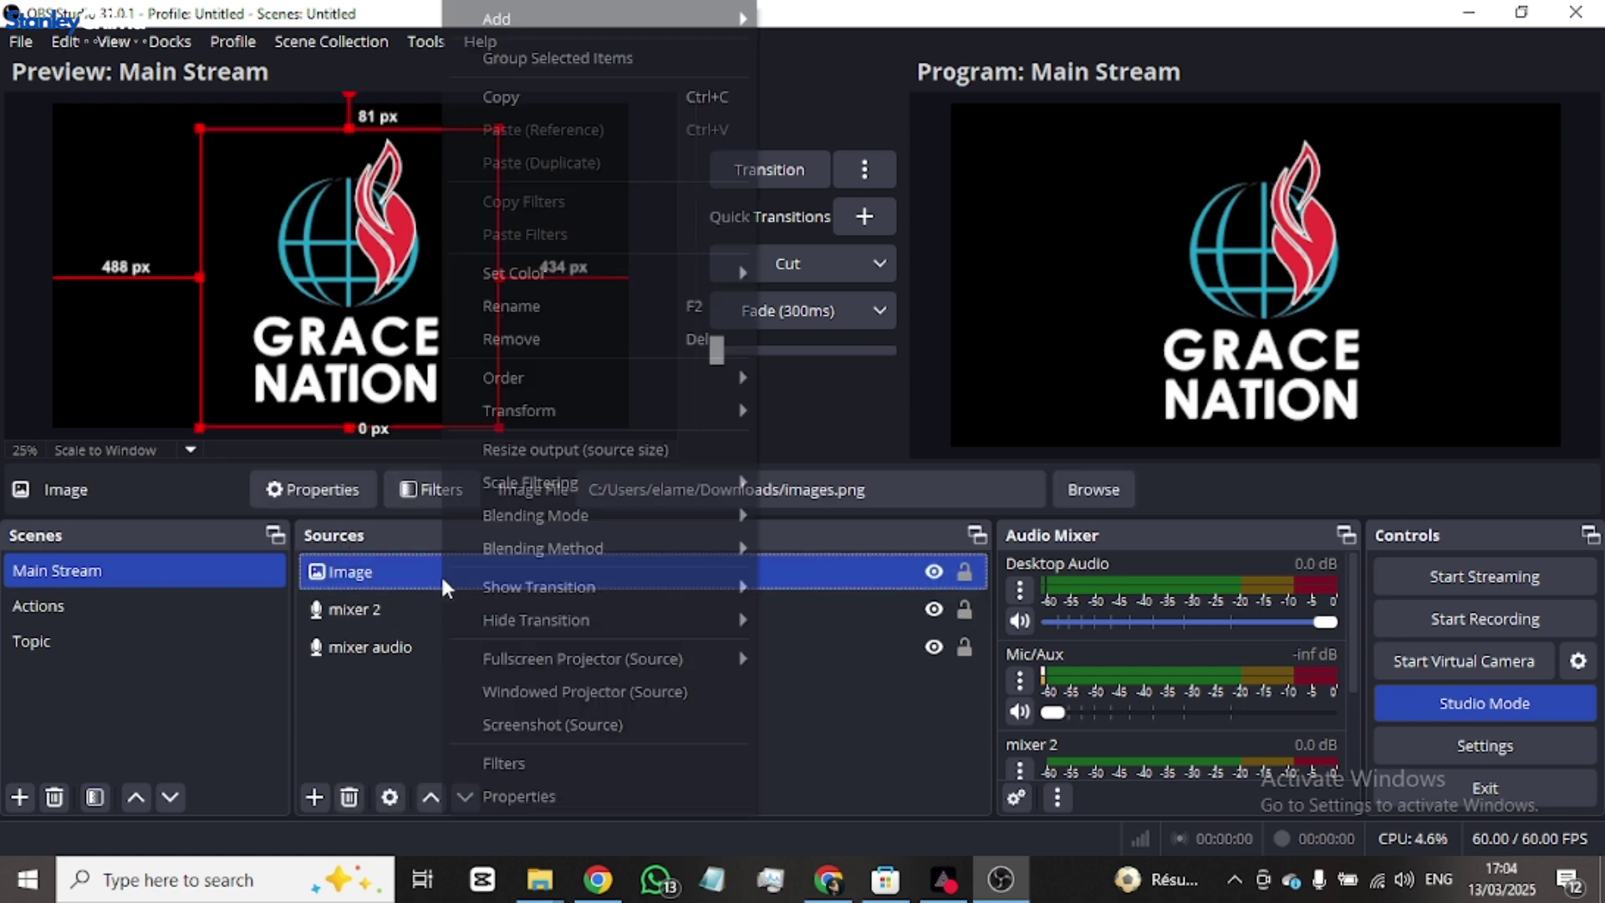
pyautogui.click(599, 336)
pyautogui.click(870, 458)
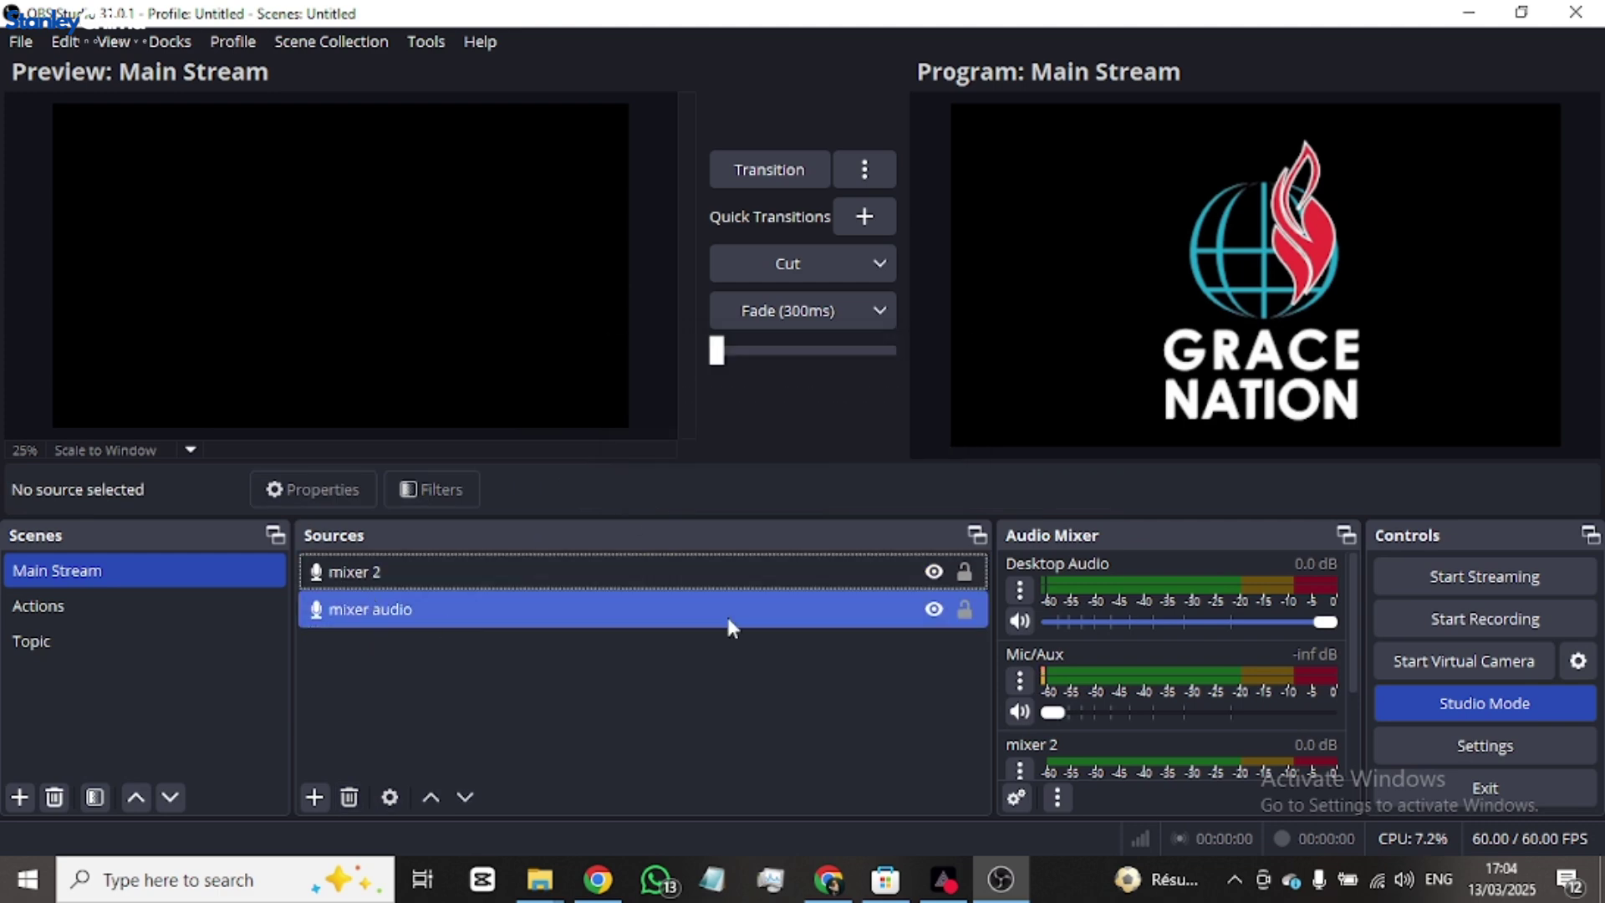
pyautogui.click(773, 311)
pyautogui.click(314, 797)
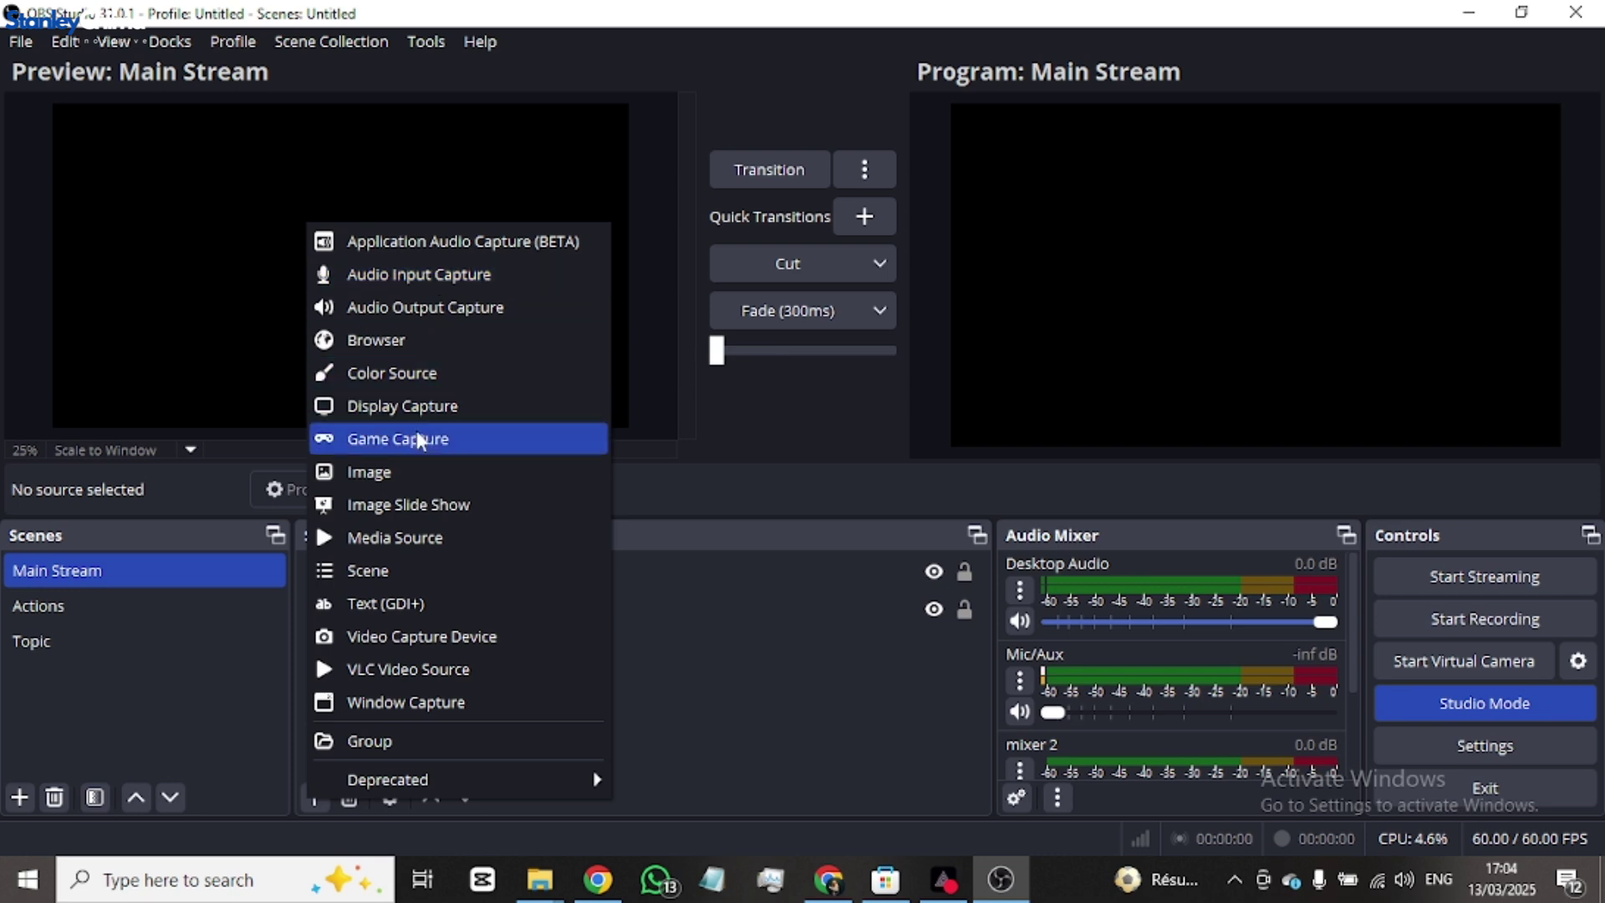
# - Create image source 'cam1' using the builder-with-paint-roller photo from Downloads
pyautogui.click(412, 480)
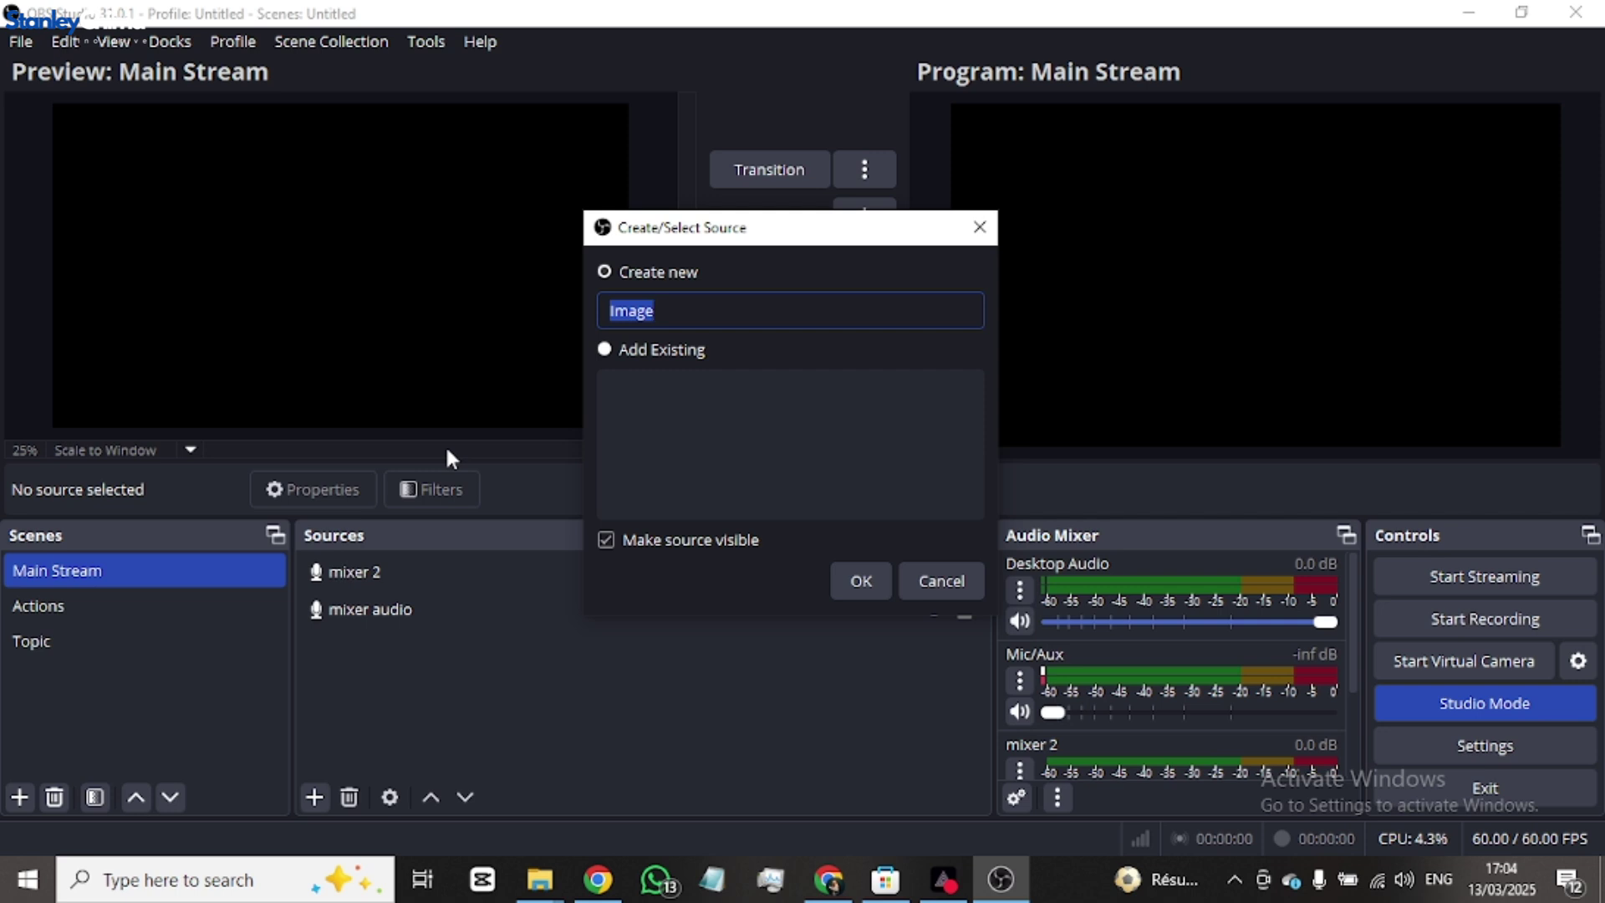
pyautogui.write('cam1')
pyautogui.click(842, 587)
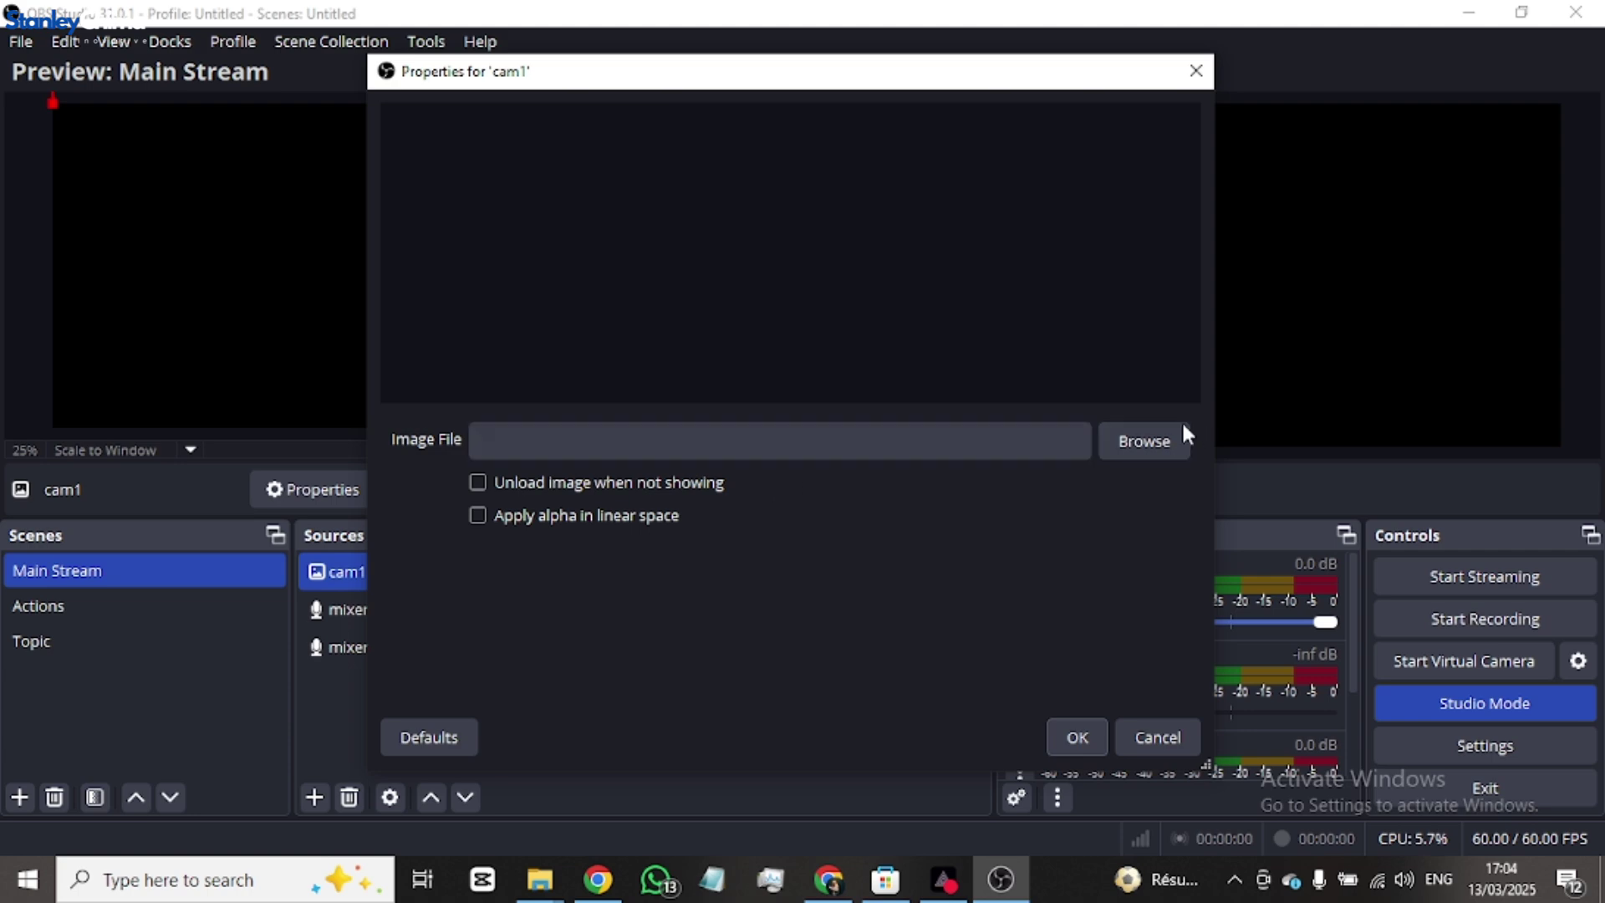
pyautogui.click(1141, 439)
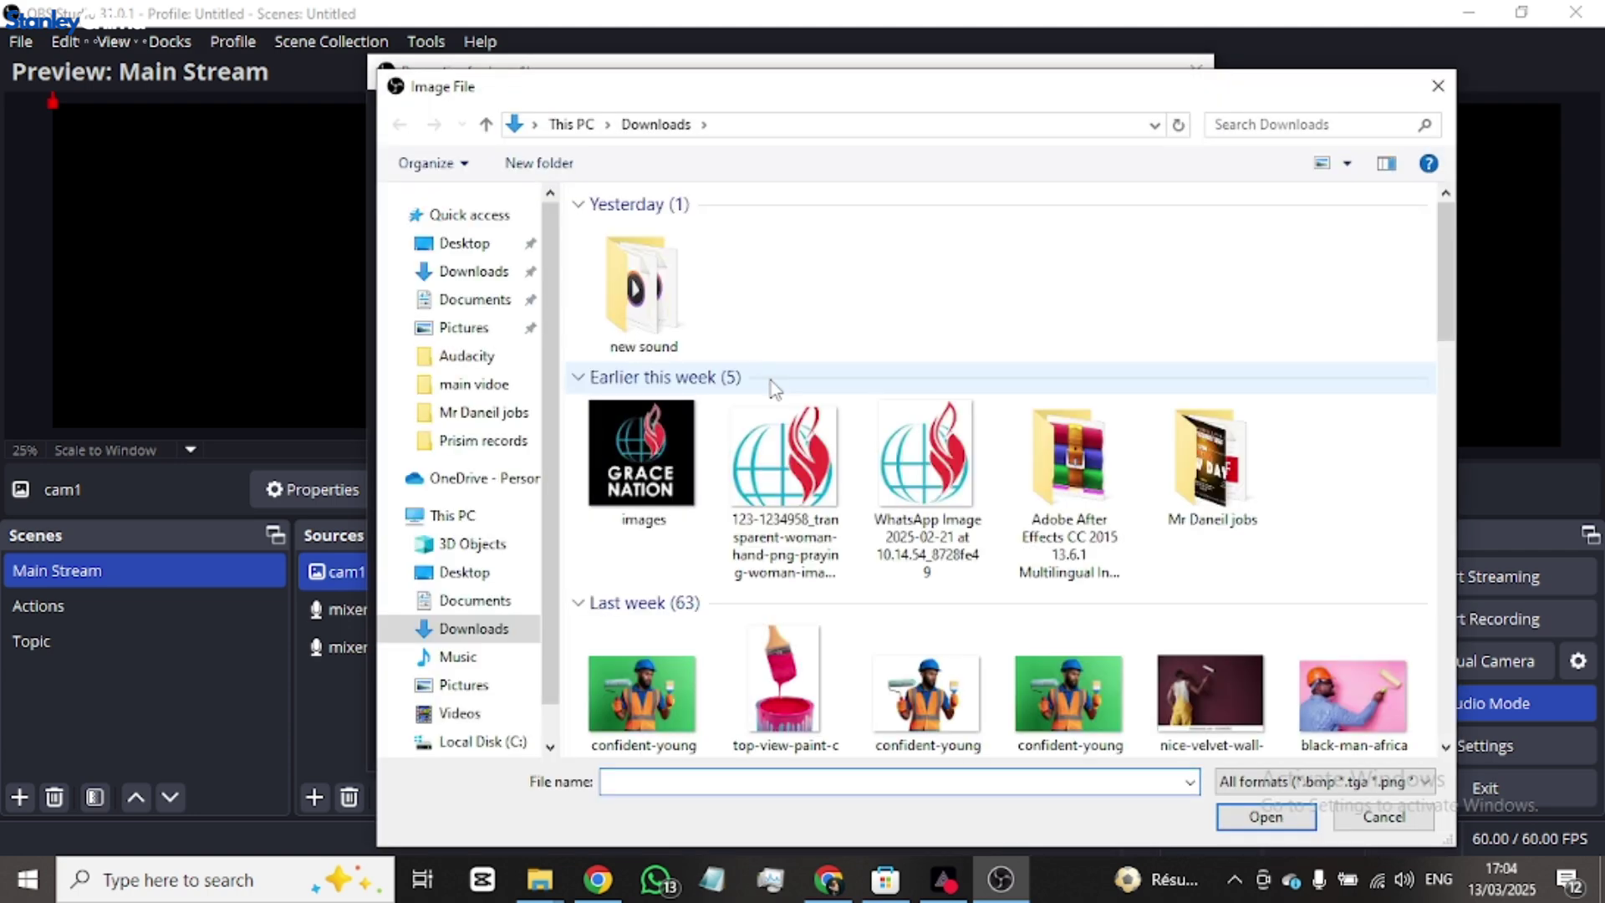
pyautogui.scroll(-10, 834, 461)
pyautogui.scroll(3, 834, 461)
pyautogui.scroll(5, 834, 462)
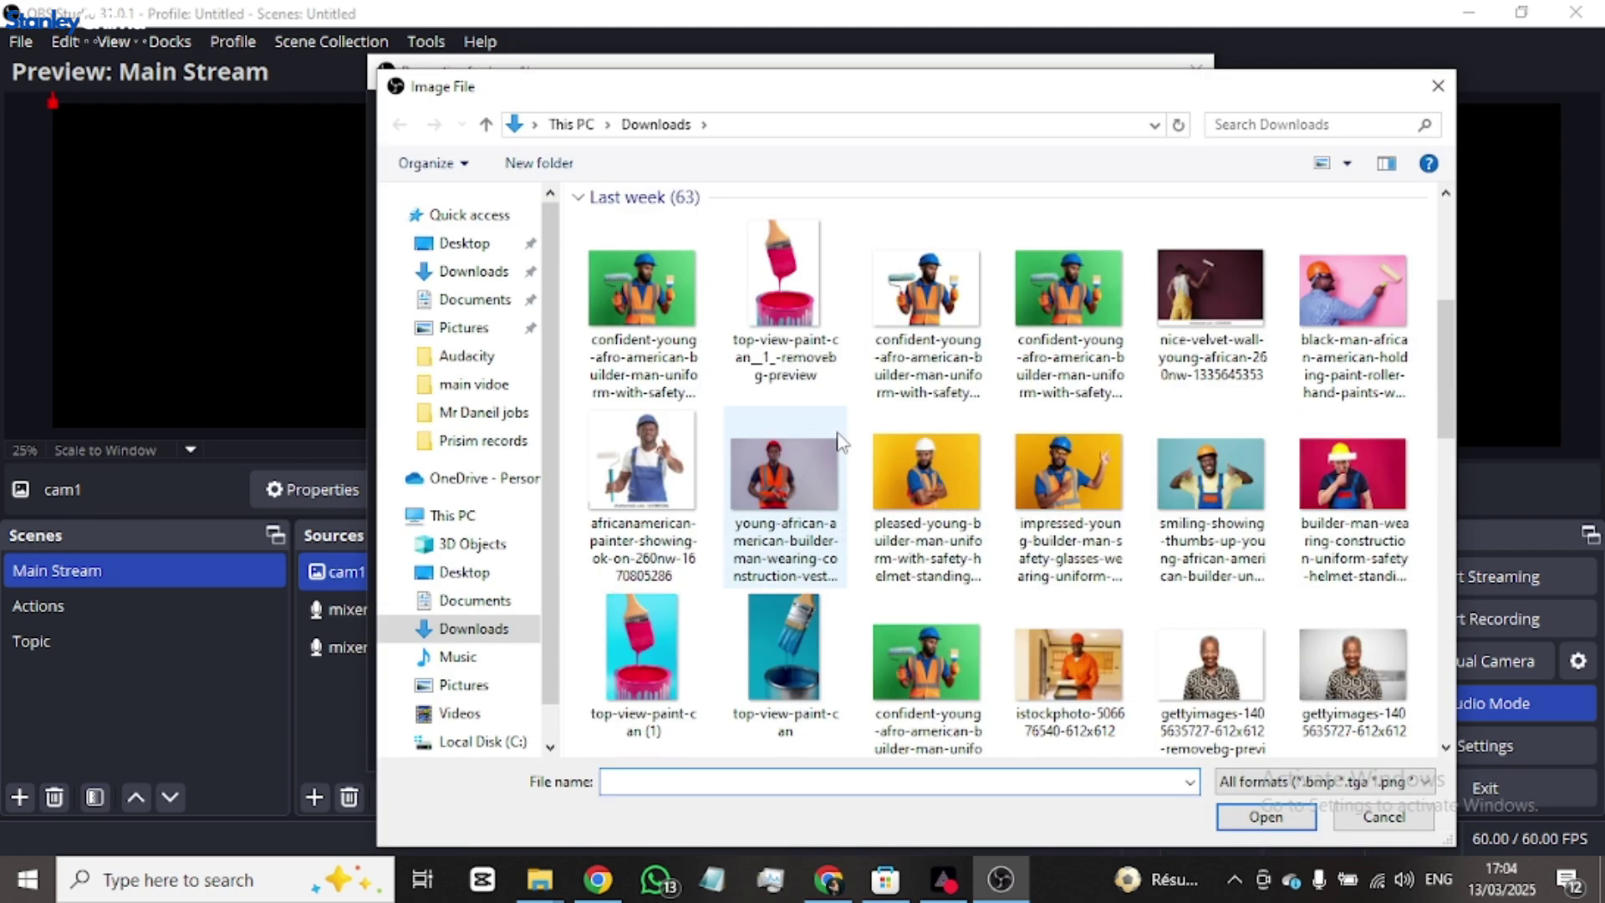
pyautogui.doubleClick(785, 468)
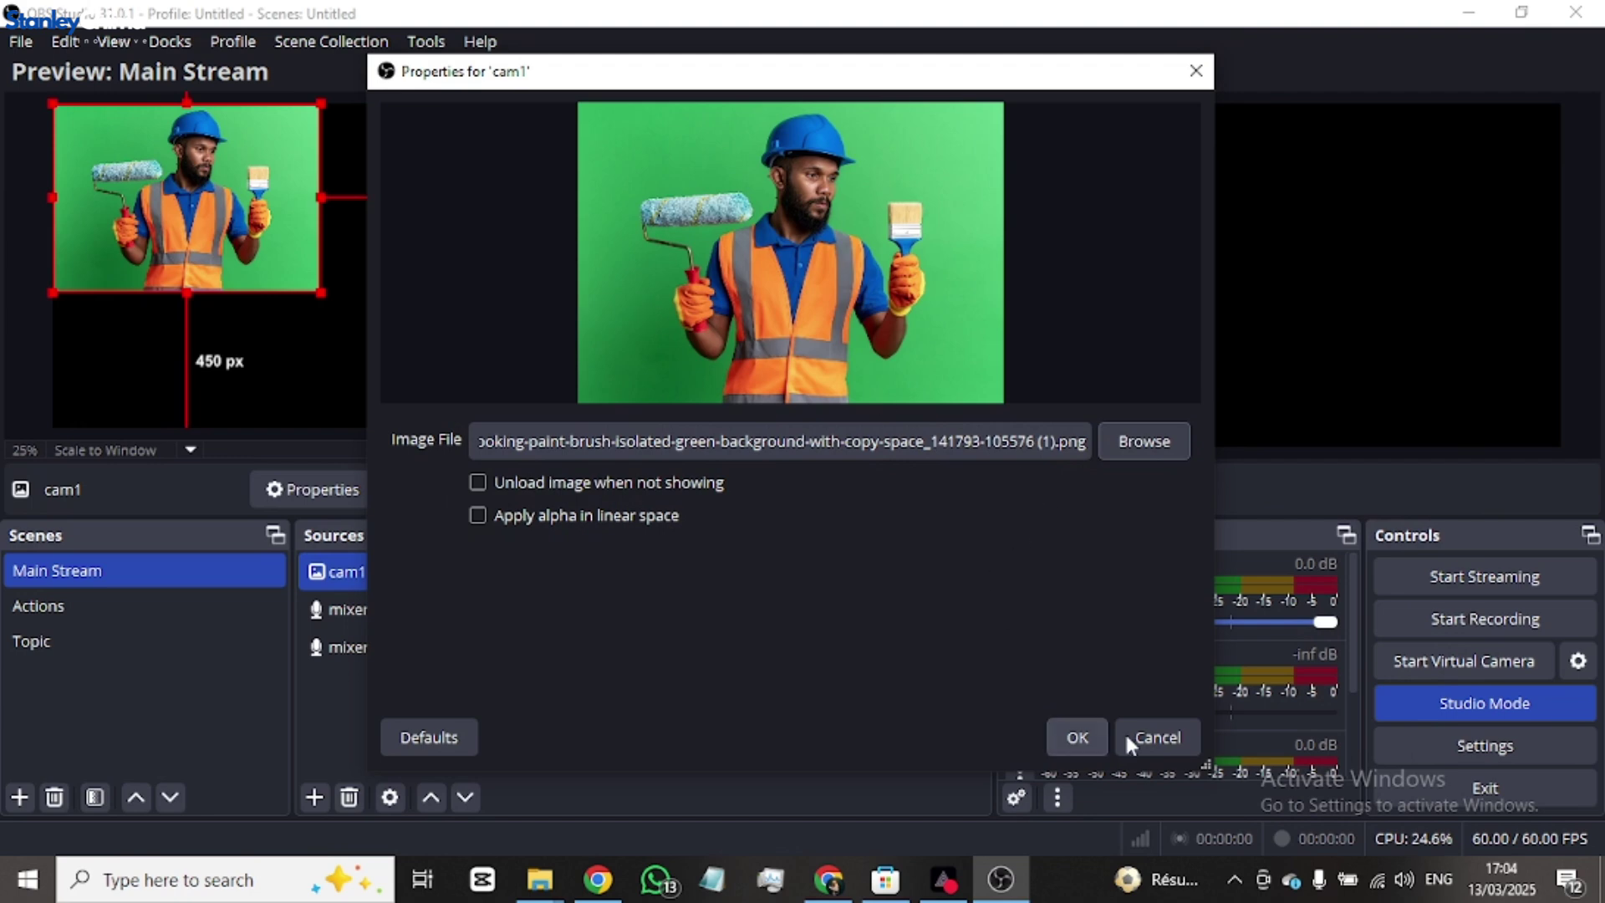
pyautogui.click(1058, 735)
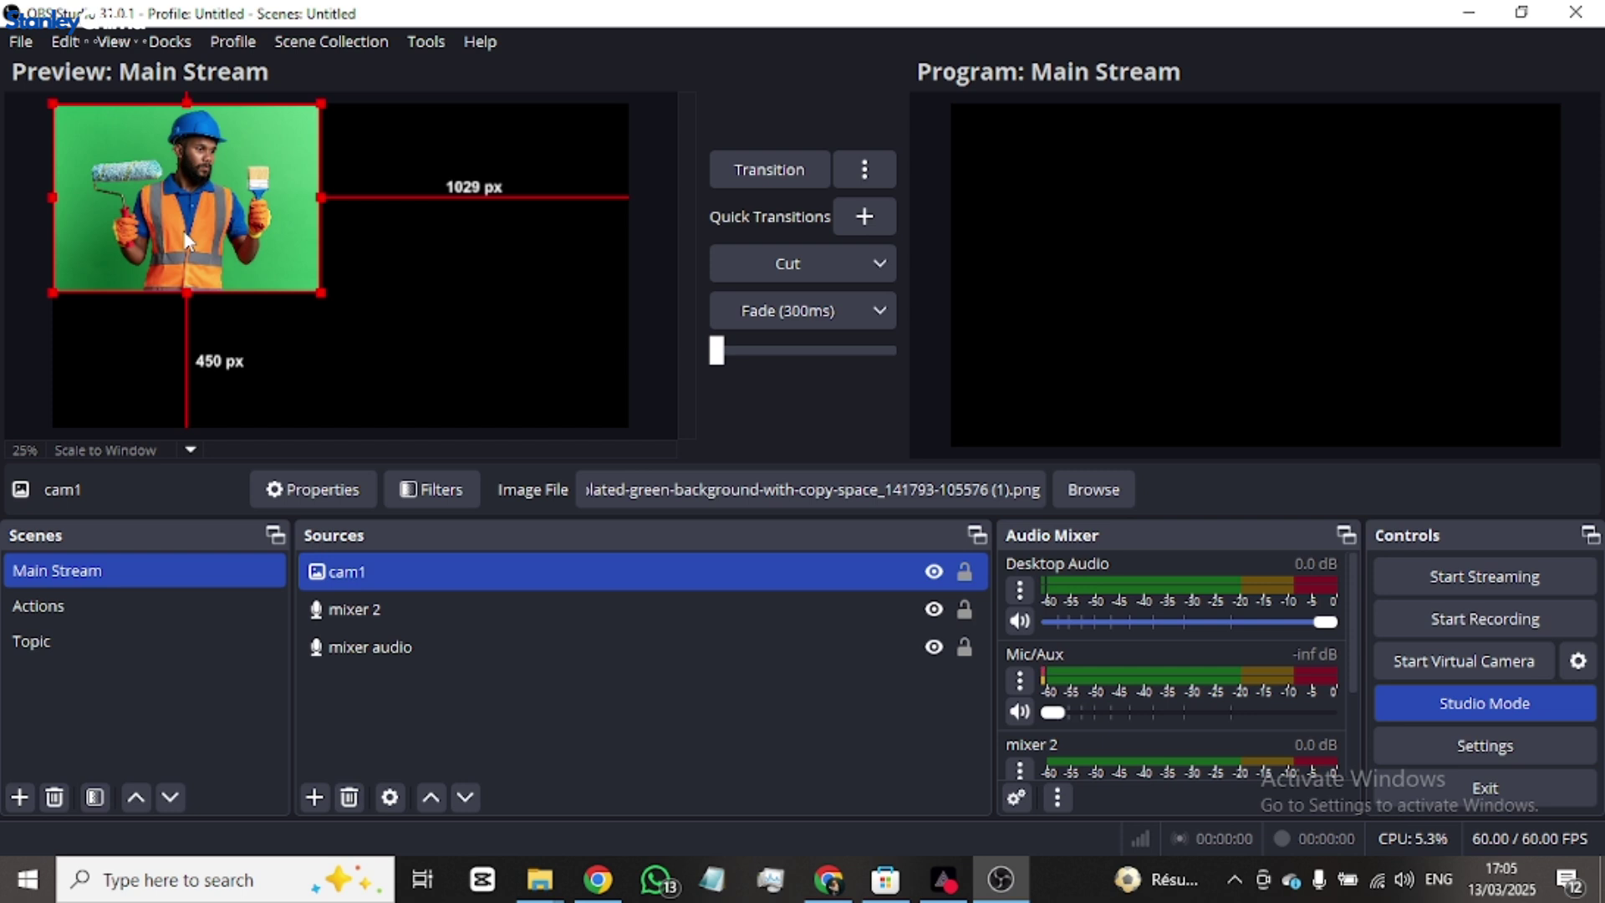
# - Fit and stretch the cam1 image to cover the full canvas, then transition Main Stream to Program
pyautogui.hotkey('ctrl', 'f')
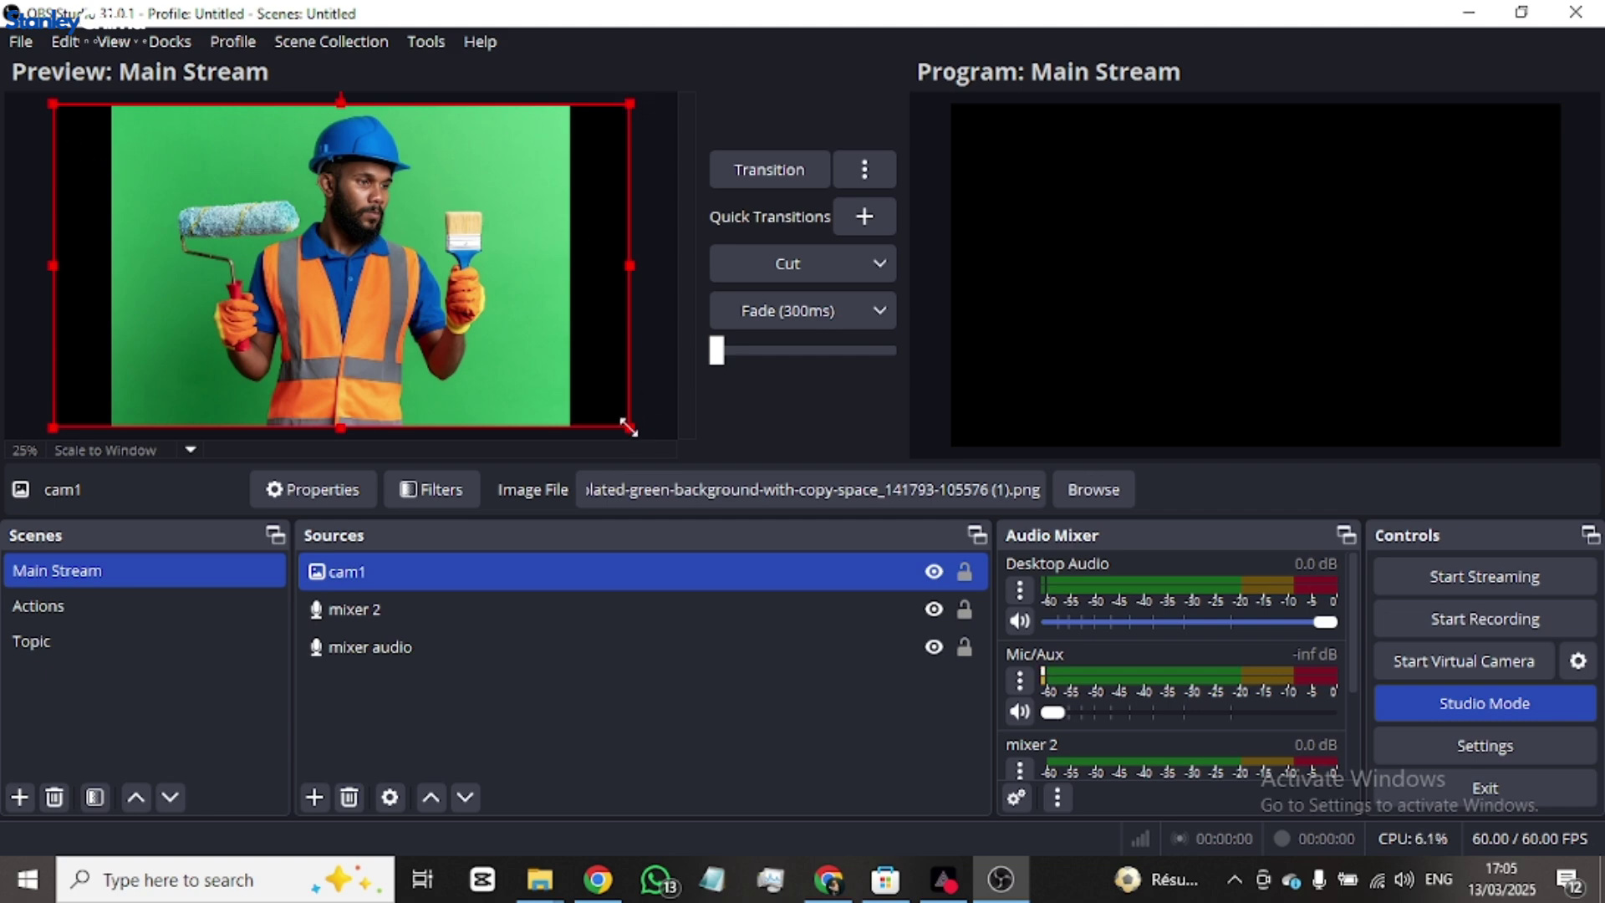
pyautogui.moveTo(632, 430); pyautogui.dragTo(707, 490)
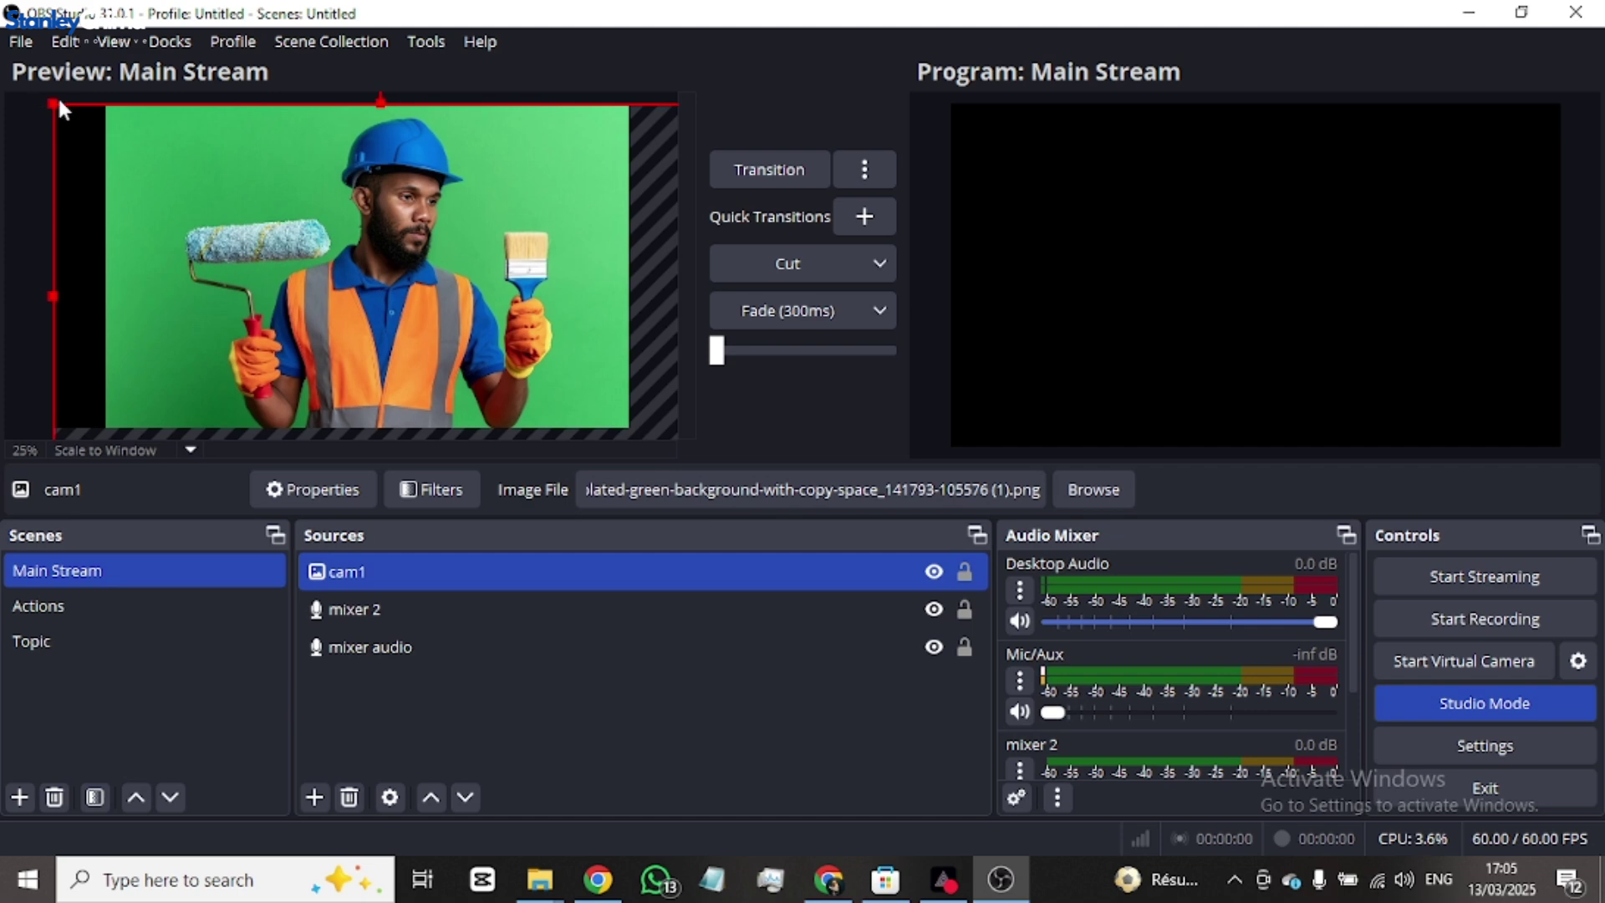
pyautogui.moveTo(54, 102); pyautogui.dragTo(4, 83)
pyautogui.moveTo(279, 154)
pyautogui.mouseDown()
pyautogui.moveTo(222, 154)
pyautogui.moveTo(264, 158)
pyautogui.moveTo(257, 172)
pyautogui.mouseUp()
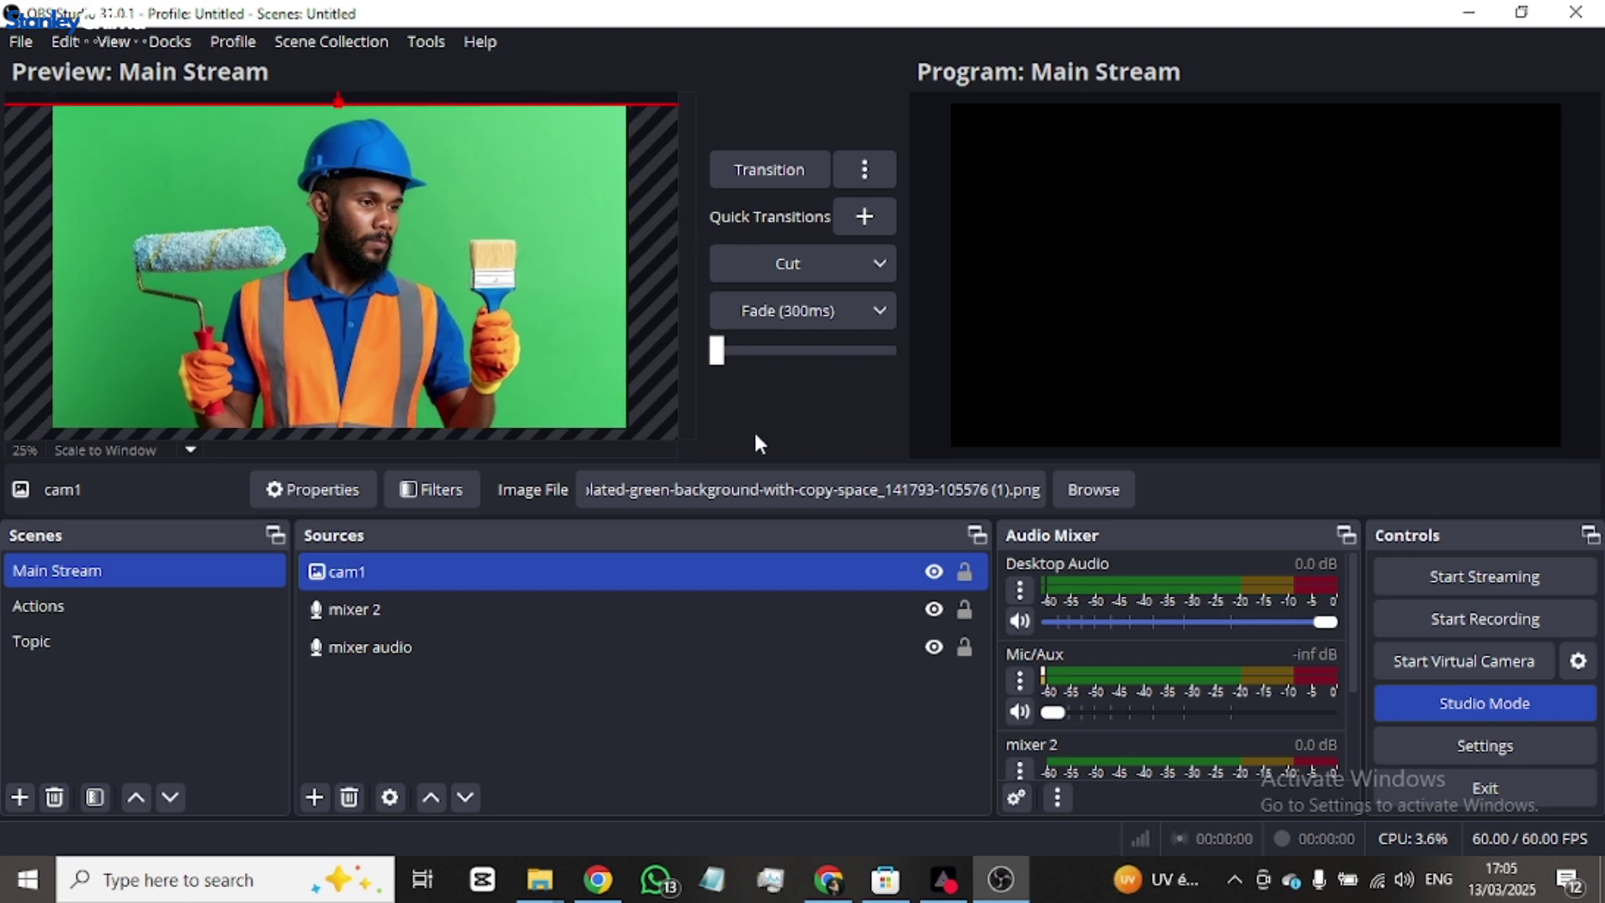
pyautogui.click(767, 312)
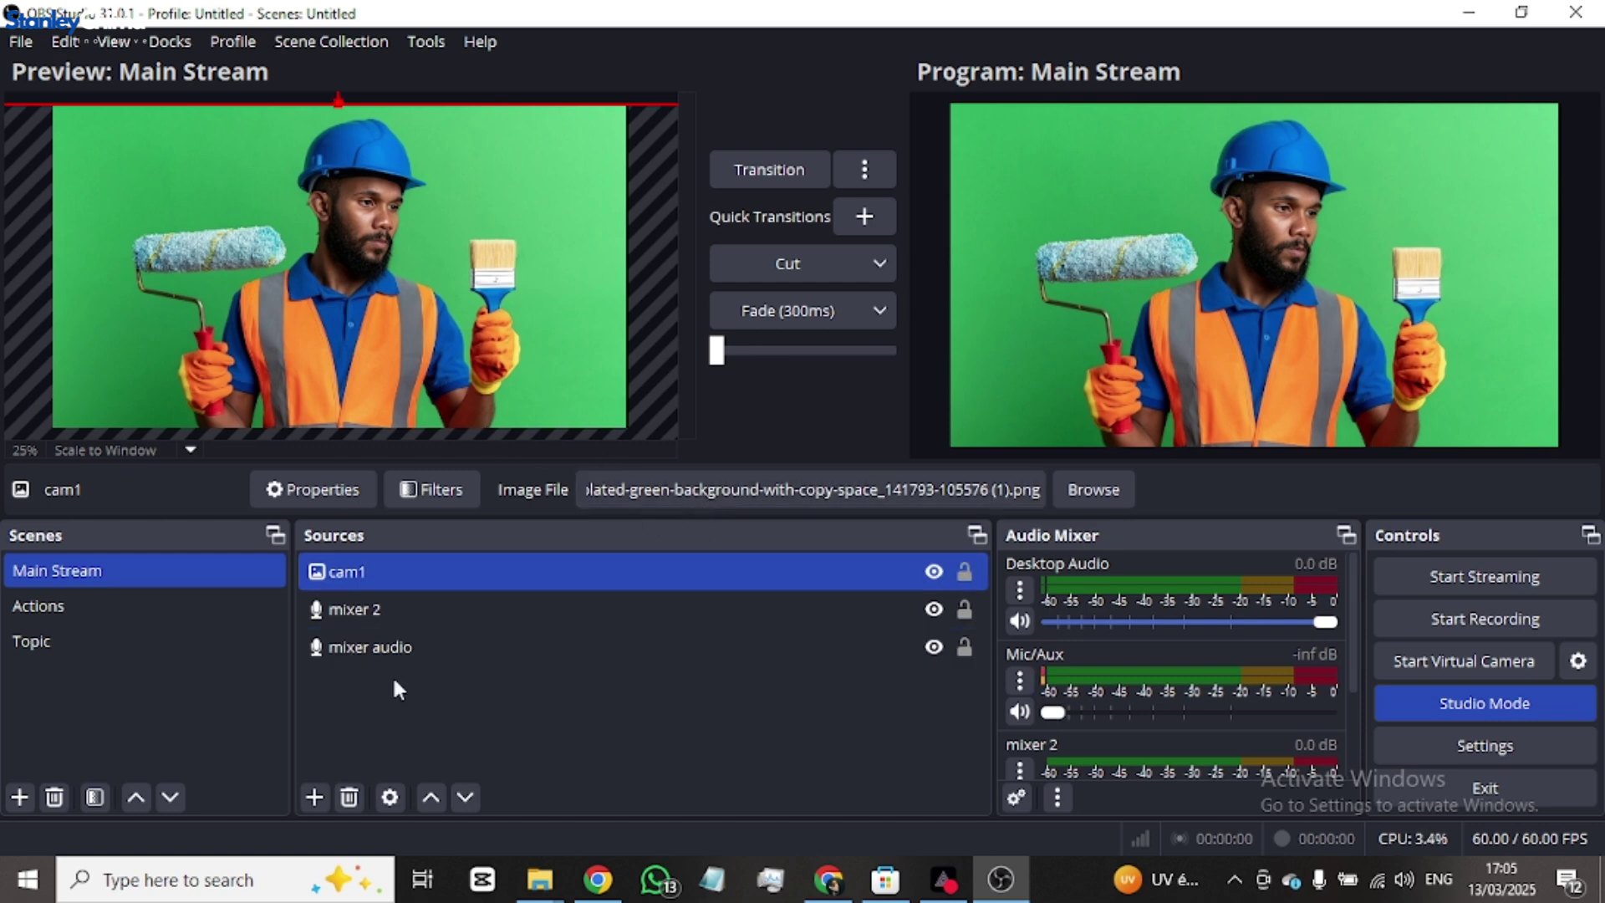
# - Create a colour source named 'scroll bar' with pure blue as its colour
pyautogui.click(310, 803)
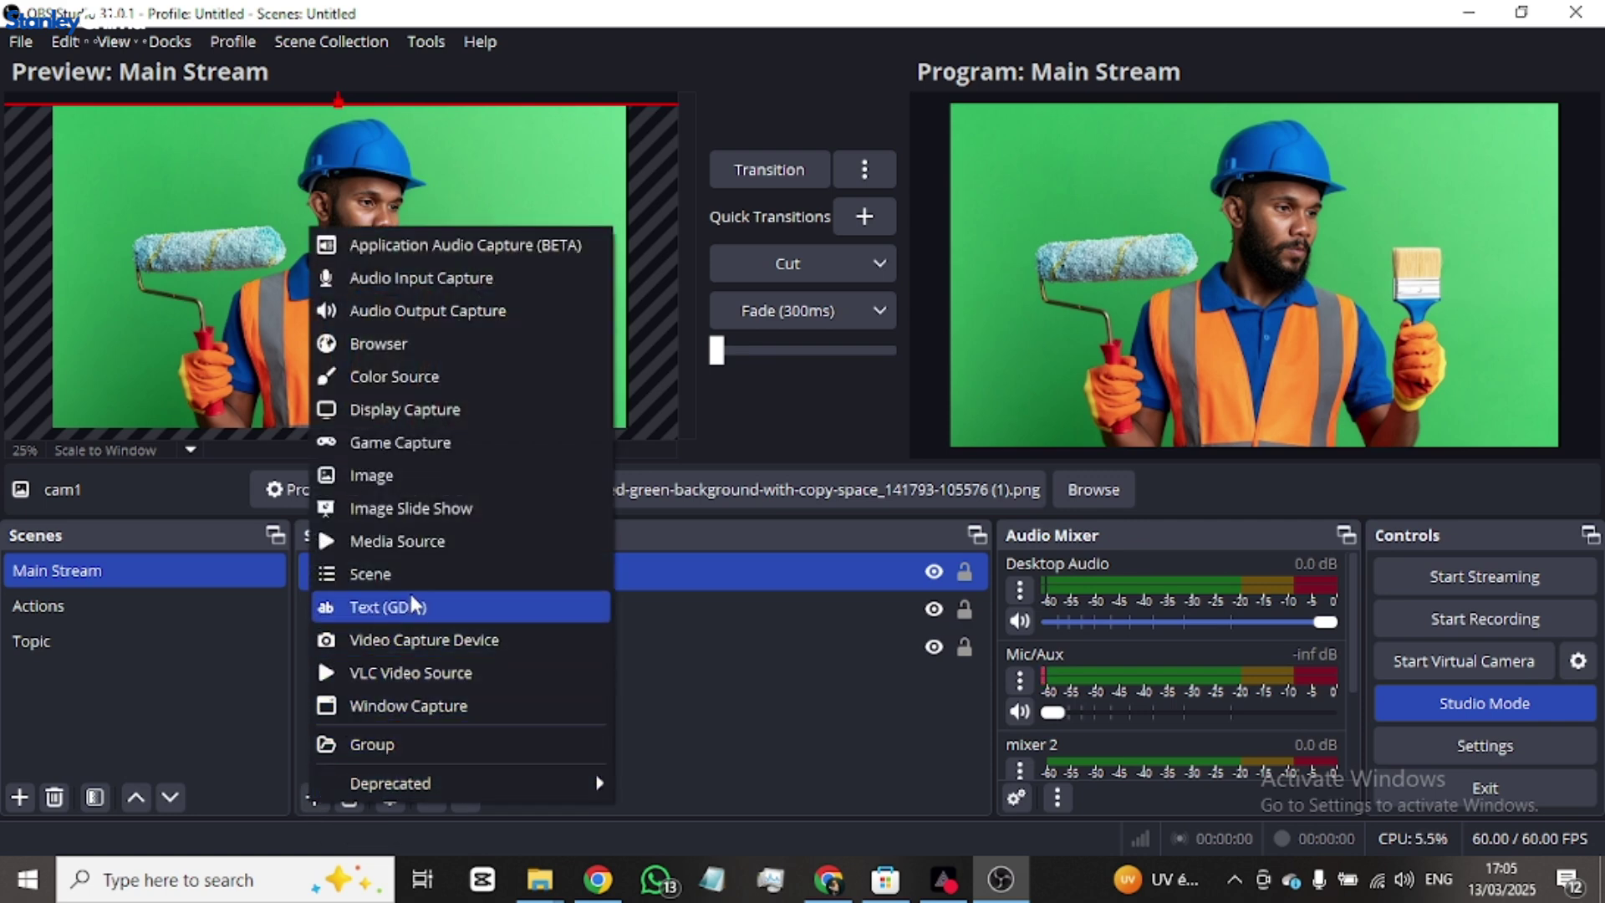
pyautogui.click(418, 378)
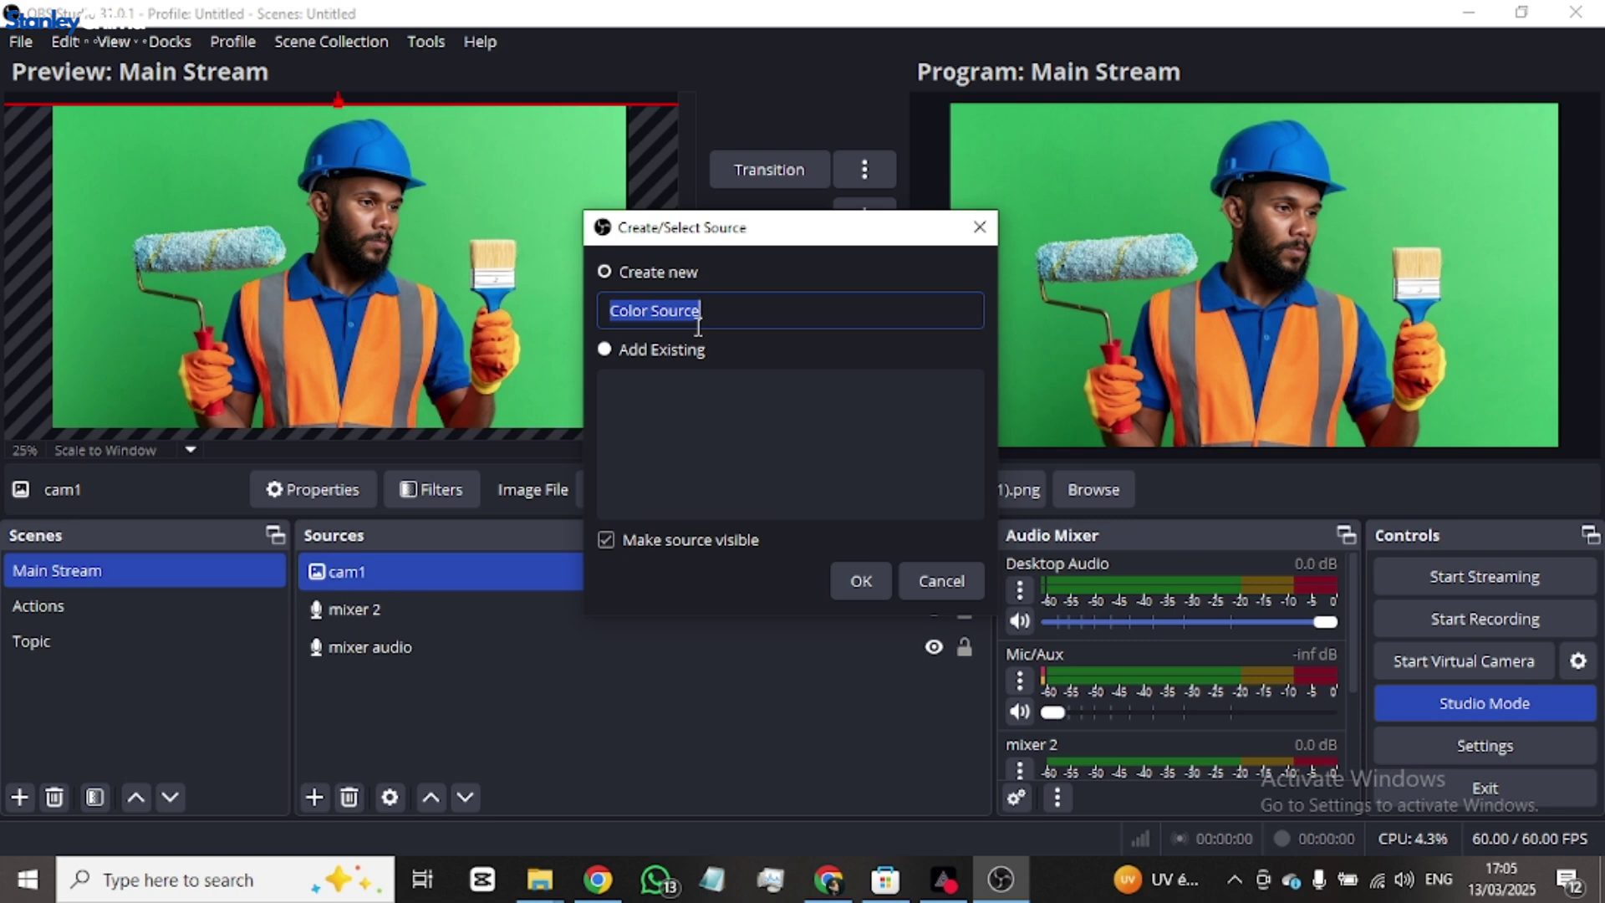
pyautogui.write('scroll bar')
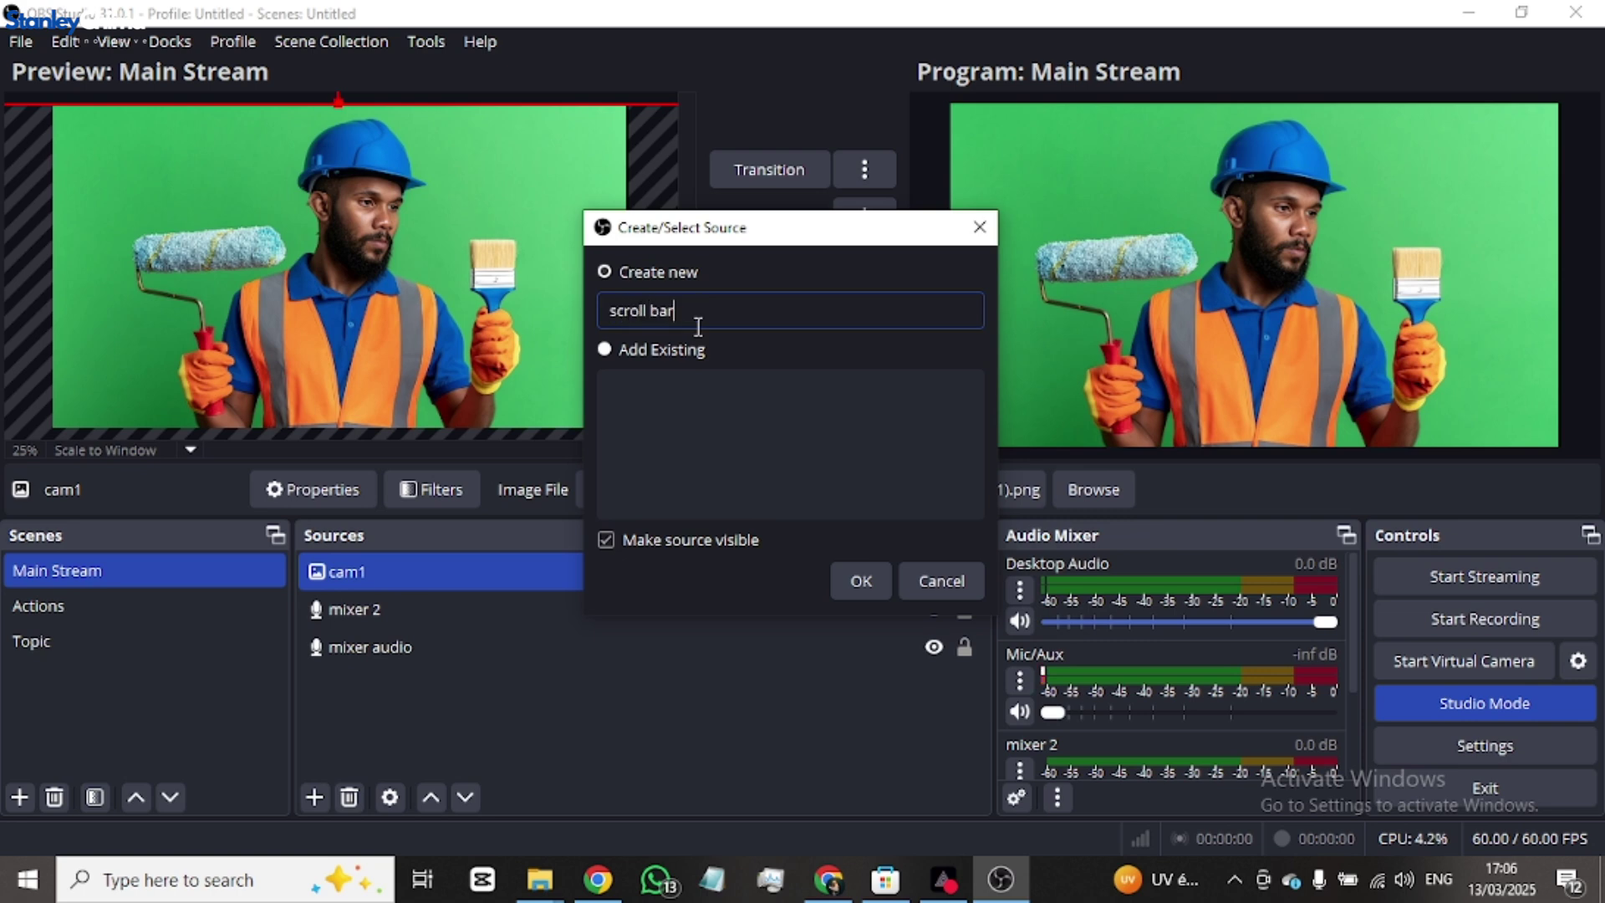
pyautogui.click(849, 588)
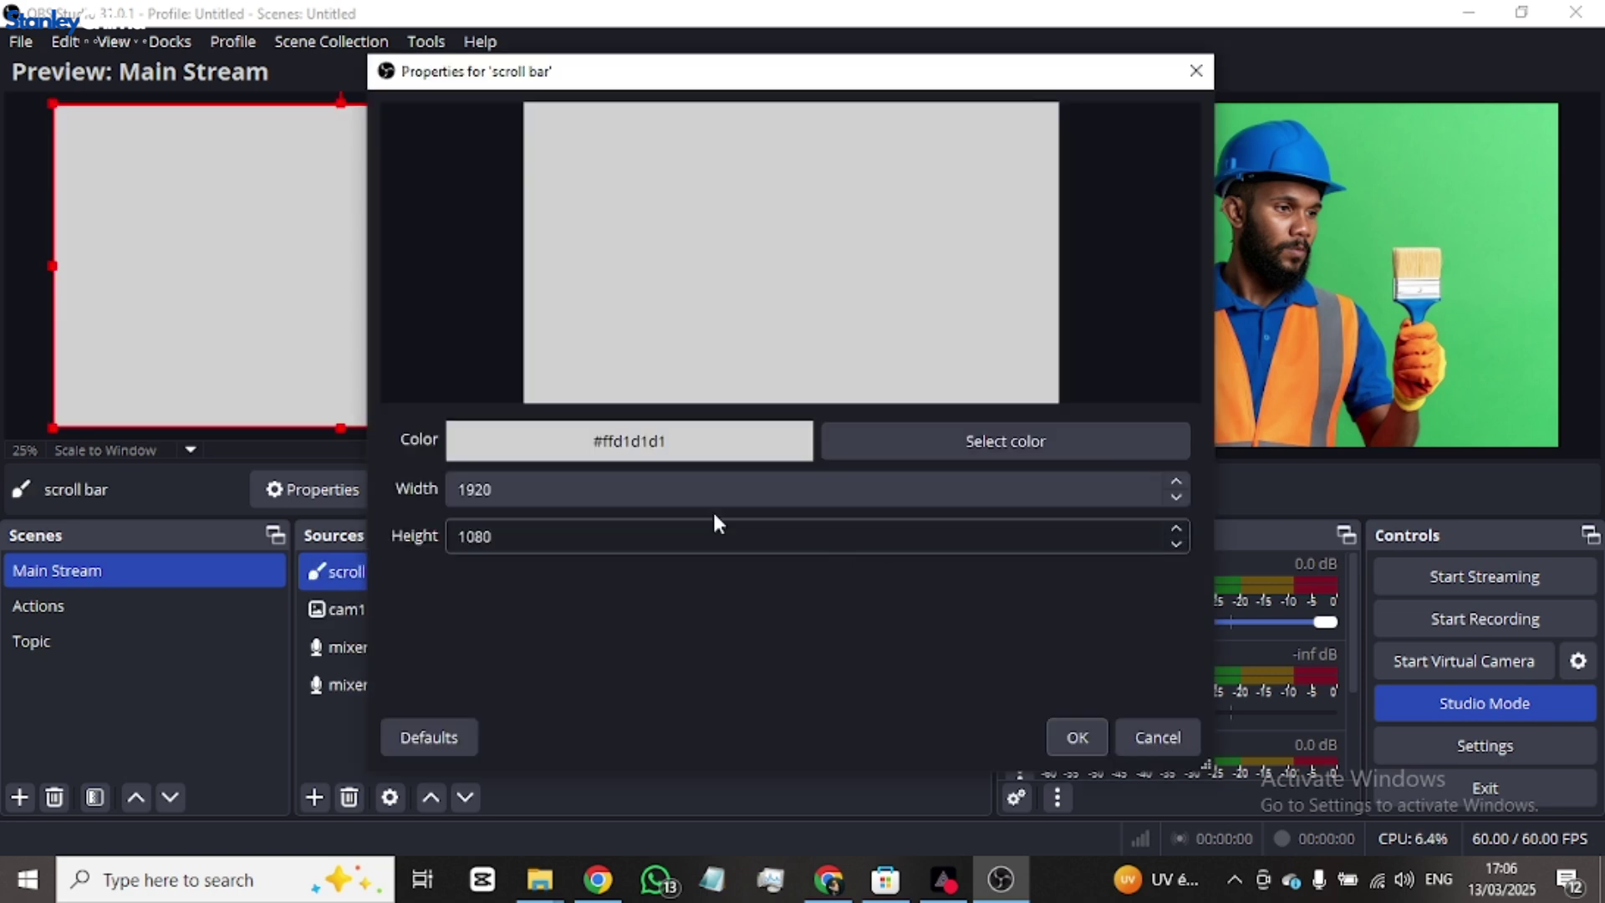
pyautogui.click(1001, 444)
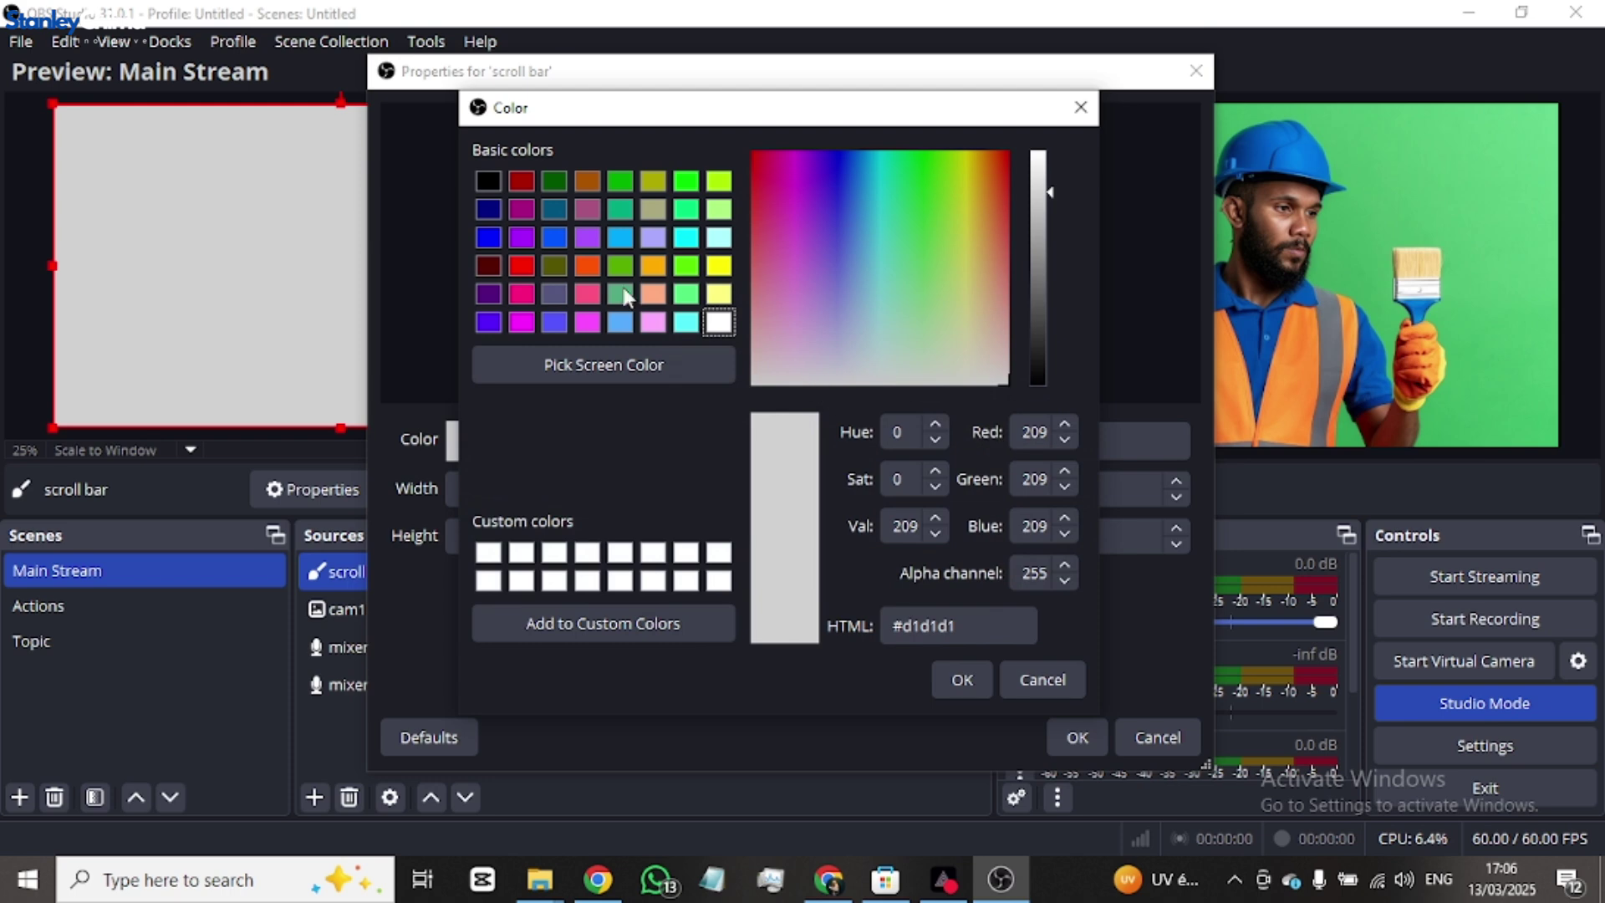
pyautogui.click(489, 238)
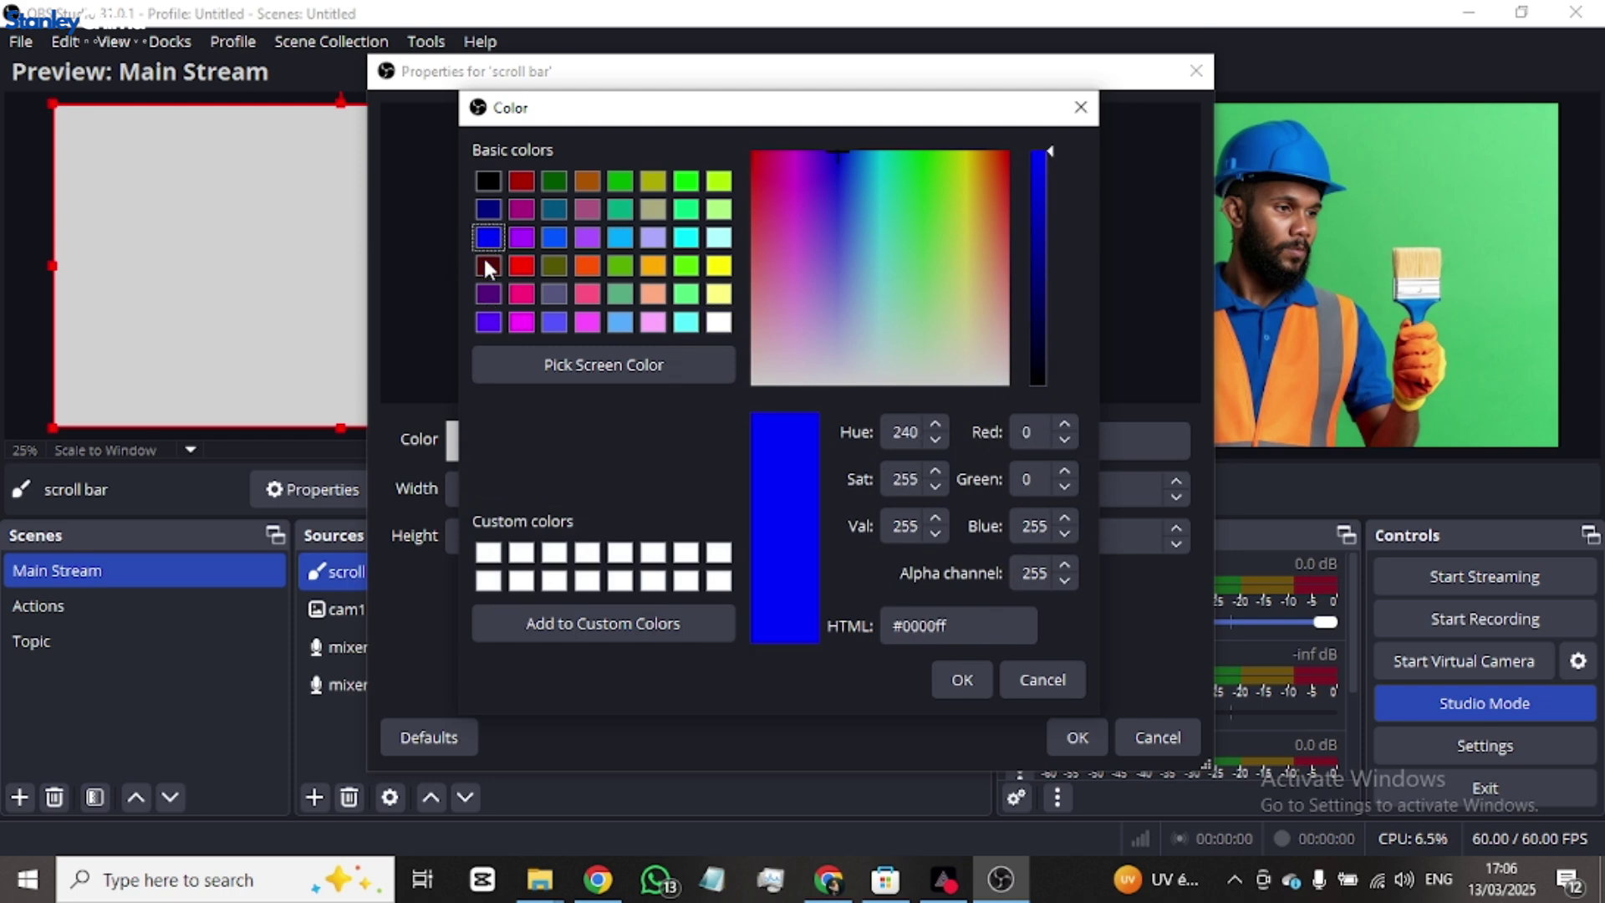
pyautogui.click(961, 679)
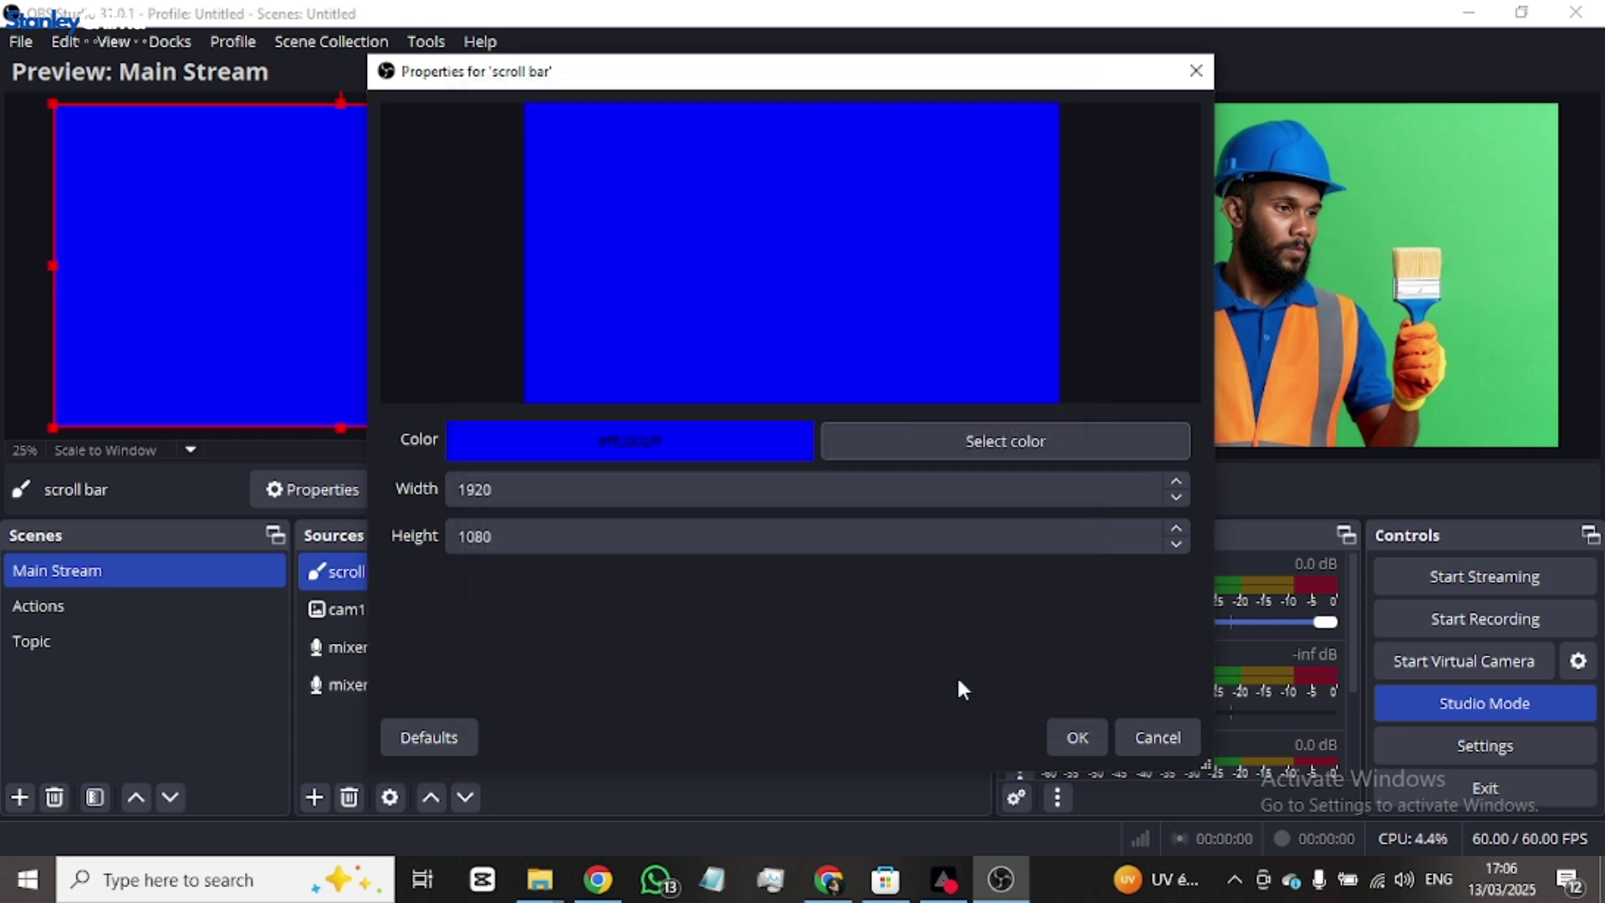
pyautogui.click(1076, 737)
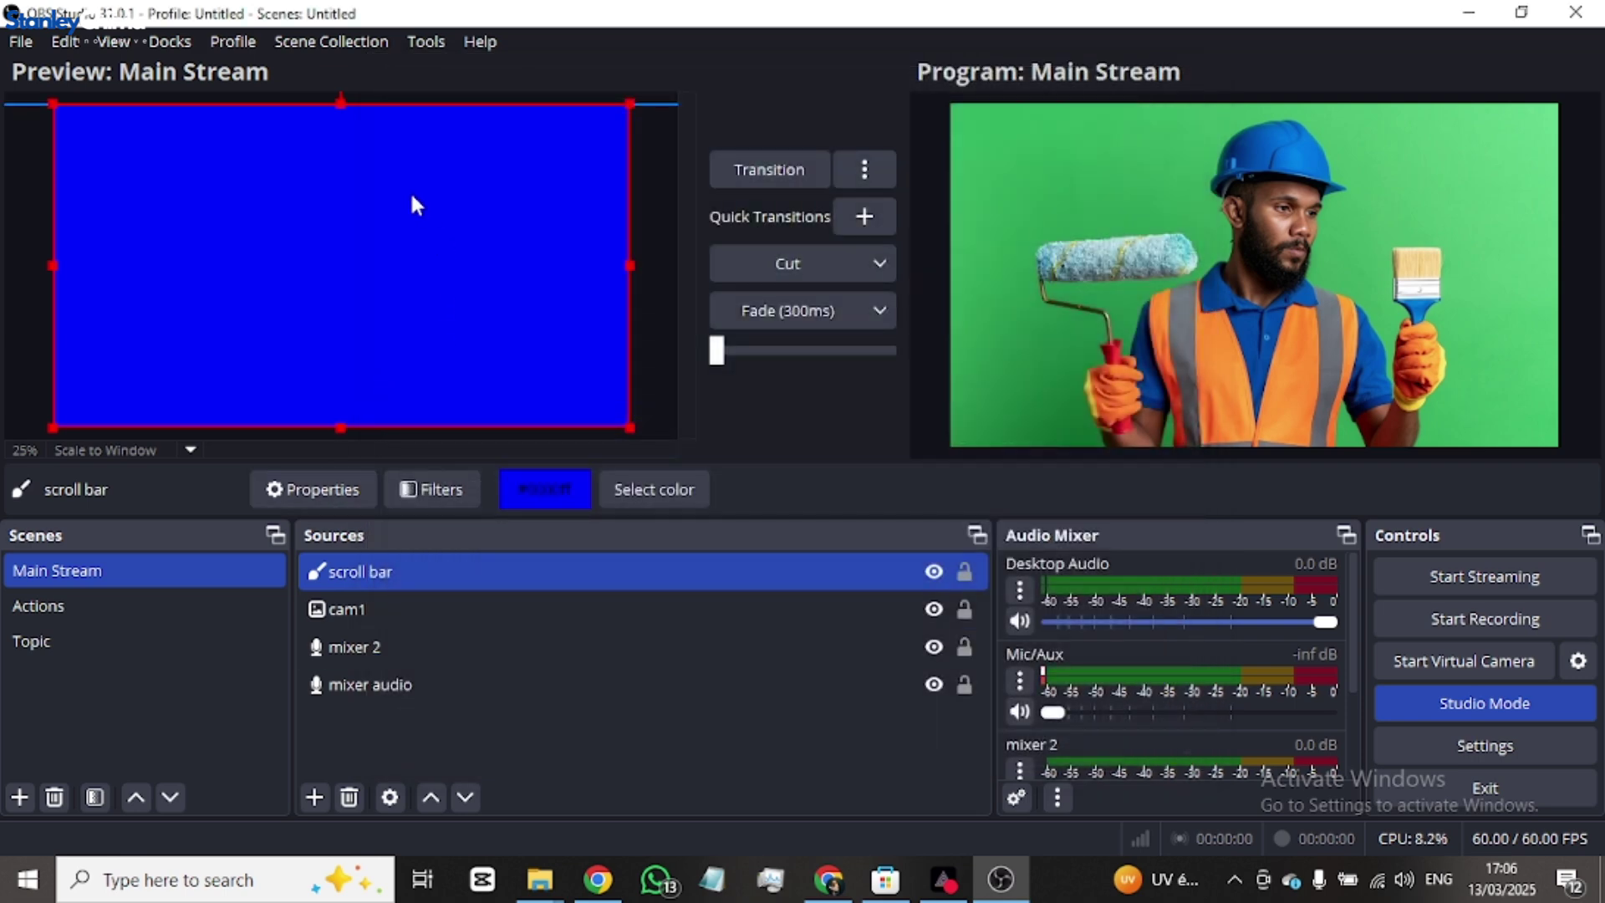
# - Drag the blue scroll bar down into a strip along the frame's bottom edge
pyautogui.moveTo(416, 205); pyautogui.dragTo(412, 499)
pyautogui.click(663, 390)
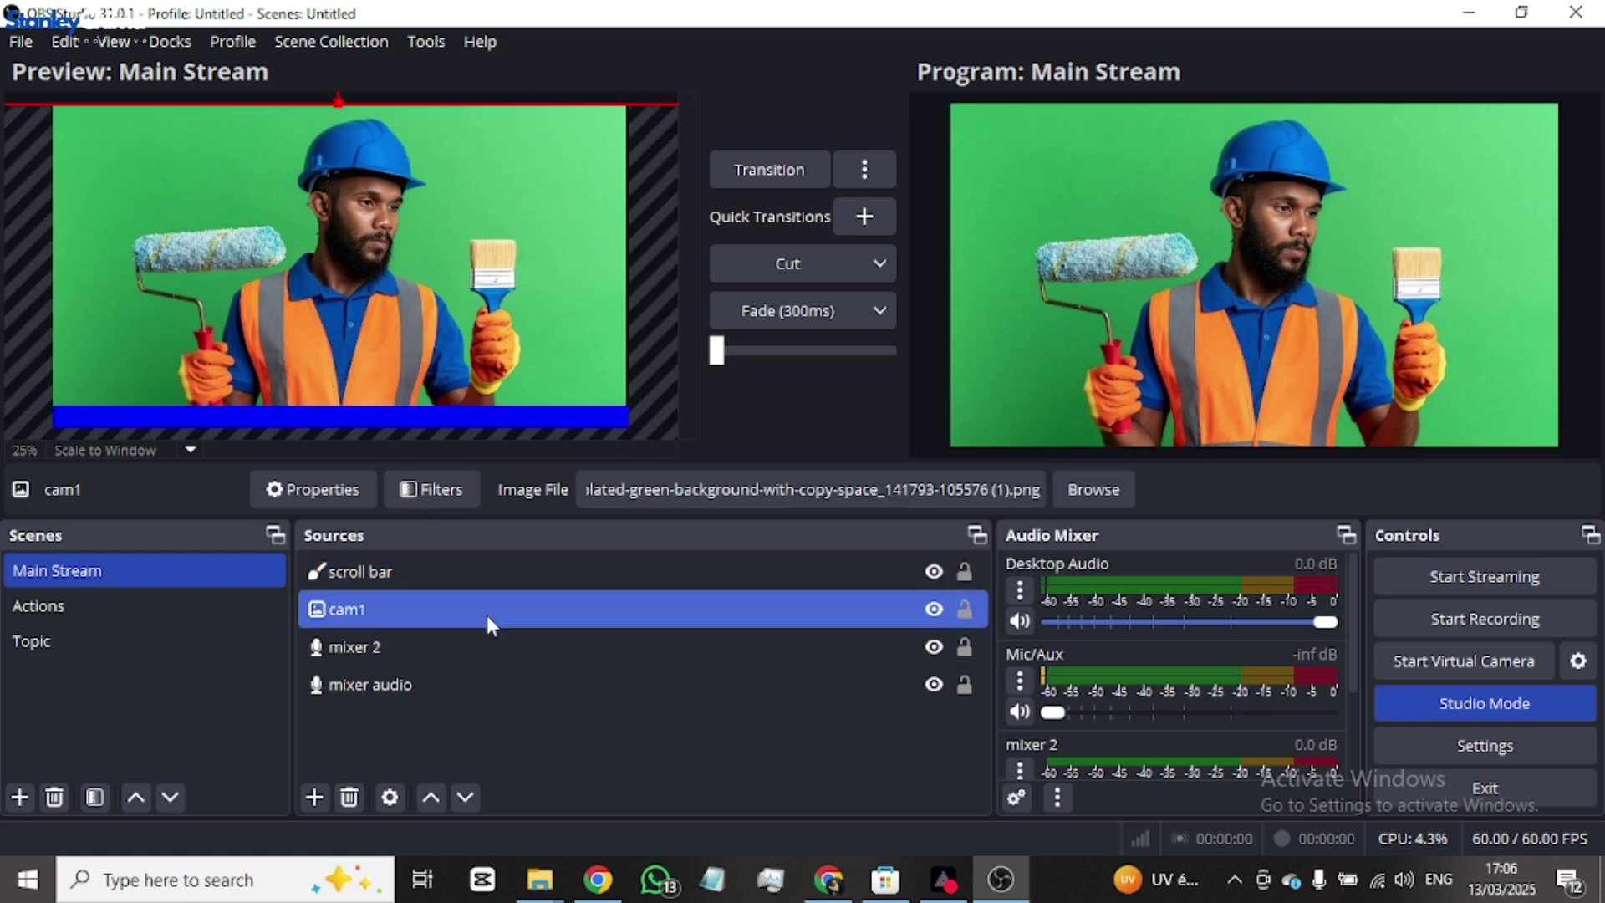
pyautogui.click(478, 568)
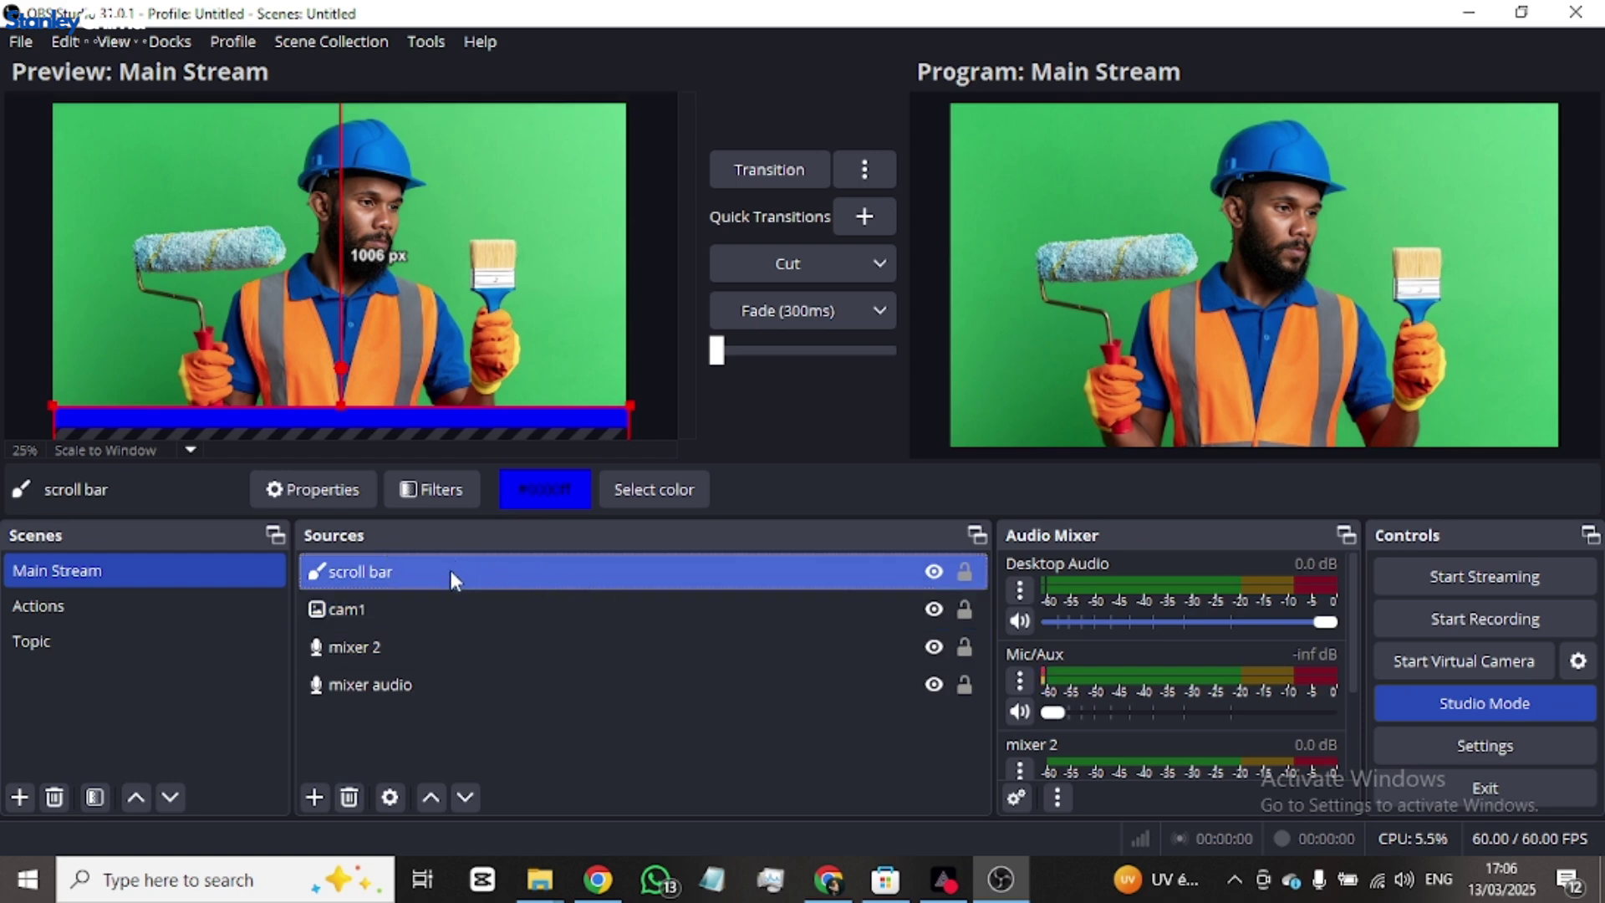
# - Create a text source named 'scroll bar text' using the Arial Black font
pyautogui.click(316, 796)
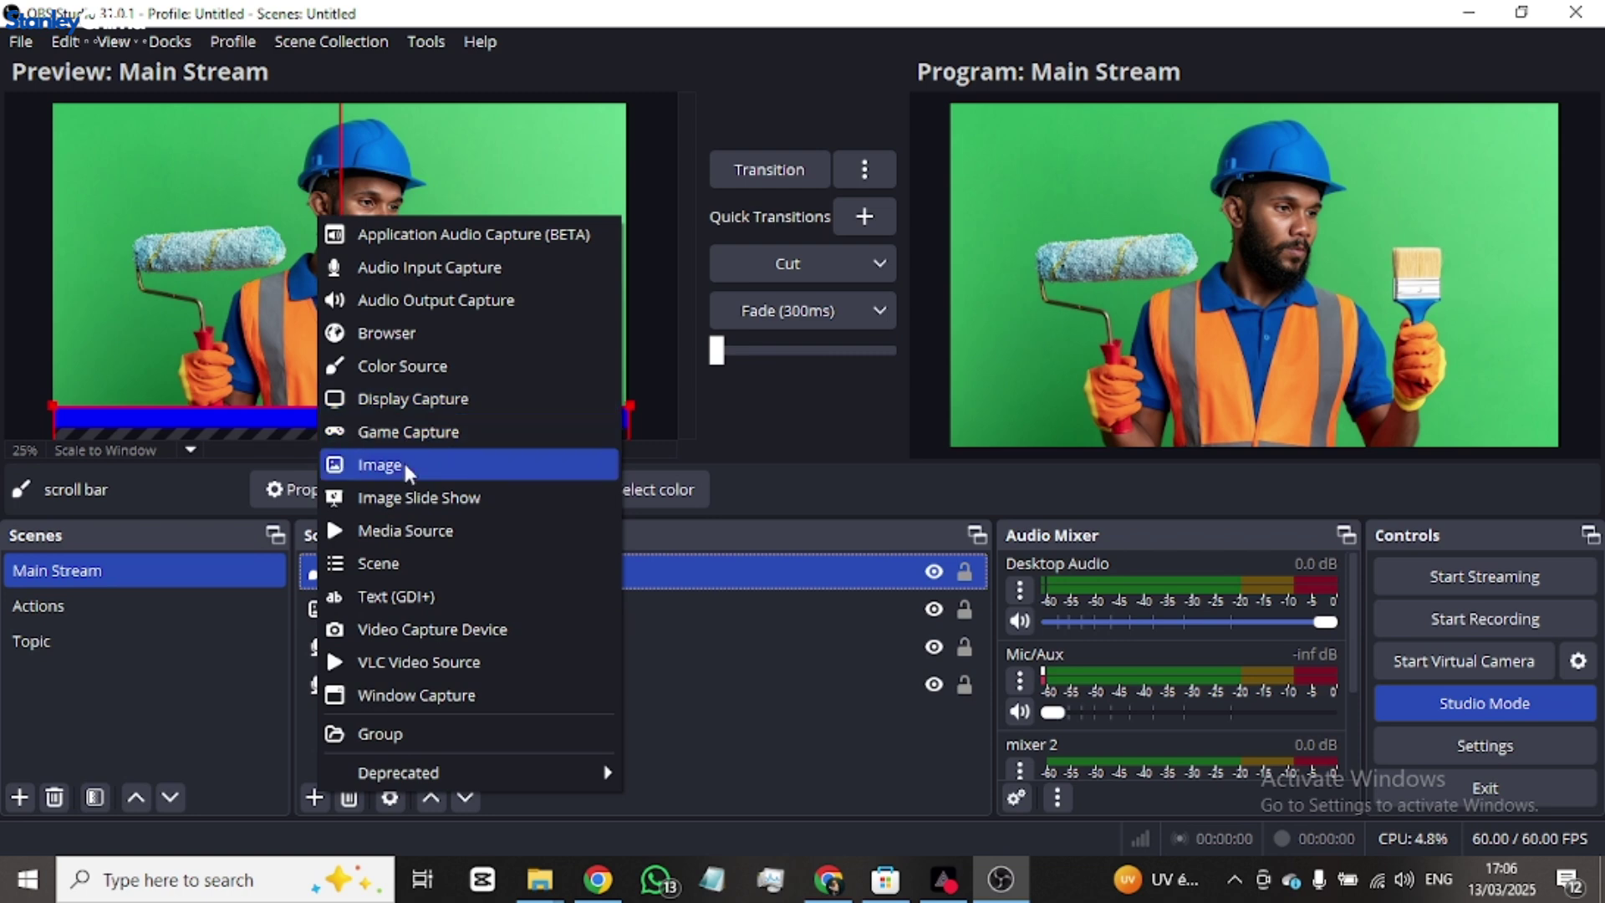
pyautogui.click(406, 597)
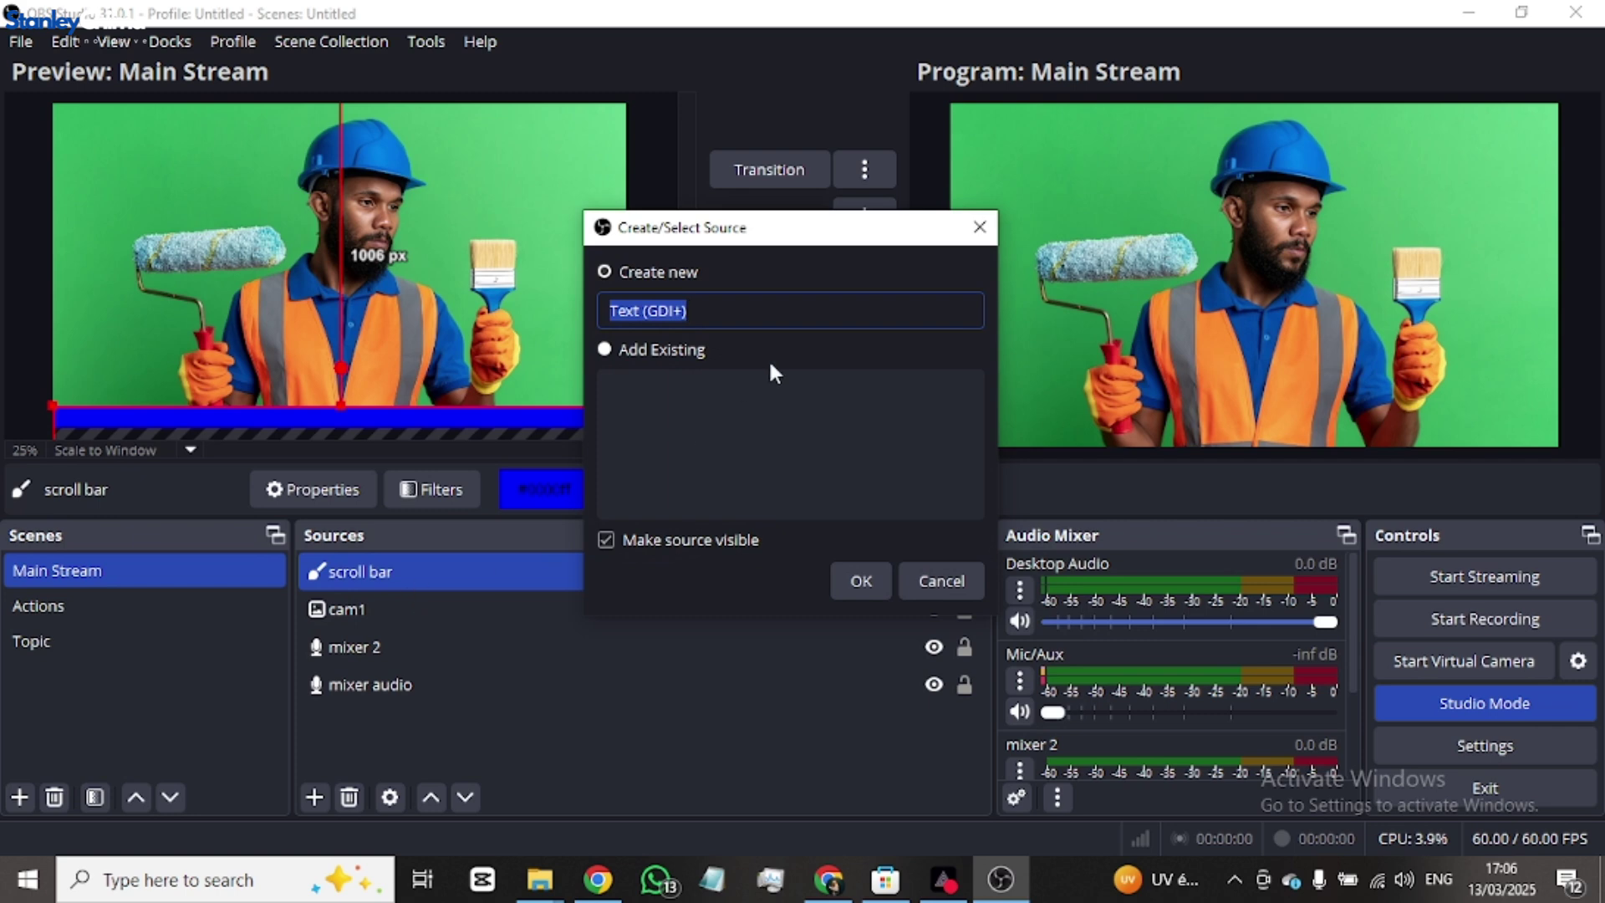
pyautogui.write('cr')
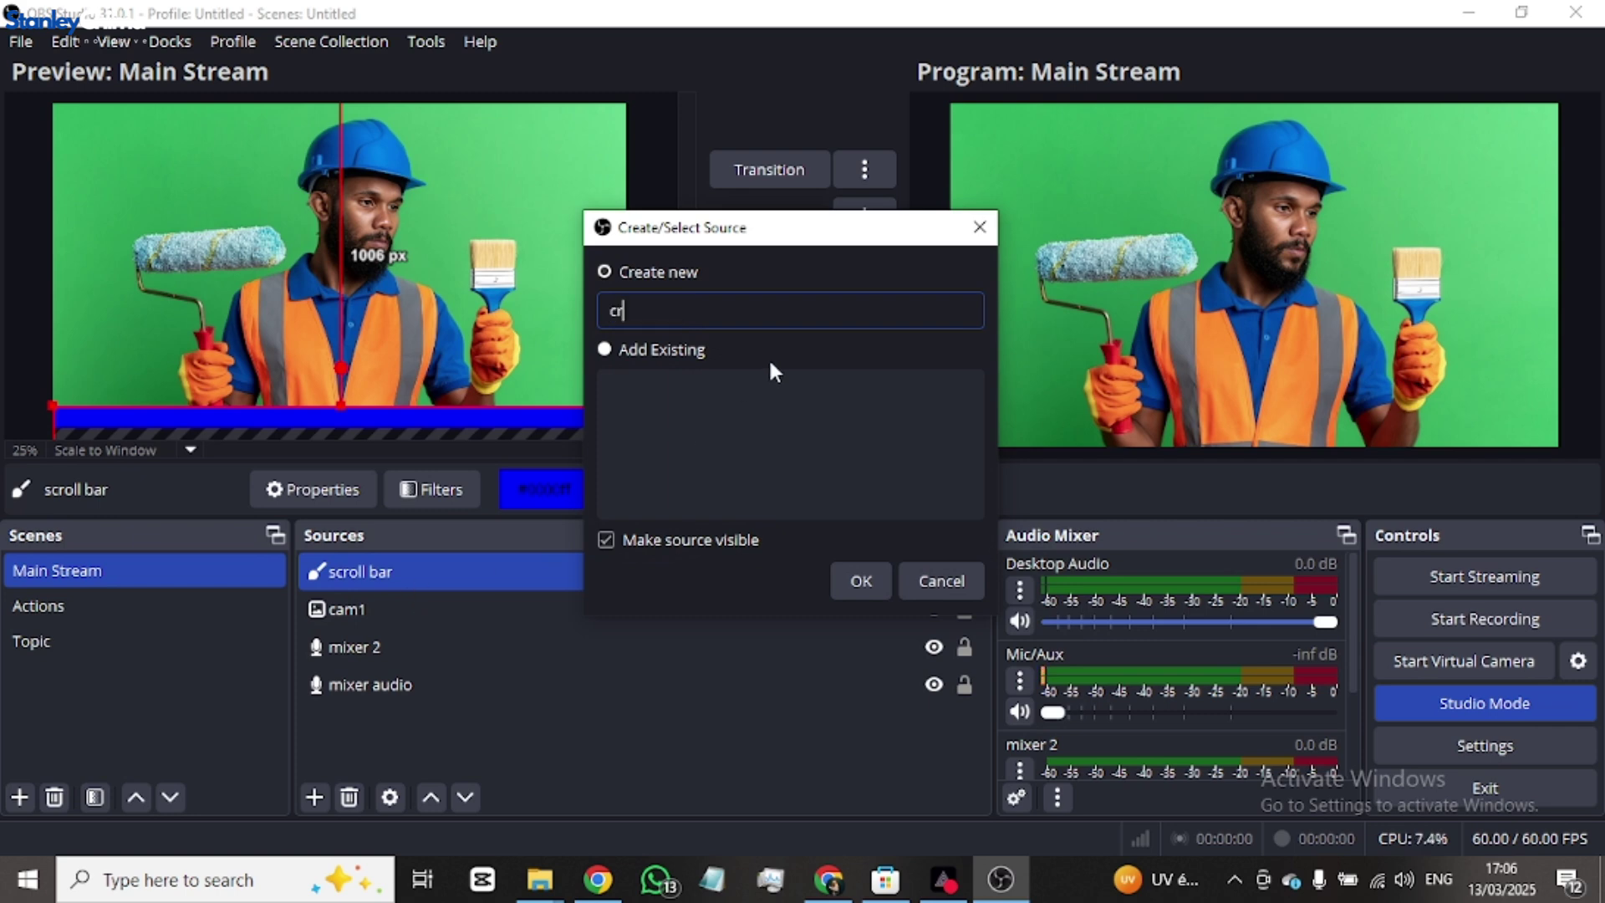
pyautogui.press('BackSpace')
pyautogui.press('BackSpace')
pyautogui.write('scroll bar text')
pyautogui.click(852, 581)
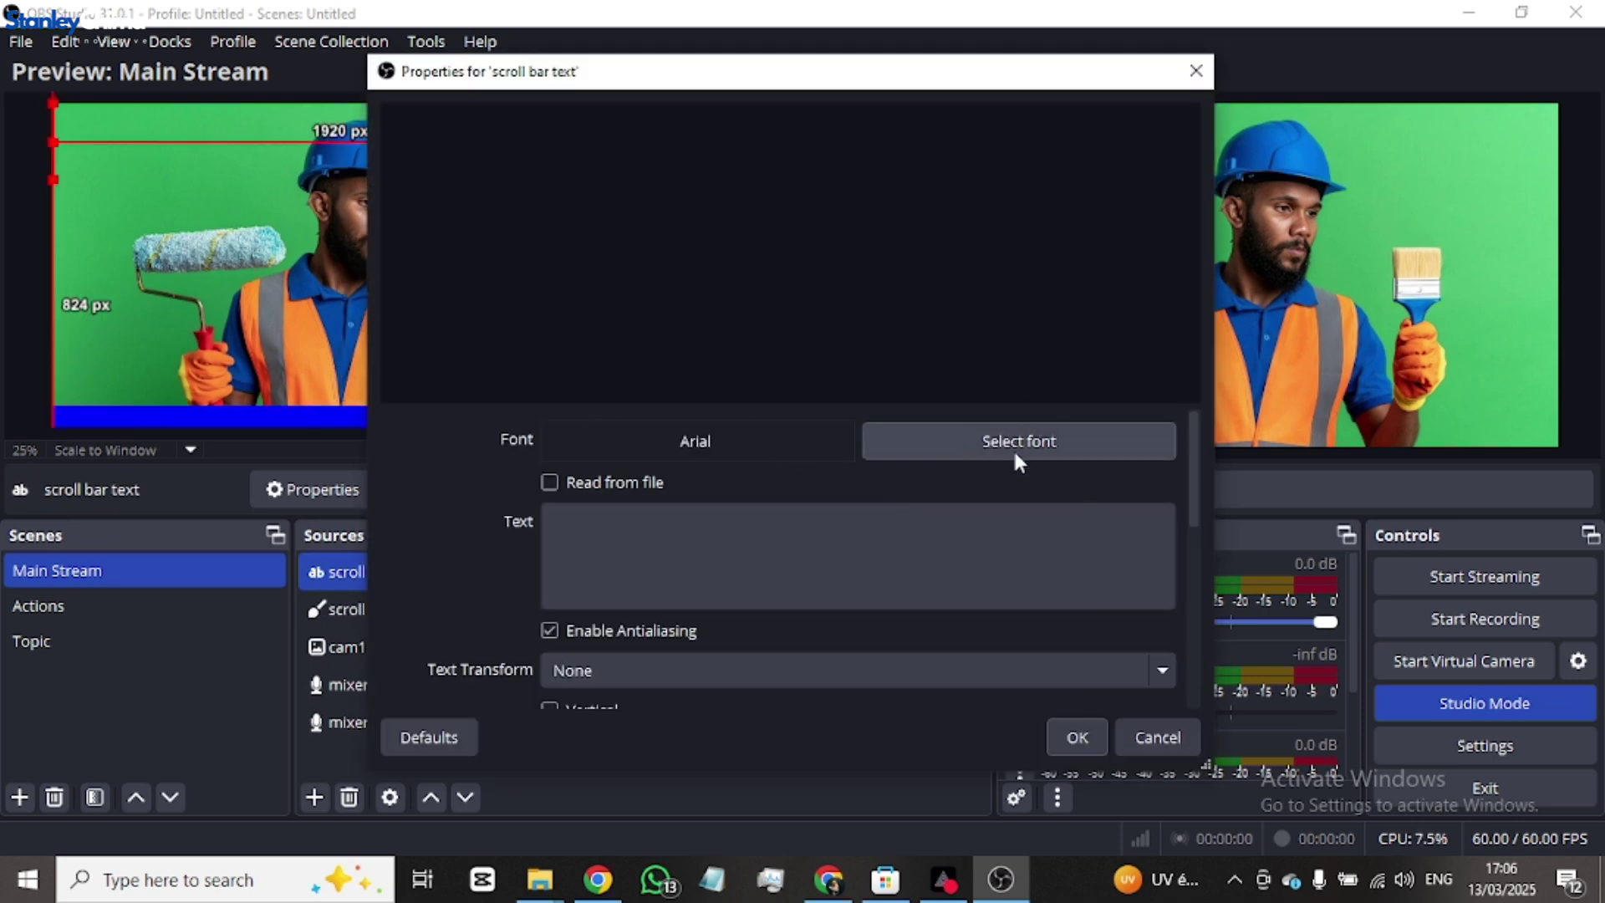
pyautogui.click(978, 447)
pyautogui.click(596, 356)
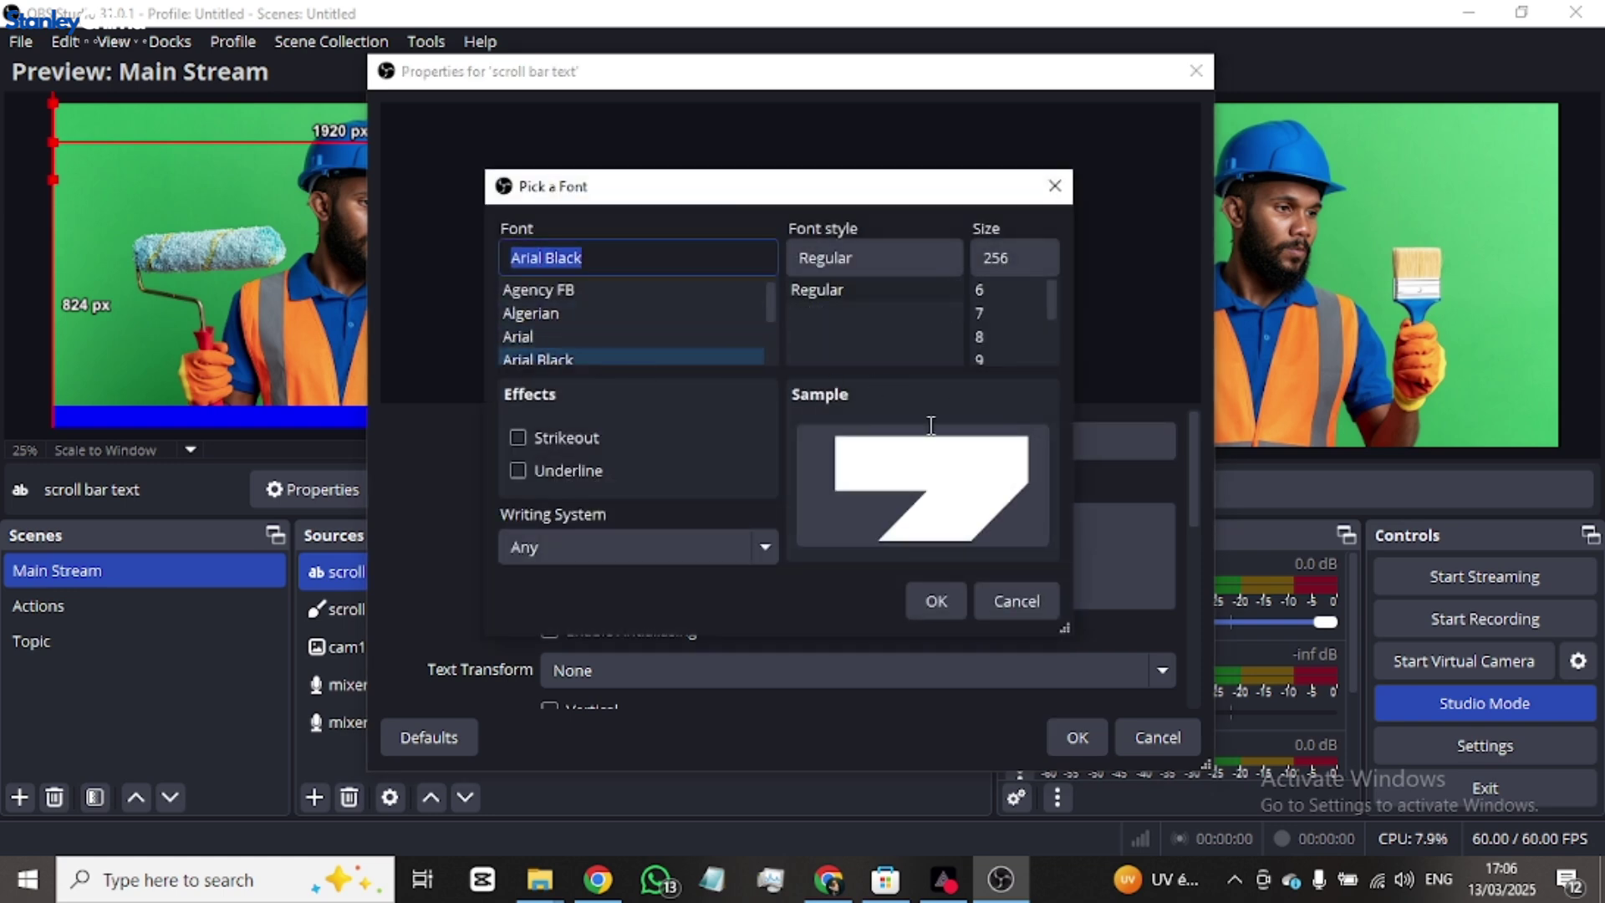
pyautogui.click(937, 602)
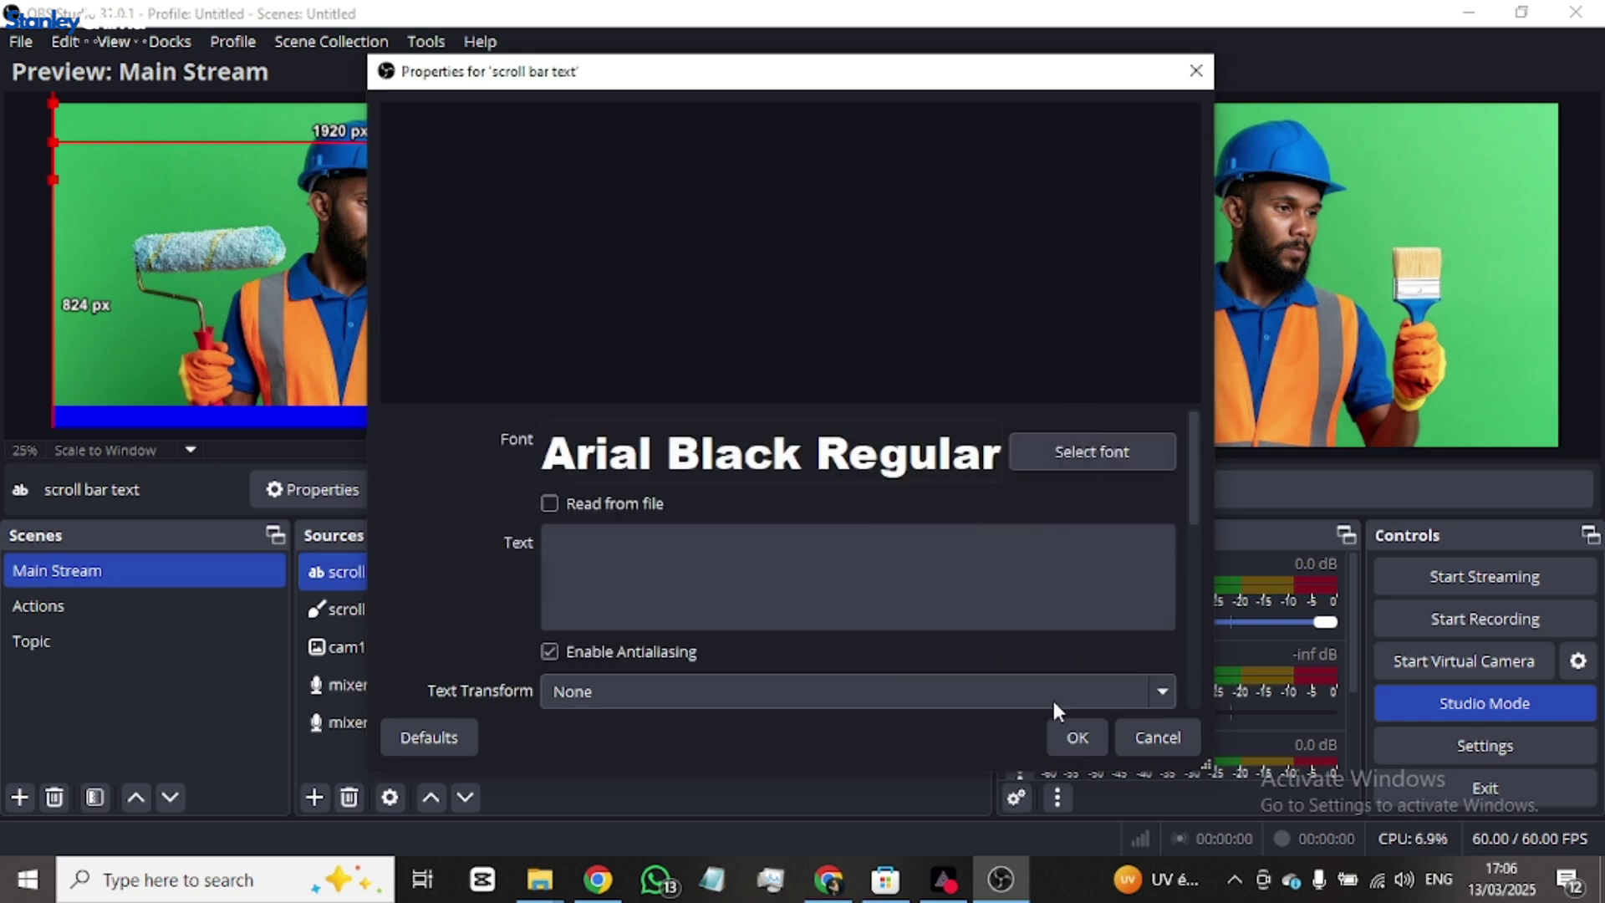
# - Enter the ticker message 'this is a live broadcast test of the chruch seruve on the 13th March 2025'
pyautogui.click(805, 592)
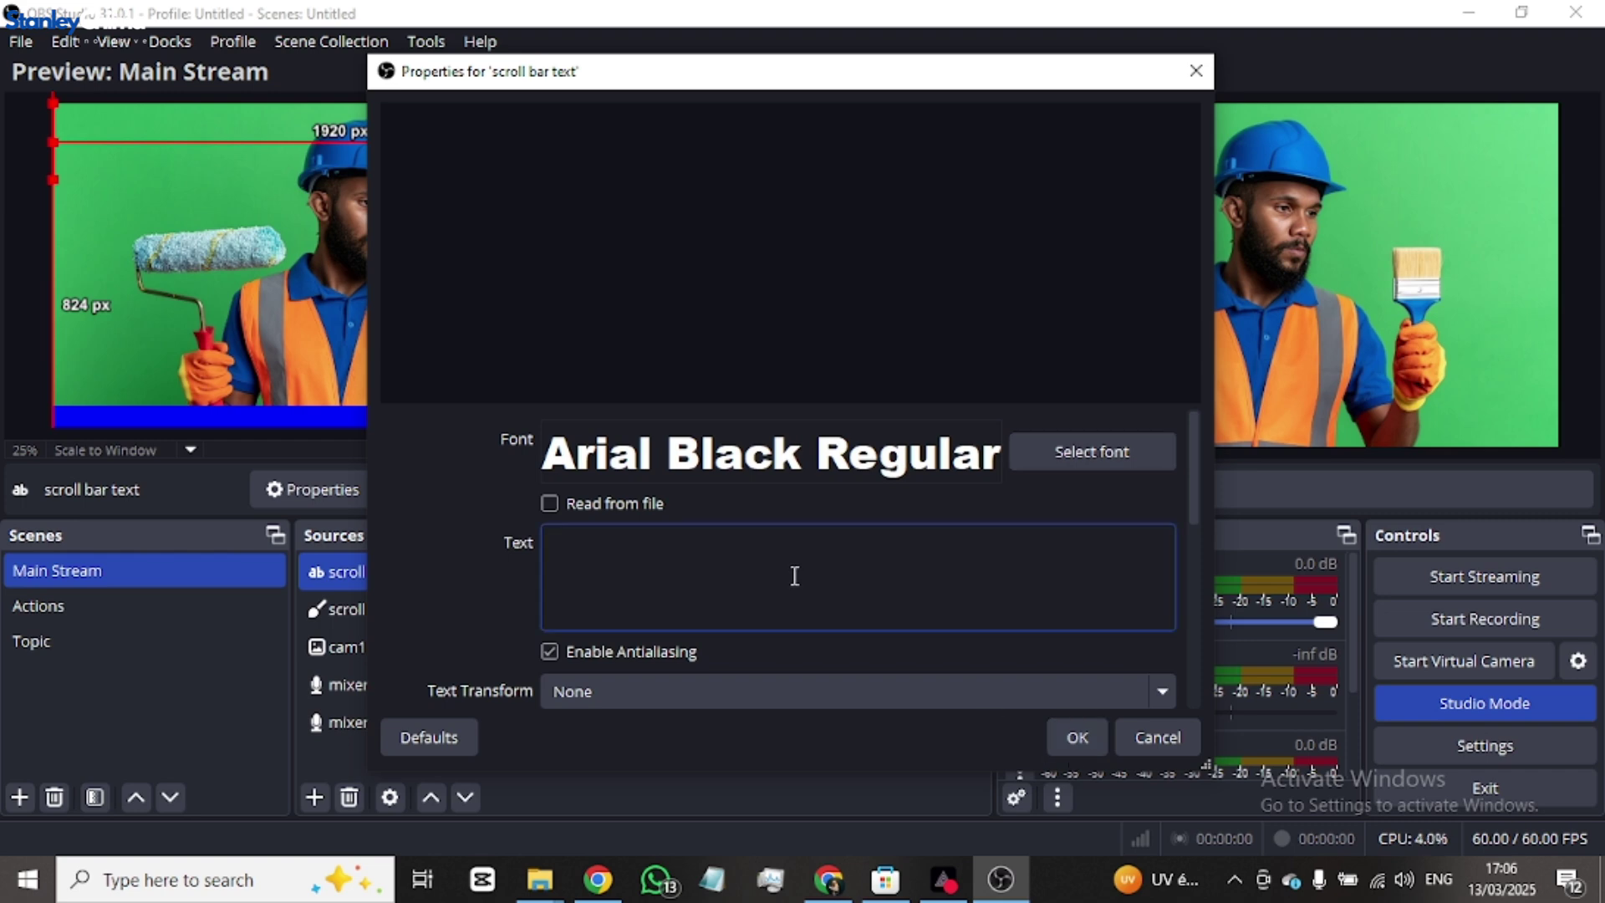
pyautogui.write('this is a ')
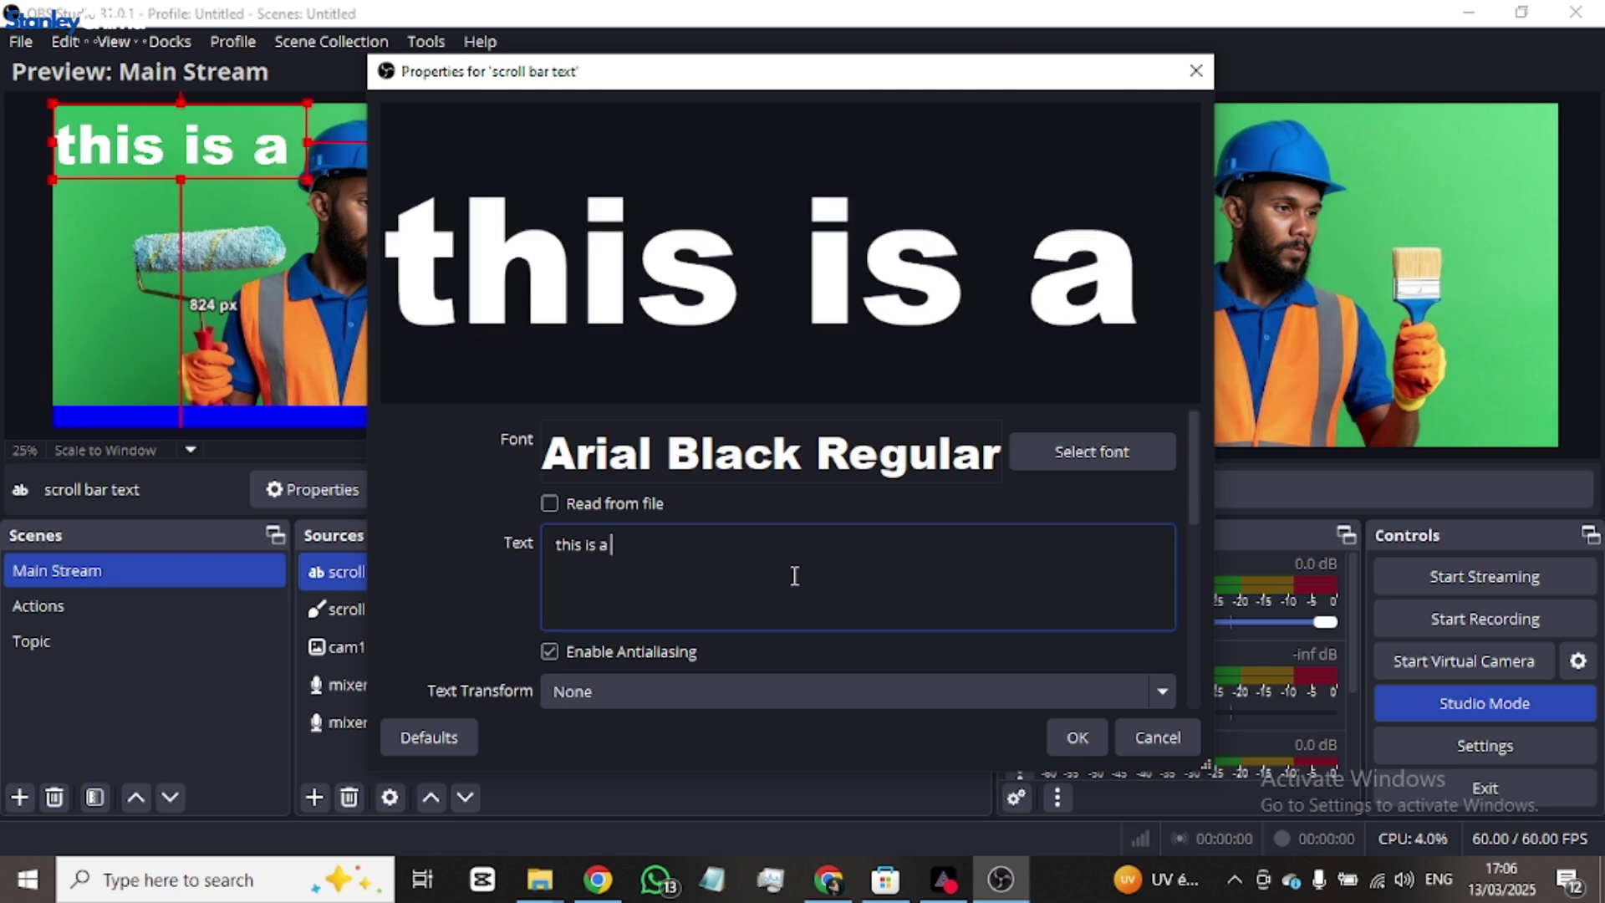
pyautogui.write('live b')
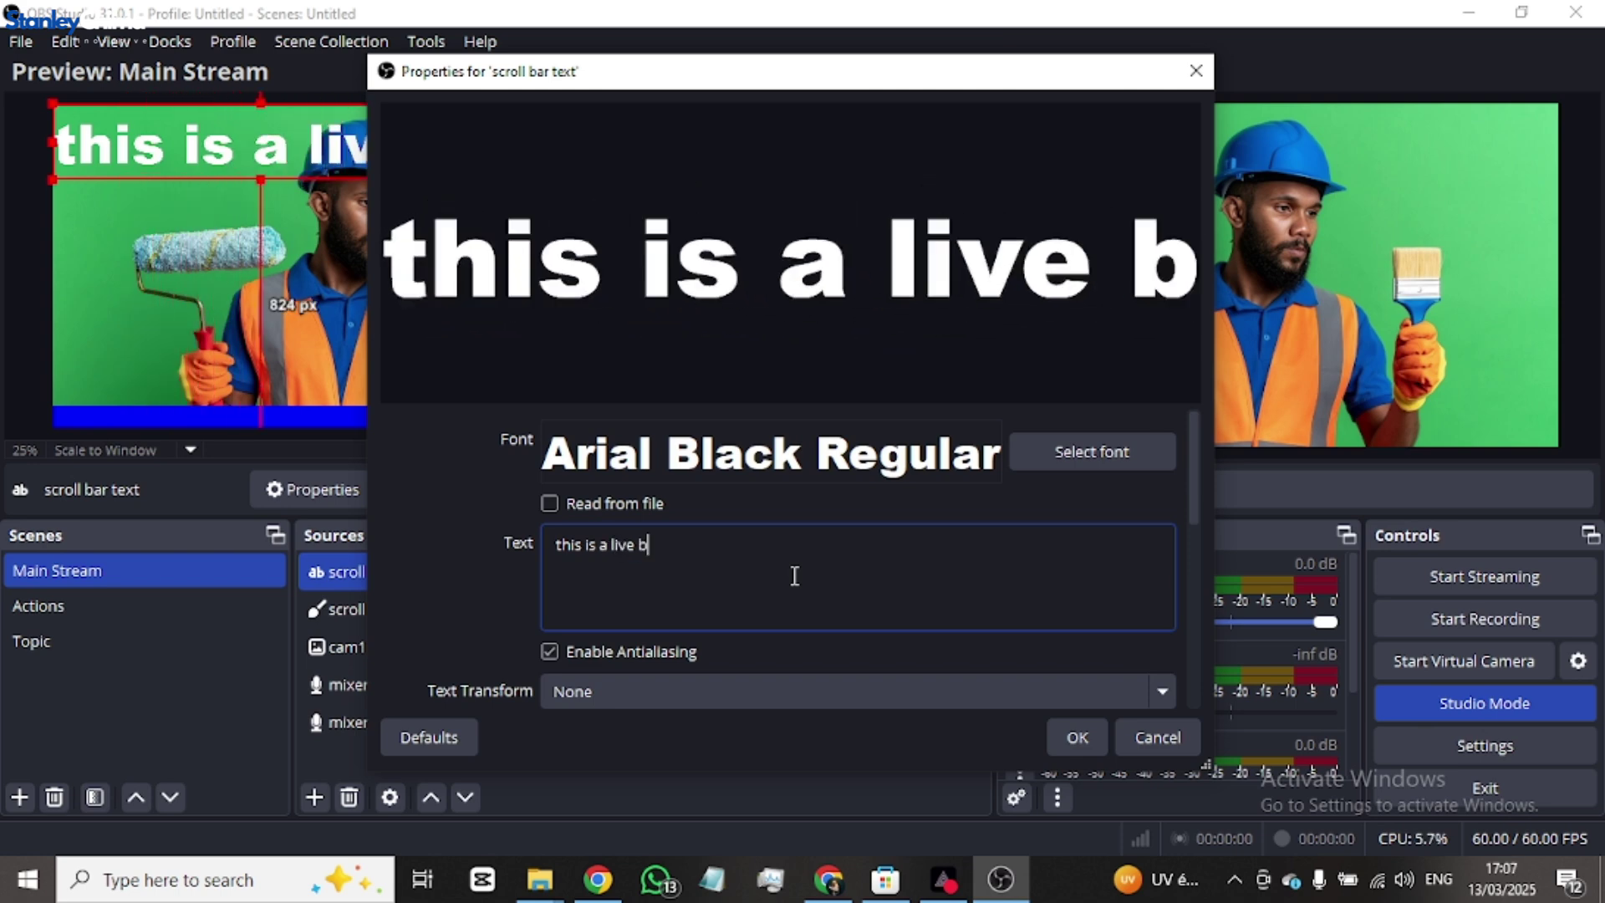
pyautogui.write('re')
pyautogui.press('BackSpace')
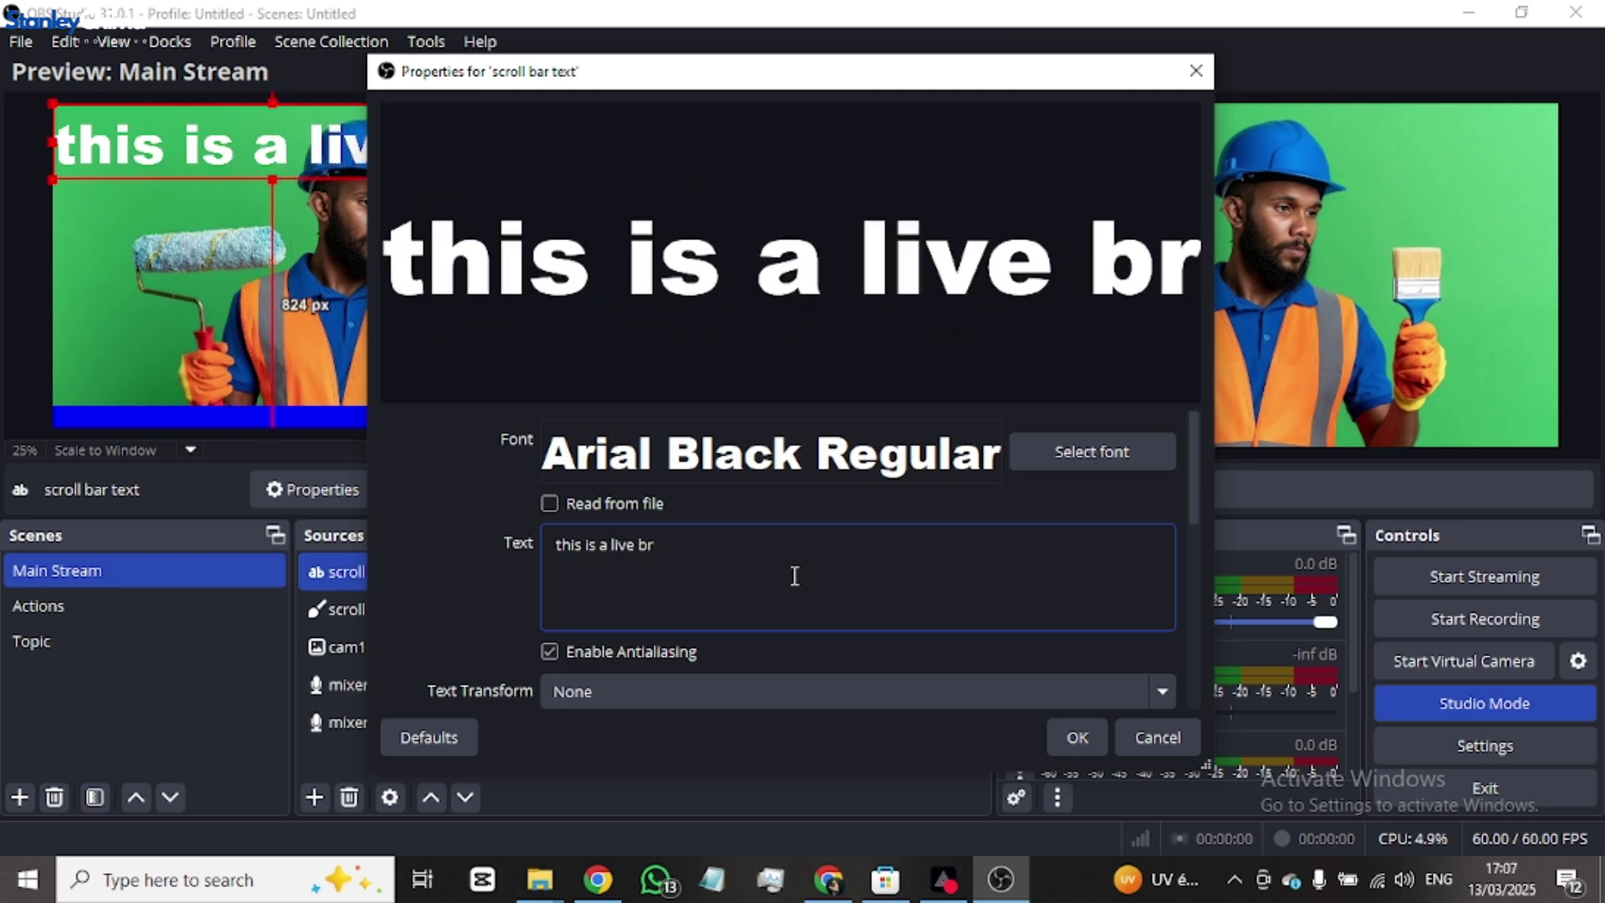
pyautogui.write('oad')
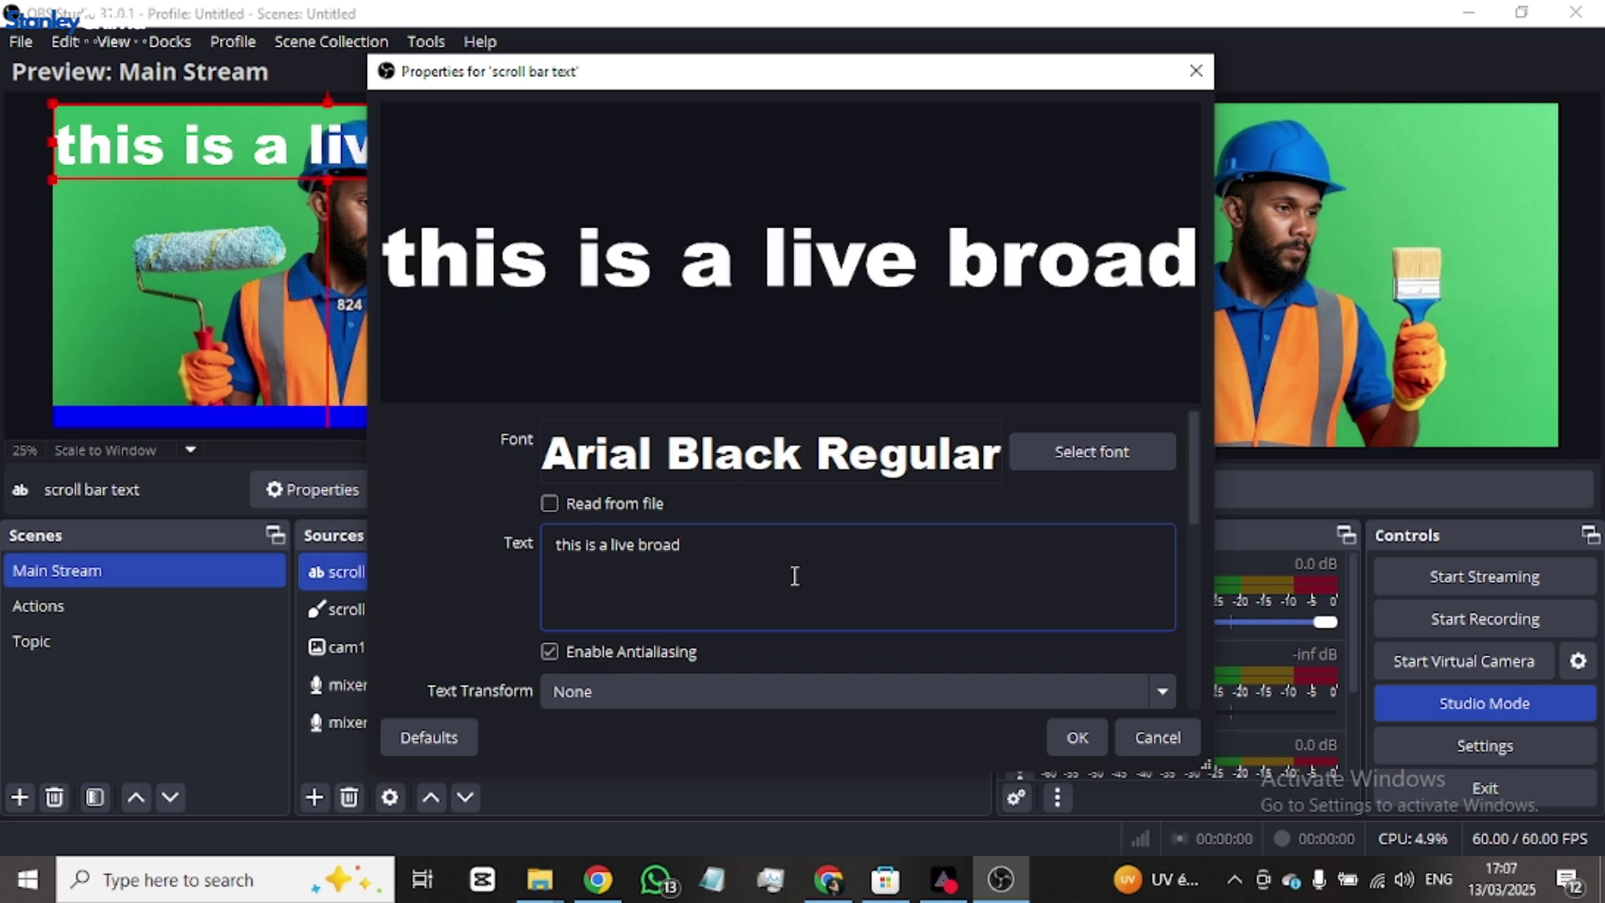
pyautogui.write('cast test of')
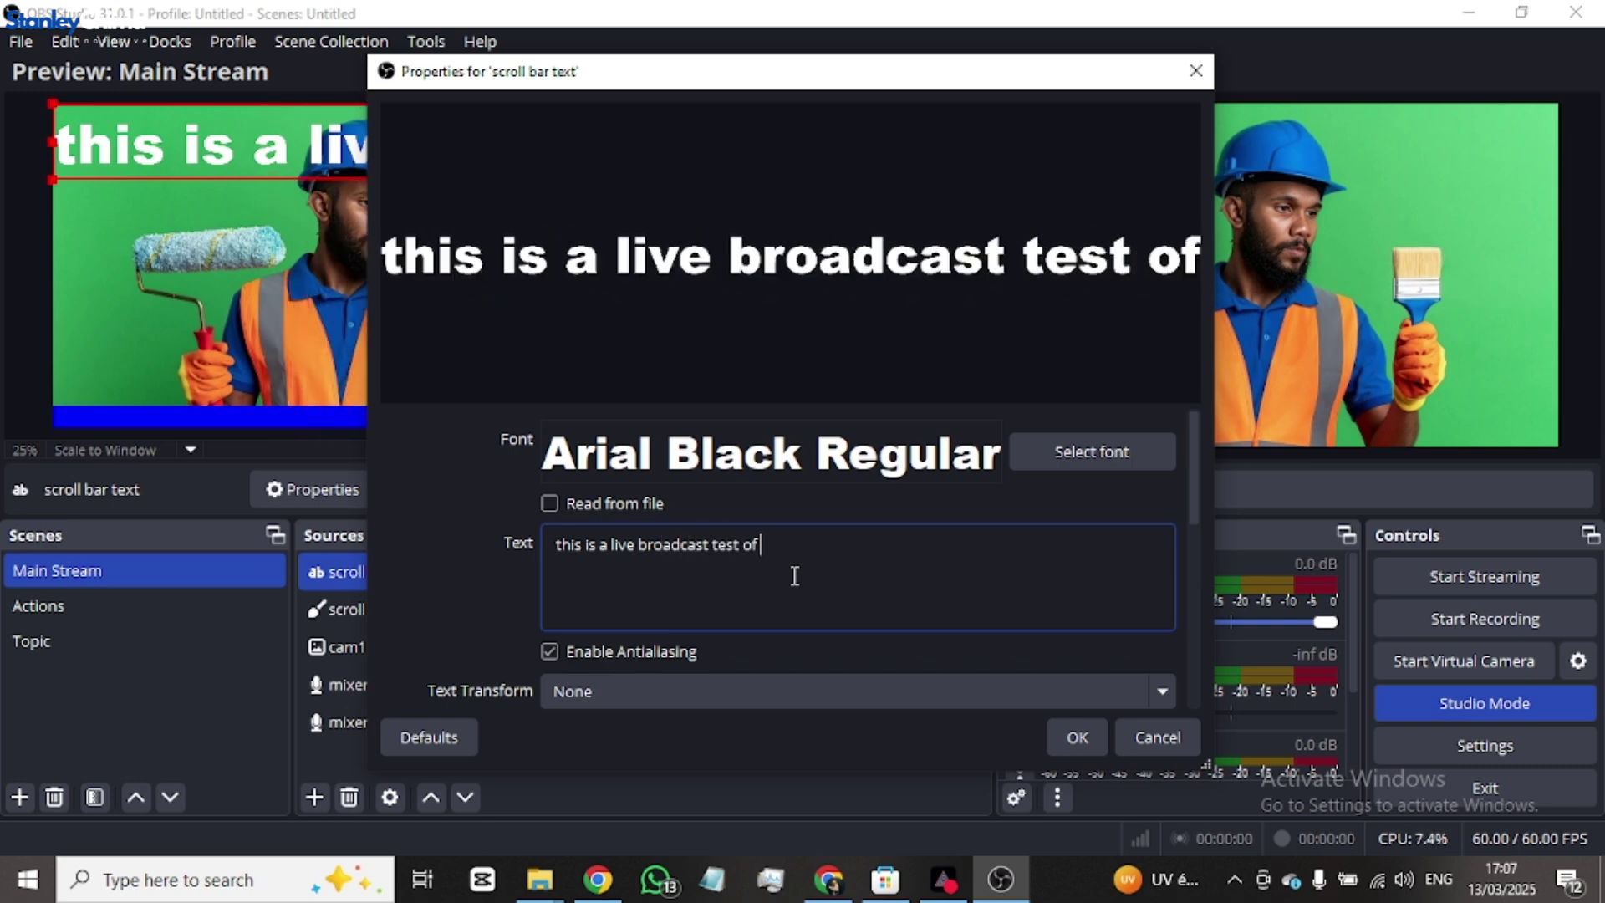
pyautogui.write(' the chruch')
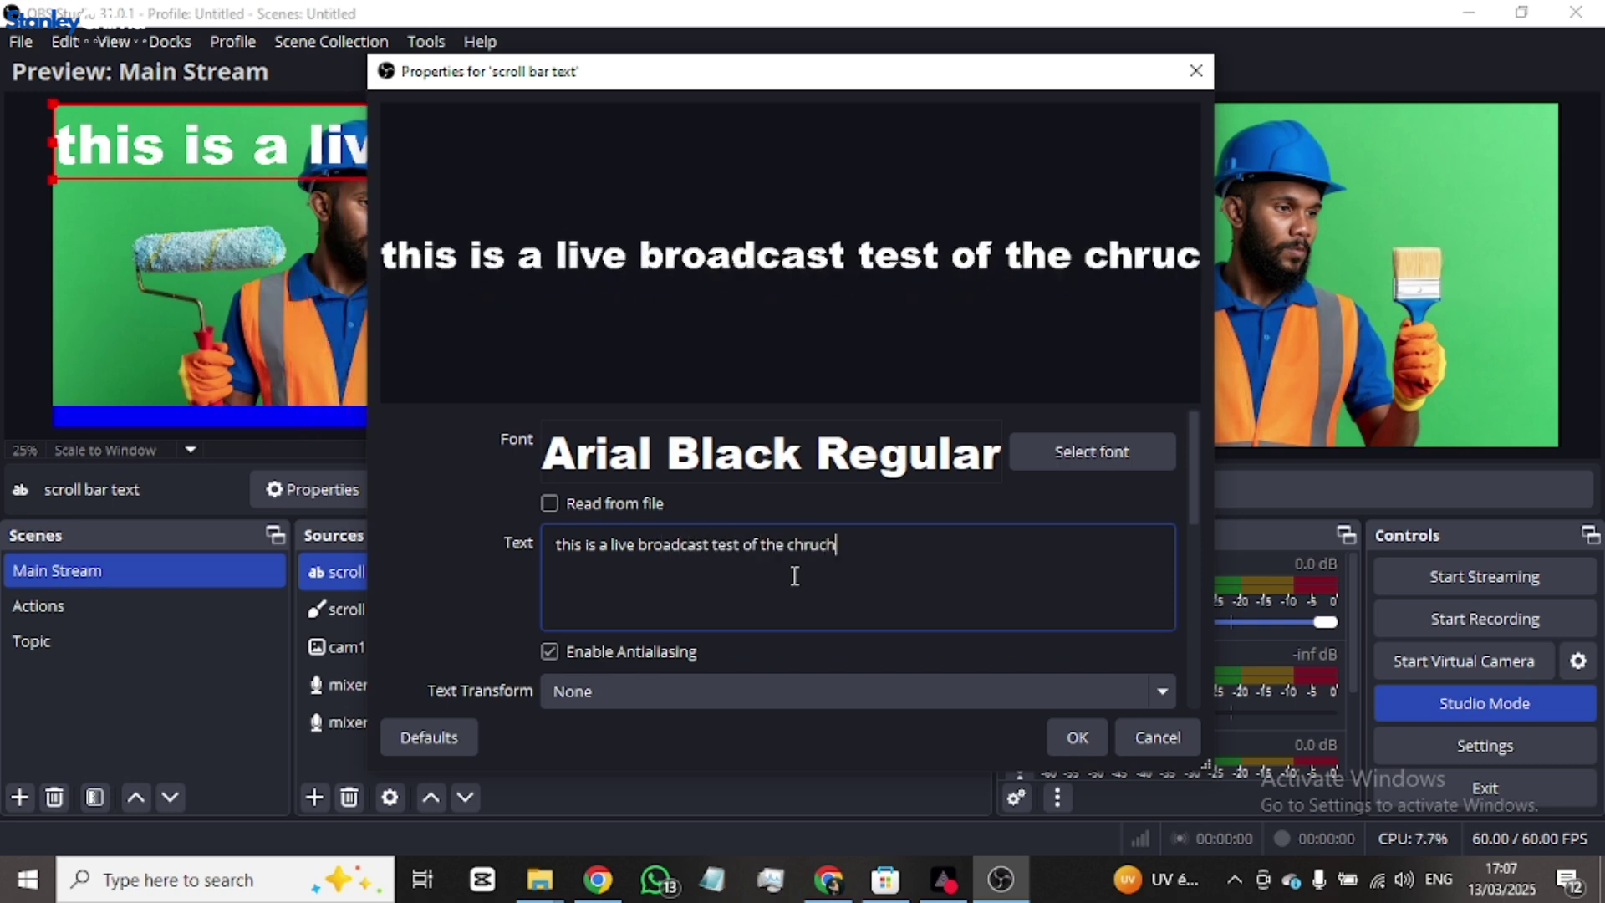
pyautogui.write(' seruve on the')
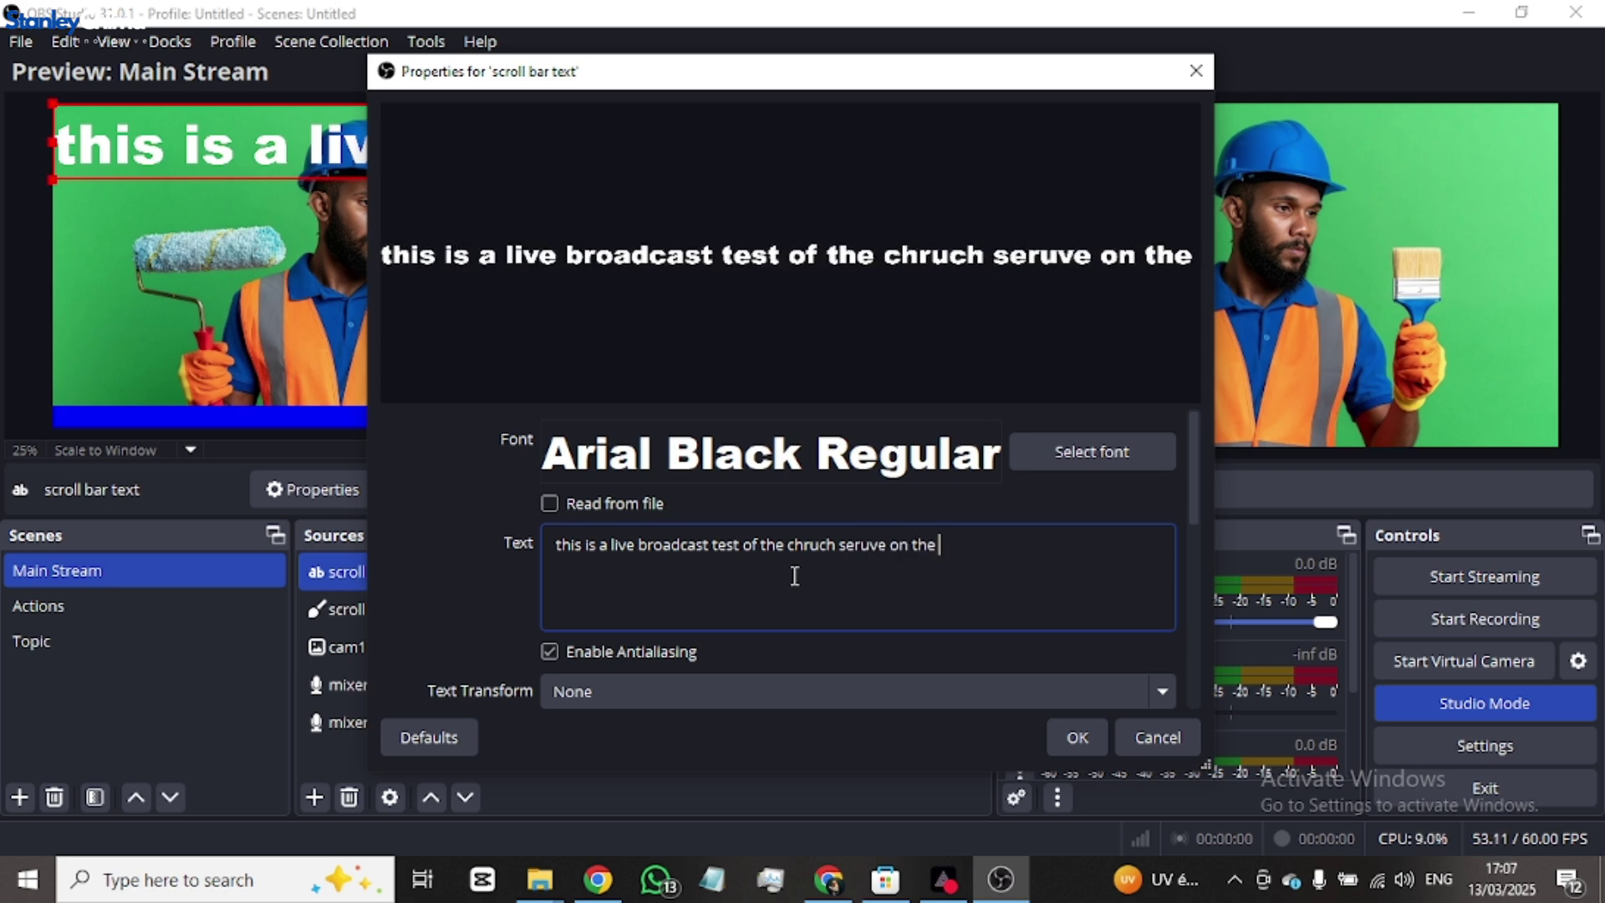
pyautogui.write(' 1')
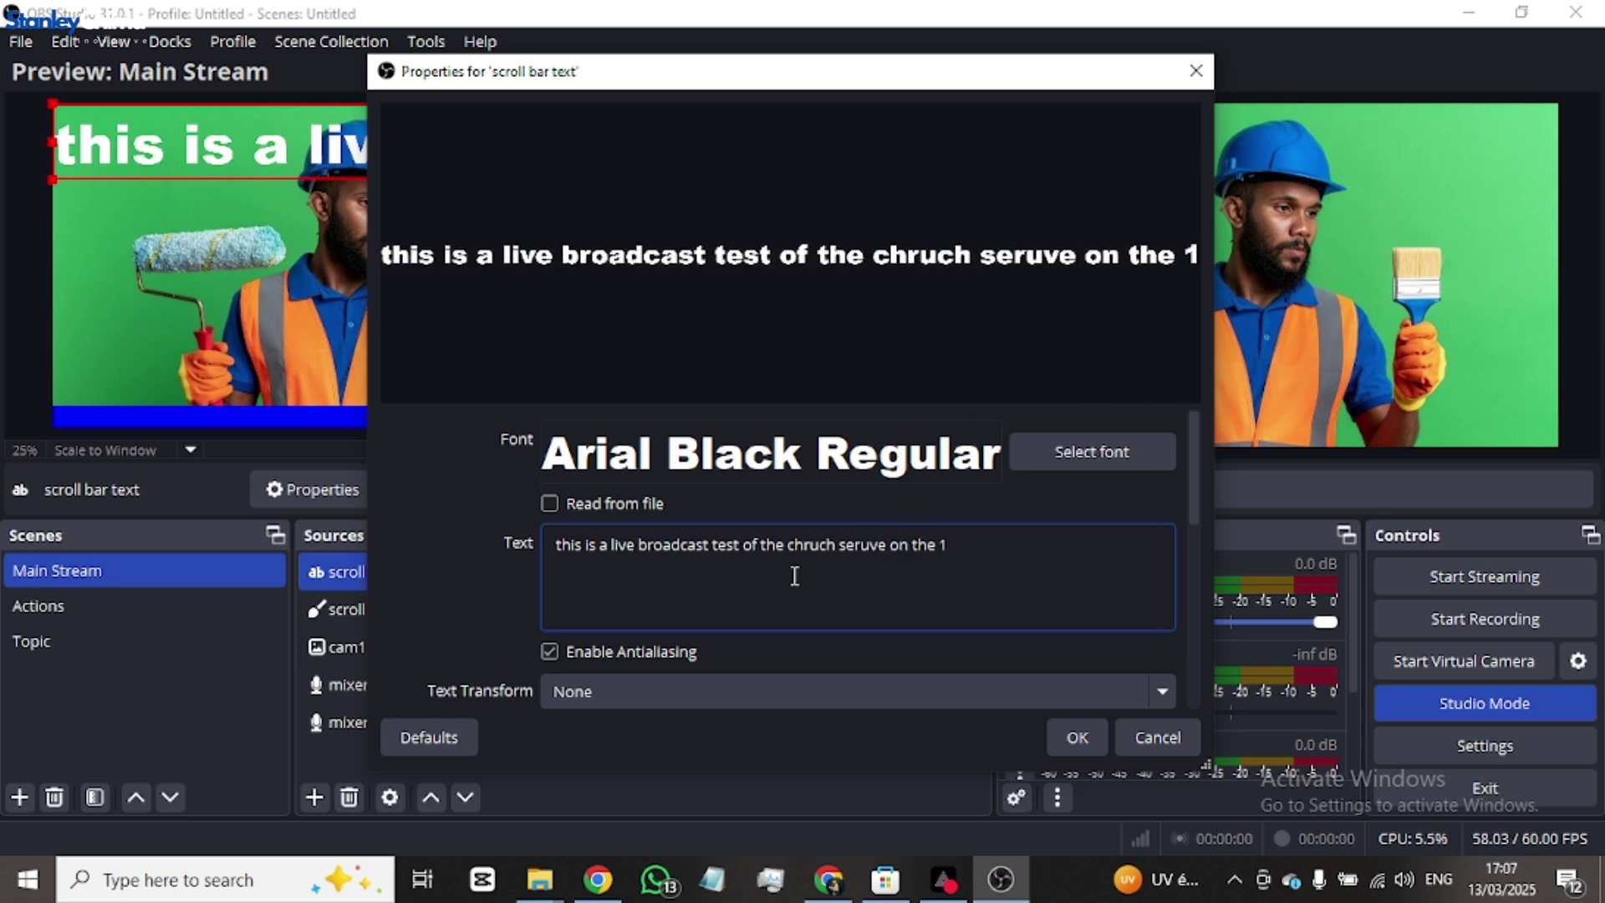
pyautogui.write('2')
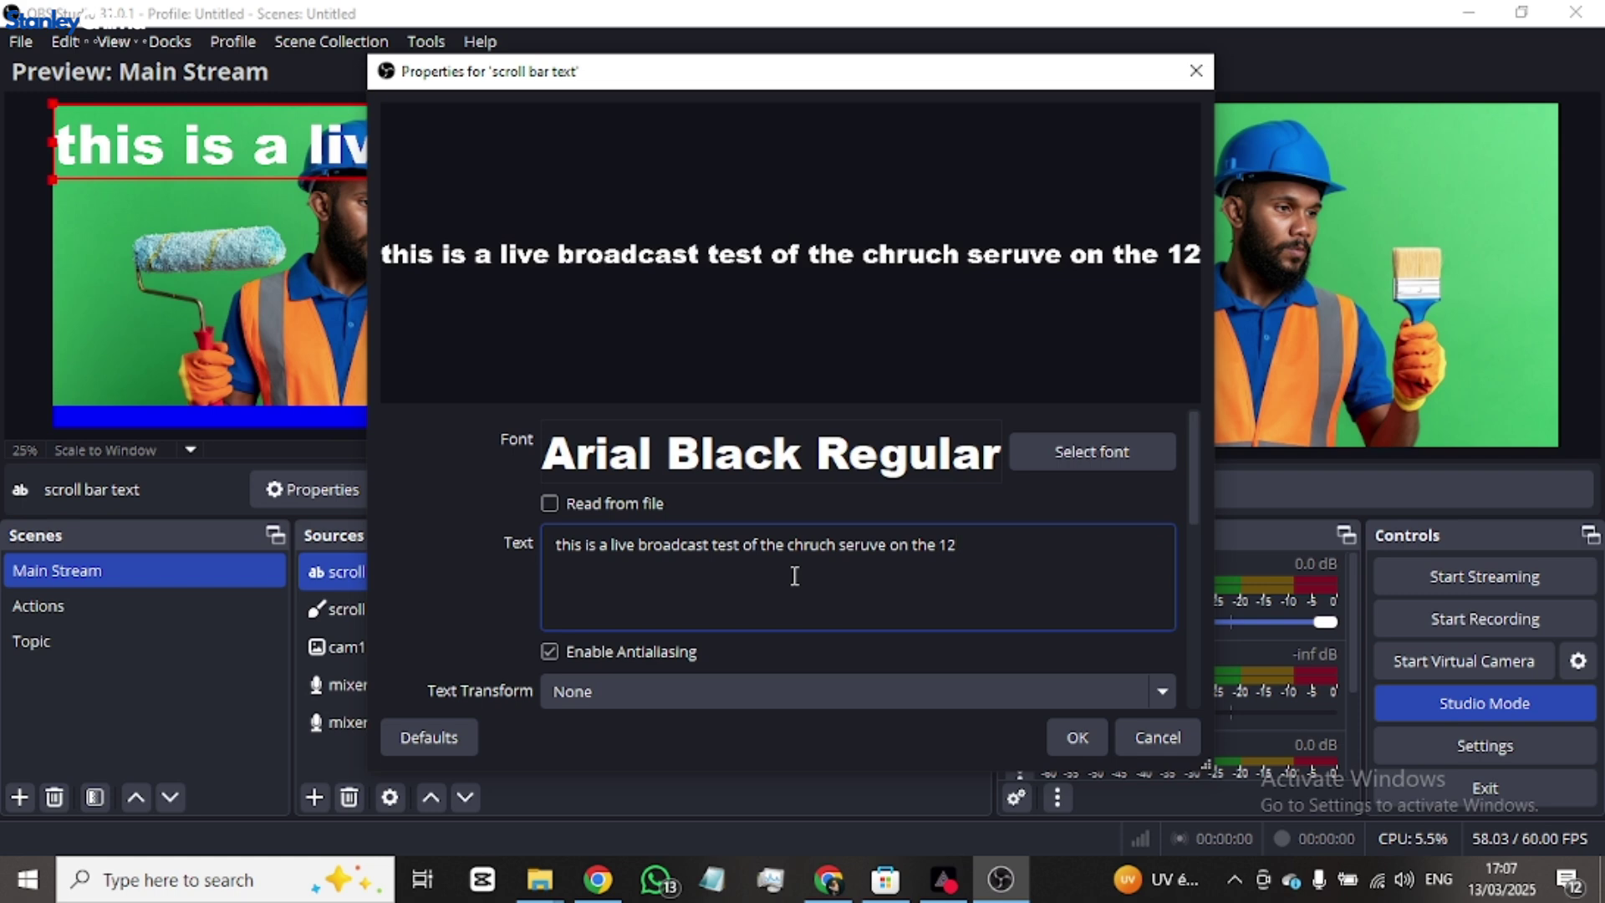
pyautogui.press('BackSpace')
pyautogui.write('3th')
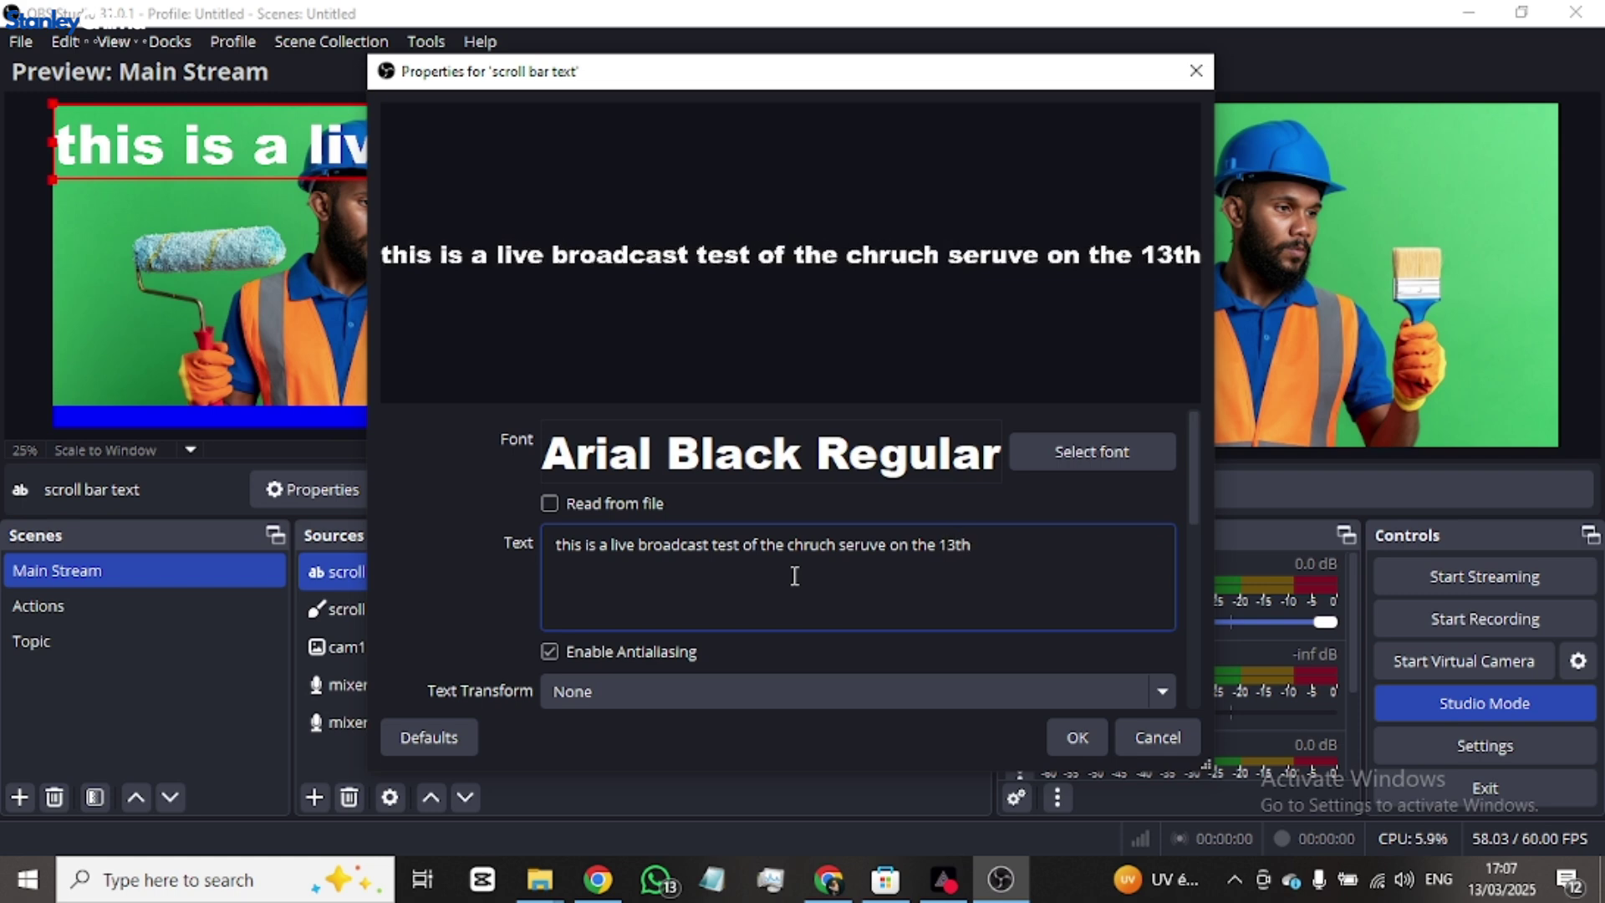
pyautogui.write(' Mar')
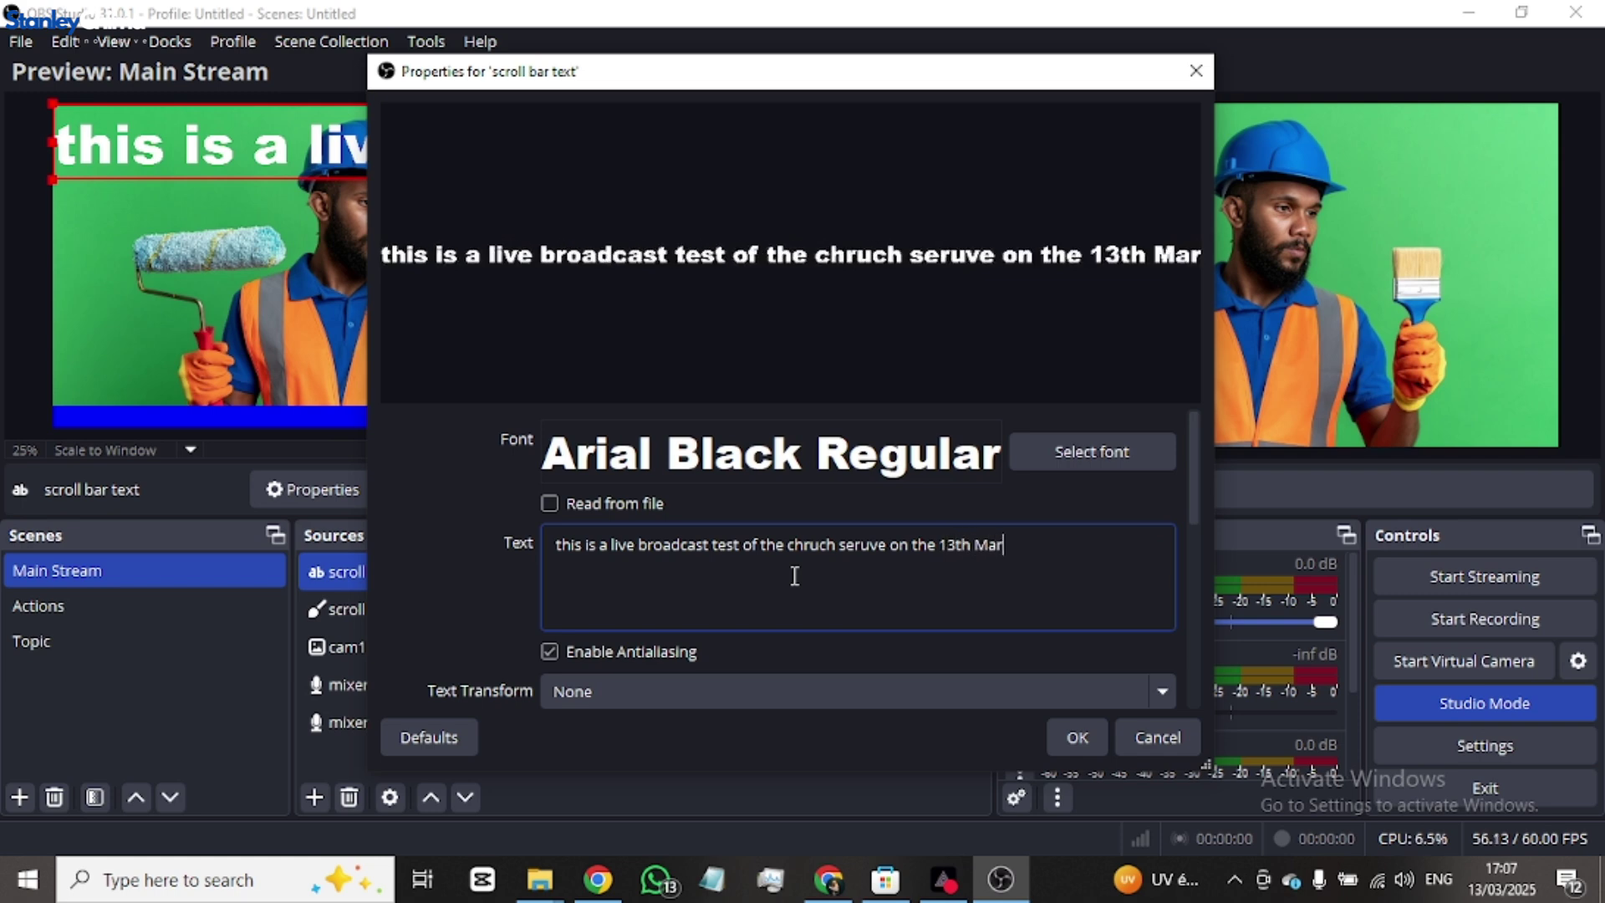
pyautogui.write('ch 202')
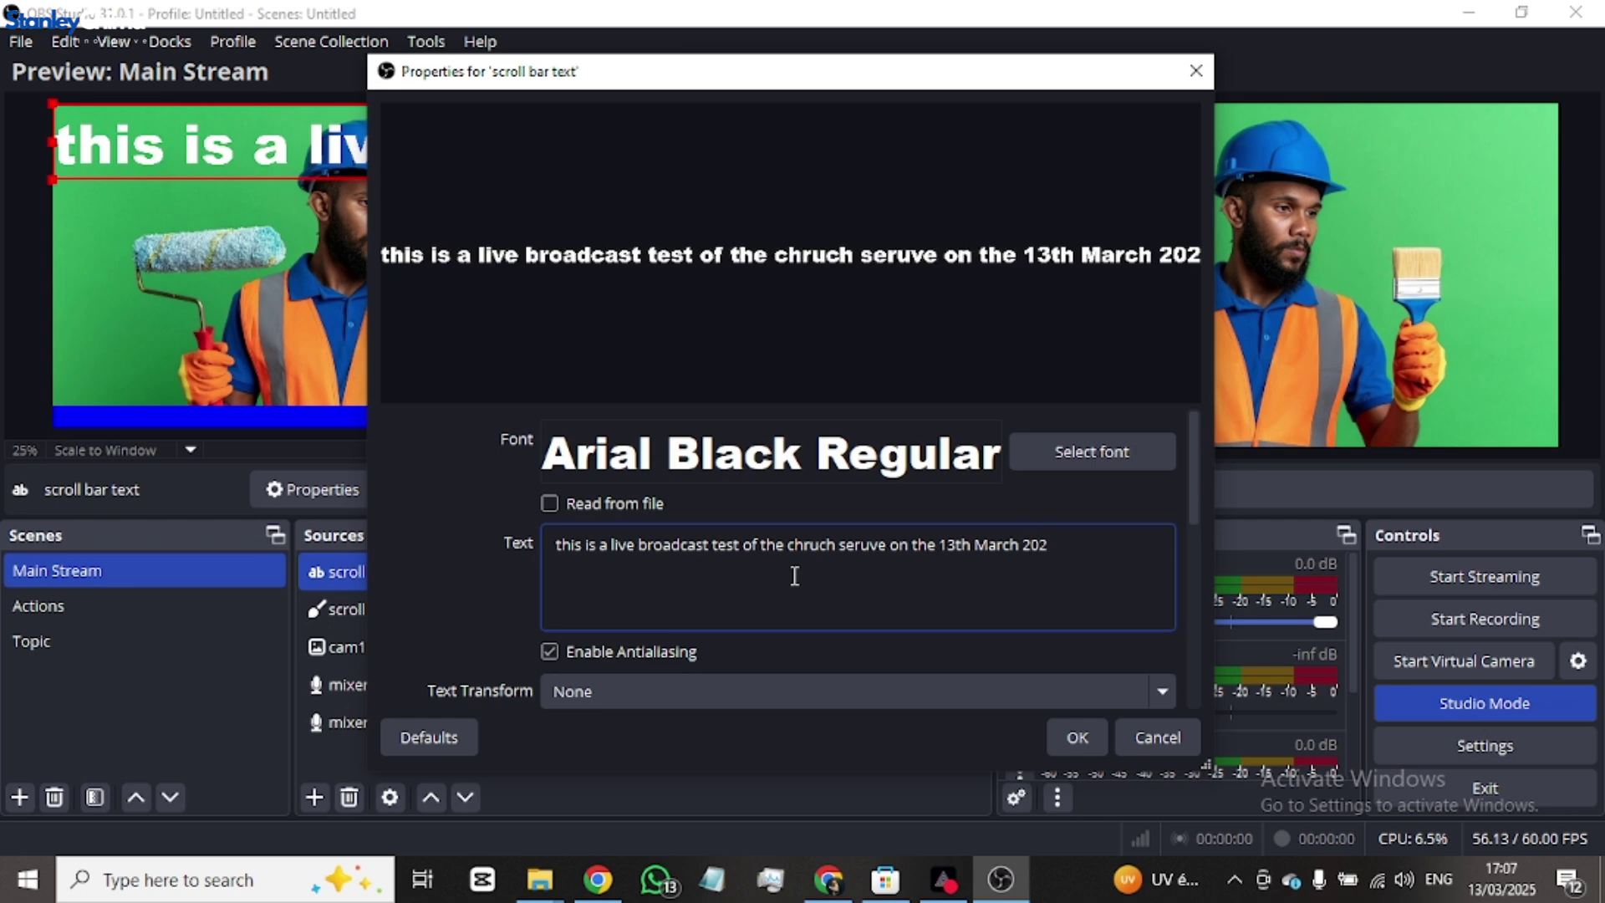
pyautogui.write('5')
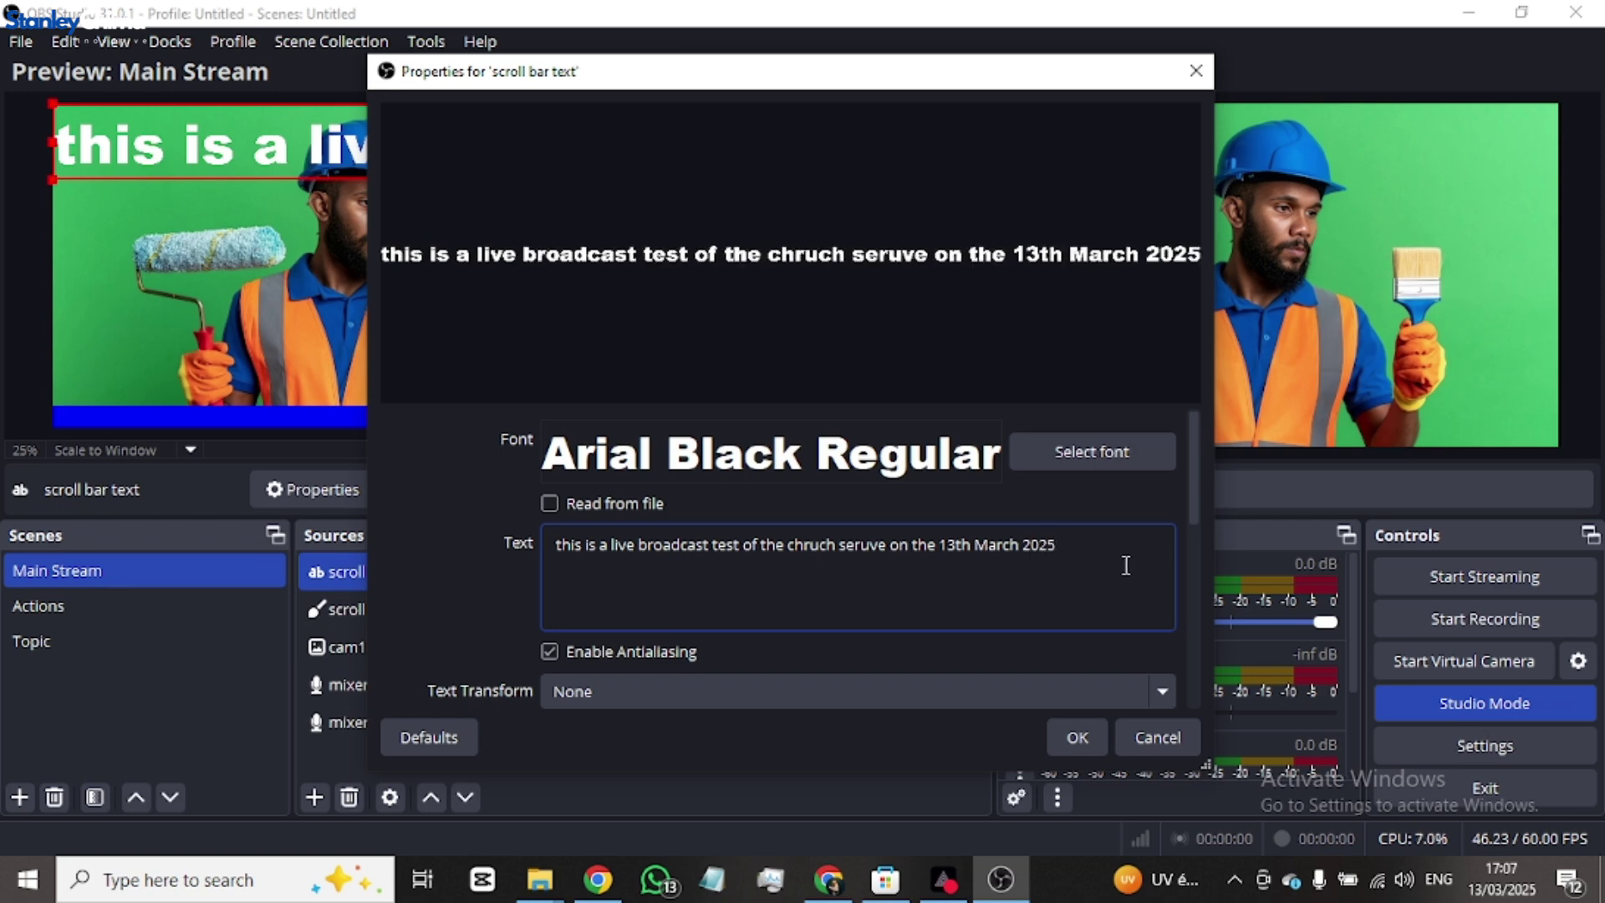
pyautogui.click(1077, 737)
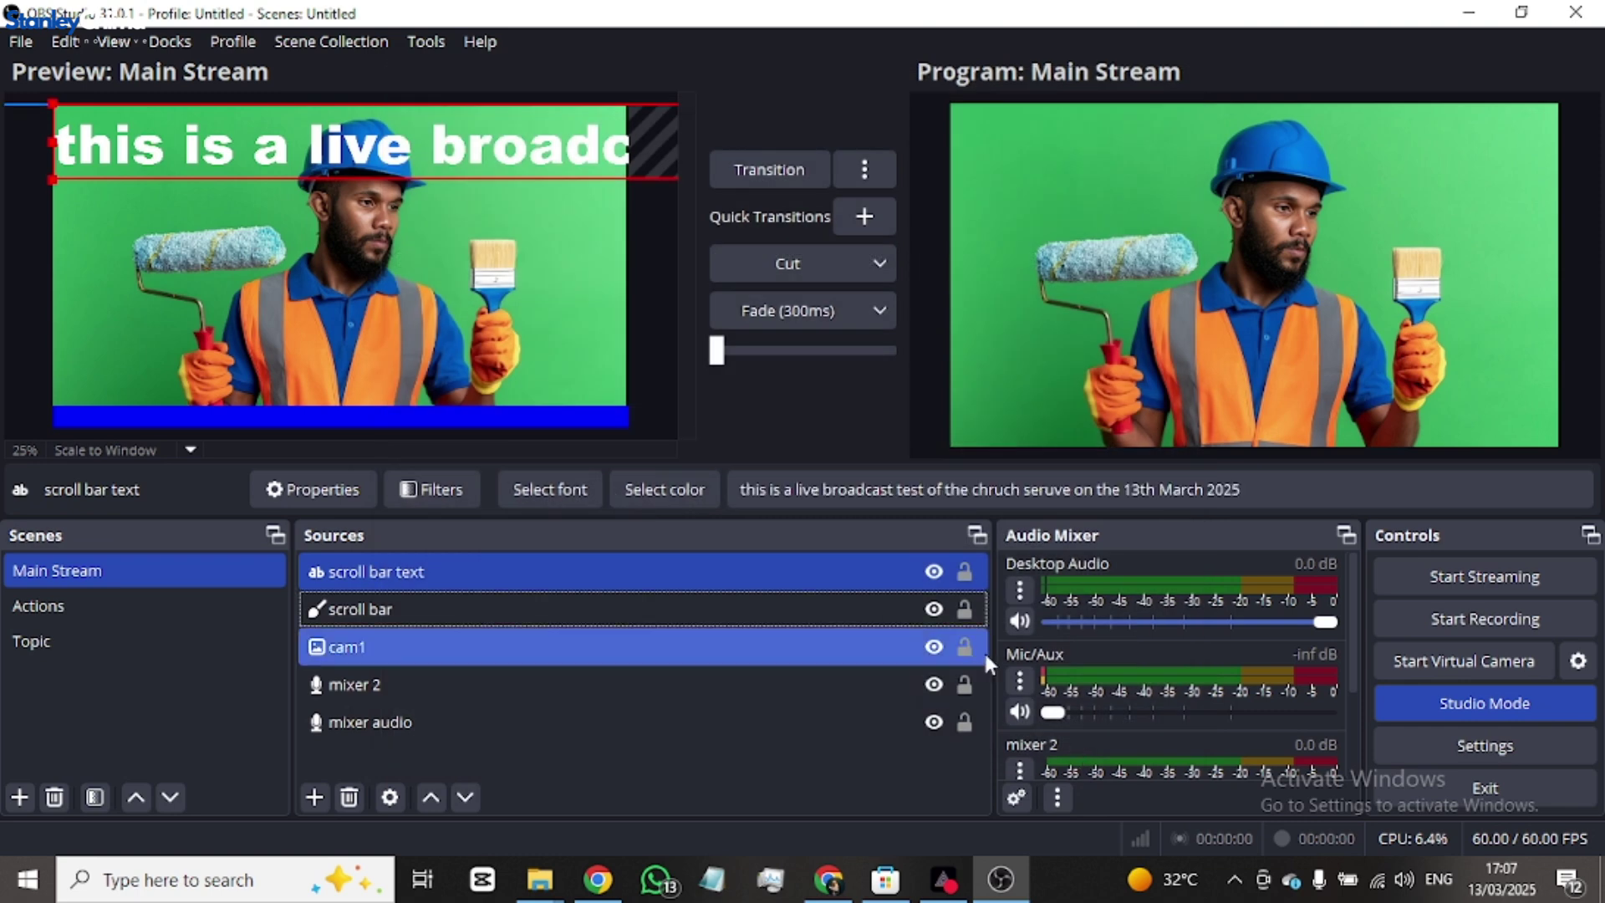
# - Set the scroll bar text's Text Transform to Start Case
pyautogui.doubleClick(366, 570)
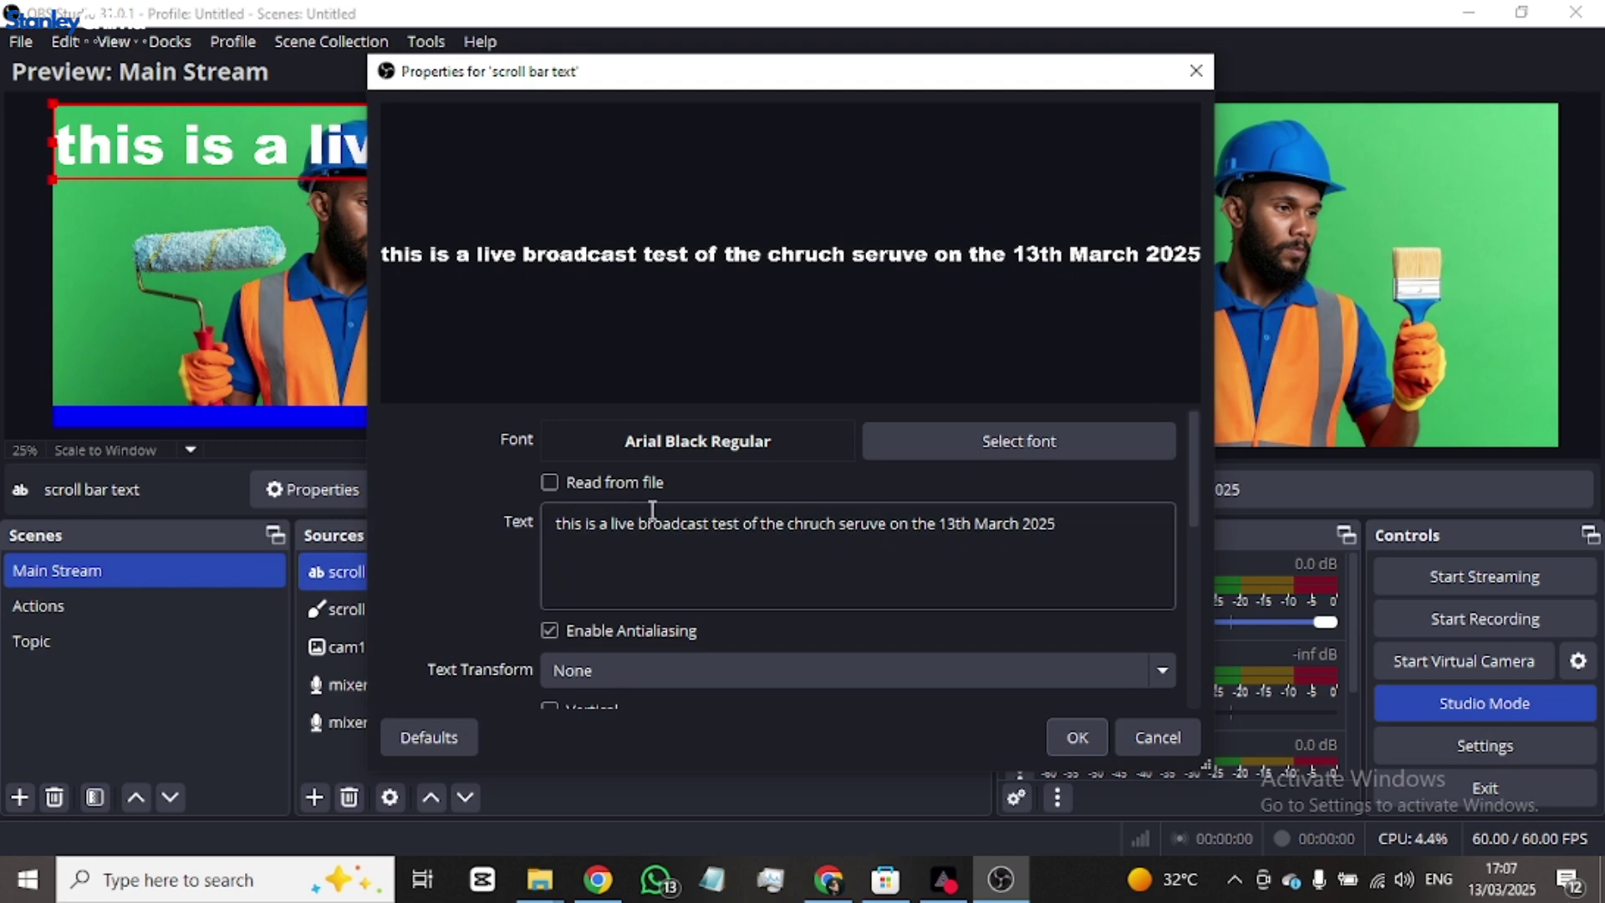
pyautogui.scroll(-2, 763, 529)
pyautogui.scroll(-1, 762, 529)
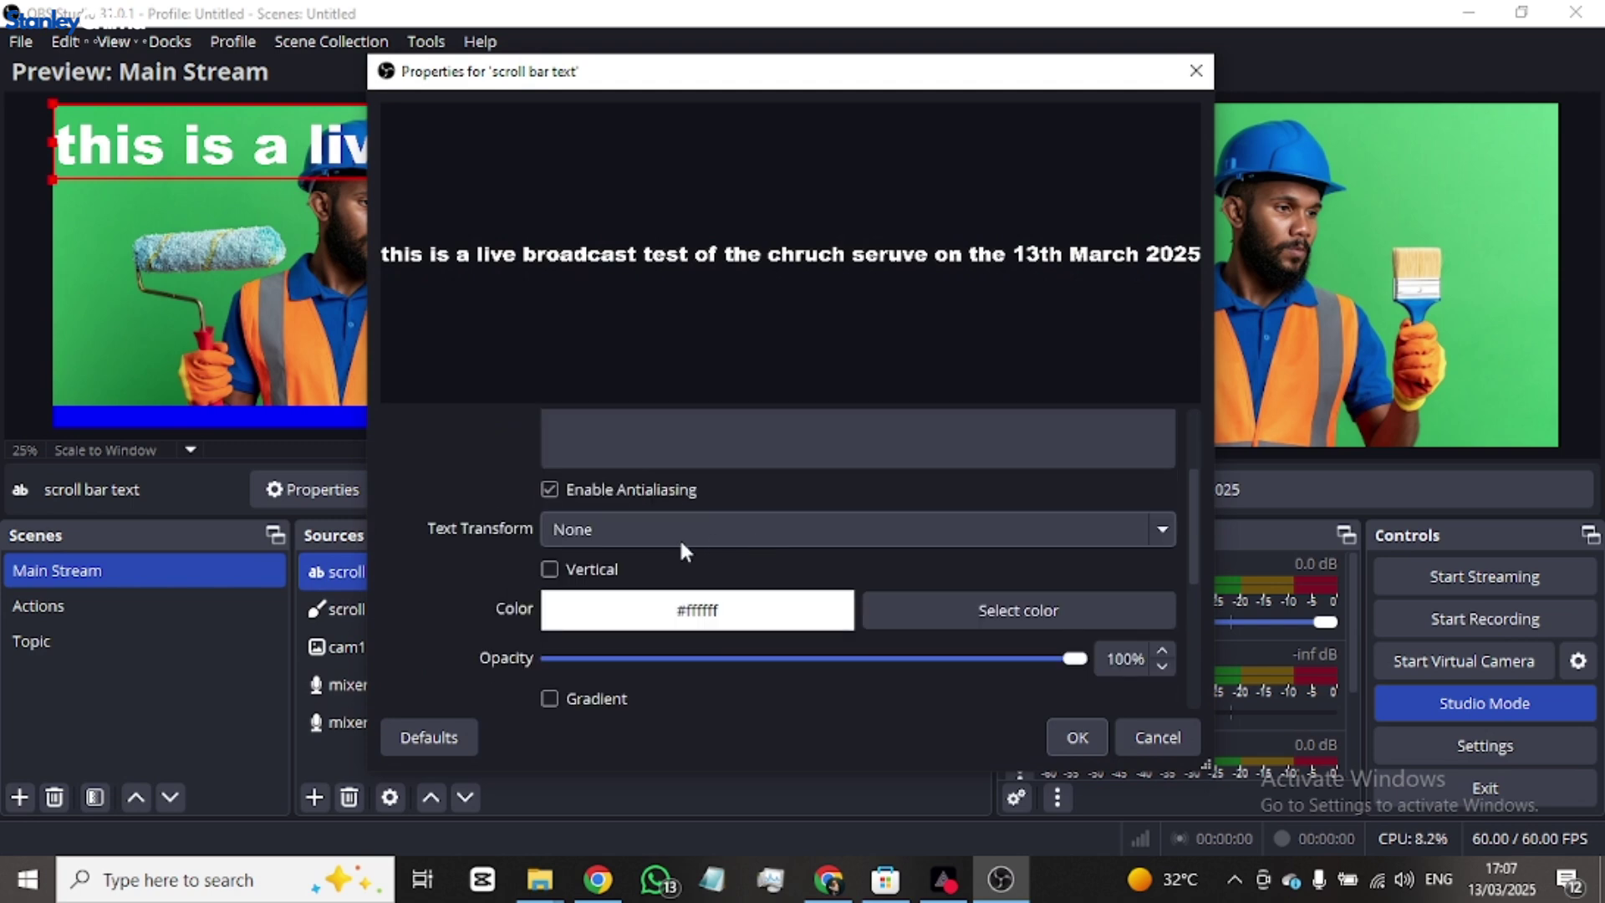
pyautogui.click(587, 532)
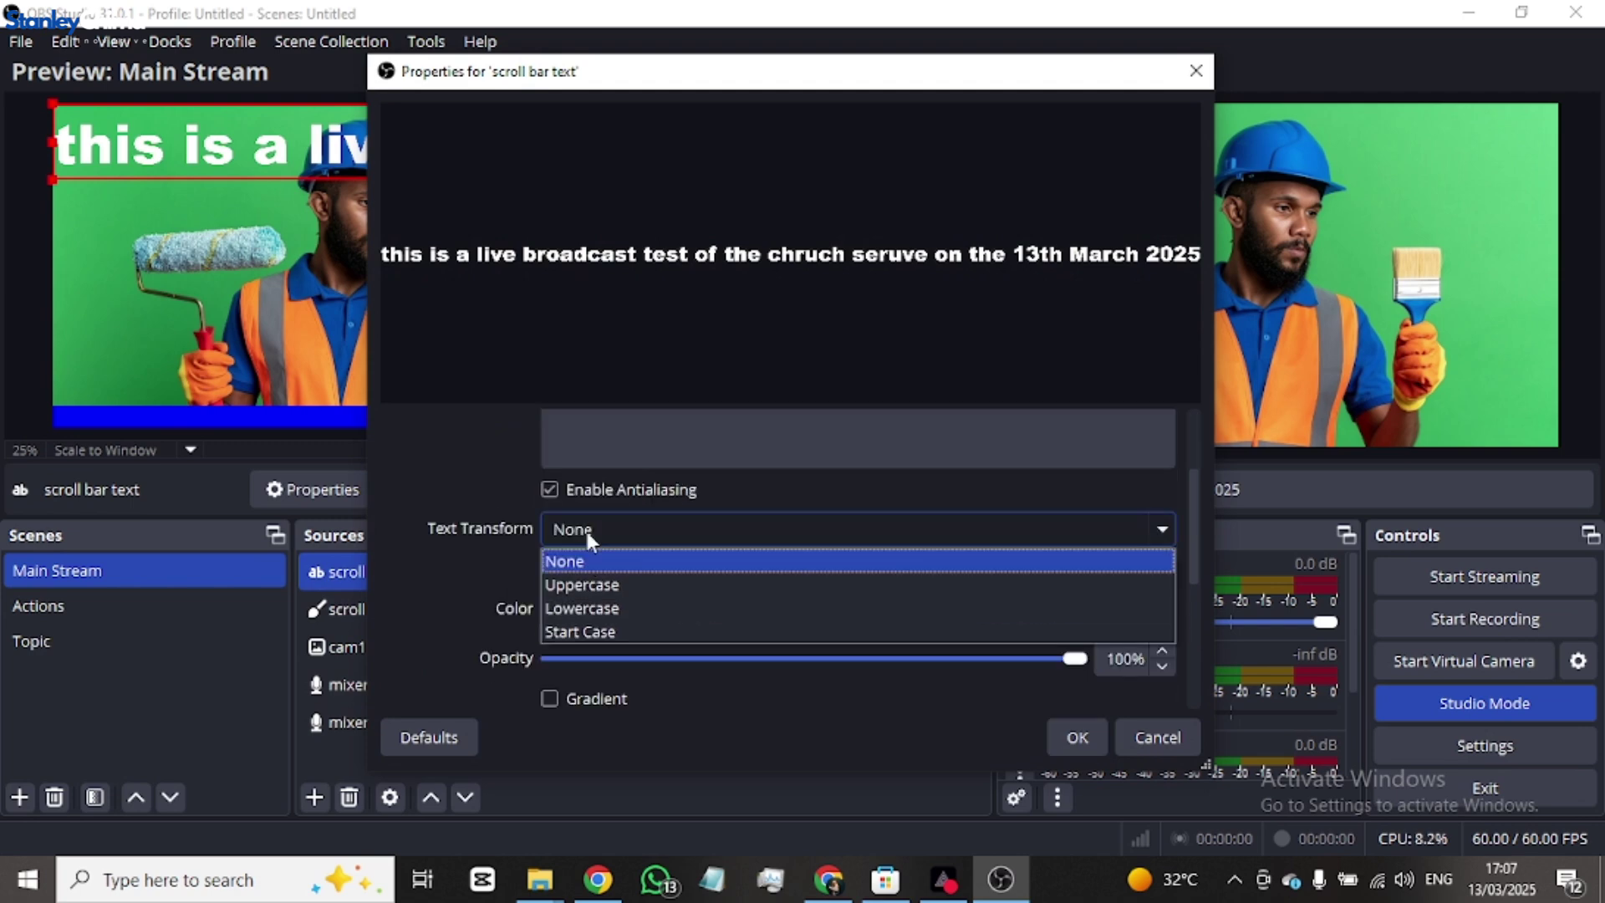
pyautogui.click(603, 633)
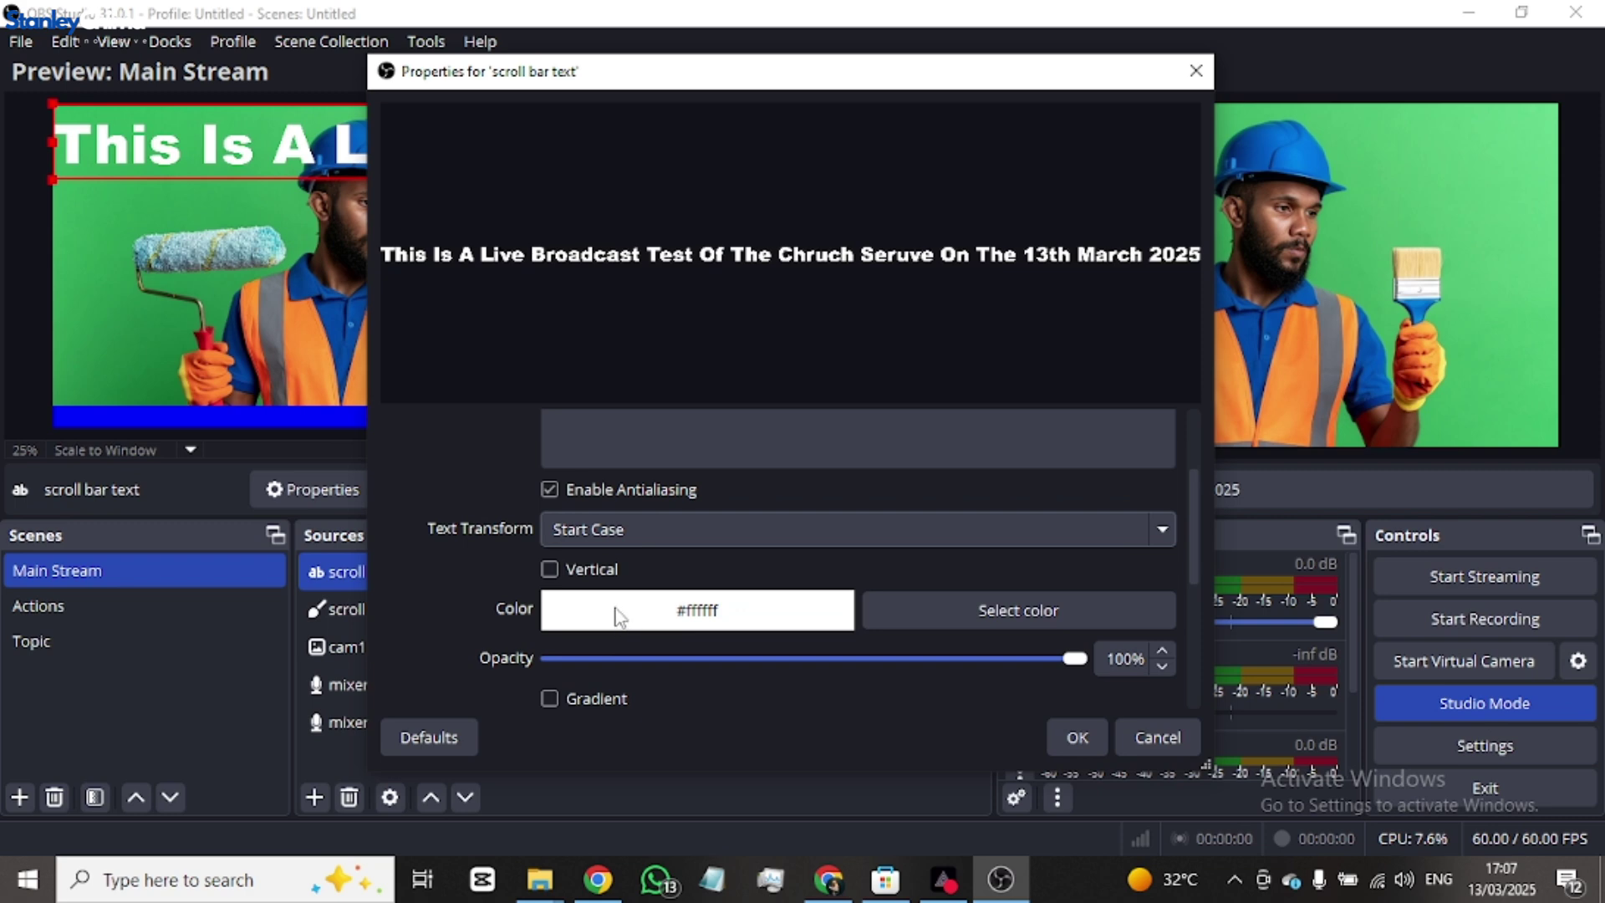
pyautogui.click(1076, 737)
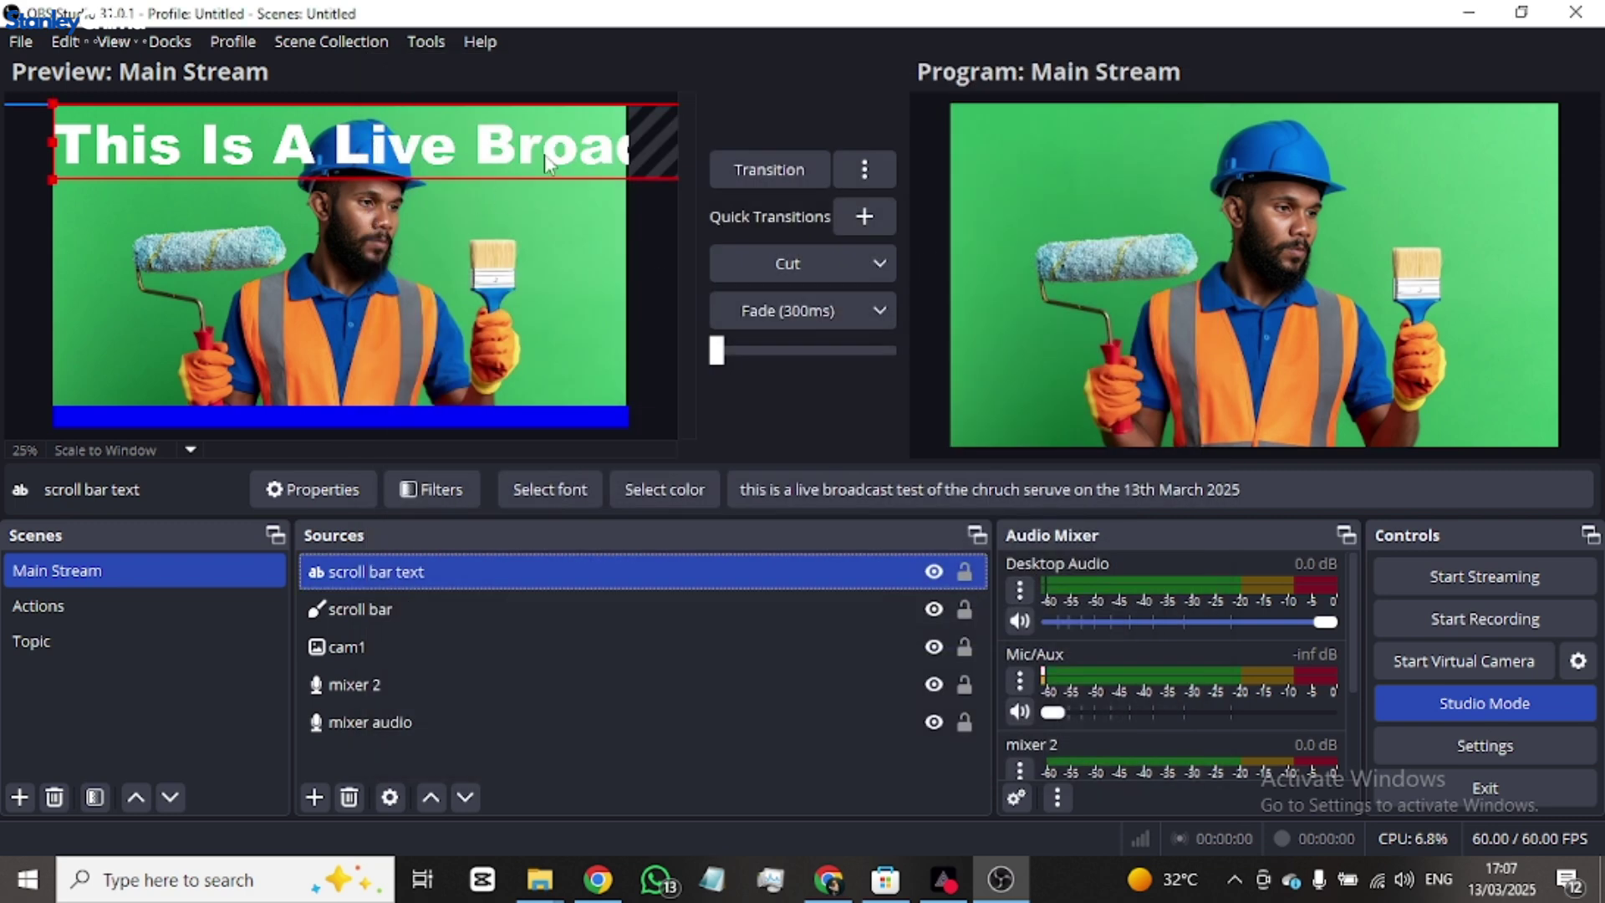
# - Drag the scroll bar text onto the blue strip, 10 px above the bottom edge
pyautogui.moveTo(379, 126); pyautogui.dragTo(414, 287)
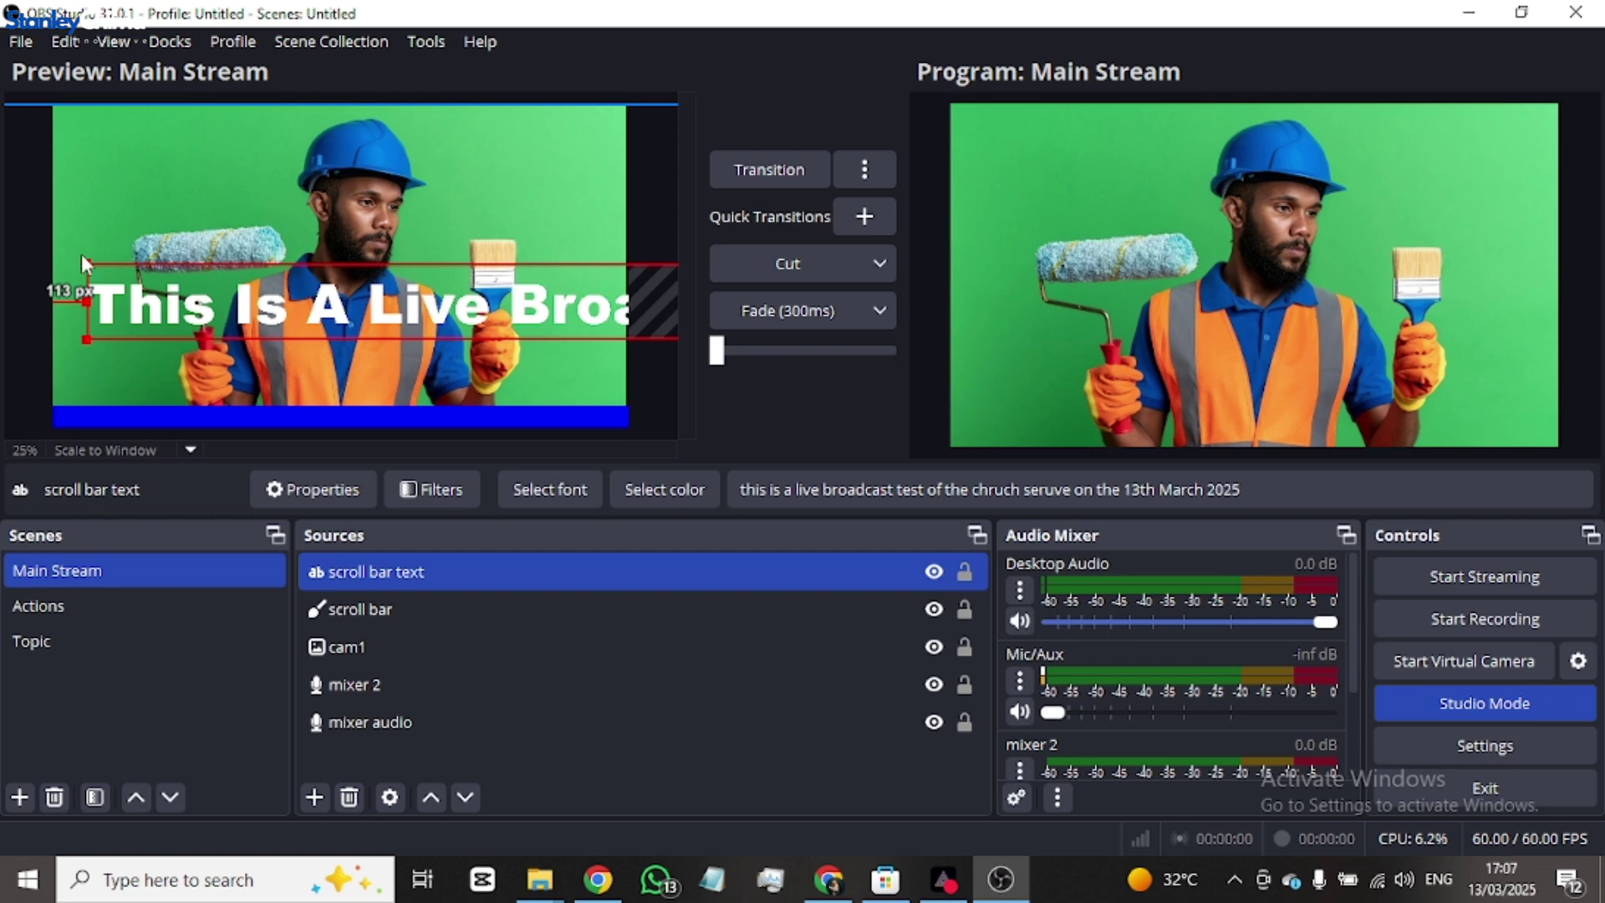
pyautogui.moveTo(83, 257)
pyautogui.mouseDown()
pyautogui.moveTo(483, 272)
pyautogui.moveTo(106, 181)
pyautogui.moveTo(173, 150)
pyautogui.moveTo(251, 170)
pyautogui.moveTo(152, 219)
pyautogui.moveTo(88, 180)
pyautogui.moveTo(134, 205)
pyautogui.moveTo(616, 227)
pyautogui.moveTo(615, 195)
pyautogui.moveTo(186, 244)
pyautogui.moveTo(60, 235)
pyautogui.moveTo(207, 245)
pyautogui.moveTo(267, 279)
pyautogui.moveTo(170, 408)
pyautogui.moveTo(169, 320)
pyautogui.moveTo(291, 320)
pyautogui.moveTo(109, 351)
pyautogui.moveTo(107, 412)
pyautogui.moveTo(166, 416)
pyautogui.moveTo(142, 412)
pyautogui.mouseUp()
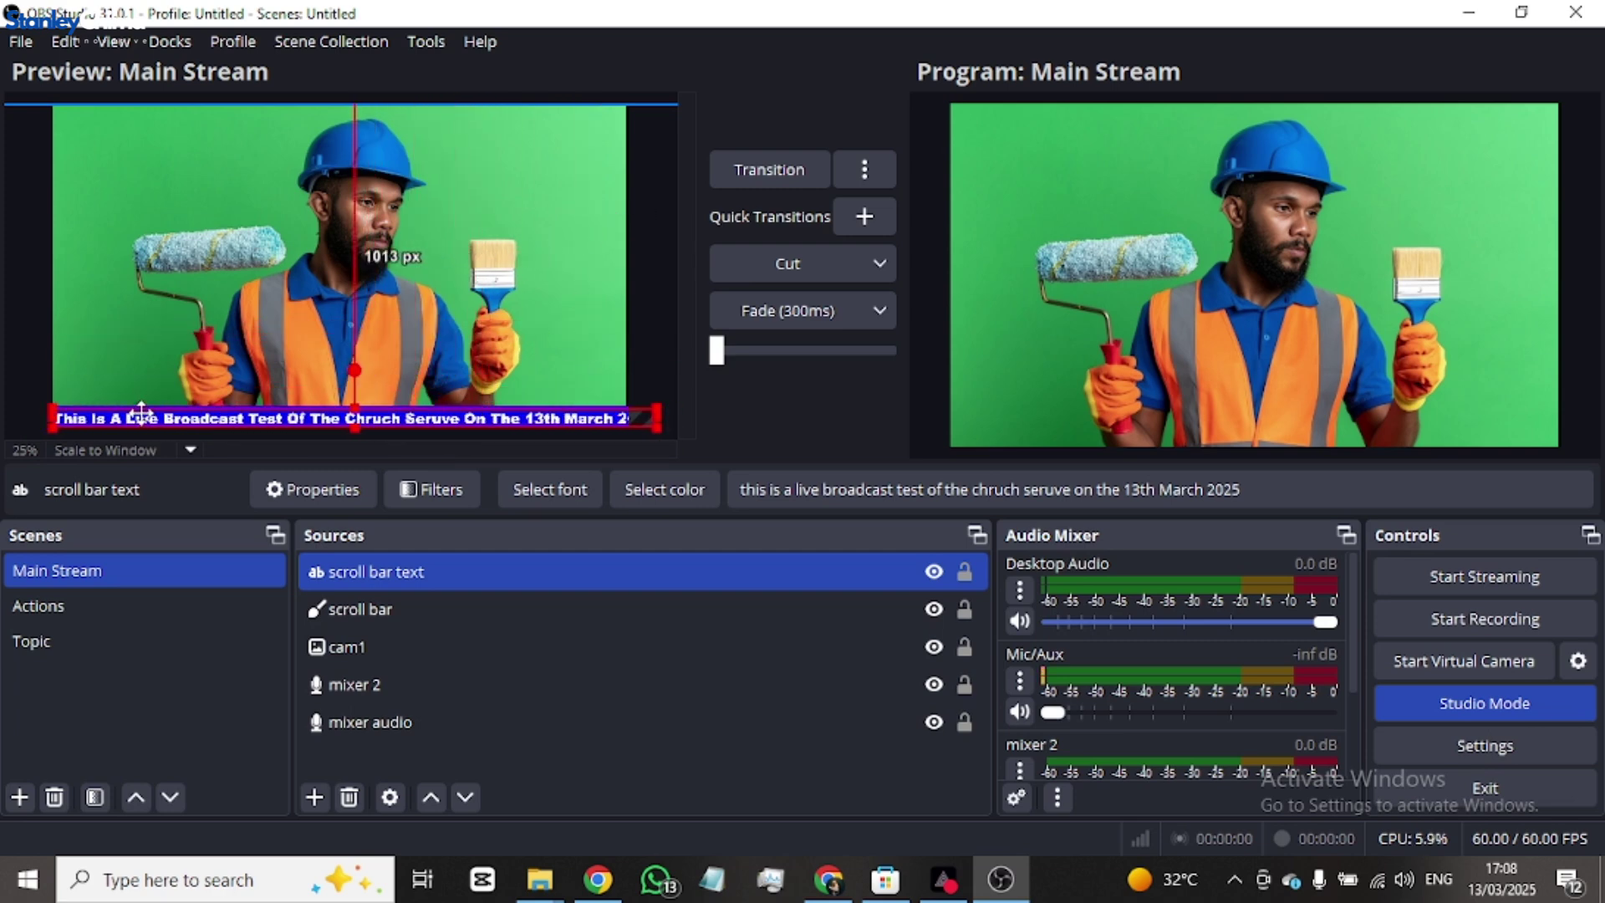
pyautogui.click(193, 307)
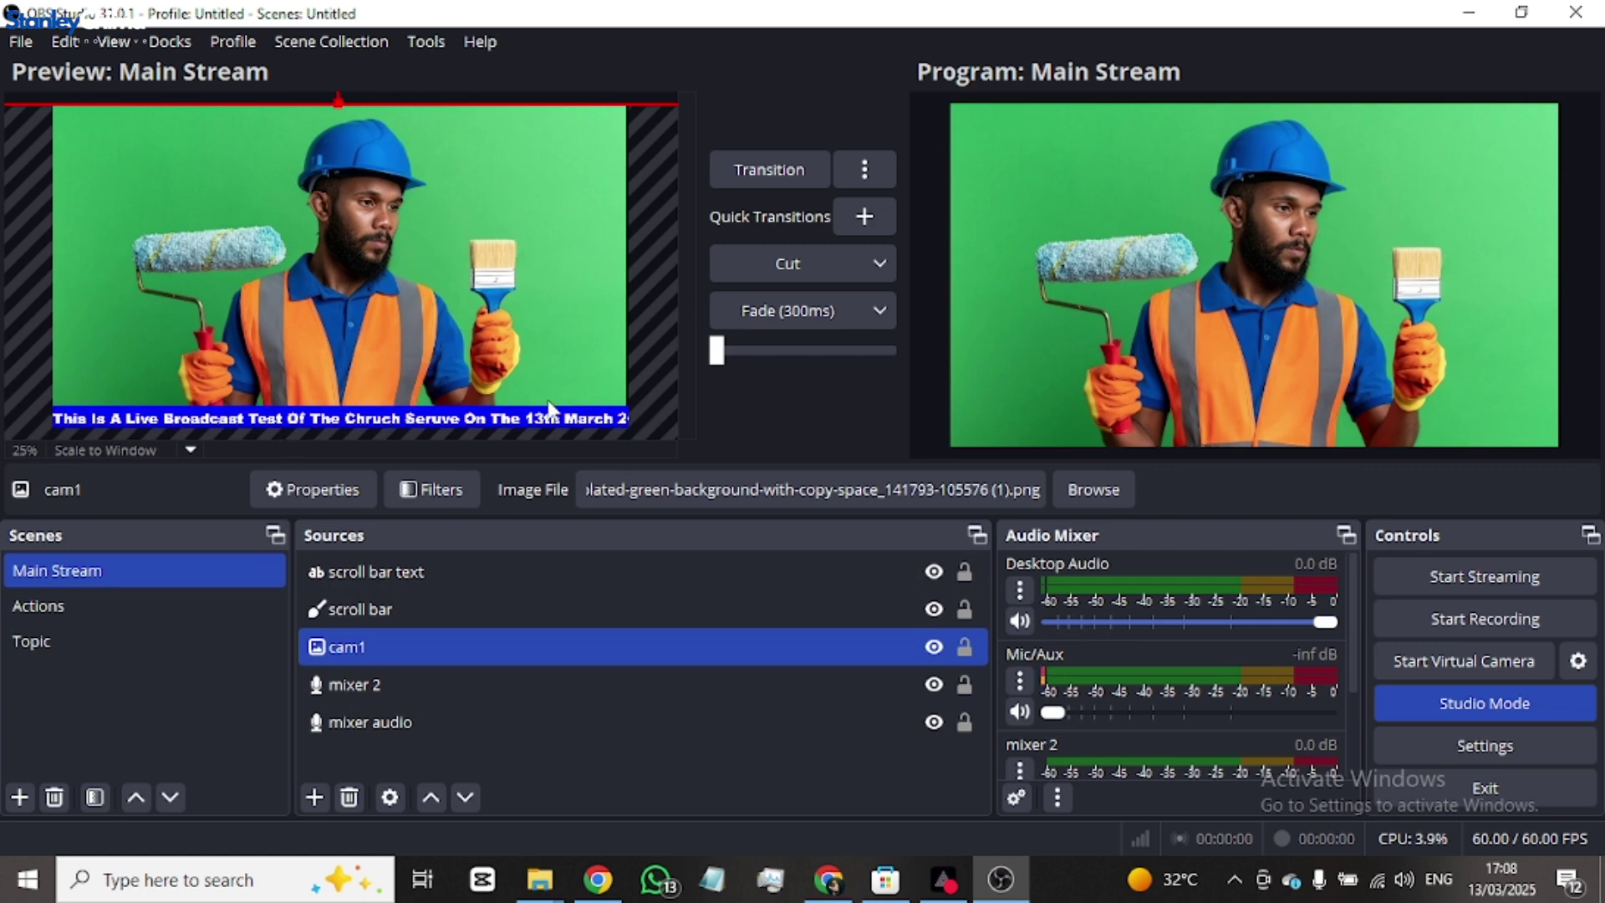
pyautogui.click(463, 419)
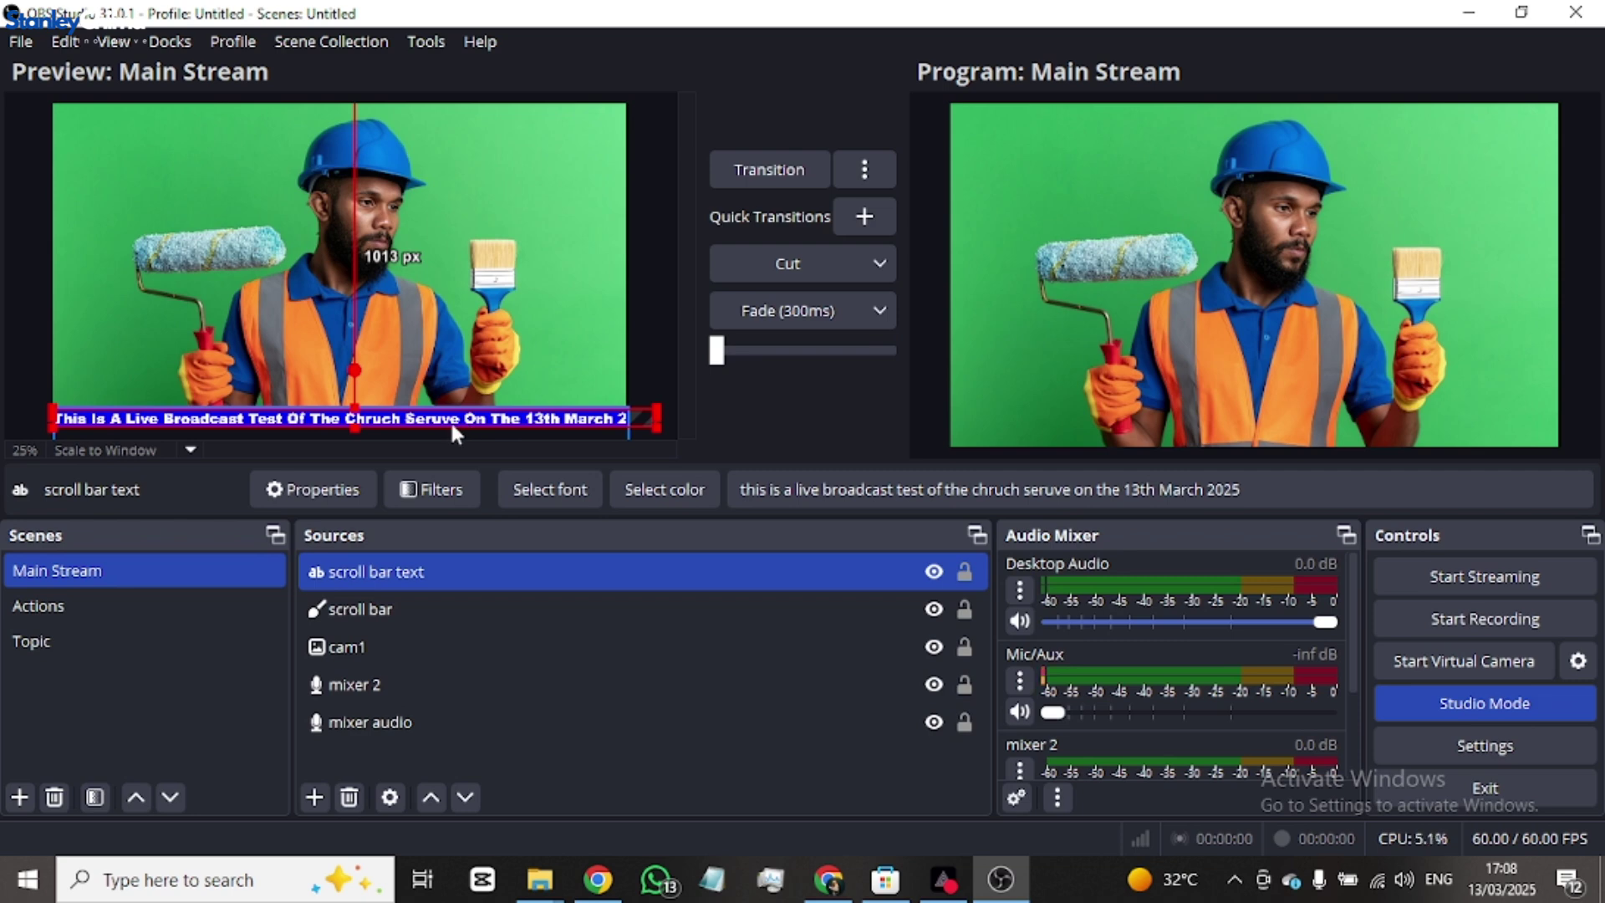
pyautogui.moveTo(452, 425); pyautogui.dragTo(451, 420)
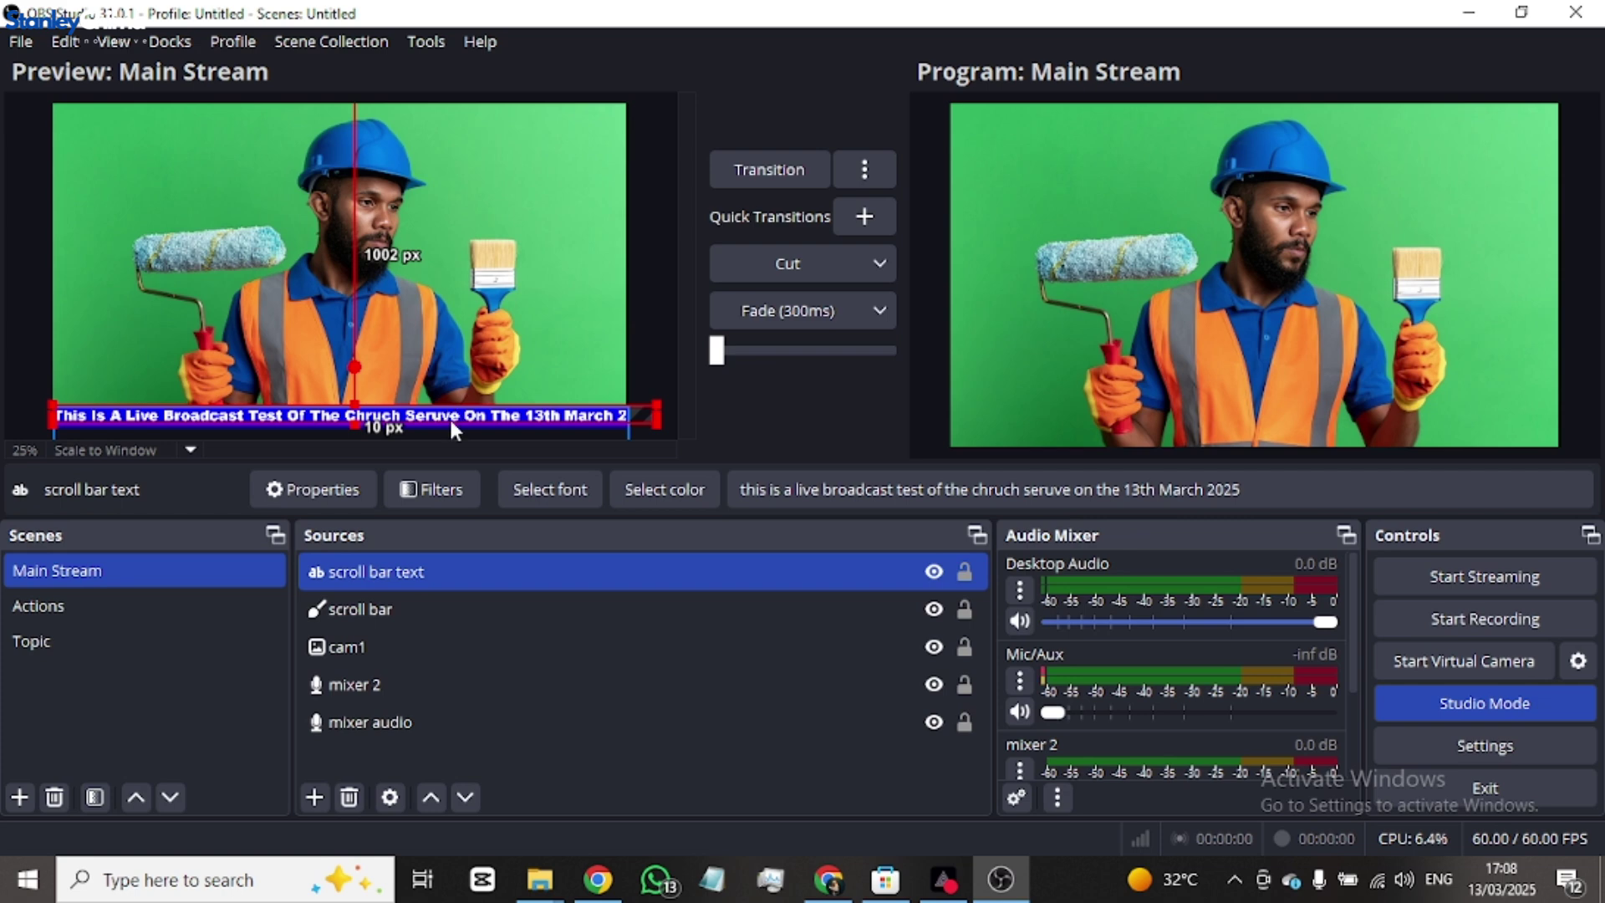
pyautogui.click(525, 288)
pyautogui.click(515, 419)
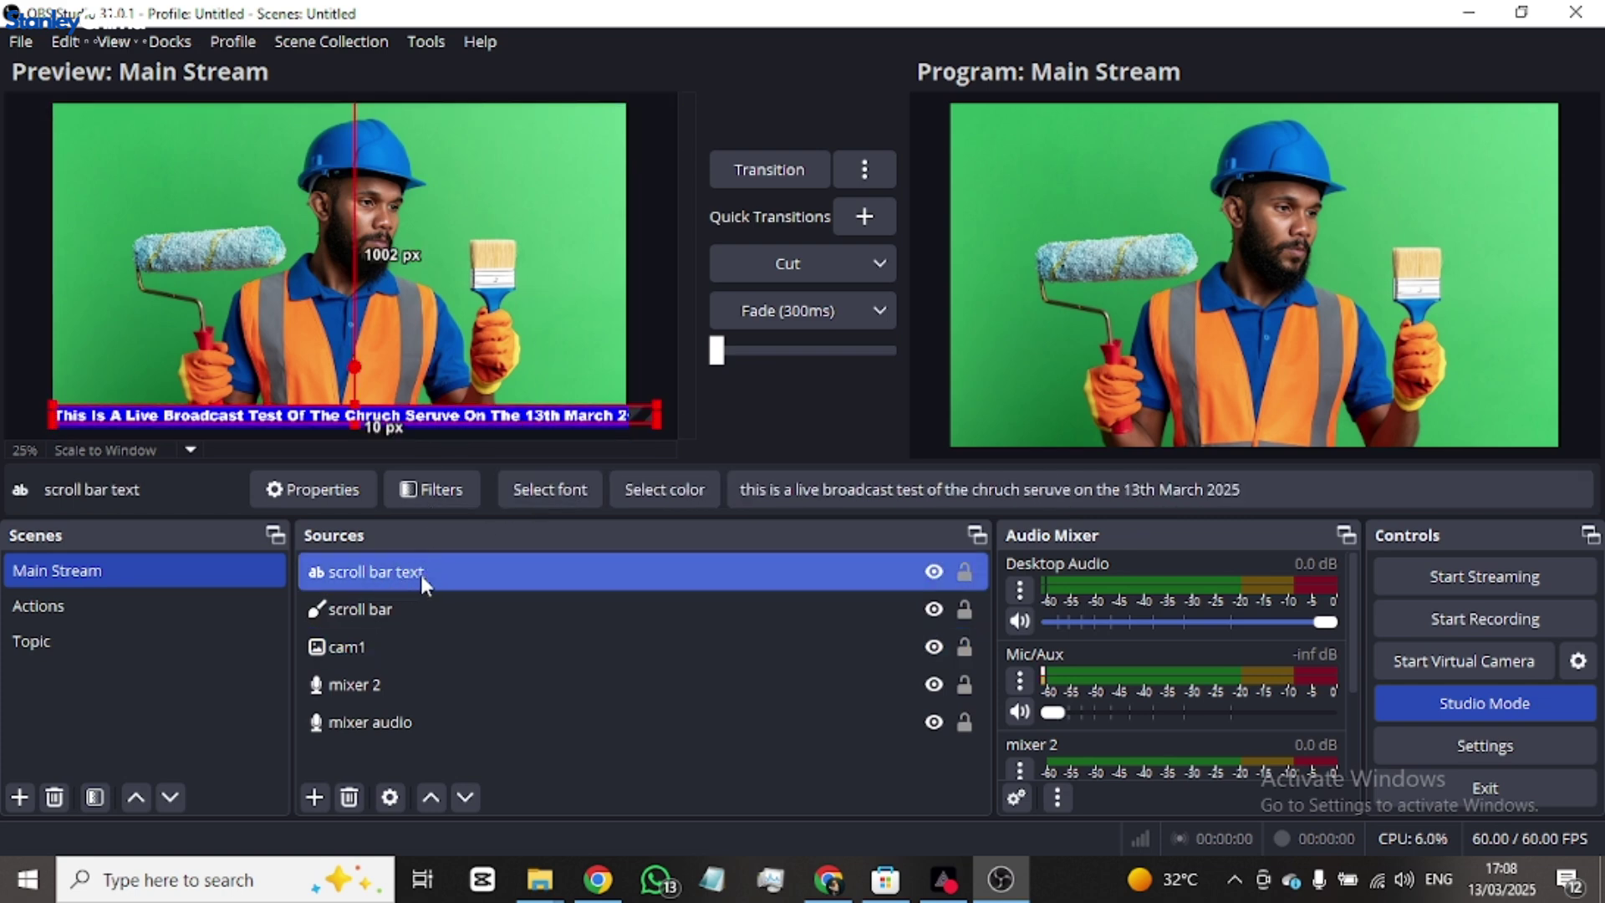
# - Add a Scroll filter to the scroll bar text, keeping the default name Scroll
pyautogui.rightClick(630, 569)
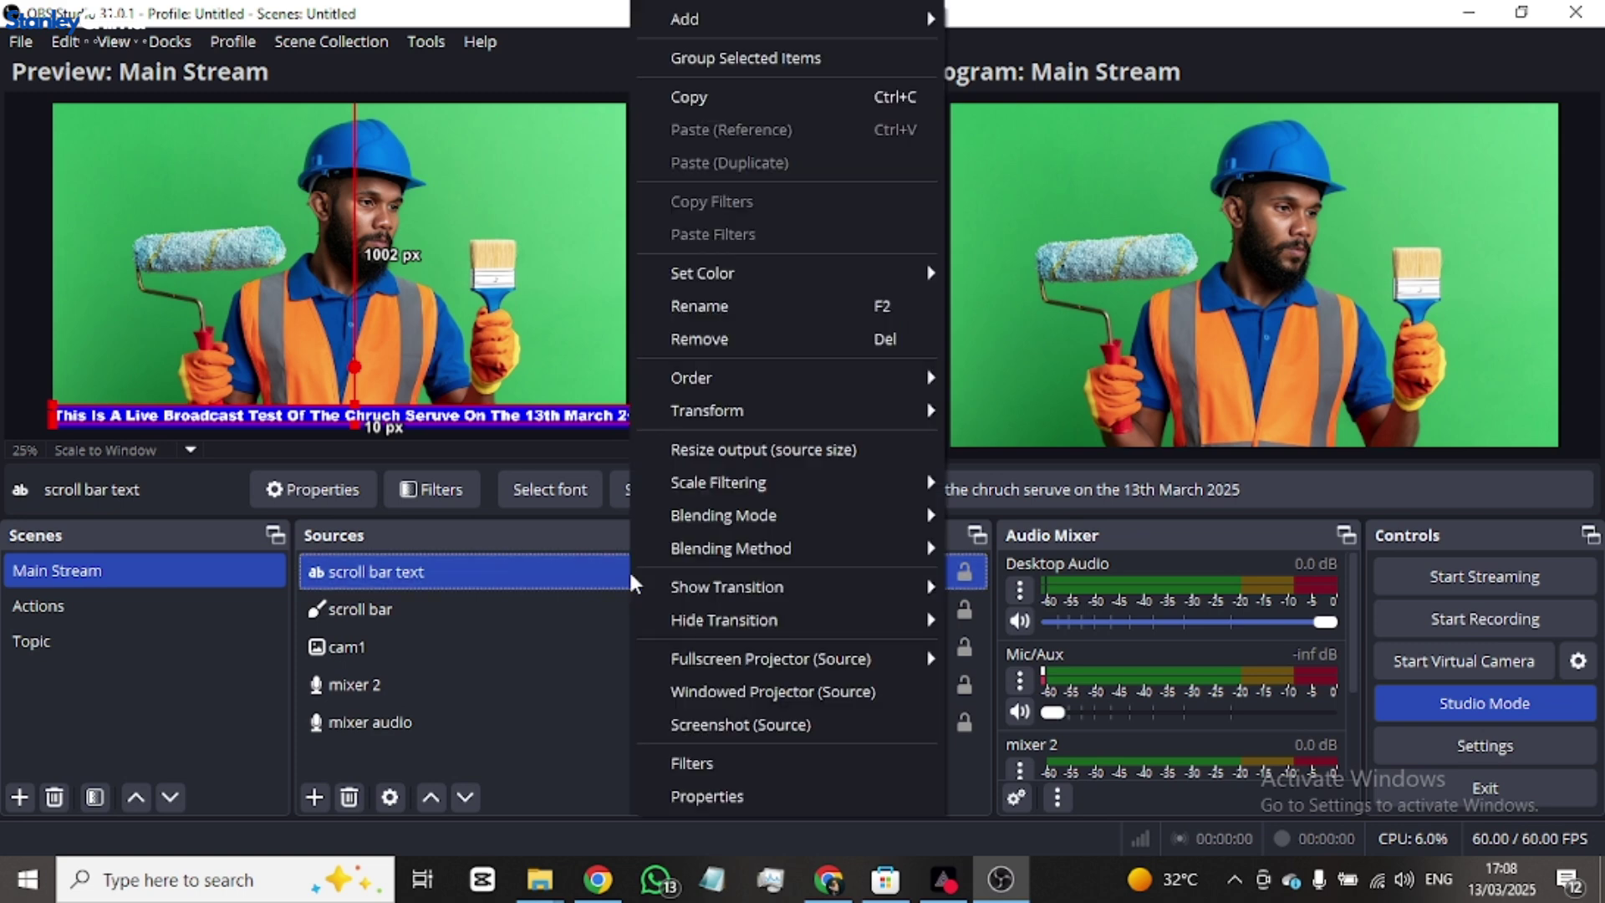
pyautogui.click(738, 767)
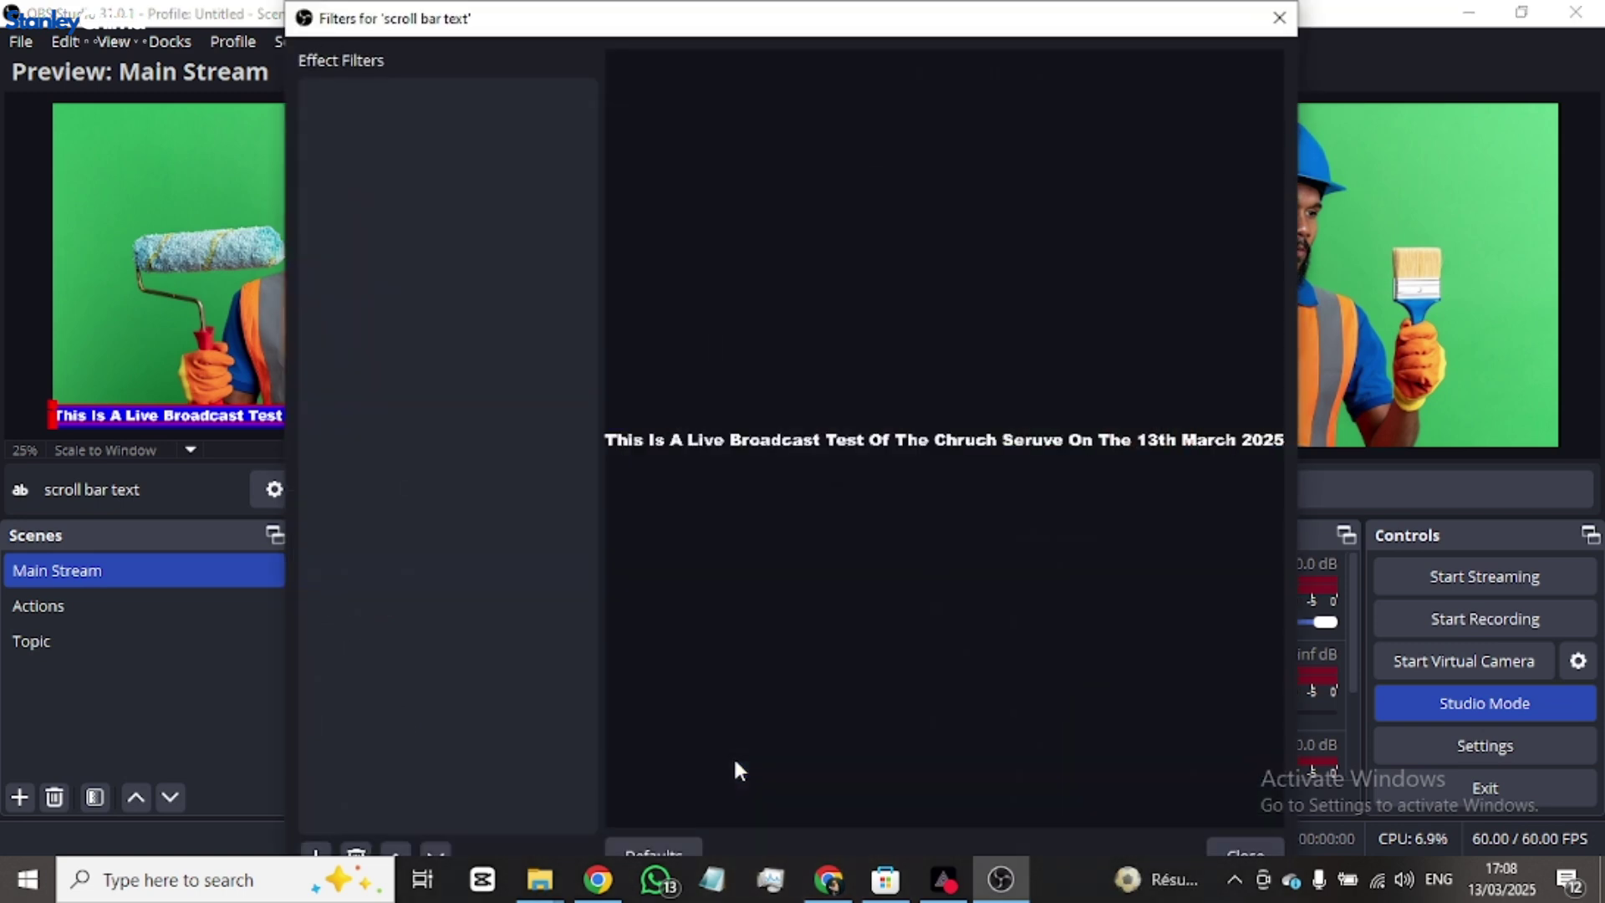
pyautogui.moveTo(716, 6); pyautogui.dragTo(705, 110)
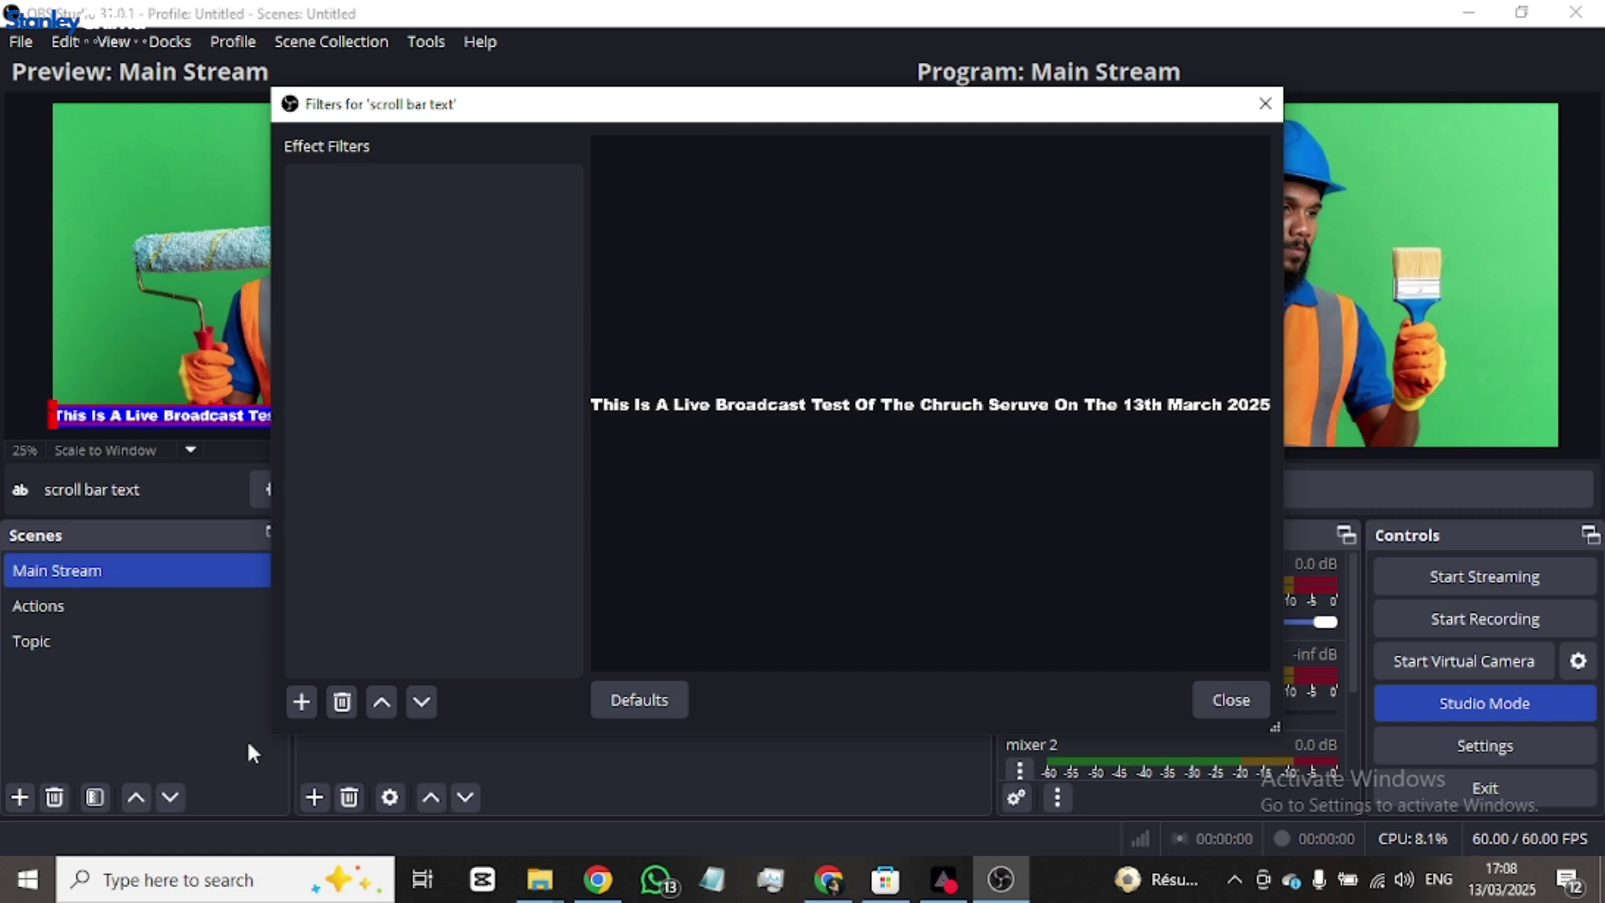
pyautogui.click(299, 700)
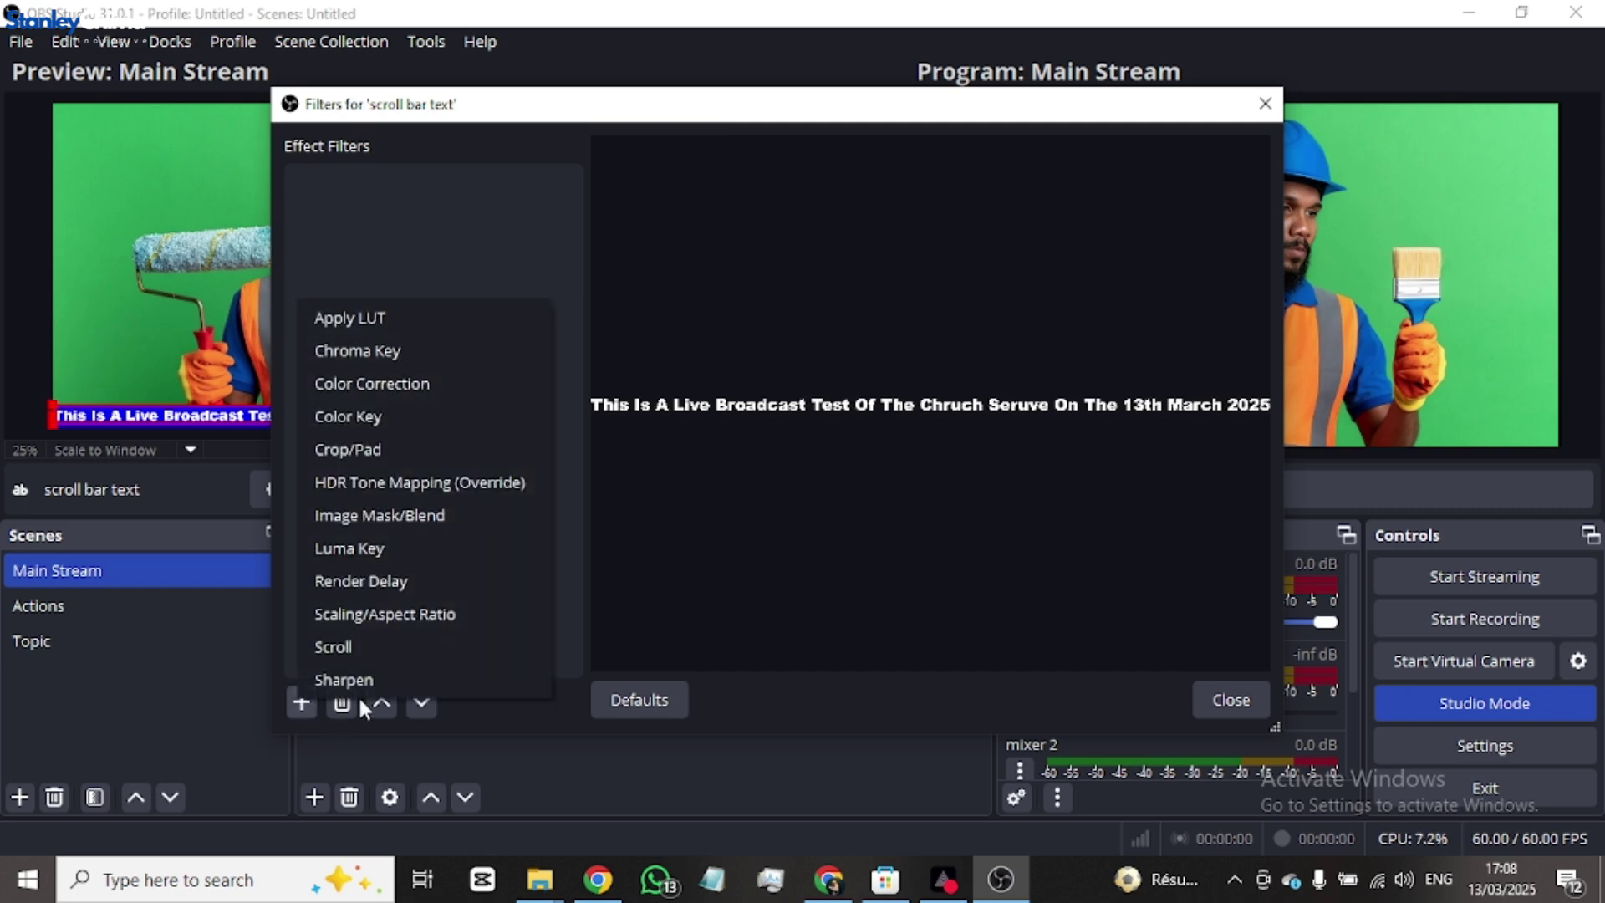
pyautogui.click(358, 644)
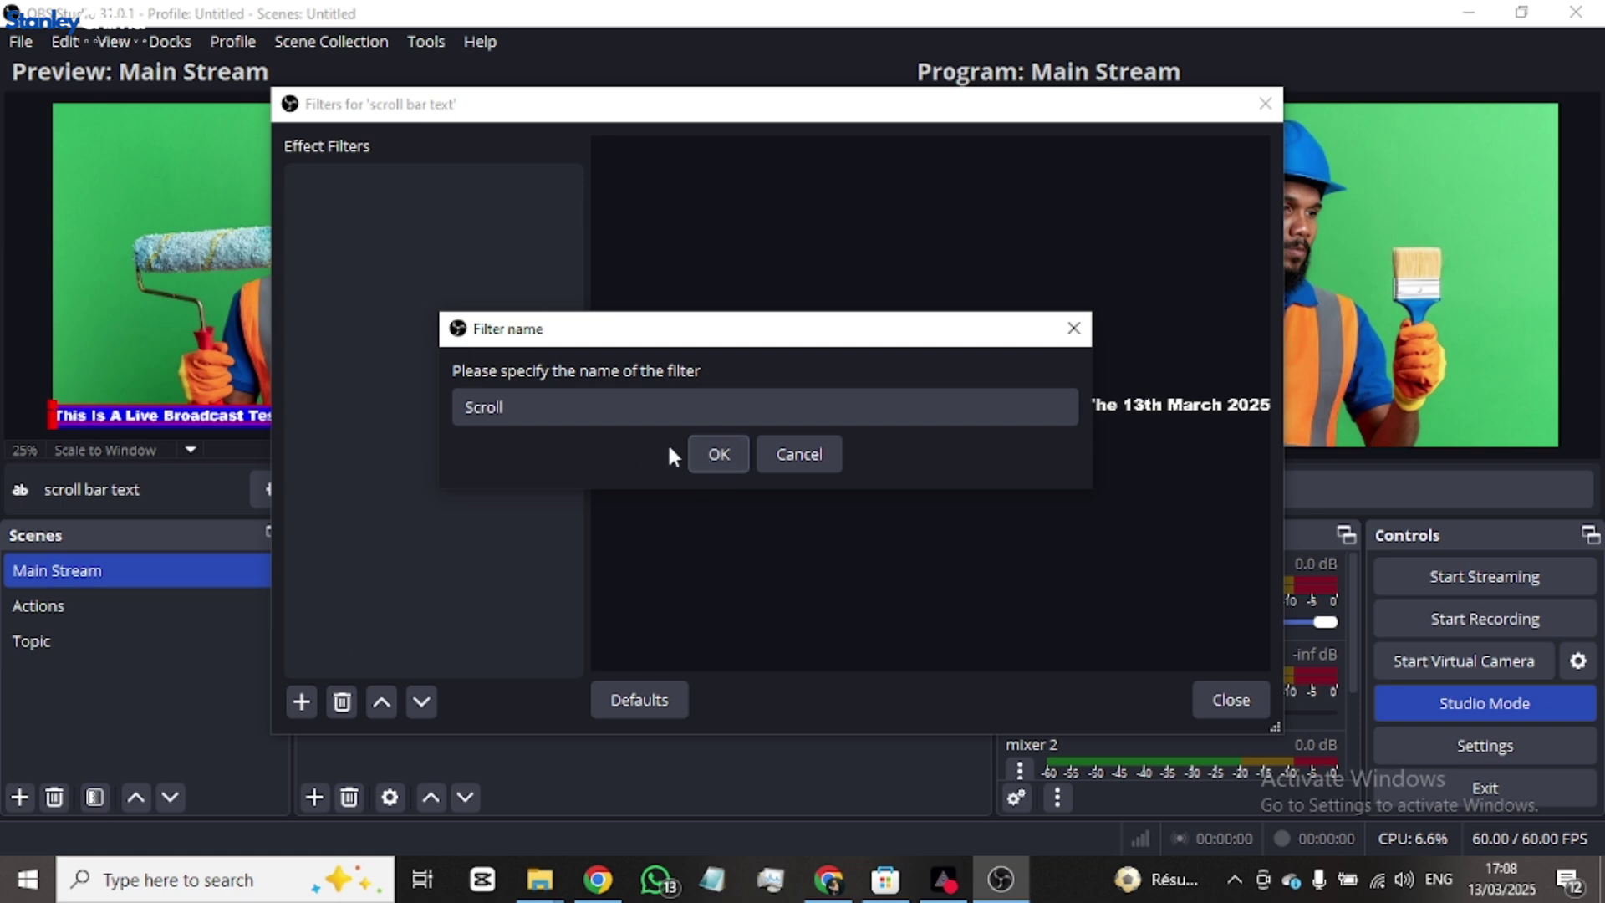
pyautogui.click(719, 454)
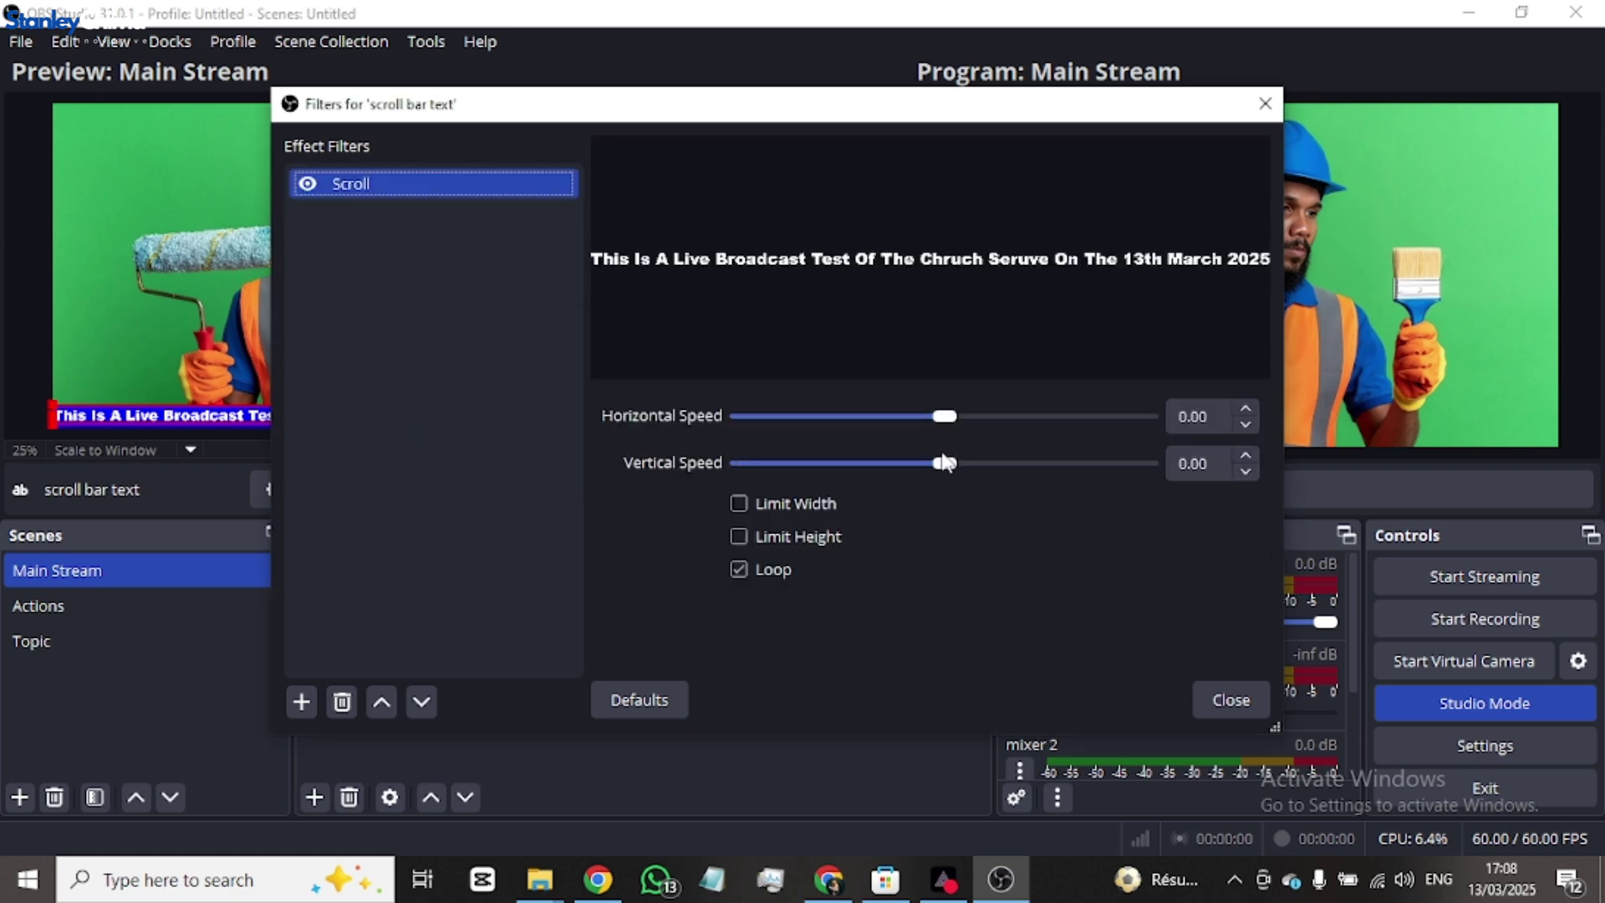
# - Set the Scroll filter's horizontal speed to 265 and vertical speed to 0
pyautogui.moveTo(944, 416); pyautogui.dragTo(1007, 466)
pyautogui.moveTo(1036, 464); pyautogui.dragTo(1040, 465)
pyautogui.doubleClick(1039, 464)
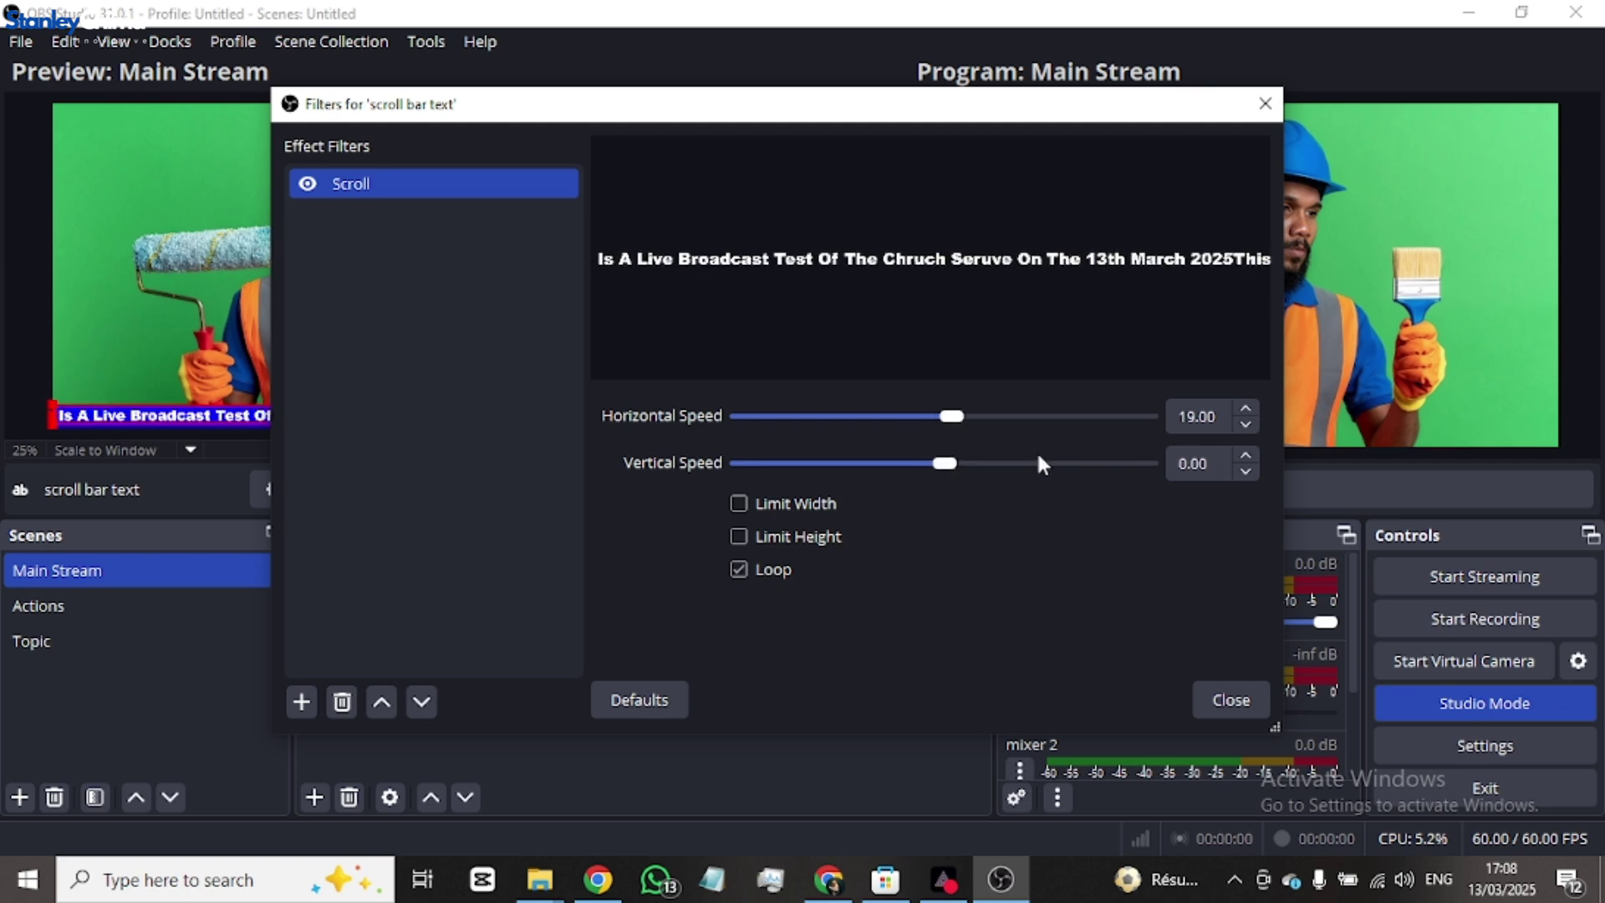
pyautogui.moveTo(950, 419); pyautogui.dragTo(1048, 418)
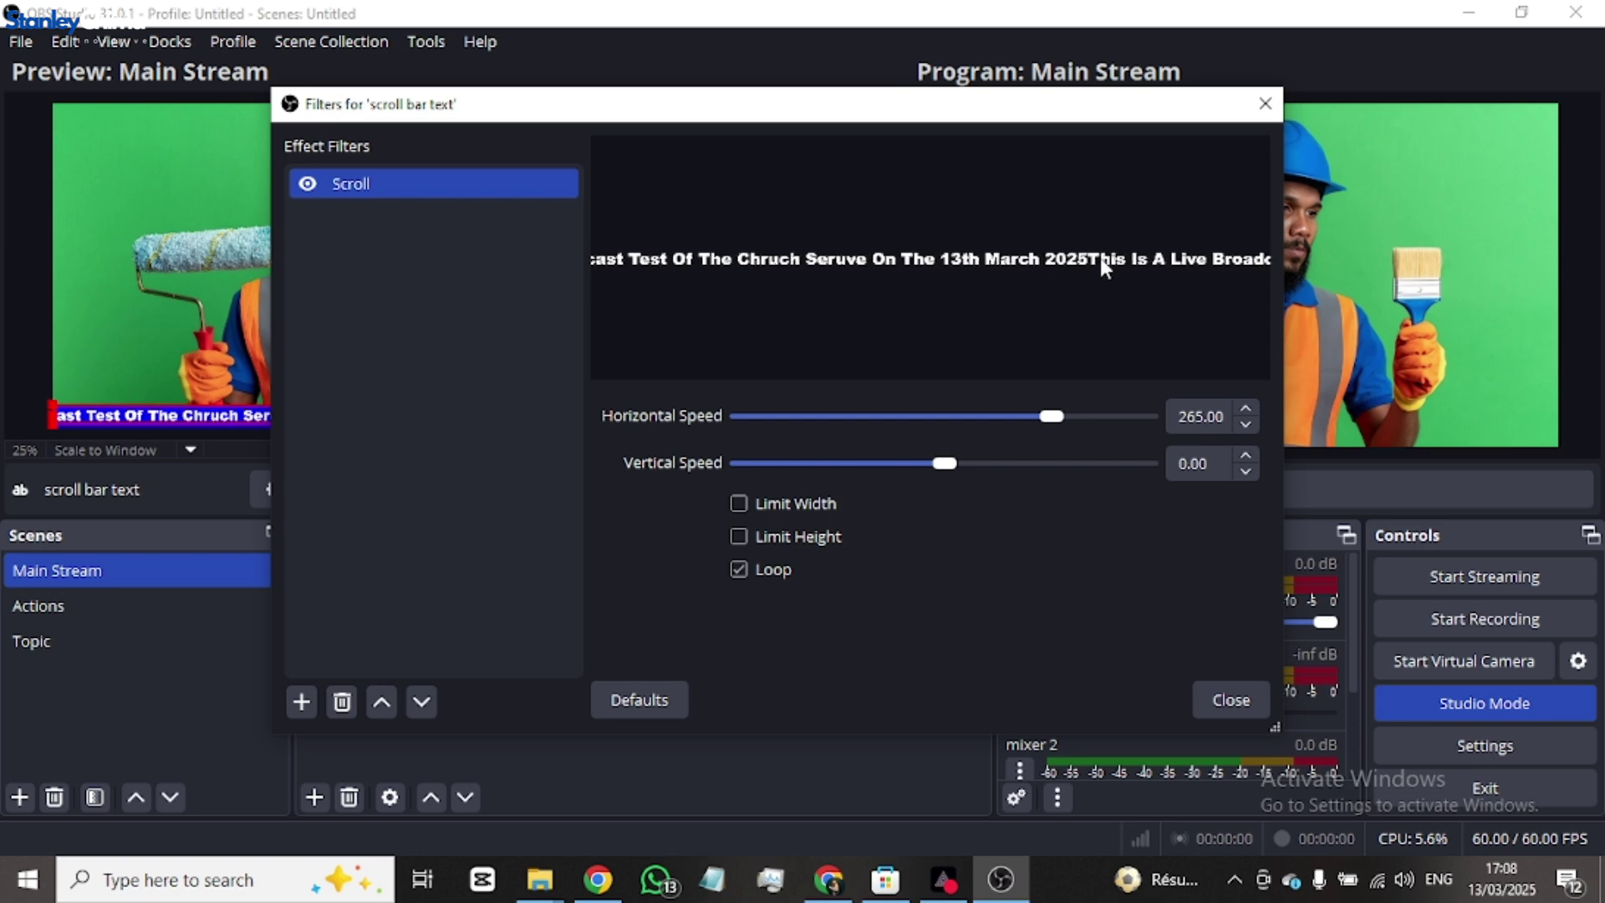
# - Append '...' after 2025 at the end of the ticker message
pyautogui.click(1228, 701)
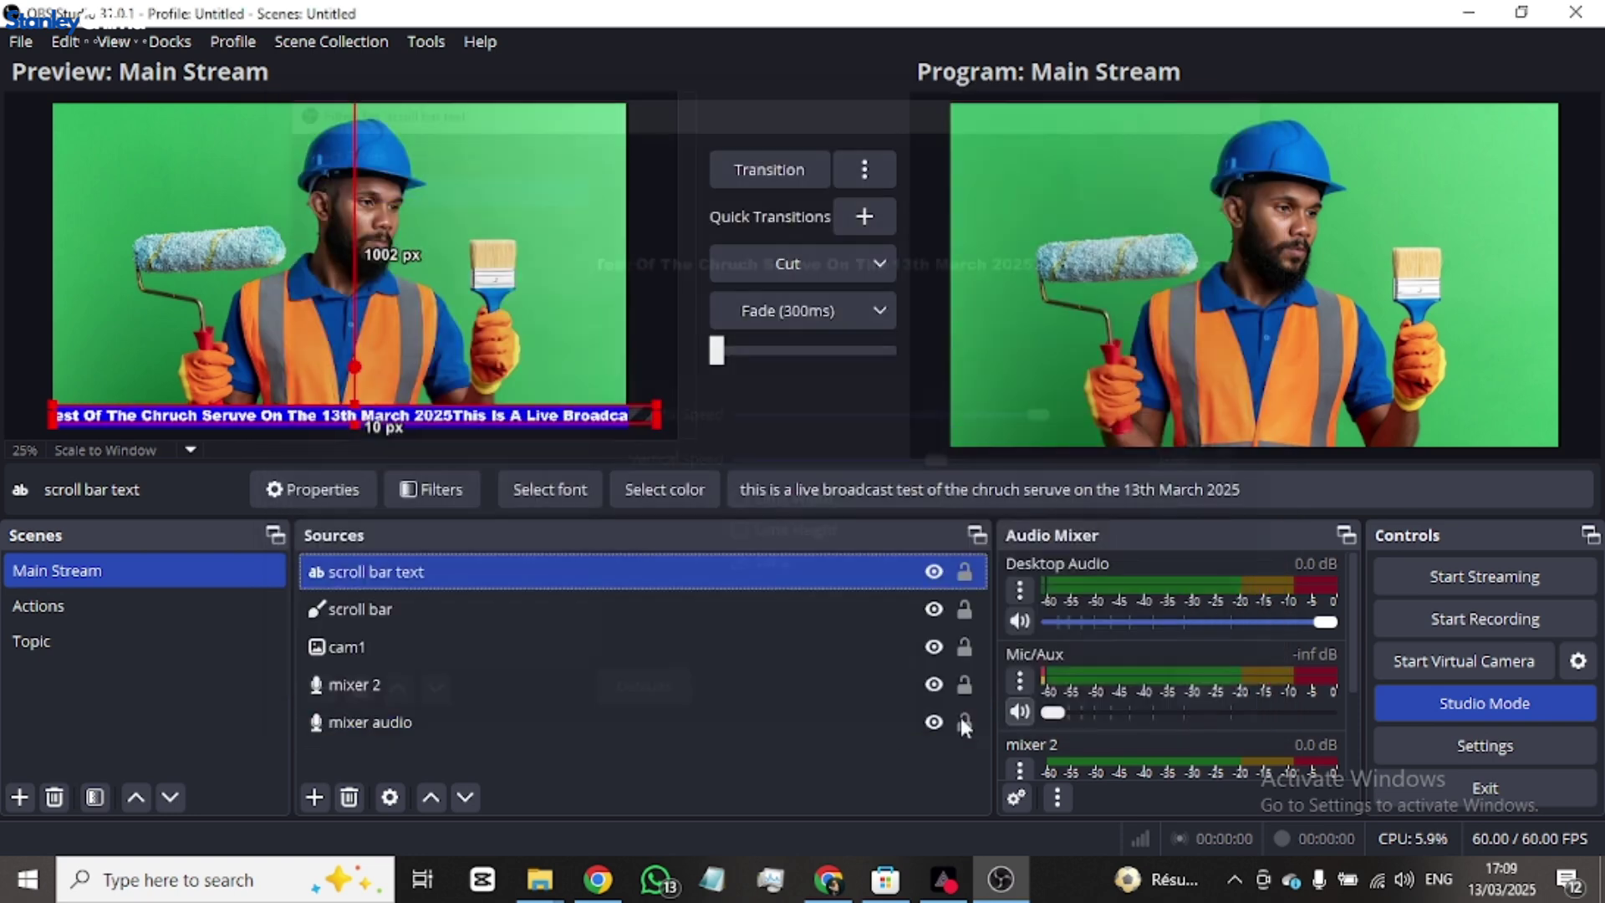
pyautogui.doubleClick(493, 573)
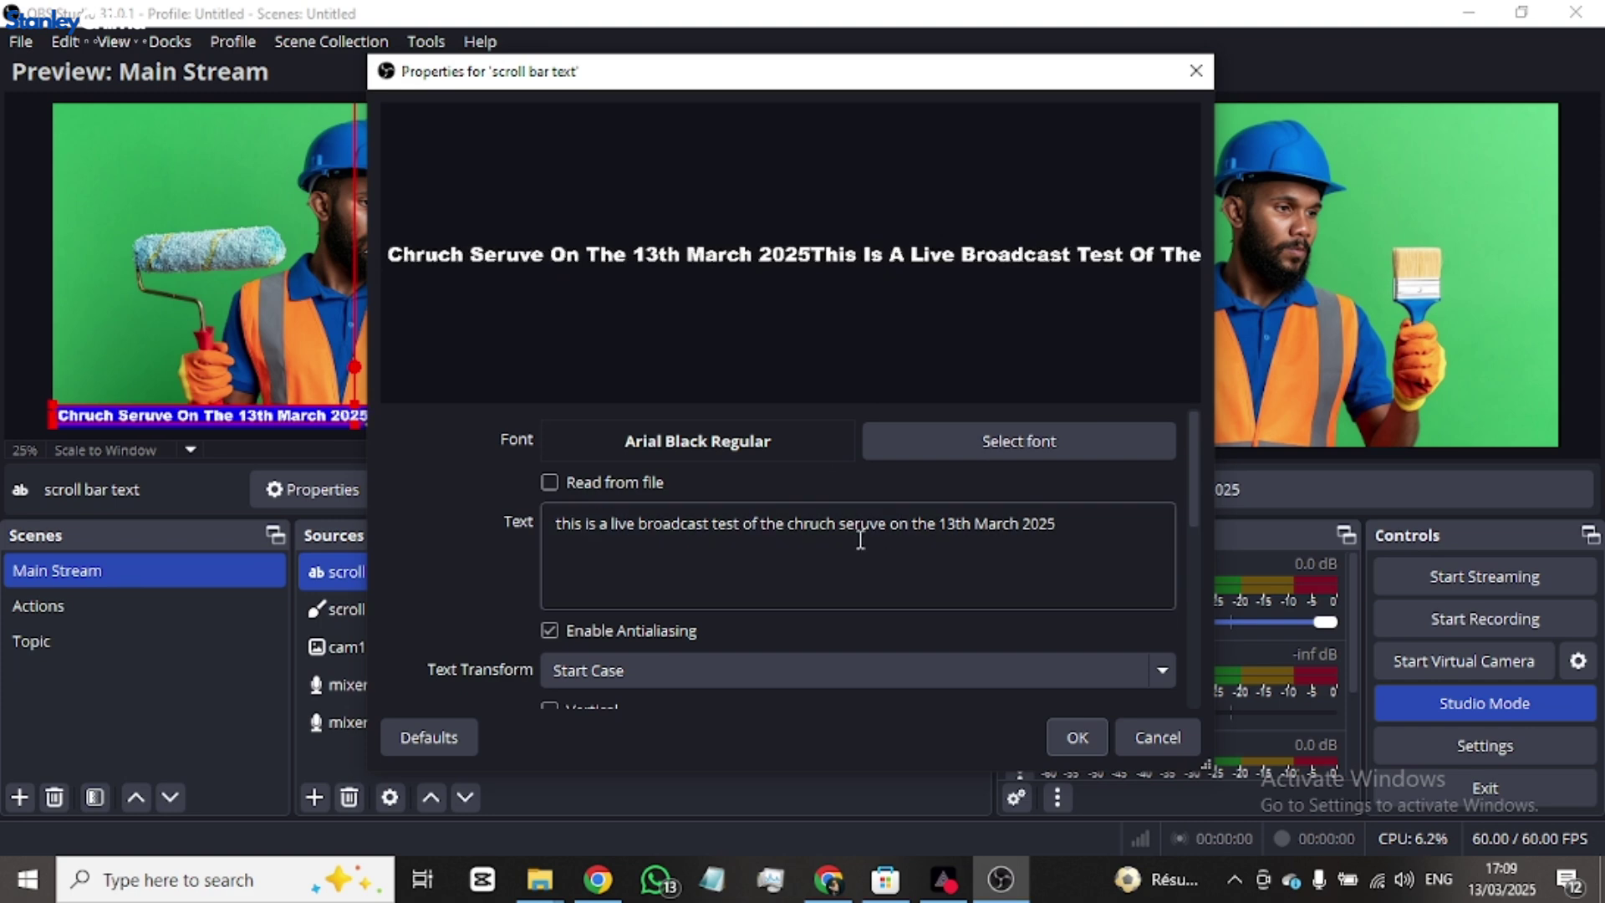
pyautogui.click(1086, 523)
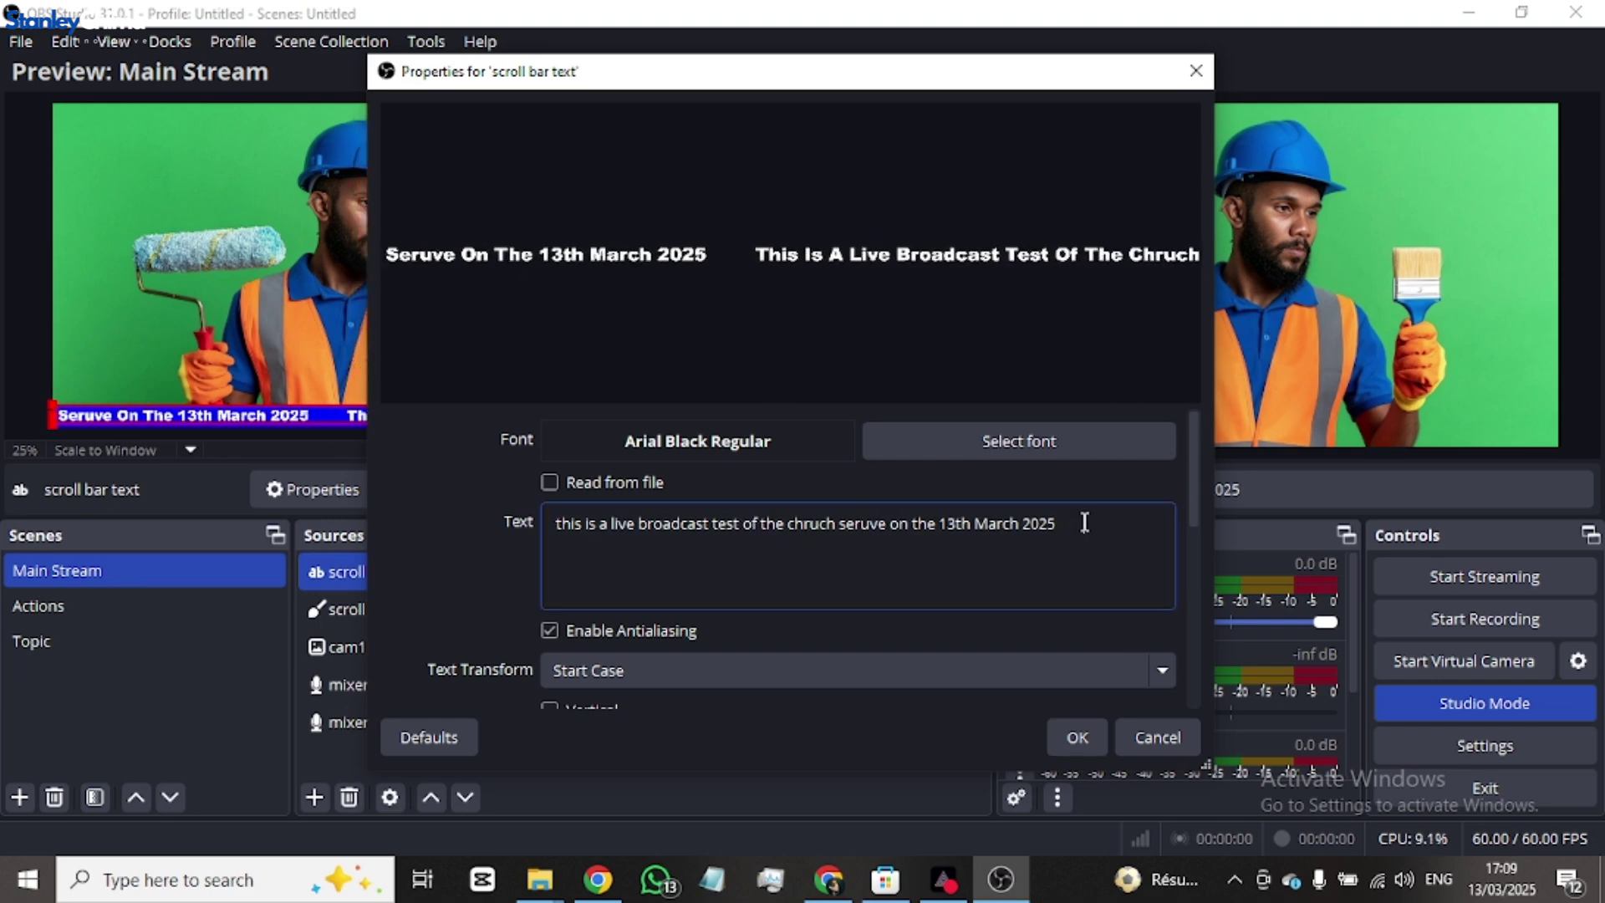
pyautogui.click(1055, 526)
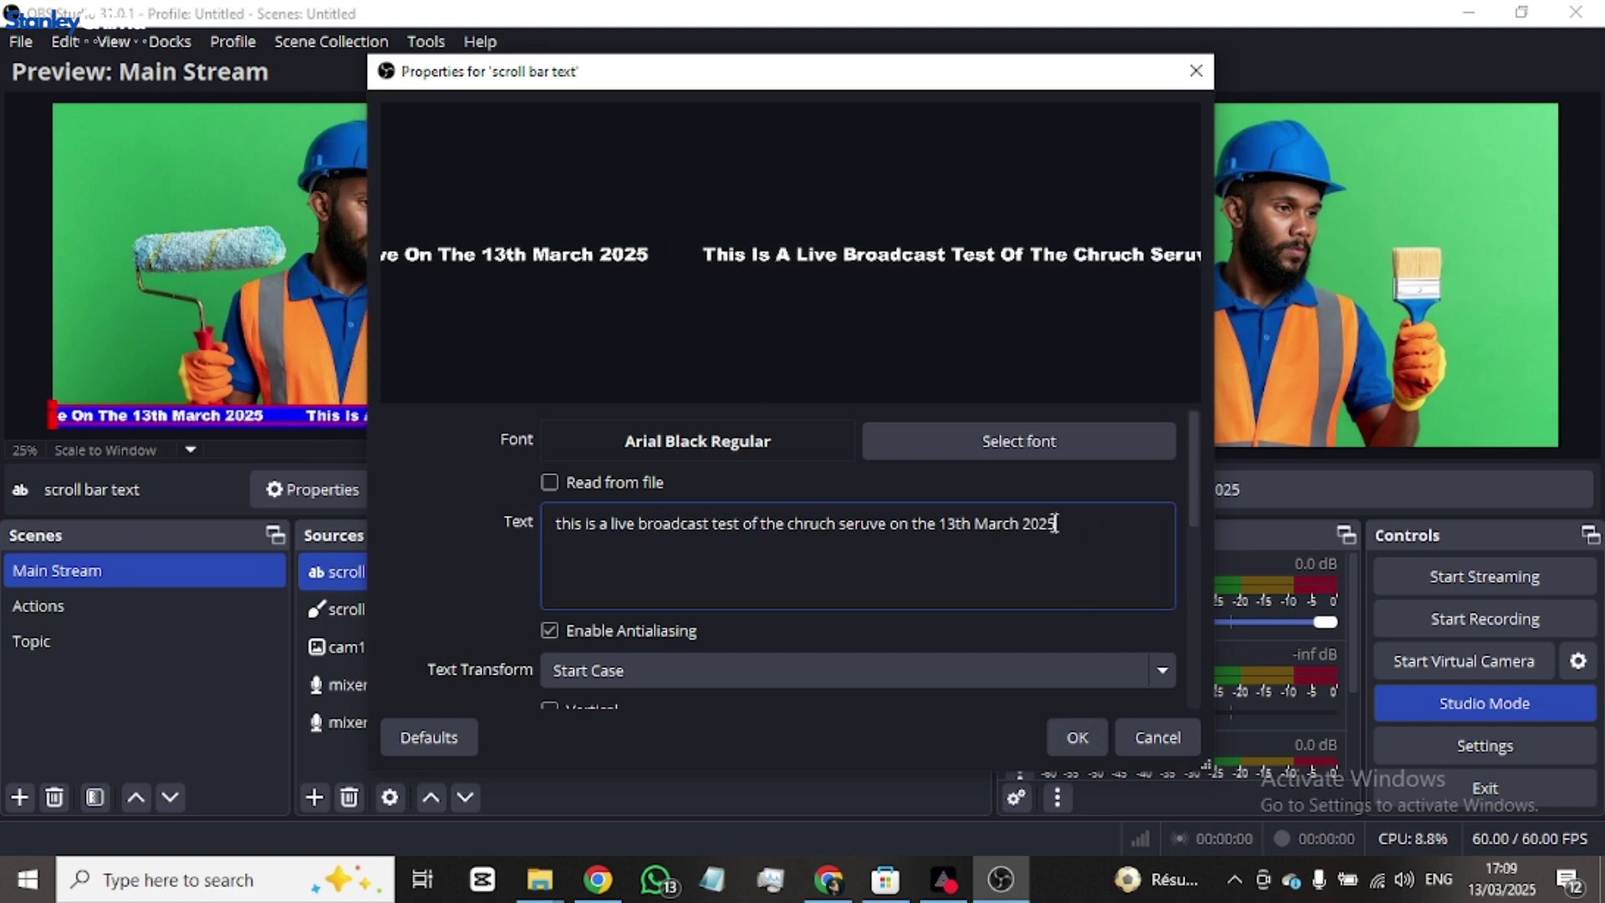
pyautogui.write('...')
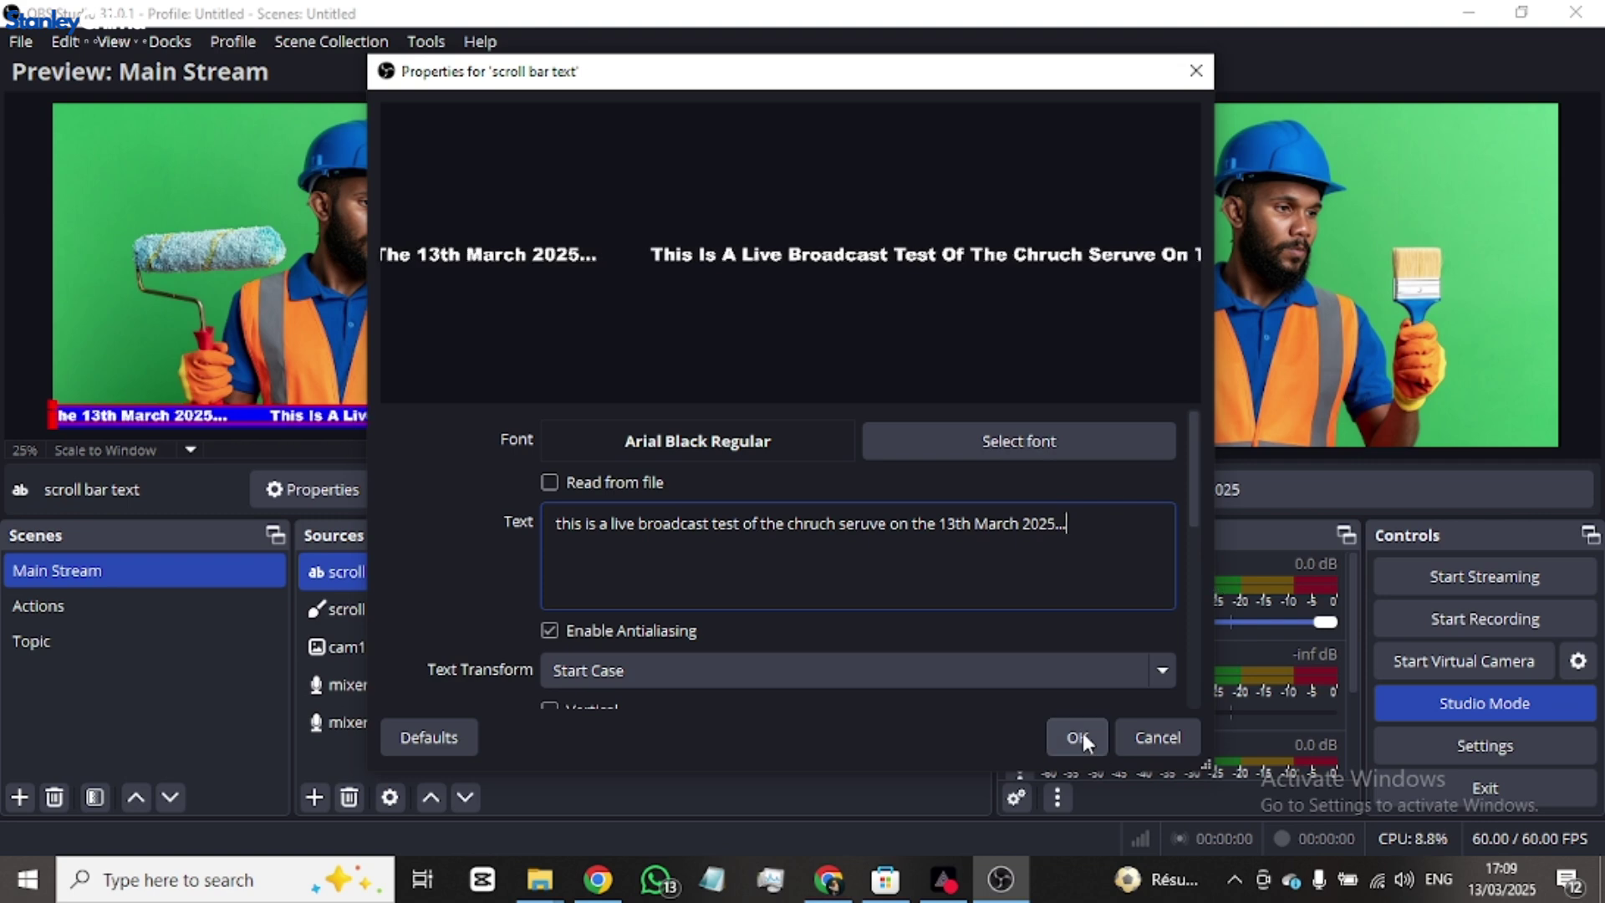
pyautogui.click(1082, 733)
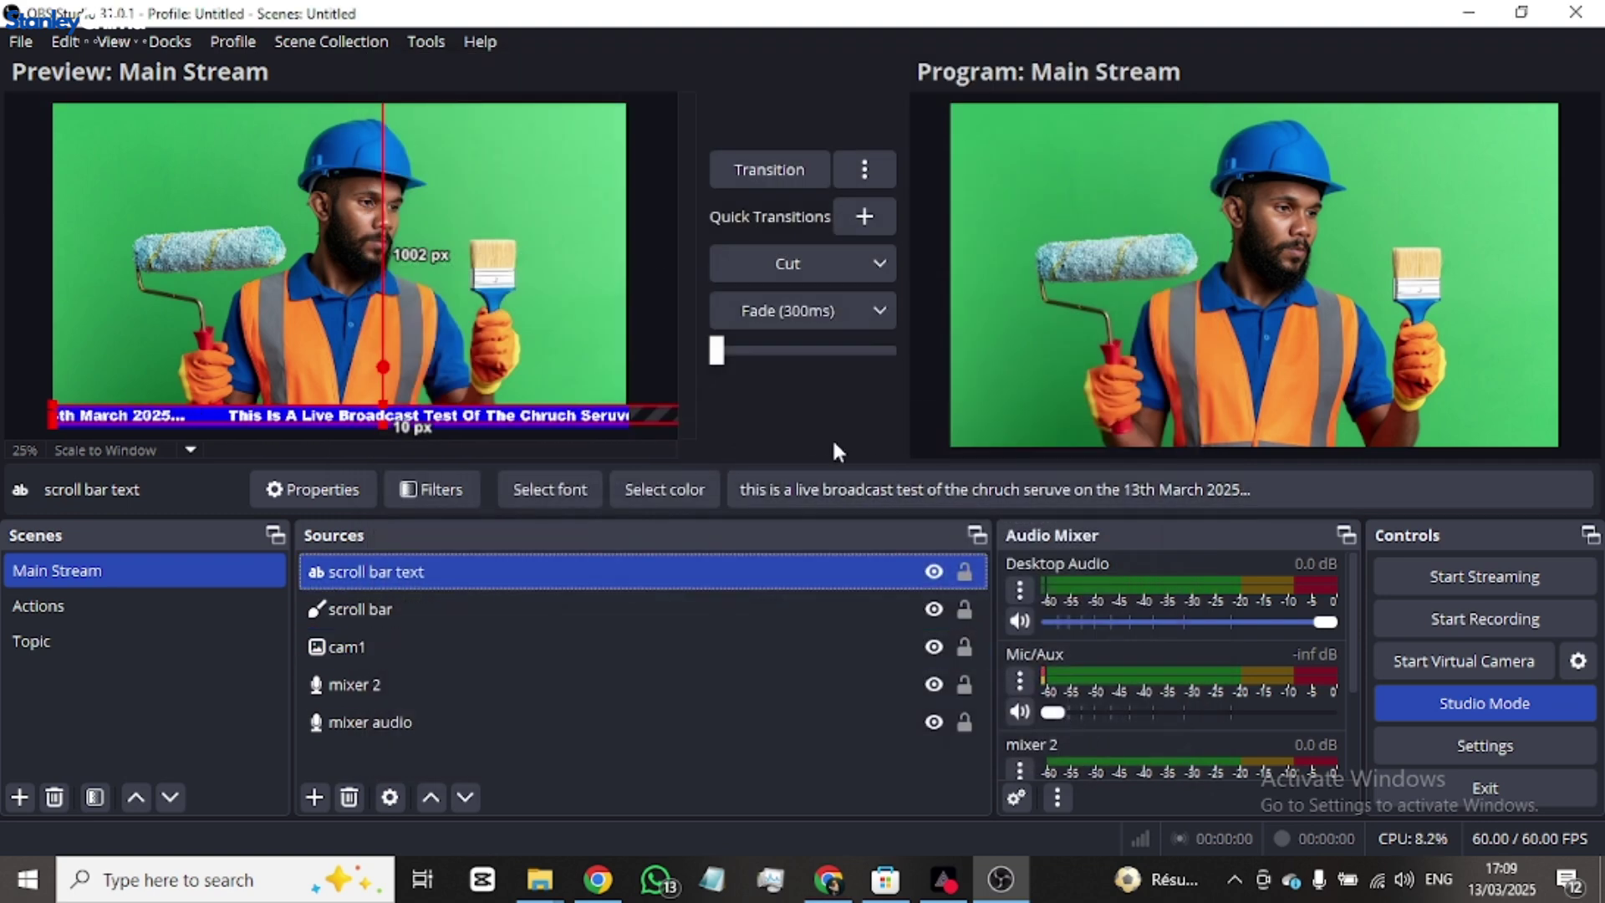
# - Transition the preview with the scrolling ticker into Program
pyautogui.moveTo(716, 350); pyautogui.dragTo(995, 354)
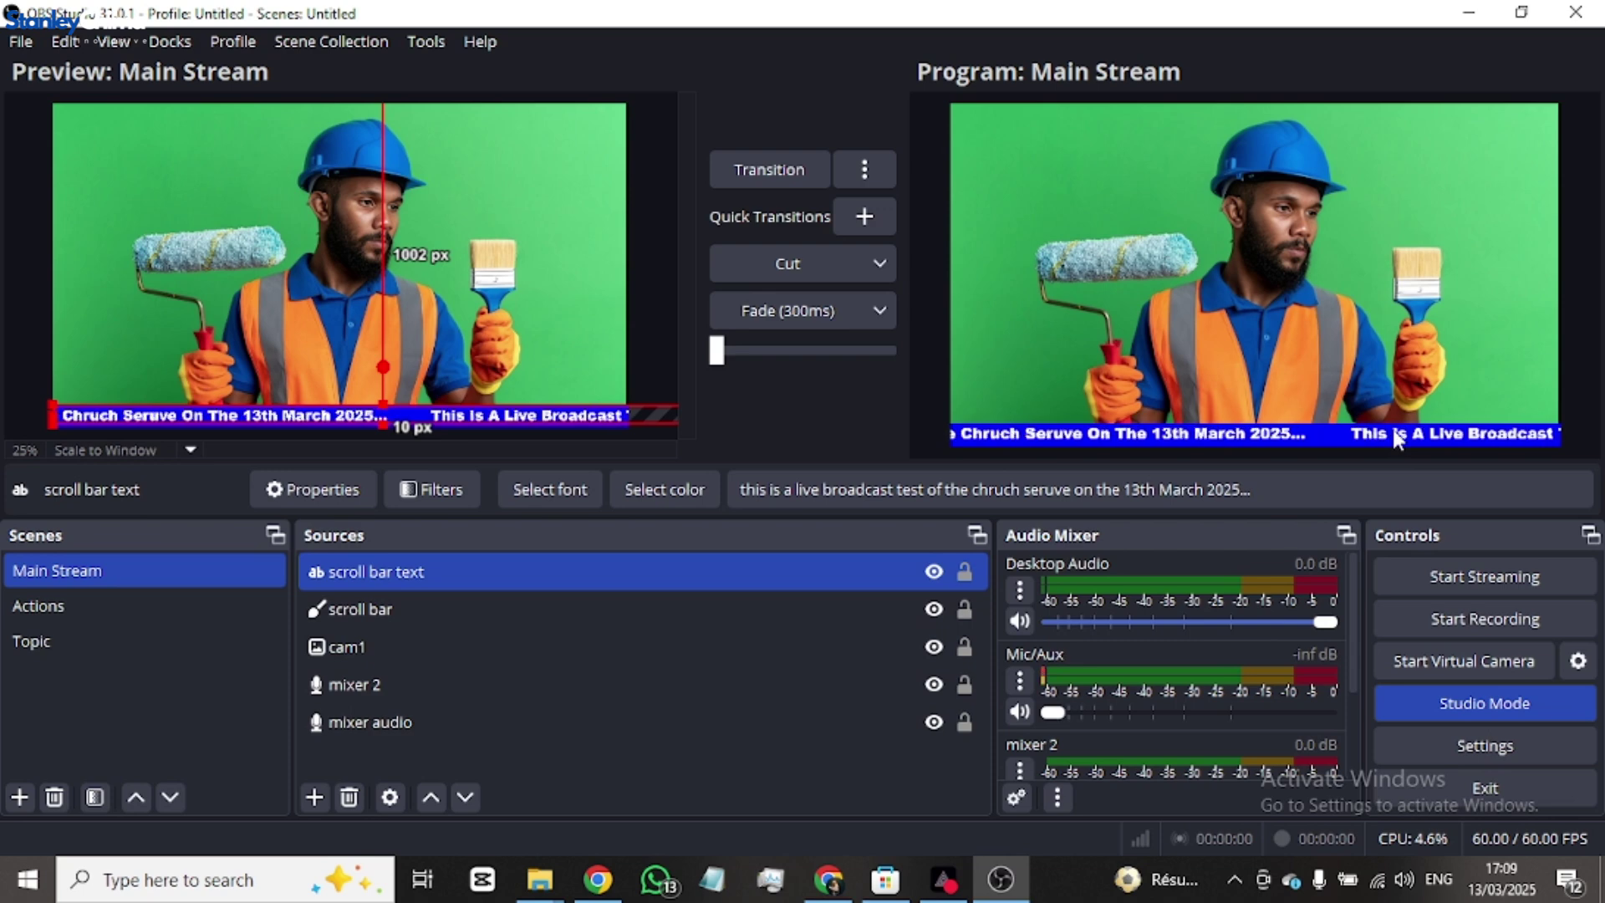
pyautogui.keyDown('ctrl'); pyautogui.click(530, 610); pyautogui.keyUp('ctrl')
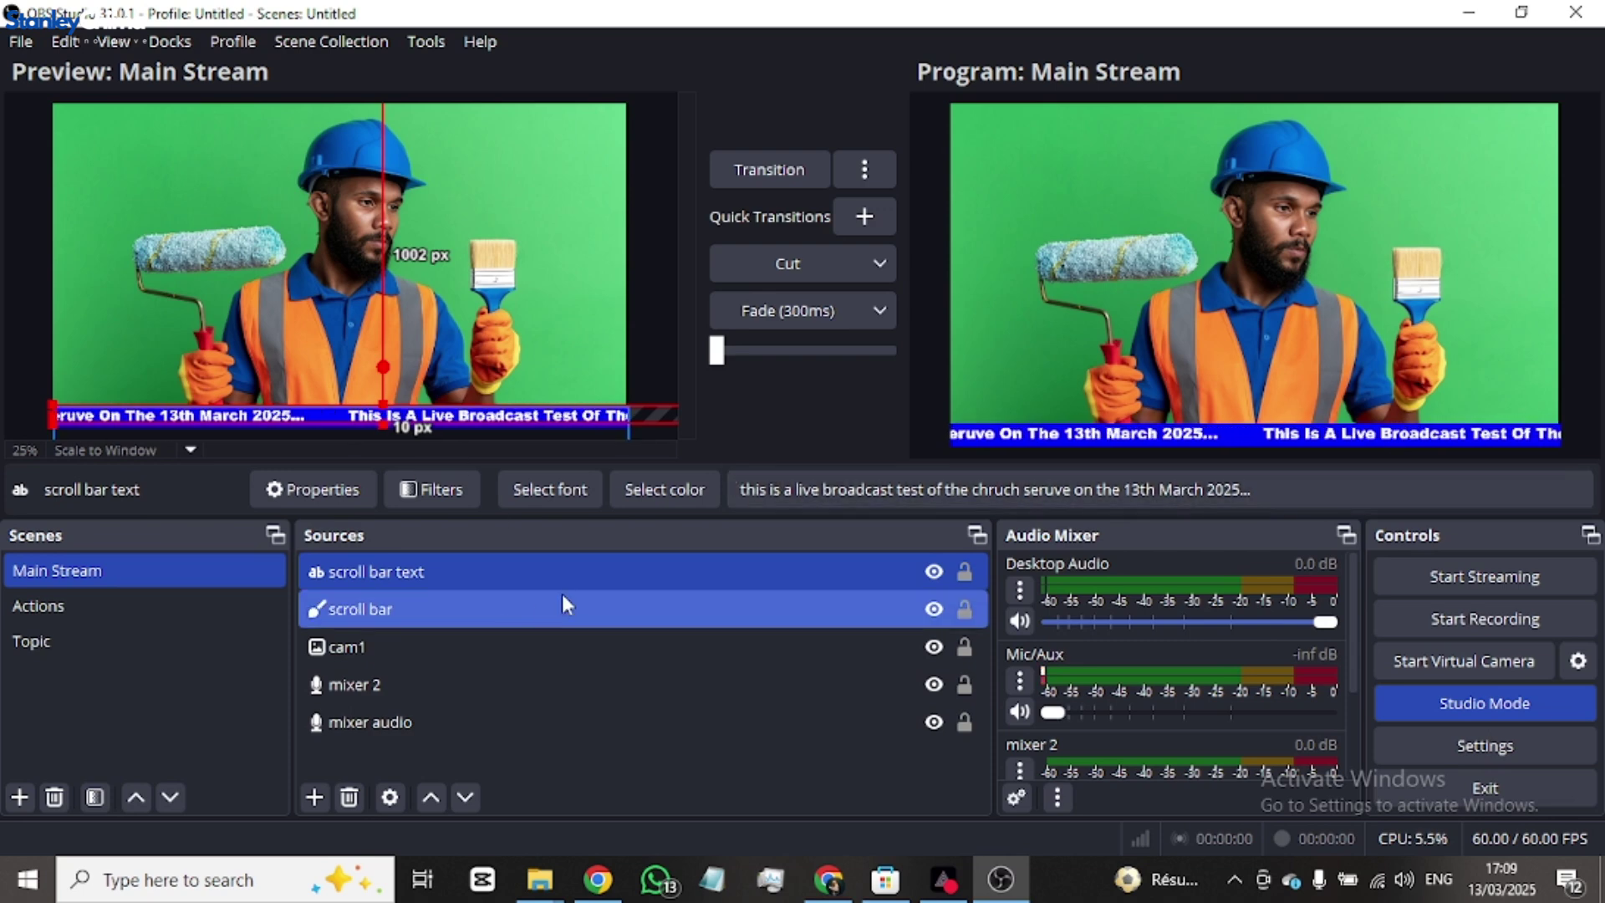
pyautogui.keyDown('ctrl'); pyautogui.click(564, 603); pyautogui.keyUp('ctrl')
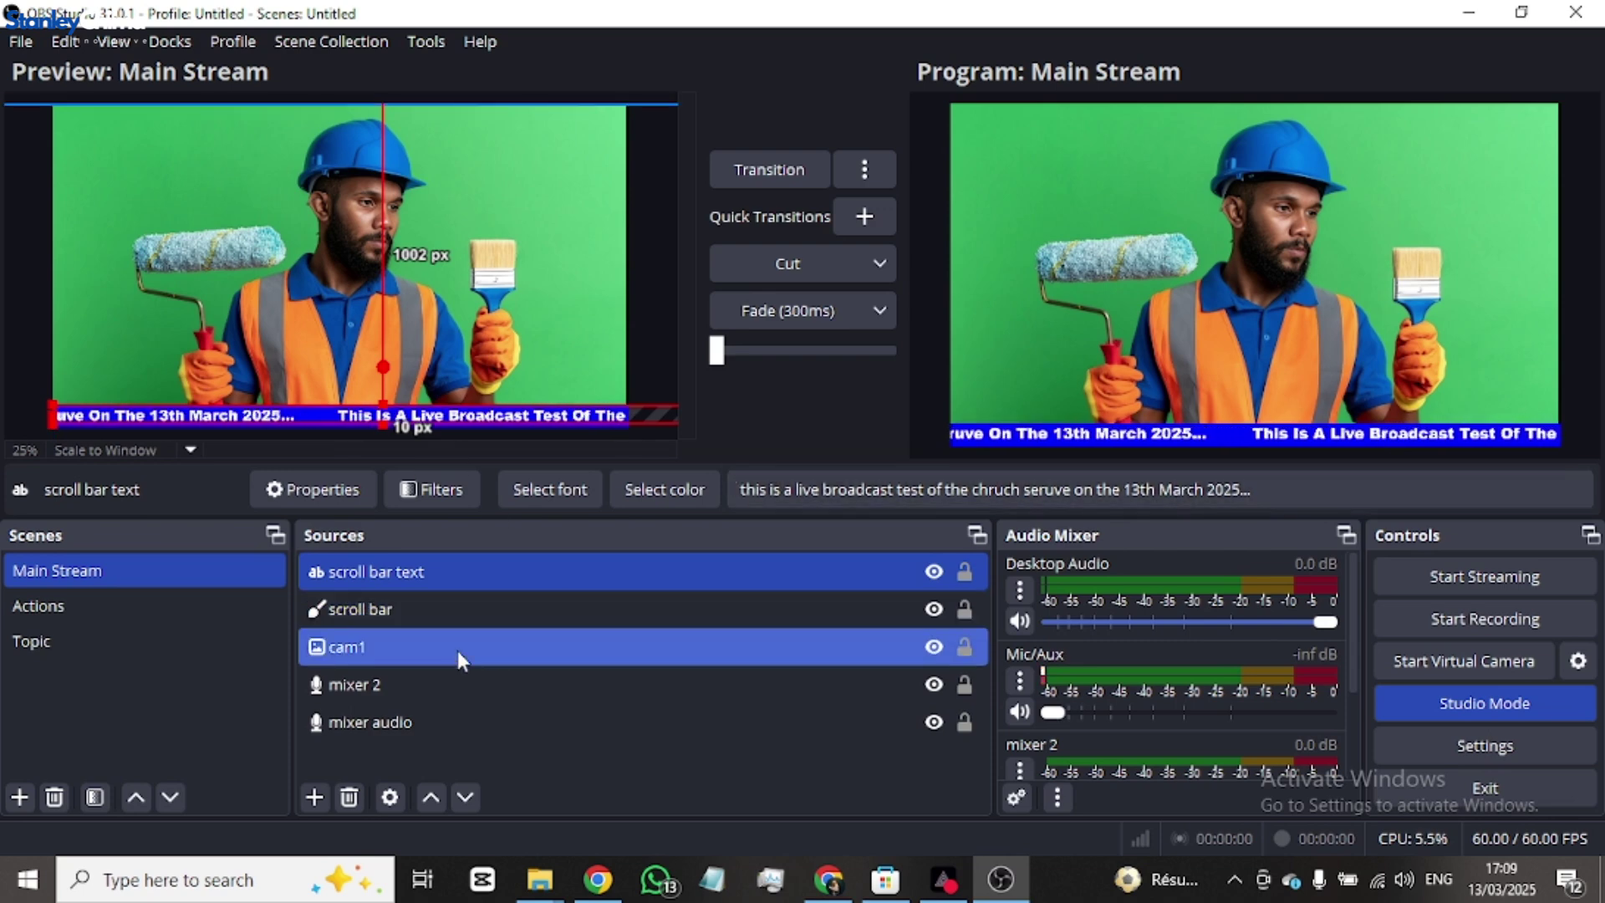
# - Create image source 'logo' from WhatsApp Image 2025-02-21 at 10.14.54_8728fe49.png in Downloads
pyautogui.click(314, 797)
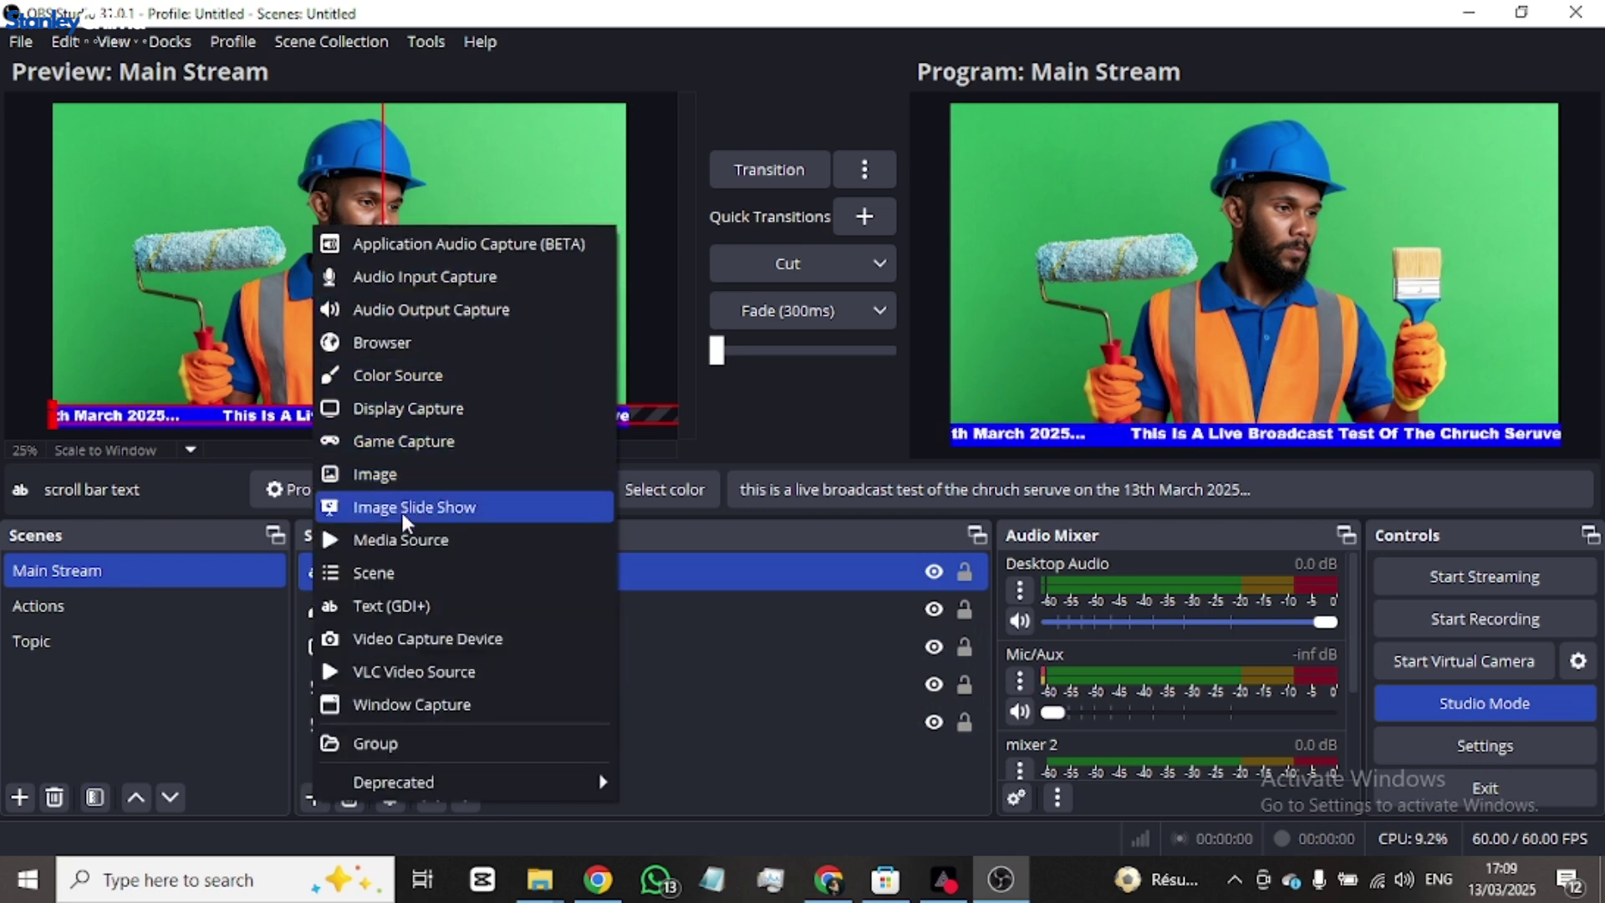
pyautogui.click(405, 474)
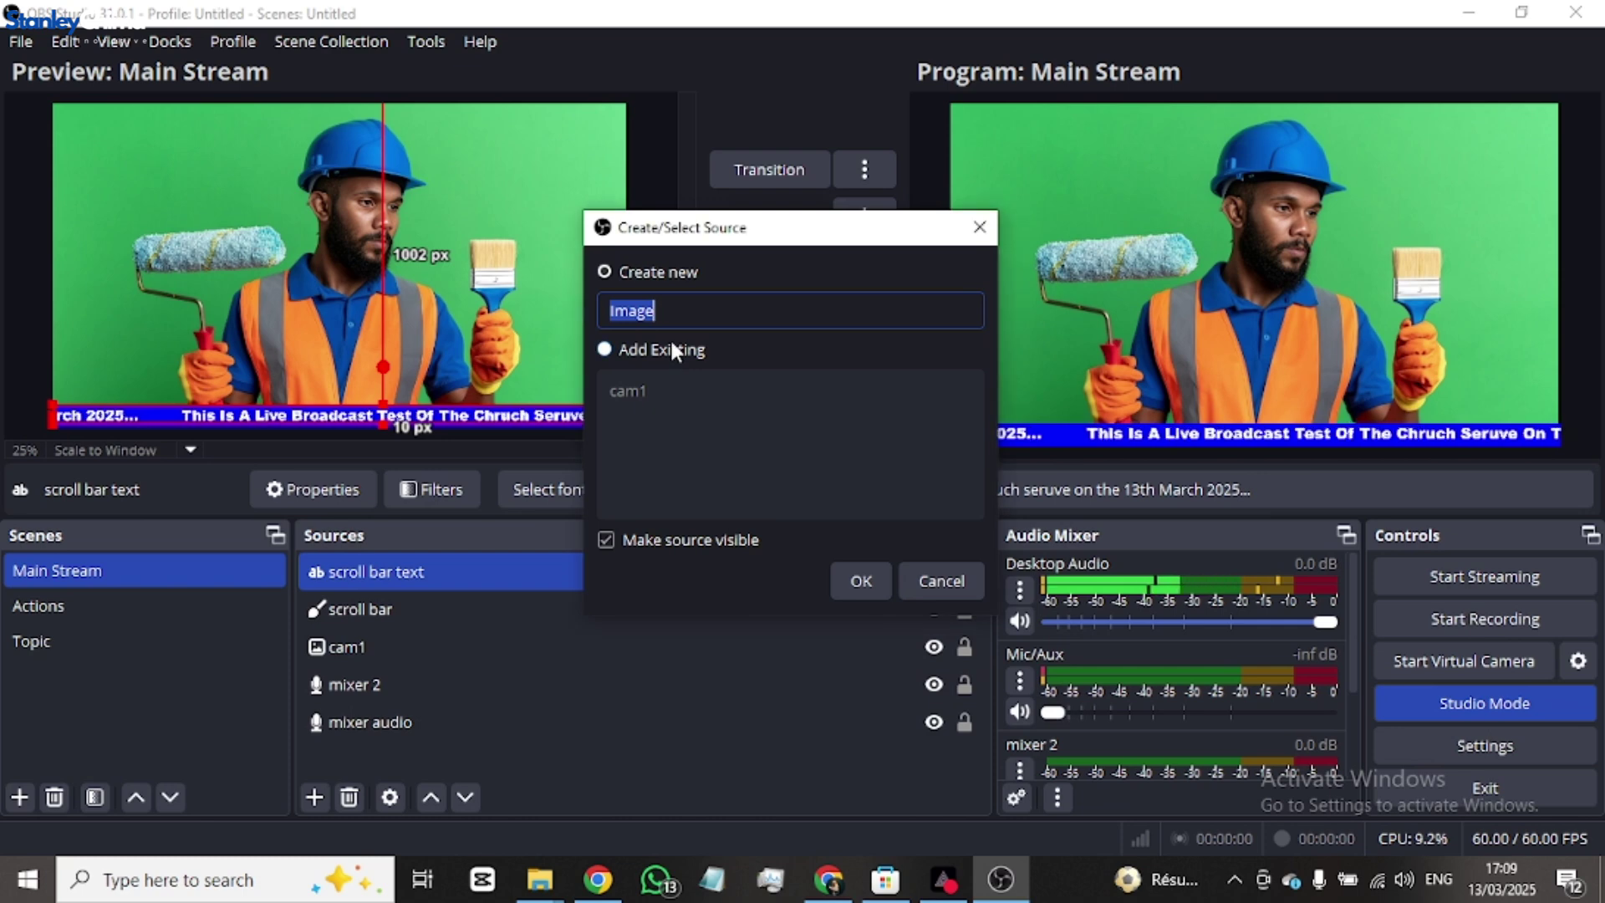
pyautogui.write('logo')
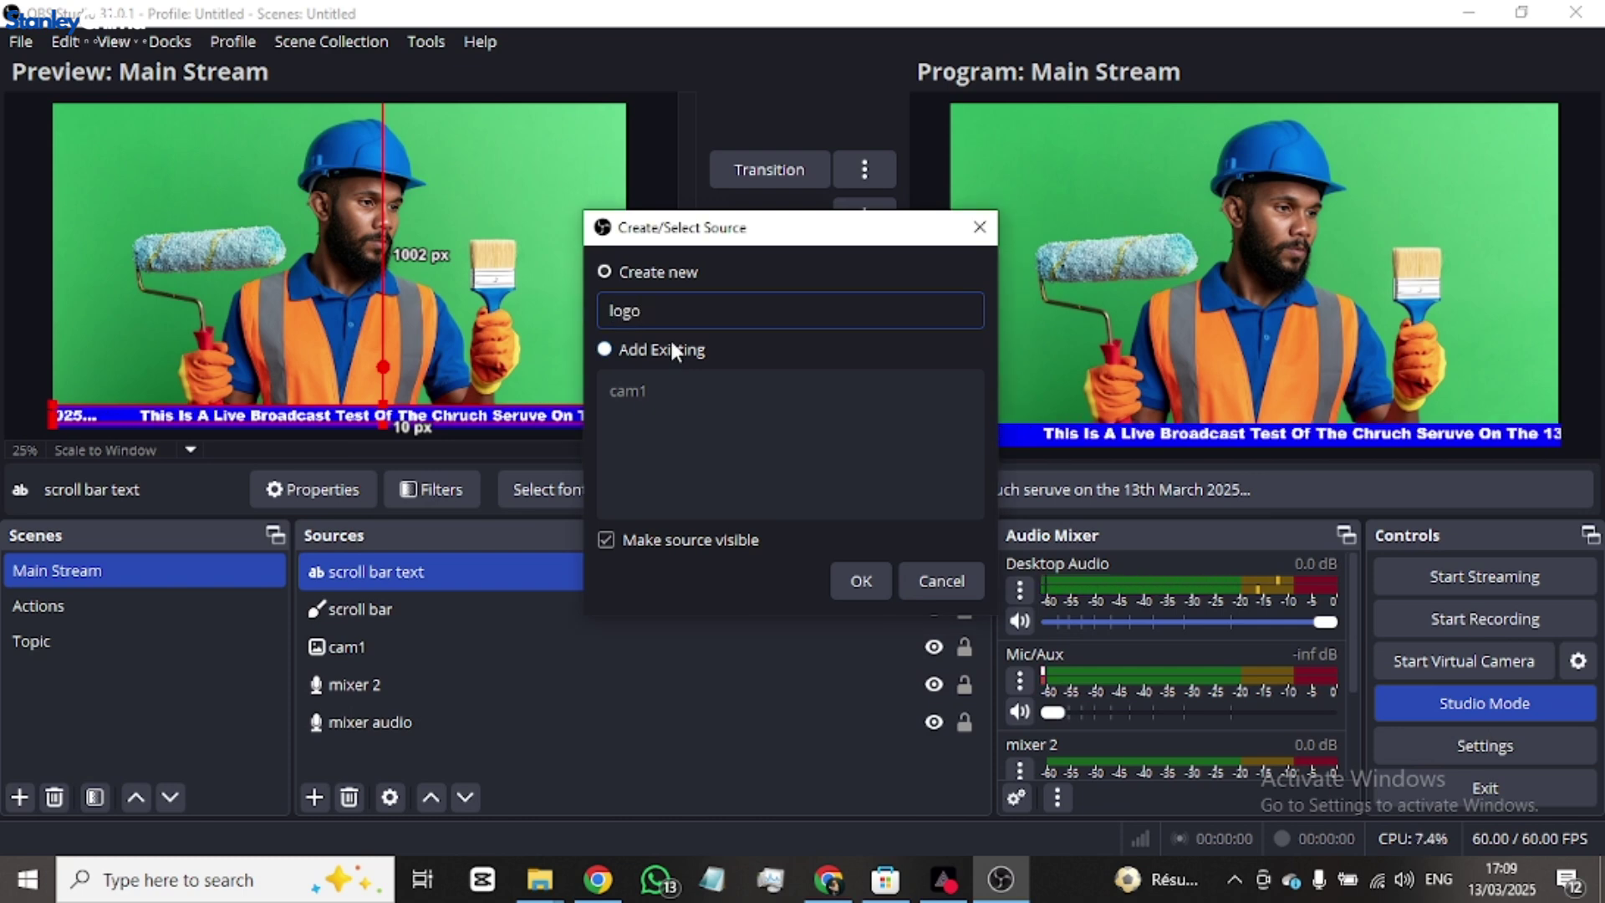
pyautogui.click(861, 580)
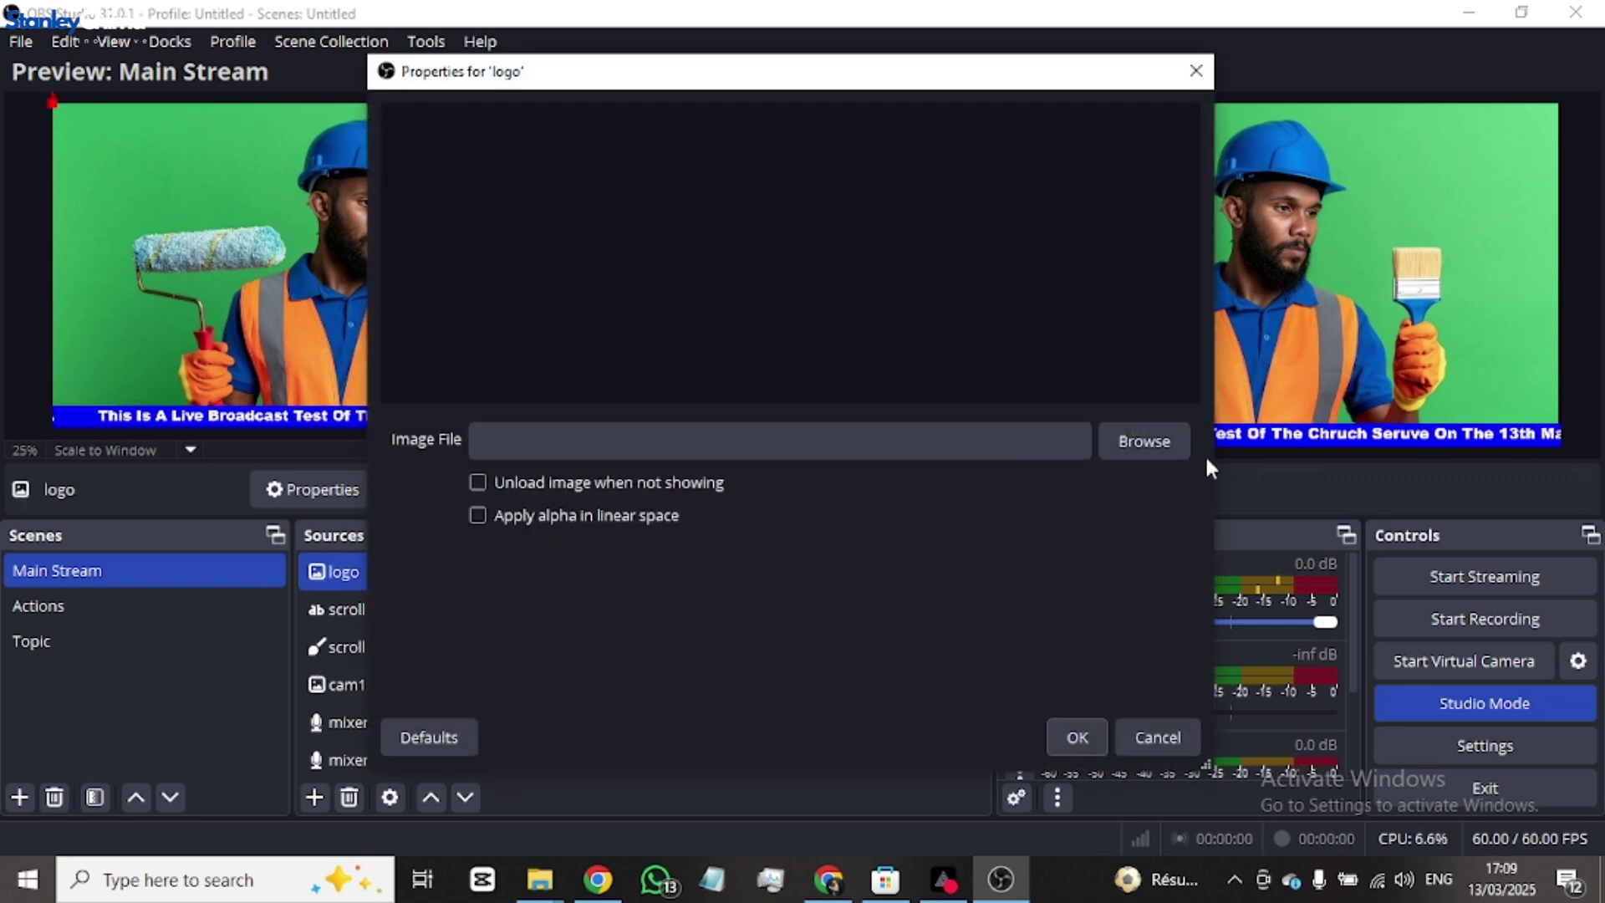
pyautogui.click(1146, 443)
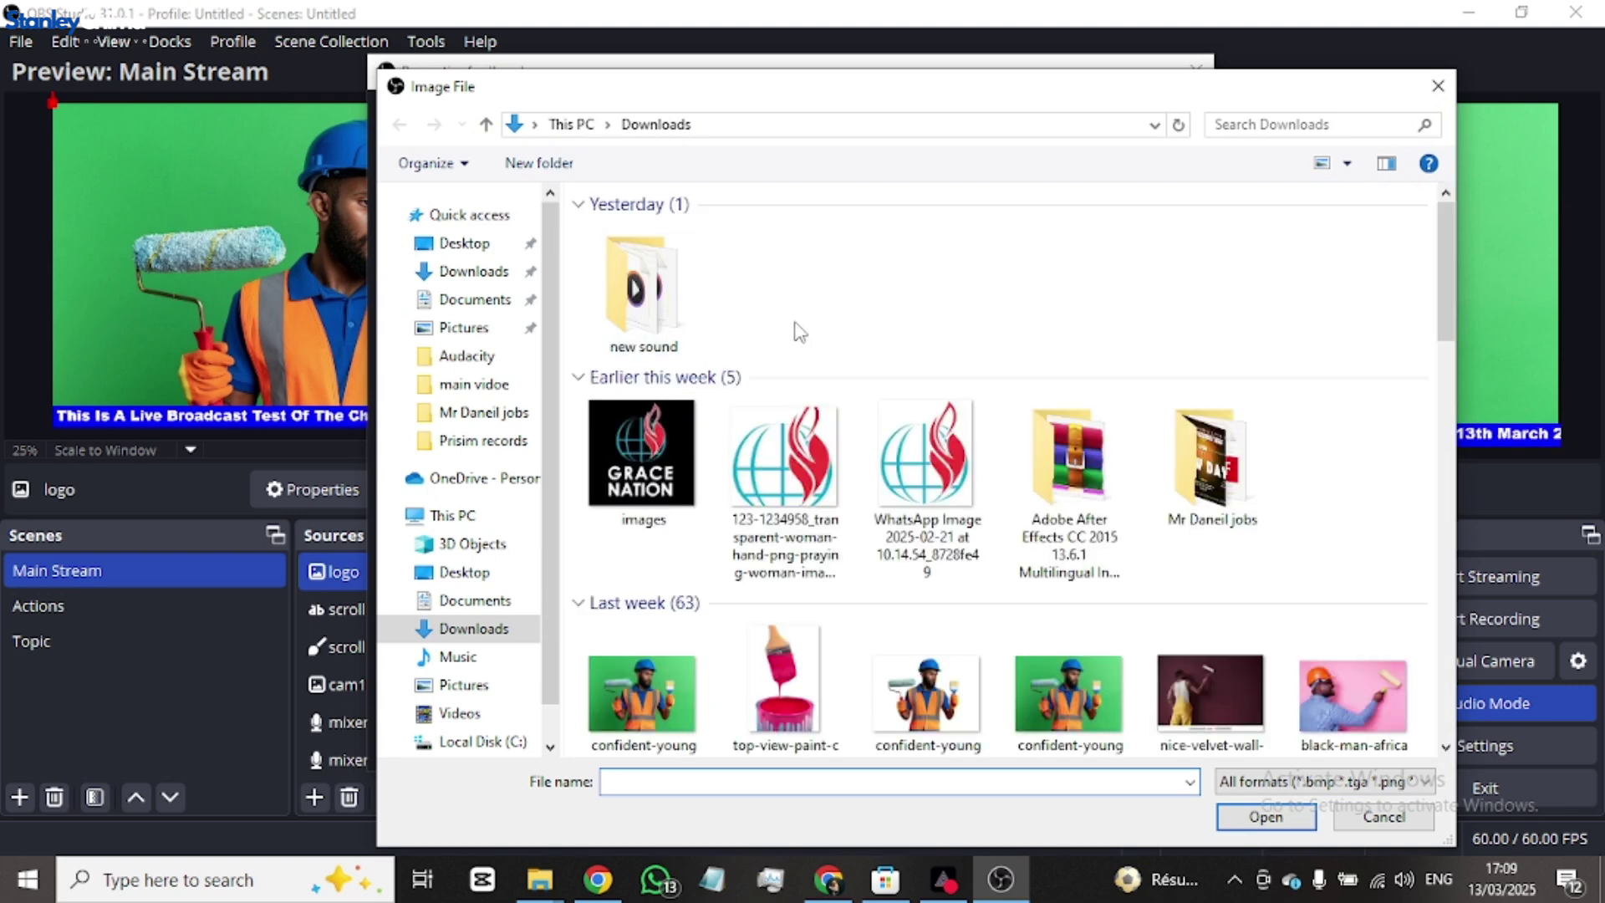
pyautogui.doubleClick(893, 475)
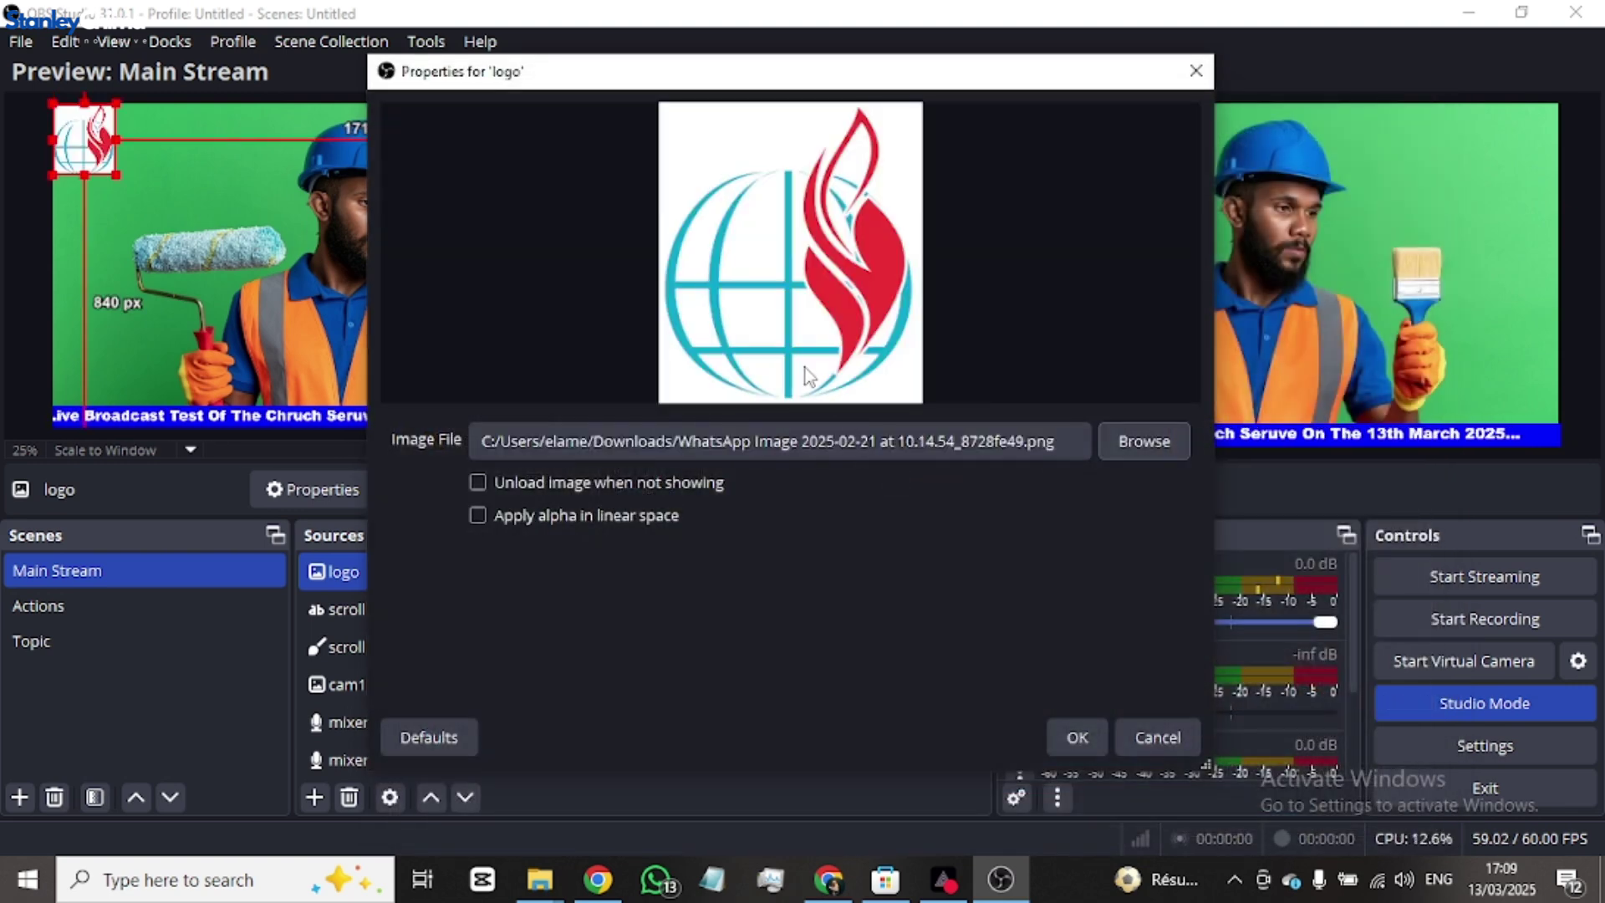
pyautogui.click(1062, 730)
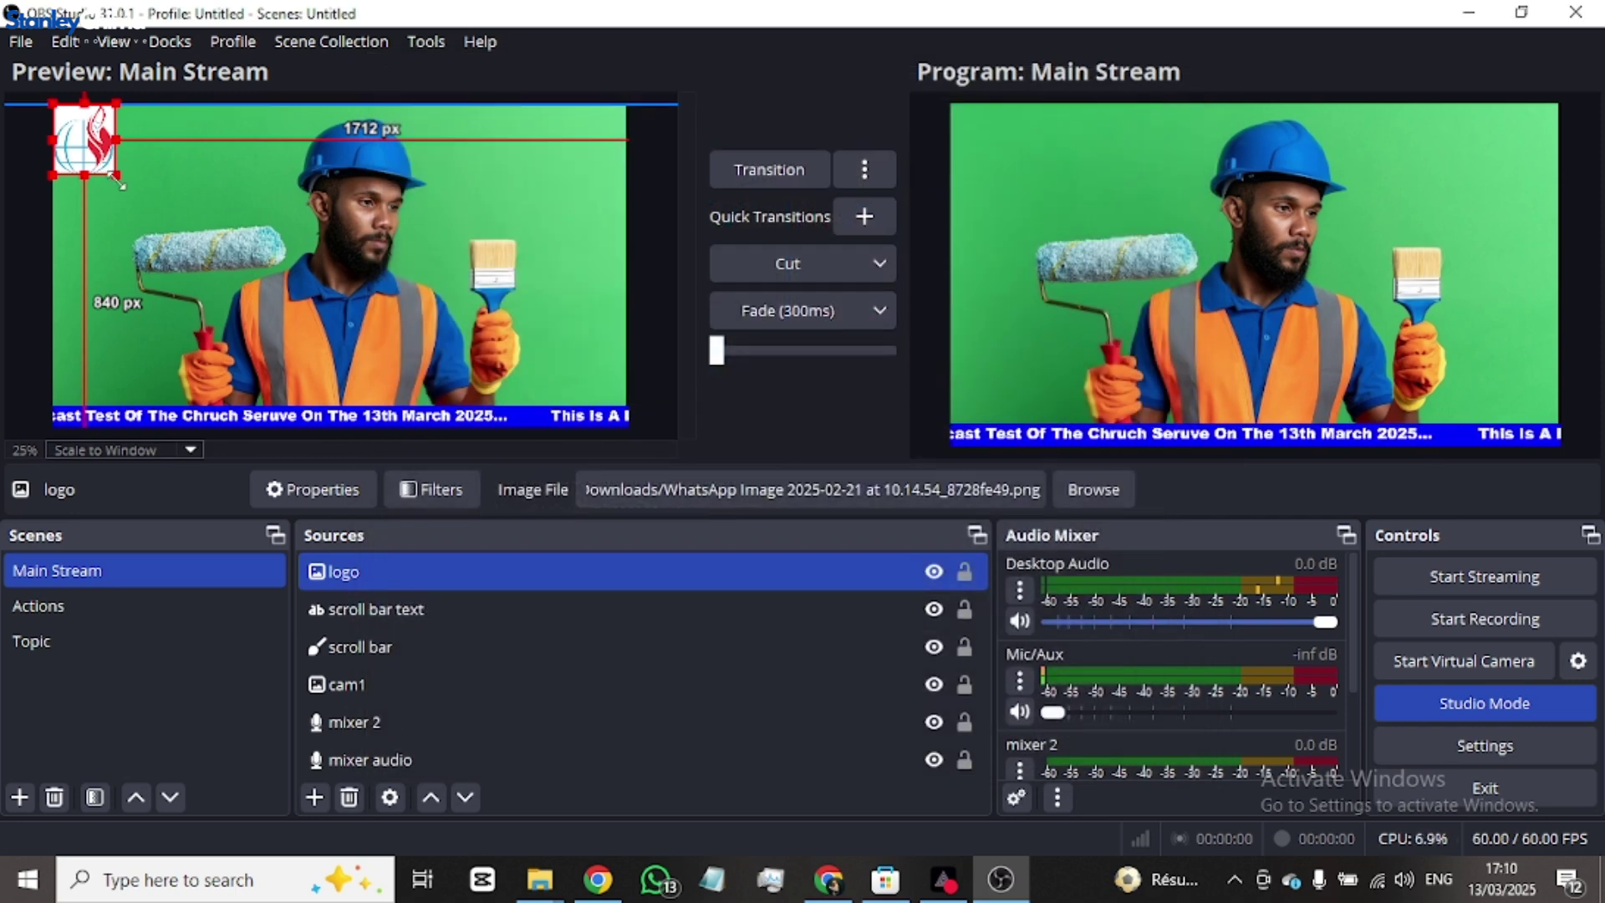
# - Shrink the logo into the top-left corner, shift cam1 slightly left, and send it to Program
pyautogui.moveTo(118, 178); pyautogui.dragTo(89, 132)
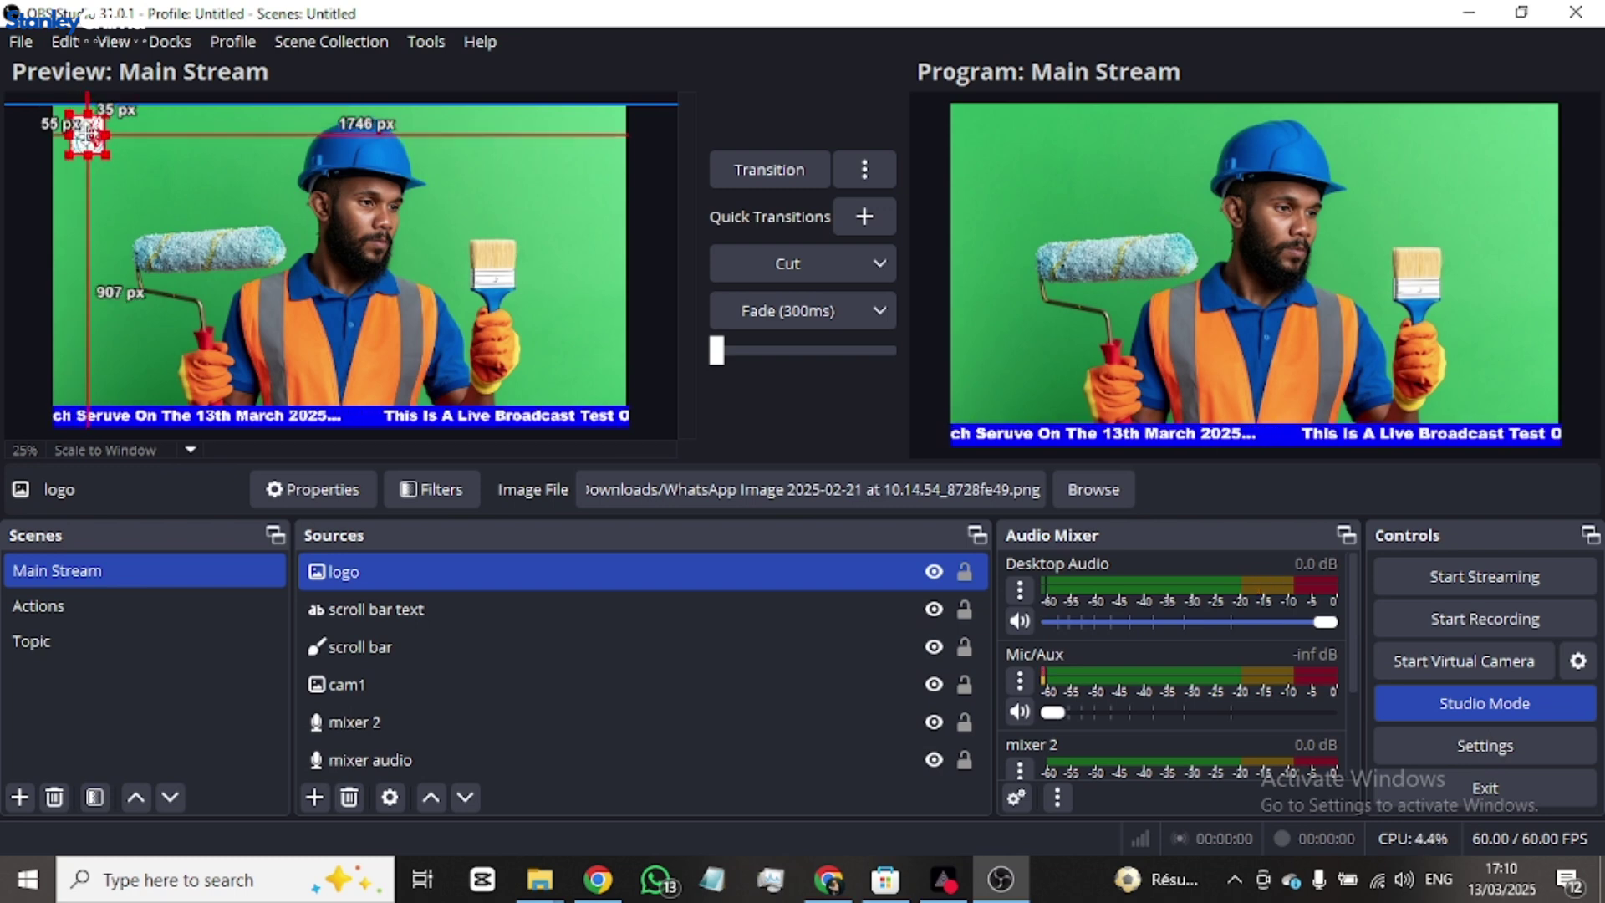
pyautogui.moveTo(87, 133); pyautogui.dragTo(81, 126)
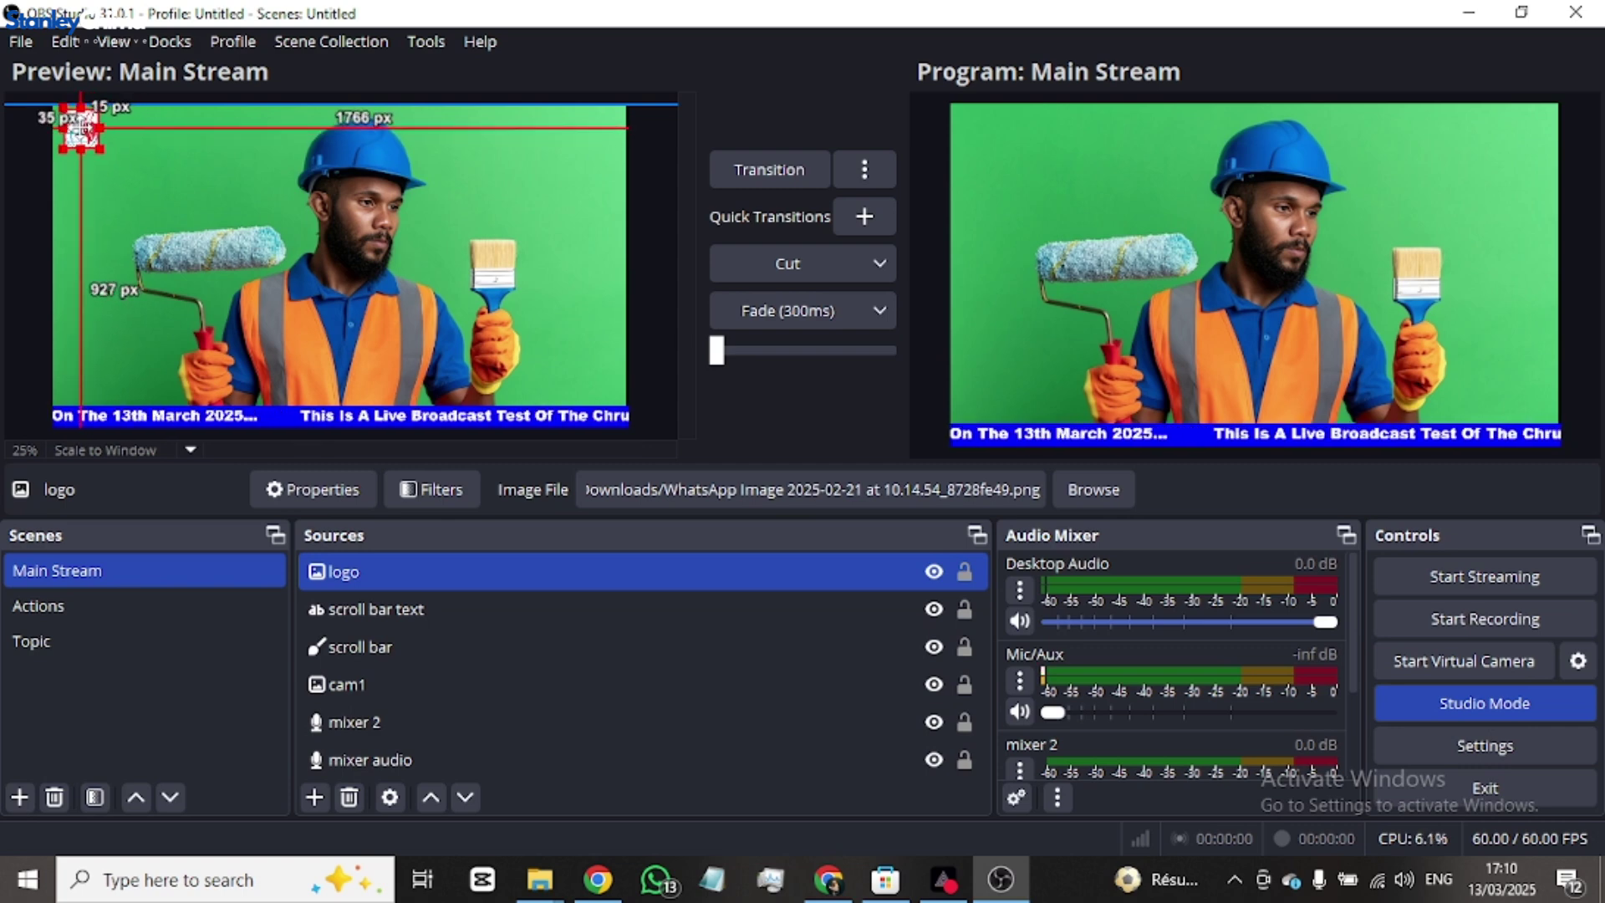
pyautogui.click(240, 199)
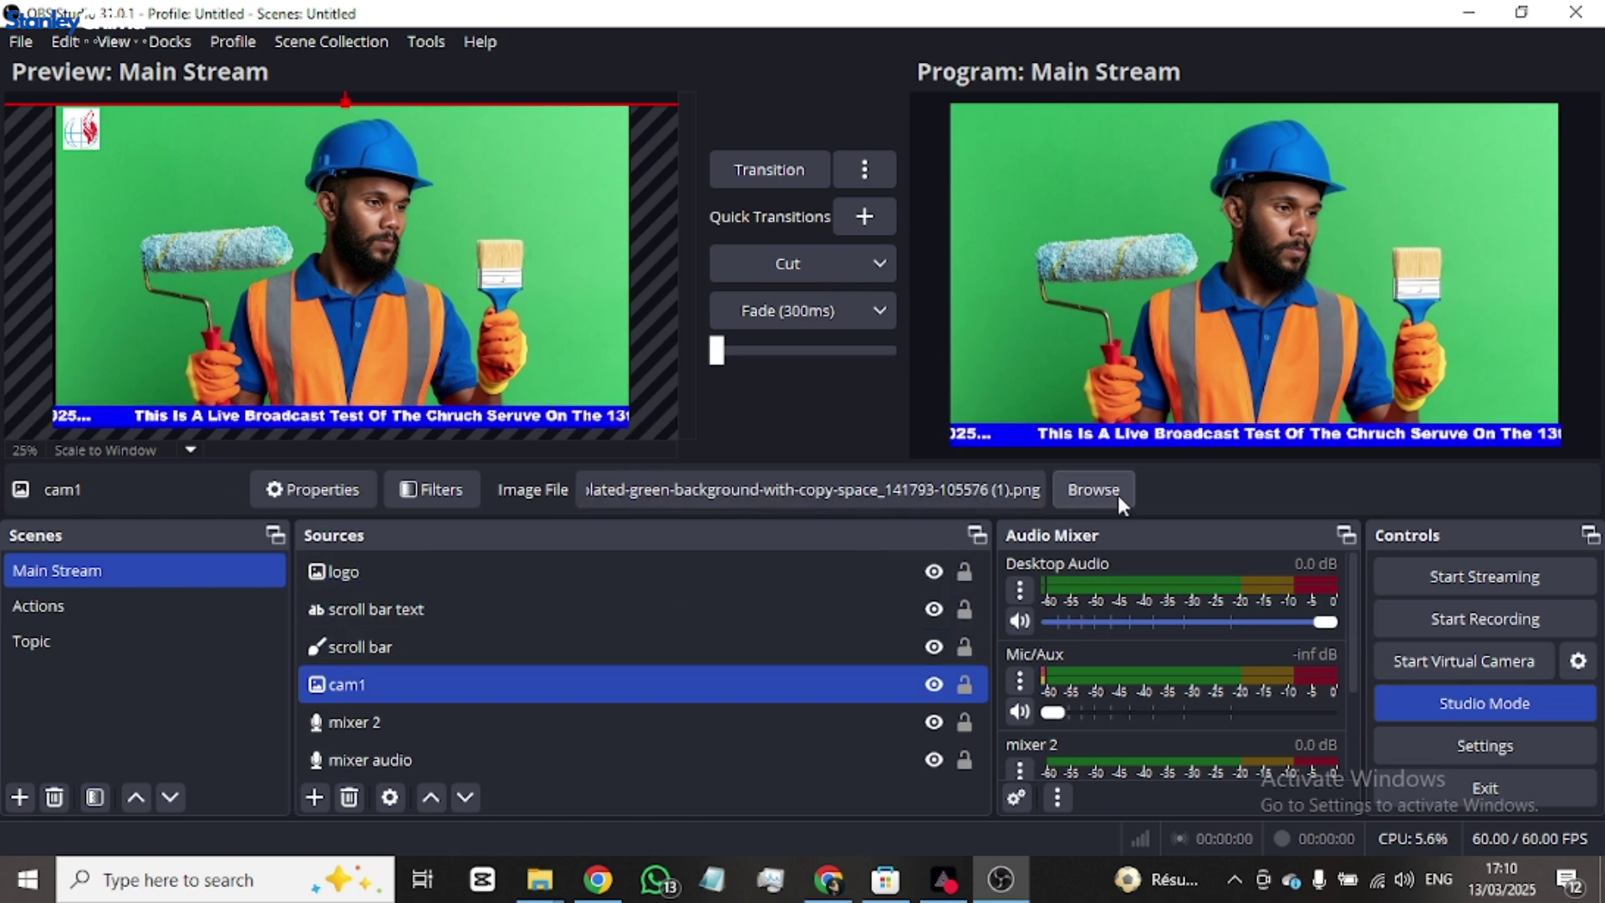
pyautogui.click(803, 307)
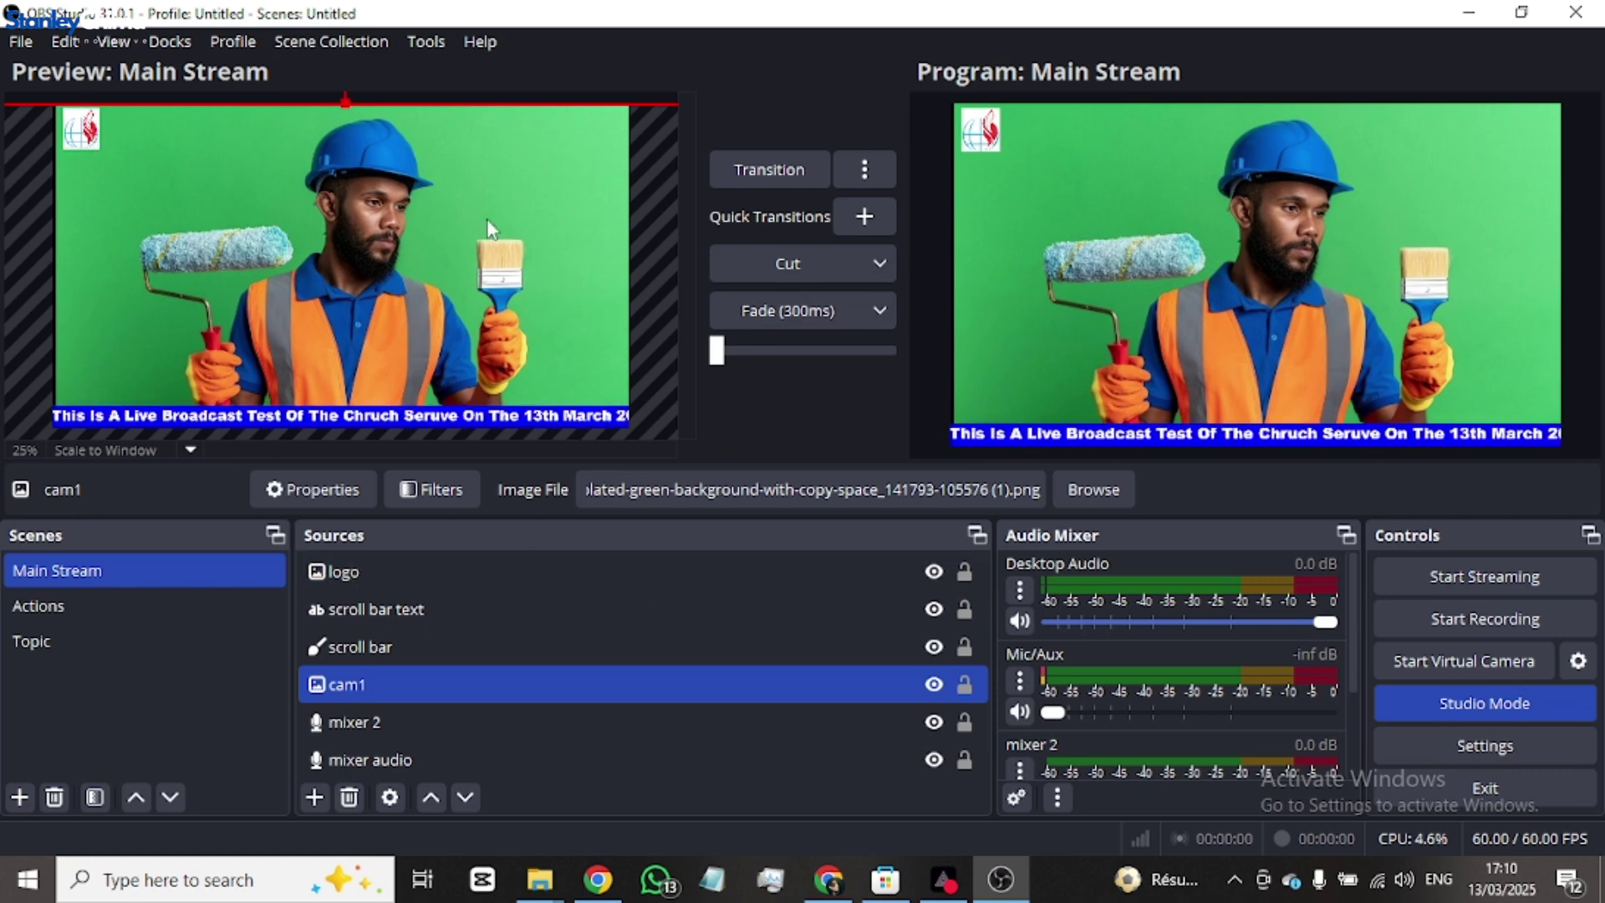
pyautogui.moveTo(488, 224); pyautogui.dragTo(482, 224)
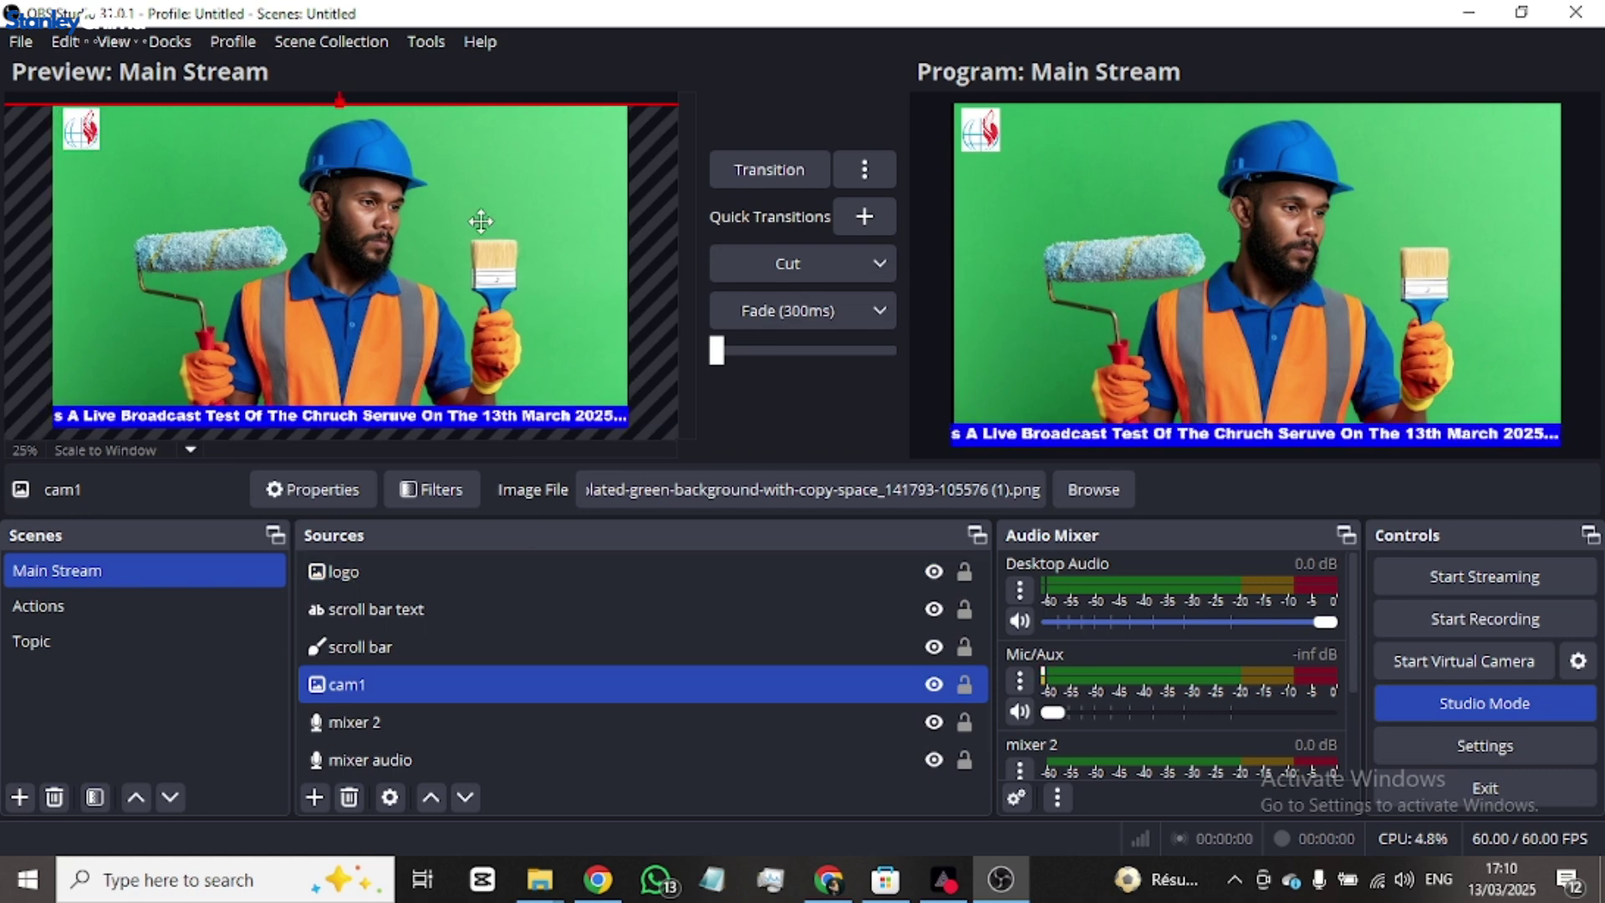
pyautogui.click(787, 310)
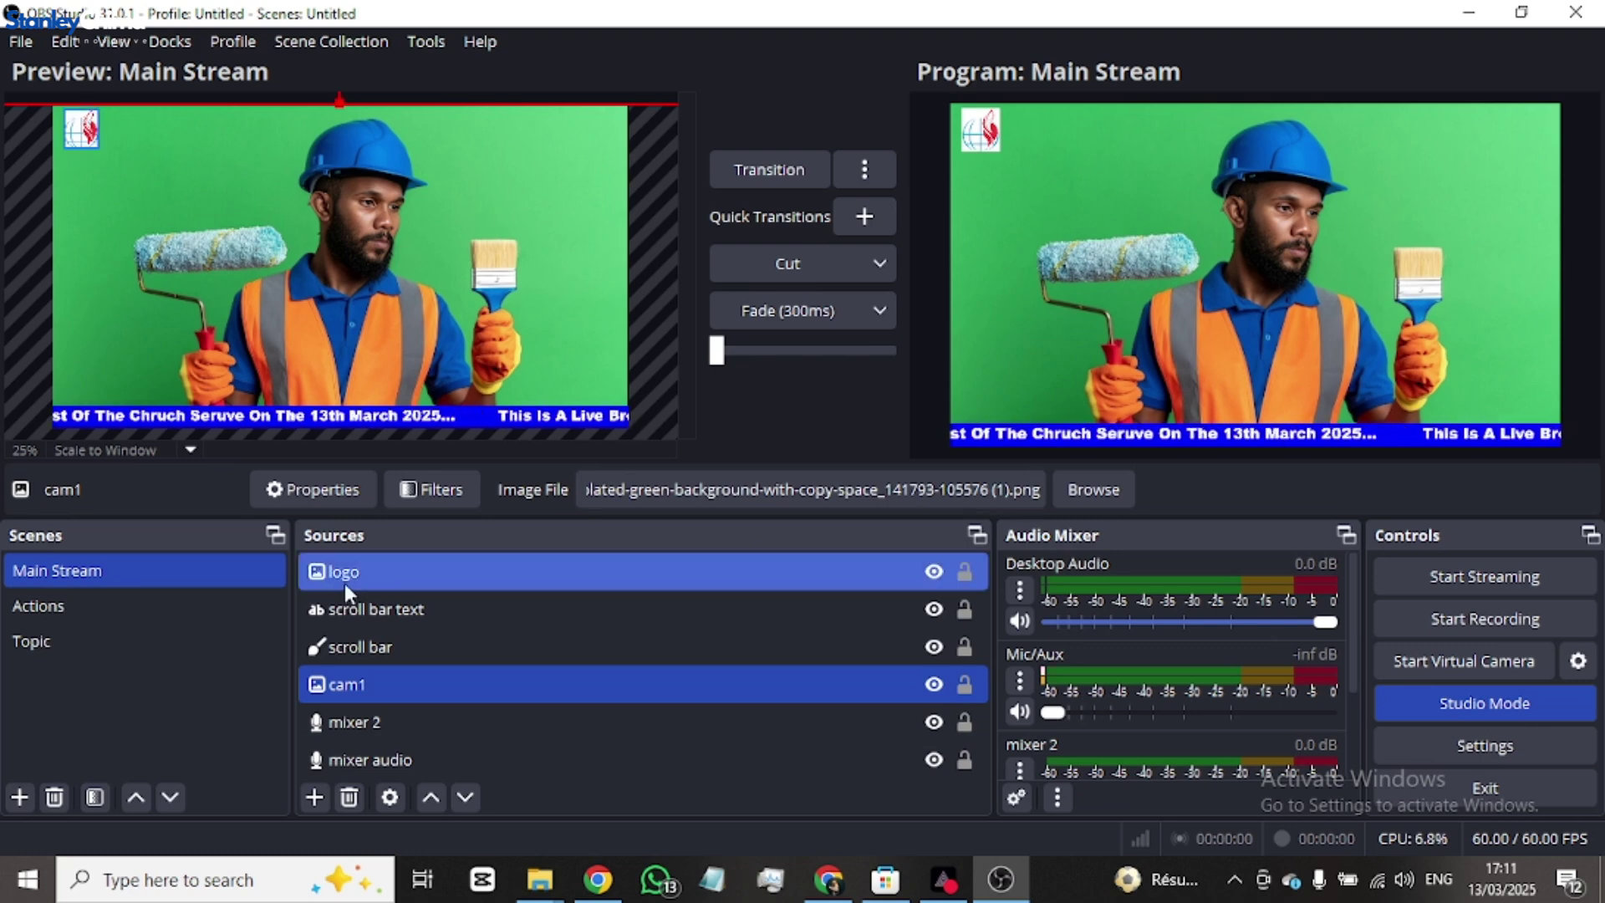
# - Toggle between Main Stream and Actions, settle on the empty Actions scene, and show the browser
pyautogui.click(77, 606)
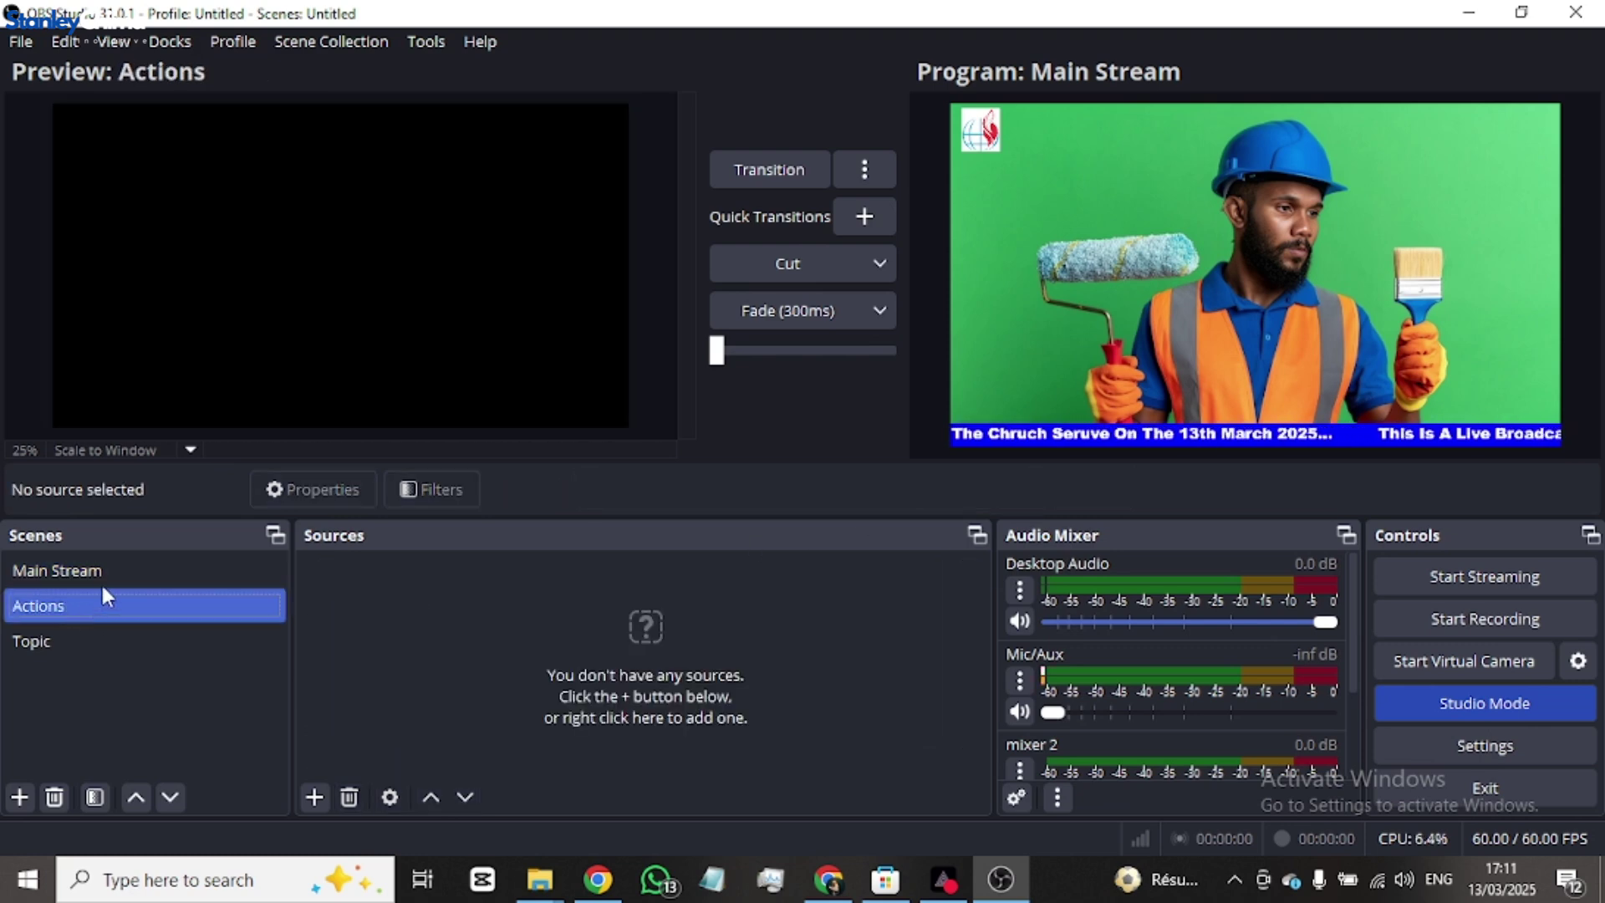
pyautogui.click(126, 572)
pyautogui.click(129, 604)
pyautogui.click(148, 577)
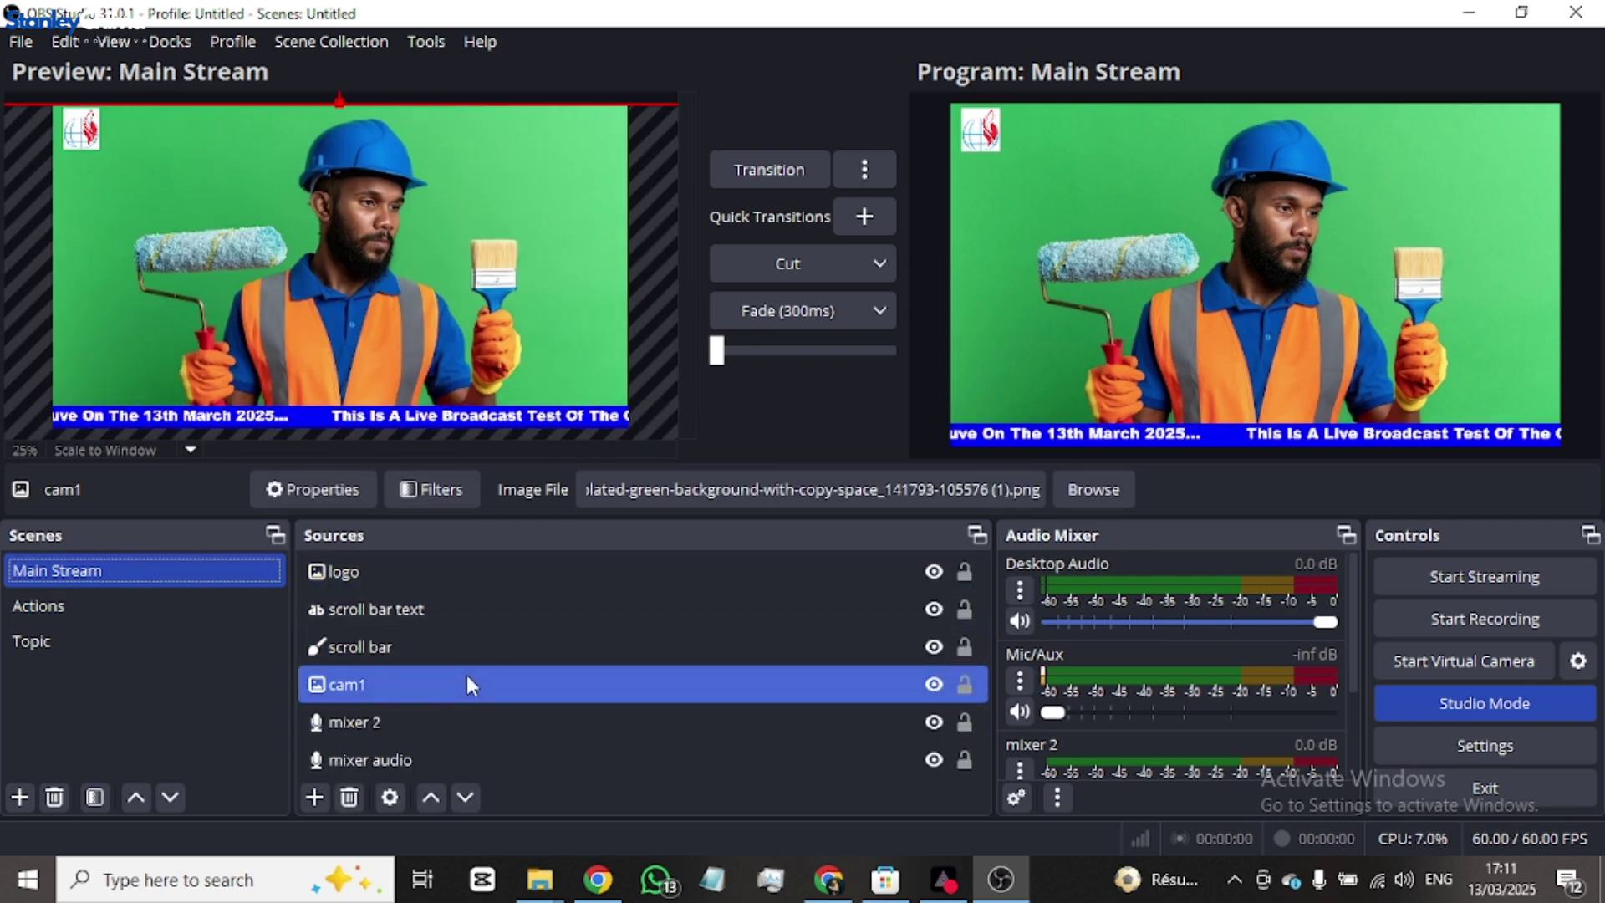
pyautogui.click(145, 605)
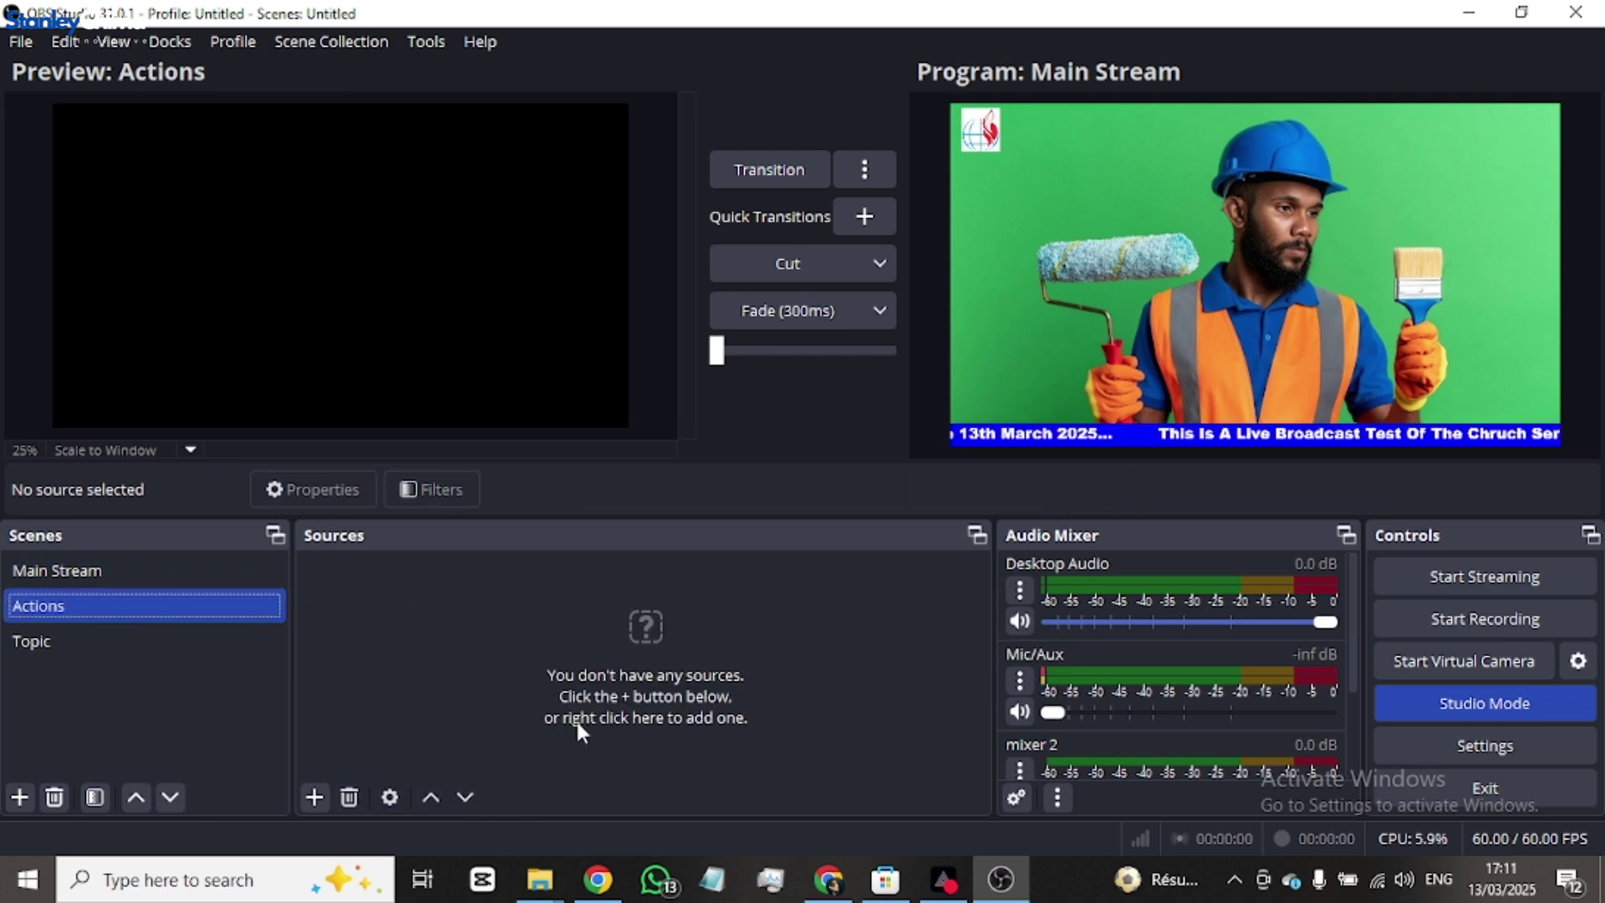
pyautogui.click(597, 879)
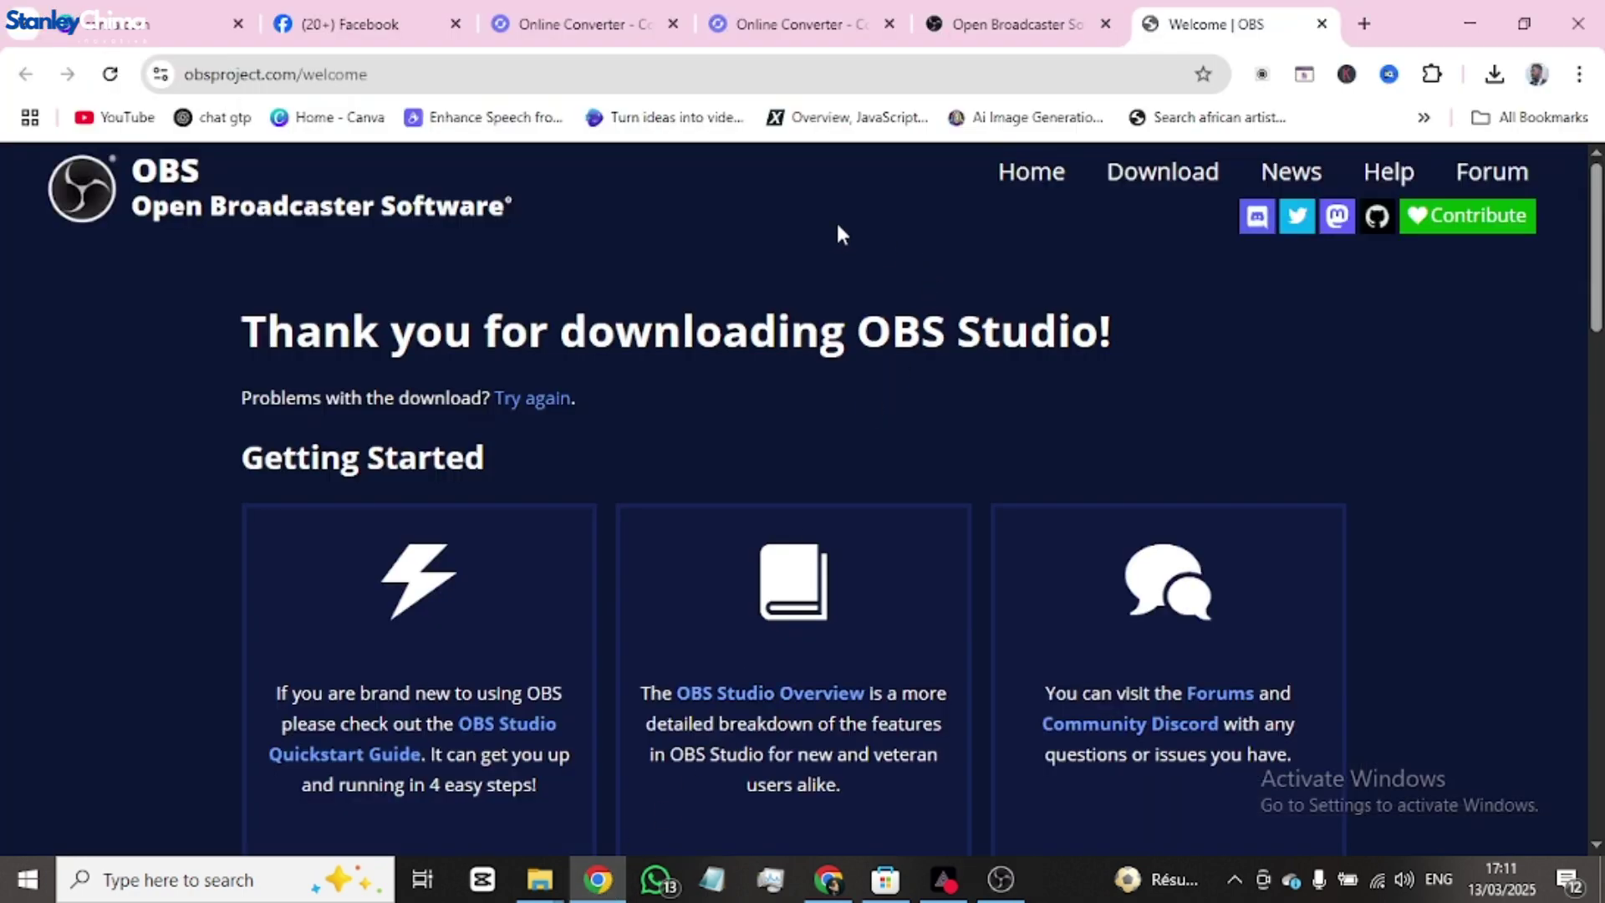
# - Search Google image results for 'testimony', then open a fresh blank tab
pyautogui.click(750, 73)
pyautogui.write('tesimony')
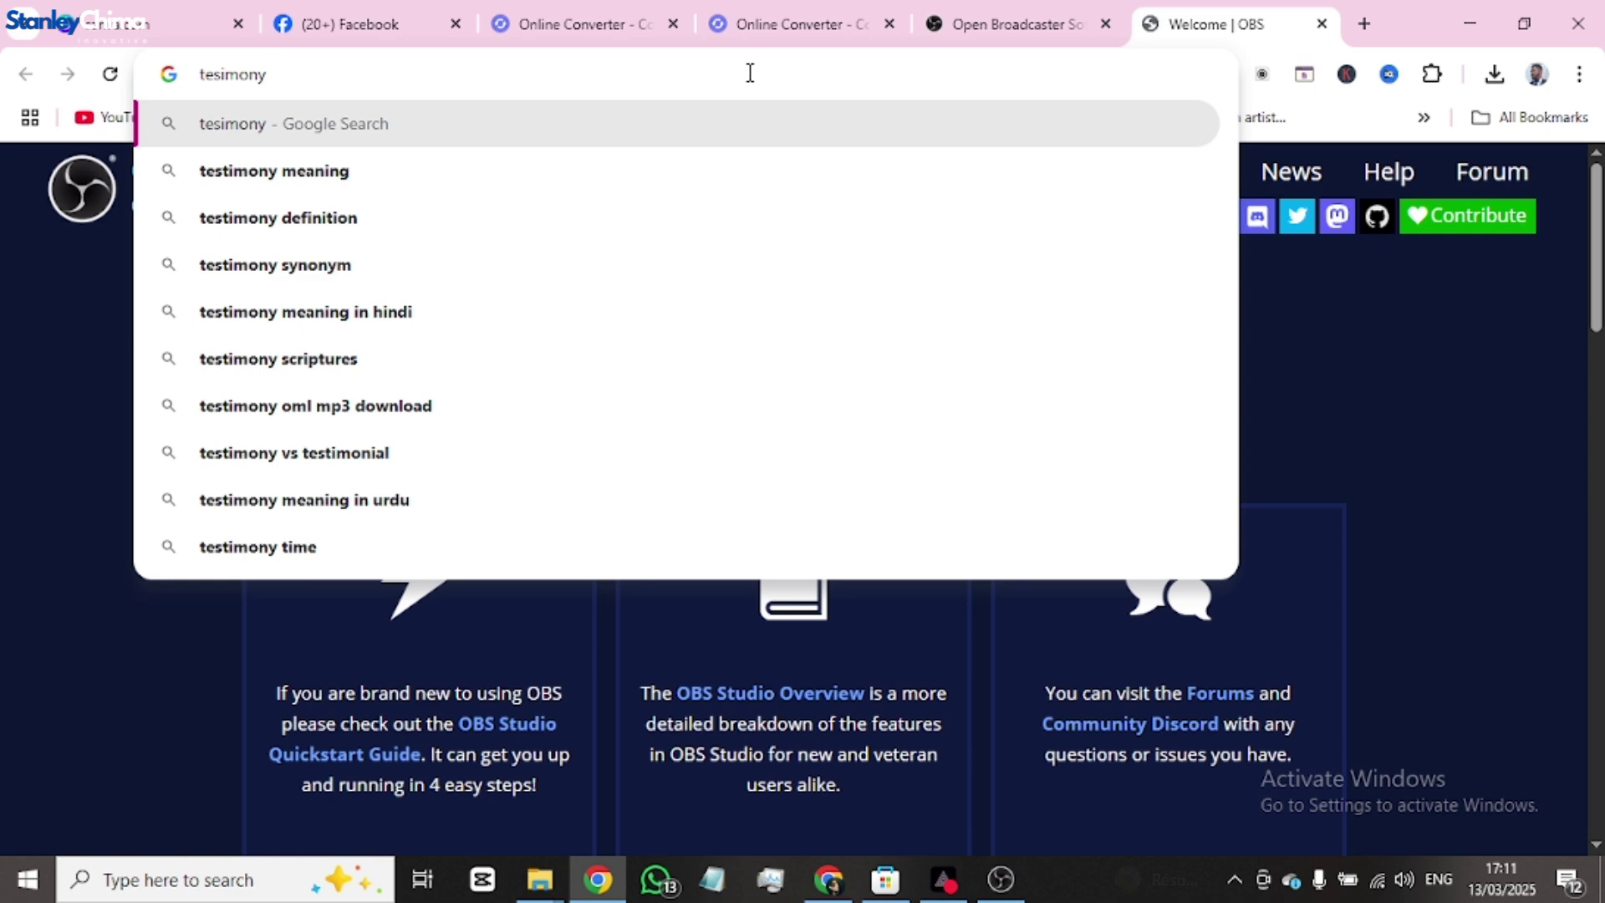
pyautogui.press('Return')
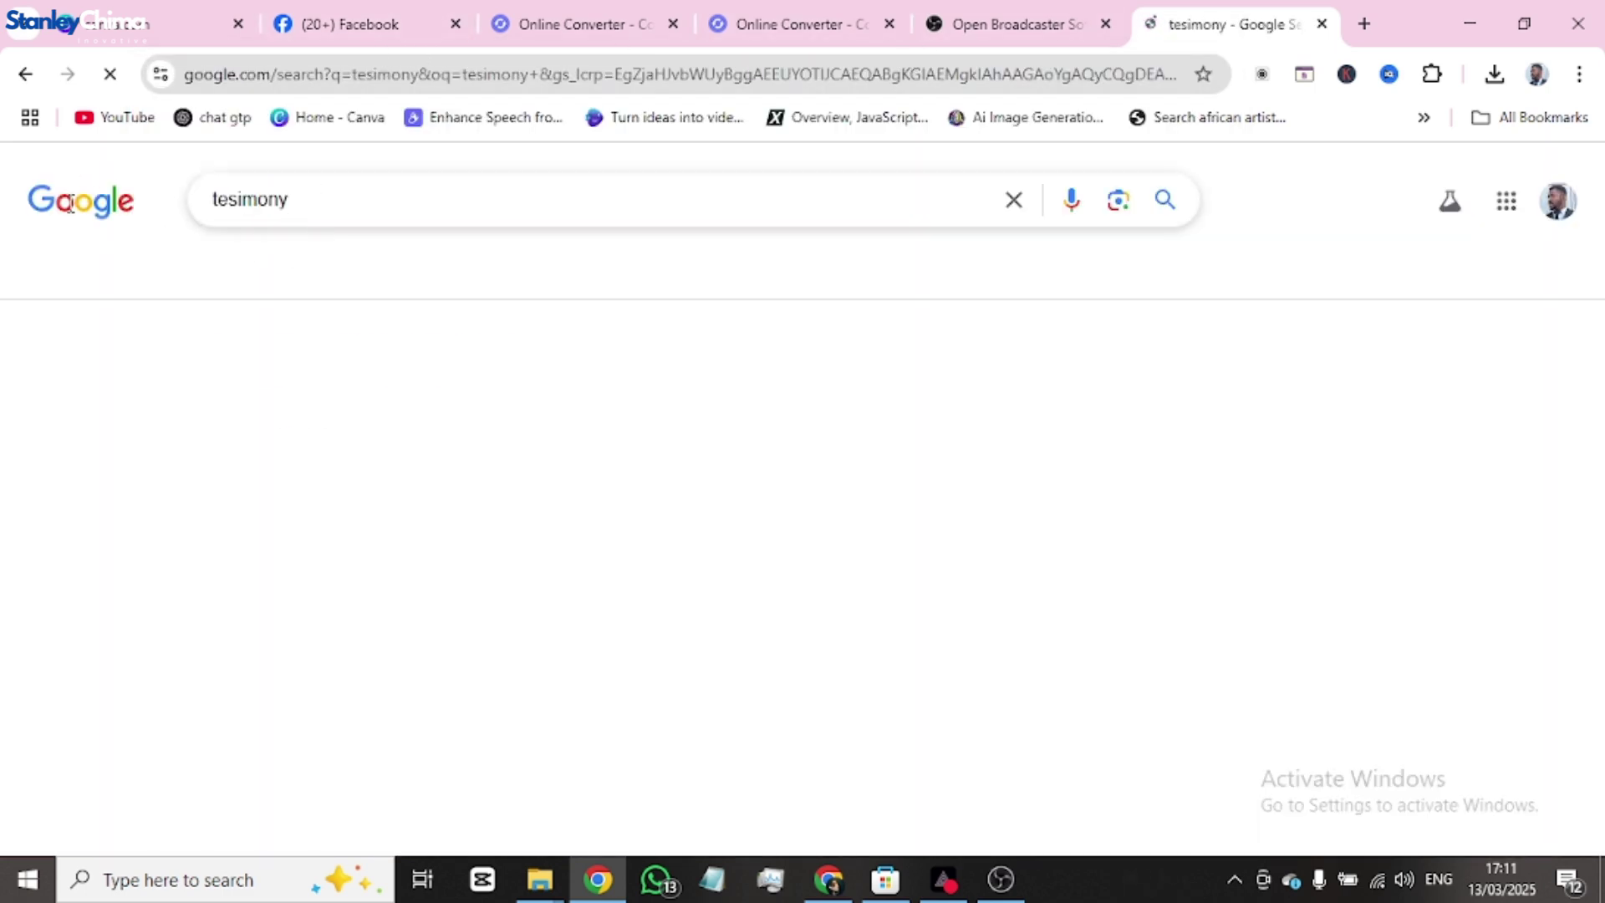
pyautogui.click(294, 275)
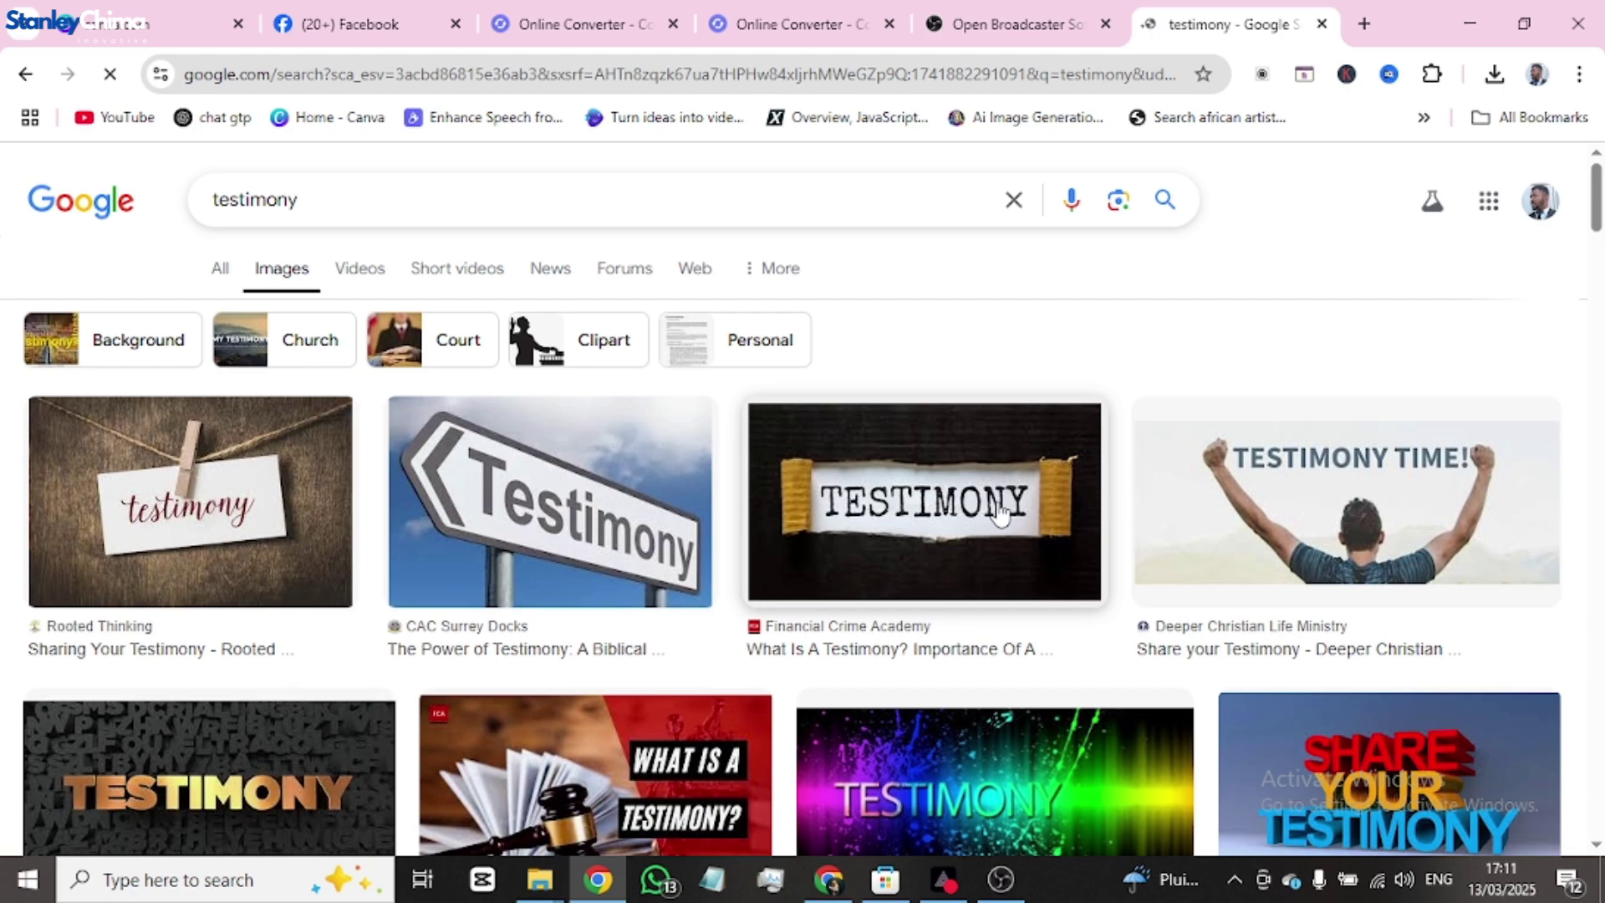
pyautogui.scroll(-1, 1000, 511)
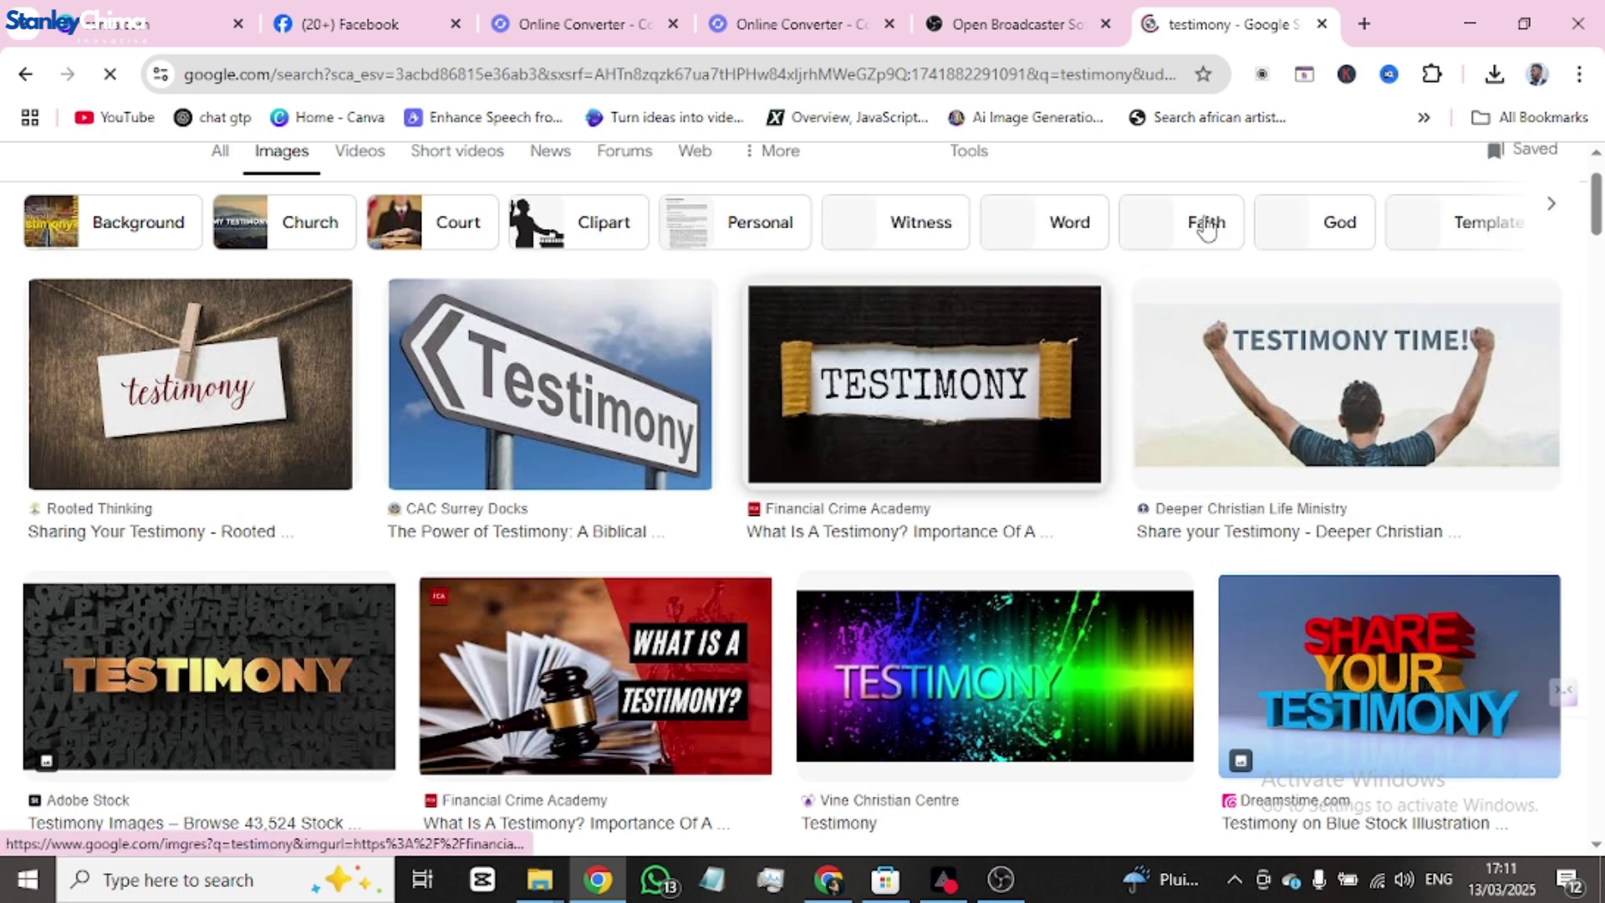
pyautogui.click(1364, 24)
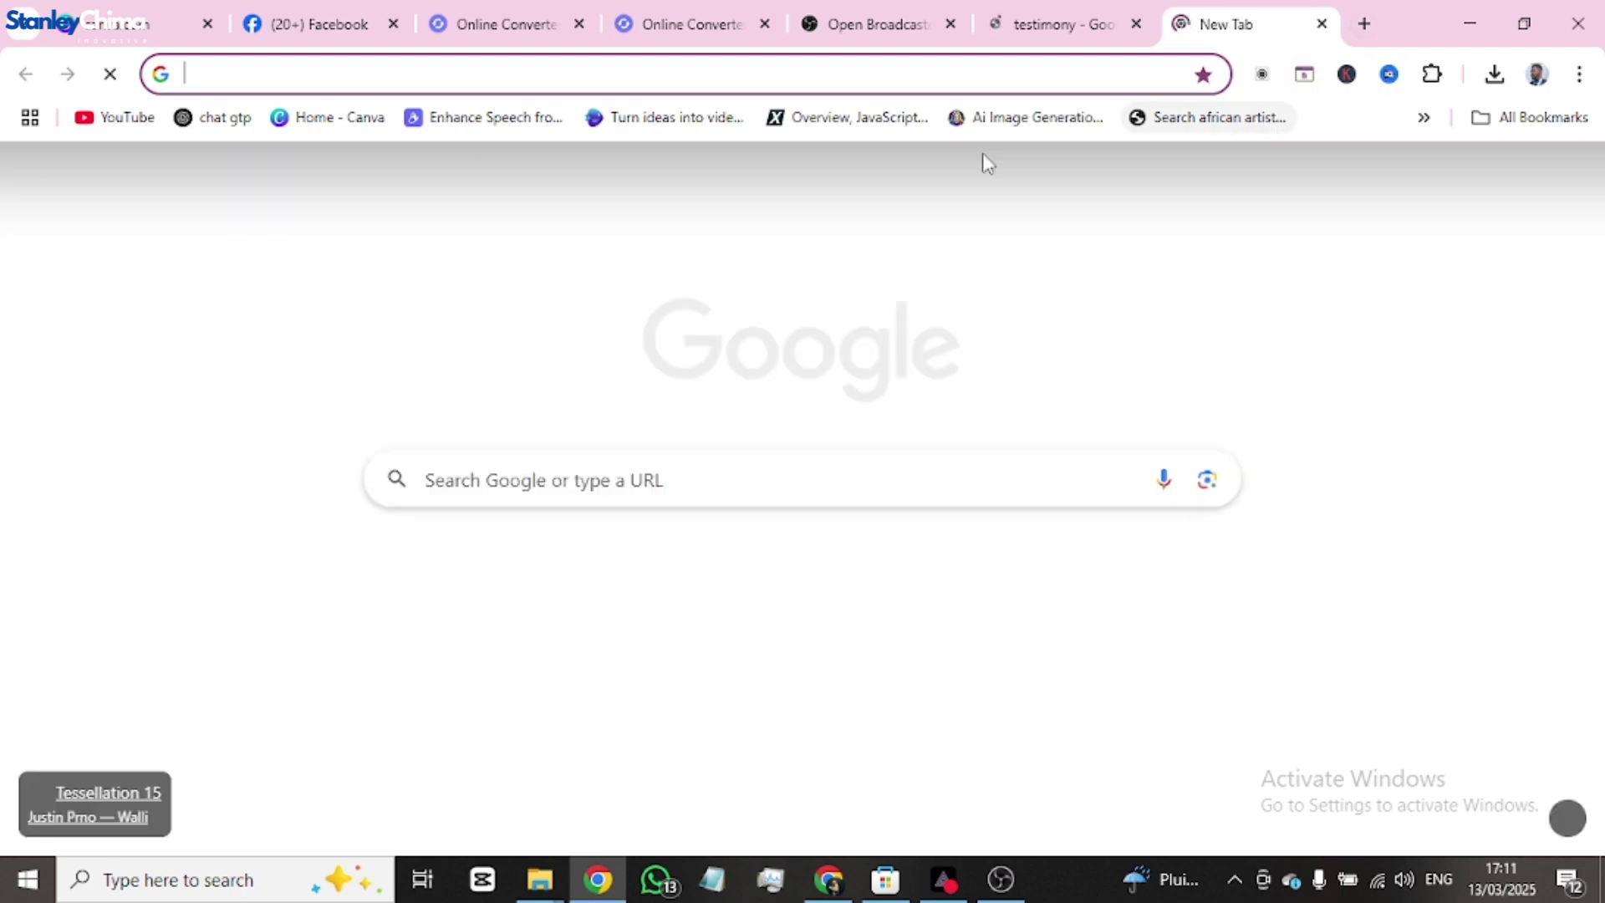
# - Search 'praise and worship' in the new tab, then return to the testimony image results
pyautogui.write('prai')
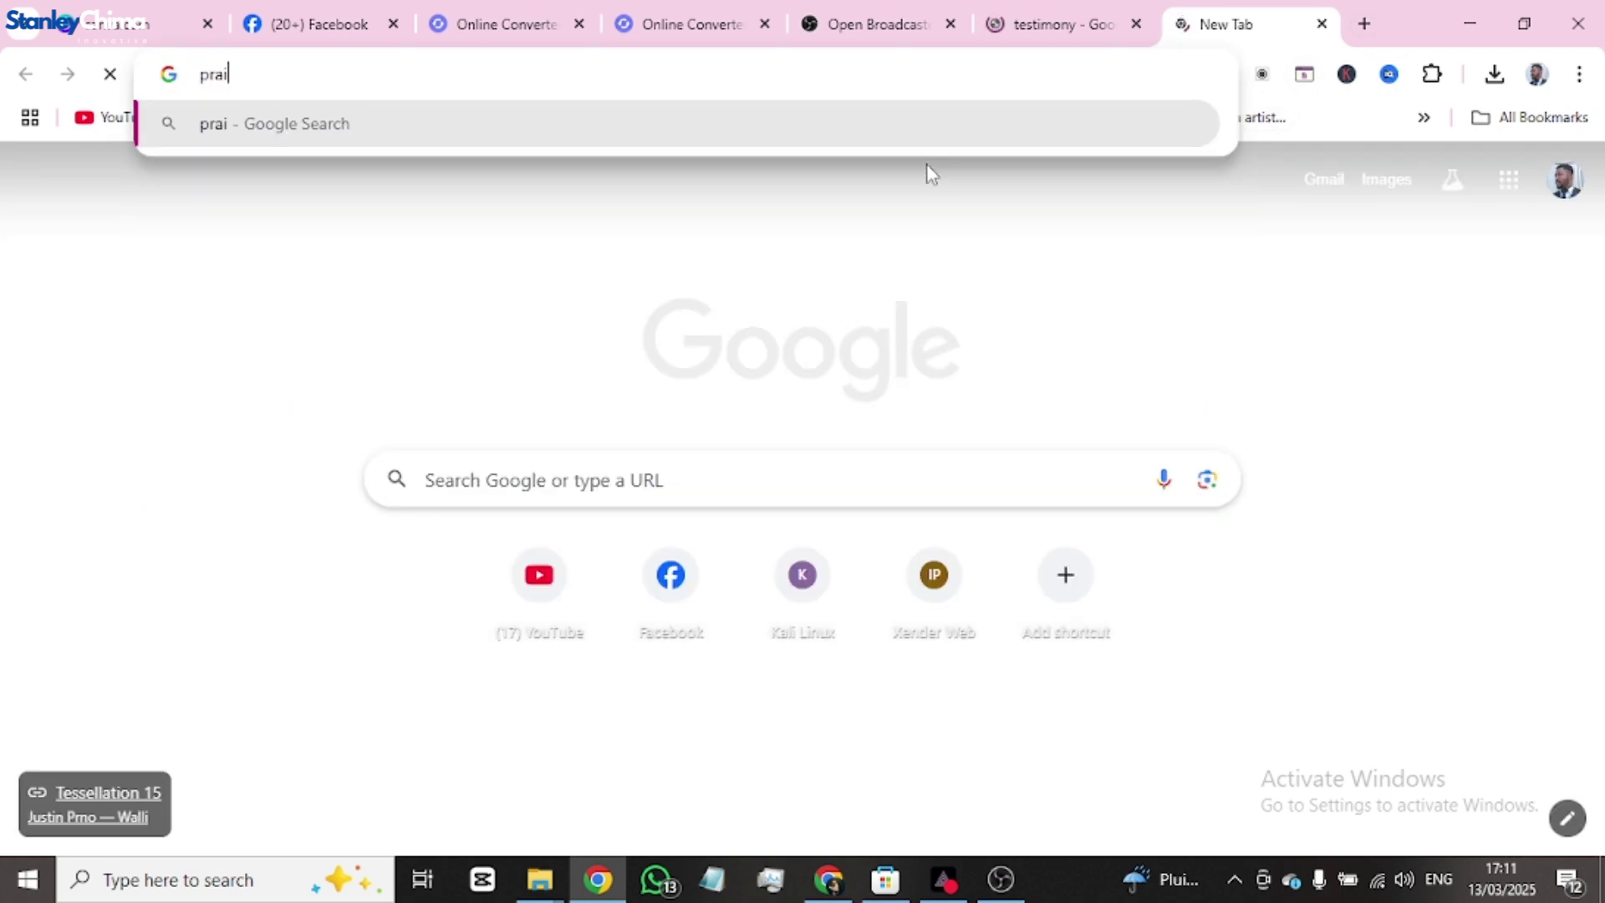
pyautogui.write('se and')
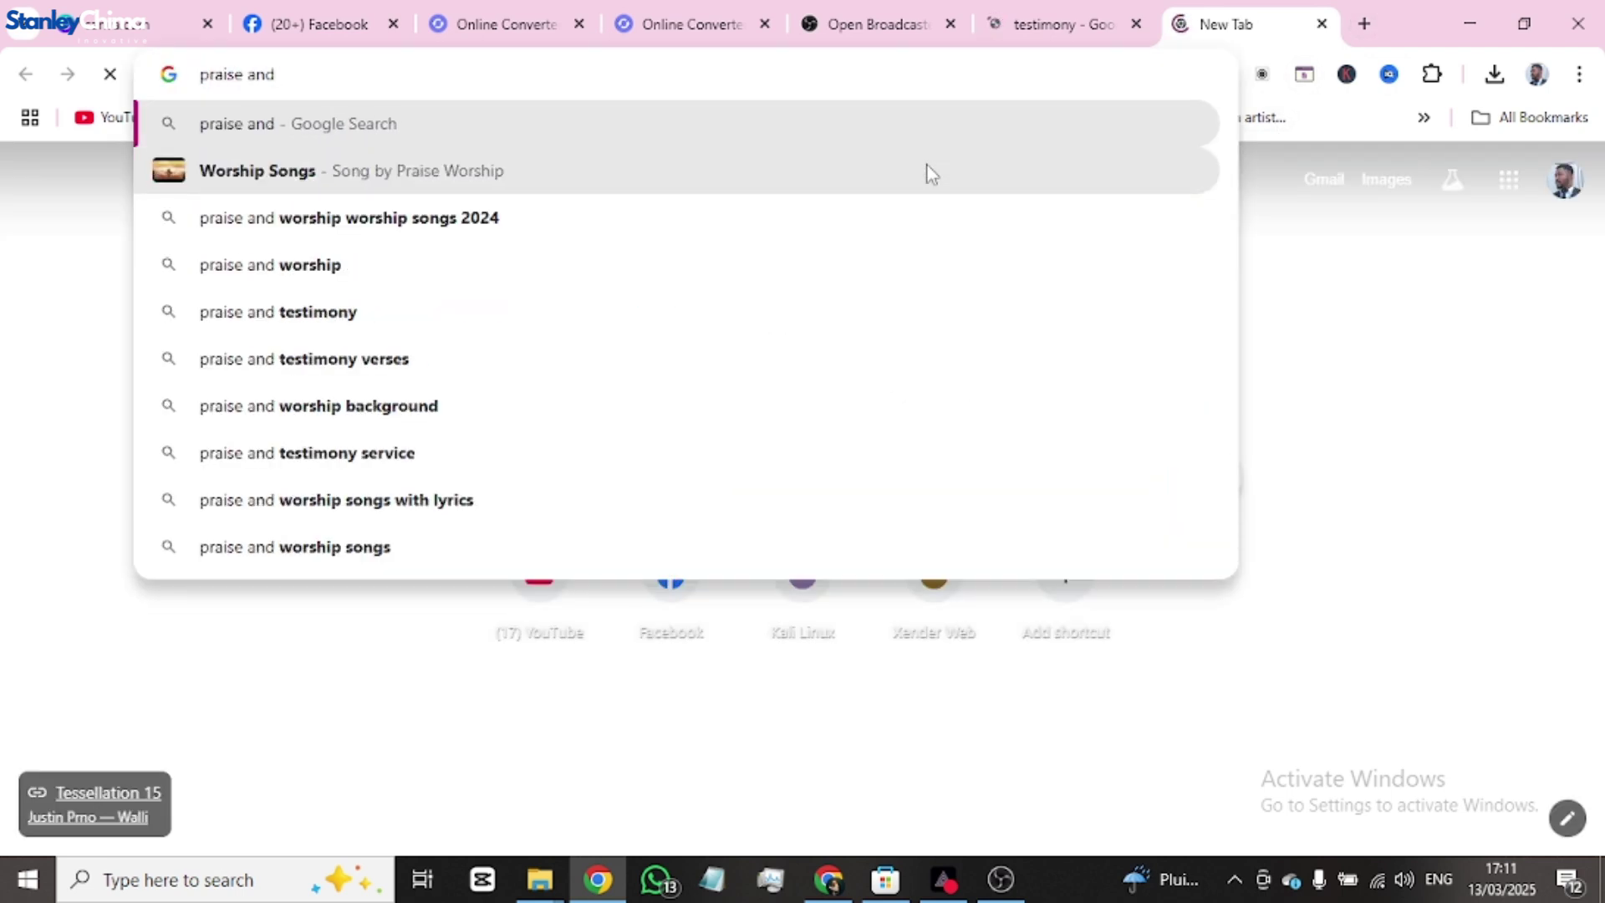
pyautogui.write(' worshi')
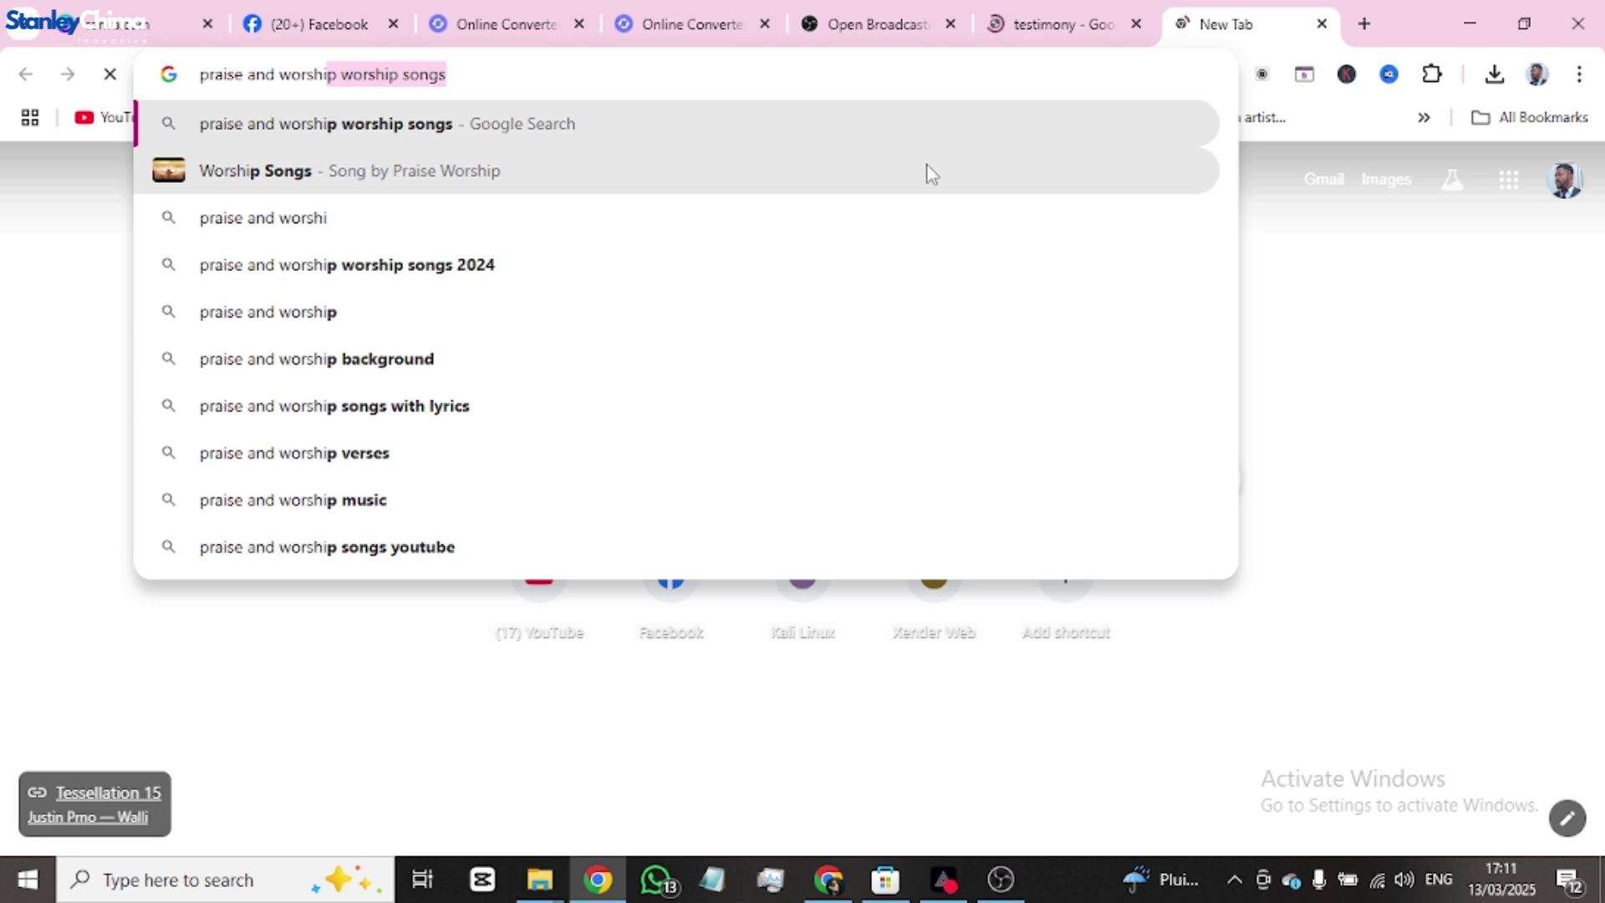
pyautogui.write('p')
pyautogui.press('Return')
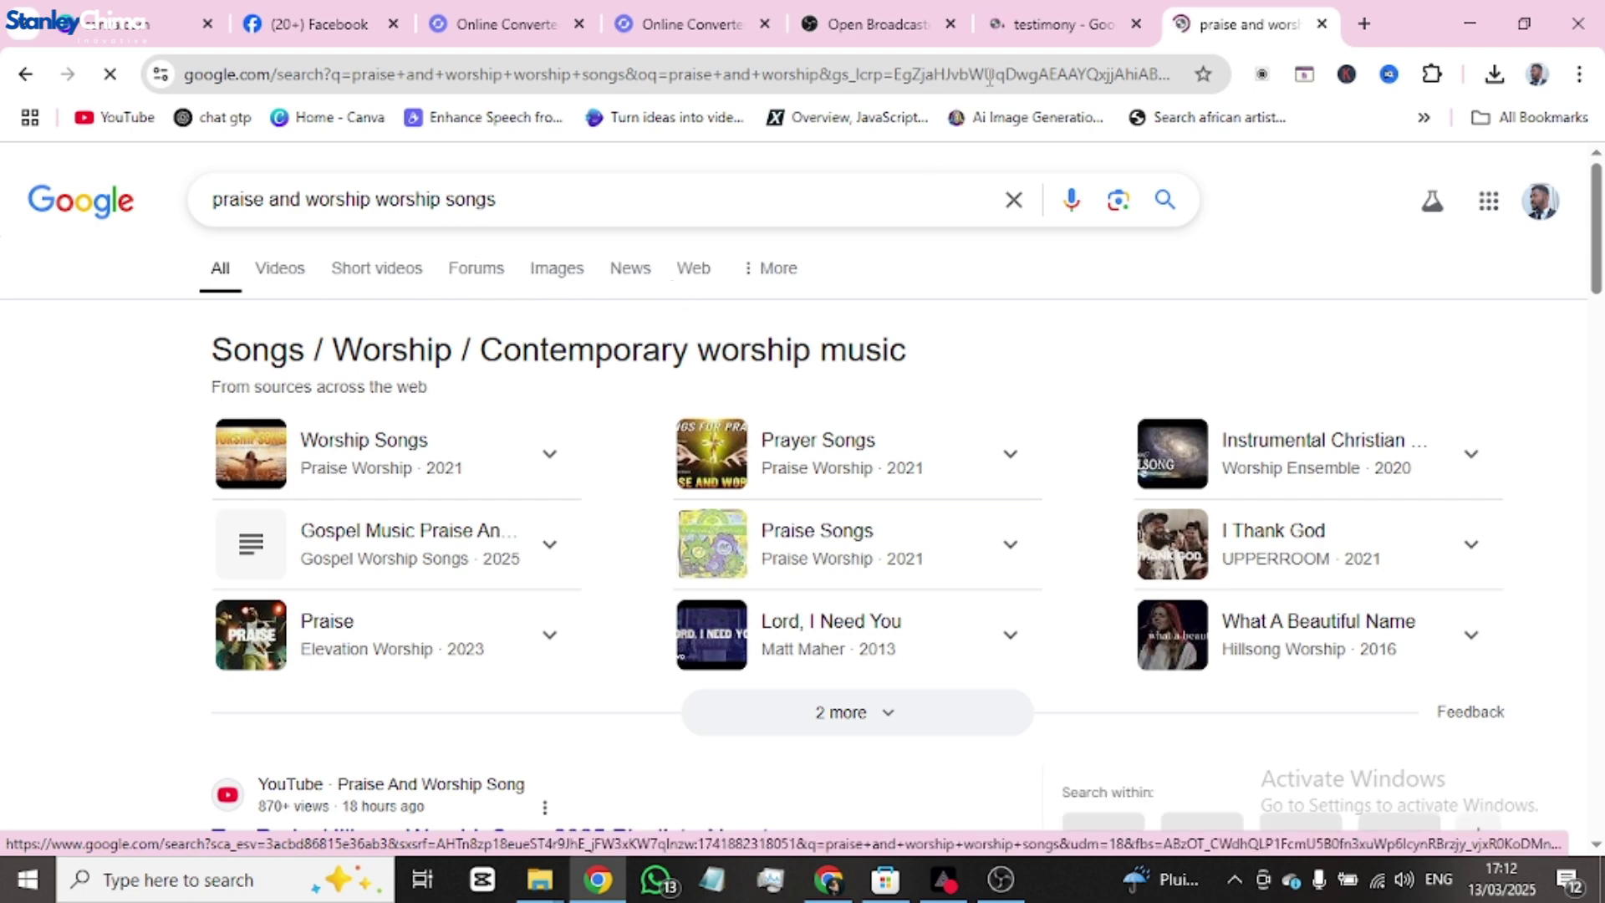
pyautogui.click(1059, 25)
pyautogui.scroll(-4, 1111, 387)
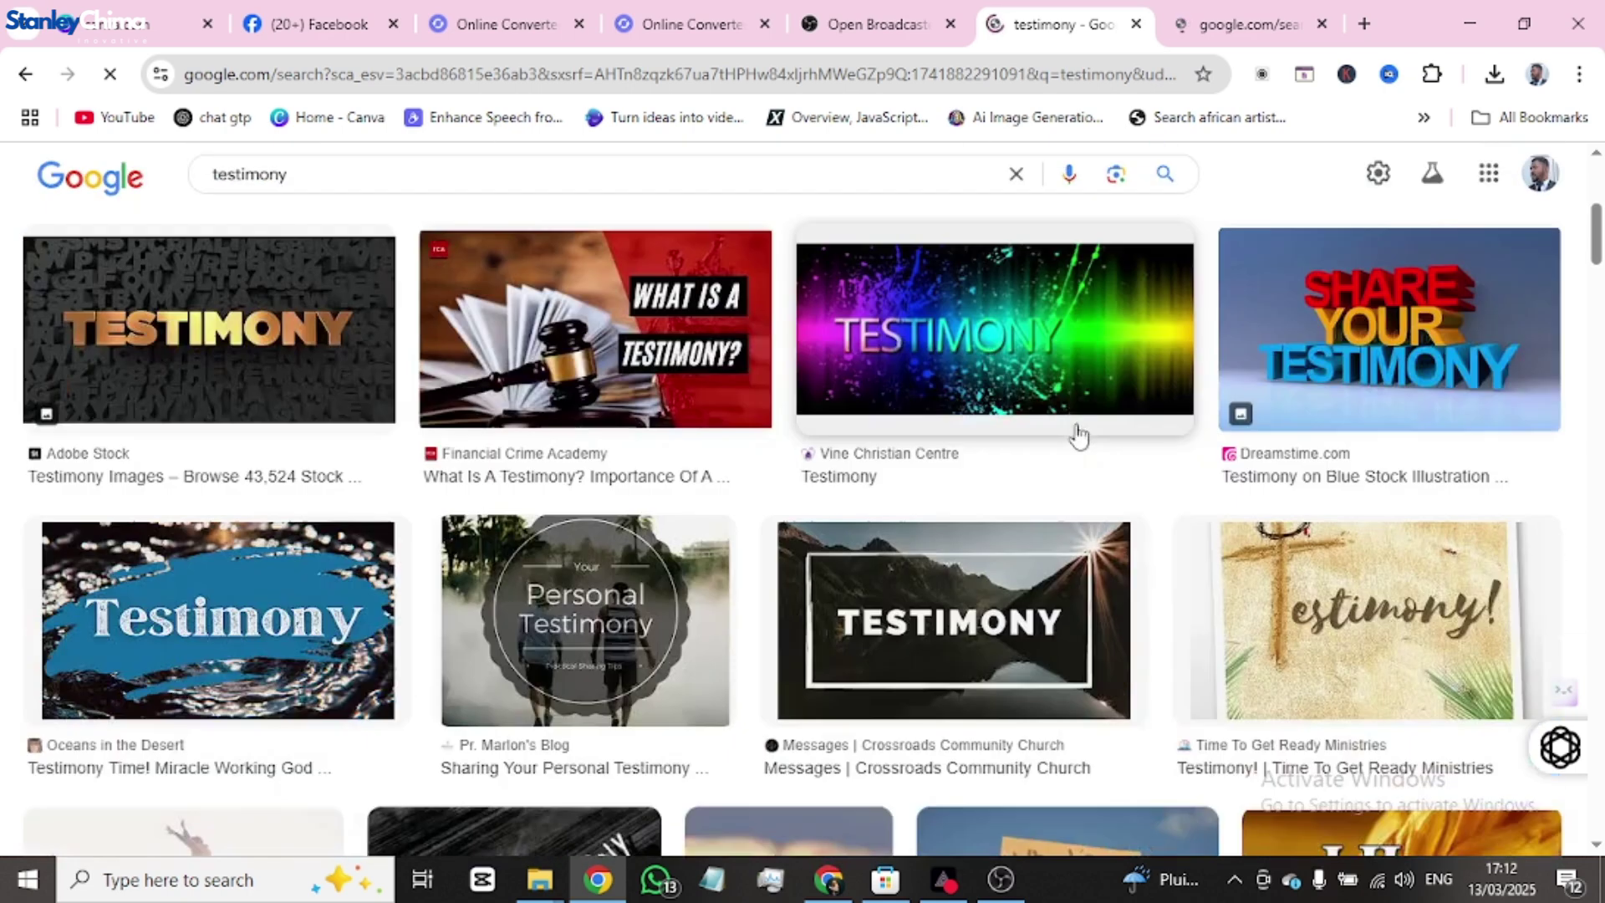
pyautogui.scroll(4, 1075, 429)
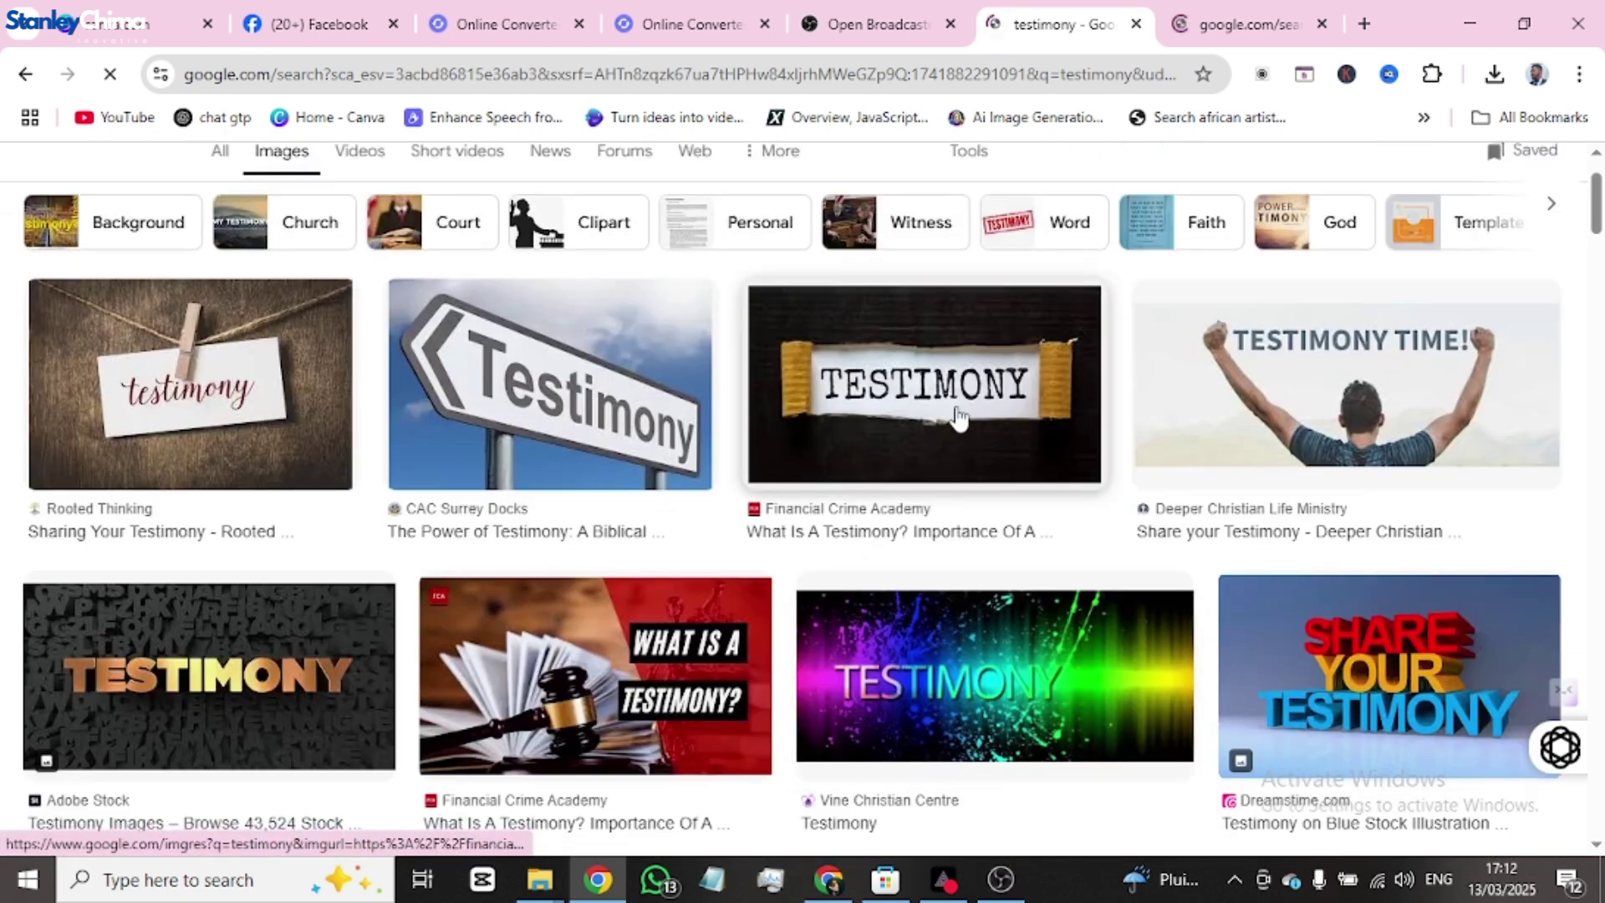
pyautogui.scroll(-4, 942, 430)
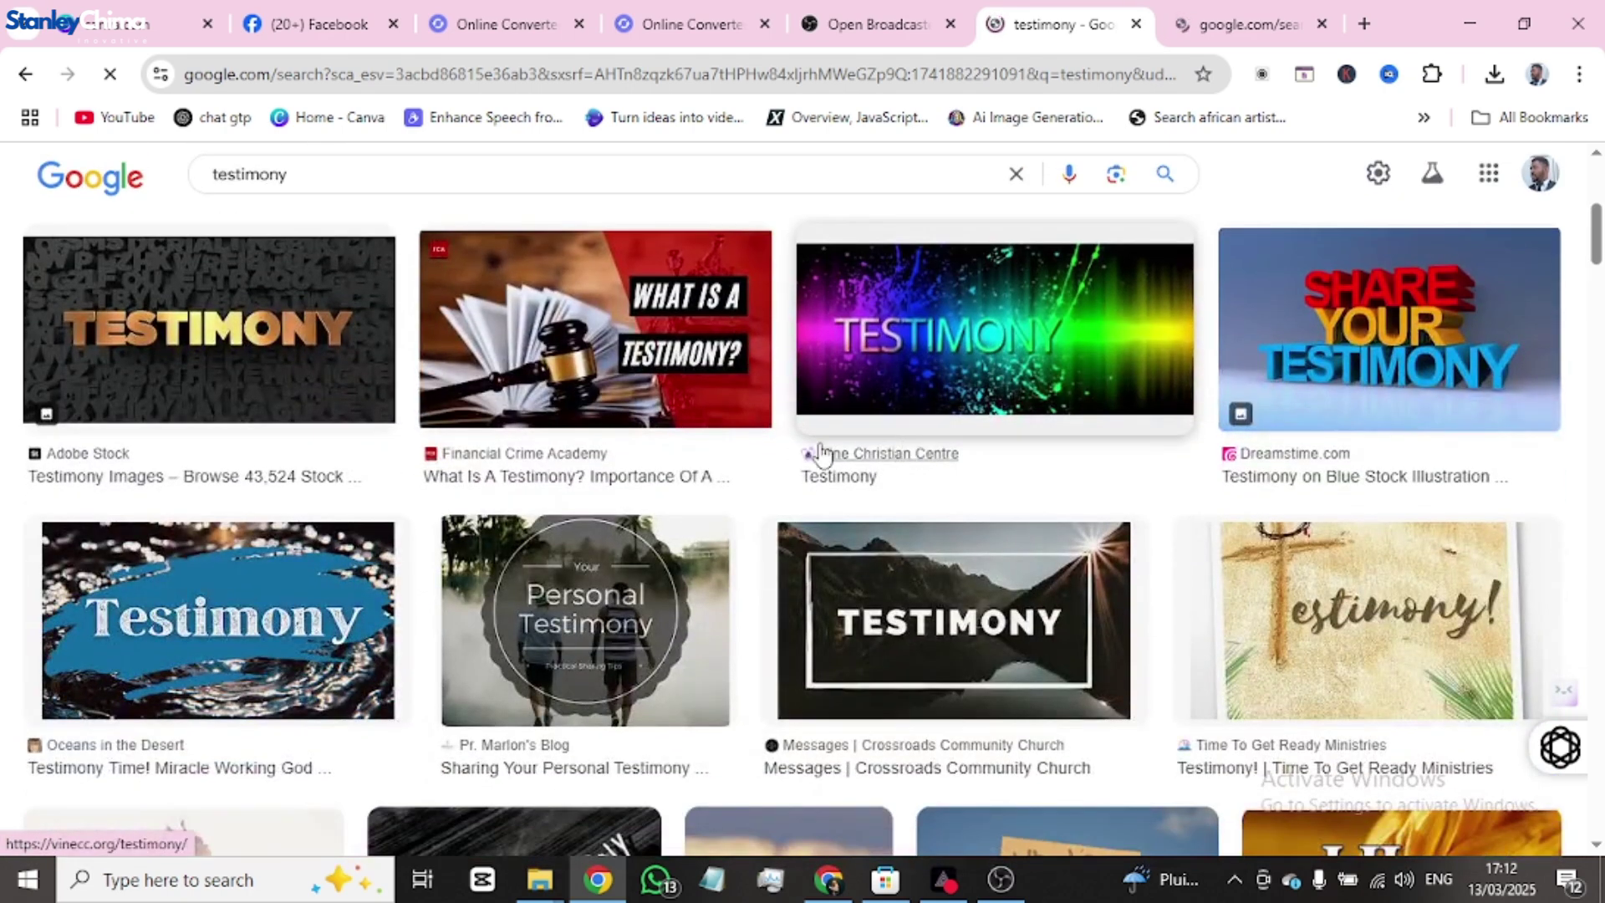
# - Save the Adobe Stock TESTIMONY image to Downloads as testiony.jpg
pyautogui.click(290, 371)
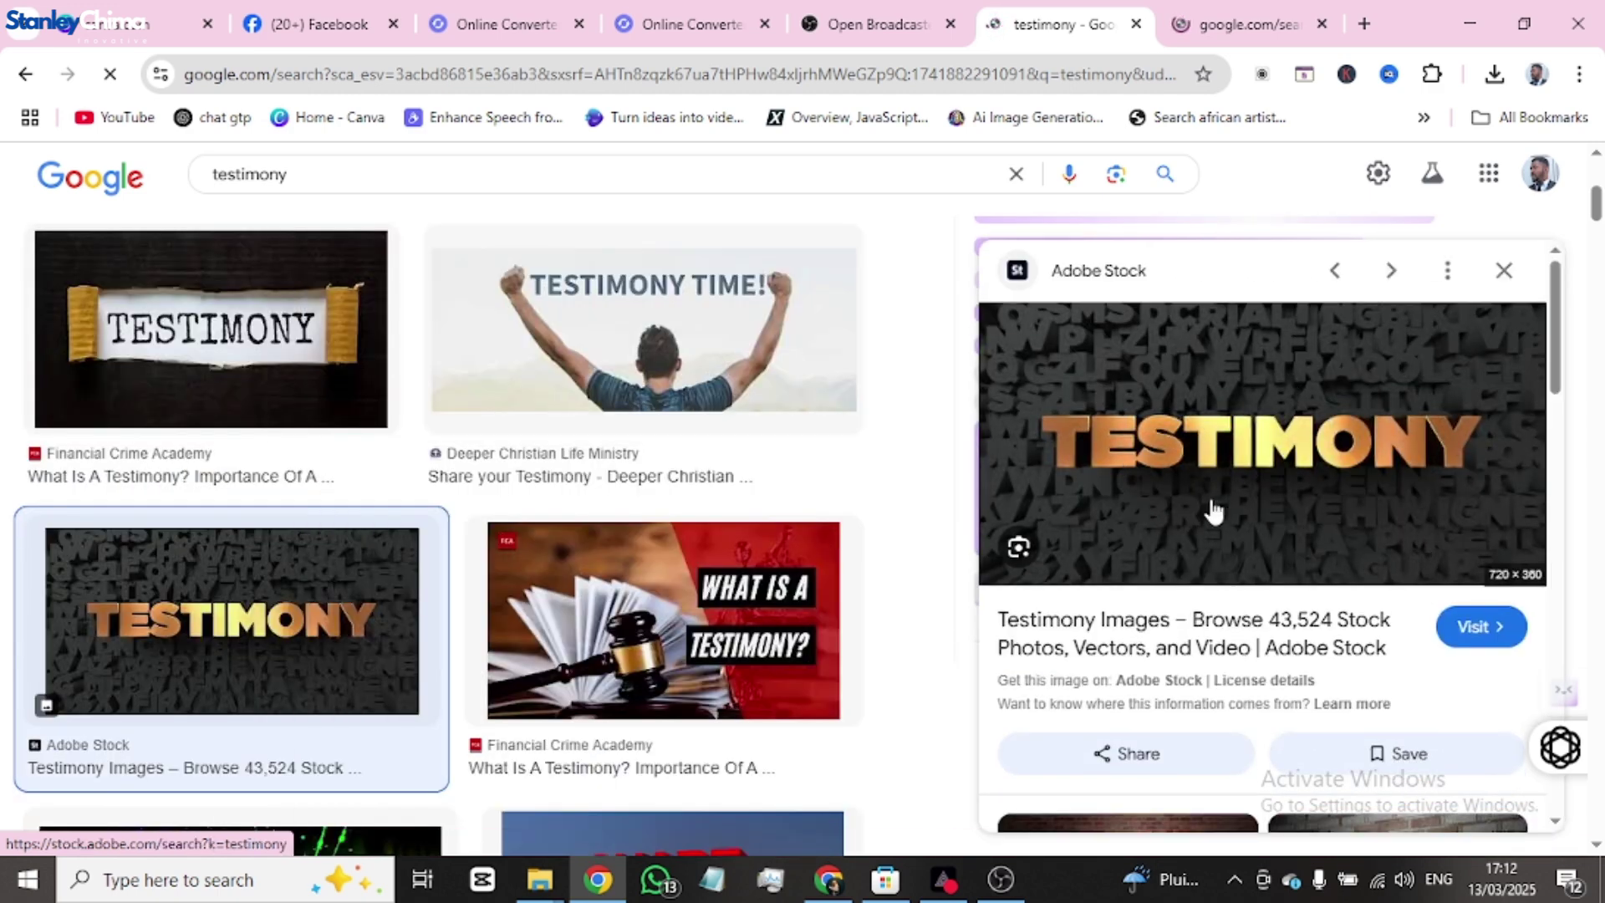
pyautogui.rightClick(1225, 470)
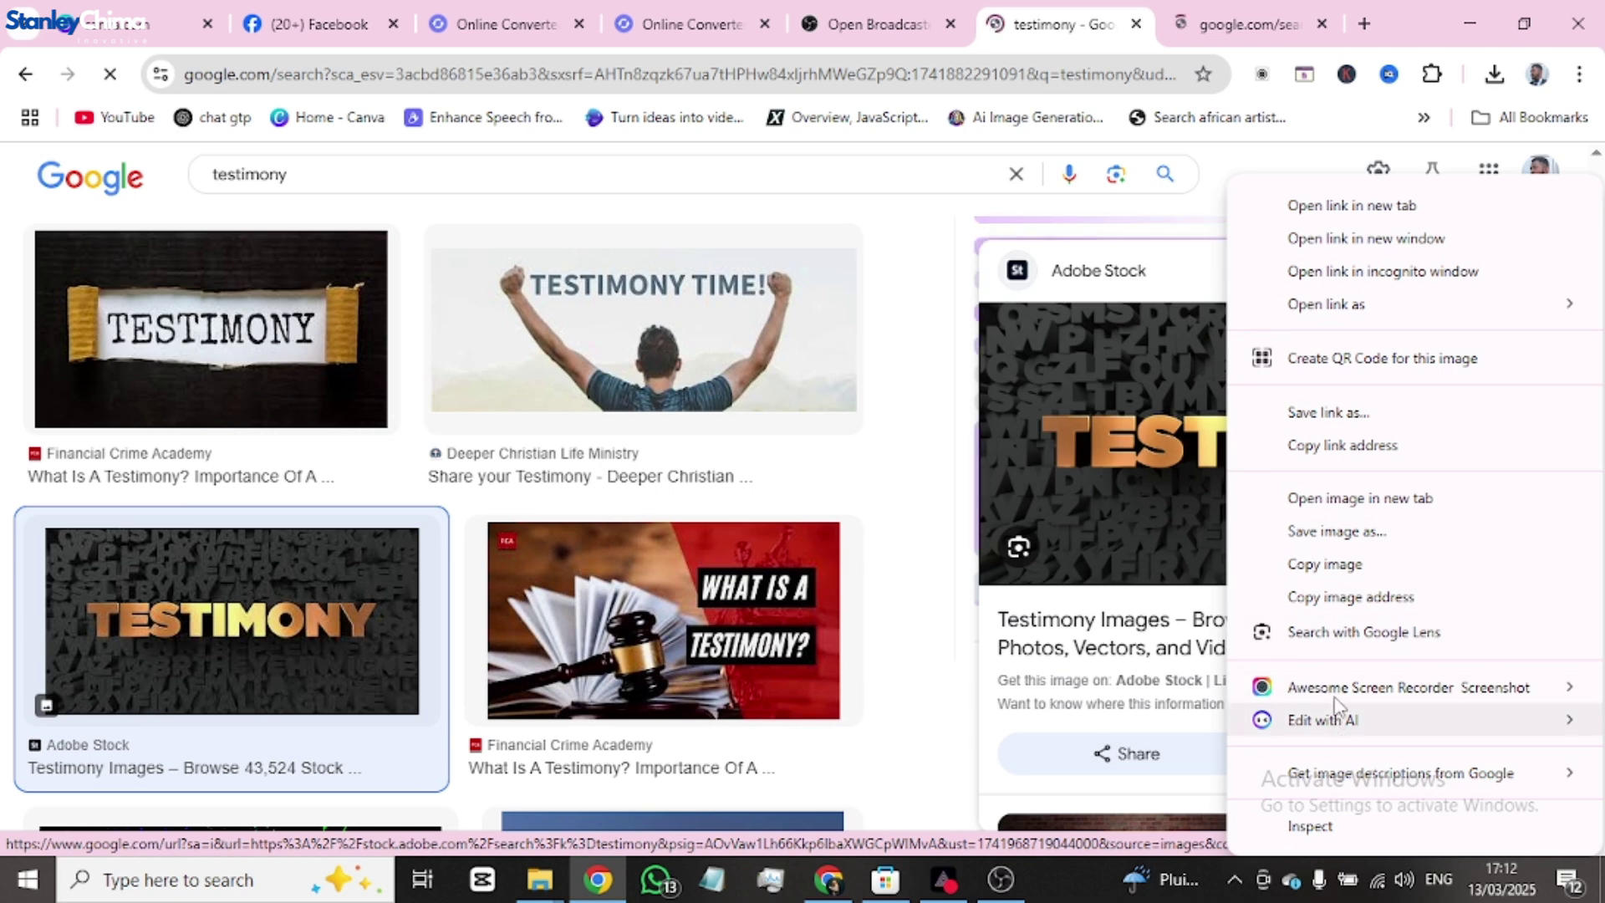
pyautogui.click(1354, 540)
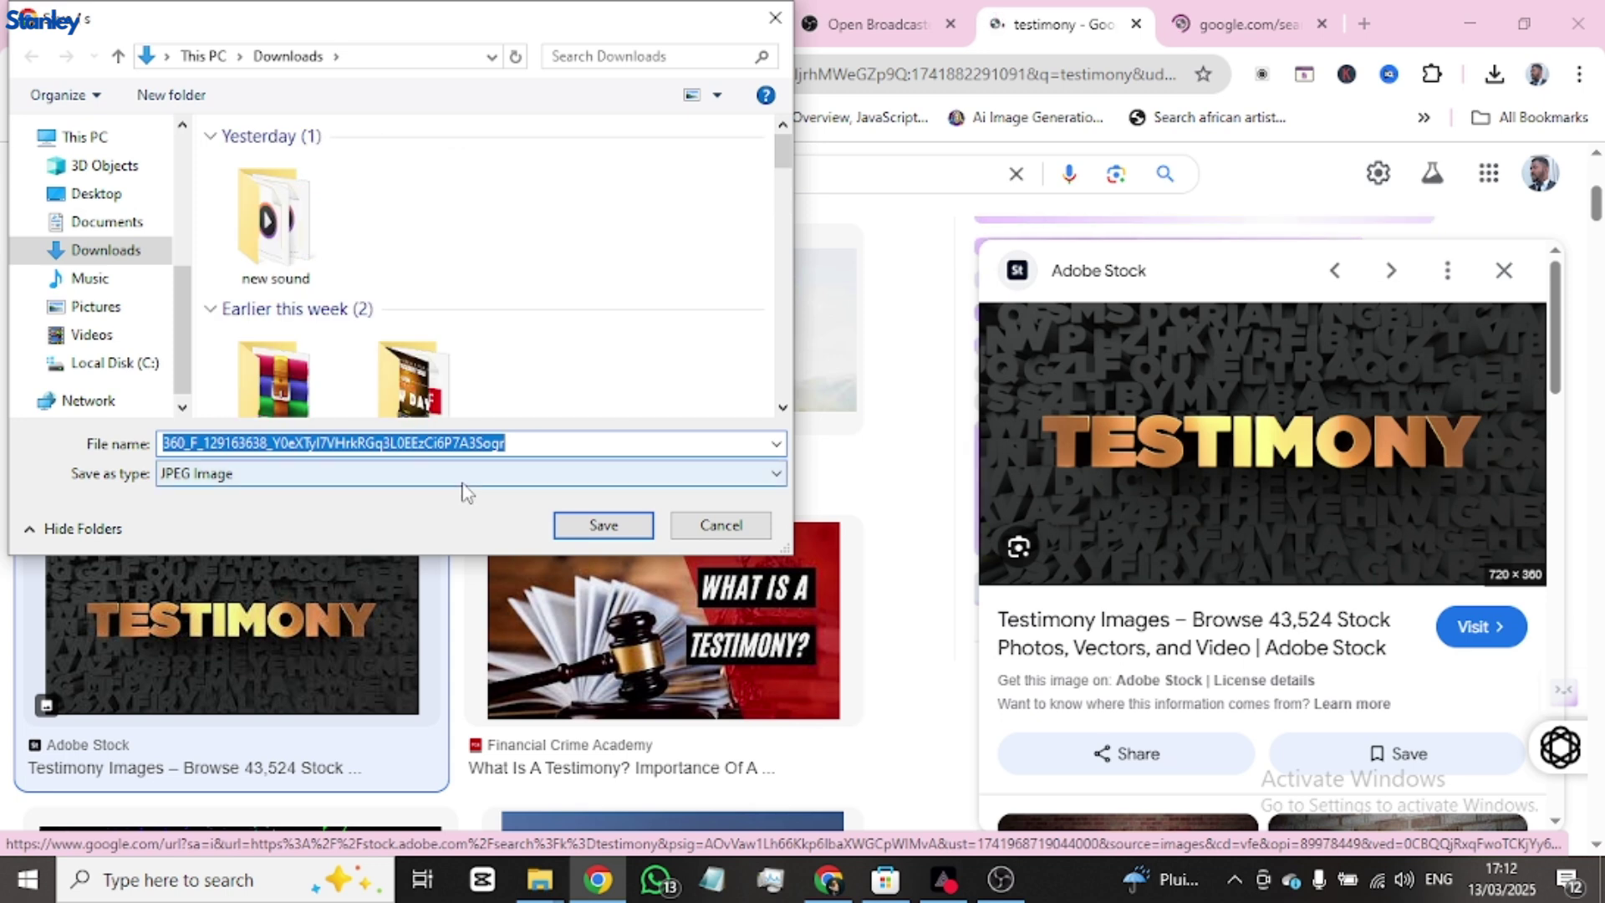
pyautogui.write('testiony')
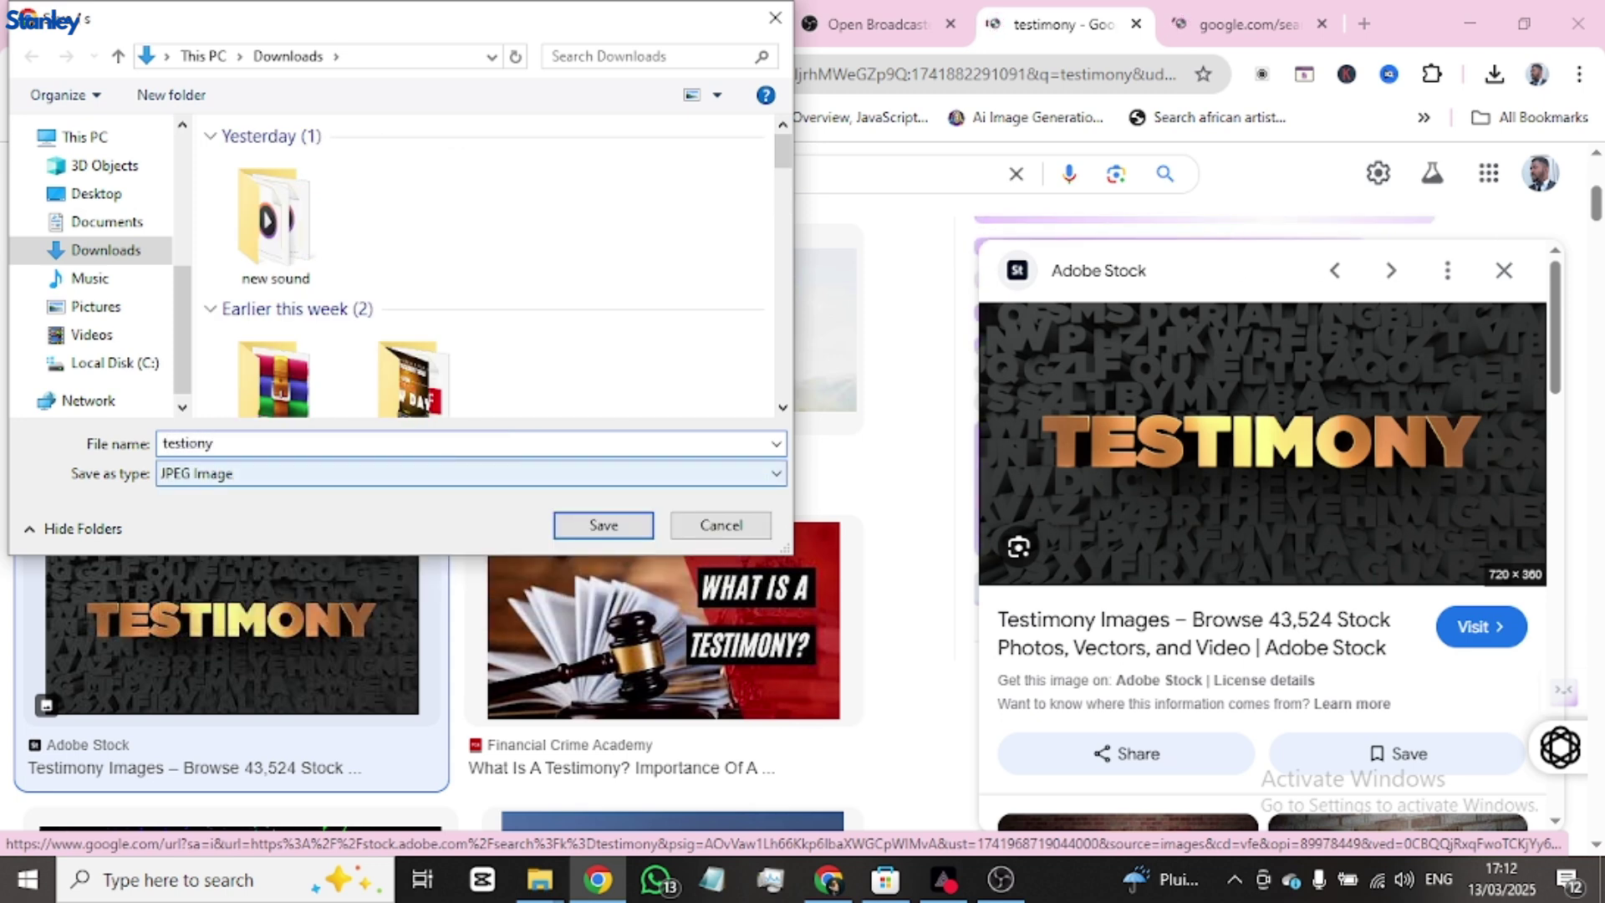
pyautogui.press('Return')
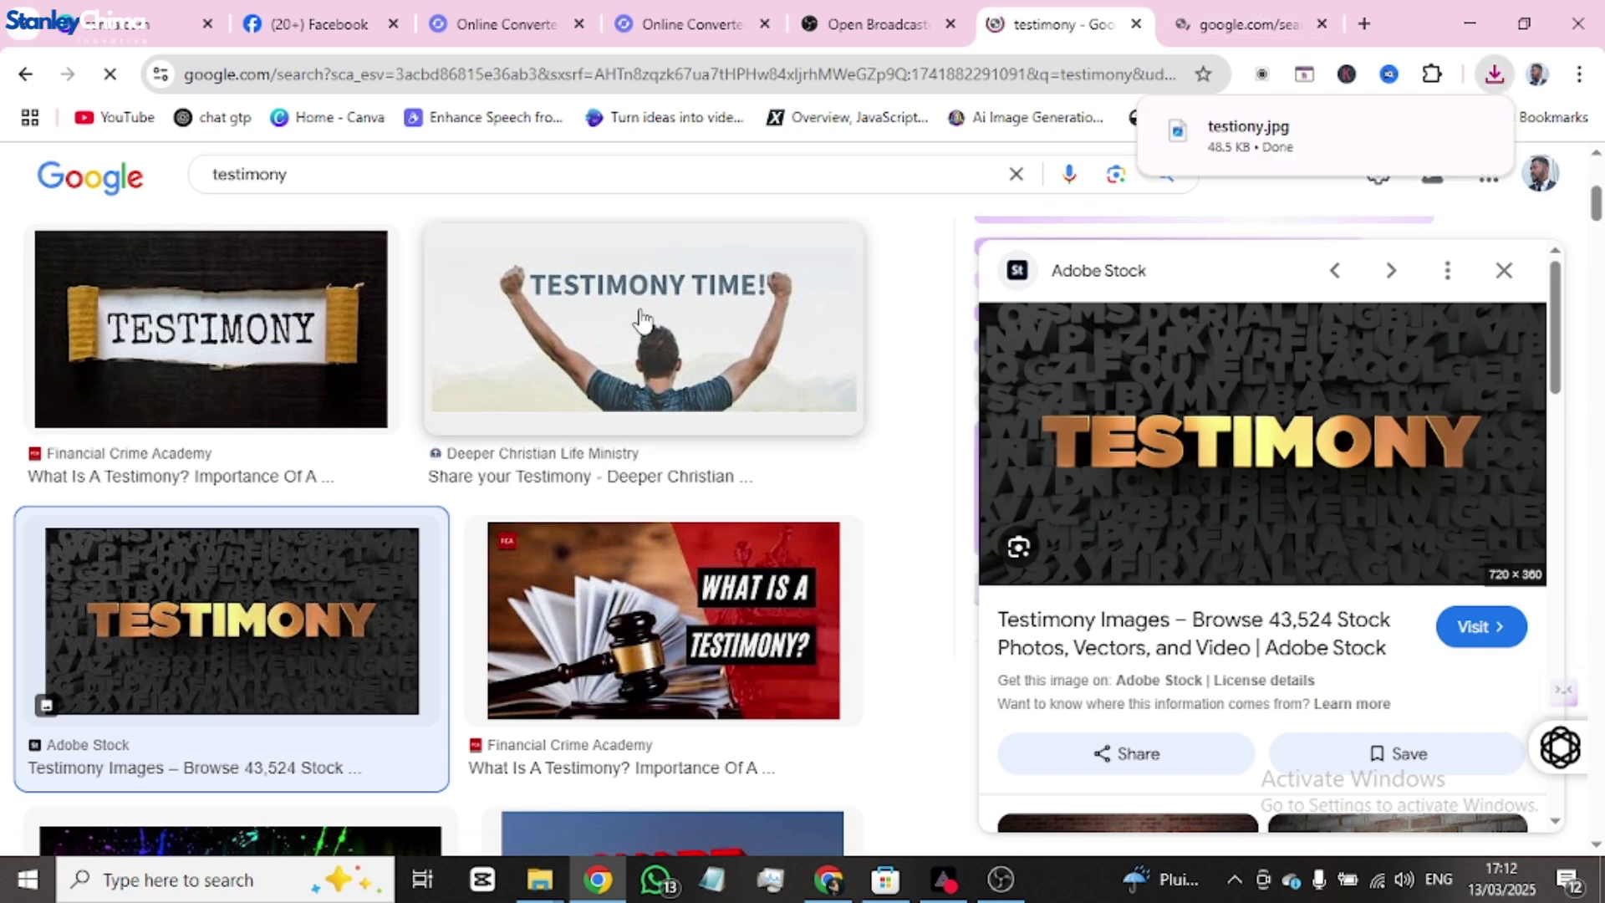
# - Replace the testimony query with a thanksgiving image search
pyautogui.scroll(5, 637, 315)
pyautogui.moveTo(309, 193); pyautogui.dragTo(130, 241)
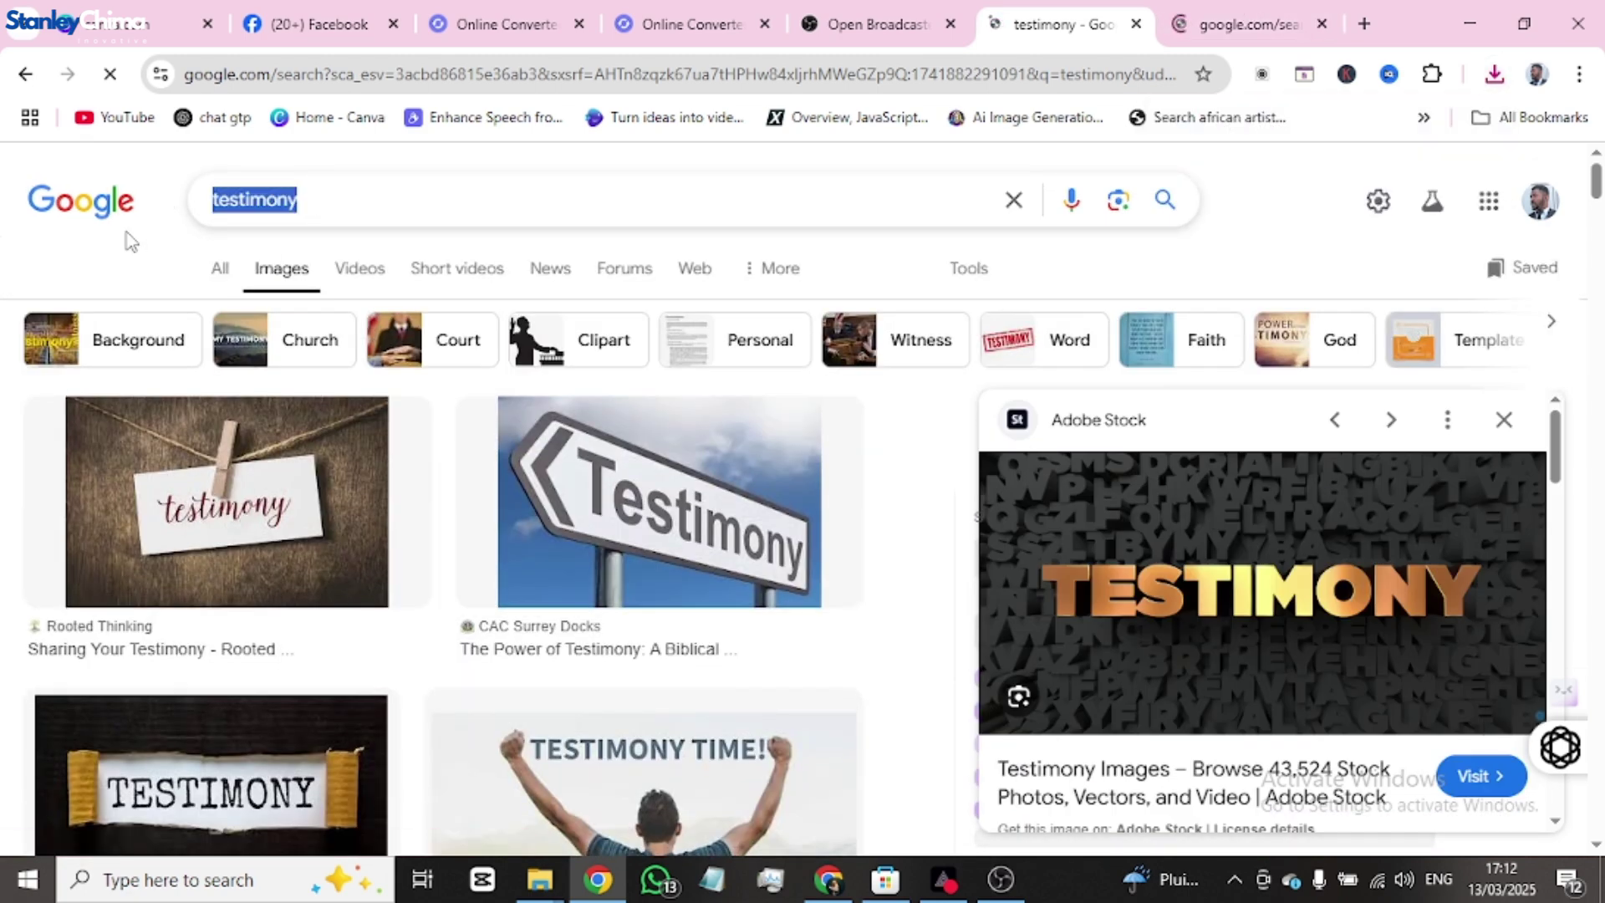
pyautogui.write('thankshi')
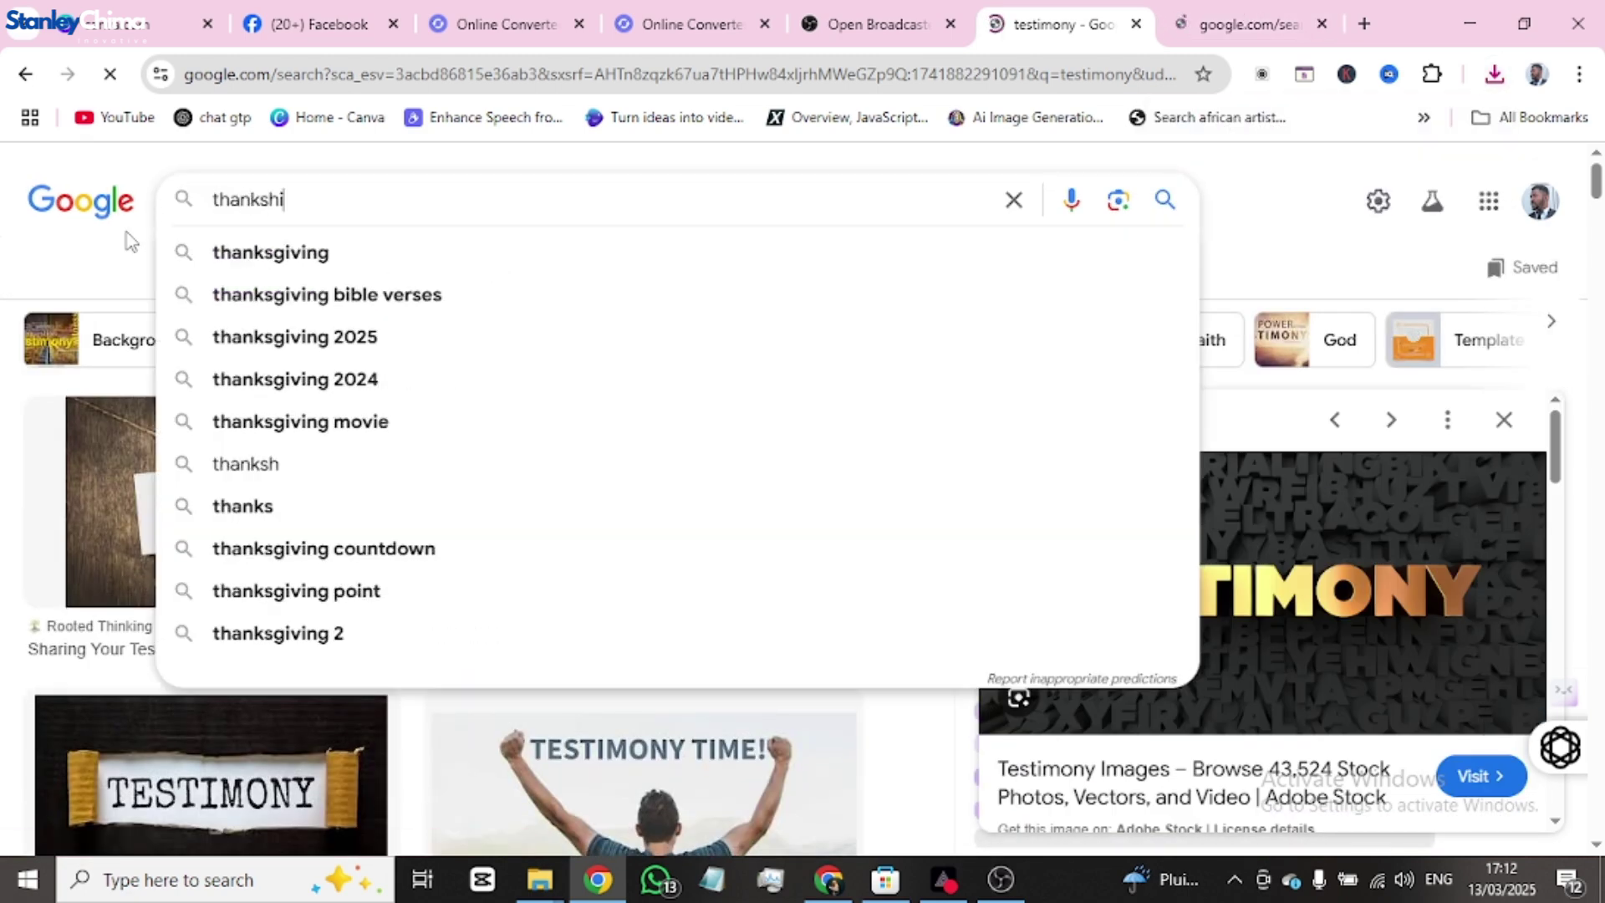
pyautogui.write('ving')
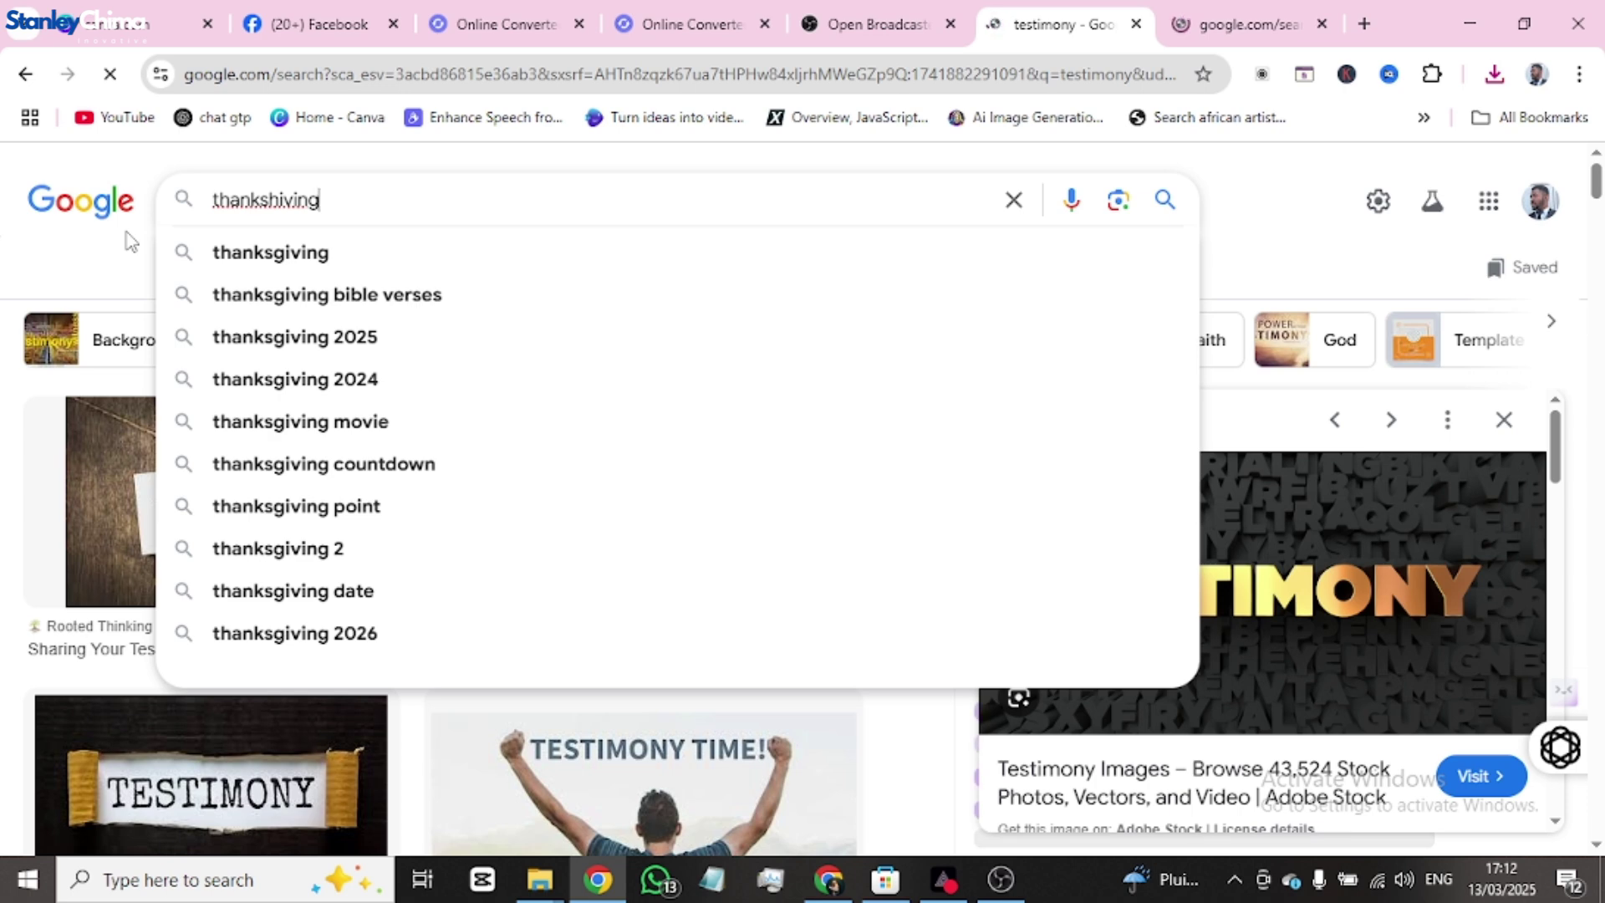
# - Change the praise-and-worship query to search for praise and worship sessions
pyautogui.click(1240, 25)
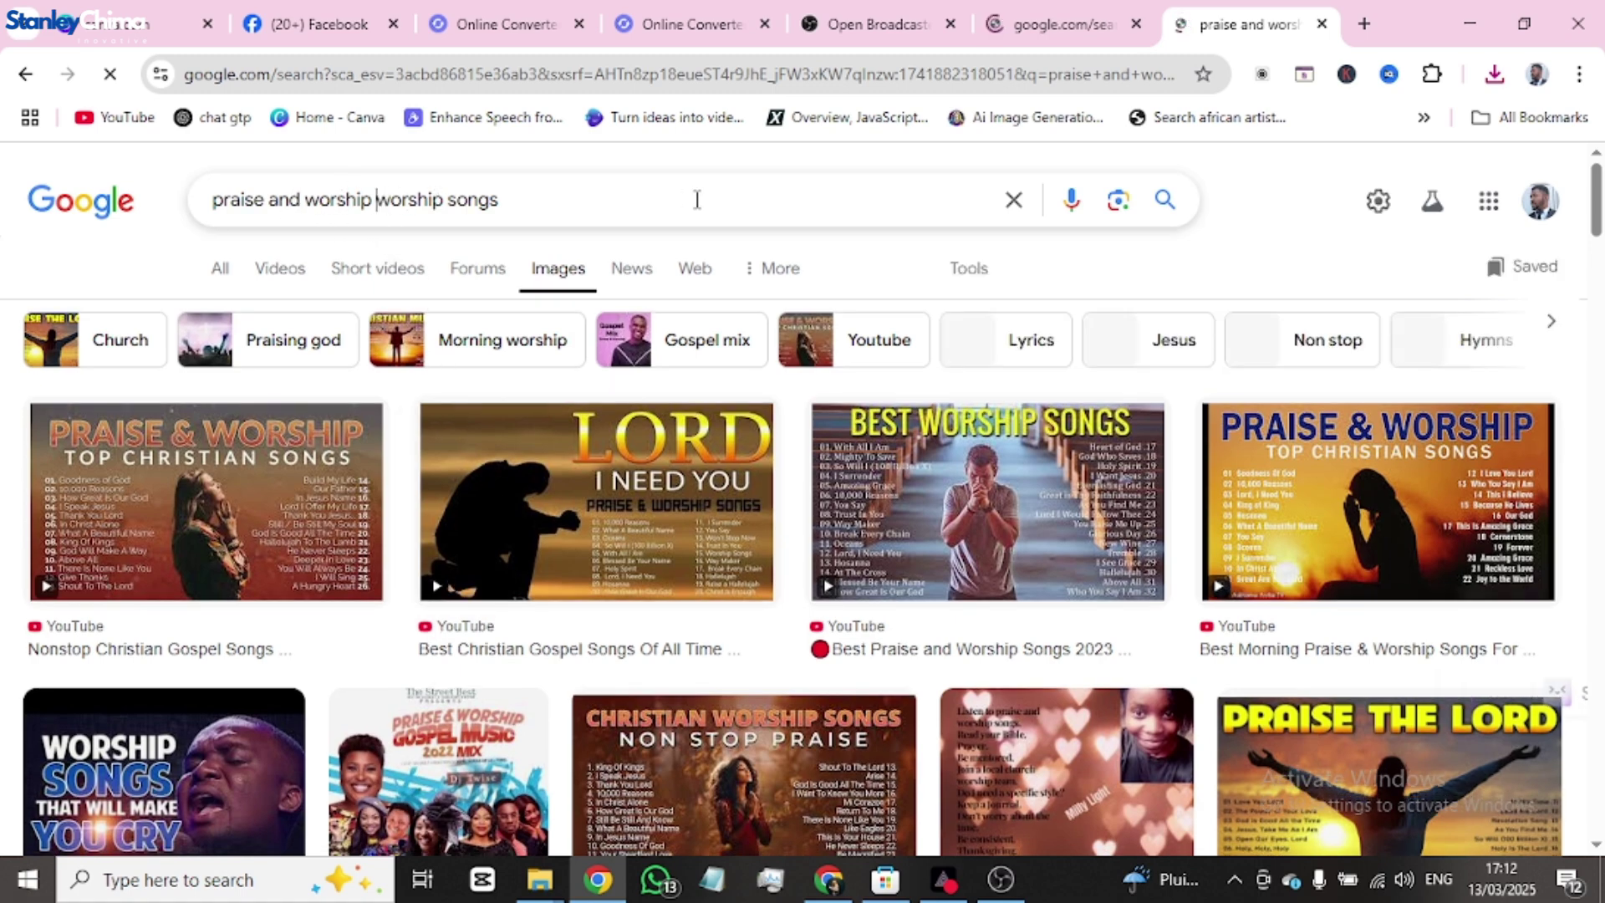
pyautogui.moveTo(379, 199); pyautogui.dragTo(694, 199)
pyautogui.write('sessi')
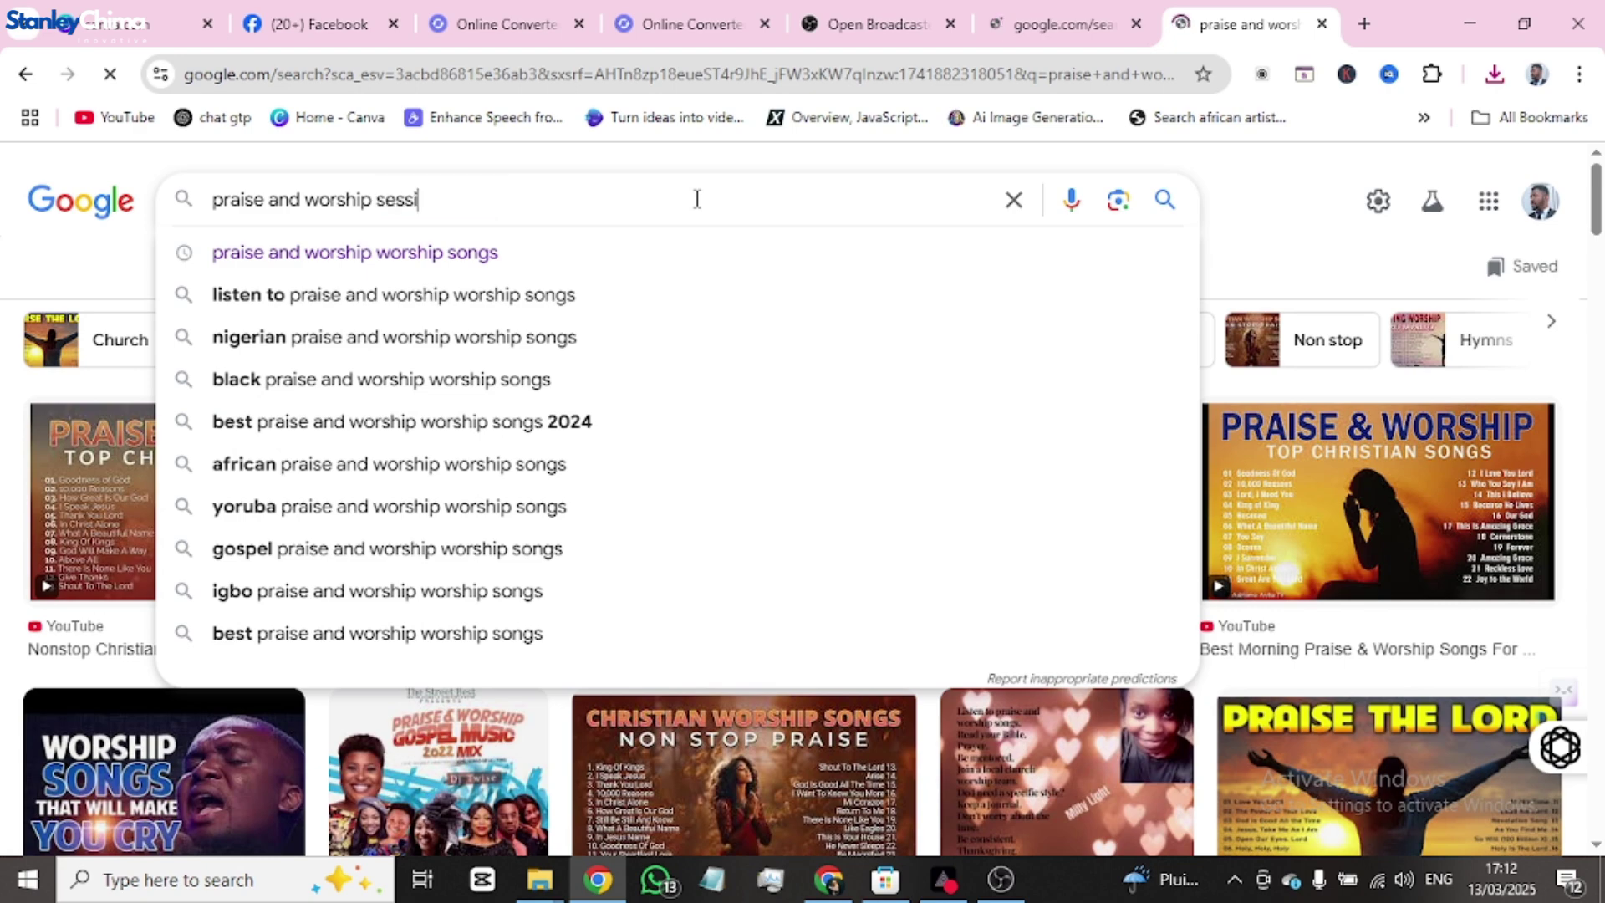
pyautogui.write('pon')
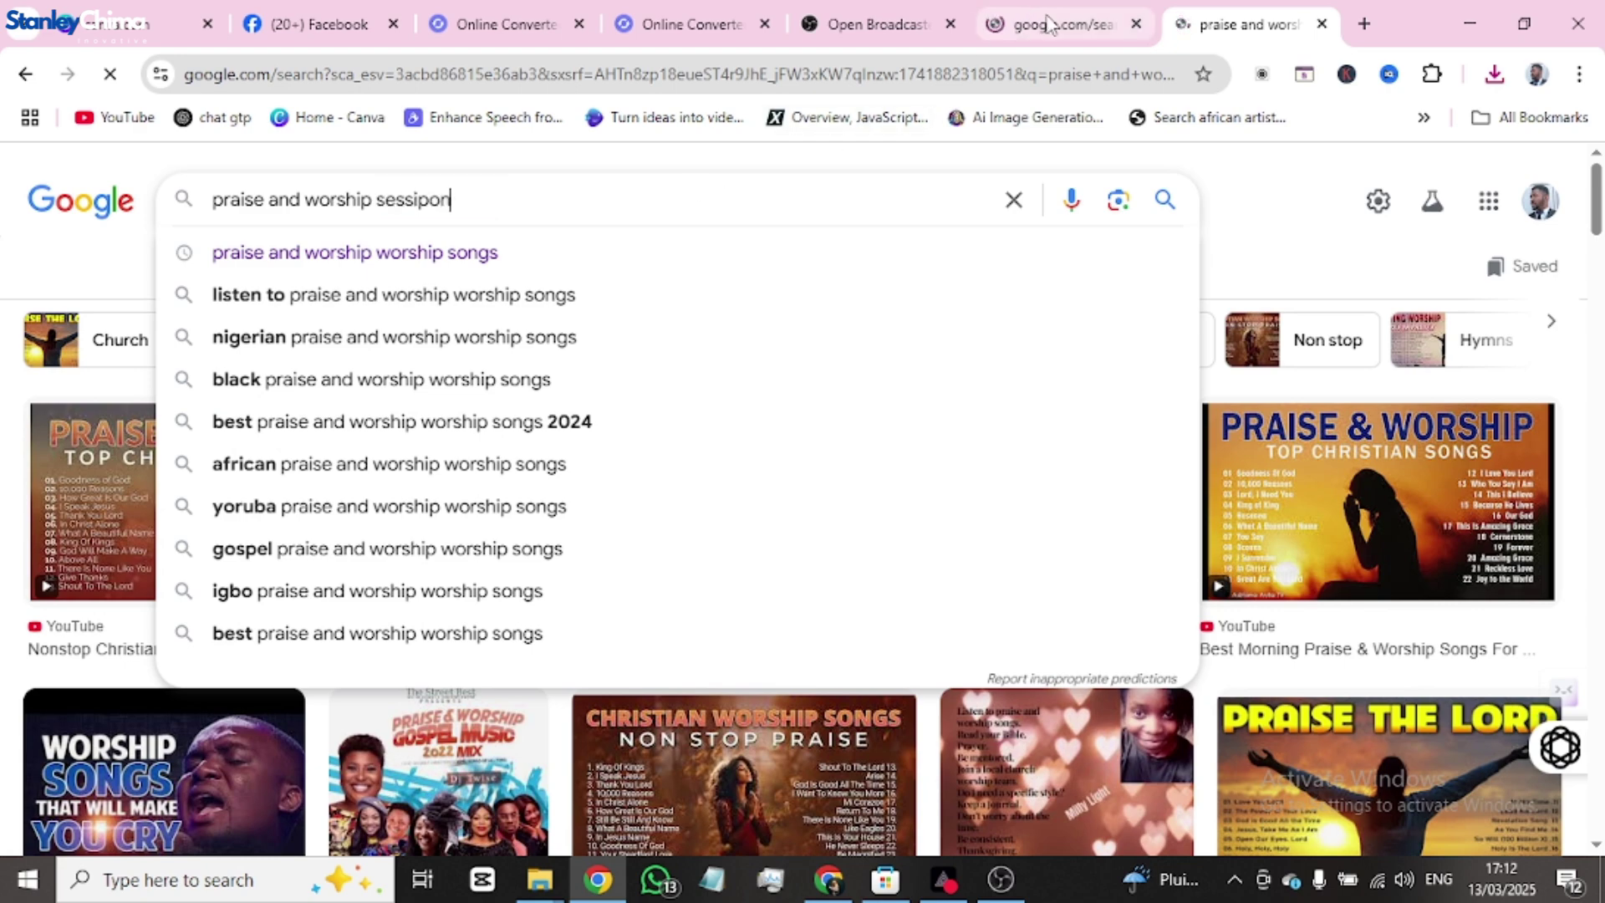
# - Replace the thanksgiving query with a search for 'thanks for joining' images
pyautogui.click(1062, 23)
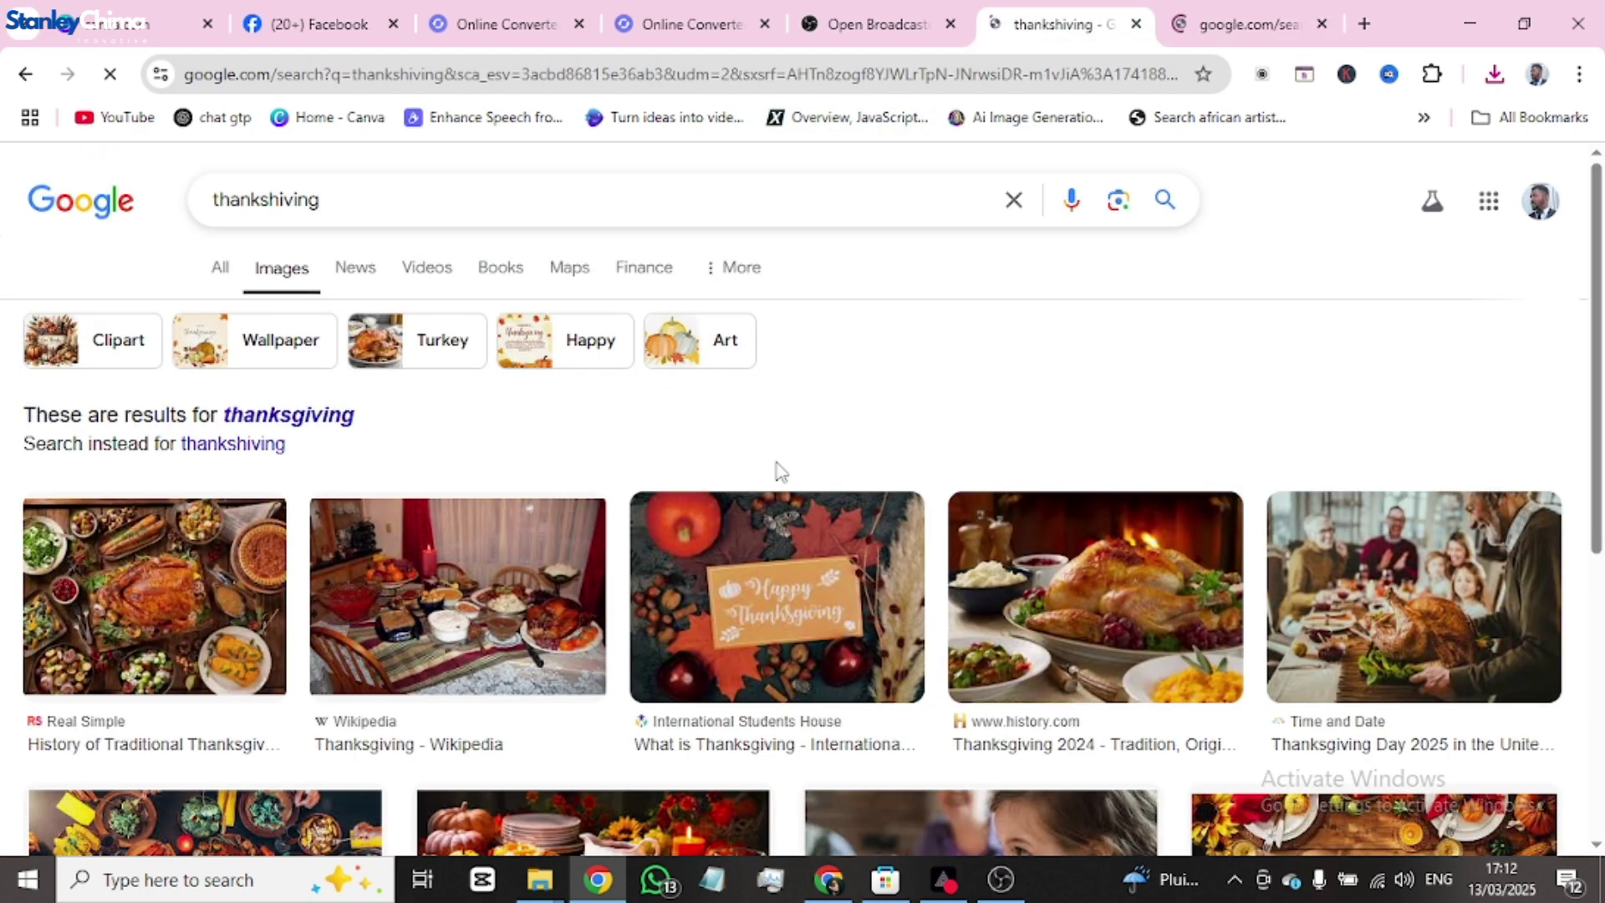
pyautogui.scroll(-2, 1030, 537)
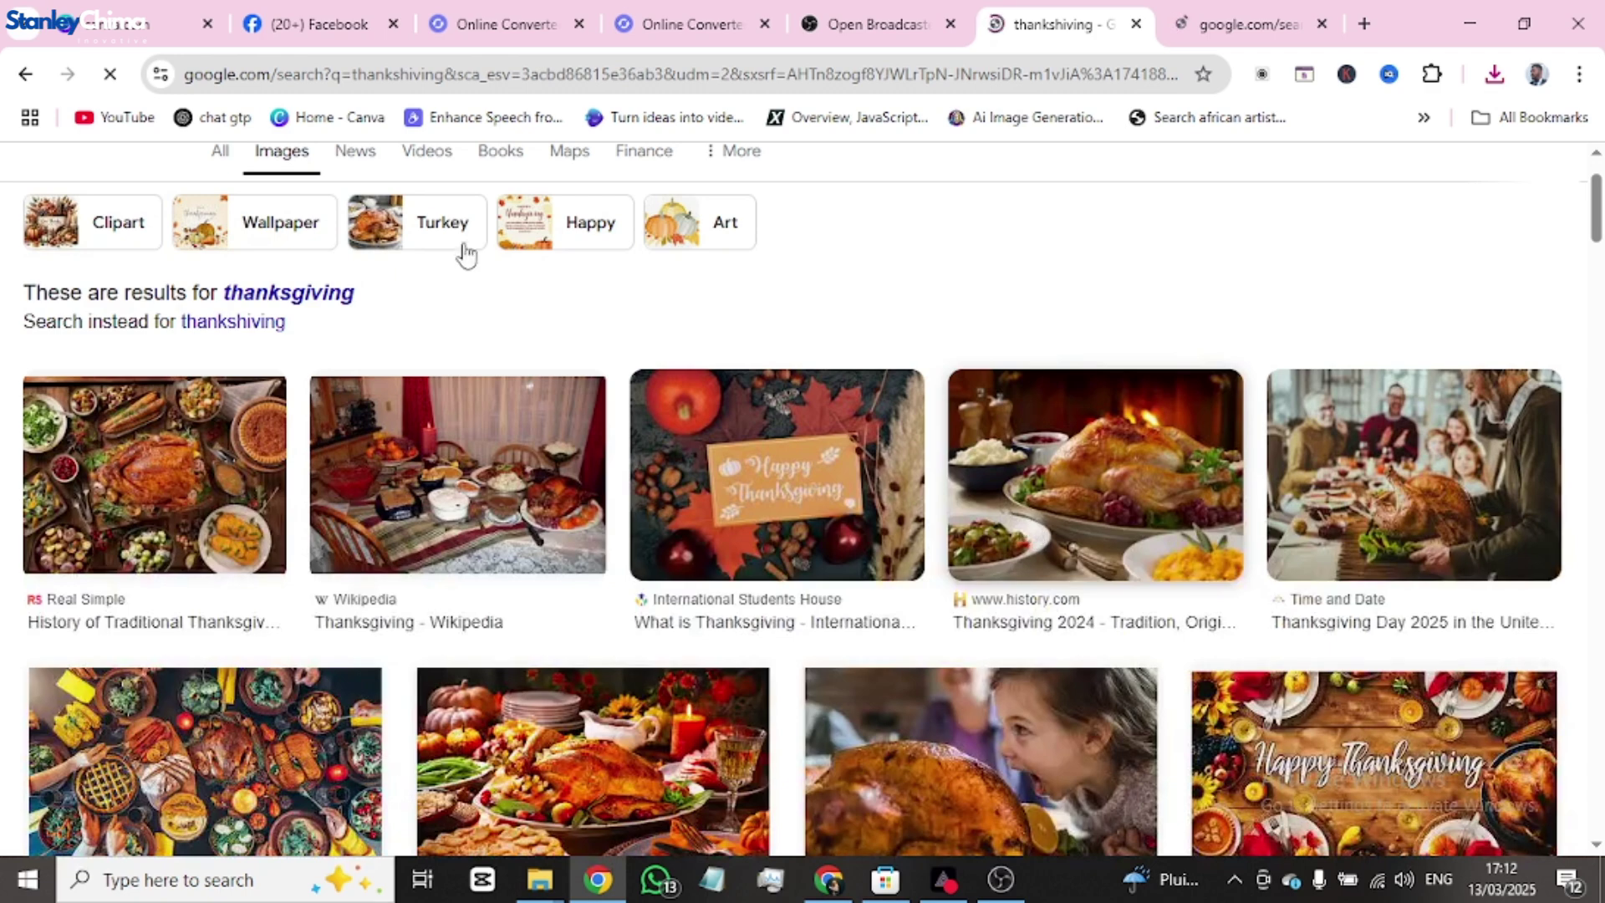
pyautogui.scroll(2, 466, 252)
pyautogui.moveTo(340, 198); pyautogui.dragTo(132, 178)
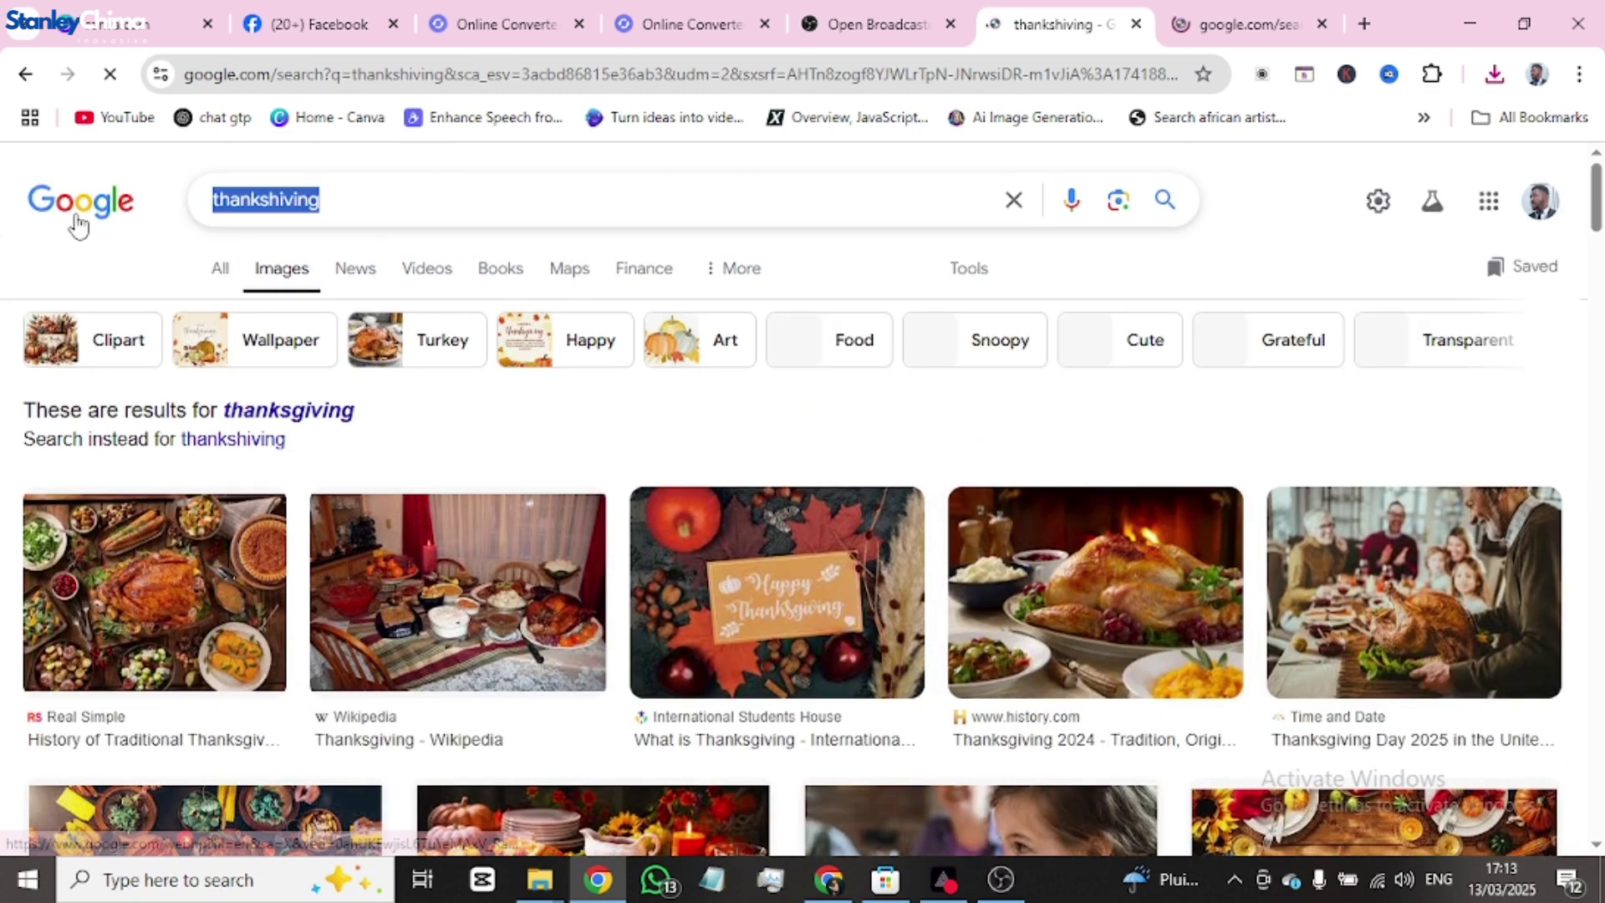
pyautogui.write('thanks g')
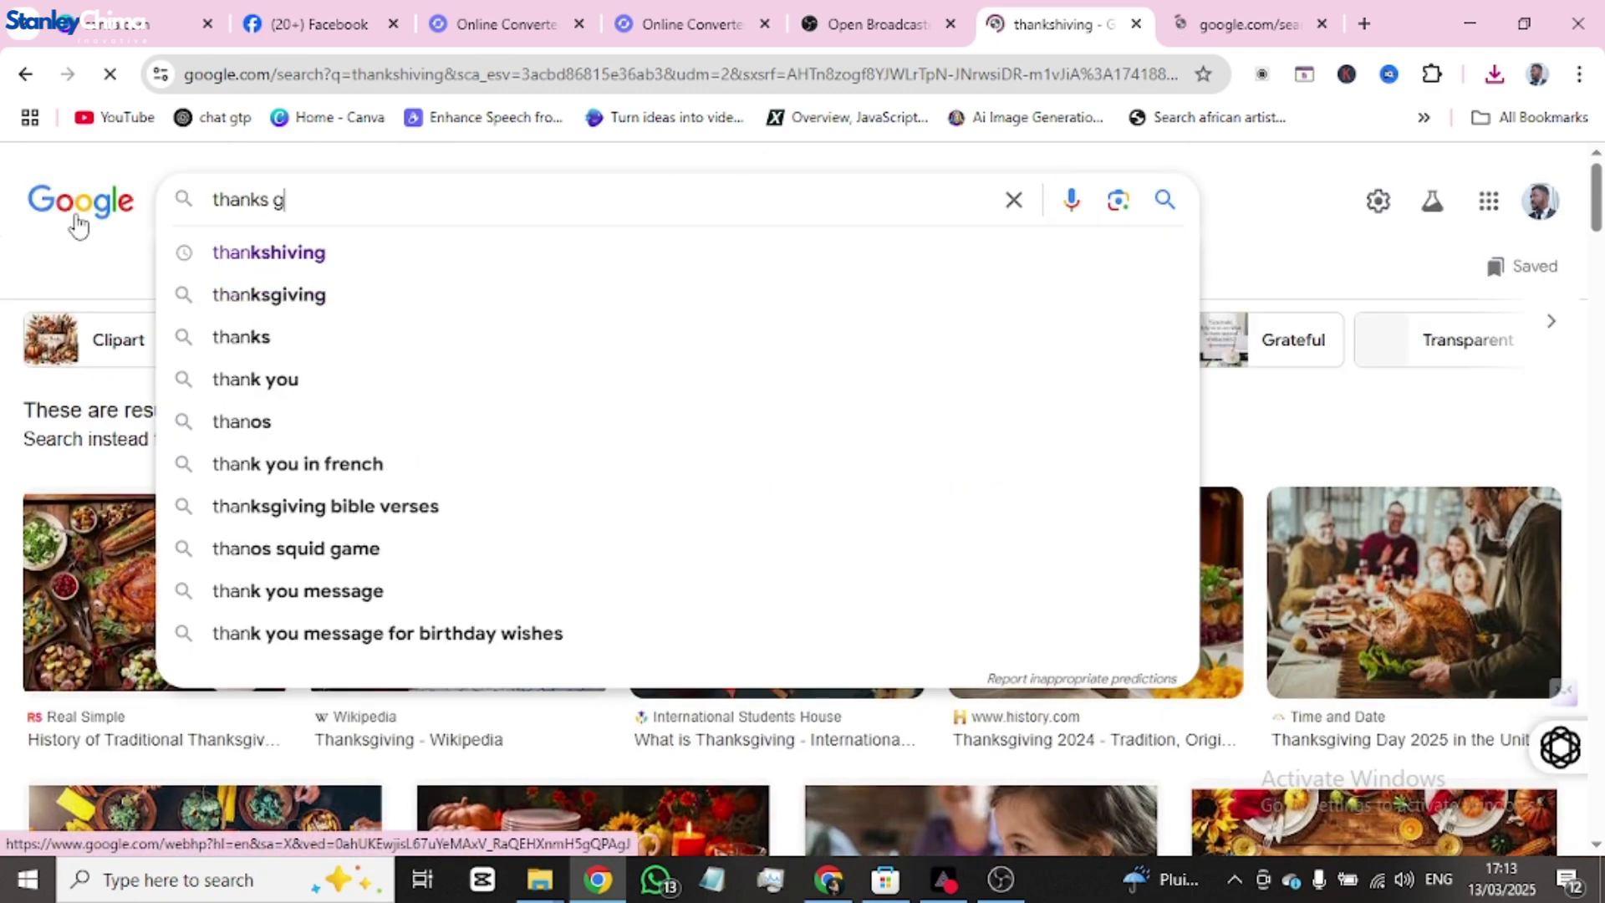
pyautogui.write('or joing')
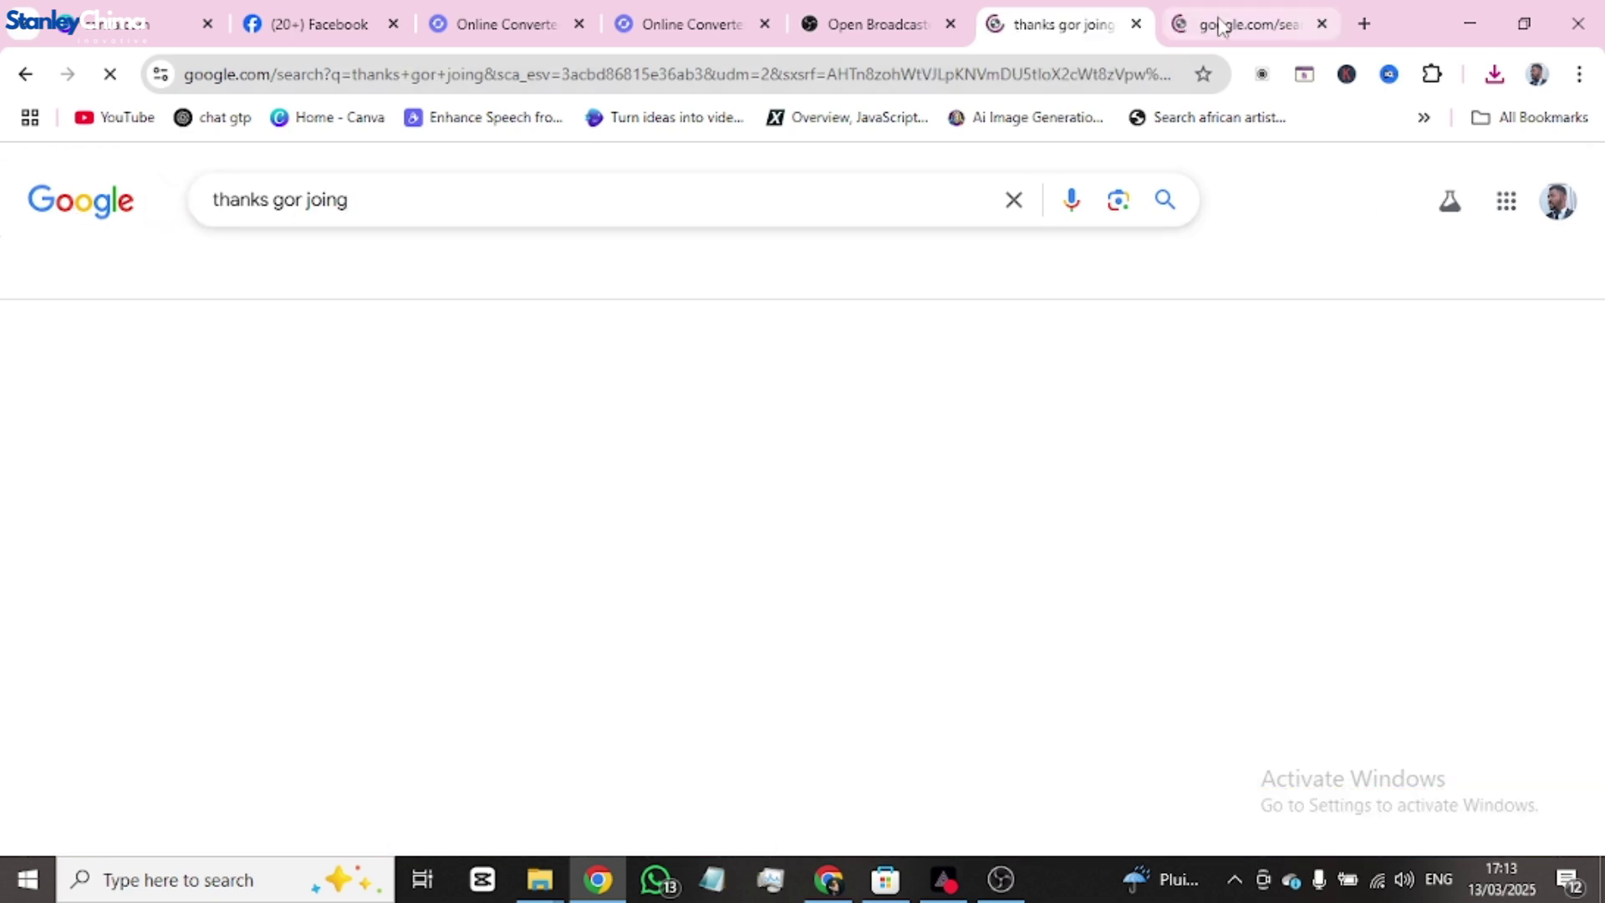
# - Save the Praise & Worship session image to Downloads as 'praise worship'
pyautogui.click(1225, 25)
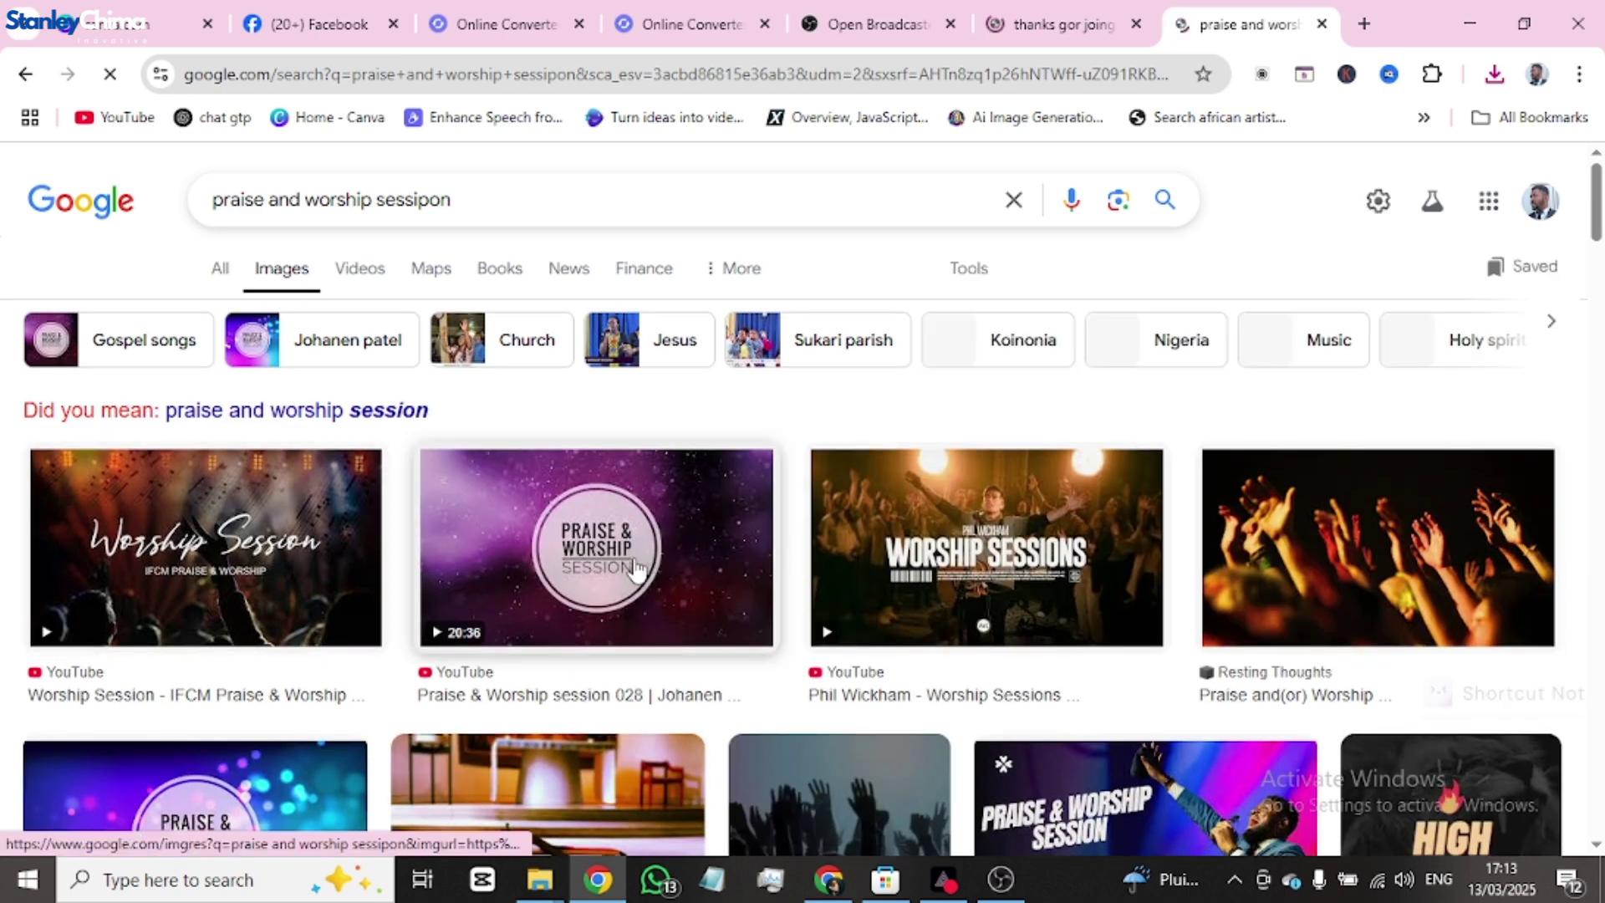
pyautogui.click(750, 558)
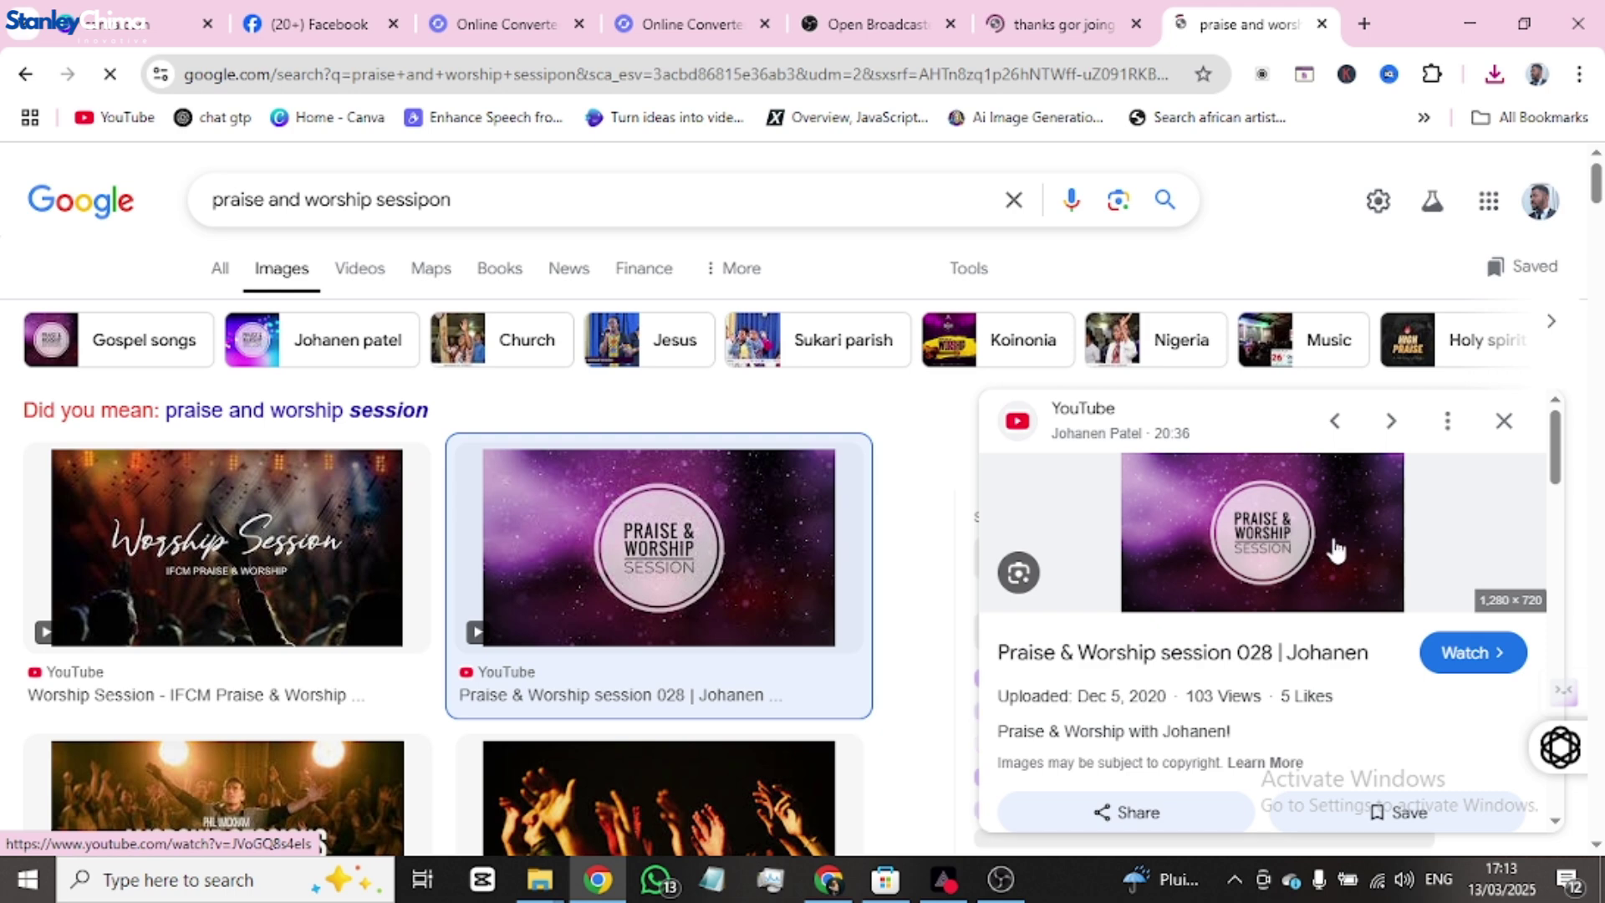
pyautogui.rightClick(1250, 543)
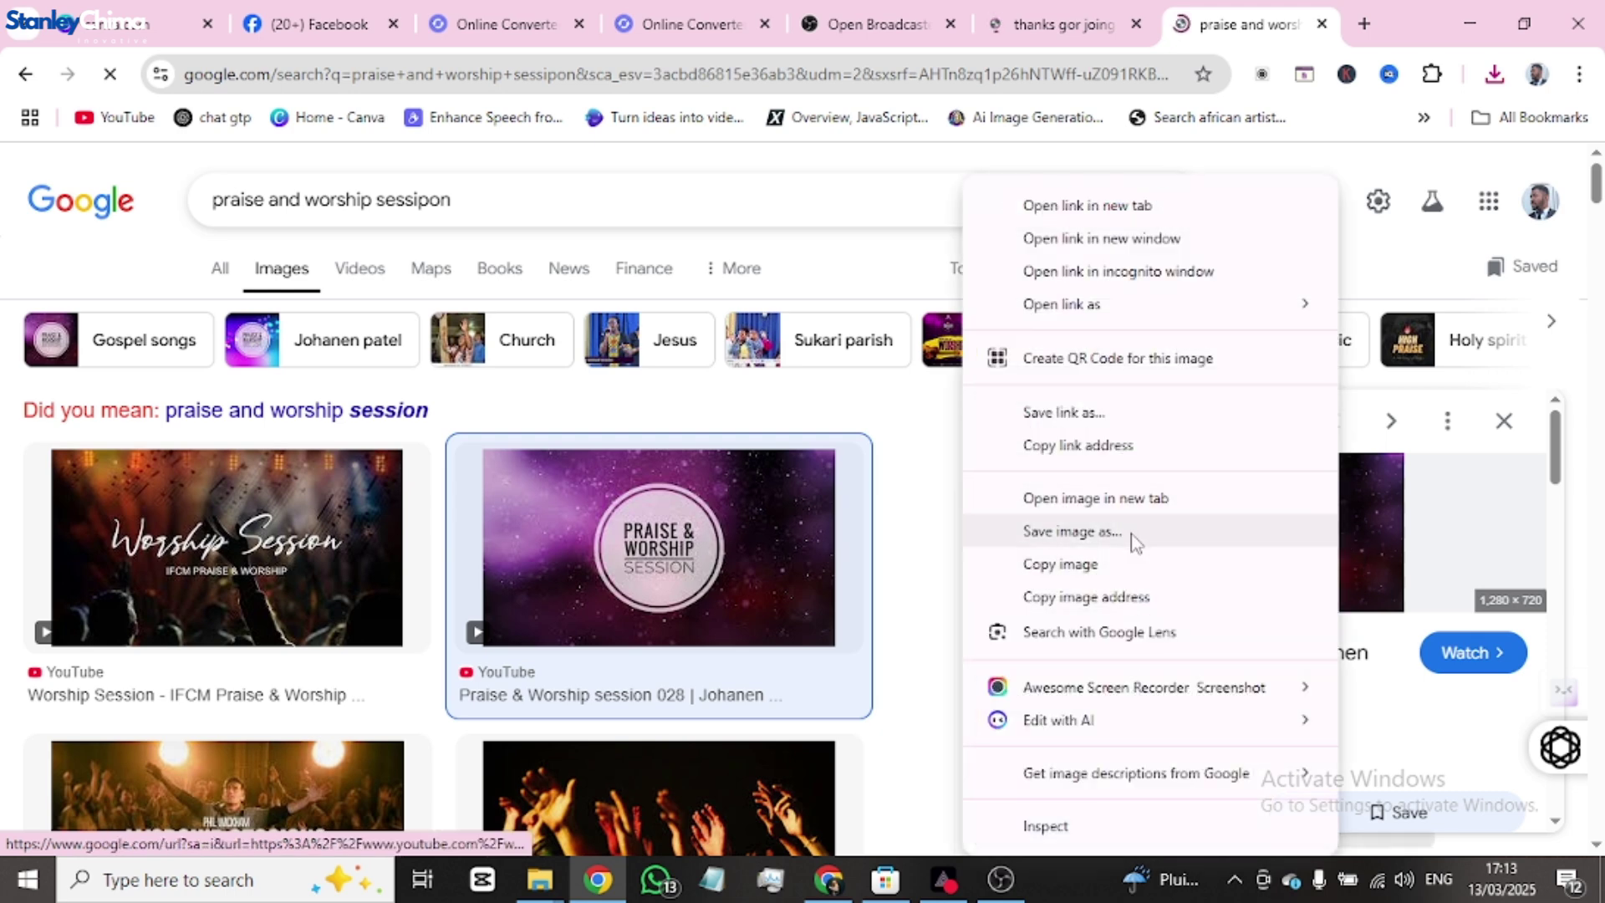
pyautogui.click(1132, 538)
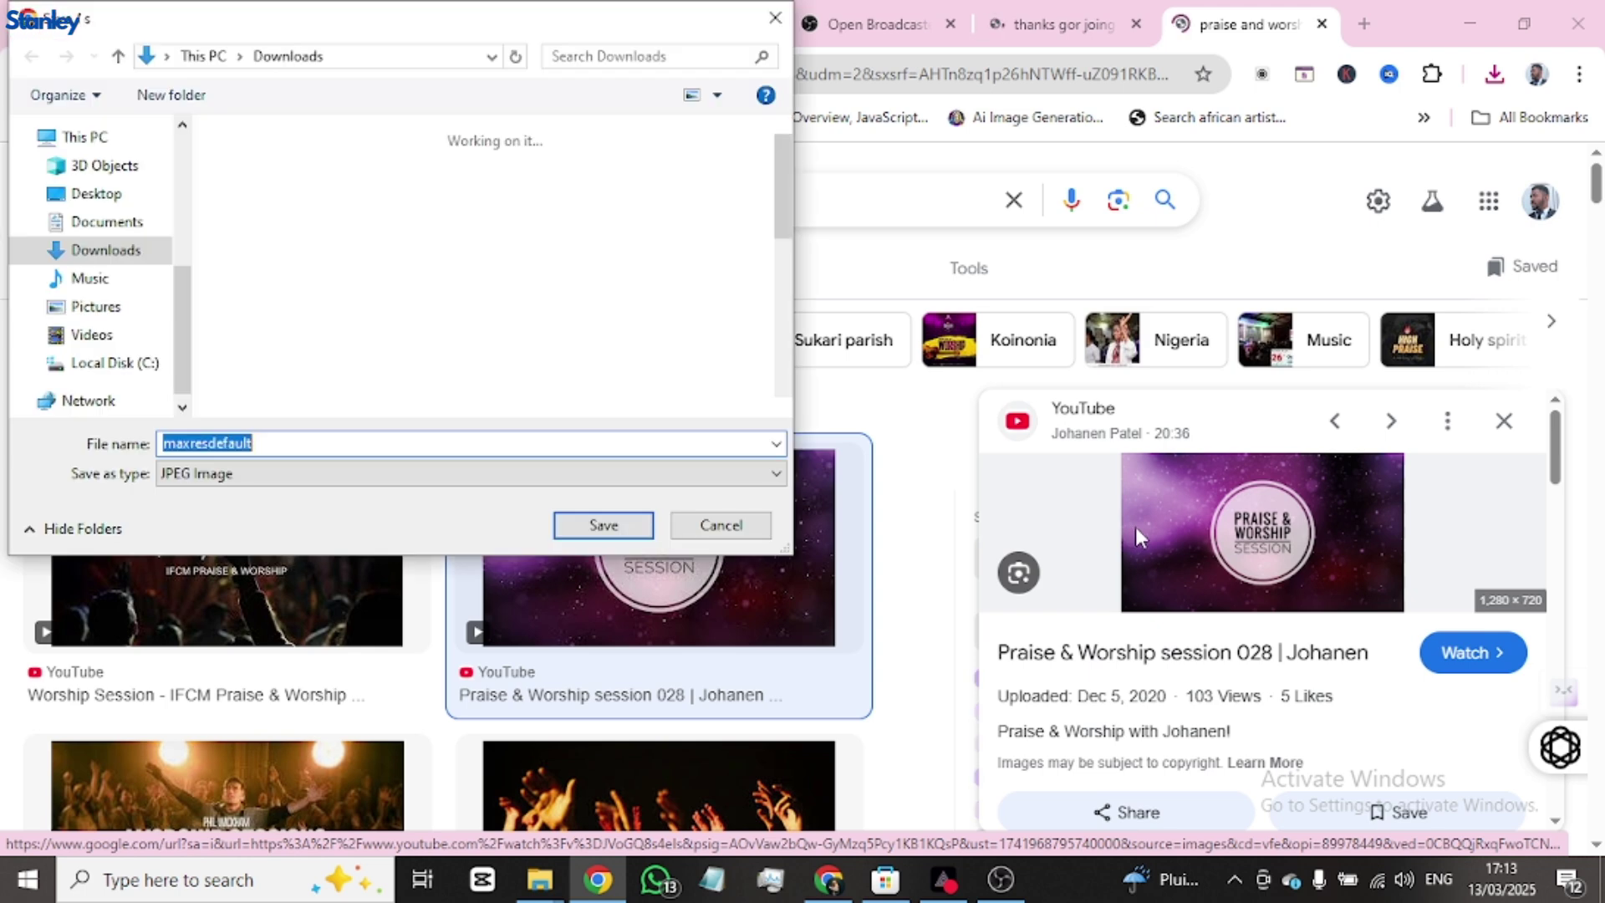
pyautogui.write('praise worship')
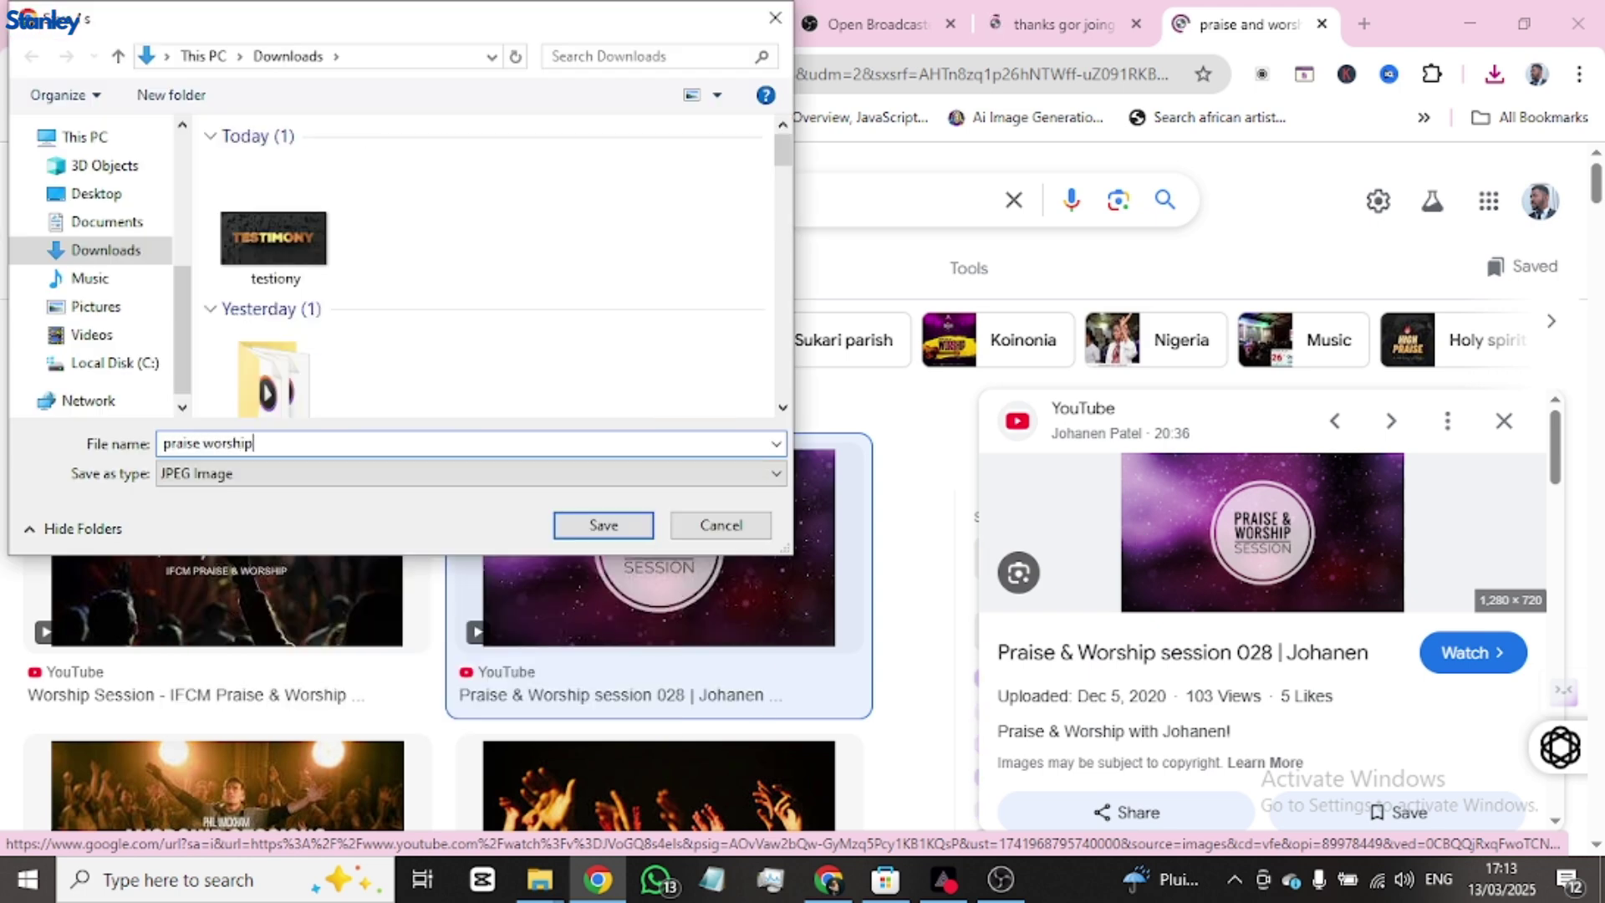
pyautogui.press('Return')
# - Save the THANKS FOR JOINING US image as 'thabnks for join'
pyautogui.click(1052, 25)
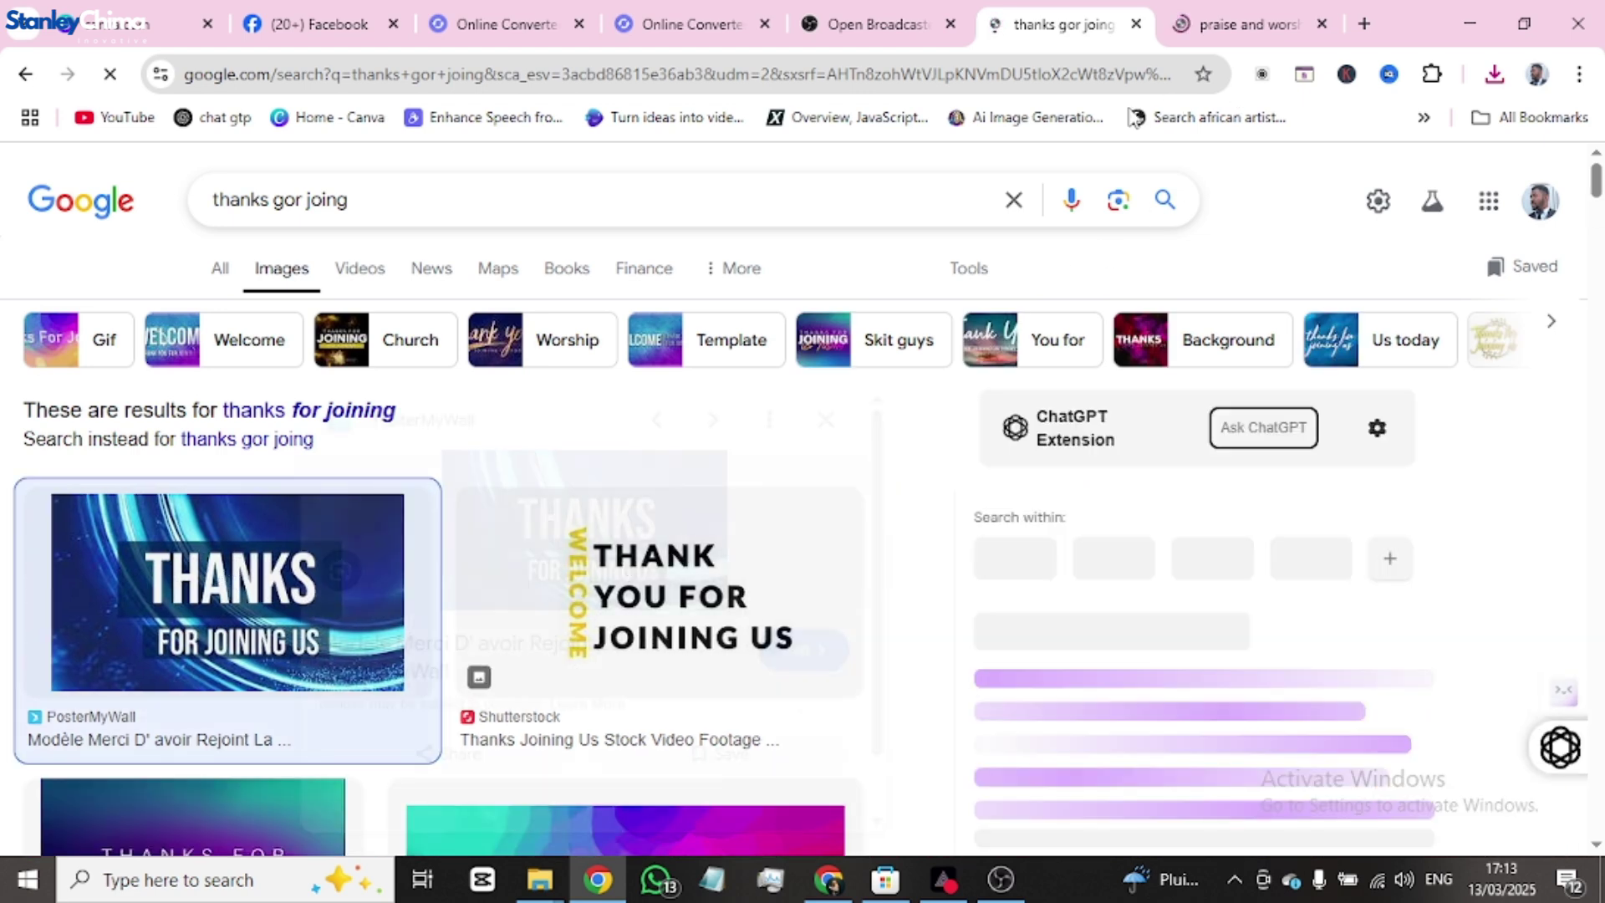
pyautogui.rightClick(1264, 542)
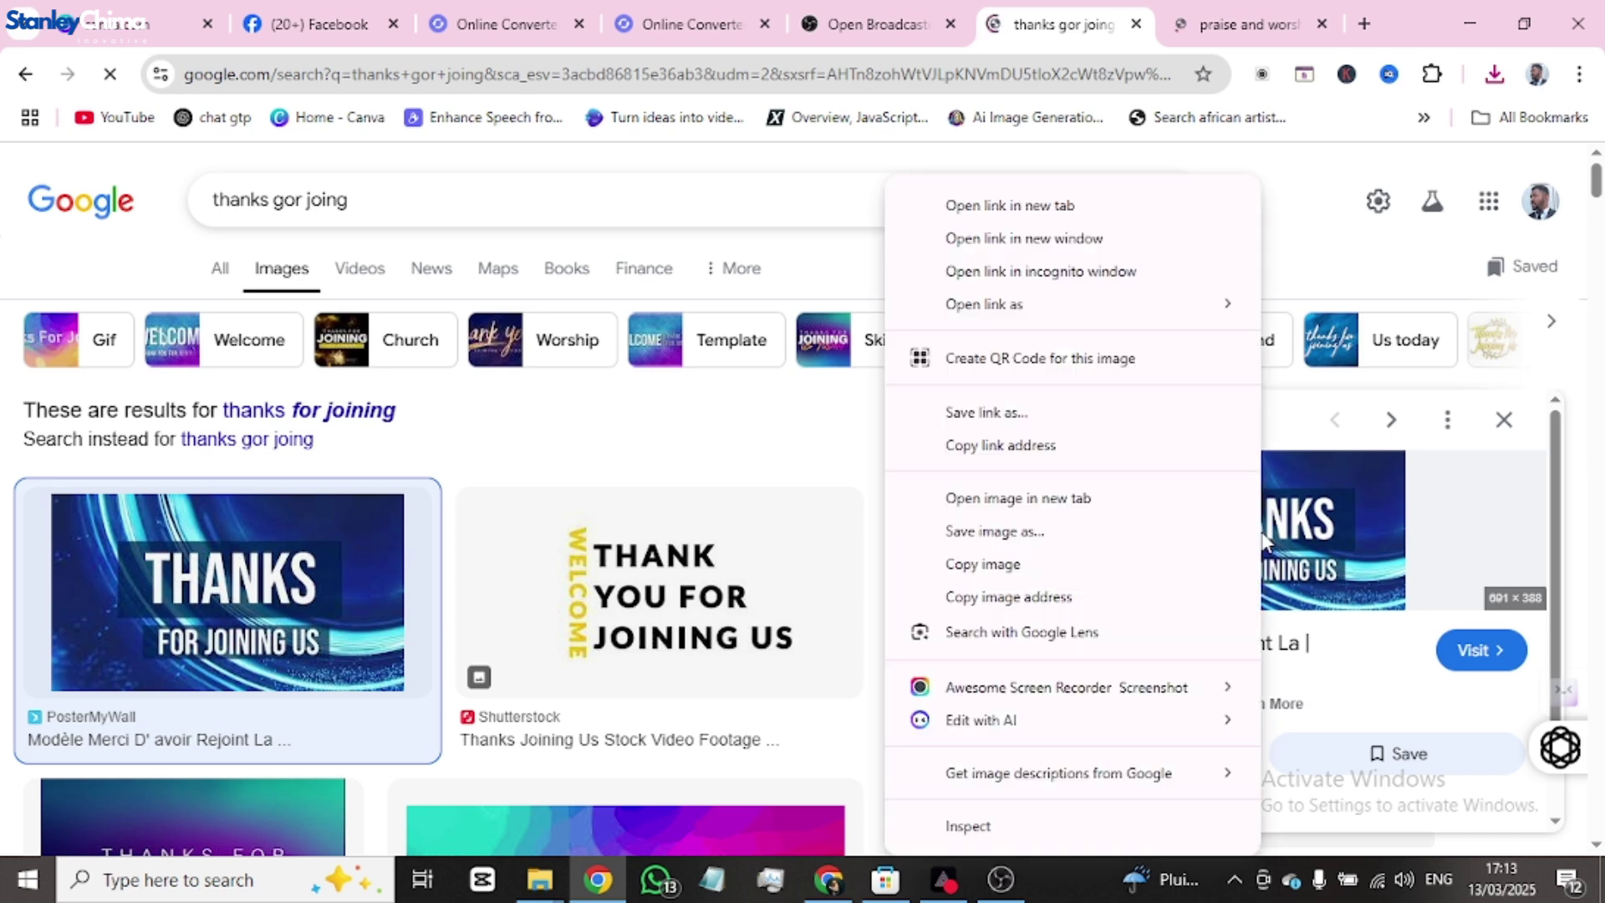
pyautogui.click(1044, 539)
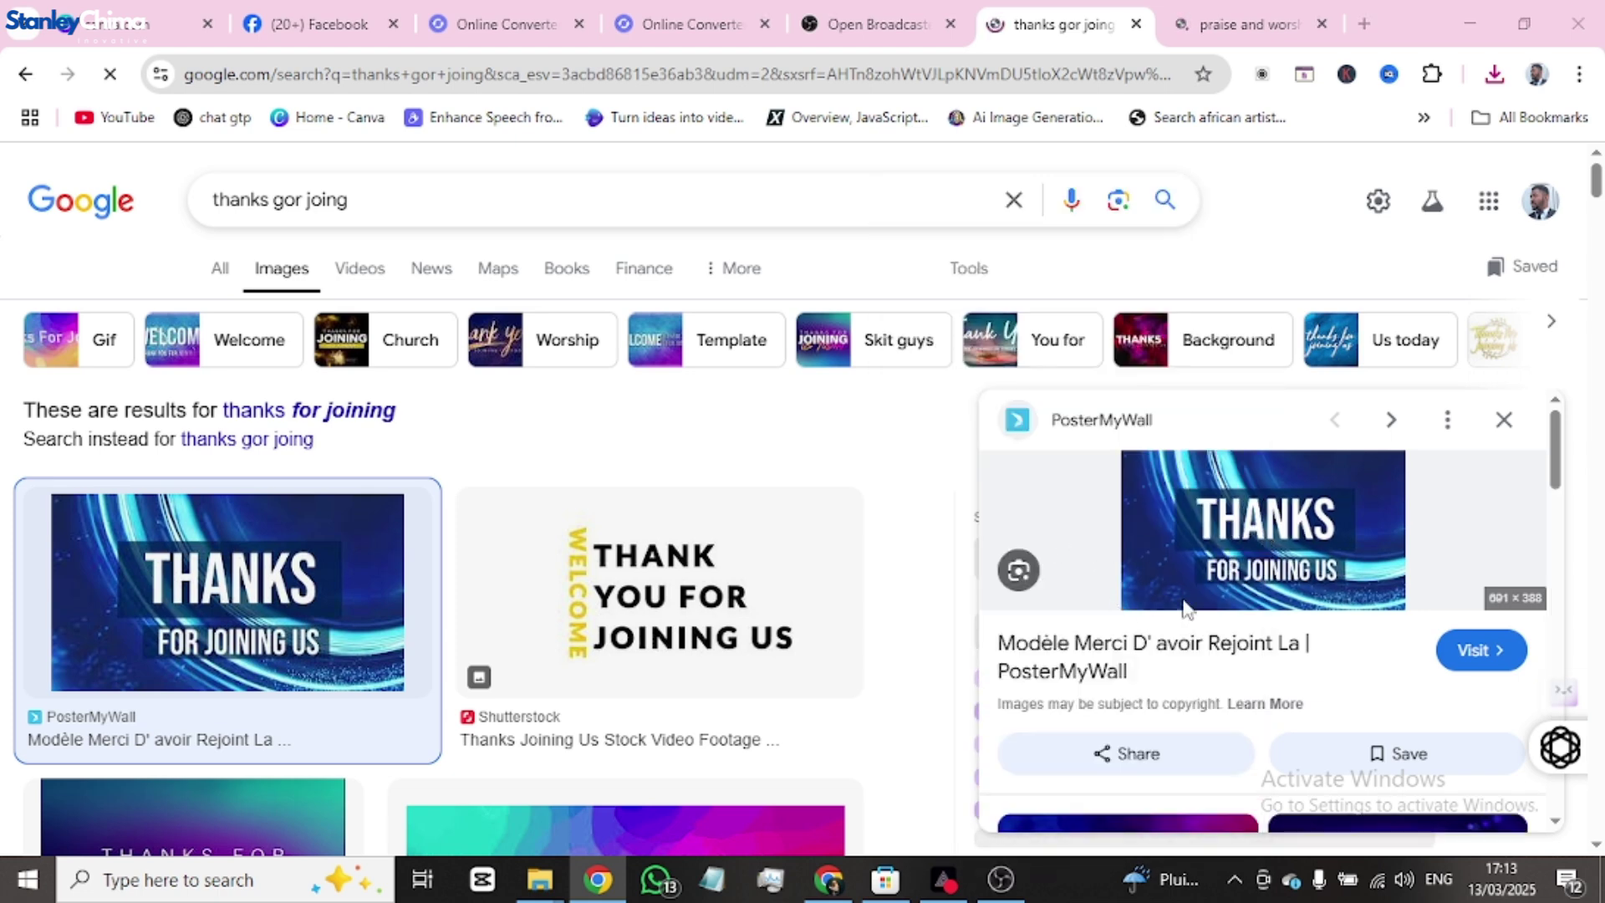
pyautogui.write('thabnks')
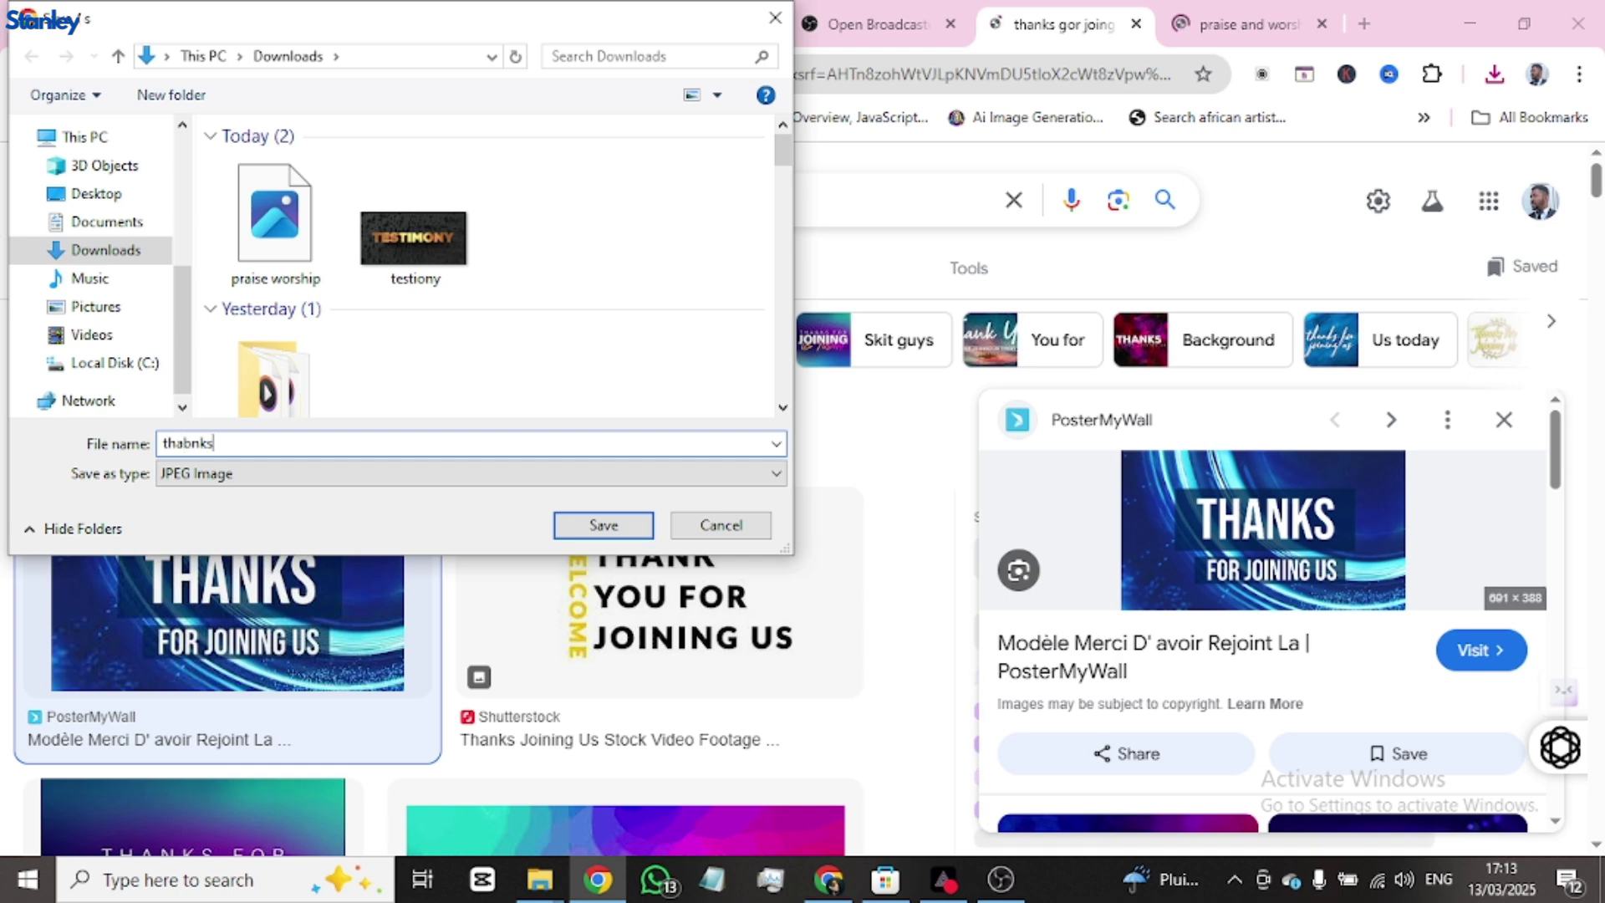
pyautogui.write(' for join')
pyautogui.press('Return')
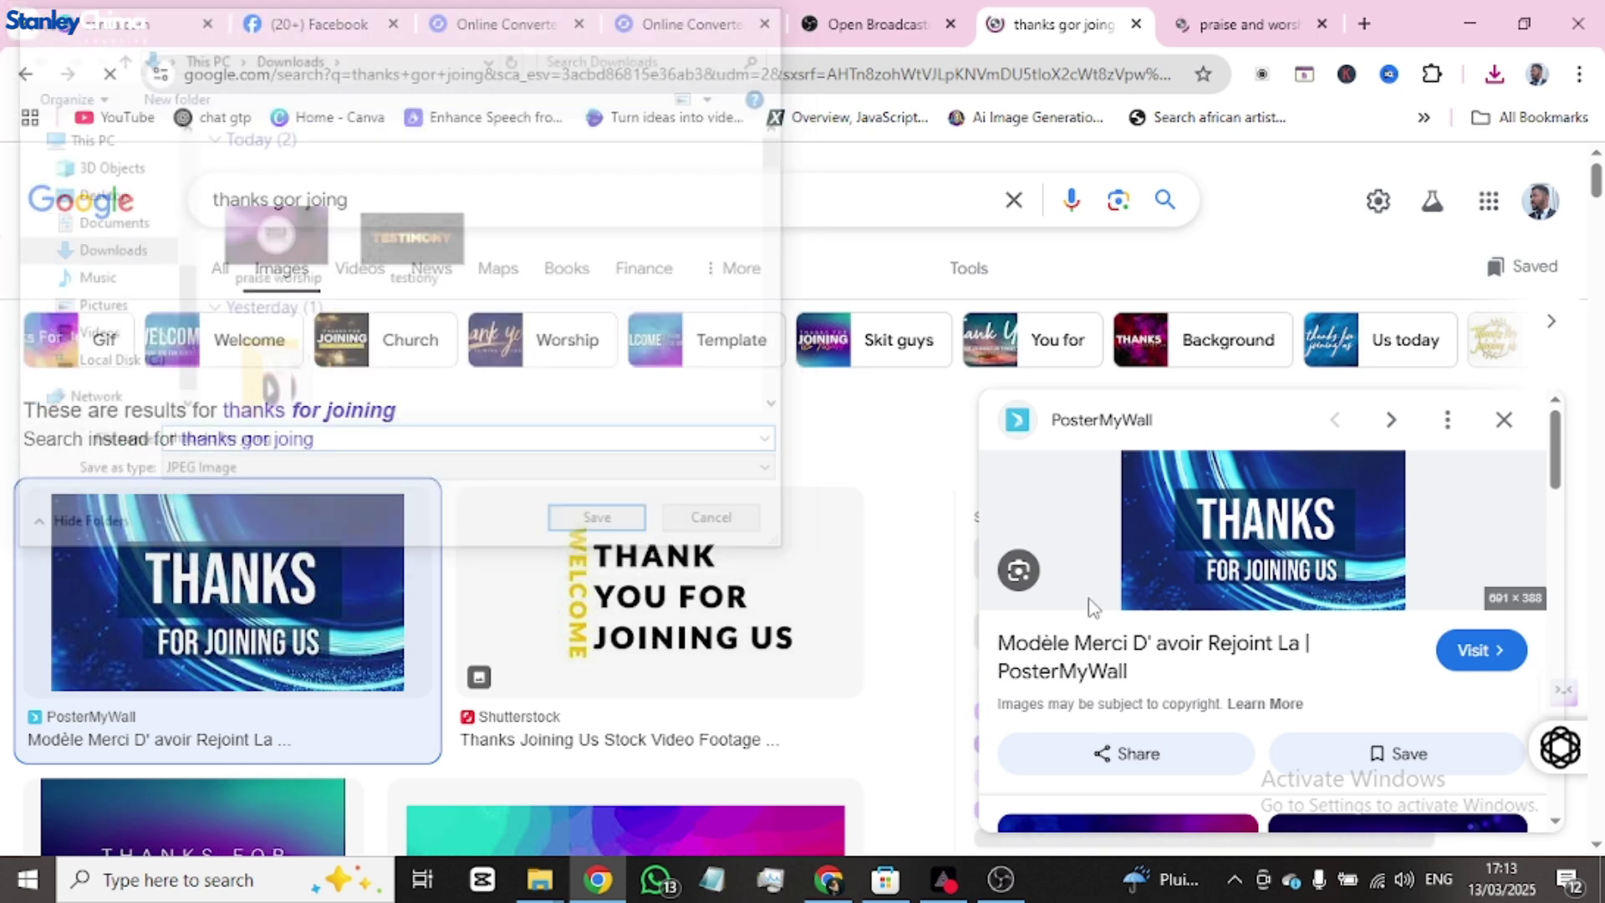
# - Bring OBS Studio forward and select the empty Actions scene
pyautogui.click(999, 880)
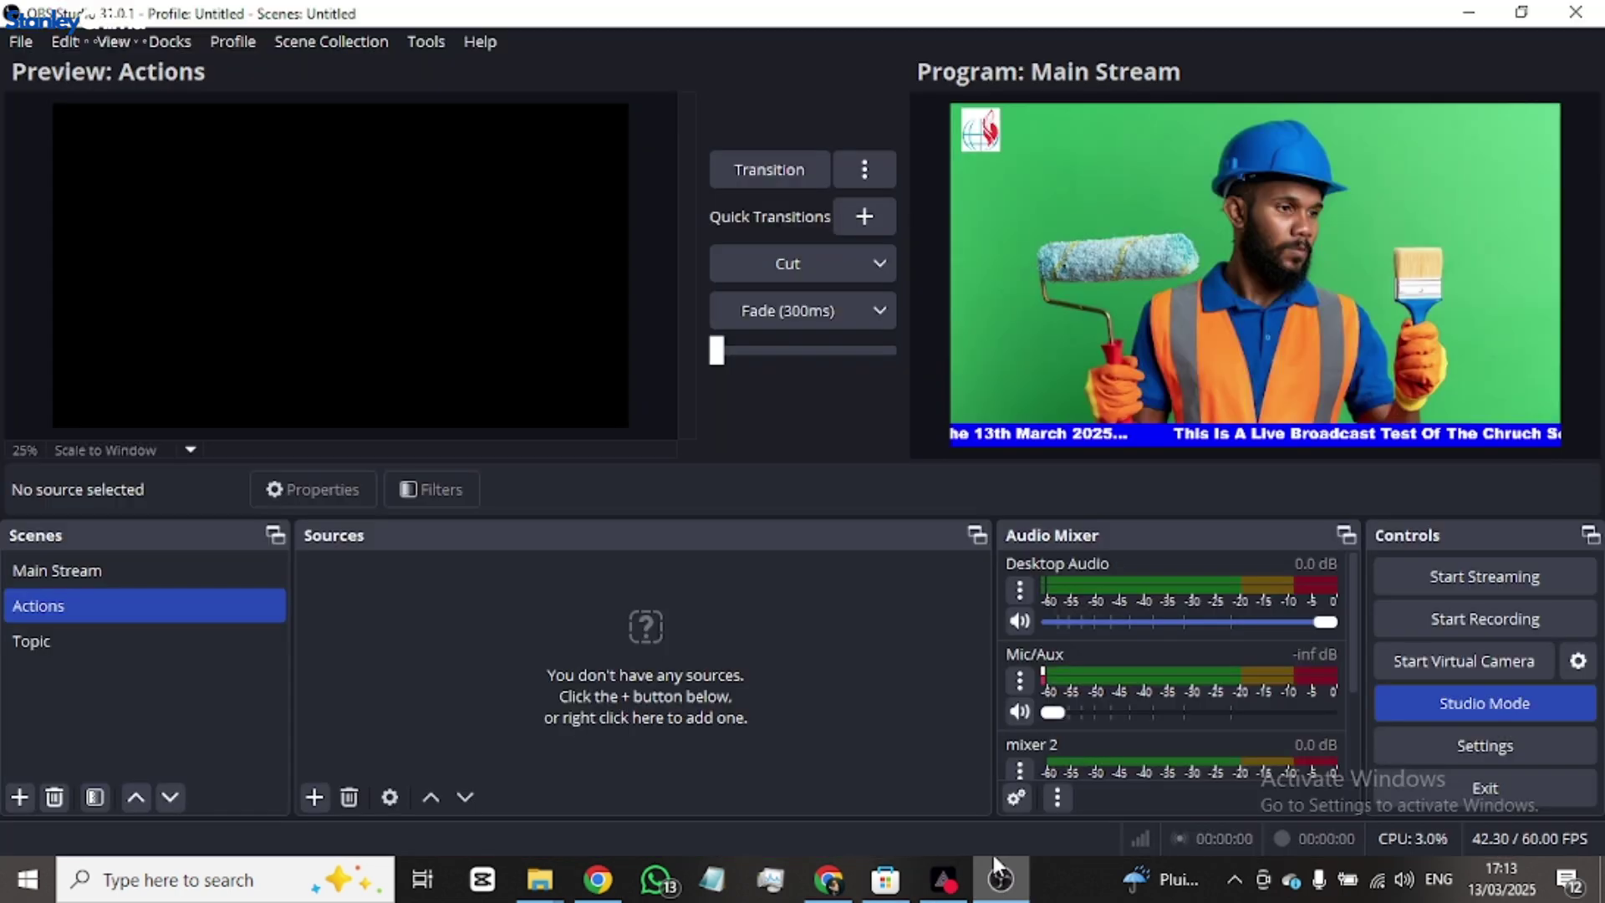
pyautogui.click(75, 645)
pyautogui.click(84, 616)
pyautogui.click(93, 565)
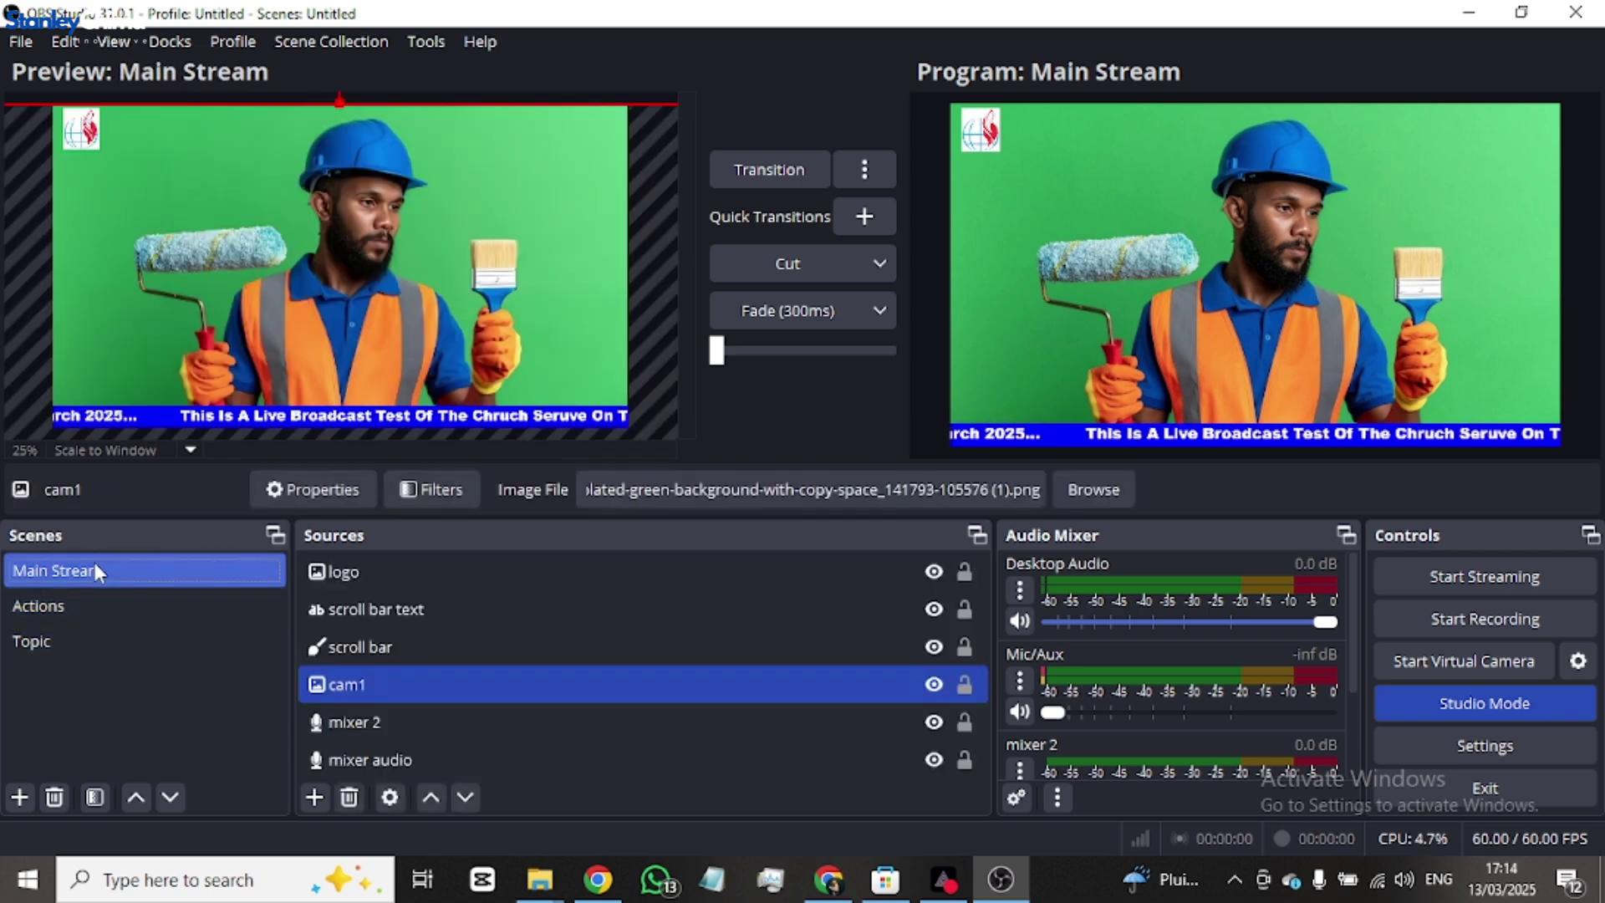
pyautogui.click(171, 604)
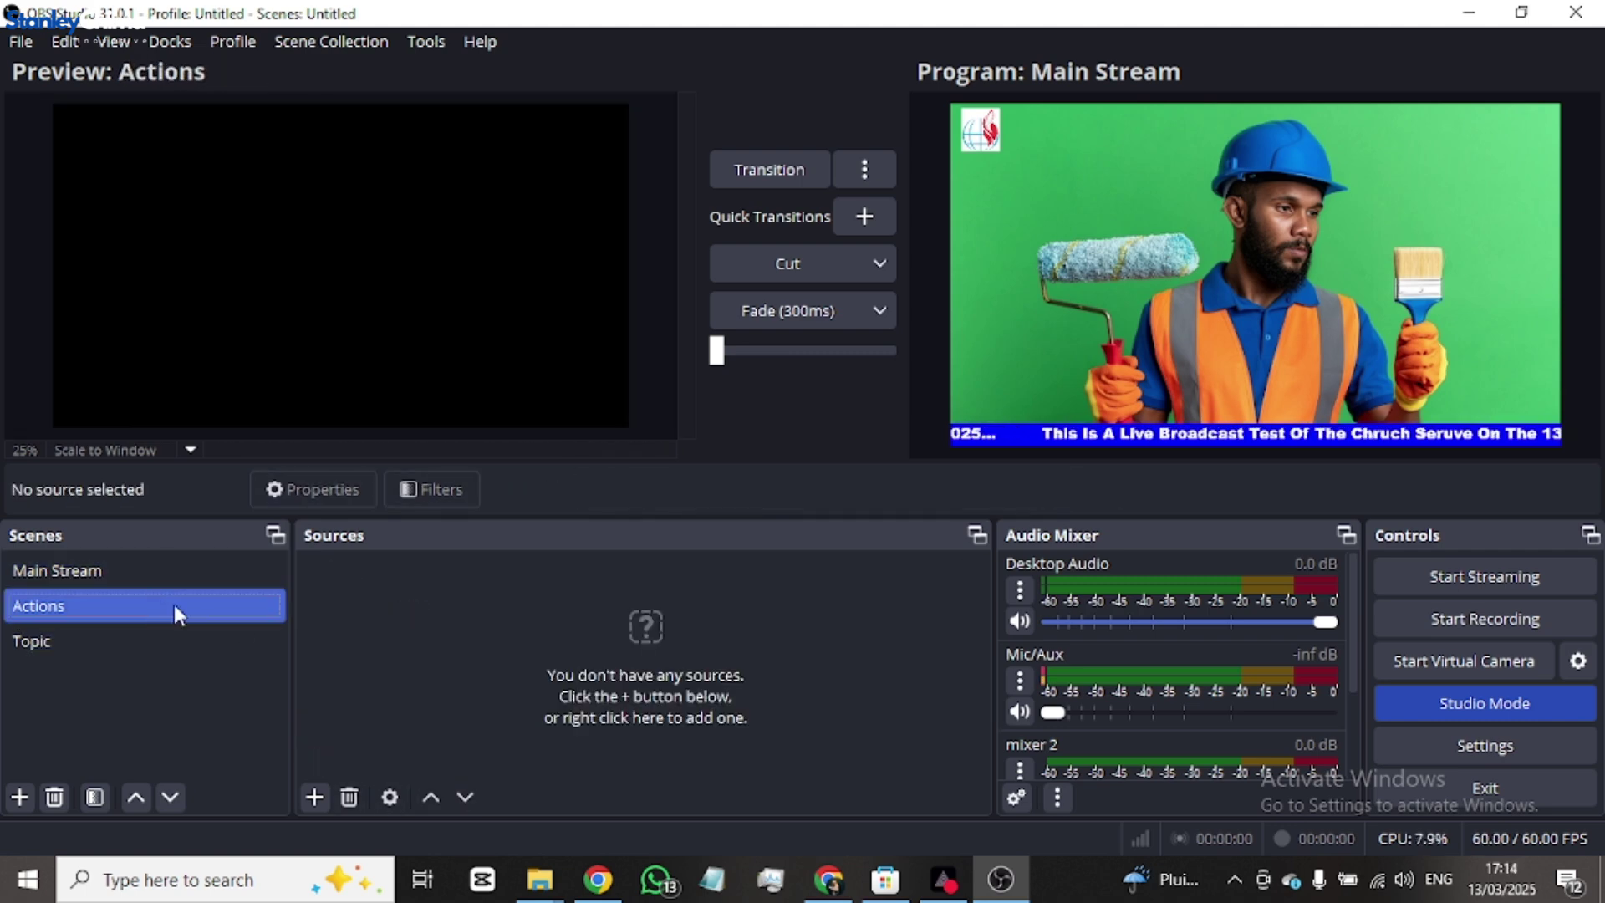
# - Add an image source 'thanks for joing' using the thabnks for joing picture
pyautogui.click(314, 797)
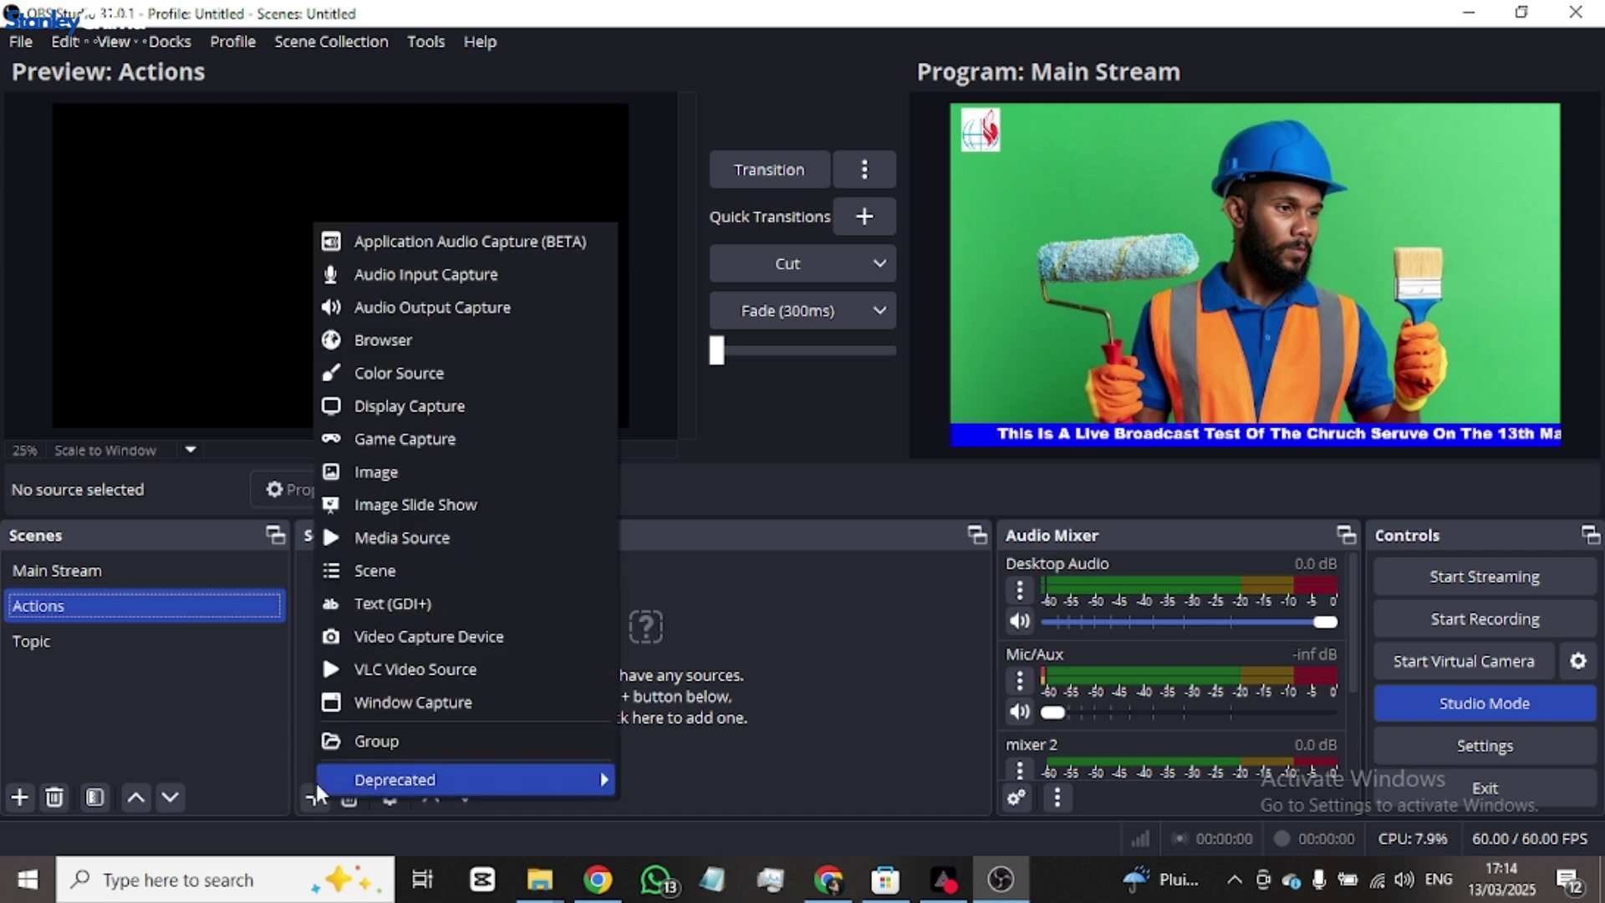
pyautogui.click(393, 472)
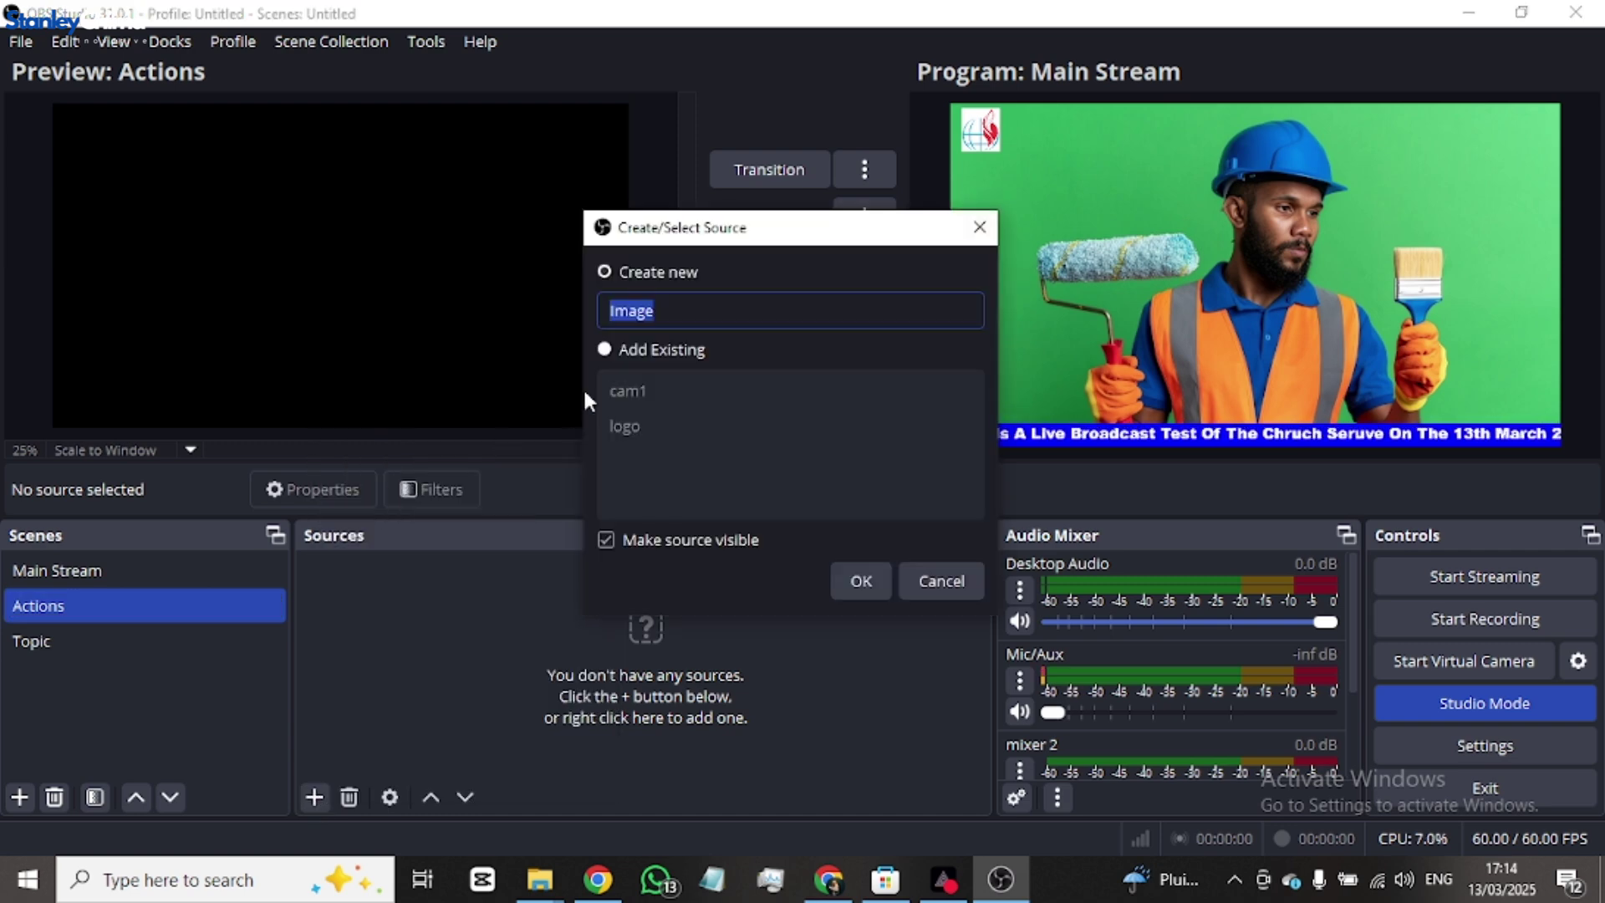
pyautogui.write('thanks ')
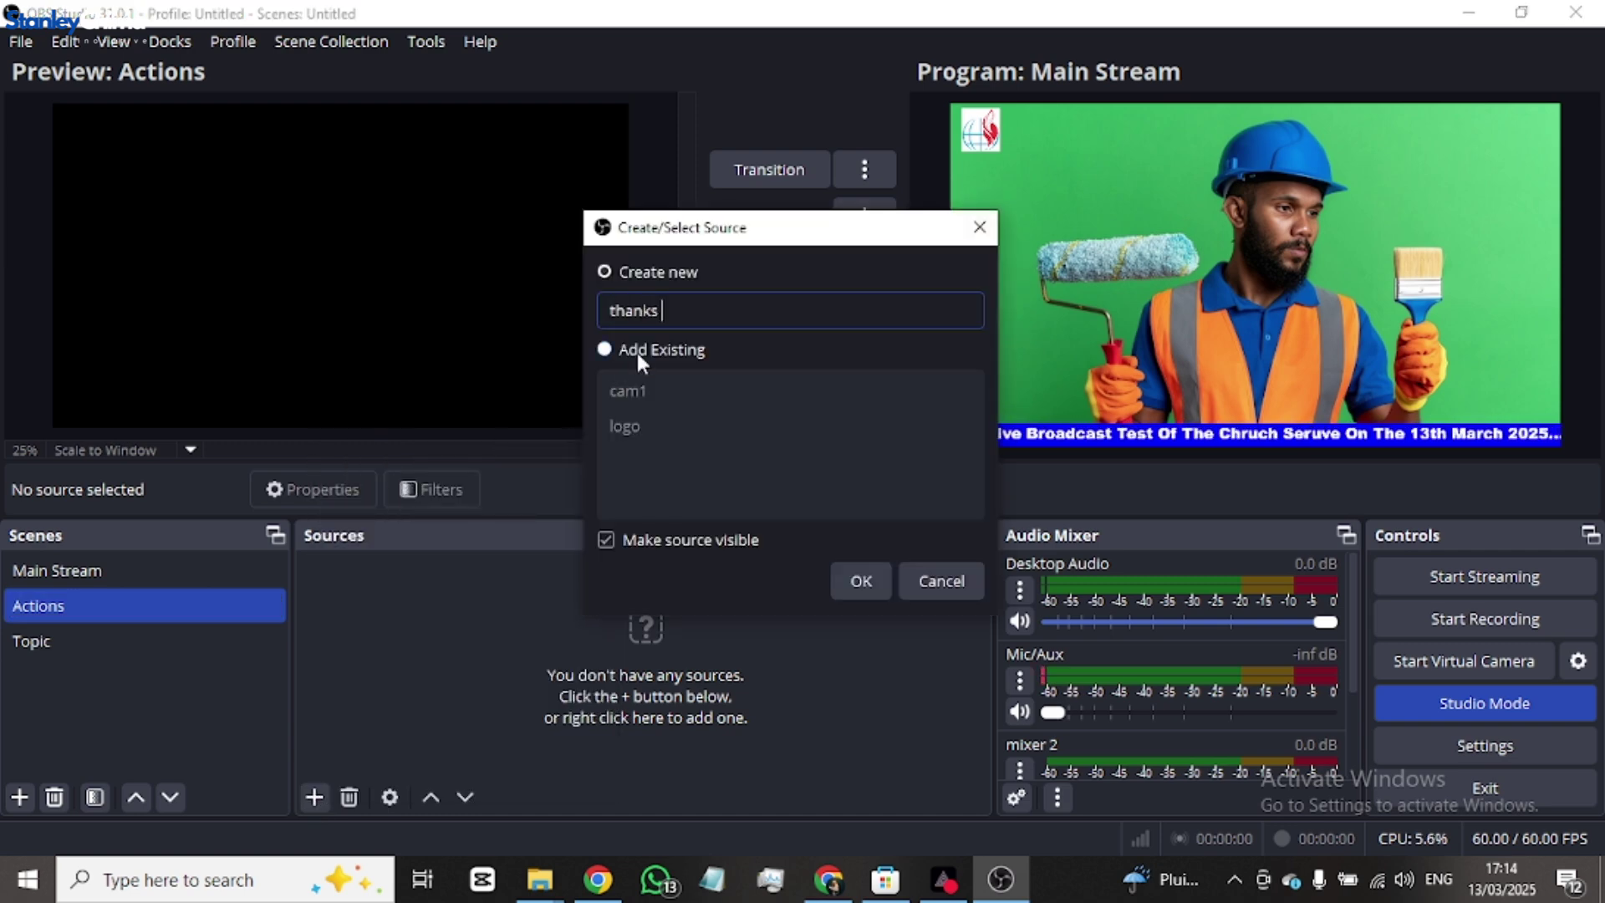
pyautogui.write('for')
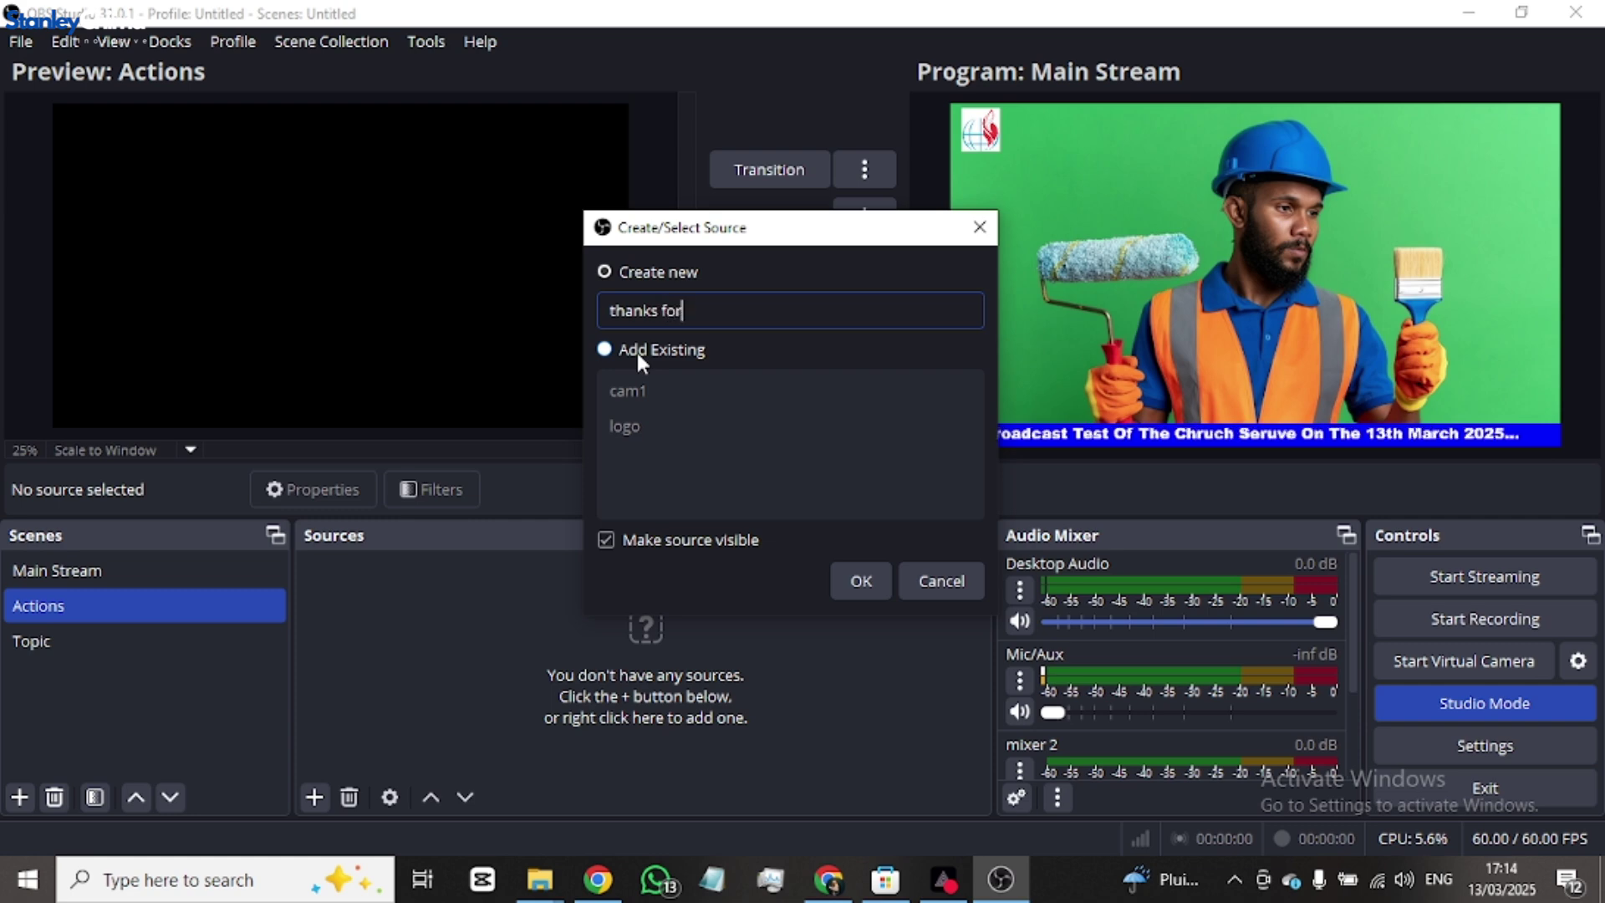
pyautogui.write(' joing')
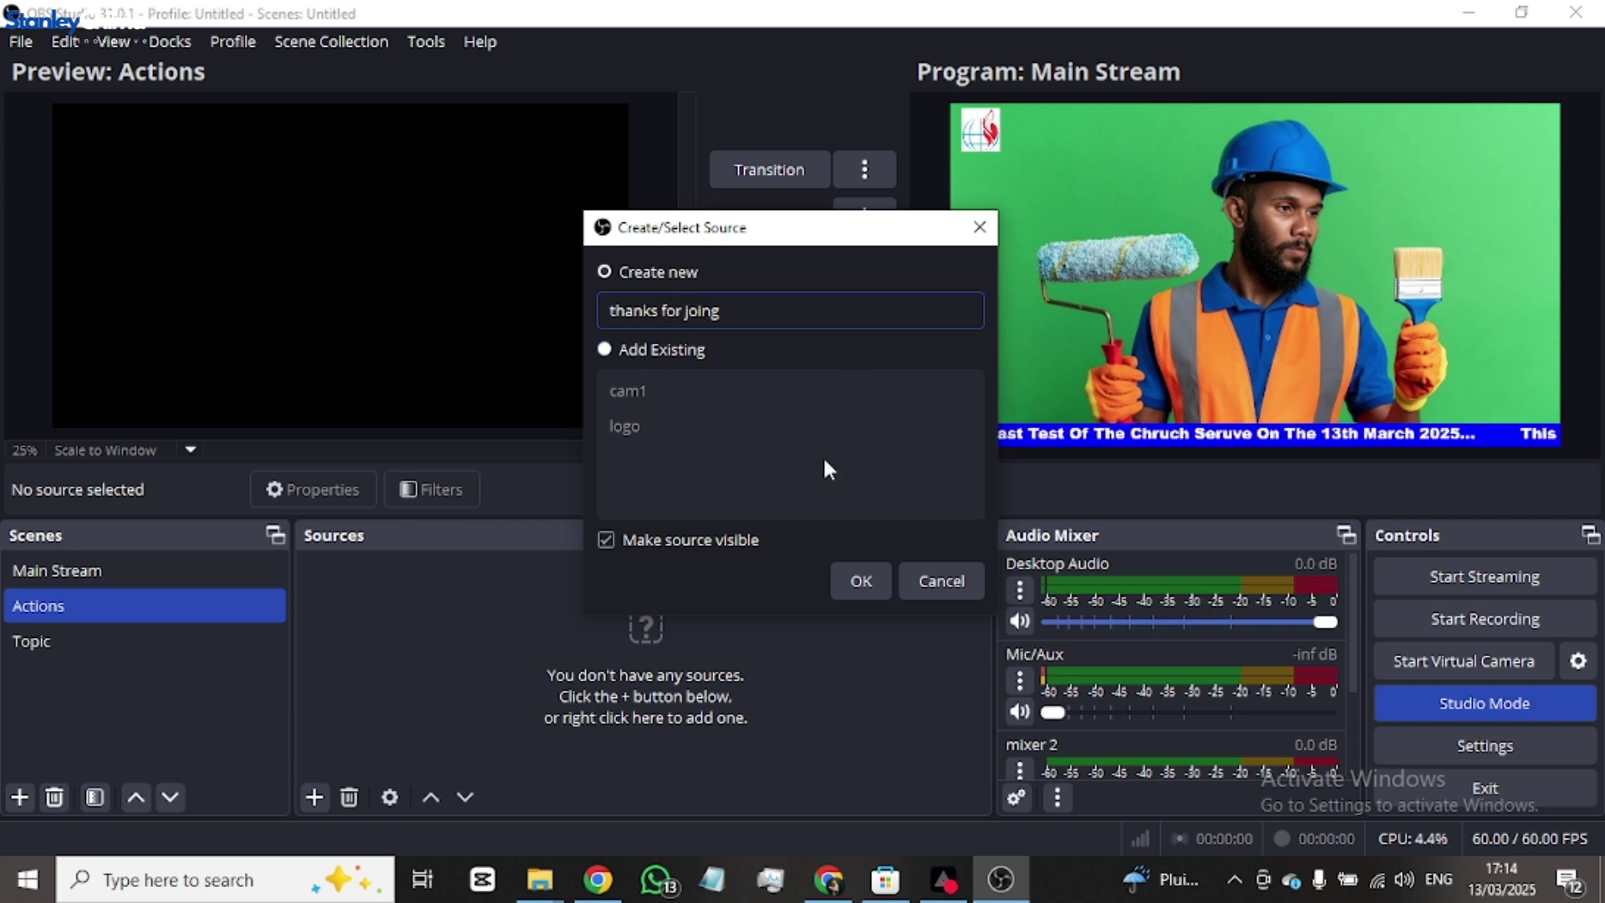
pyautogui.click(861, 580)
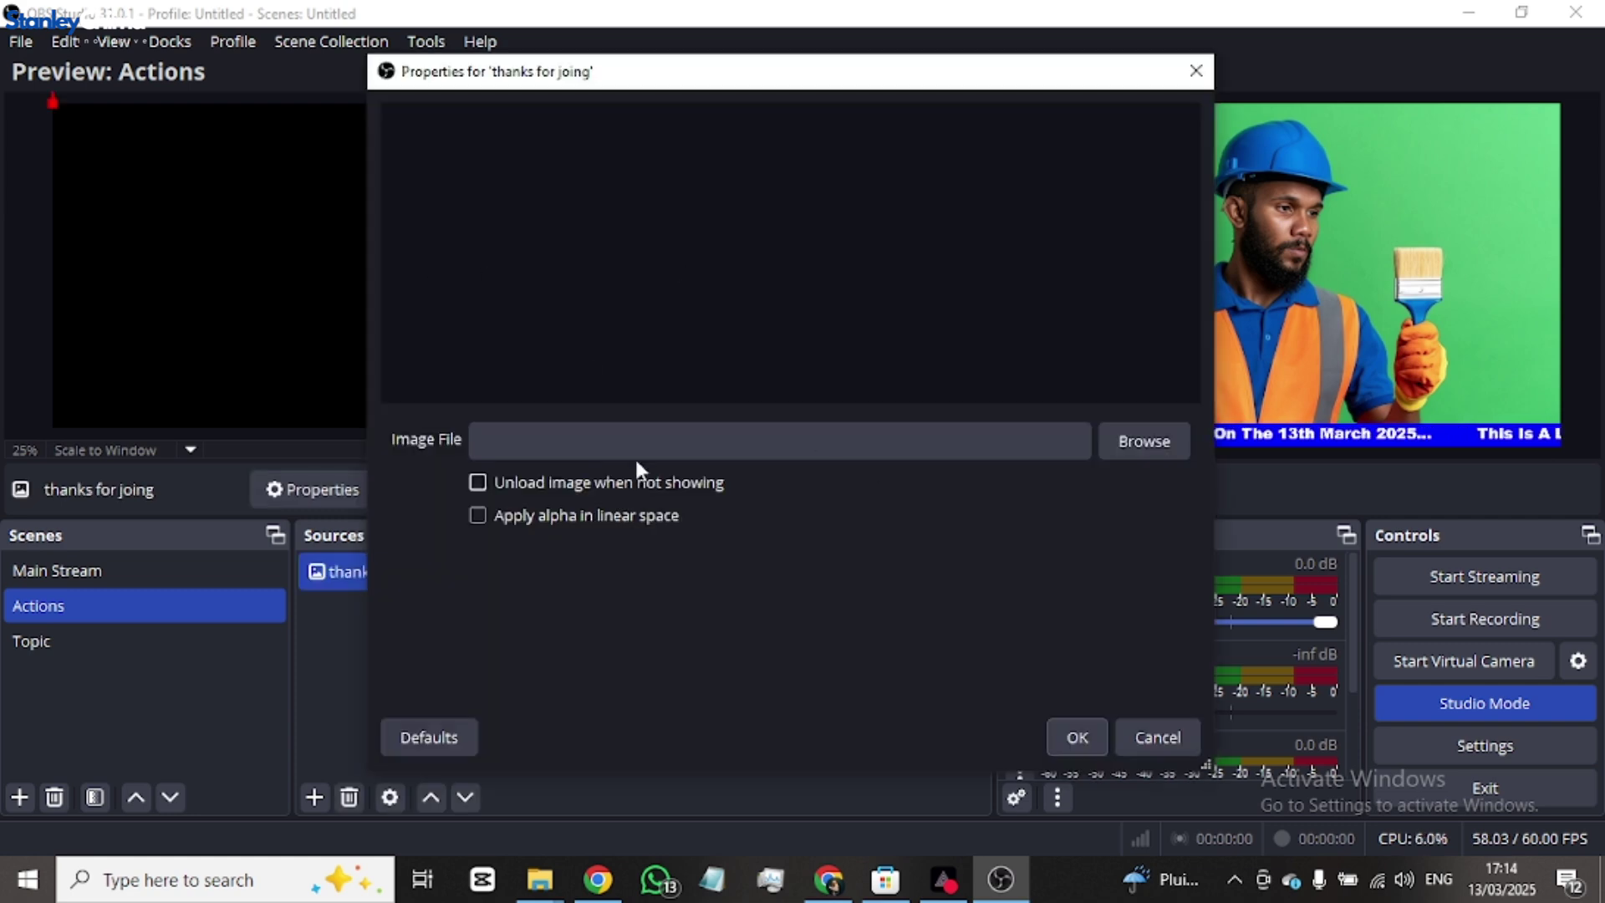
pyautogui.click(1124, 447)
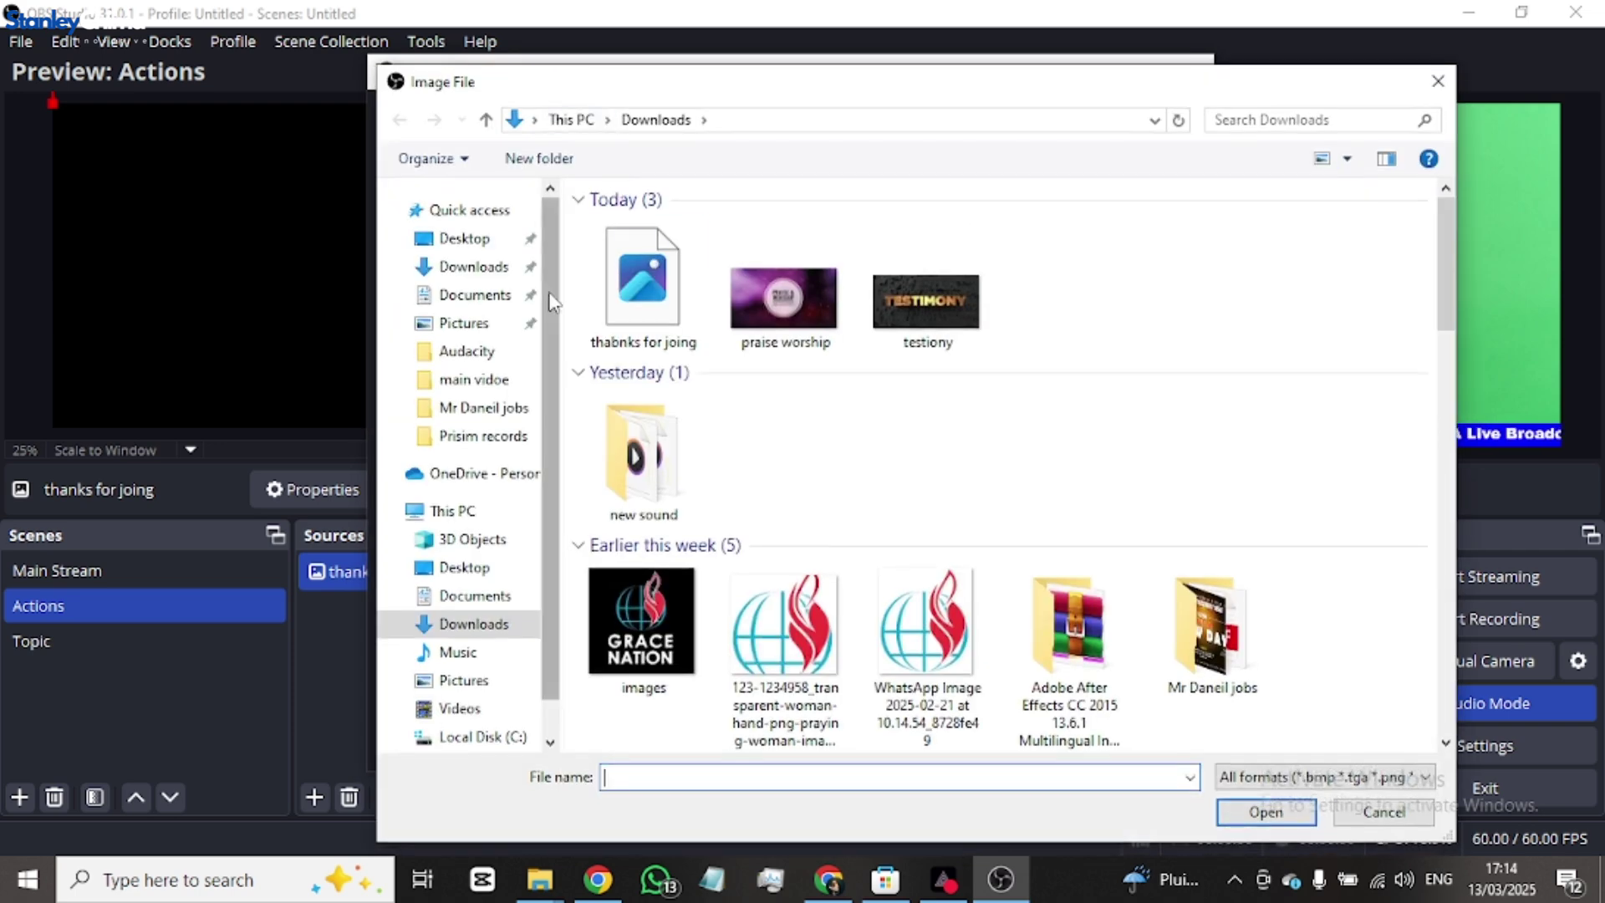
pyautogui.click(665, 294)
pyautogui.doubleClick(665, 294)
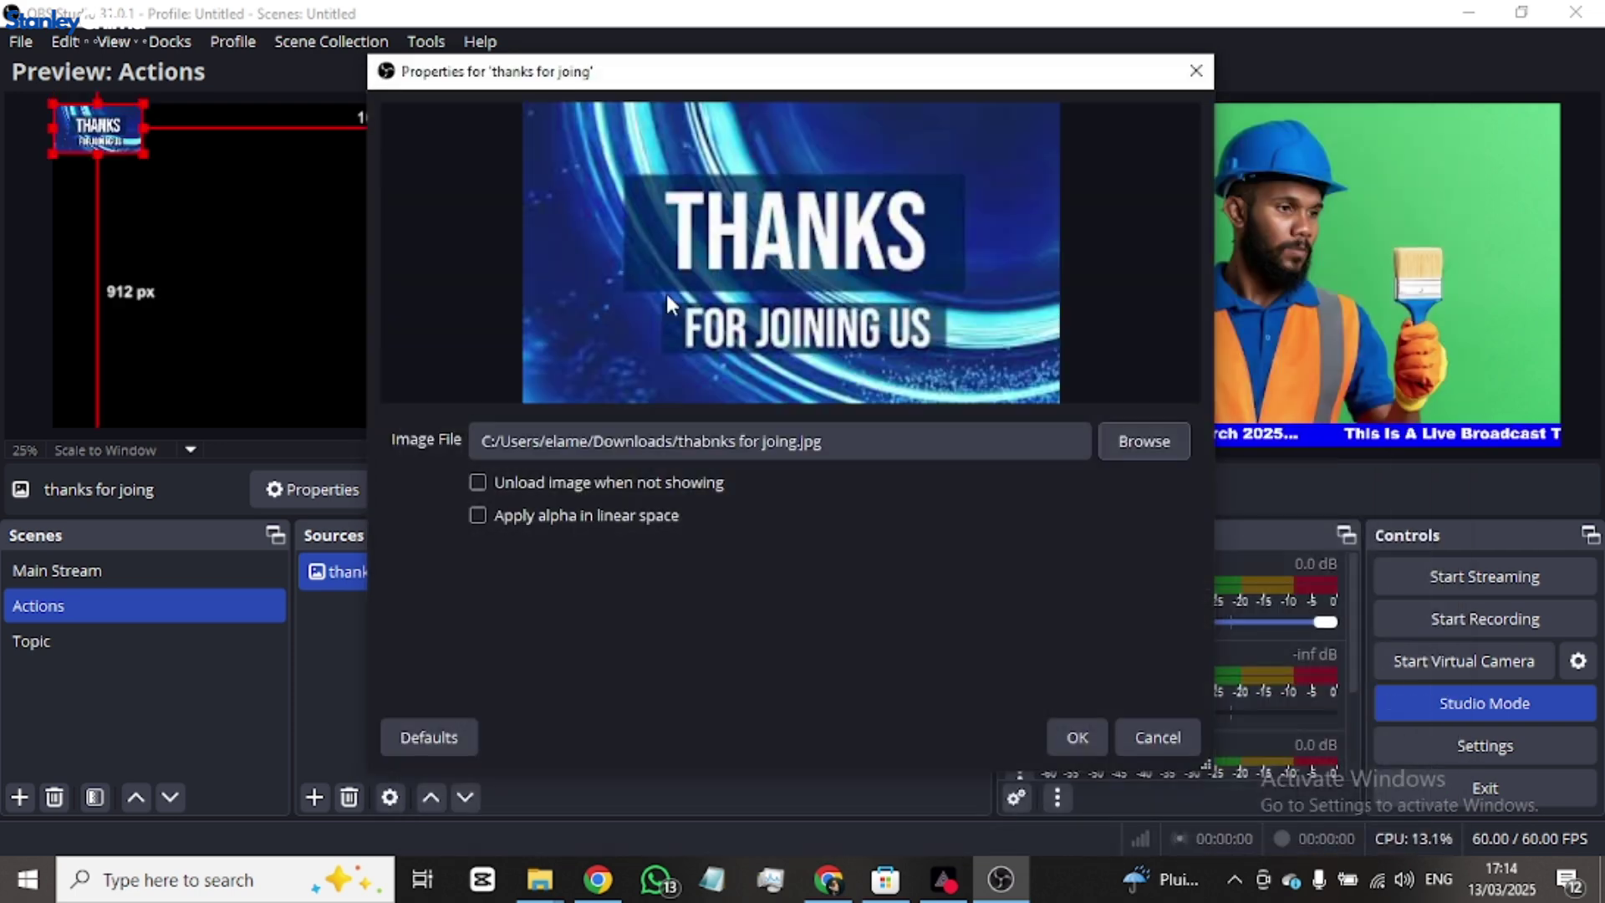
pyautogui.click(1079, 737)
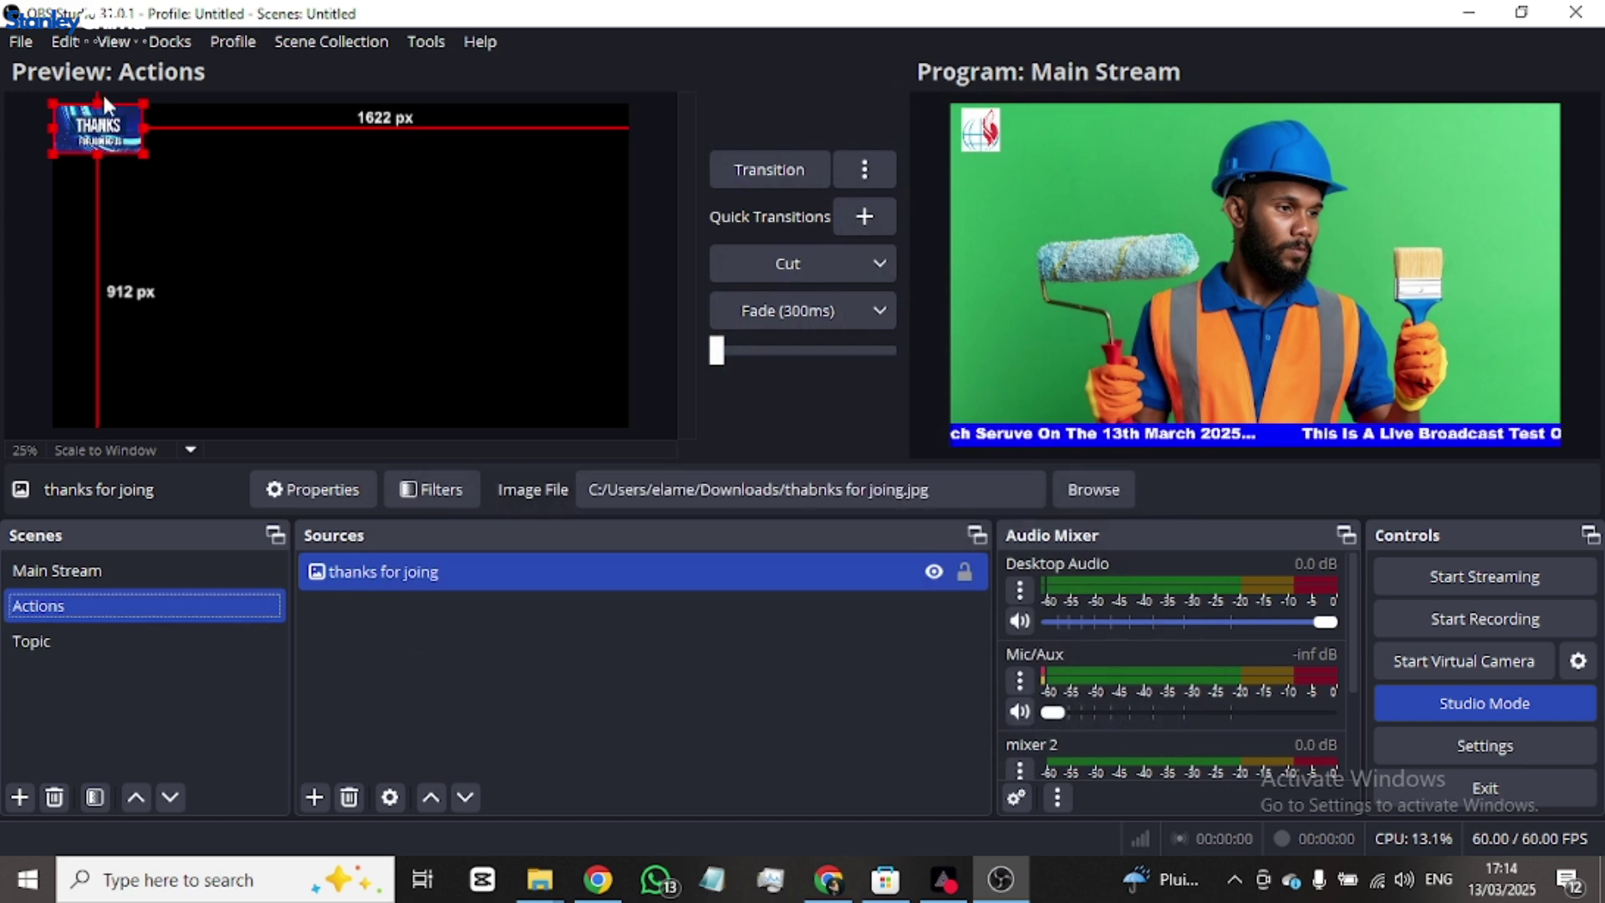
# - Fit the thanks image to the canvas, nudge it to cover the frame, and deselect it
pyautogui.hotkey('ctrl', 'f')
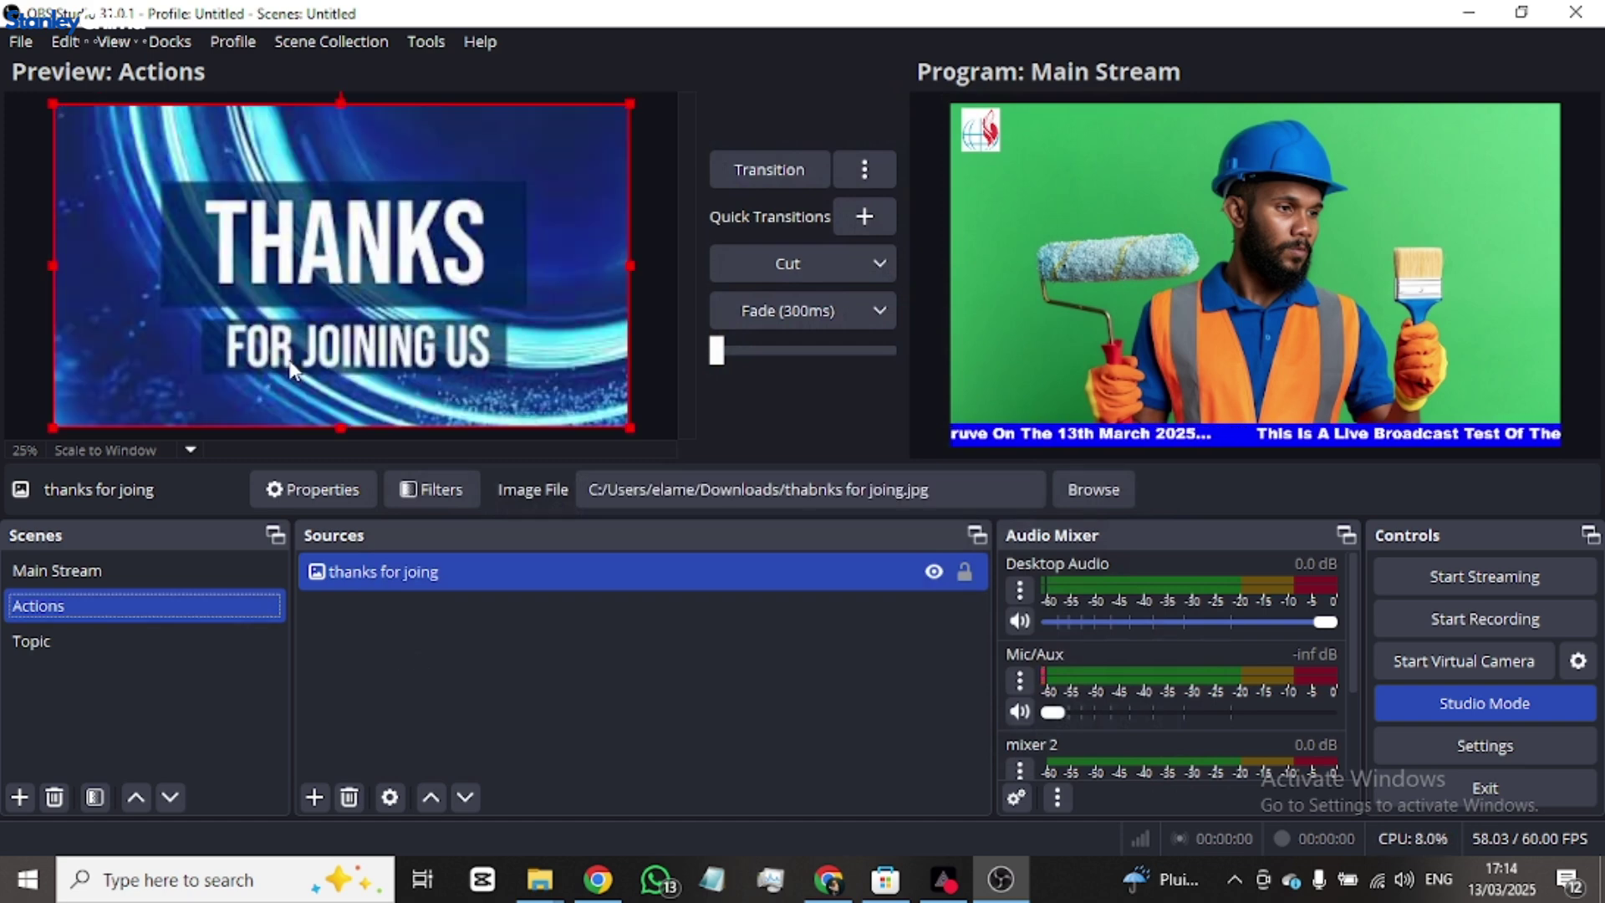
pyautogui.moveTo(345, 262)
pyautogui.mouseDown()
pyautogui.moveTo(383, 261)
pyautogui.moveTo(344, 251)
pyautogui.mouseUp()
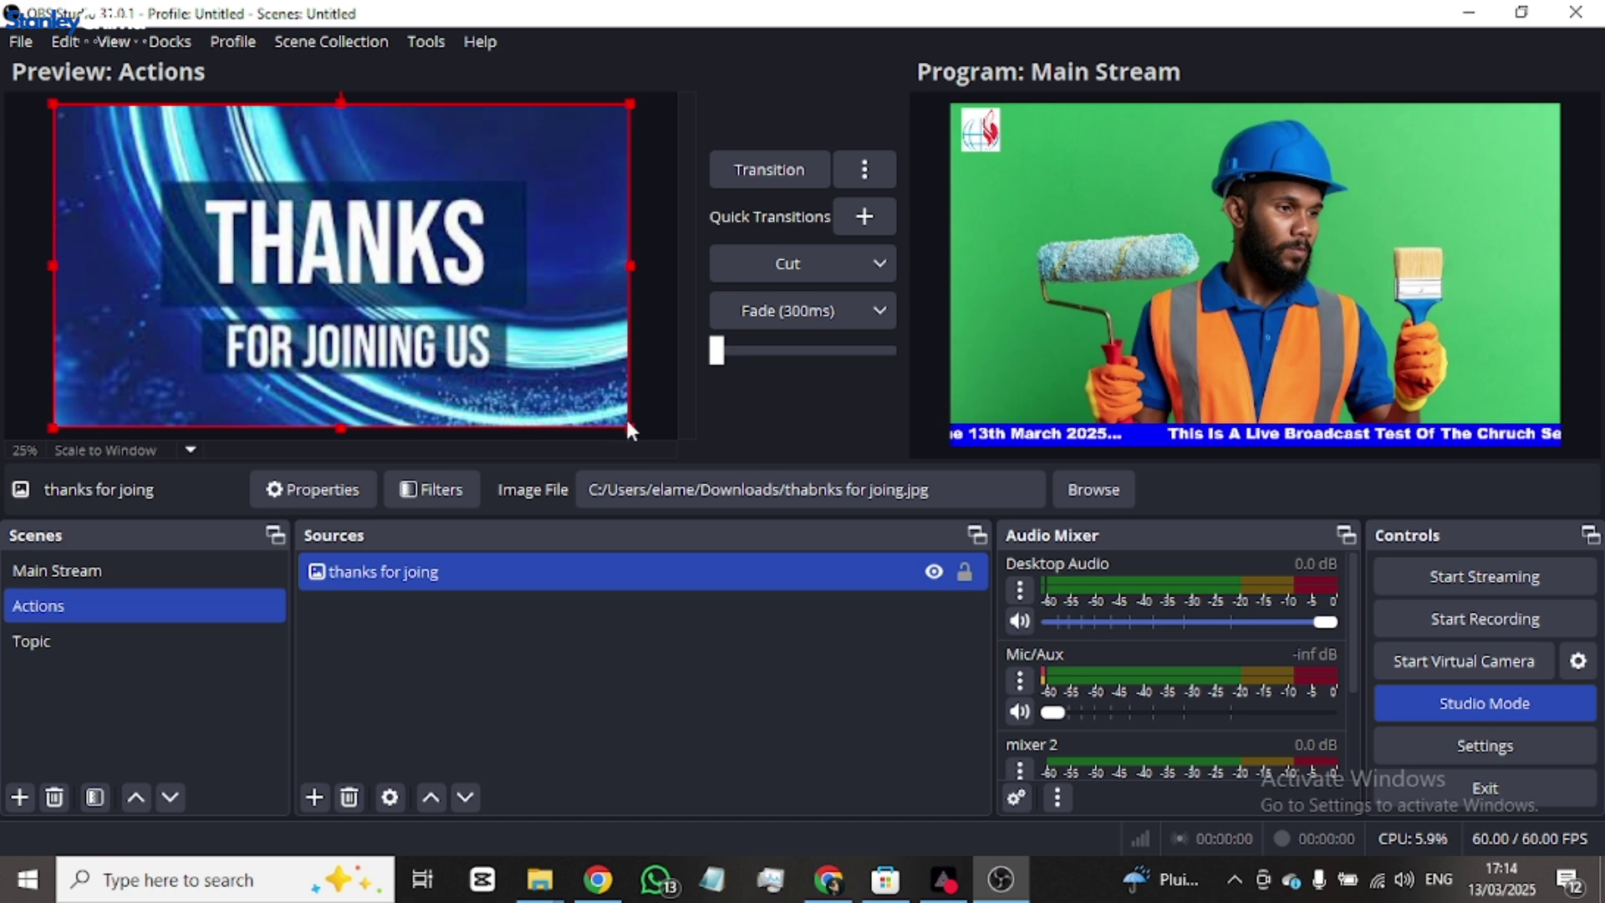
pyautogui.moveTo(632, 427); pyautogui.dragTo(670, 438)
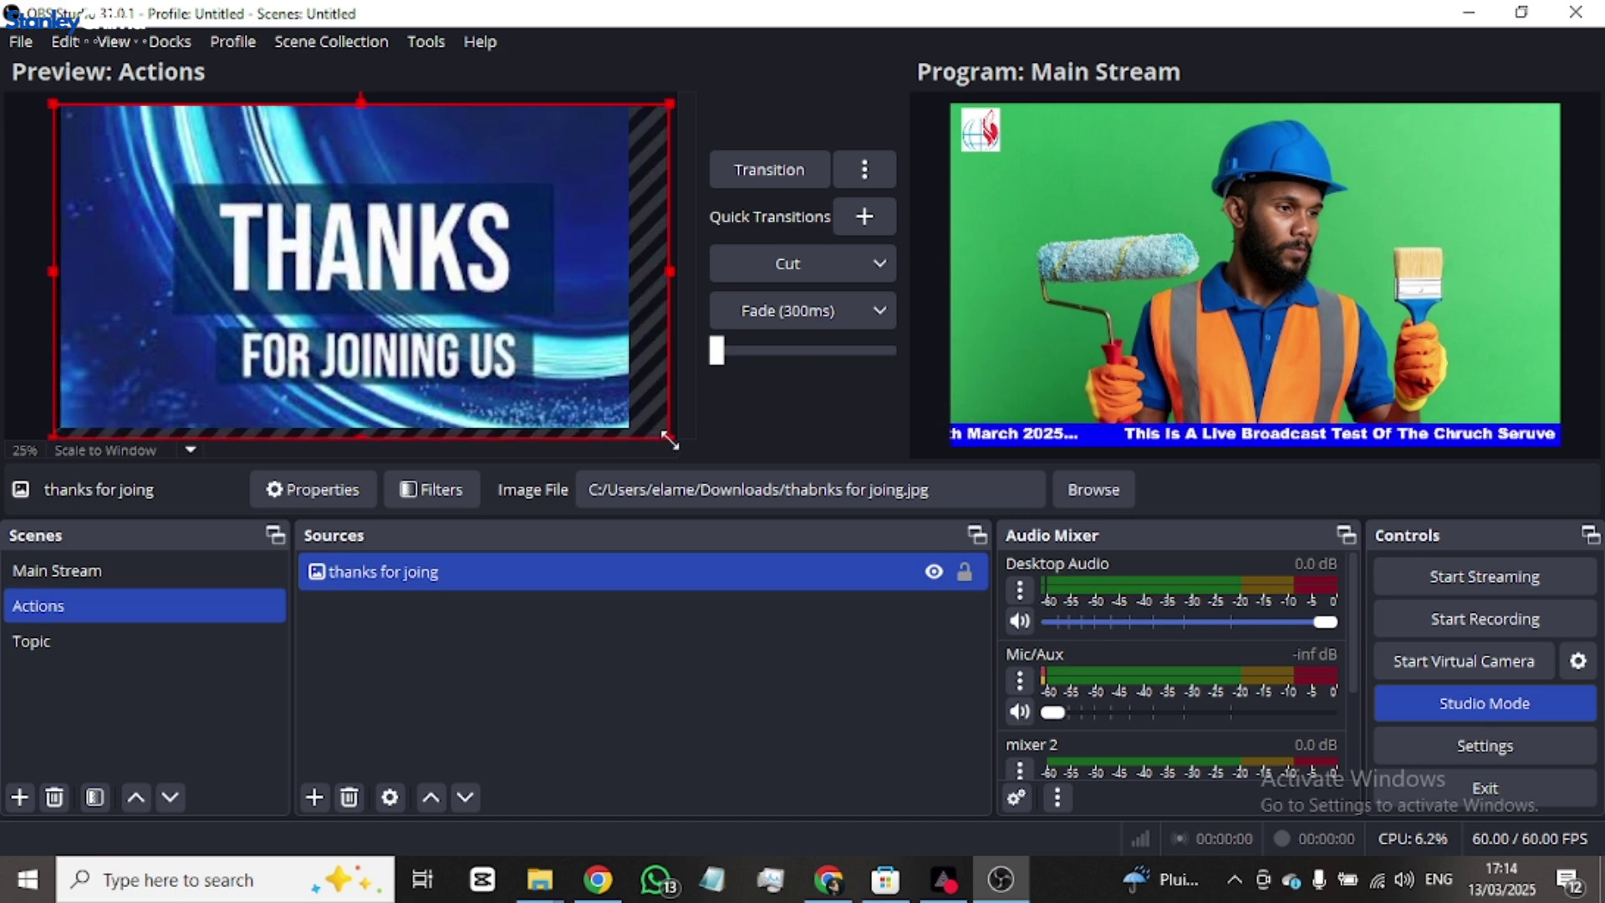
pyautogui.moveTo(434, 312); pyautogui.dragTo(434, 301)
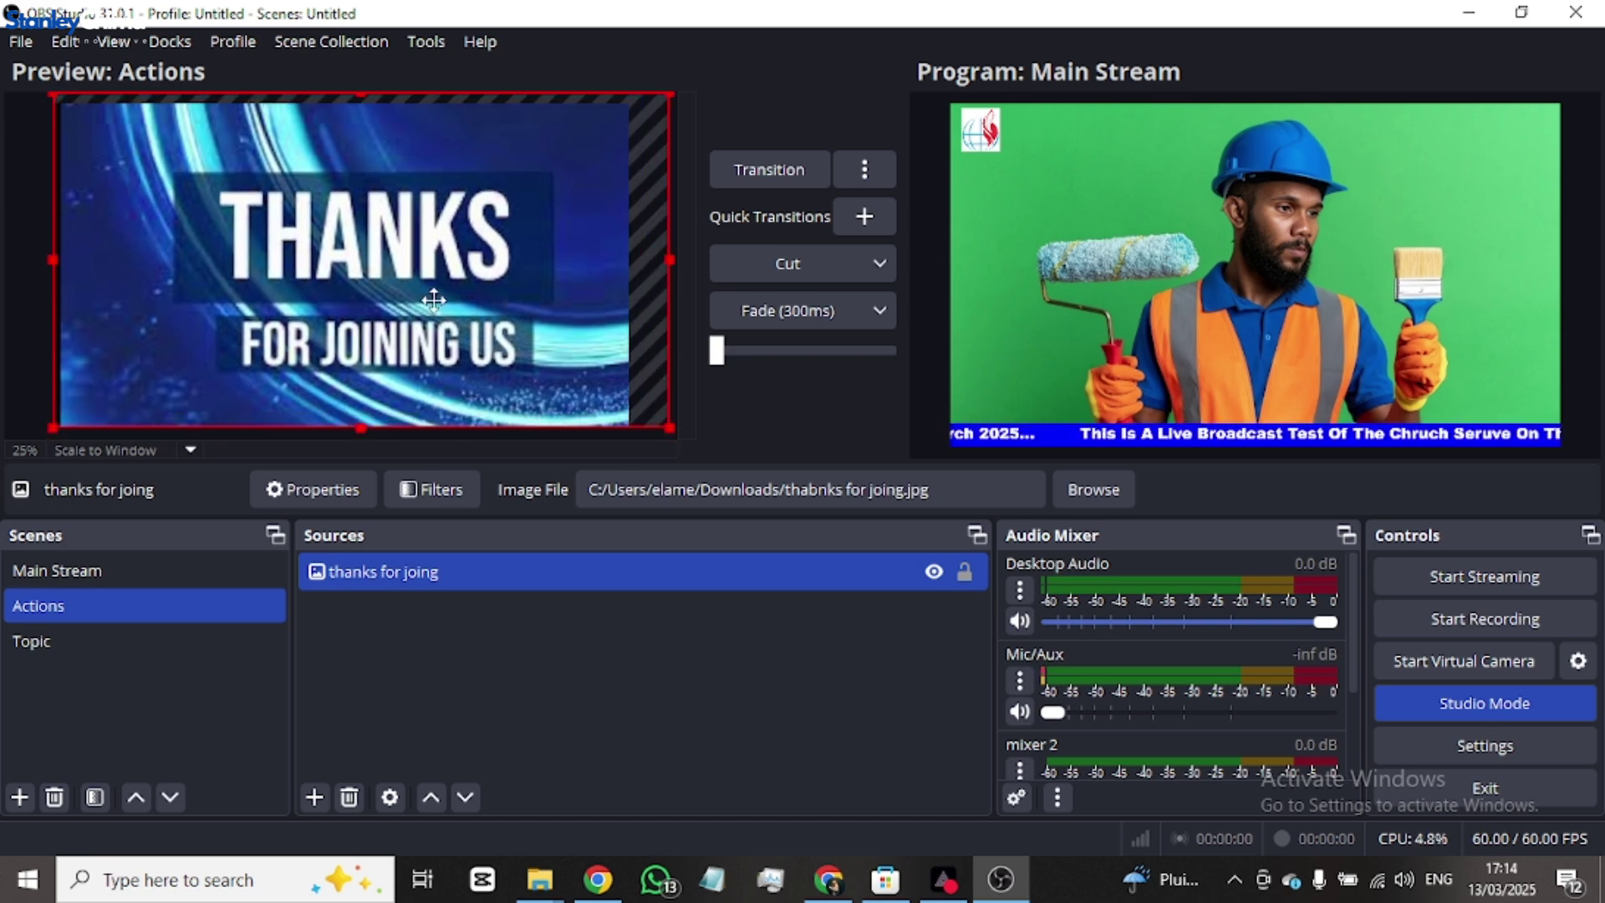
pyautogui.click(510, 620)
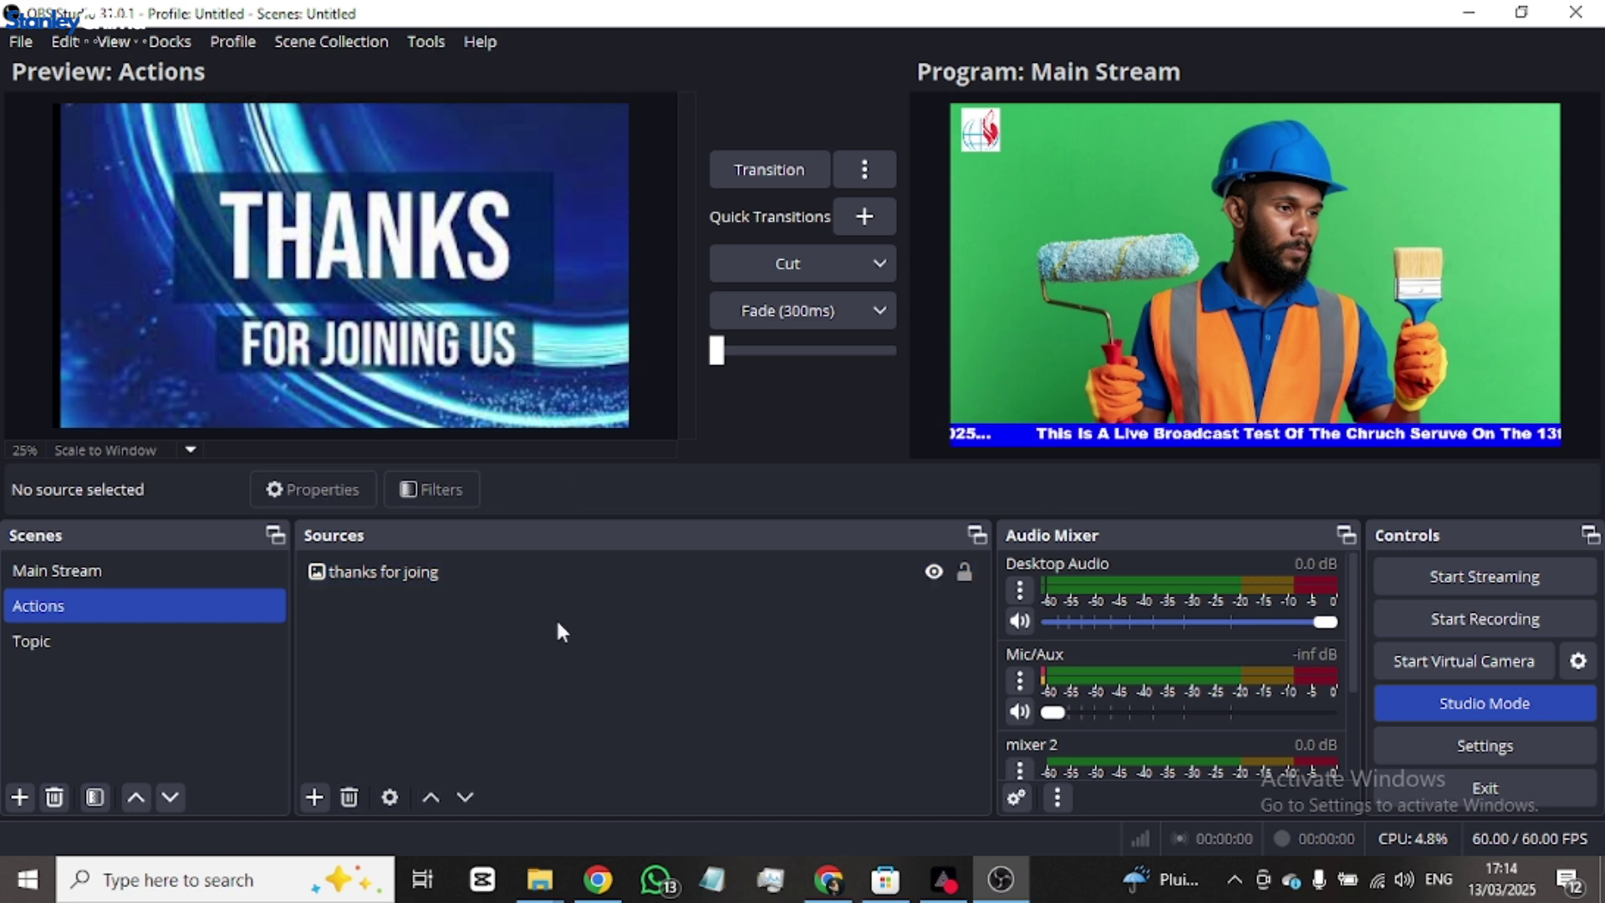
# - Add an image source named 'teimony' using the testiony.jpg picture
pyautogui.click(315, 797)
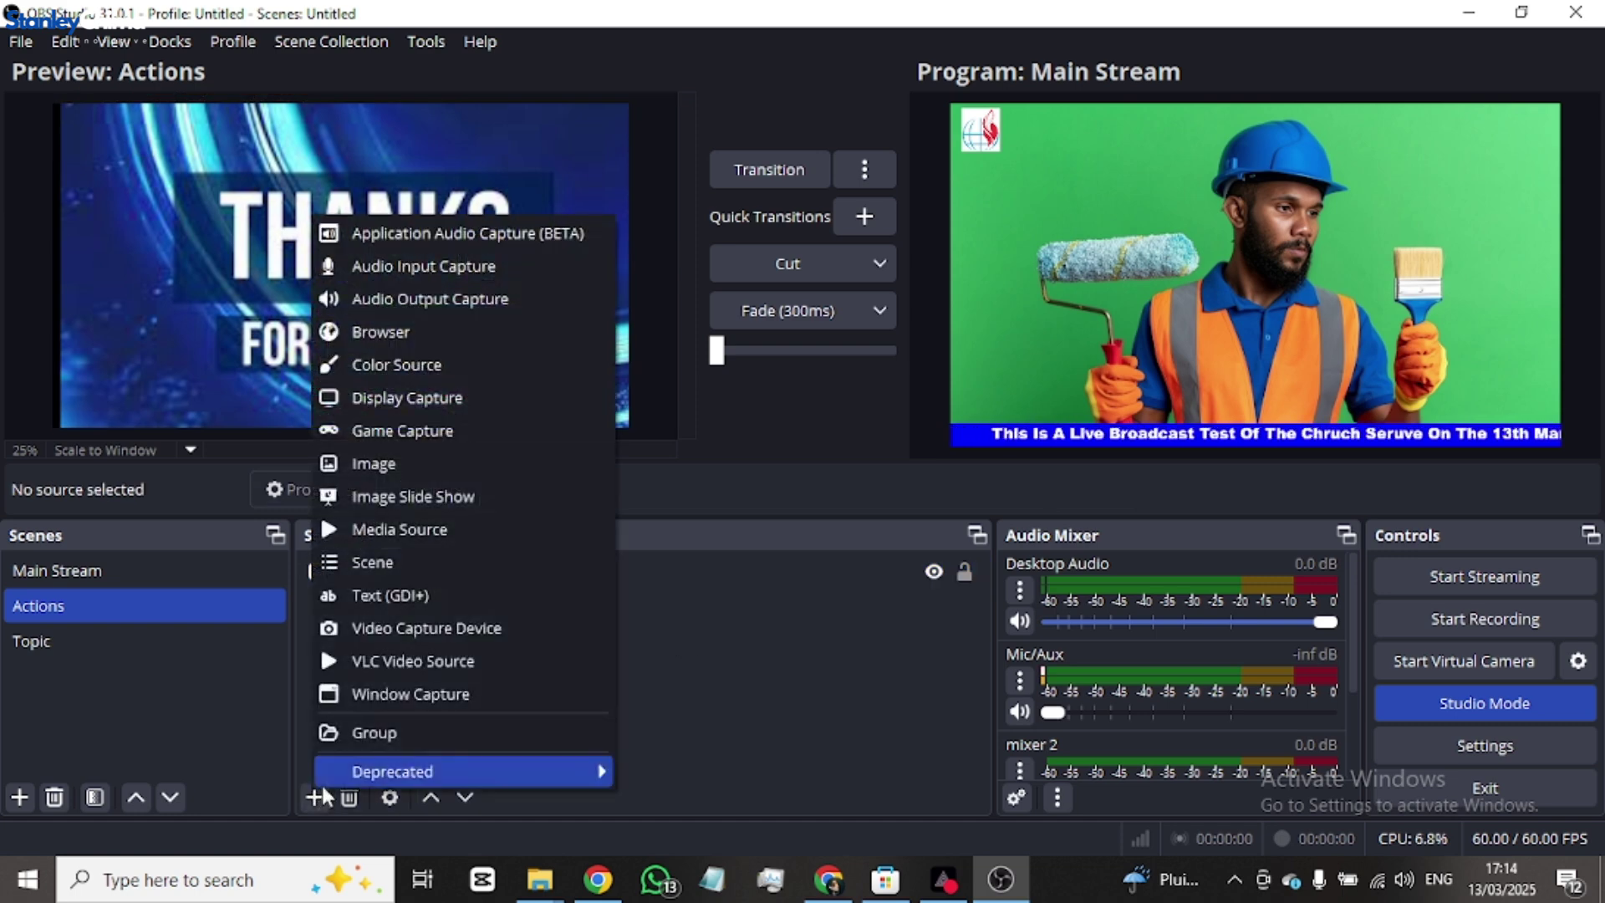
pyautogui.click(418, 462)
pyautogui.write('te')
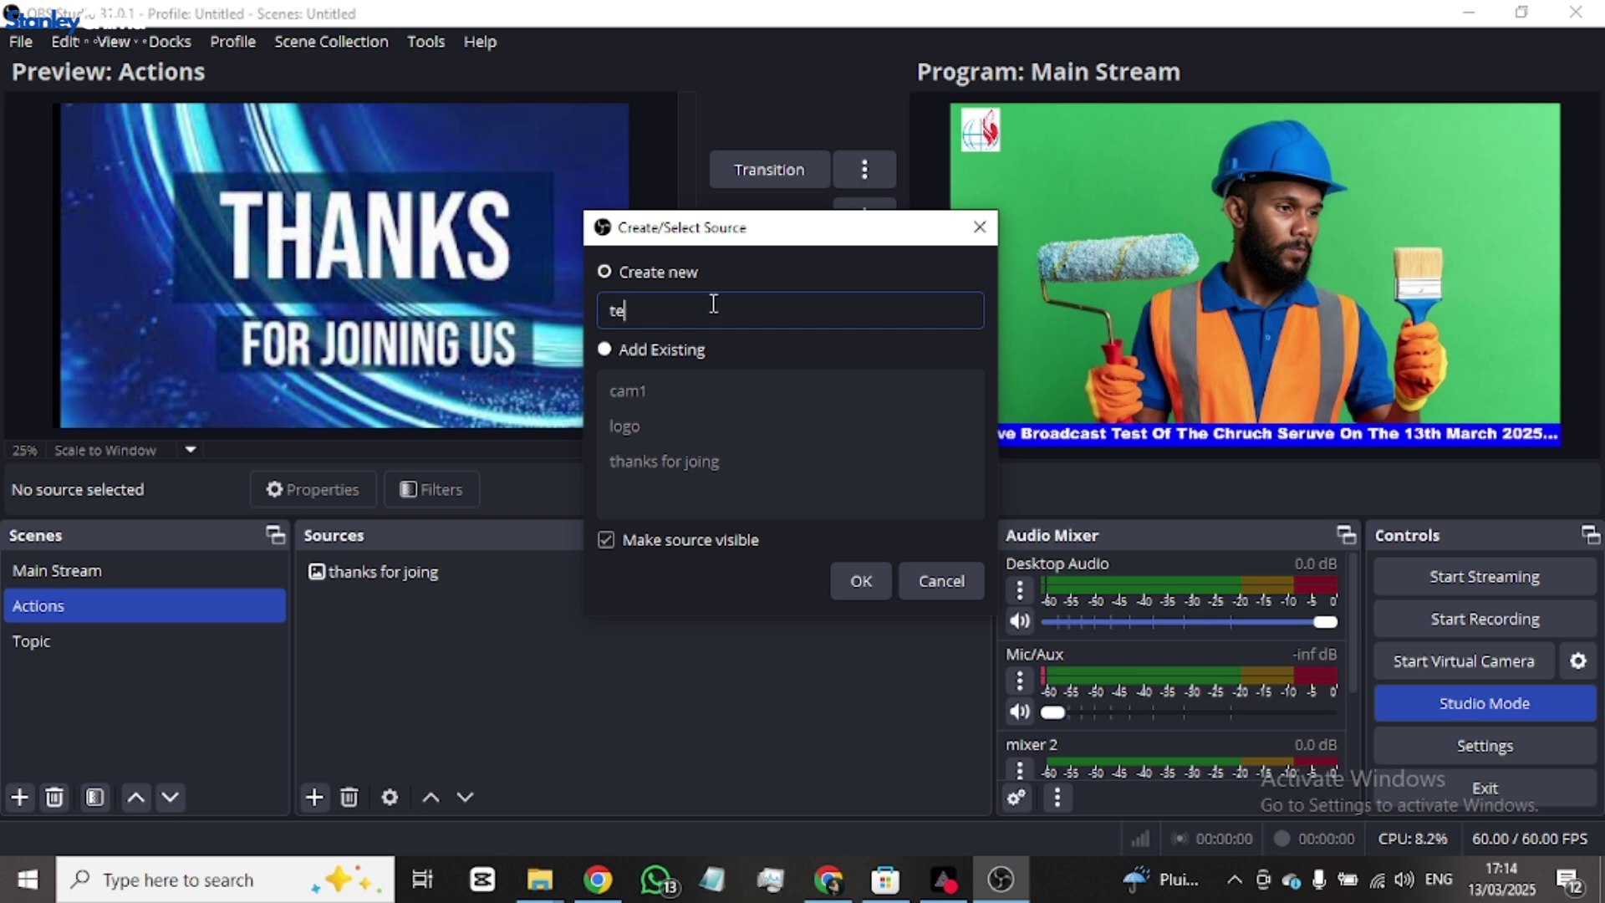
pyautogui.write('lmony')
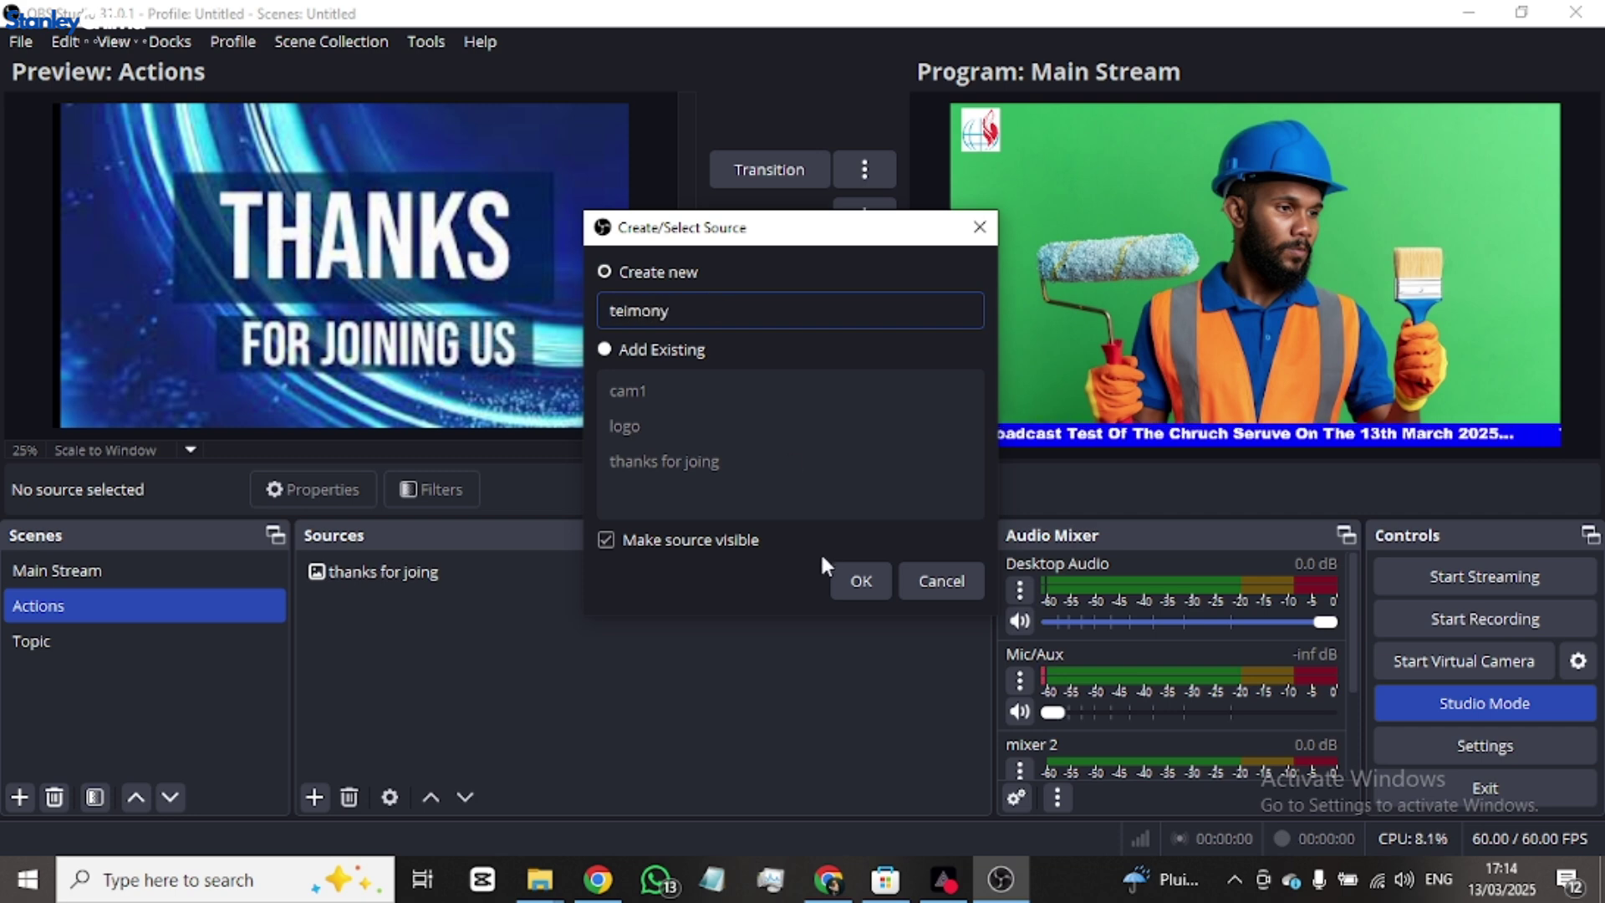
pyautogui.click(870, 579)
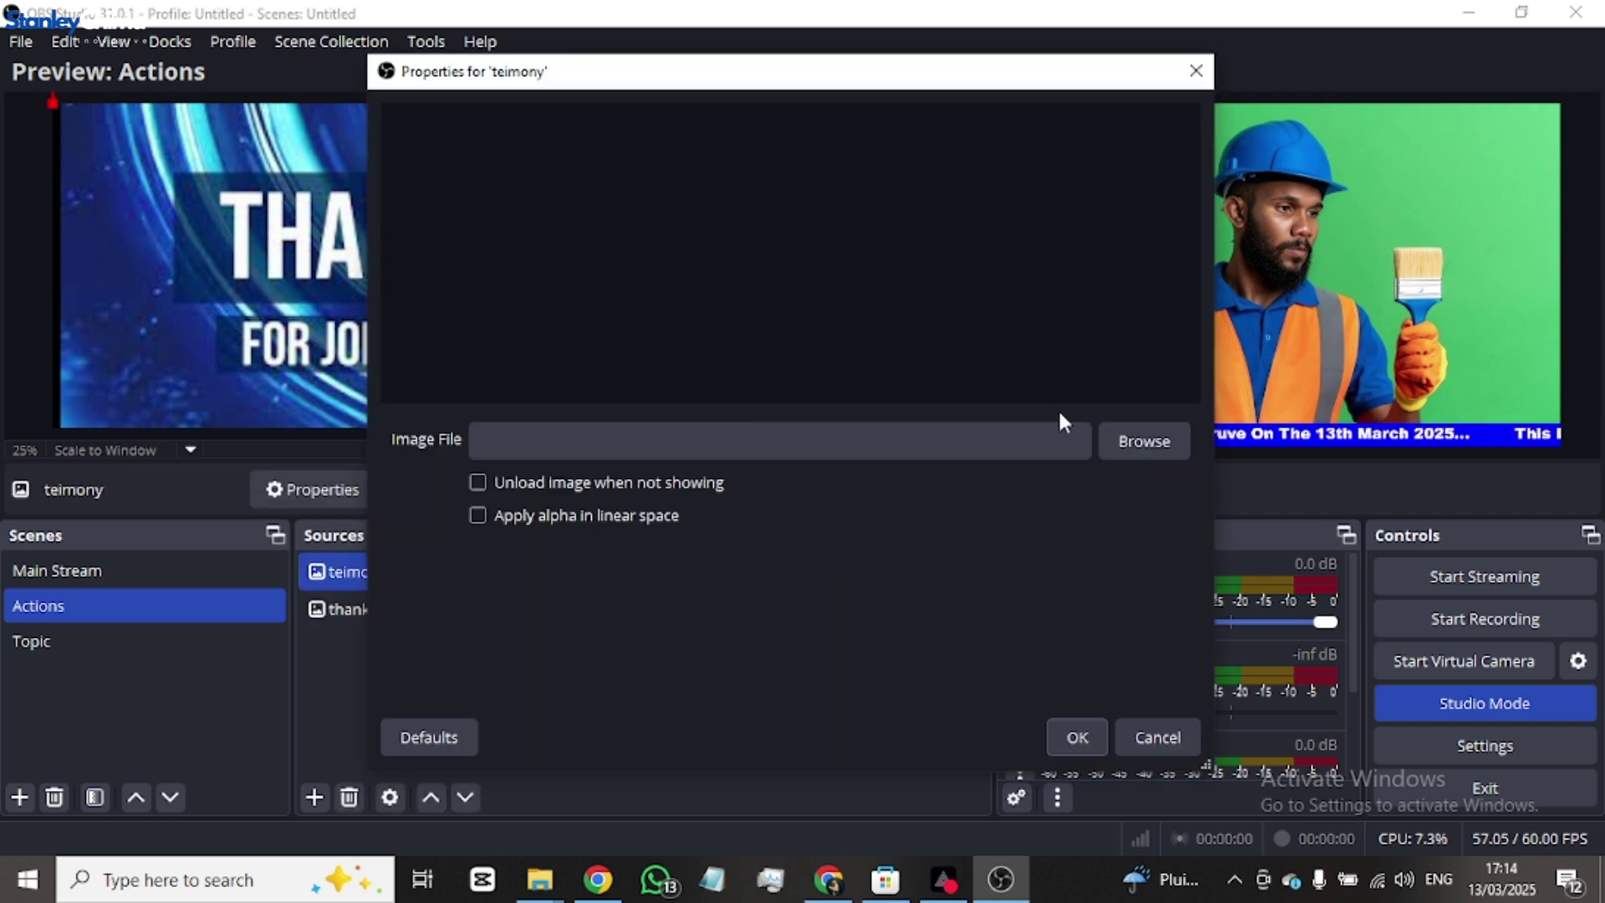
pyautogui.click(1143, 440)
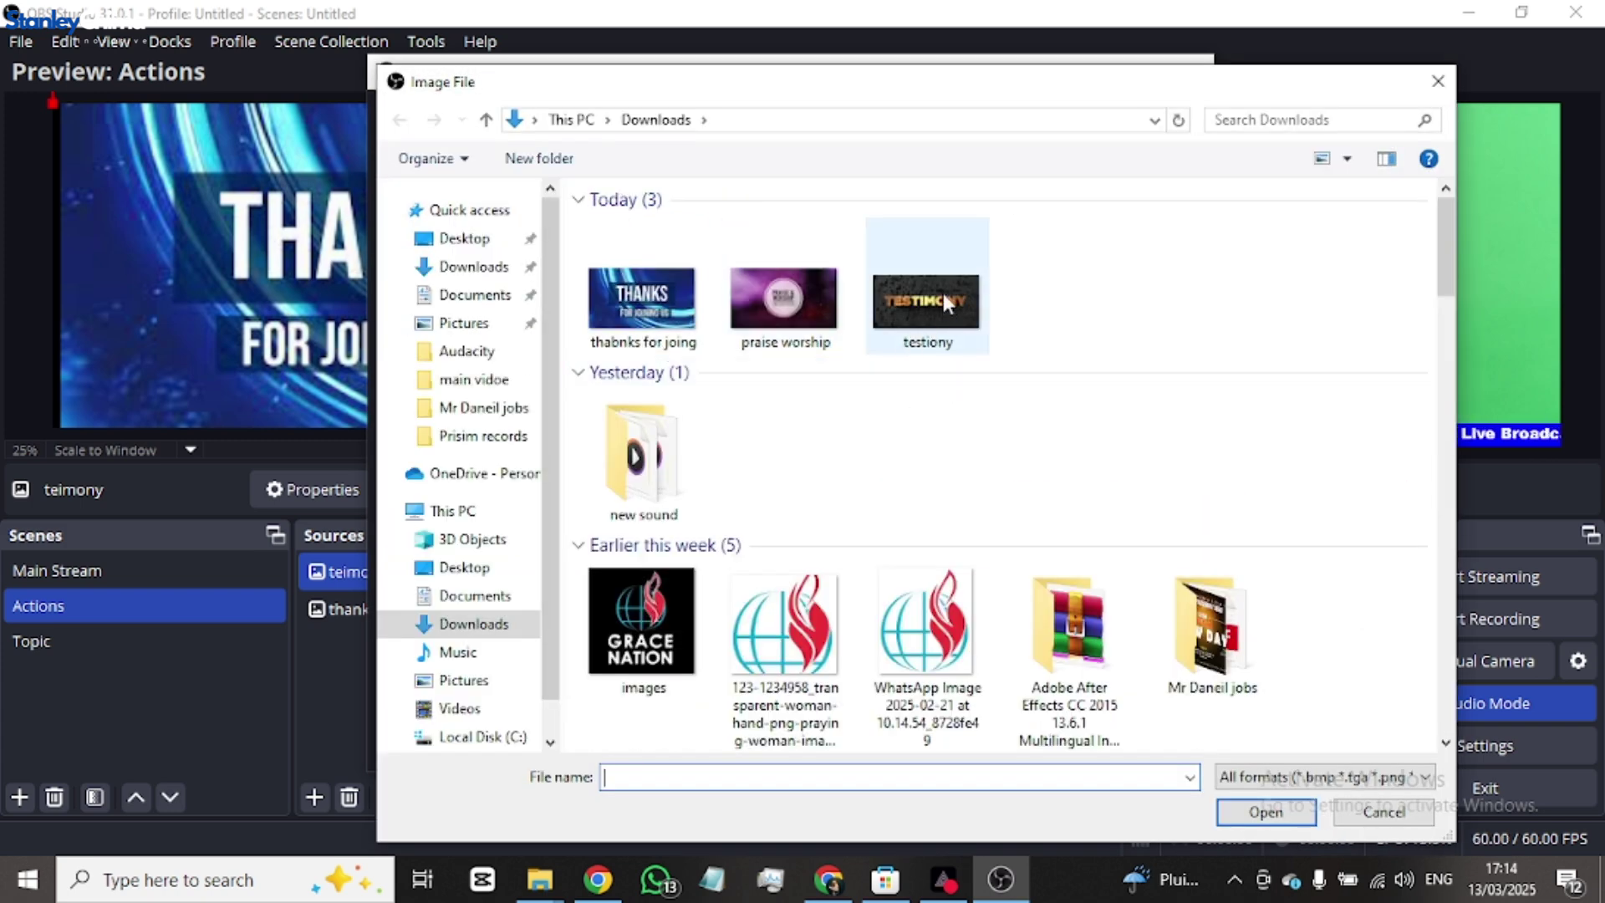
pyautogui.doubleClick(947, 301)
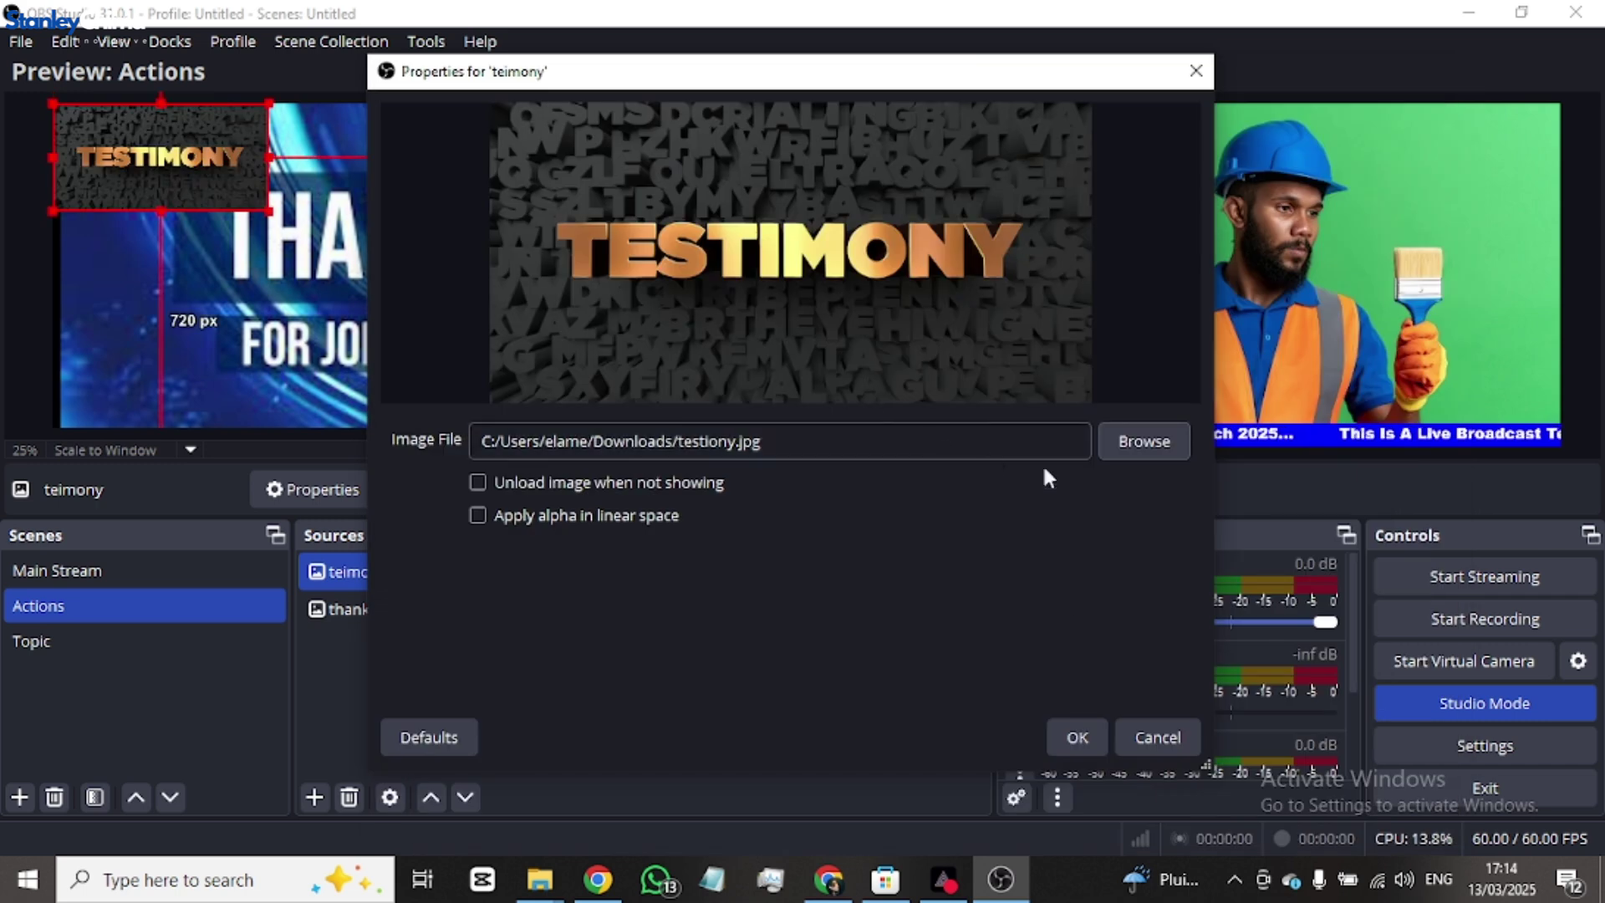
pyautogui.click(1068, 728)
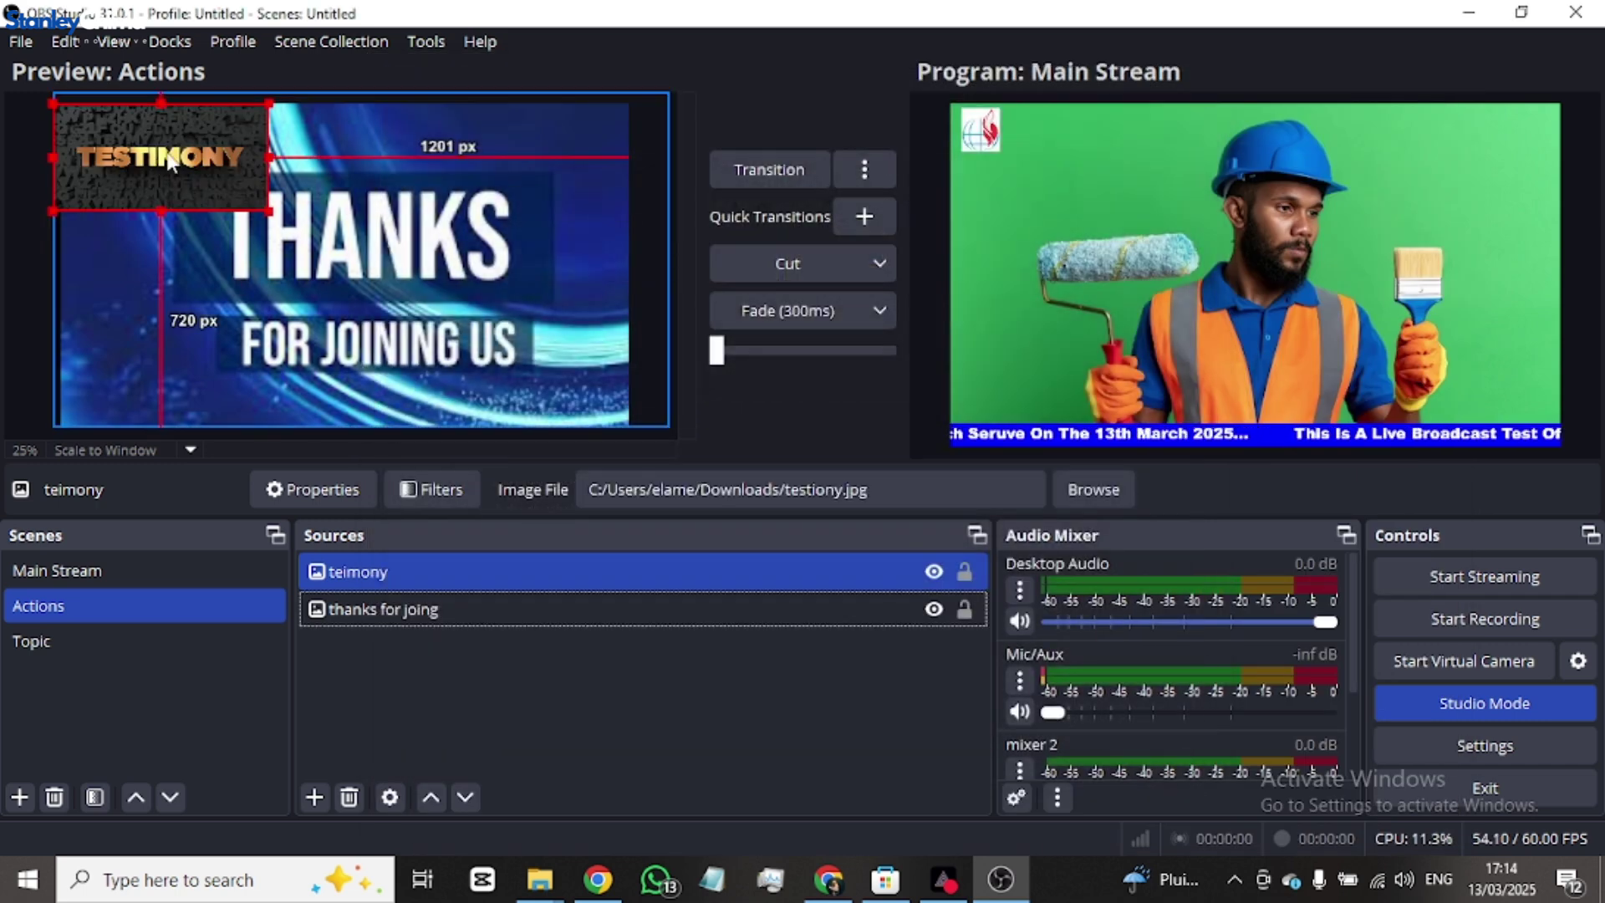
# - Fit both the teimony and thanks images to the canvas, then enlarge and reposition teimony
pyautogui.hotkey('ctrl', 'f')
pyautogui.click(387, 610)
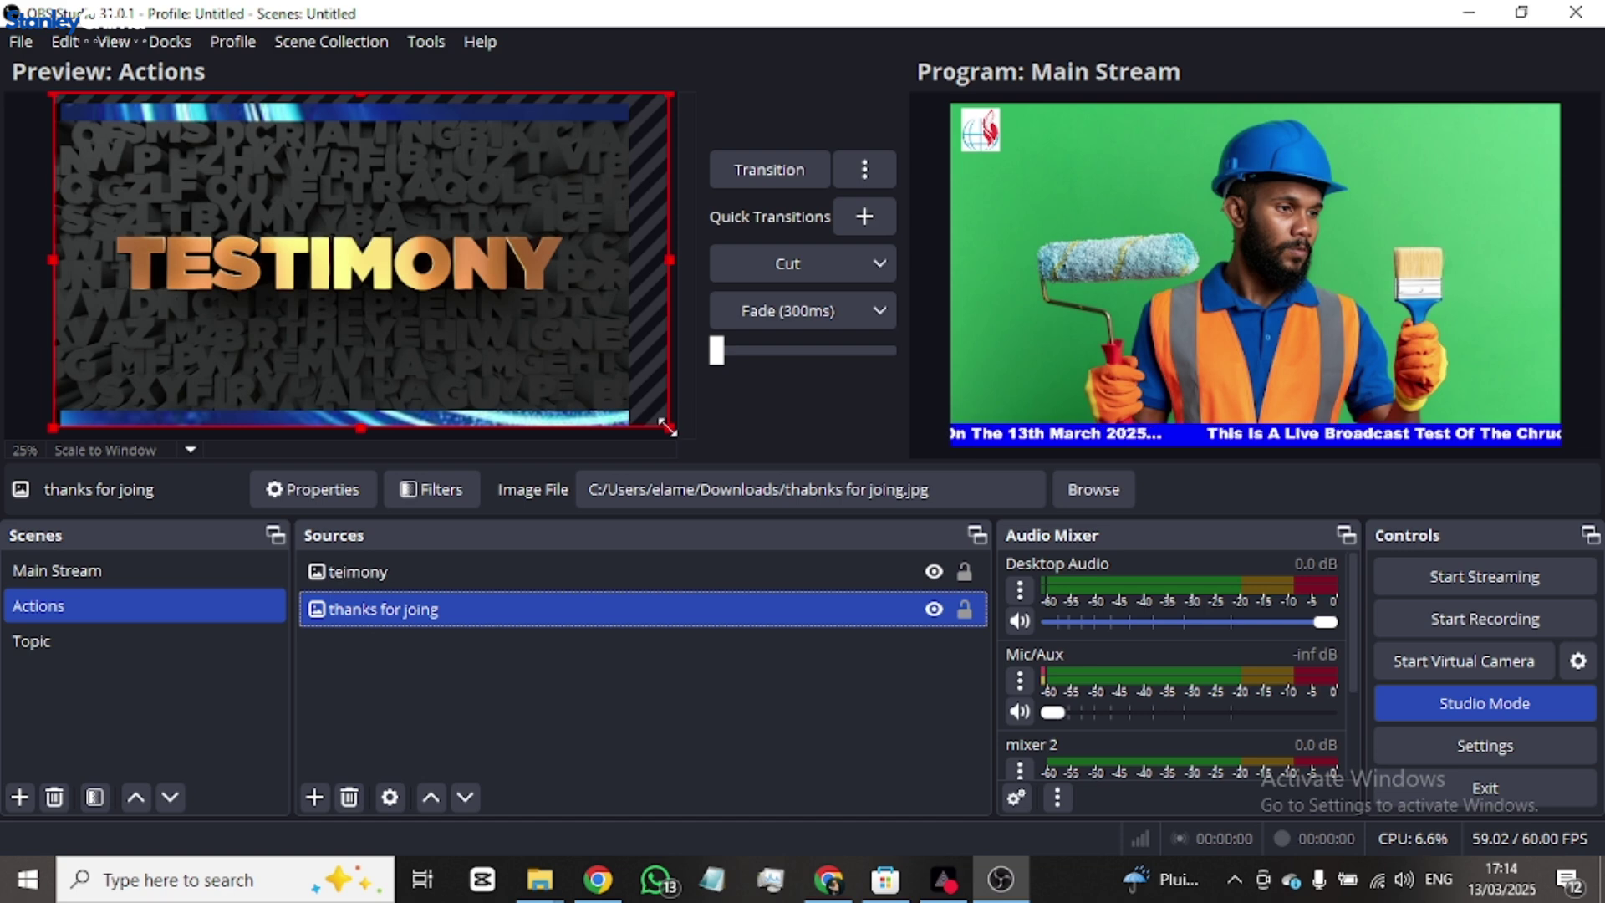
pyautogui.hotkey('ctrl', 'f')
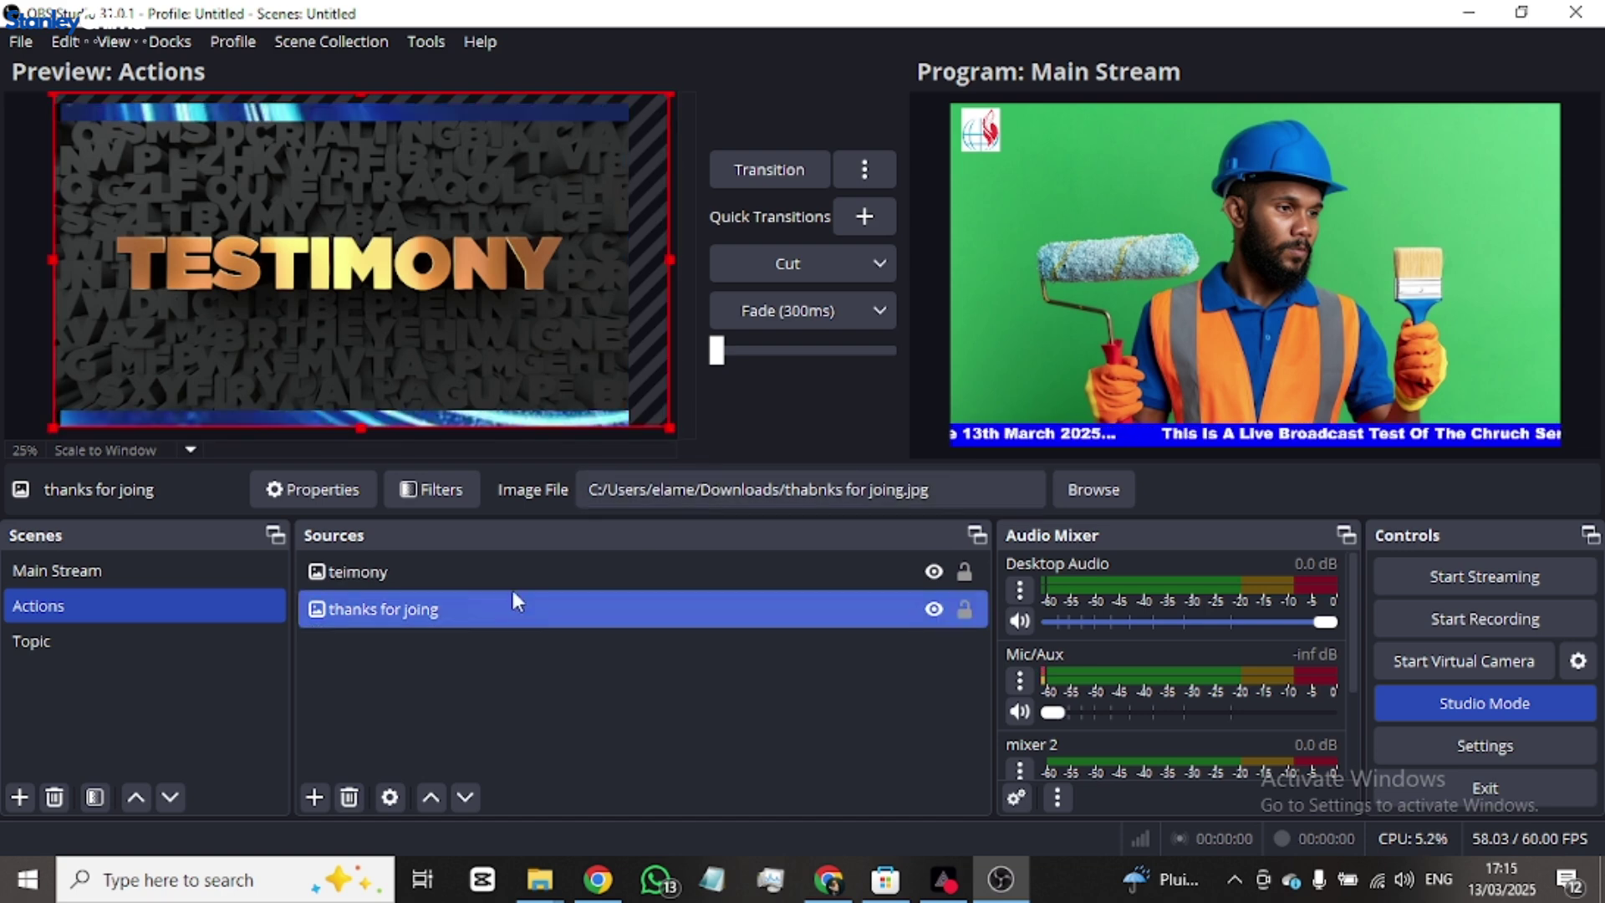
pyautogui.click(513, 571)
pyautogui.moveTo(628, 419); pyautogui.dragTo(717, 522)
pyautogui.moveTo(513, 358); pyautogui.dragTo(468, 284)
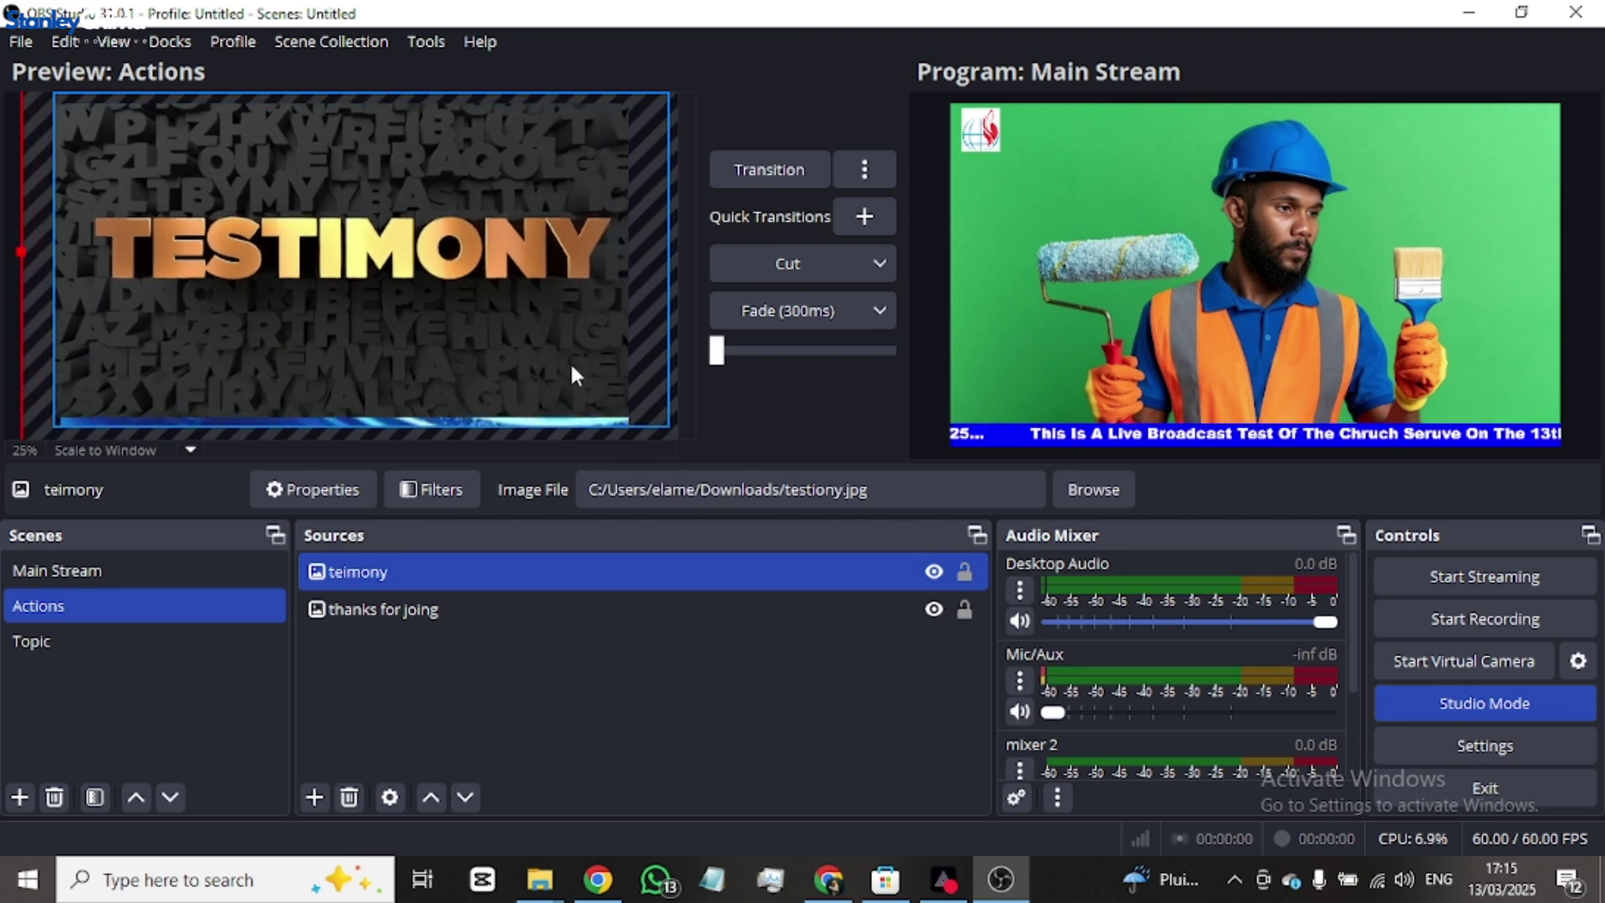
# - Add a 'praise worship' image source from praise worship.jpg, stretched to fill the canvas
pyautogui.click(398, 700)
pyautogui.click(314, 797)
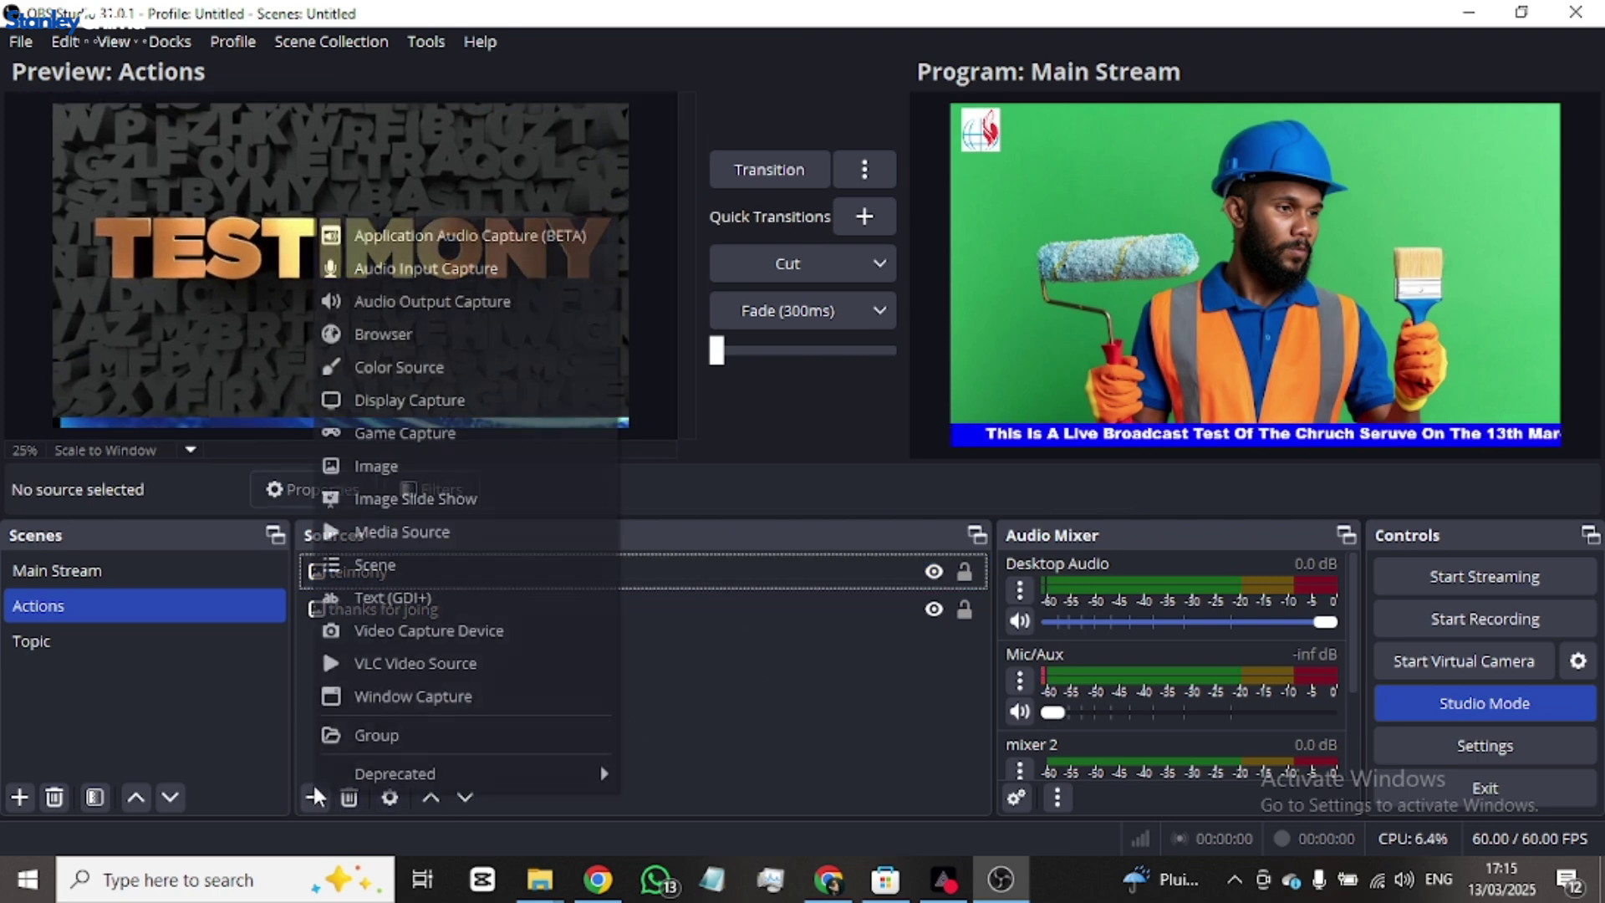
pyautogui.click(376, 465)
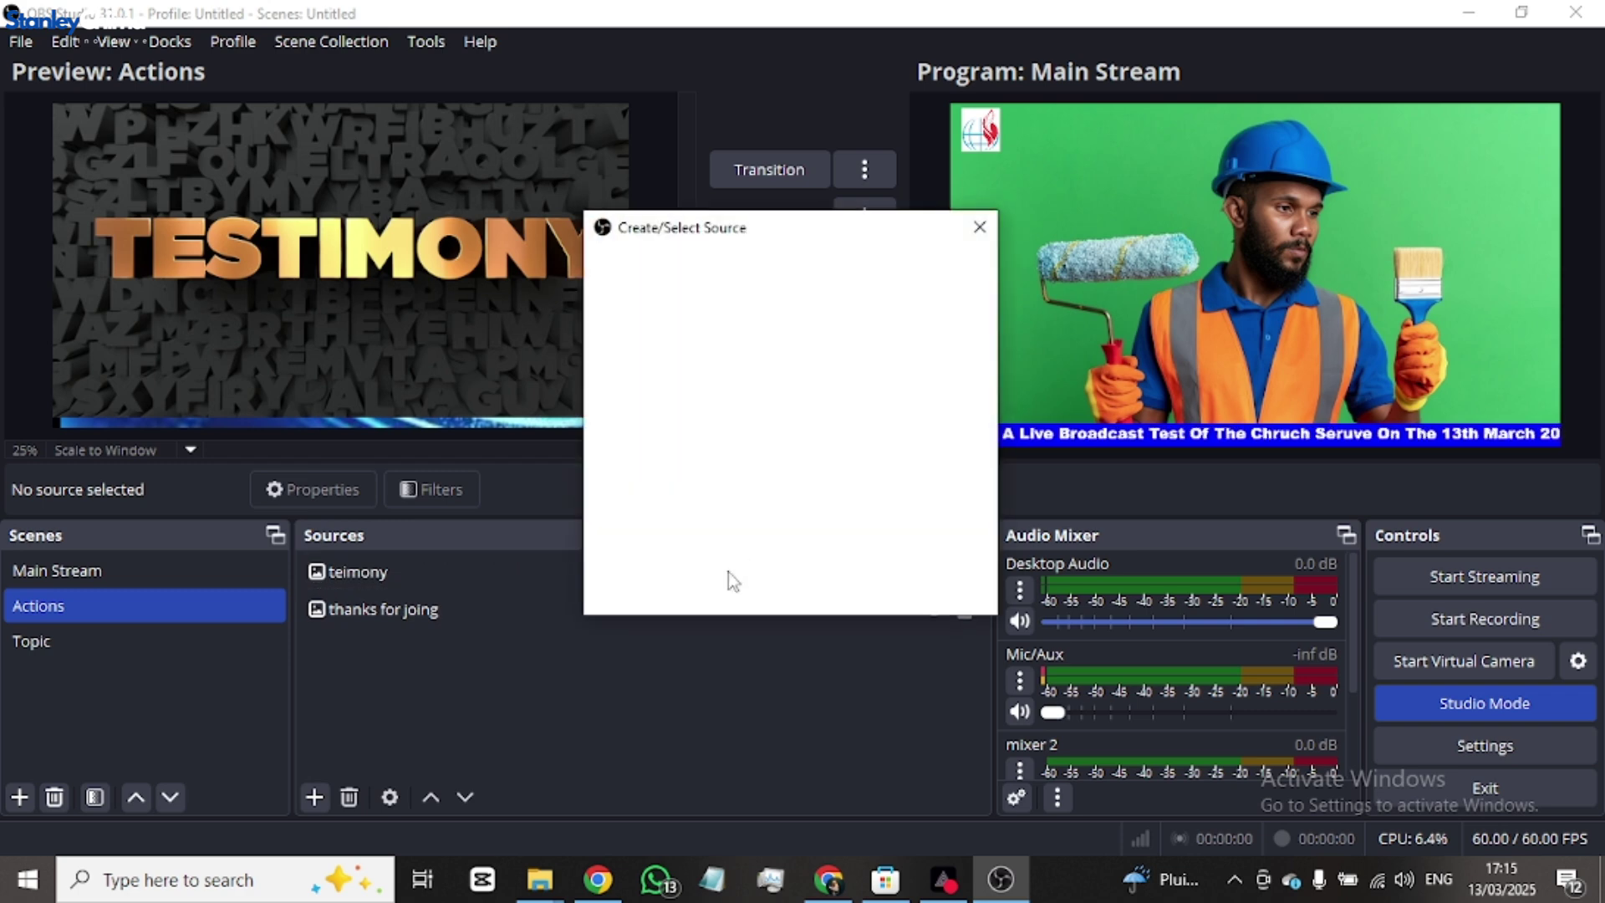
pyautogui.write('pra')
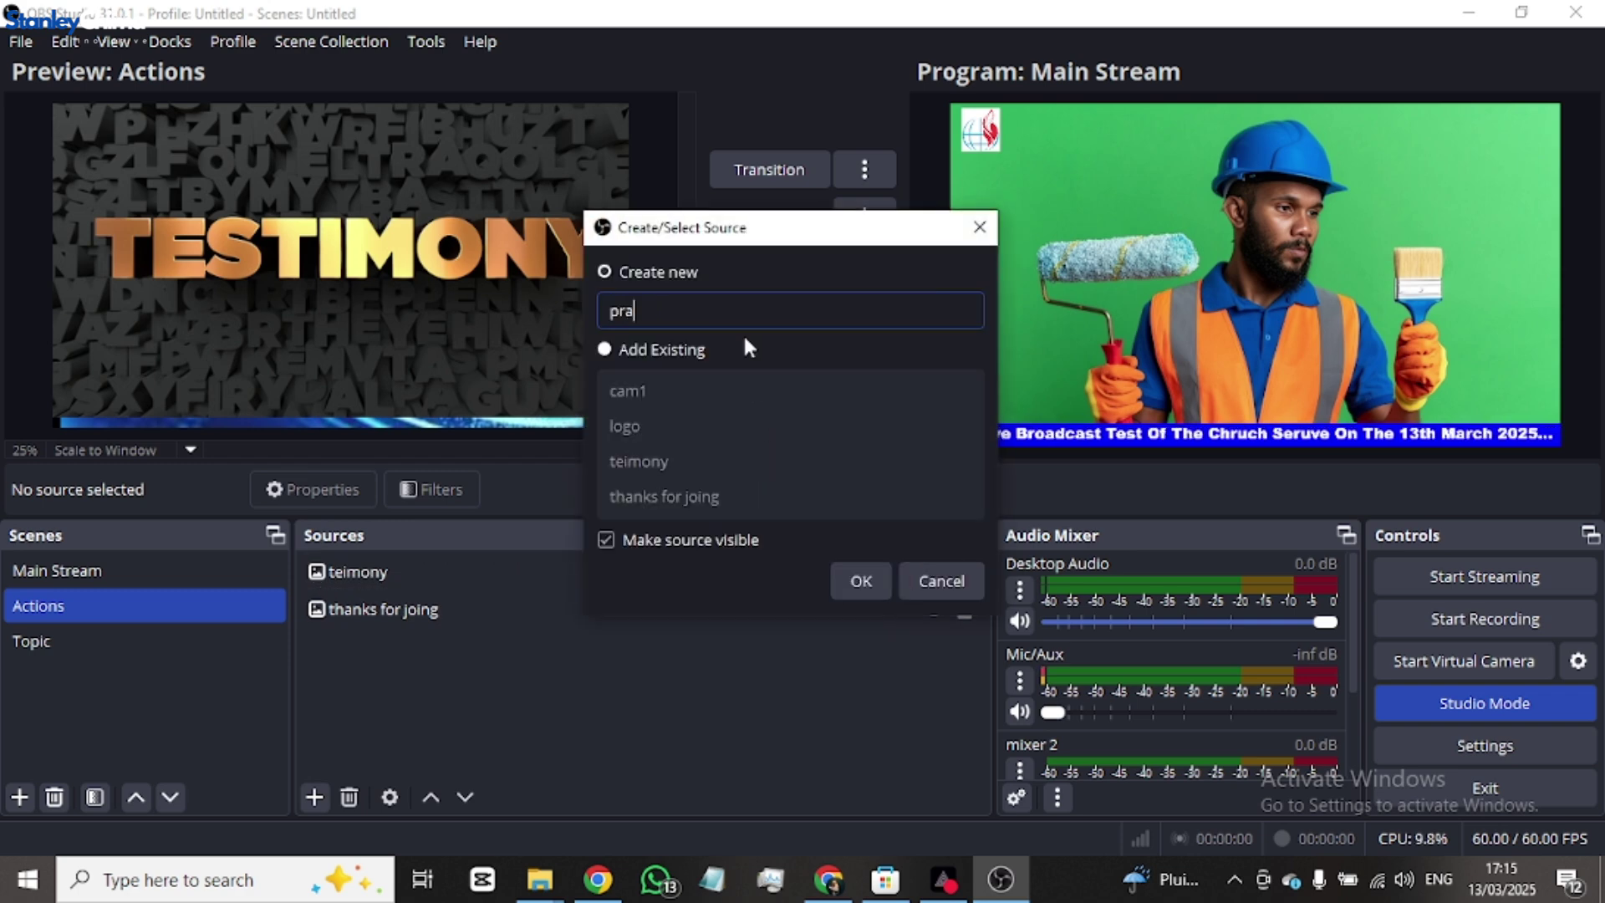
pyautogui.write('ise worshi')
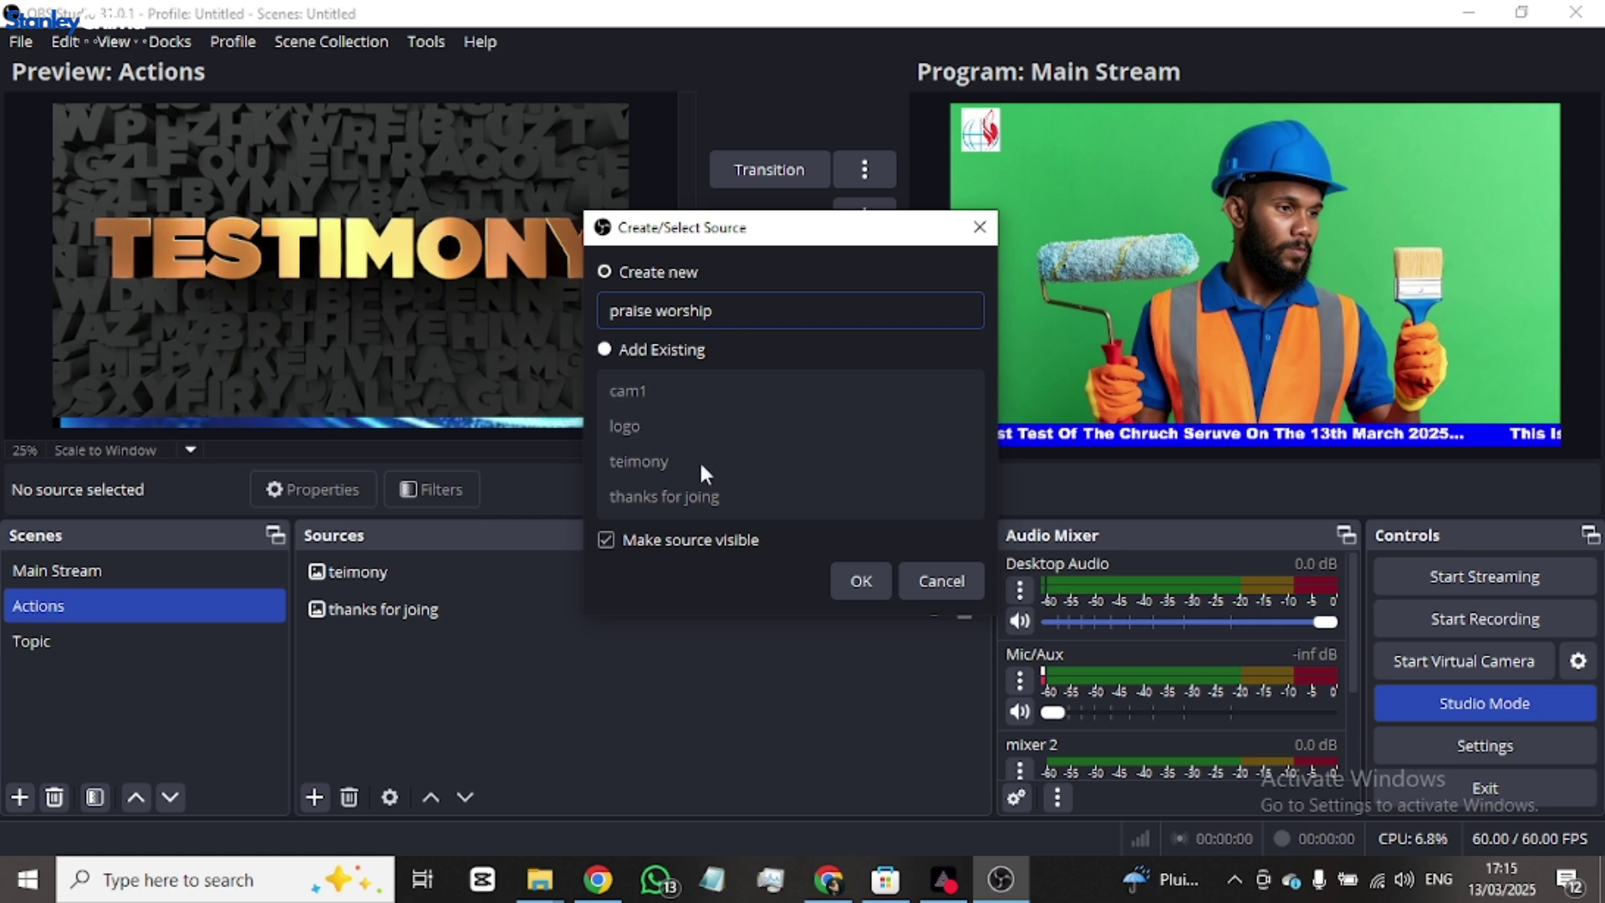
pyautogui.write('p')
pyautogui.click(865, 581)
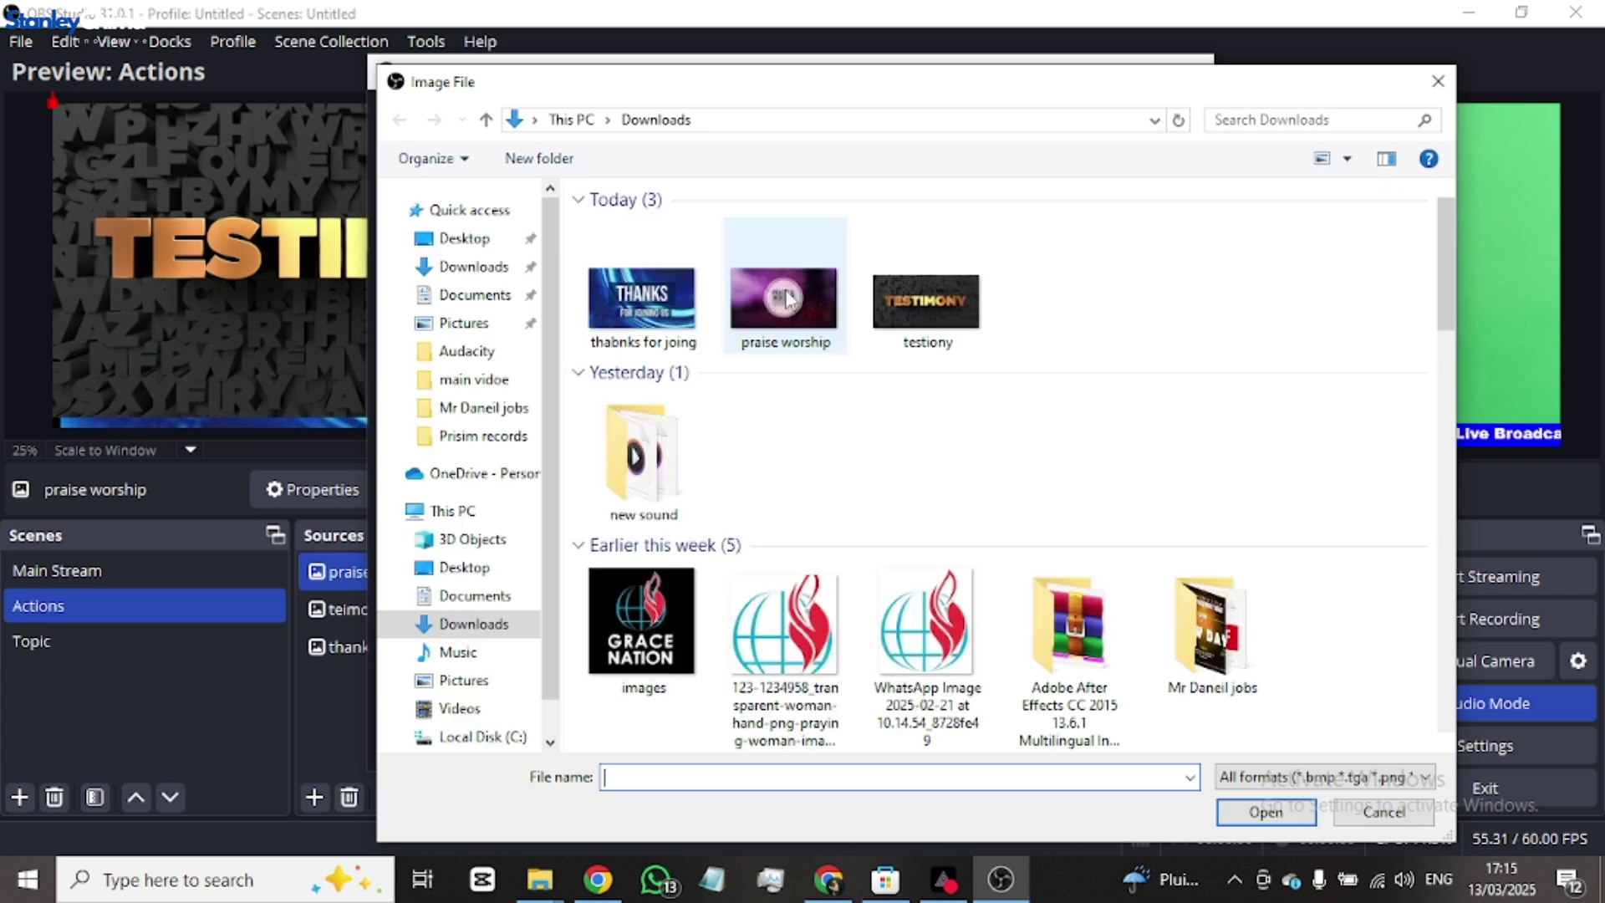
pyautogui.doubleClick(770, 313)
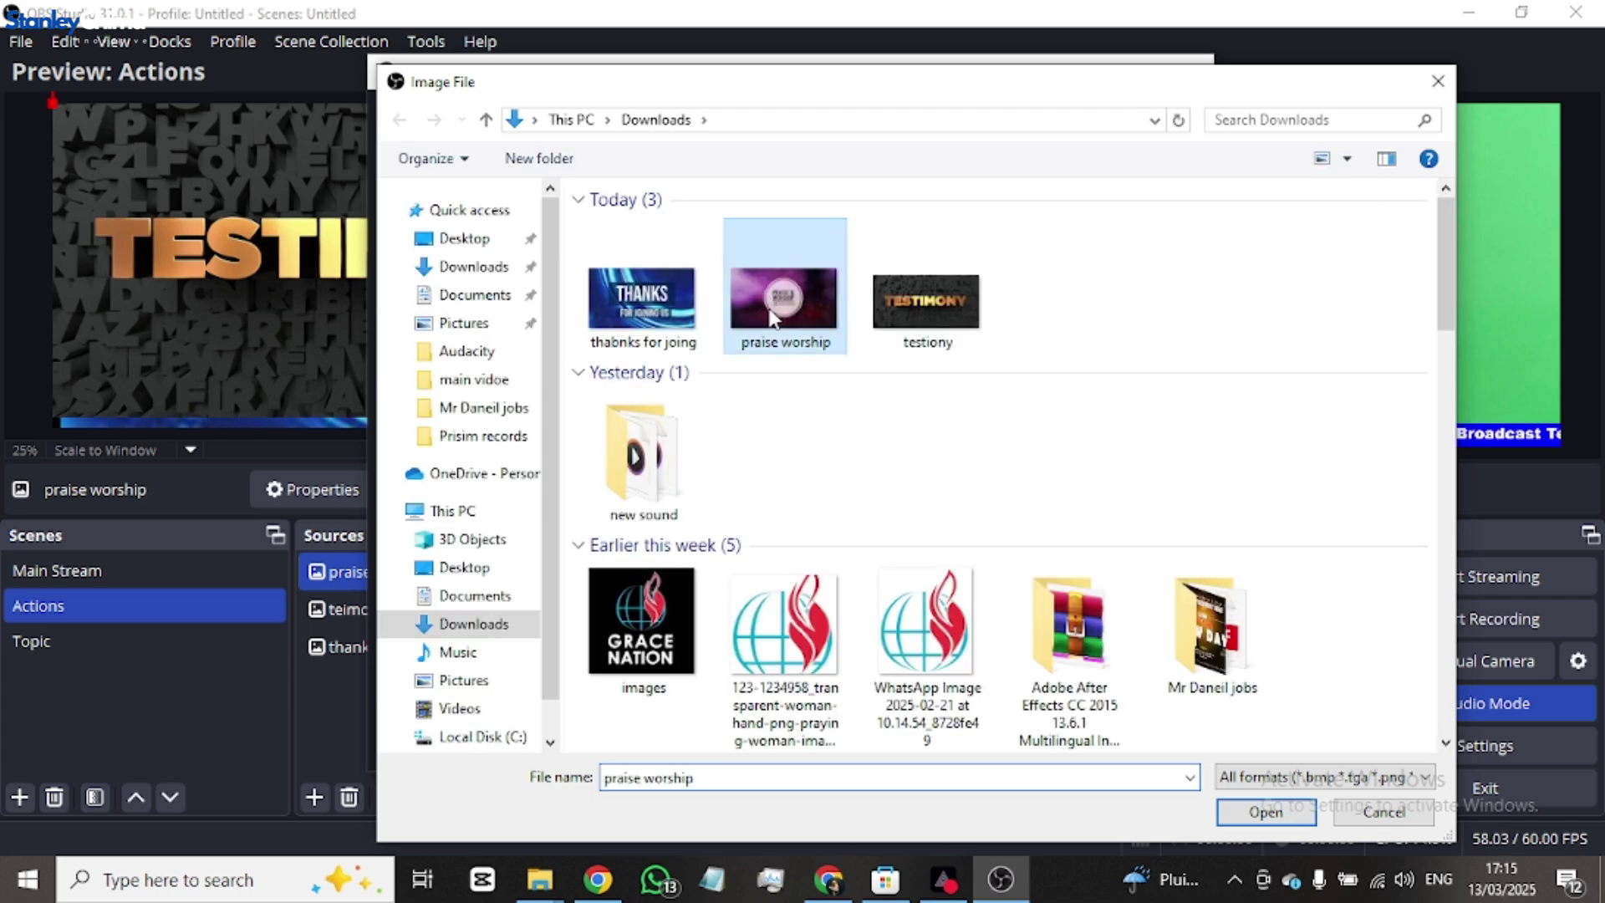
pyautogui.click(1077, 737)
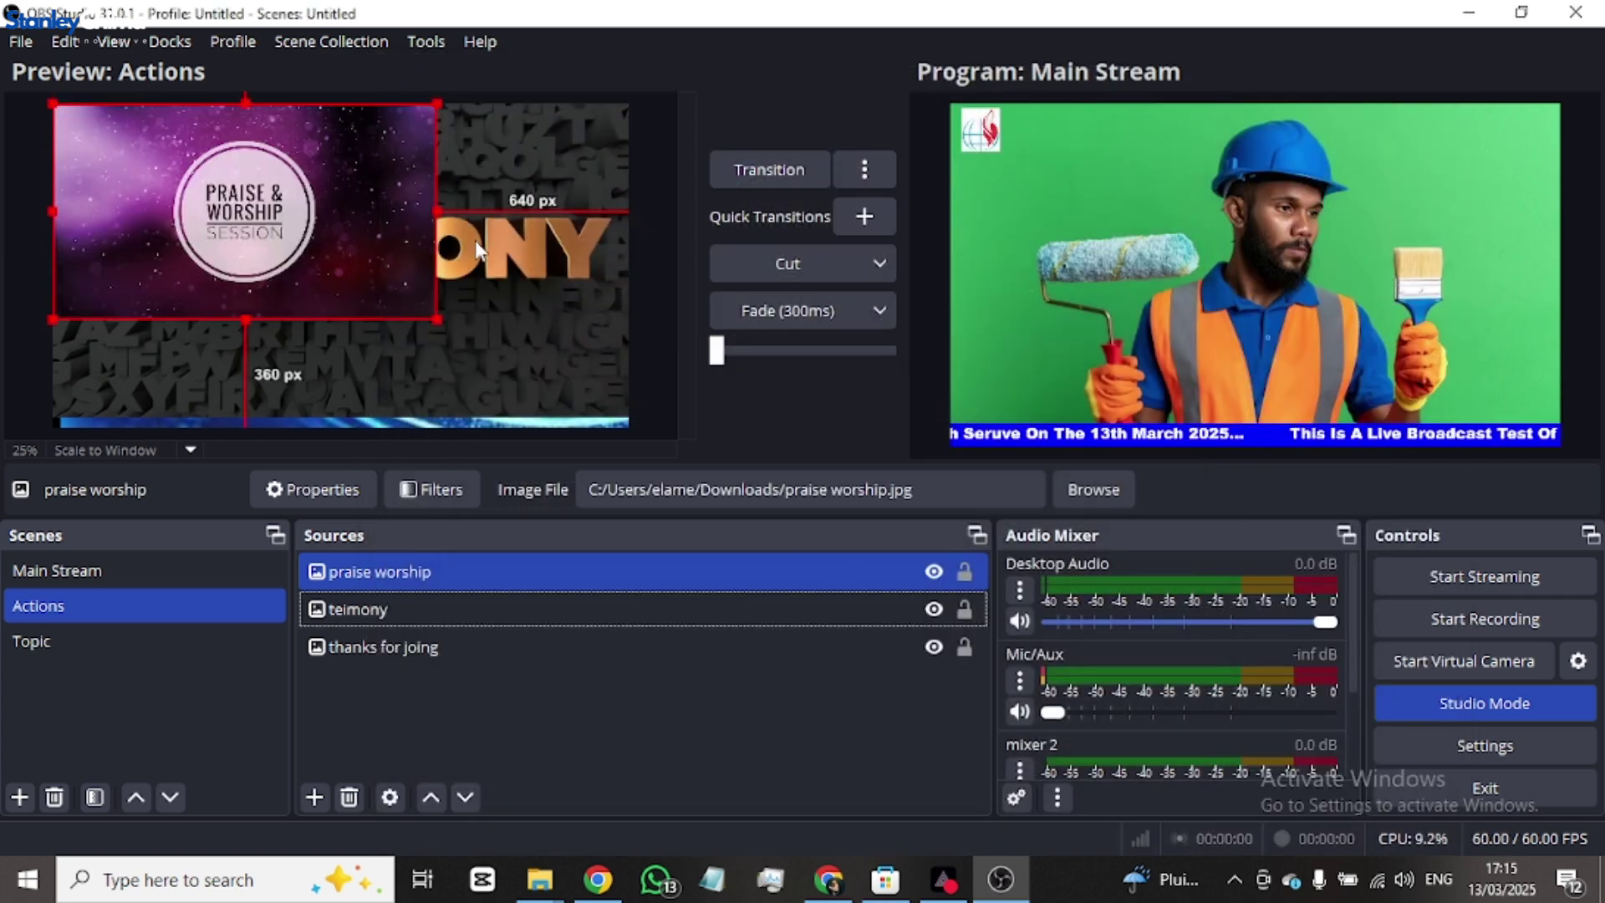
pyautogui.hotkey('ctrl', 'f')
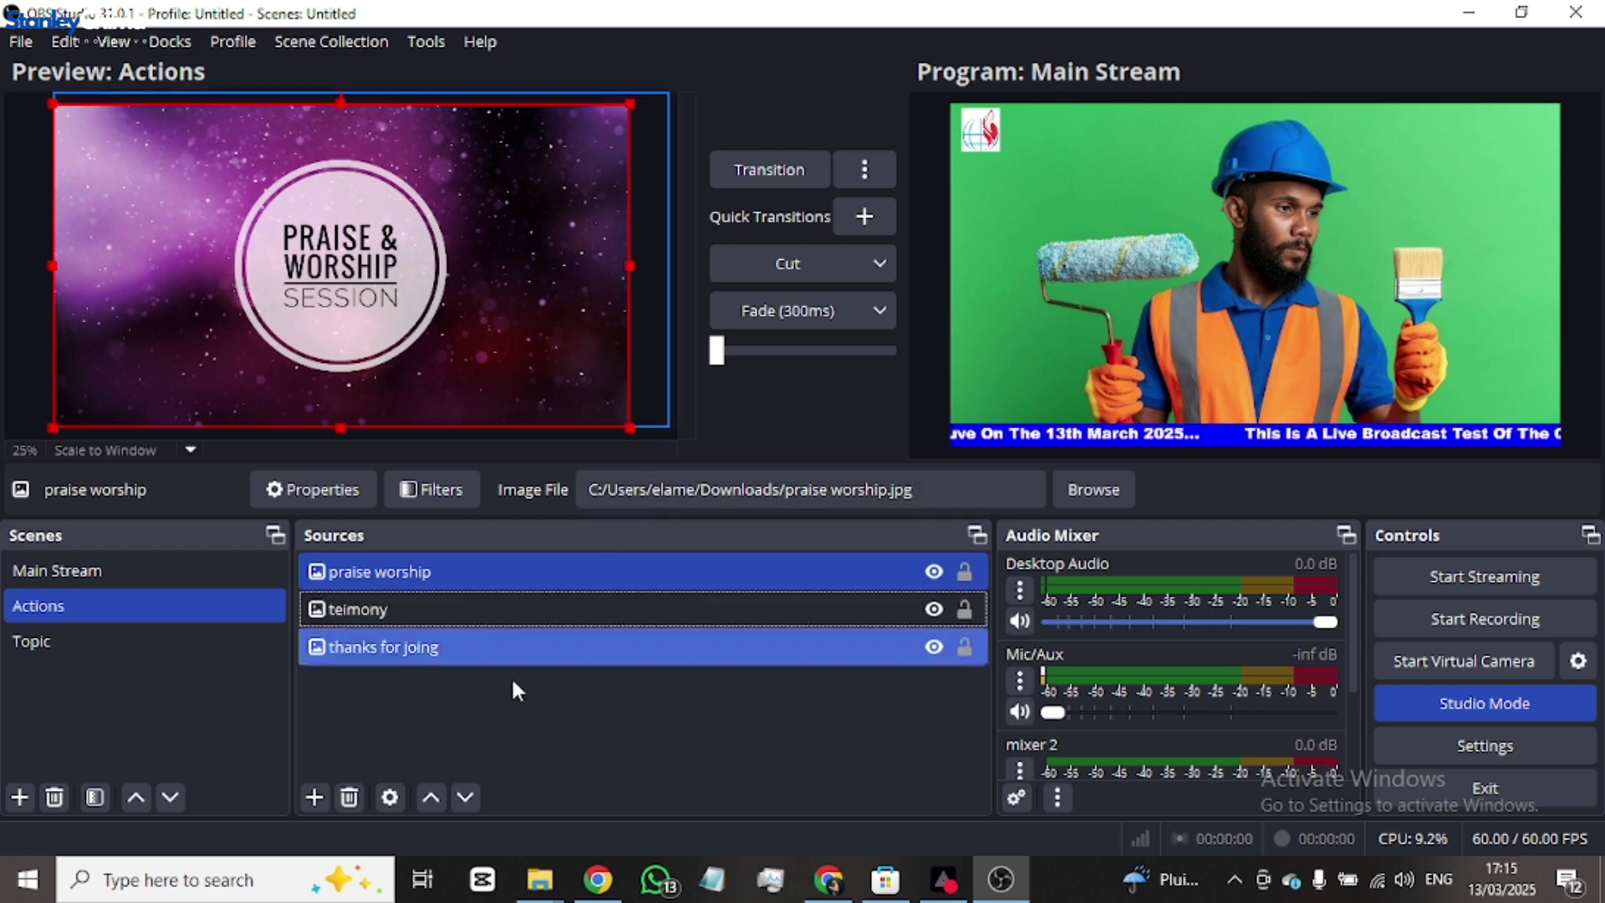
pyautogui.click(514, 712)
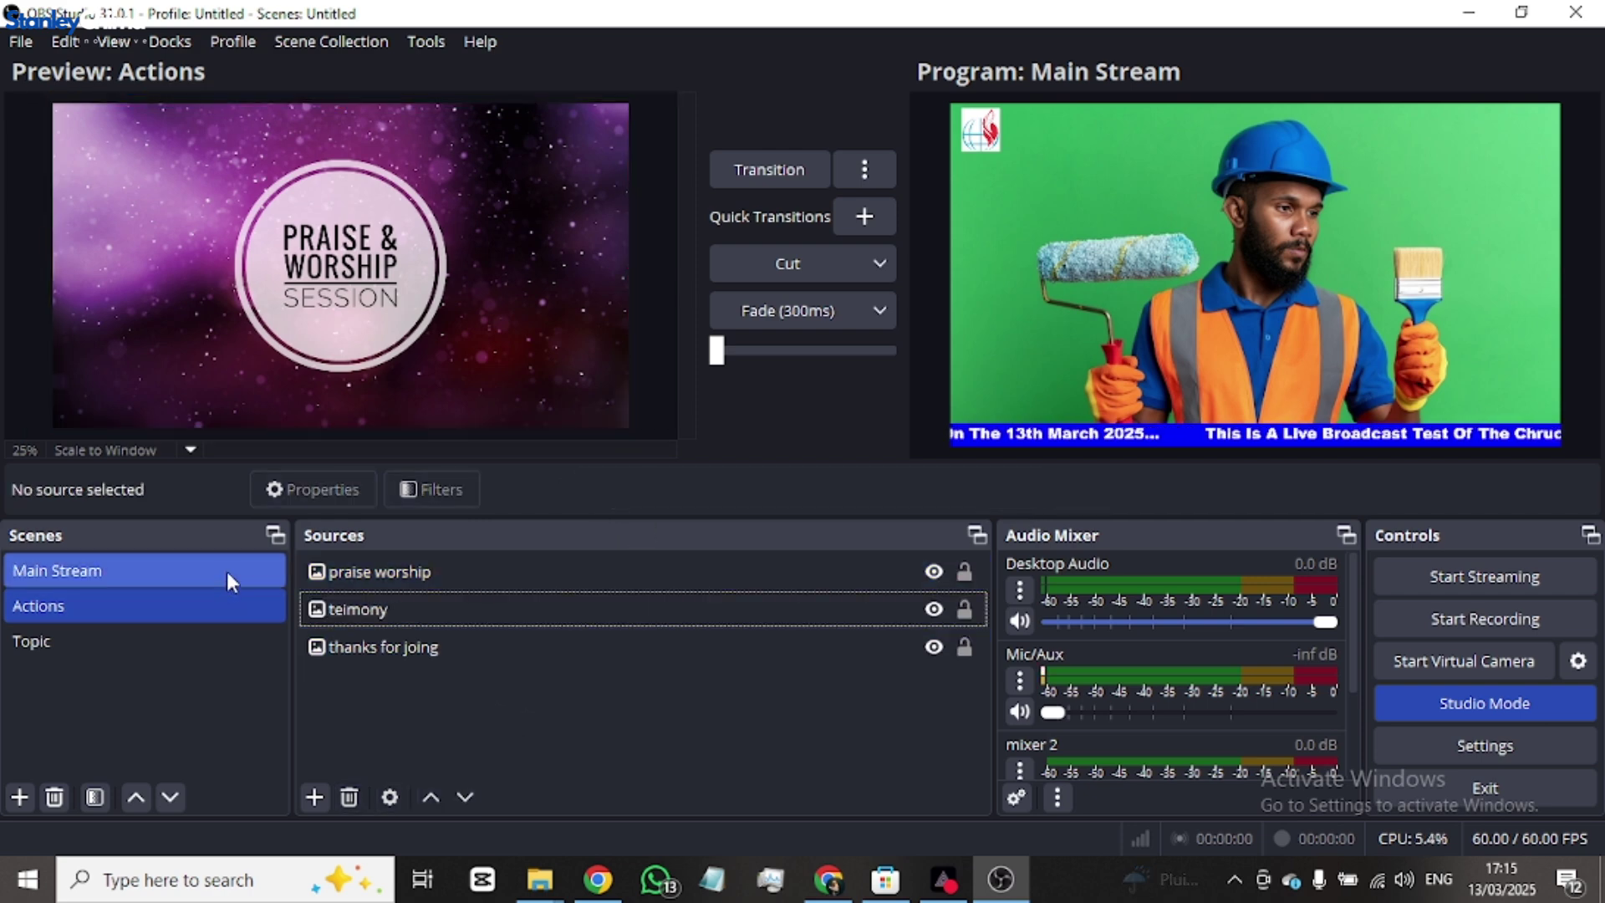
# - With Main Stream selected, add the existing Actions scene as a Scene source
pyautogui.click(228, 570)
pyautogui.click(219, 623)
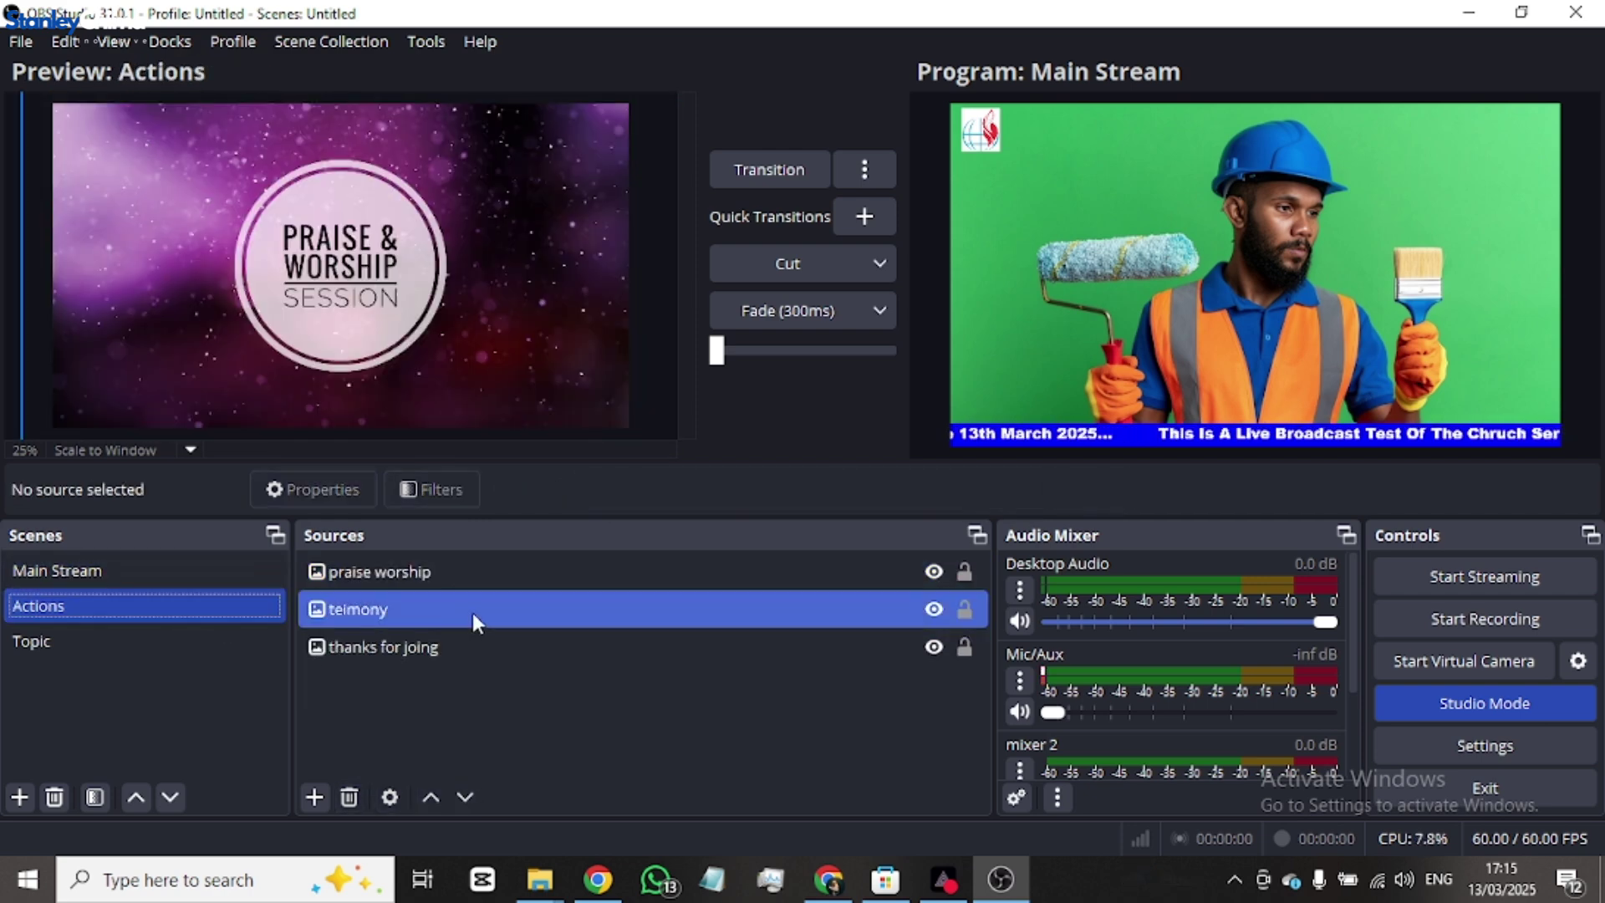
pyautogui.click(113, 573)
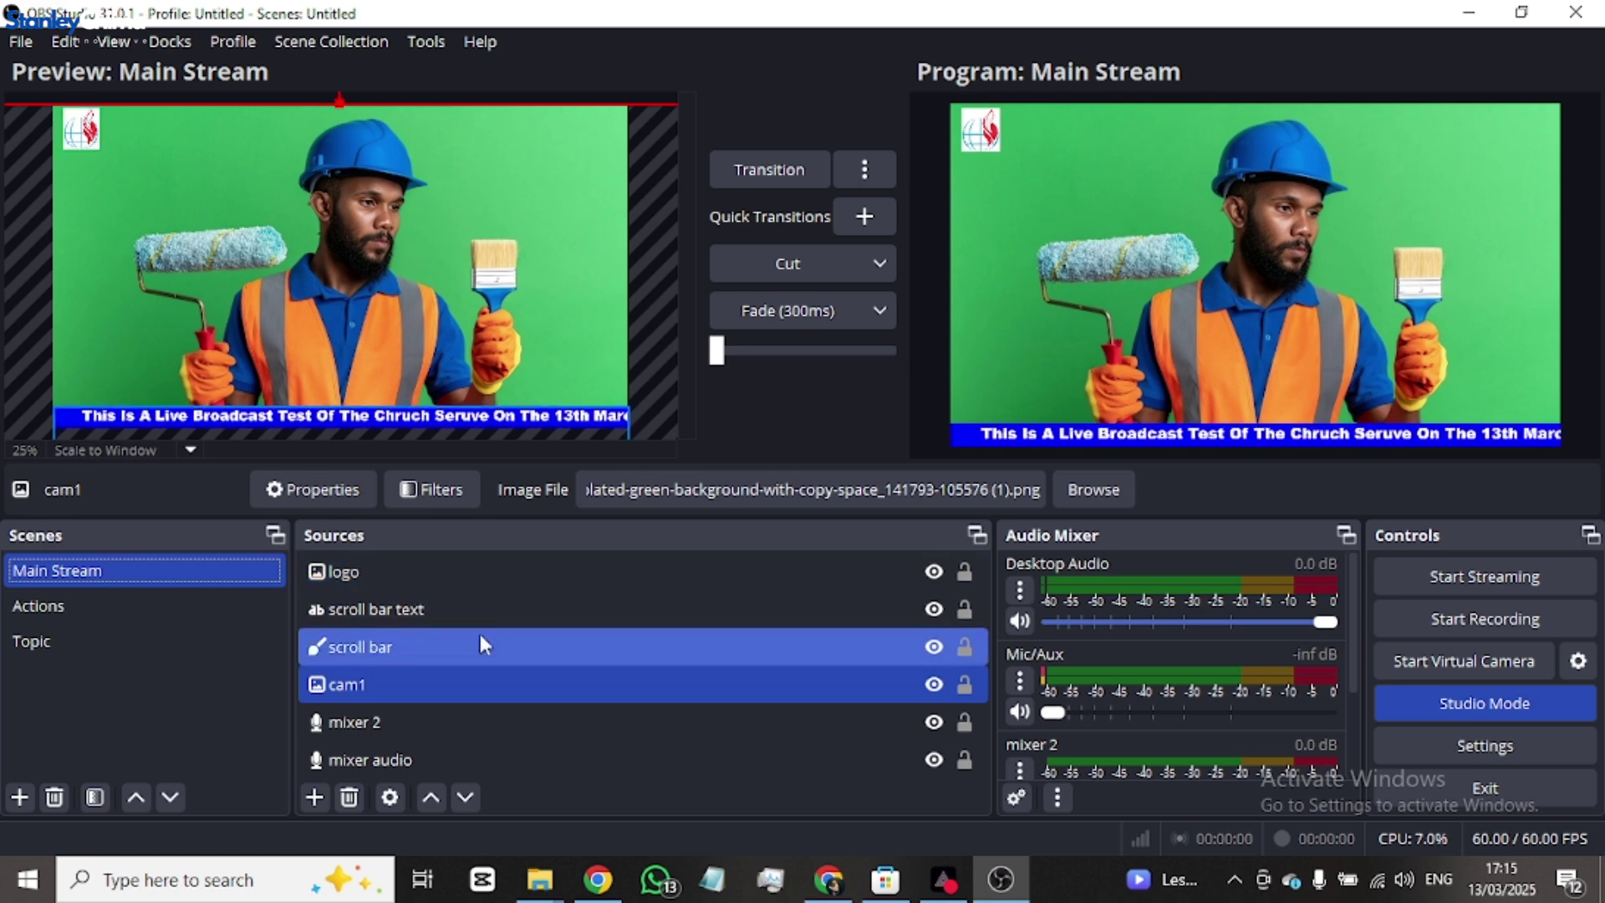
pyautogui.click(84, 603)
pyautogui.click(90, 569)
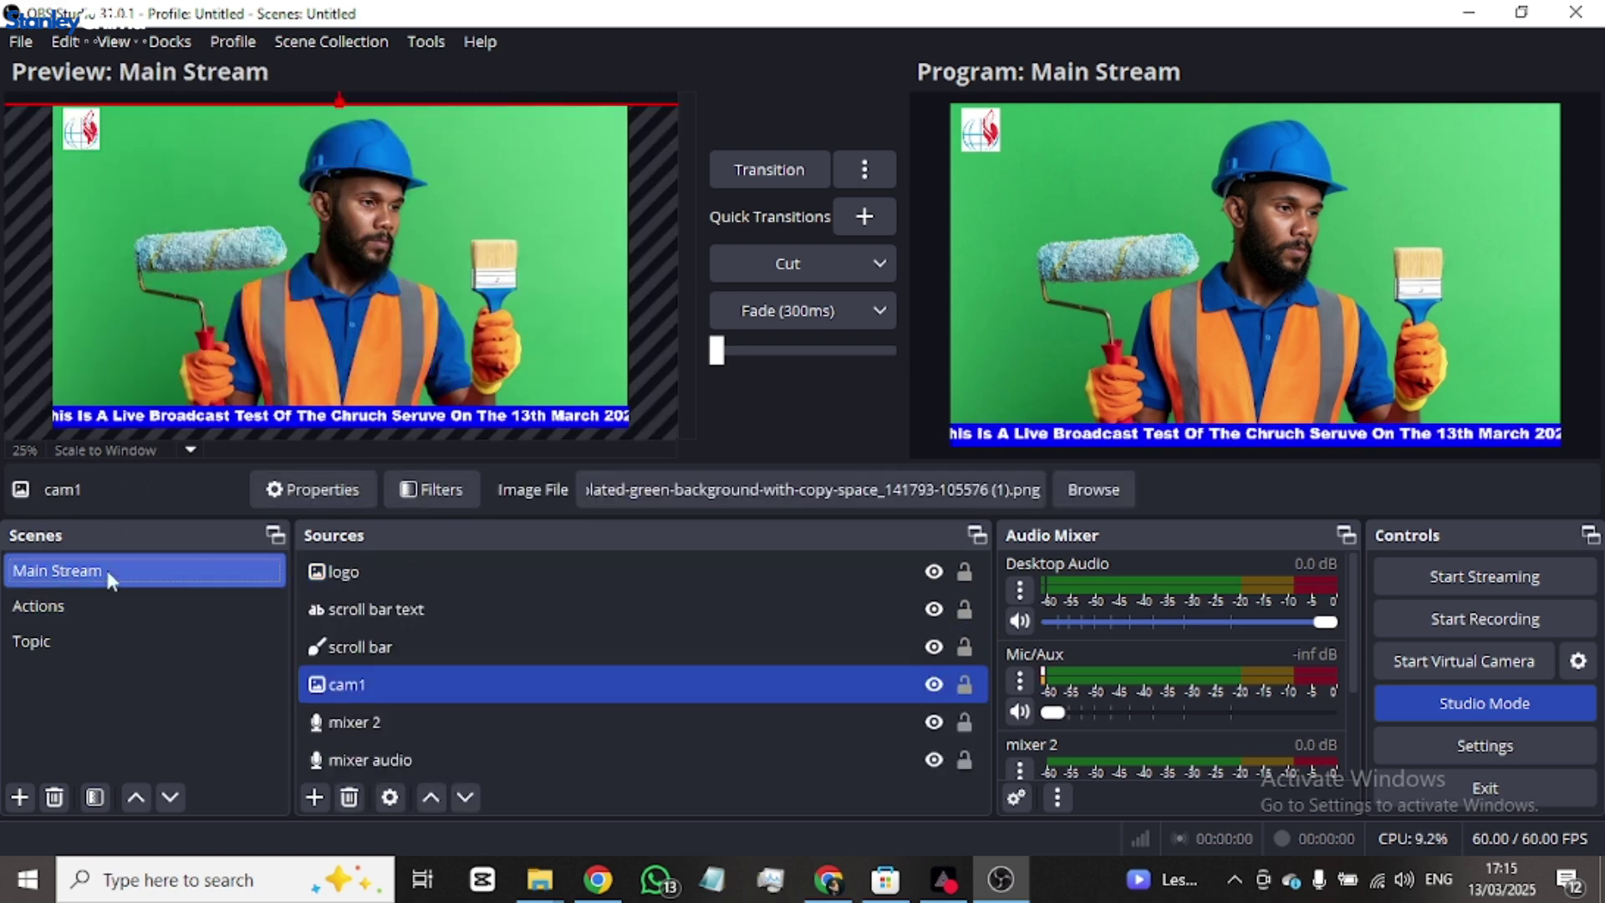
pyautogui.click(315, 796)
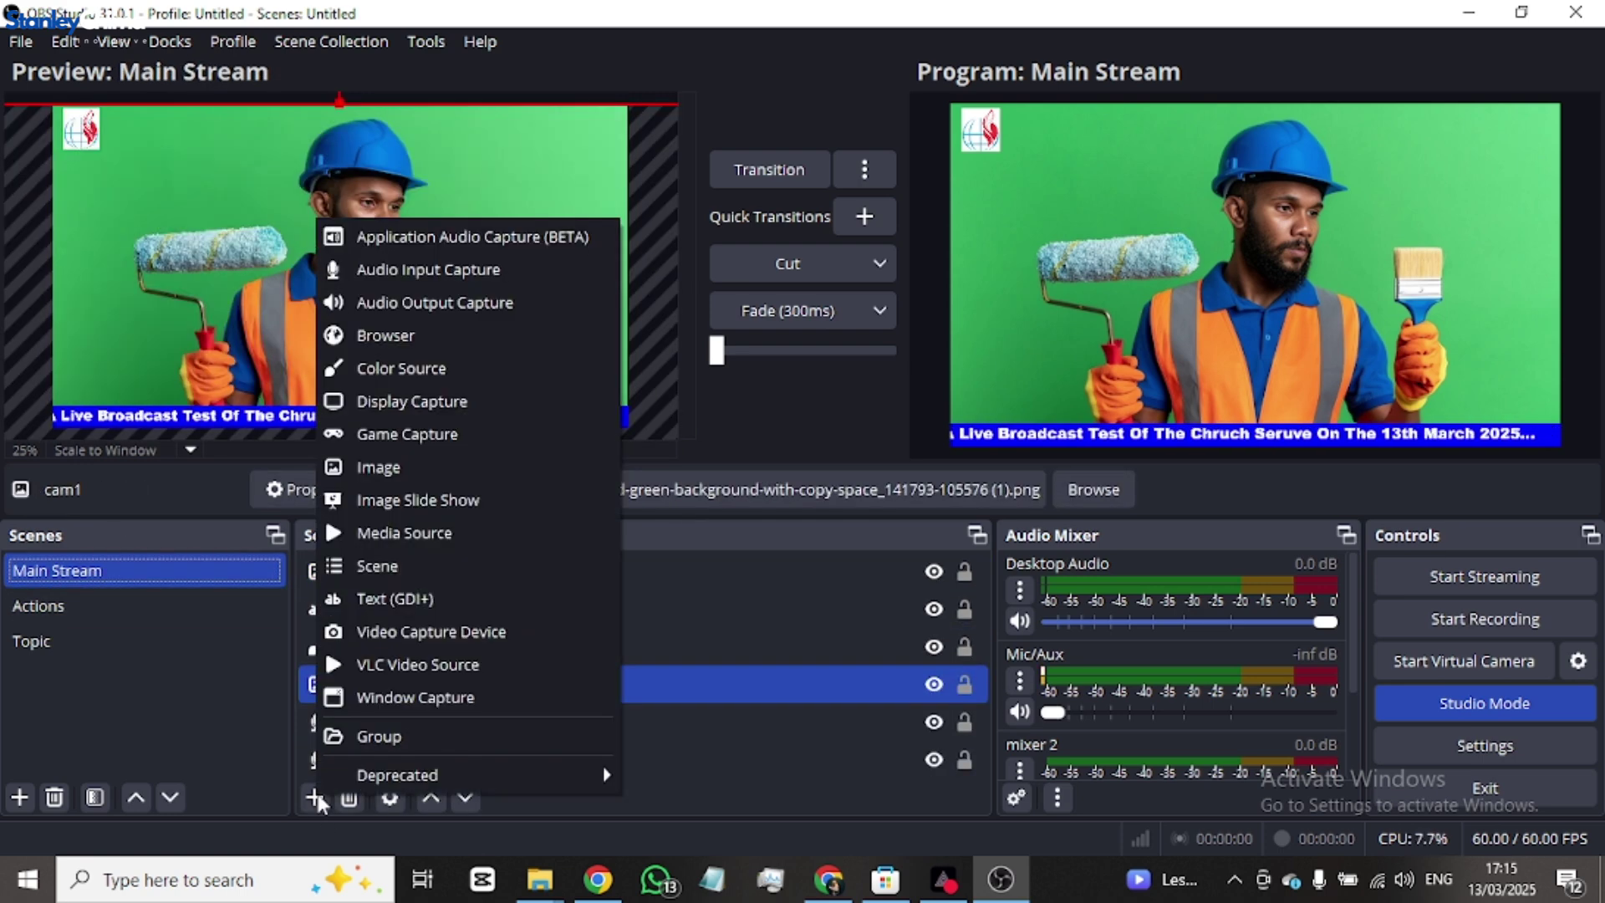
pyautogui.click(379, 567)
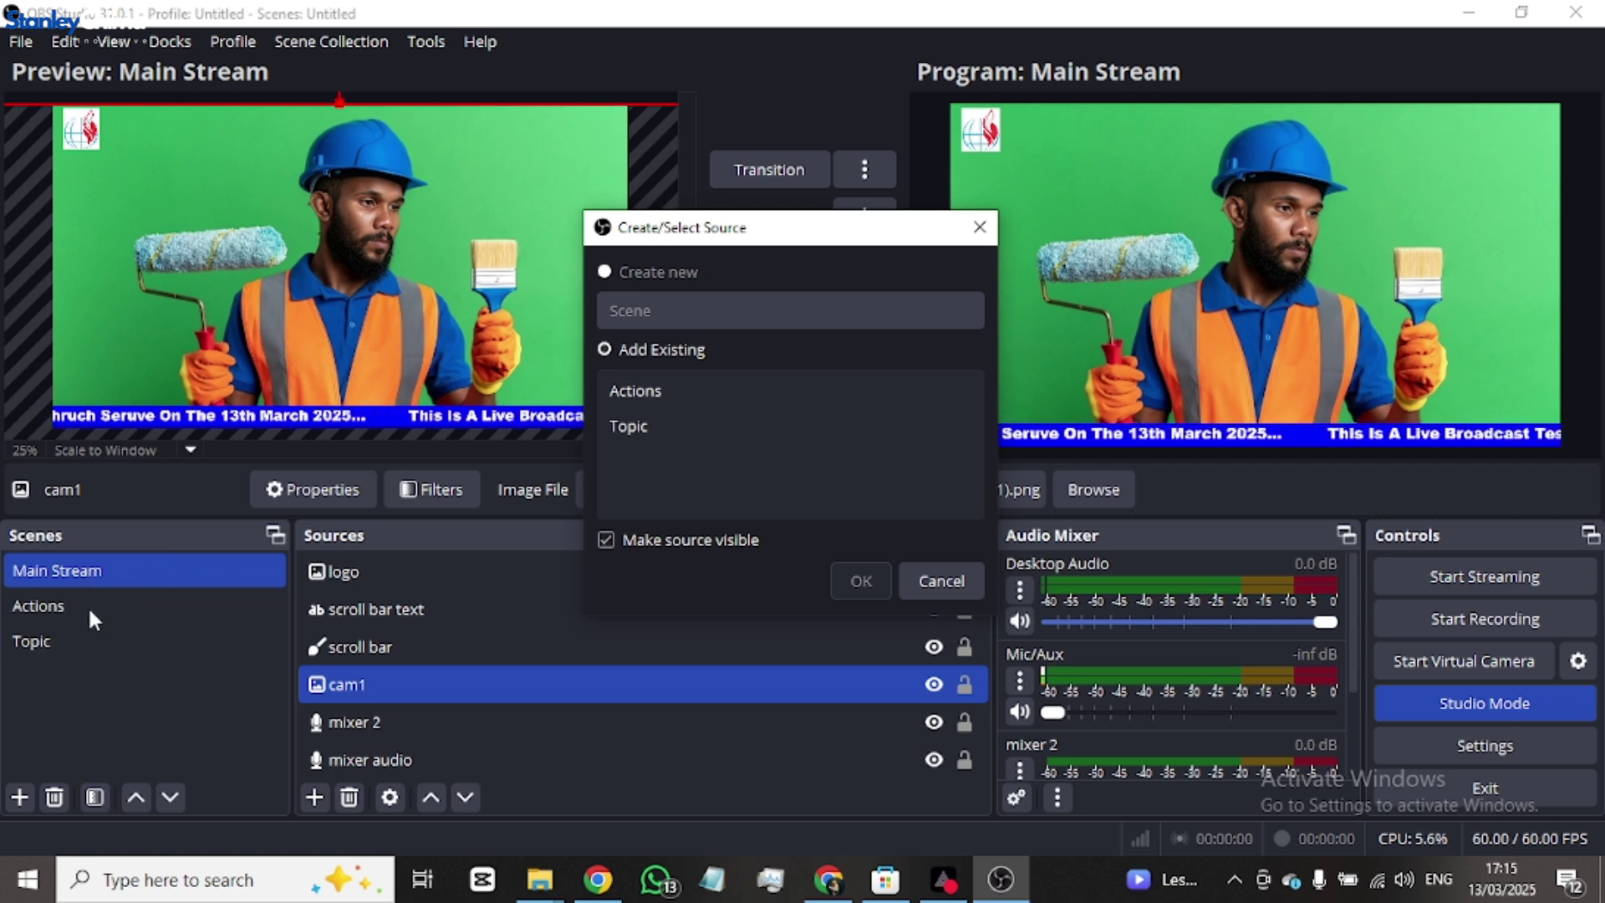
pyautogui.click(645, 393)
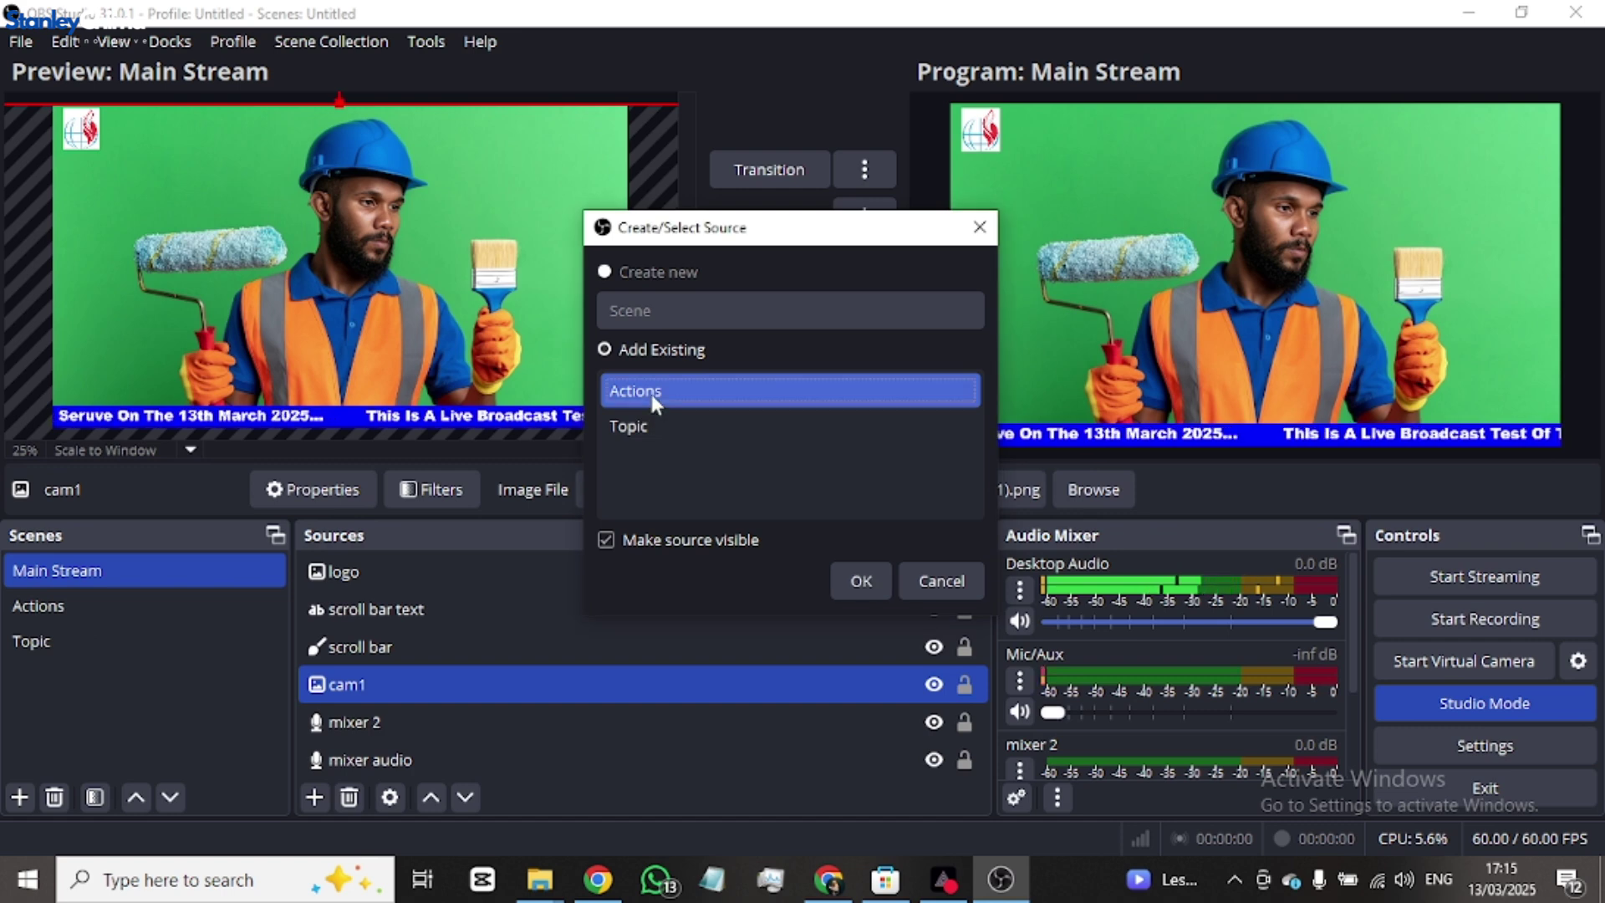
pyautogui.click(864, 578)
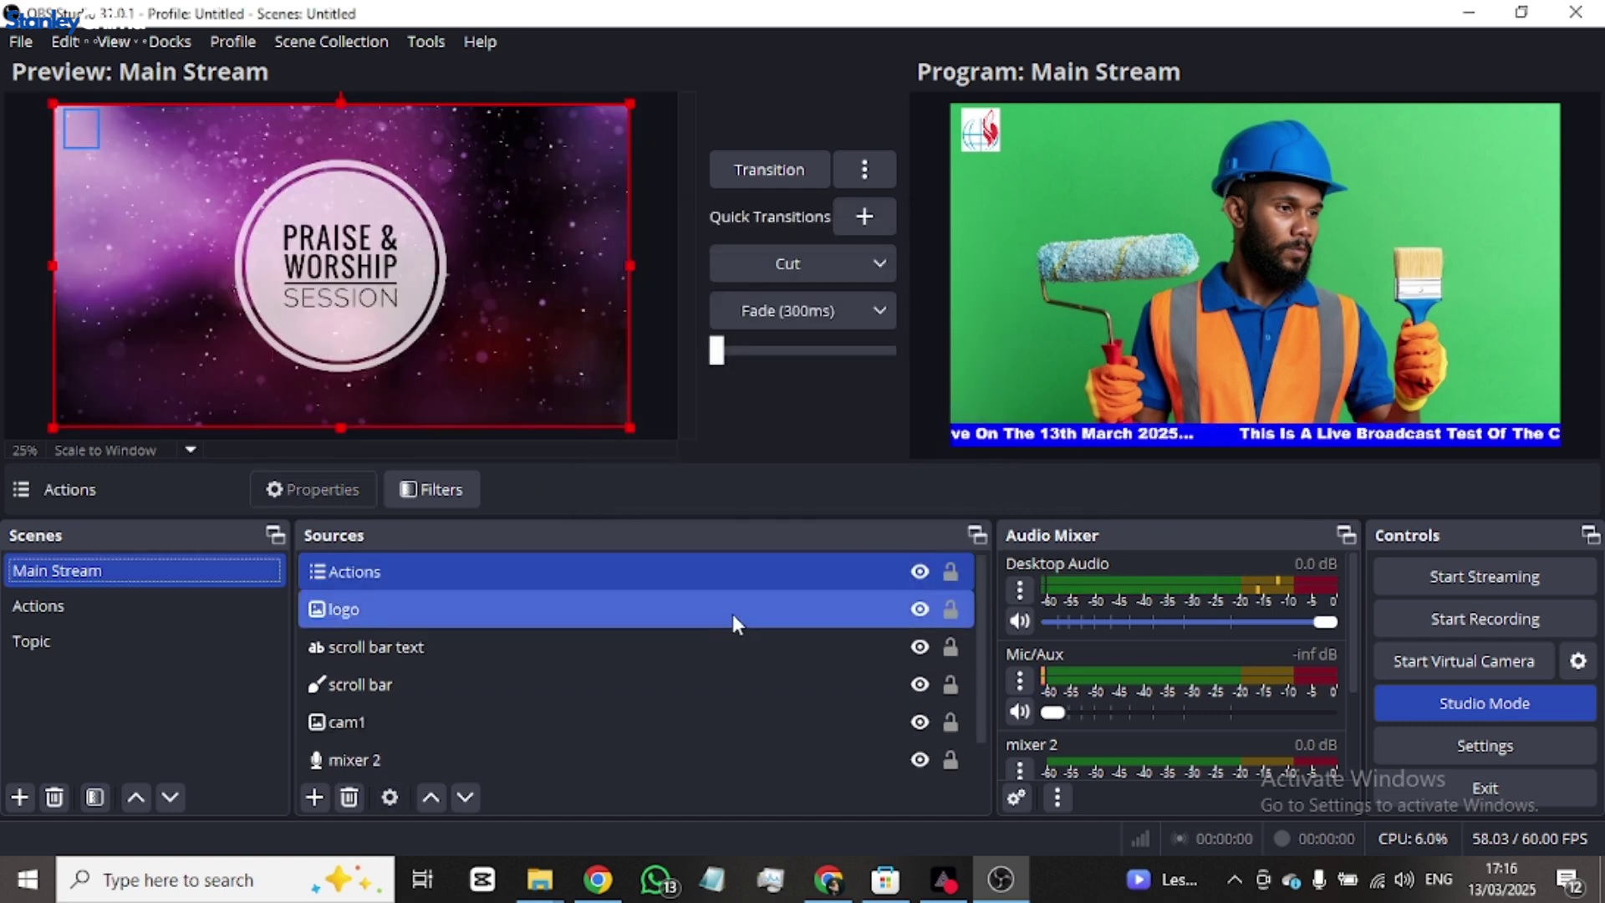
# - Transition the Praise & Worship card to Program, then move the Actions source just above cam1
pyautogui.moveTo(717, 351)
pyautogui.mouseDown()
pyautogui.moveTo(909, 358)
pyautogui.moveTo(769, 368)
pyautogui.moveTo(790, 374)
pyautogui.moveTo(714, 351)
pyautogui.mouseUp()
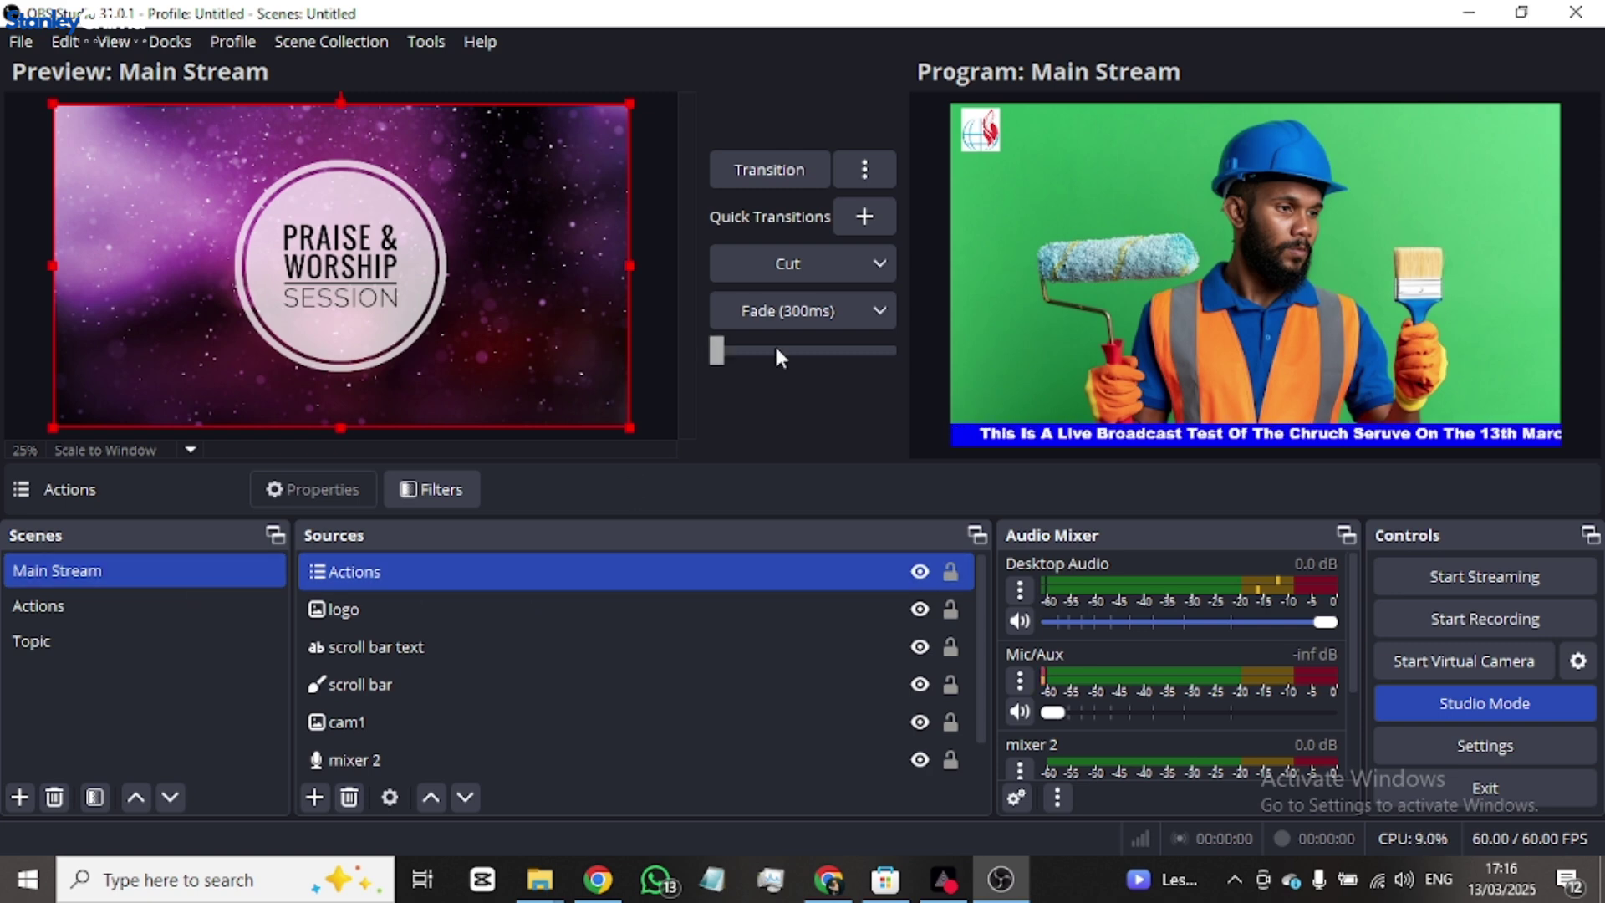
pyautogui.moveTo(774, 347); pyautogui.dragTo(1067, 358)
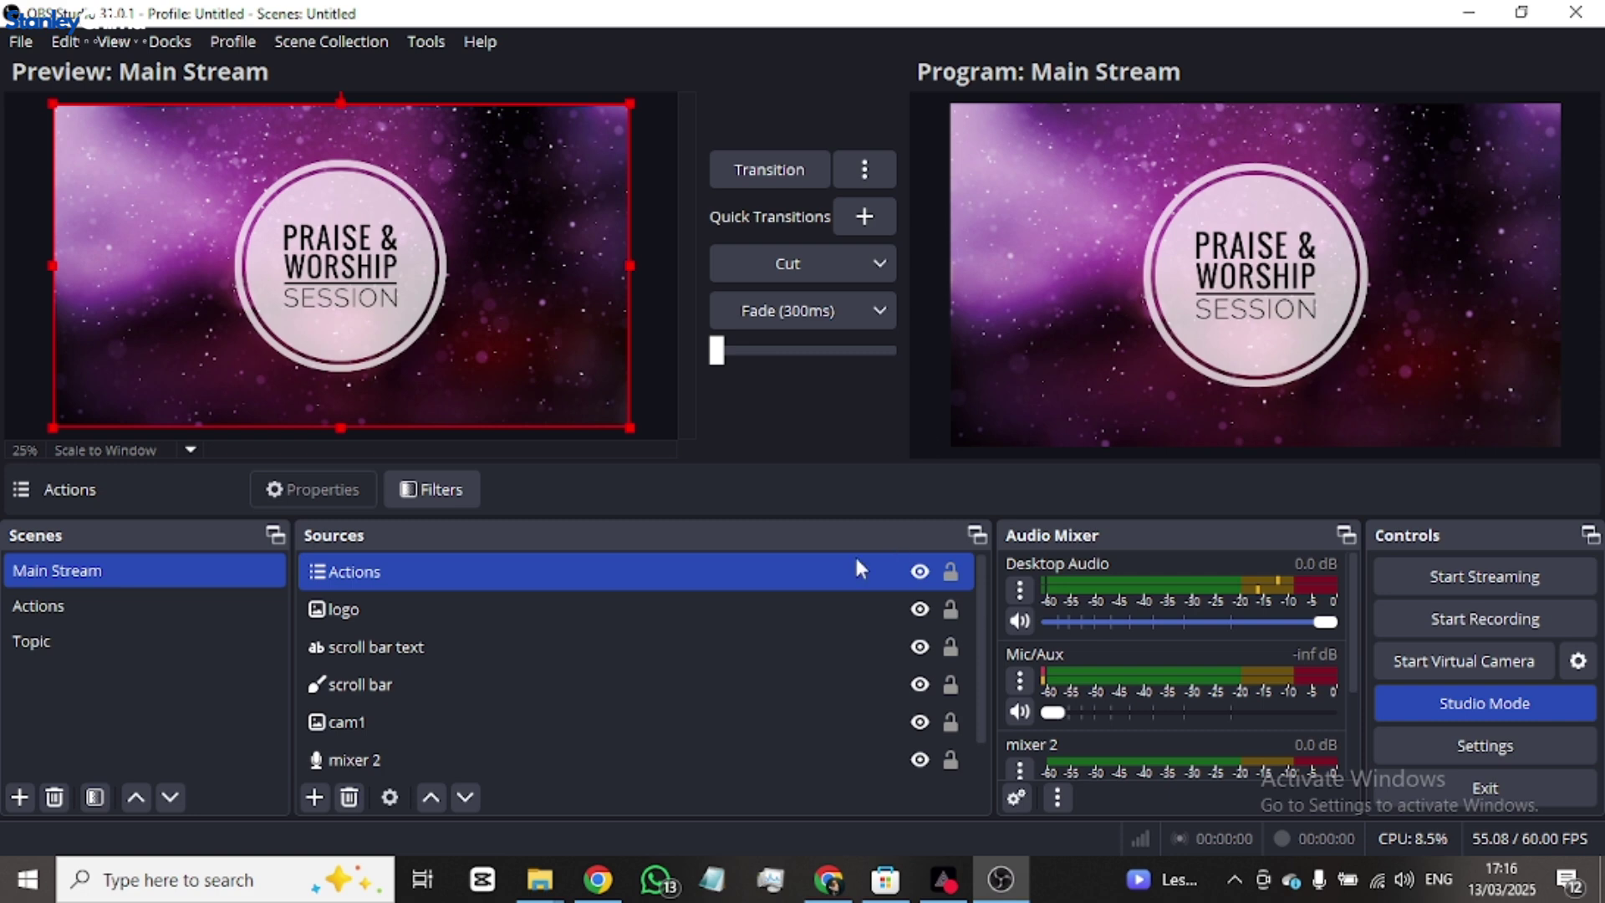
pyautogui.scroll(-1, 533, 568)
pyautogui.scroll(1, 518, 566)
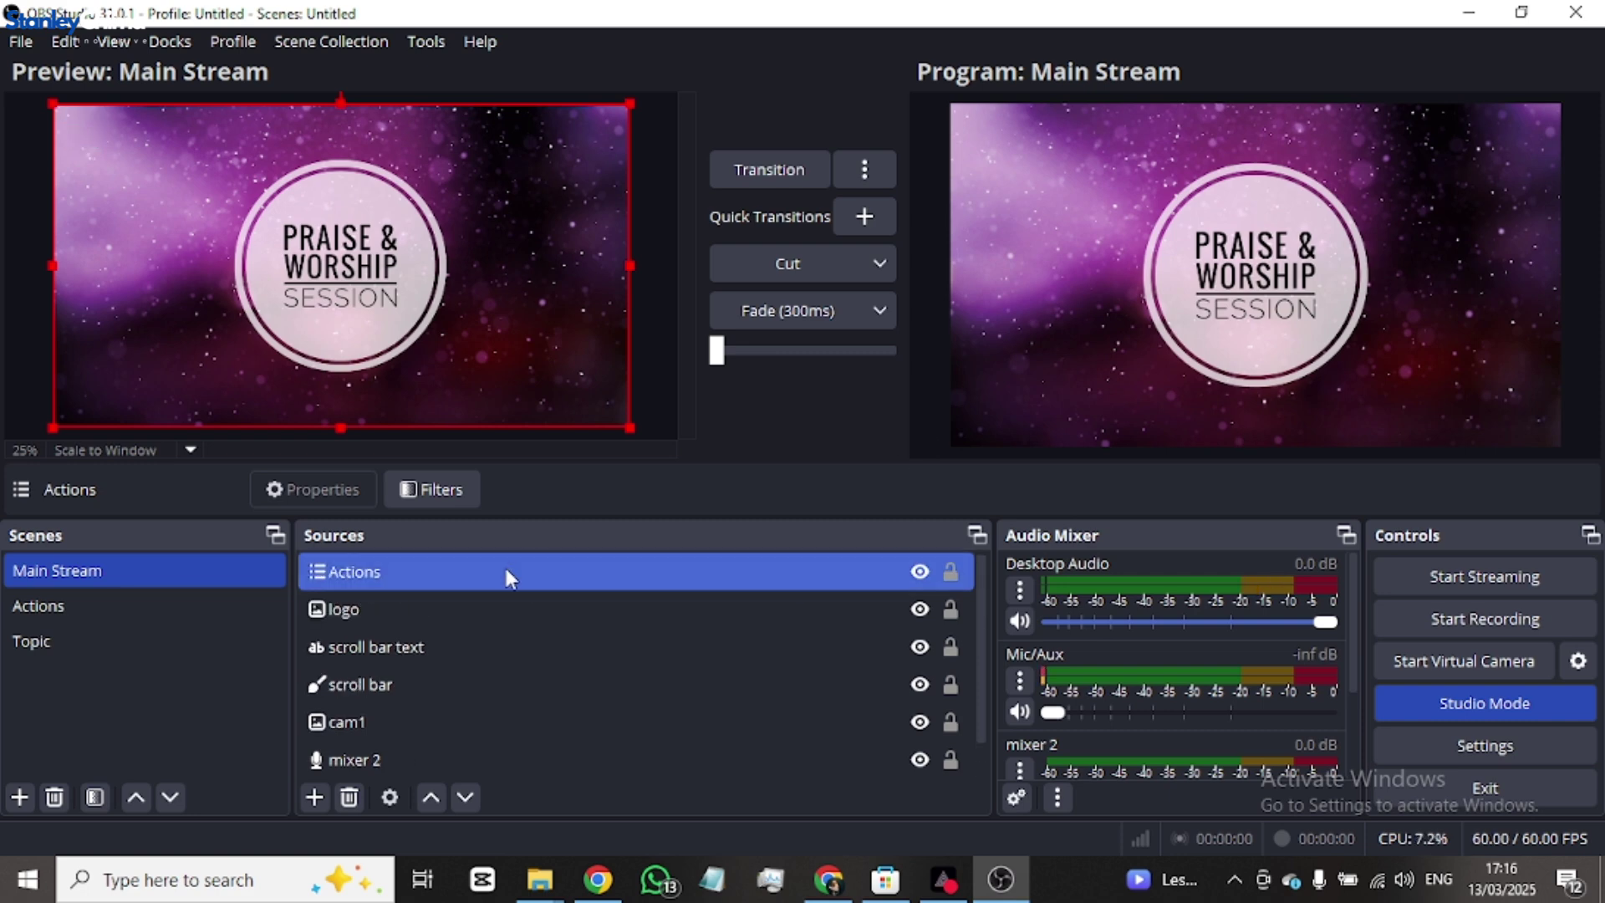
pyautogui.moveTo(506, 571); pyautogui.dragTo(509, 686)
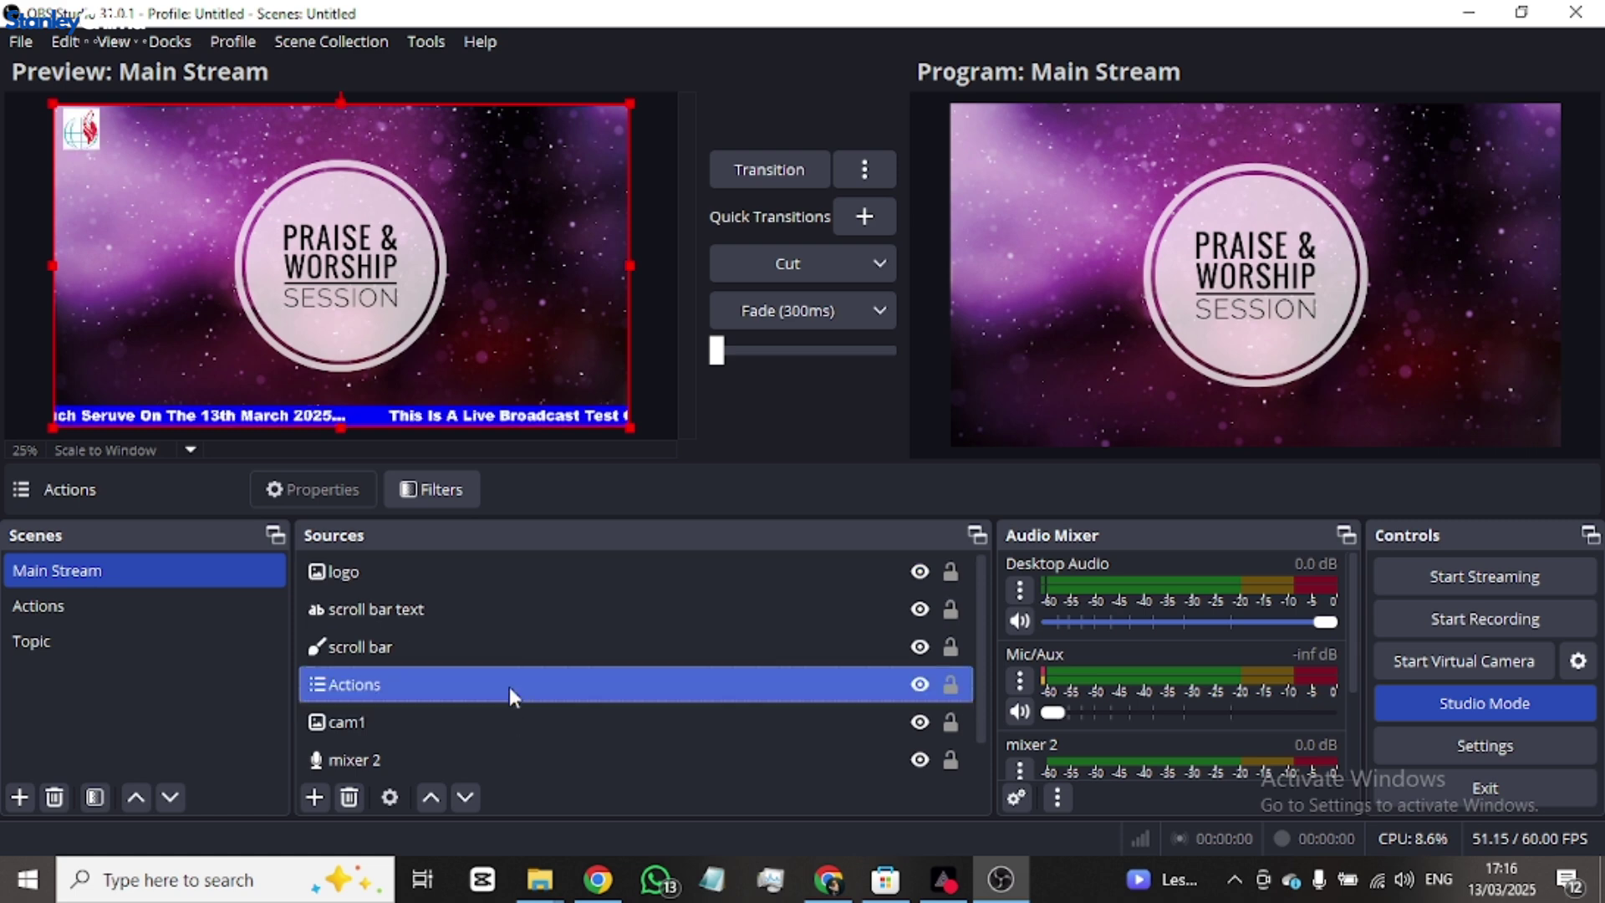
# - Test the Actions source's visibility toggle and Cut the preview to Program
pyautogui.click(413, 720)
pyautogui.click(415, 691)
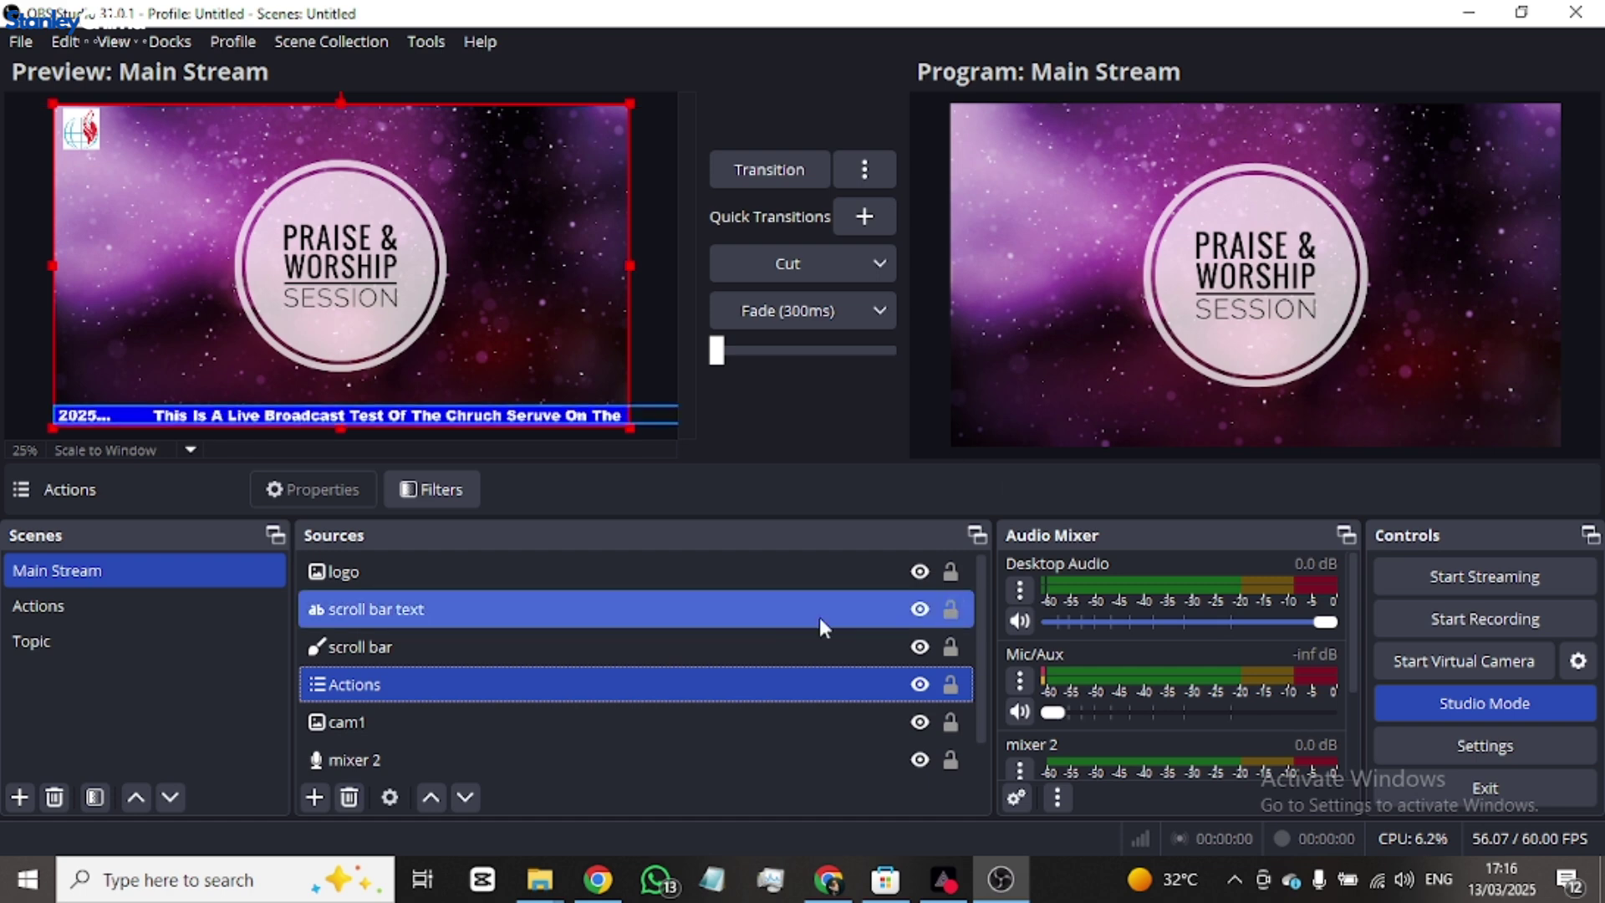
pyautogui.click(920, 685)
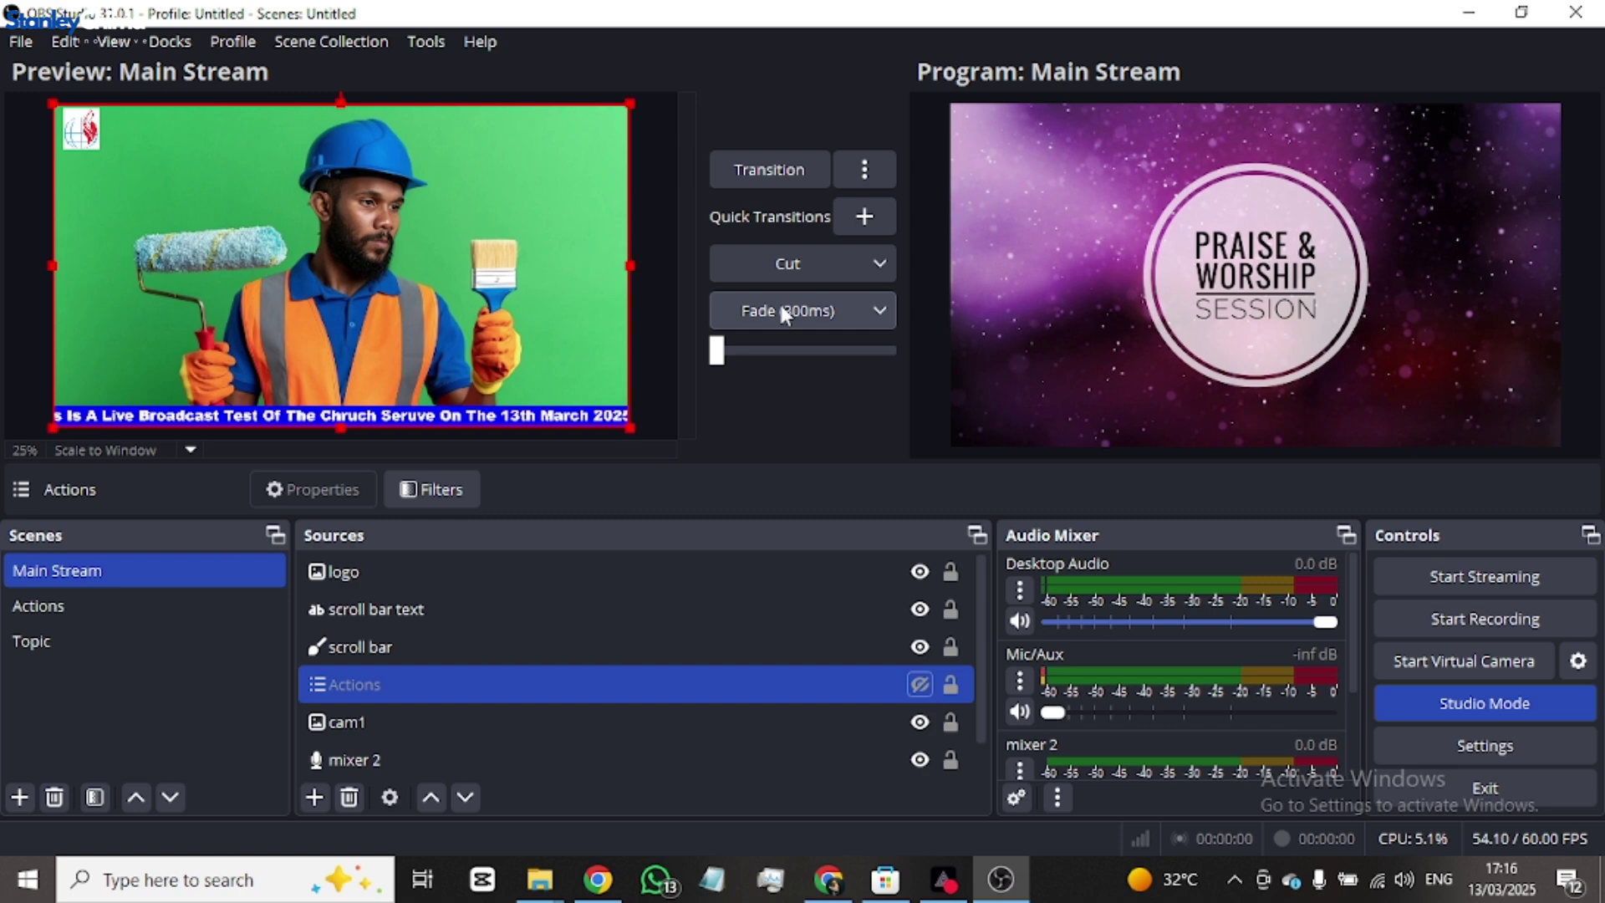
pyautogui.click(919, 684)
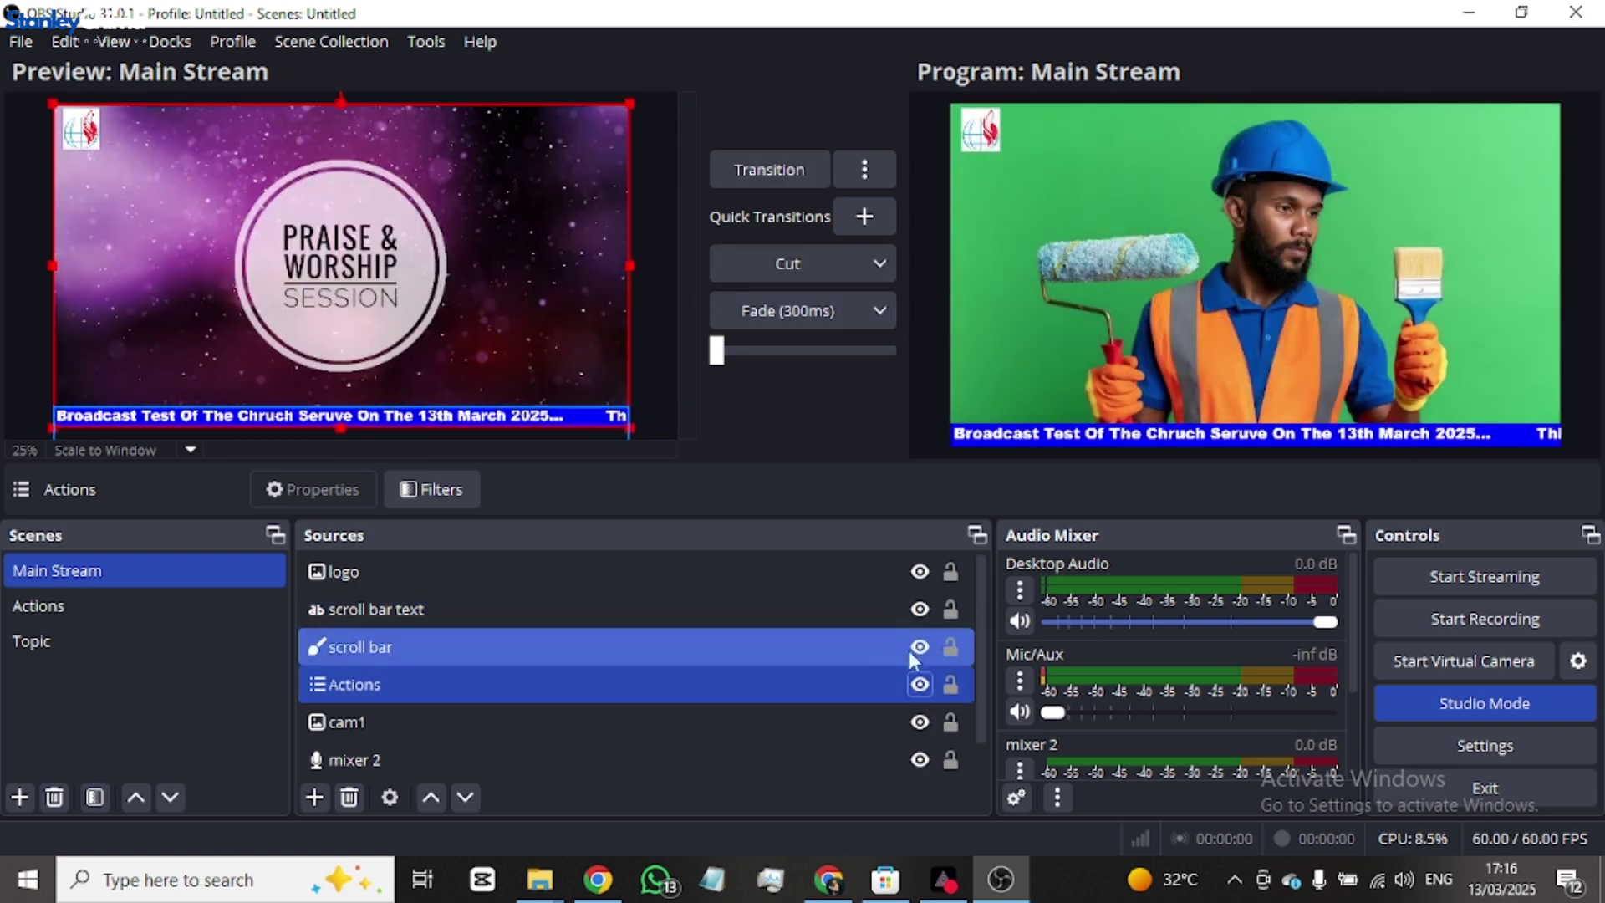
pyautogui.click(920, 683)
pyautogui.click(919, 684)
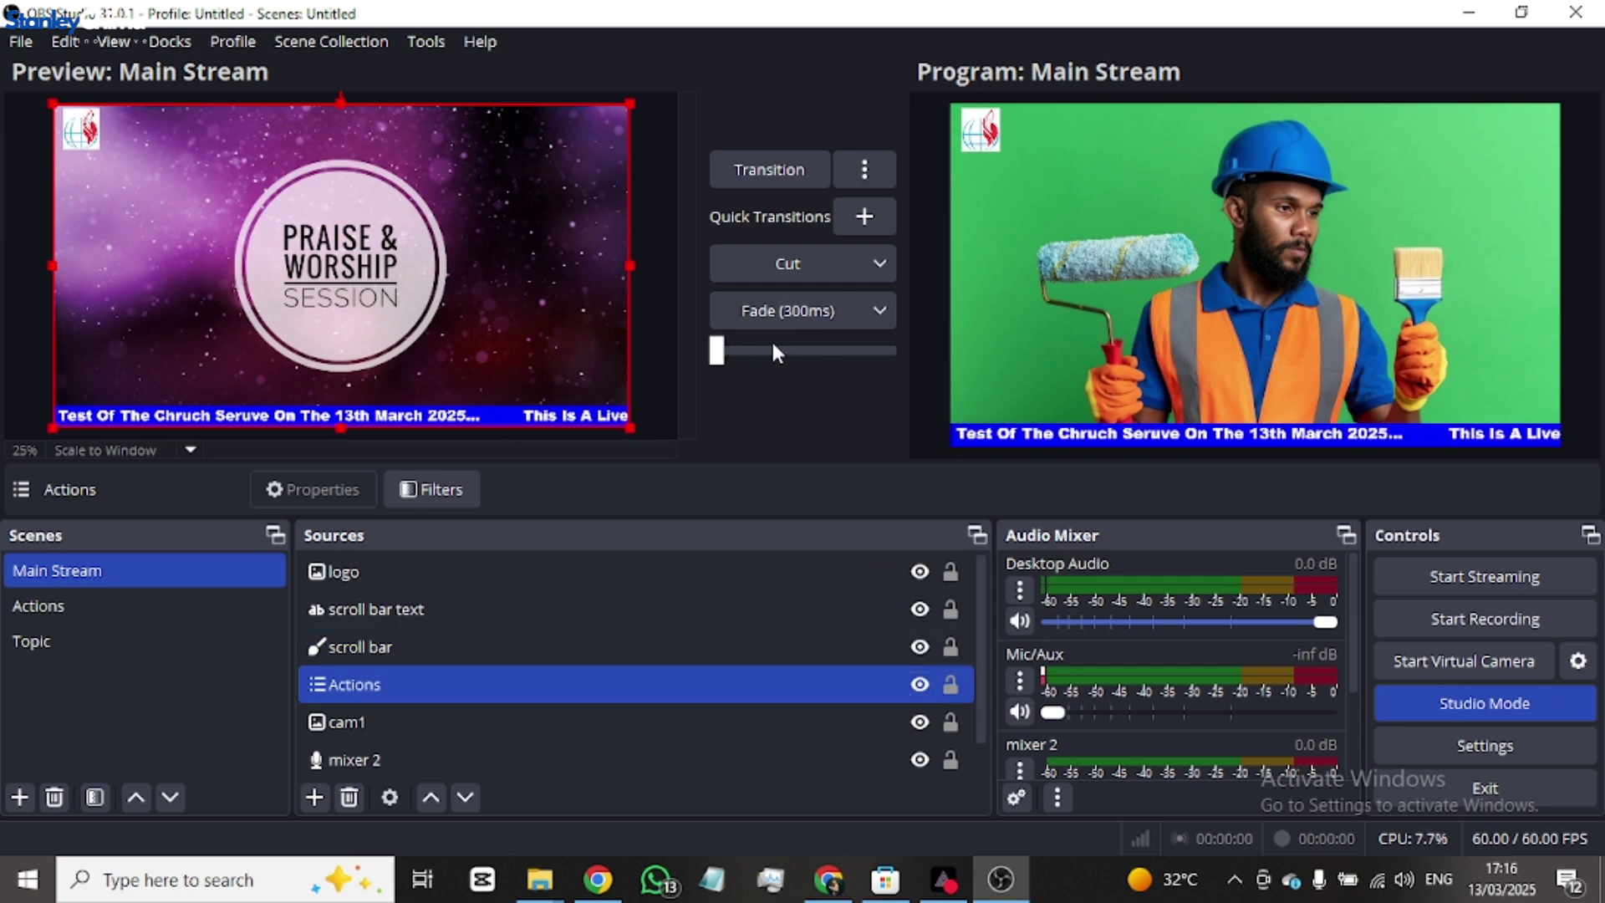
pyautogui.moveTo(718, 359); pyautogui.dragTo(781, 355)
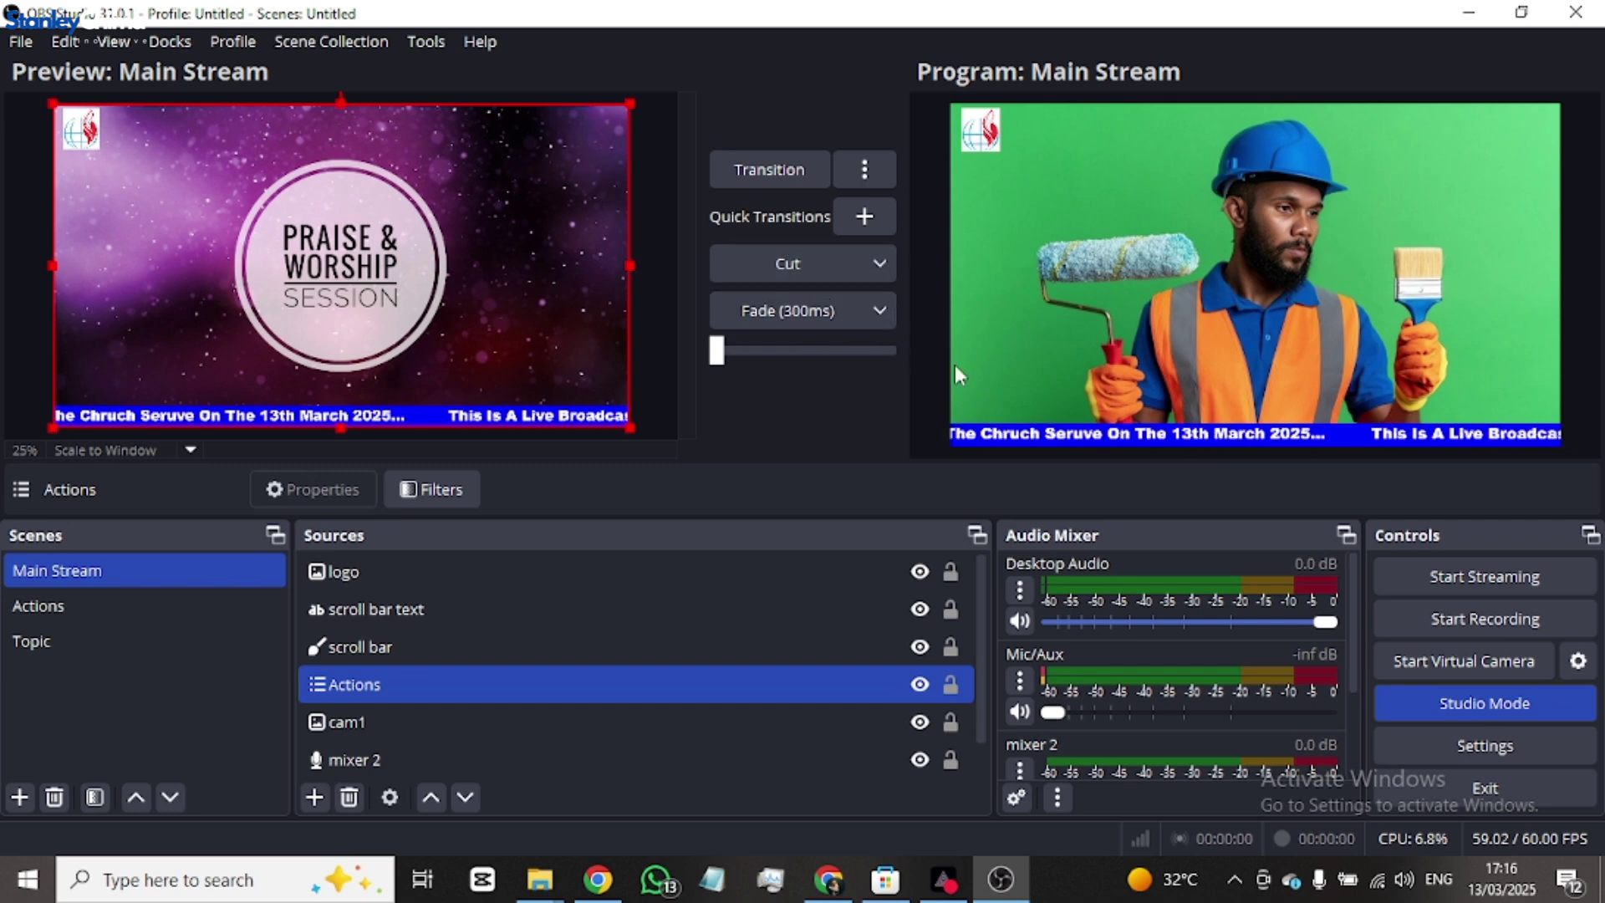
pyautogui.click(811, 276)
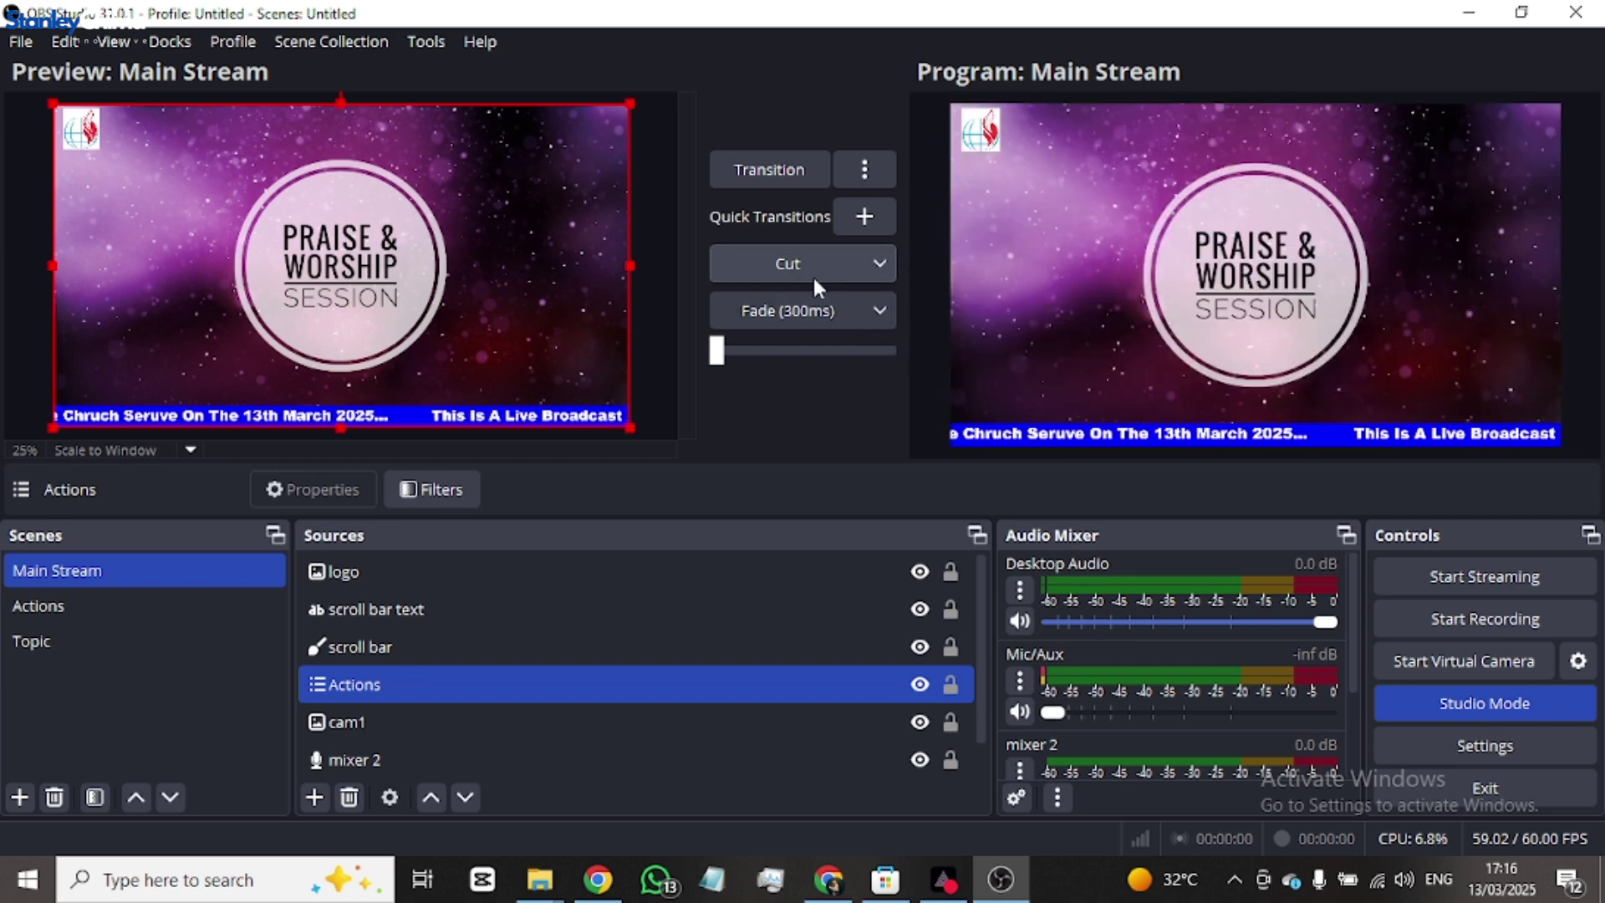
# - Hide the Actions source and transition Program back to the worker image with ticker
pyautogui.click(920, 686)
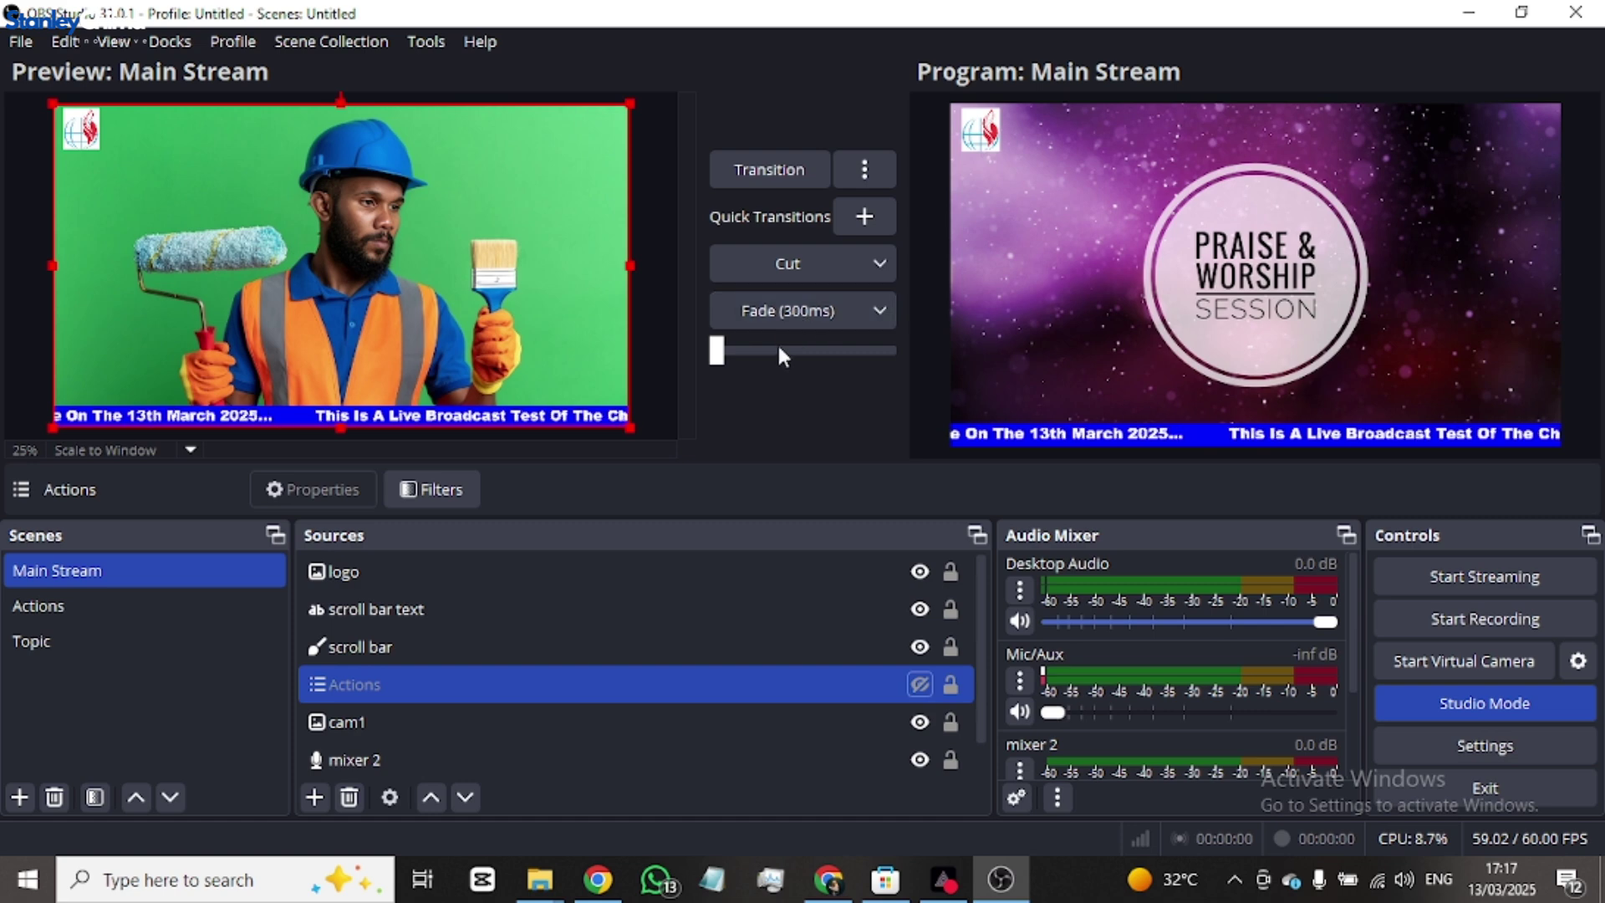
pyautogui.moveTo(741, 347); pyautogui.dragTo(901, 348)
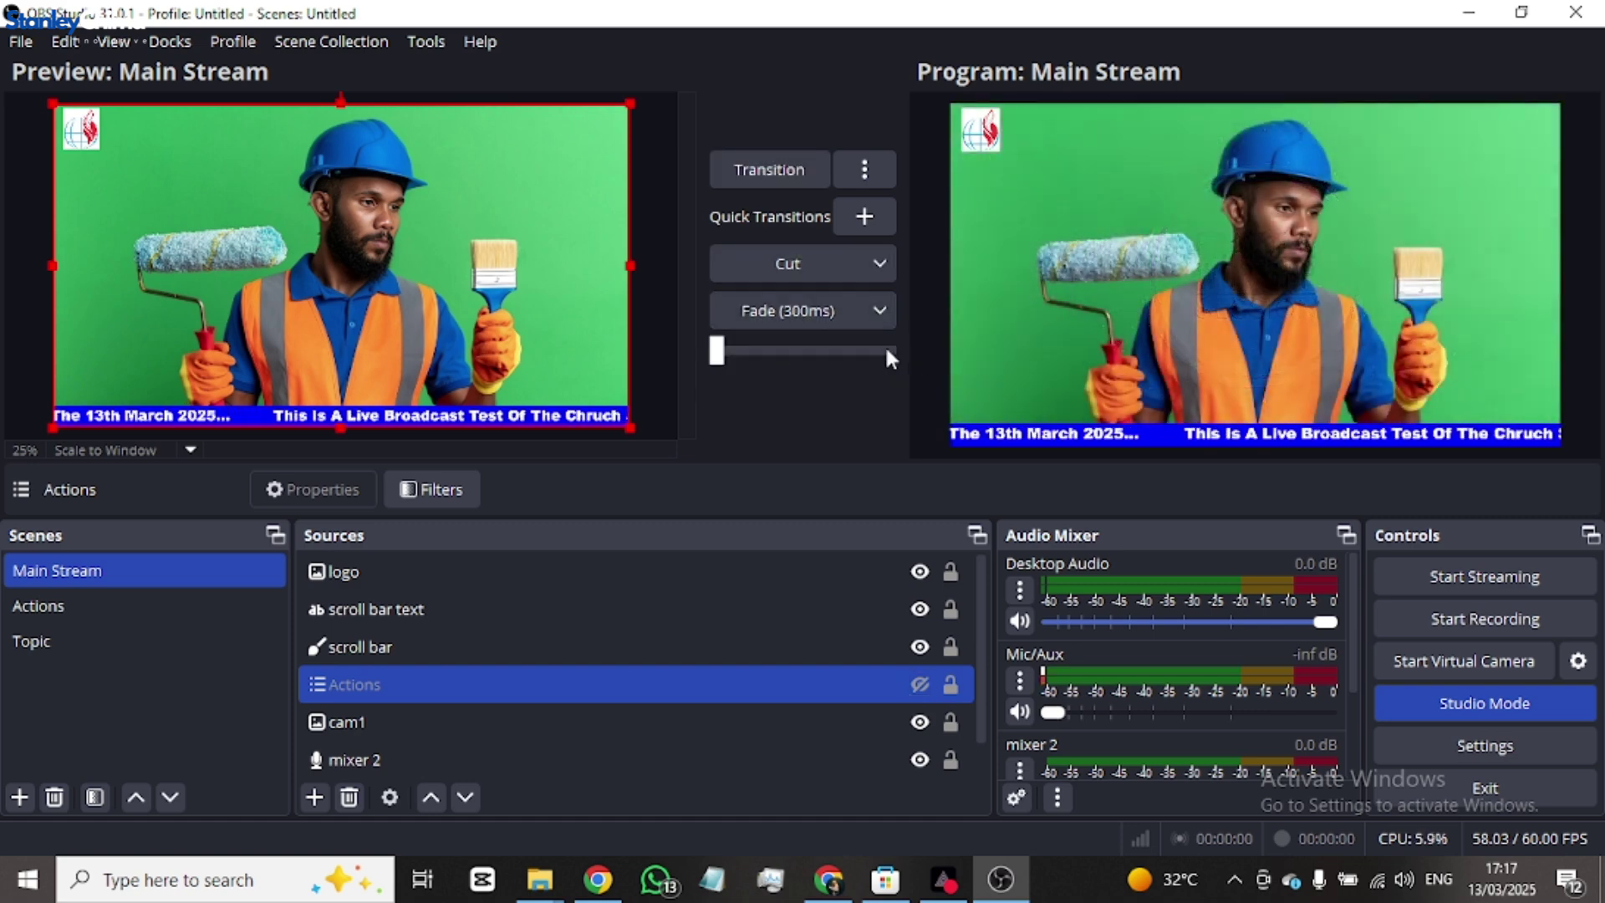
pyautogui.click(142, 620)
pyautogui.click(124, 573)
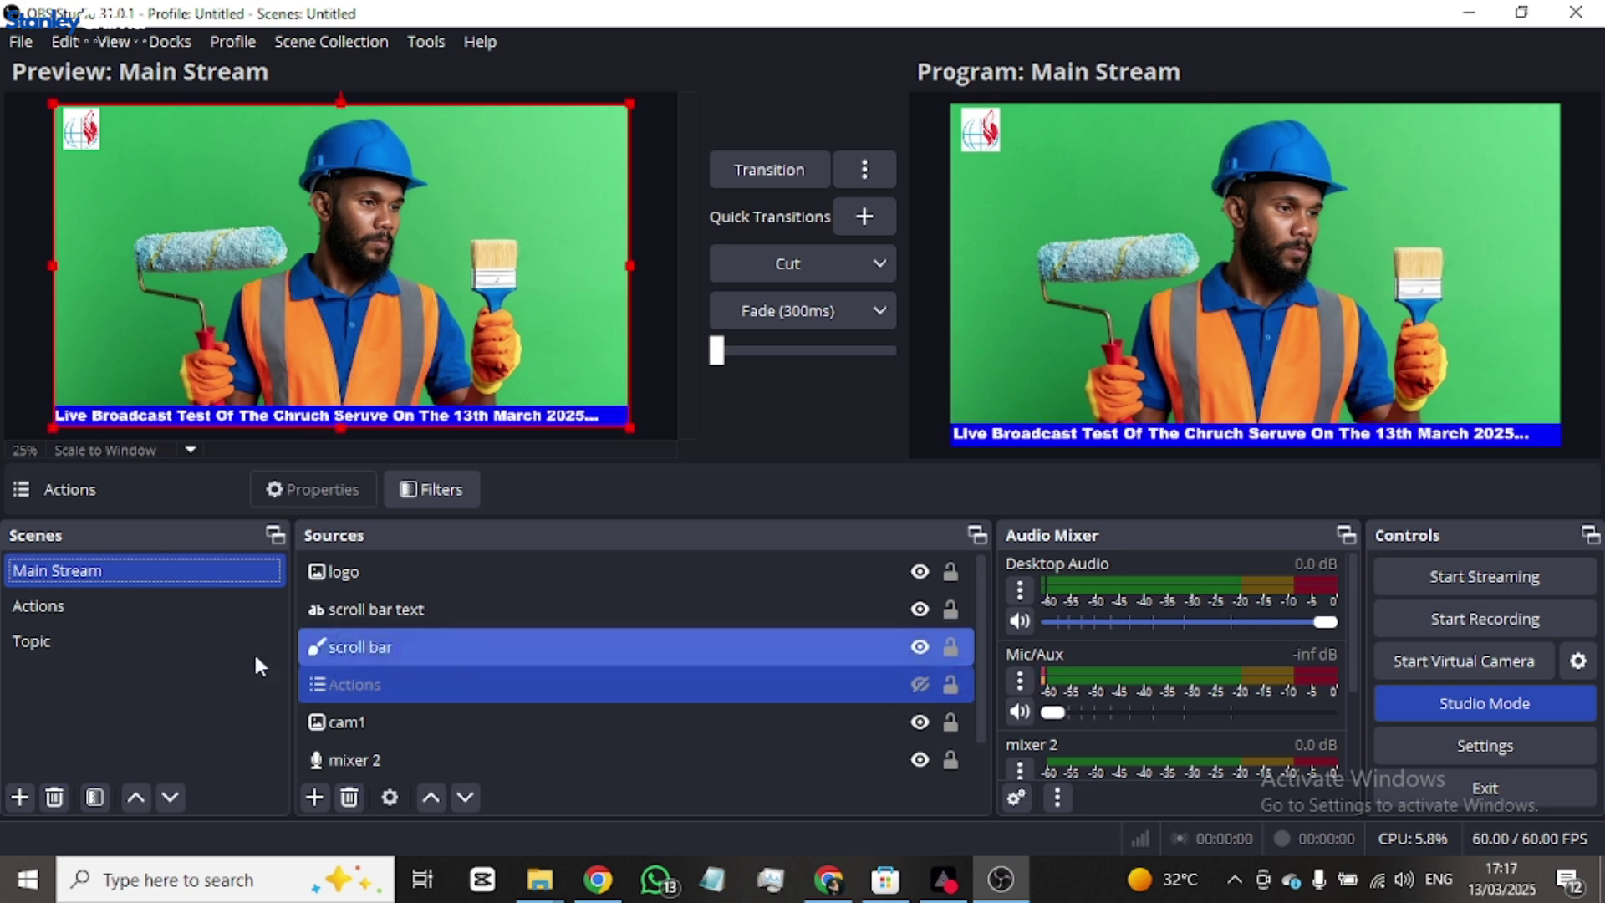
# - In the Actions scene, toggle visibility of the praise worship, teimony and thanks for joing images
pyautogui.click(84, 607)
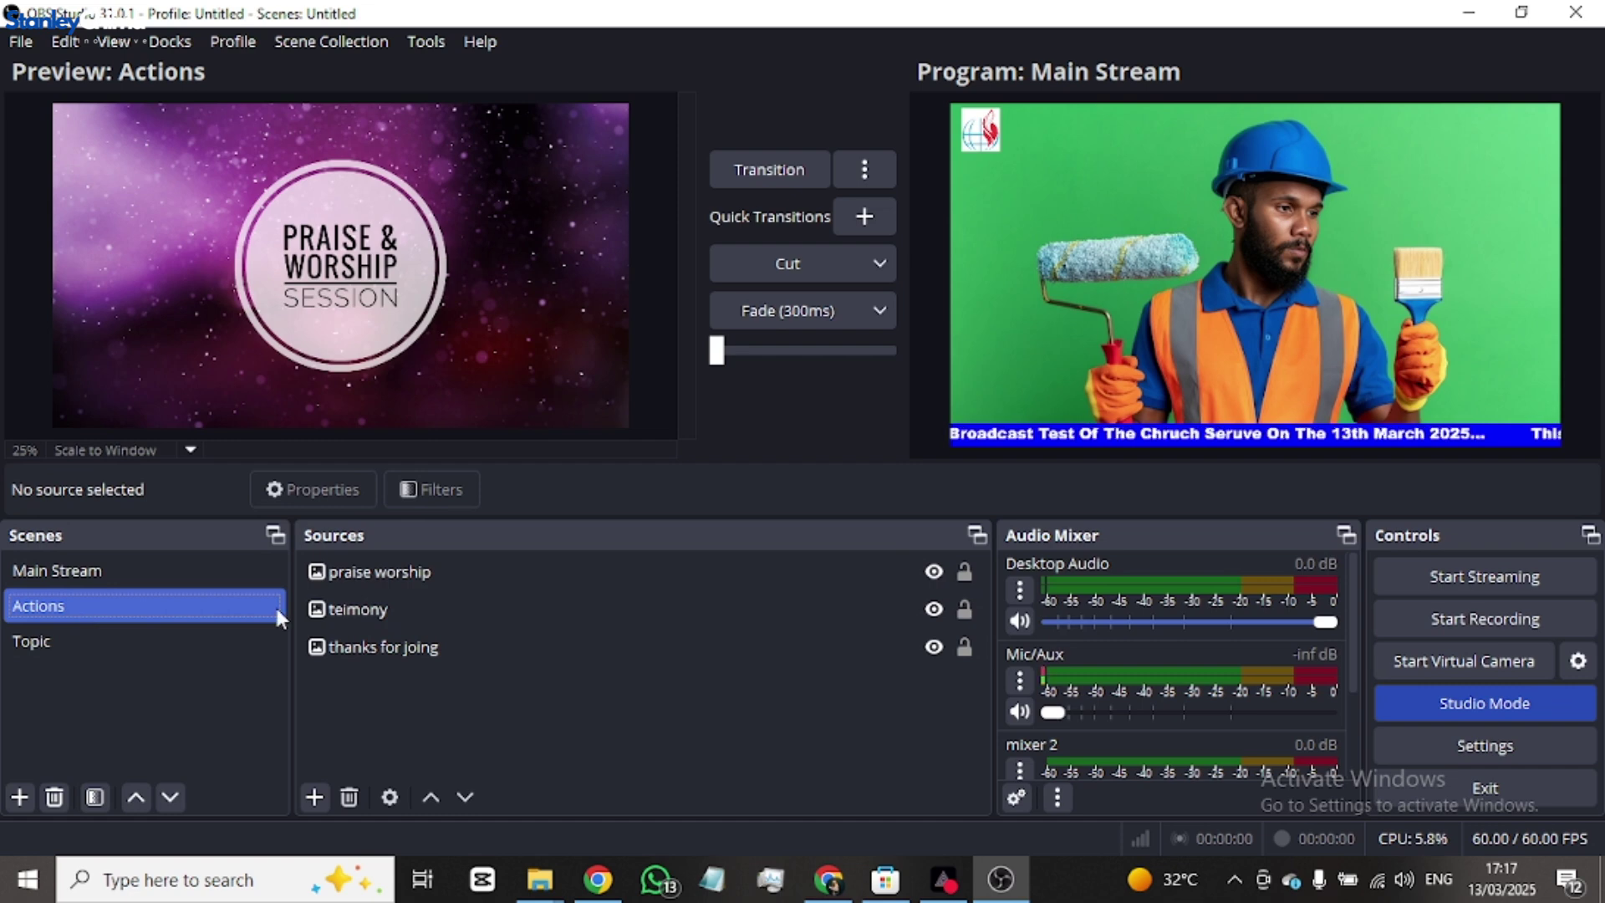
pyautogui.click(935, 571)
pyautogui.click(934, 609)
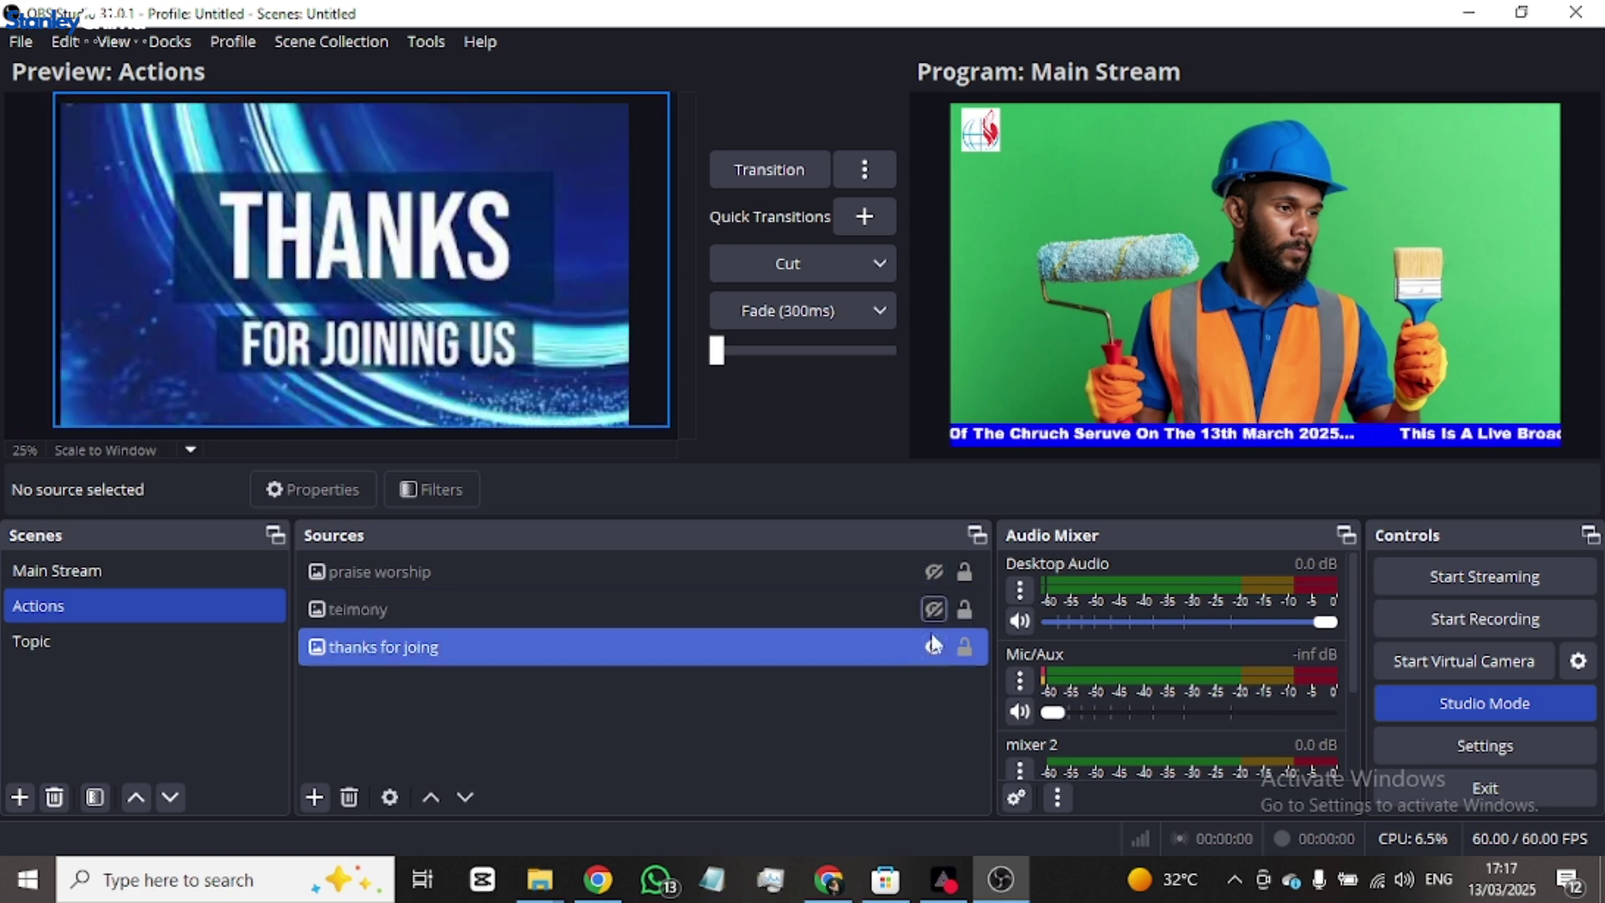
pyautogui.click(933, 647)
pyautogui.click(932, 581)
pyautogui.click(670, 633)
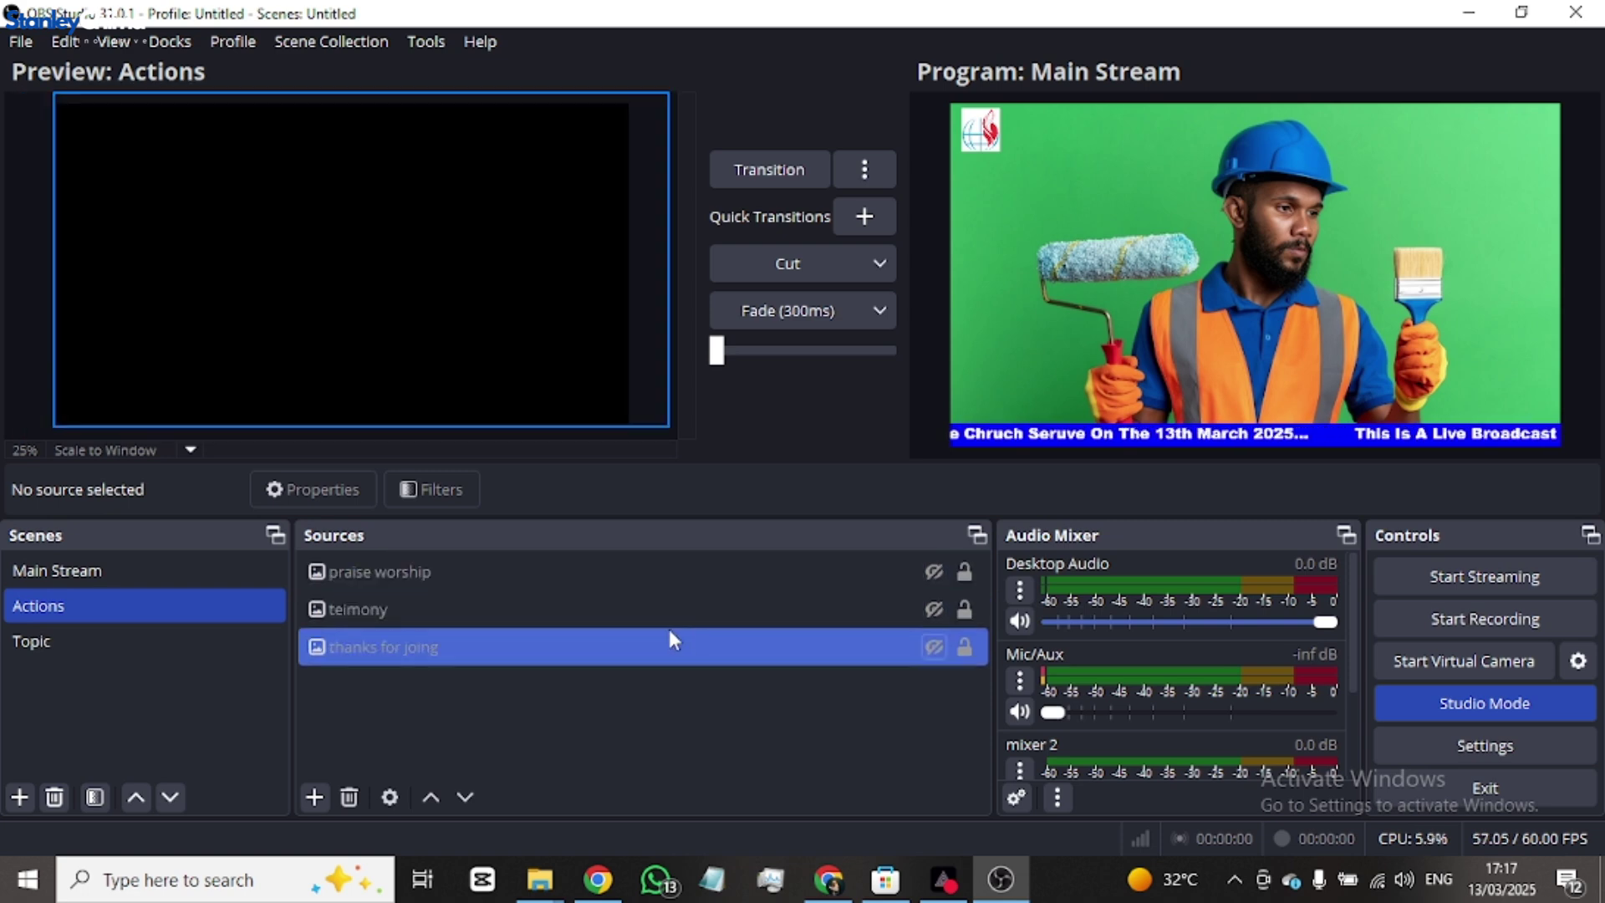
pyautogui.click(879, 620)
pyautogui.click(941, 611)
pyautogui.click(931, 647)
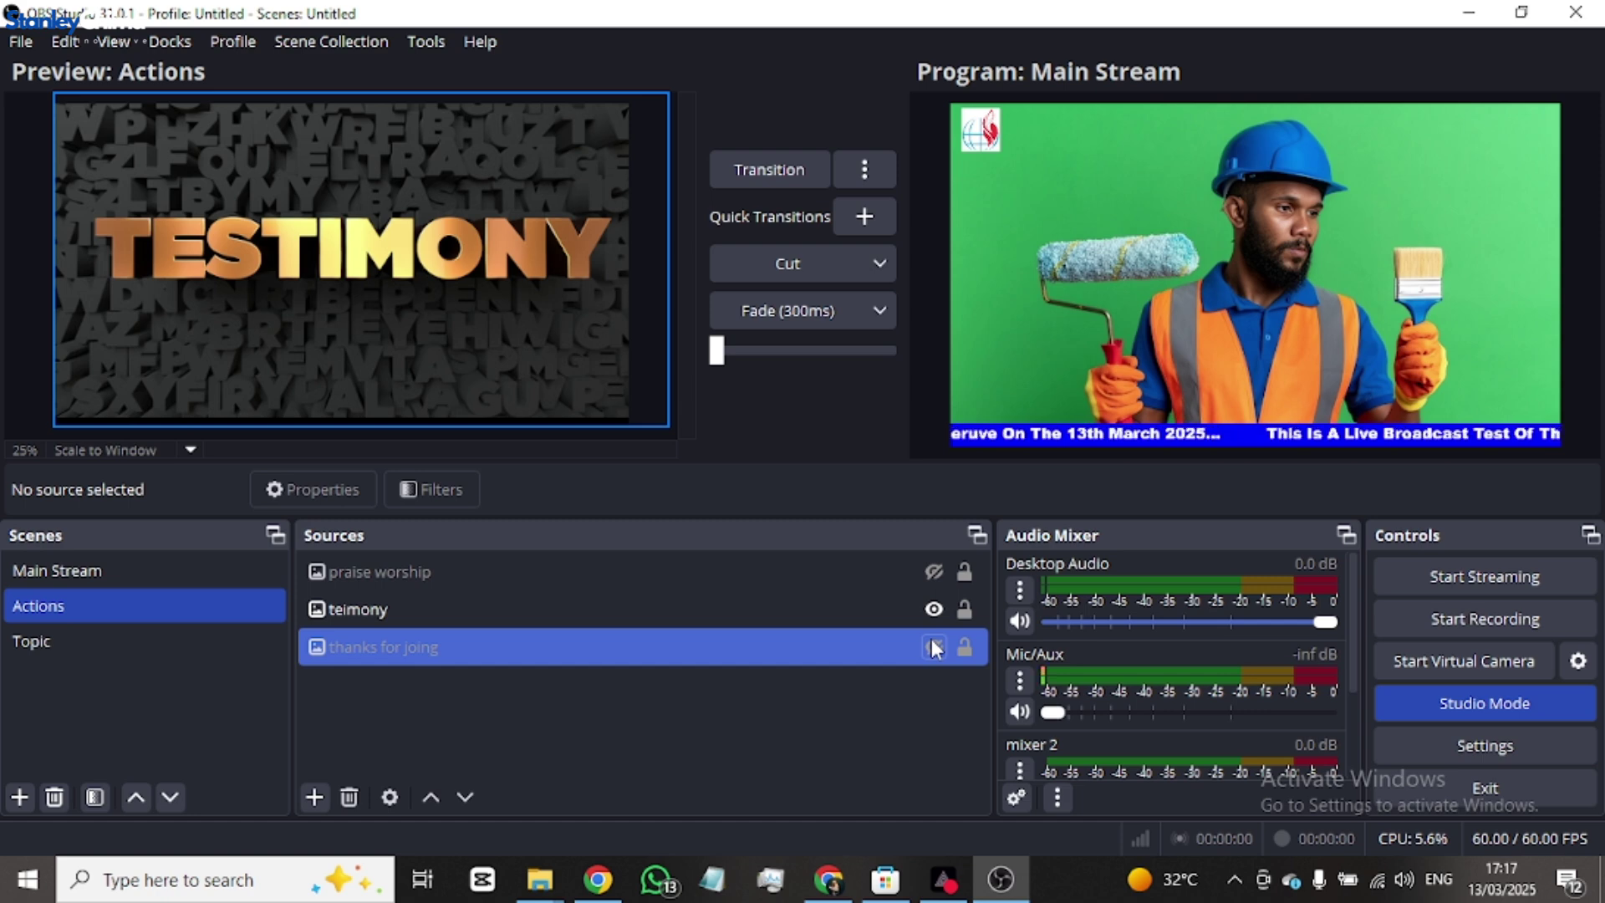
pyautogui.click(940, 623)
pyautogui.click(734, 608)
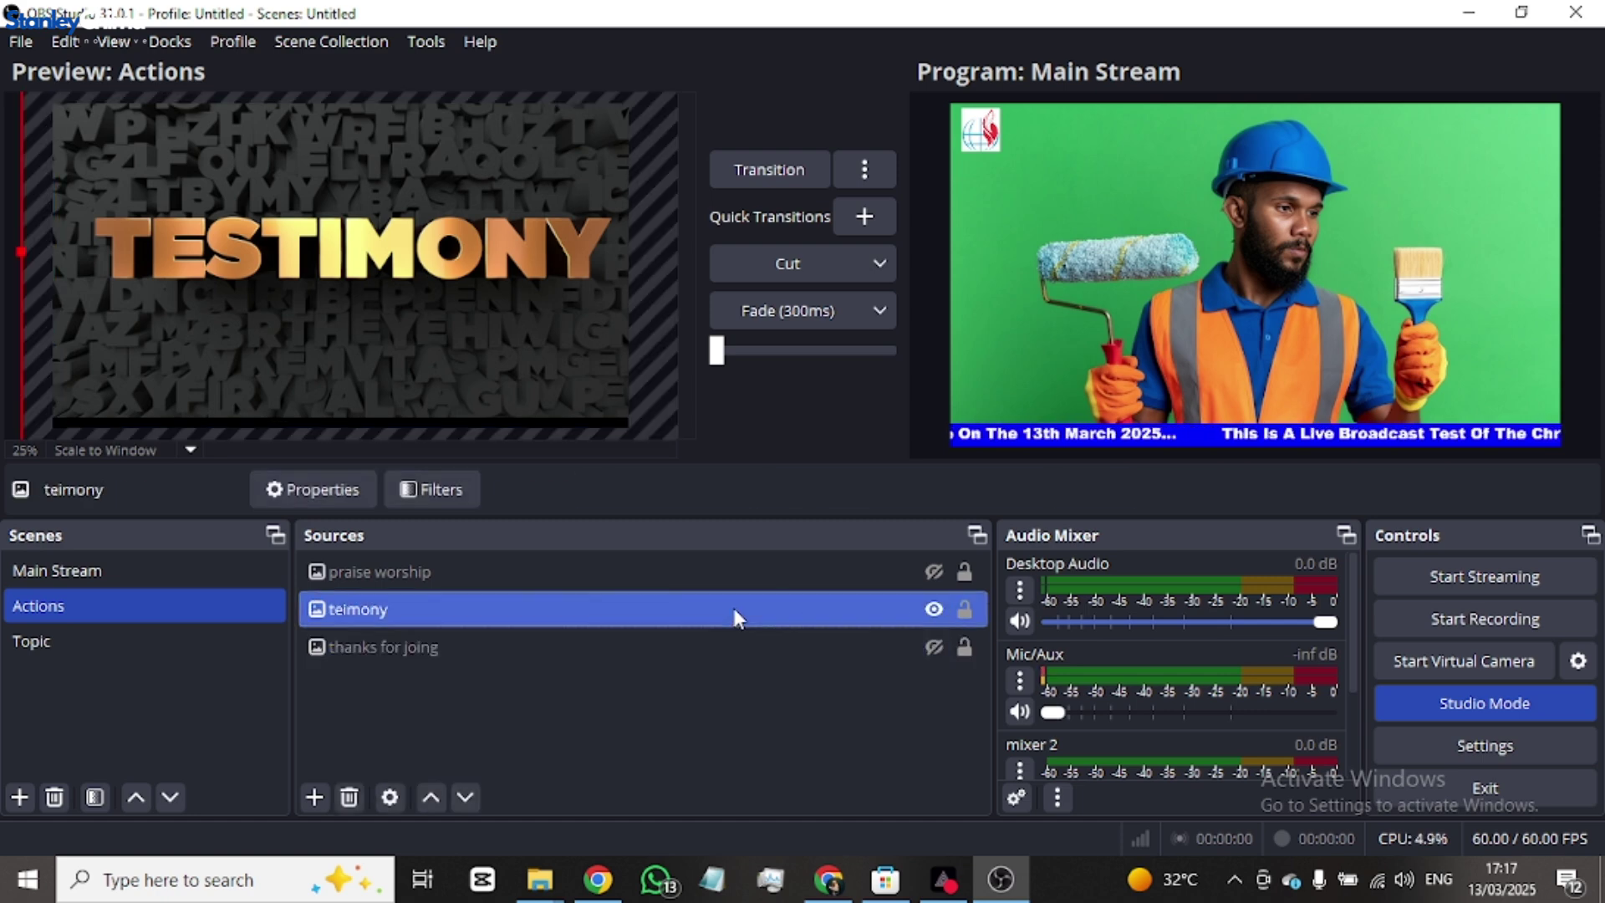
# - In Main Stream, show the Actions source and send the TESTIMONY image live
pyautogui.click(128, 571)
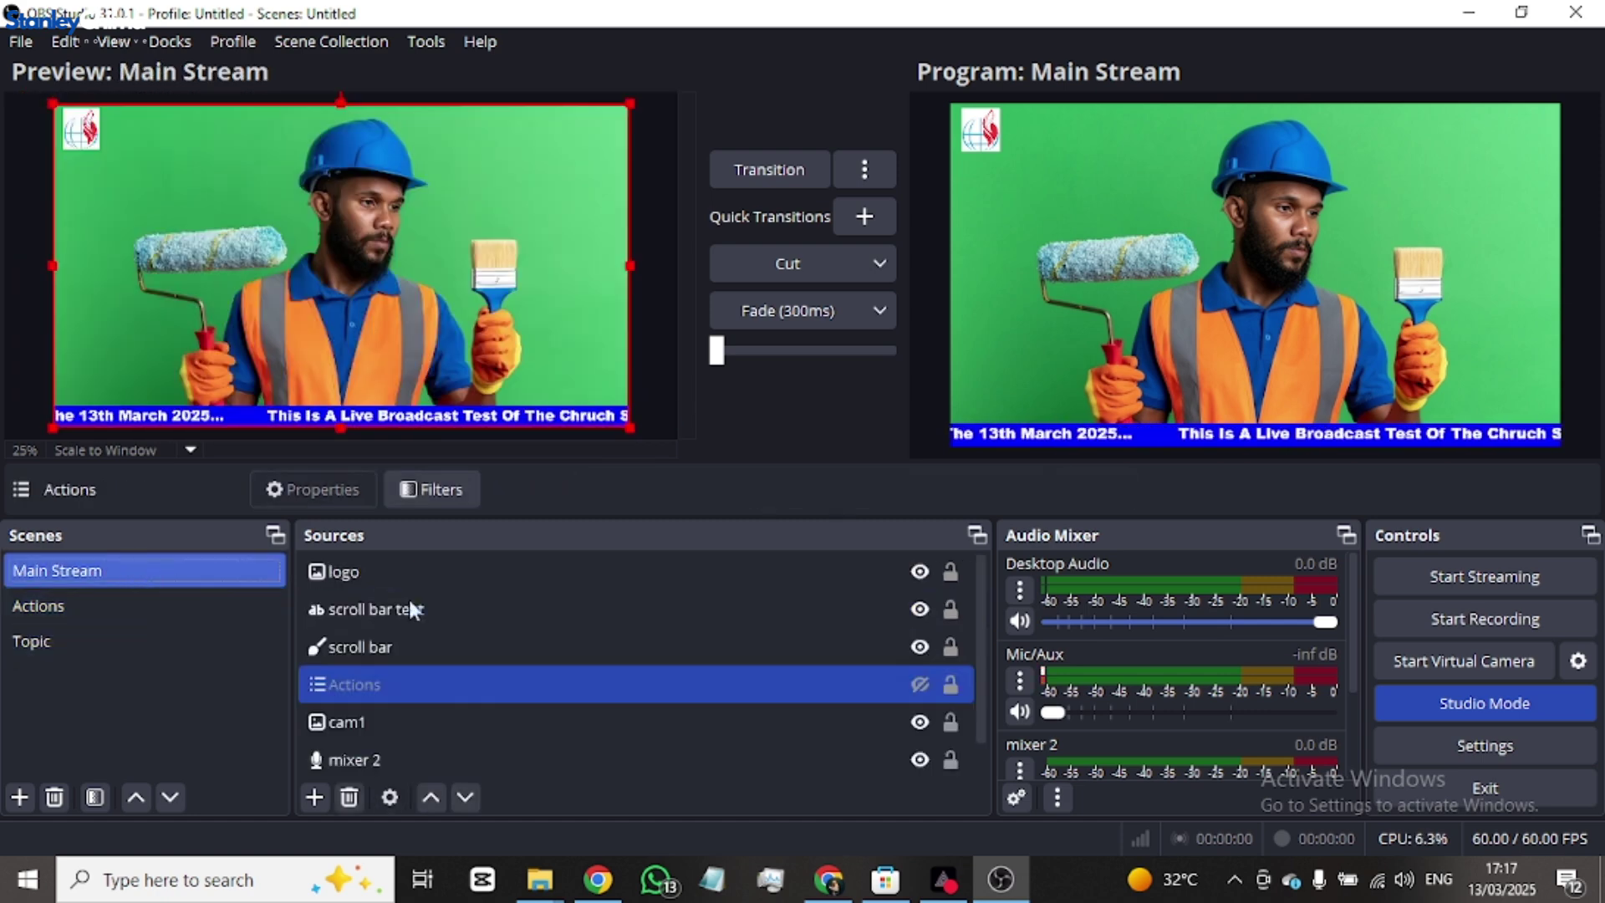
pyautogui.click(916, 686)
pyautogui.click(919, 685)
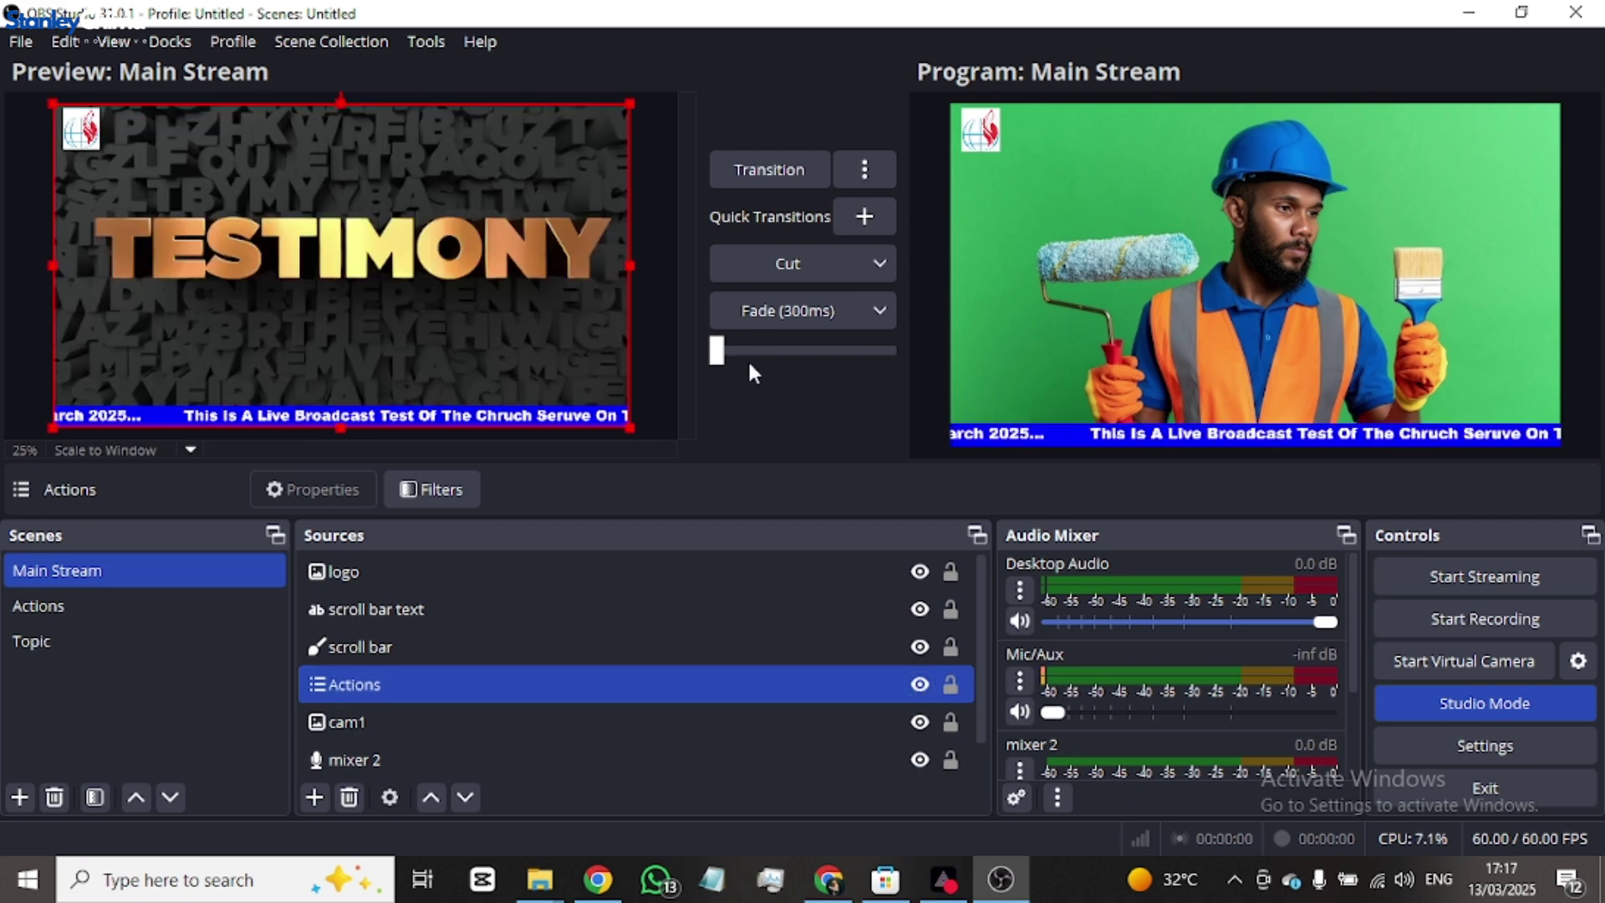
pyautogui.click(814, 311)
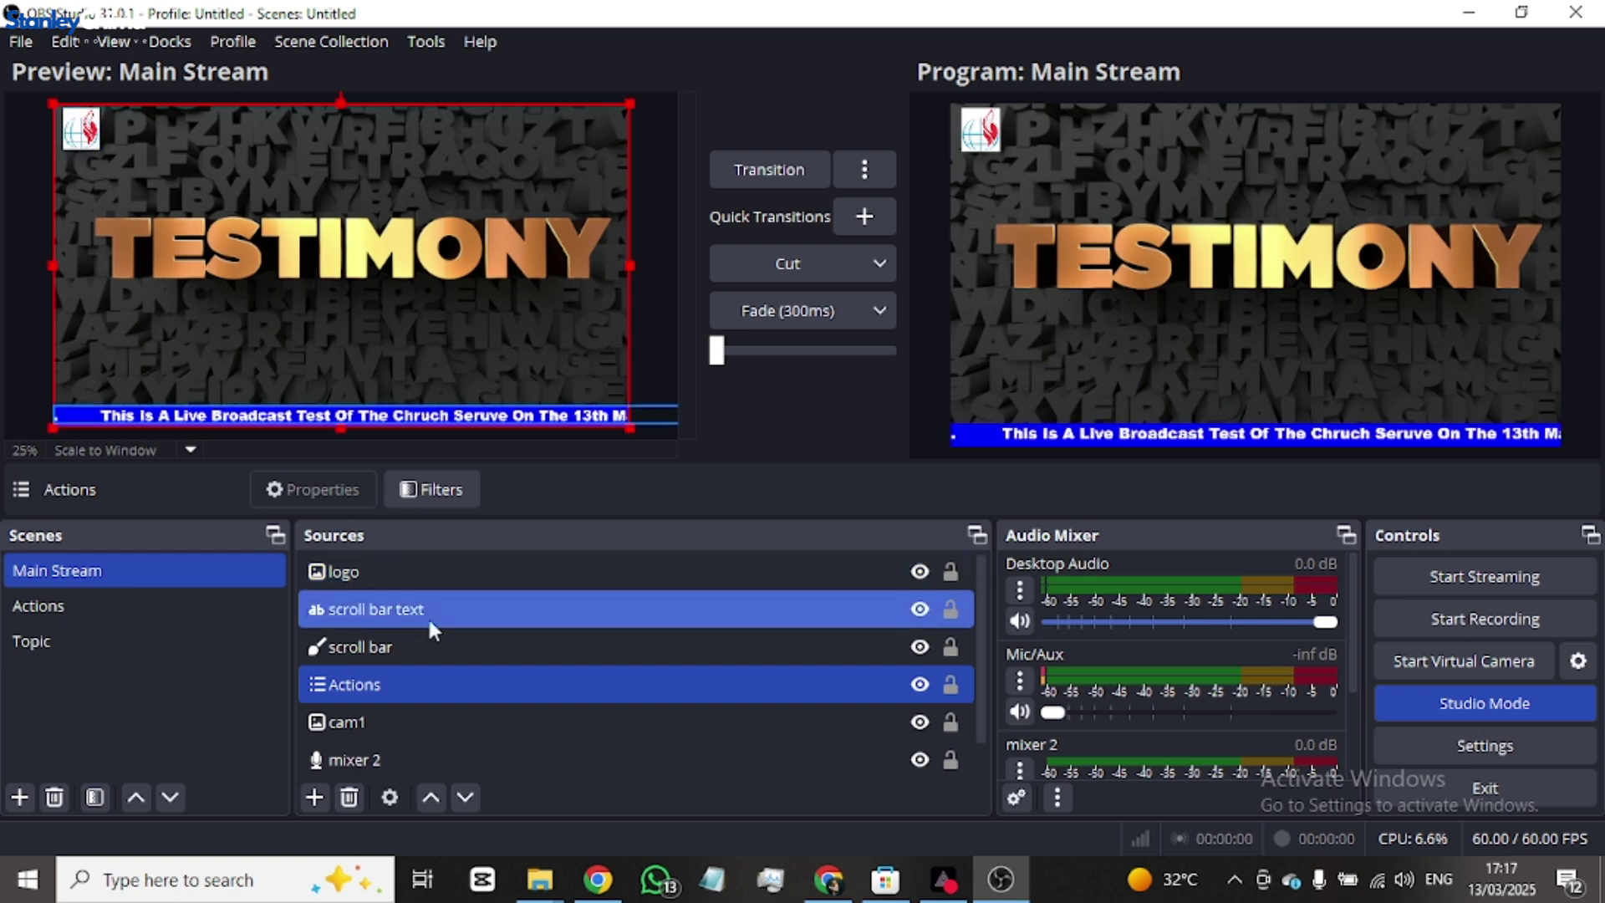
# - Leave only the thanks for joing image visible in Actions, then return to Main Stream
pyautogui.click(163, 605)
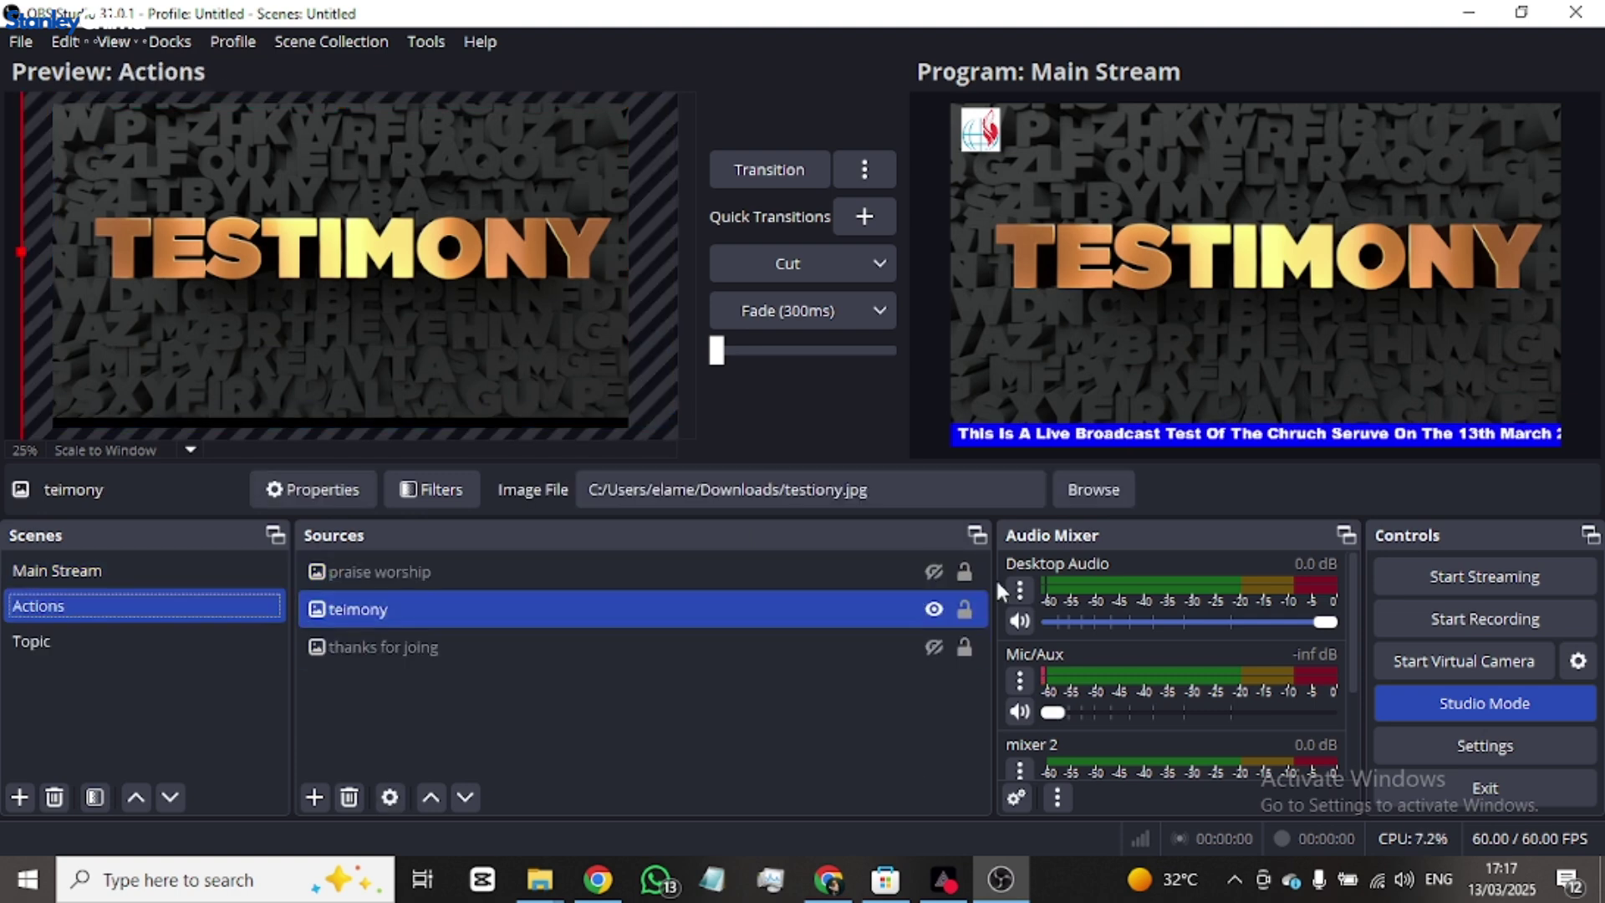
pyautogui.click(933, 573)
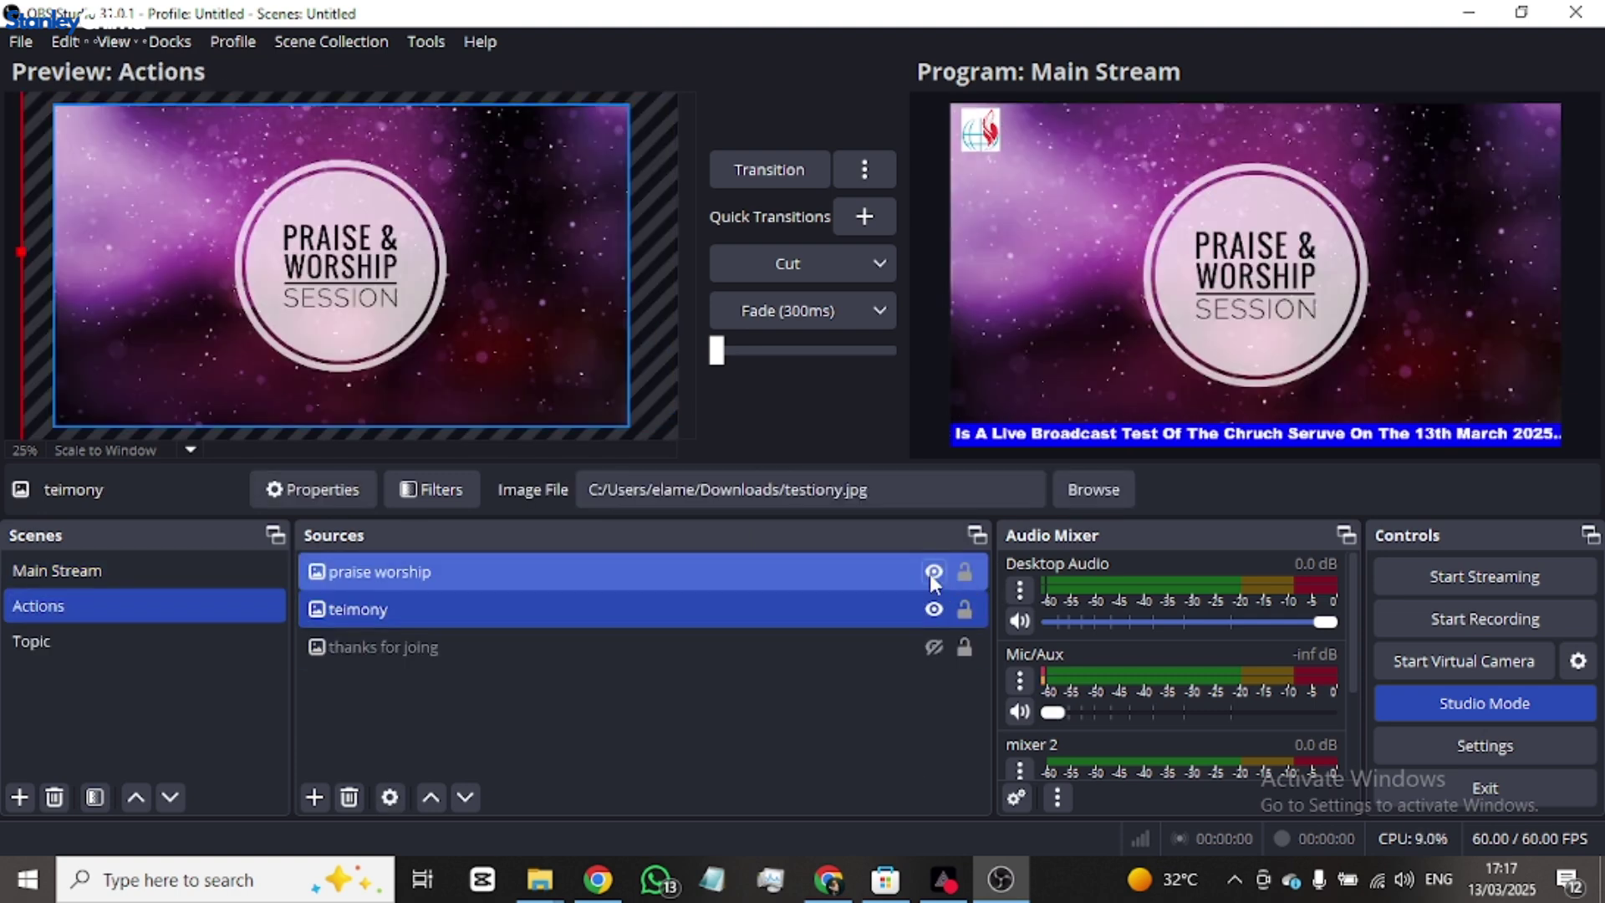
pyautogui.click(933, 609)
pyautogui.click(935, 573)
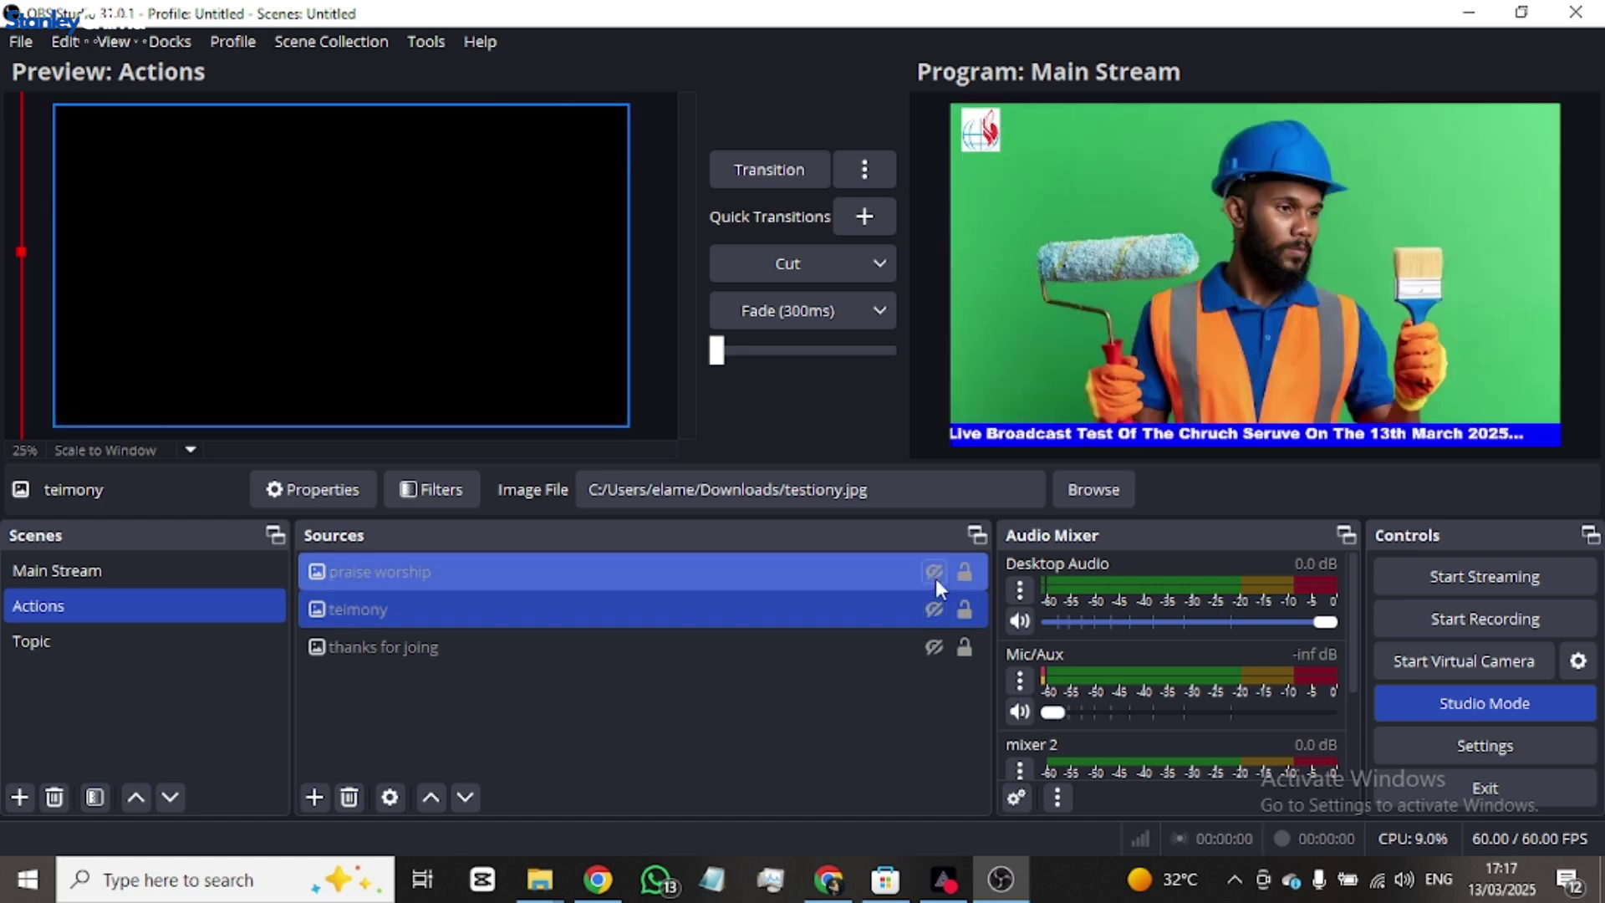
pyautogui.click(937, 642)
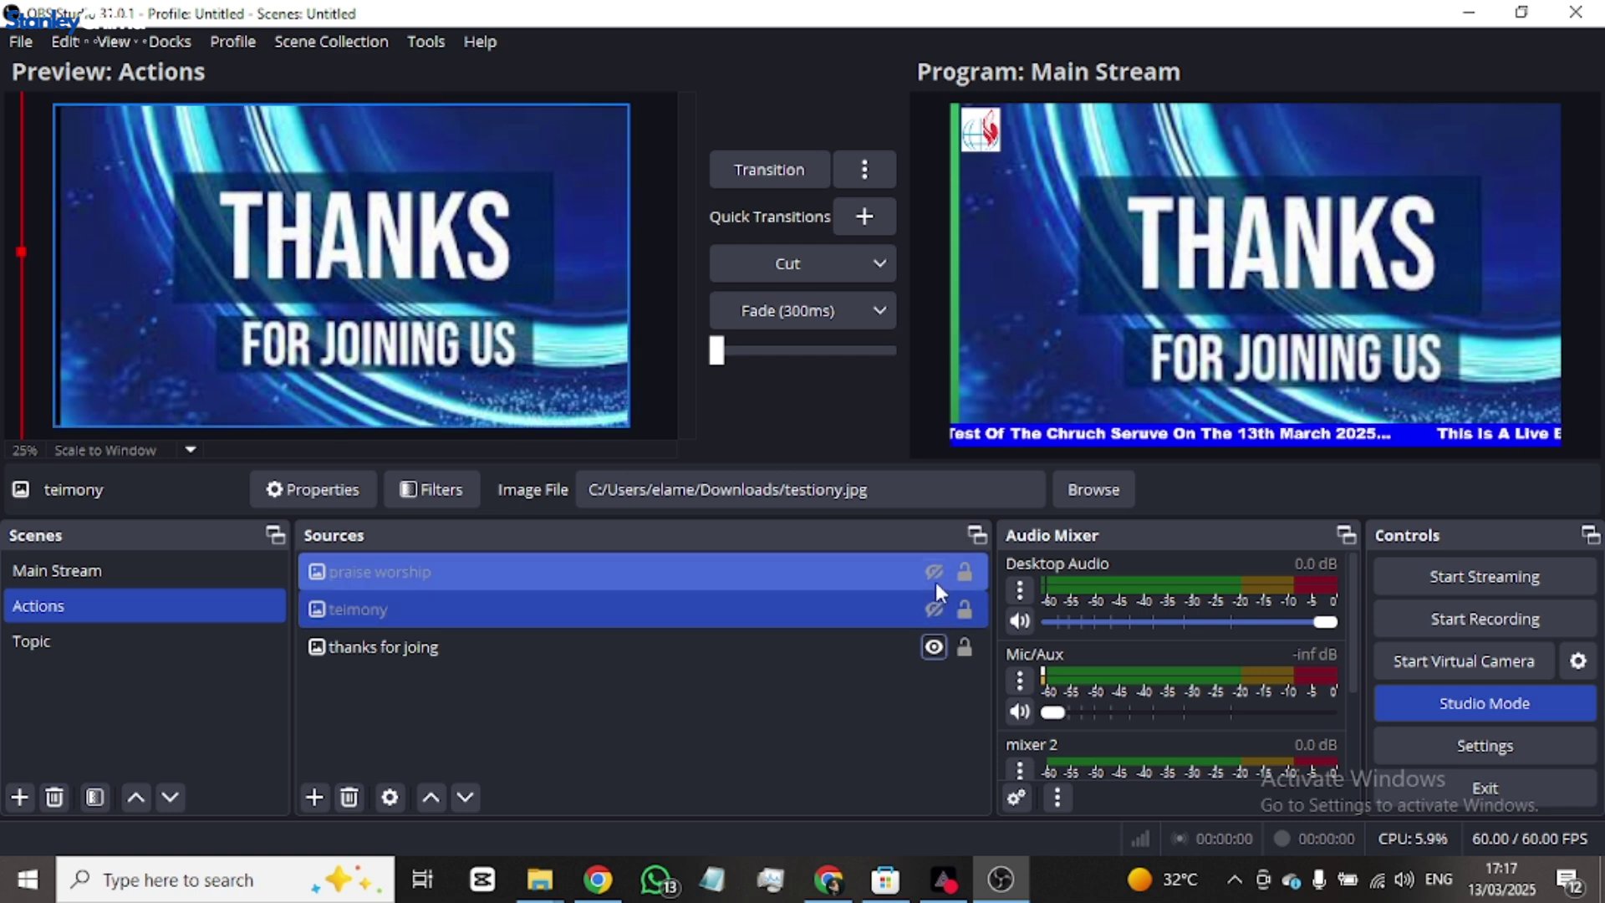
pyautogui.click(934, 573)
pyautogui.click(934, 608)
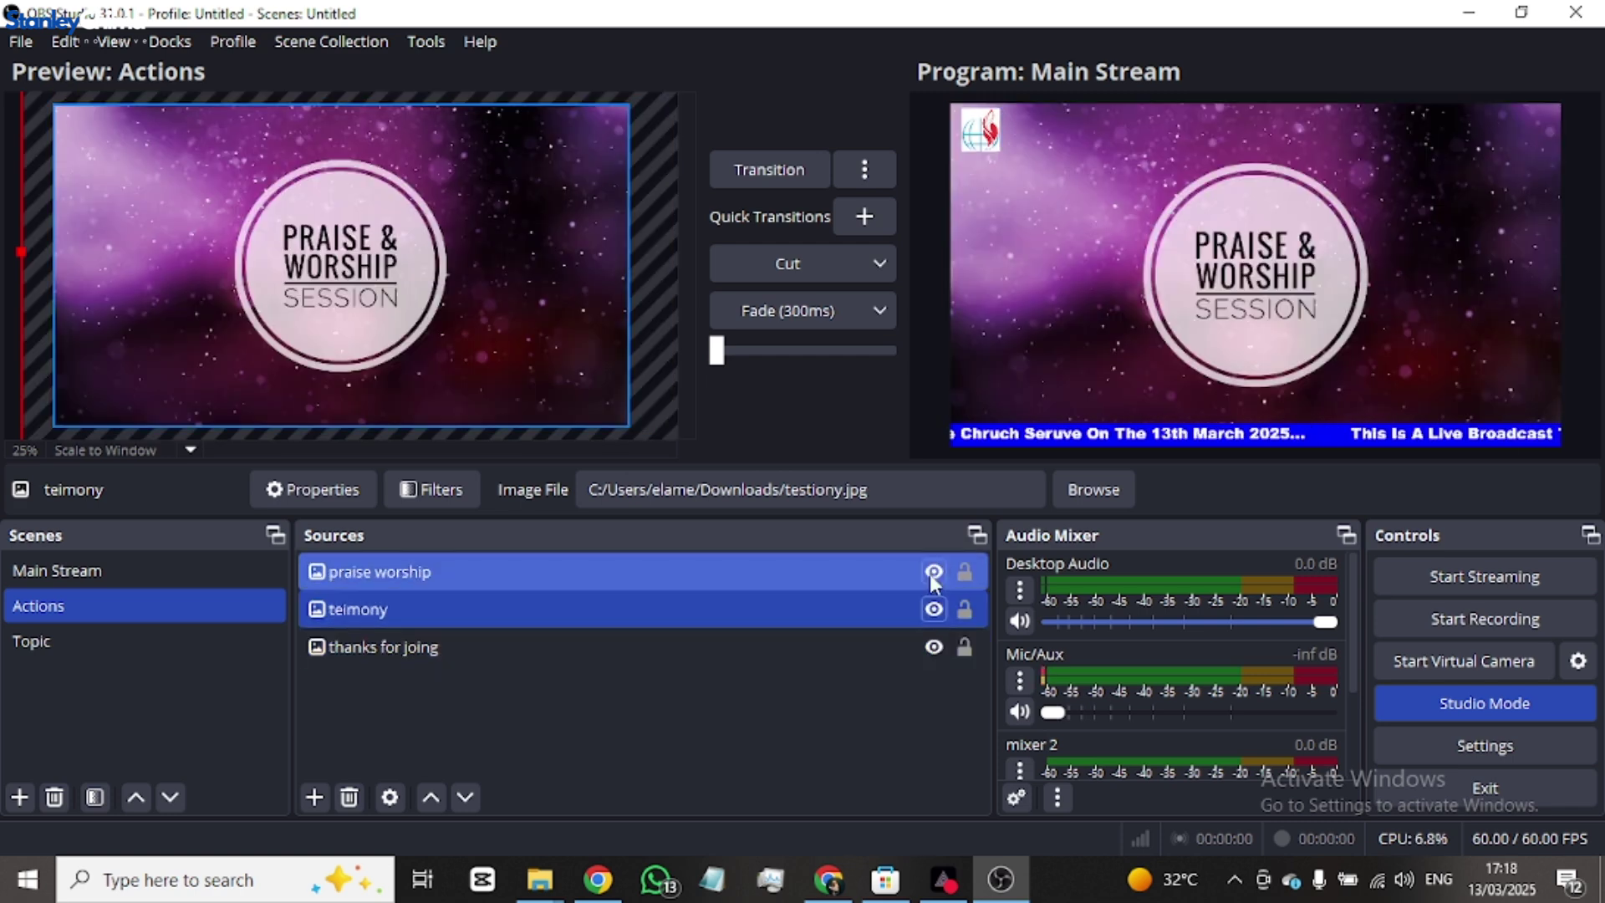
pyautogui.click(933, 571)
pyautogui.click(934, 646)
pyautogui.click(934, 608)
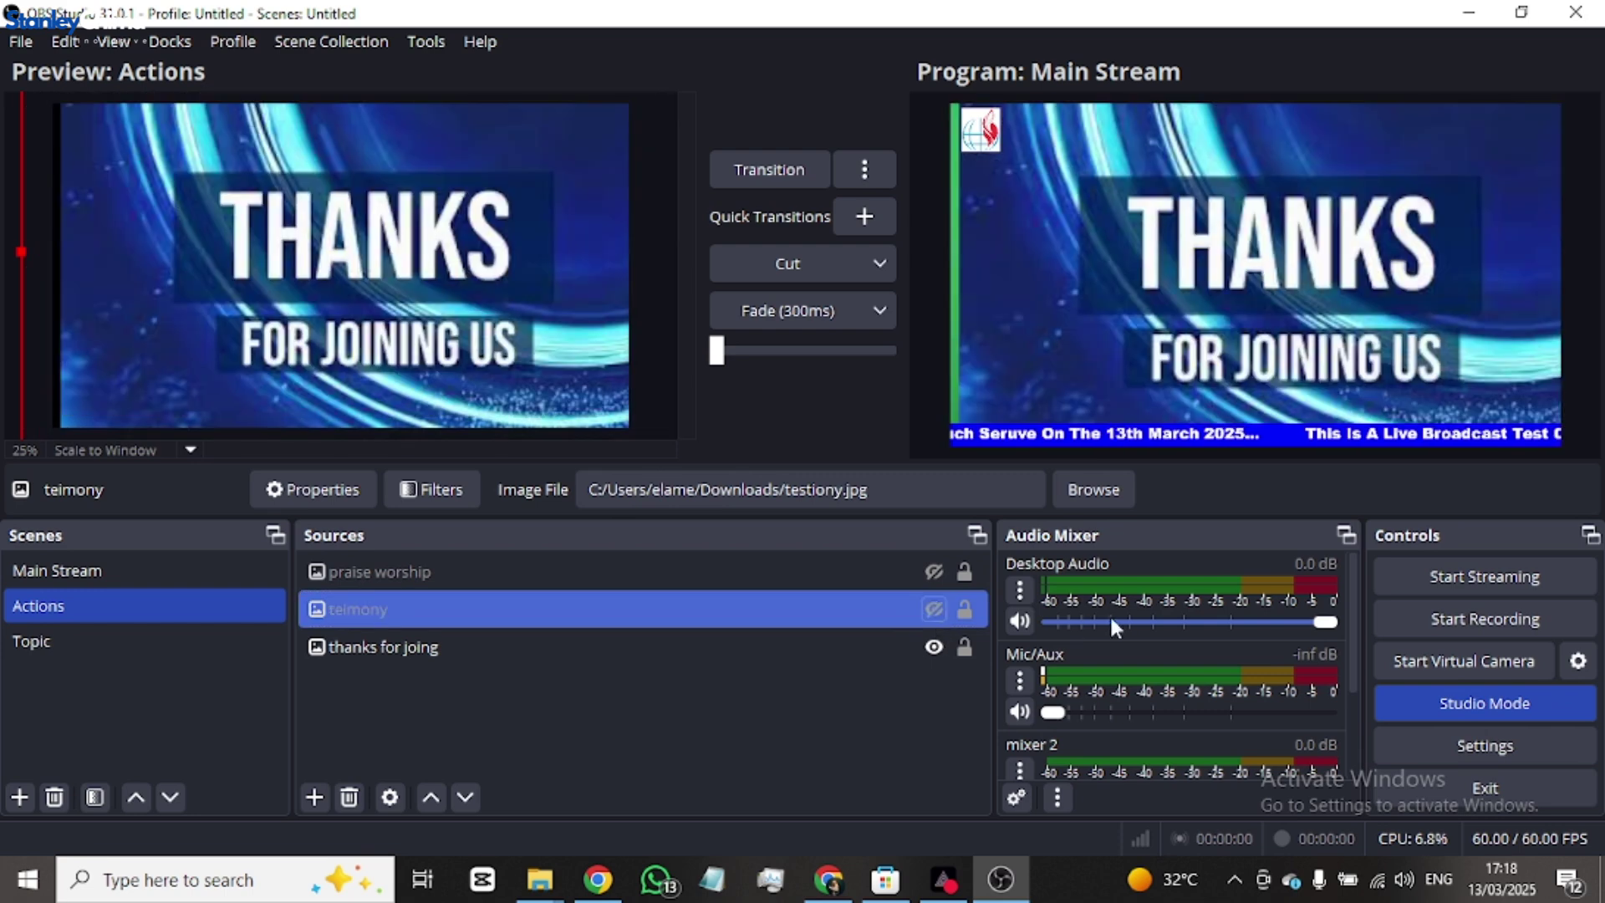
pyautogui.click(157, 570)
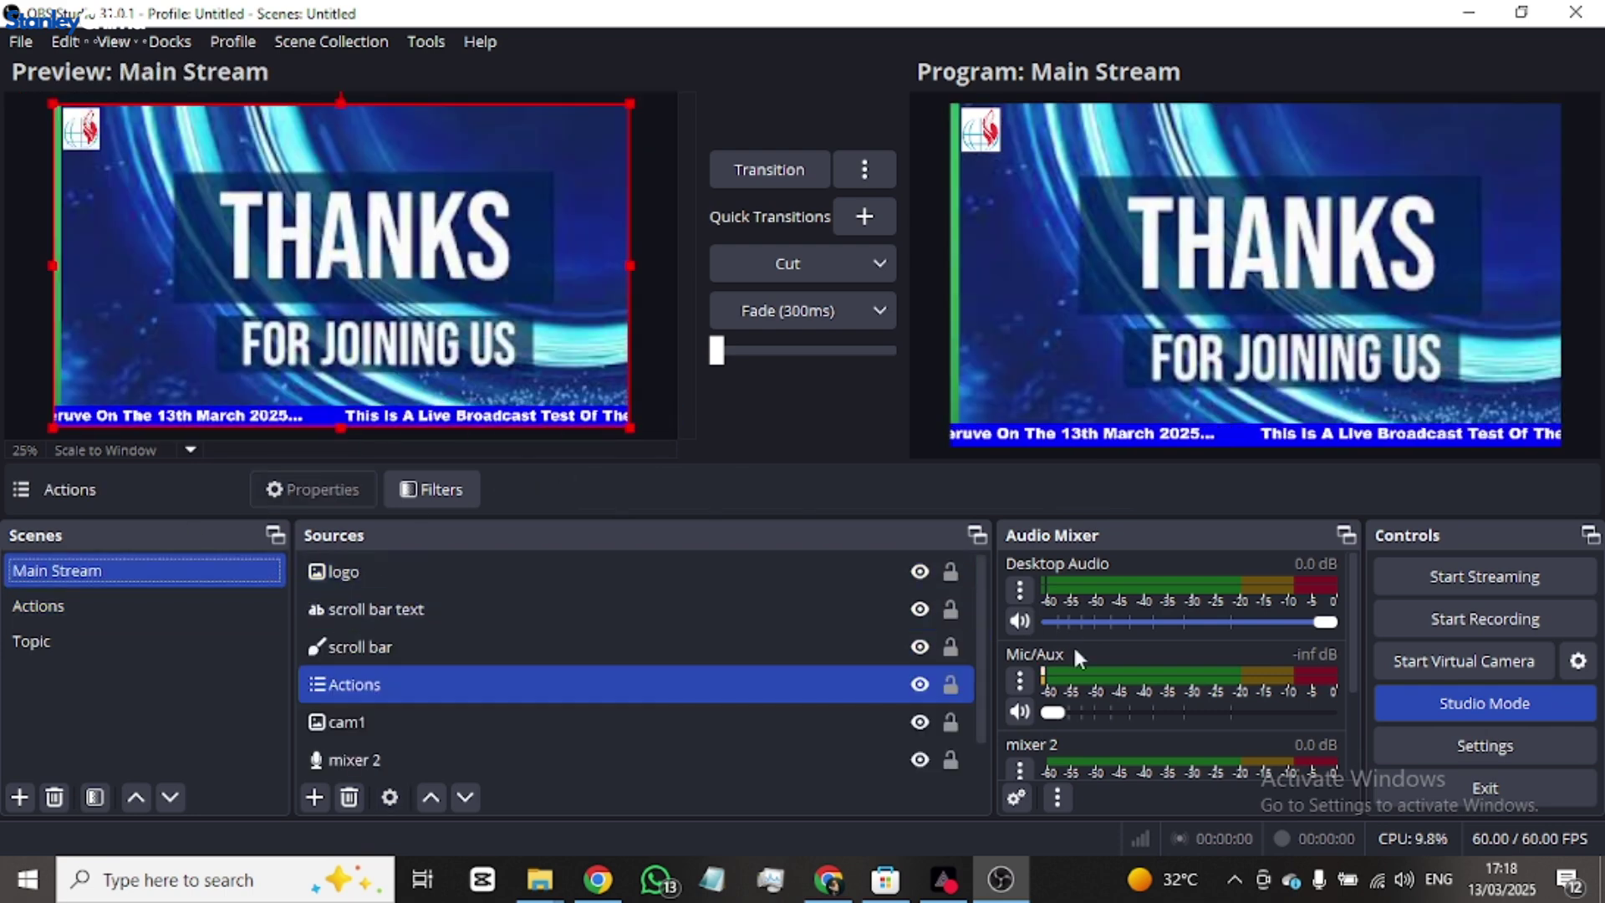
# - Hide the Actions source in Main Stream and Cut the painter image with ticker to Program
pyautogui.click(920, 684)
pyautogui.click(914, 650)
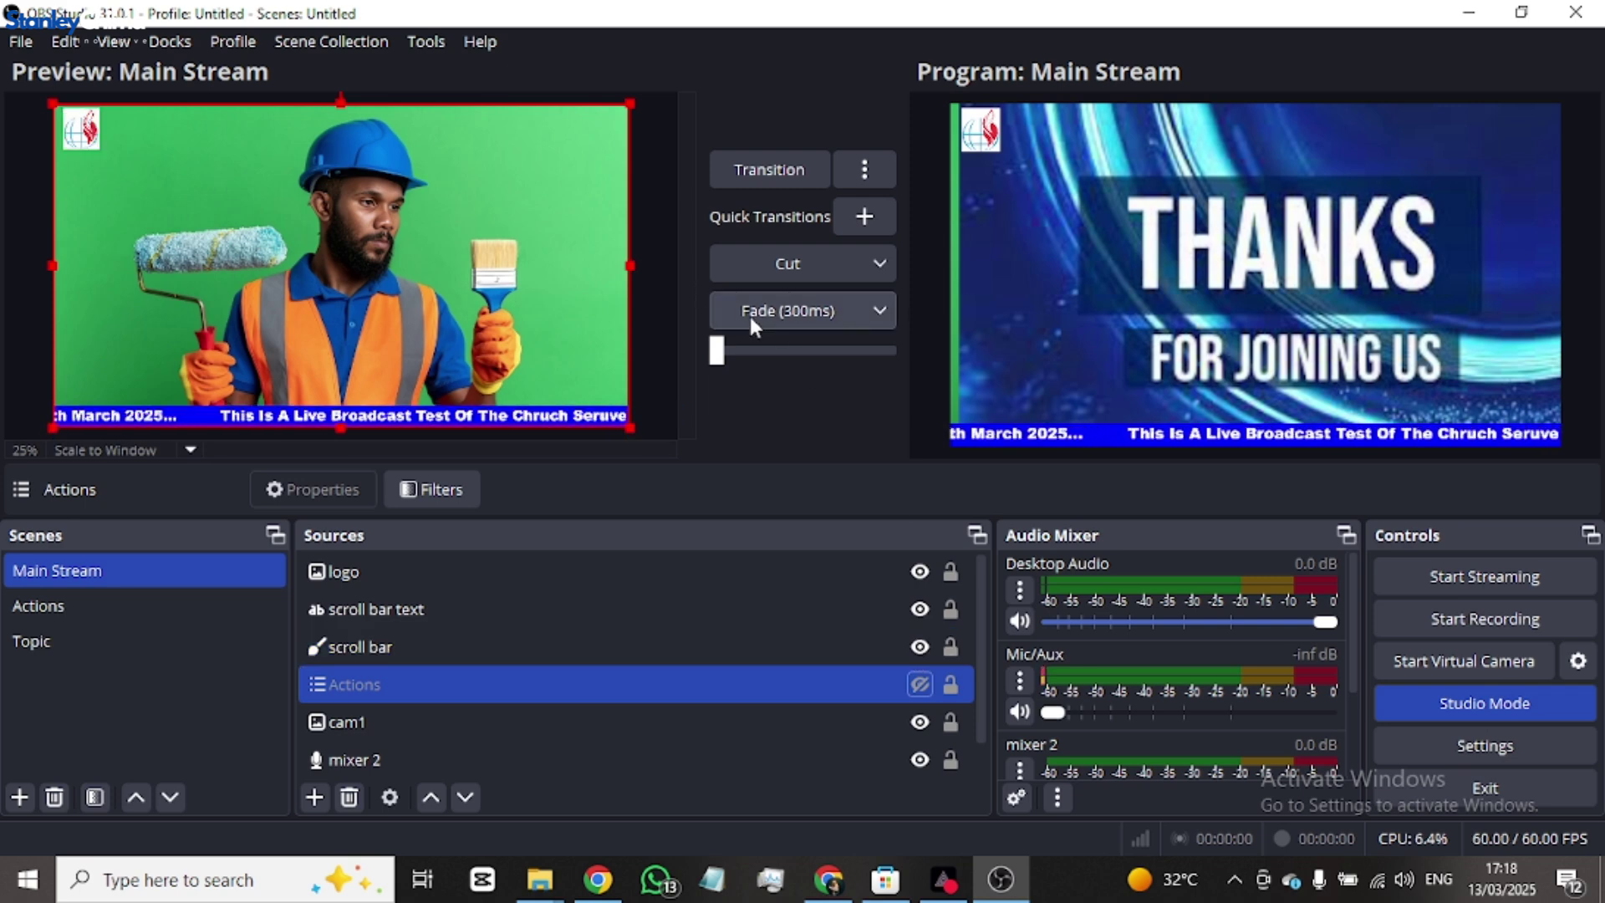
pyautogui.click(787, 263)
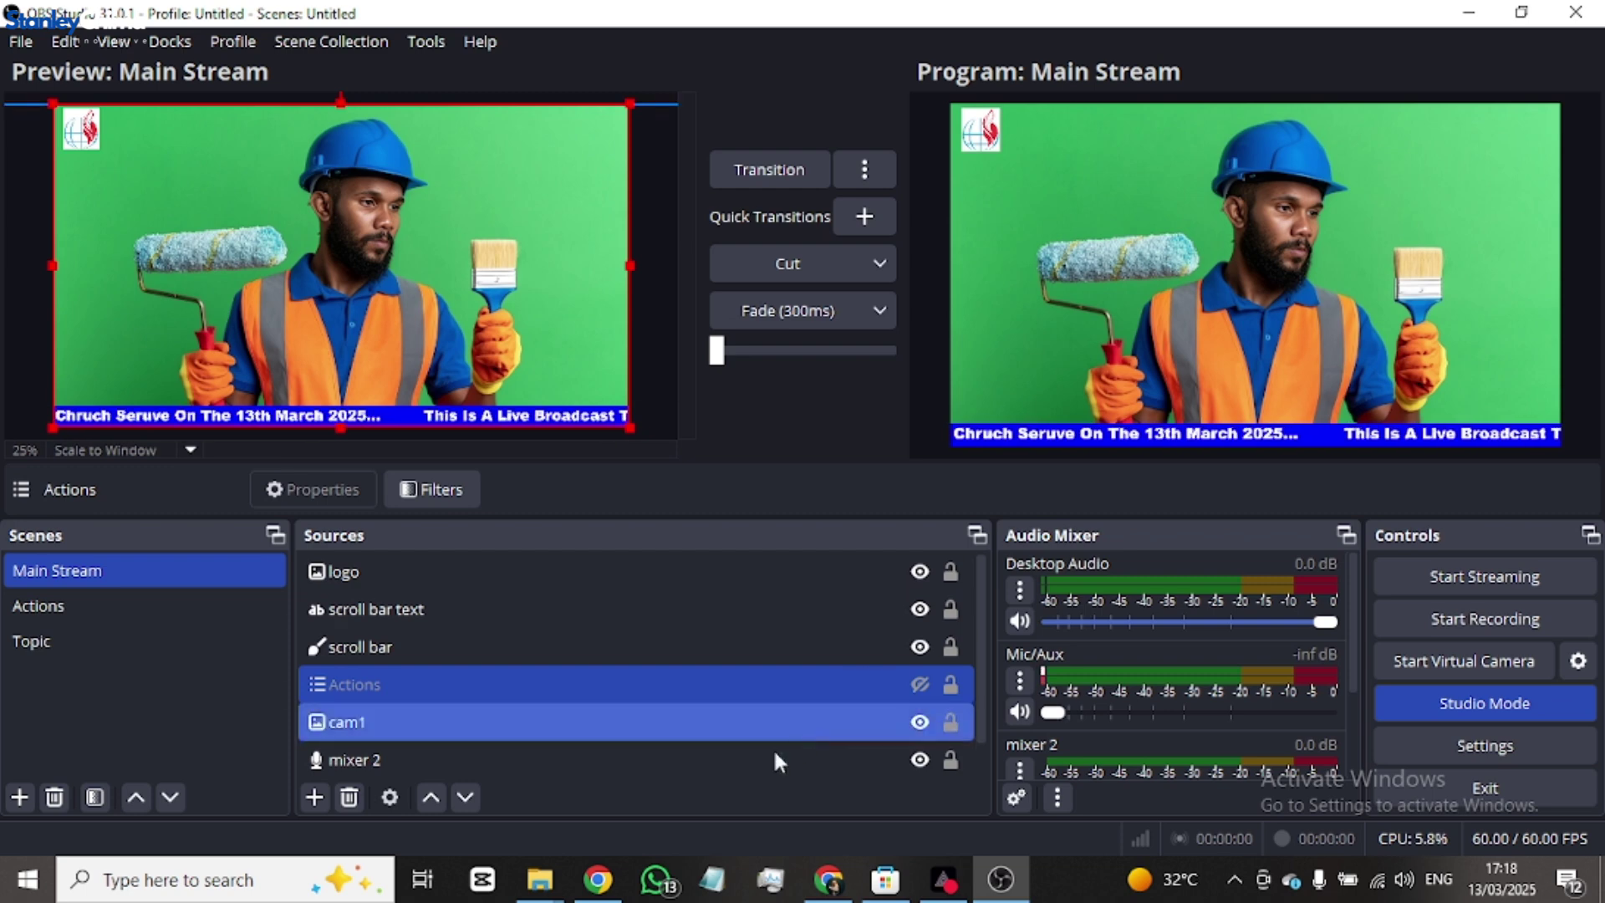
# - In Google Images, search for 'frame png', then refine the query to 'frame bar png'
pyautogui.moveTo(602, 887)
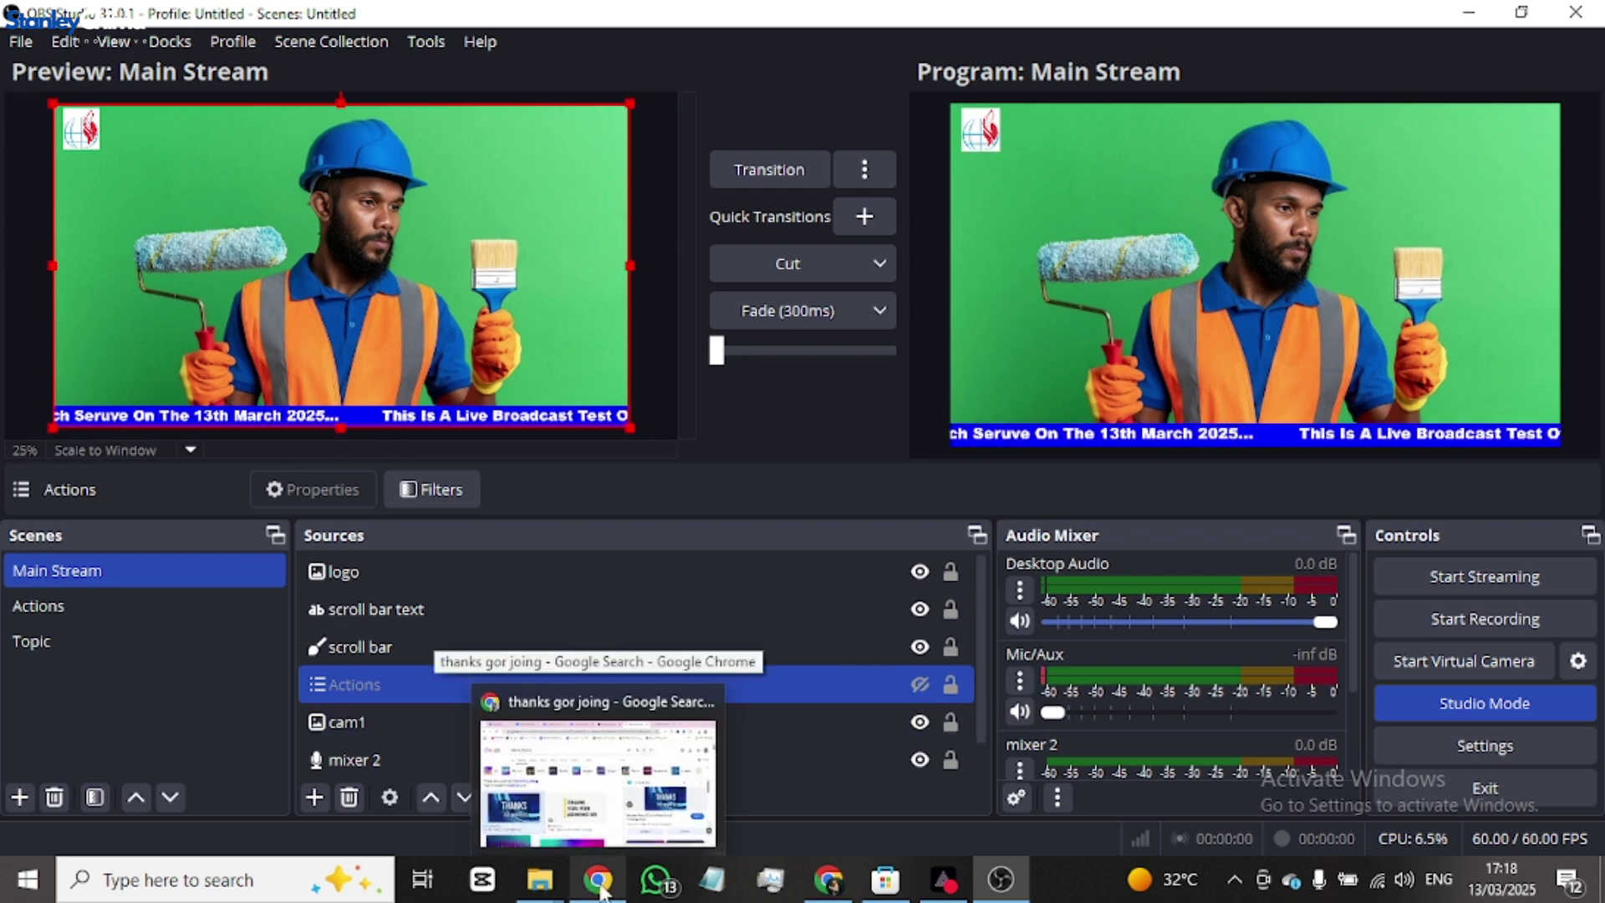
pyautogui.click(599, 886)
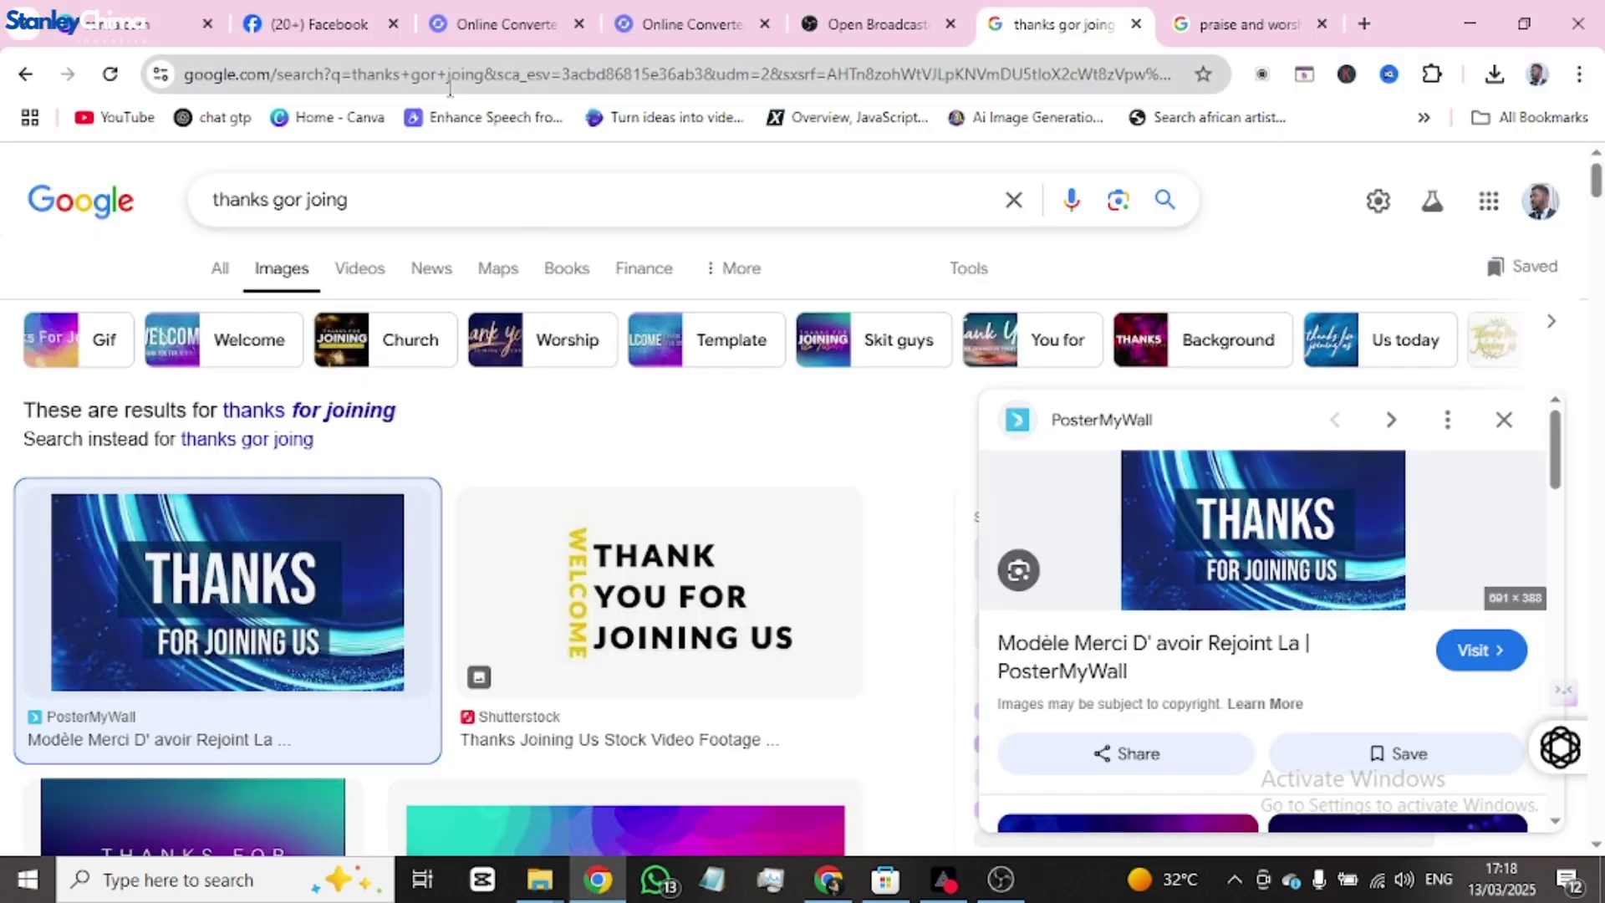
pyautogui.moveTo(417, 205); pyautogui.dragTo(158, 174)
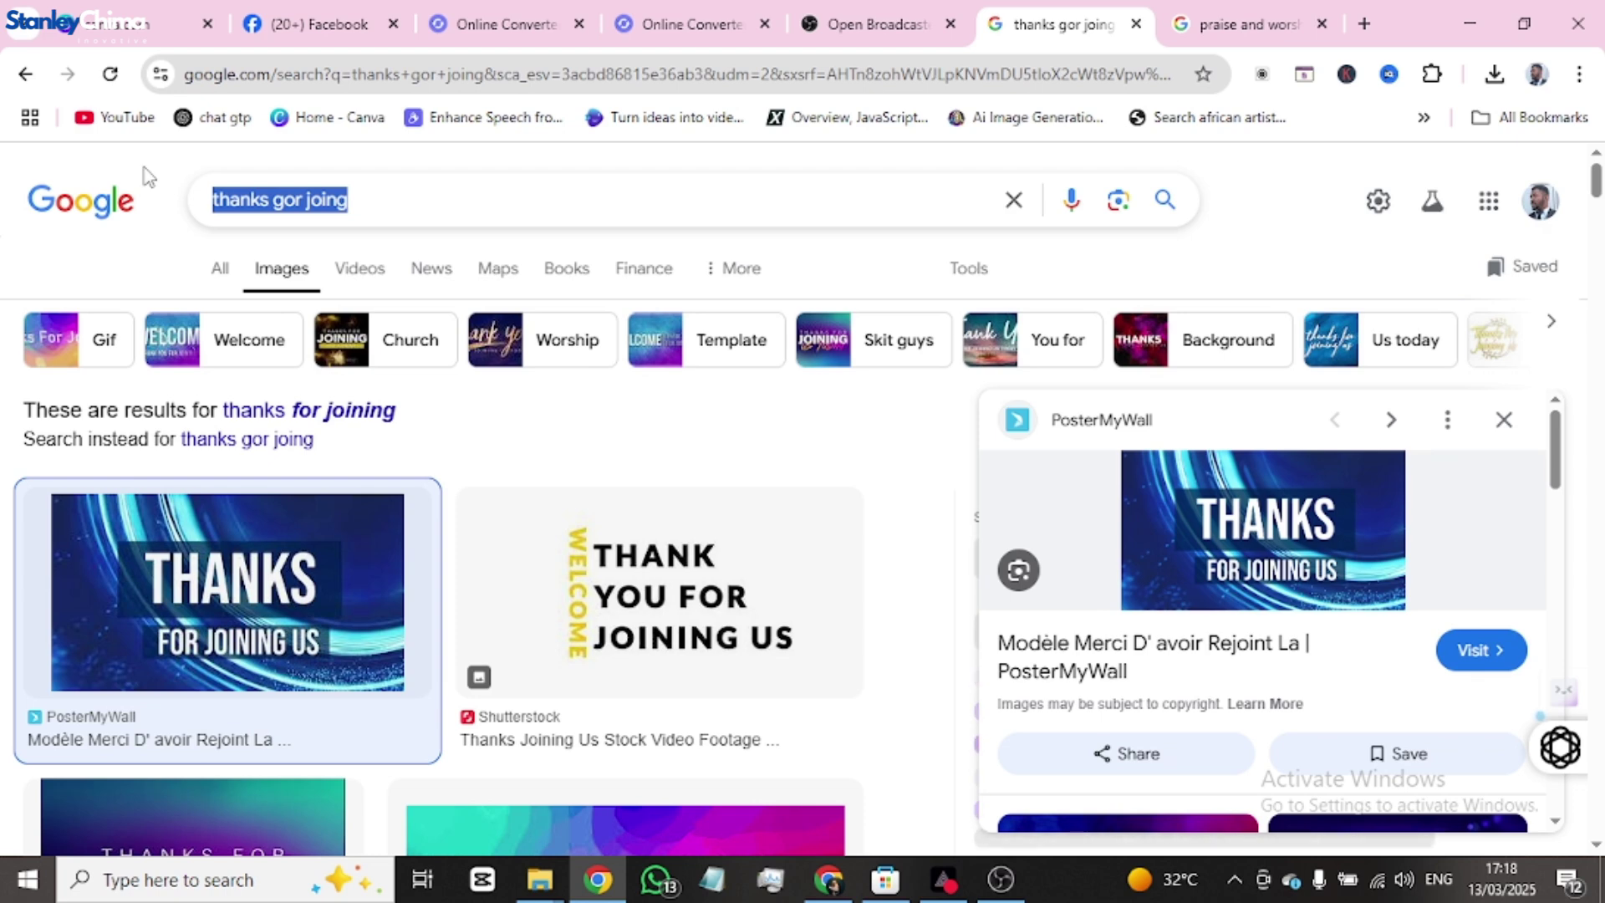
pyautogui.write('fram')
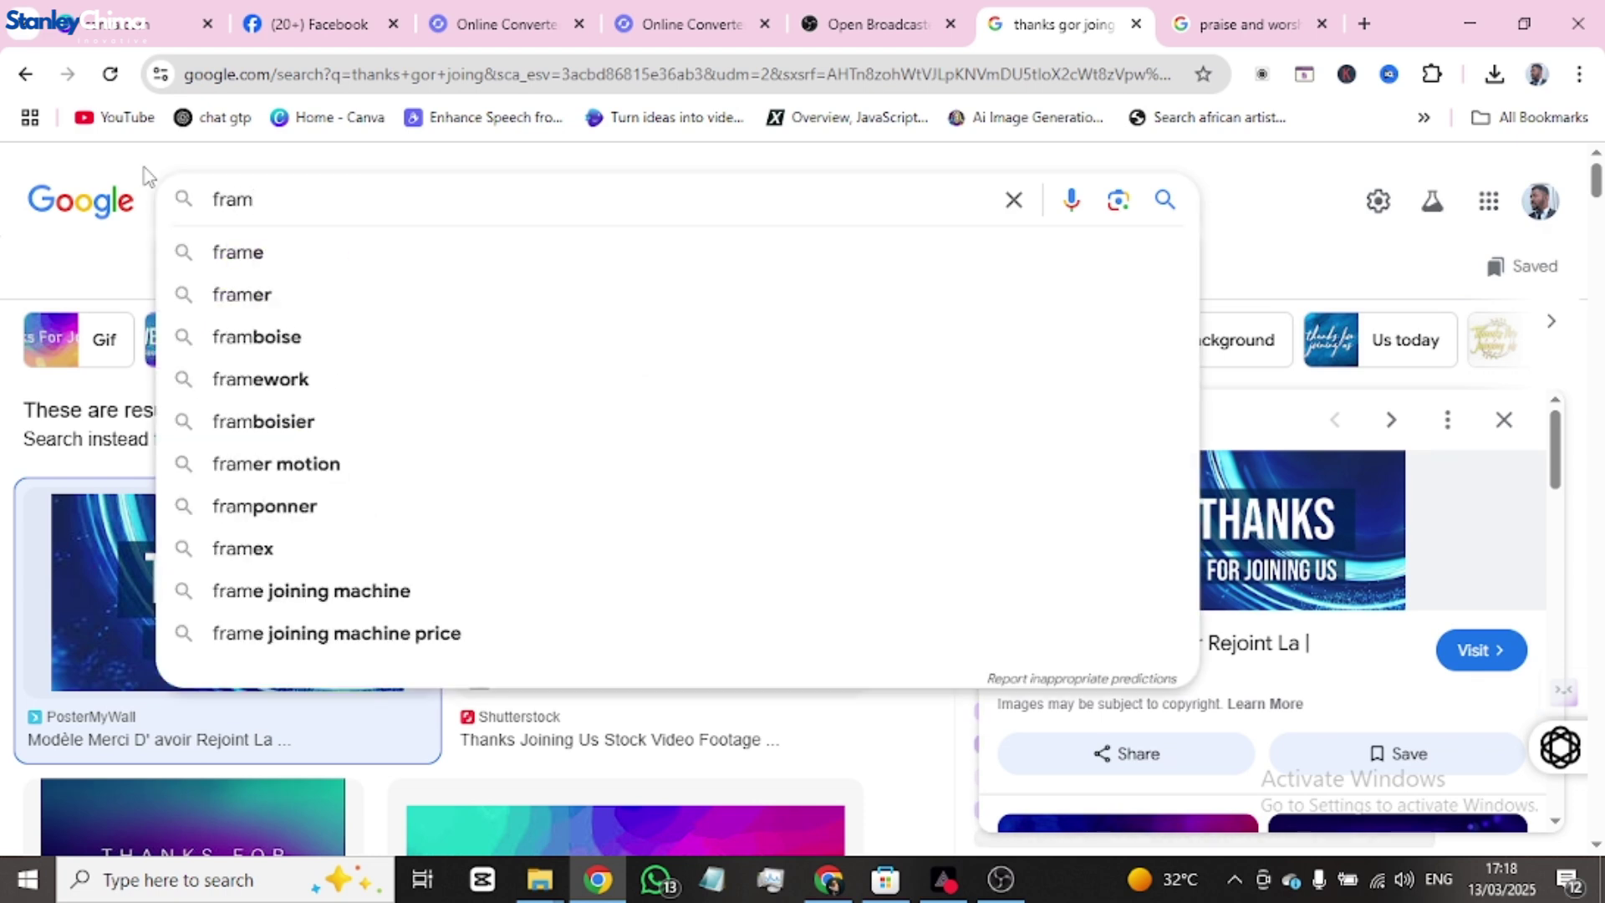
pyautogui.write('e png')
pyautogui.press('Return')
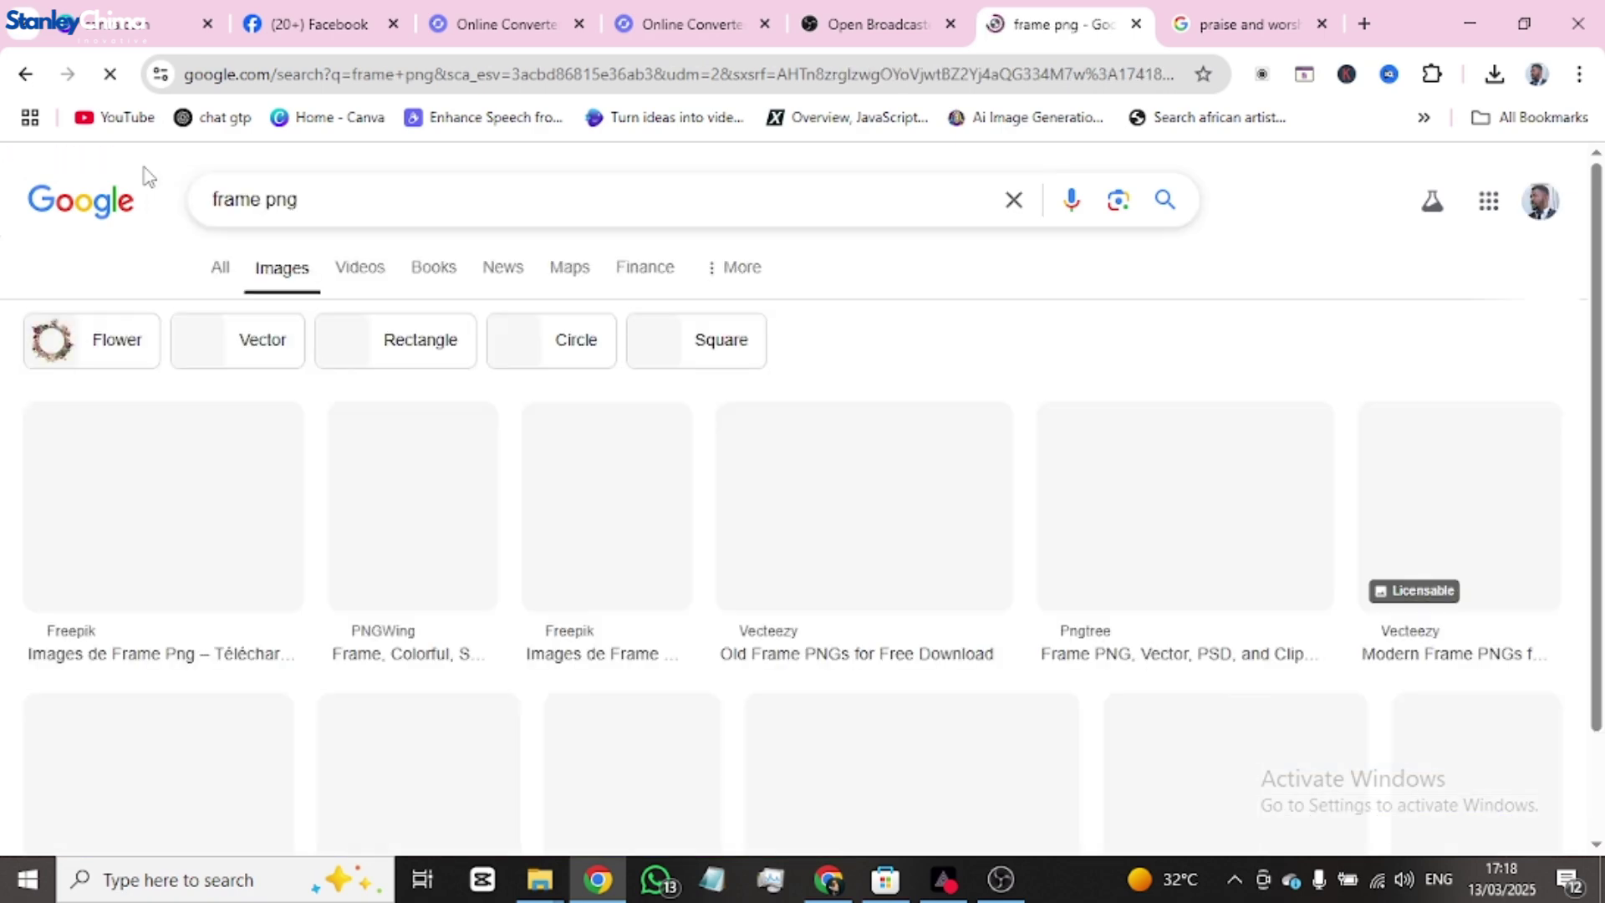
pyautogui.scroll(-10, 741, 537)
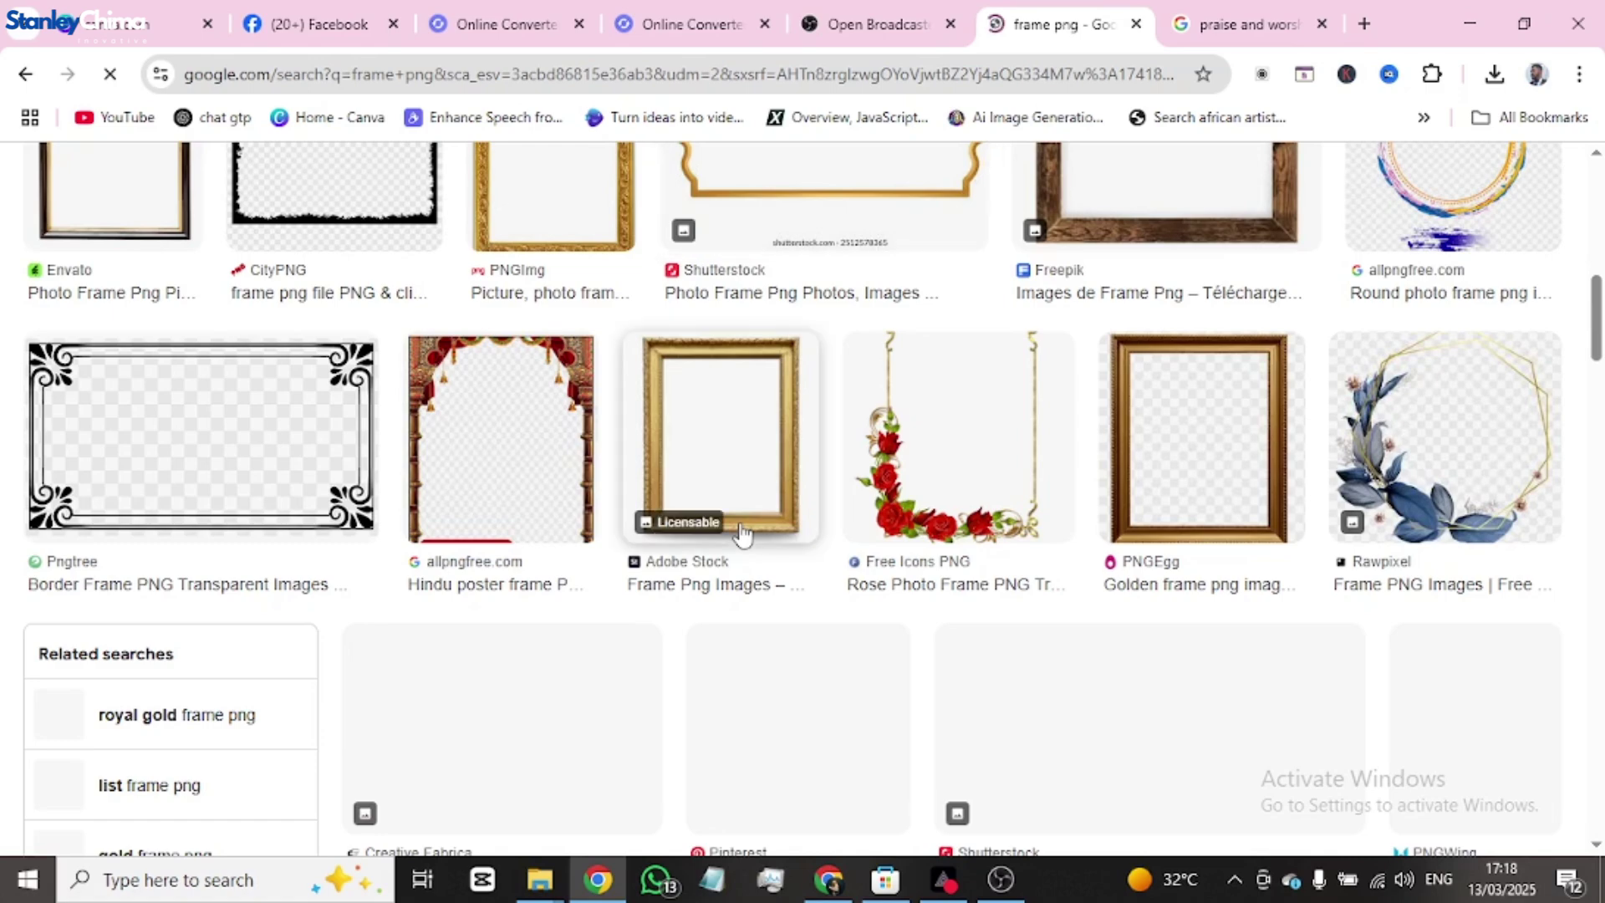
pyautogui.scroll(-2, 740, 533)
pyautogui.scroll(7, 737, 531)
pyautogui.scroll(3, 741, 531)
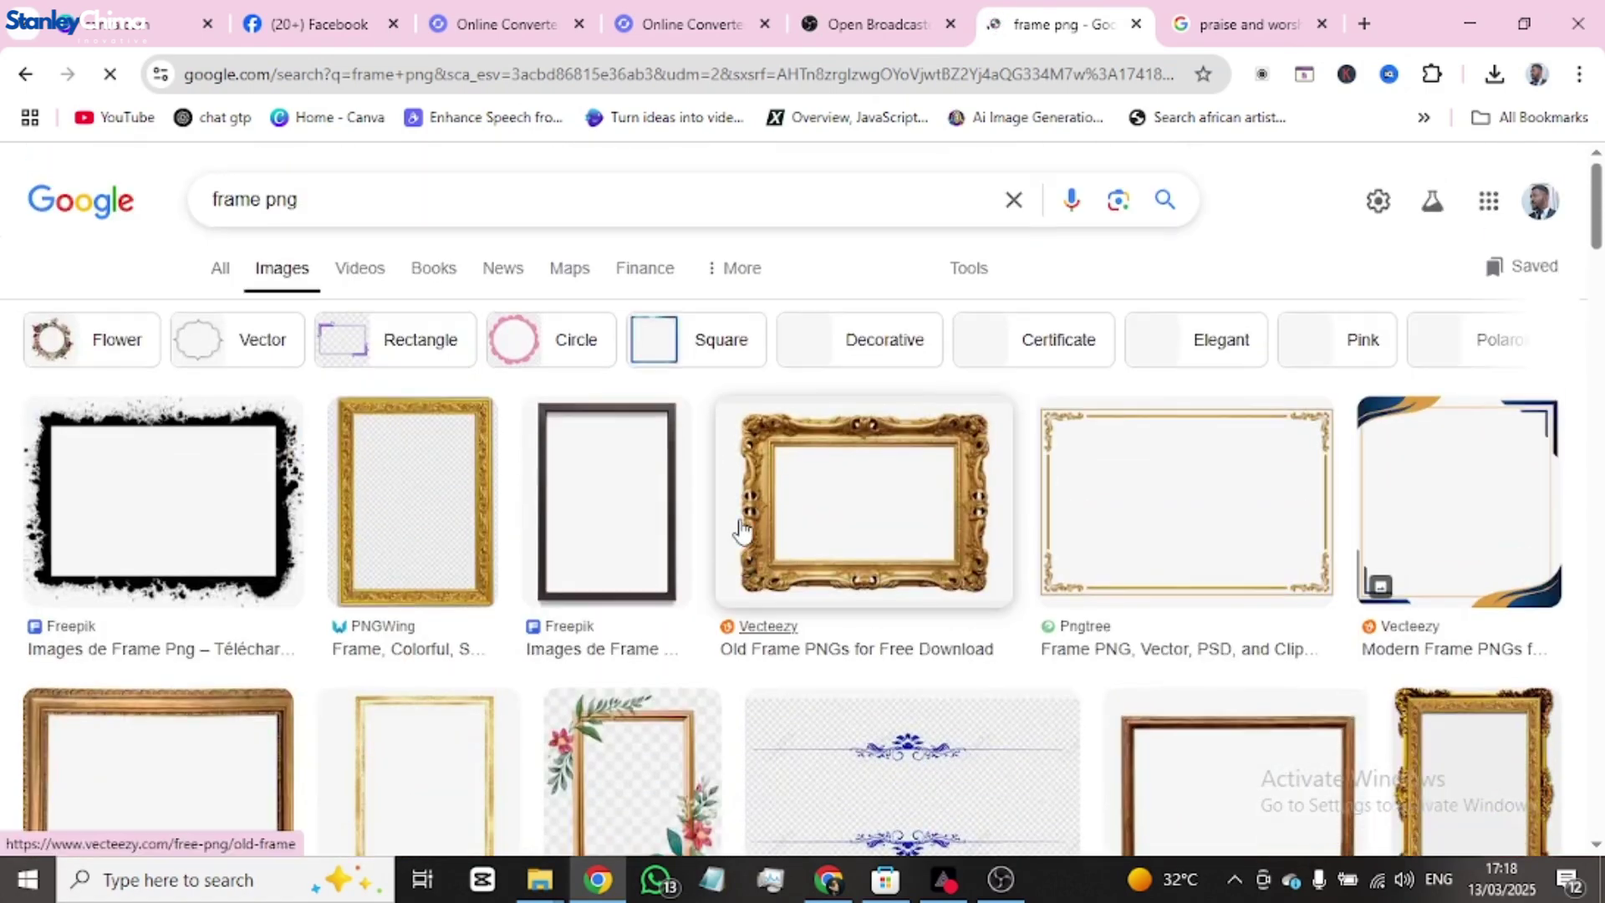
pyautogui.click(256, 191)
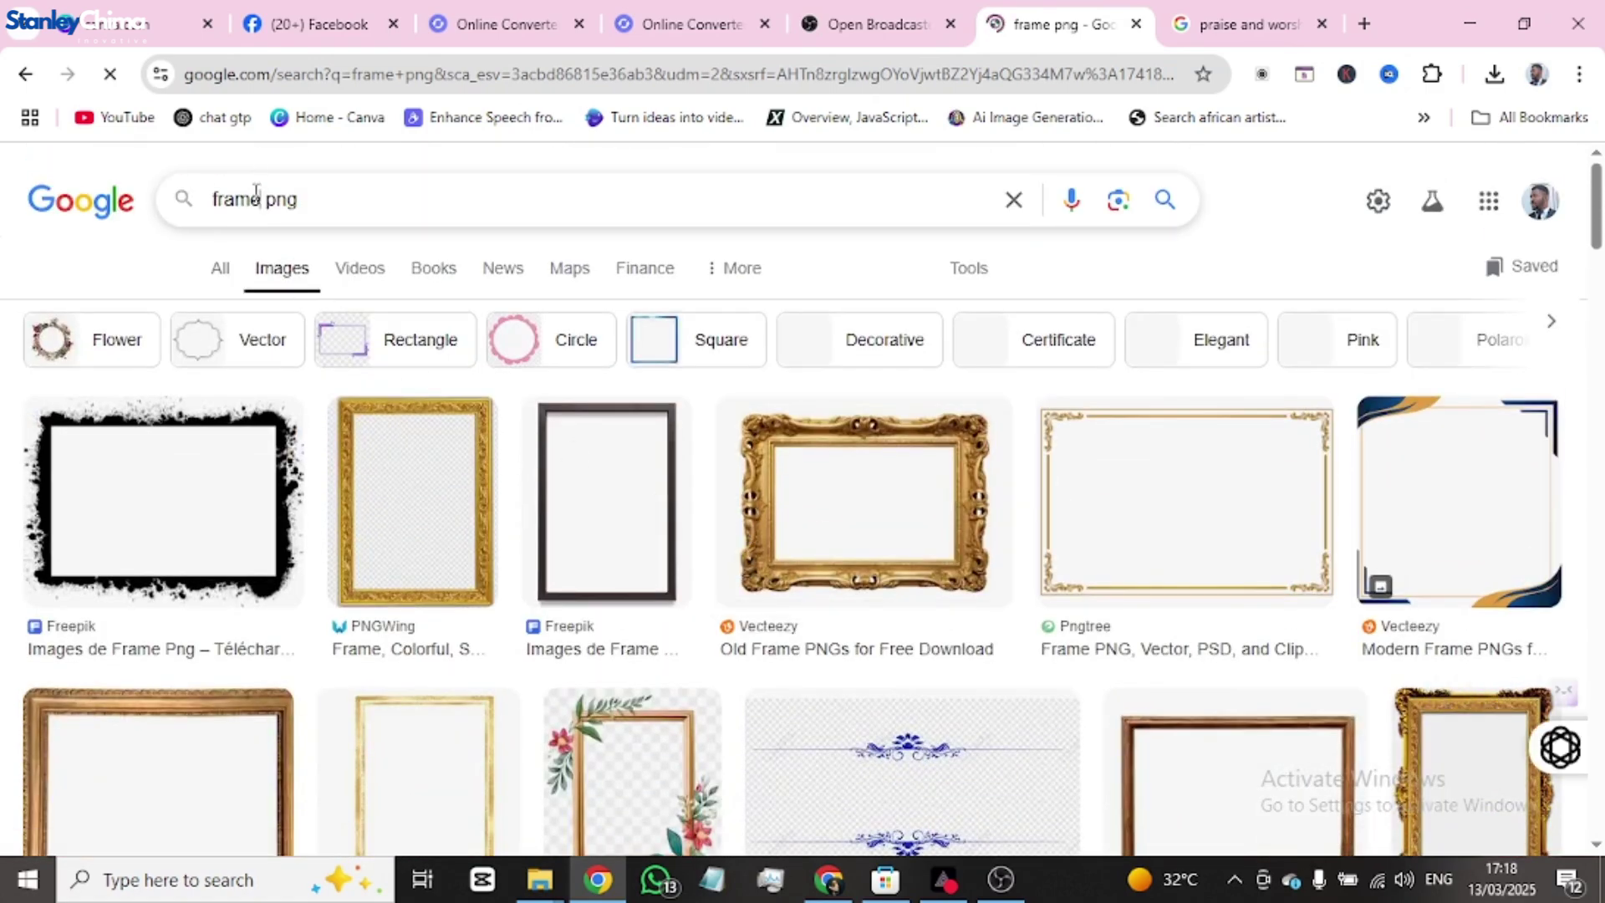
pyautogui.write('bar')
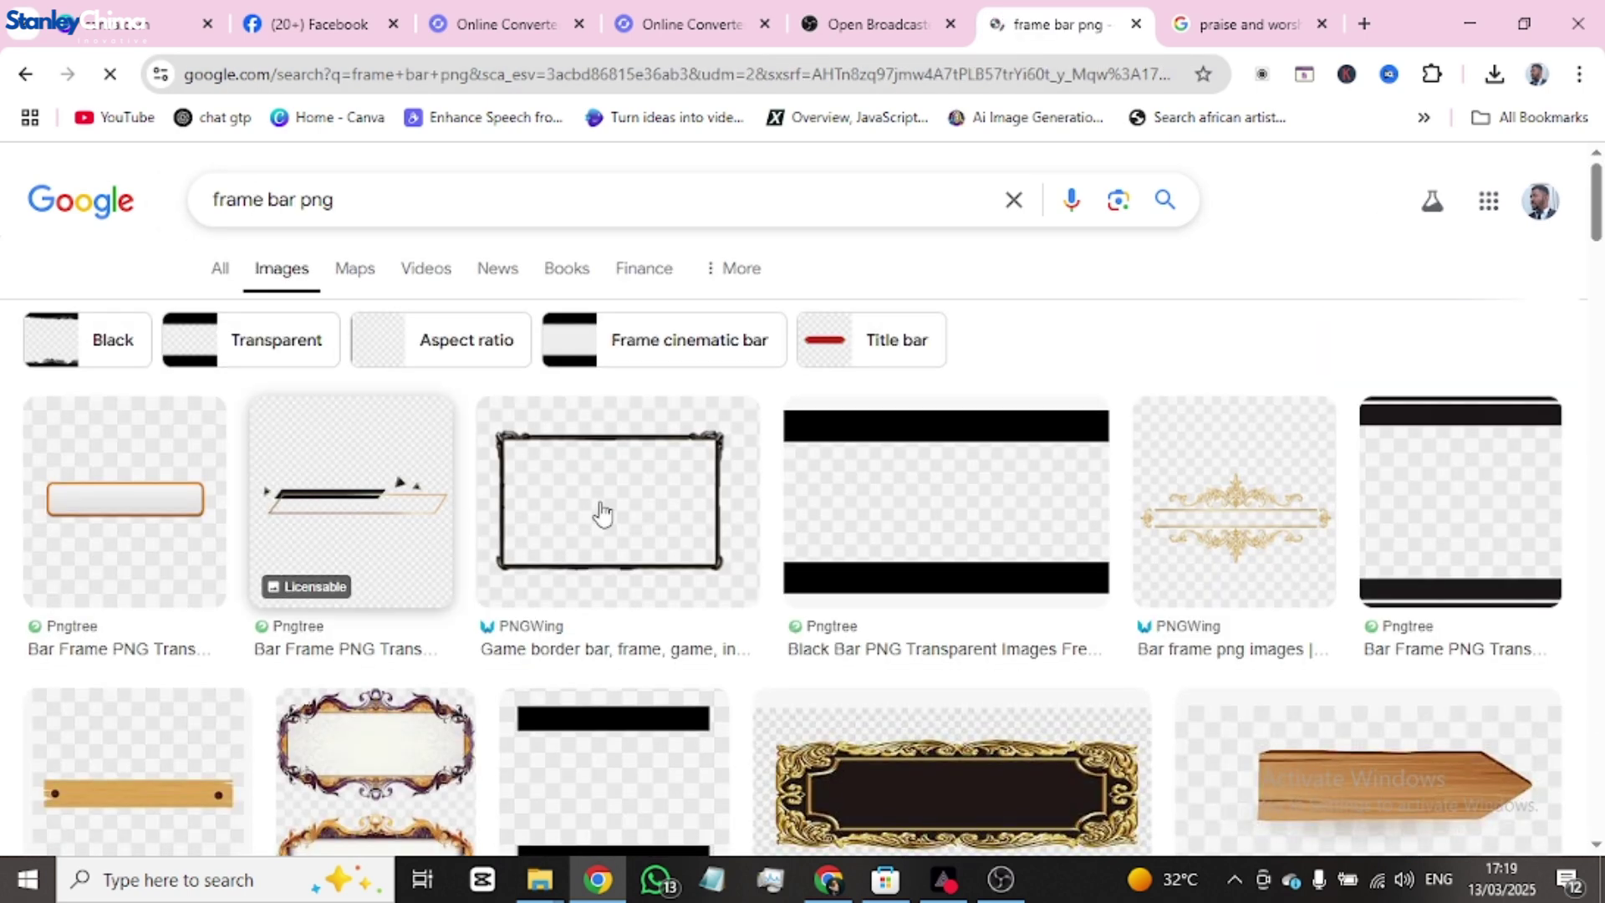
# - Open the black-gold and orange-bordered Pngtree bar results in new tabs
pyautogui.click(325, 509)
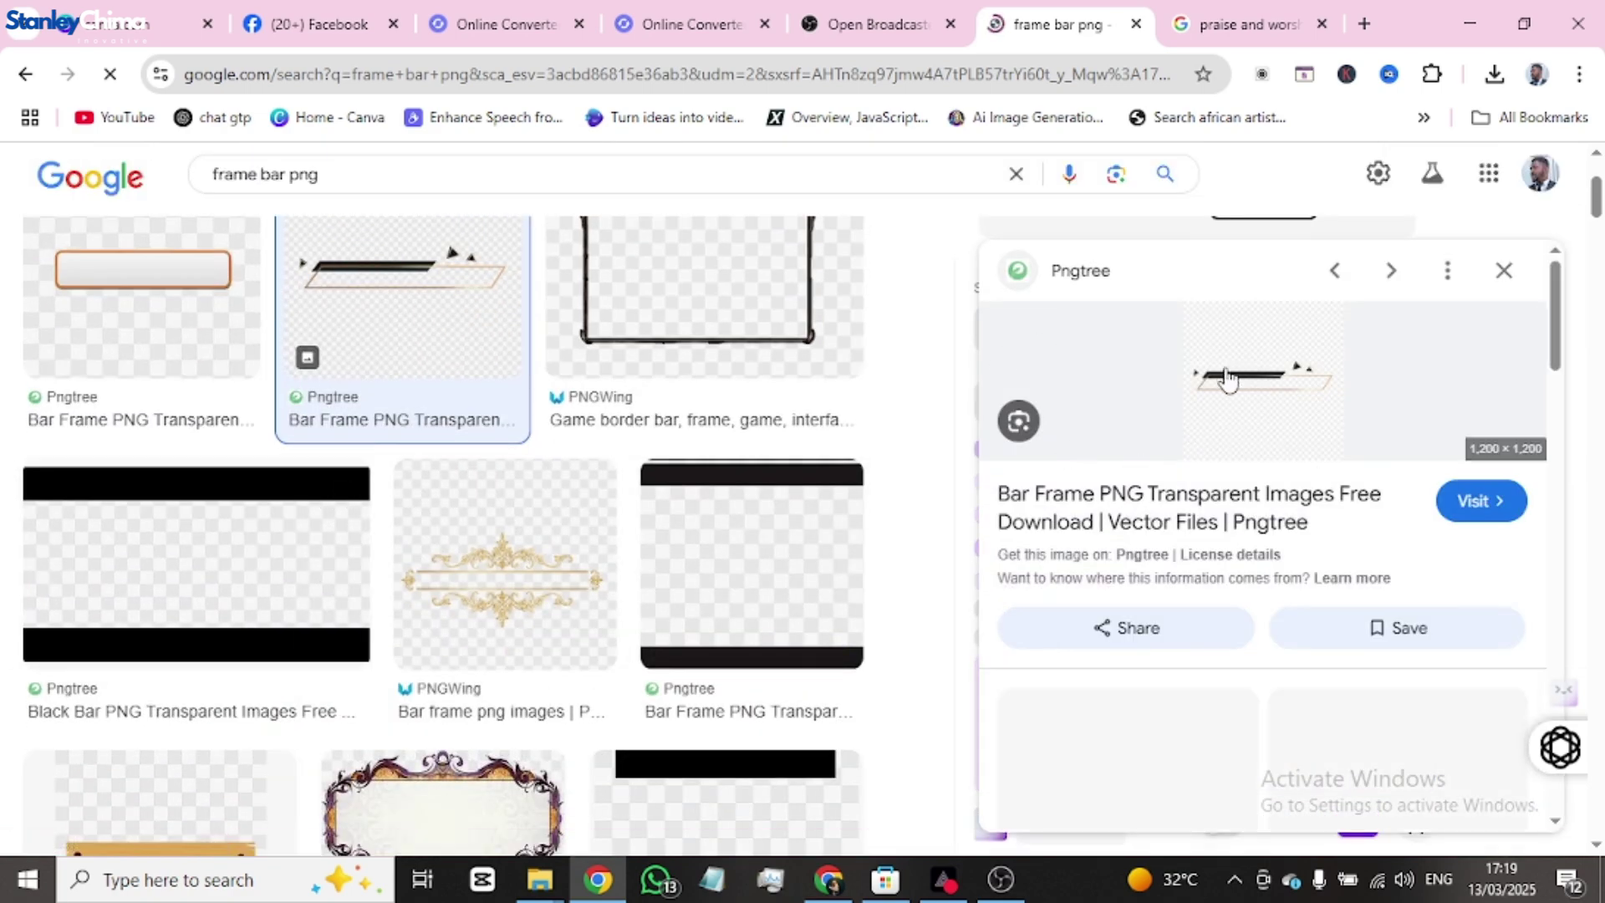
pyautogui.click(1471, 501)
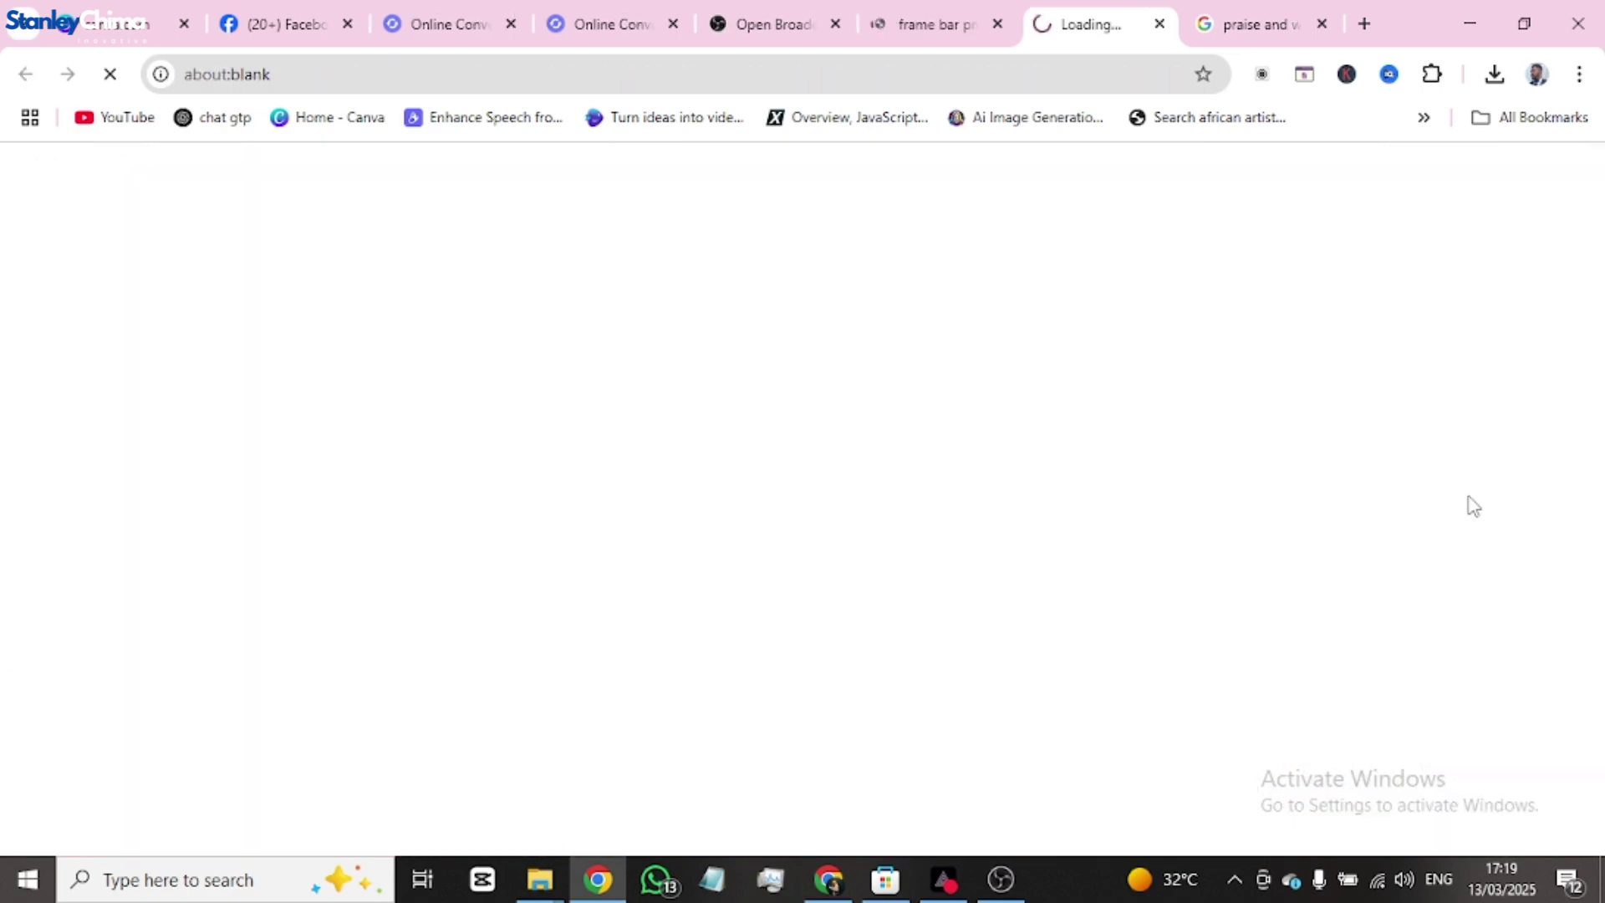
pyautogui.click(926, 24)
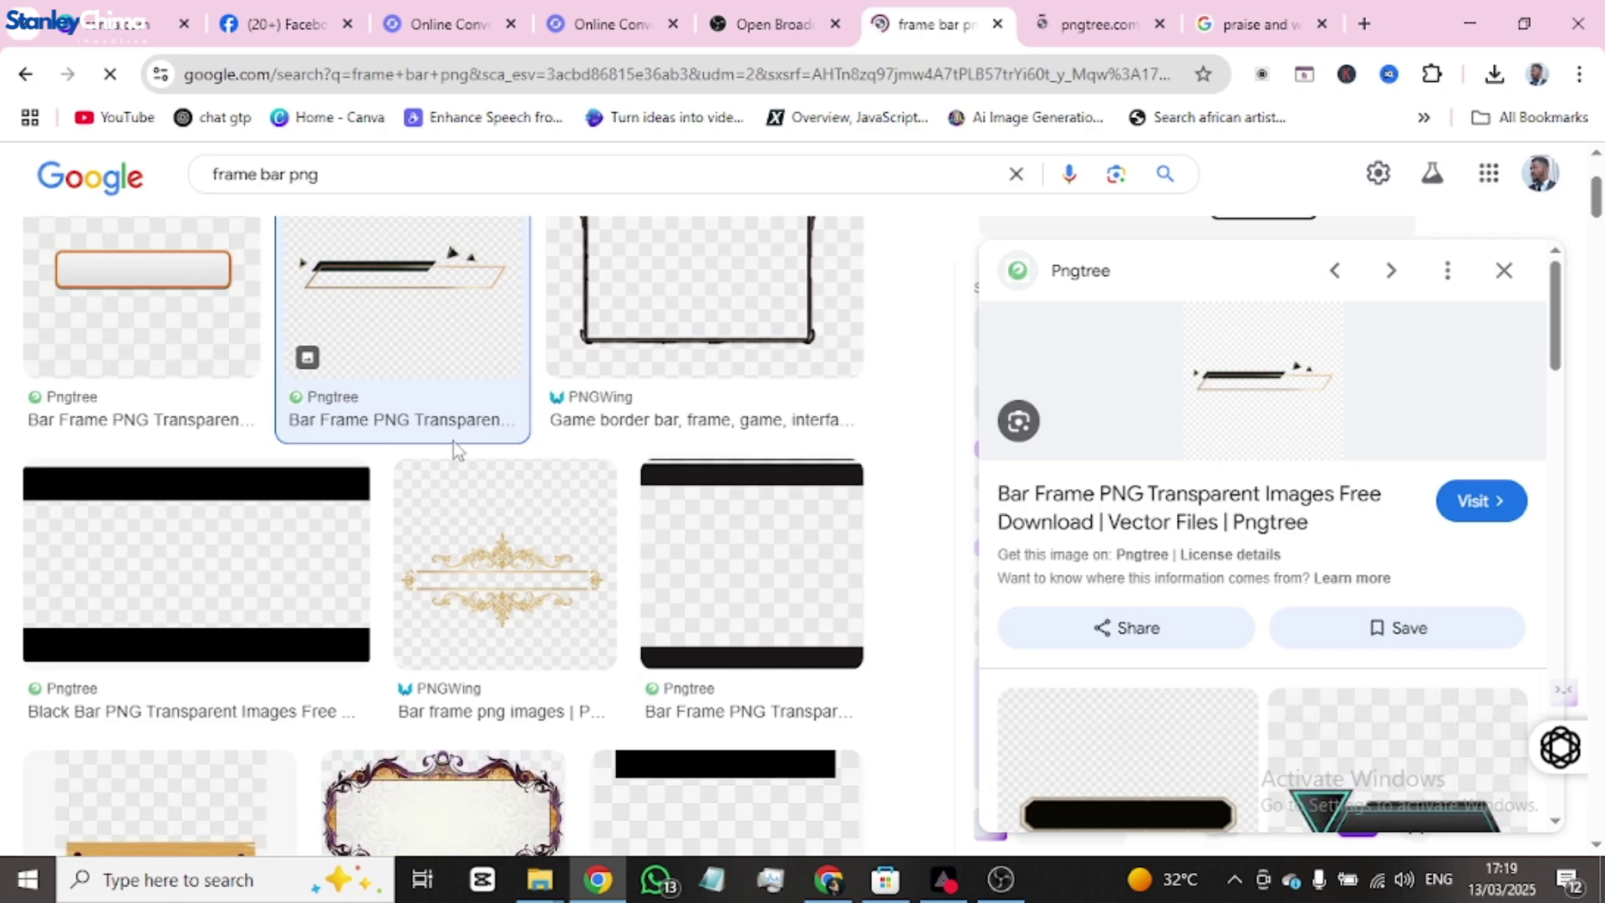
pyautogui.scroll(-7, 453, 442)
pyautogui.scroll(3, 341, 489)
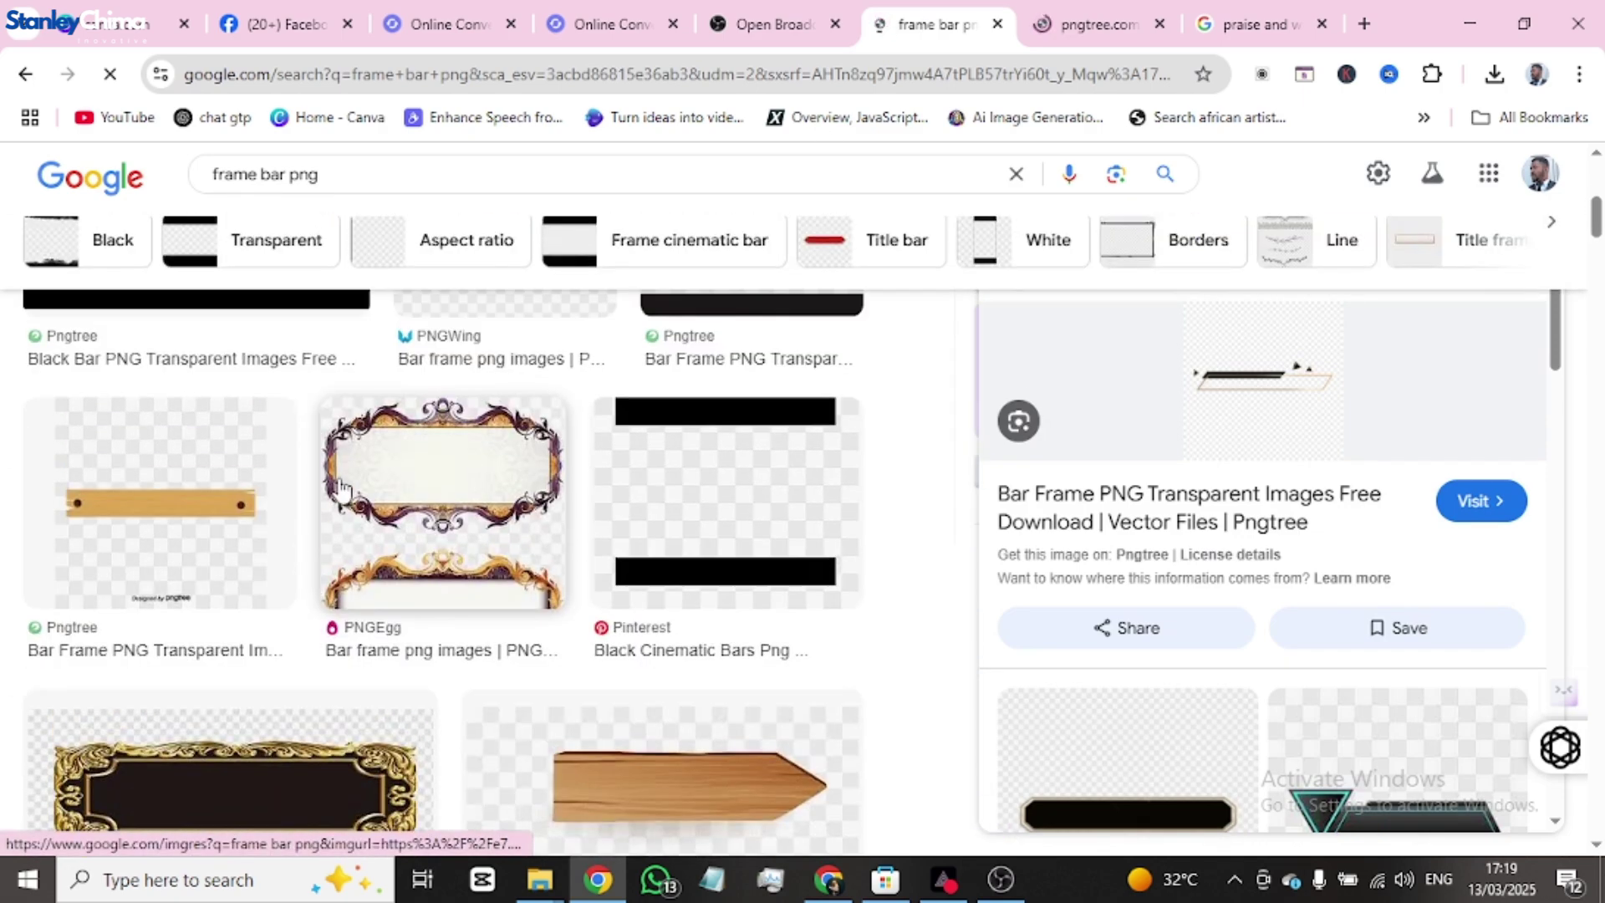
pyautogui.scroll(6, 341, 489)
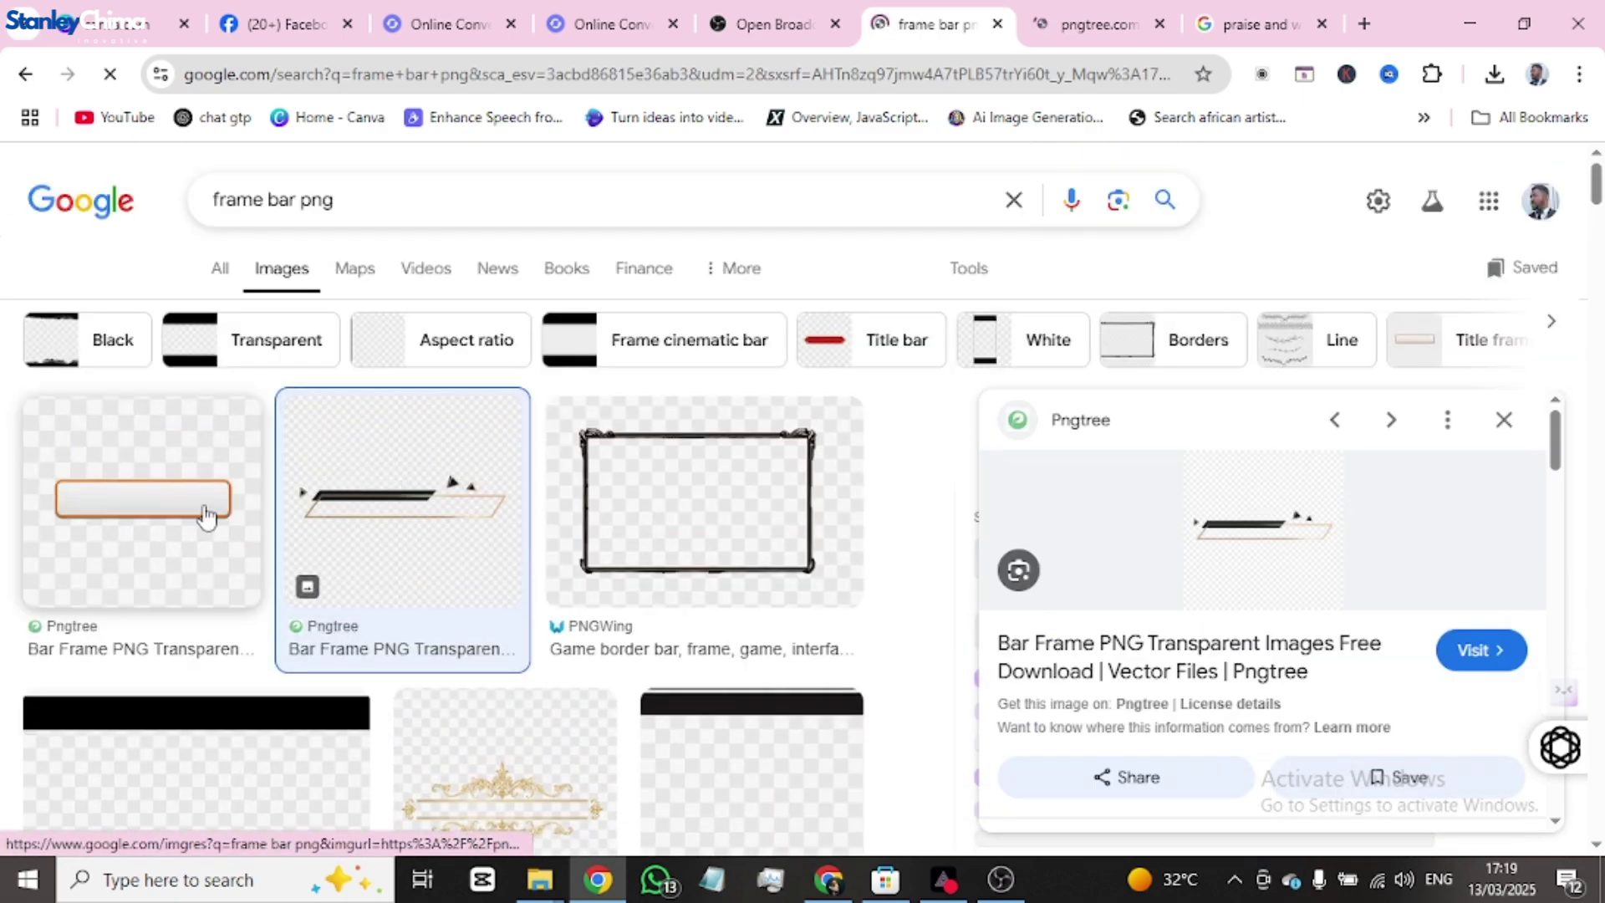
pyautogui.click(205, 517)
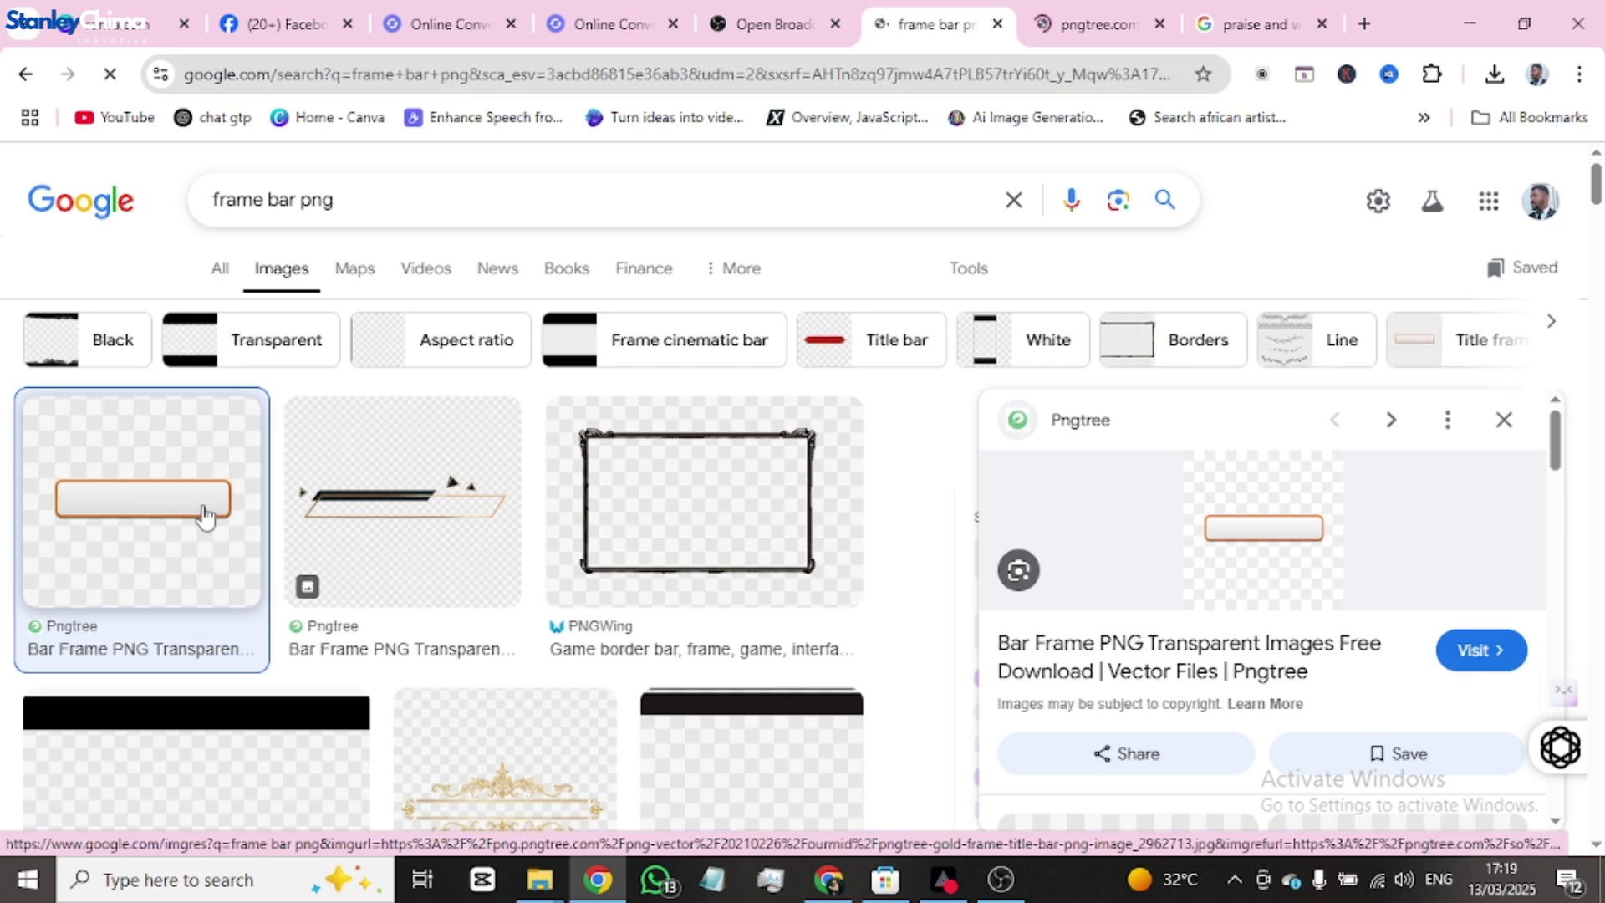
pyautogui.click(1492, 652)
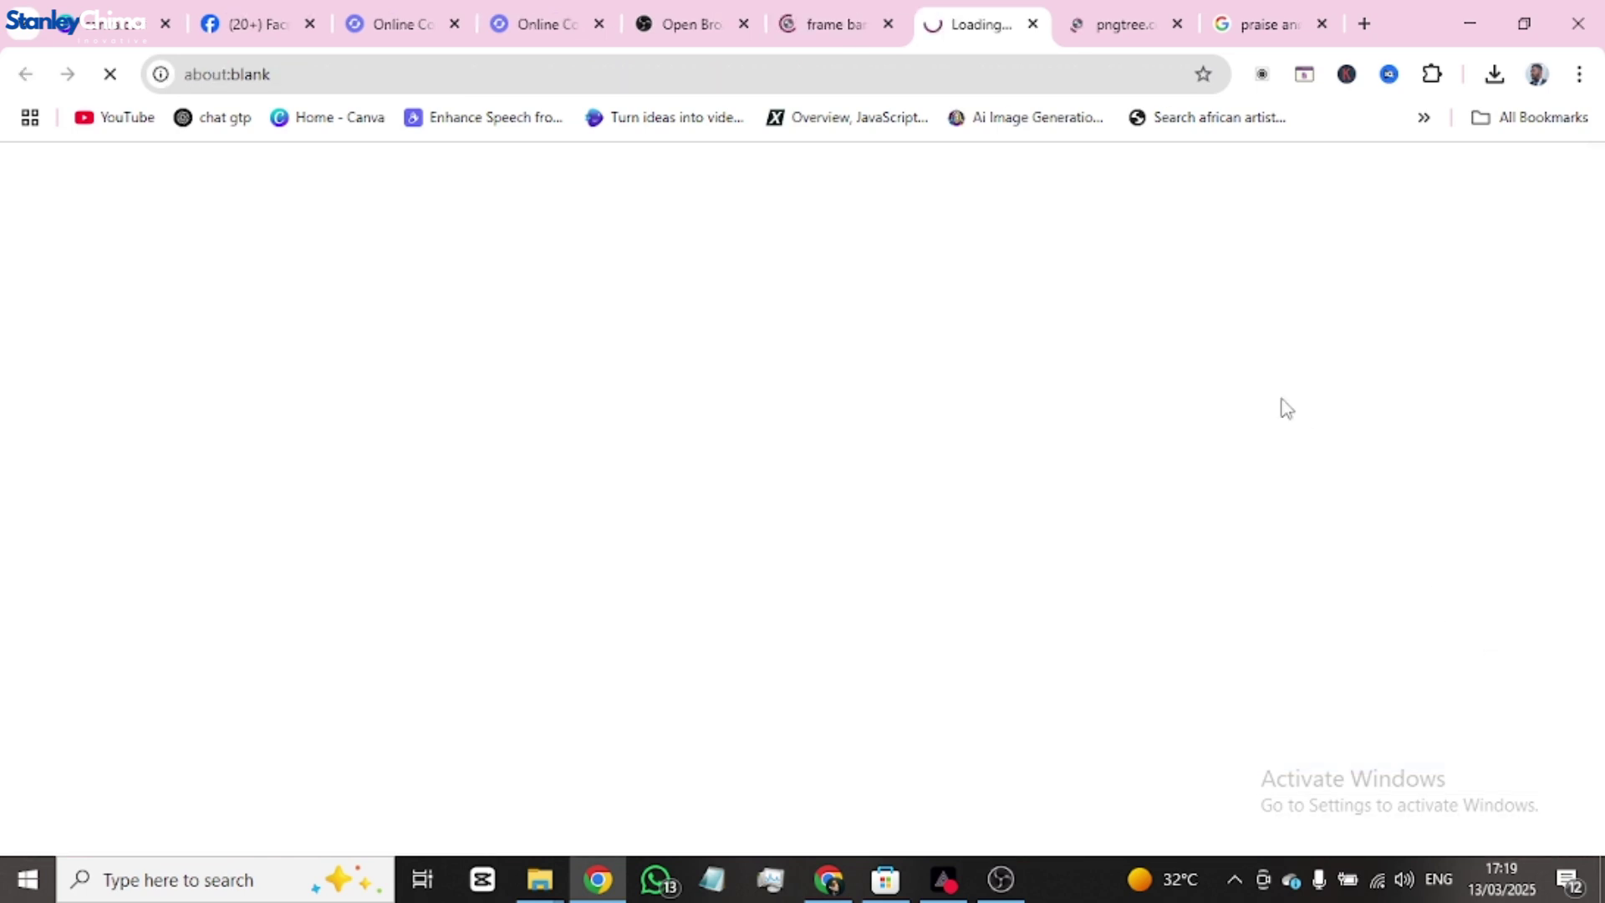
pyautogui.click(1125, 23)
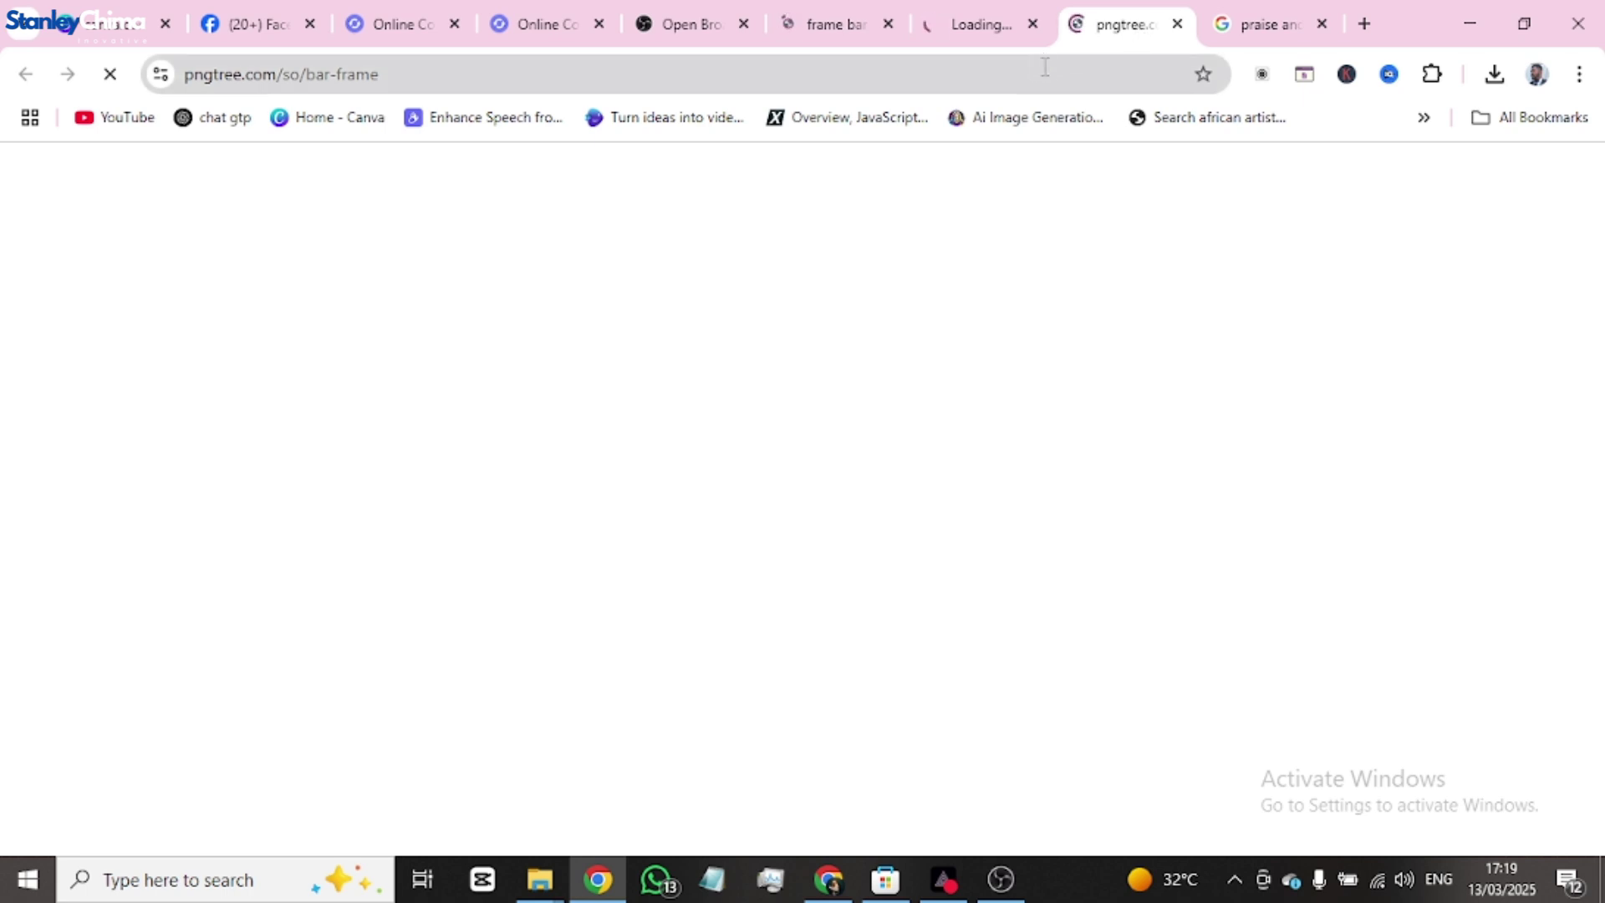
# - Return to the Pngtree bar-frame PNG results page and scroll through the images
pyautogui.click(970, 25)
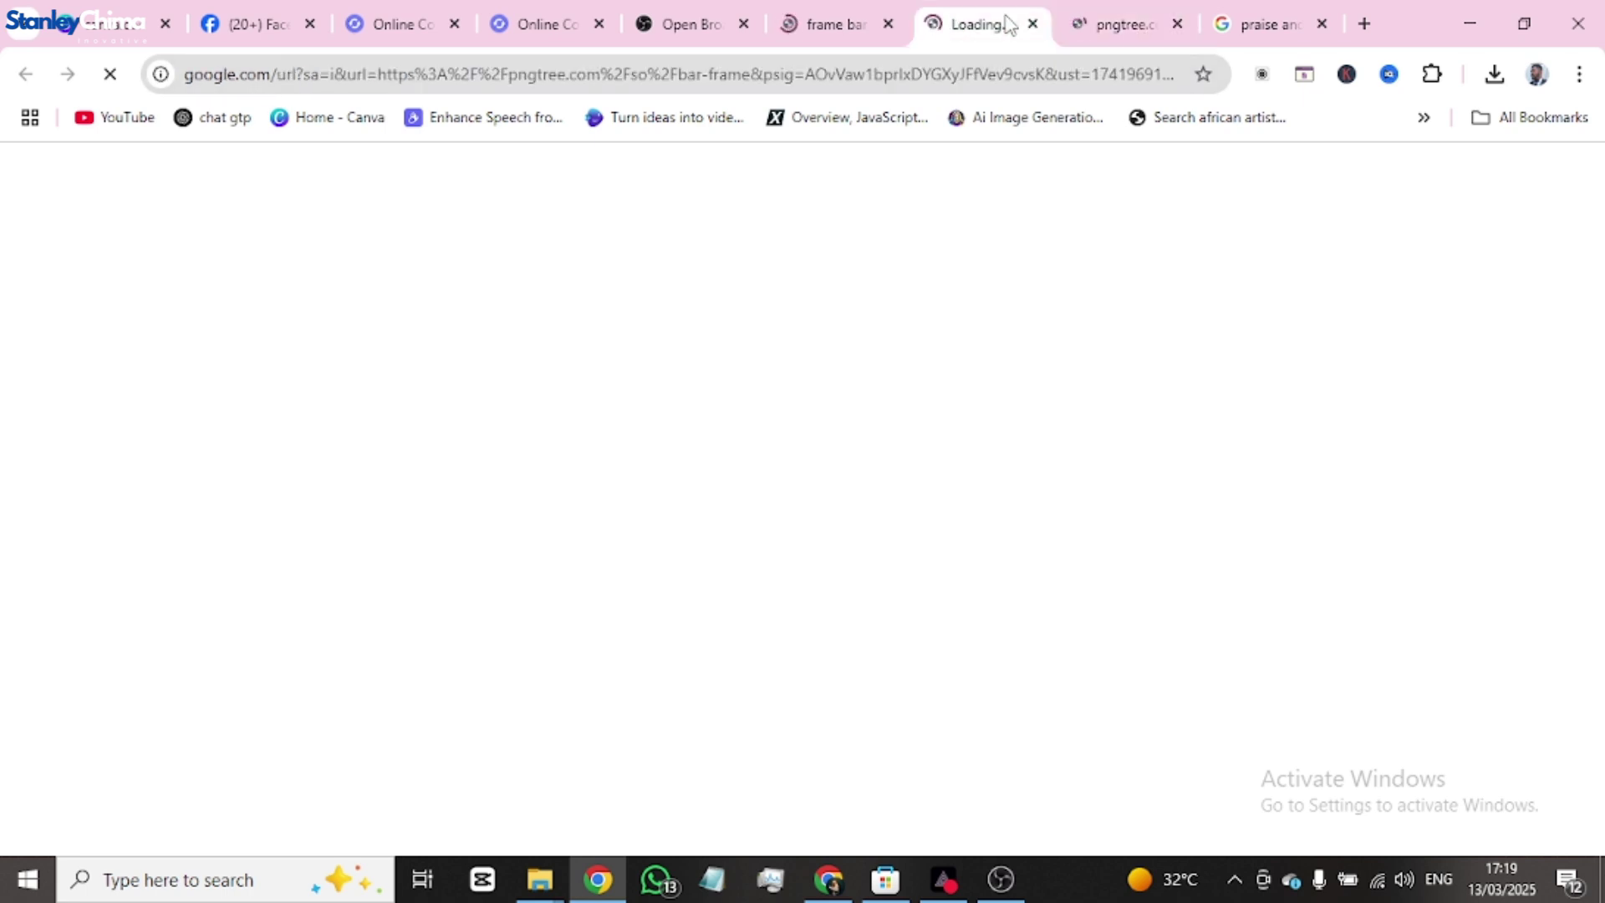
pyautogui.click(832, 23)
pyautogui.click(923, 20)
pyautogui.click(1120, 19)
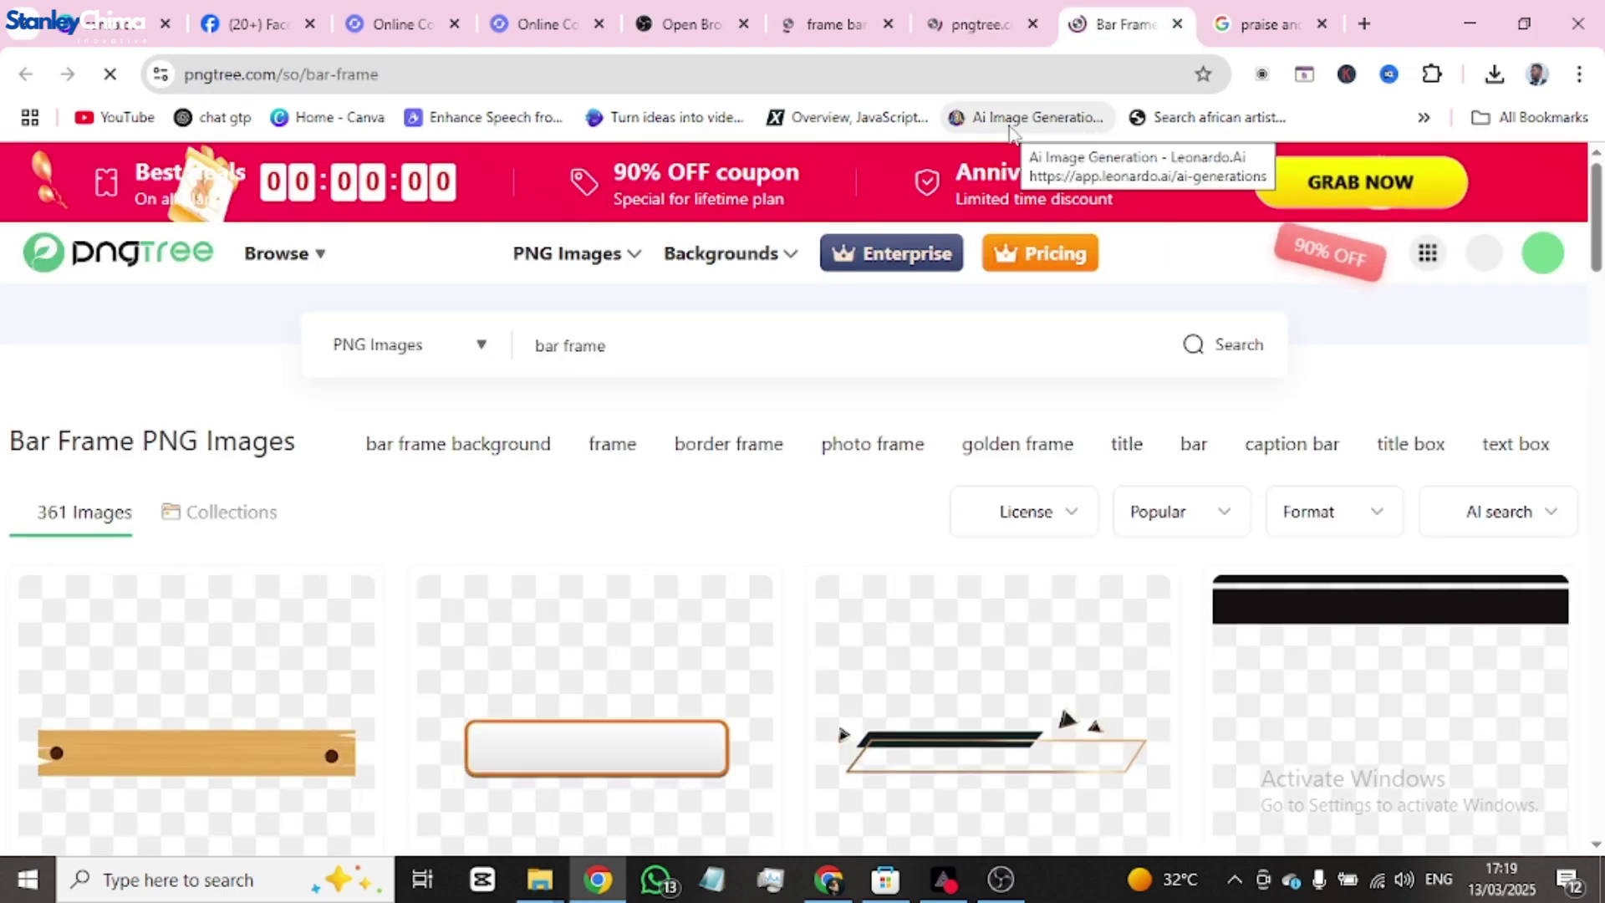
pyautogui.scroll(-3, 784, 373)
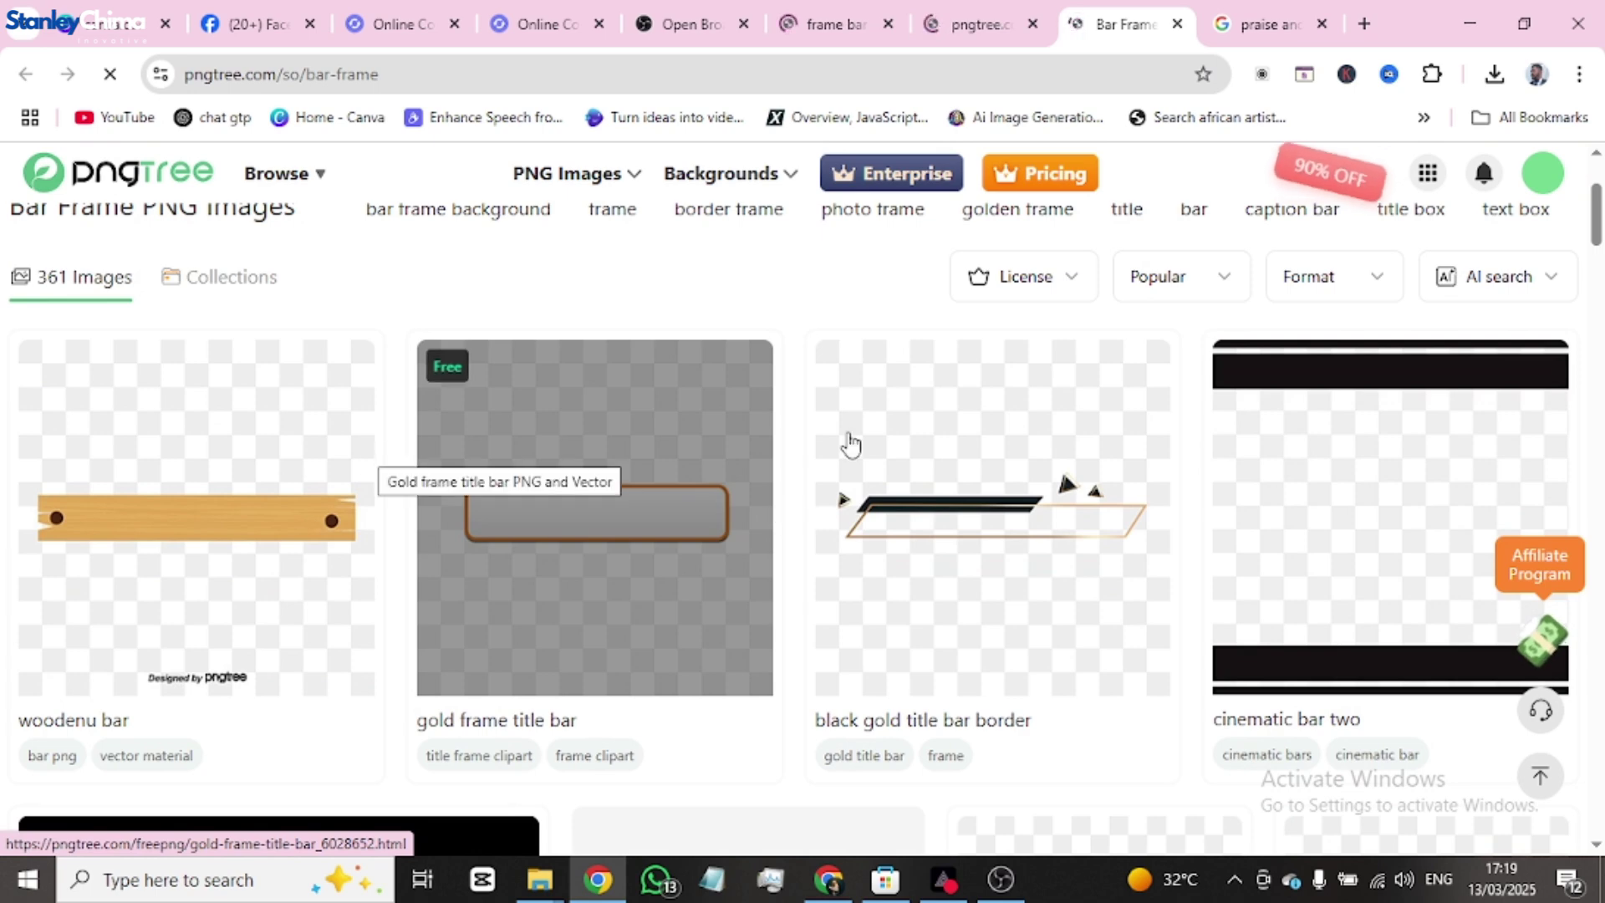
pyautogui.scroll(-3, 980, 500)
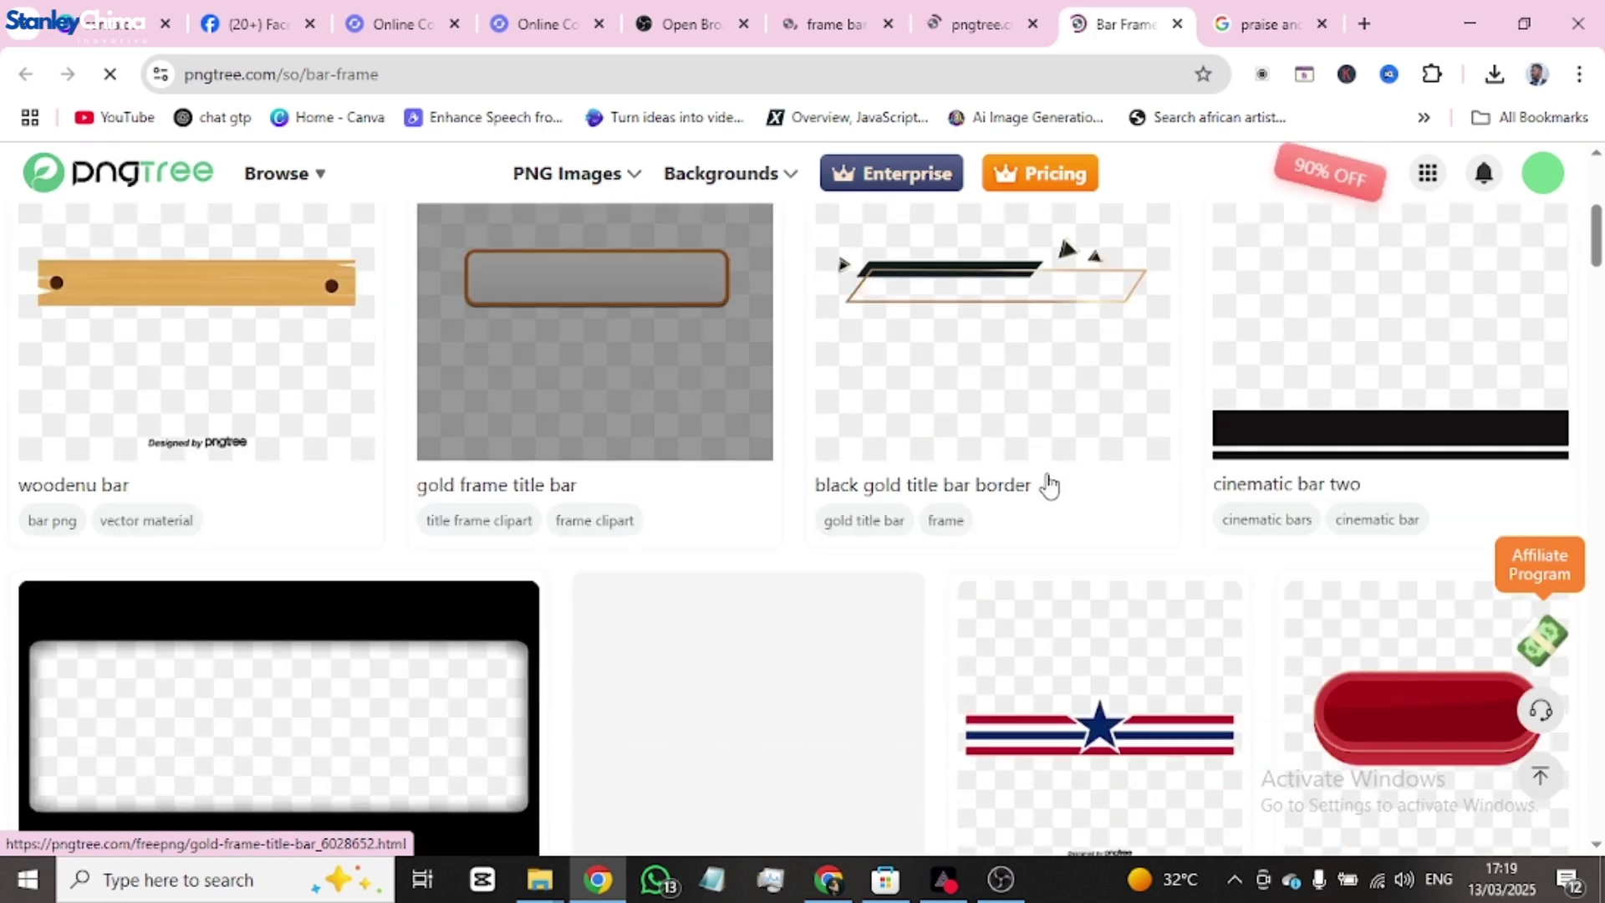
pyautogui.scroll(4, 1046, 483)
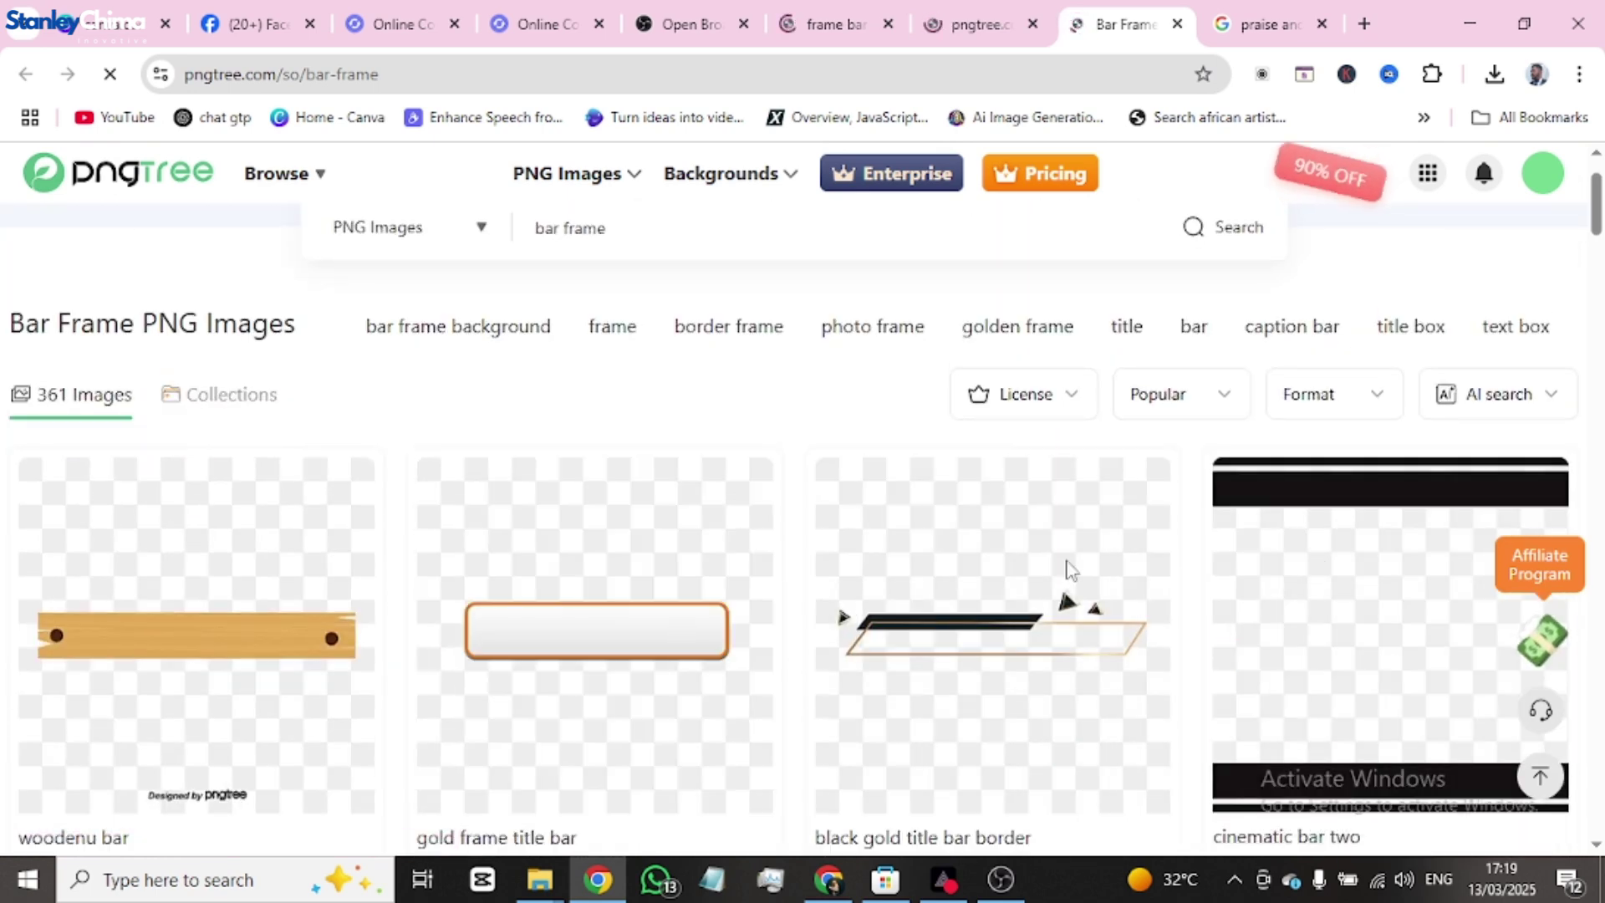
pyautogui.scroll(-2, 1037, 606)
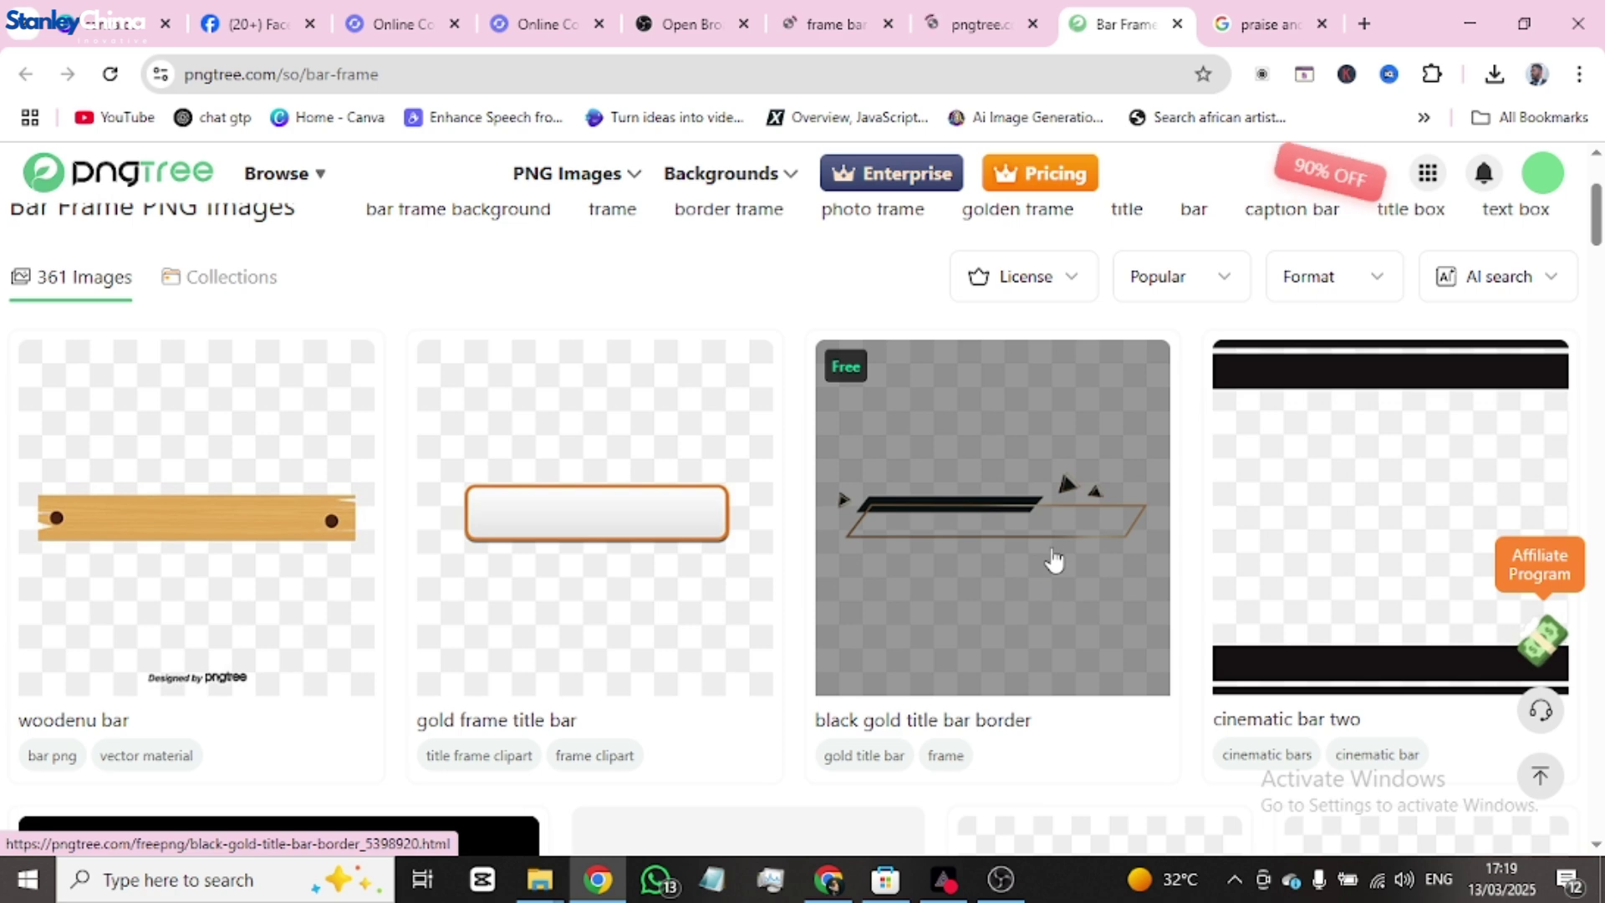
# - Open the Black Gold Title Bar Border image and download it as a PNG
pyautogui.click(1060, 554)
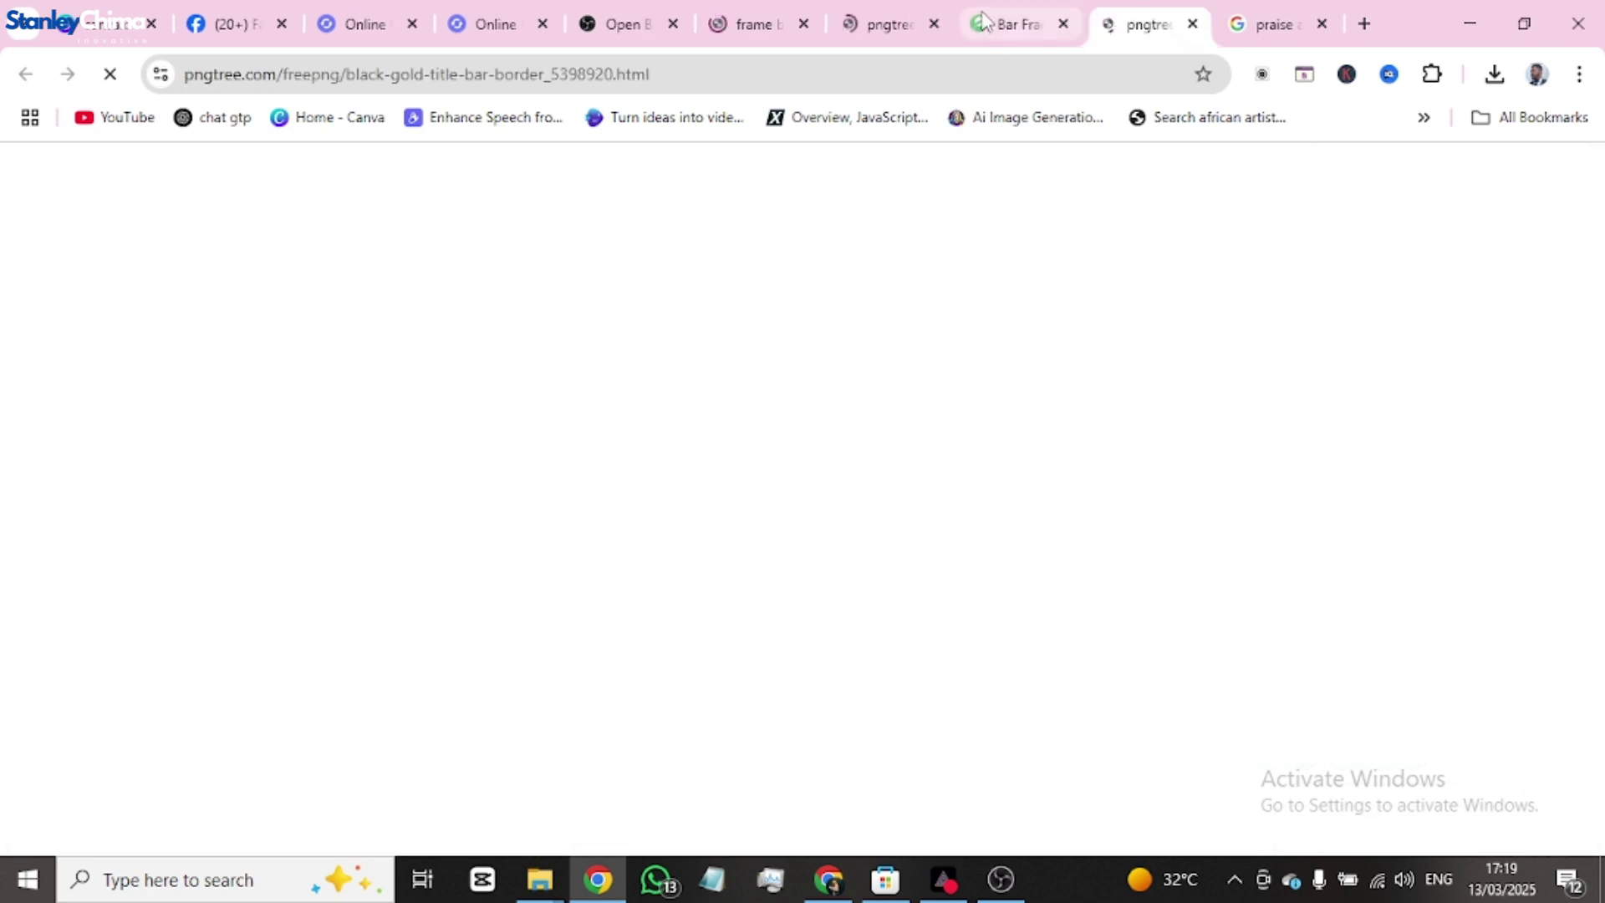
pyautogui.click(1018, 23)
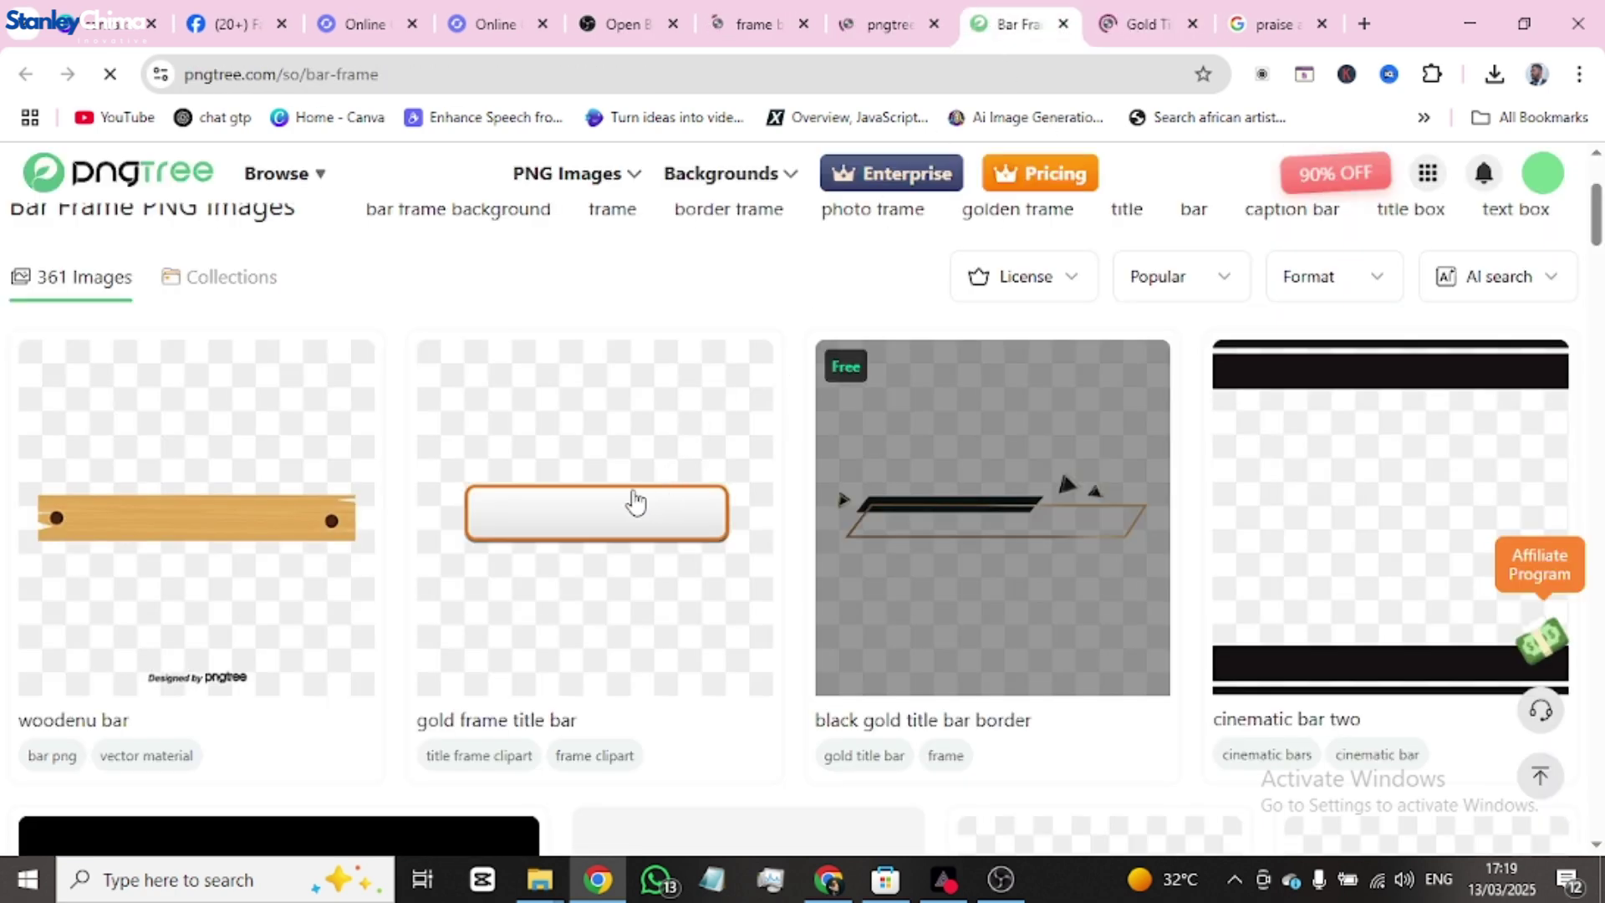
pyautogui.click(1148, 31)
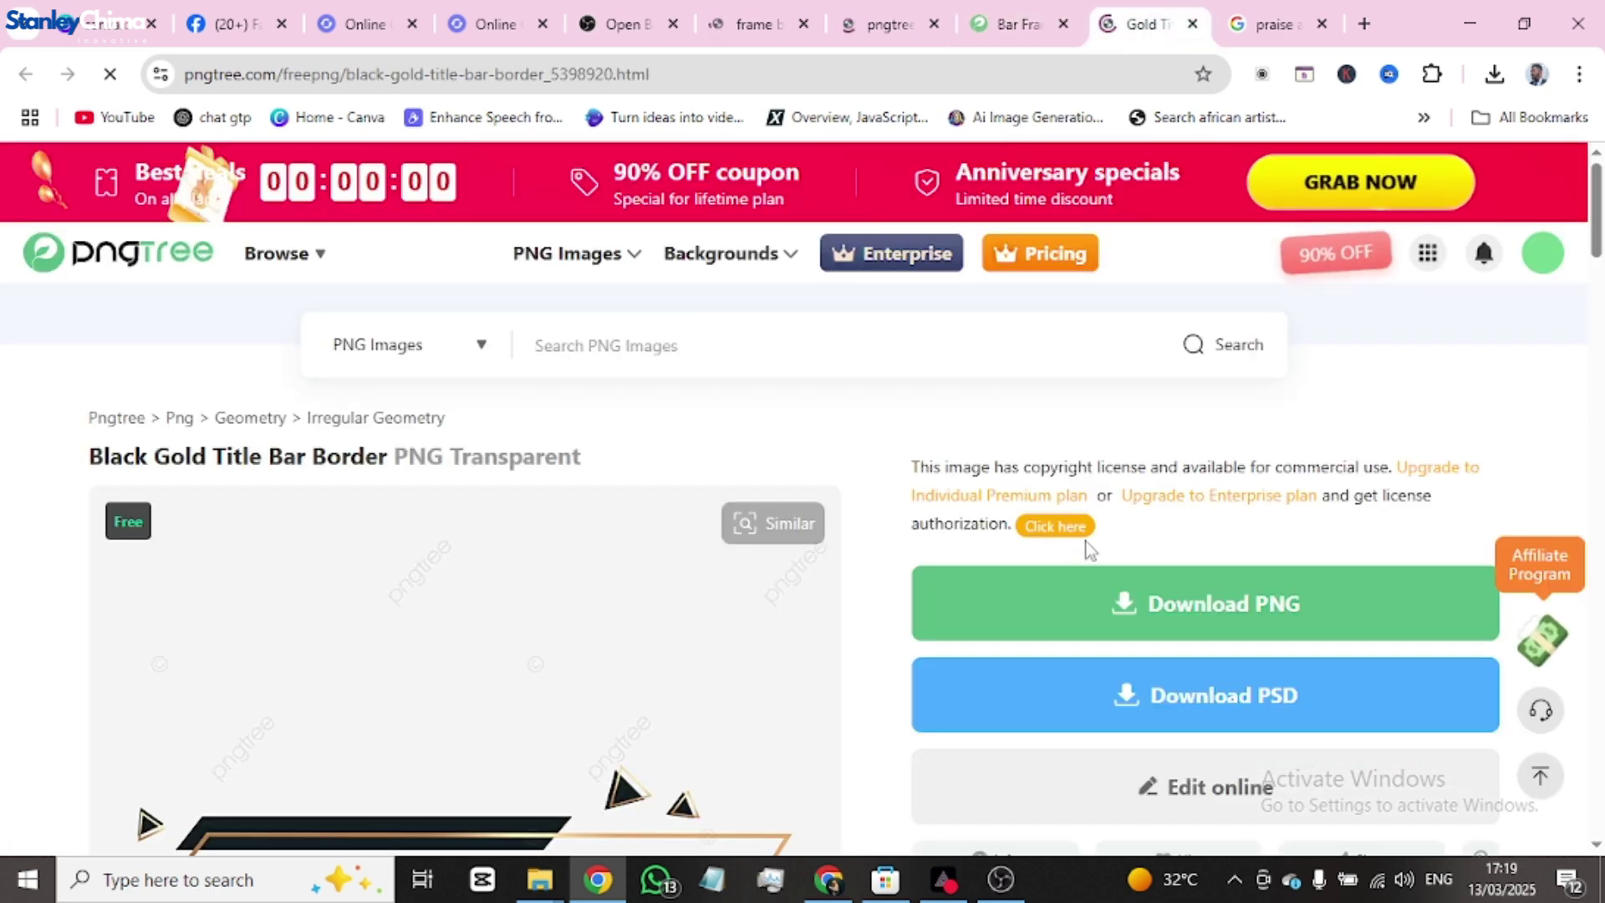
pyautogui.scroll(-3, 1170, 501)
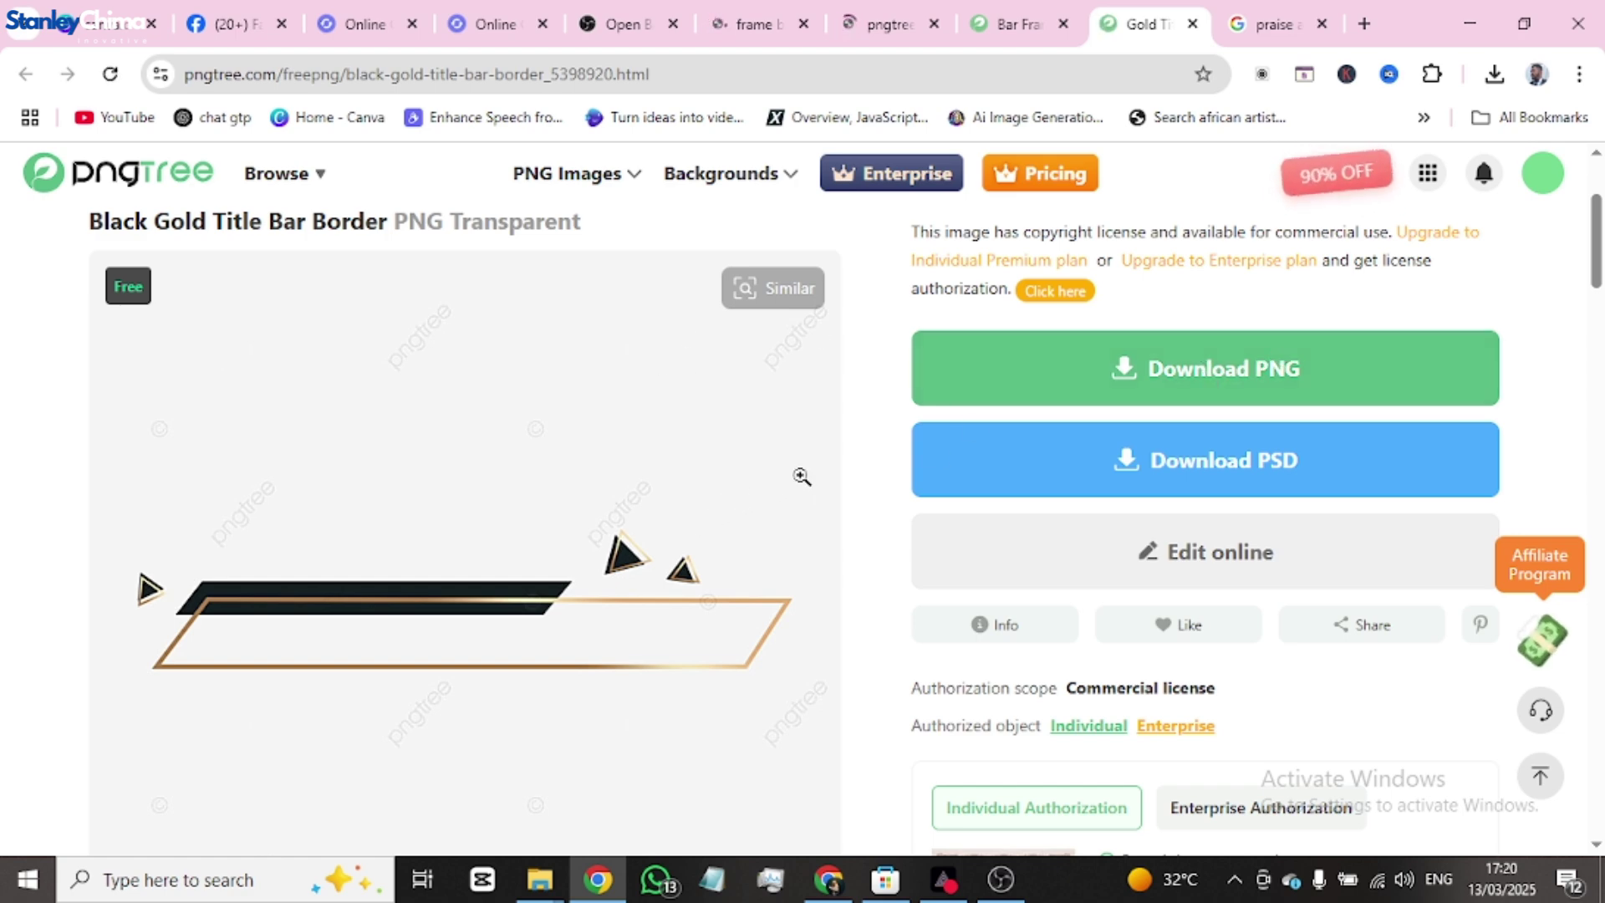
pyautogui.click(1217, 374)
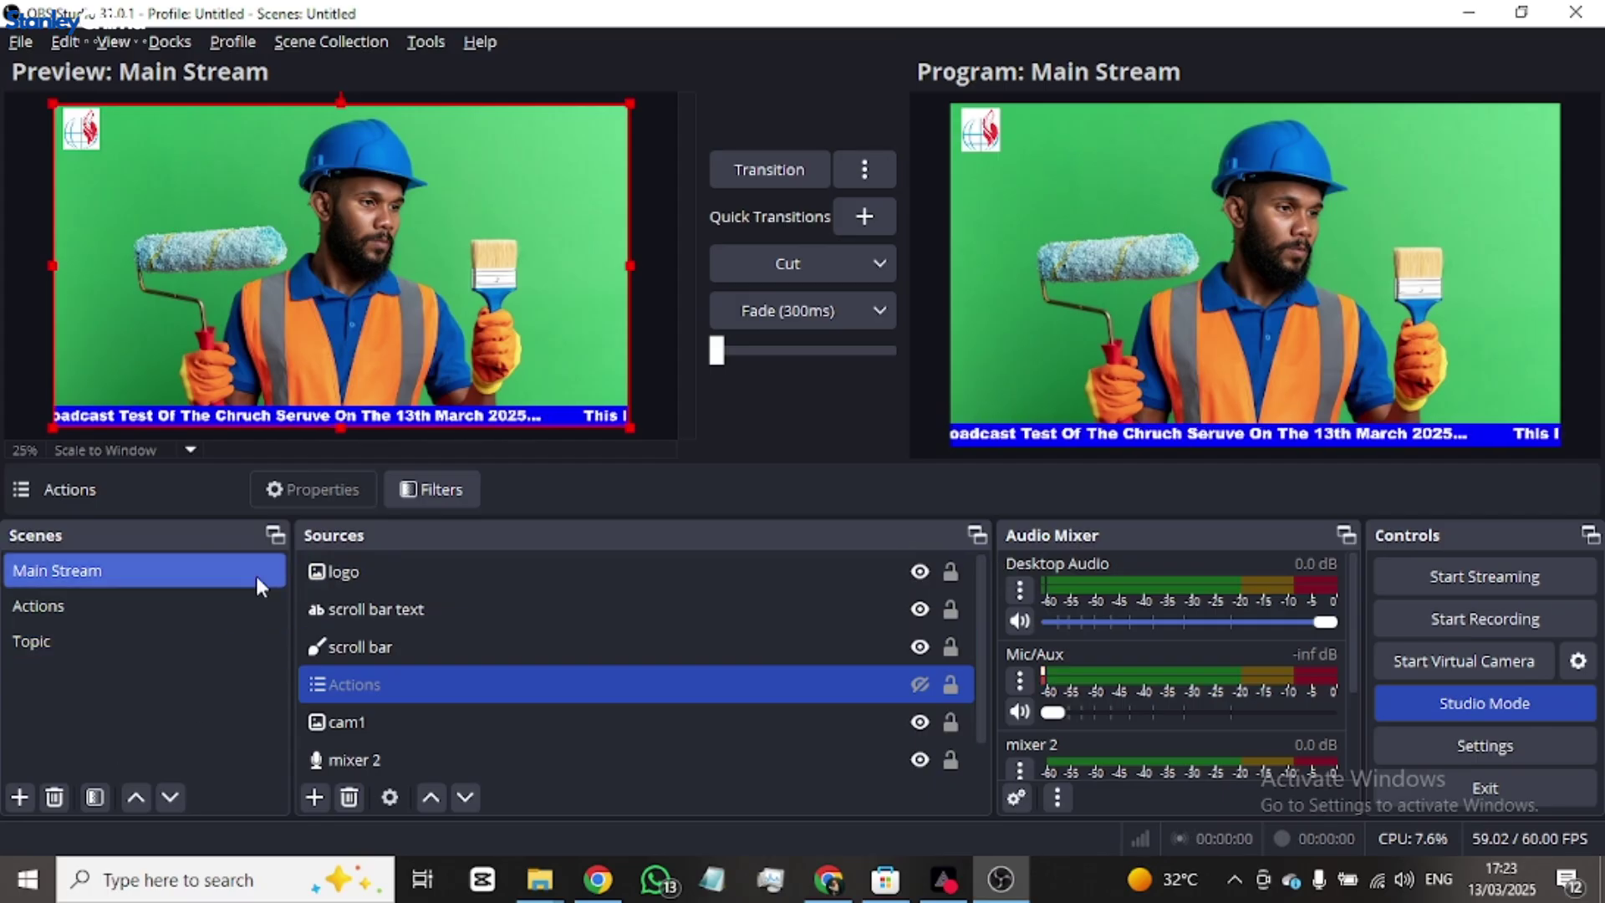
# - Create a new scene named 'Ministers' after Topic, leaving it without sources
pyautogui.click(83, 640)
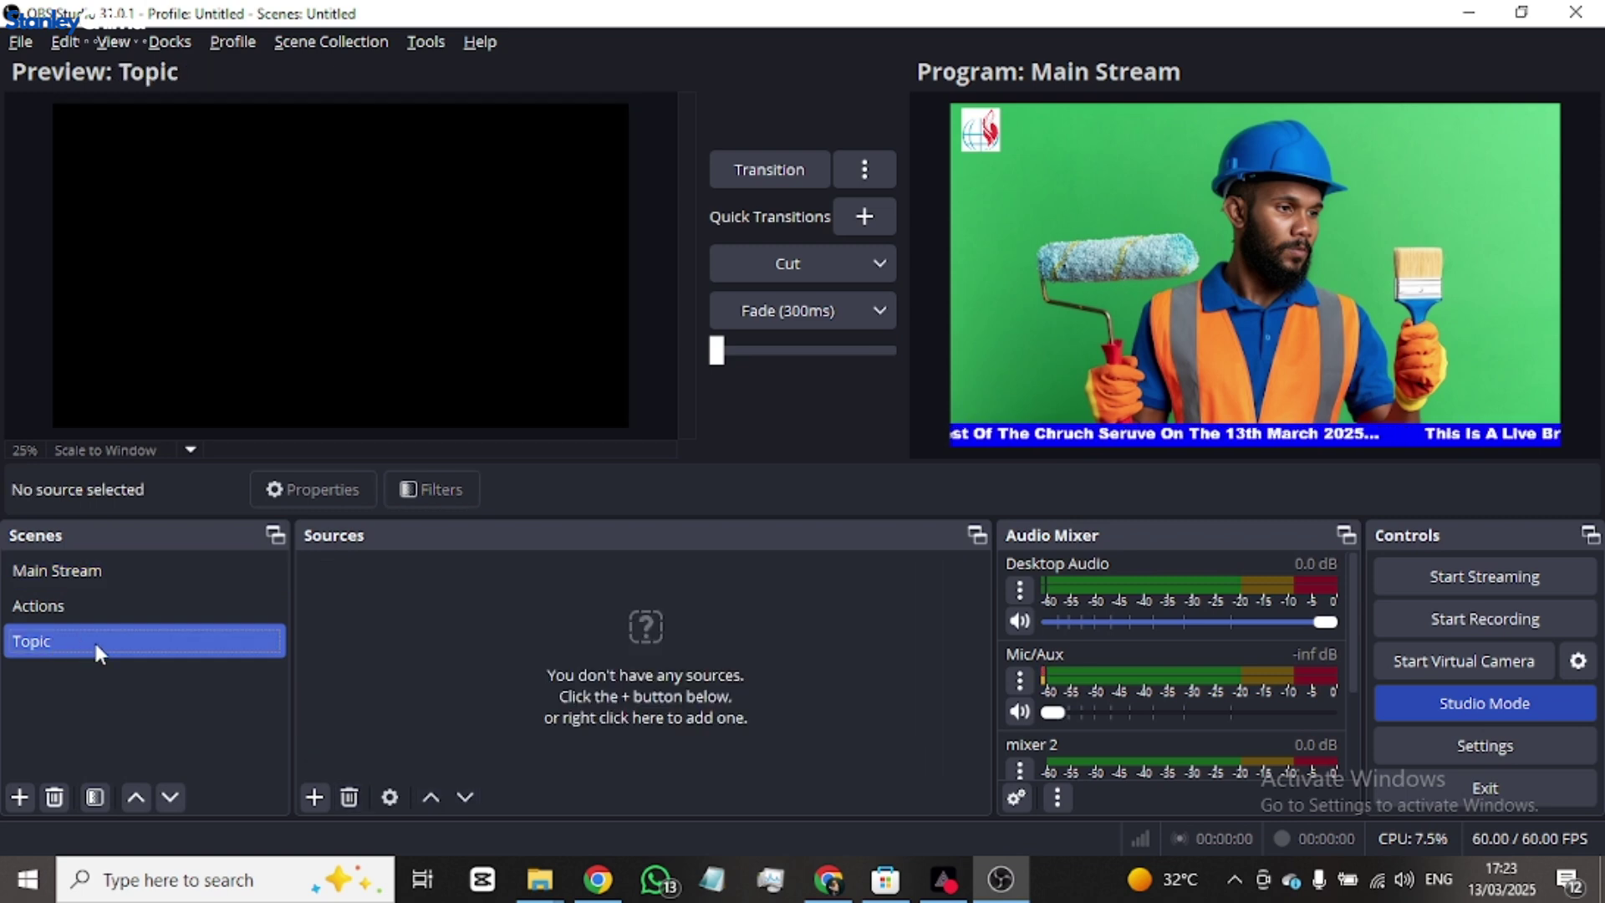
pyautogui.click(19, 797)
pyautogui.click(595, 418)
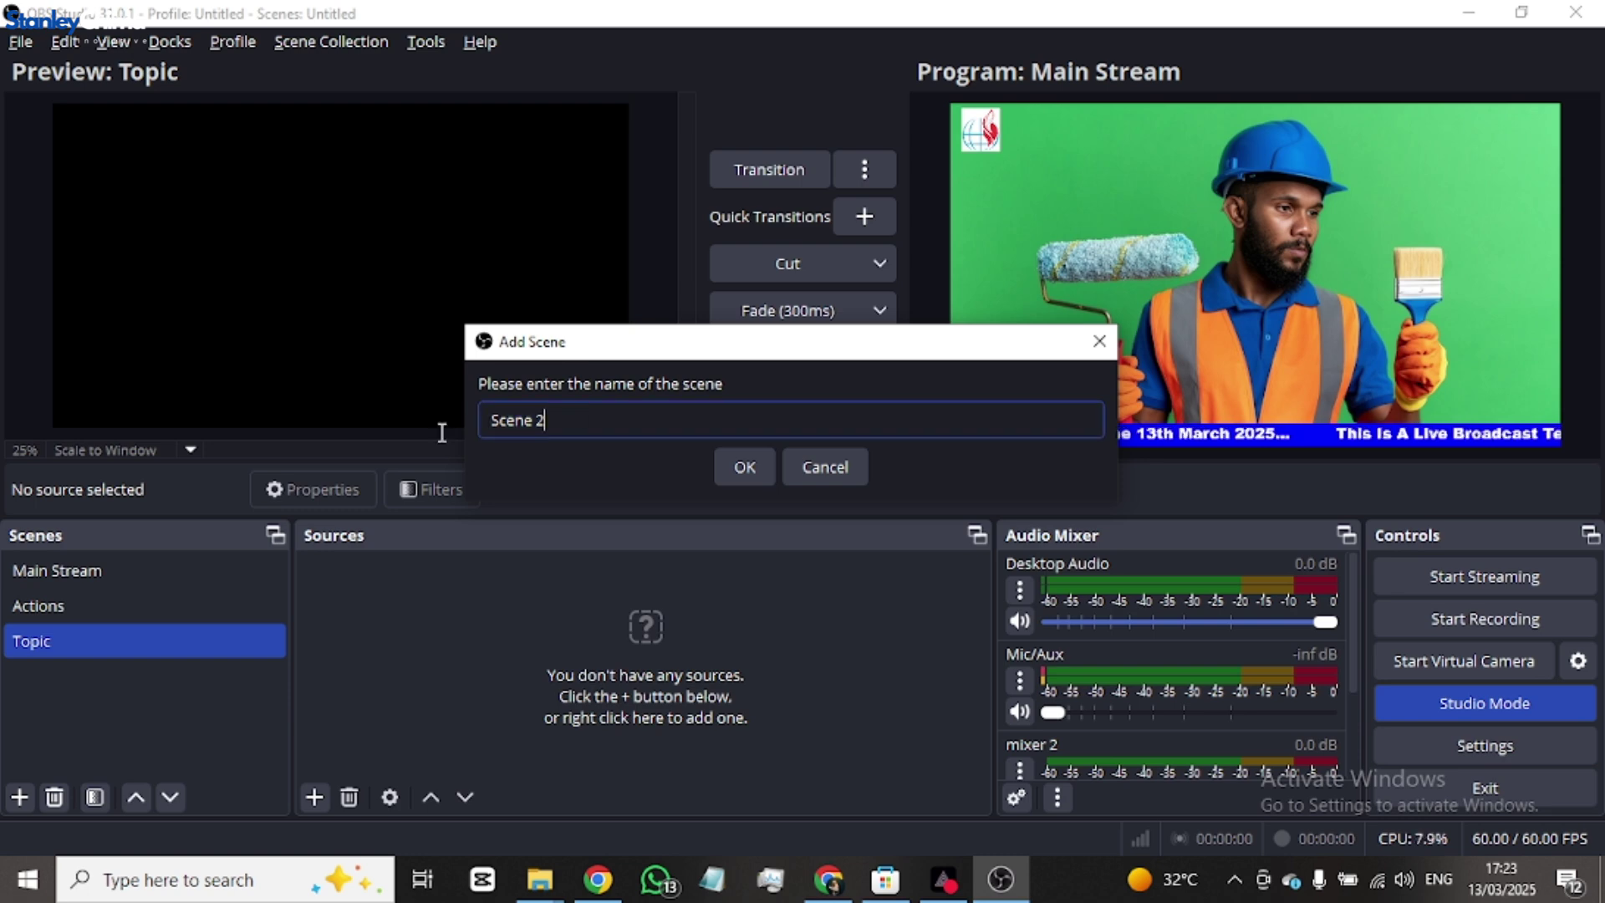
pyautogui.press('BackSpace')
pyautogui.press('BackSpace')
pyautogui.press('BackSpace')
pyautogui.press('BackSpace')
pyautogui.press('BackSpace')
pyautogui.press('BackSpace')
pyautogui.press('BackSpace')
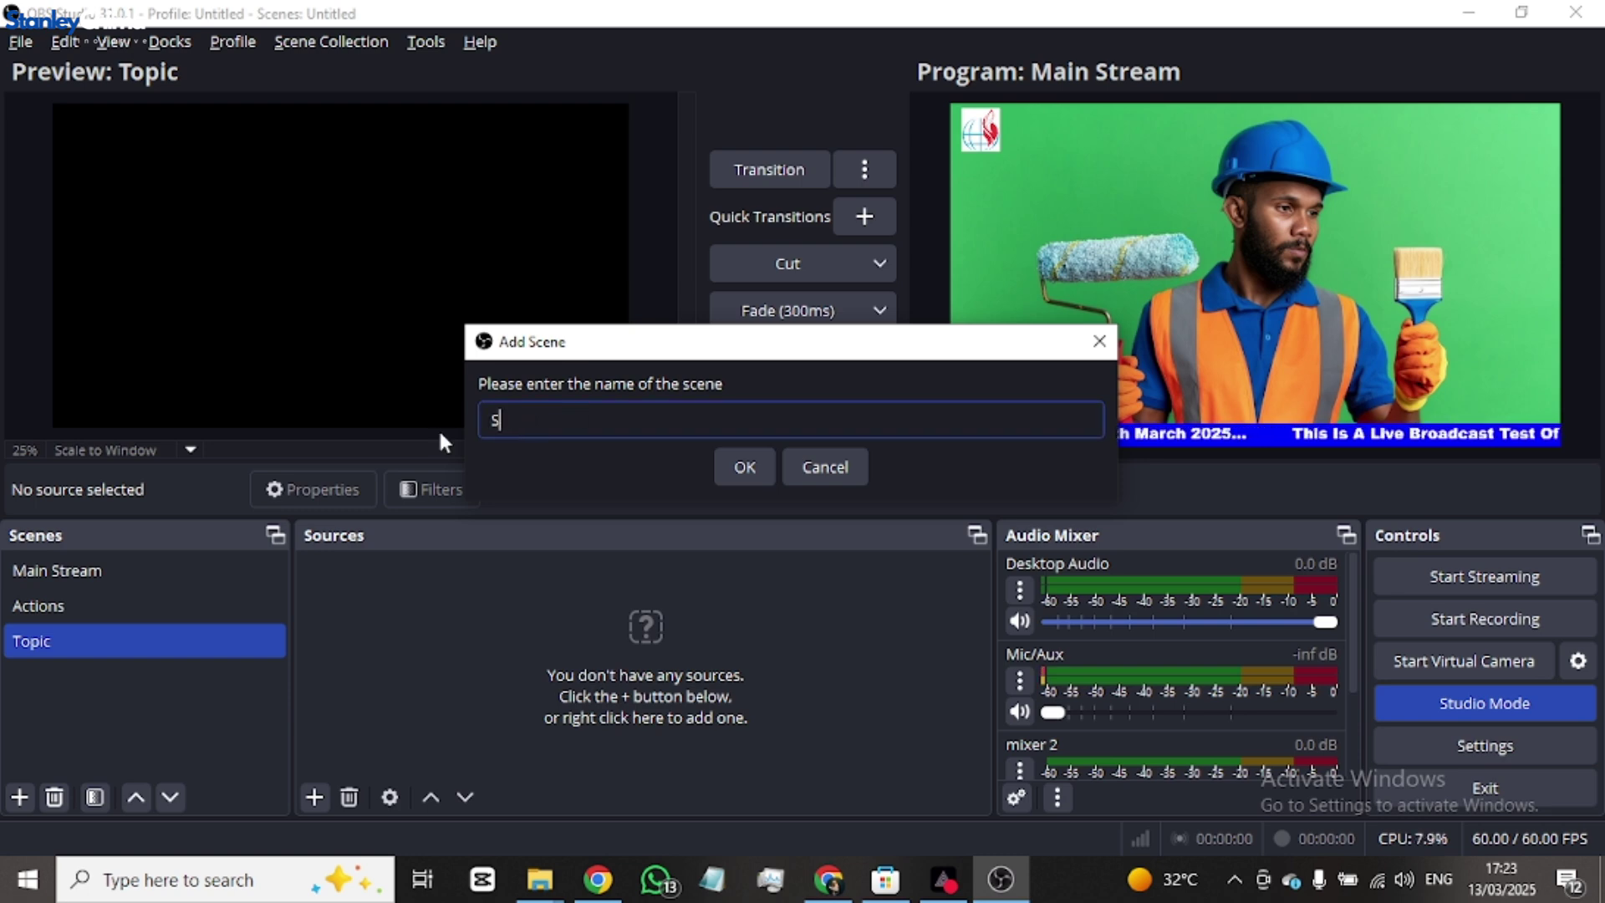
pyautogui.write('Cinisters')
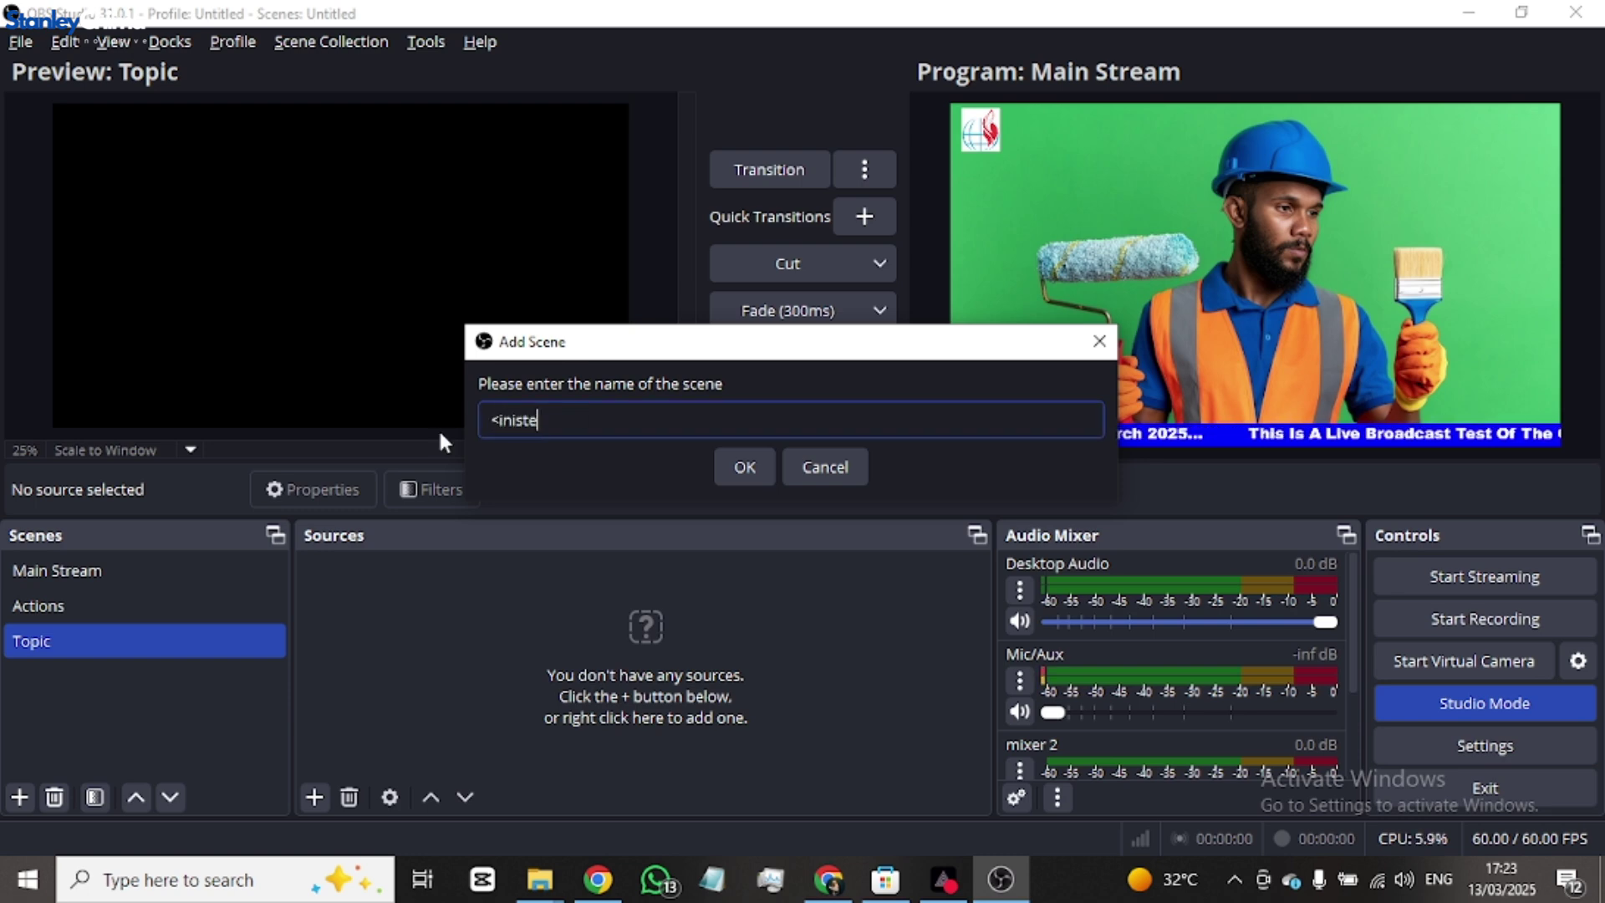
pyautogui.press('Left')
pyautogui.press('Left')
pyautogui.press('Left')
pyautogui.press('Left')
pyautogui.press('Left')
pyautogui.press('Left')
pyautogui.press('Left')
pyautogui.press('Left')
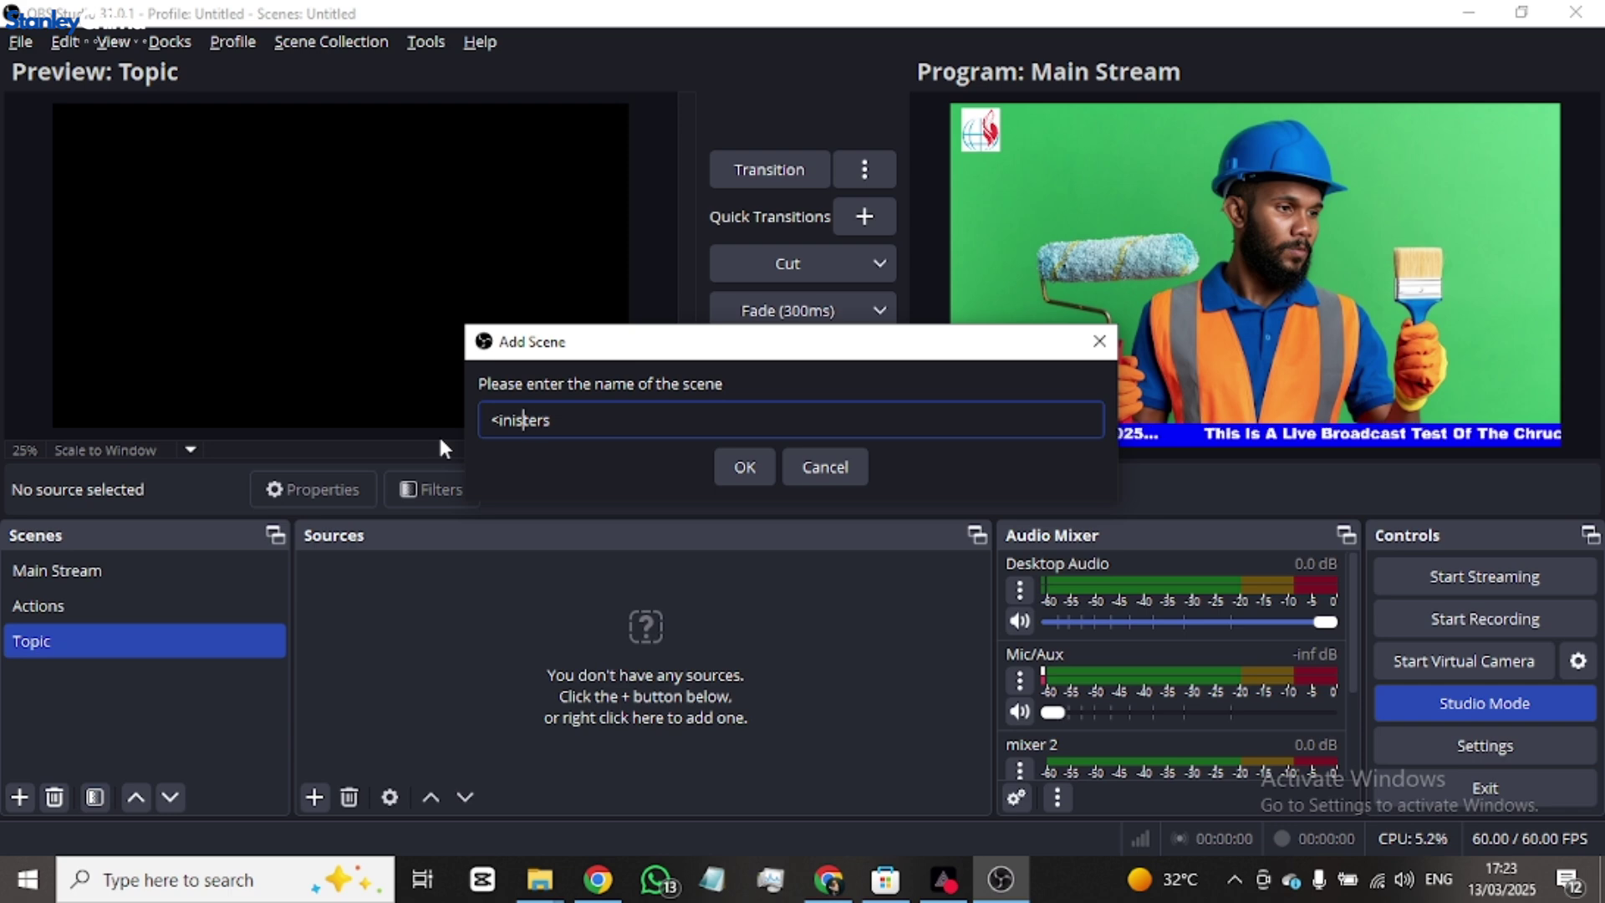
pyautogui.press('BackSpace')
pyautogui.write('M')
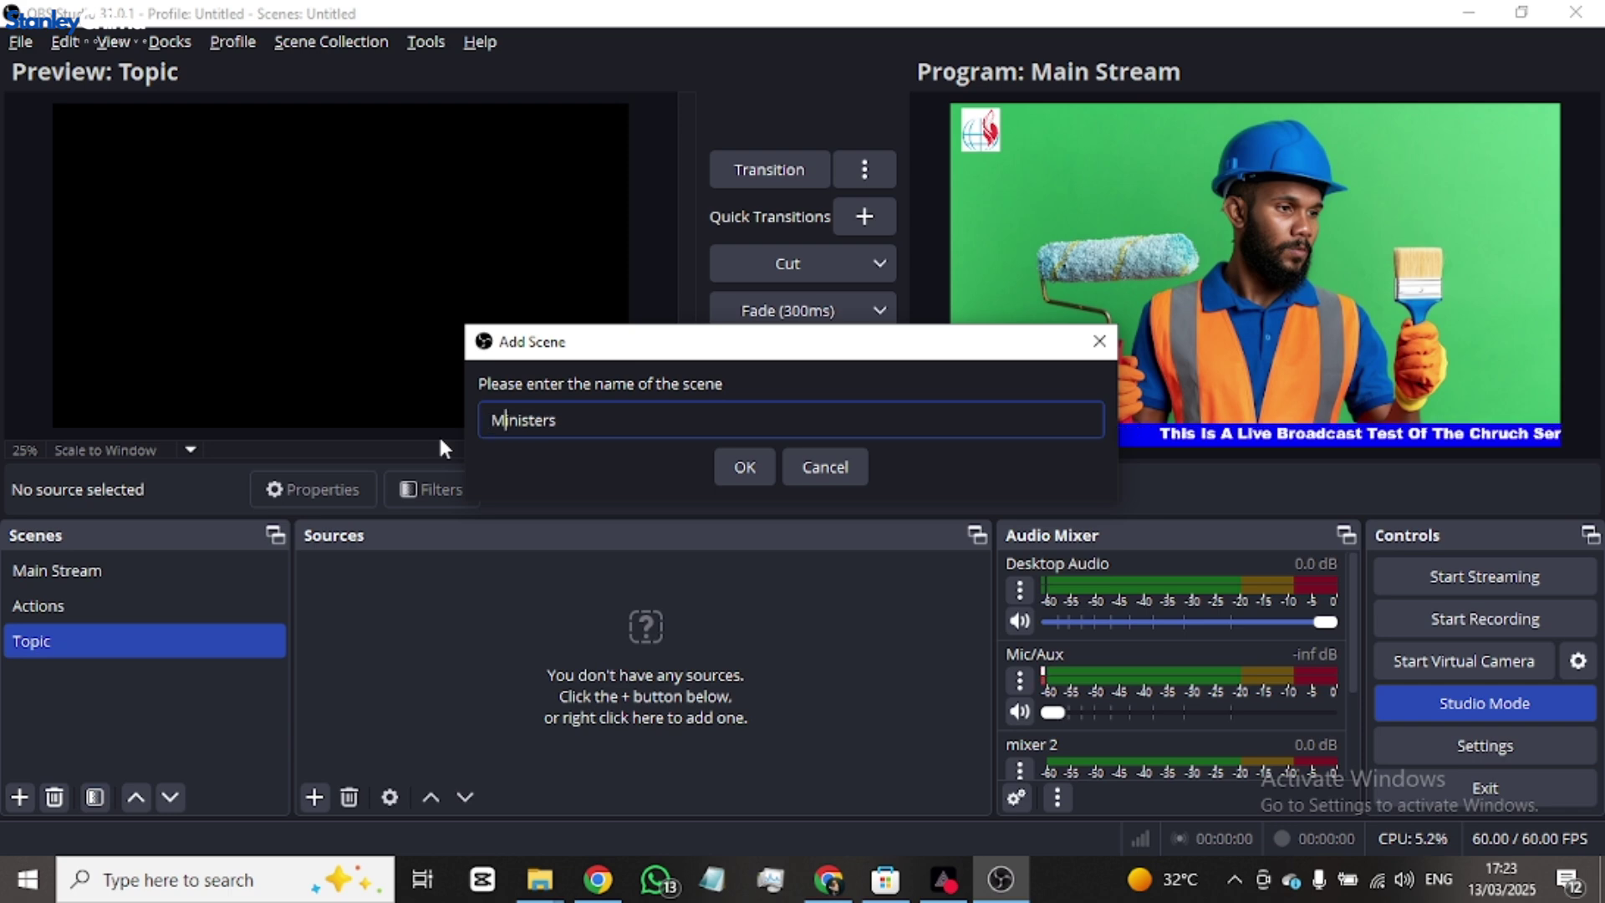
pyautogui.click(737, 473)
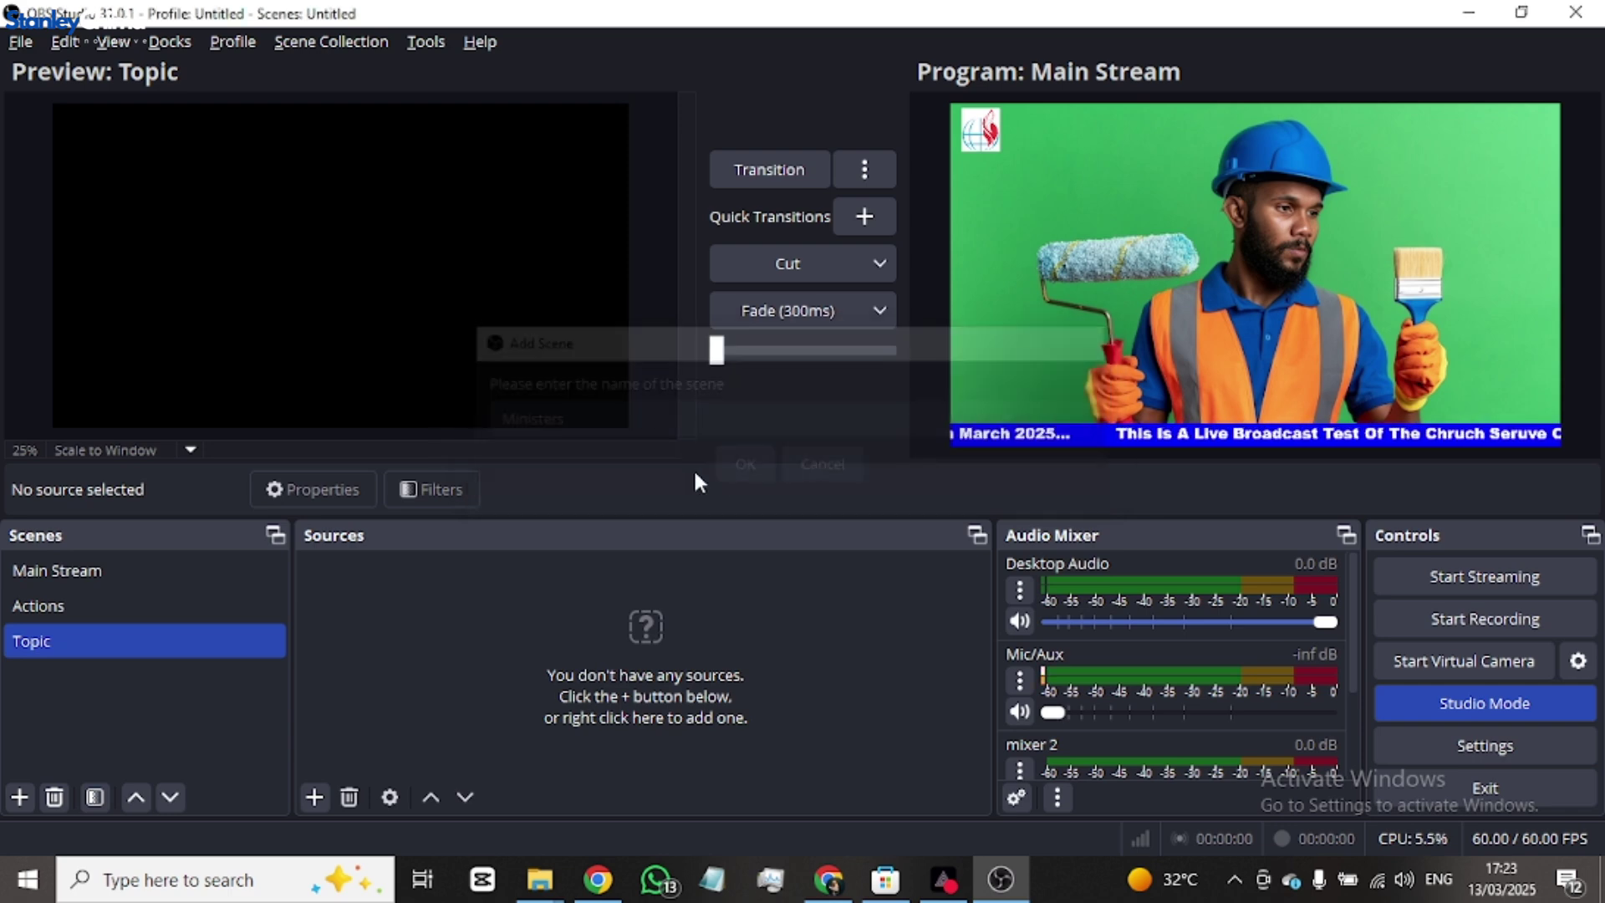
pyautogui.click(314, 798)
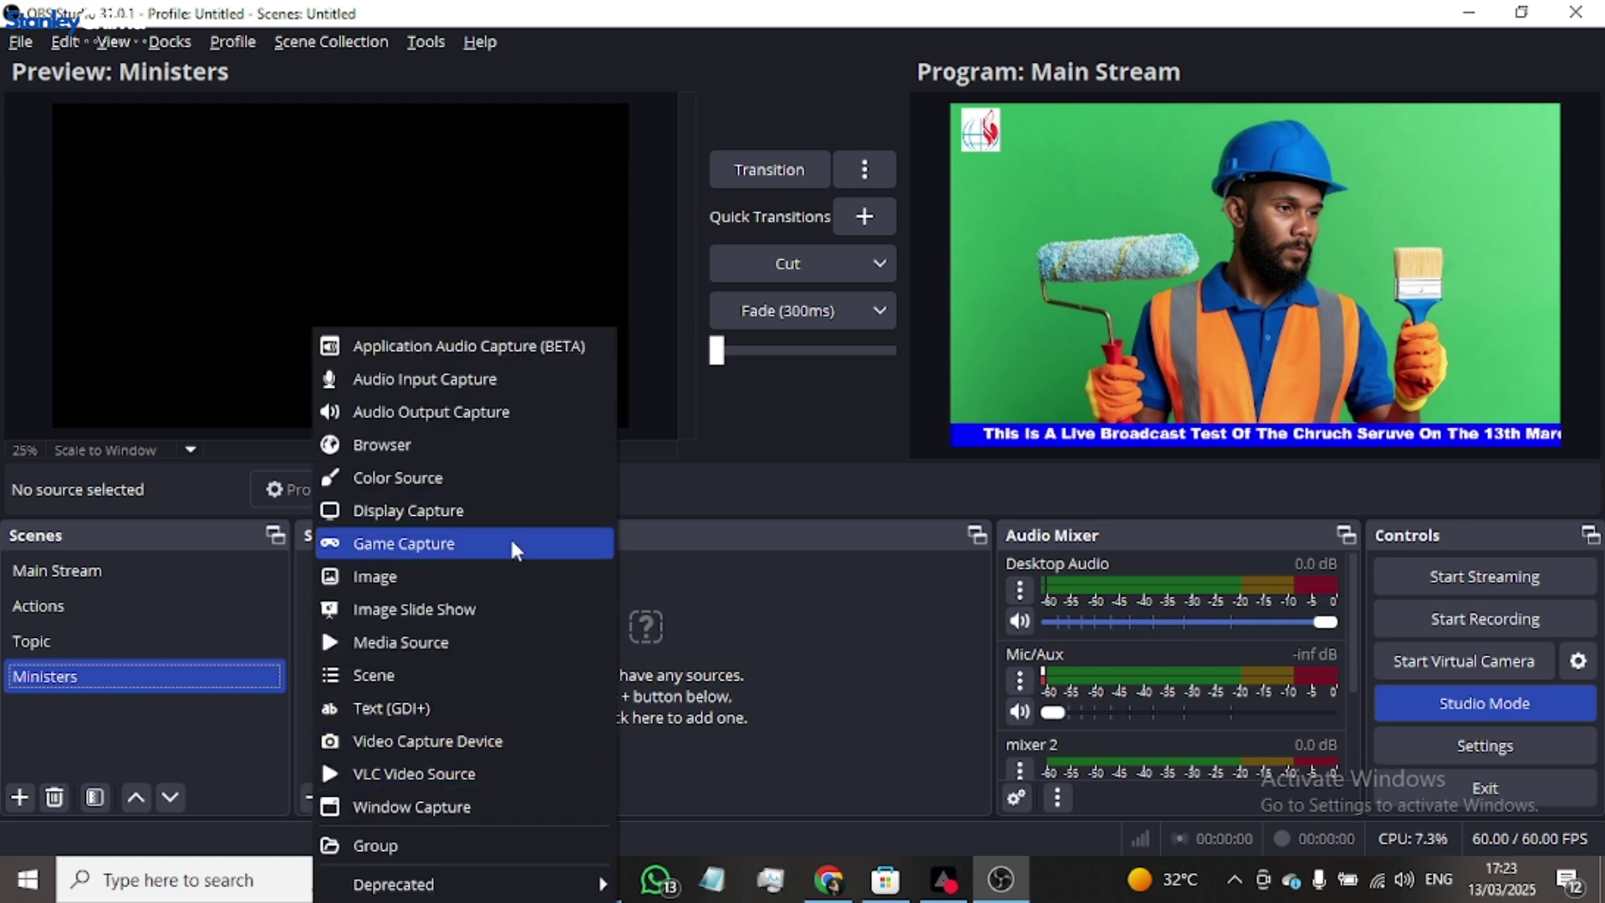
pyautogui.click(186, 713)
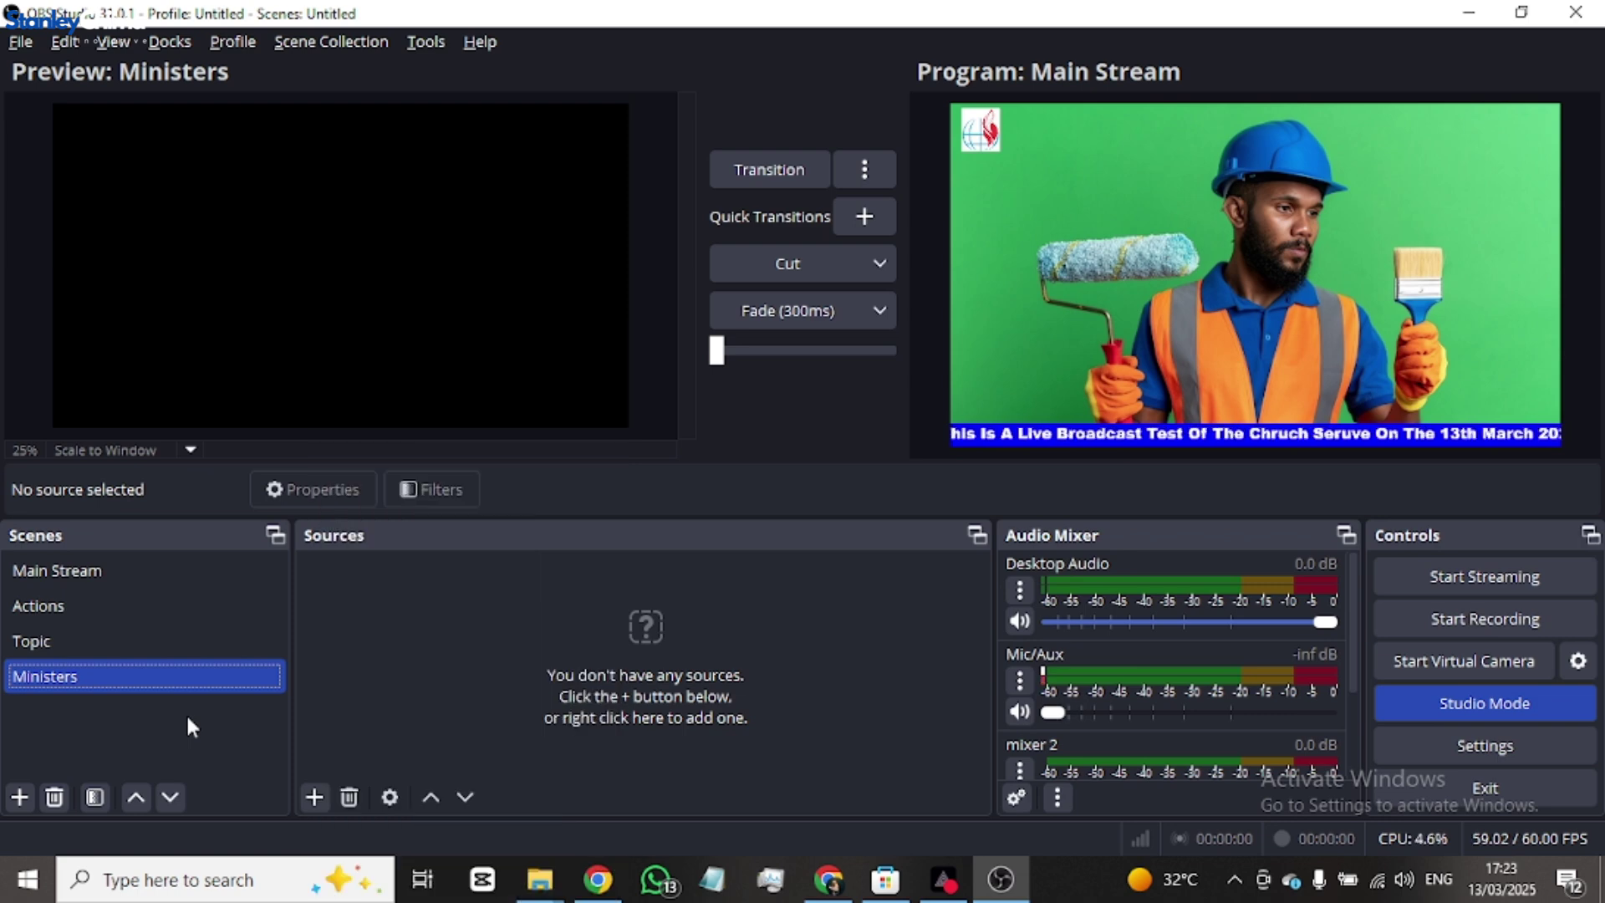
# - Add the existing Ministers scene as a Scene source in Main Stream, then select Ministers
pyautogui.click(126, 574)
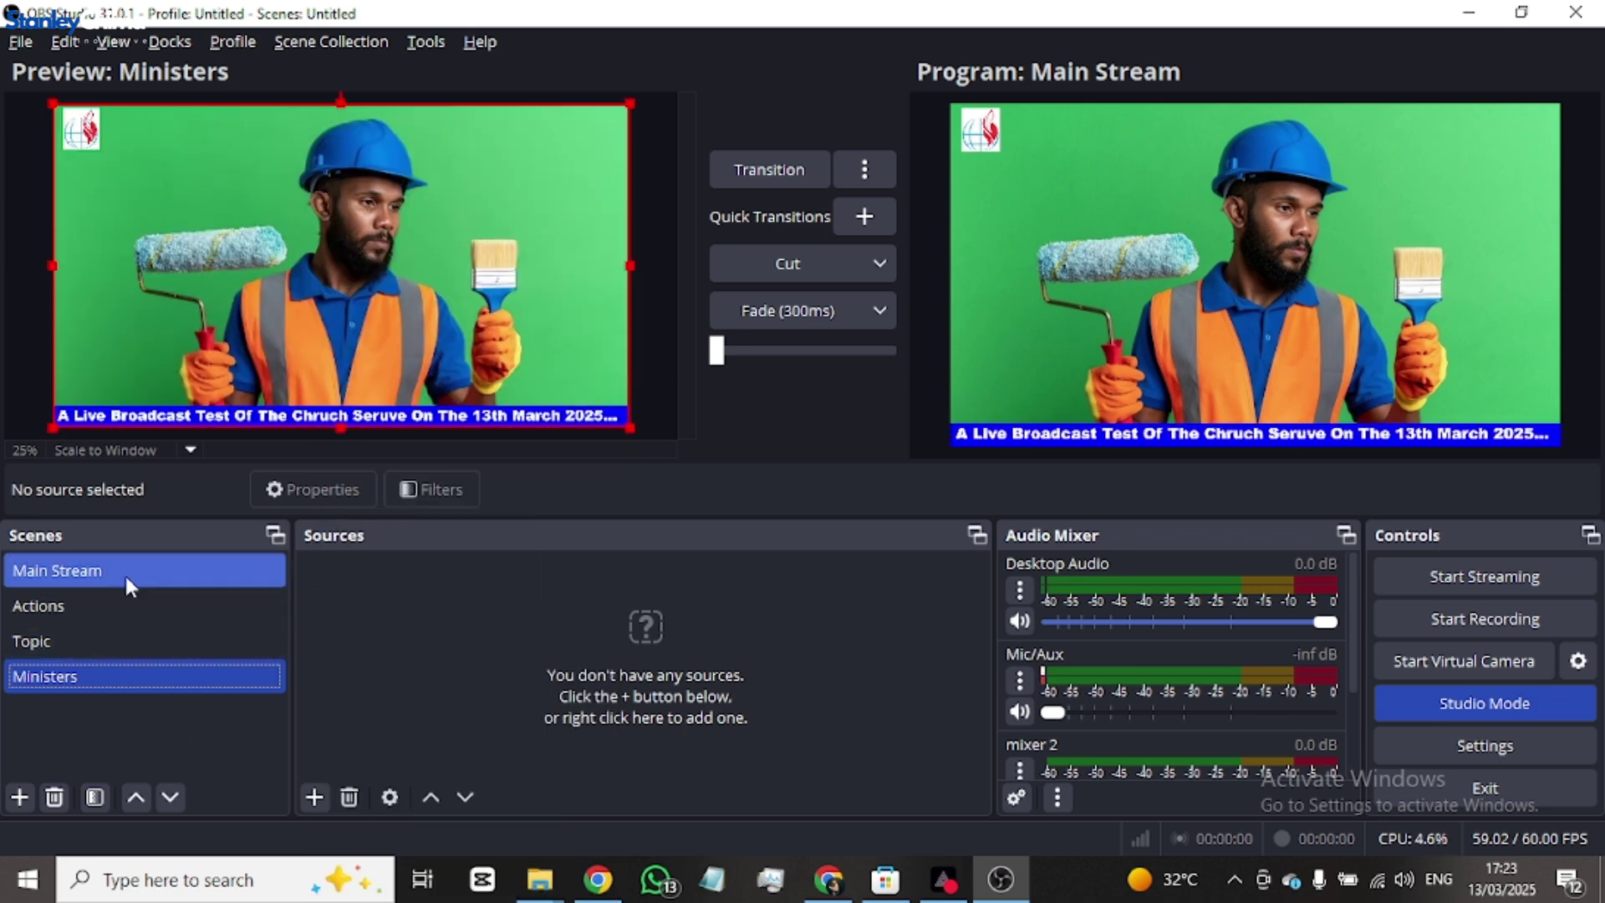
pyautogui.click(321, 694)
pyautogui.click(316, 797)
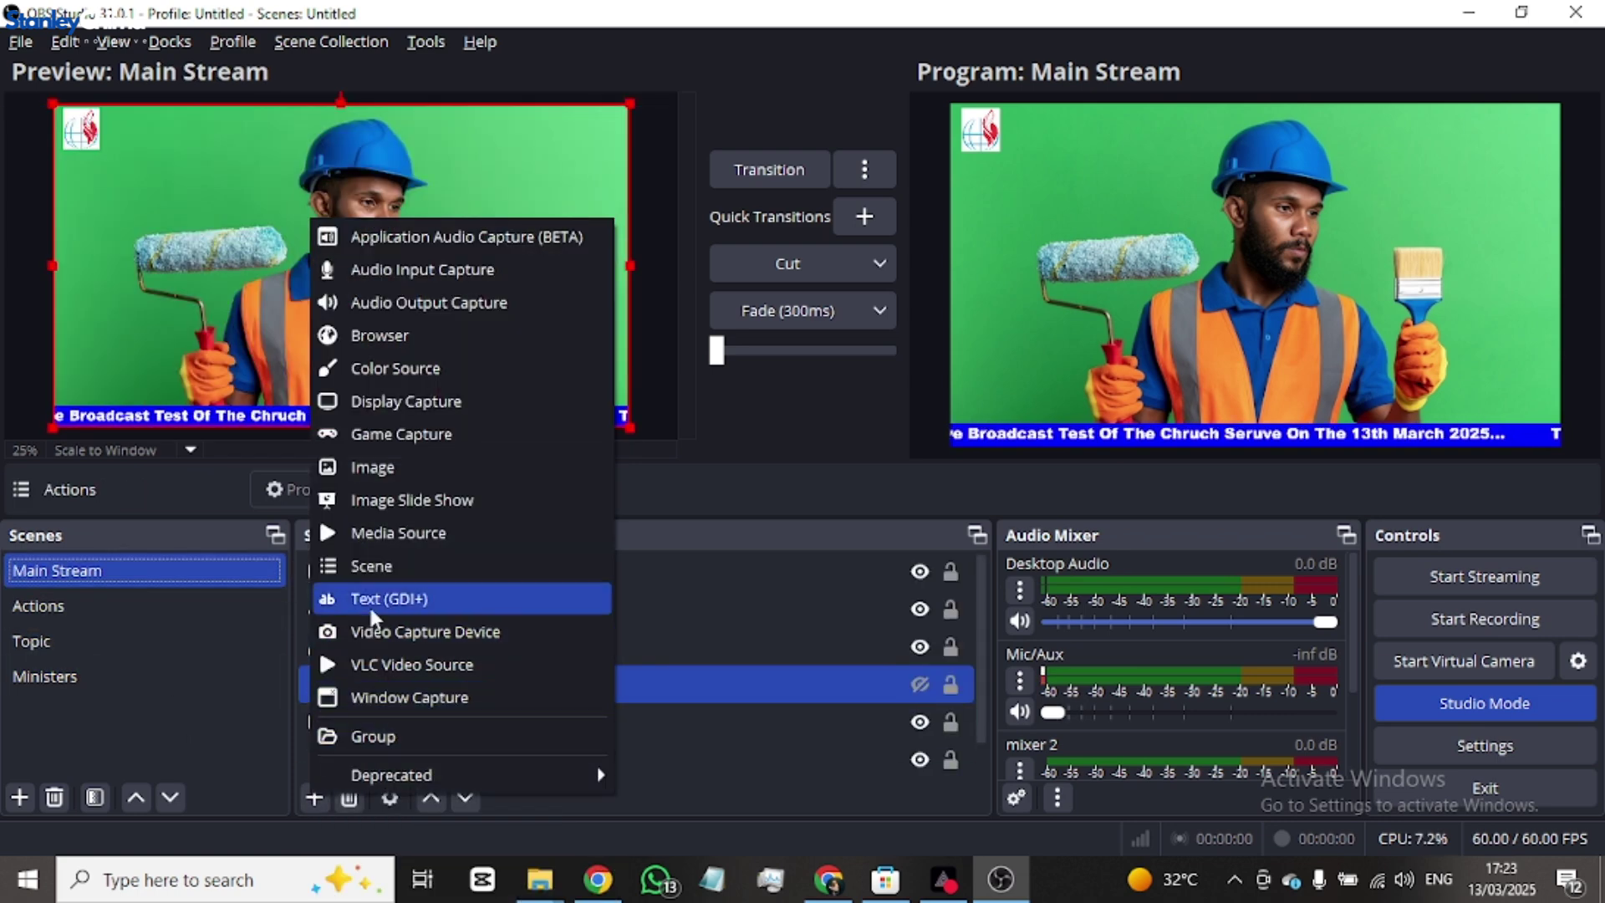
pyautogui.click(378, 565)
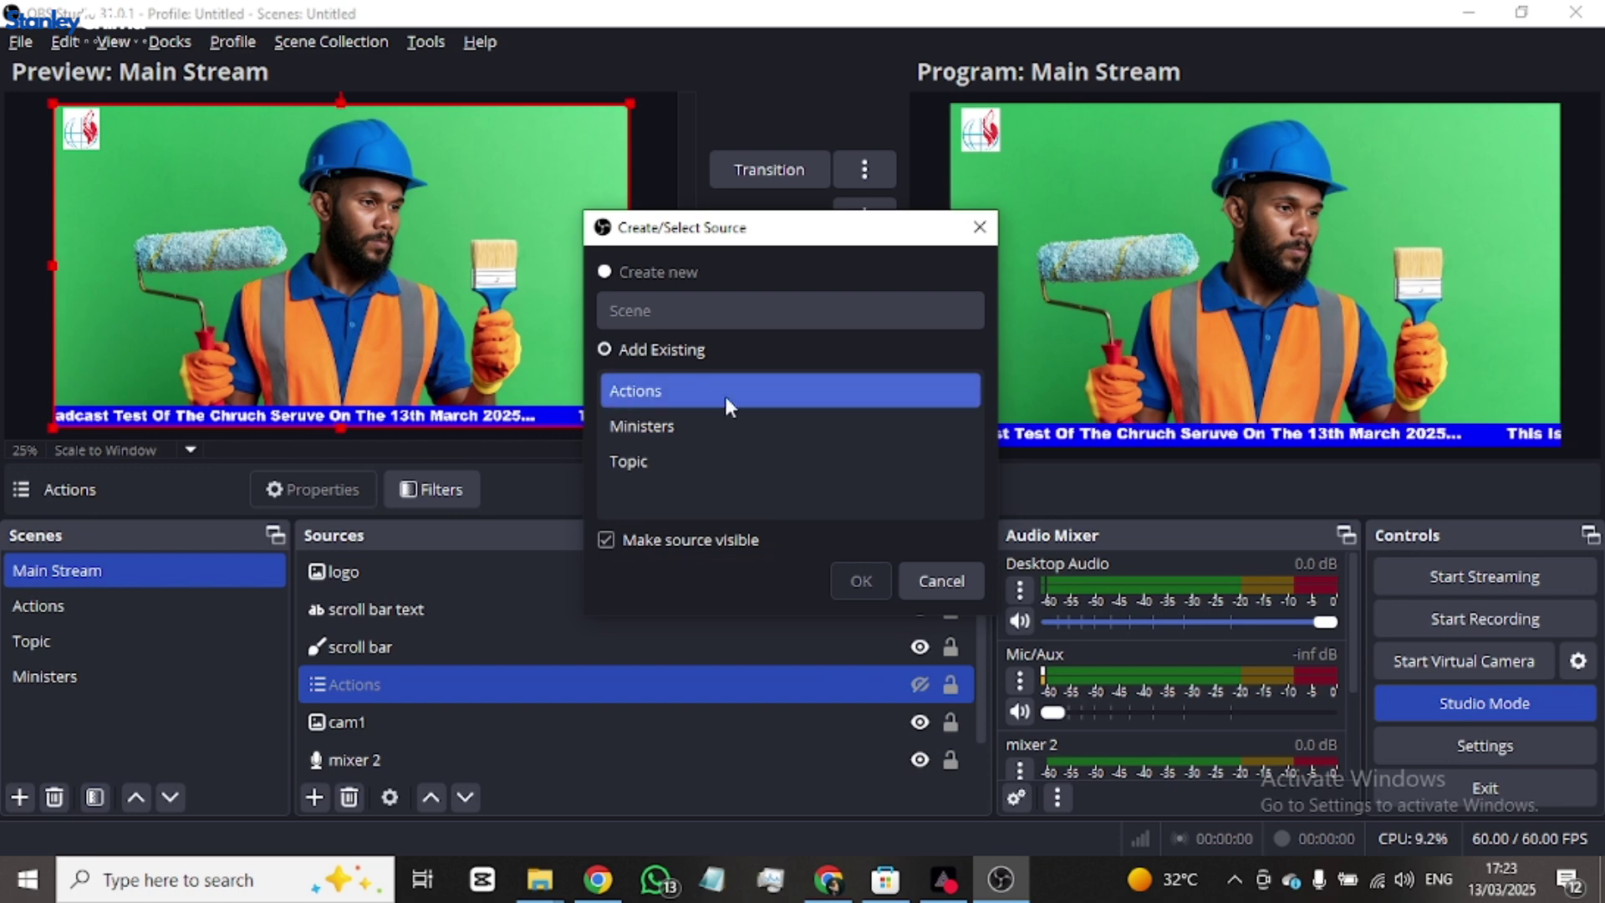
pyautogui.click(674, 428)
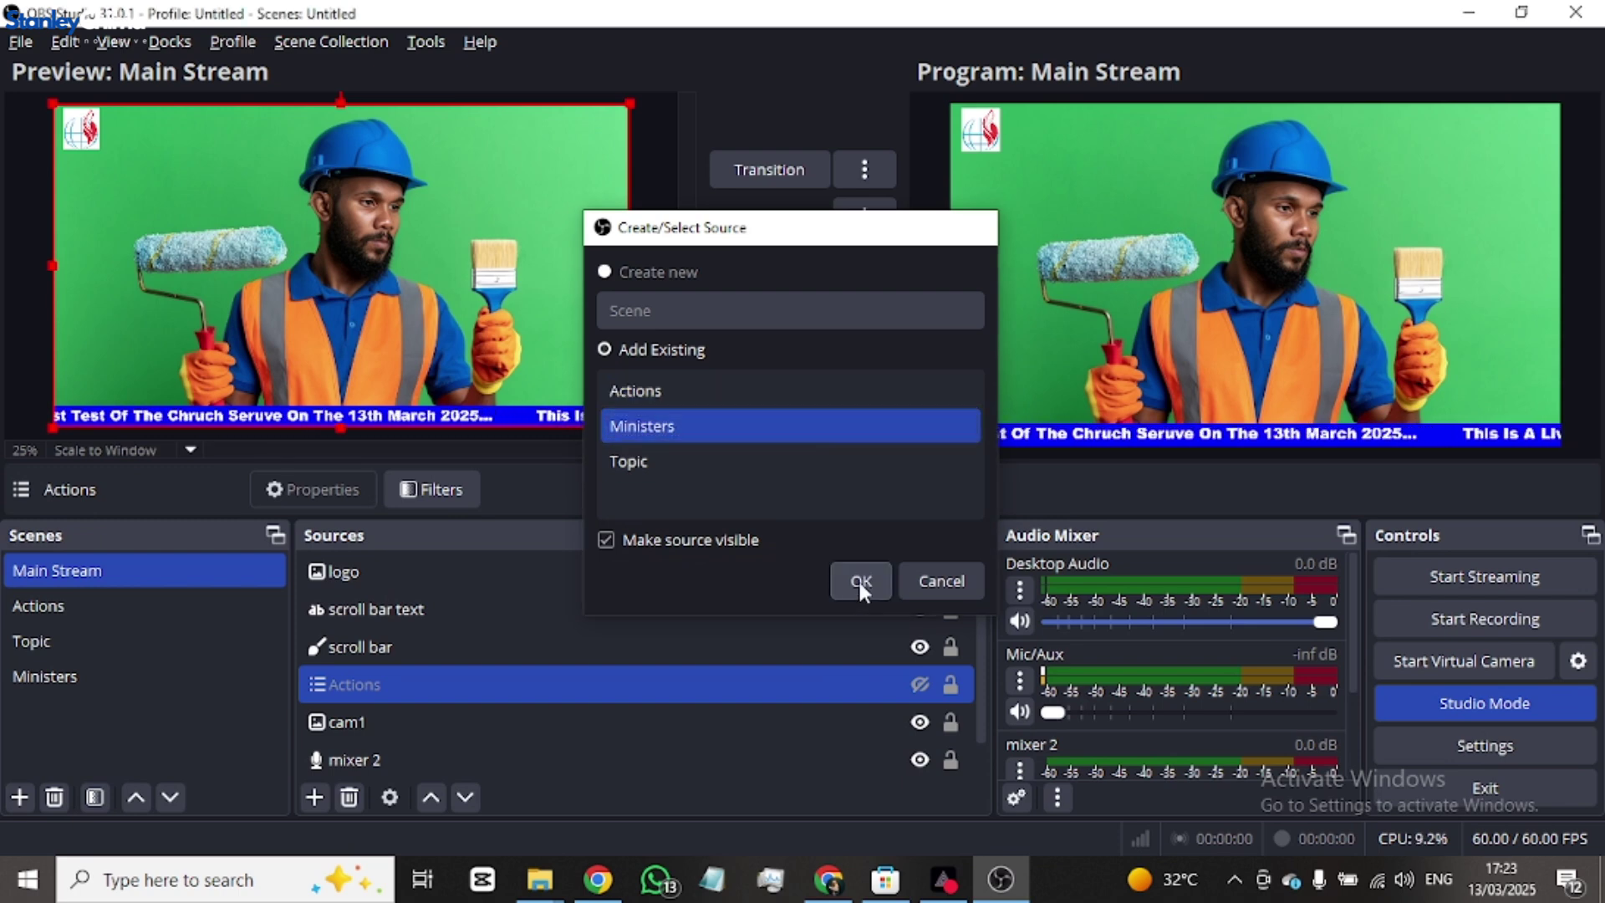
pyautogui.click(858, 578)
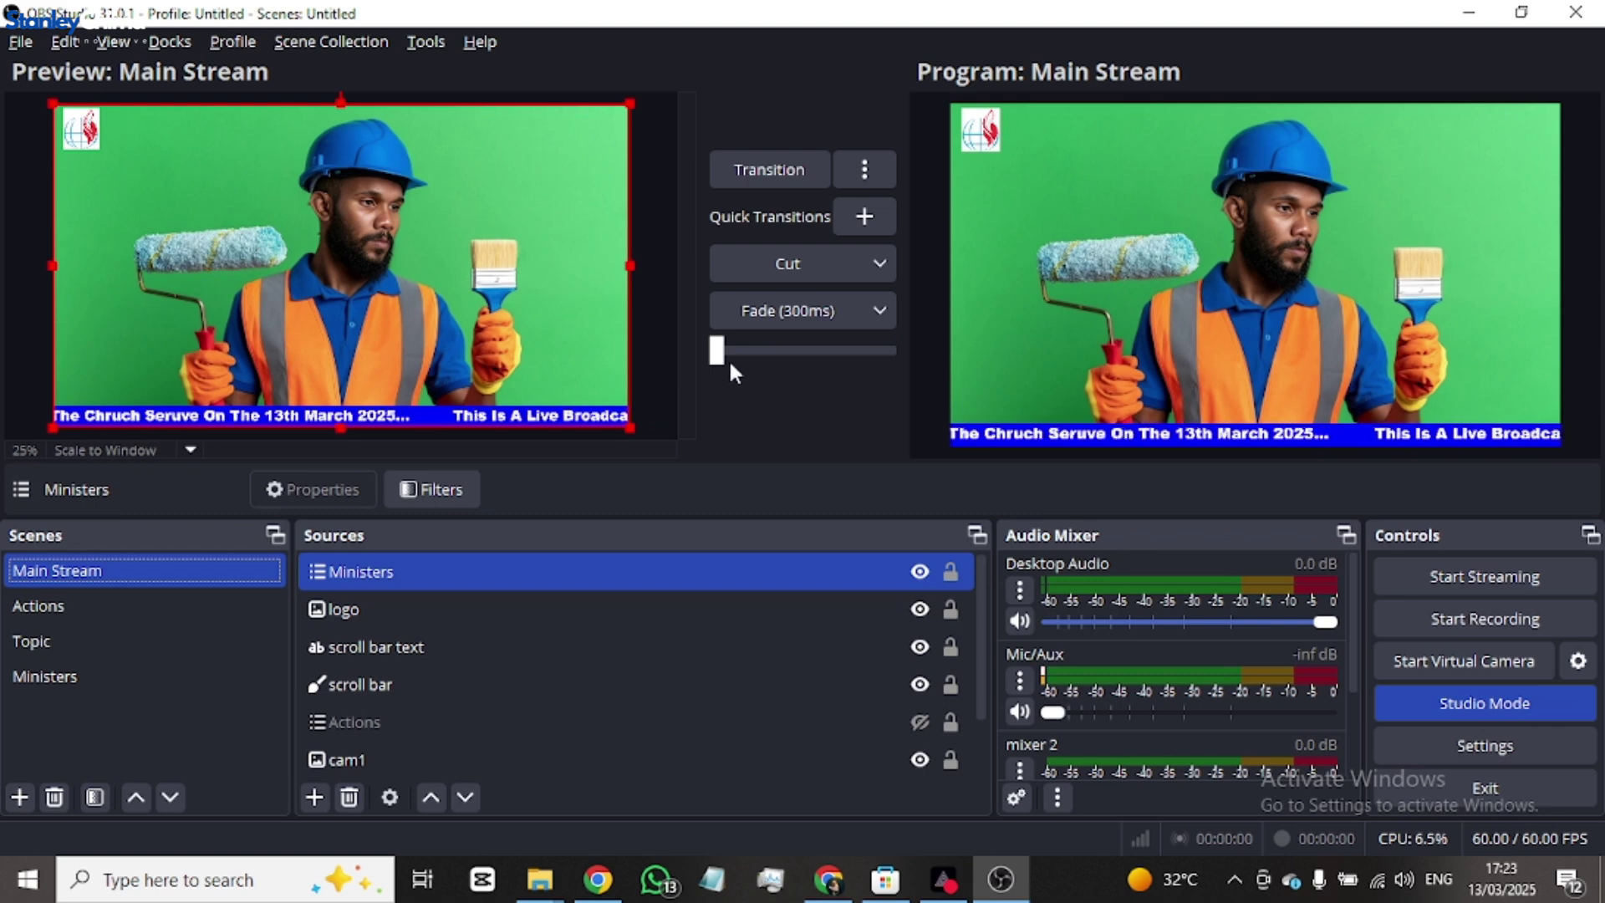
pyautogui.moveTo(721, 353); pyautogui.dragTo(1103, 335)
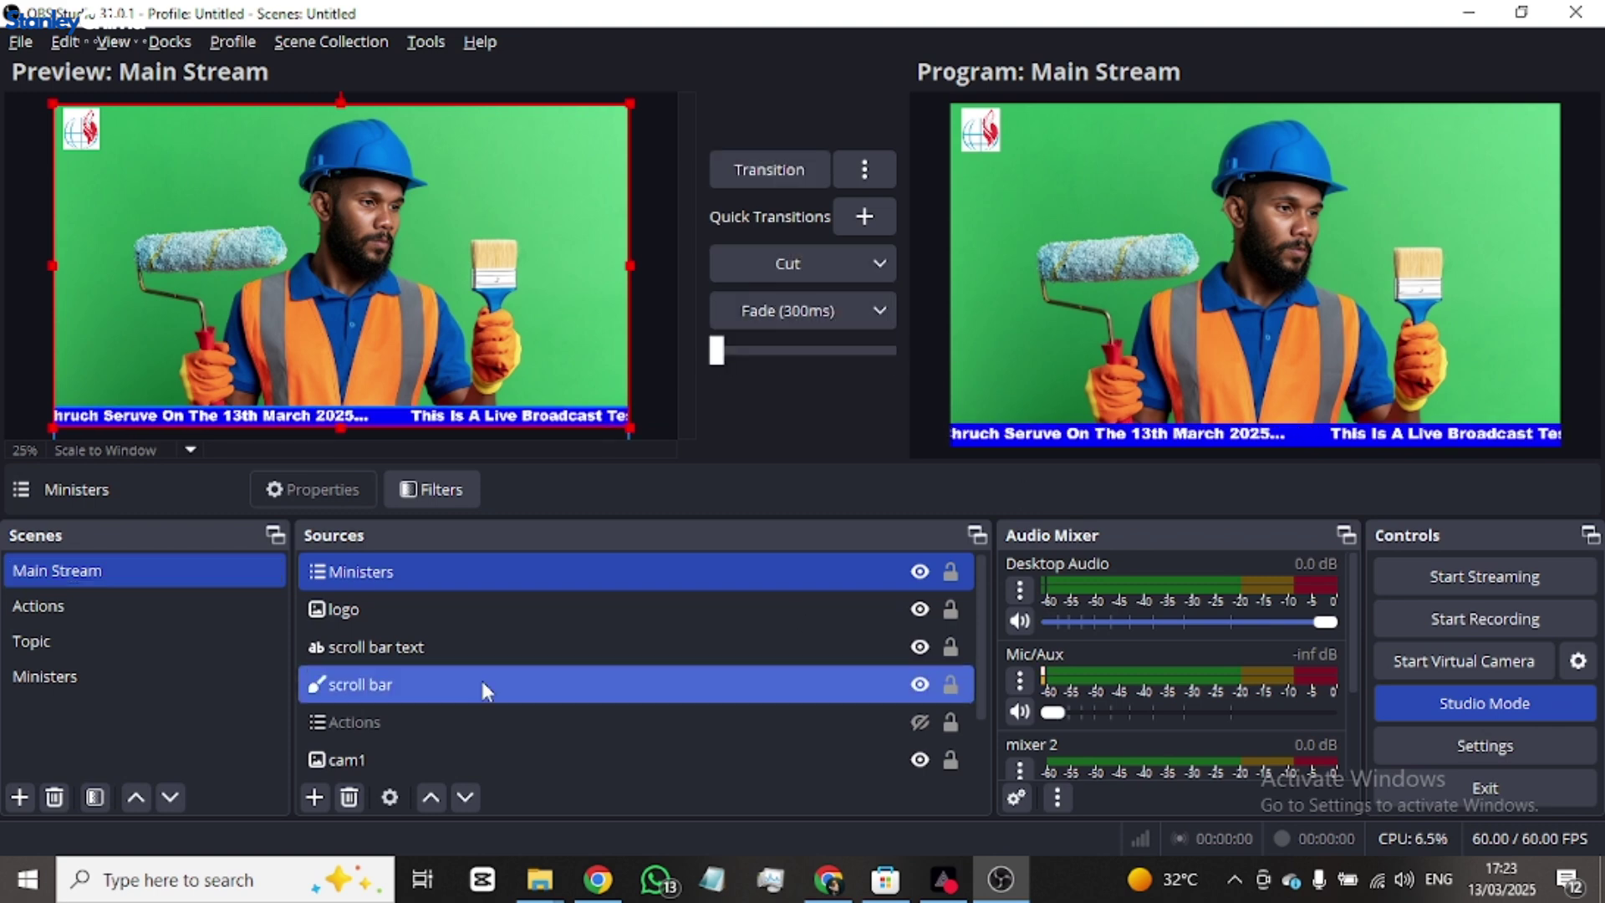
pyautogui.click(138, 681)
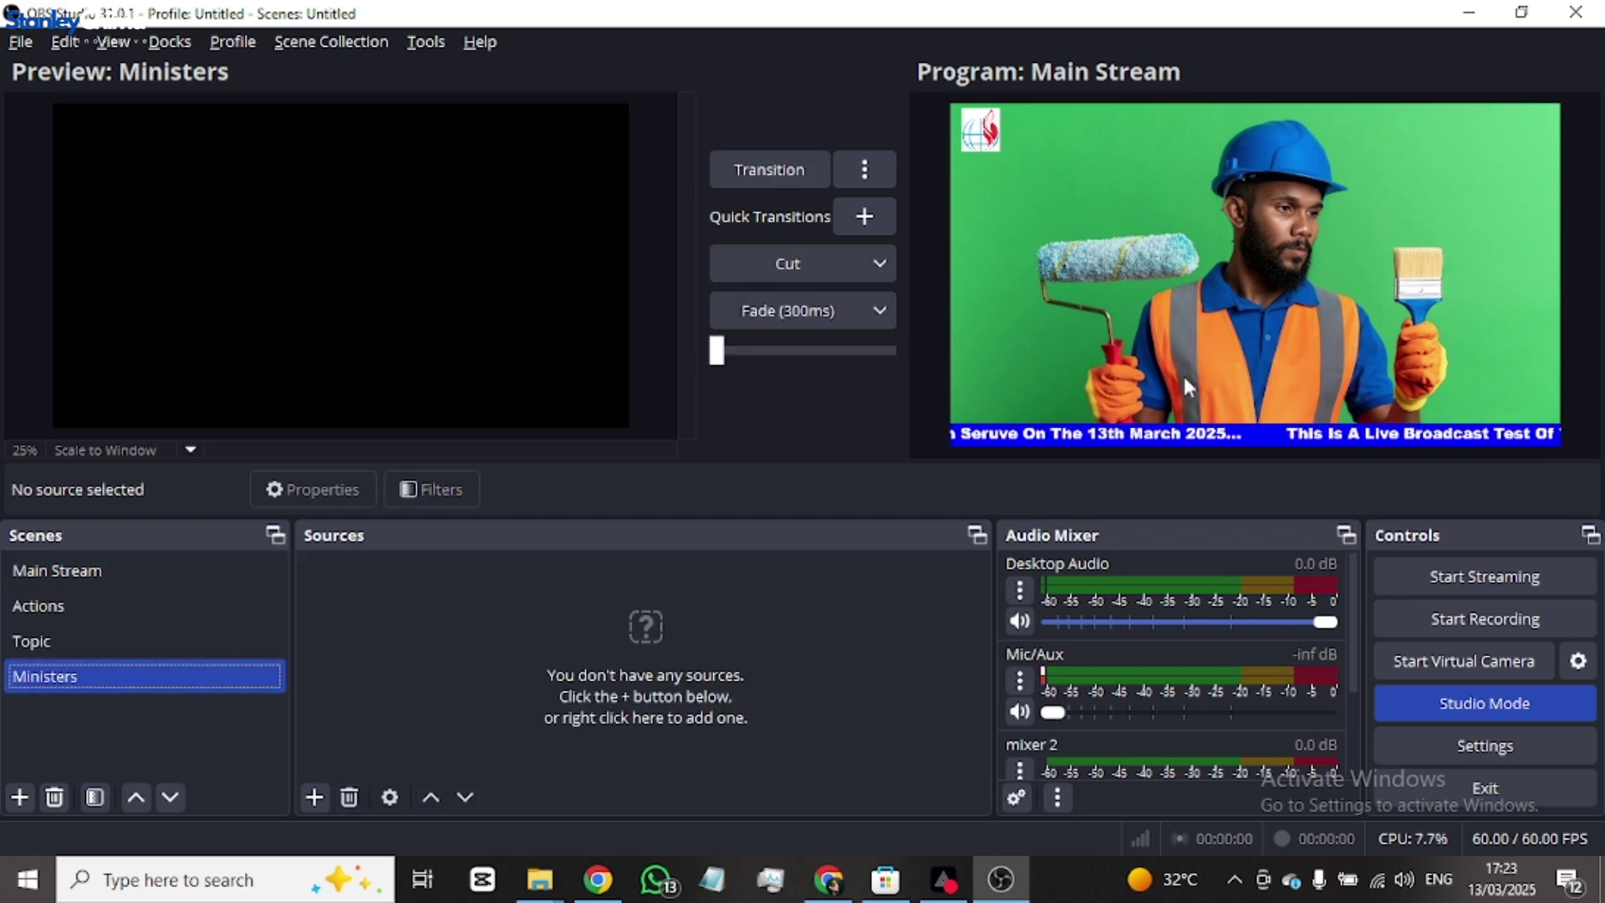
# - Add a colour source named 'ministering bar' to the Ministers scene
pyautogui.click(321, 796)
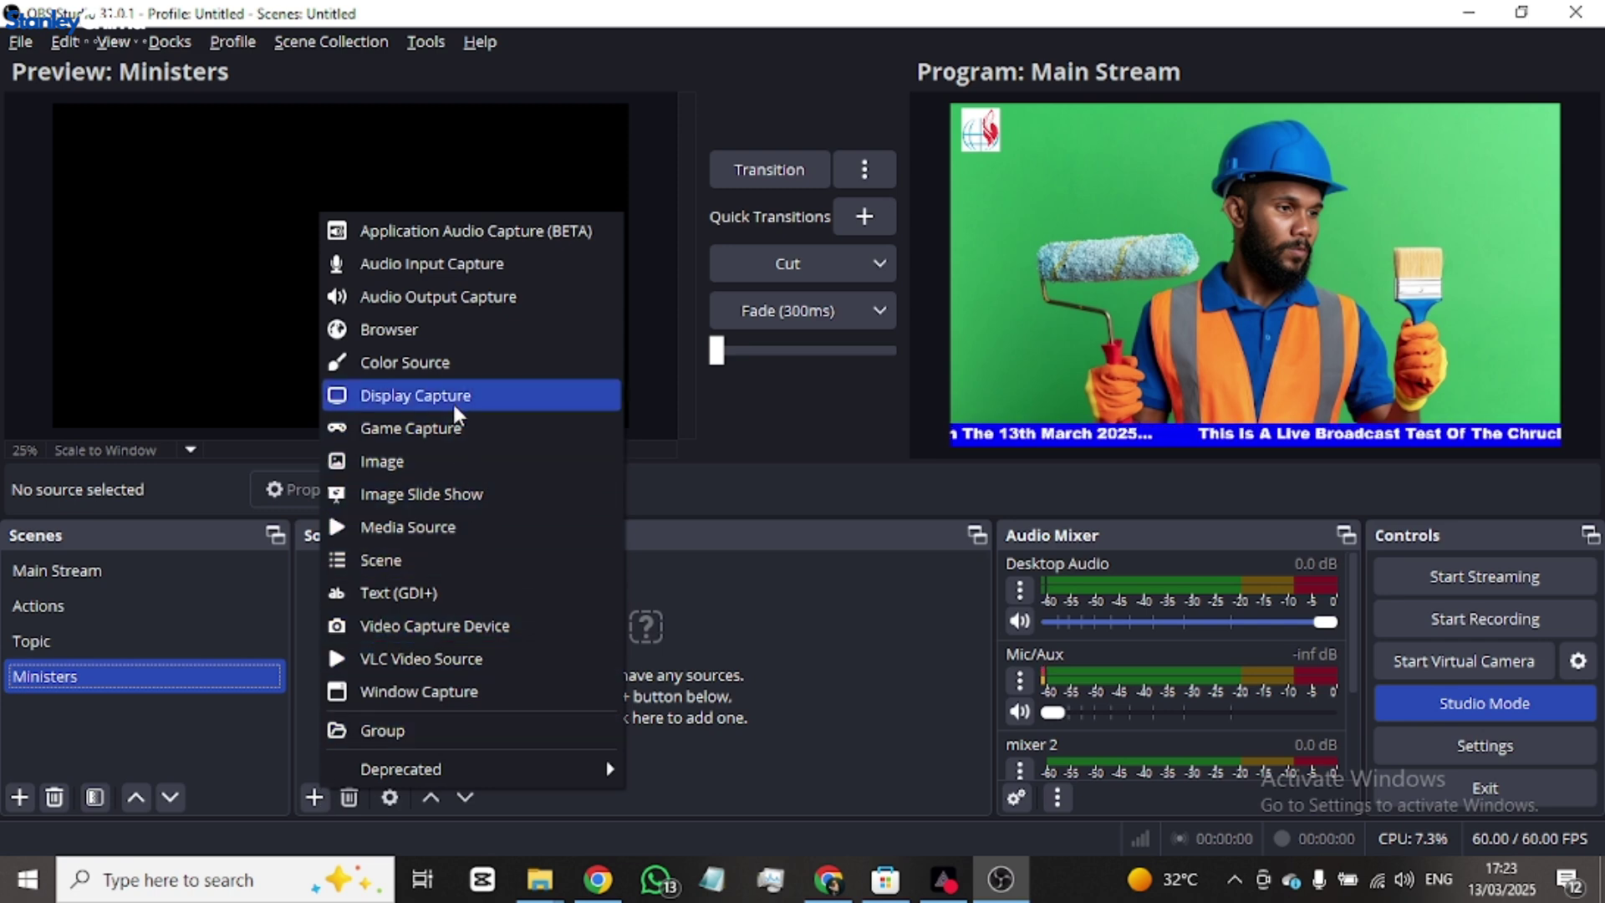
pyautogui.click(455, 363)
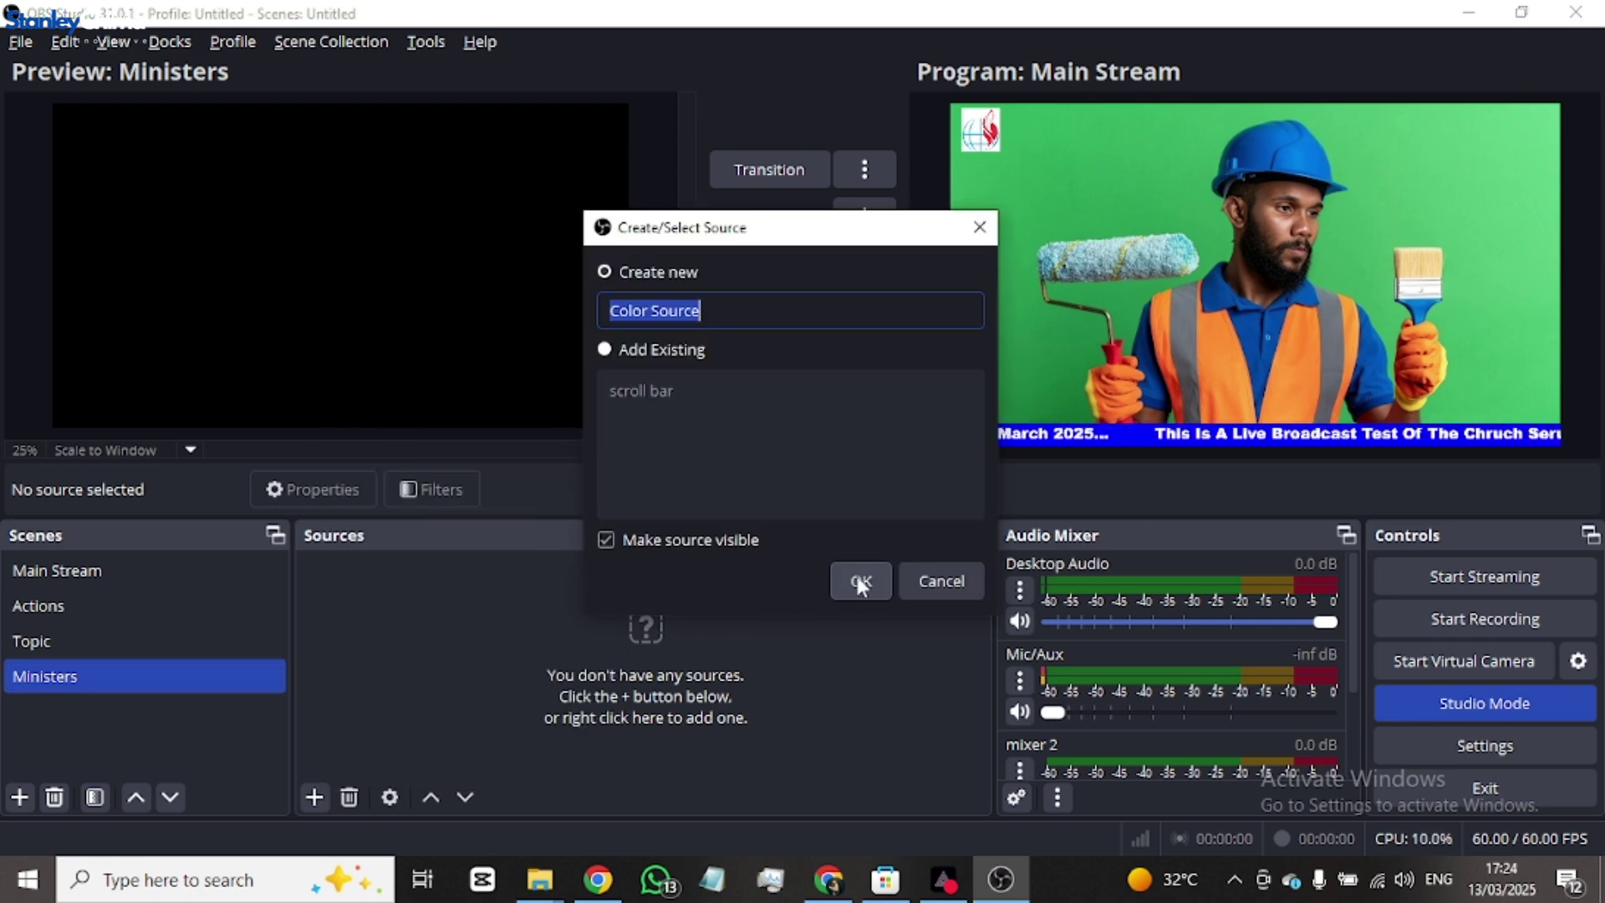
pyautogui.write('minis')
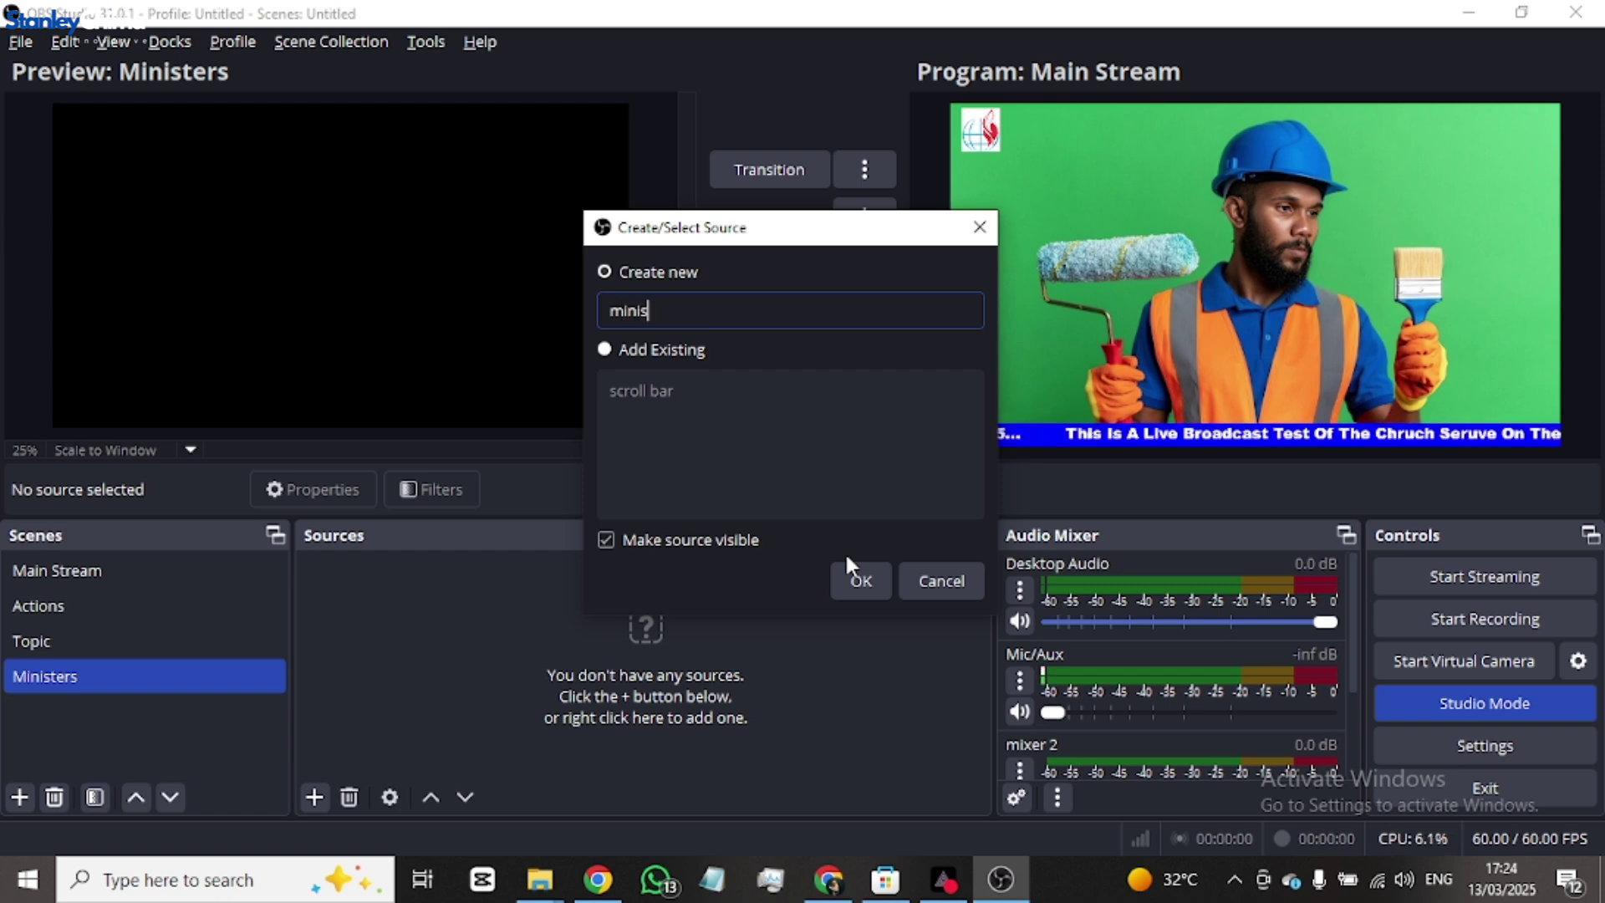
pyautogui.write('ter')
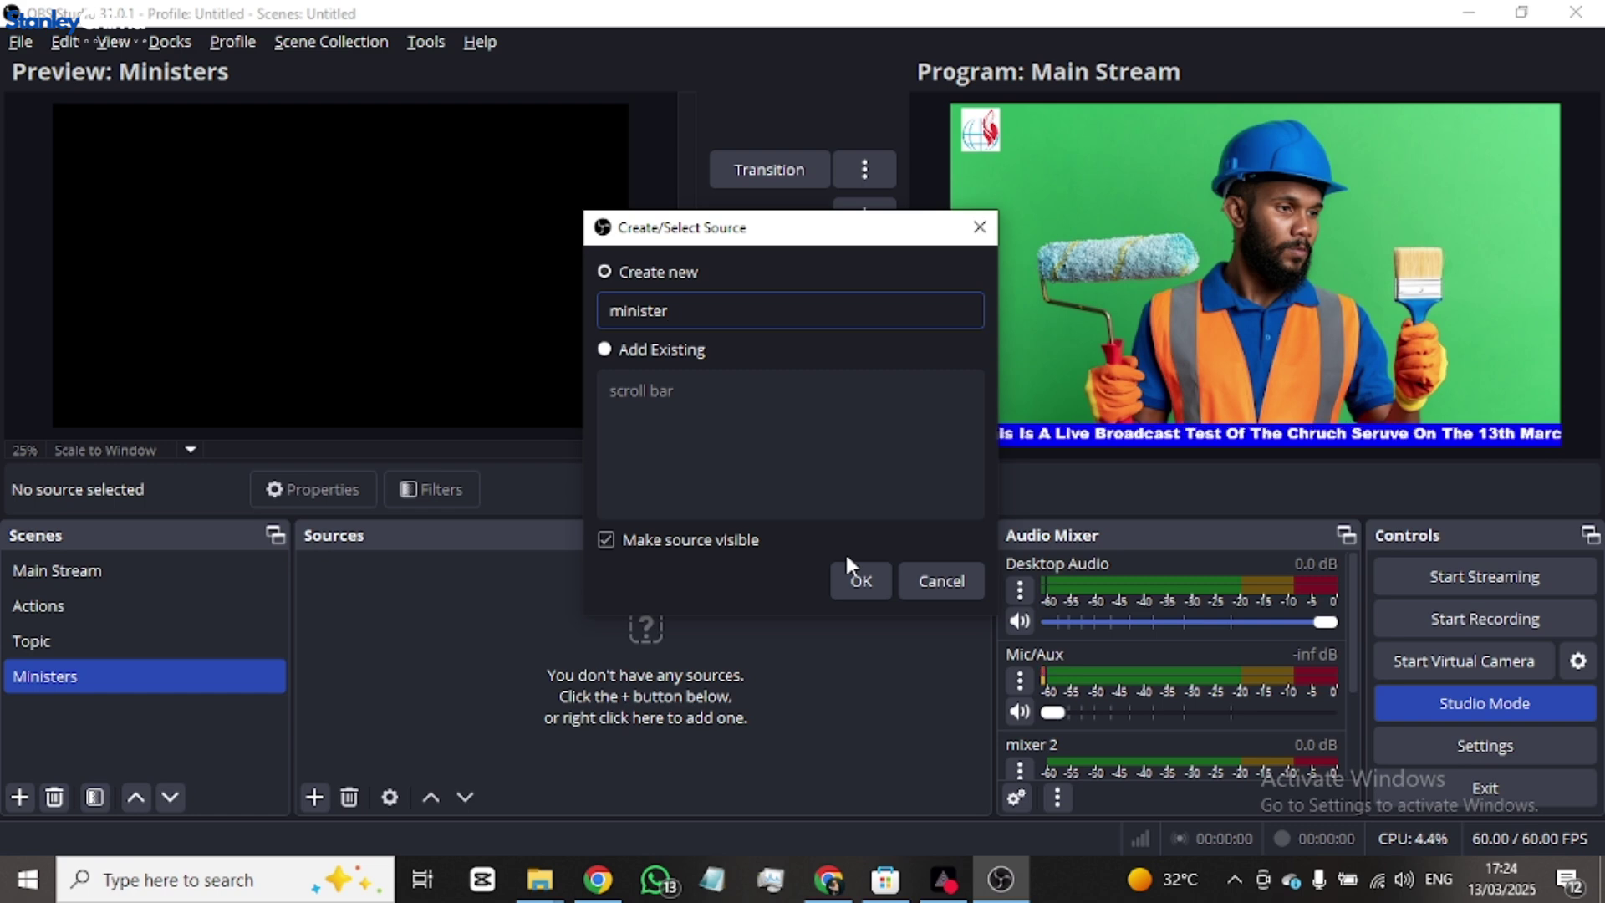
pyautogui.write('ing bar')
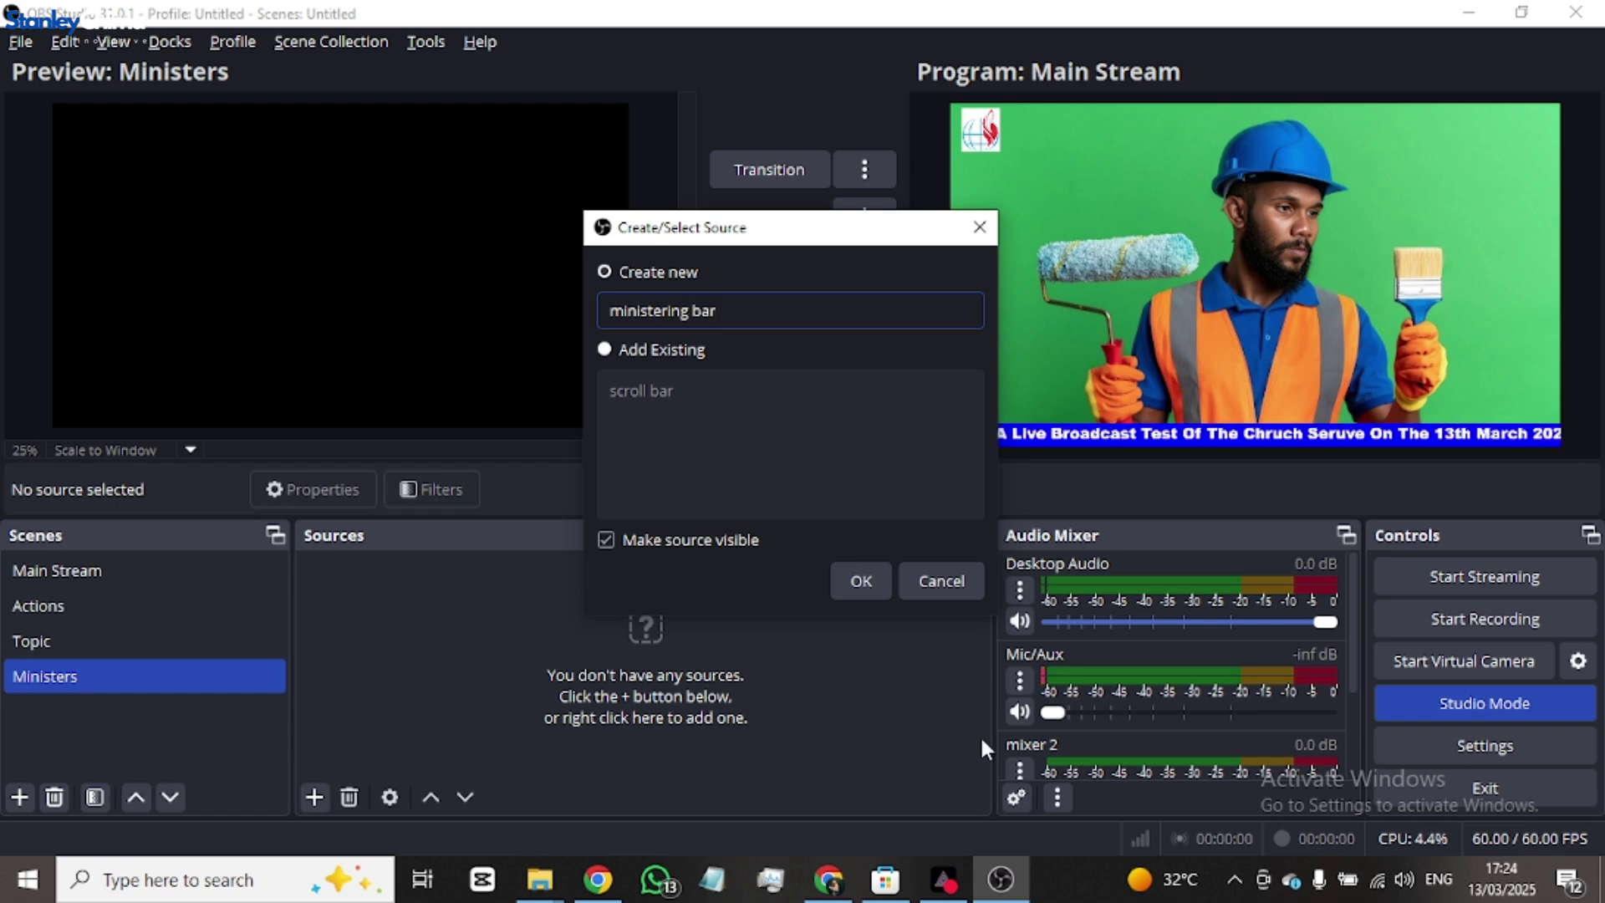
pyautogui.click(853, 581)
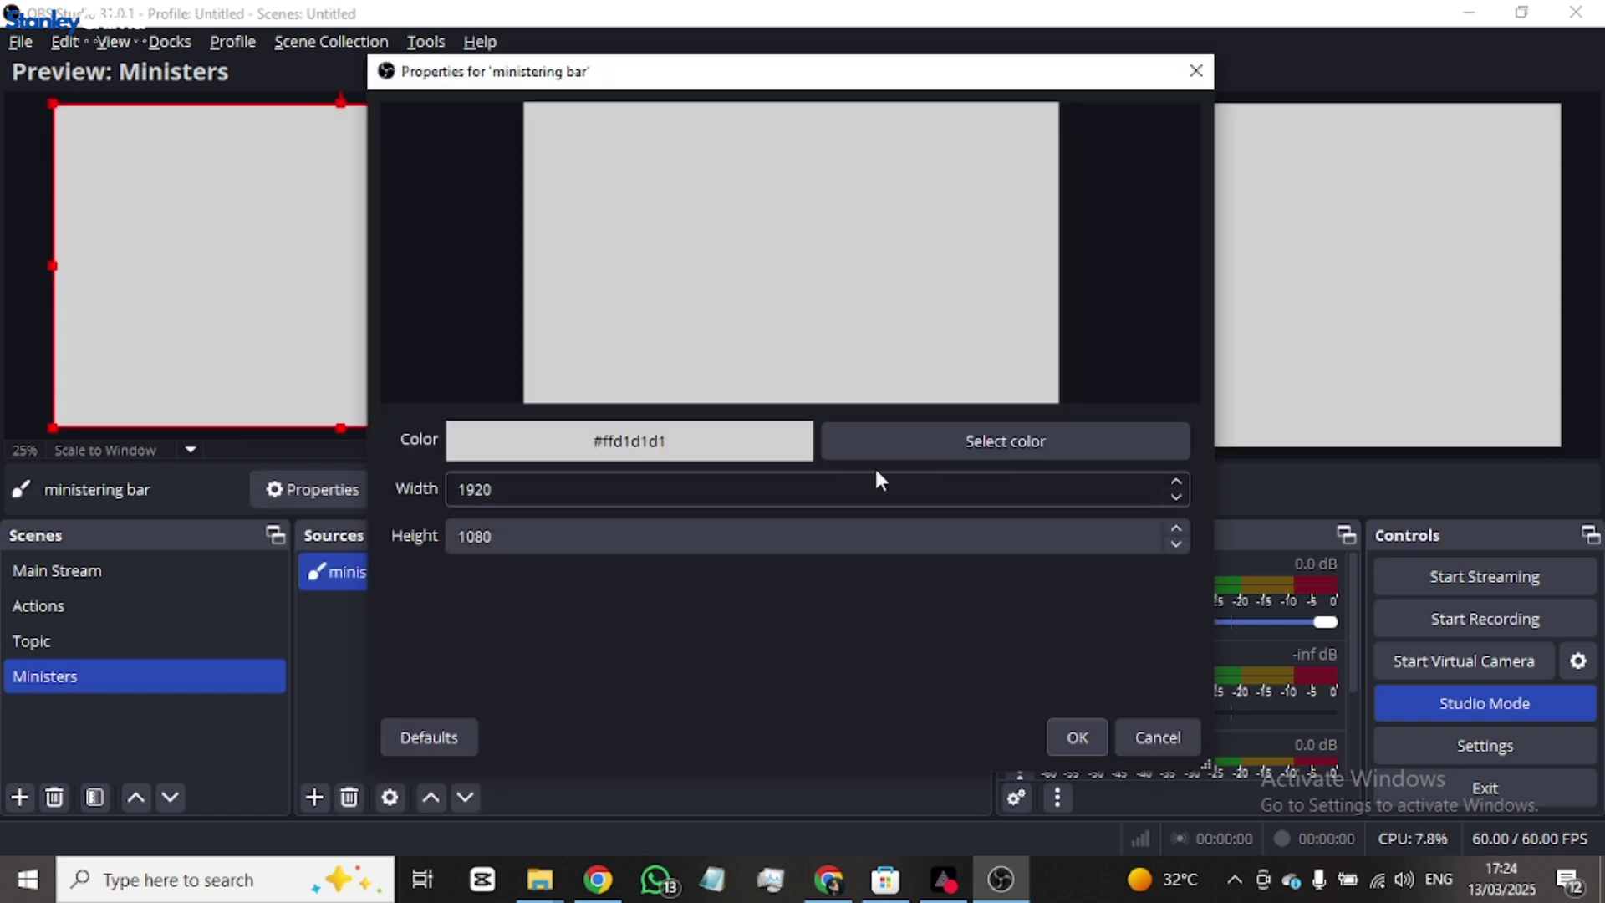
# - Make the ministering bar pure white and move it to the bottom of the preview
pyautogui.click(990, 446)
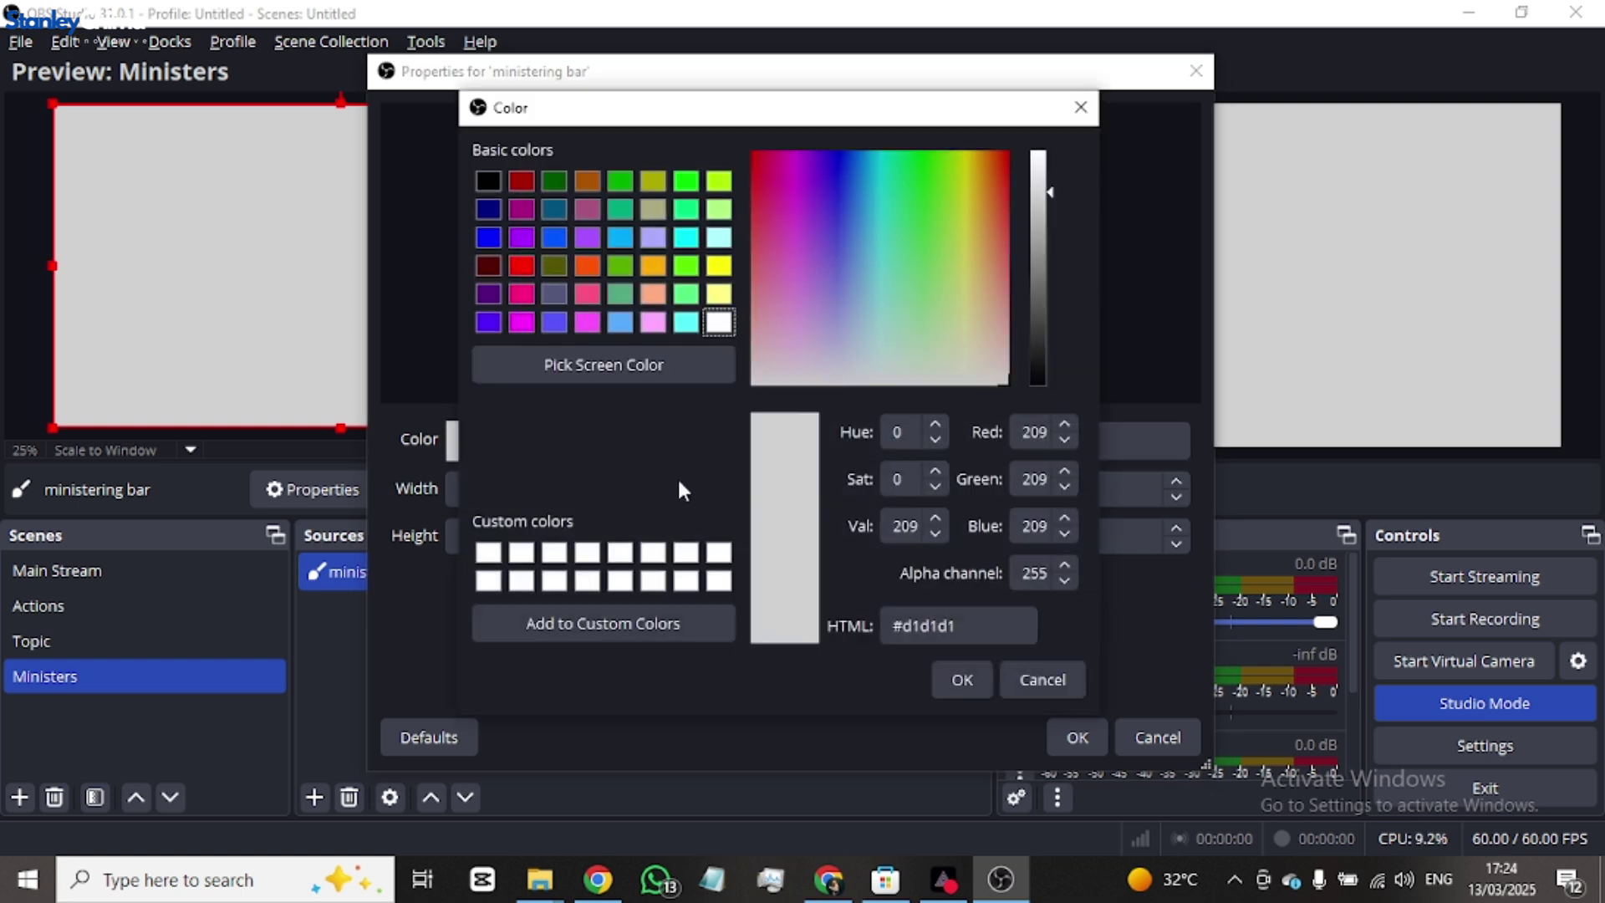
pyautogui.click(490, 556)
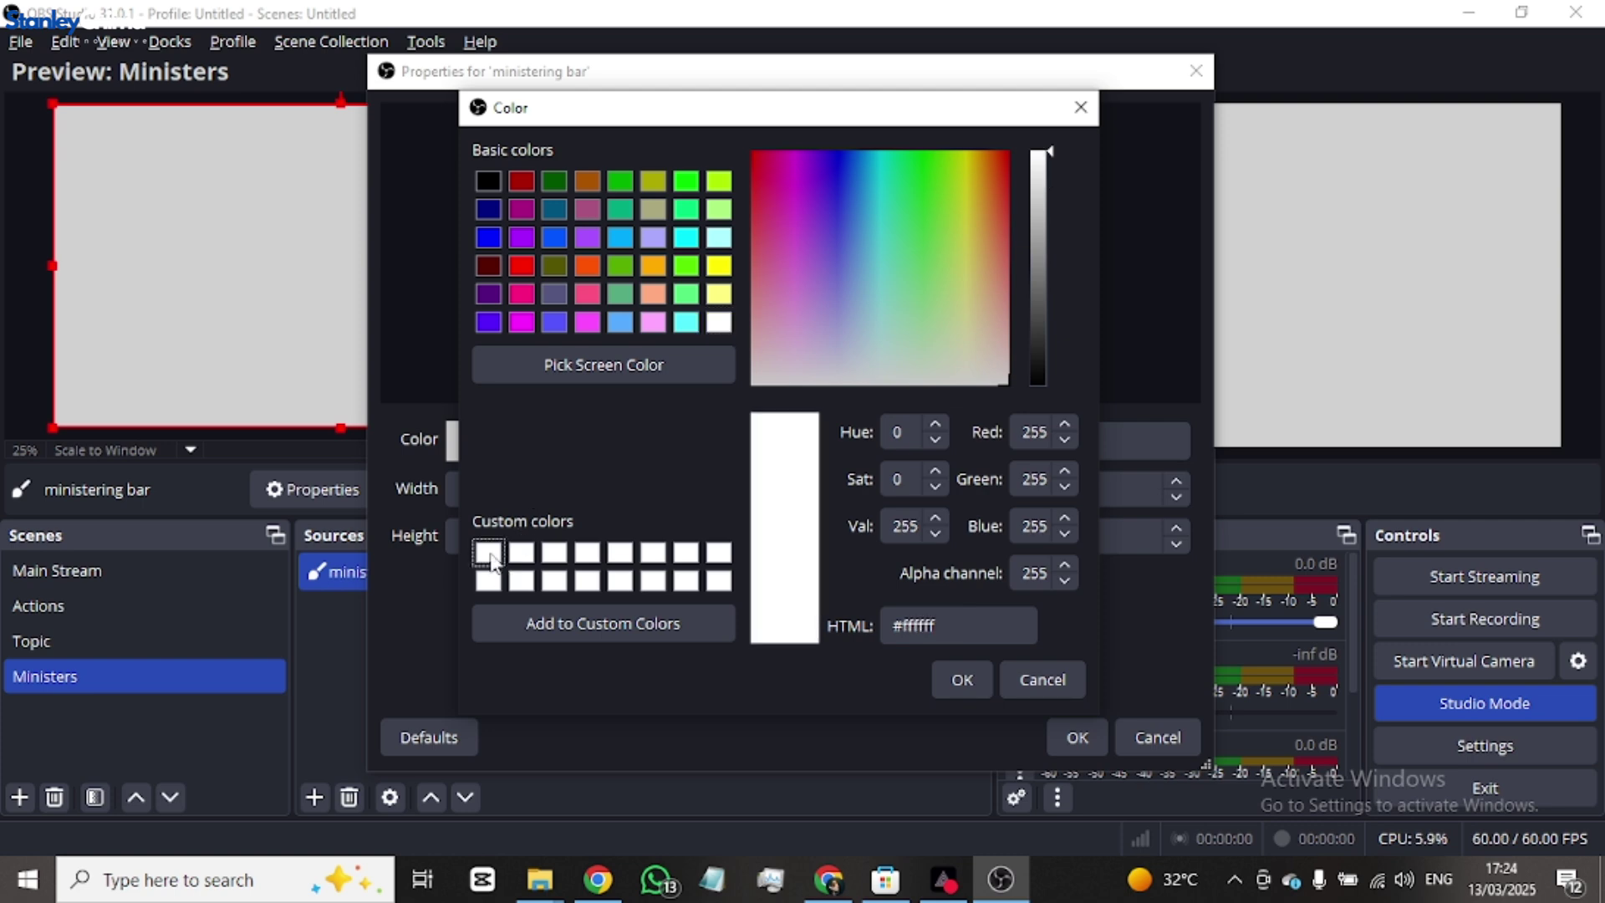
pyautogui.click(960, 690)
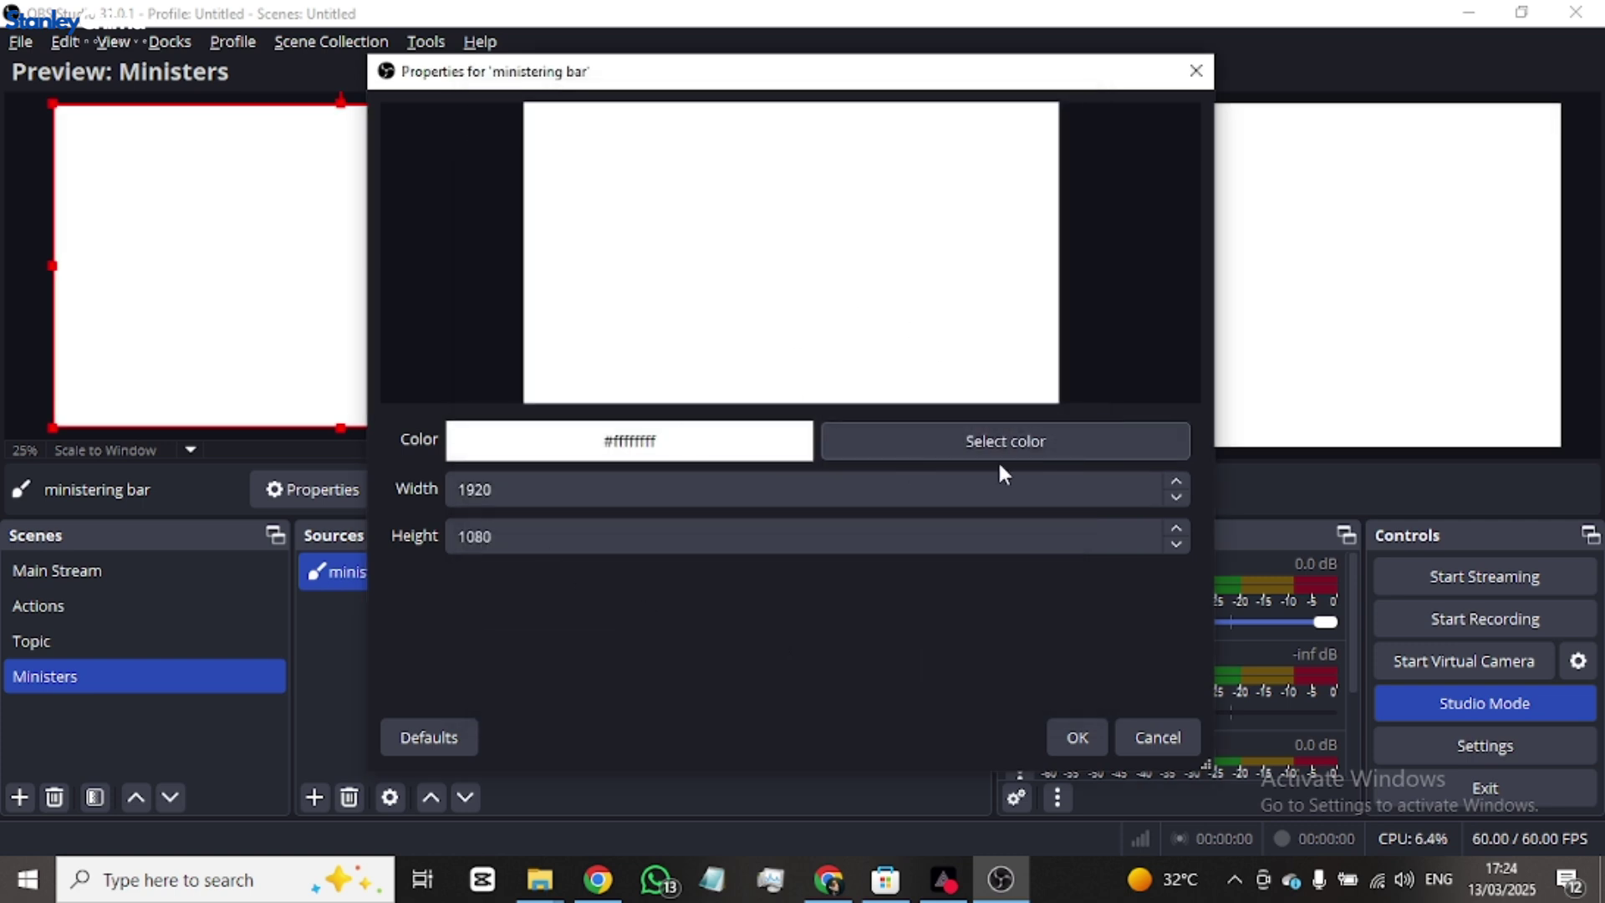
pyautogui.click(1074, 735)
pyautogui.moveTo(405, 204); pyautogui.dragTo(416, 475)
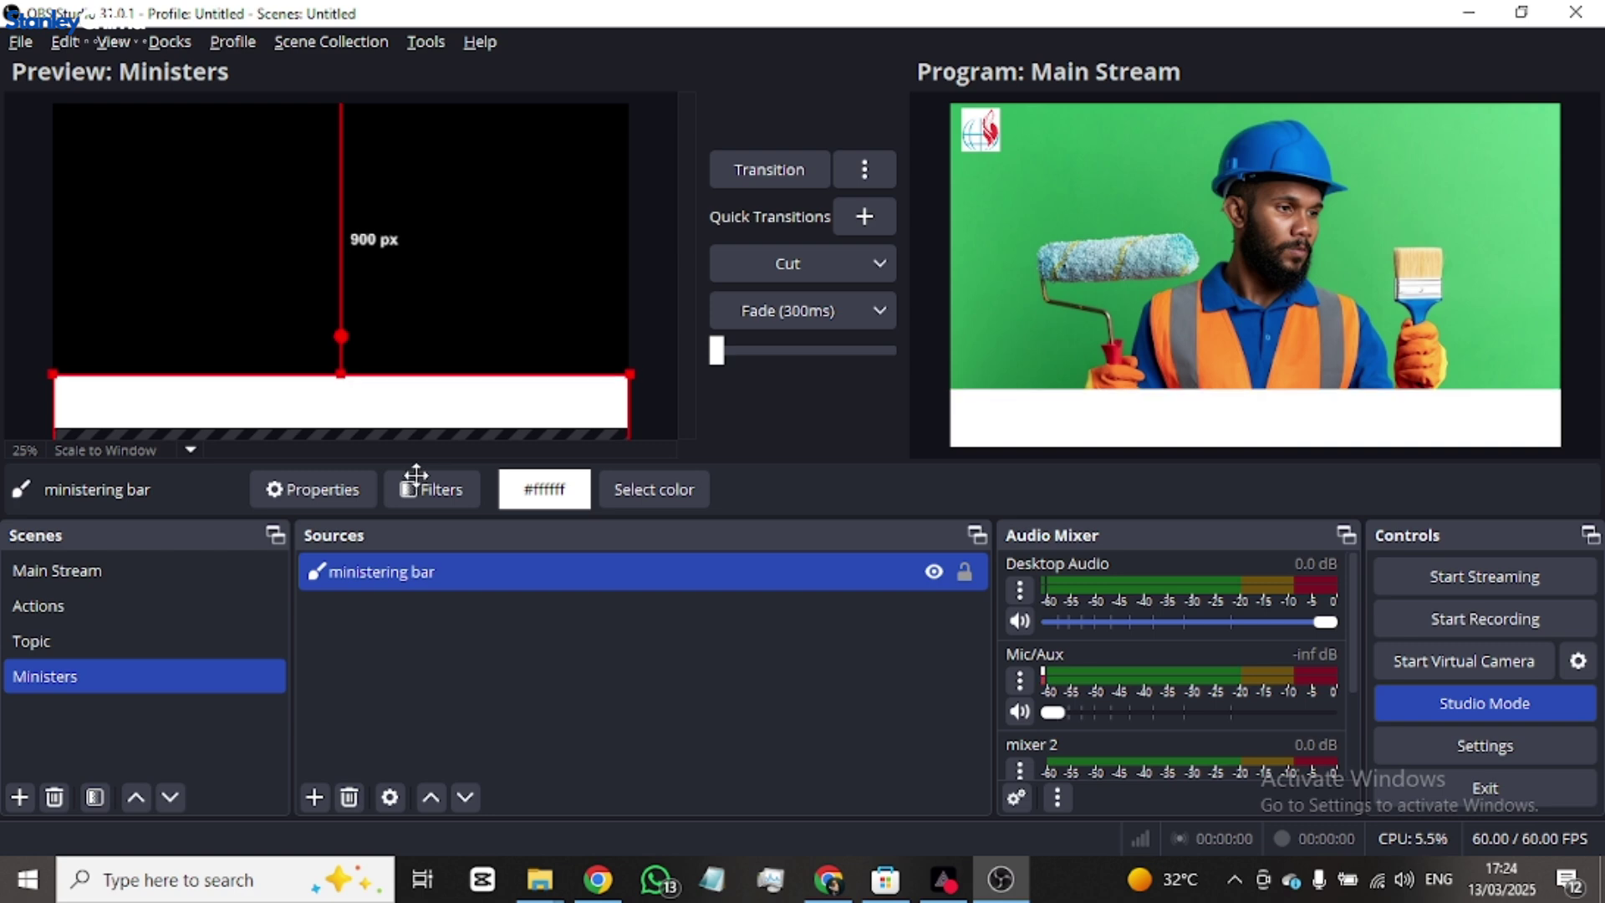
pyautogui.click(135, 572)
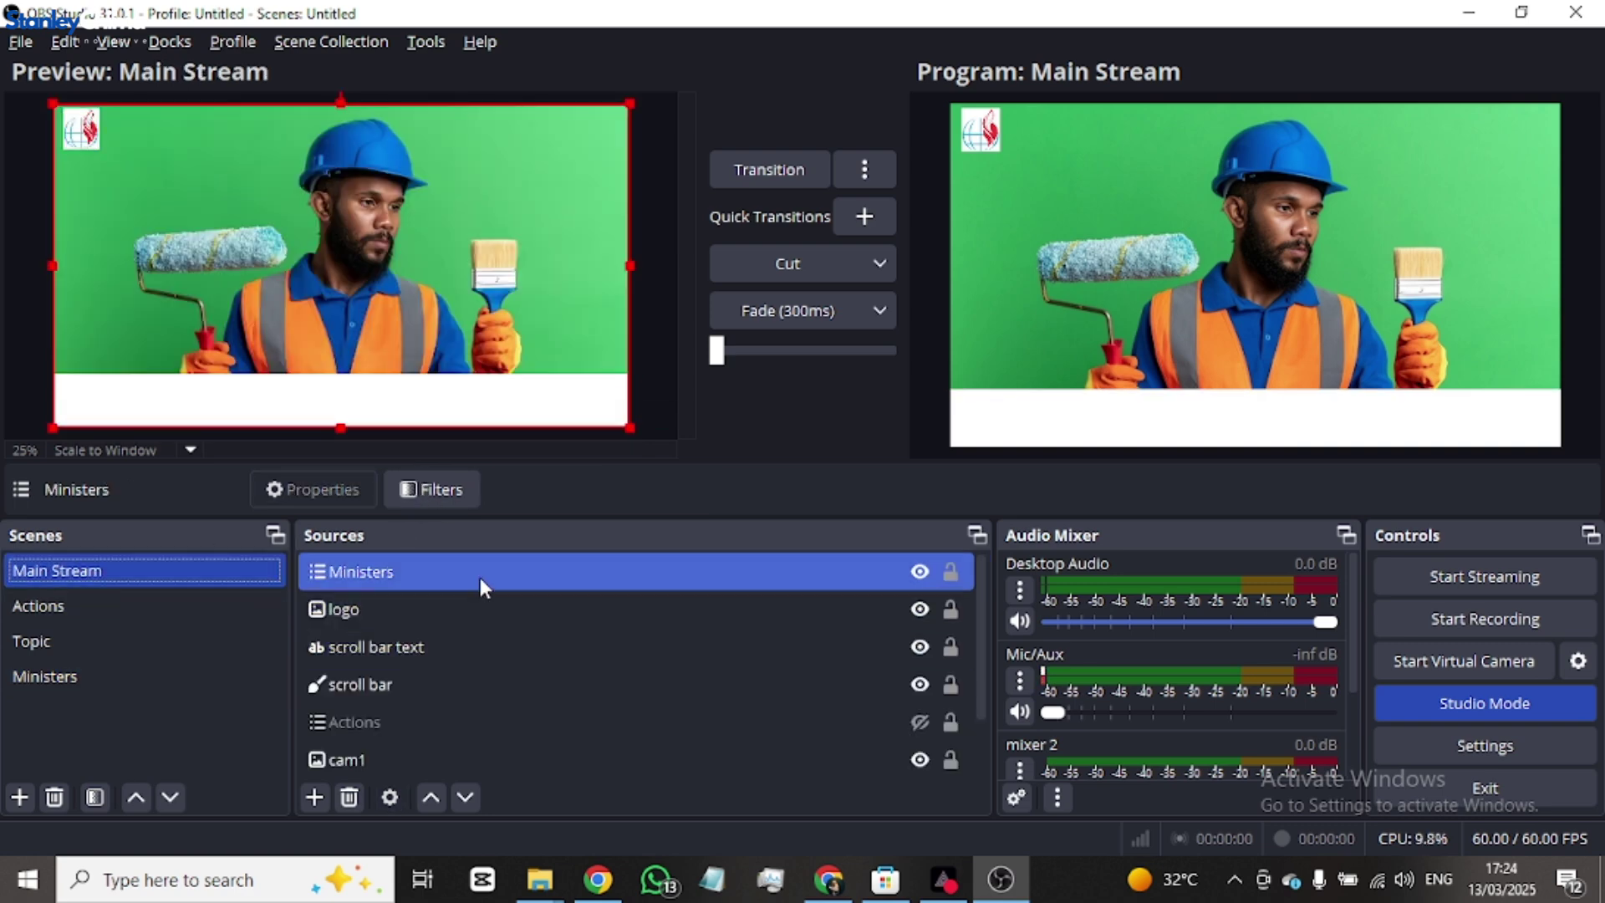
# - Move the Ministers source below the ticker layers in Main Stream and lower the white bar slightly
pyautogui.moveTo(480, 578); pyautogui.dragTo(470, 696)
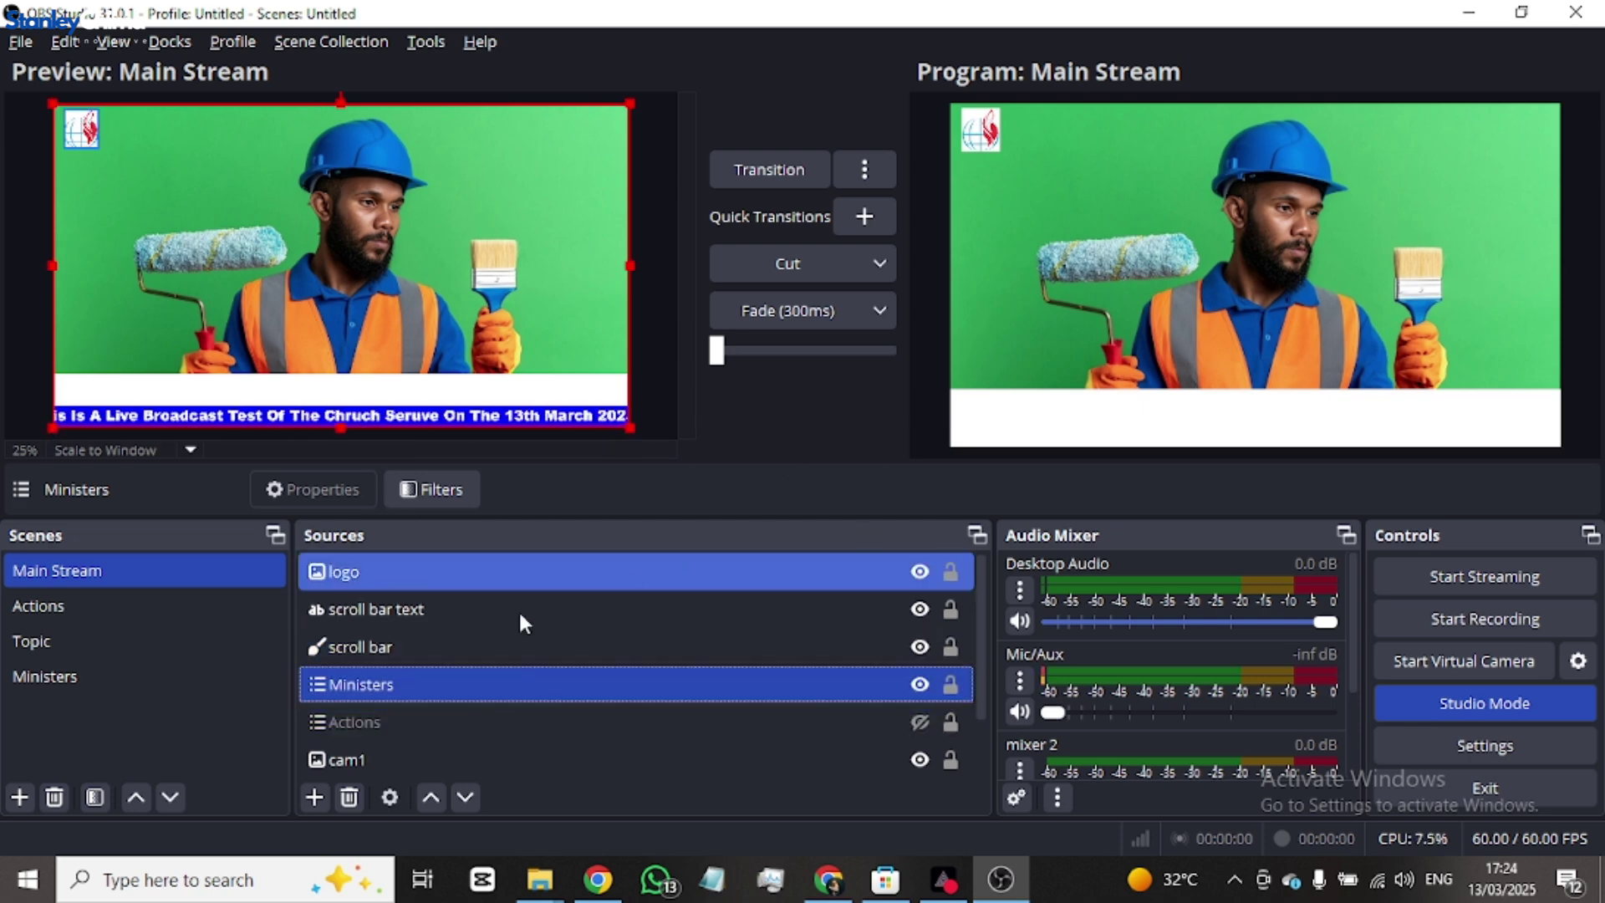
pyautogui.click(87, 669)
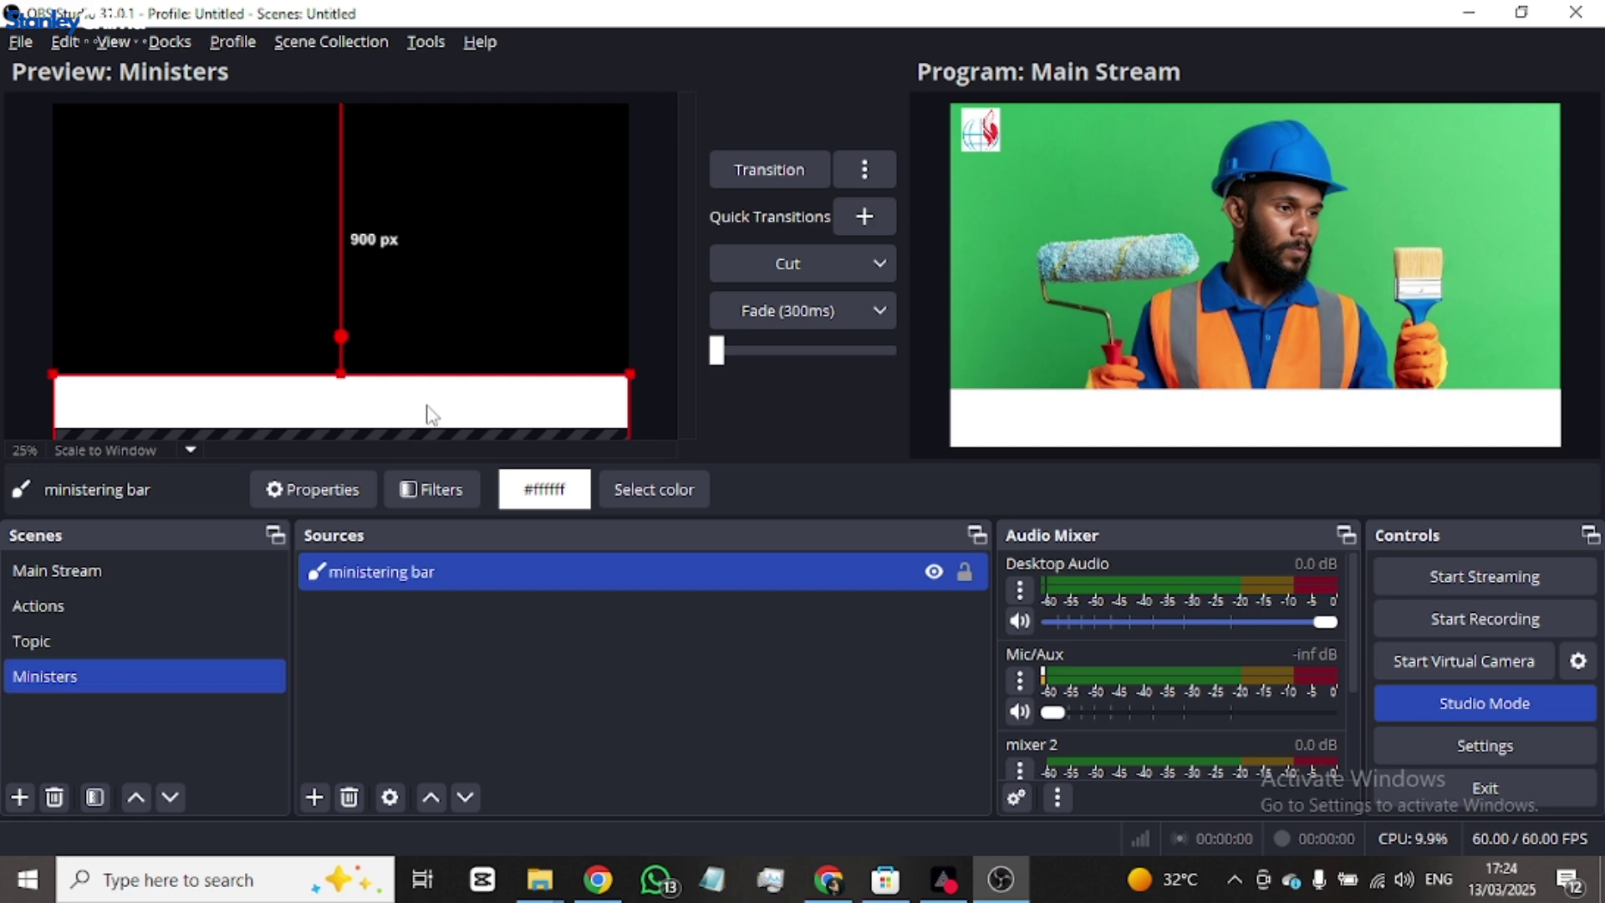
pyautogui.click(813, 306)
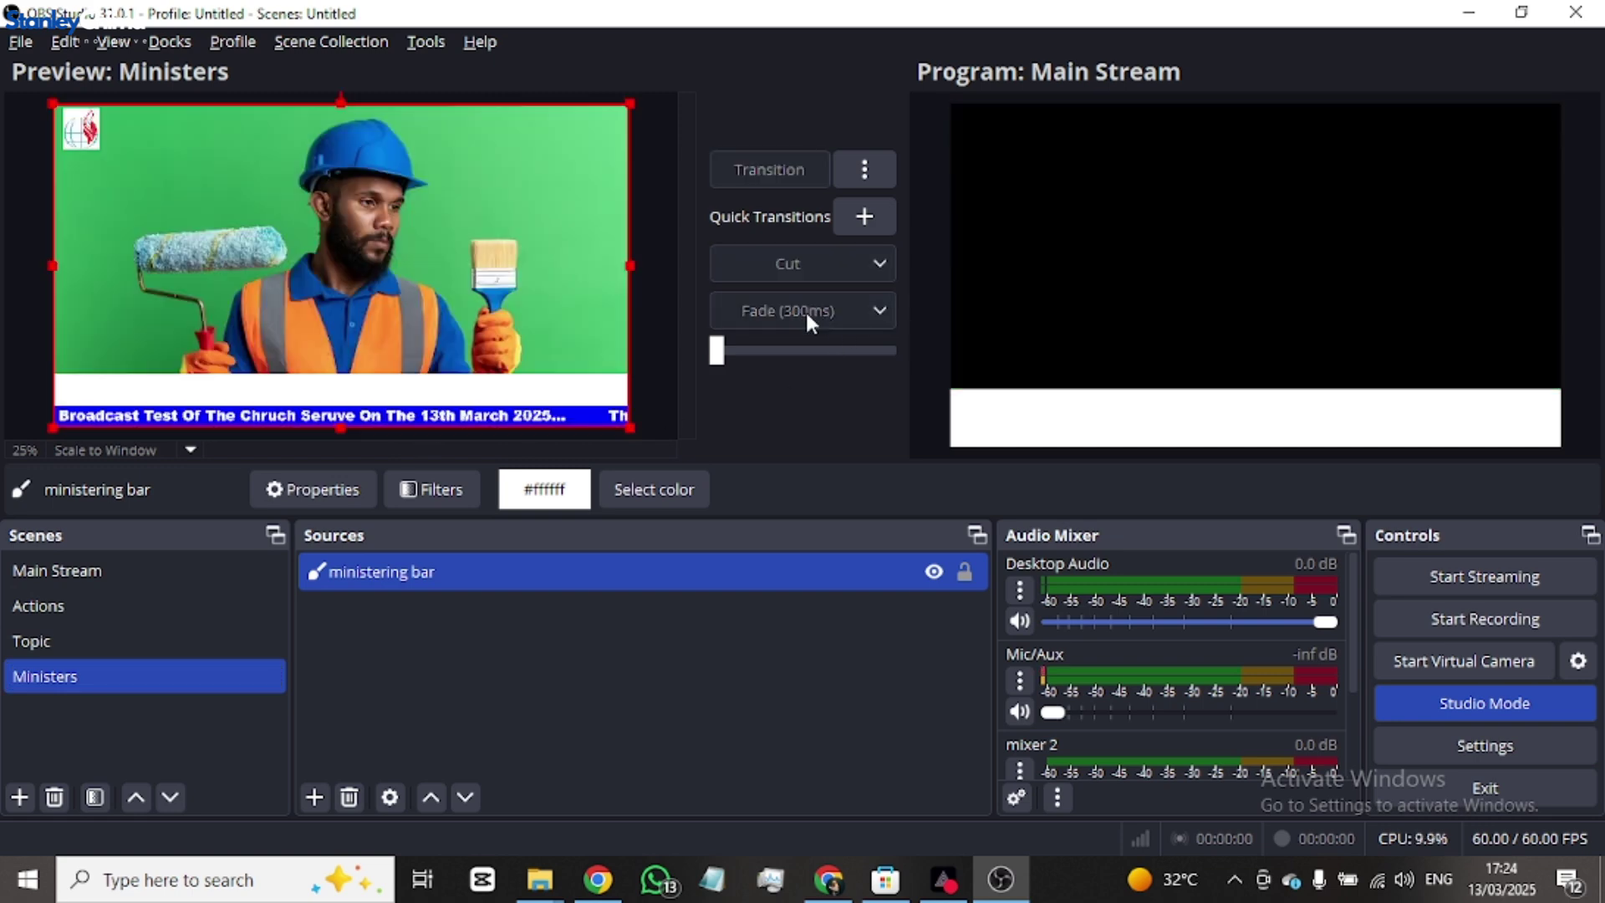
pyautogui.click(759, 307)
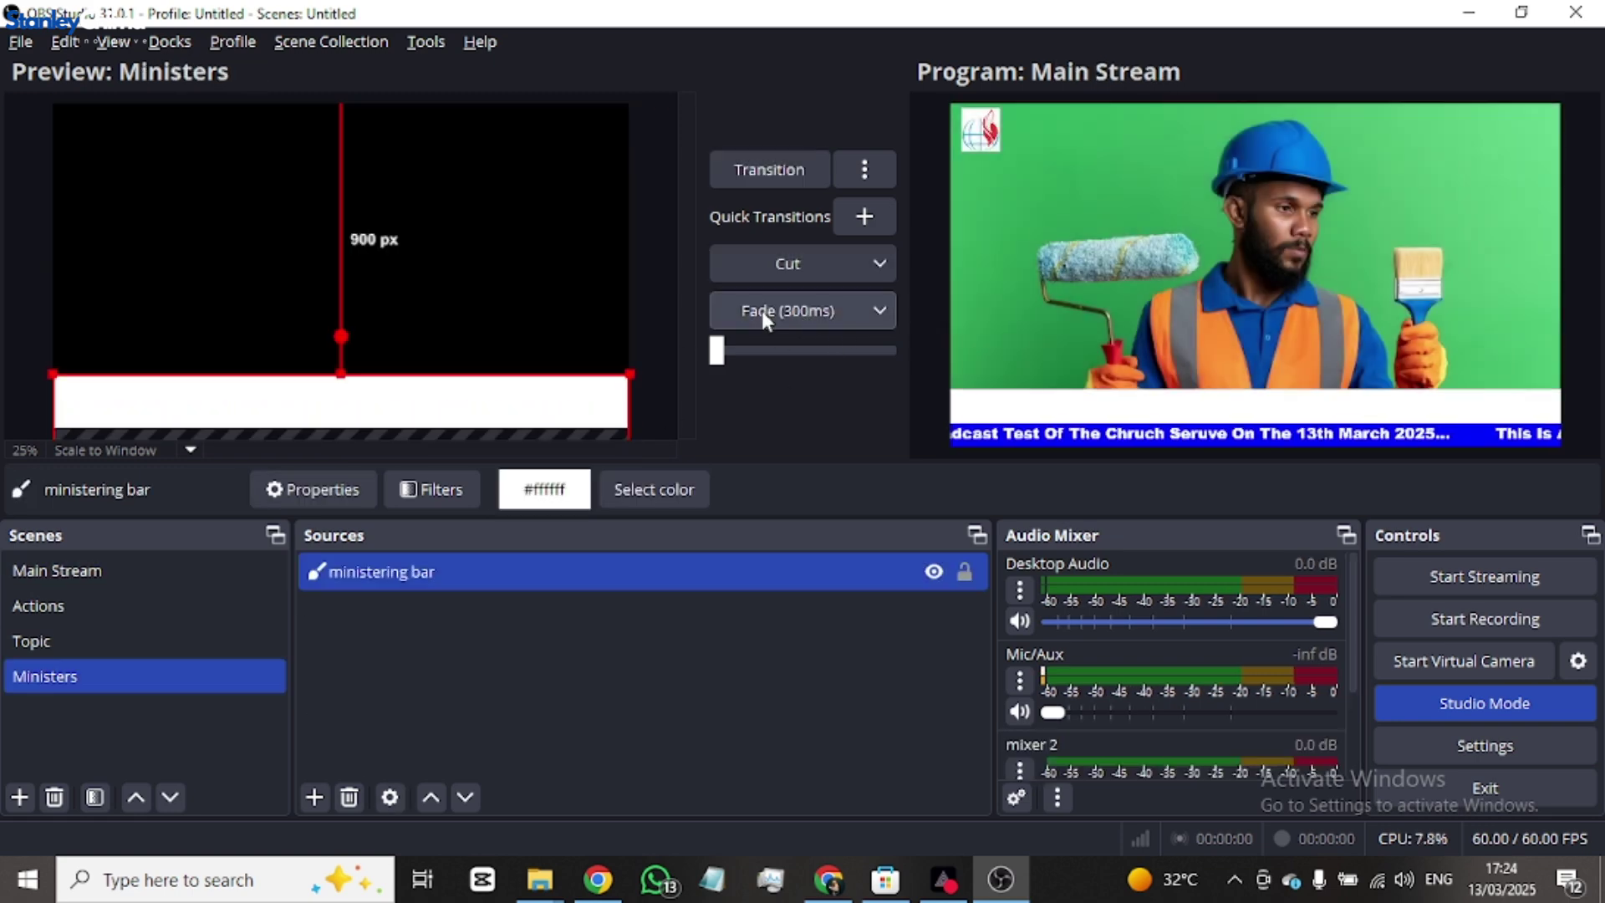
pyautogui.moveTo(339, 420); pyautogui.dragTo(343, 405)
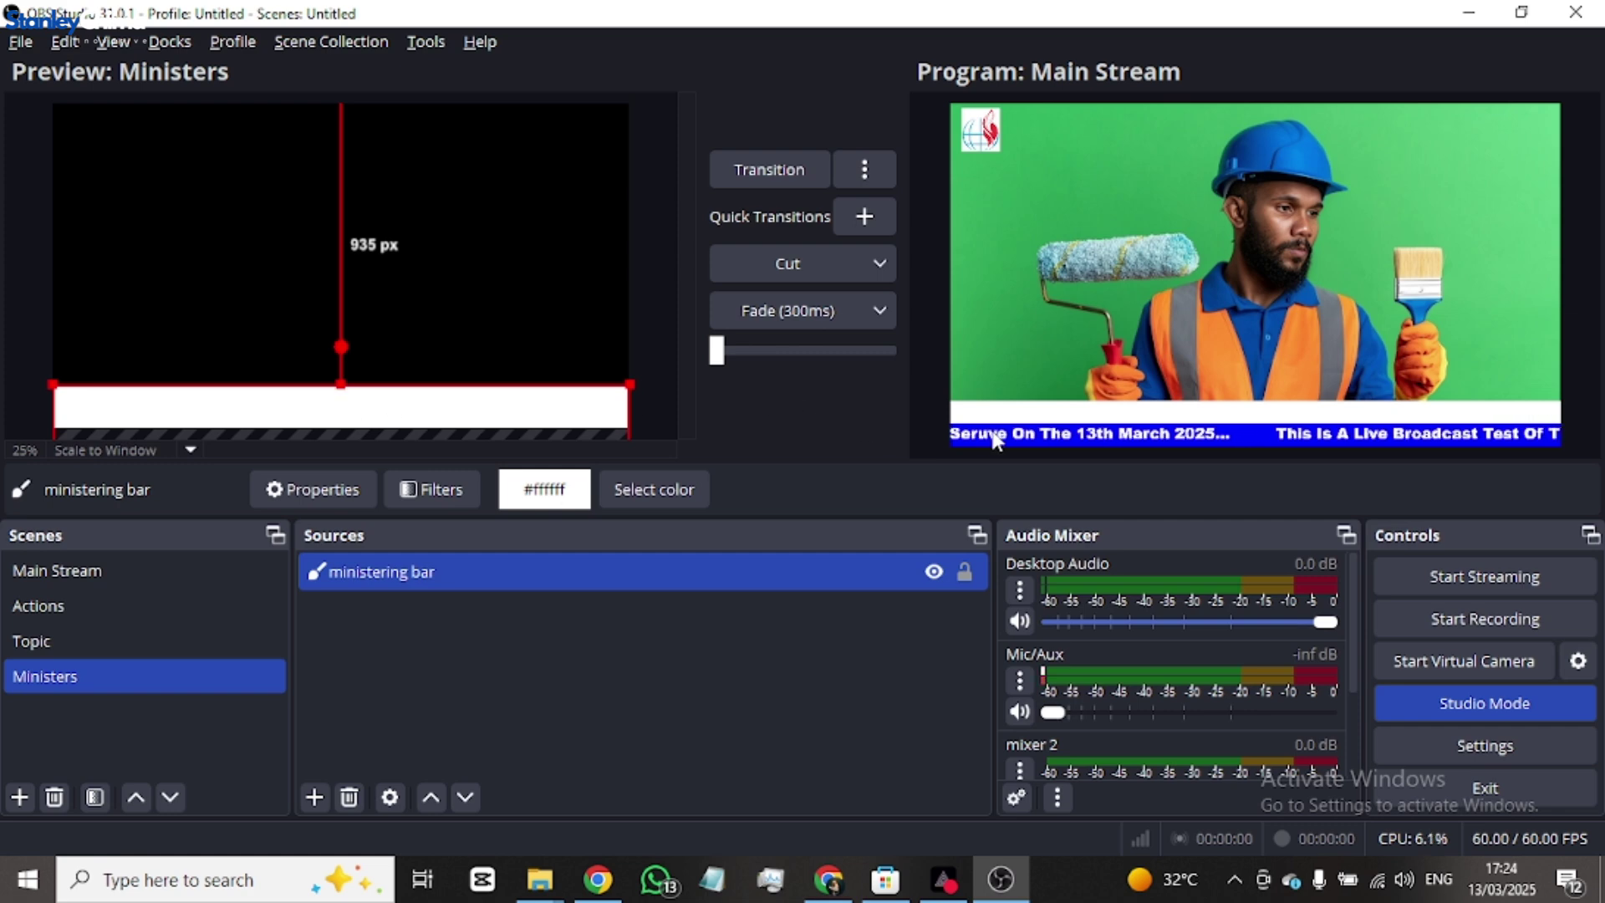
# - Reposition the scroll bar ticker text to sit 2 px above the bottom edge
pyautogui.click(88, 570)
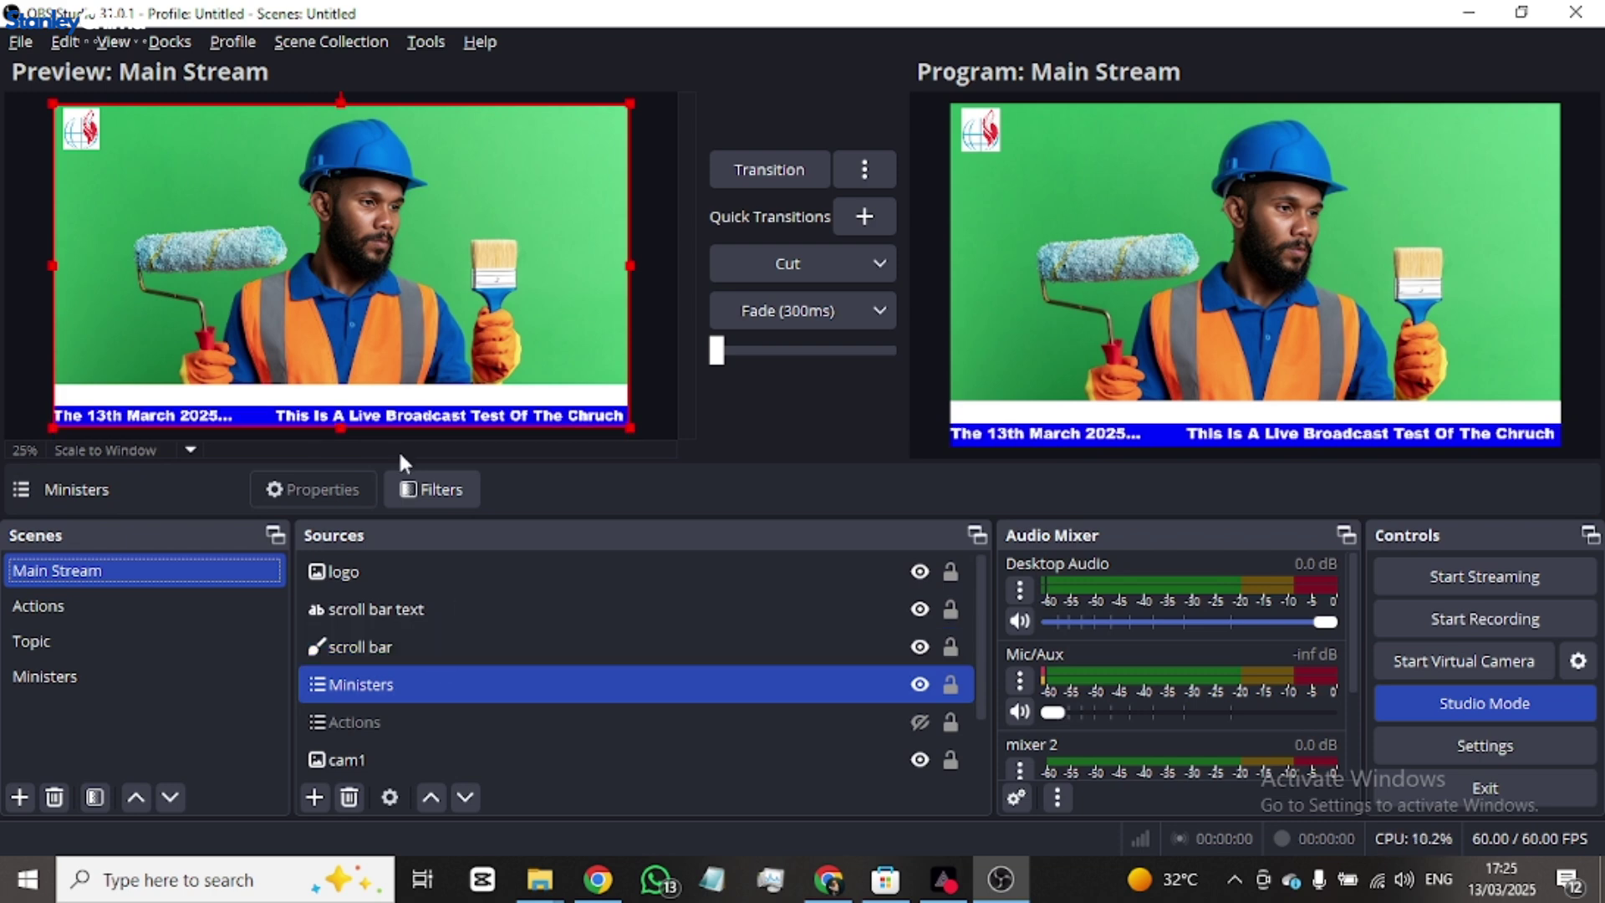
pyautogui.click(440, 419)
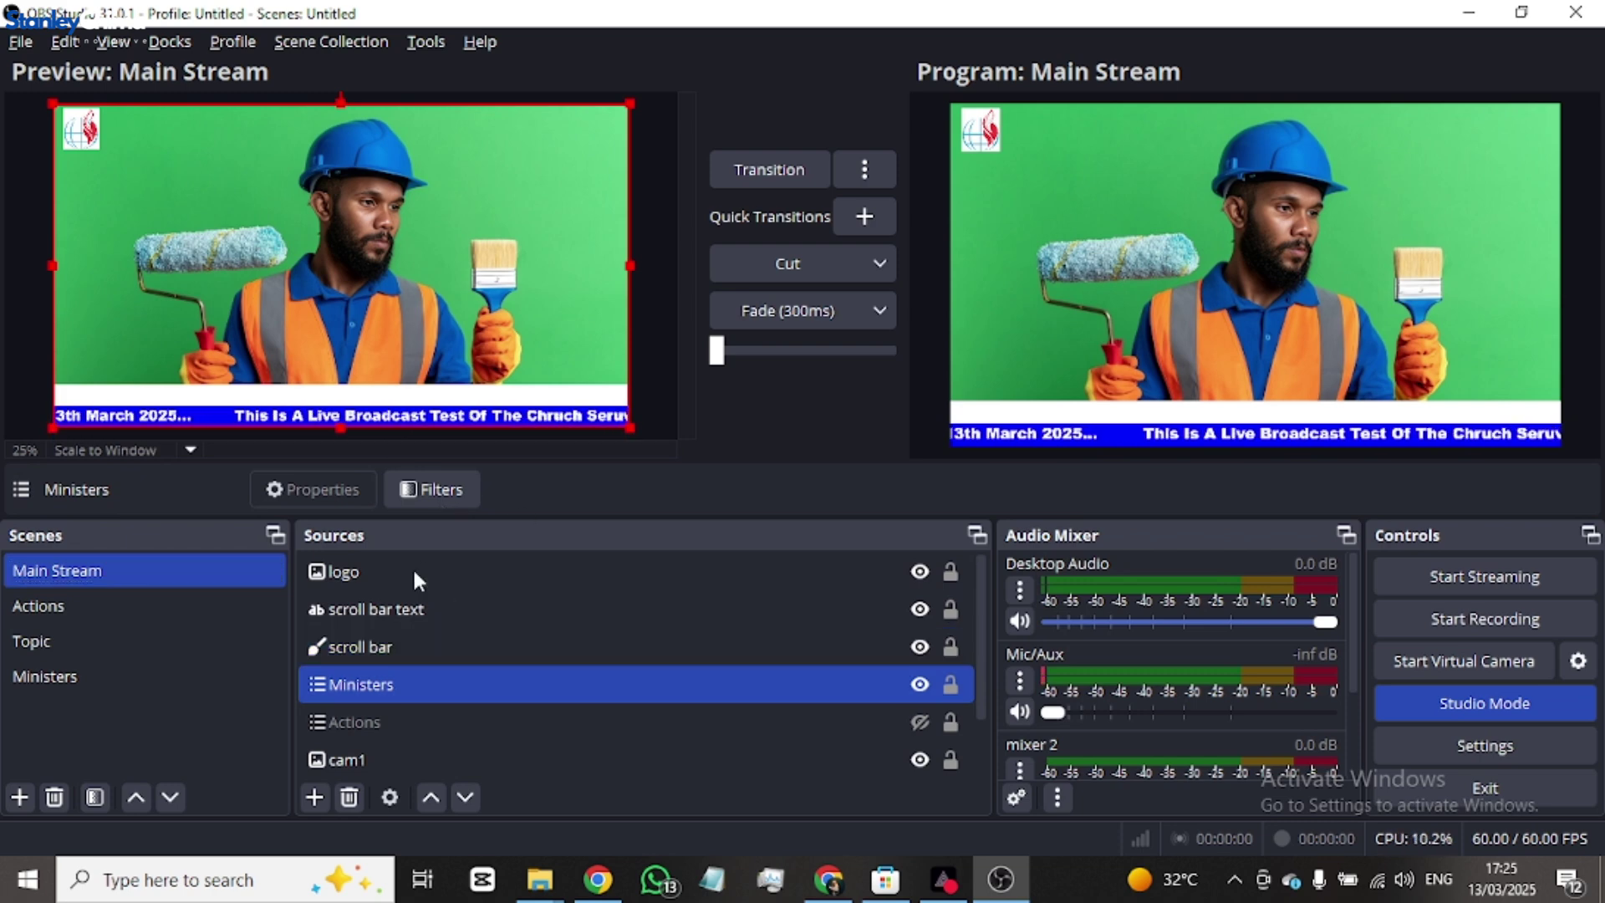
pyautogui.click(463, 610)
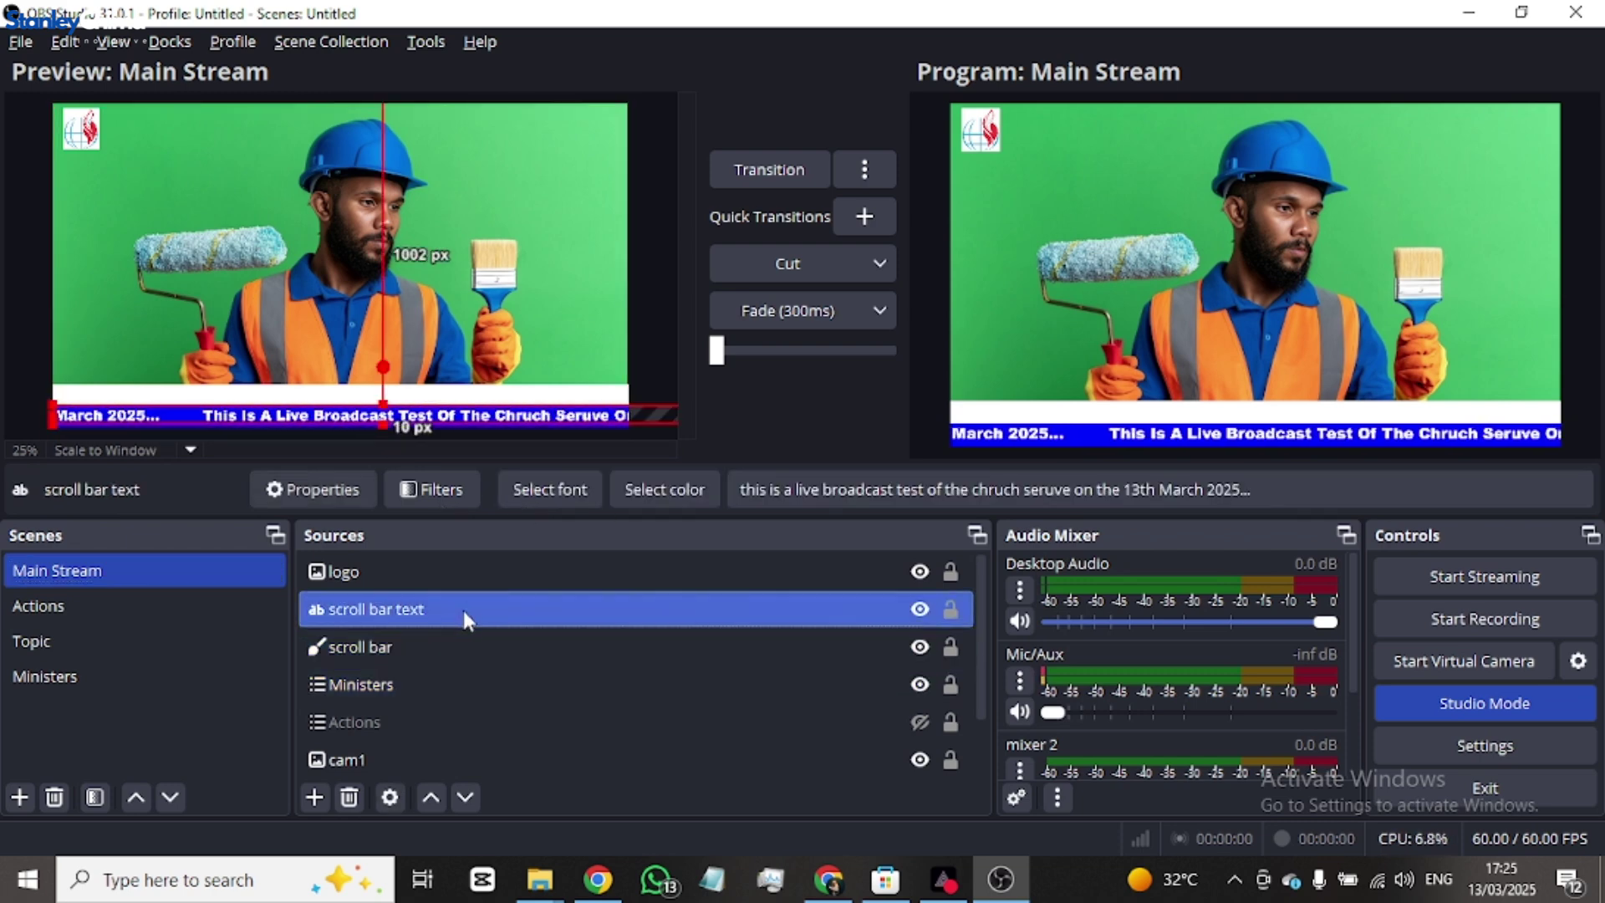
pyautogui.click(467, 425)
pyautogui.moveTo(463, 411); pyautogui.dragTo(465, 418)
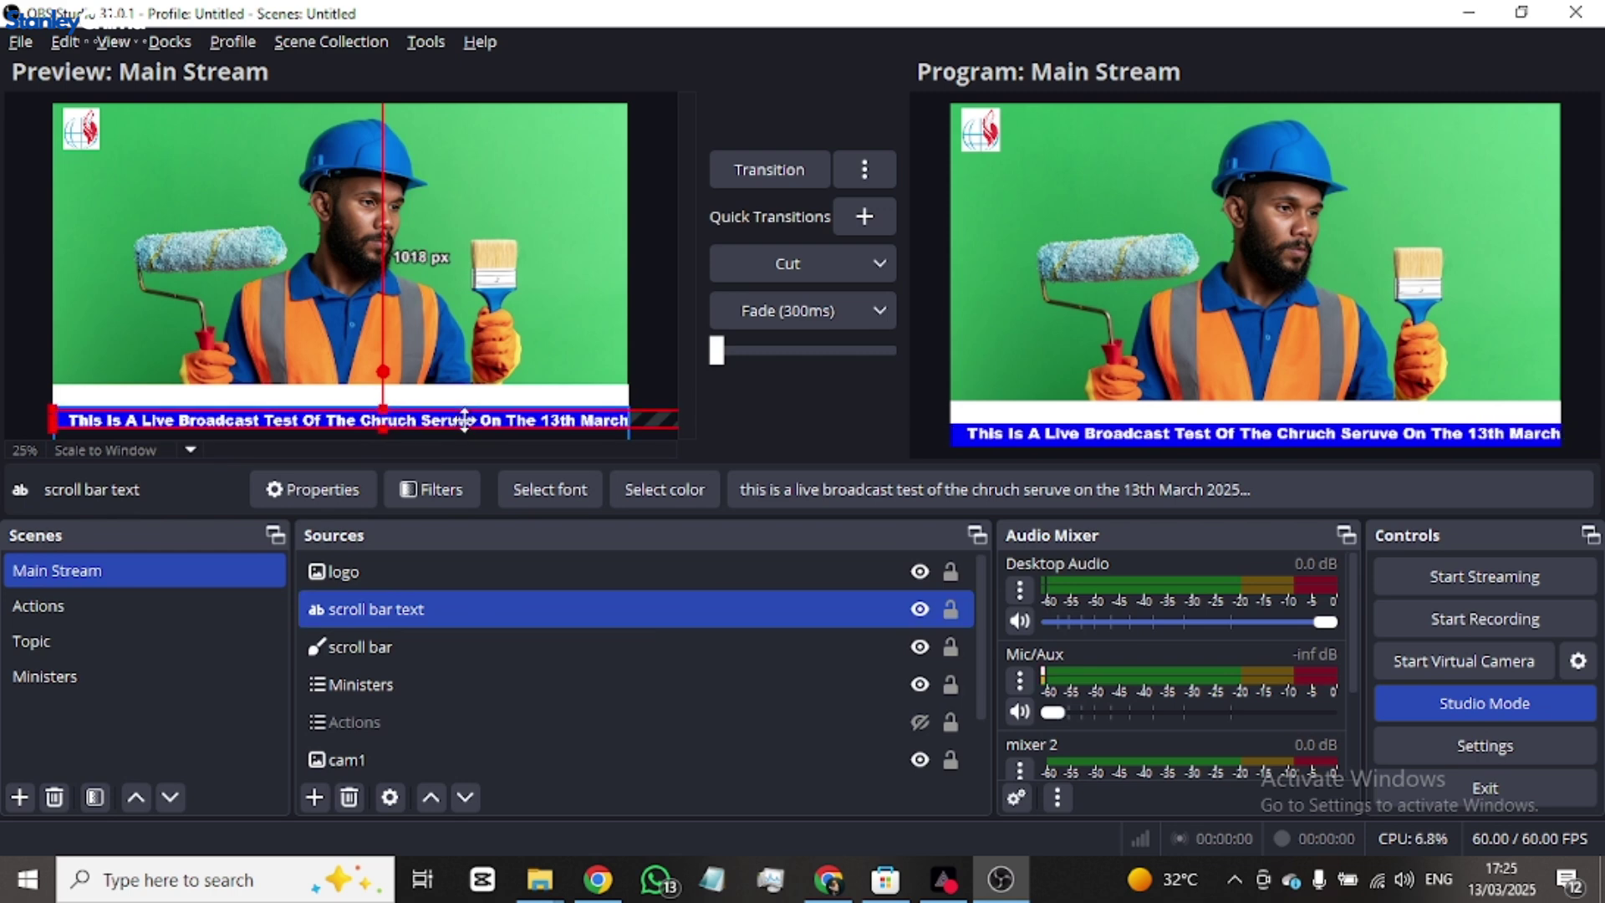
pyautogui.moveTo(464, 418); pyautogui.dragTo(464, 416)
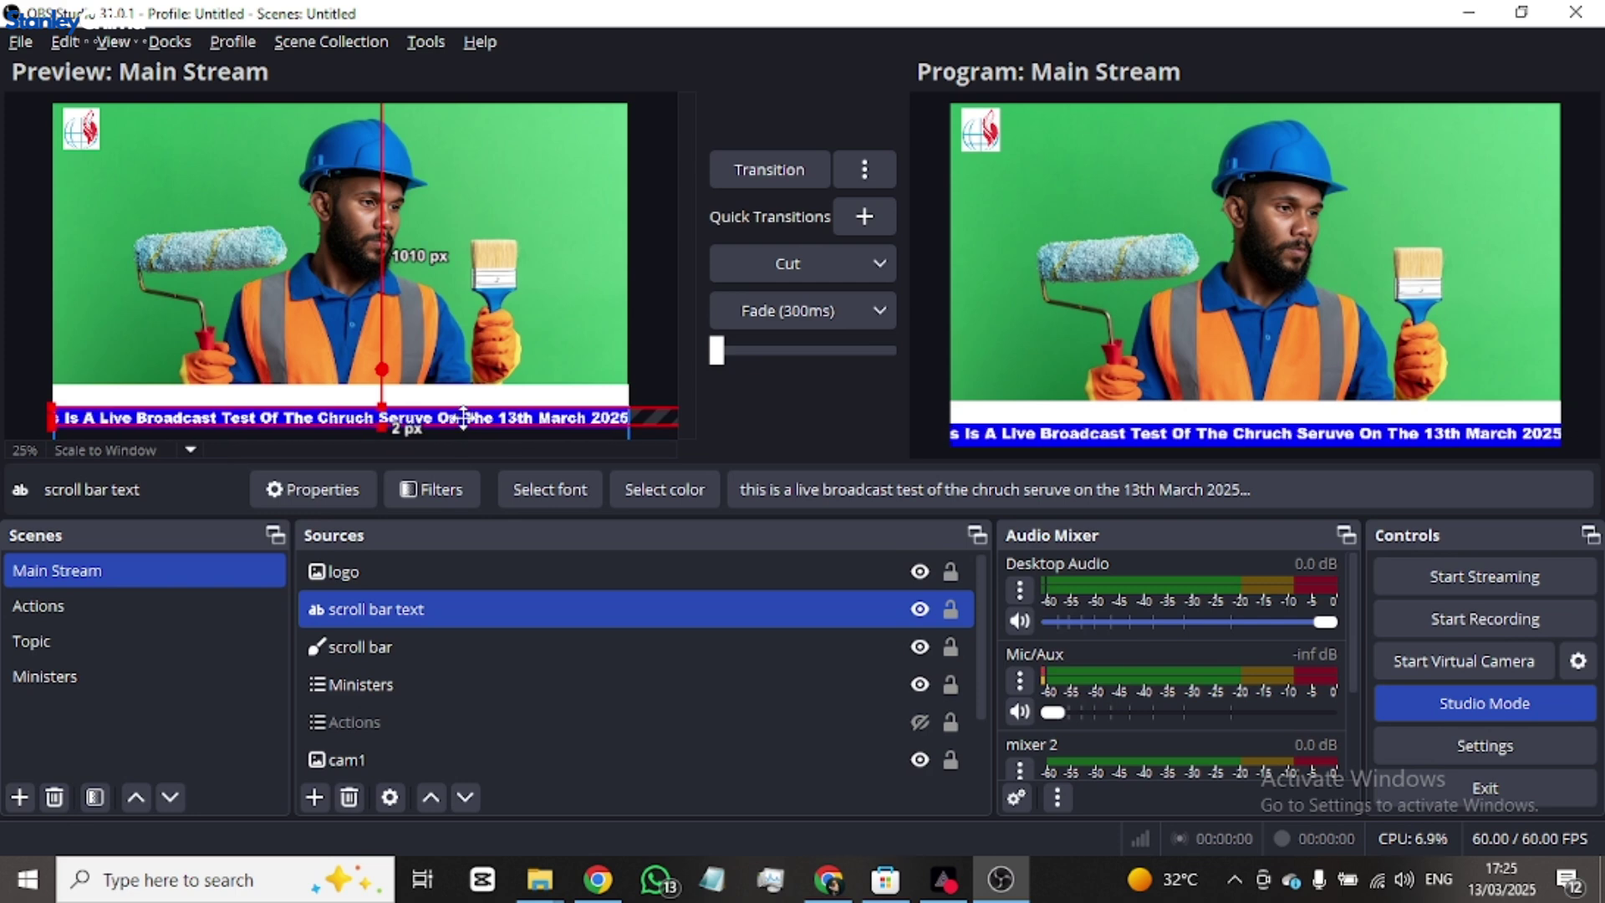
pyautogui.click(602, 326)
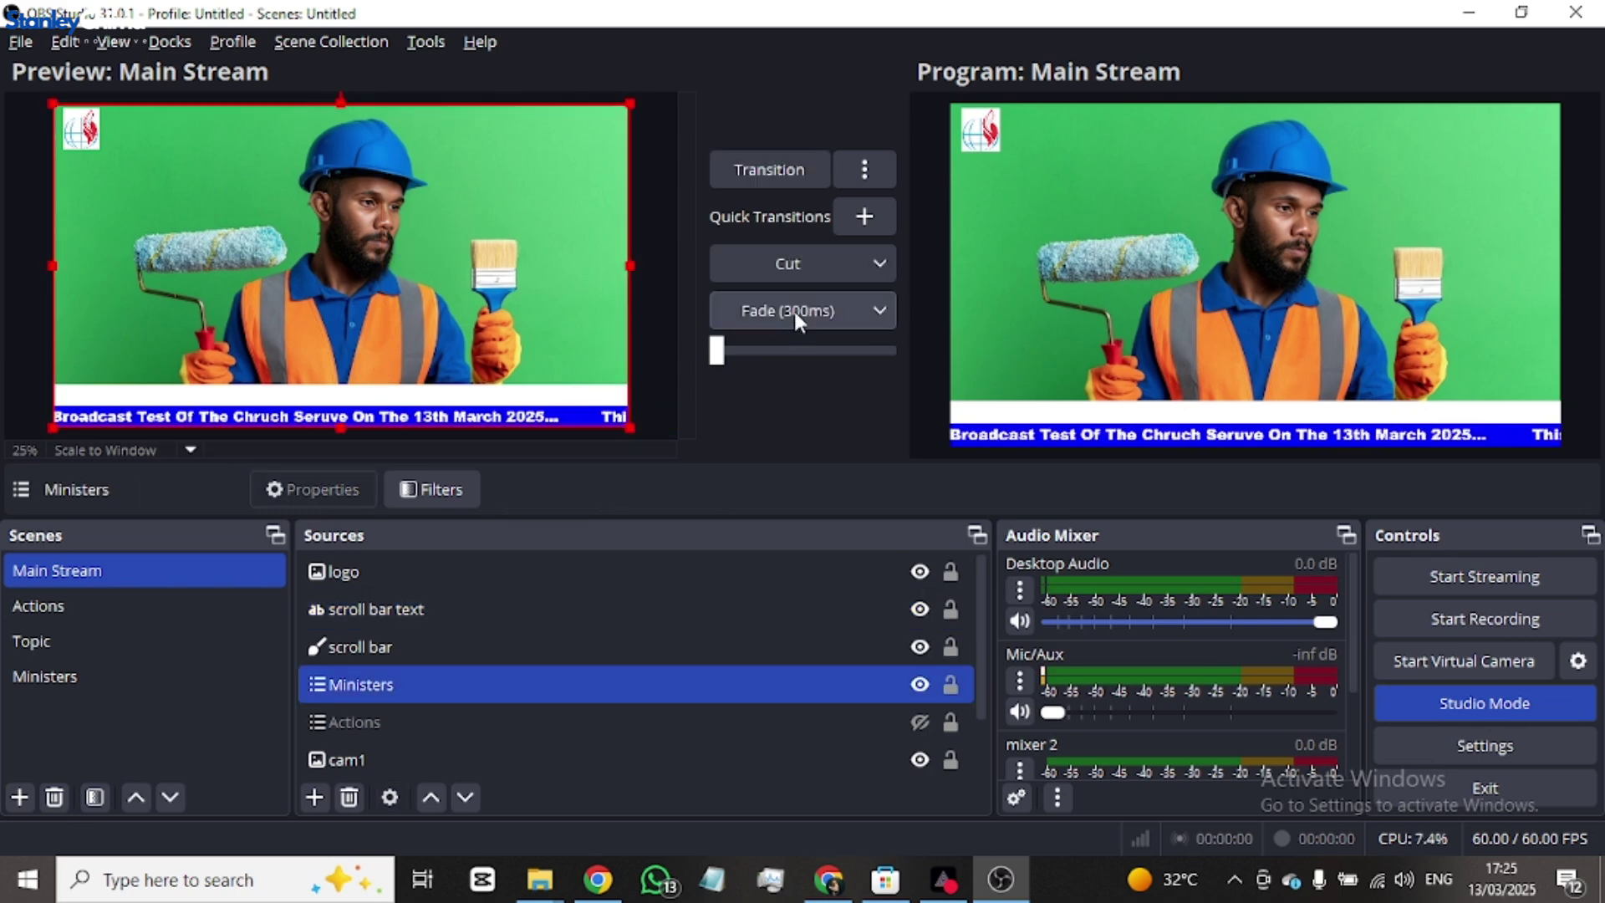
pyautogui.click(92, 670)
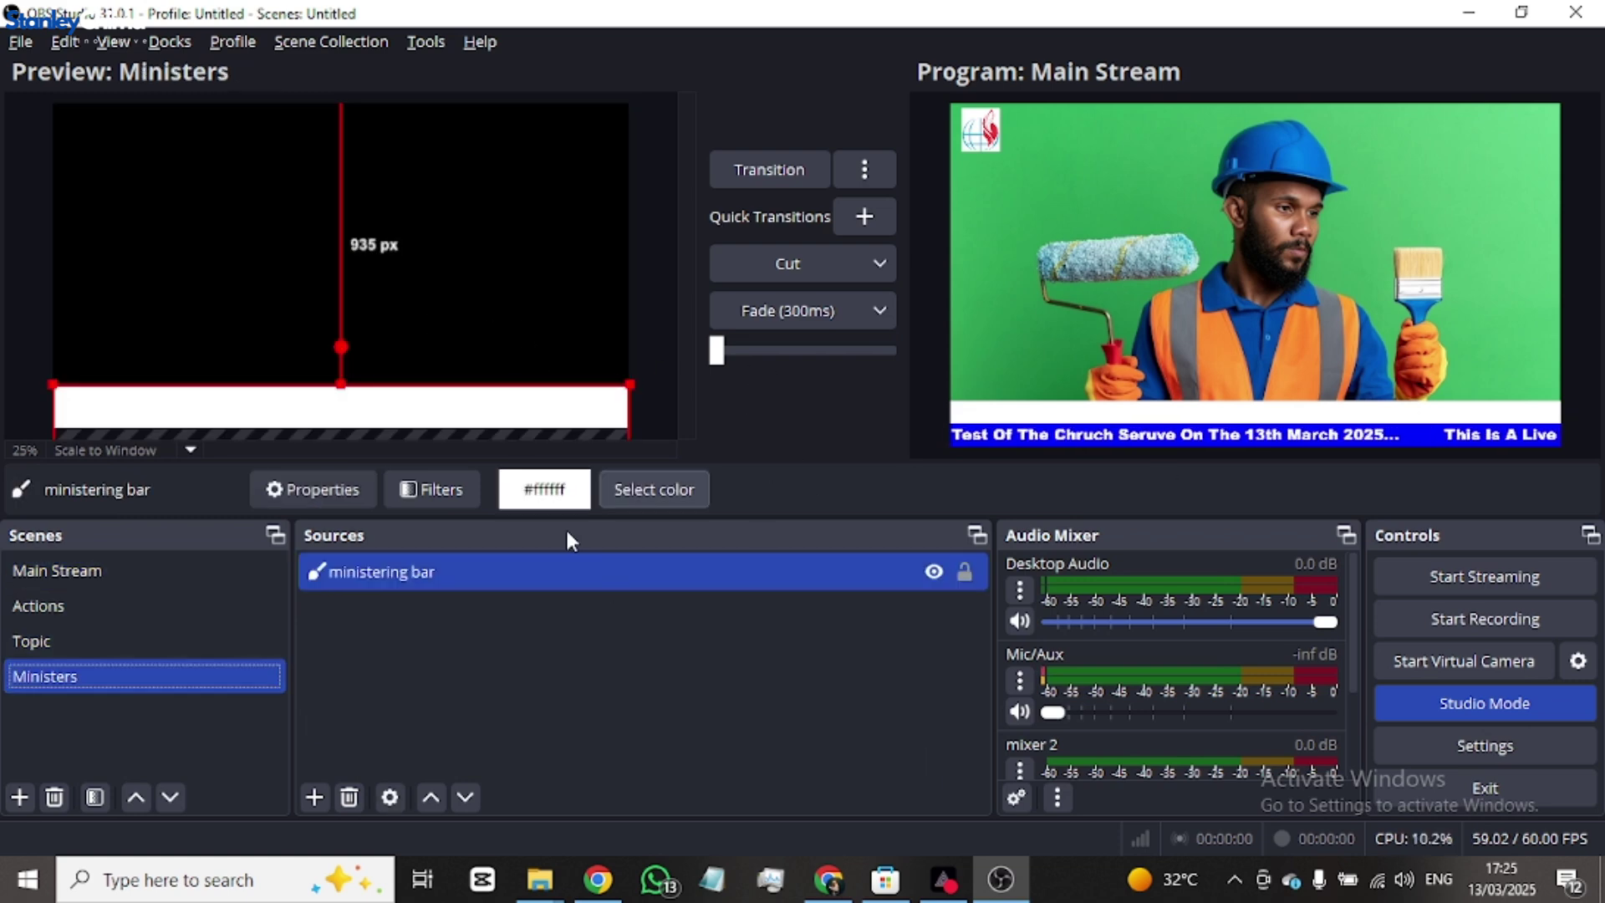
# - Add a colour source named 'ministers bar', working around the duplicate-name warning
pyautogui.click(315, 794)
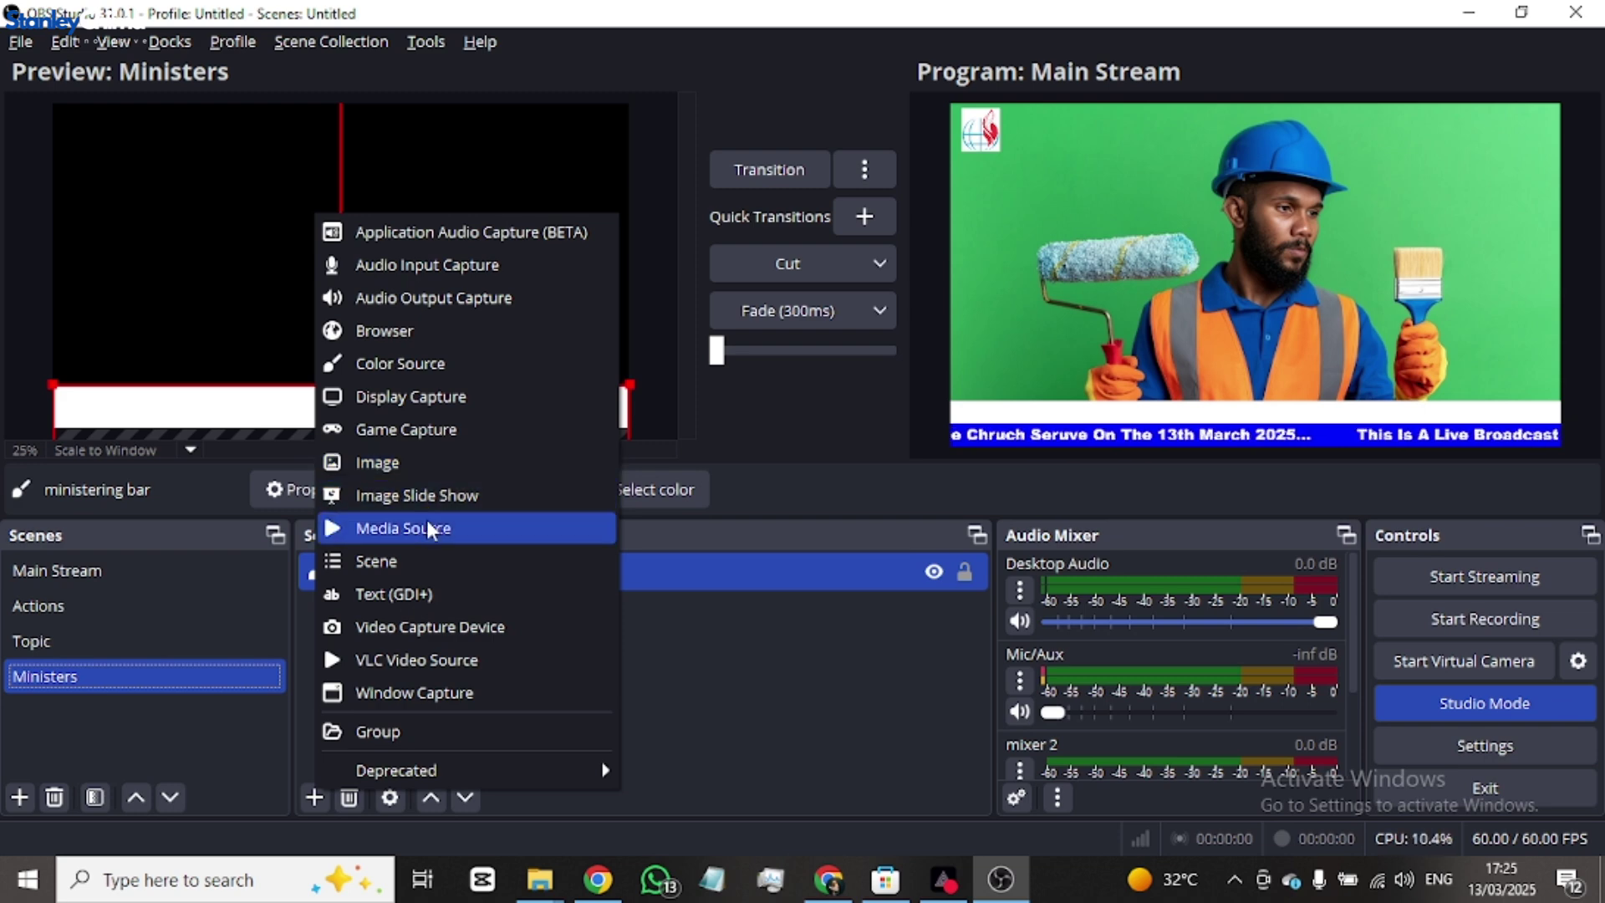
pyautogui.click(430, 361)
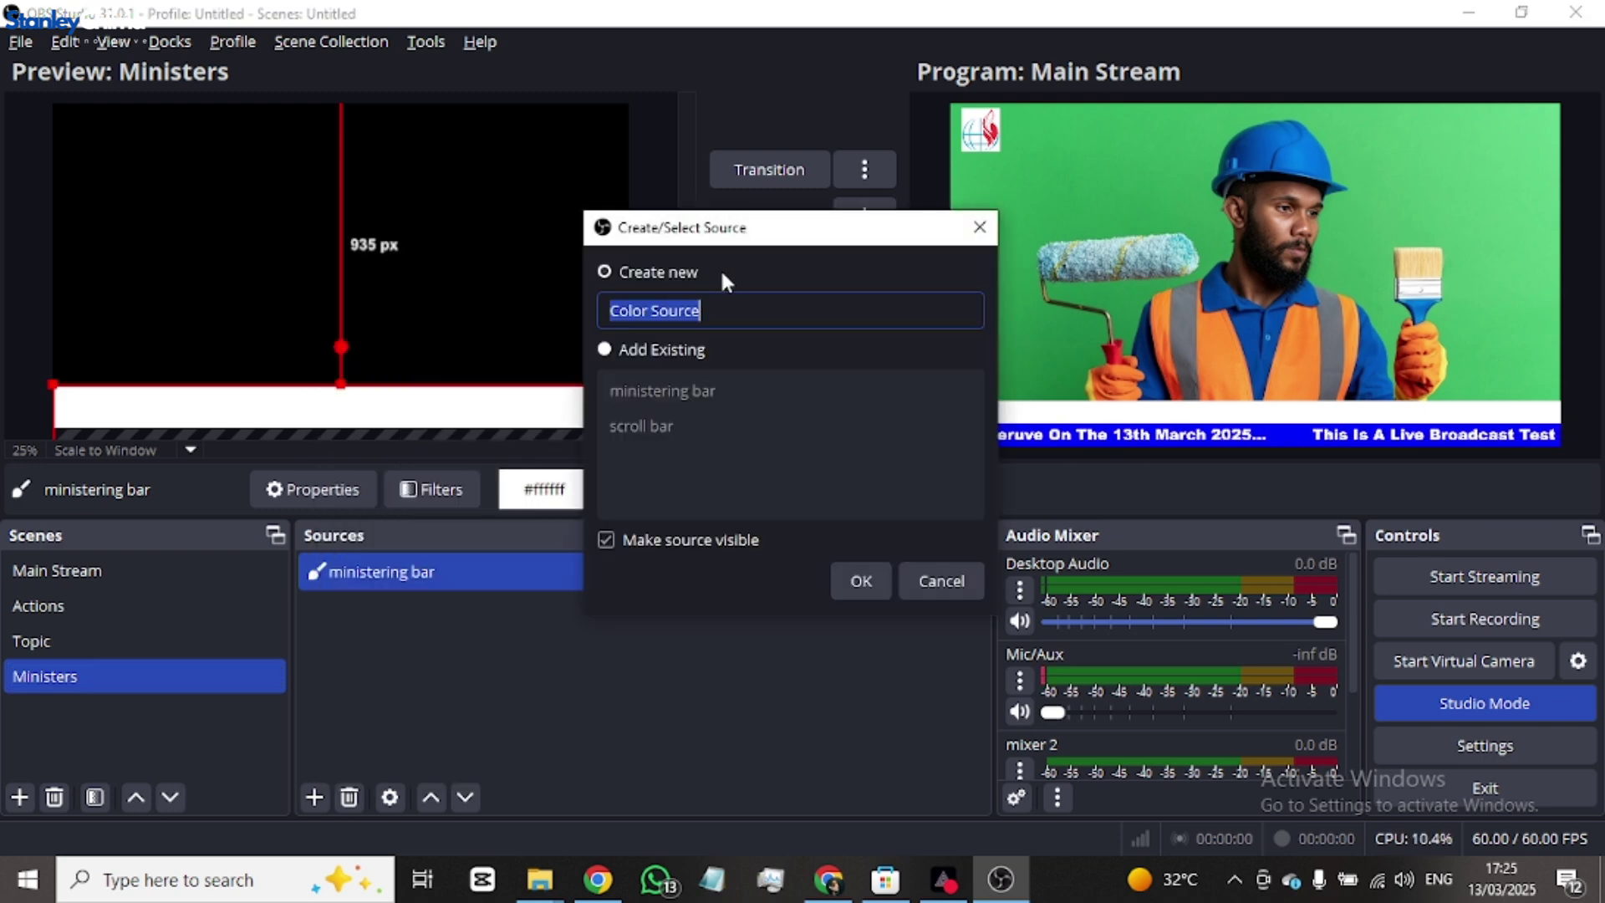
pyautogui.write('ministering bar')
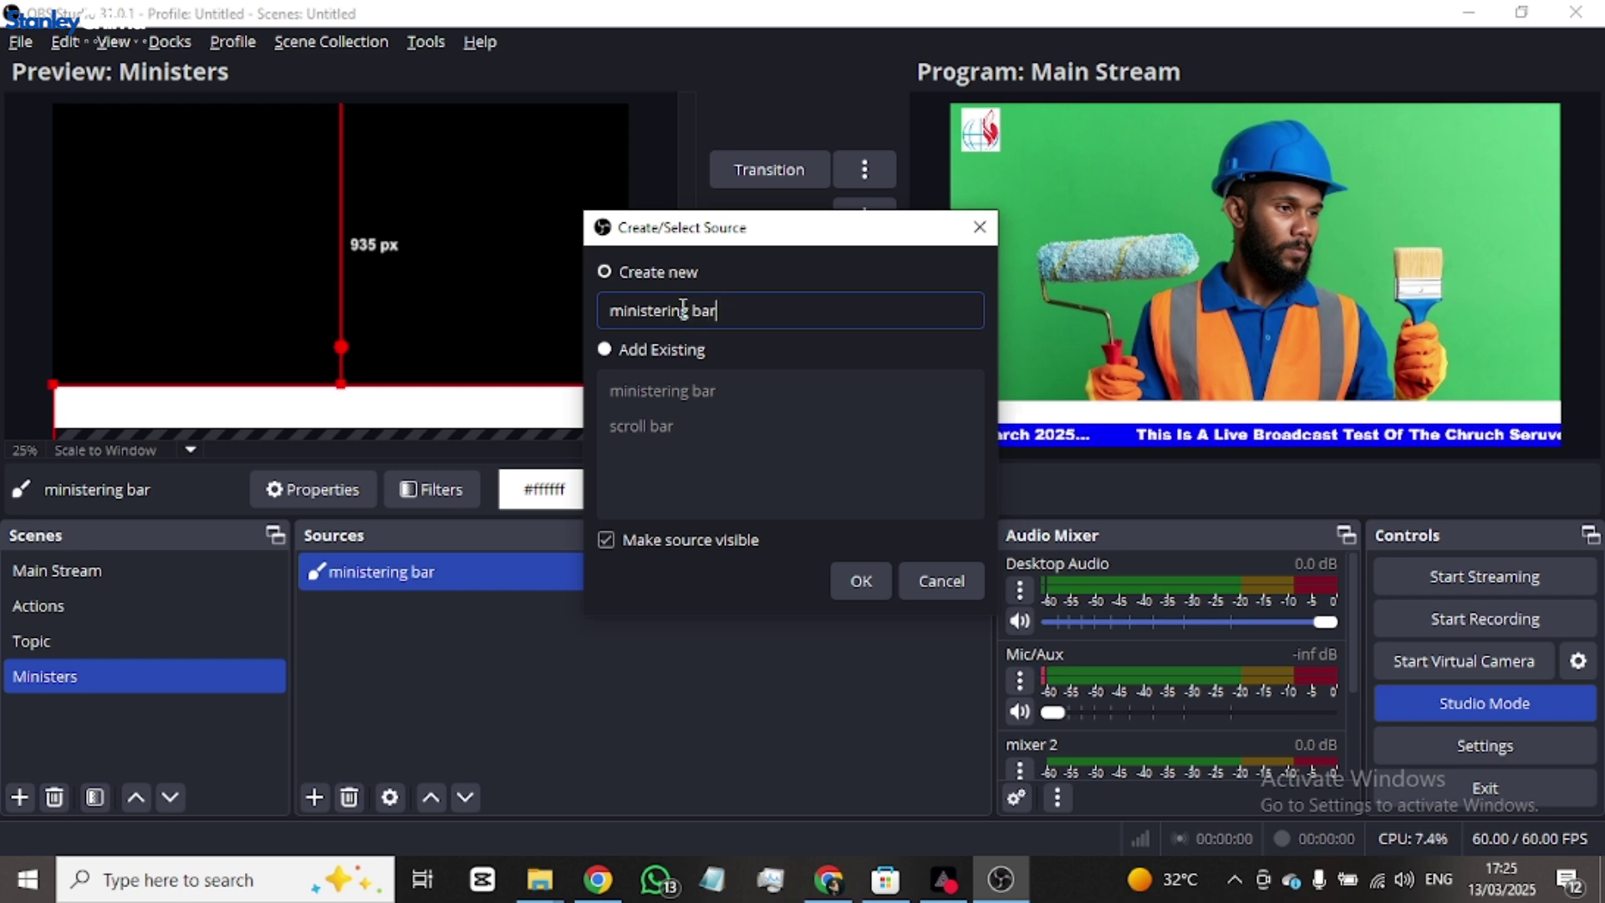
pyautogui.click(862, 581)
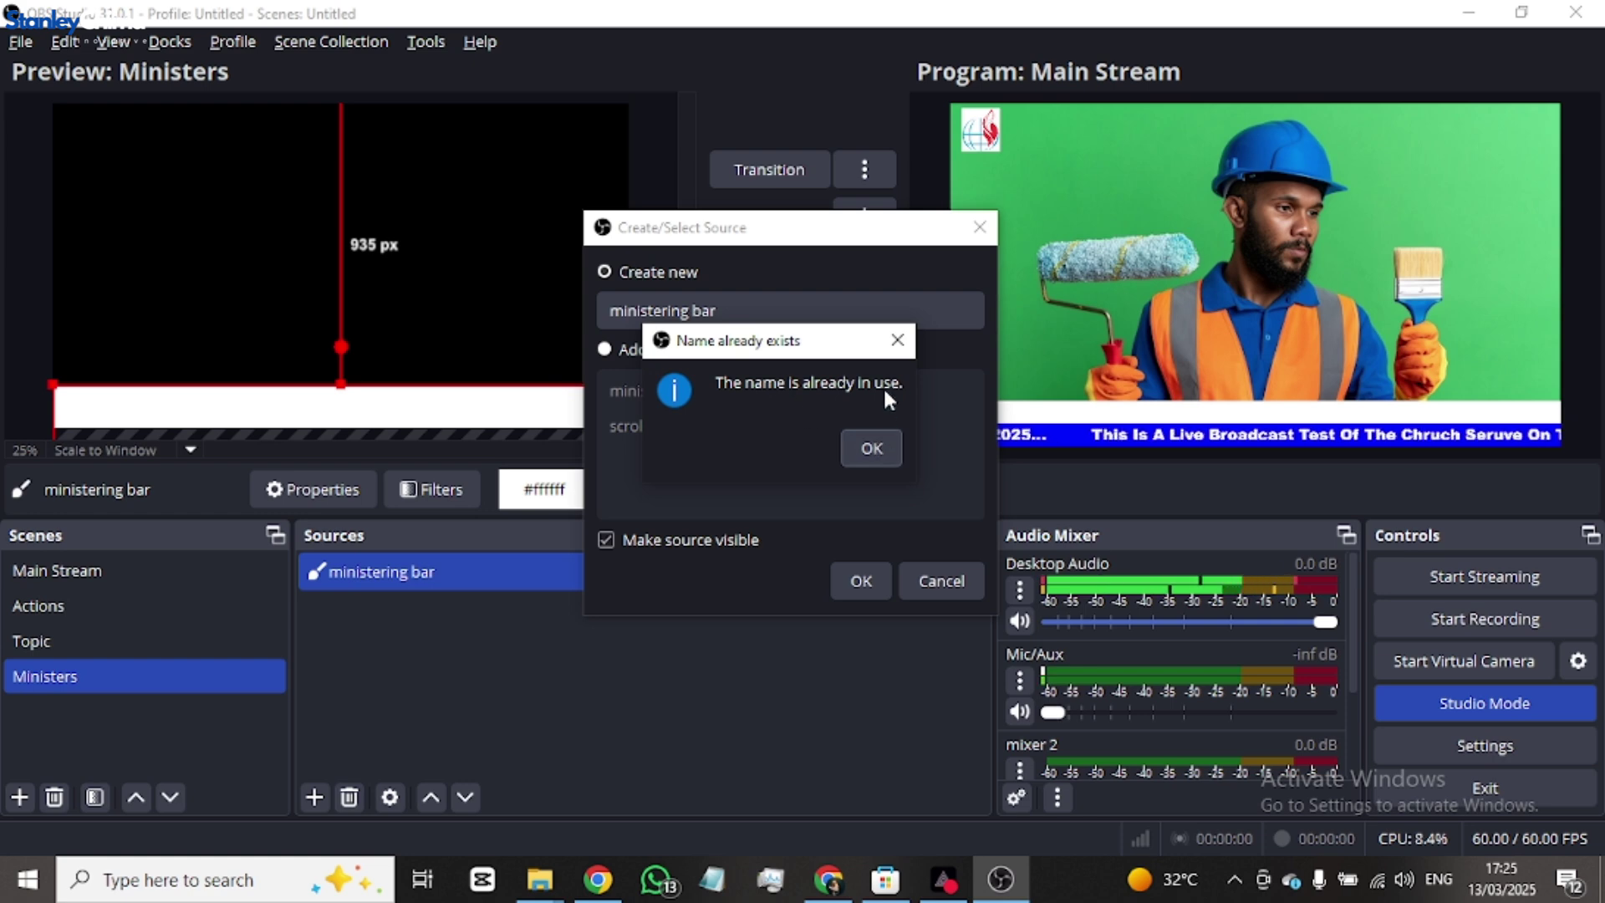
pyautogui.click(900, 341)
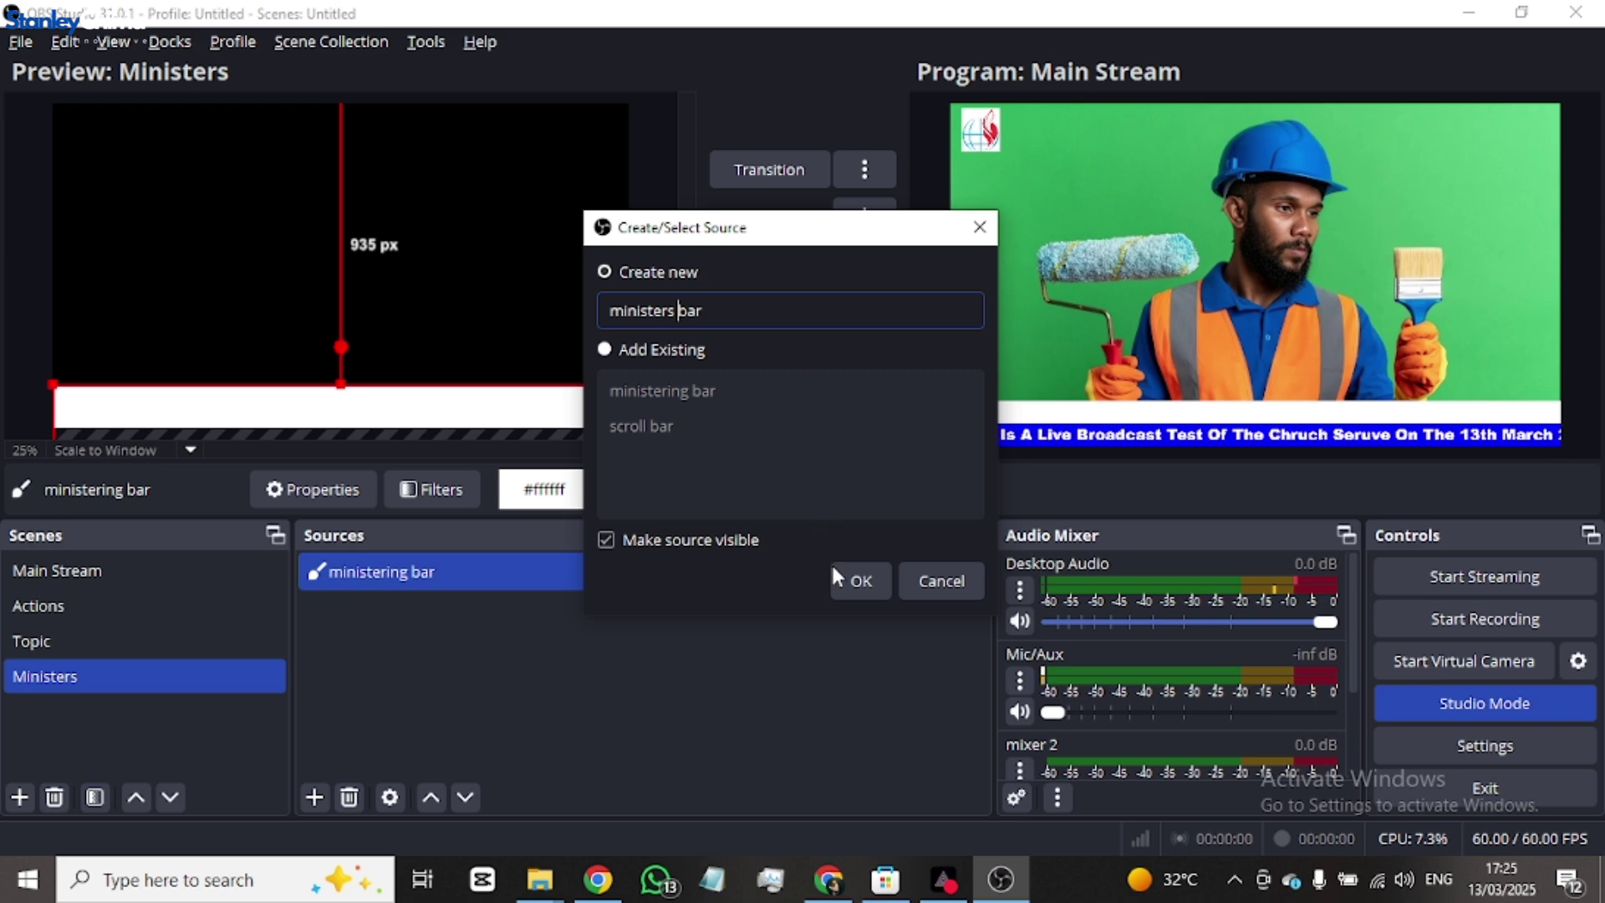
pyautogui.click(861, 580)
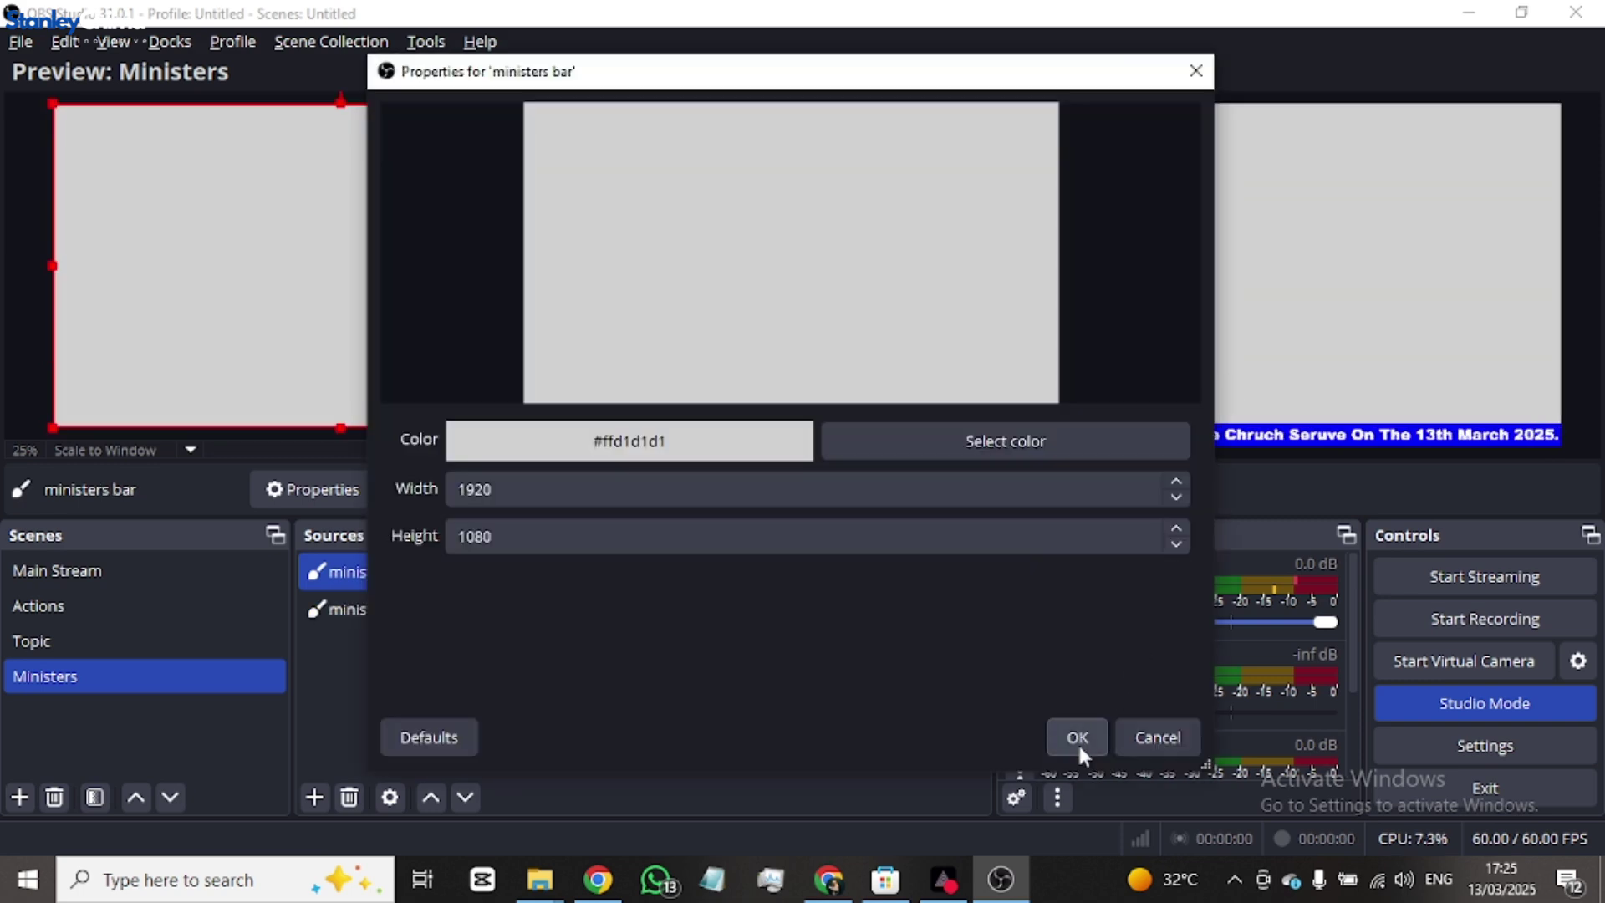
# - Set the ministers bar colour to black and shift it down and to the left
pyautogui.click(1039, 459)
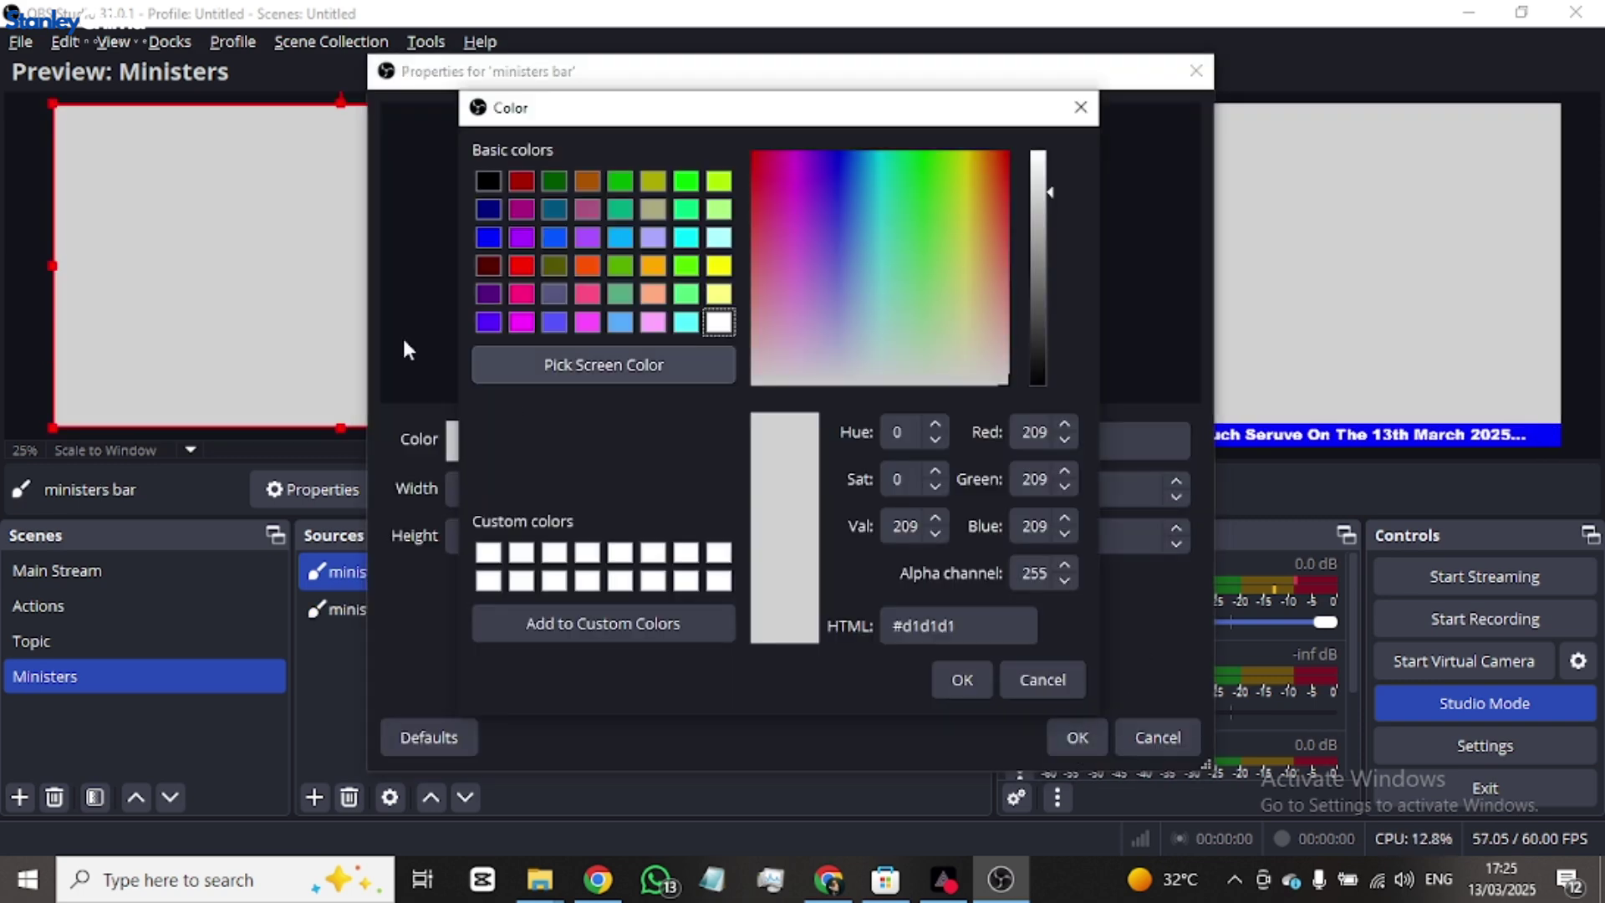
pyautogui.click(488, 180)
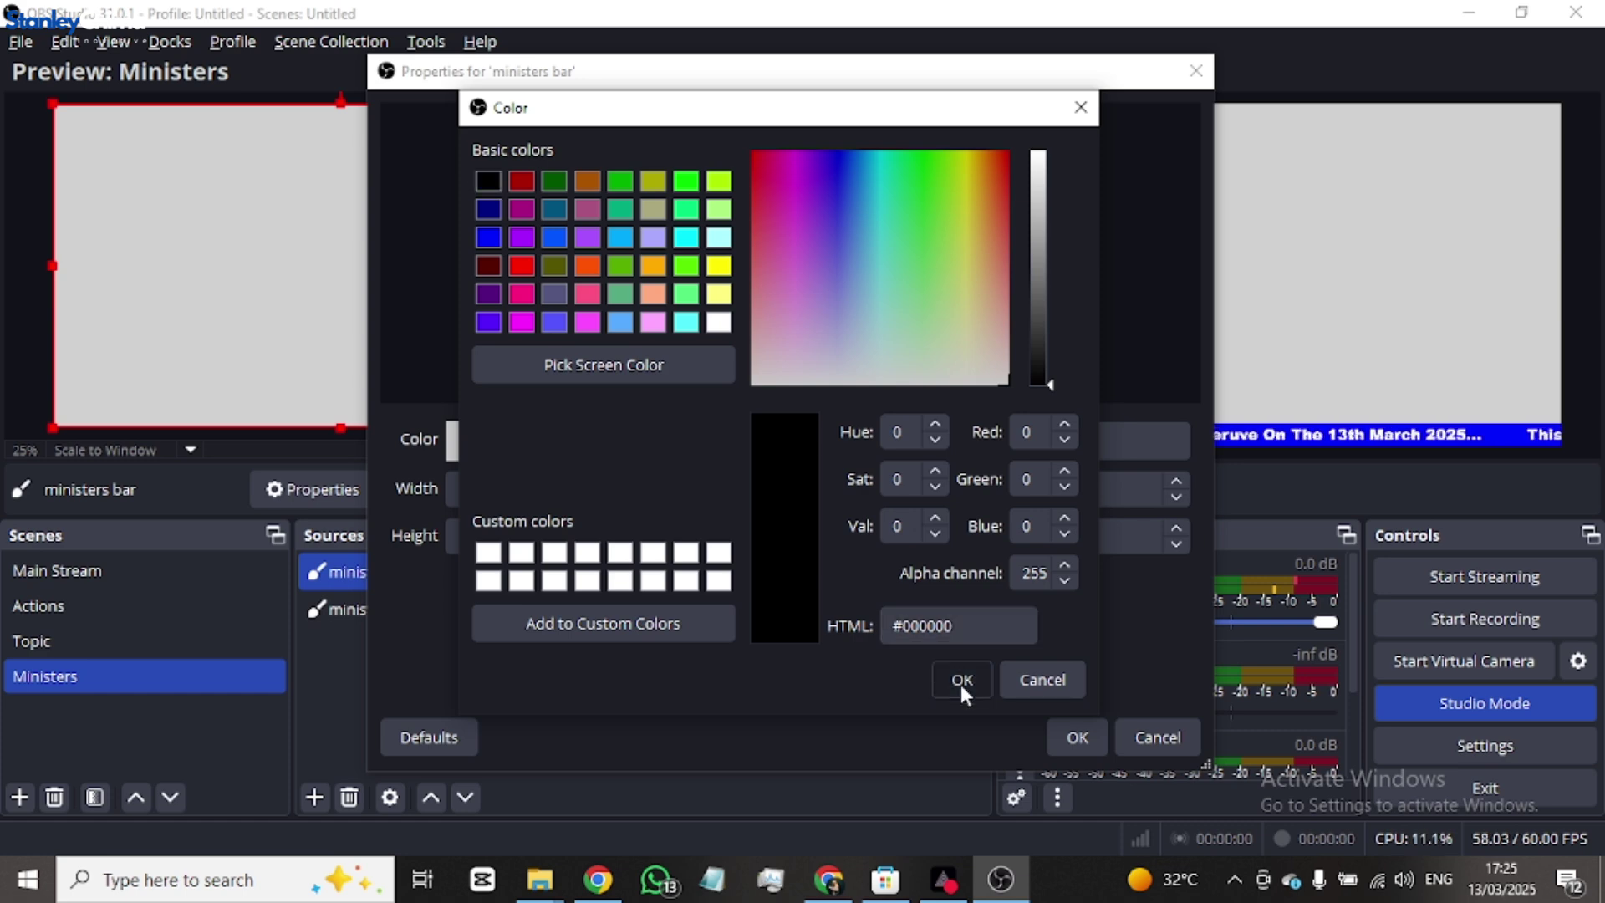
pyautogui.click(961, 680)
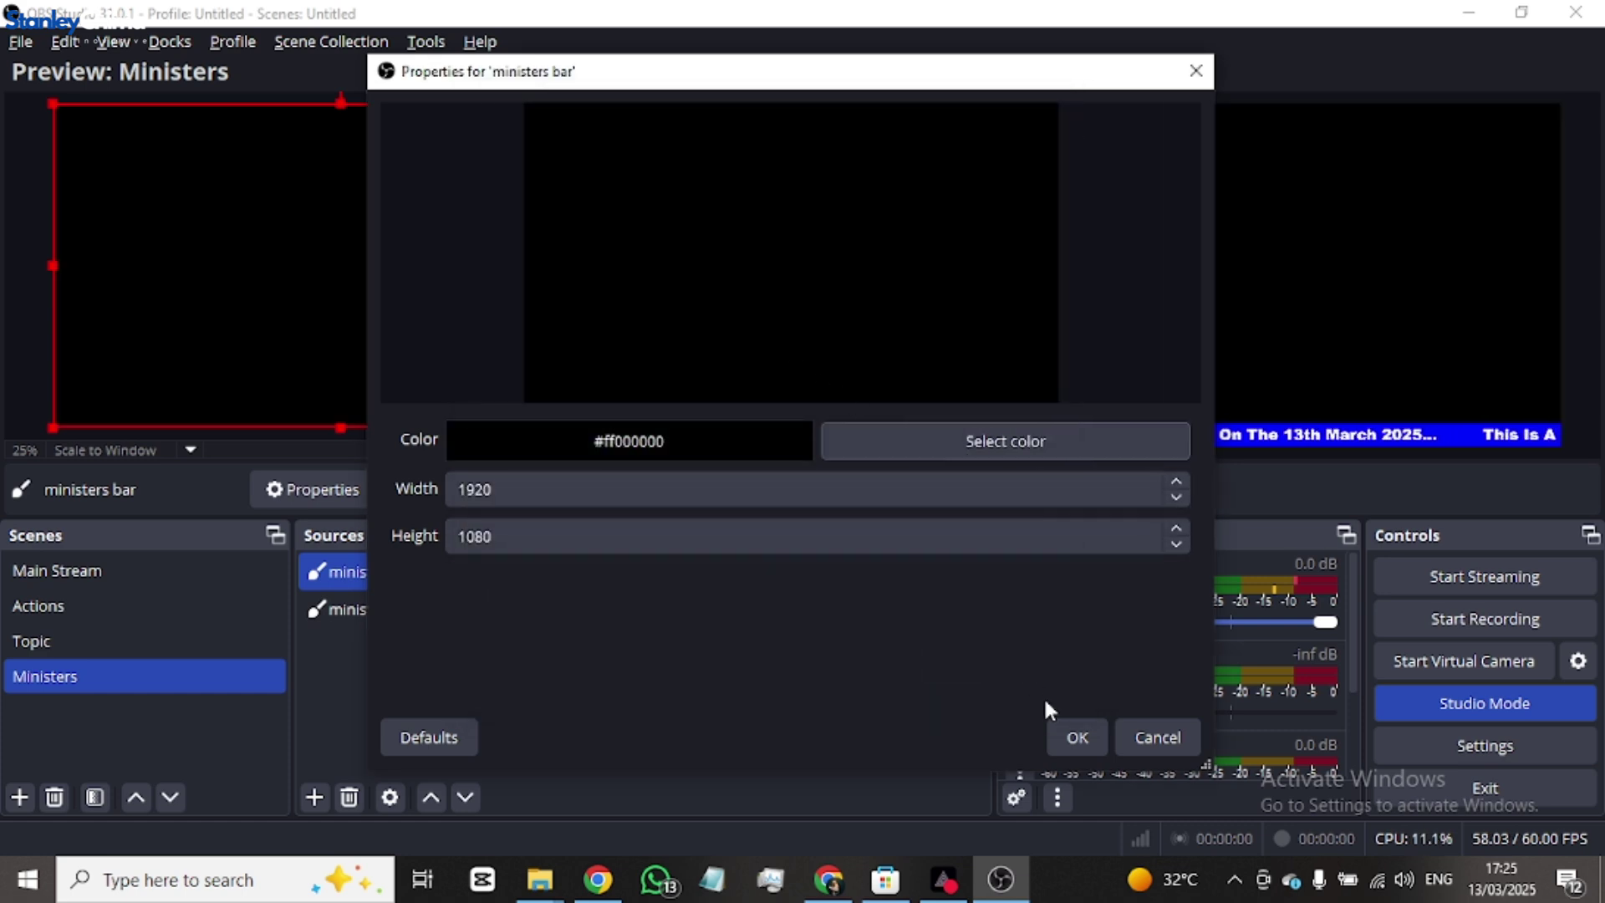
pyautogui.click(1076, 737)
pyautogui.moveTo(400, 353); pyautogui.dragTo(4, 535)
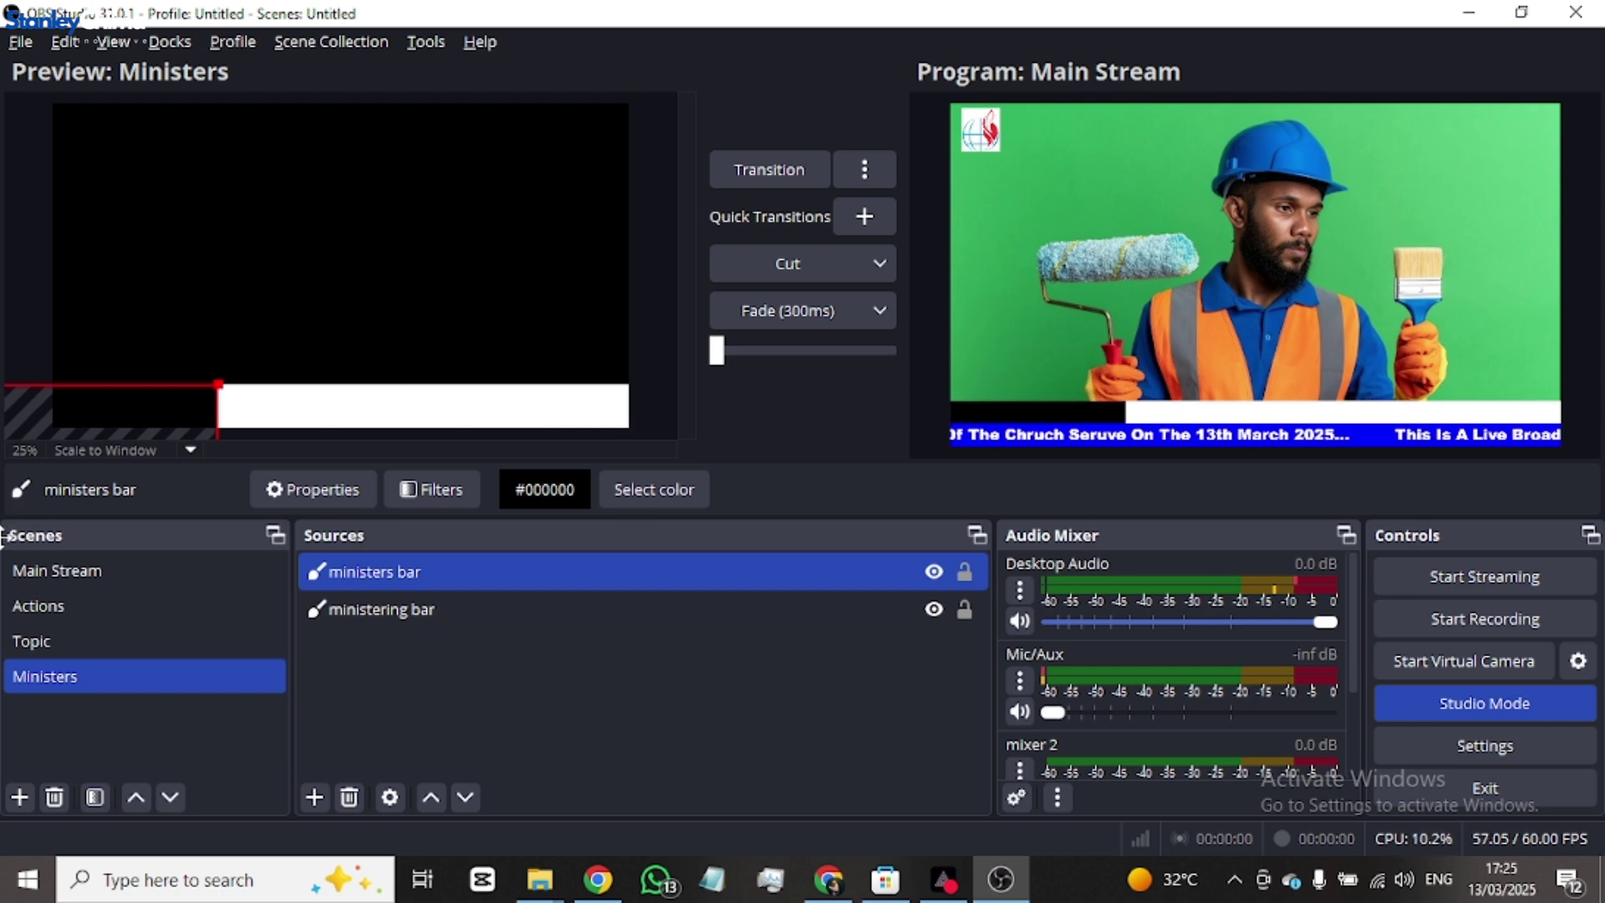
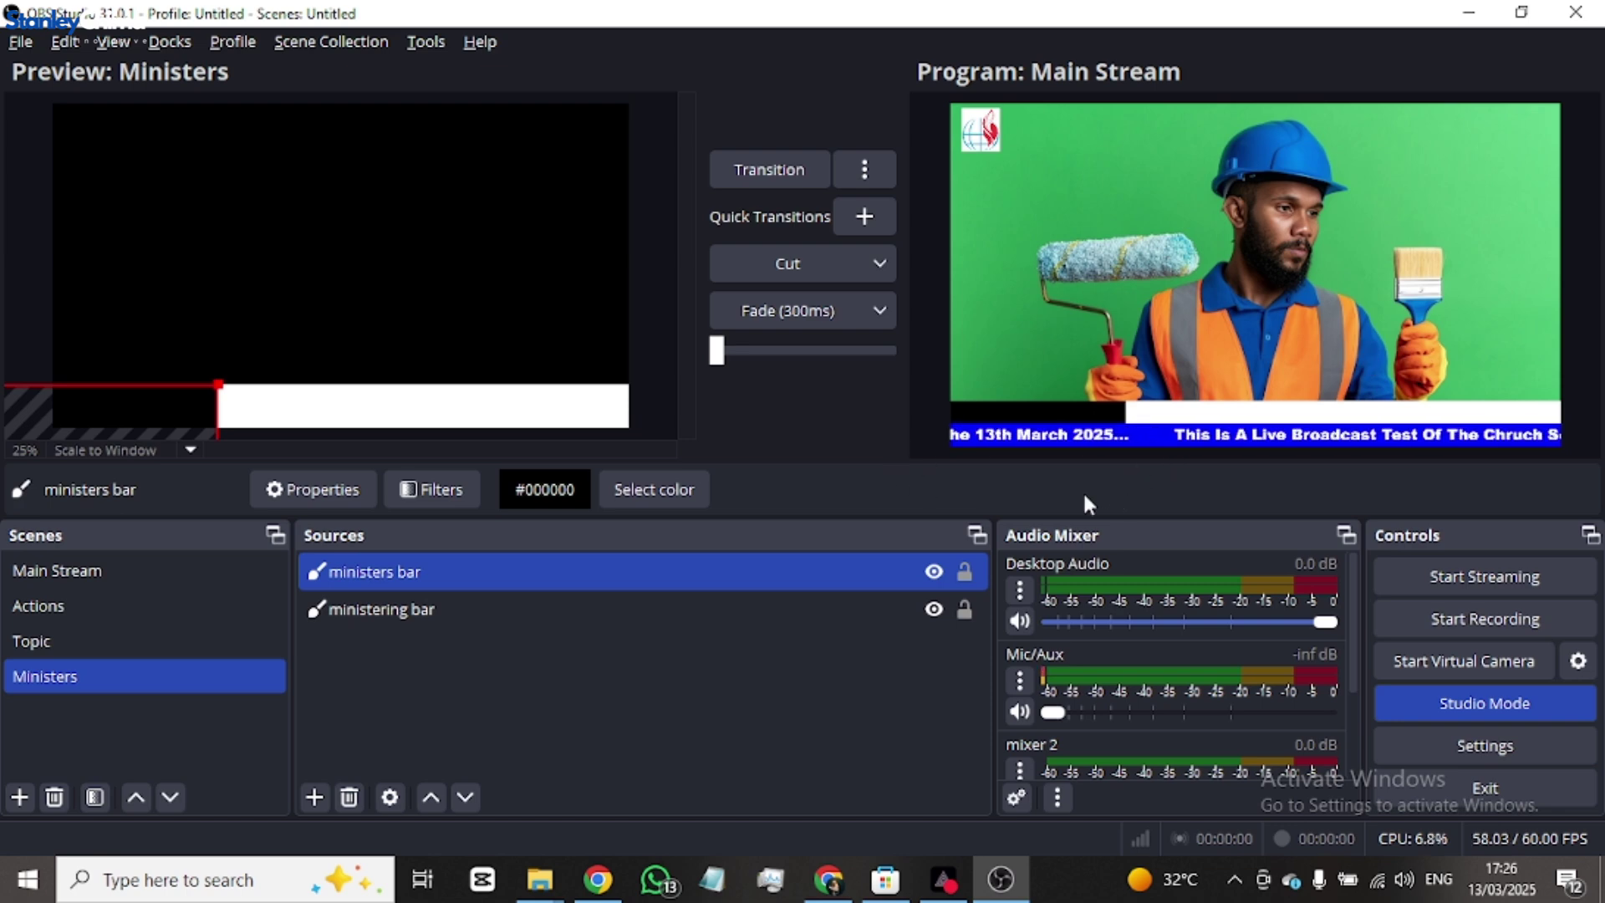
# - Select only the 'ministers bar' colour source and copy it from its right-click menu
pyautogui.keyDown('ctrl'); pyautogui.click(621, 623); pyautogui.keyUp('ctrl')
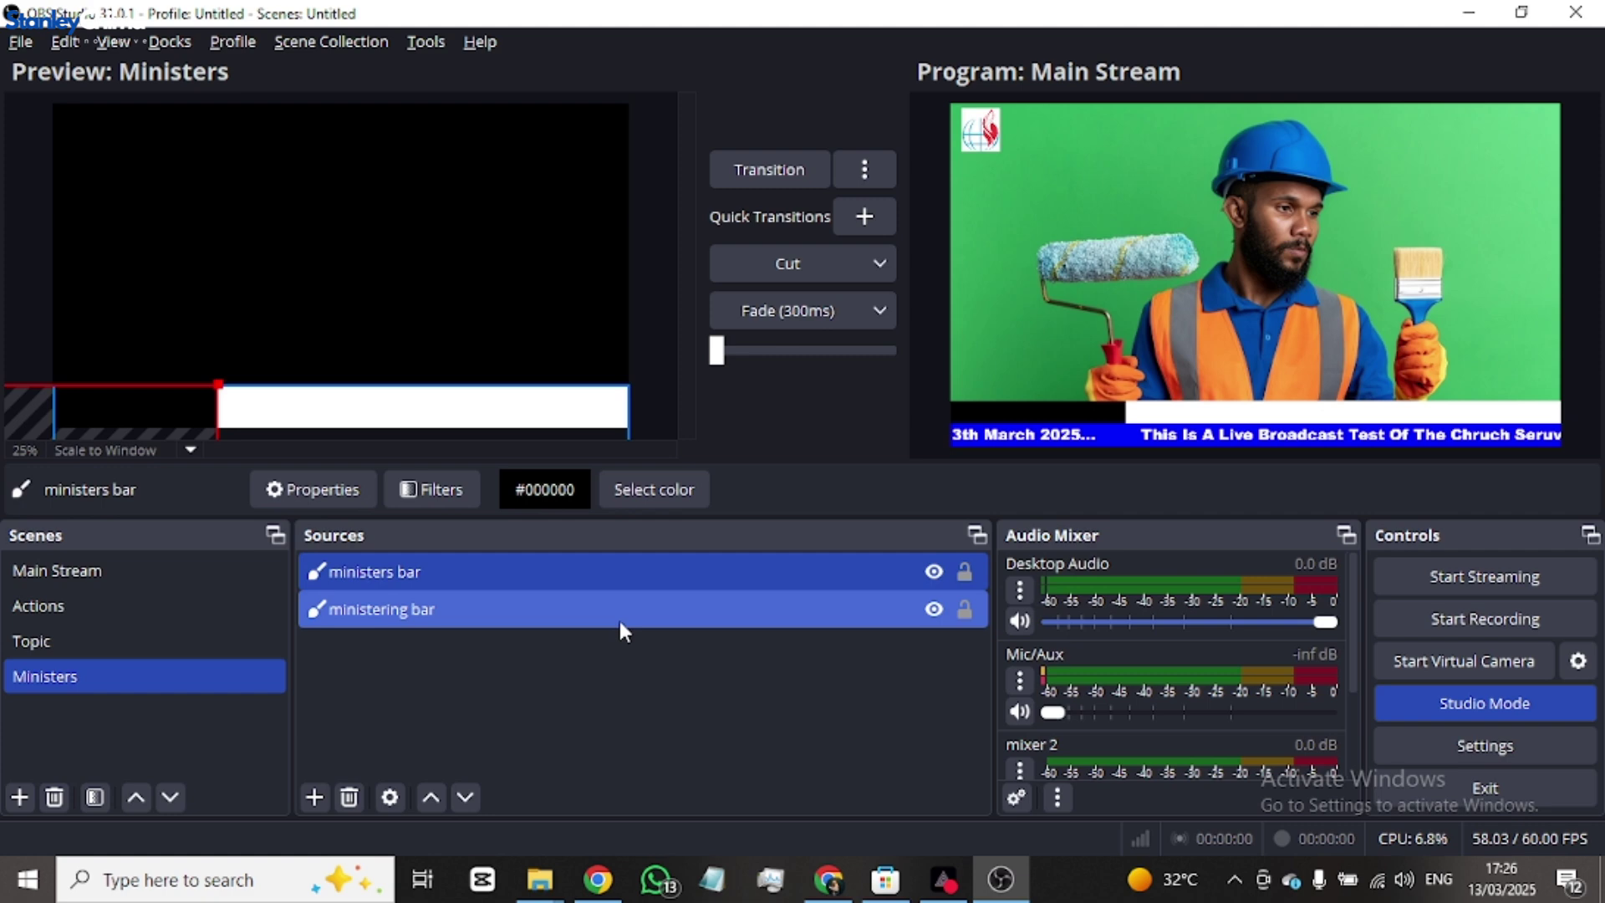
pyautogui.keyDown('ctrl'); pyautogui.click(514, 619); pyautogui.keyUp('ctrl')
pyautogui.click(314, 796)
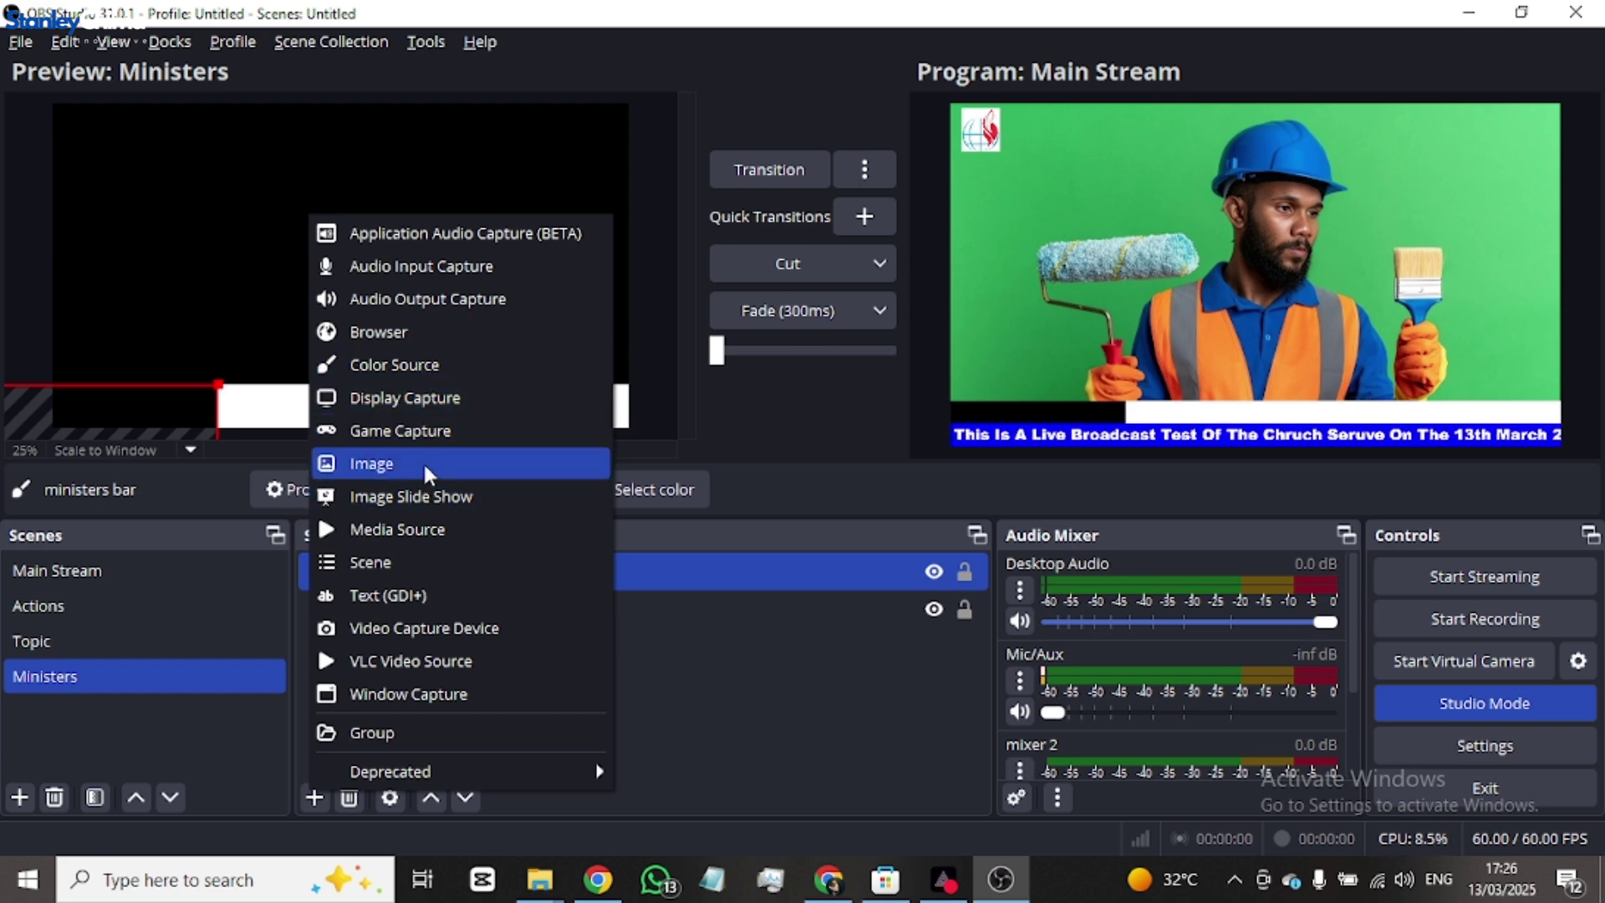
pyautogui.click(688, 670)
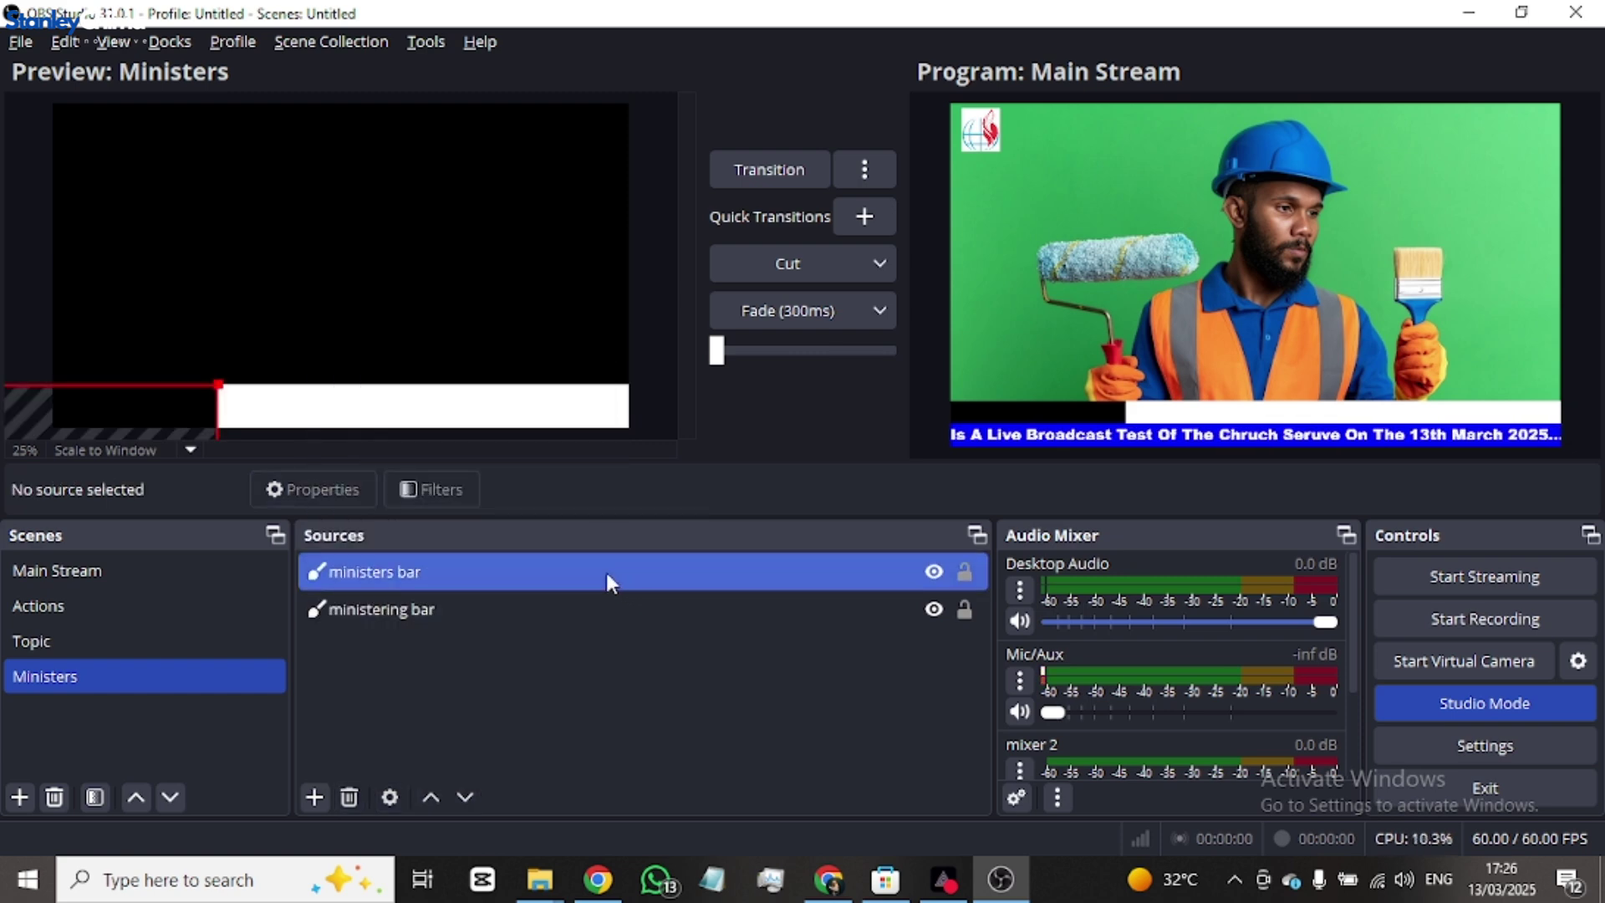
pyautogui.rightClick(606, 571)
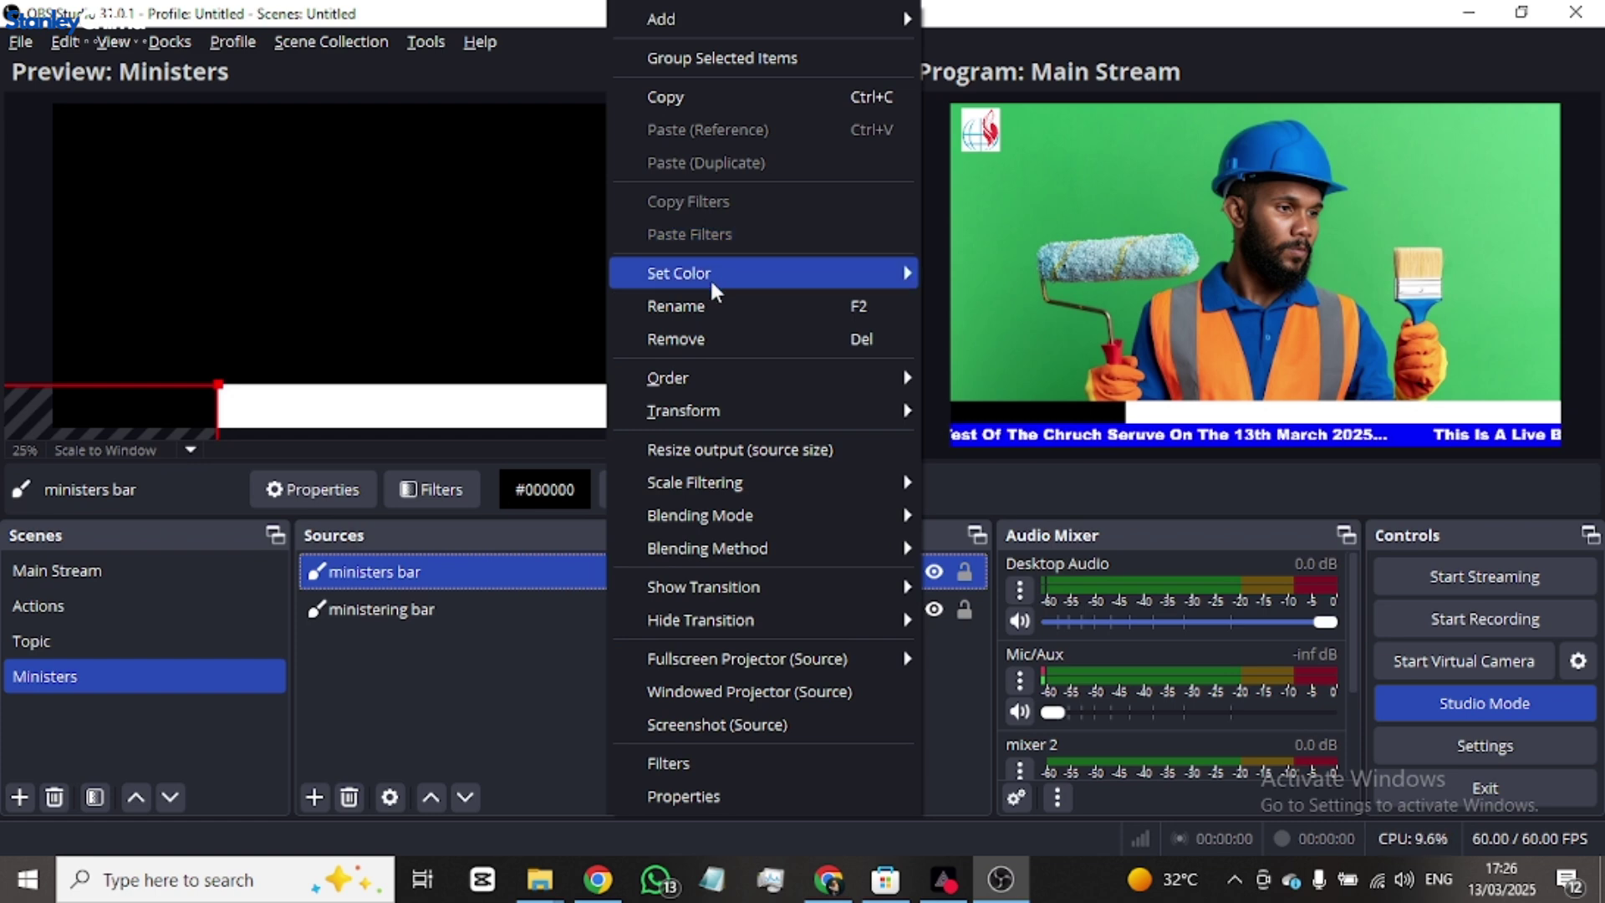
pyautogui.click(723, 101)
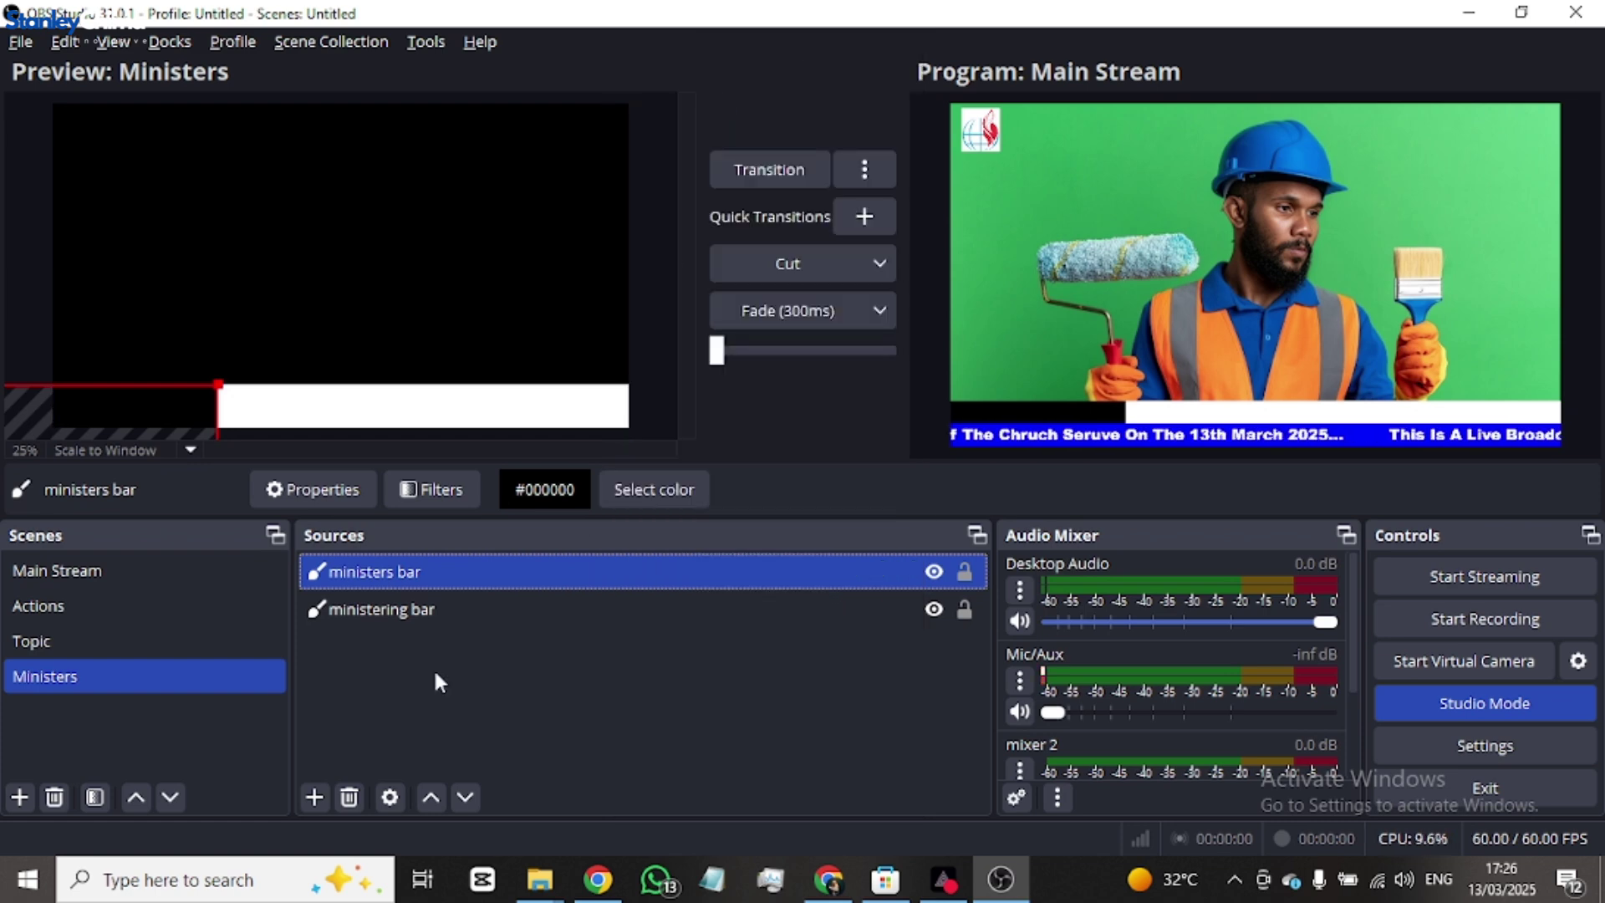
pyautogui.rightClick(464, 578)
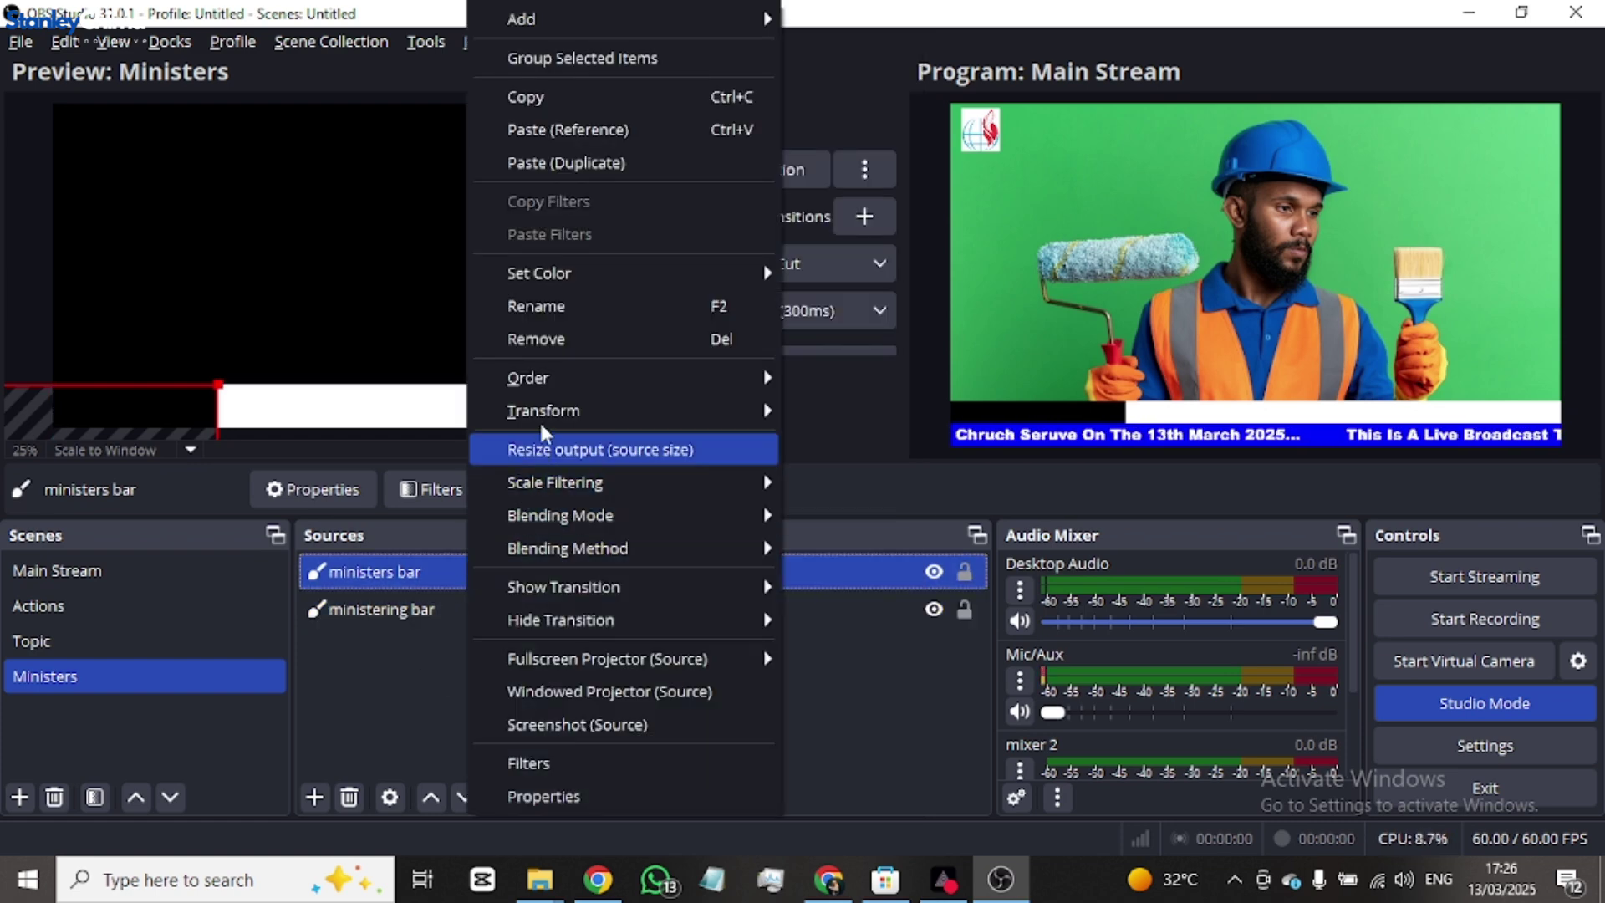
# - Paste a duplicate of 'ministers bar' and rename the copy 'bar seperator'
pyautogui.click(580, 162)
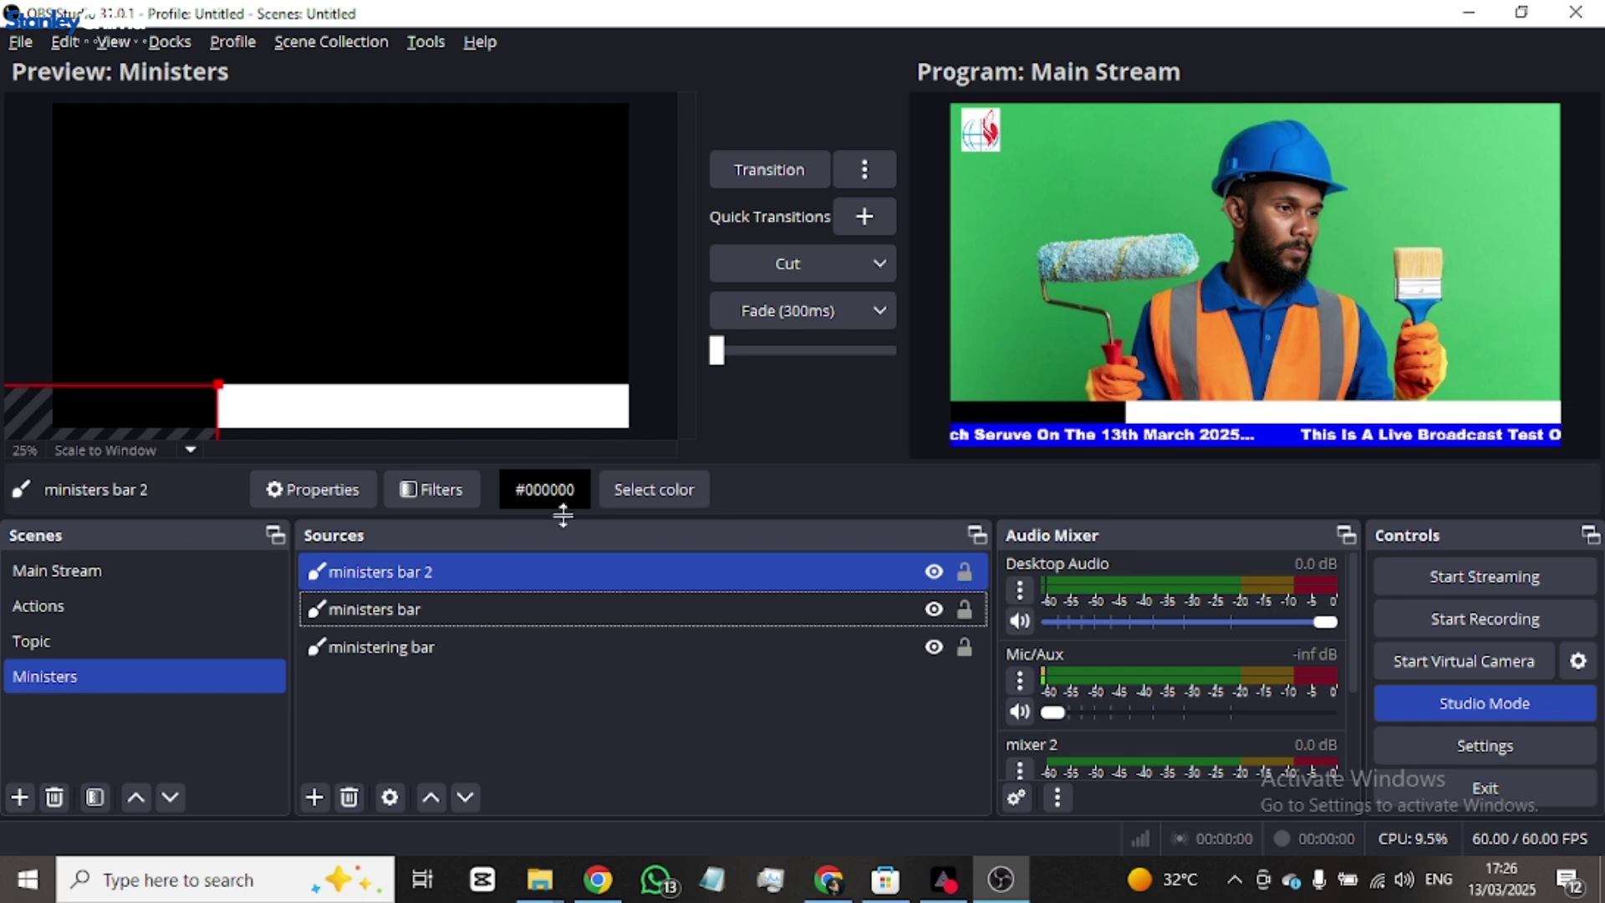
pyautogui.click(444, 565)
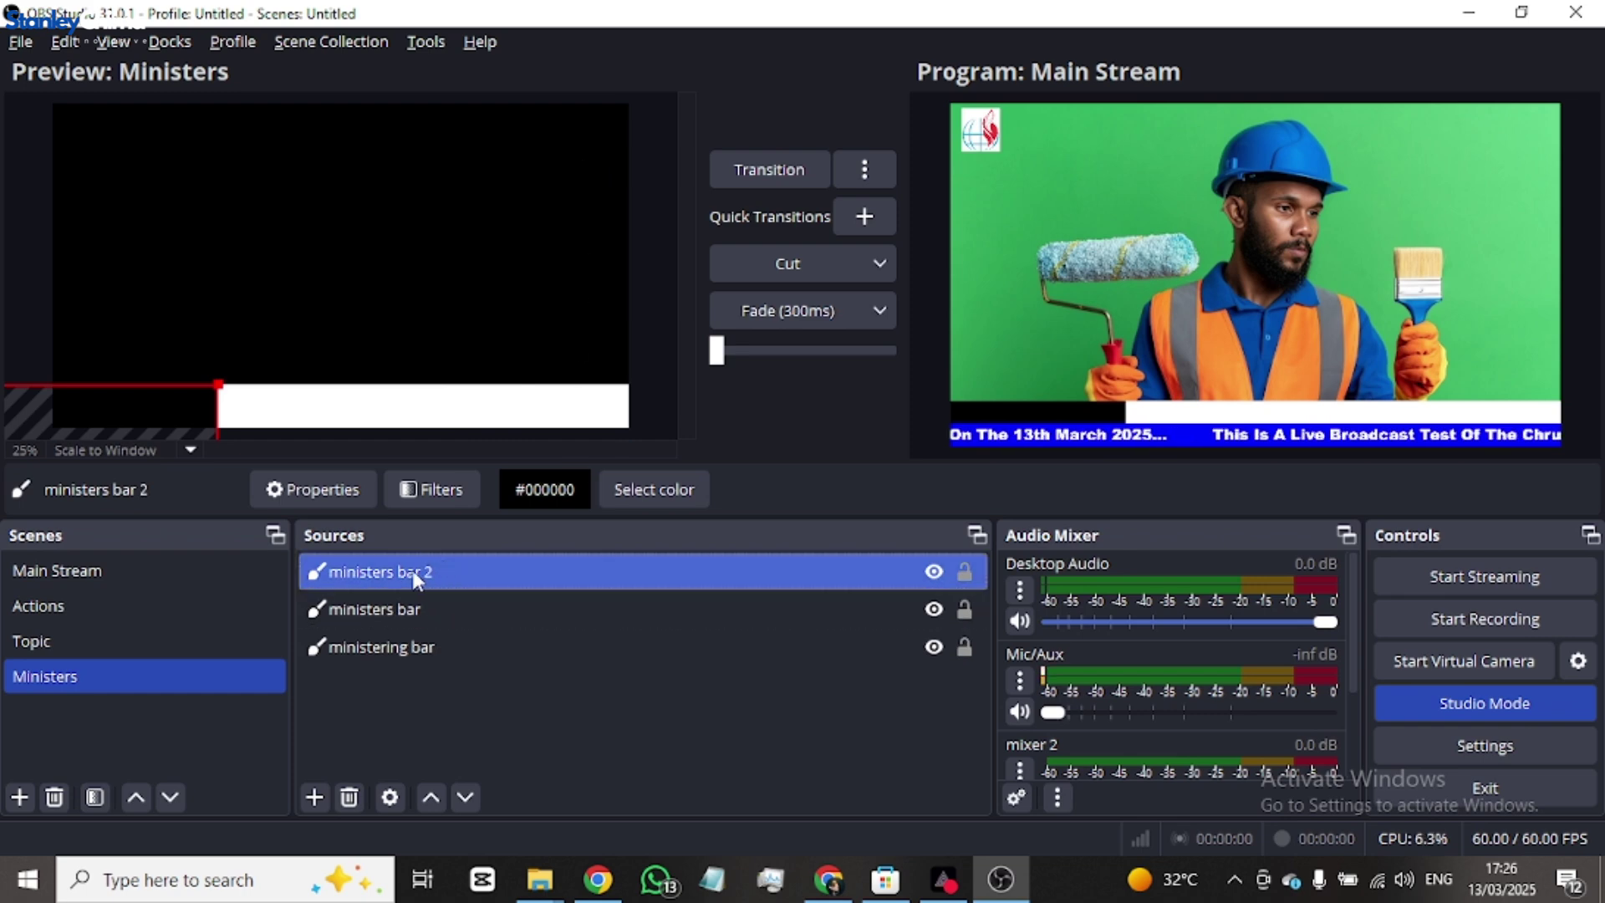
pyautogui.doubleClick(412, 570)
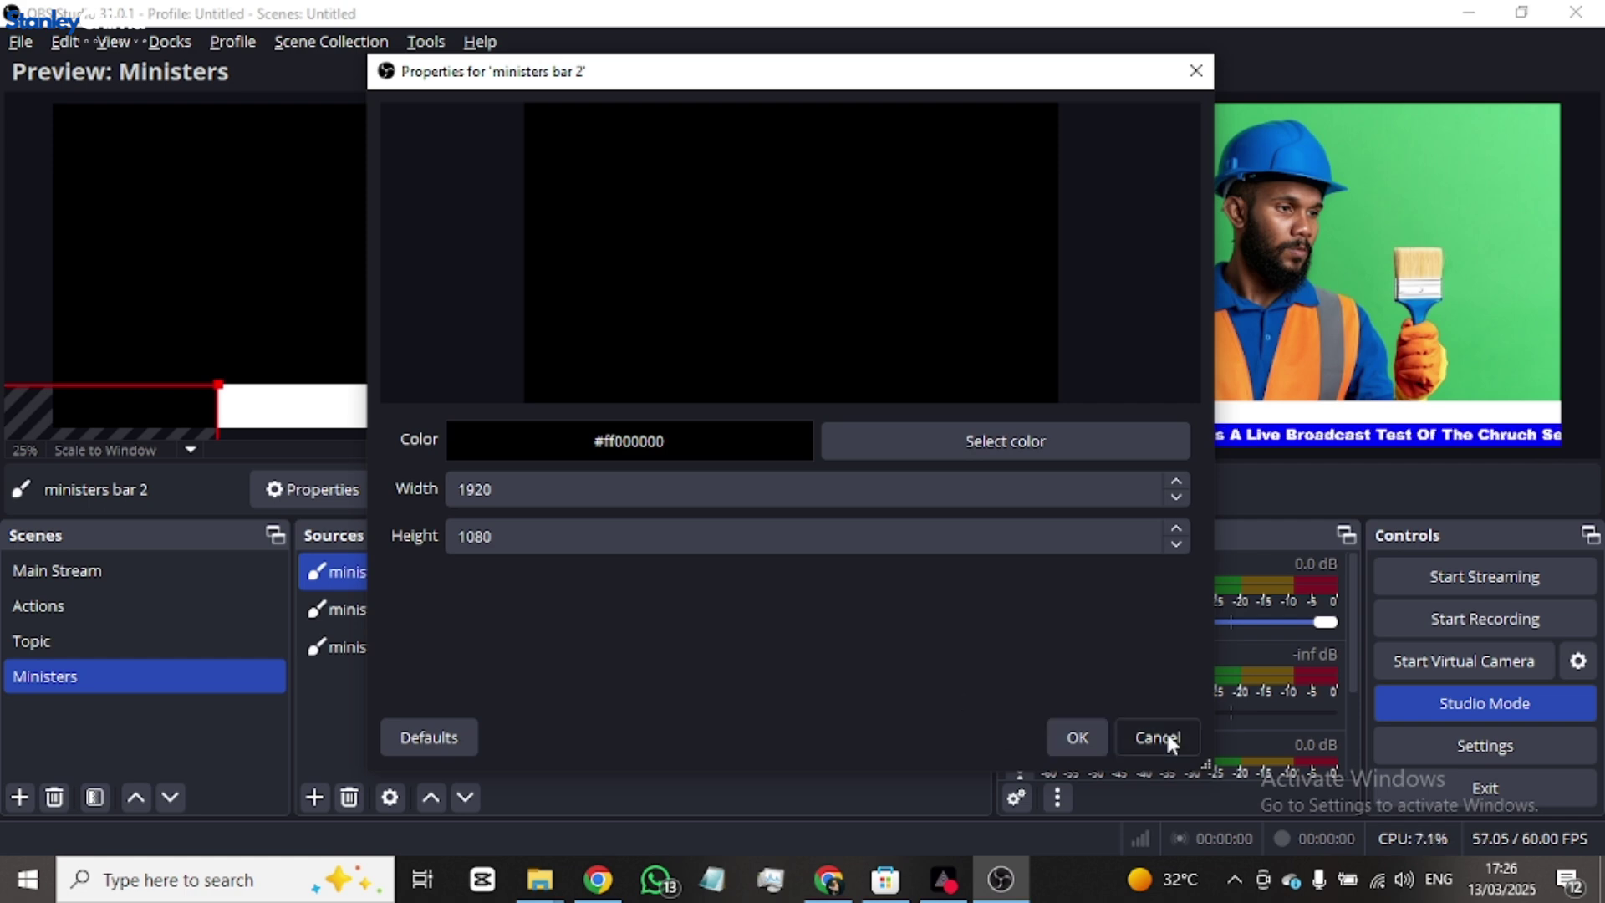
pyautogui.click(1170, 739)
pyautogui.rightClick(442, 570)
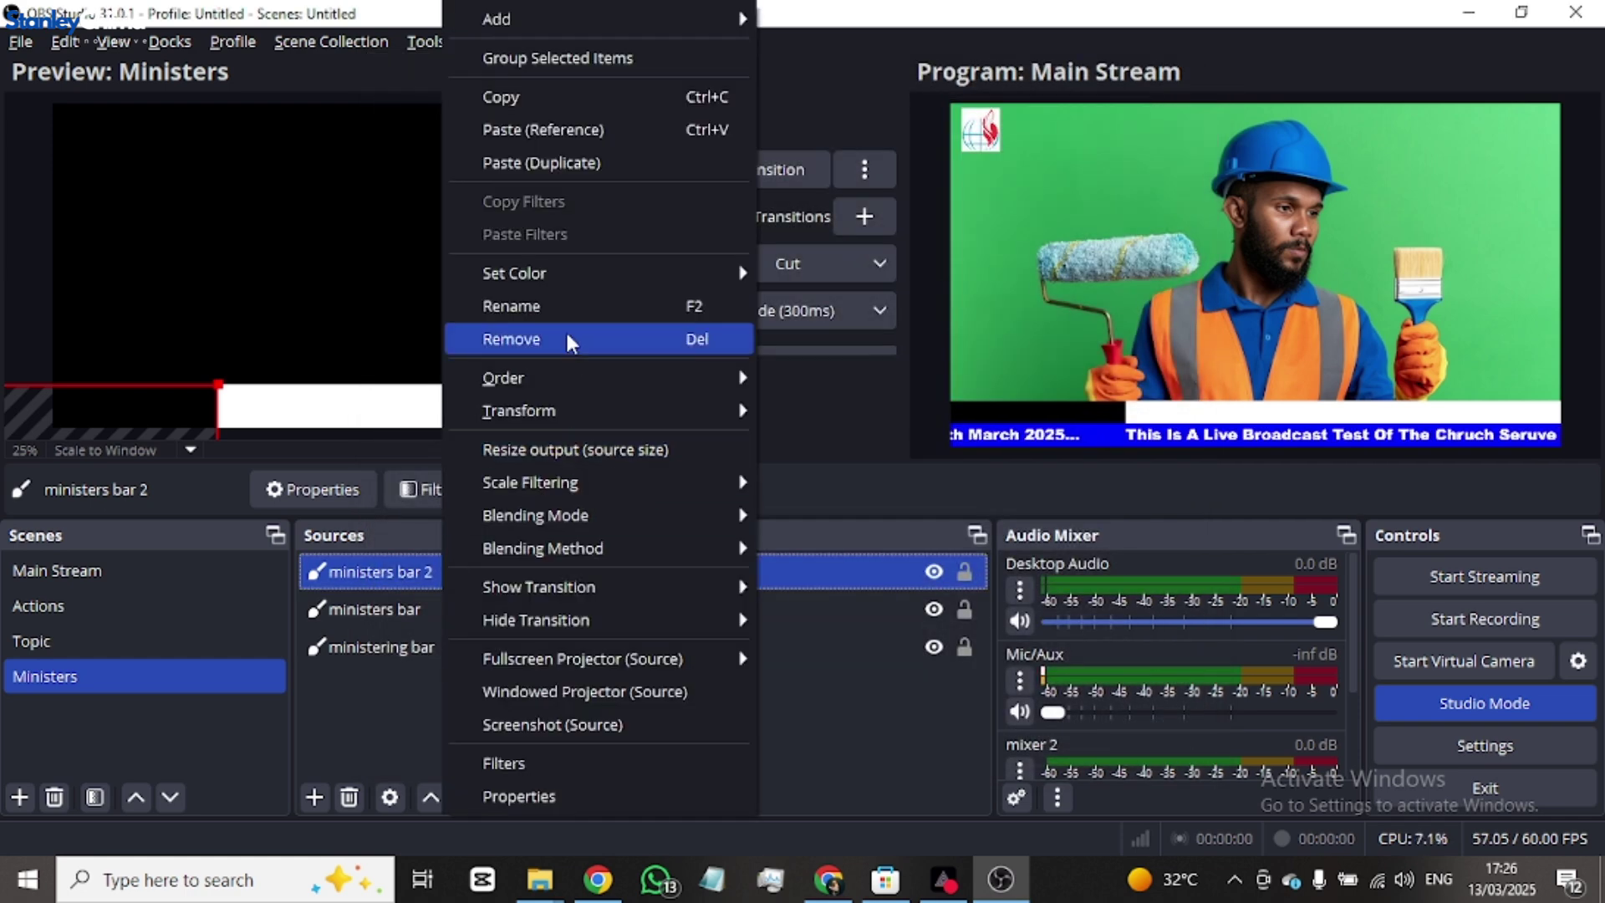
pyautogui.click(533, 306)
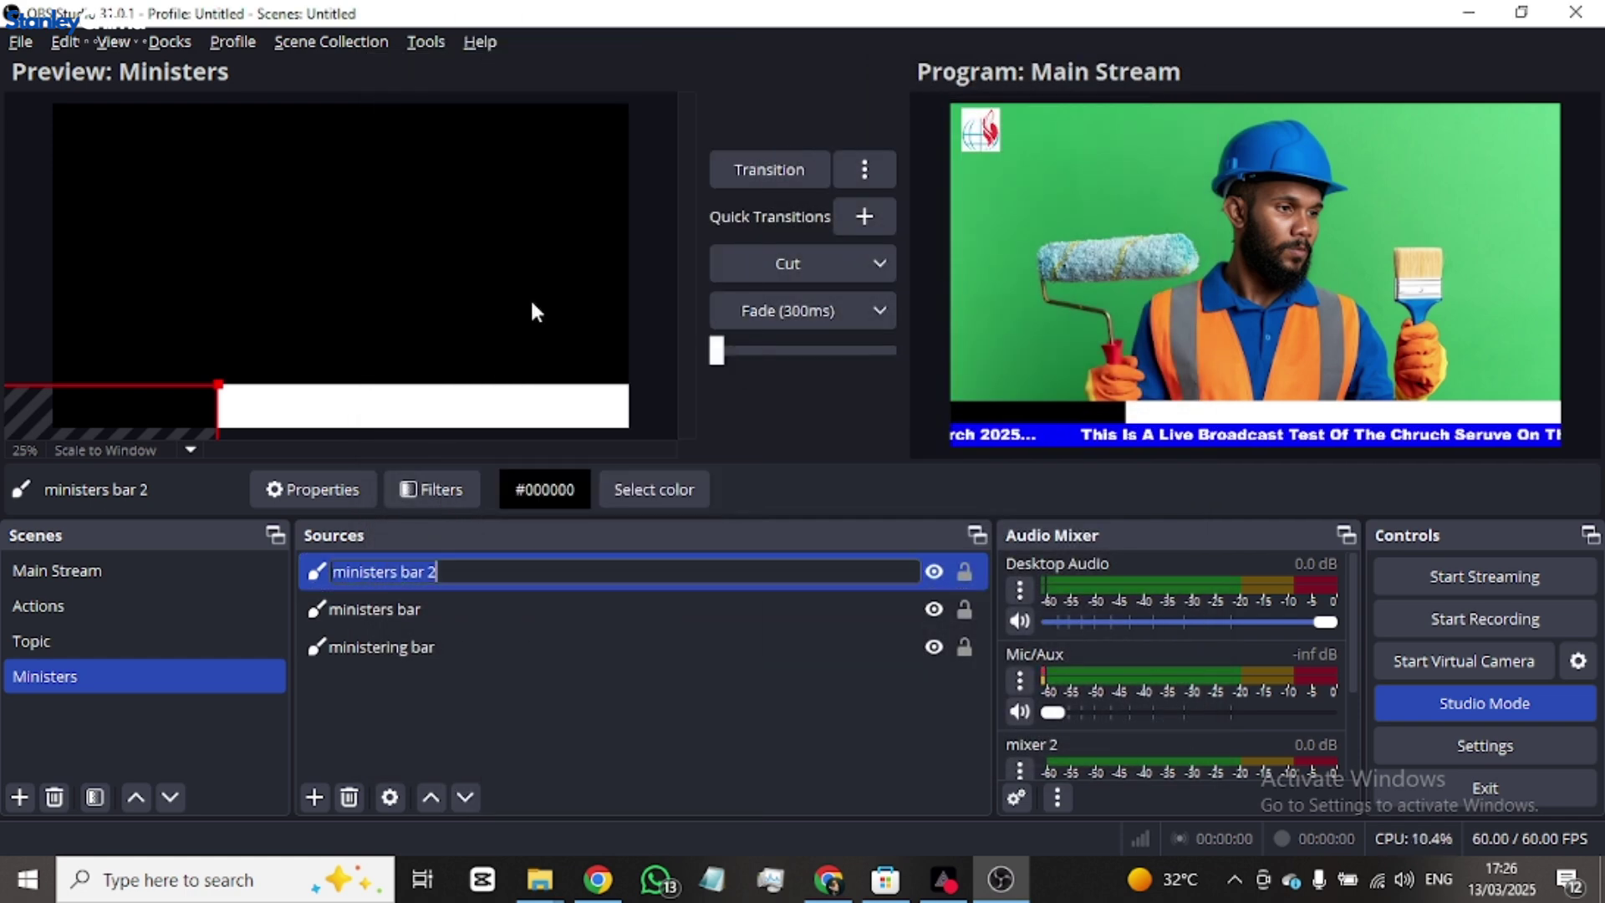
pyautogui.write('bar seperator')
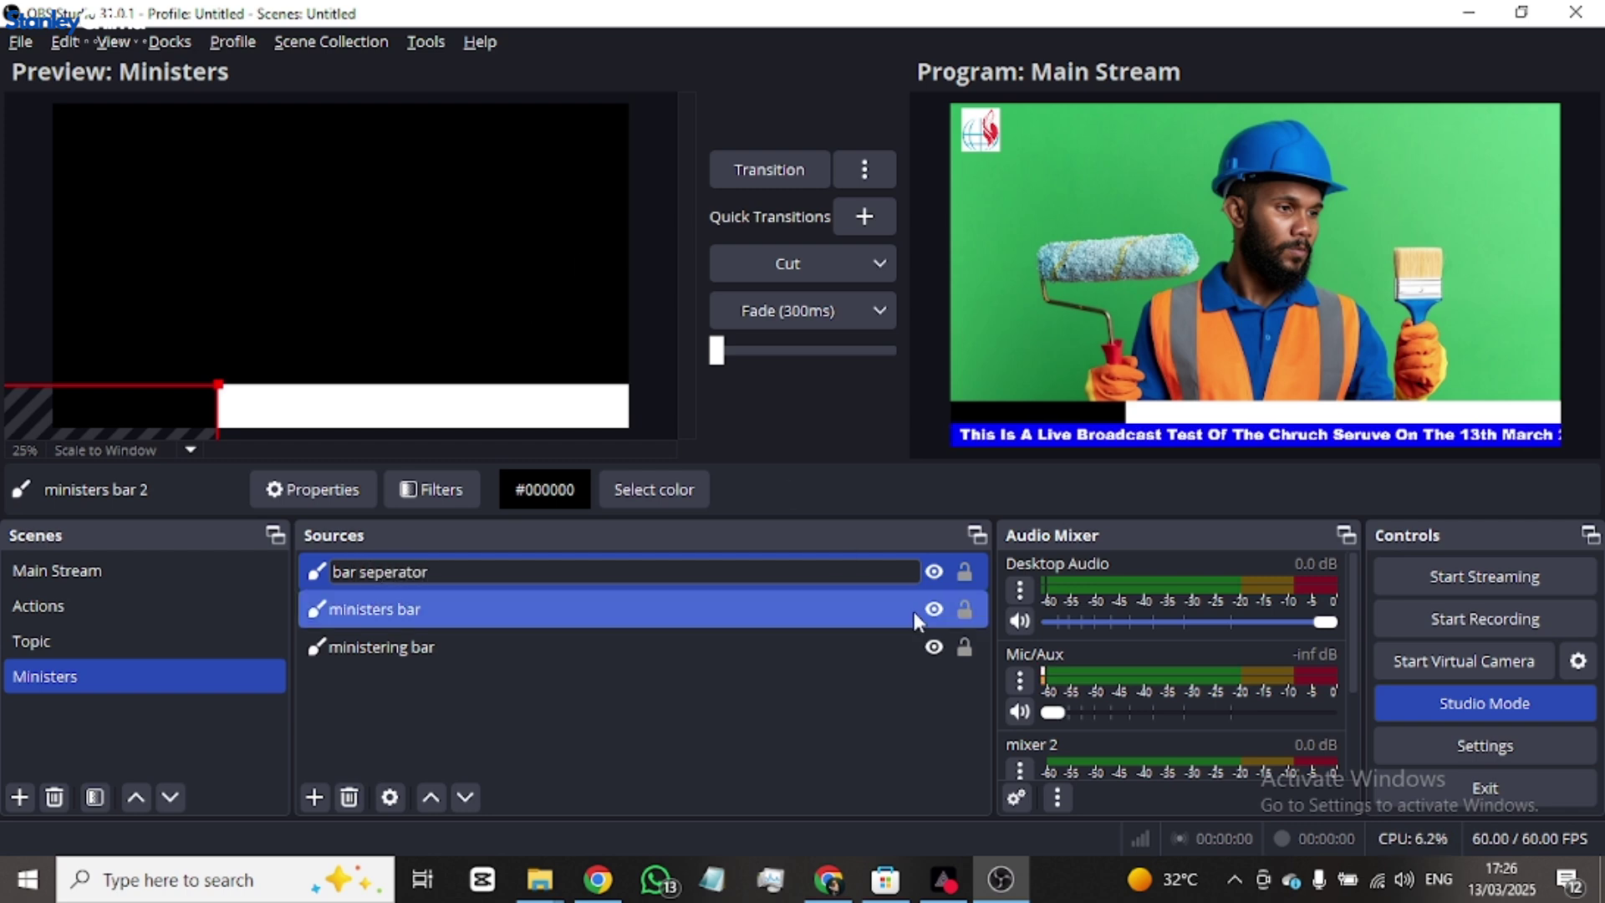
pyautogui.press('Return')
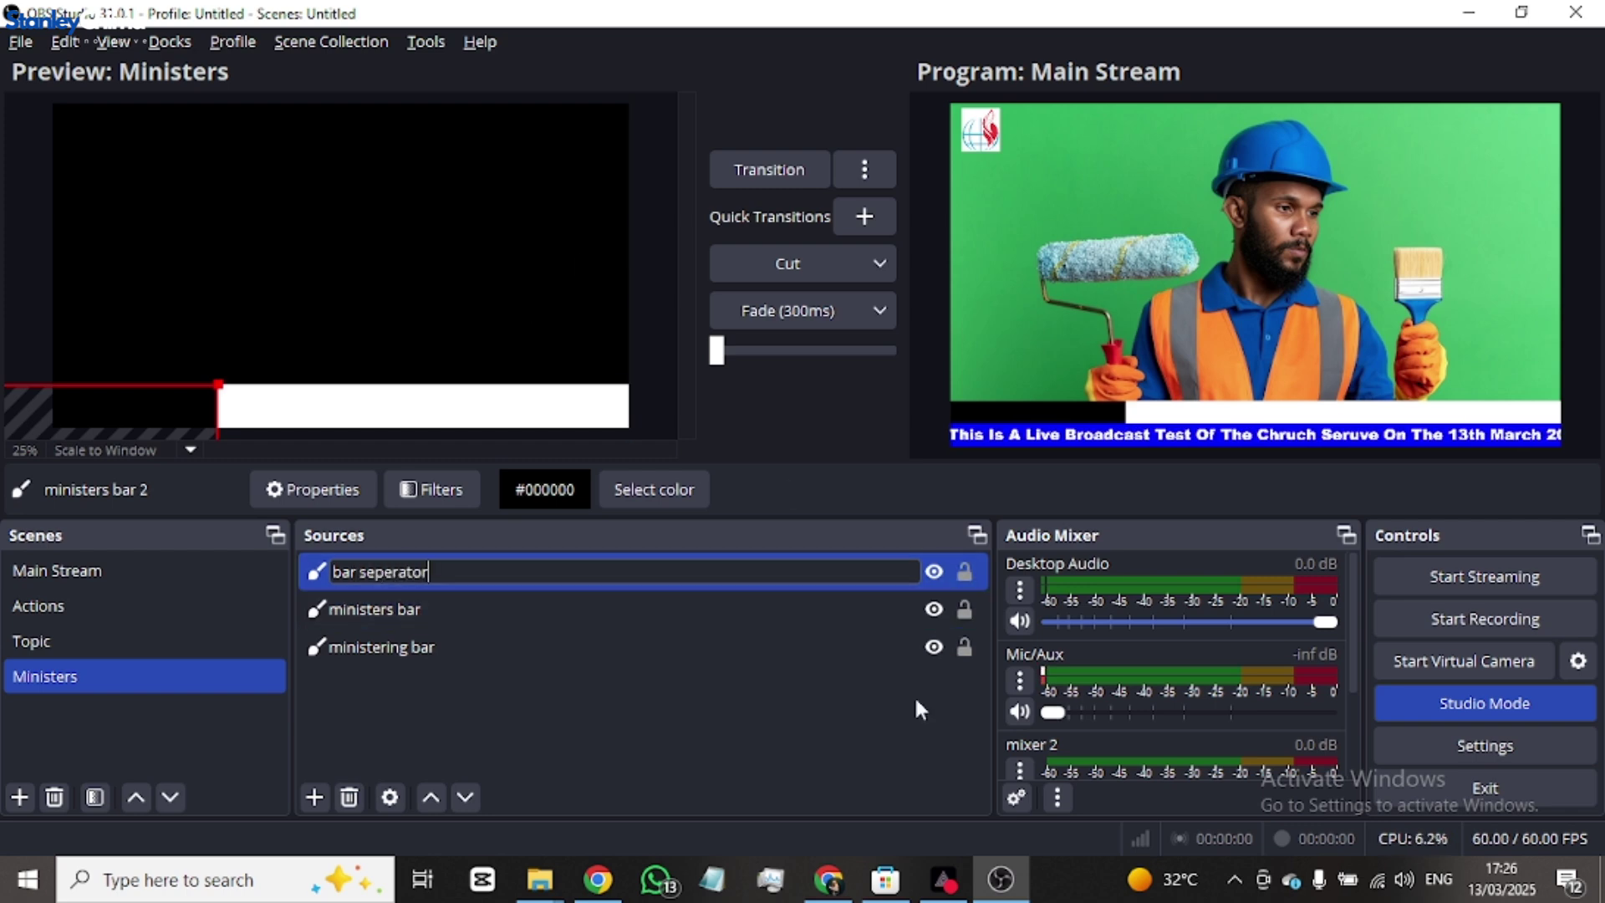
# - Change the colour of 'bar seperator' to blue (#0000ff)
pyautogui.click(524, 571)
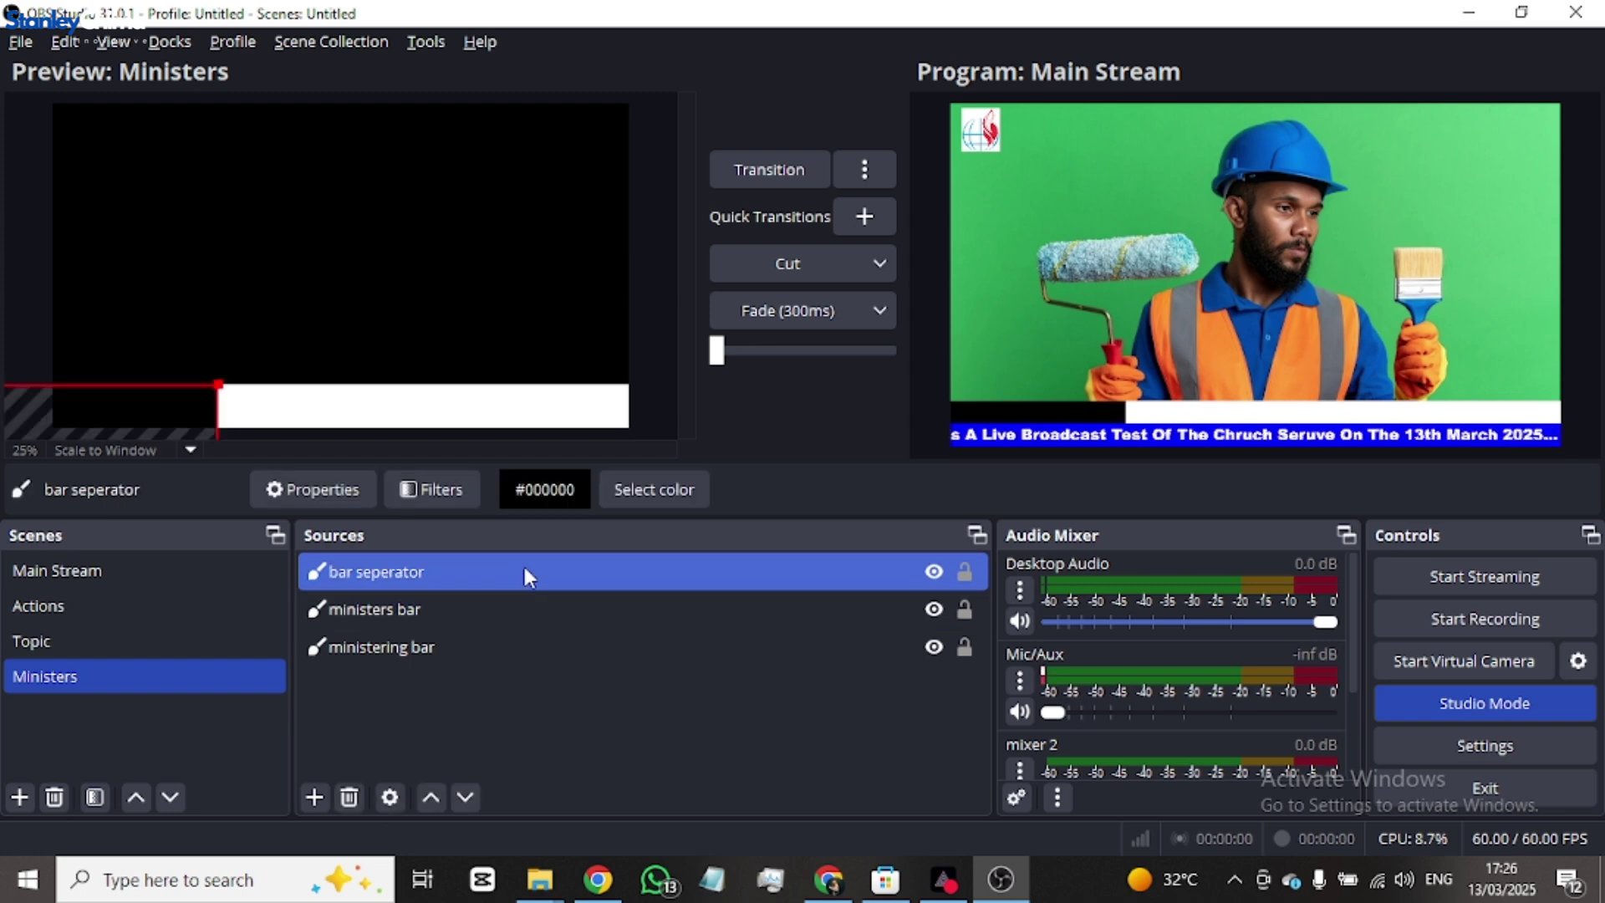
pyautogui.doubleClick(482, 568)
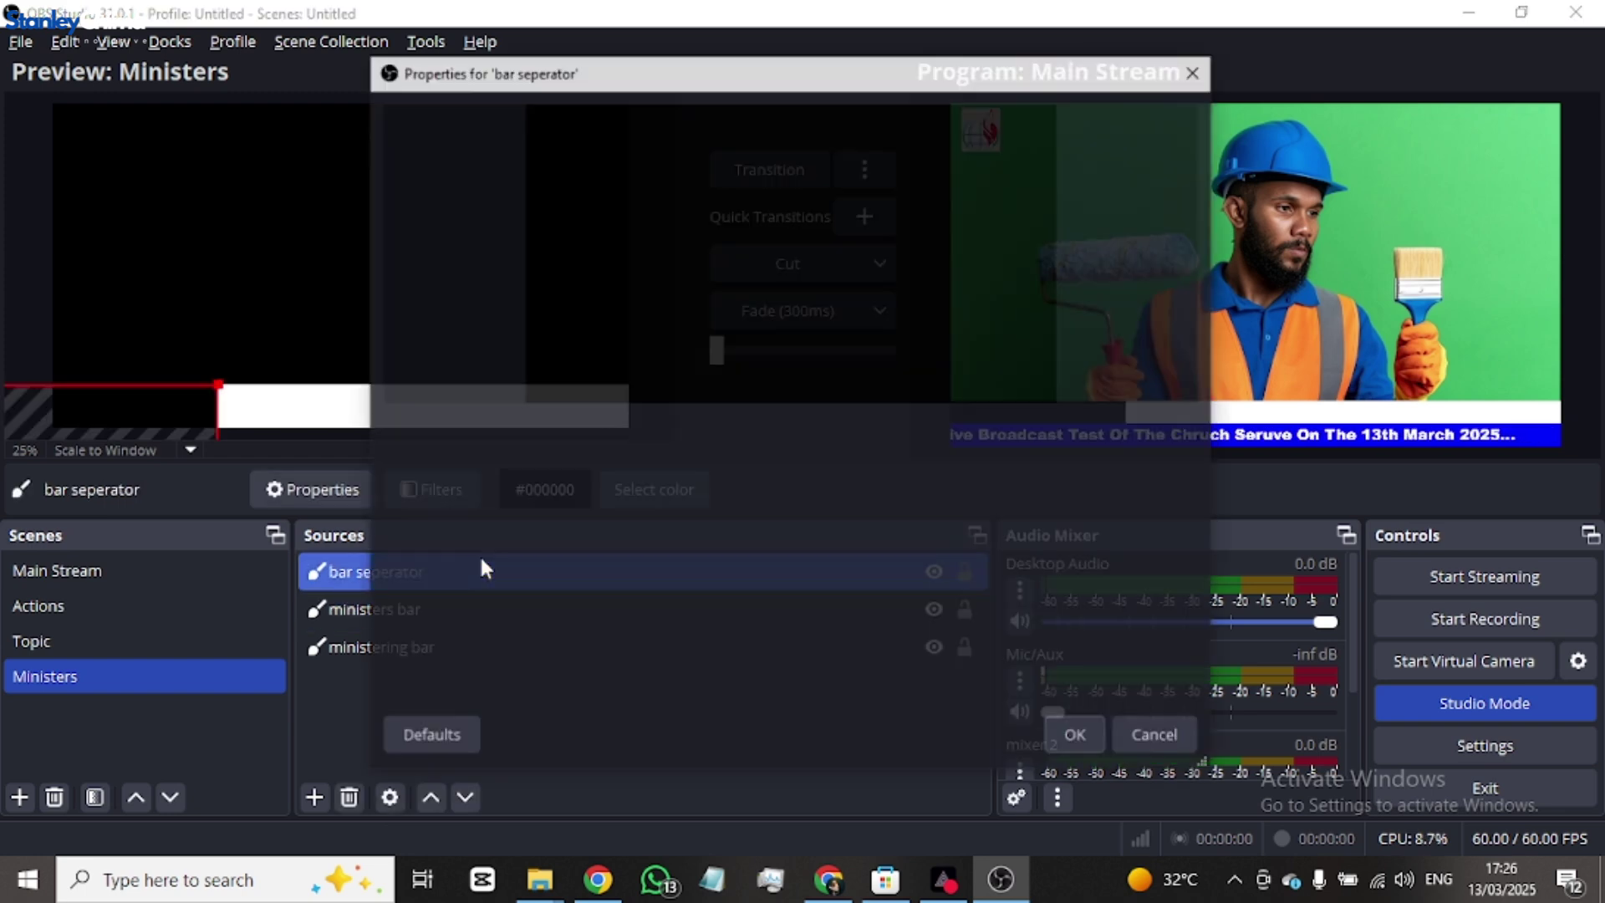
pyautogui.click(936, 443)
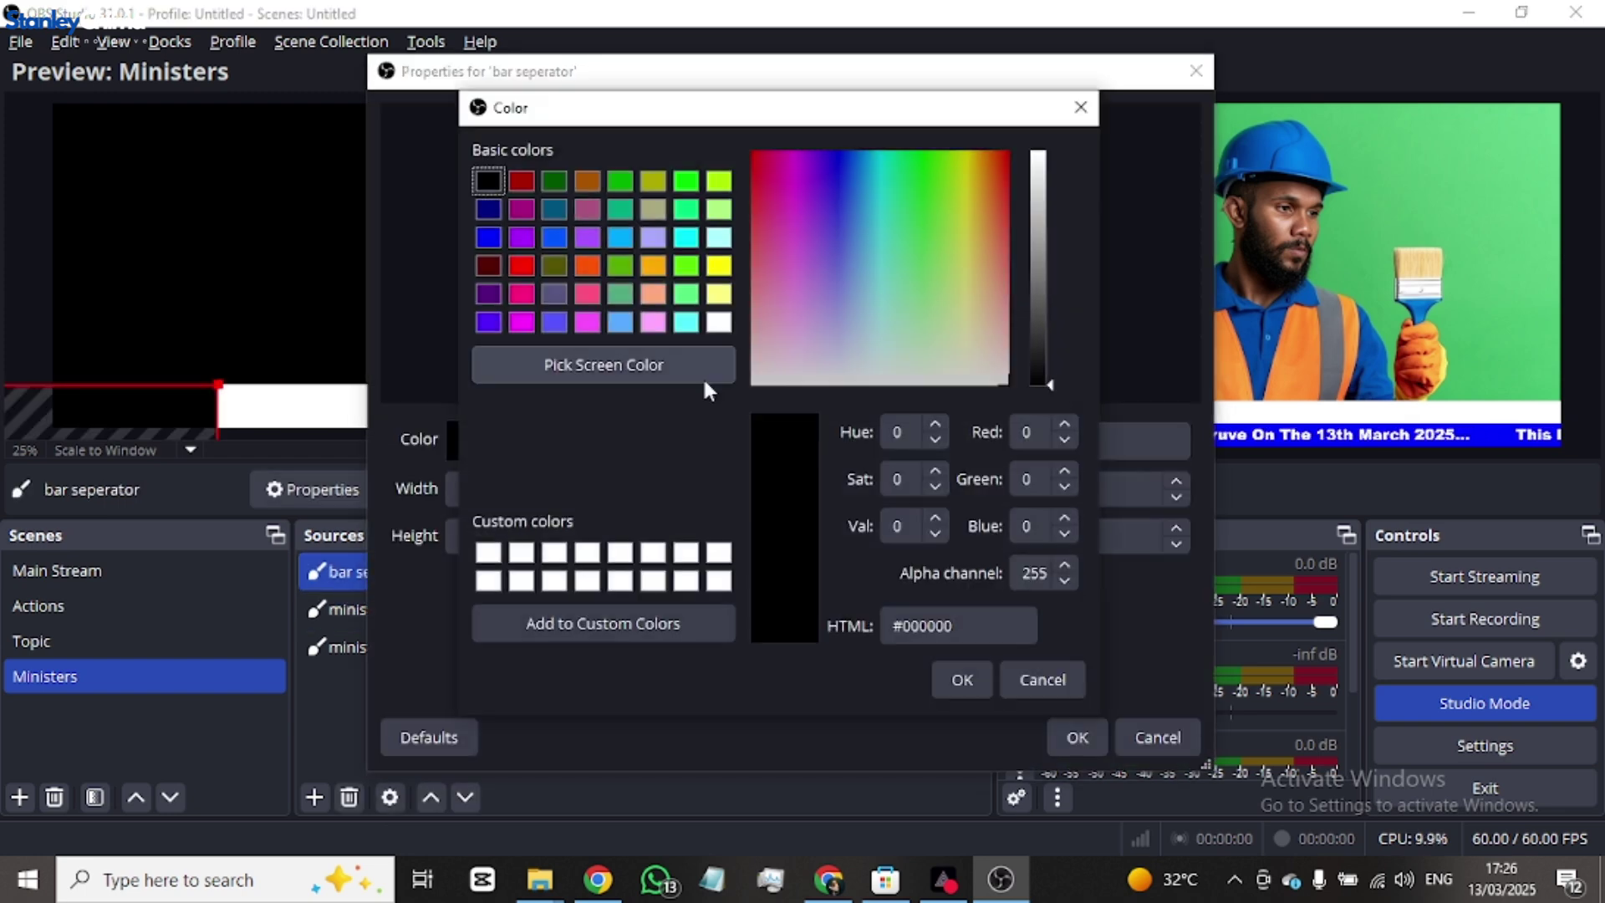
pyautogui.click(489, 238)
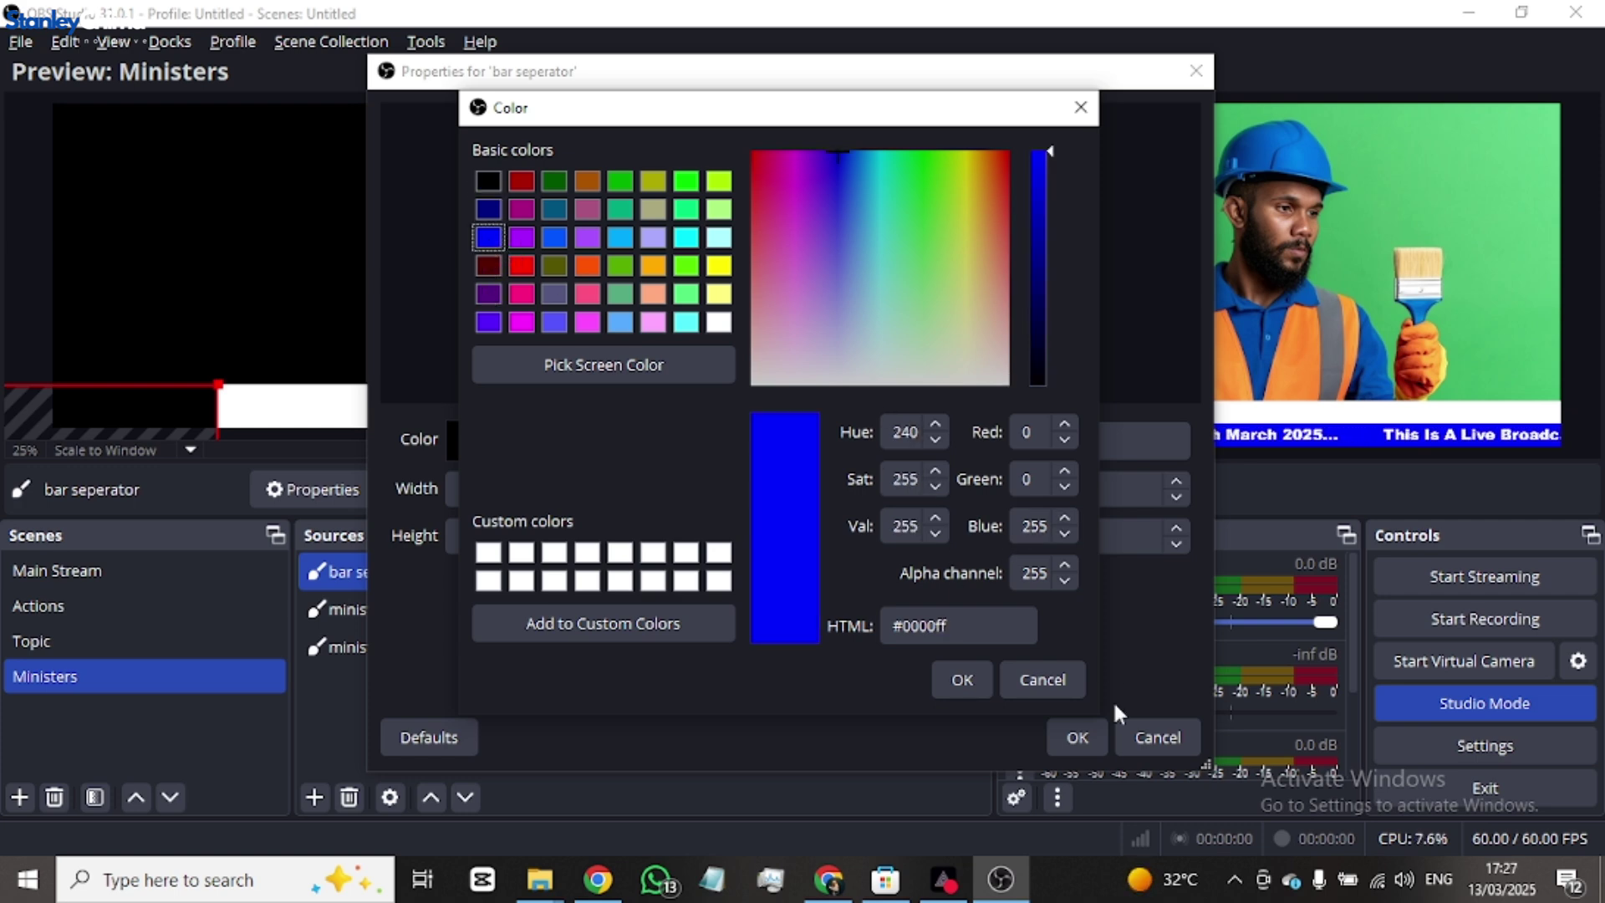
pyautogui.click(953, 681)
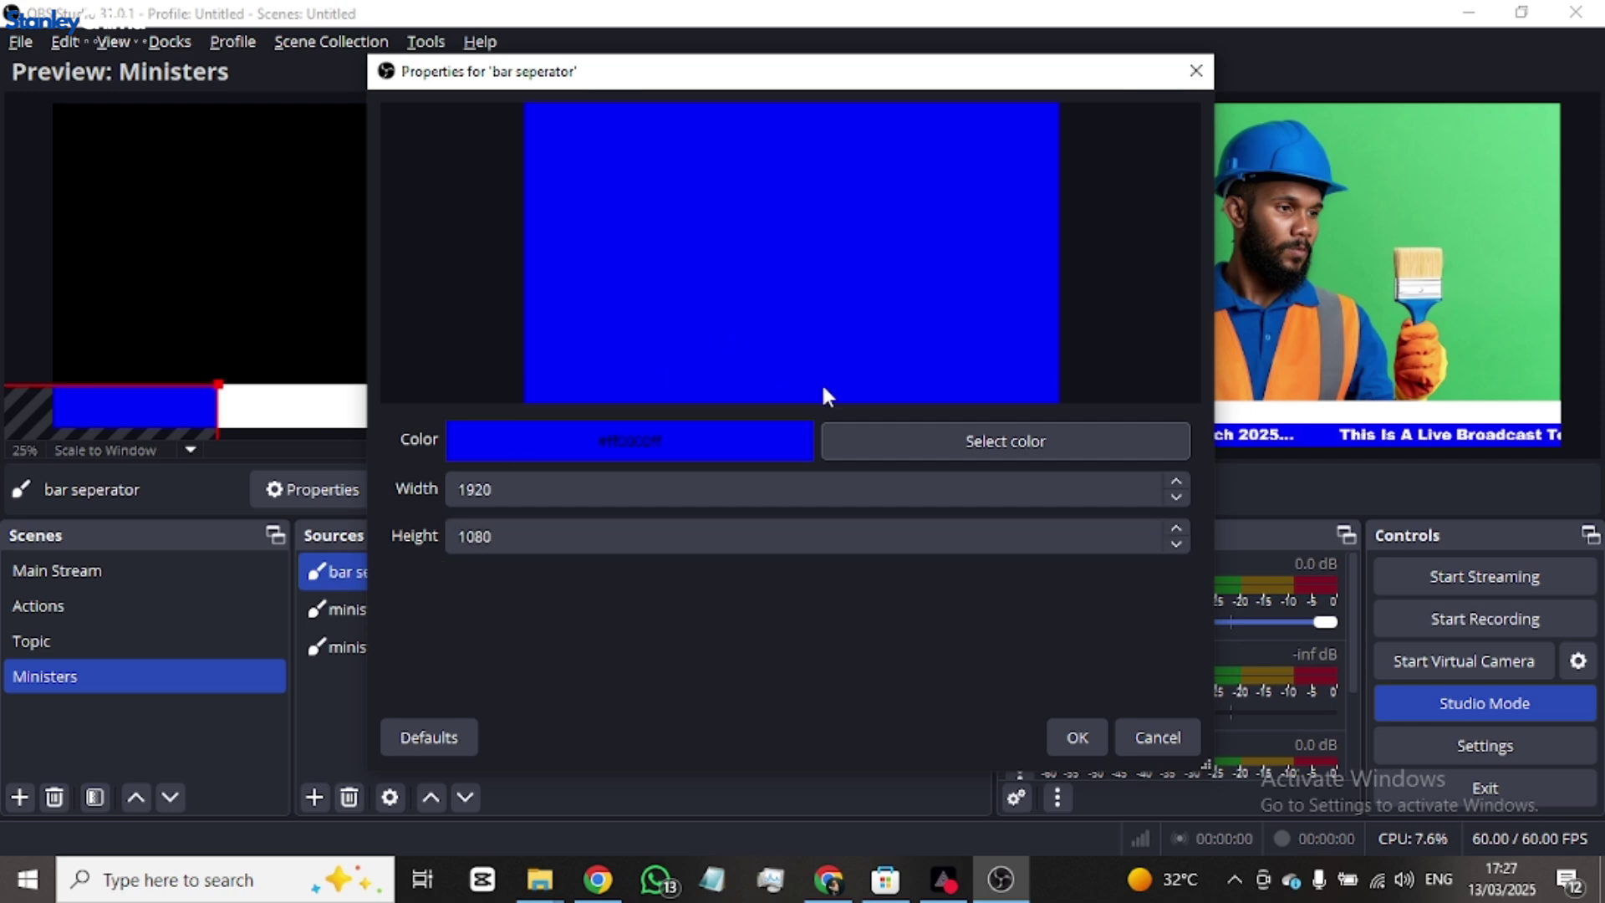
pyautogui.click(1079, 737)
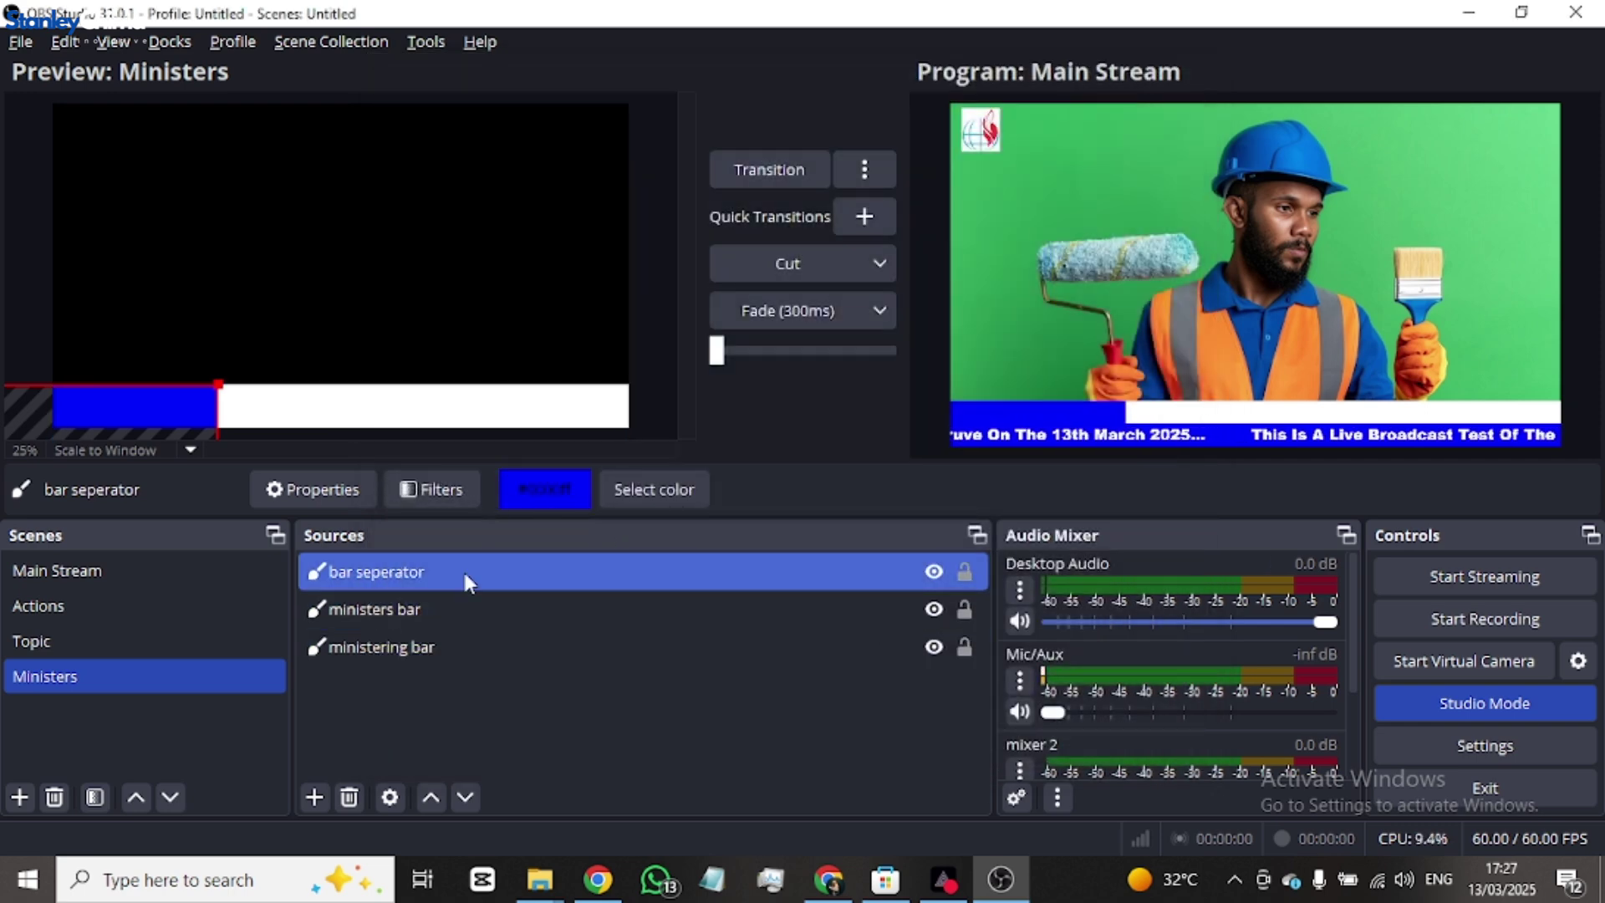
# - Place 'bar seperator' below 'ministers bar' in Sources and nudge it slightly right in the preview
pyautogui.moveTo(463, 569); pyautogui.dragTo(468, 610)
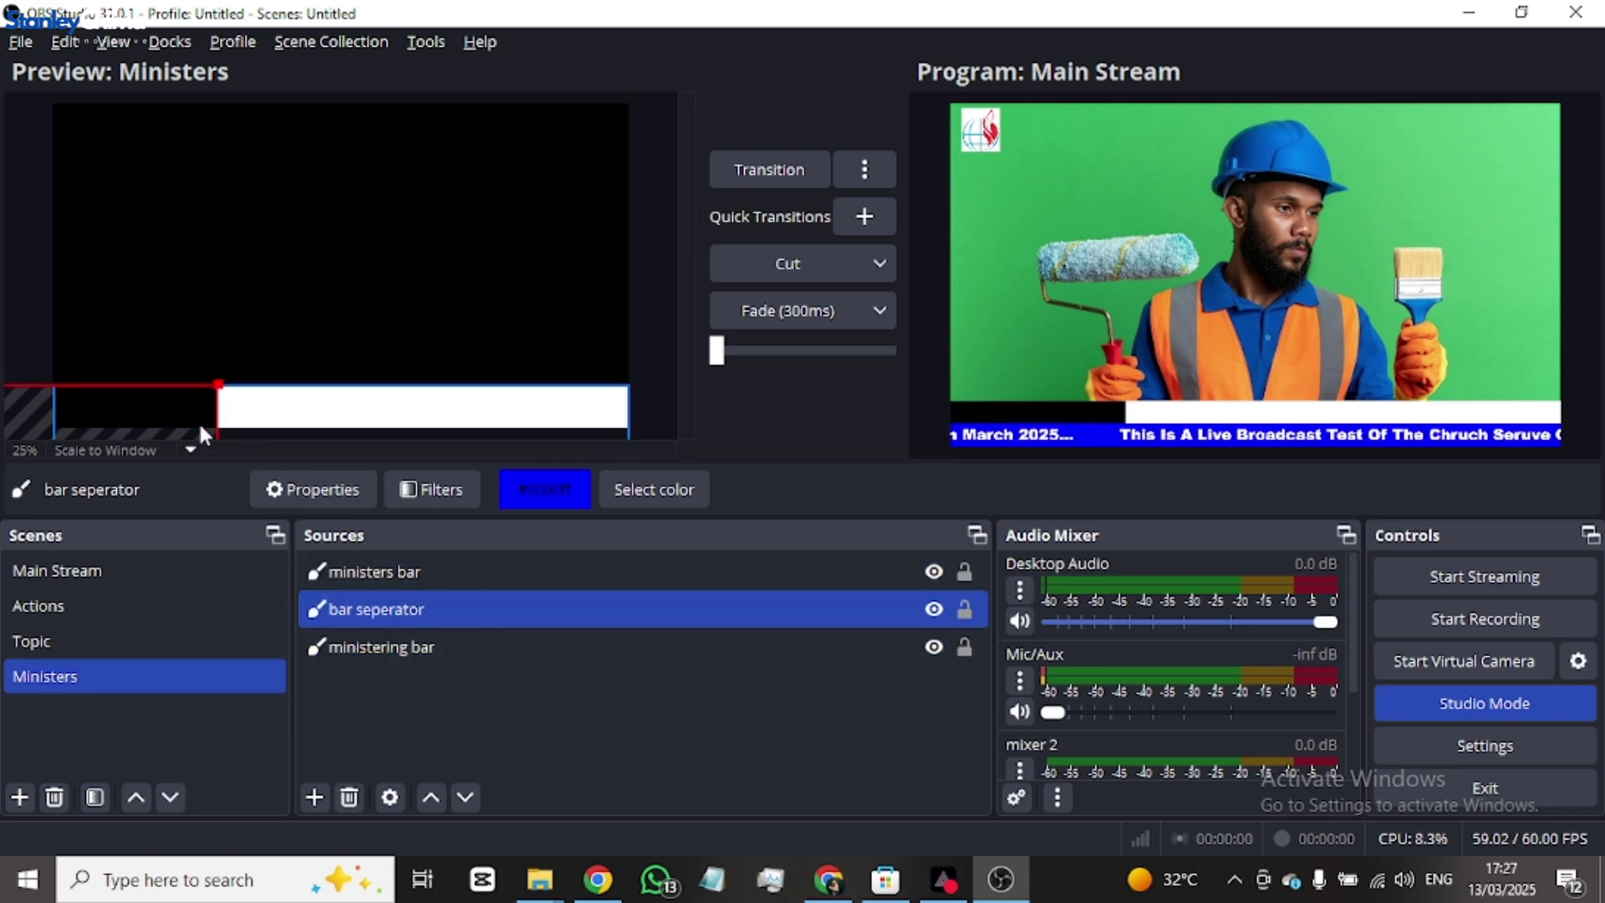
pyautogui.moveTo(172, 405); pyautogui.dragTo(182, 409)
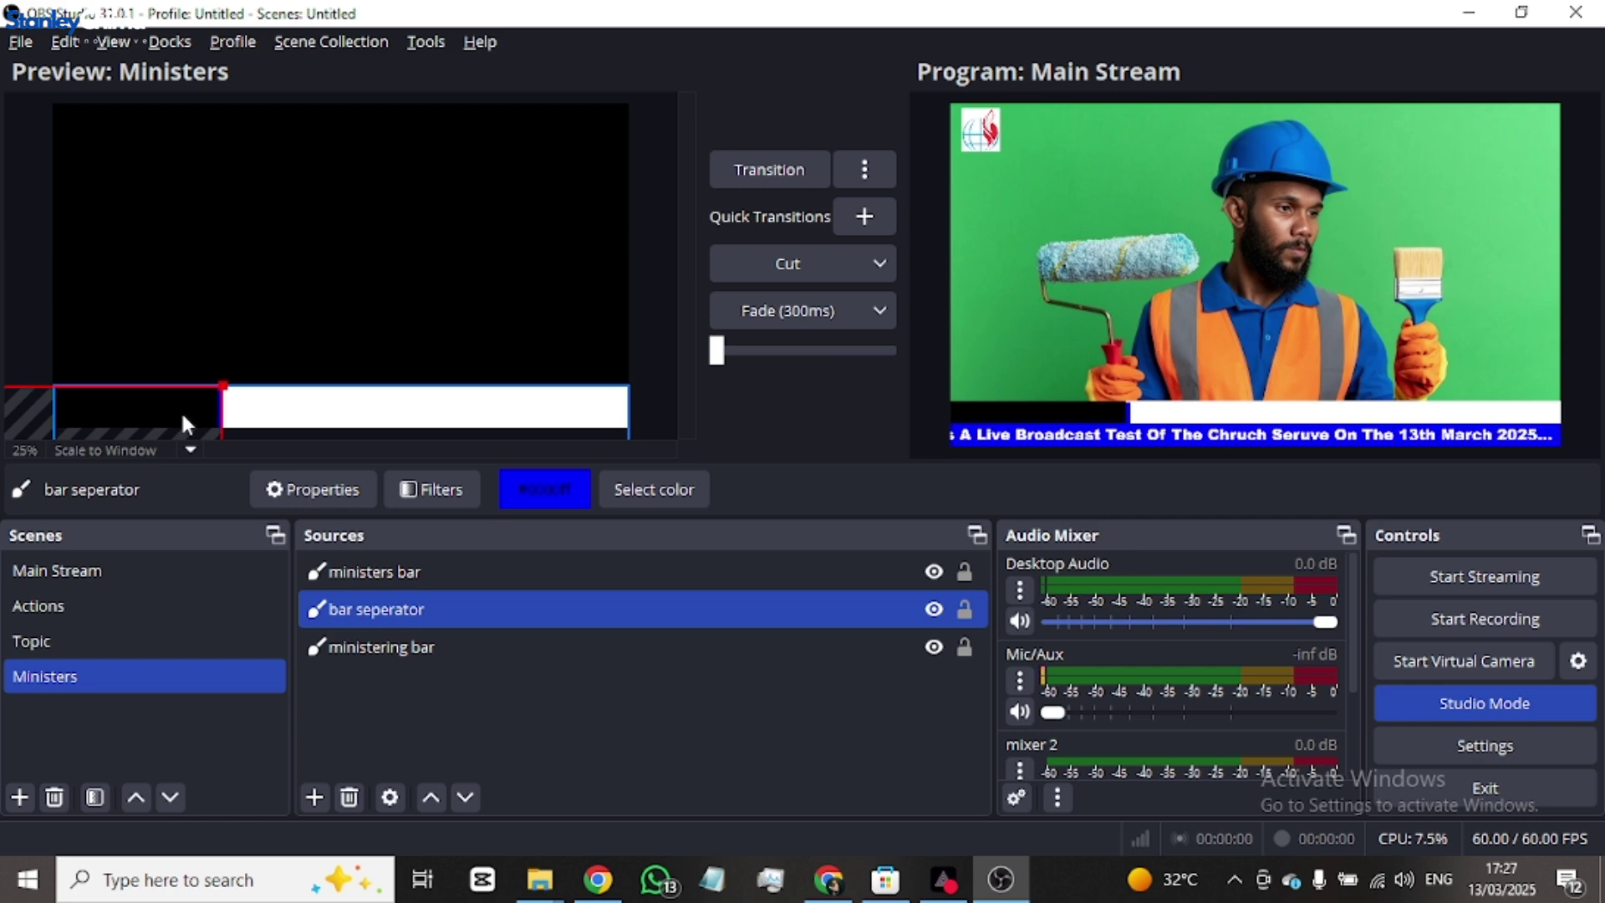
pyautogui.moveTo(182, 416); pyautogui.dragTo(182, 408)
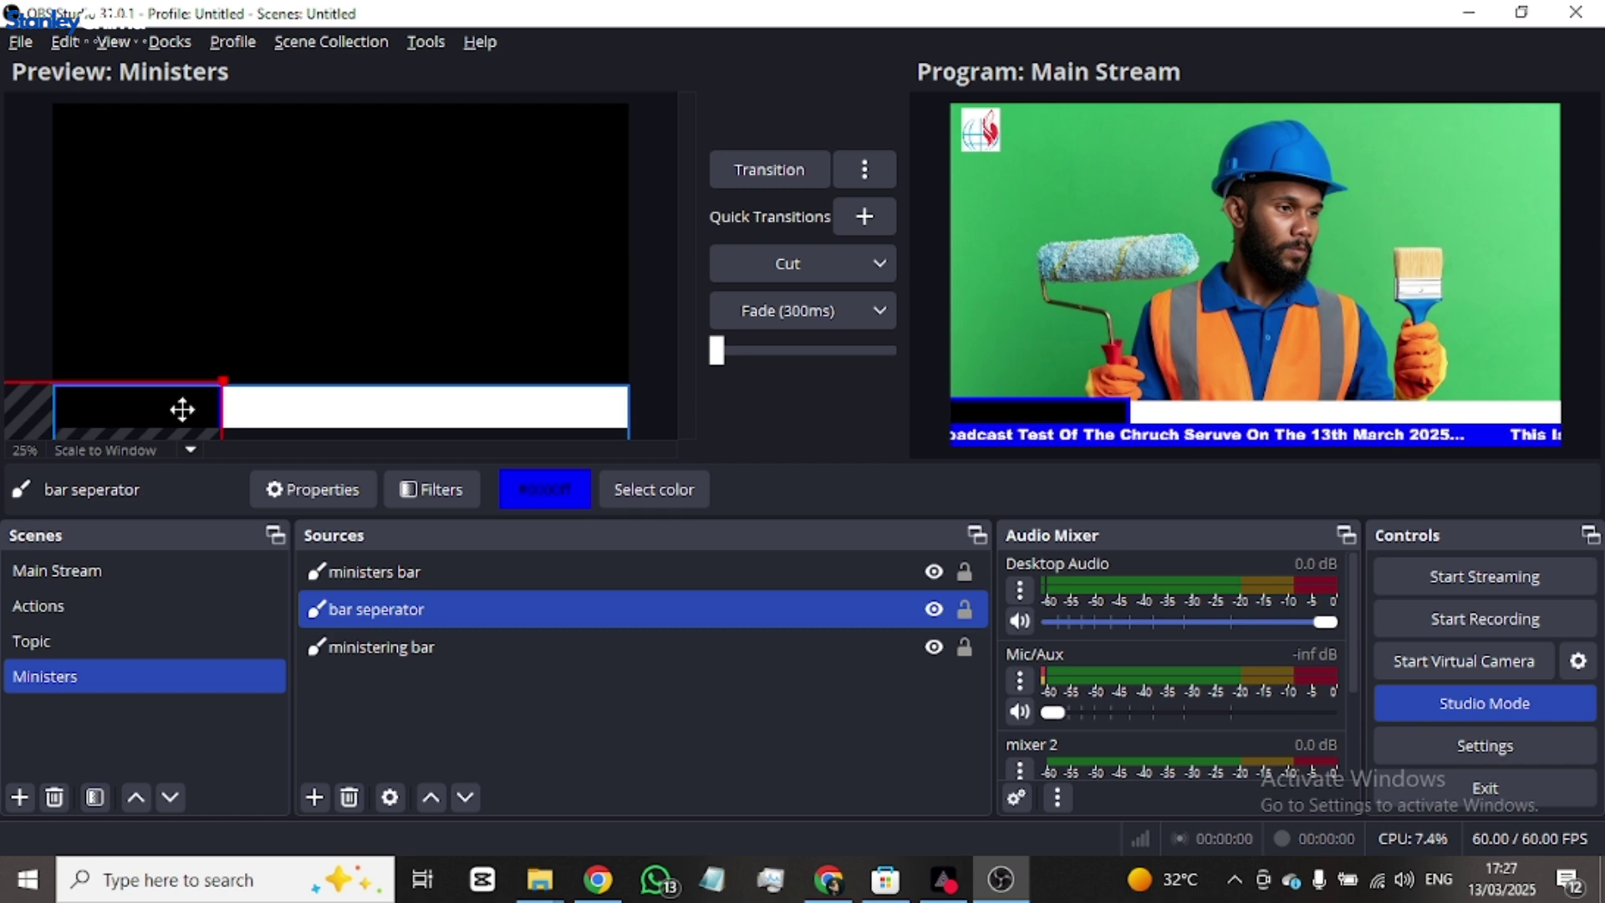
pyautogui.moveTo(182, 409); pyautogui.dragTo(182, 413)
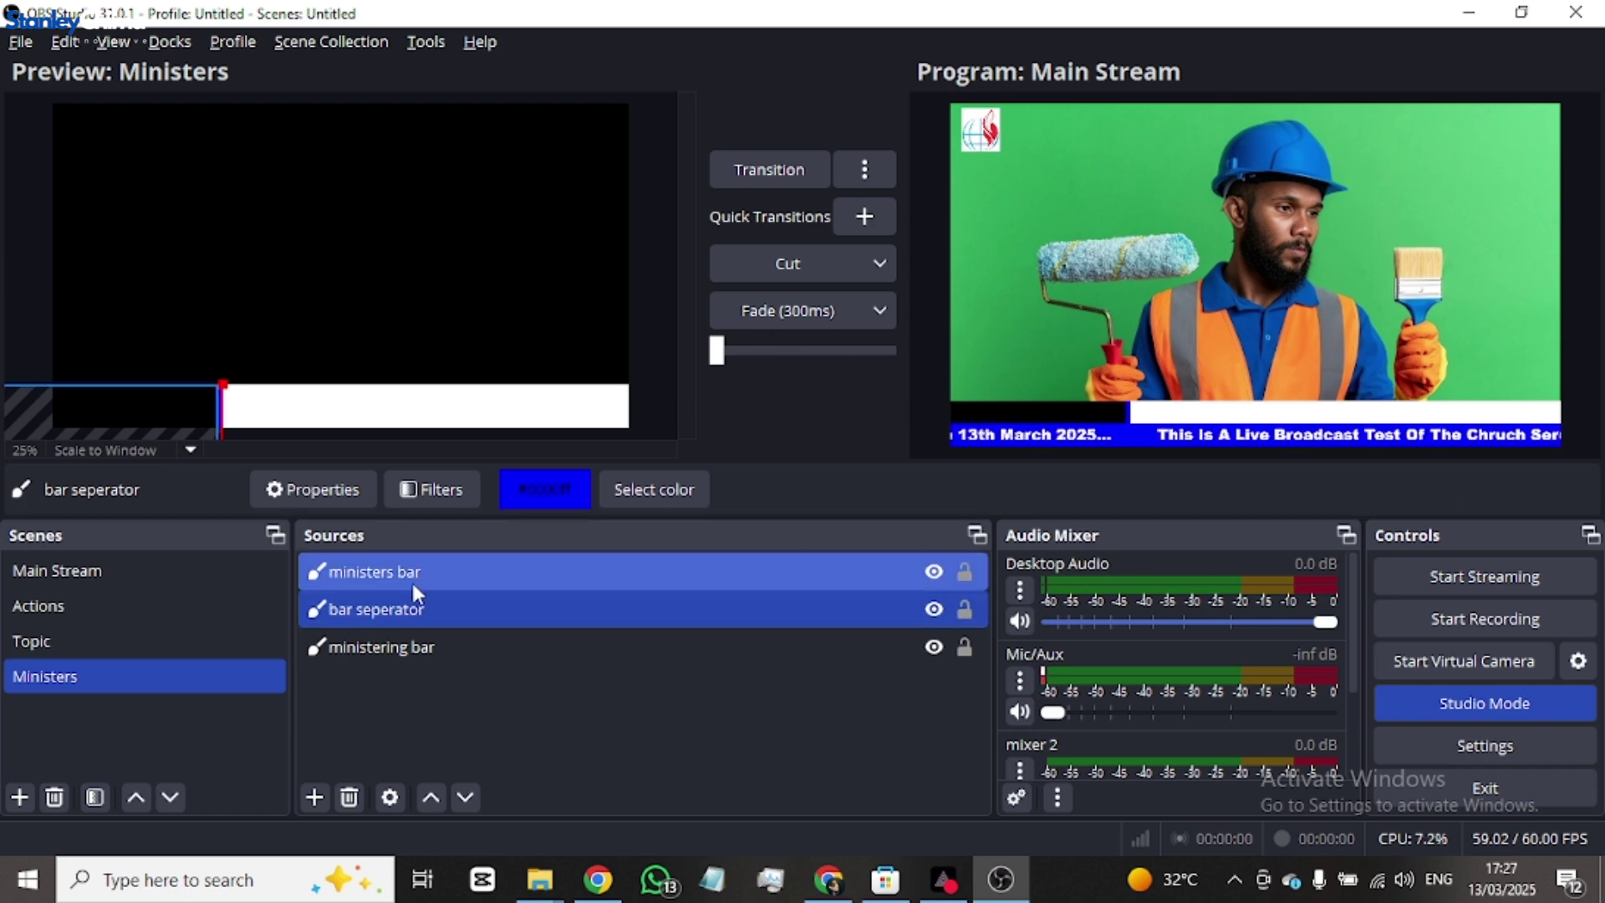
# - Add a text source 'minster name' showing the pastor's full name, fixing the surname's capitalisation
pyautogui.click(436, 573)
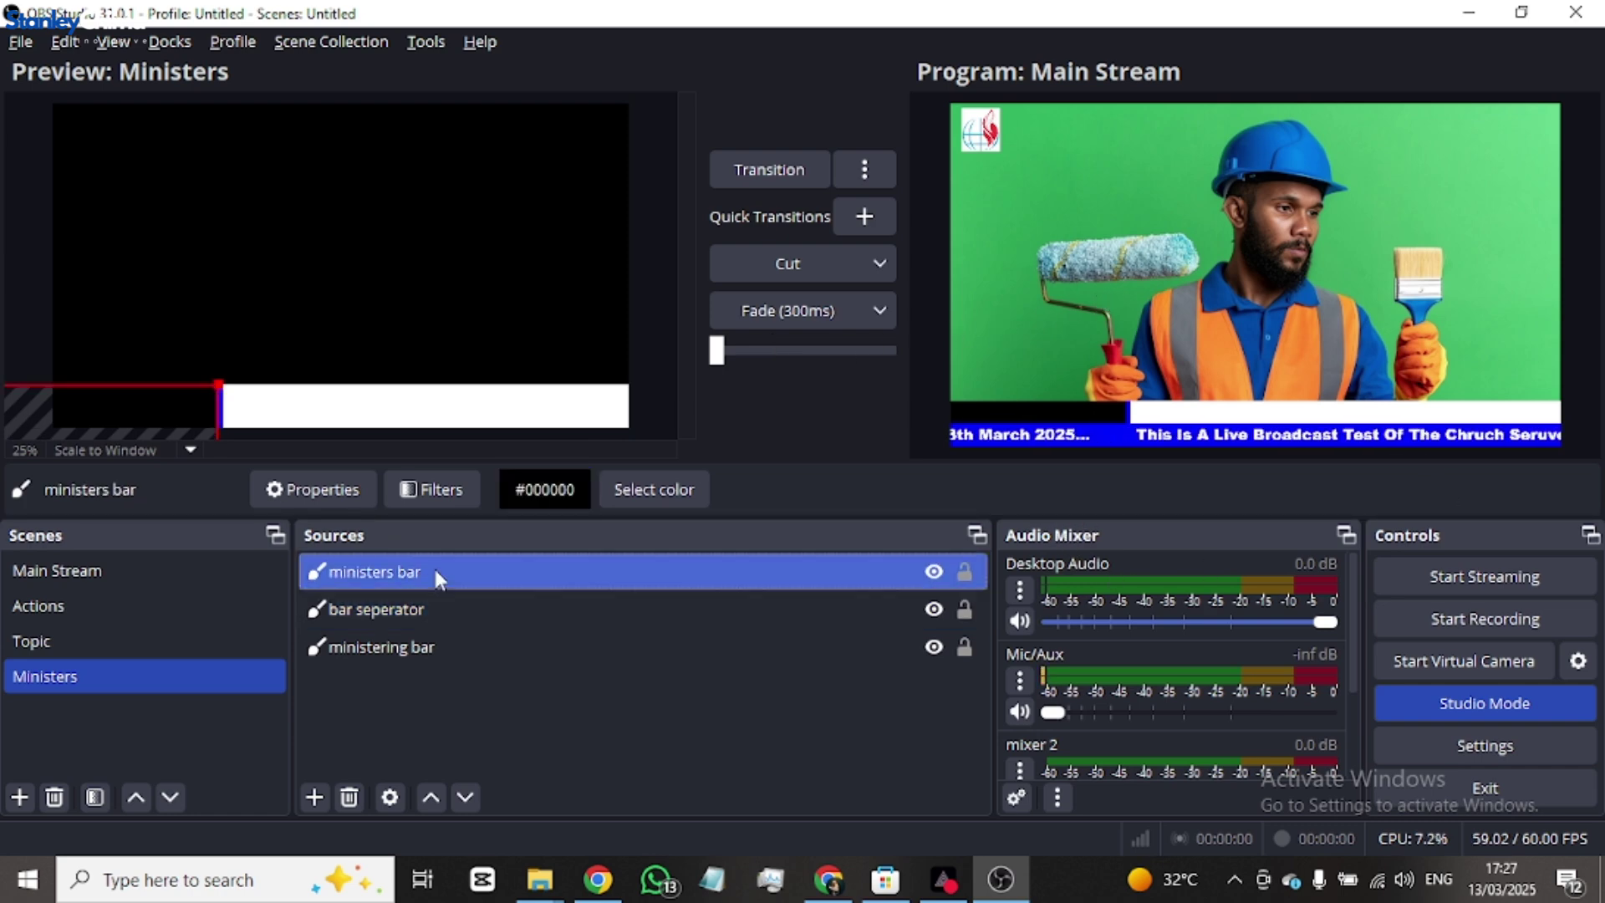
pyautogui.click(314, 797)
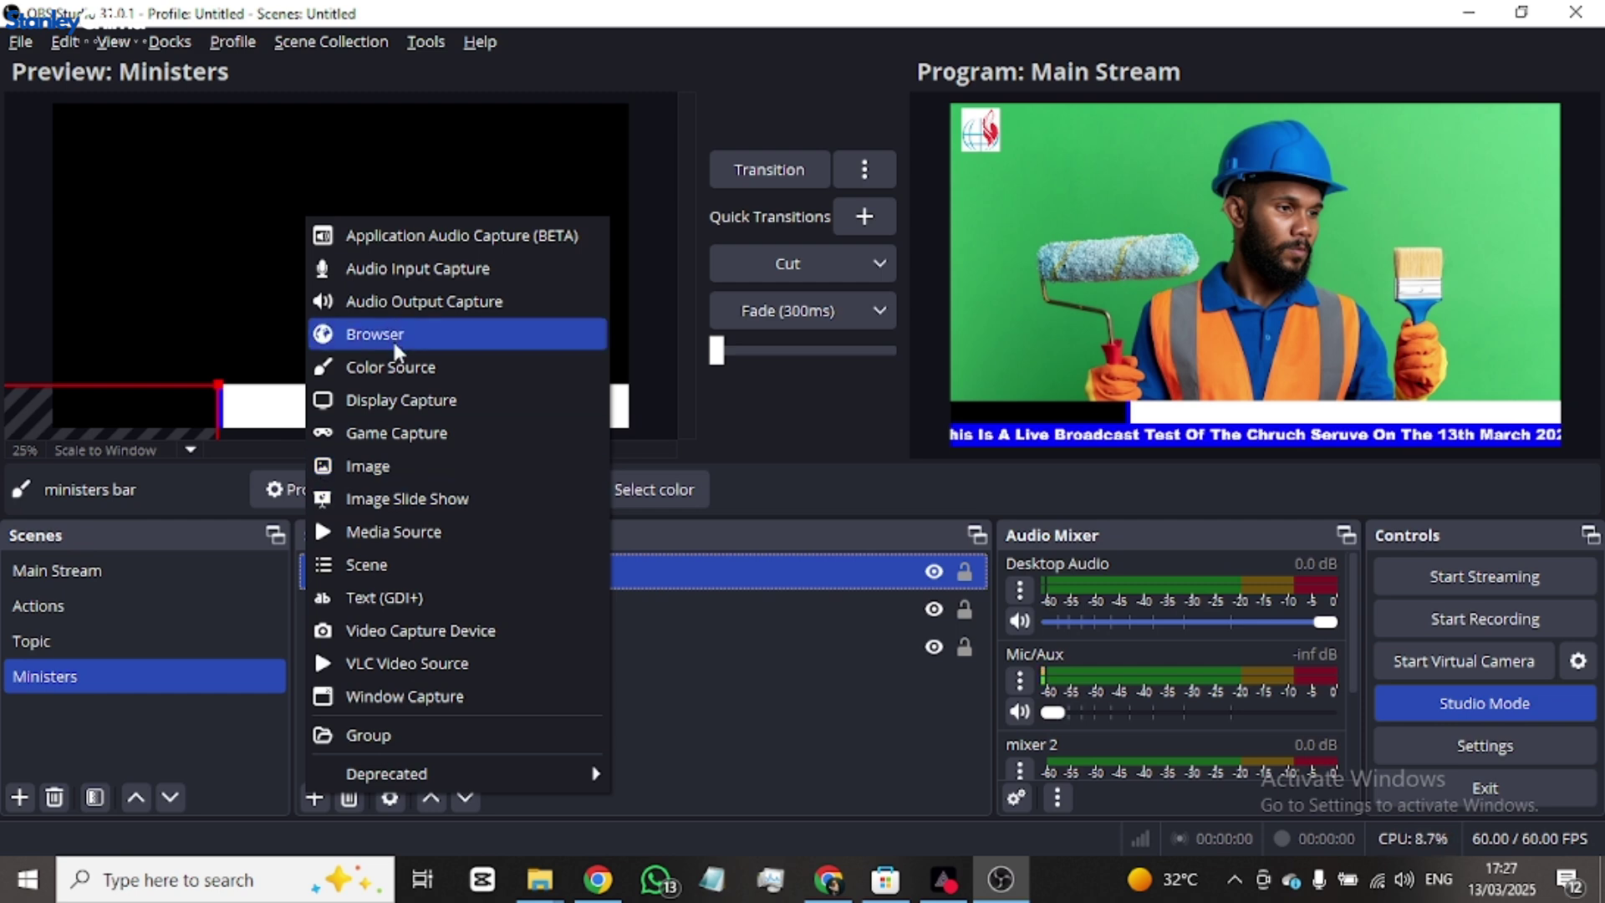
pyautogui.click(404, 599)
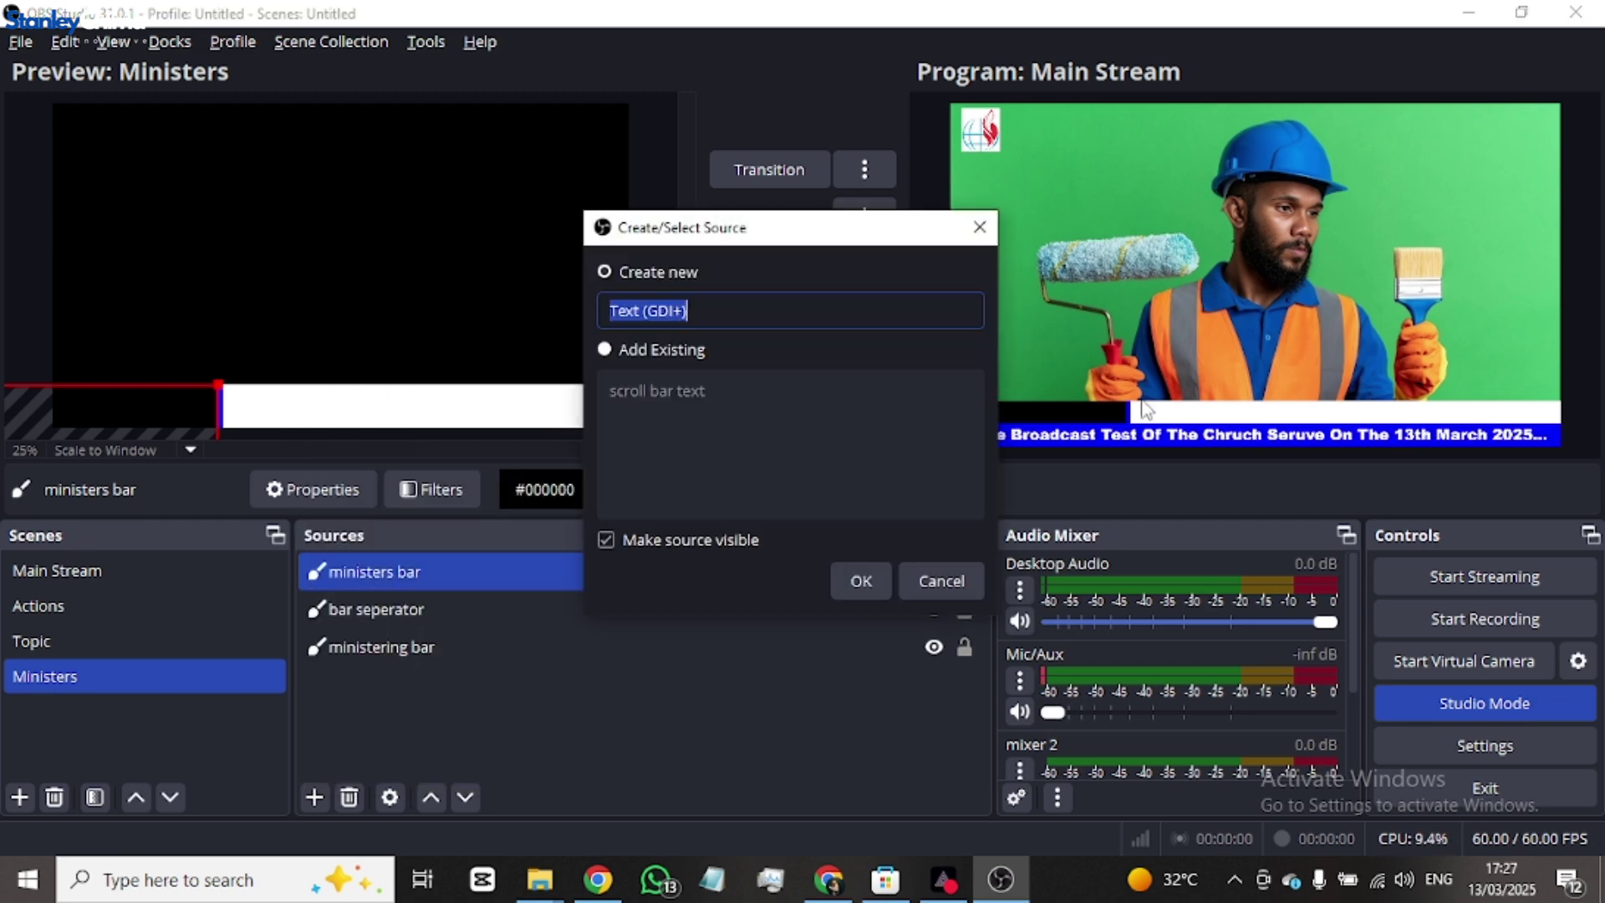
pyautogui.write('minster name')
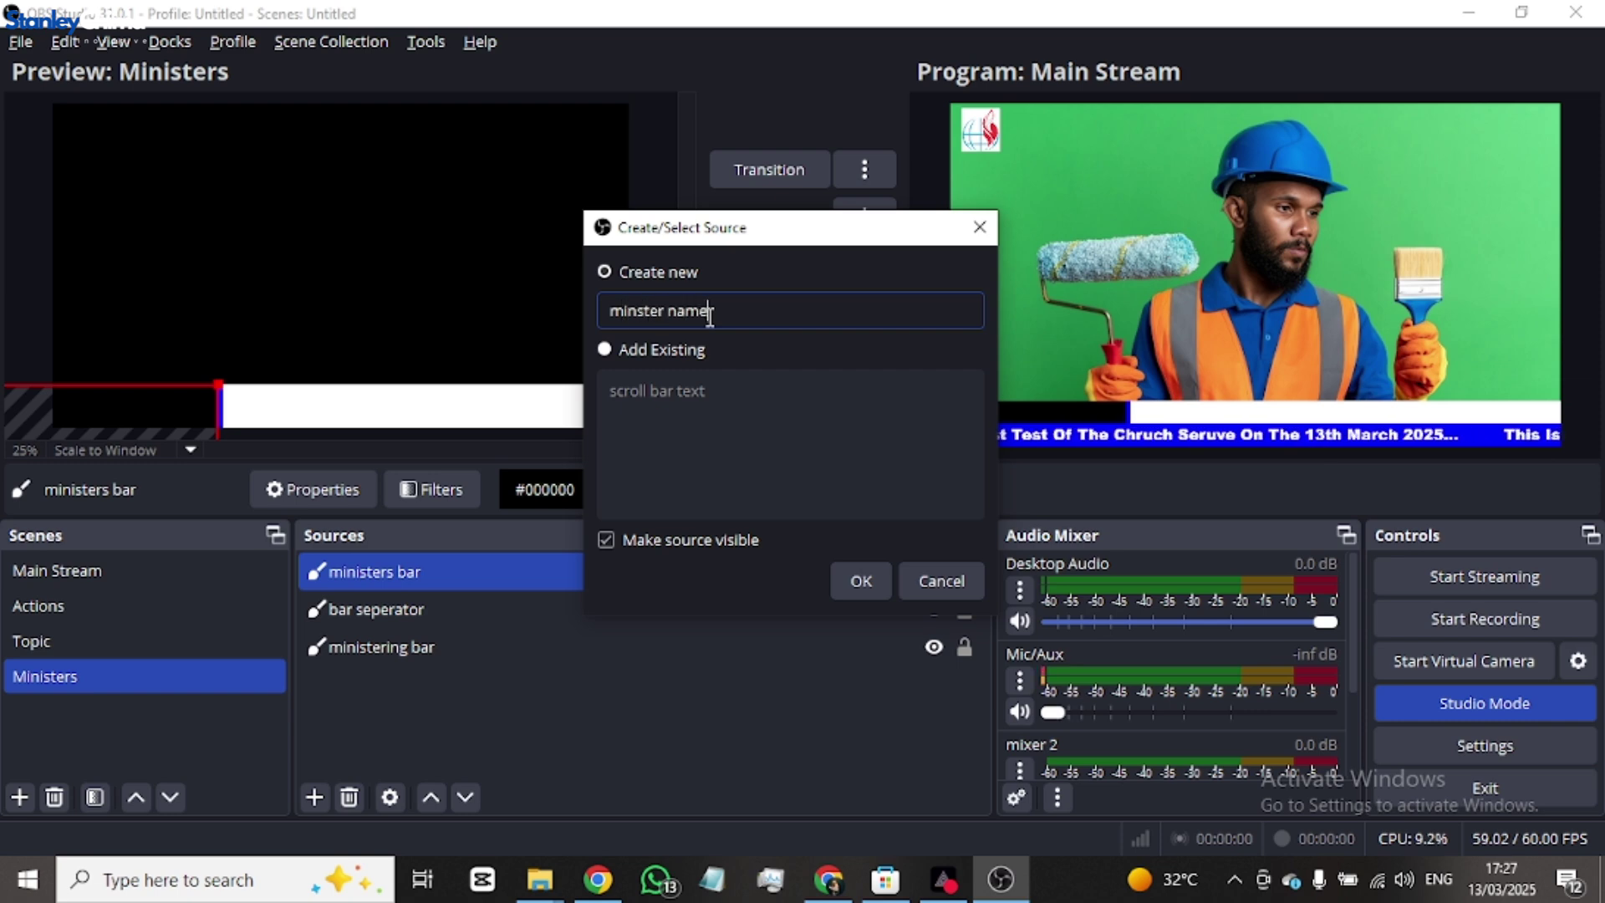
pyautogui.click(858, 579)
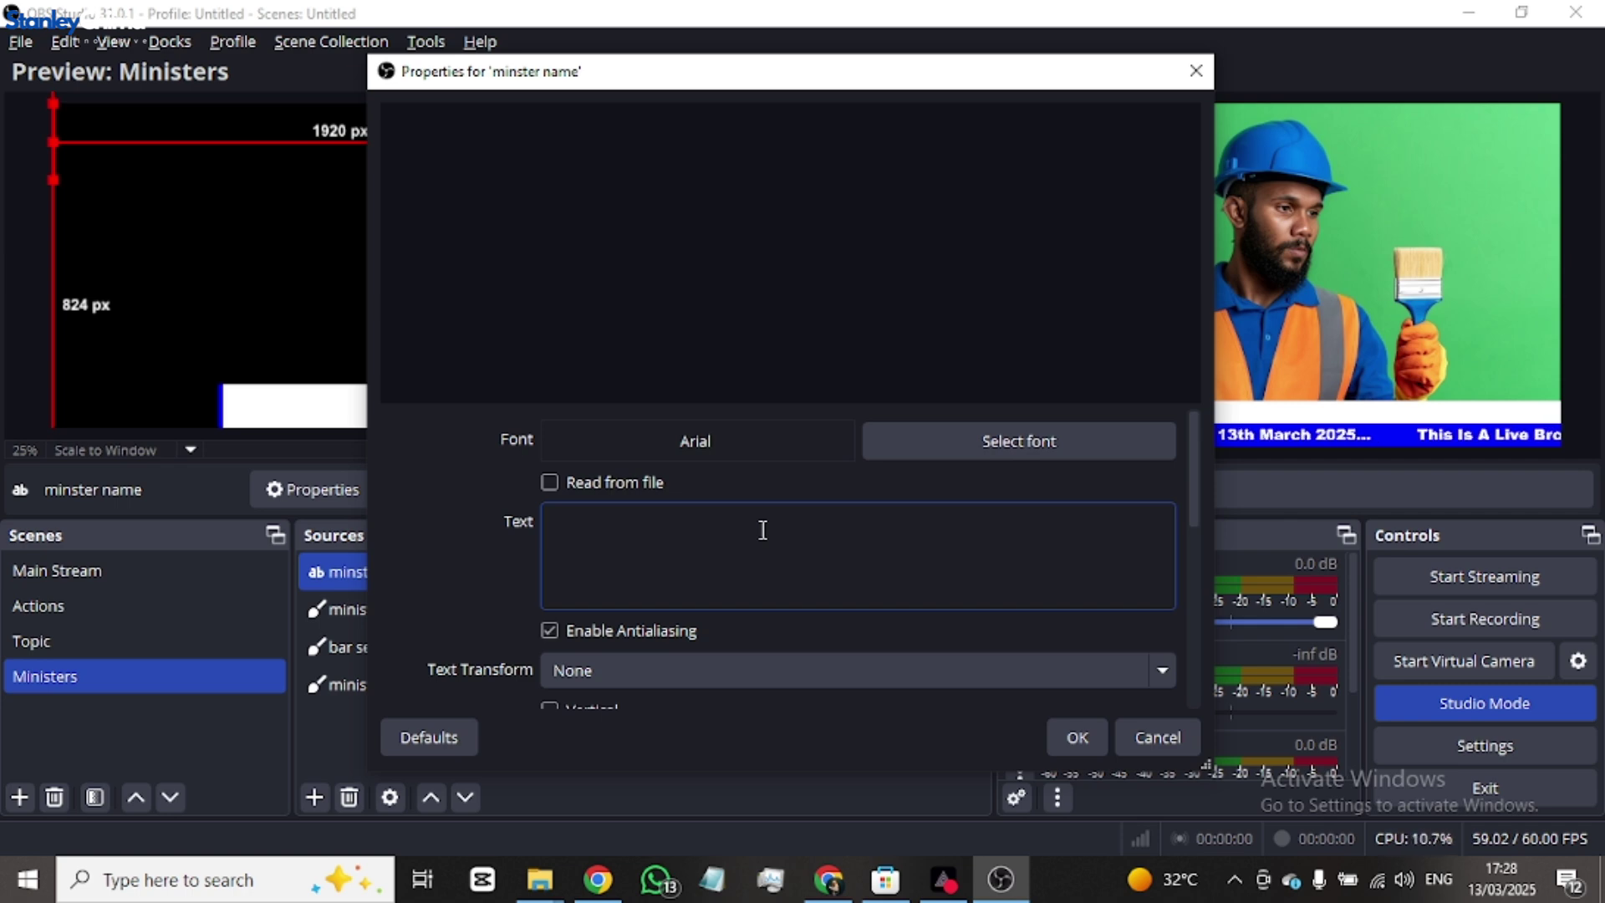
pyautogui.write('P')
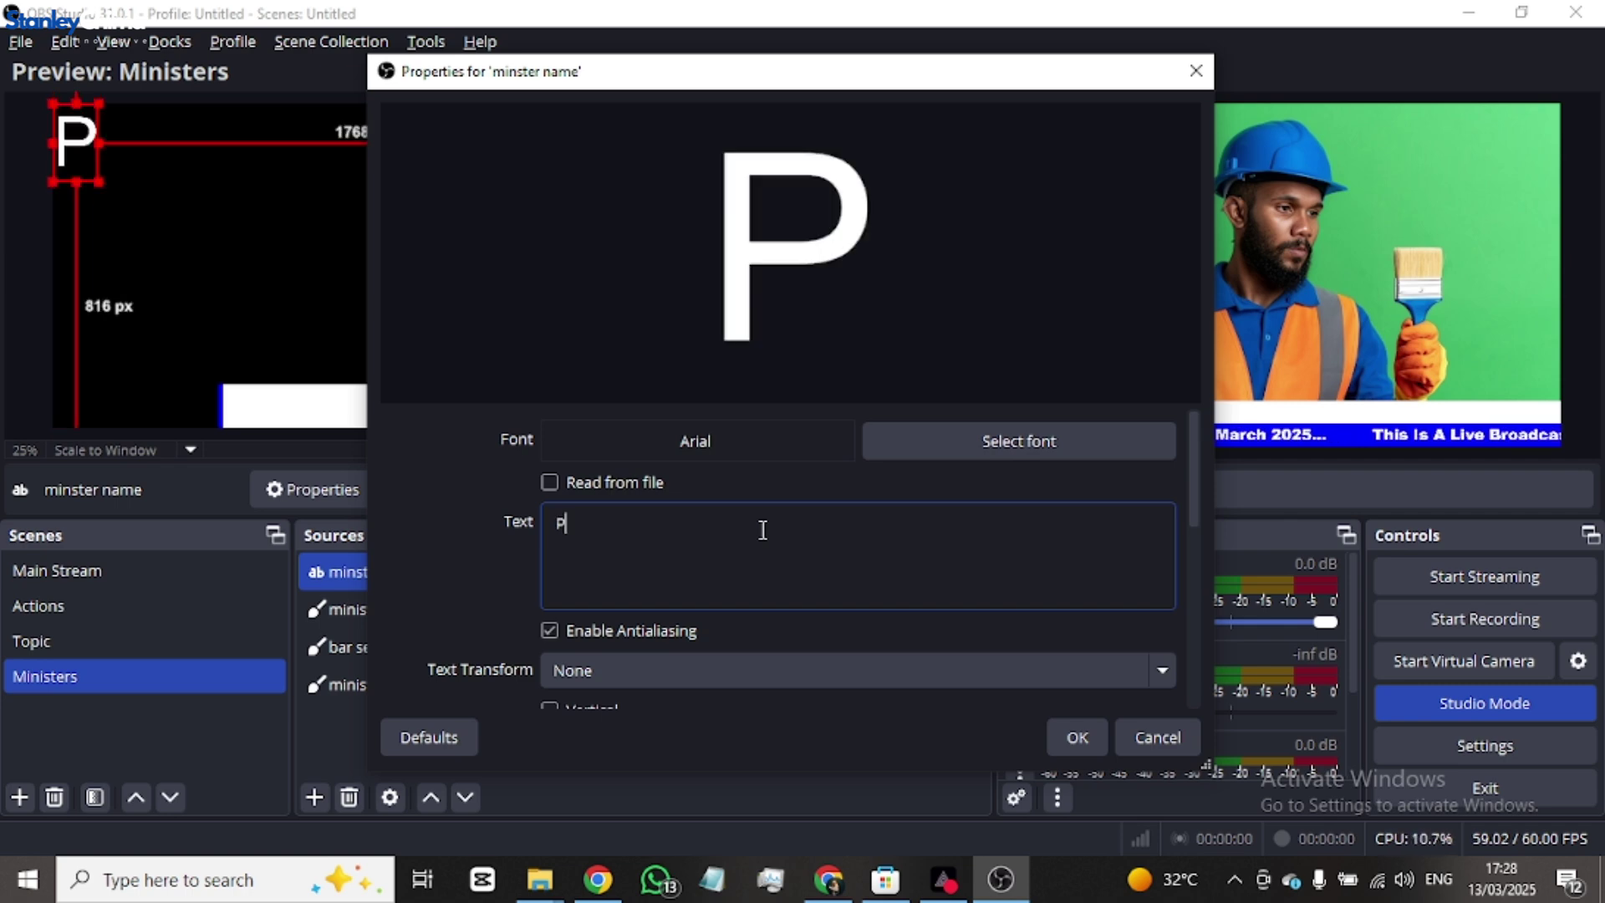
pyautogui.write('astor J')
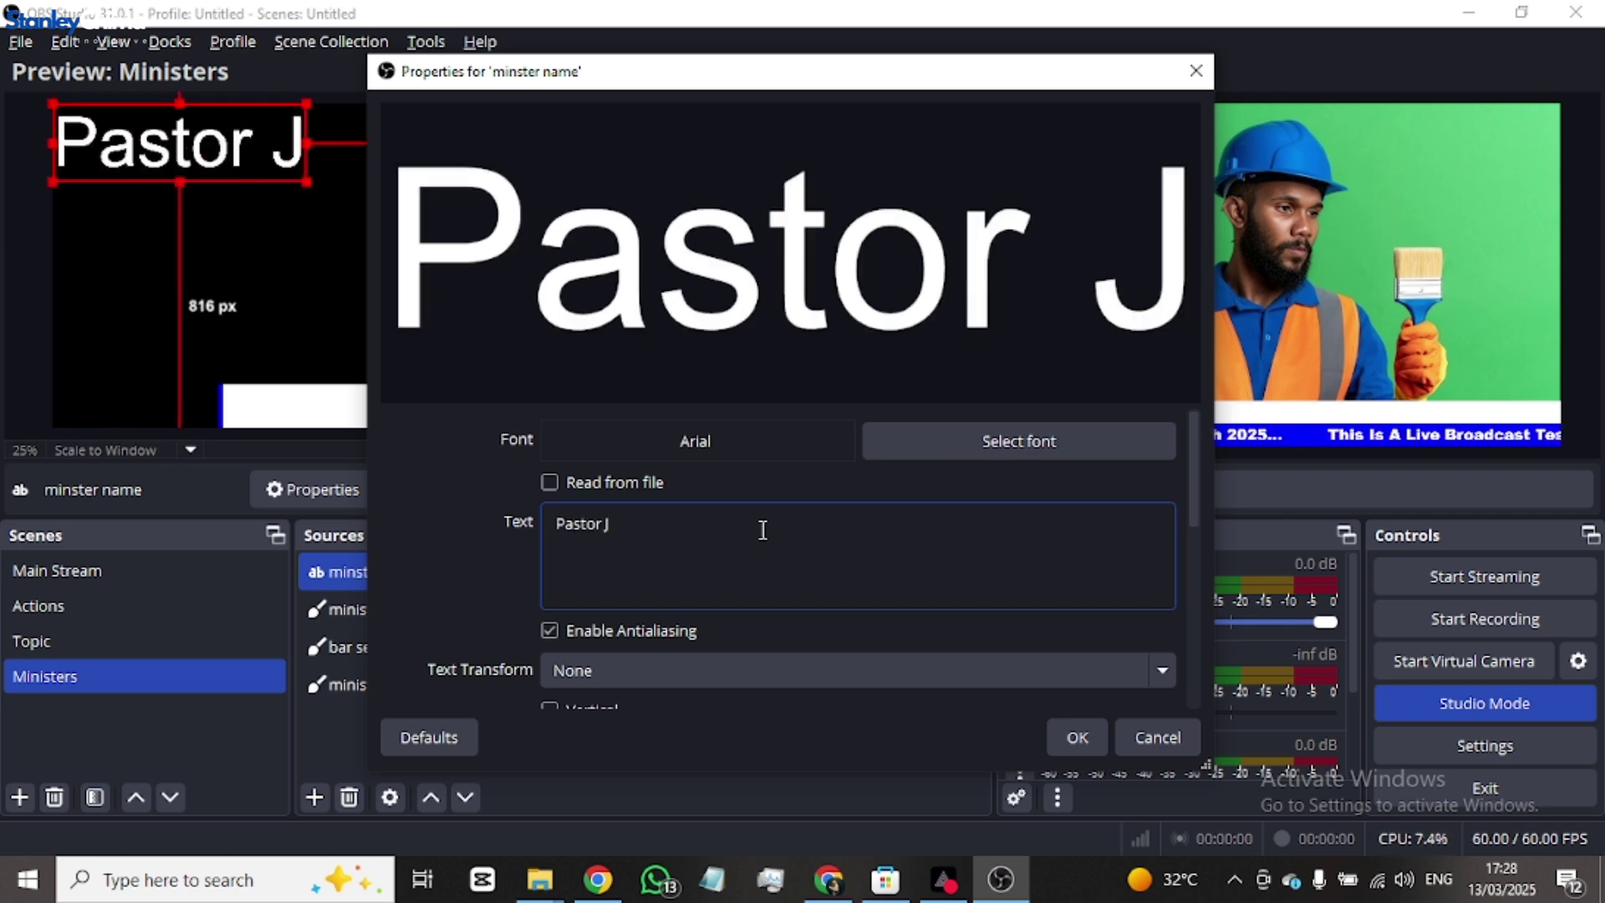
pyautogui.write('ohn SMith')
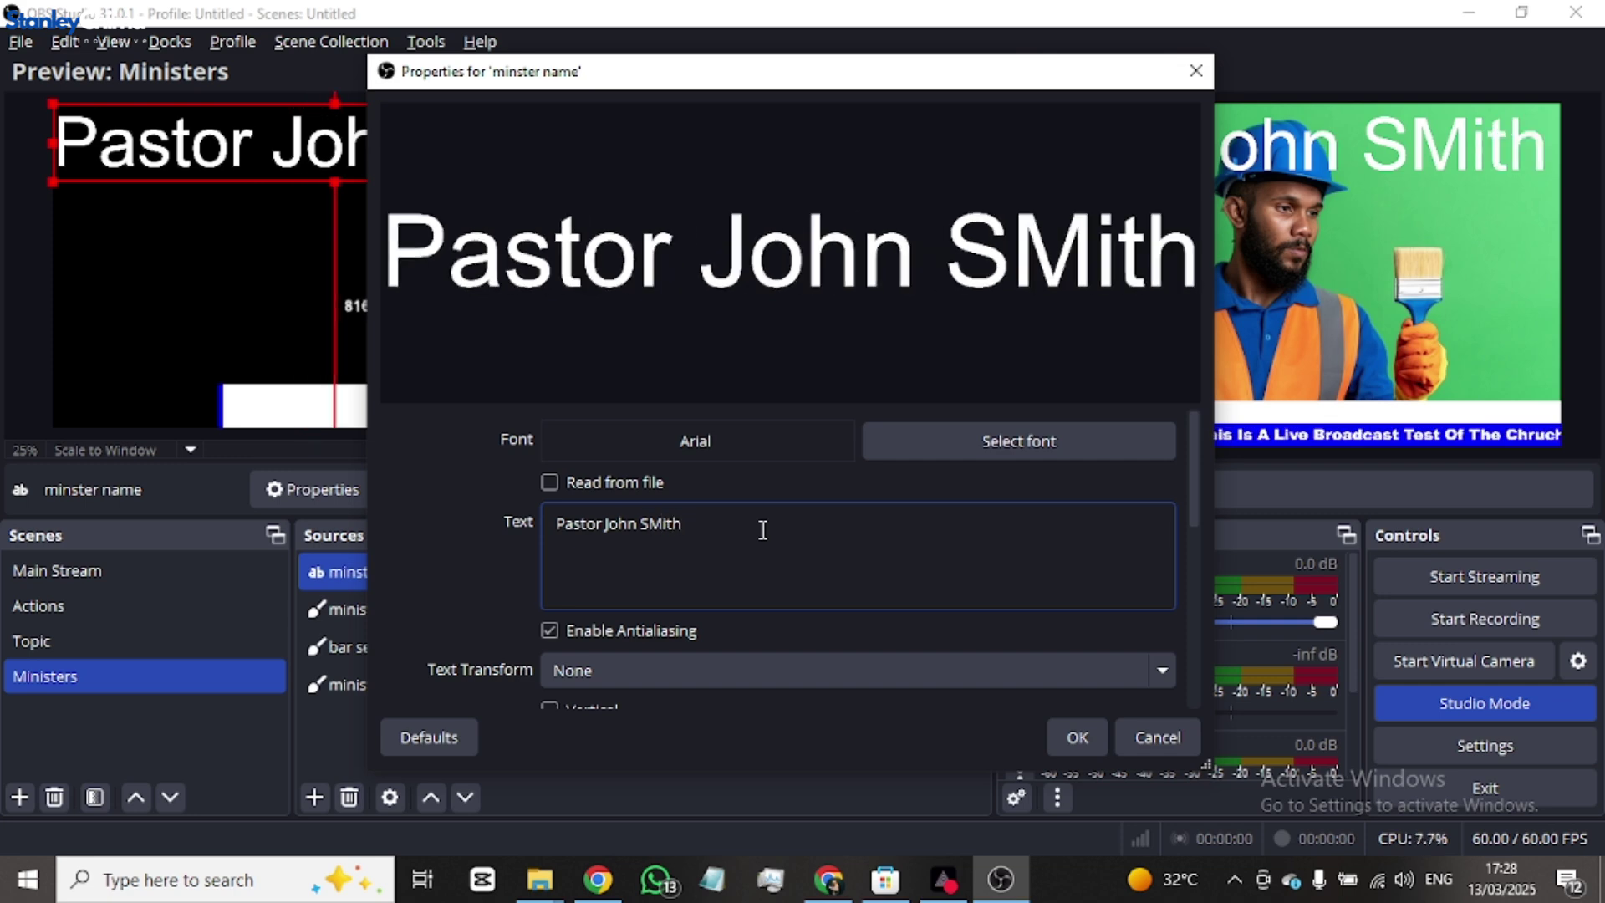
pyautogui.press('BackSpace')
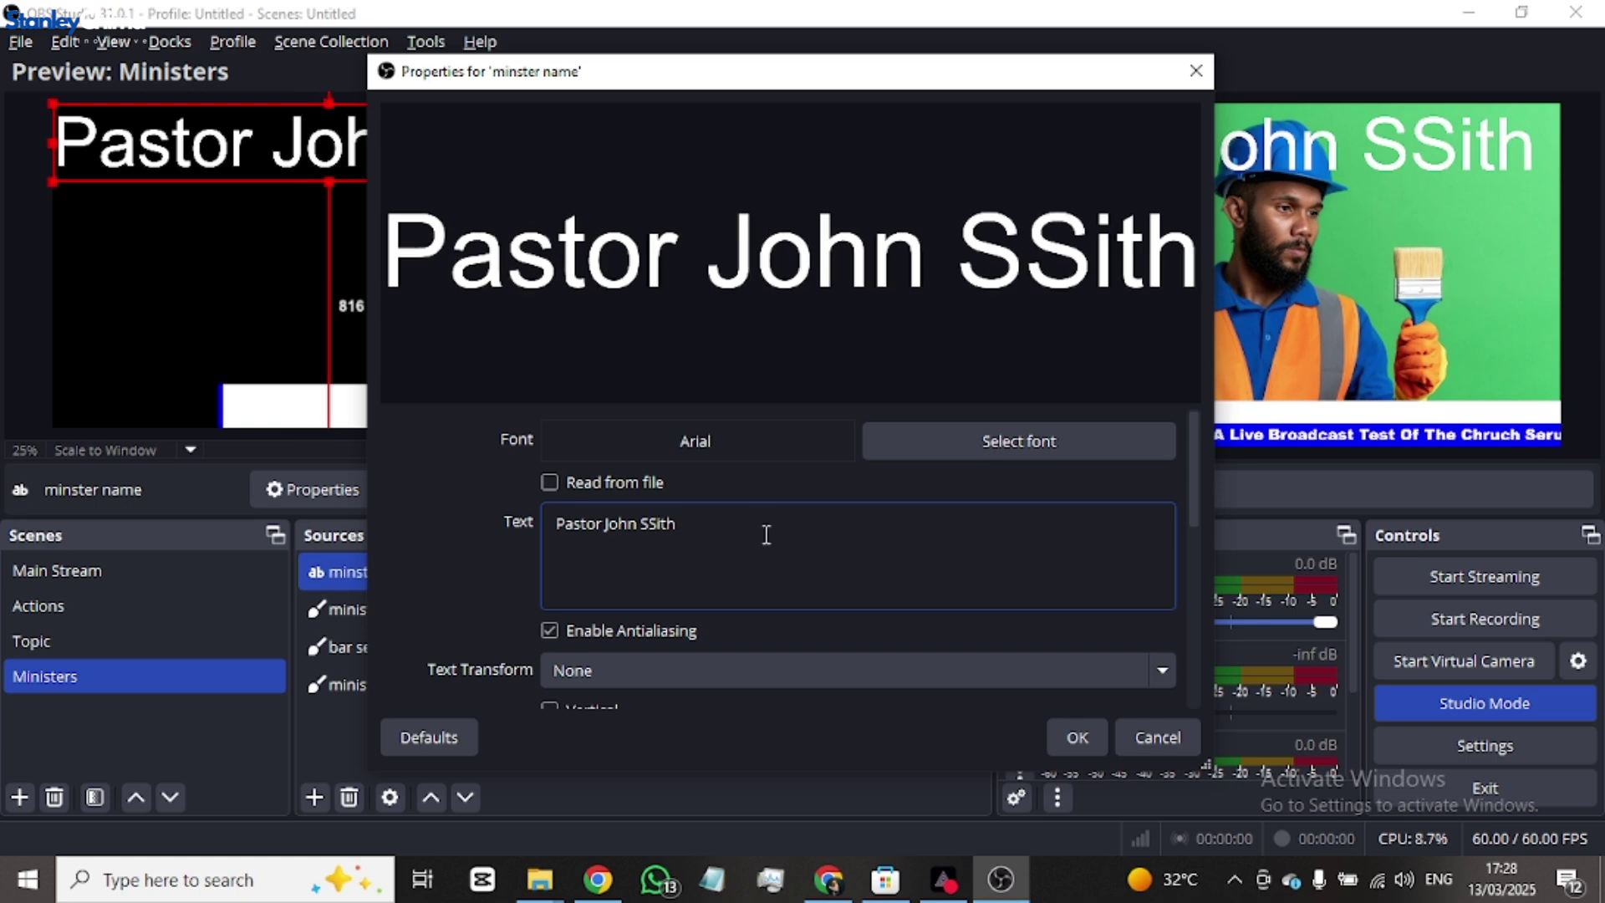
pyautogui.press('BackSpace')
pyautogui.write('m')
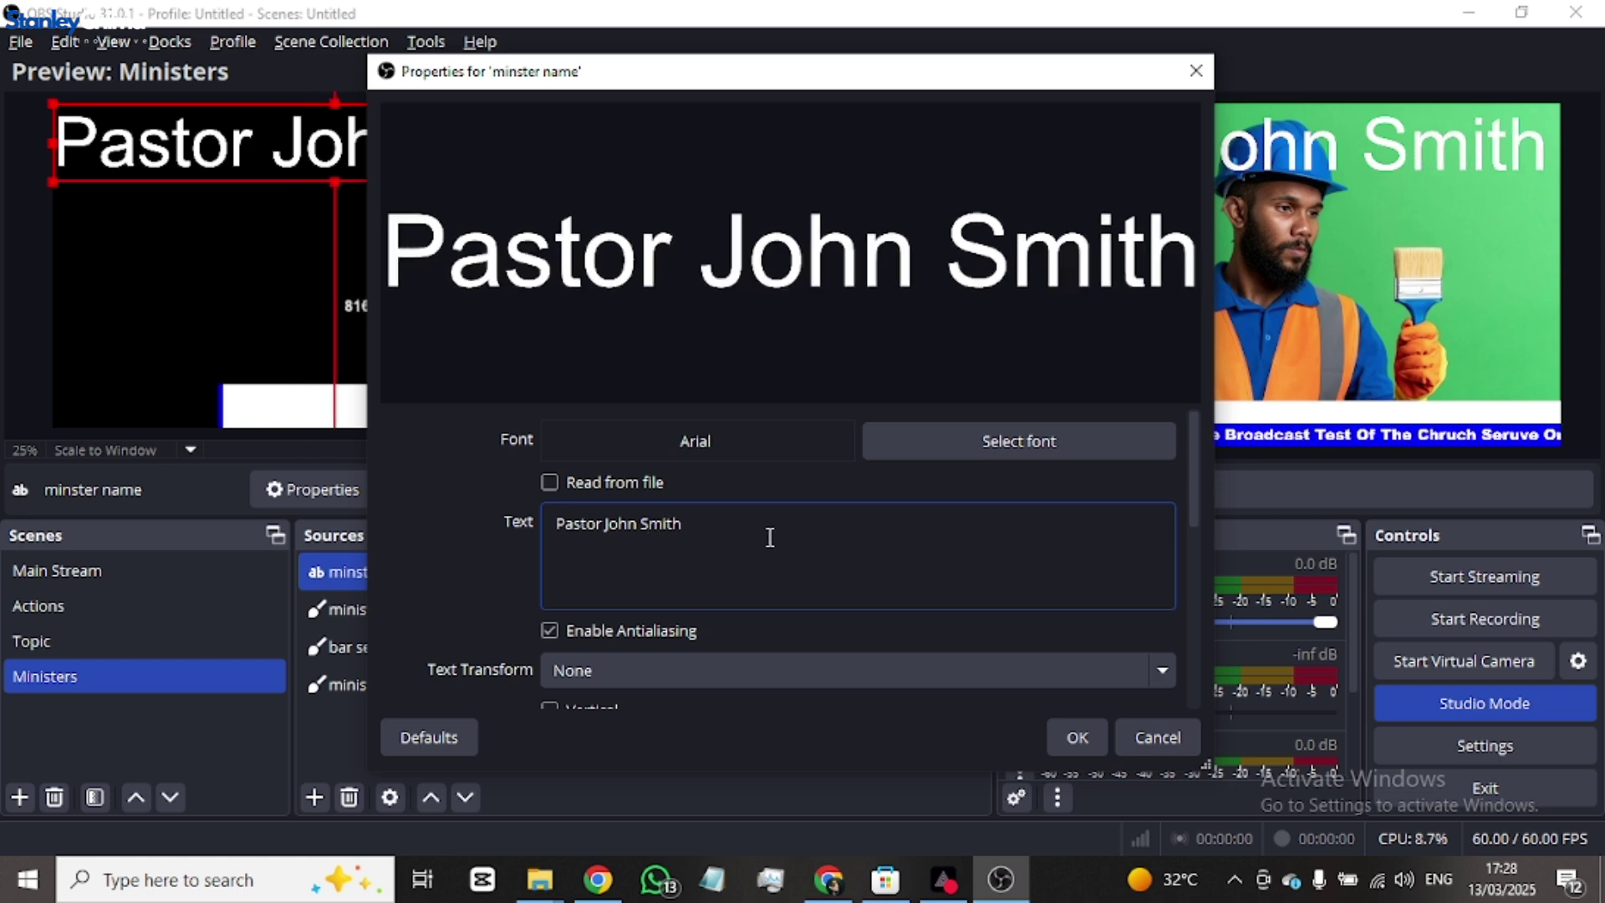
pyautogui.click(1076, 737)
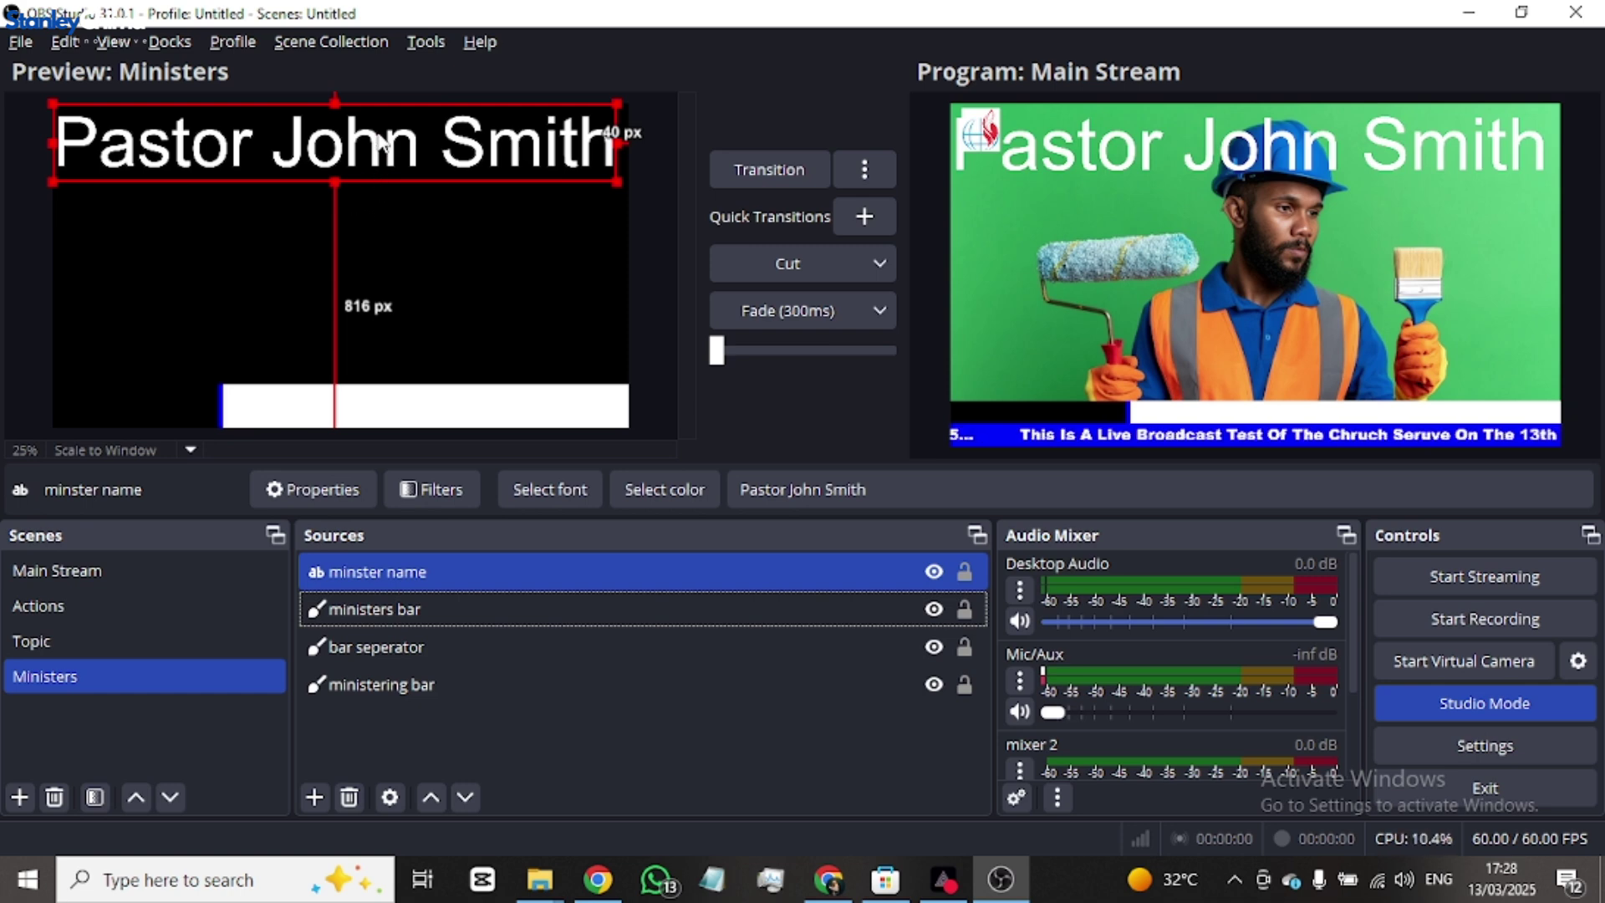
# - Move and shrink the name text, then set its font to Bahnschrift Light Condensed
pyautogui.moveTo(380, 142); pyautogui.dragTo(387, 327)
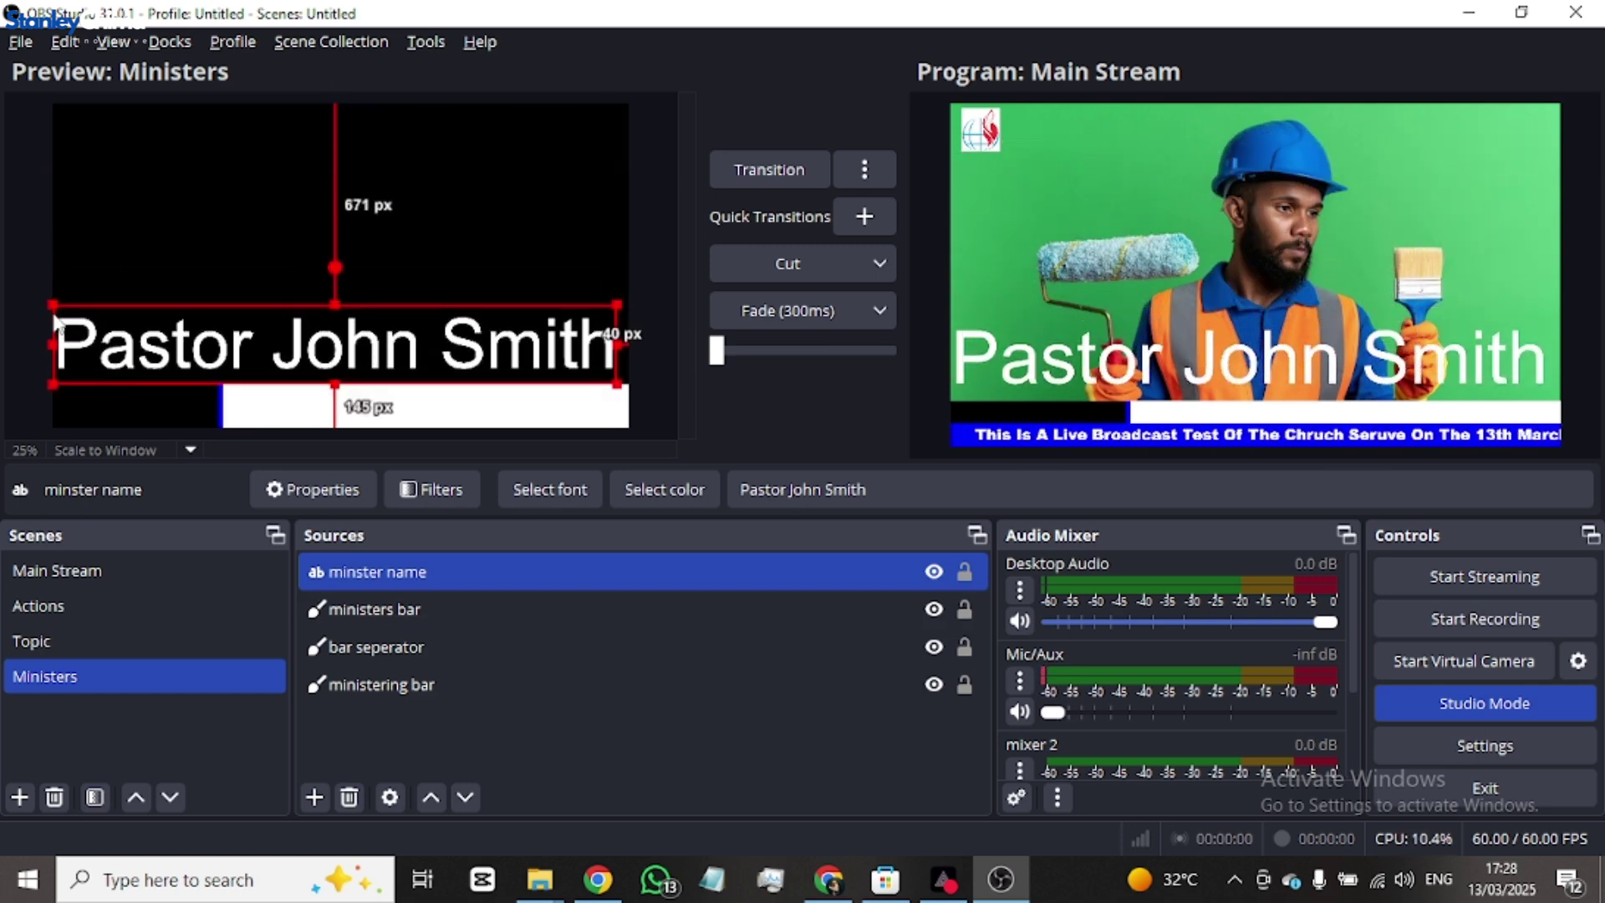
pyautogui.moveTo(57, 326); pyautogui.dragTo(338, 407)
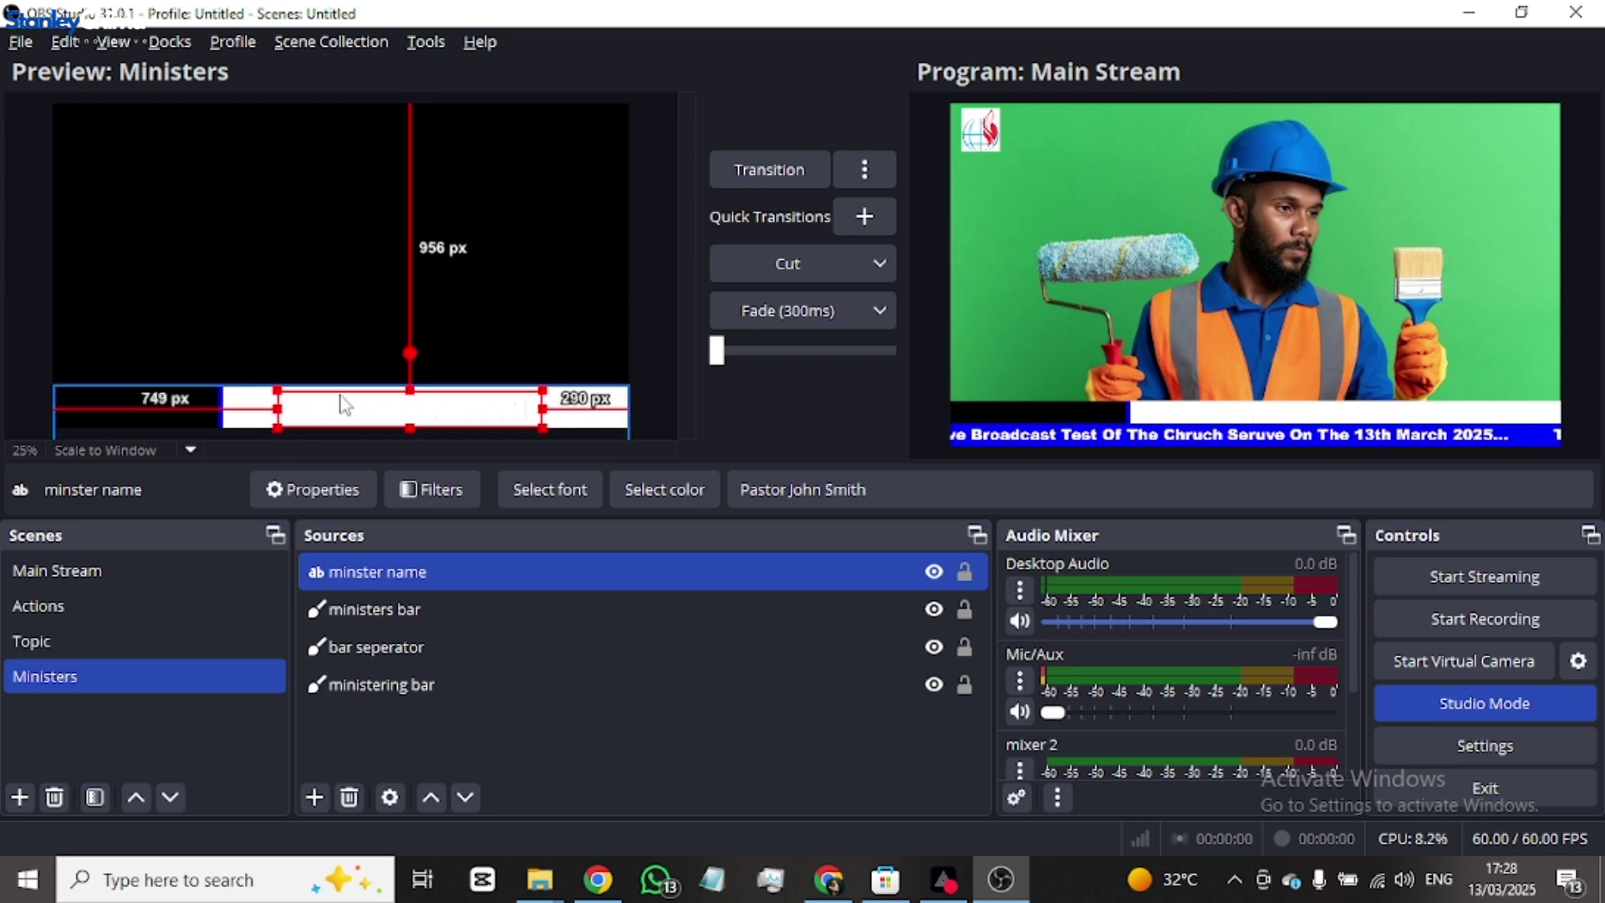
pyautogui.doubleClick(447, 570)
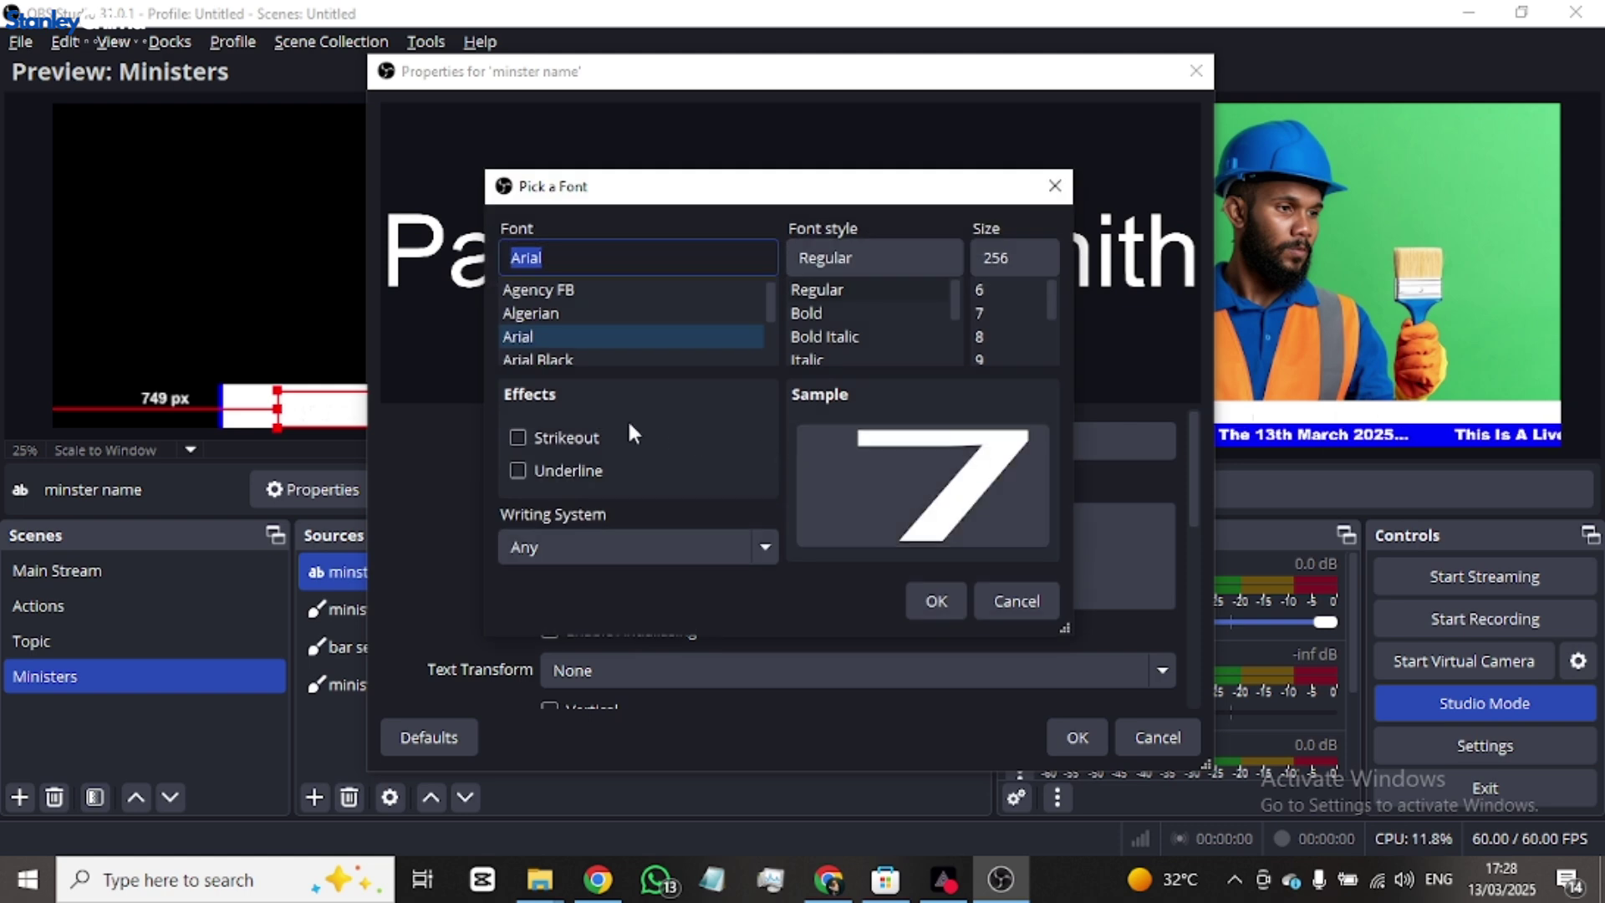
pyautogui.scroll(-1, 824, 334)
pyautogui.scroll(-3, 590, 319)
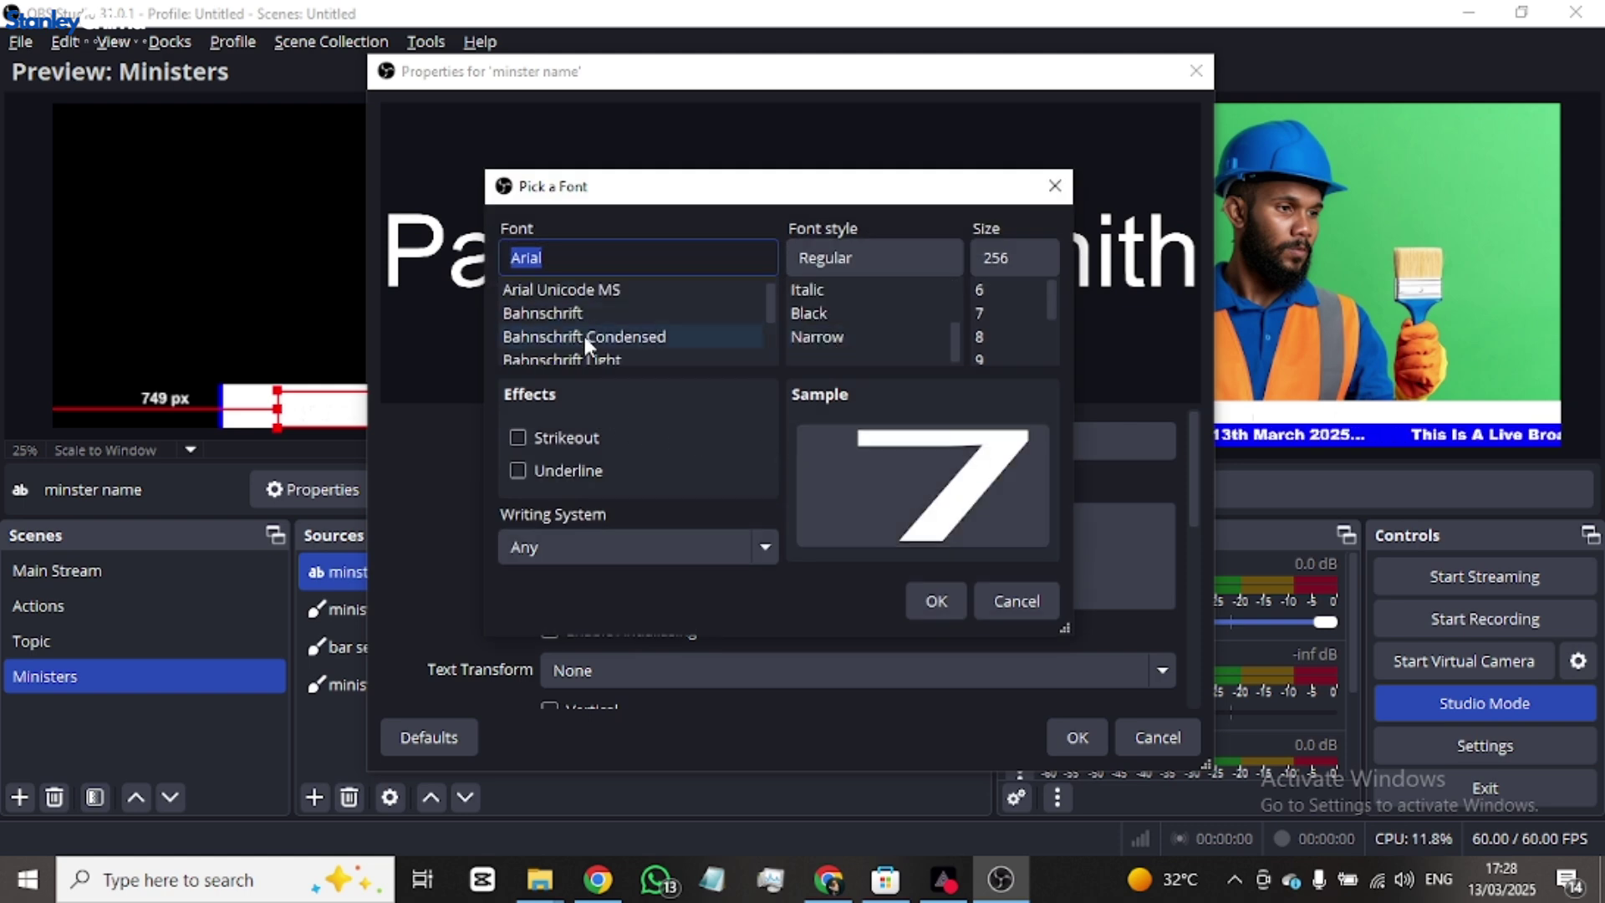
pyautogui.click(632, 314)
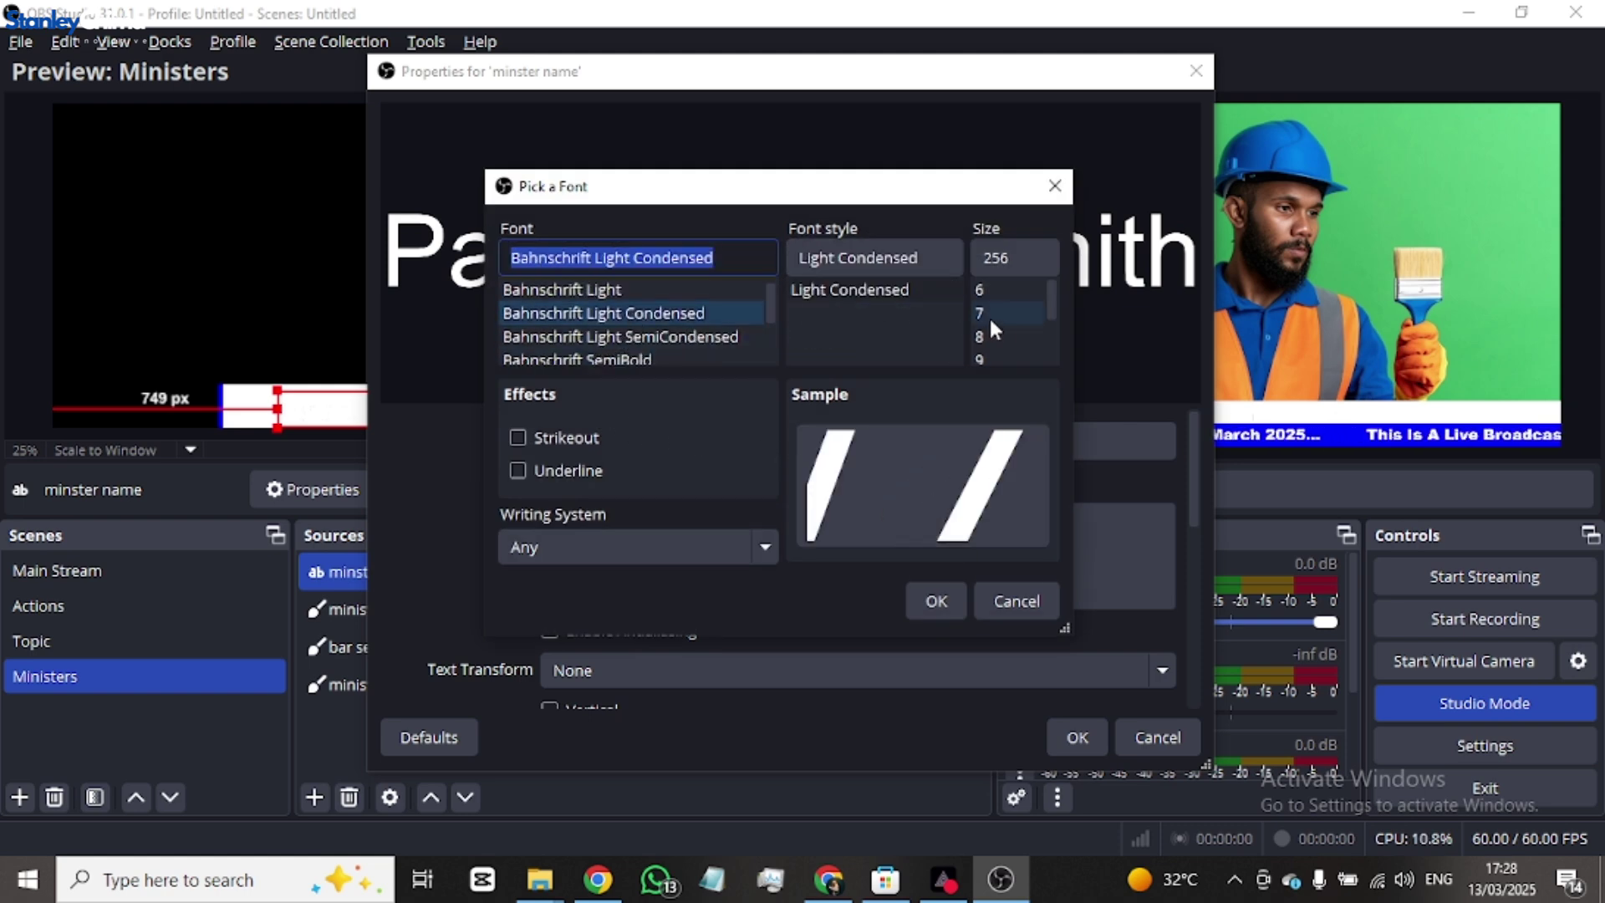
pyautogui.click(933, 602)
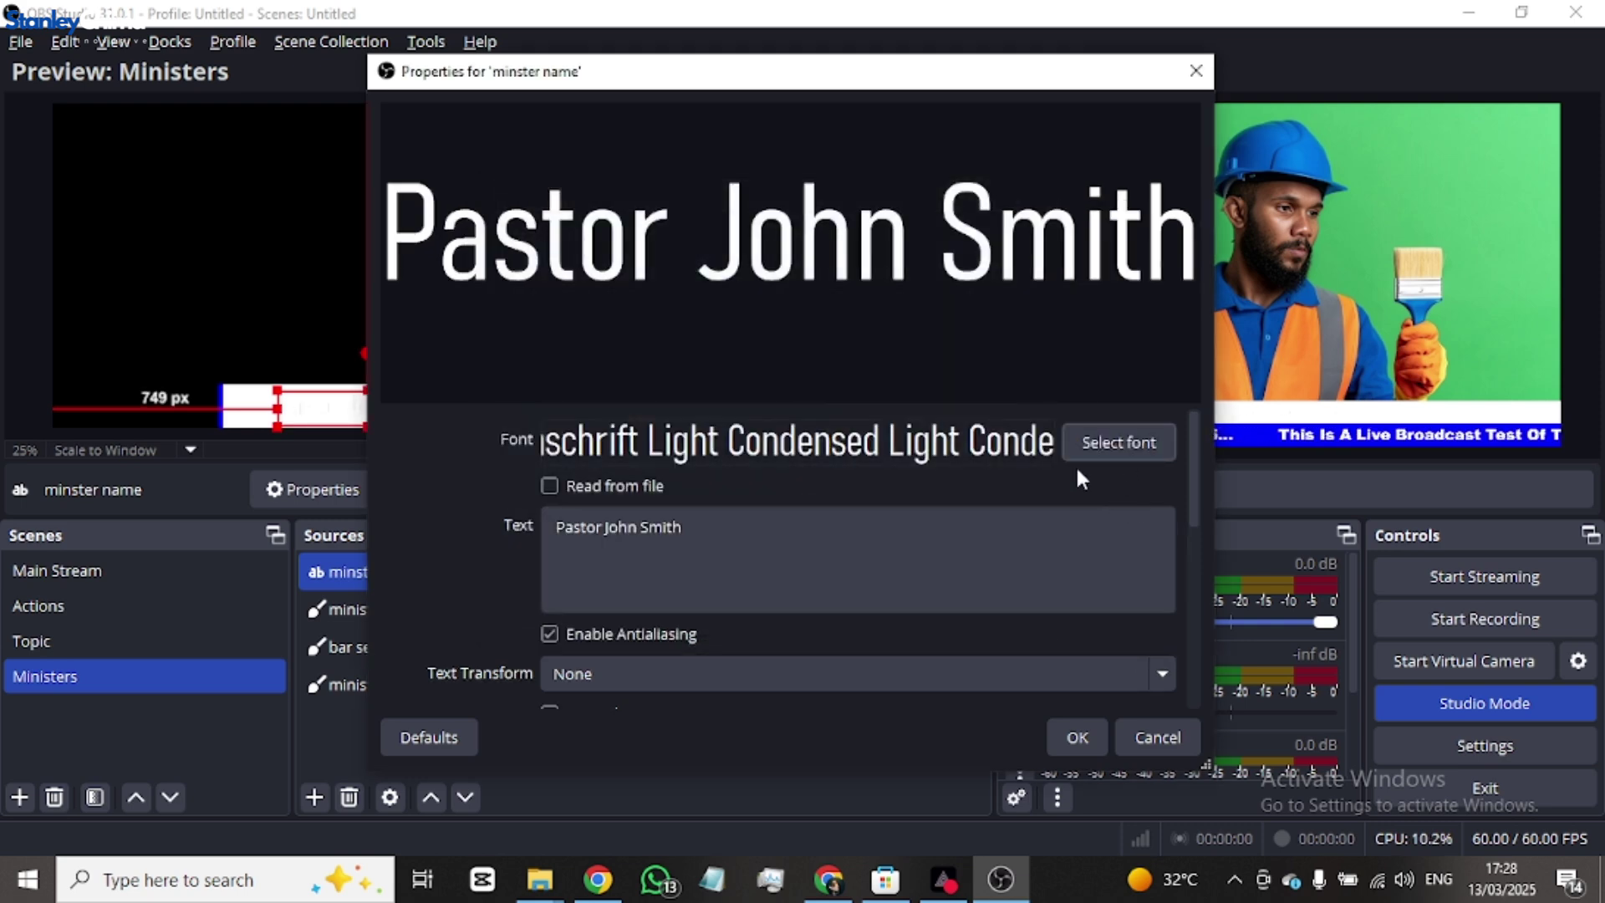
# - Make the name text uppercase and colour it black
pyautogui.scroll(-2, 959, 527)
pyautogui.scroll(-2, 981, 597)
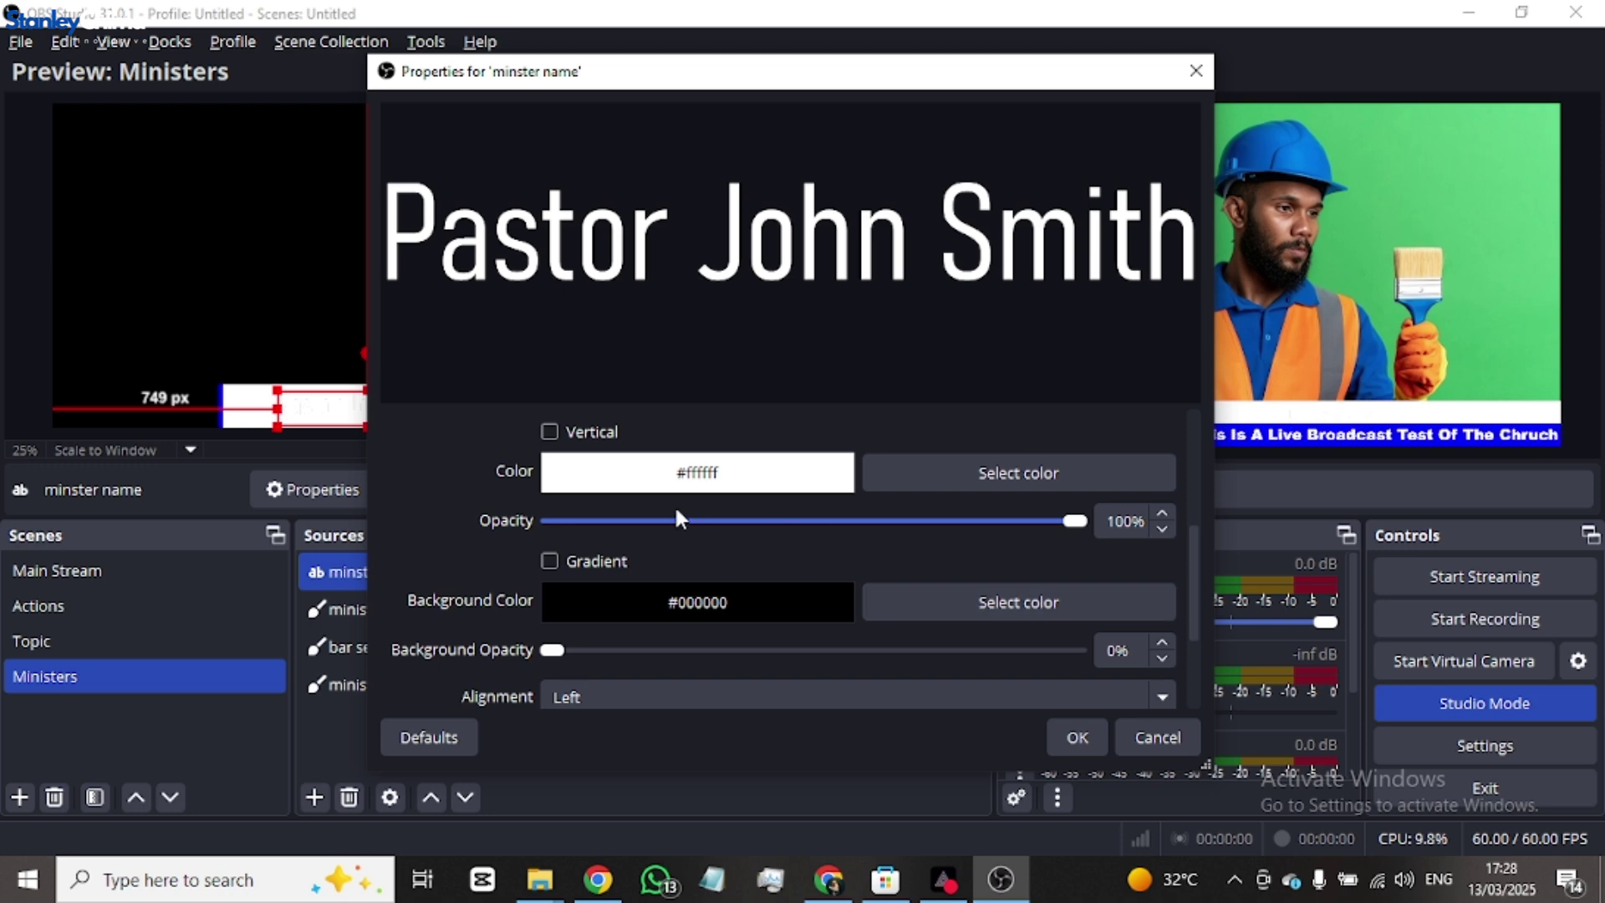
pyautogui.scroll(1, 675, 506)
pyautogui.click(754, 467)
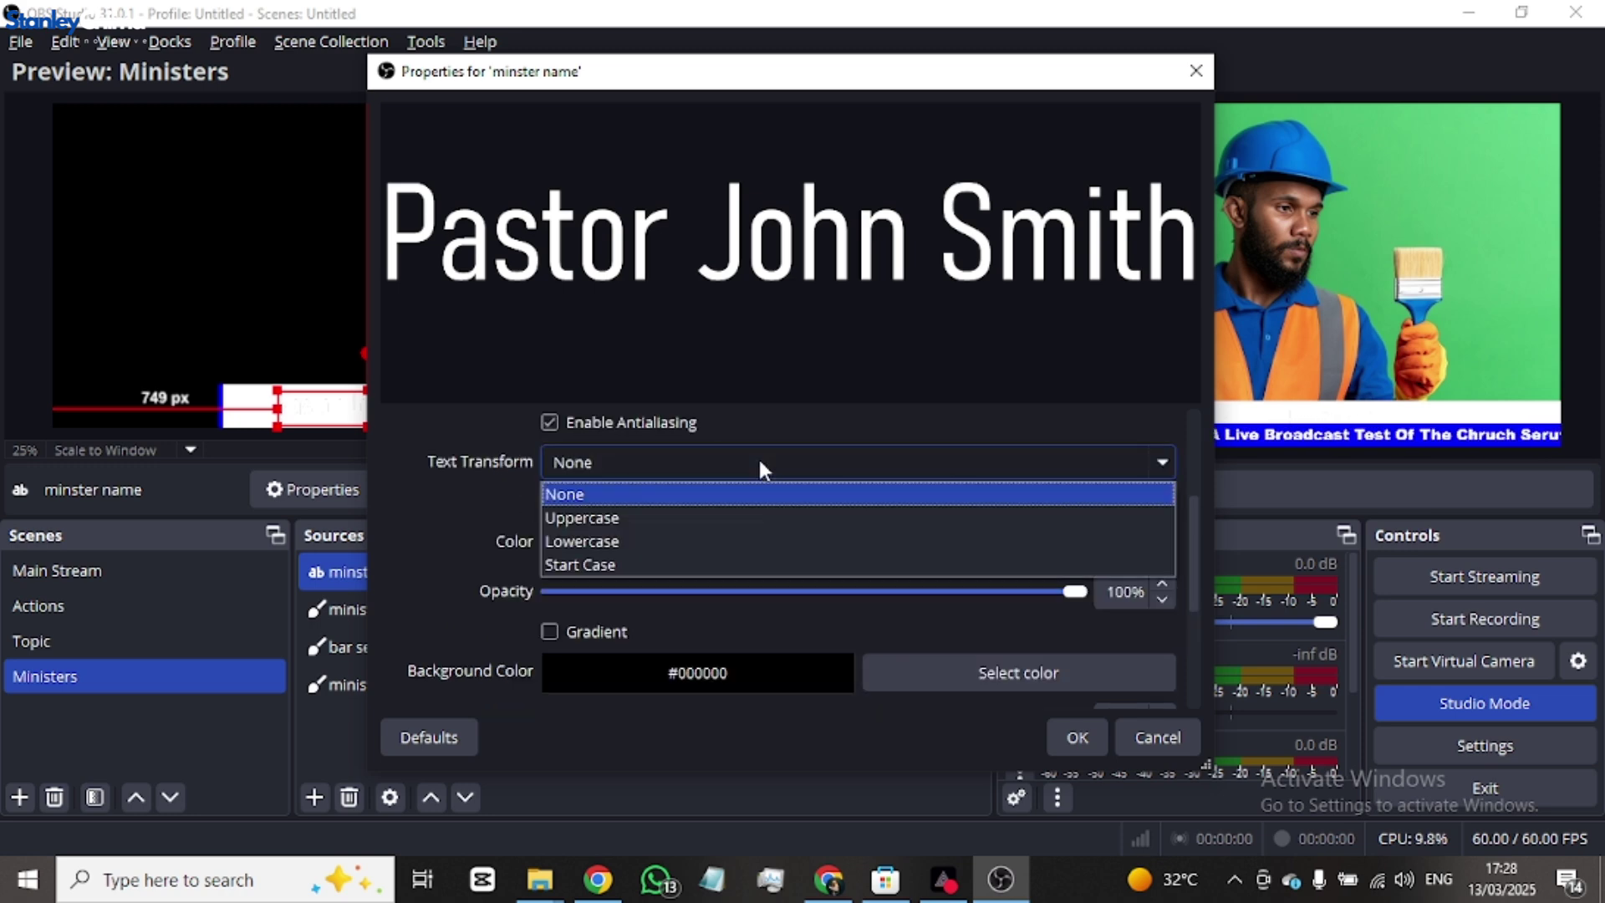
pyautogui.click(649, 520)
pyautogui.scroll(-1, 844, 494)
pyautogui.scroll(-2, 820, 539)
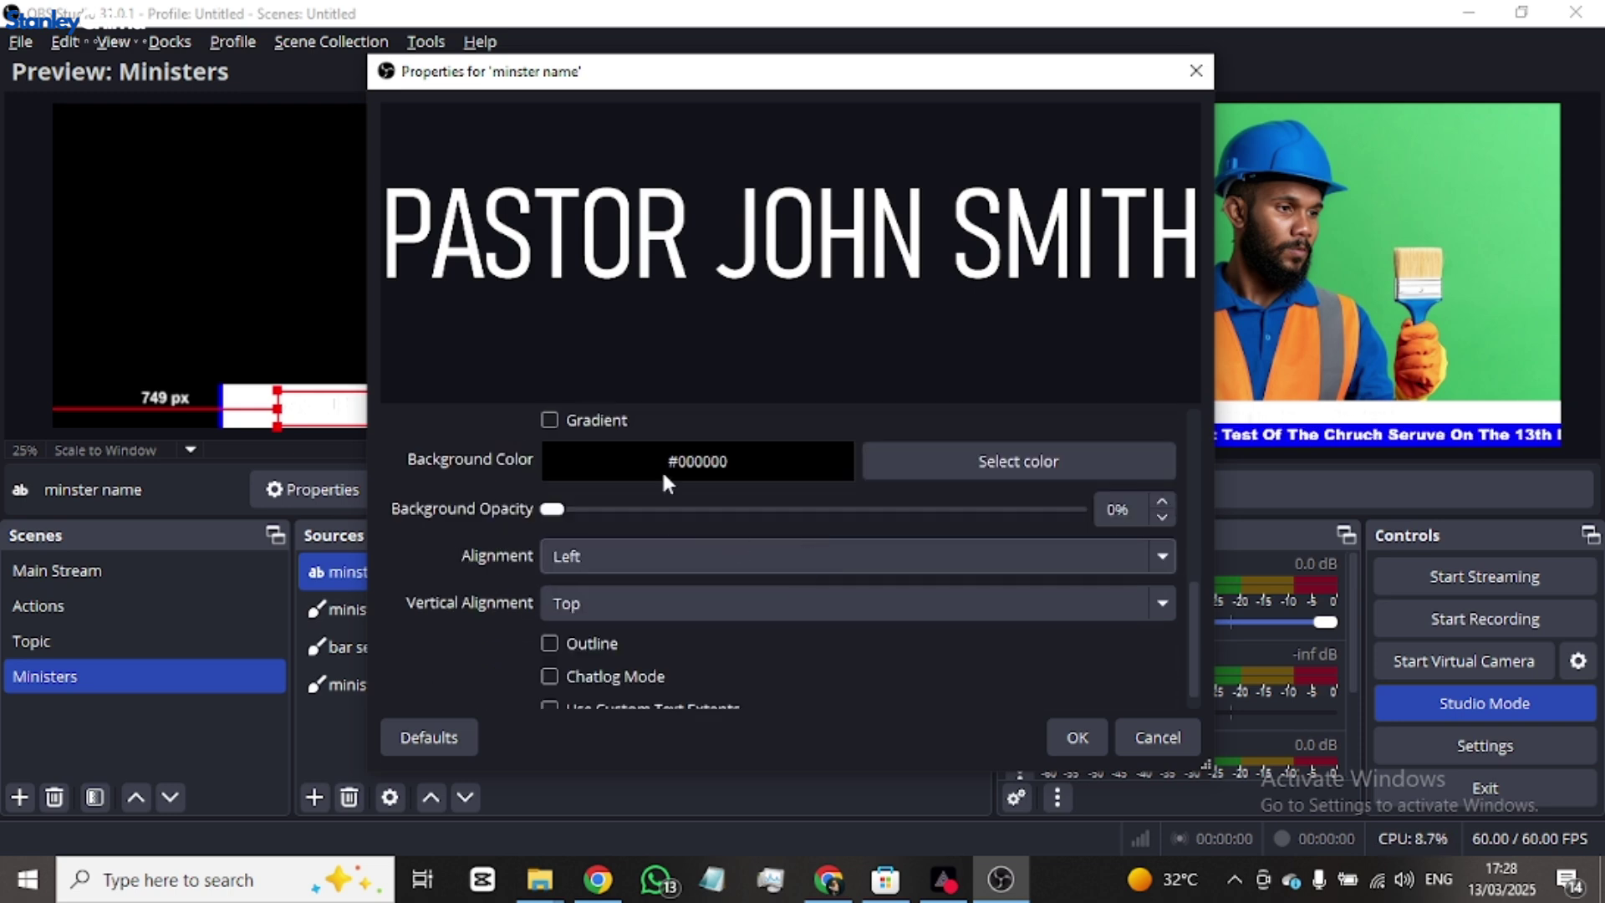
pyautogui.scroll(3, 830, 469)
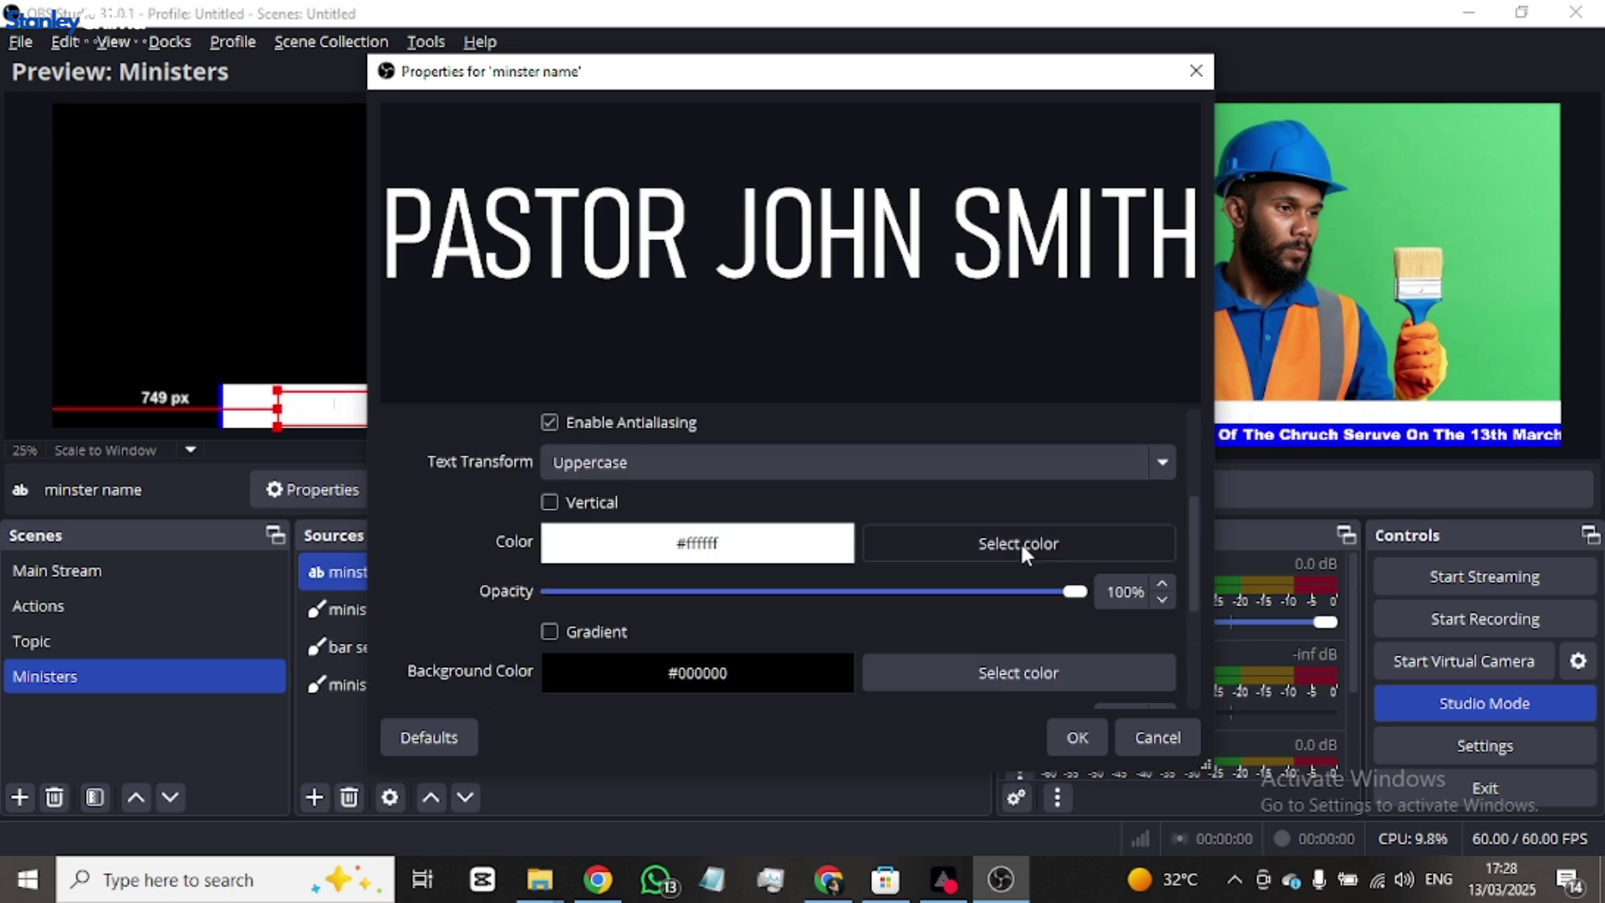
pyautogui.click(1020, 540)
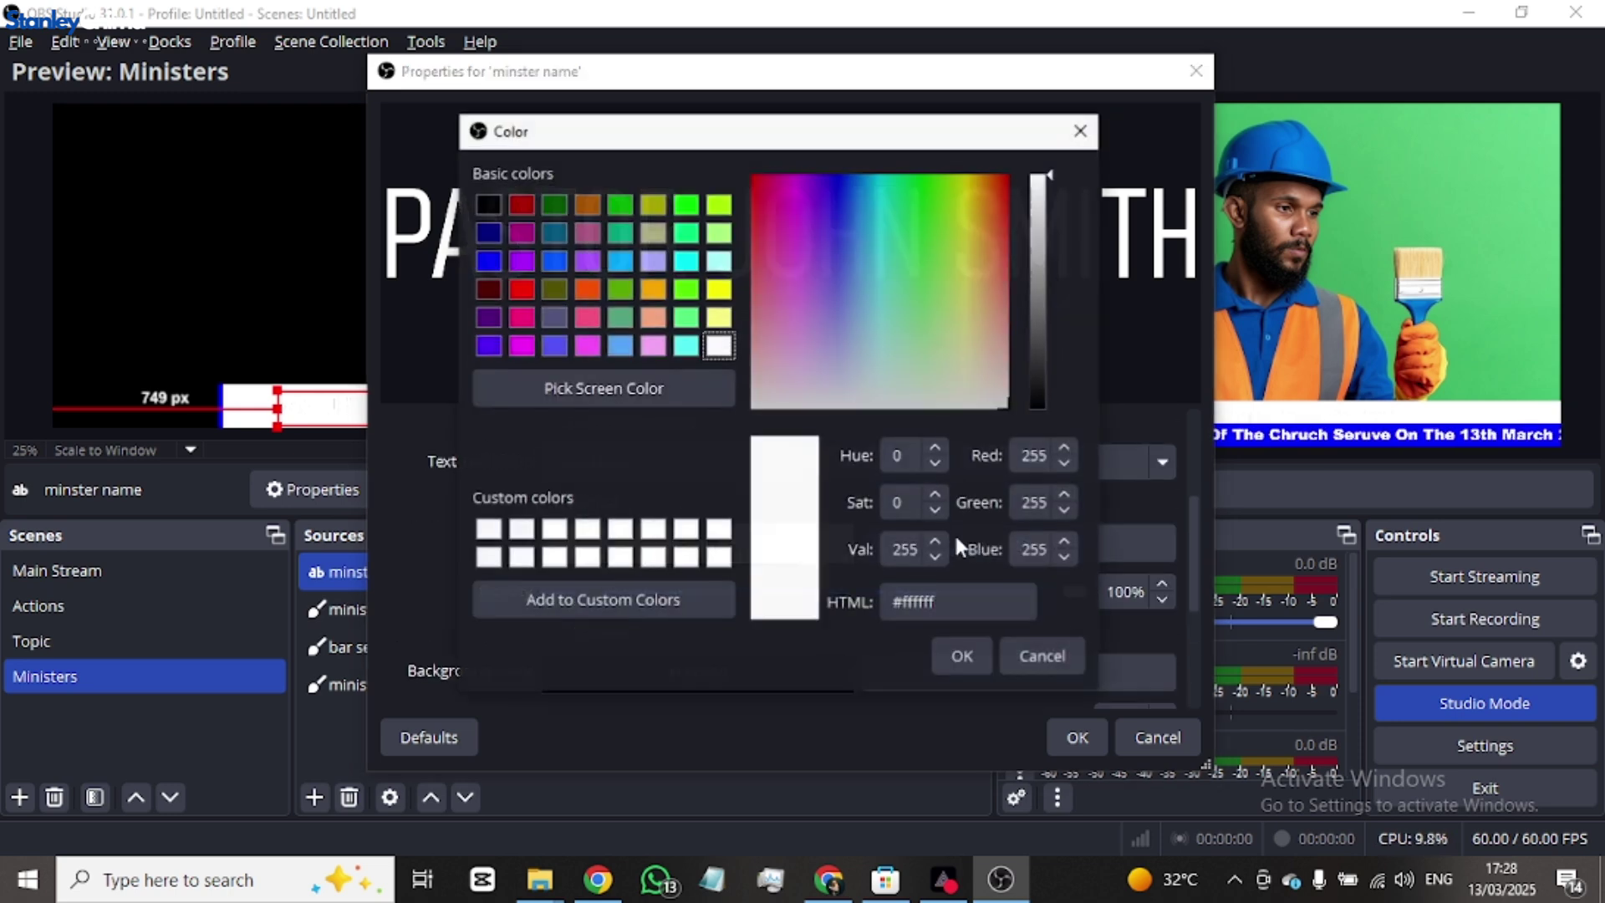
pyautogui.click(489, 204)
pyautogui.click(968, 653)
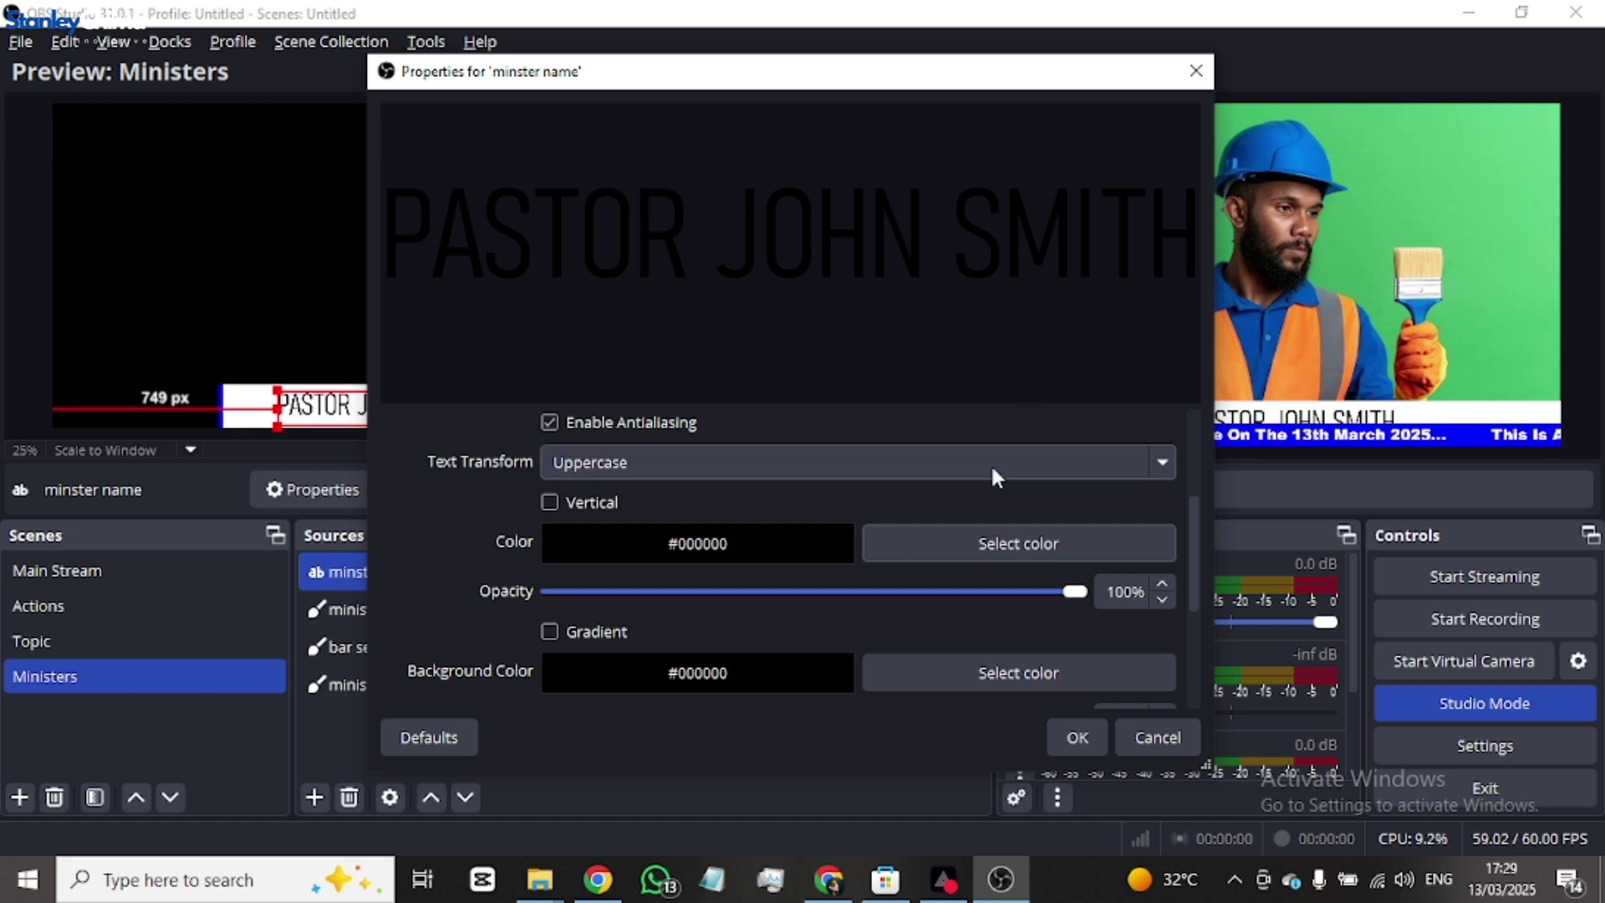
# - Switch the font to Bahnschrift SemiBold SemiCondensed and place the name on the white bar
pyautogui.scroll(-2, 970, 519)
pyautogui.scroll(5, 970, 531)
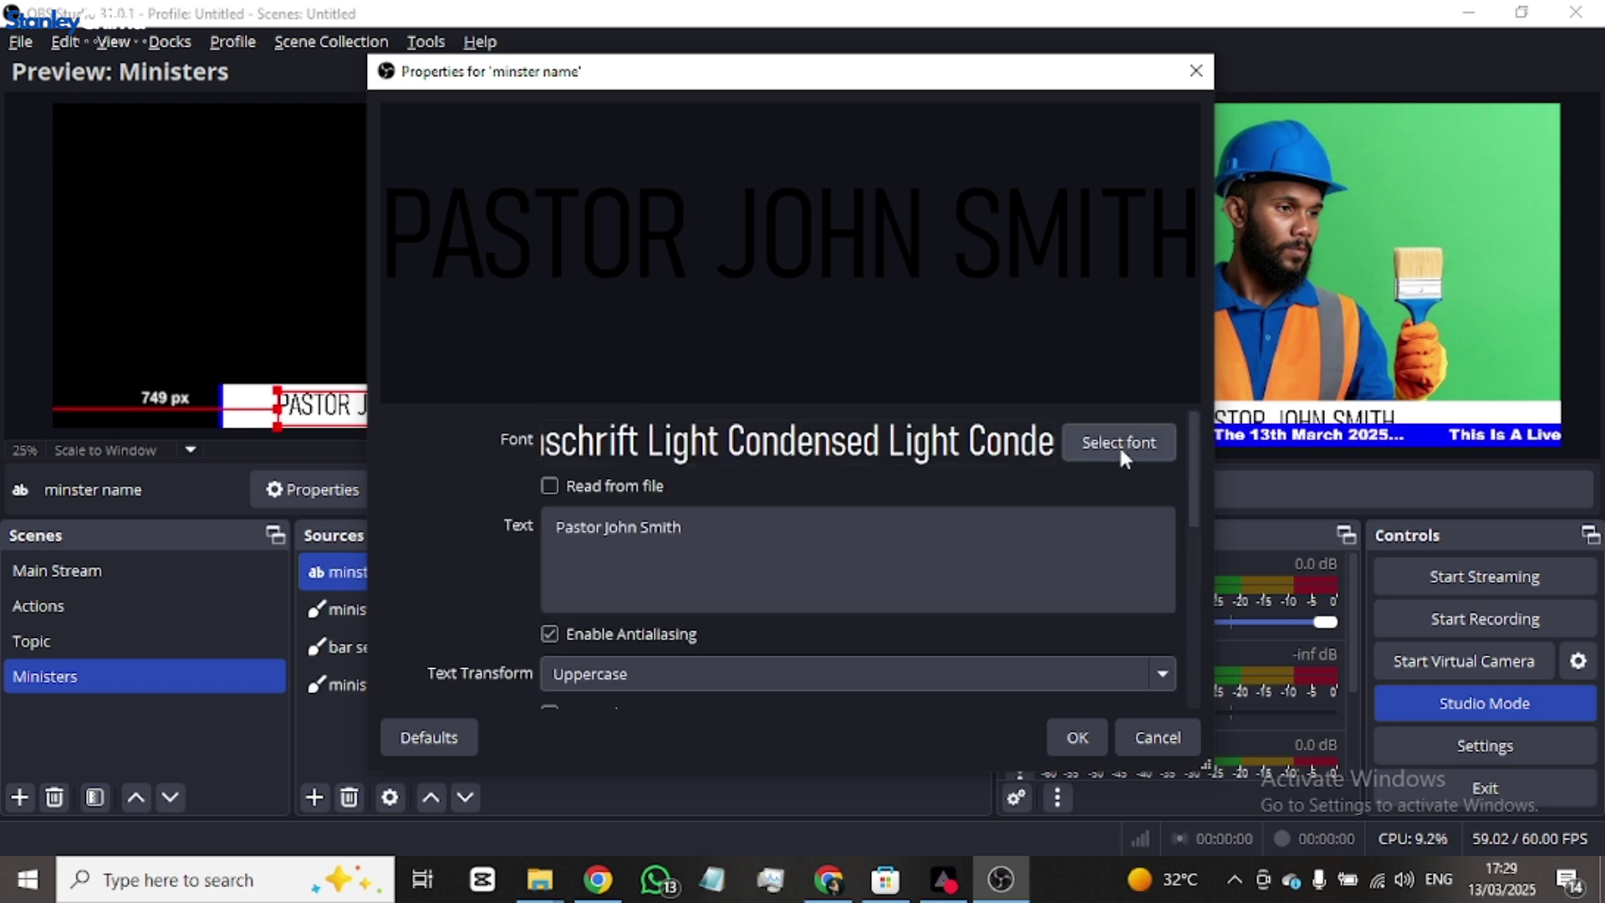
pyautogui.click(1119, 444)
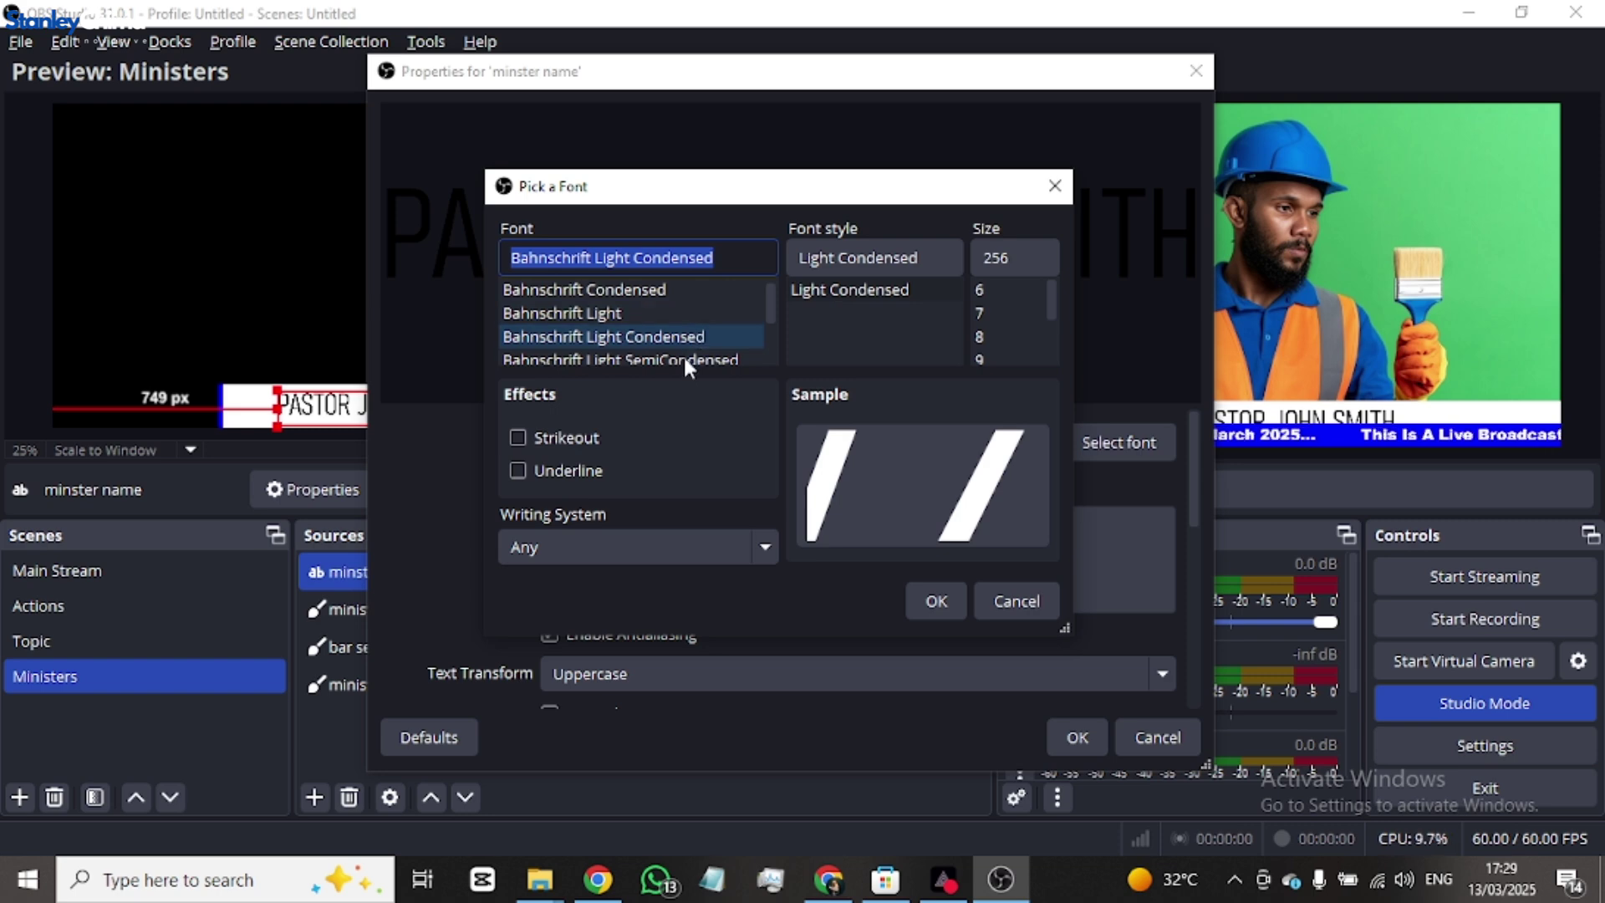
pyautogui.scroll(-2, 686, 347)
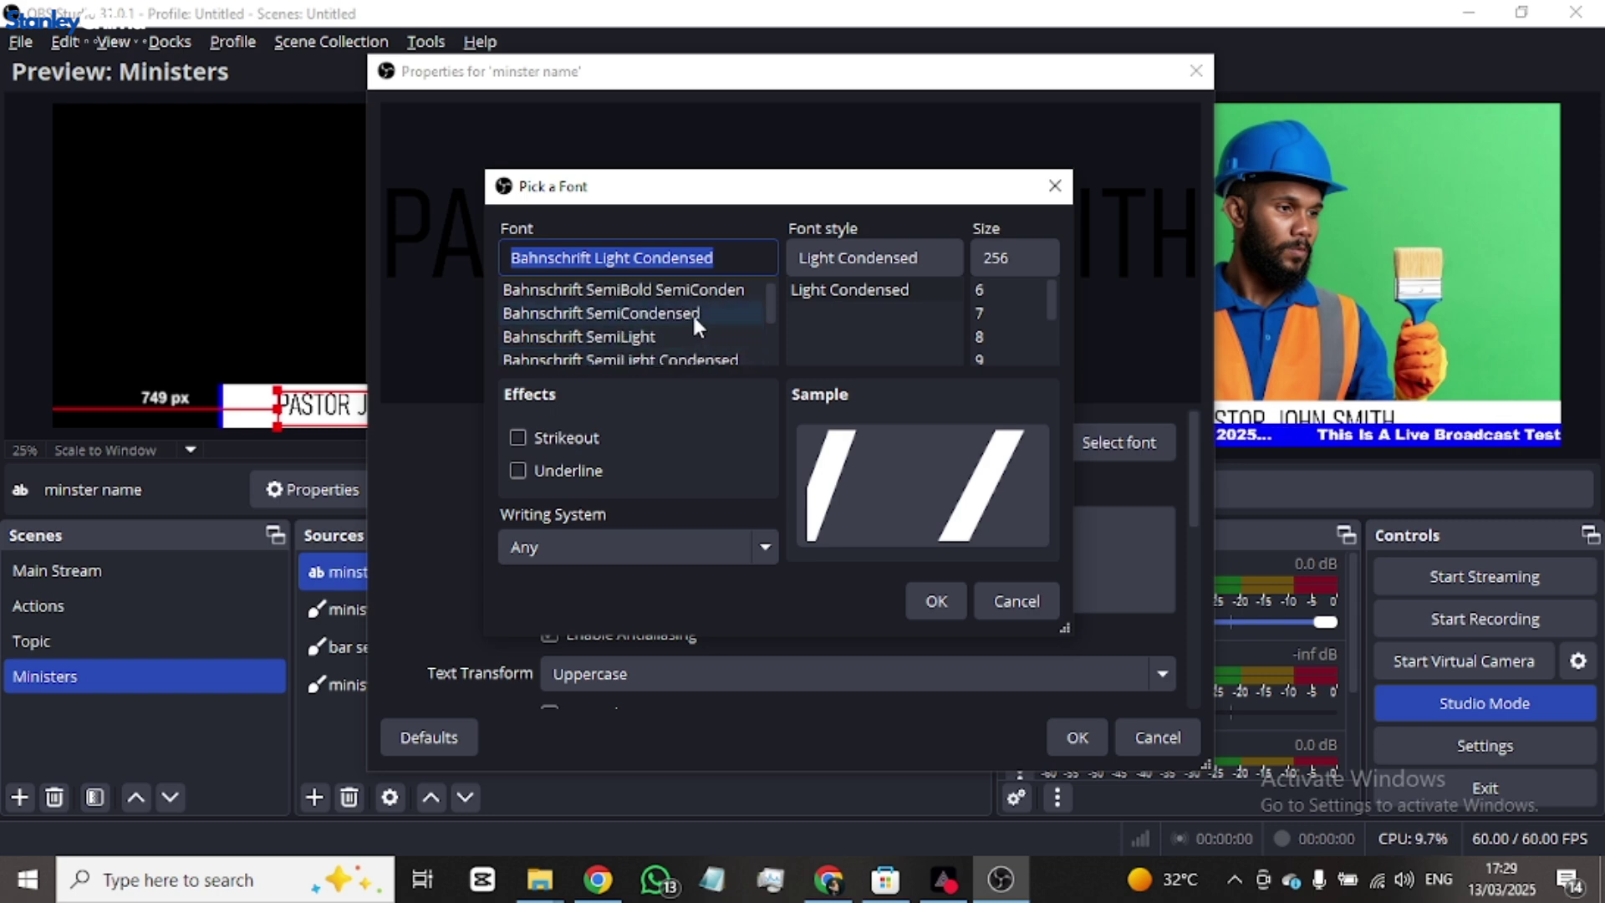
pyautogui.click(685, 289)
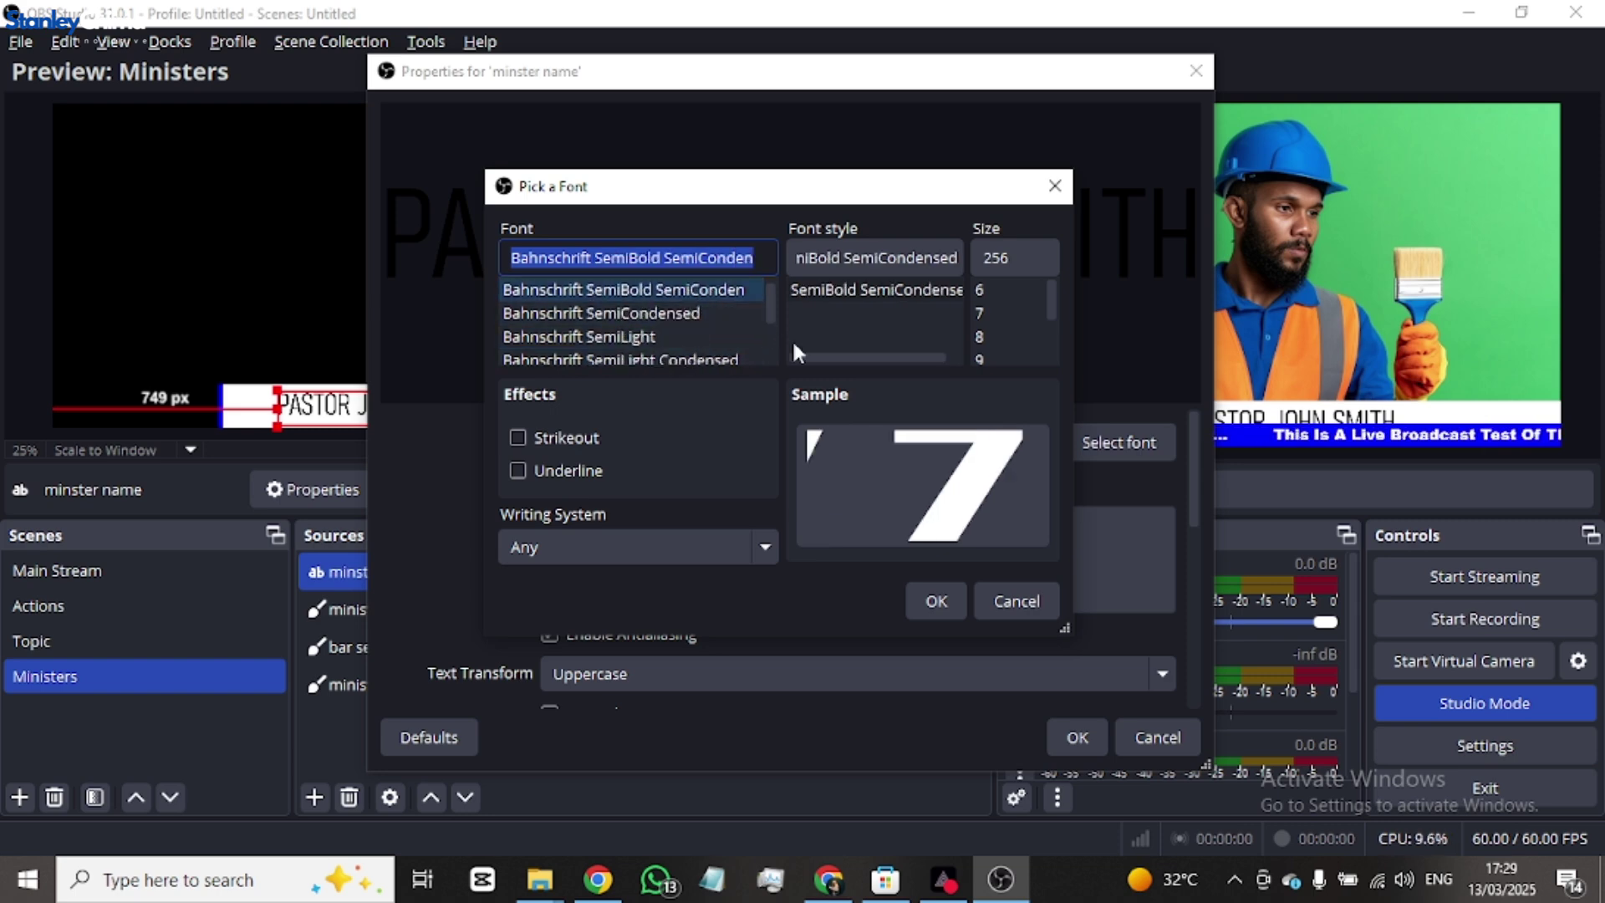
pyautogui.click(935, 595)
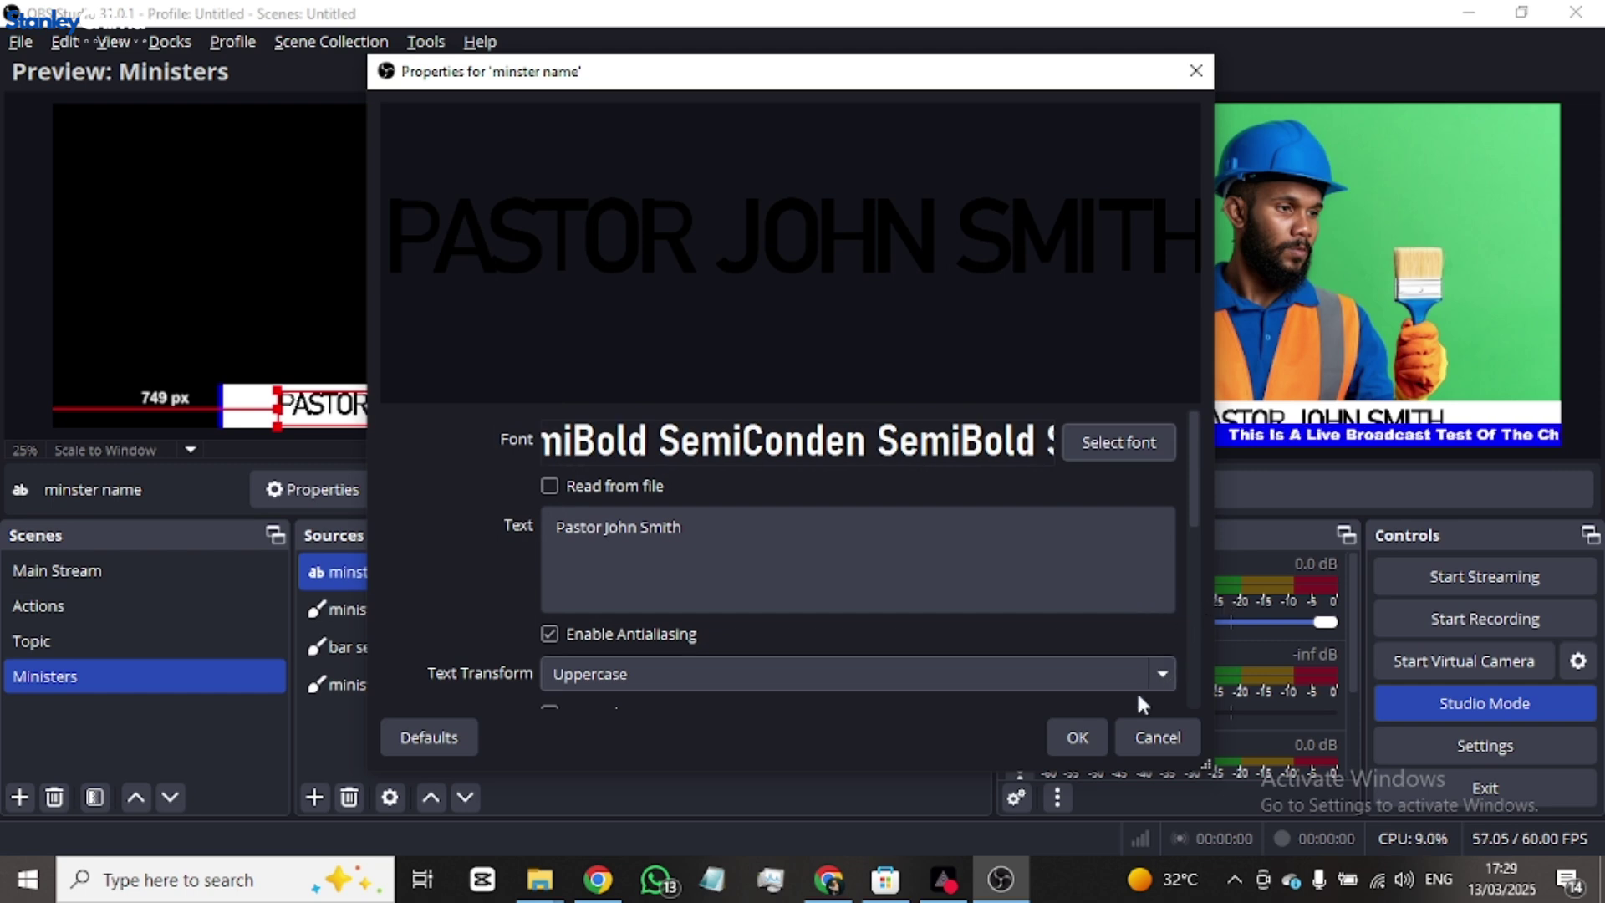
pyautogui.click(1078, 734)
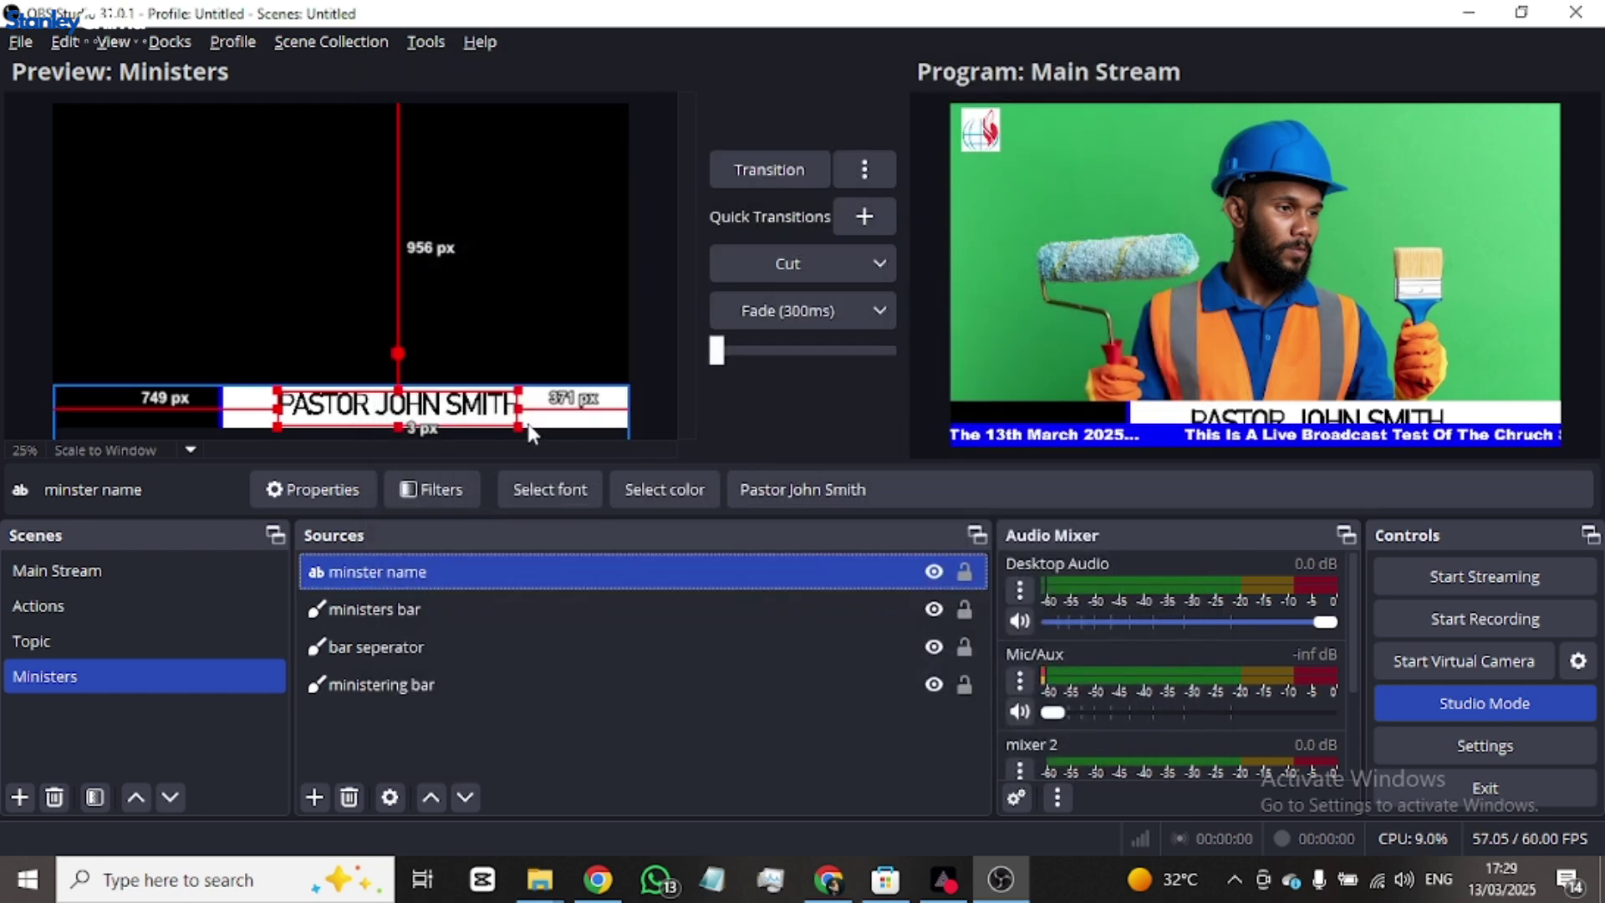
pyautogui.moveTo(447, 398)
pyautogui.mouseDown()
pyautogui.moveTo(465, 384)
pyautogui.moveTo(450, 390)
pyautogui.mouseUp()
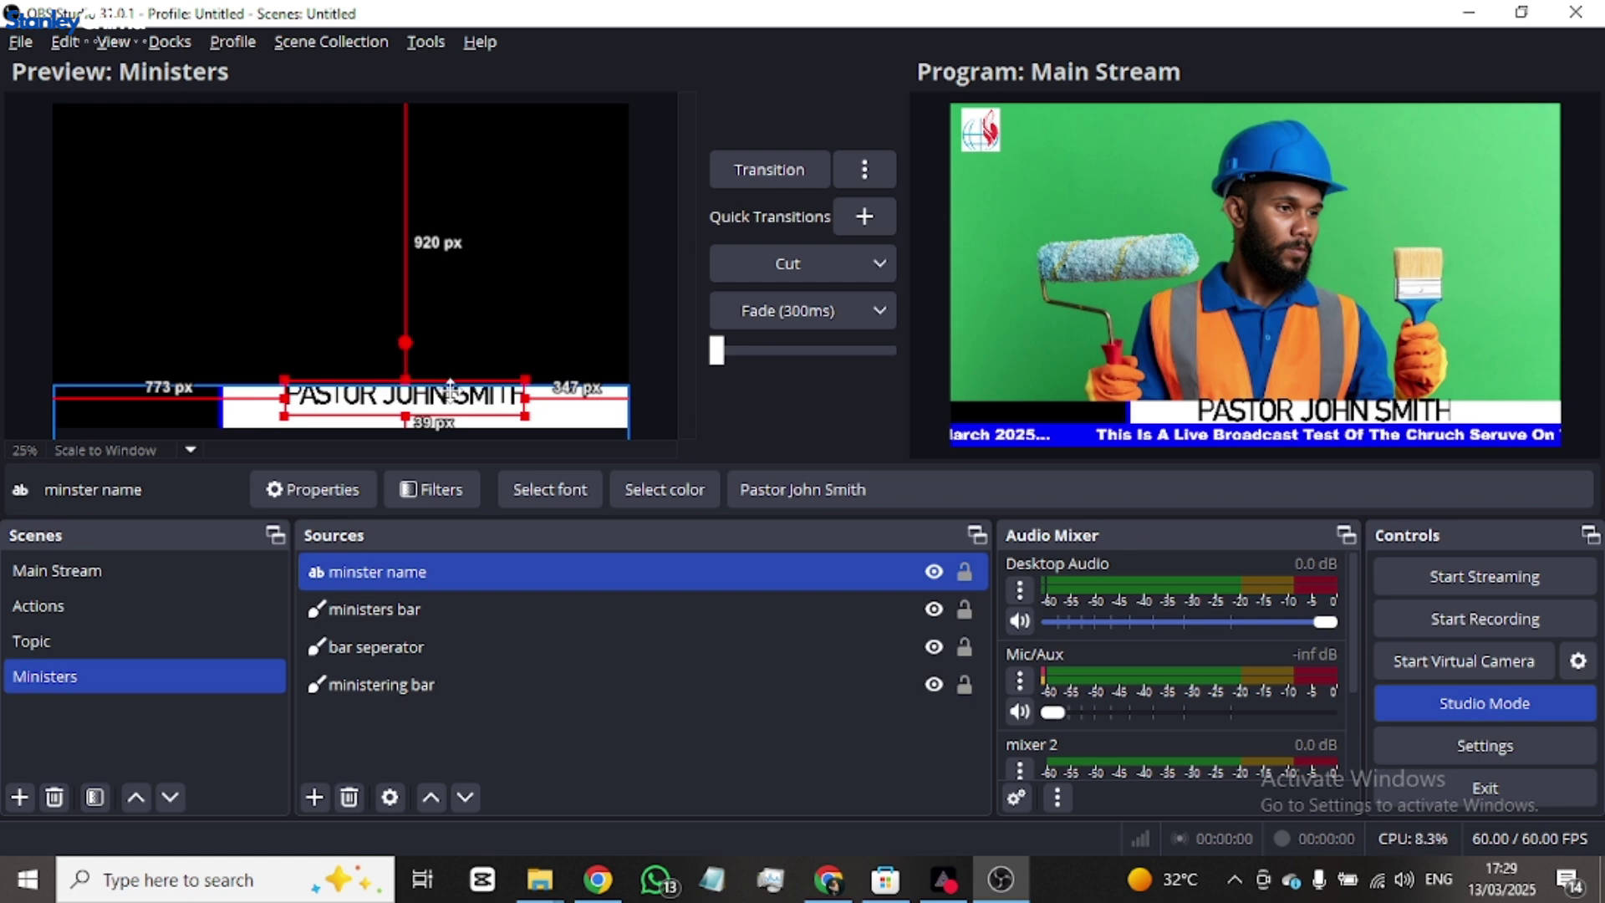
pyautogui.doubleClick(448, 572)
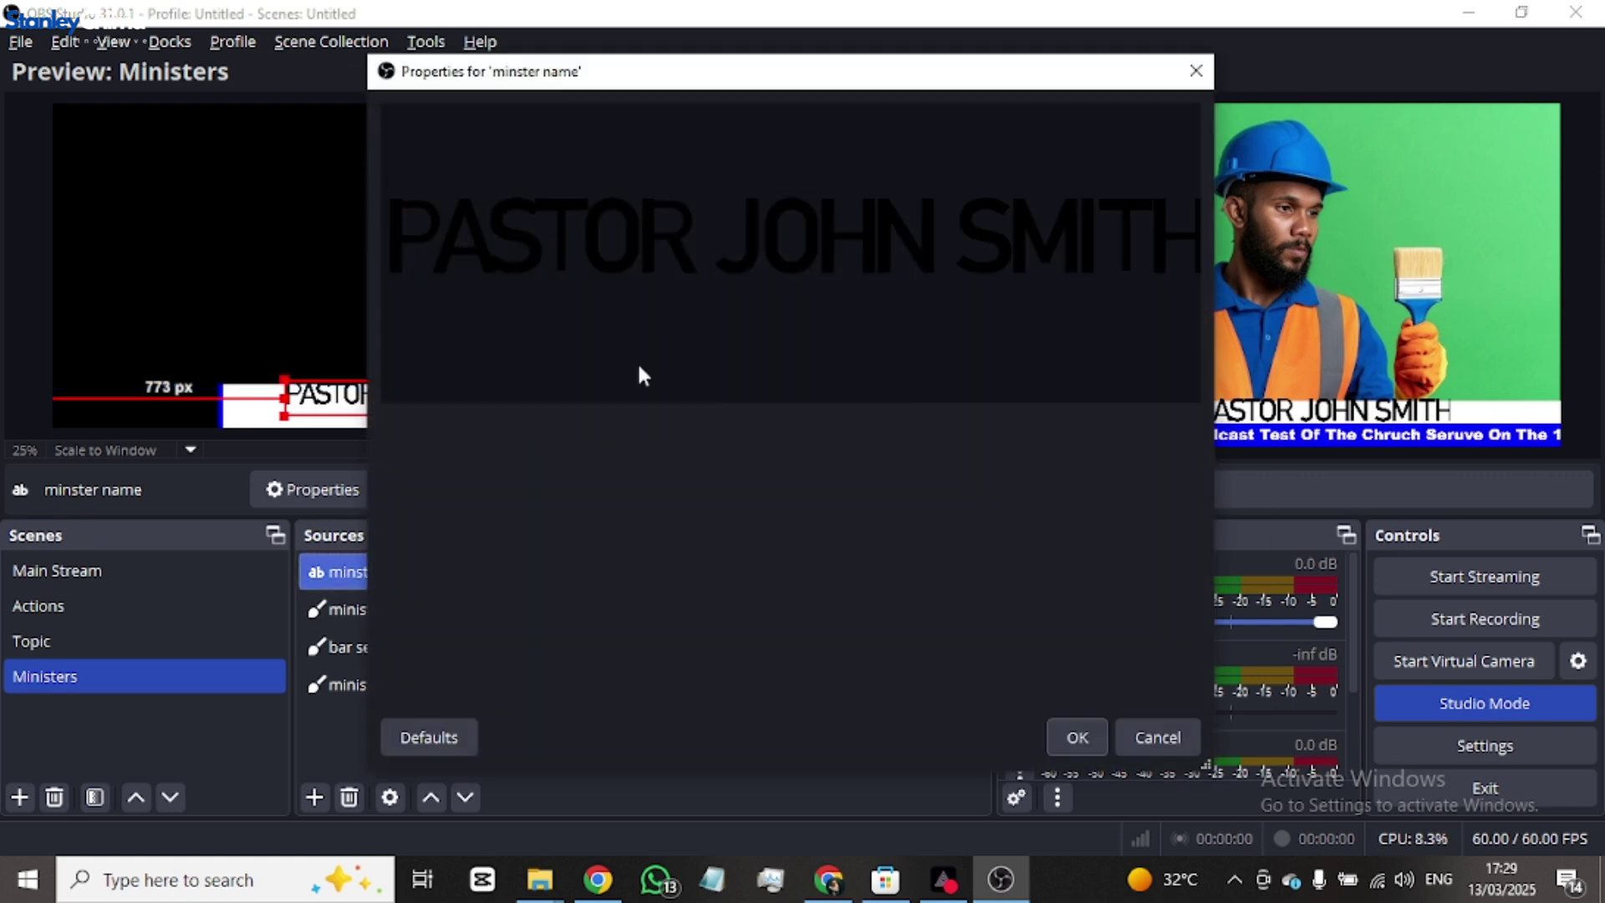
pyautogui.click(1113, 447)
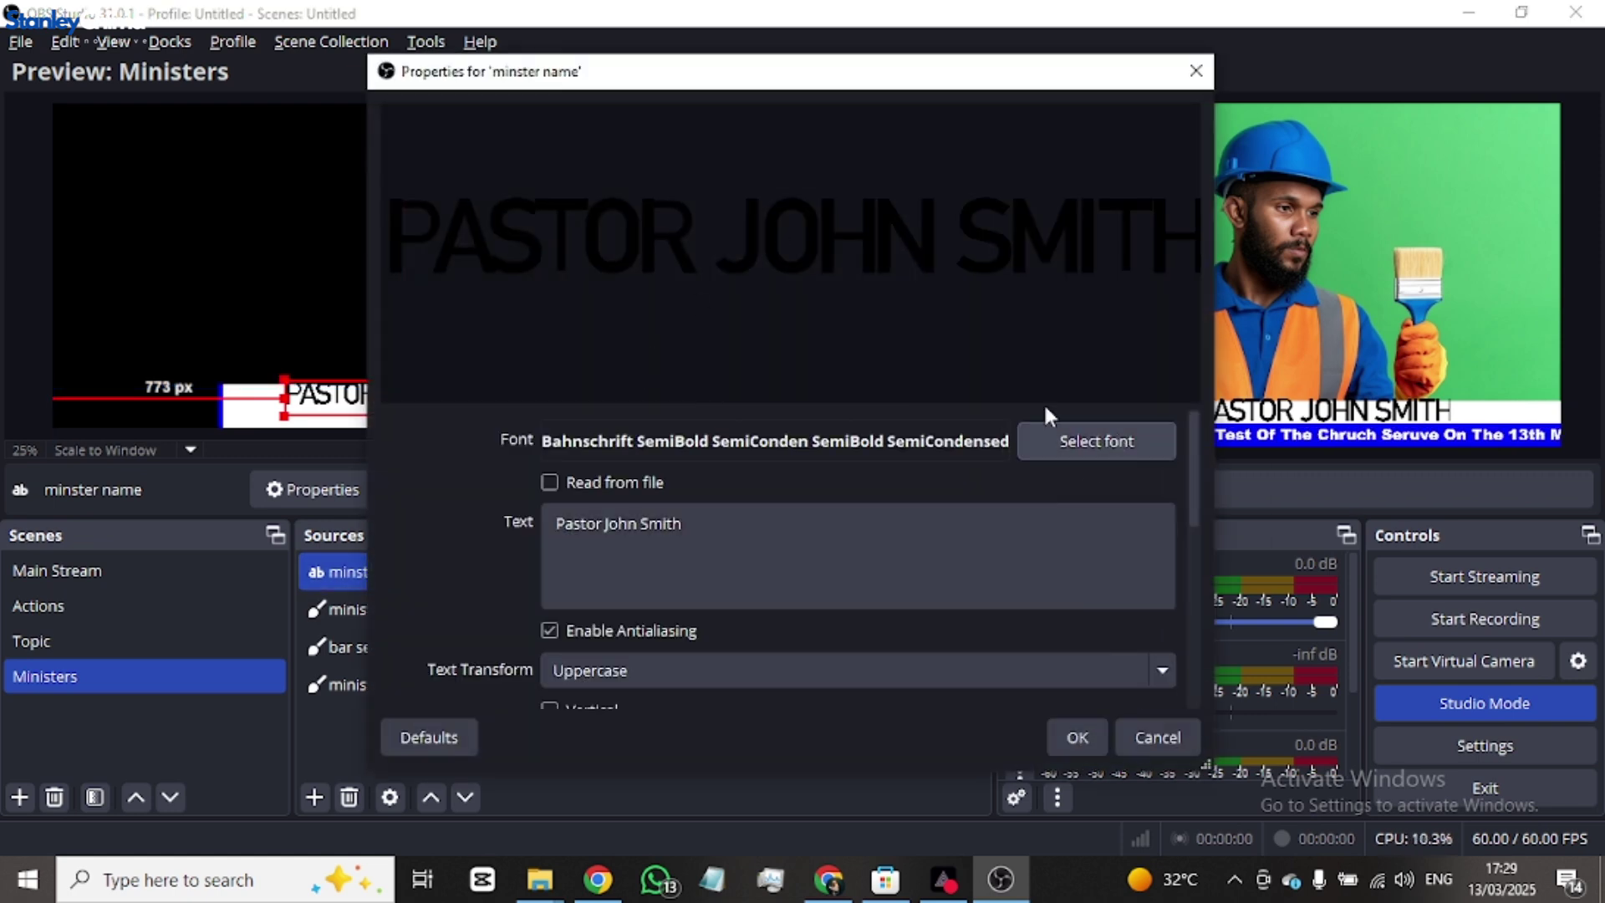
pyautogui.scroll(2, 627, 309)
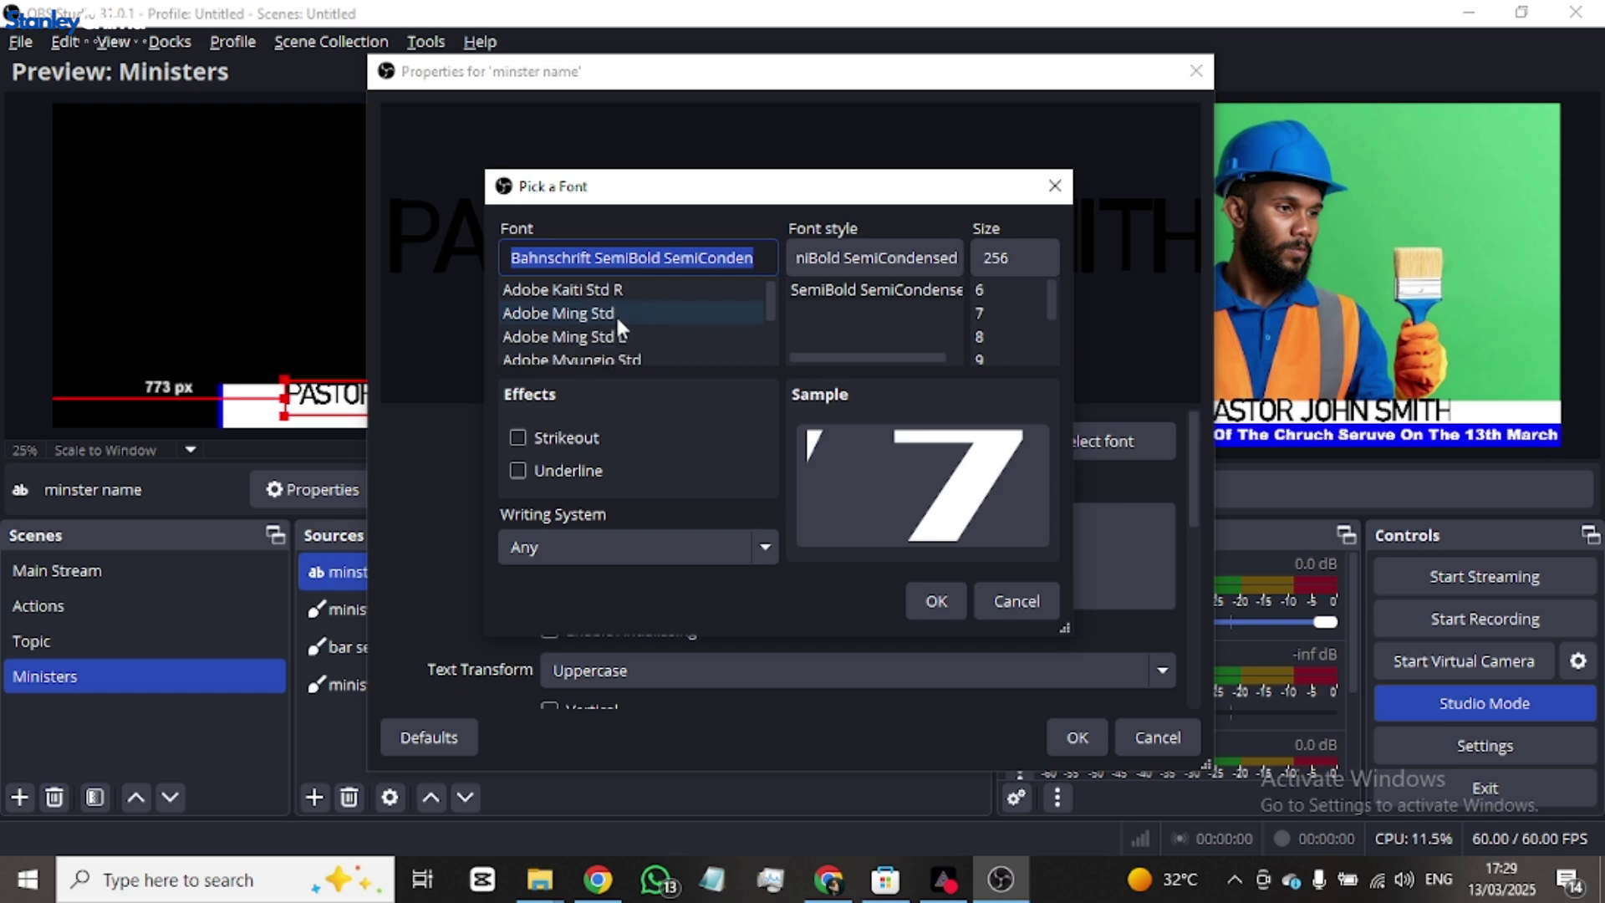
pyautogui.scroll(-1, 615, 316)
pyautogui.scroll(-2, 611, 334)
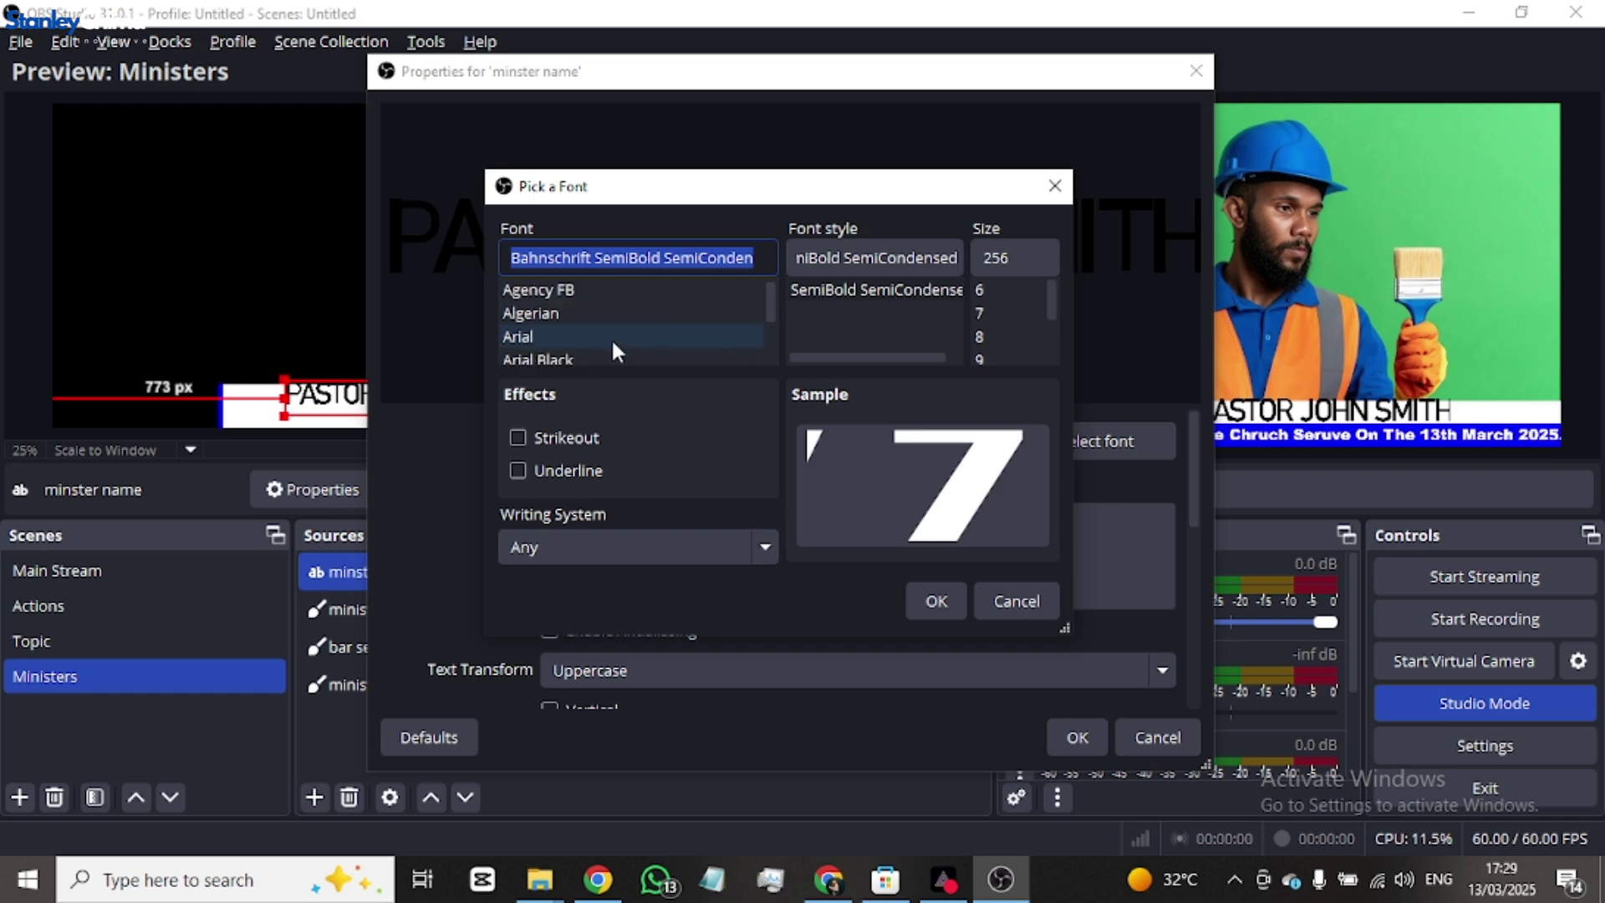
pyautogui.click(583, 359)
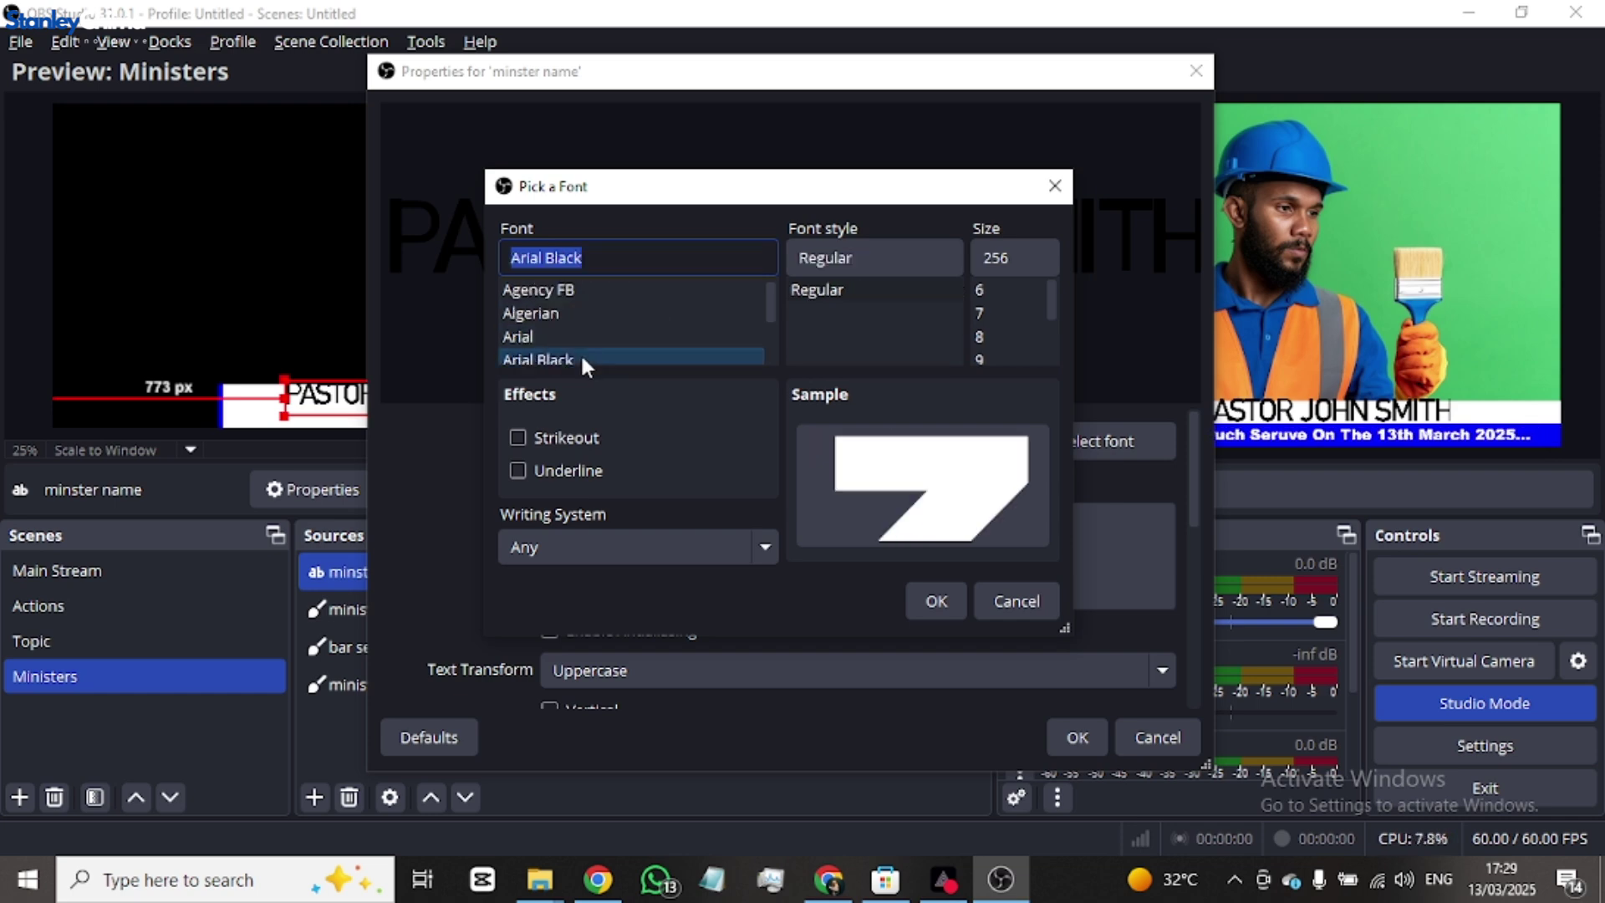
pyautogui.click(937, 601)
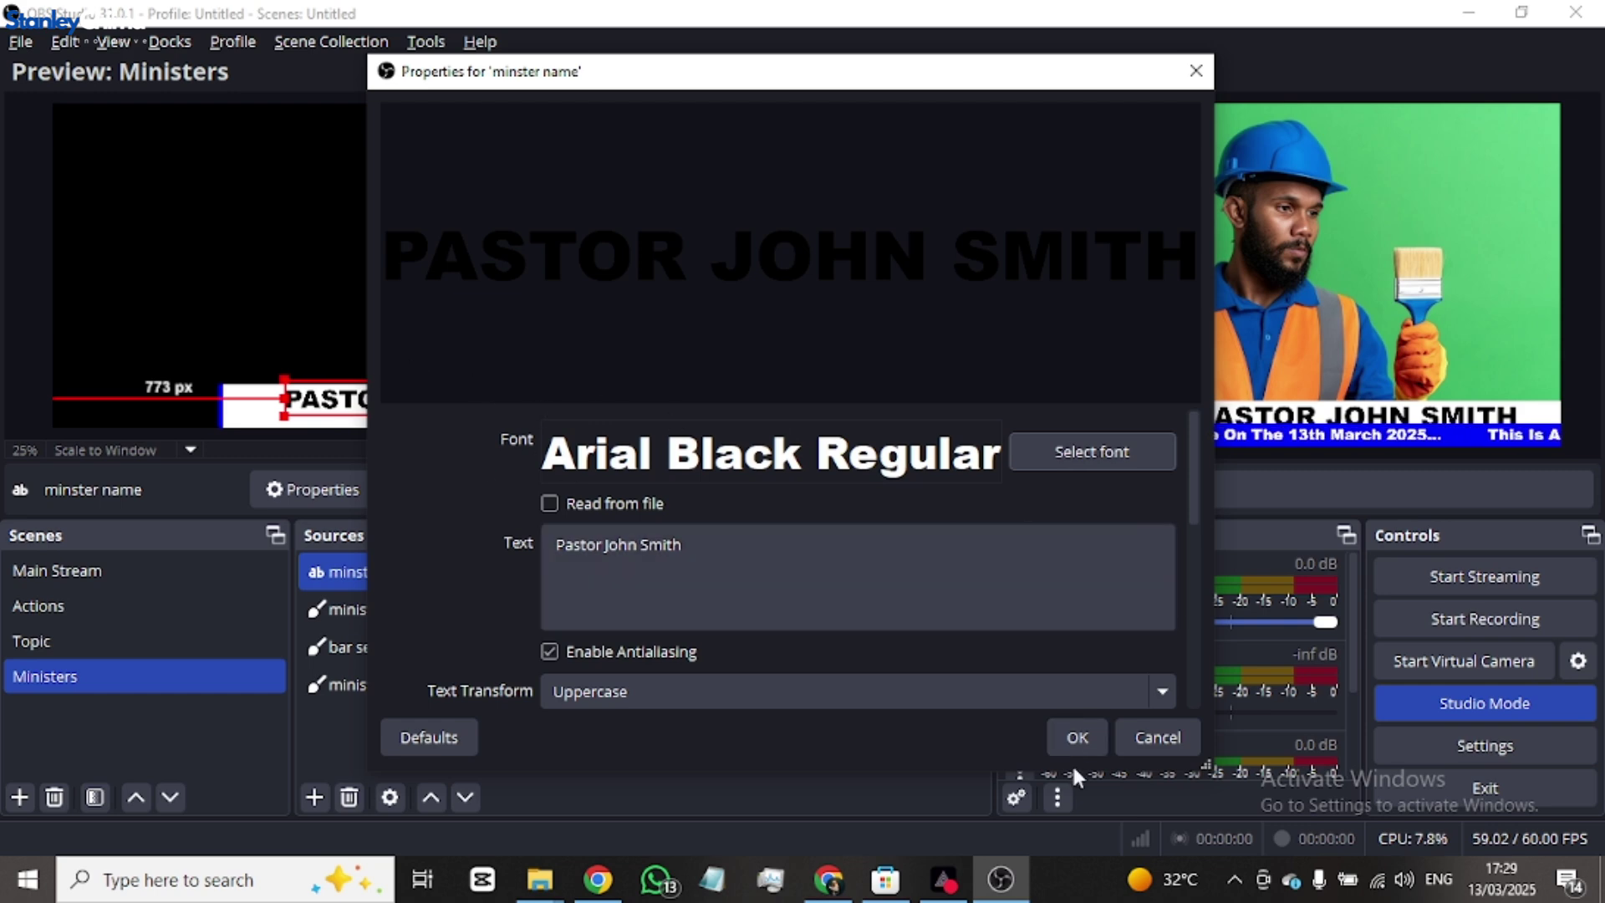
pyautogui.click(1078, 737)
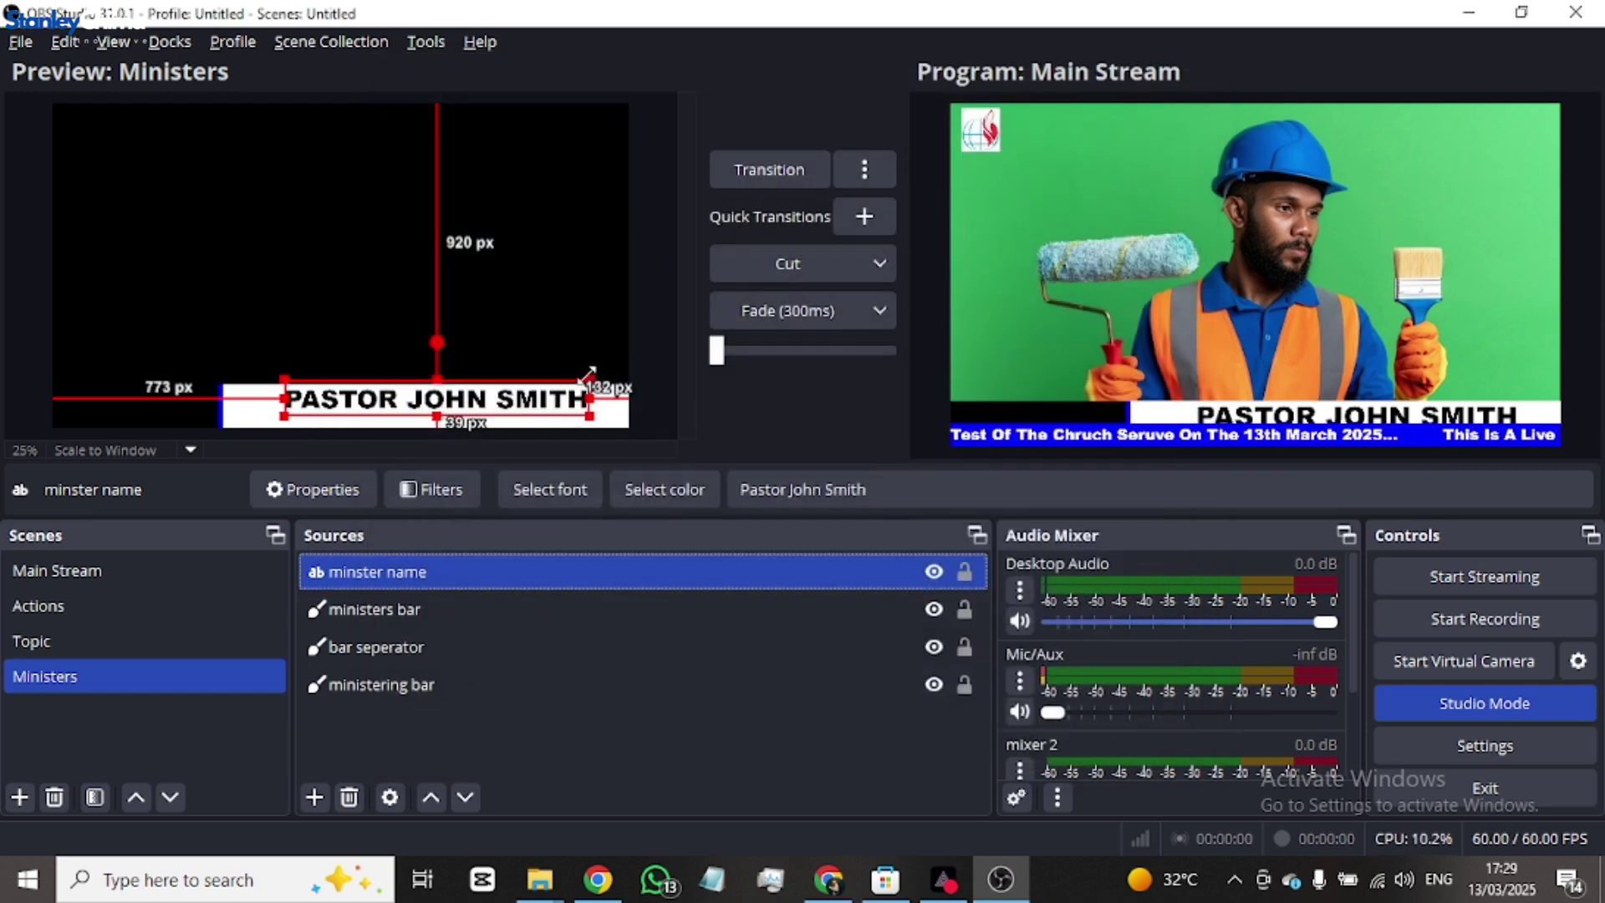
pyautogui.moveTo(587, 382); pyautogui.dragTo(409, 400)
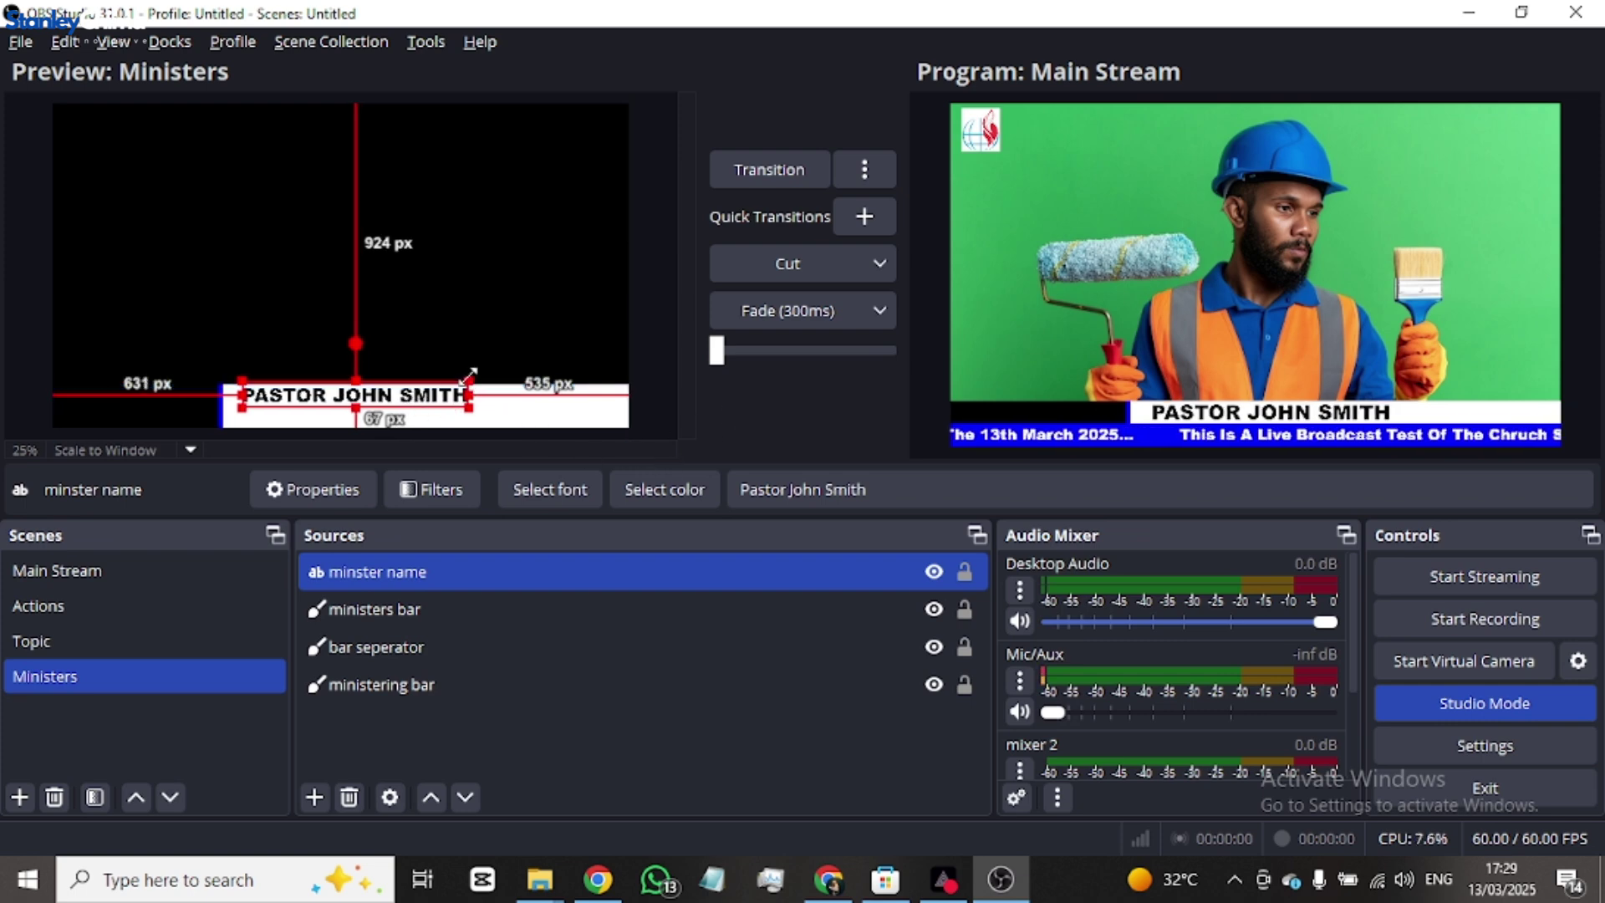
pyautogui.moveTo(469, 373); pyautogui.dragTo(453, 382)
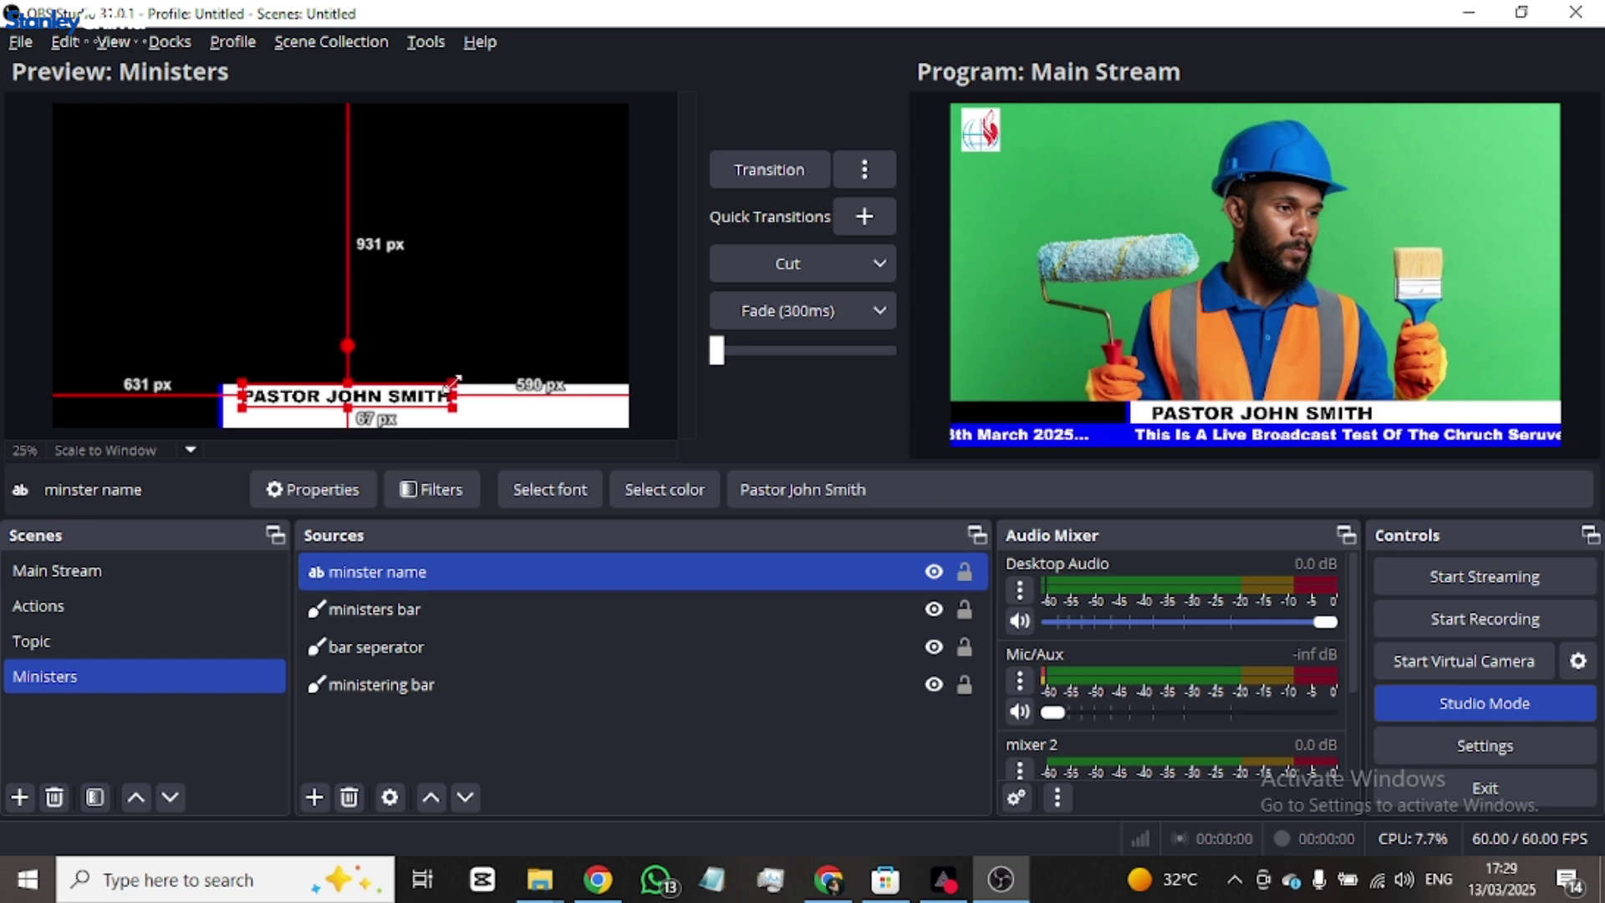
pyautogui.press('alt')
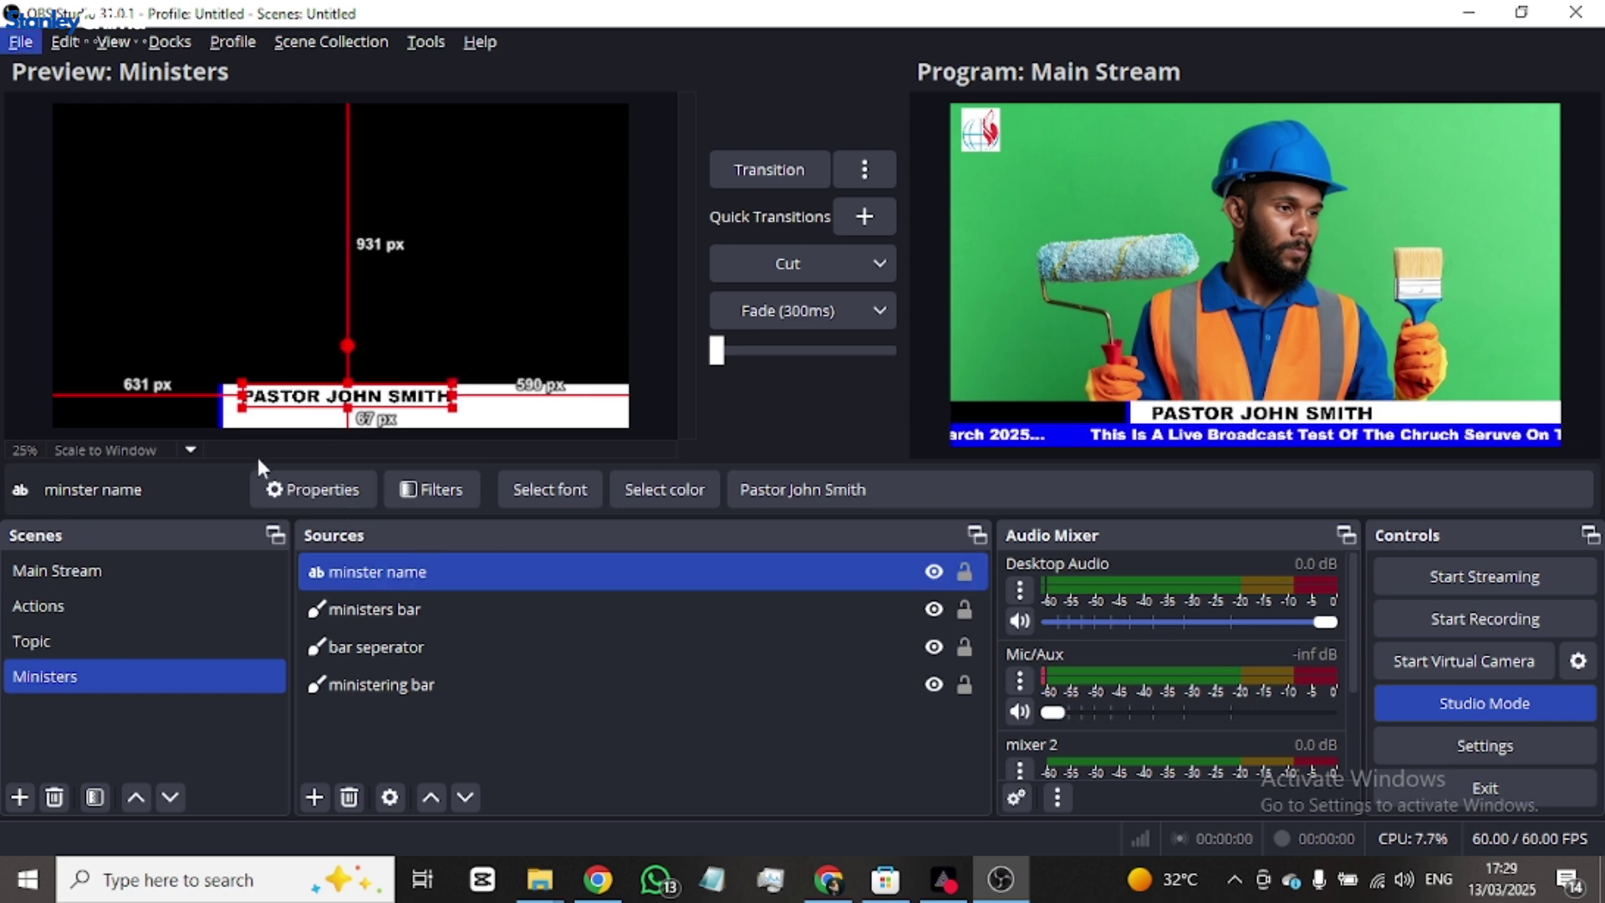
# - Create a new Text (GDI+) source named 'Ministering'
pyautogui.rightClick(446, 570)
pyautogui.click(368, 748)
pyautogui.click(316, 794)
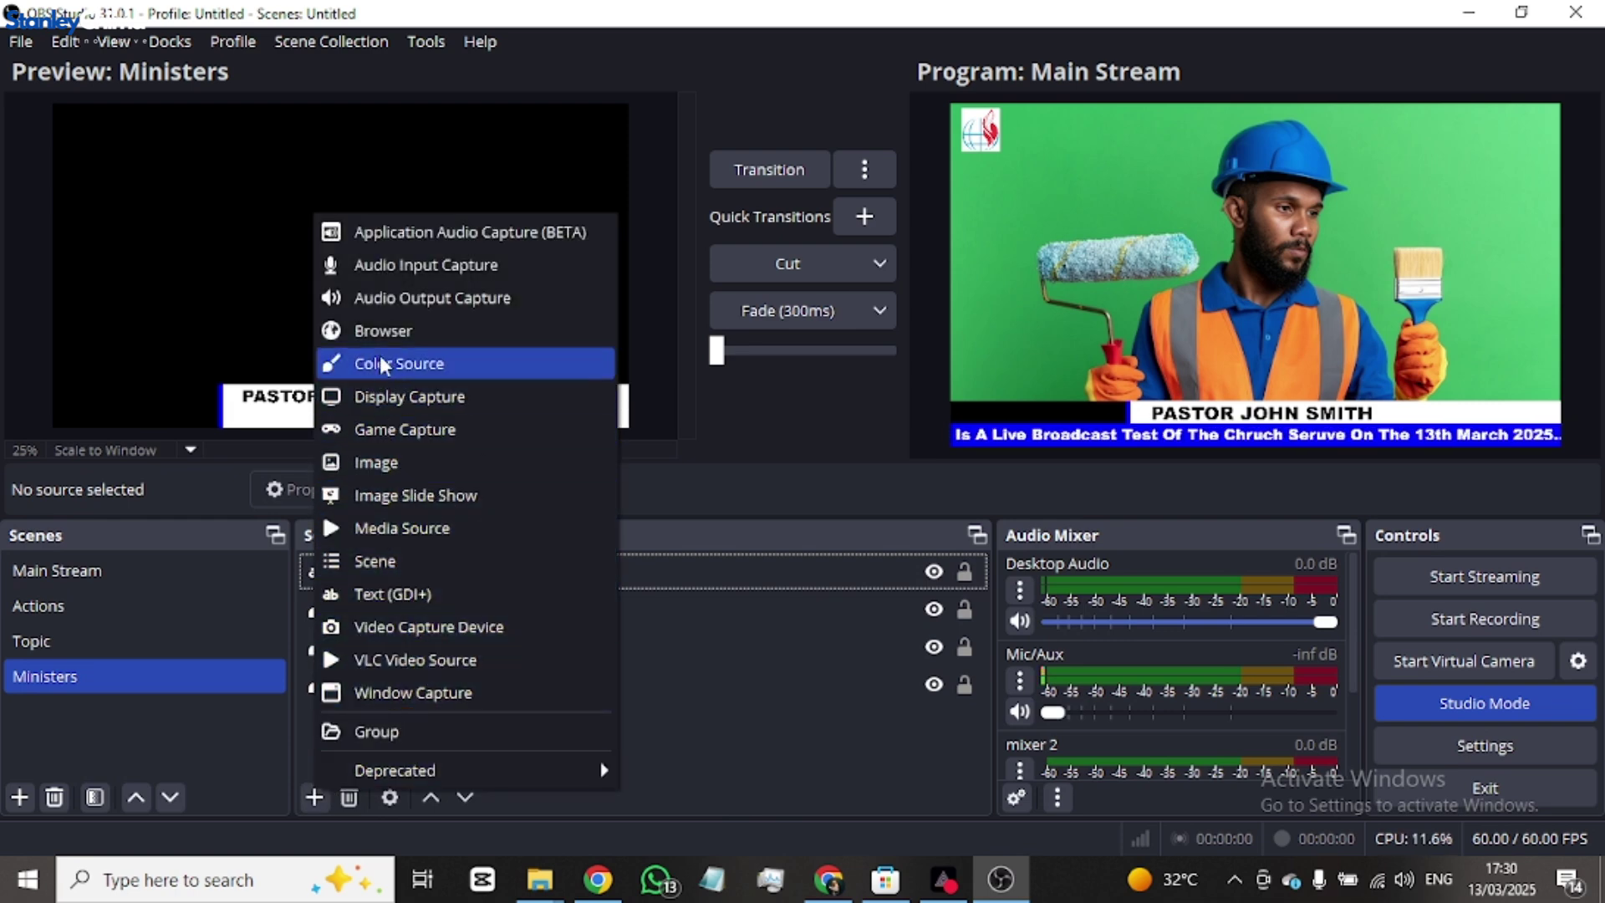
pyautogui.click(393, 593)
pyautogui.write('M')
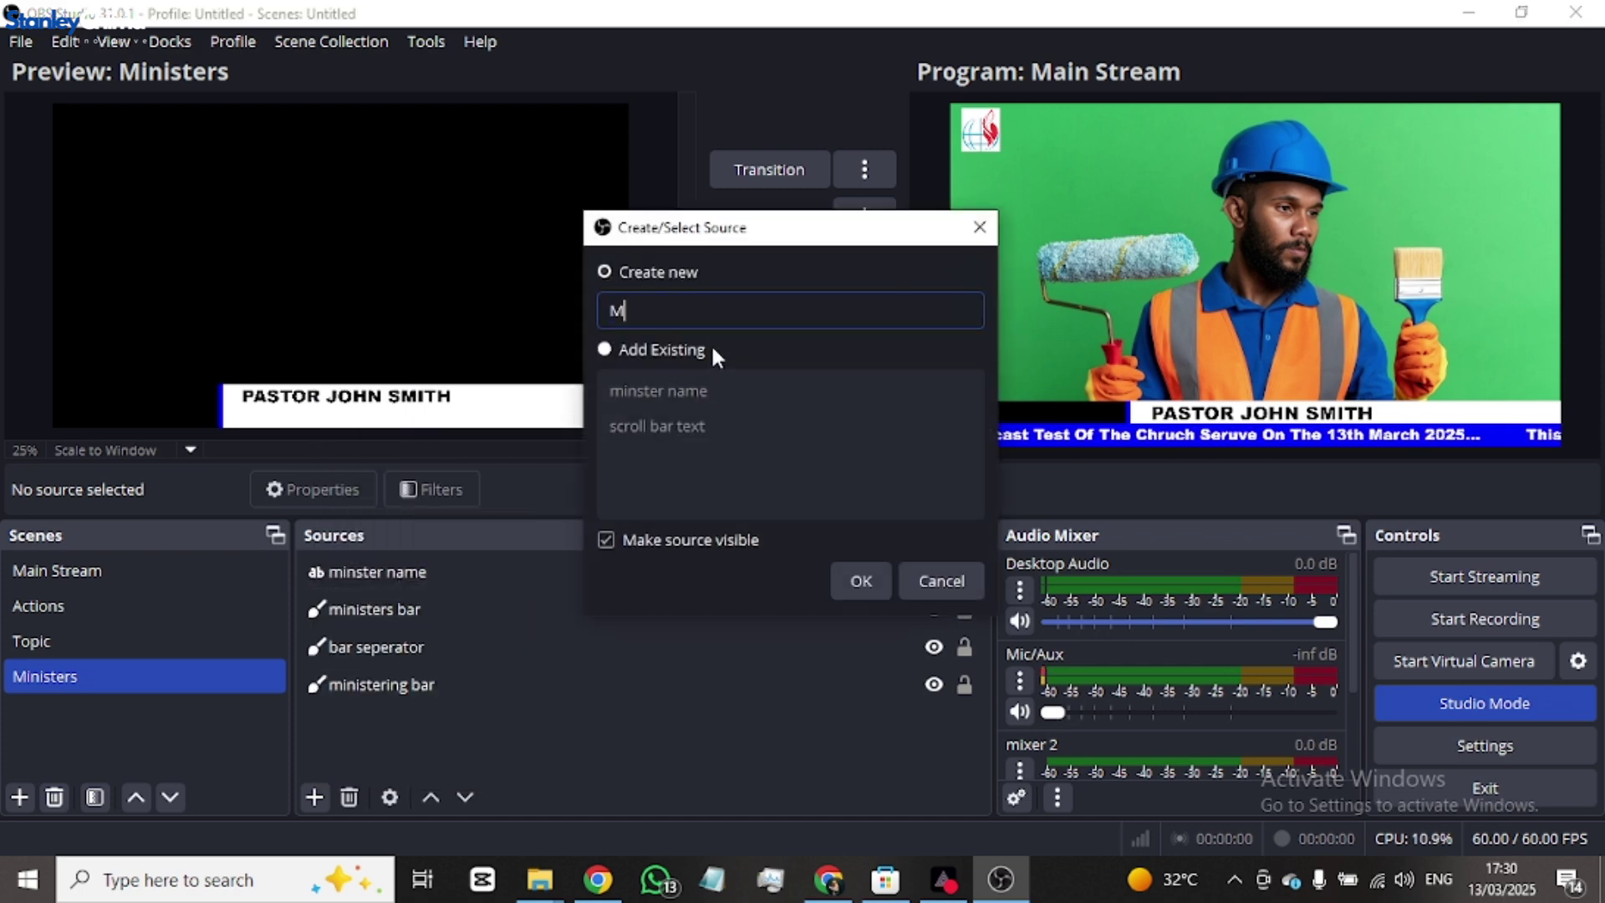
pyautogui.write('inistering')
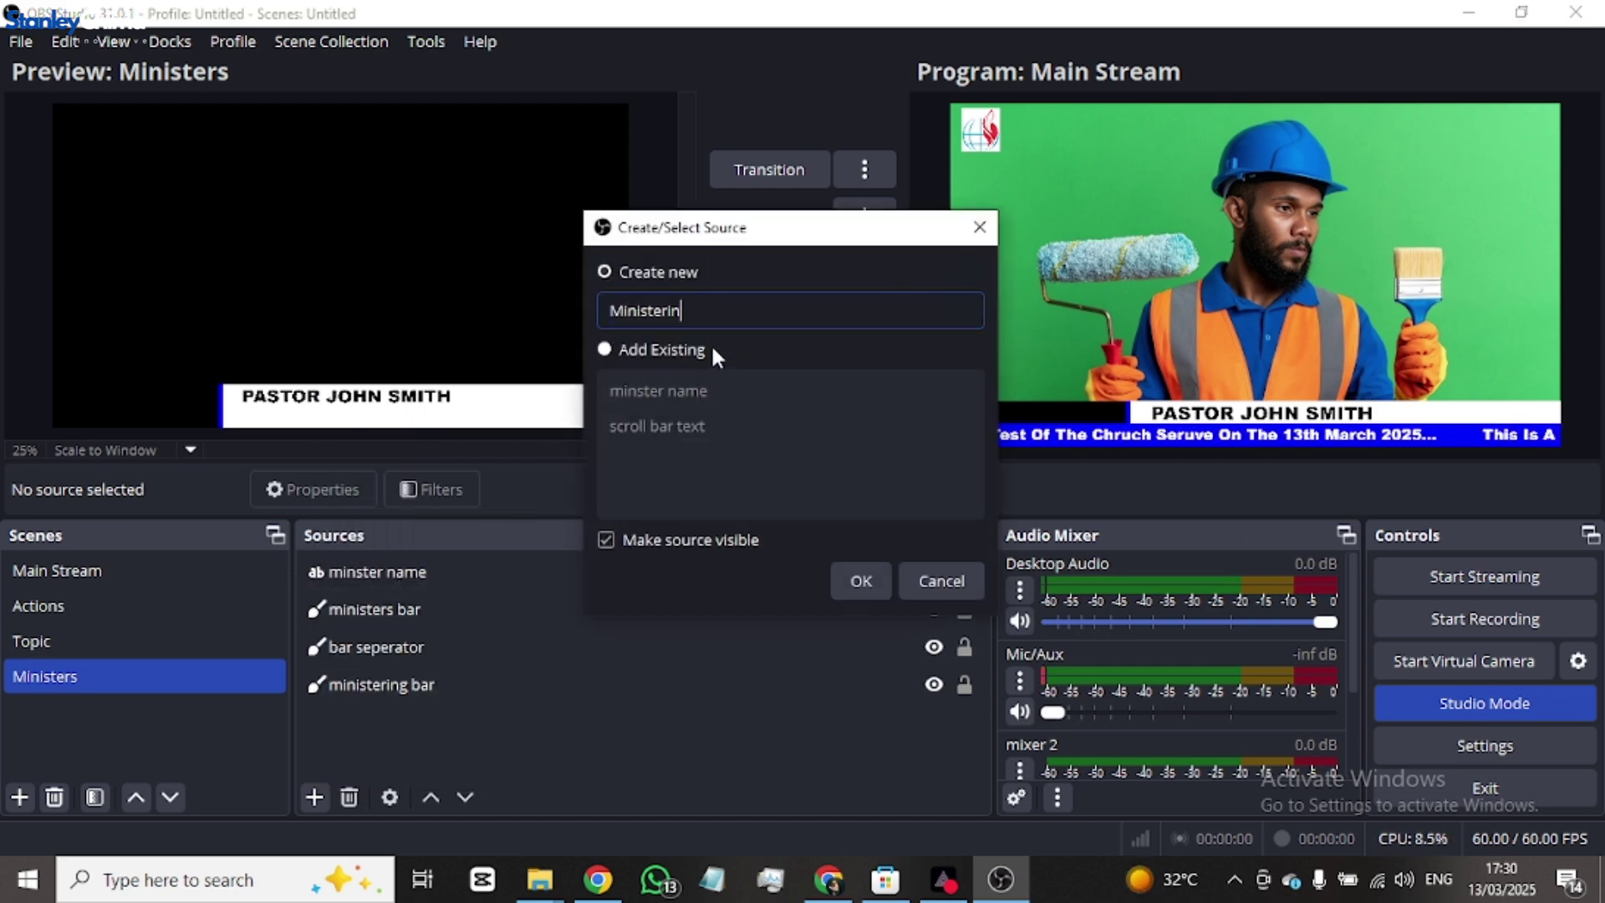
pyautogui.click(866, 586)
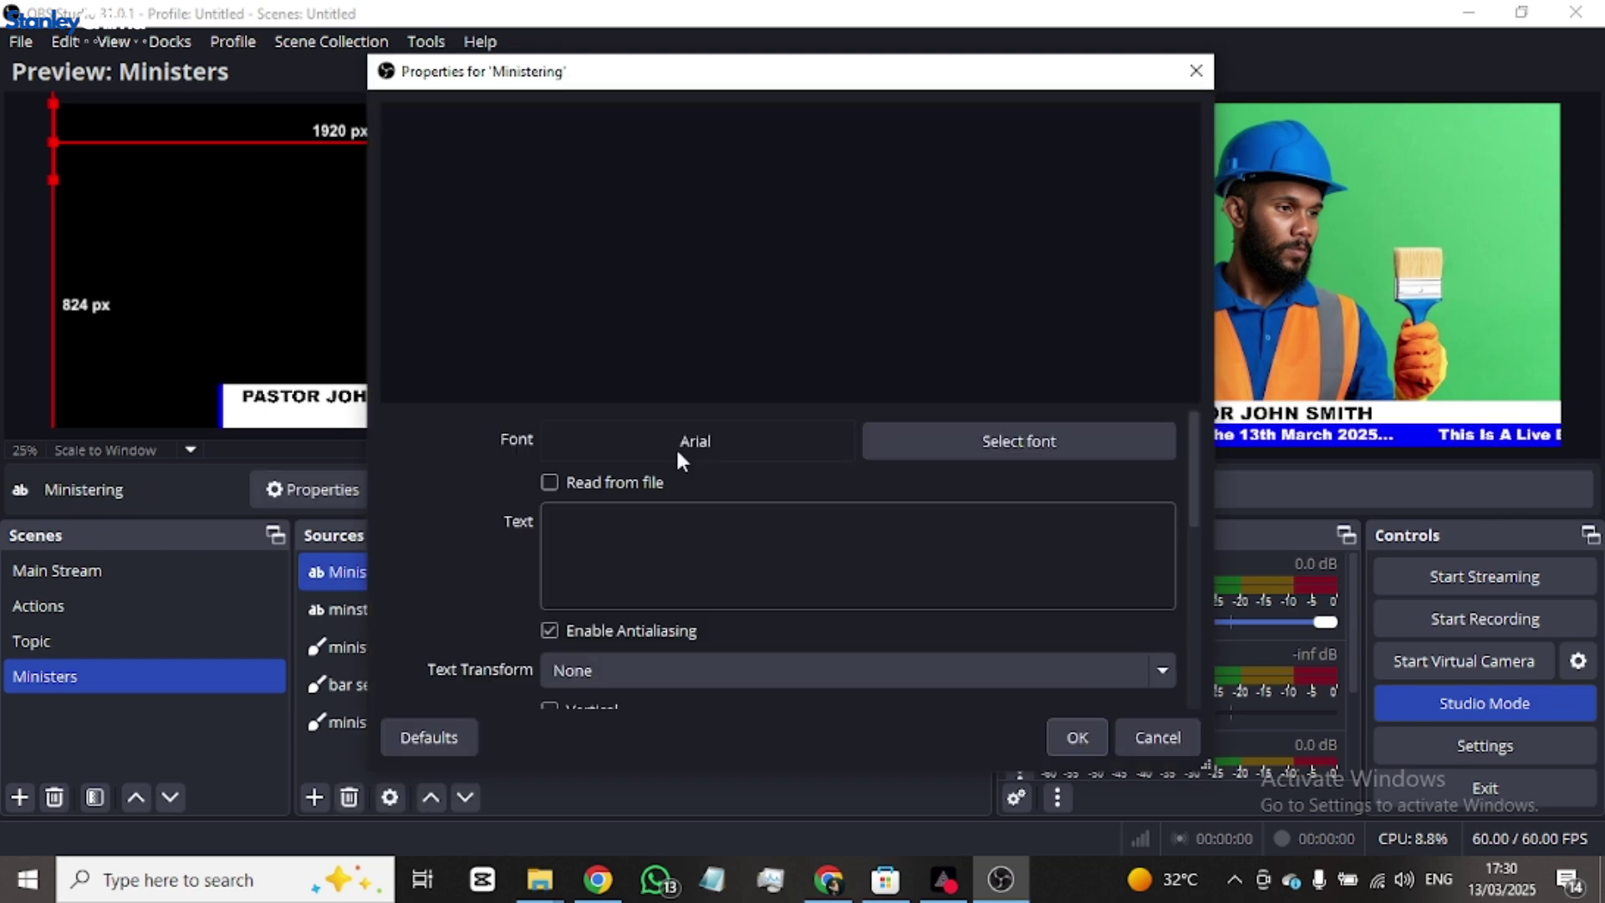
# - Set its text to 'Ministering' in uppercase and shrink it to about half size
pyautogui.click(676, 522)
pyautogui.write('Mi')
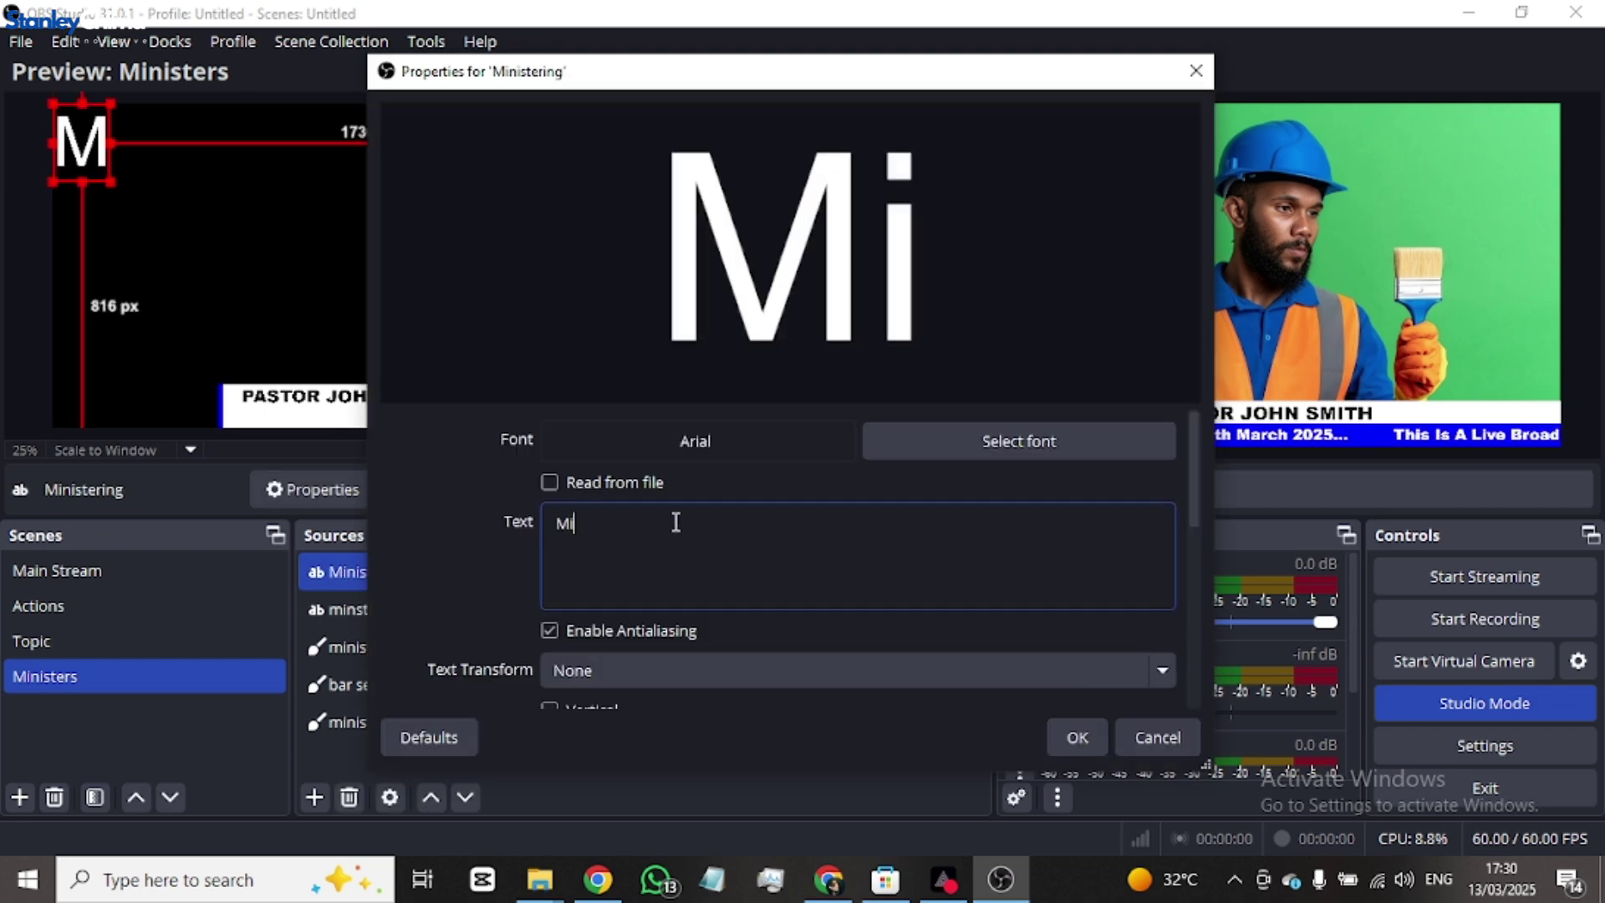
pyautogui.write('nistering')
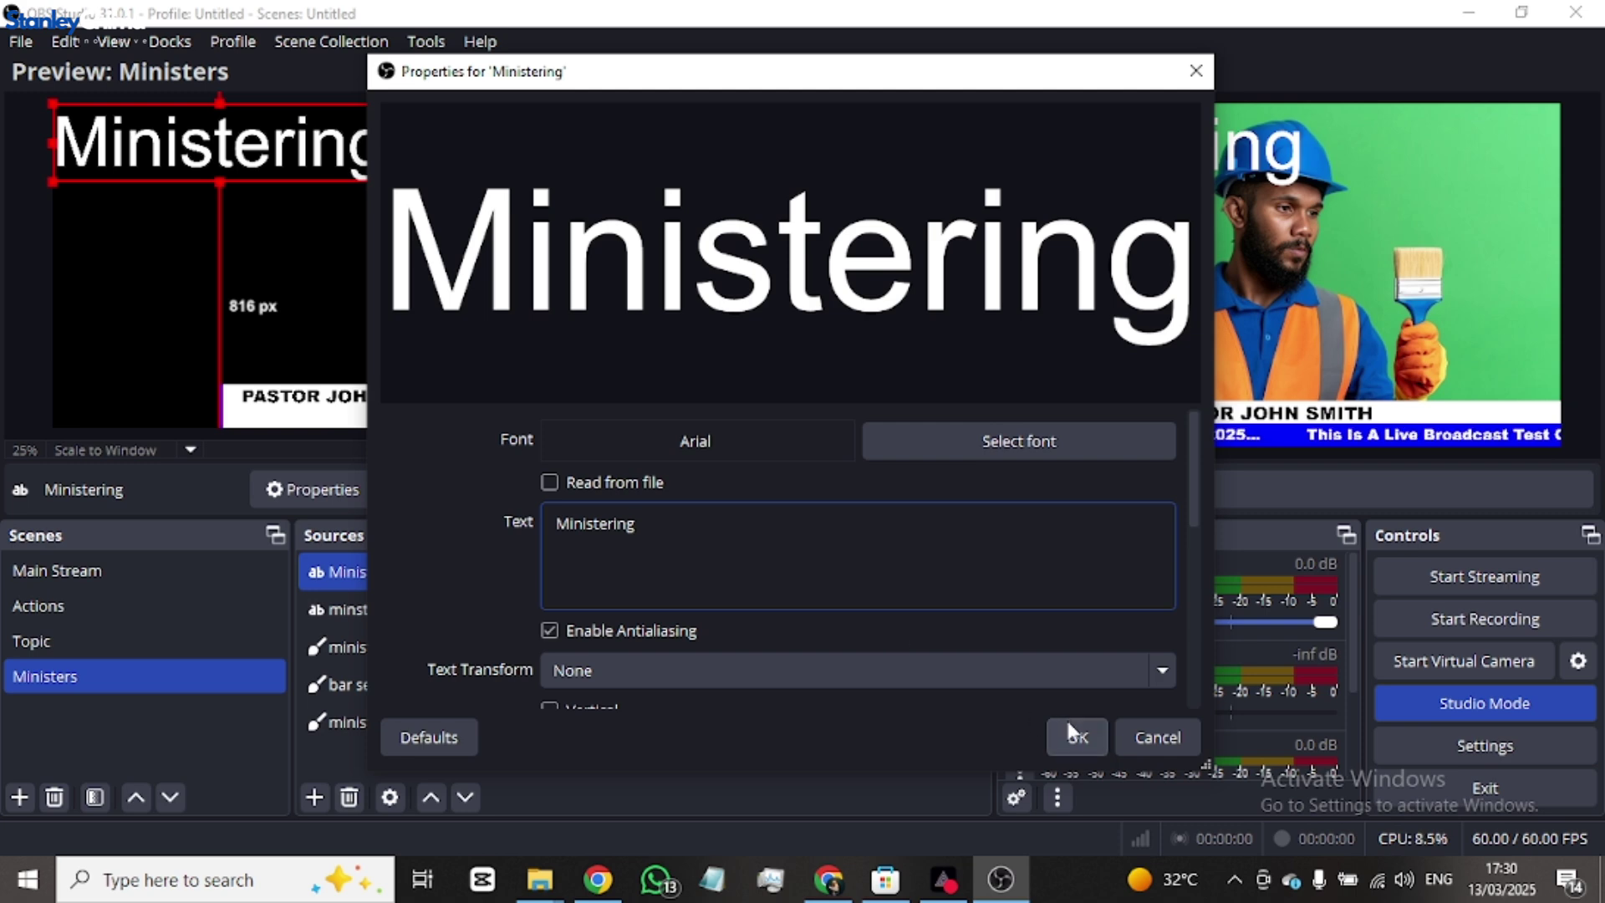
pyautogui.scroll(-3, 894, 644)
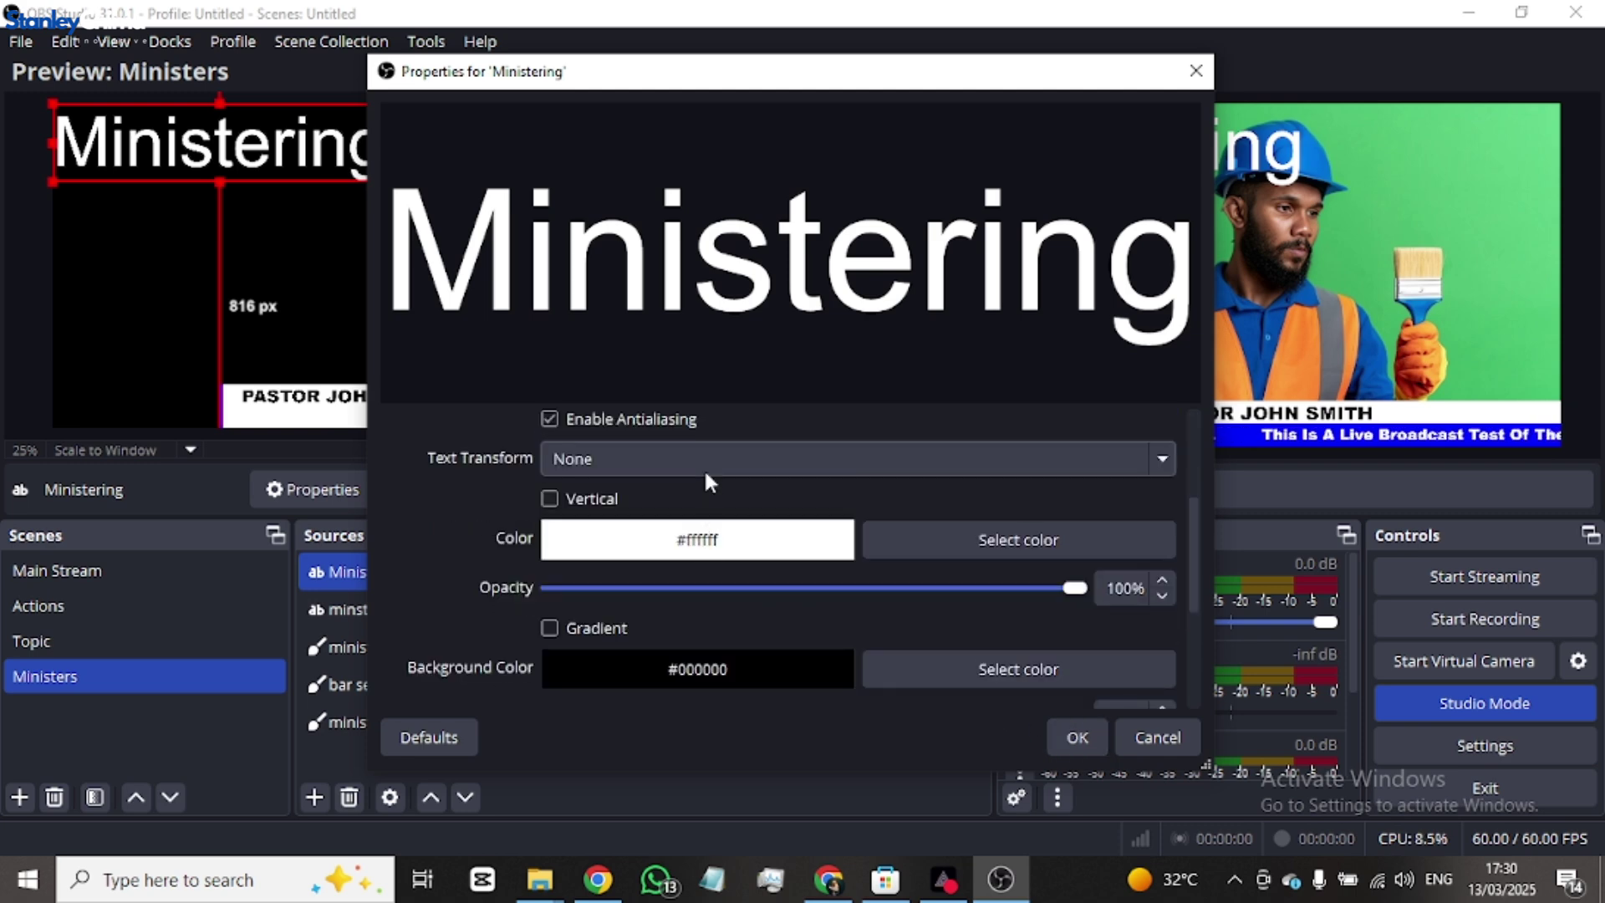
pyautogui.click(634, 460)
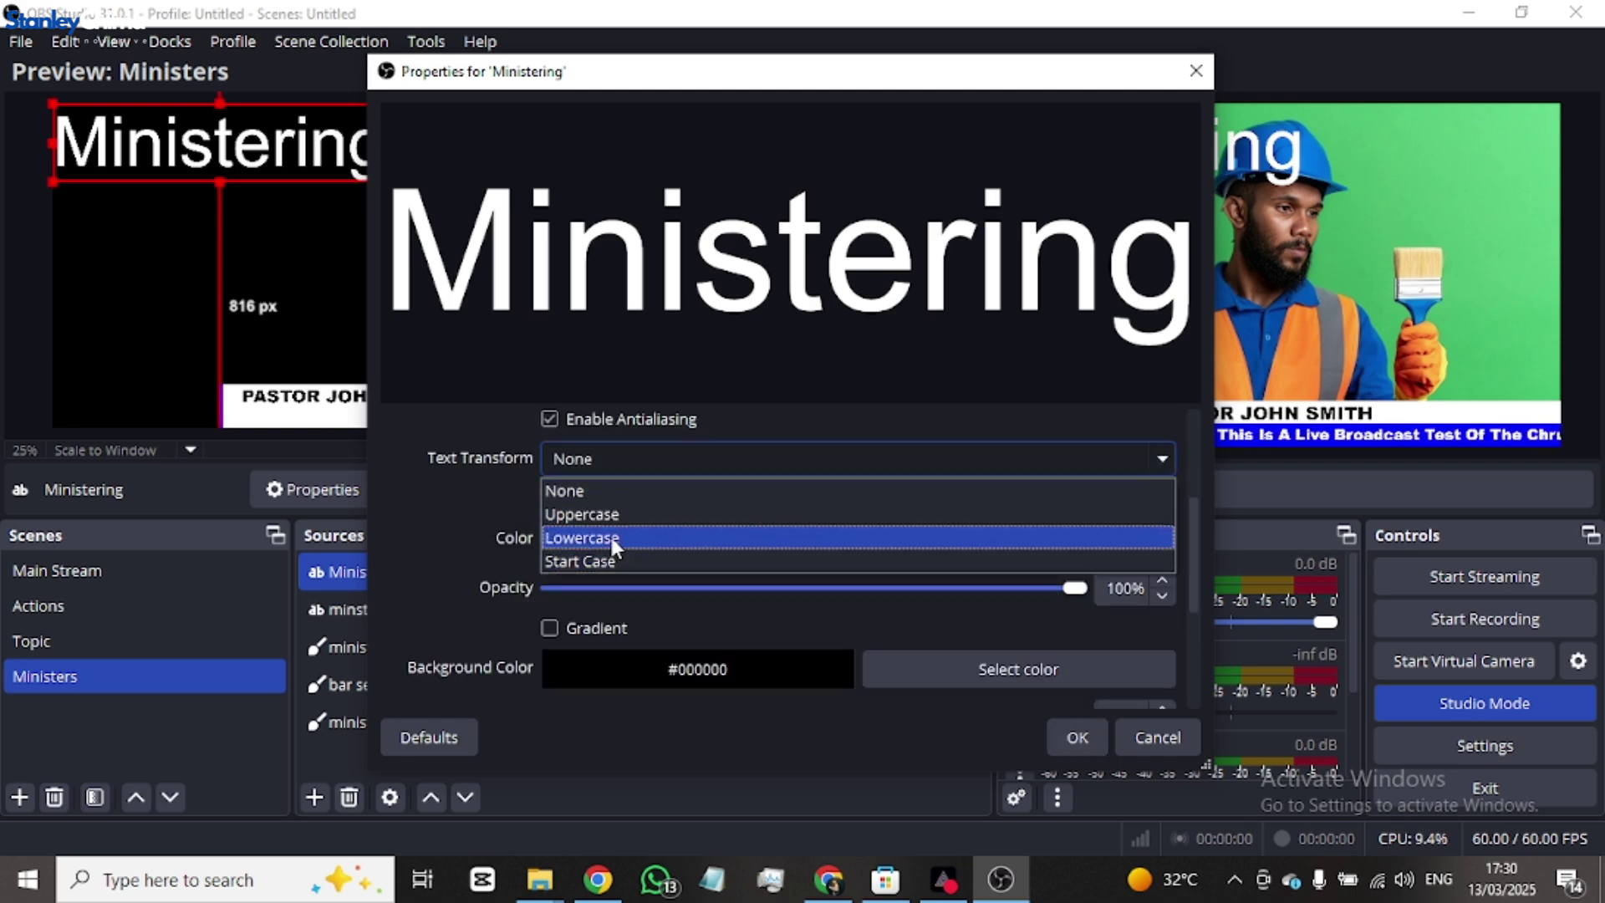
pyautogui.click(624, 513)
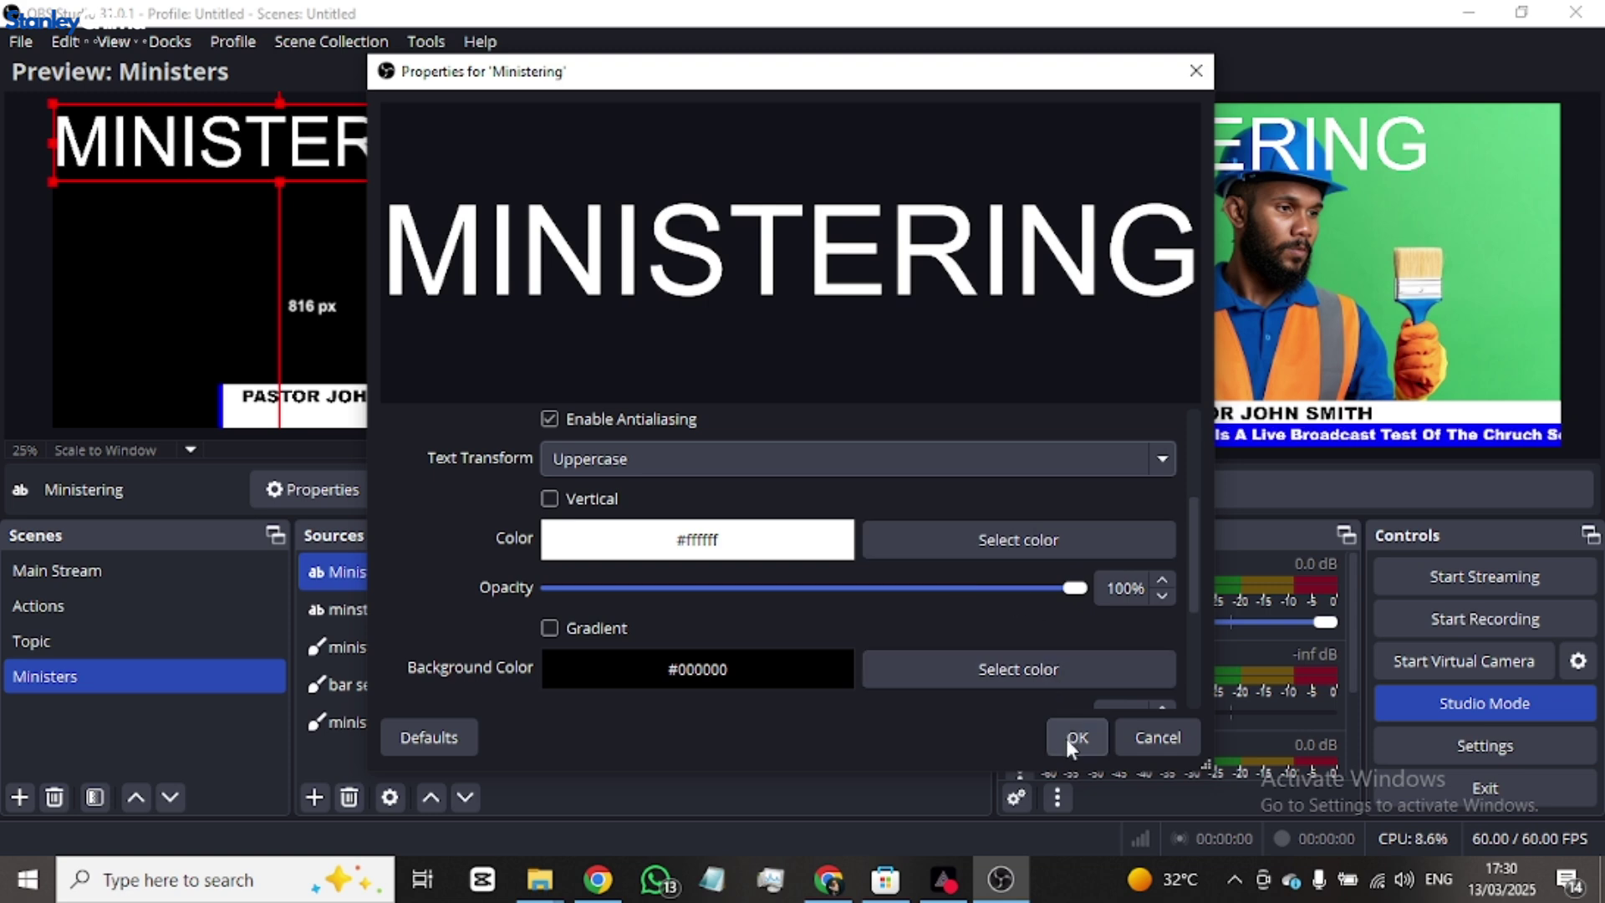
pyautogui.click(1066, 739)
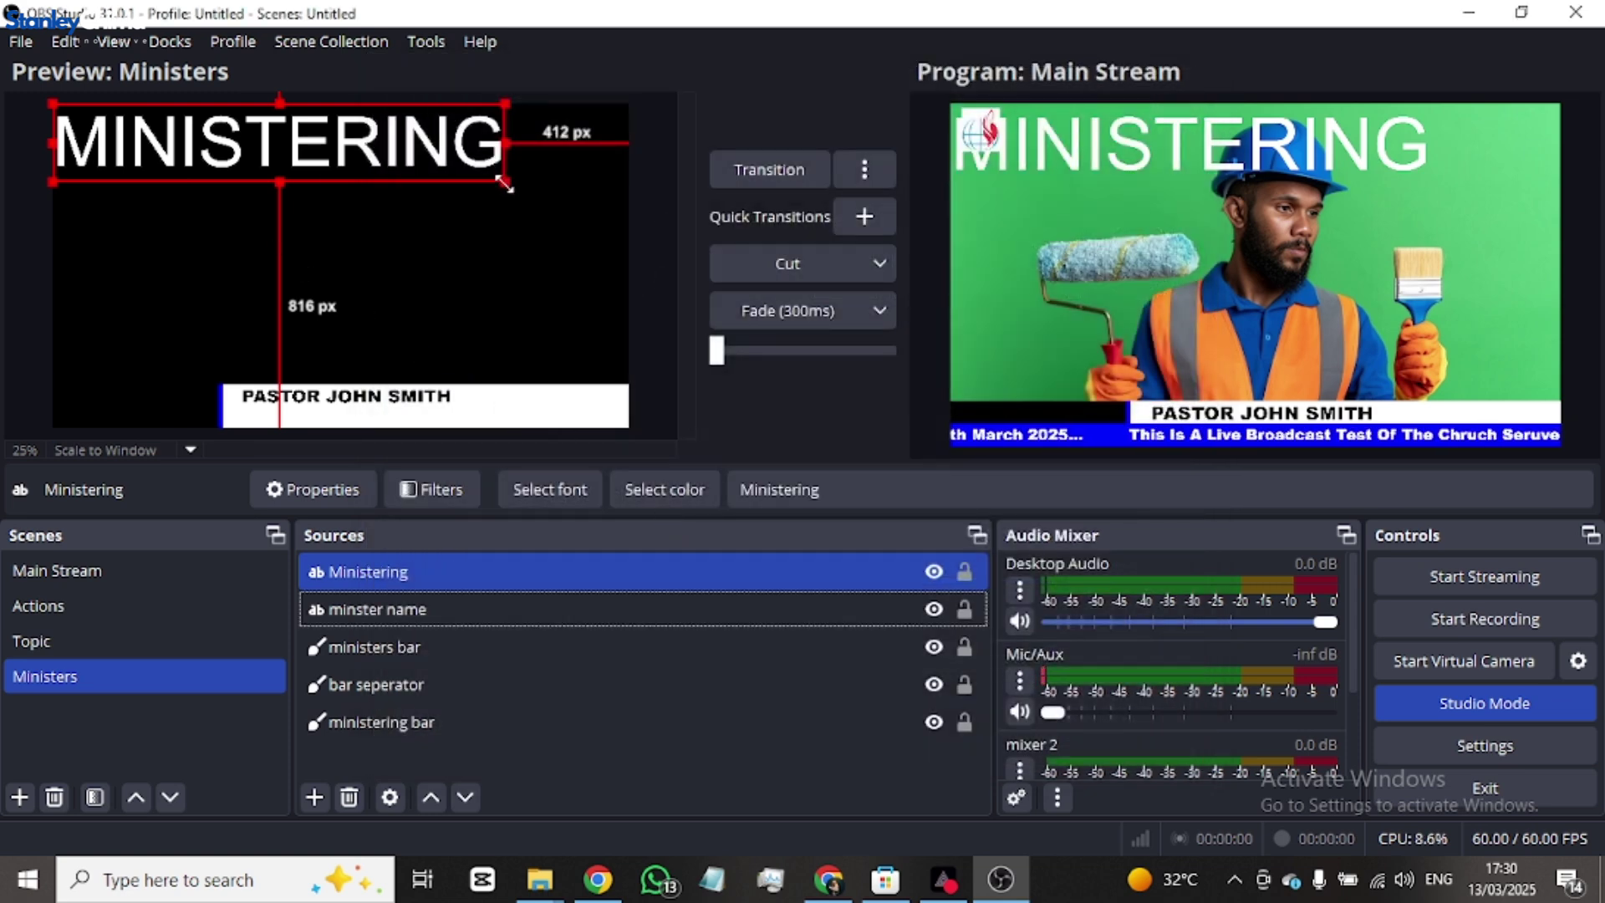
pyautogui.moveTo(505, 180); pyautogui.dragTo(149, 403)
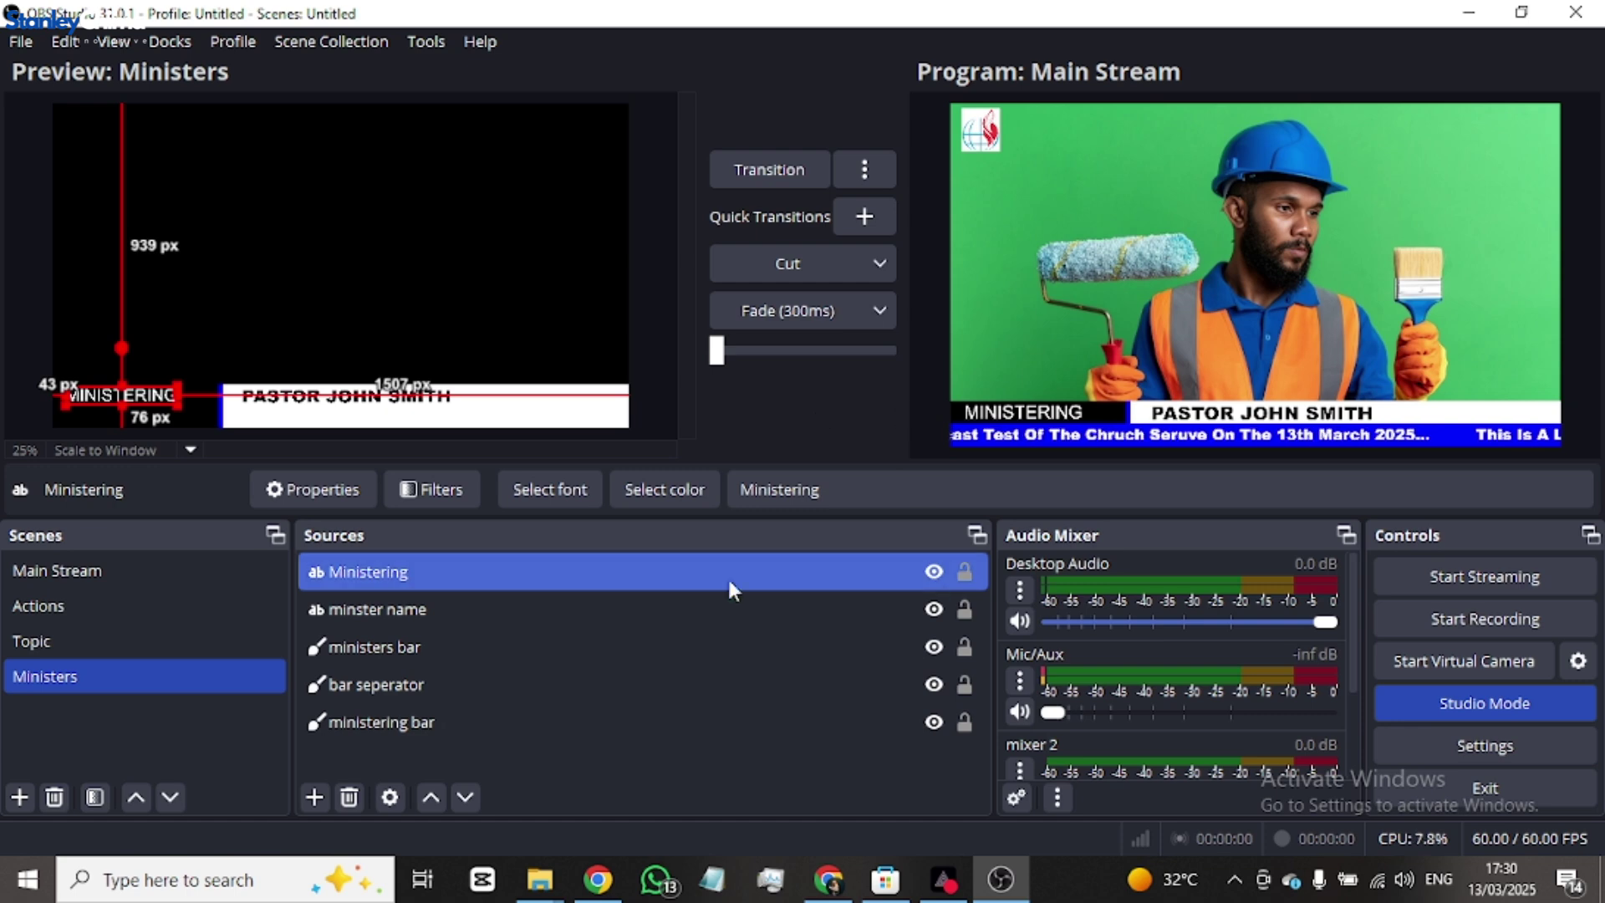
# - In Main Stream, hide the Ministers lower third, transition to program, then show it again
pyautogui.keyDown('ctrl'); pyautogui.click(453, 647); pyautogui.keyUp('ctrl')
pyautogui.click(93, 571)
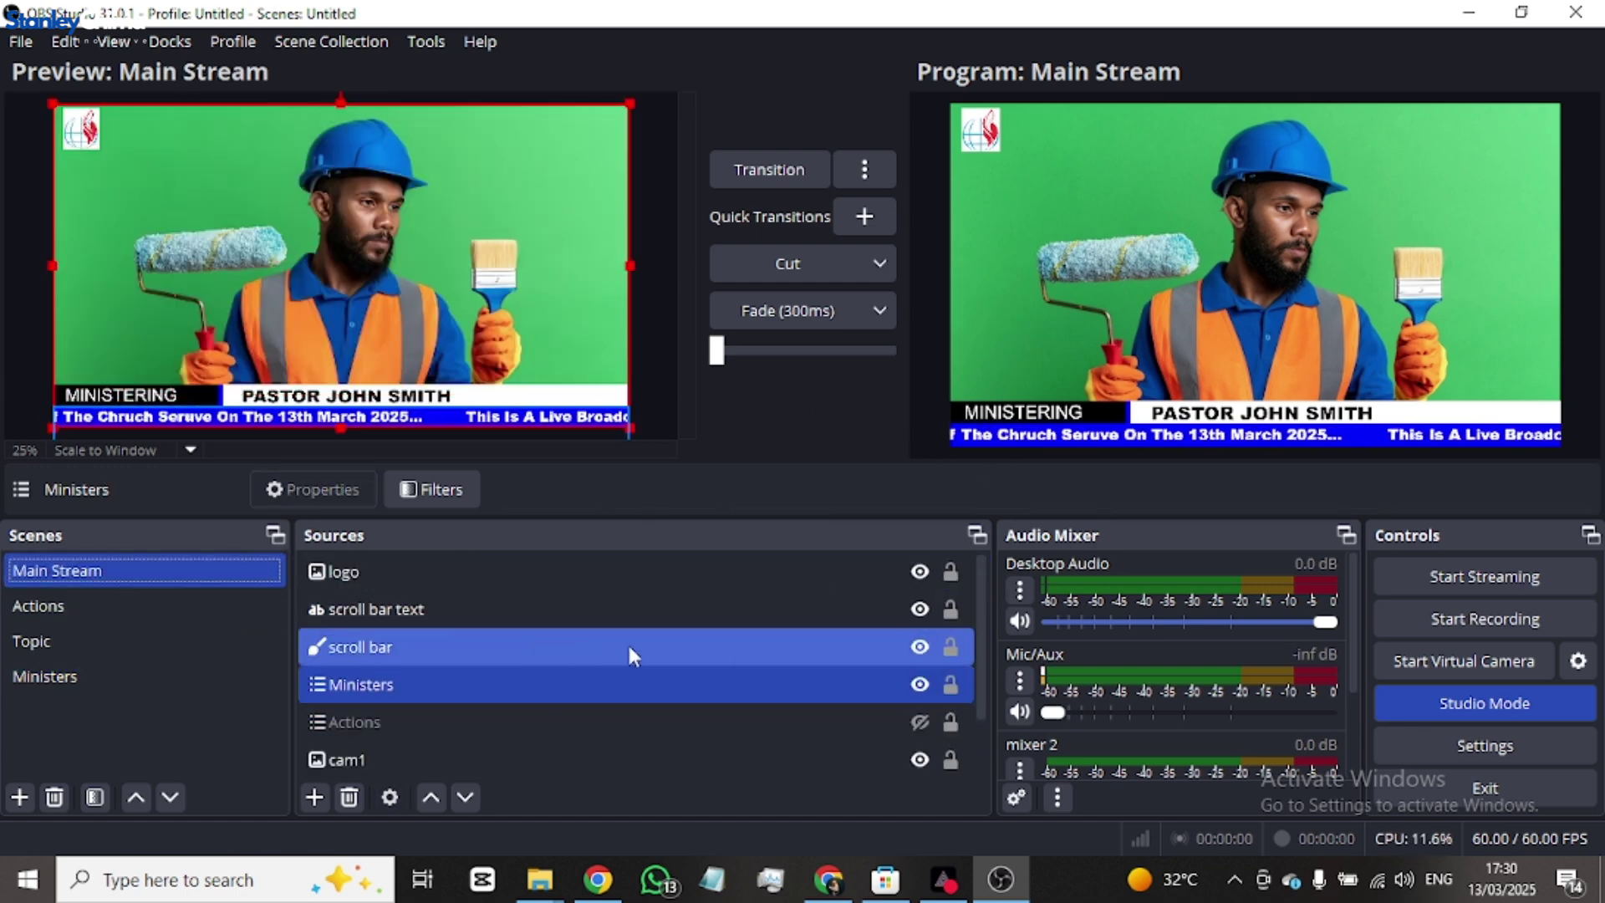
pyautogui.keyDown('ctrl'); pyautogui.click(919, 664); pyautogui.keyUp('ctrl')
pyautogui.click(907, 686)
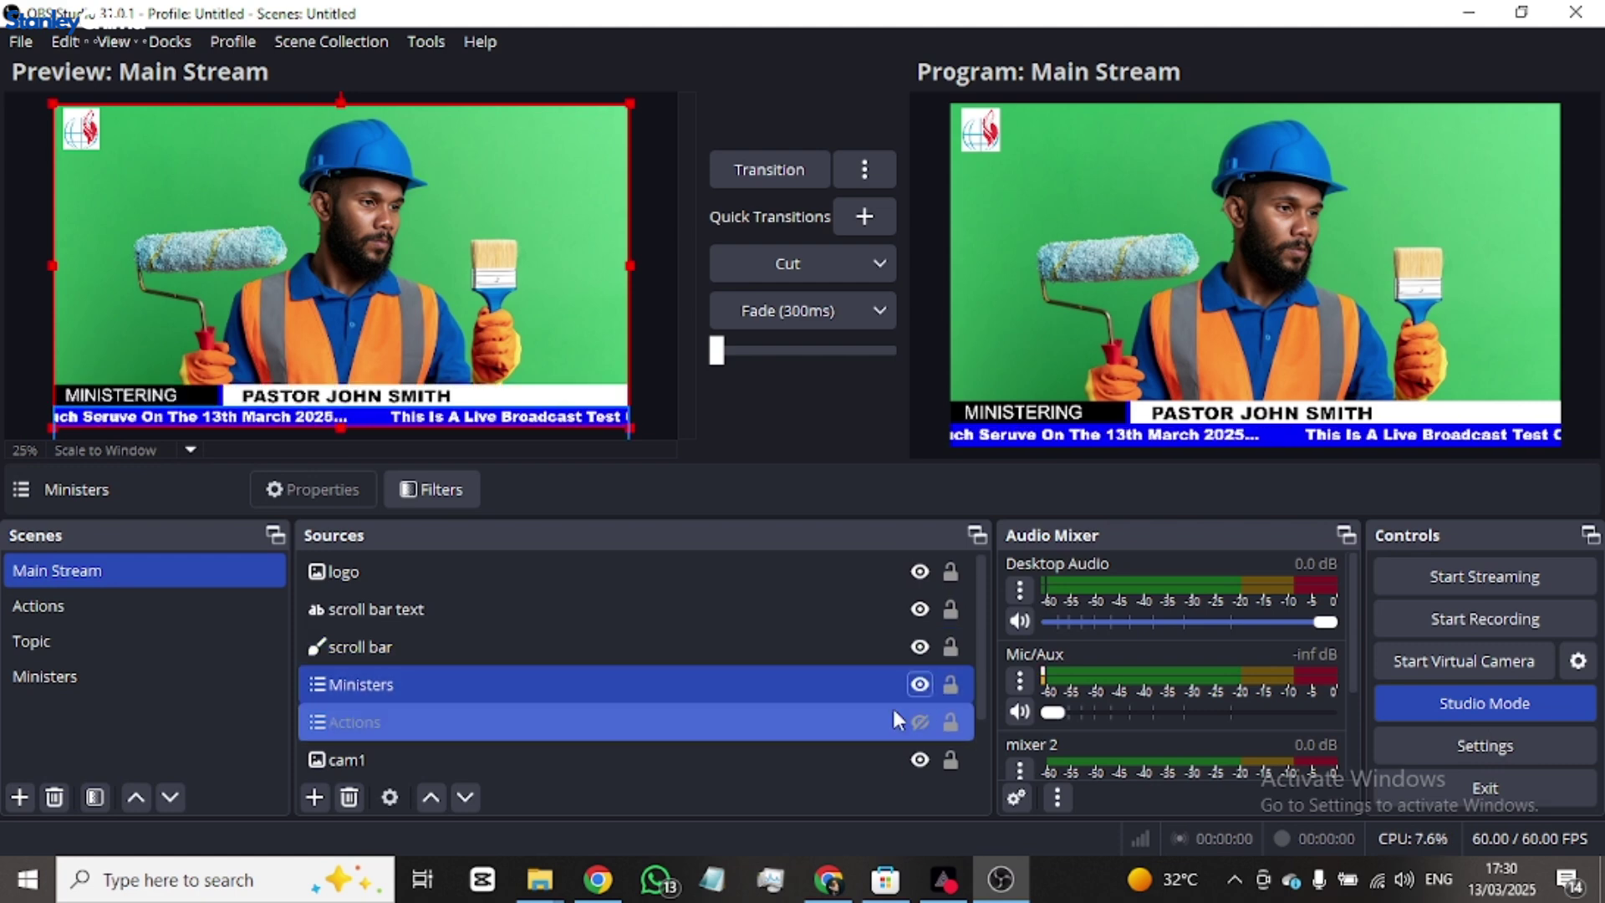
pyautogui.click(919, 684)
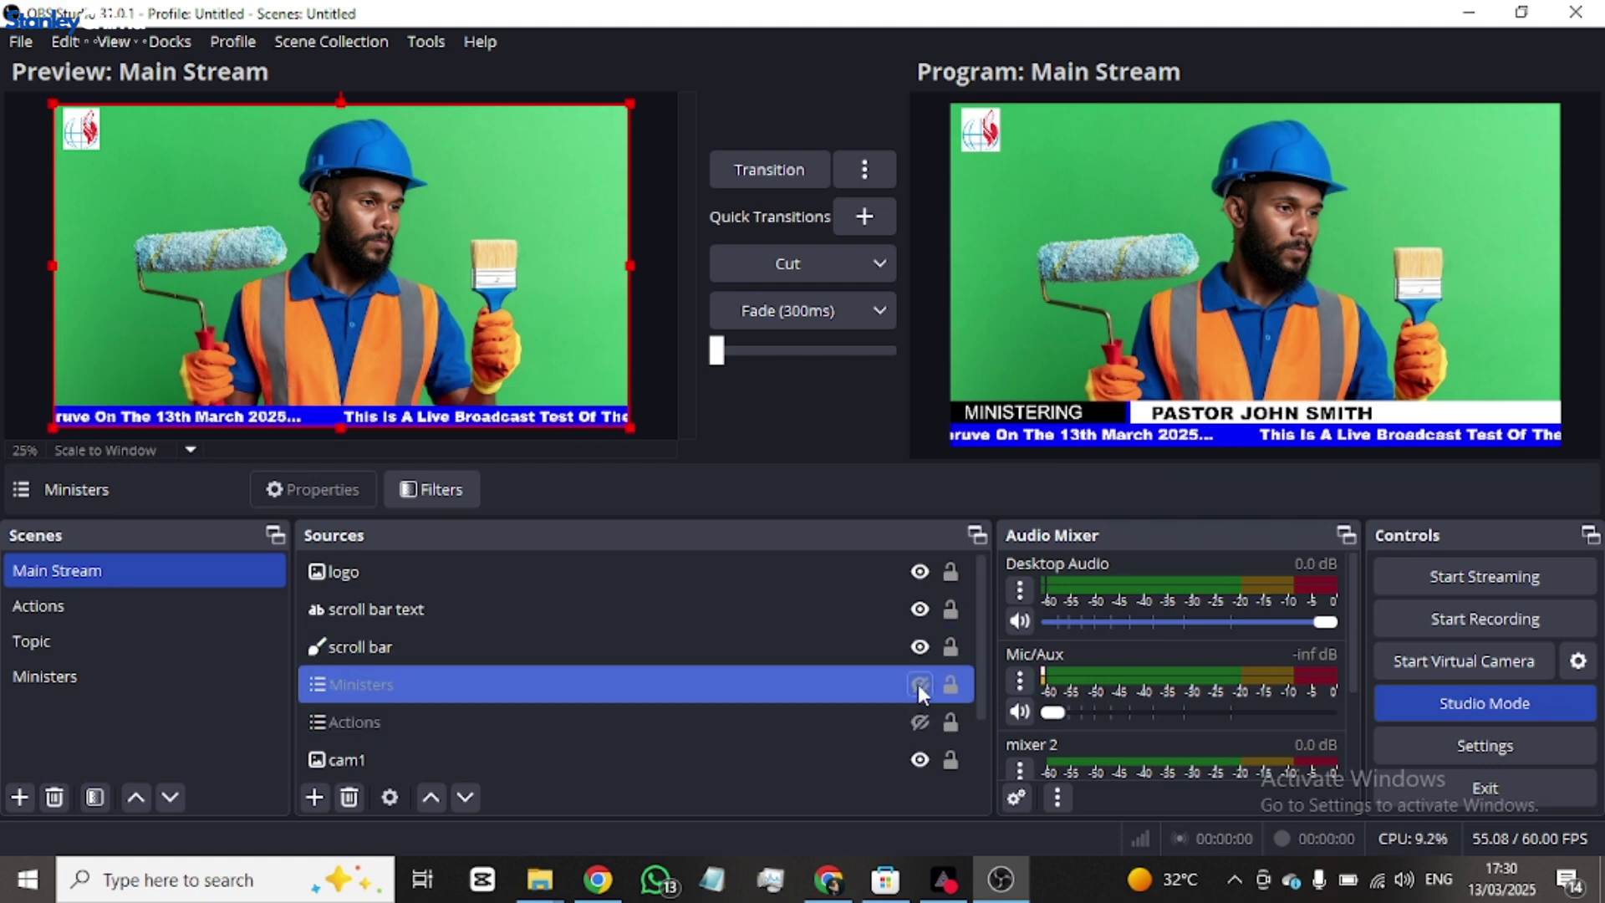
pyautogui.click(769, 169)
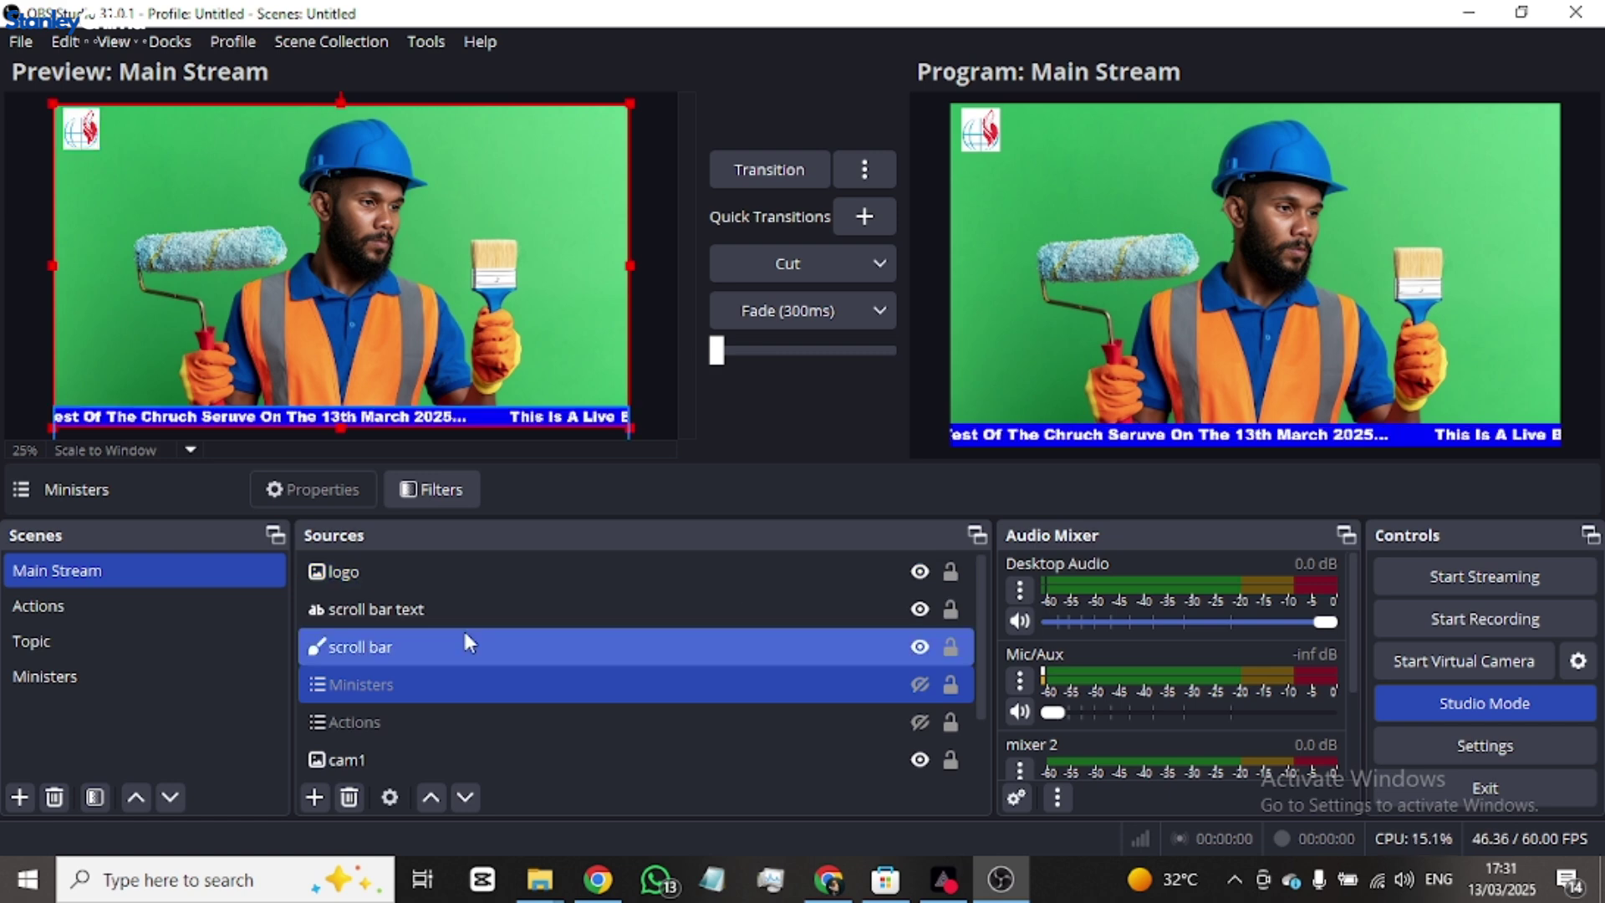
pyautogui.click(920, 694)
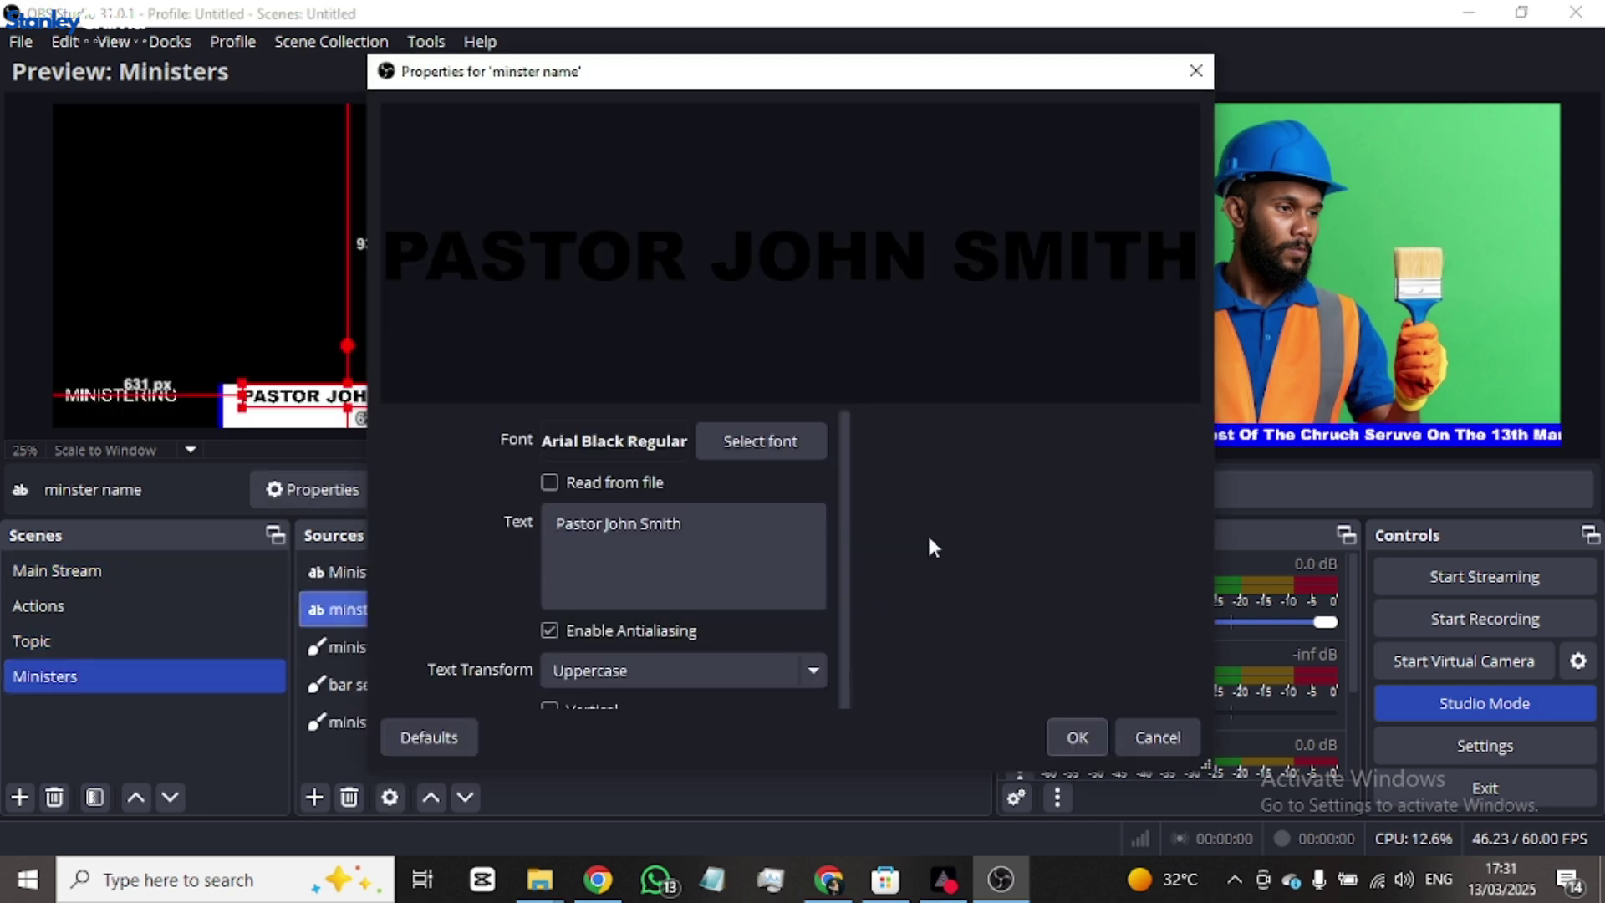
# - Change the 'minster name' text to the new pastor's name and transition Main Stream to program
pyautogui.scroll(-3, 727, 526)
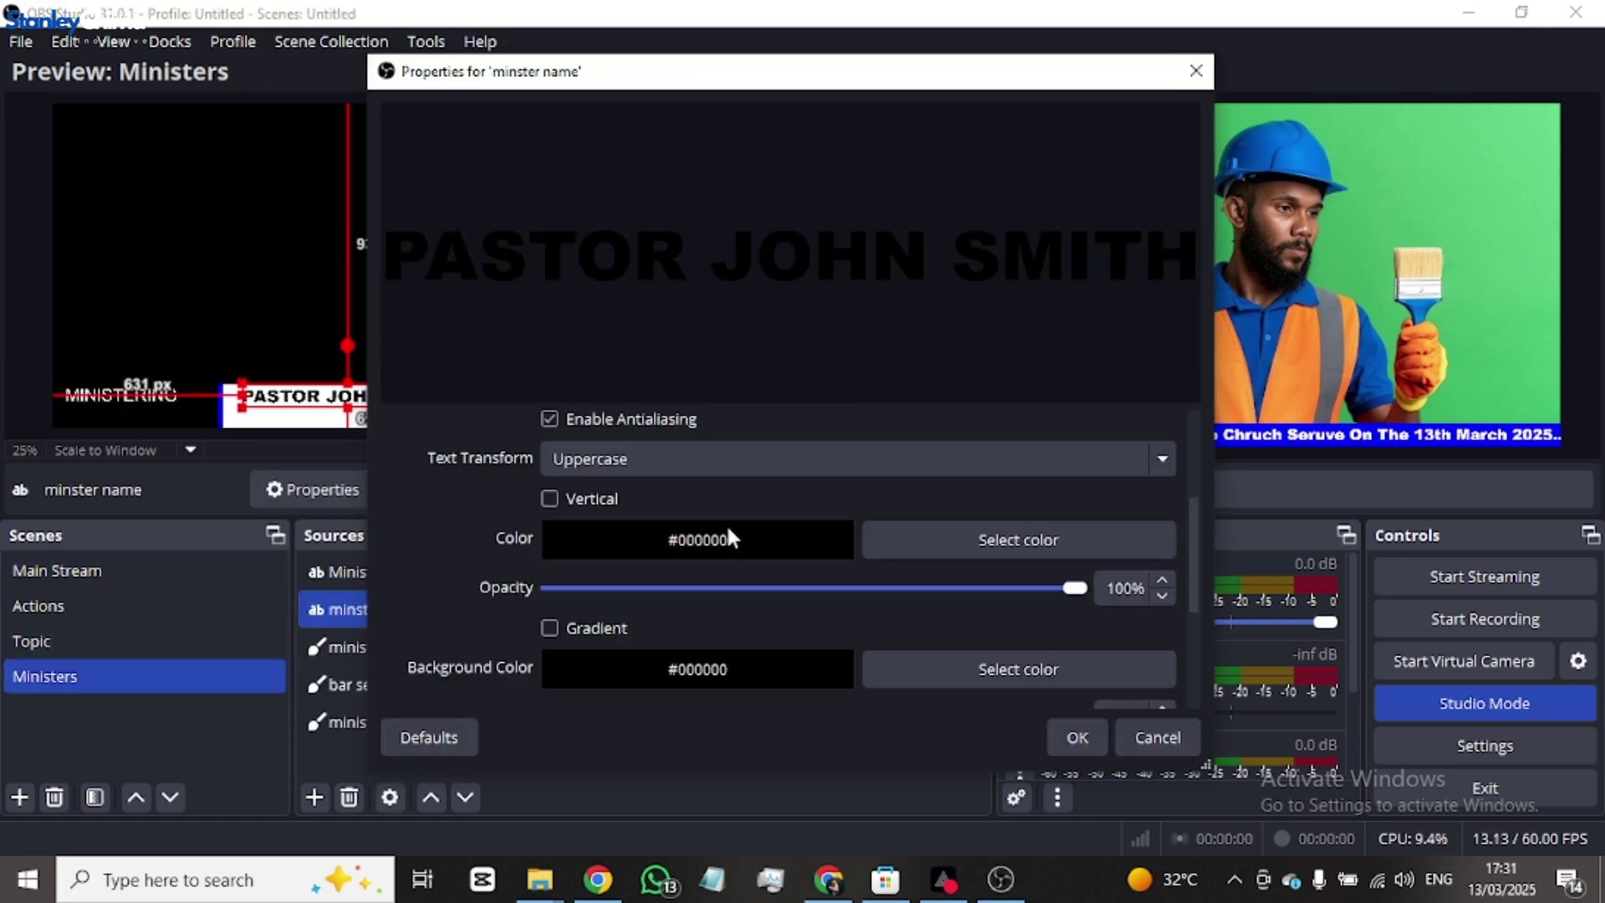
pyautogui.scroll(1, 728, 529)
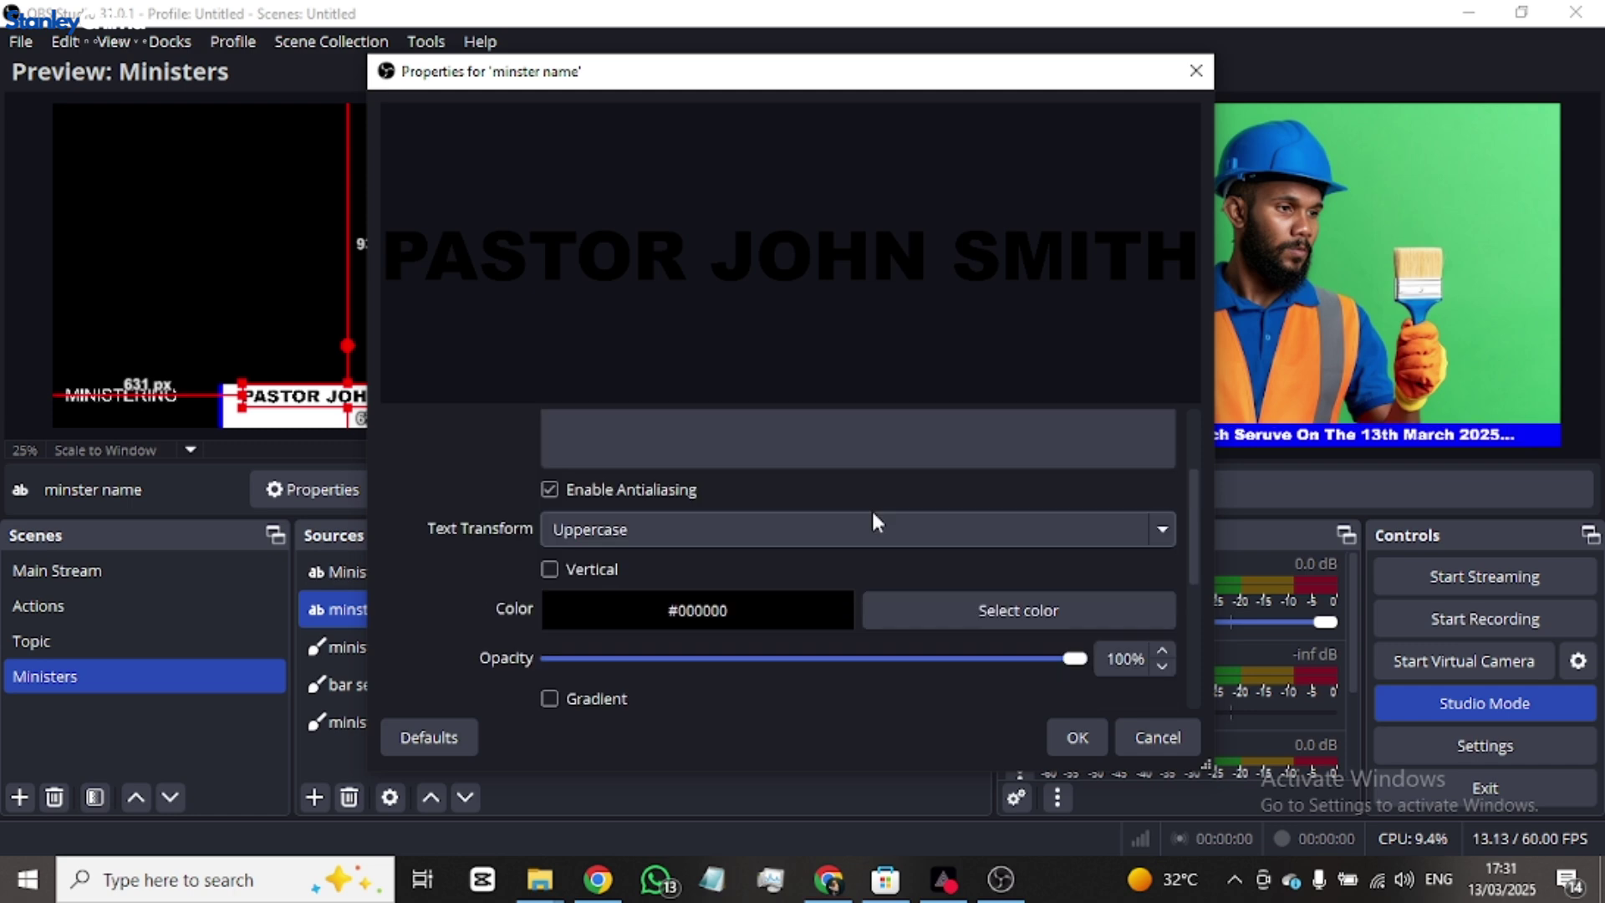
pyautogui.scroll(1, 875, 522)
pyautogui.click(749, 458)
pyautogui.press('BackSpace')
pyautogui.press('BackSpace')
pyautogui.press('BackSpace')
pyautogui.press('BackSpace')
pyautogui.press('BackSpace')
pyautogui.press('BackSpace')
pyautogui.press('BackSpace')
pyautogui.press('BackSpace')
pyautogui.press('BackSpace')
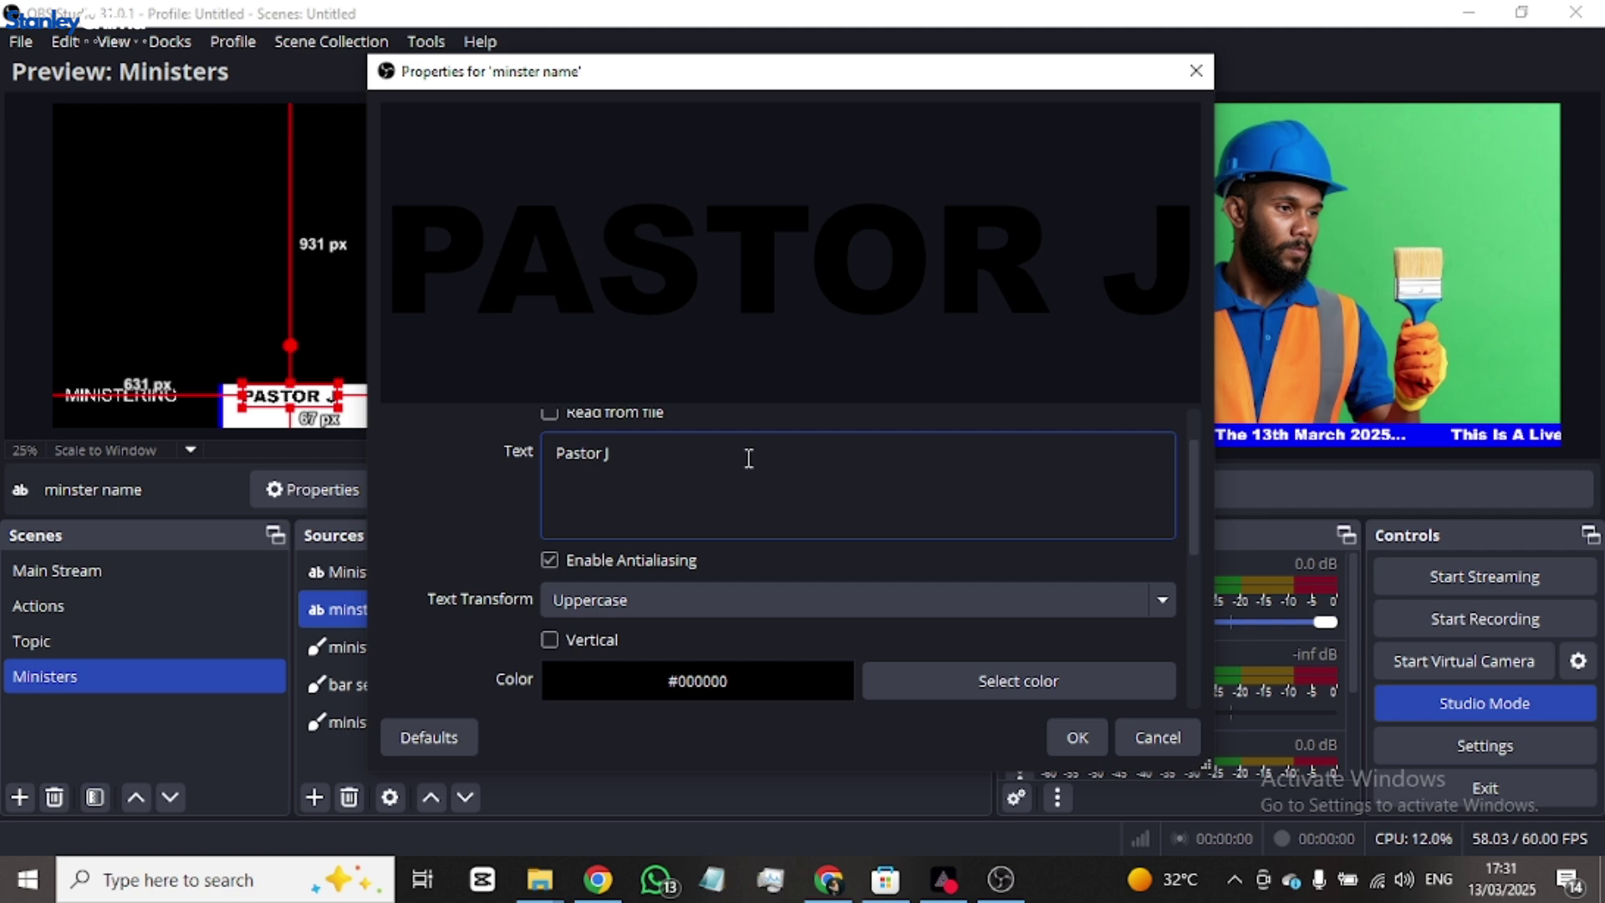
pyautogui.press('BackSpace')
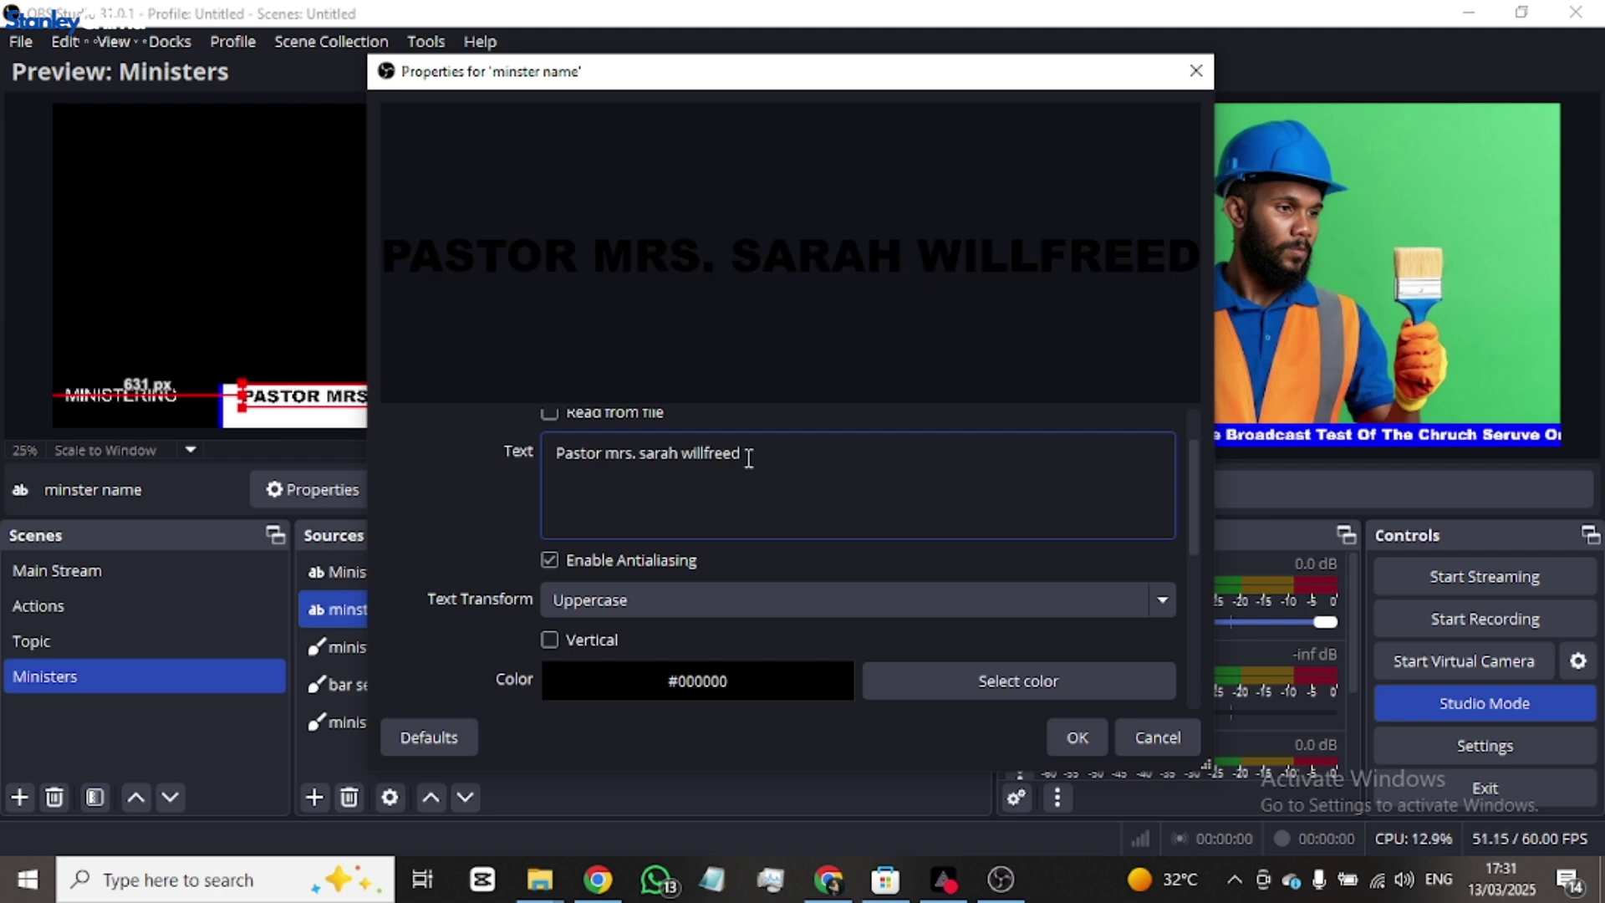
pyautogui.click(1078, 738)
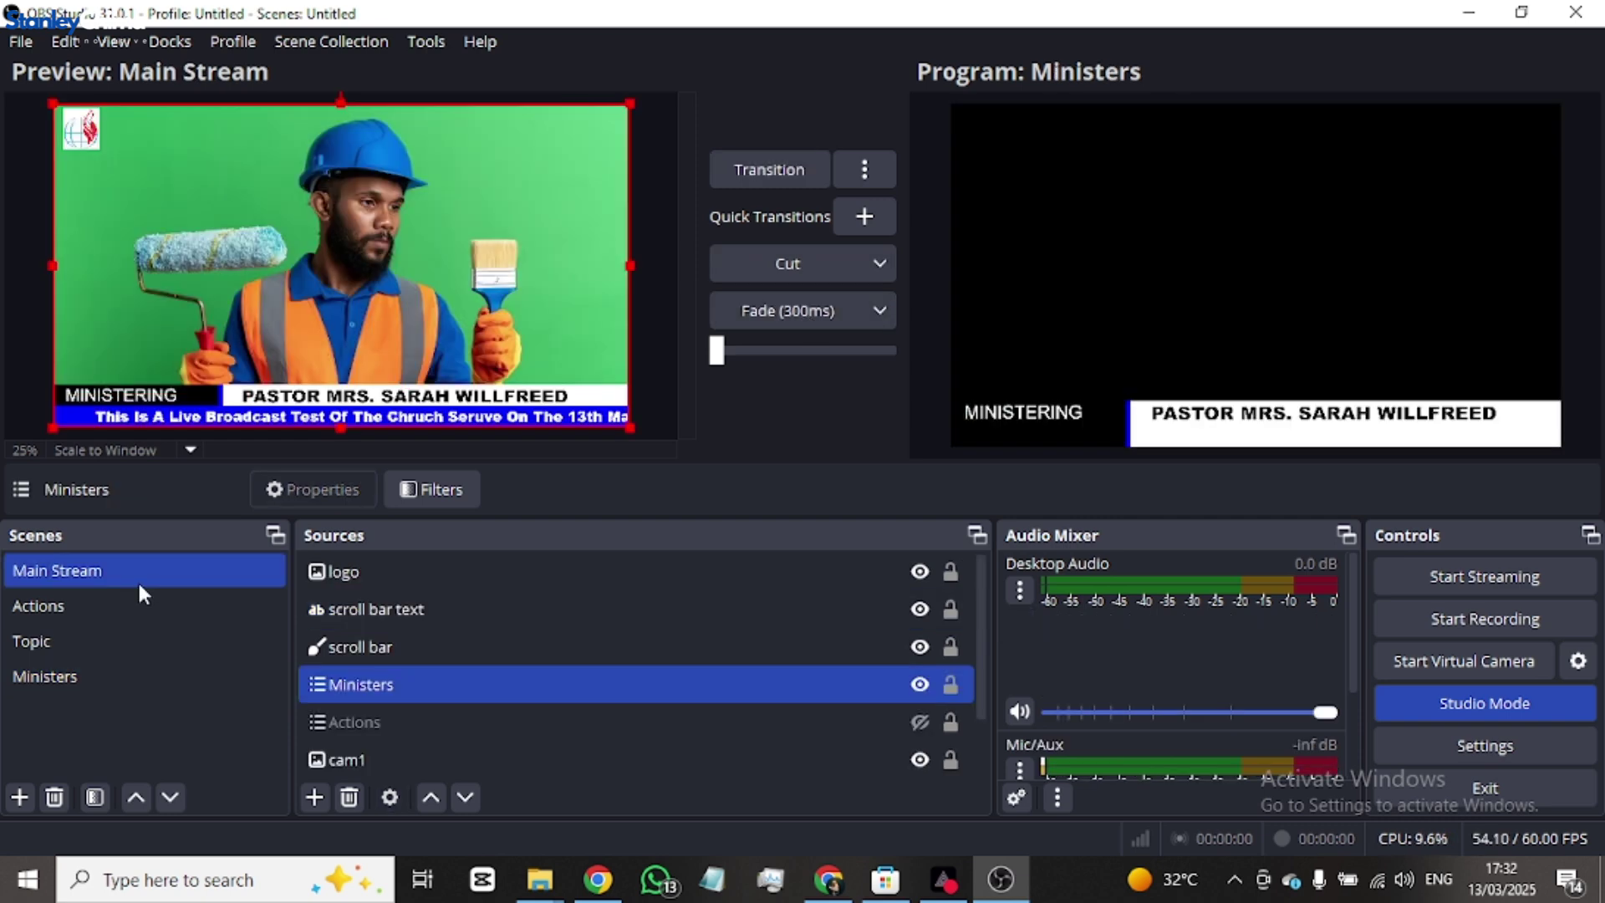
pyautogui.doubleClick(137, 580)
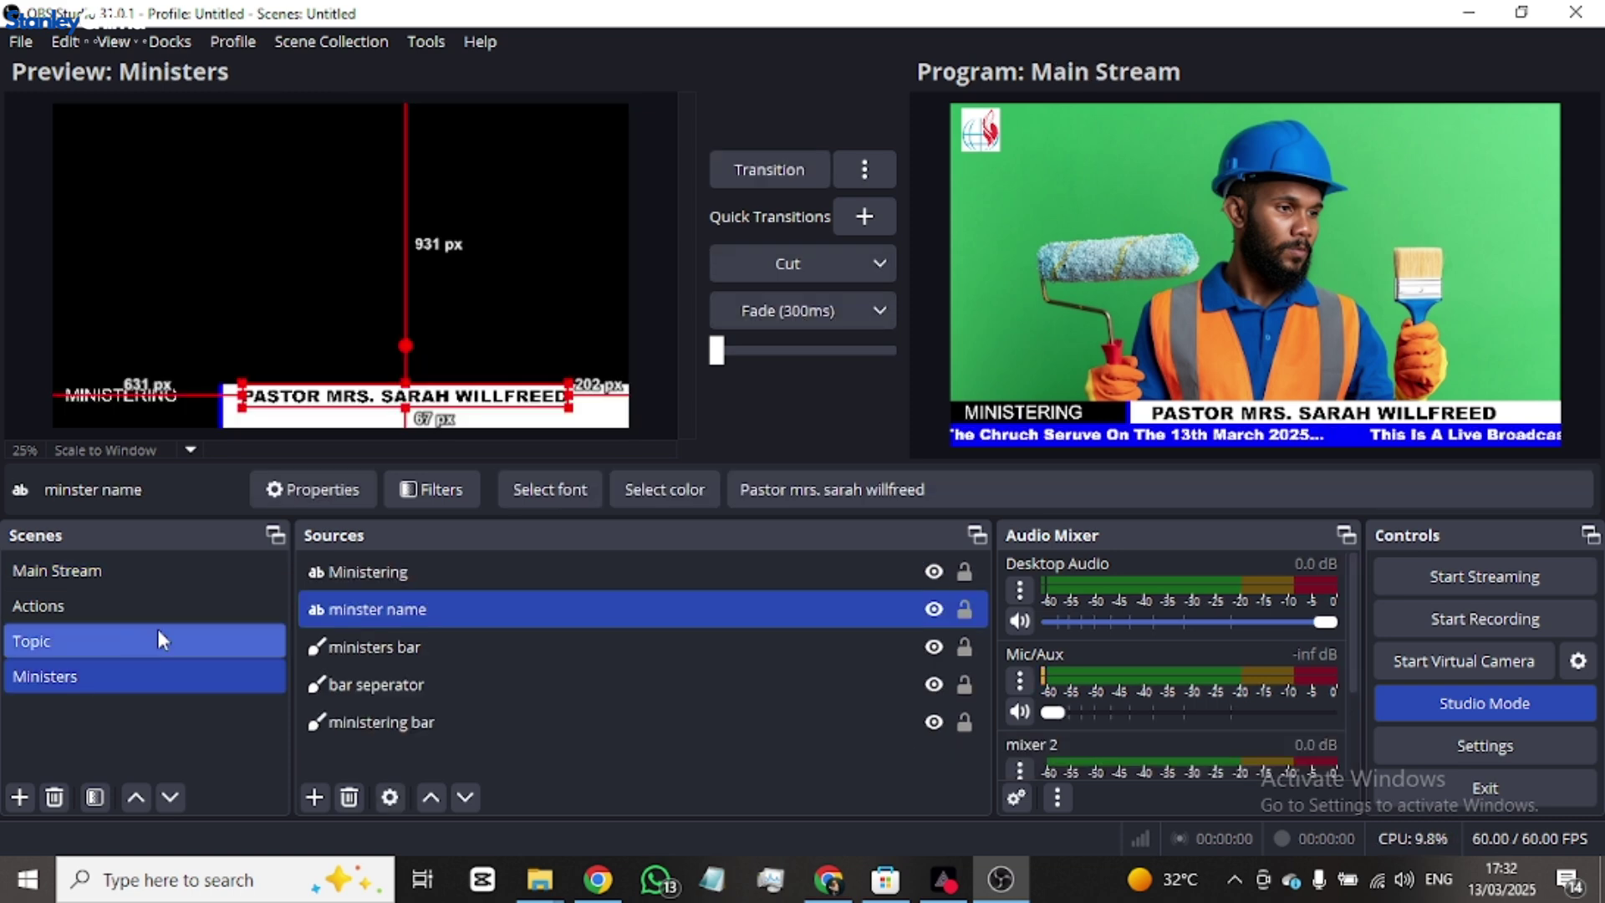
# - Add the existing Topic scene as a source inside Main Stream, then open Topic
pyautogui.click(126, 644)
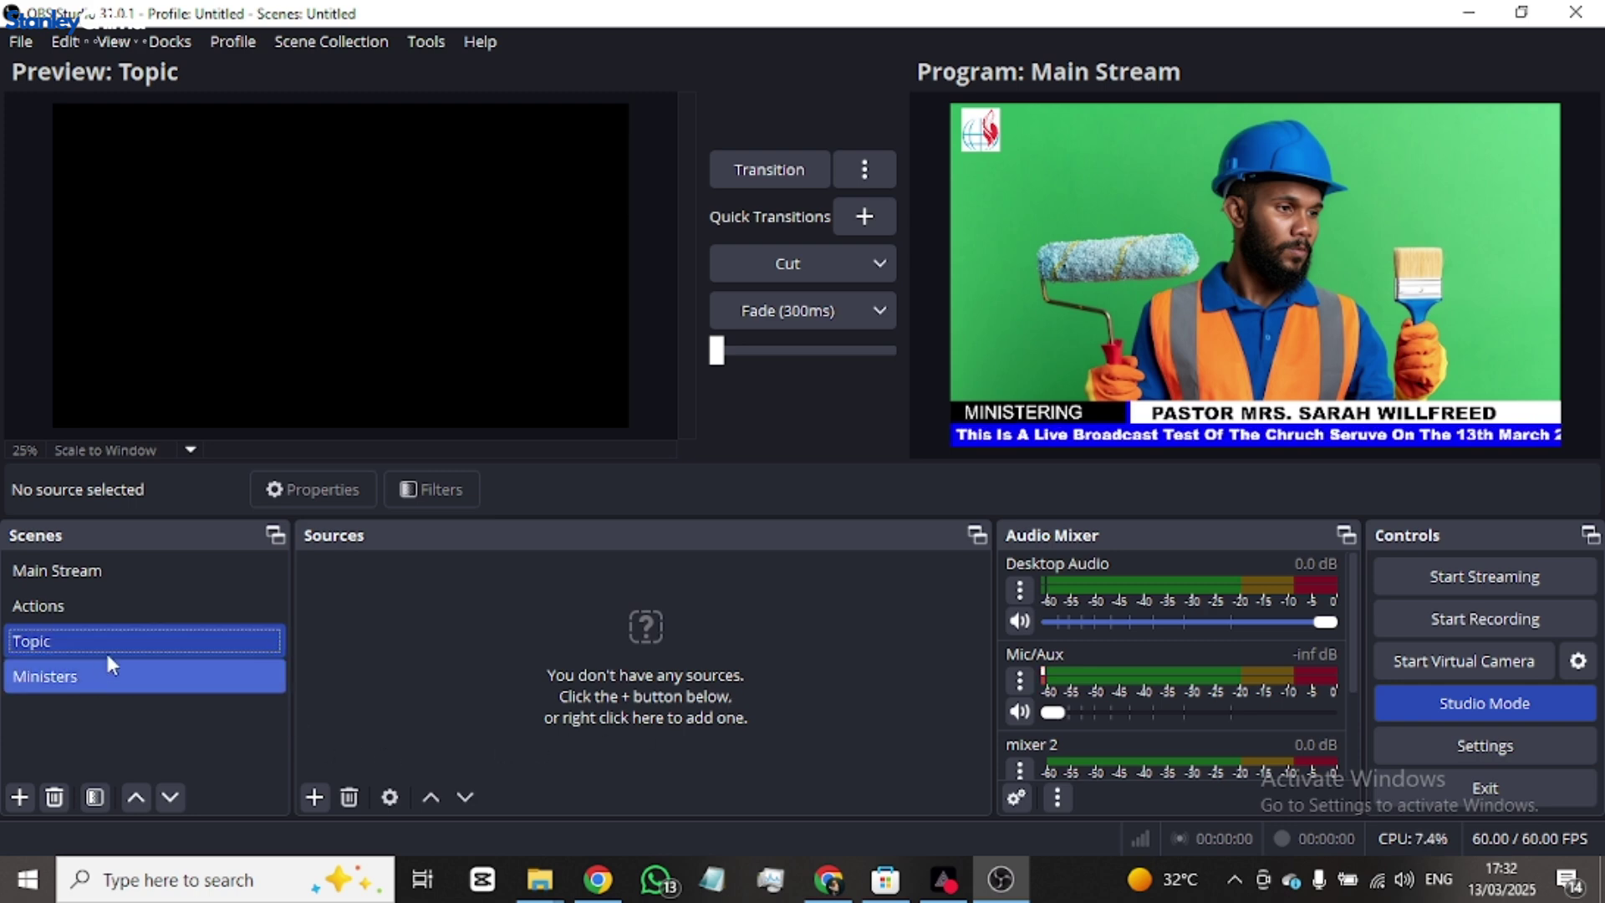
pyautogui.click(314, 796)
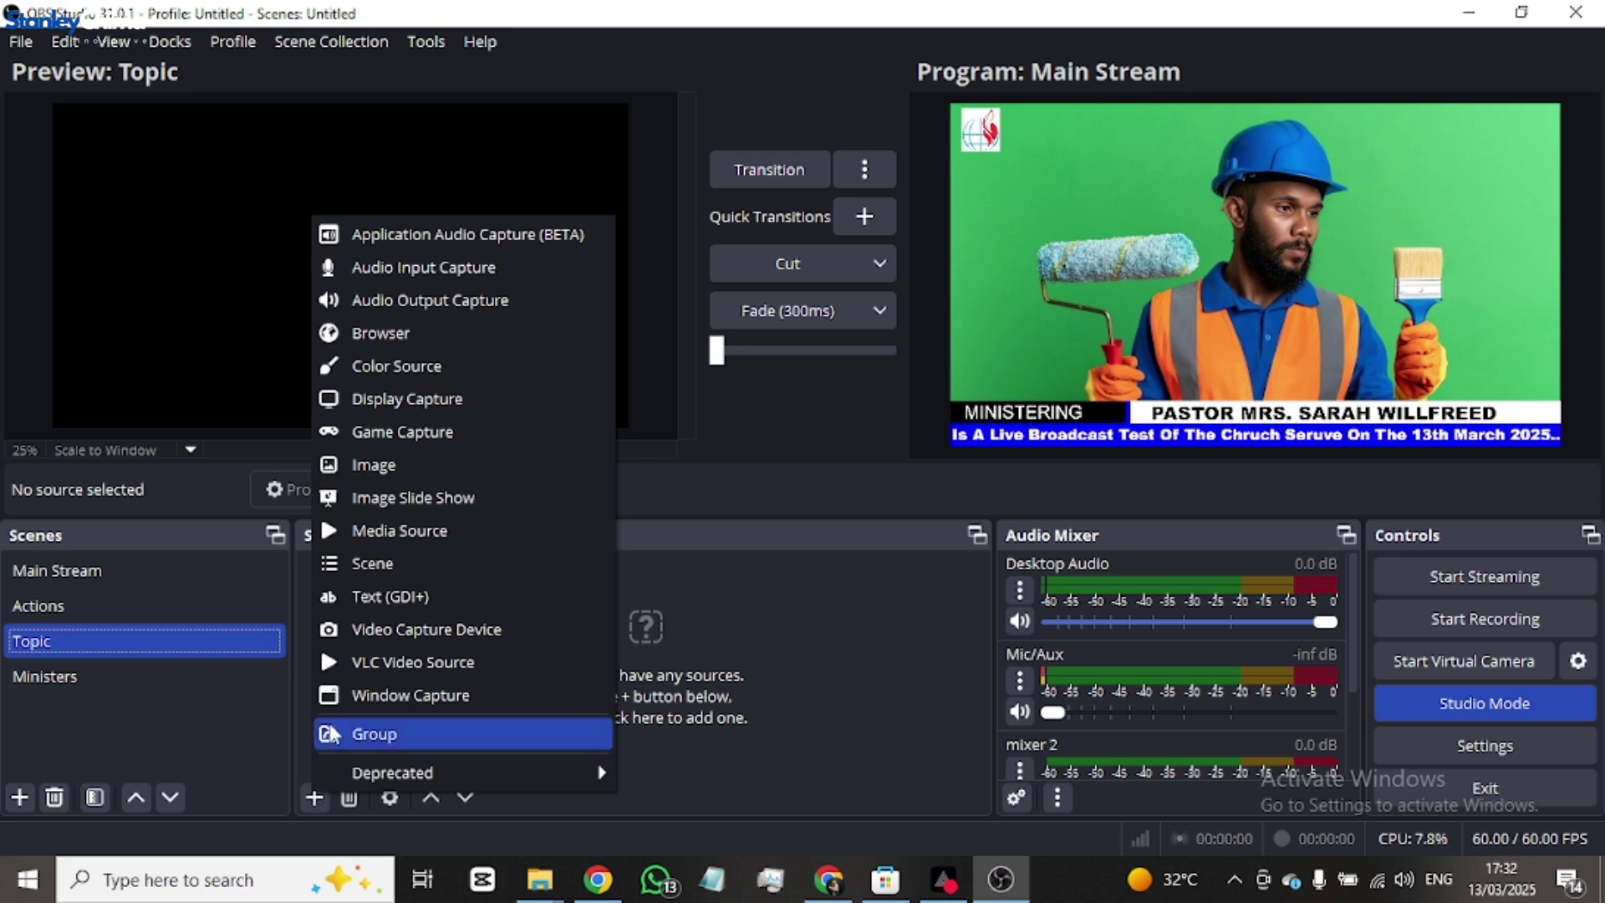
pyautogui.click(140, 711)
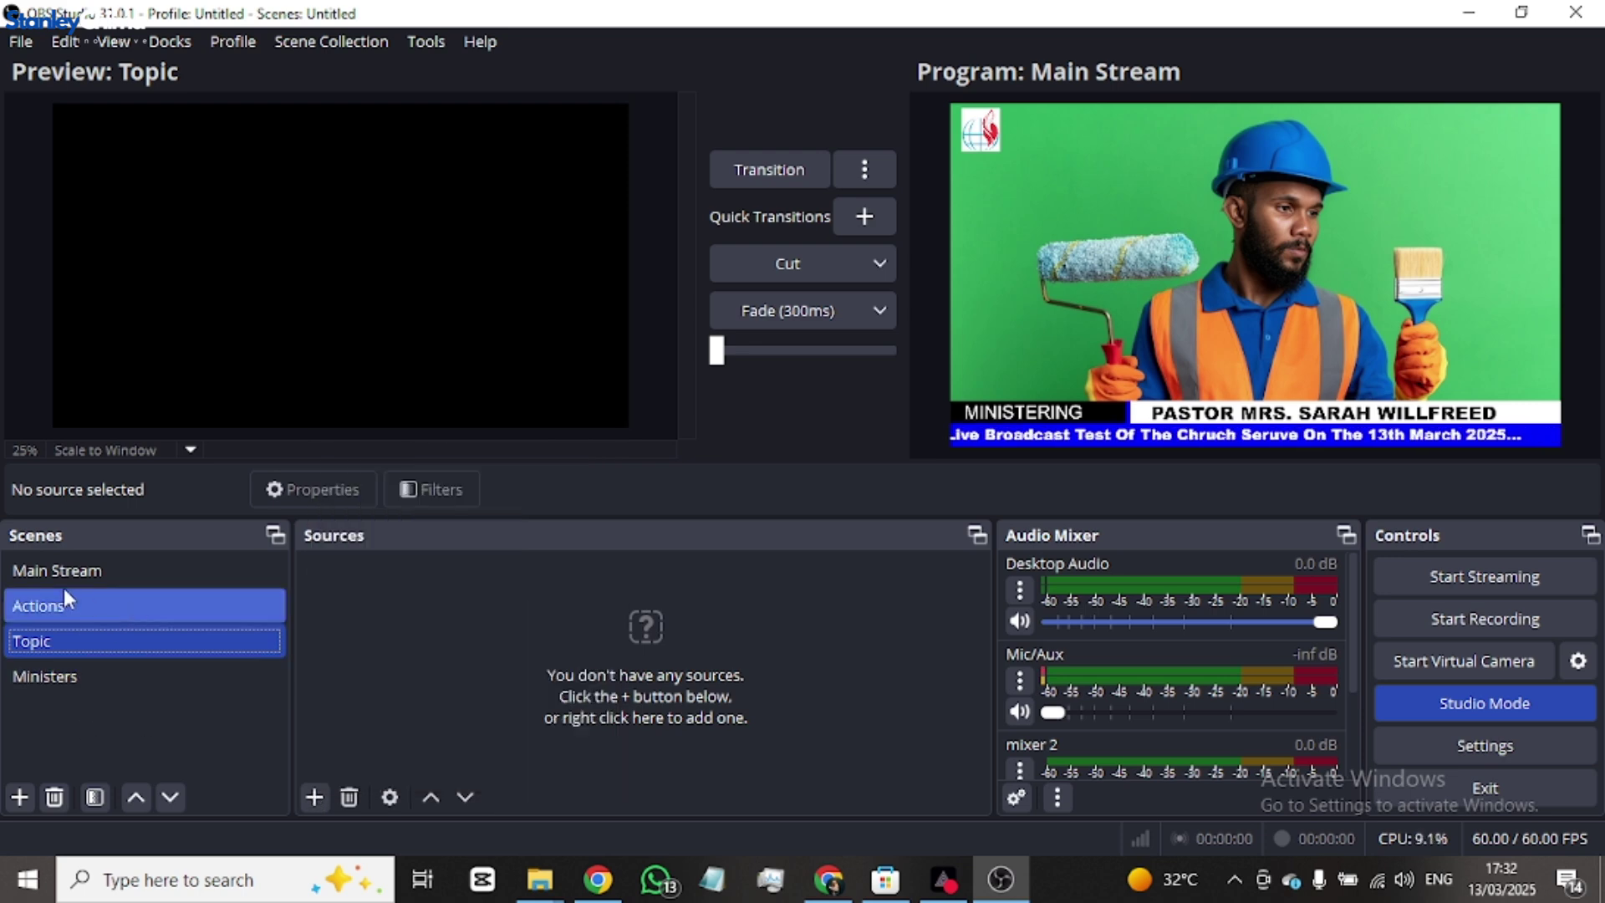
pyautogui.click(70, 570)
pyautogui.click(314, 796)
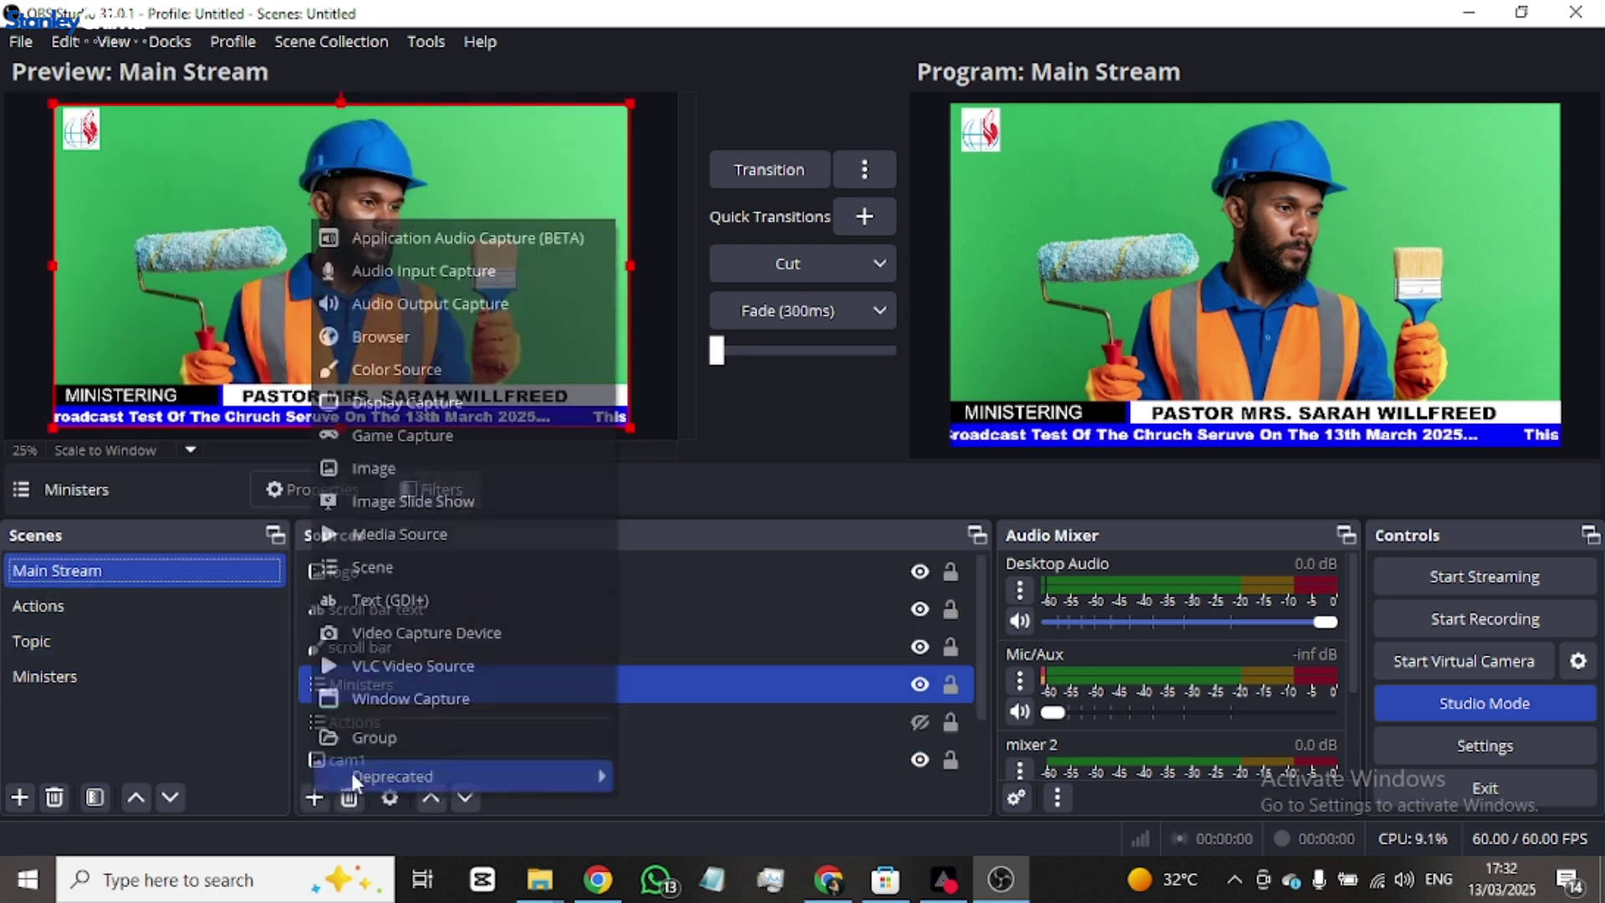
pyautogui.click(409, 570)
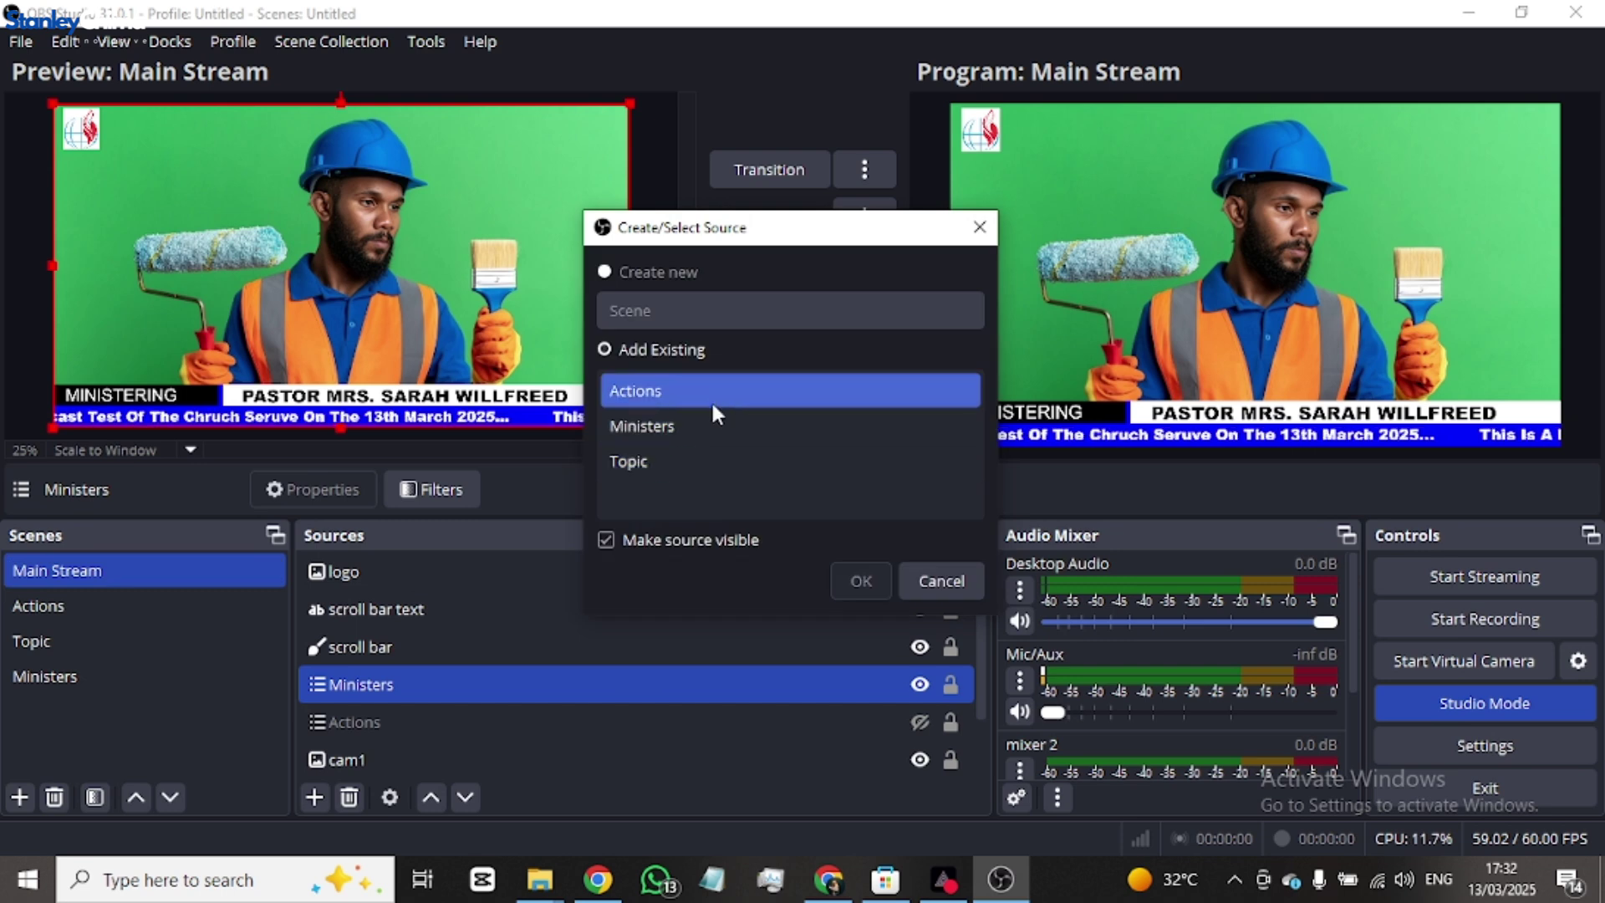
pyautogui.click(703, 446)
pyautogui.click(864, 577)
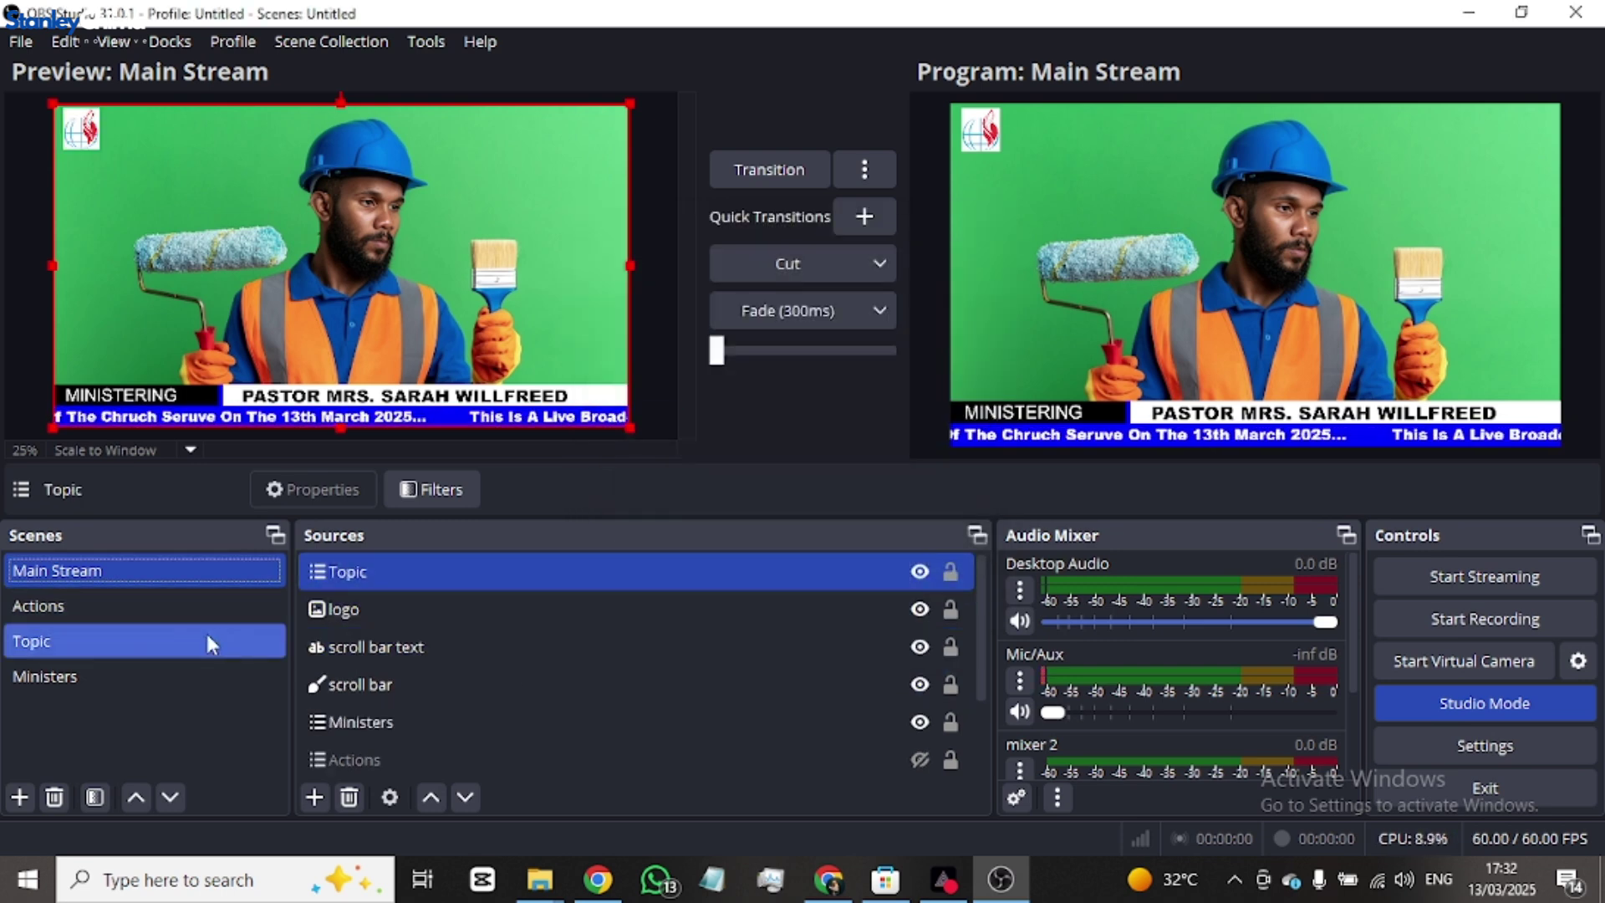
pyautogui.click(139, 645)
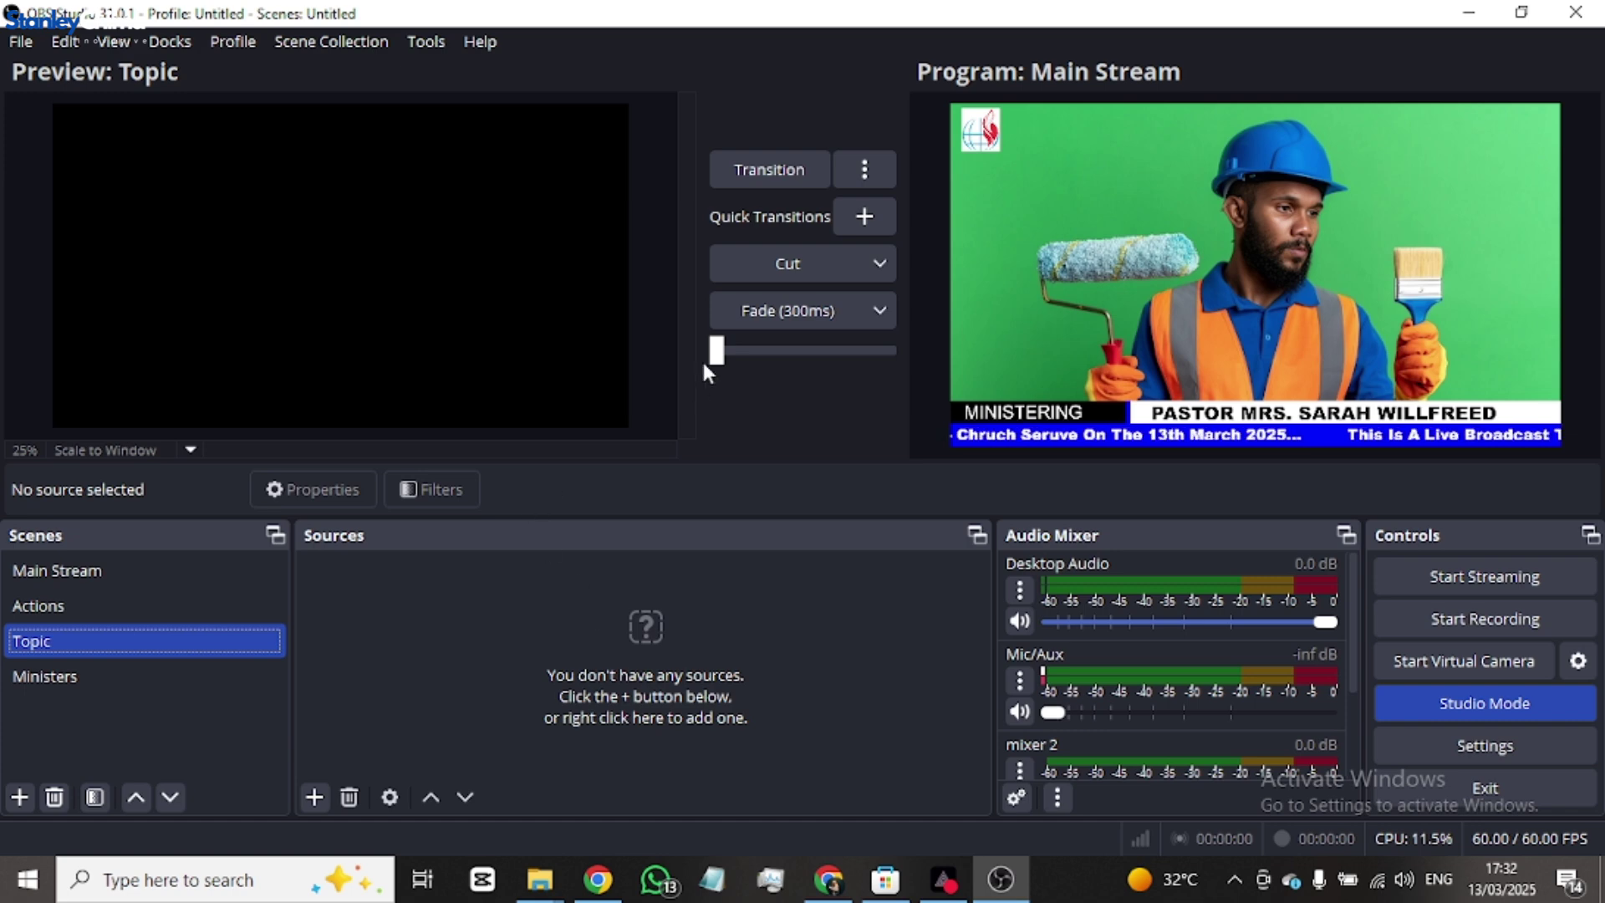
# - Add image source 'topic bar' using the gold frame title bar PNG and move it toward centre
pyautogui.click(315, 796)
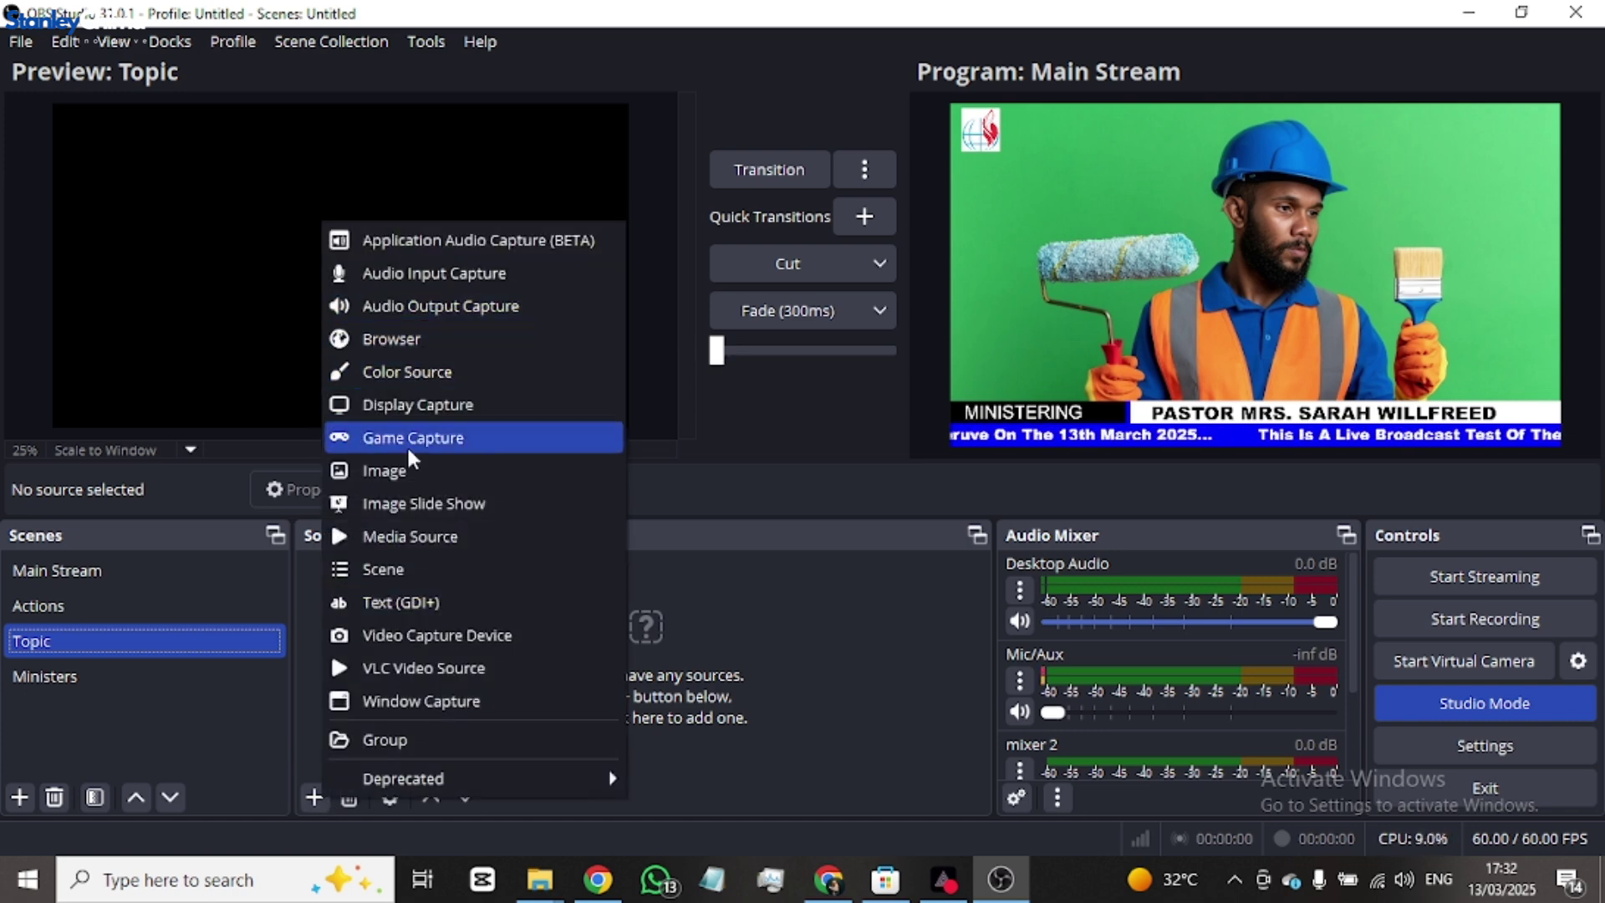
pyautogui.click(384, 471)
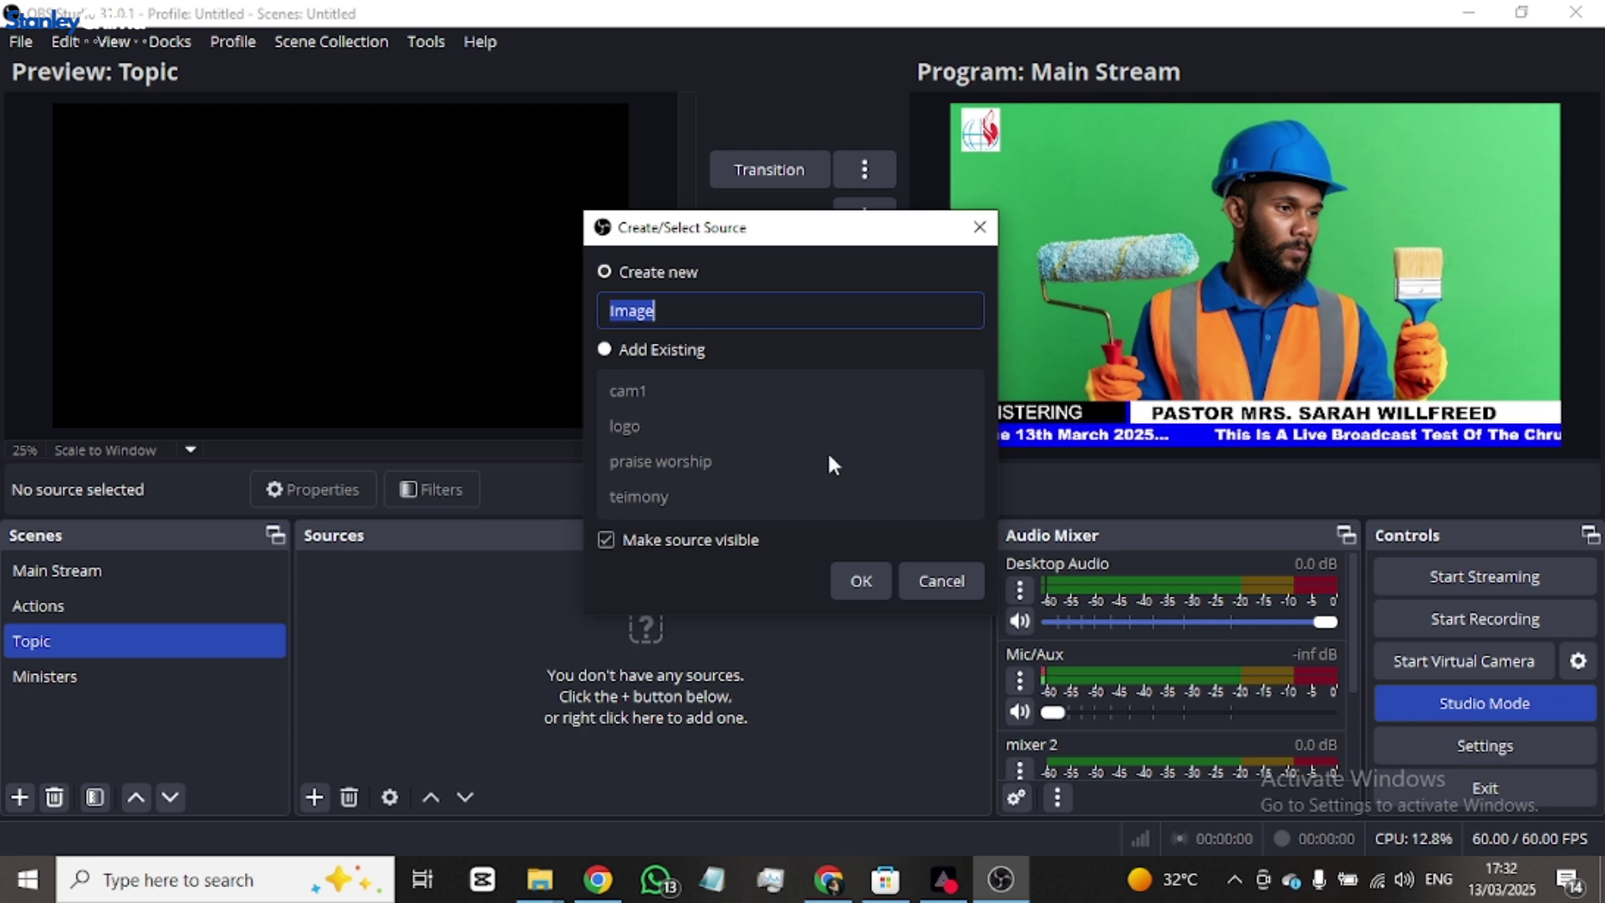
pyautogui.write('Bac')
pyautogui.press('BackSpace')
pyautogui.press('BackSpace')
pyautogui.press('BackSpace')
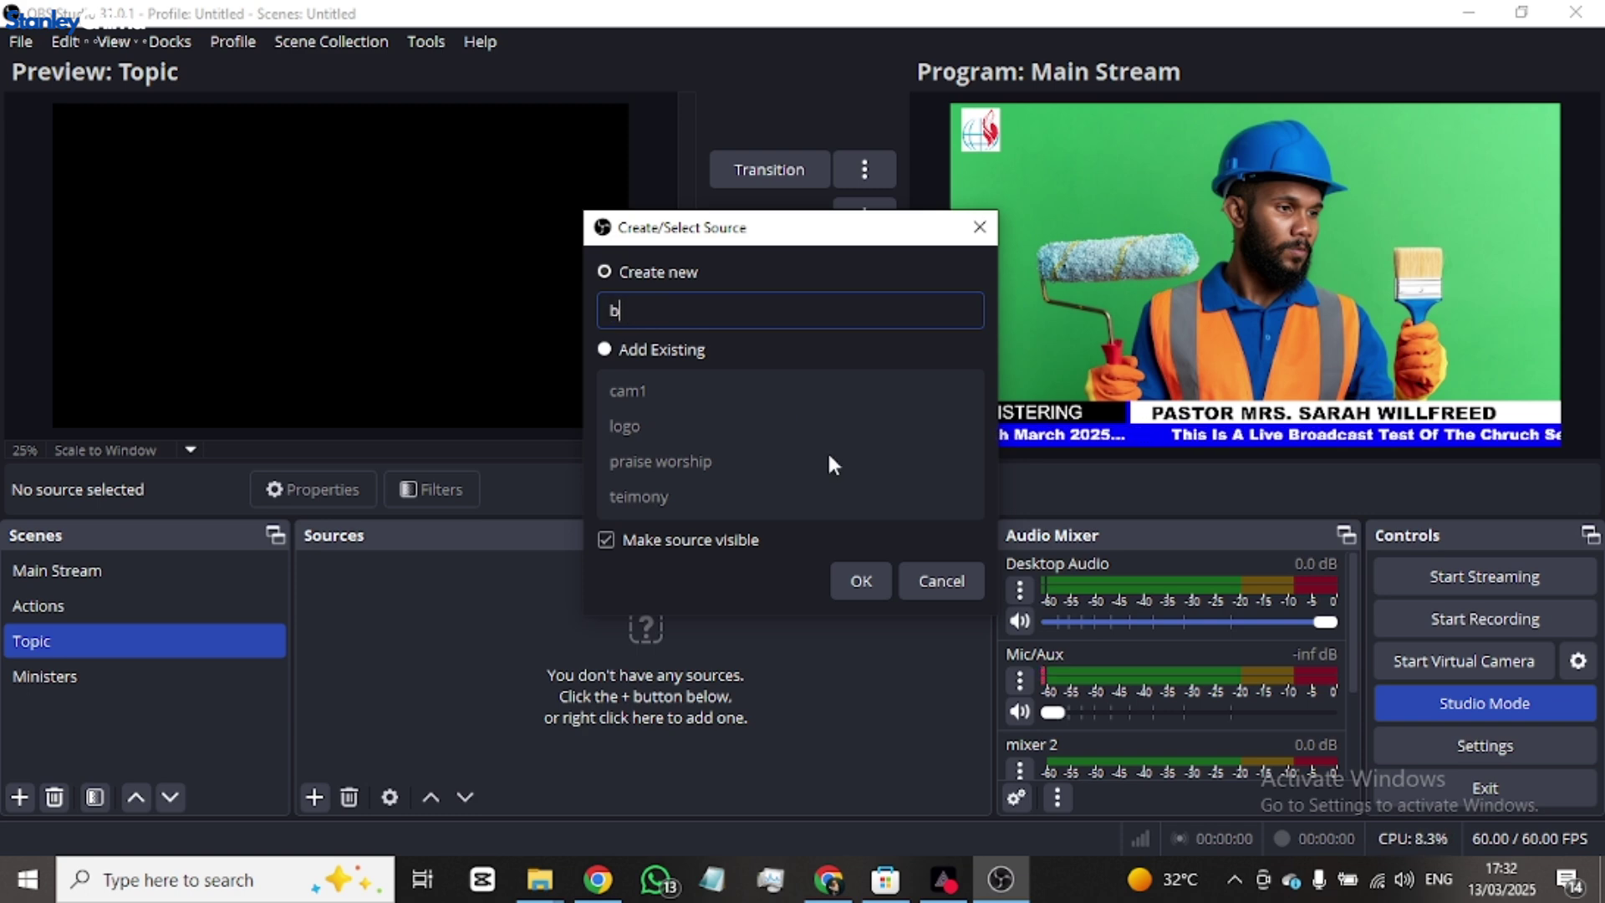
pyautogui.write('topi')
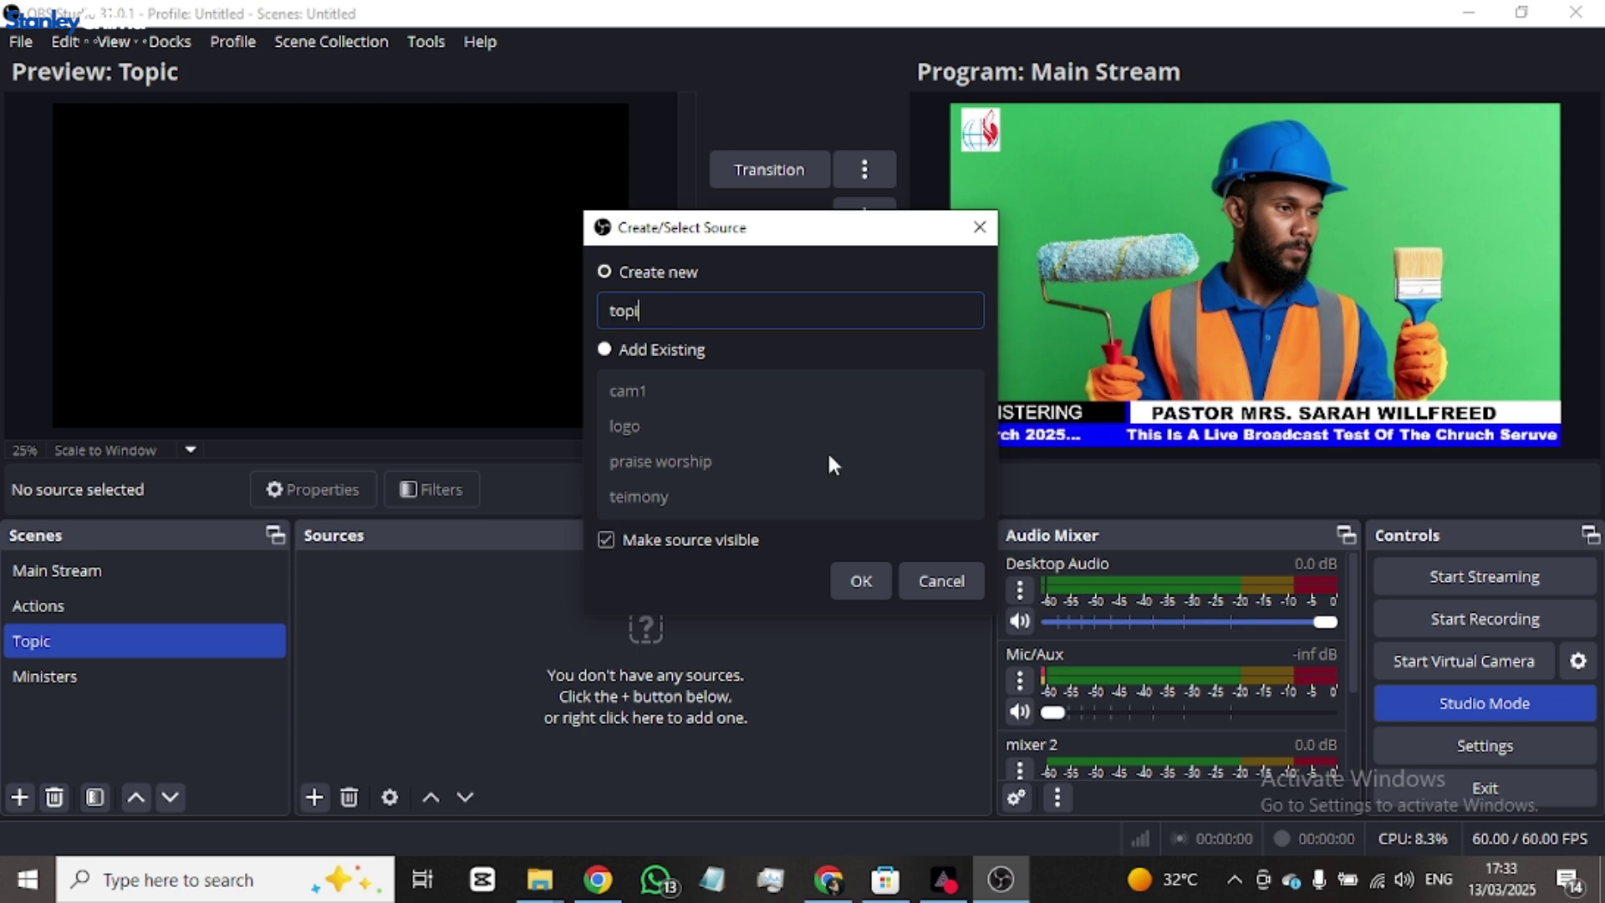
pyautogui.write('c bar')
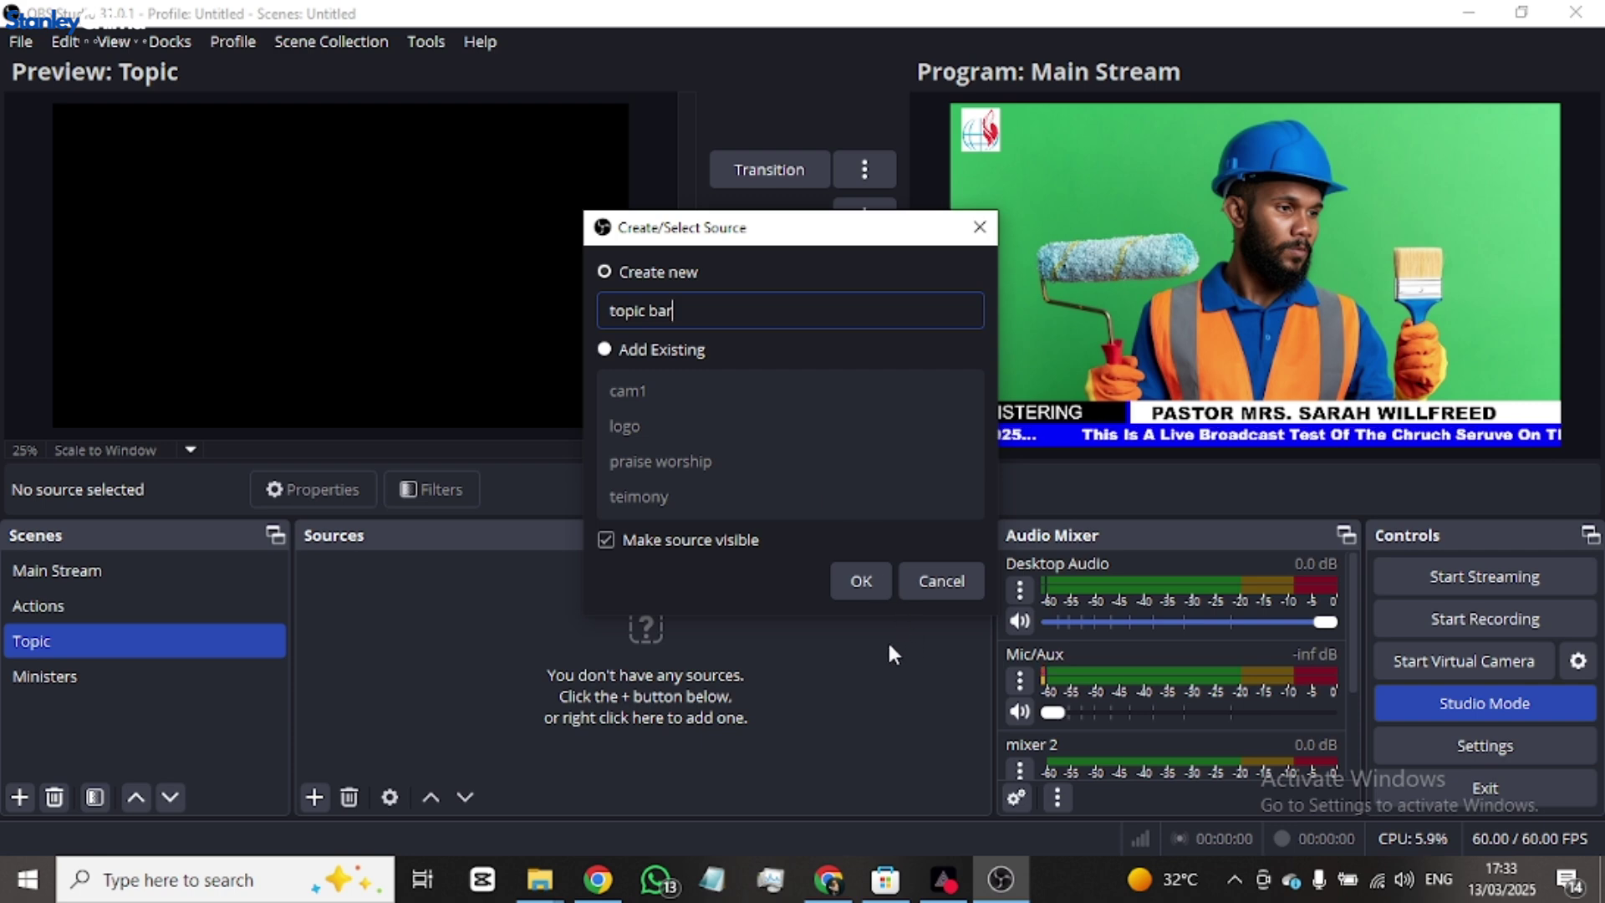
pyautogui.click(865, 592)
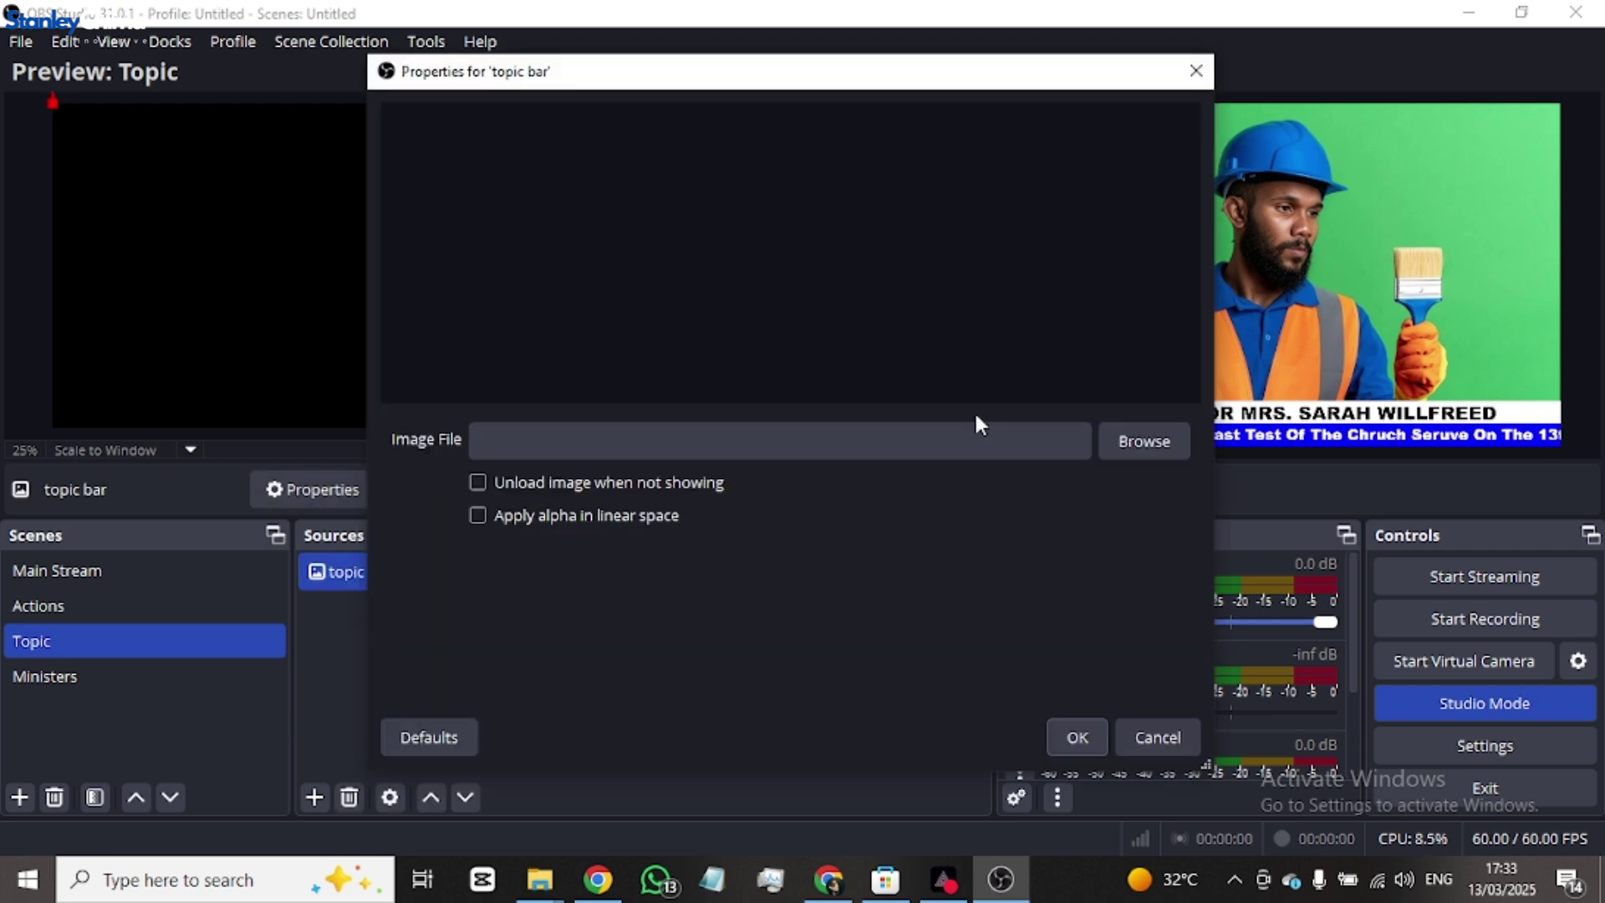
pyautogui.click(1145, 443)
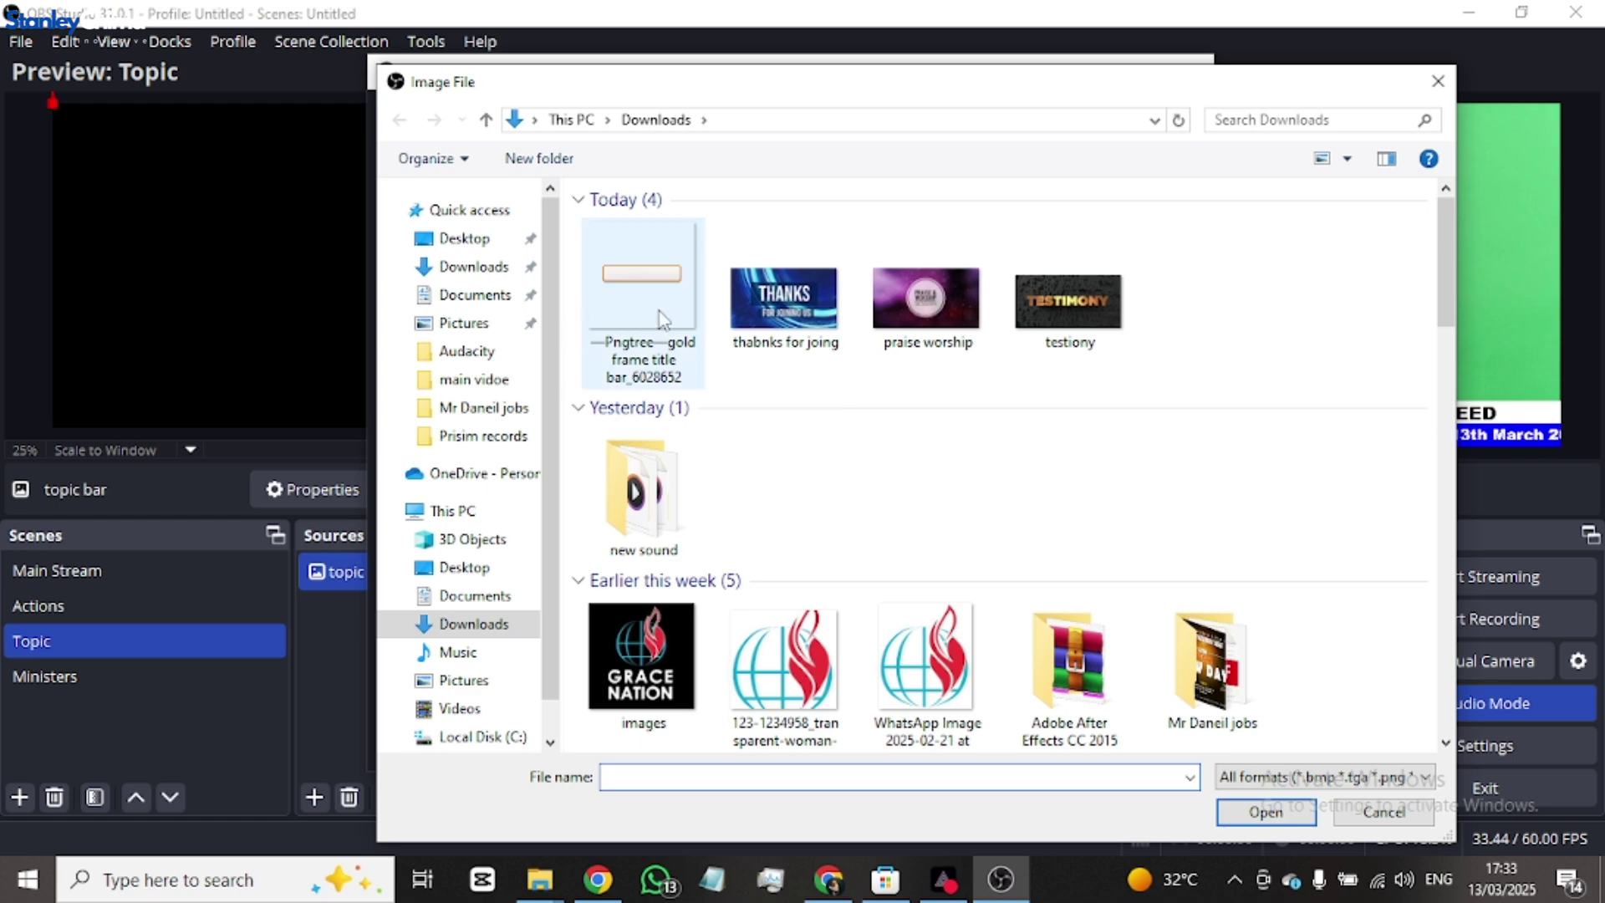
pyautogui.doubleClick(651, 293)
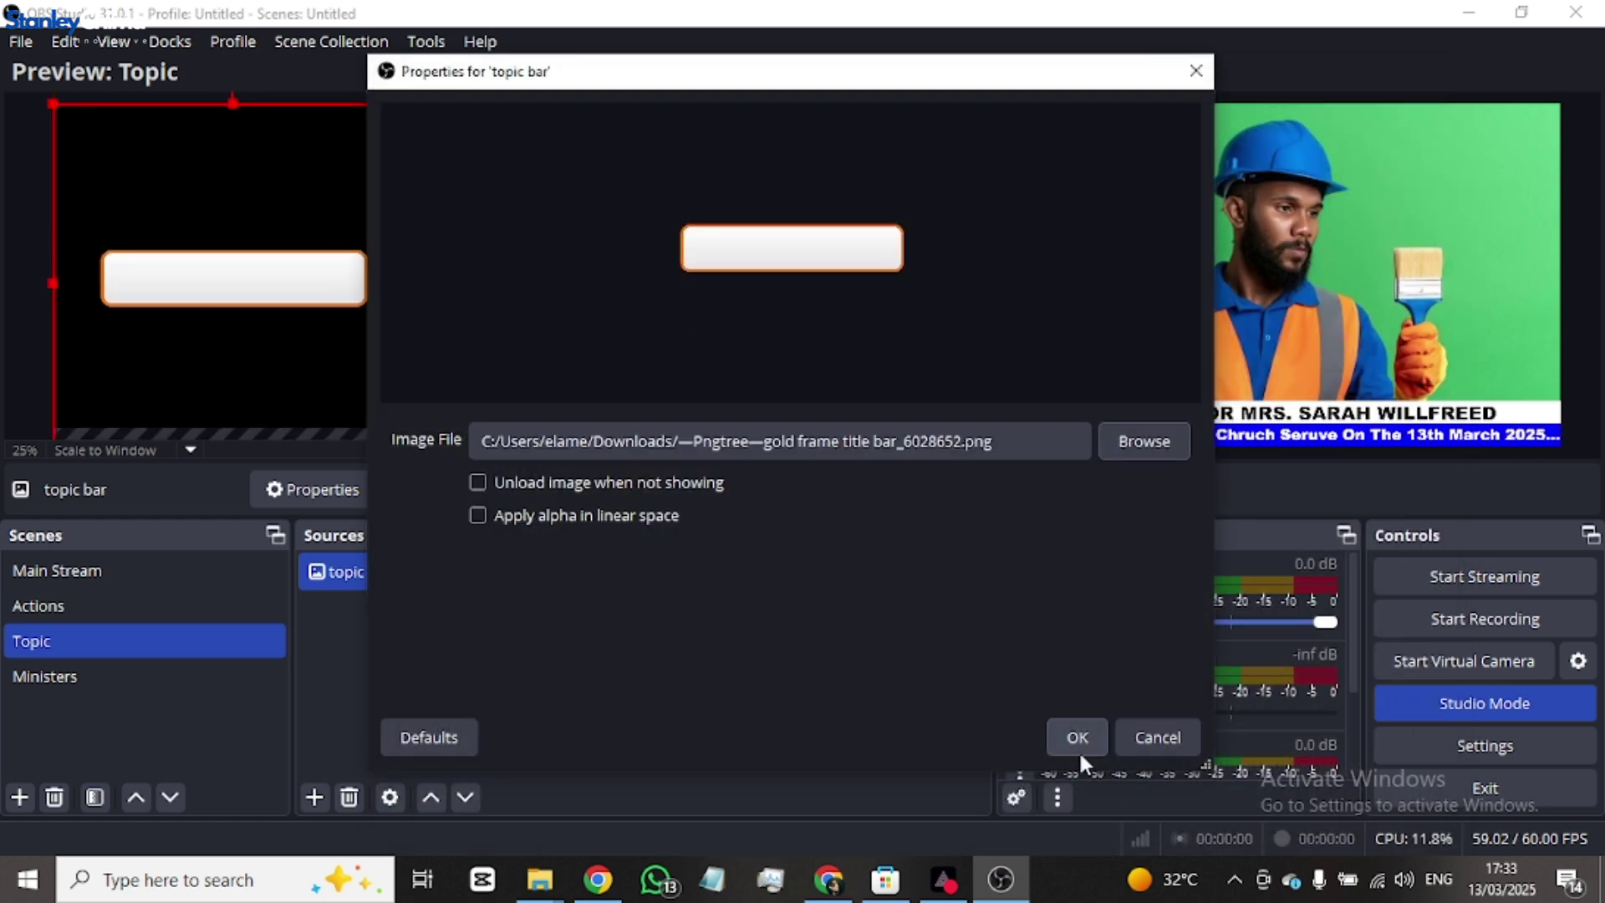
pyautogui.click(1072, 732)
pyautogui.moveTo(187, 275); pyautogui.dragTo(400, 326)
# - Test the Fade transition, then shrink and reposition the topic bar around mid-frame
pyautogui.click(798, 311)
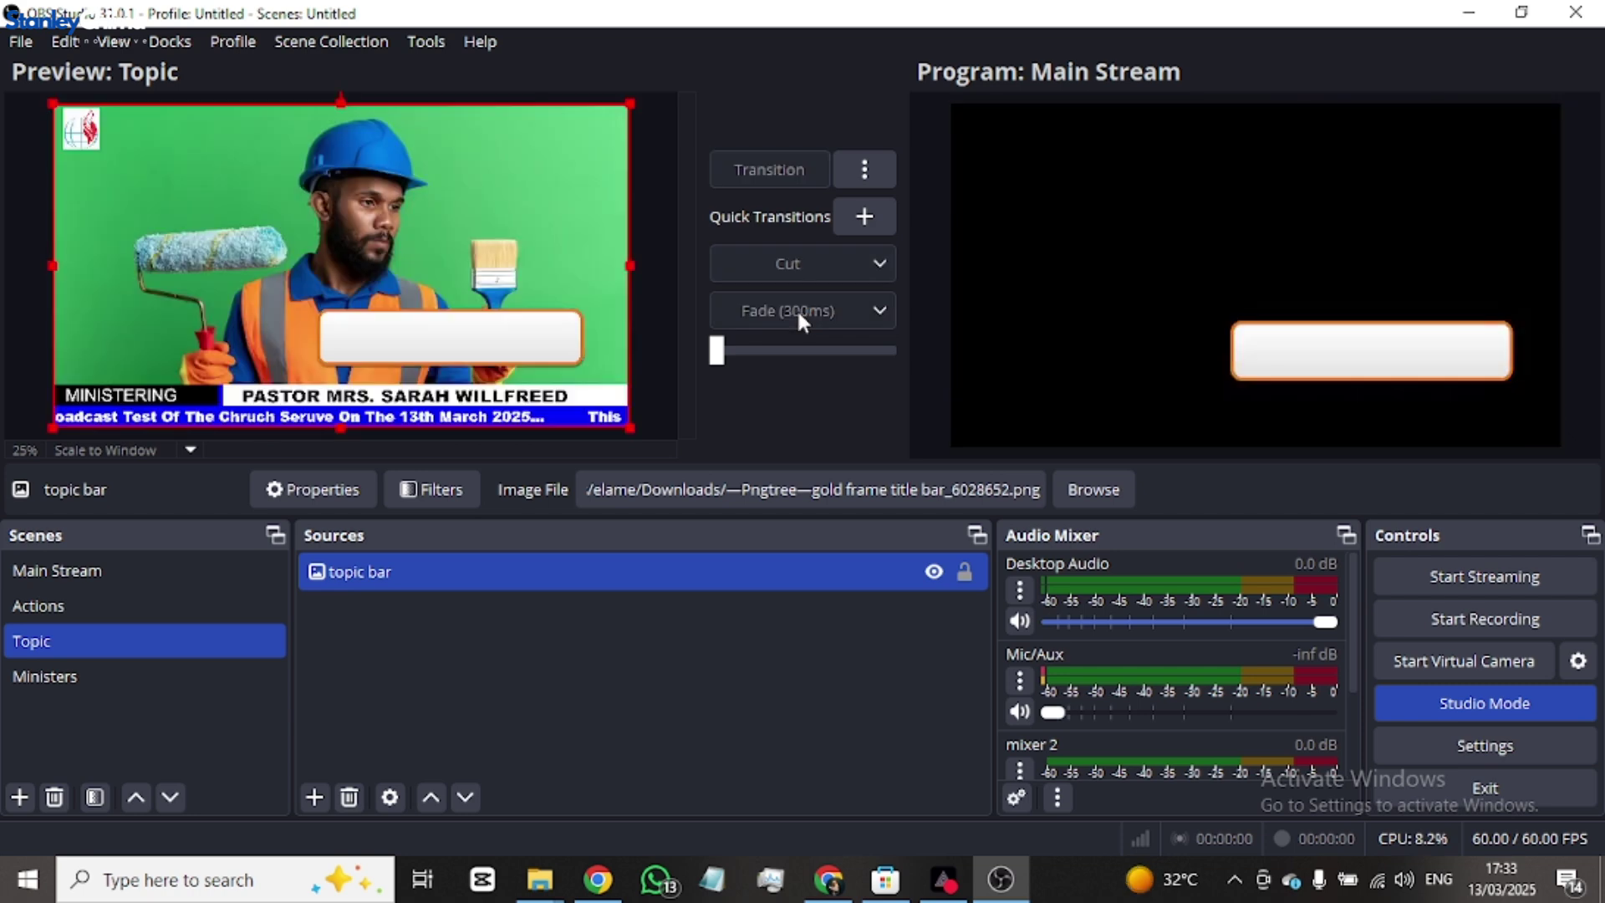
pyautogui.click(771, 306)
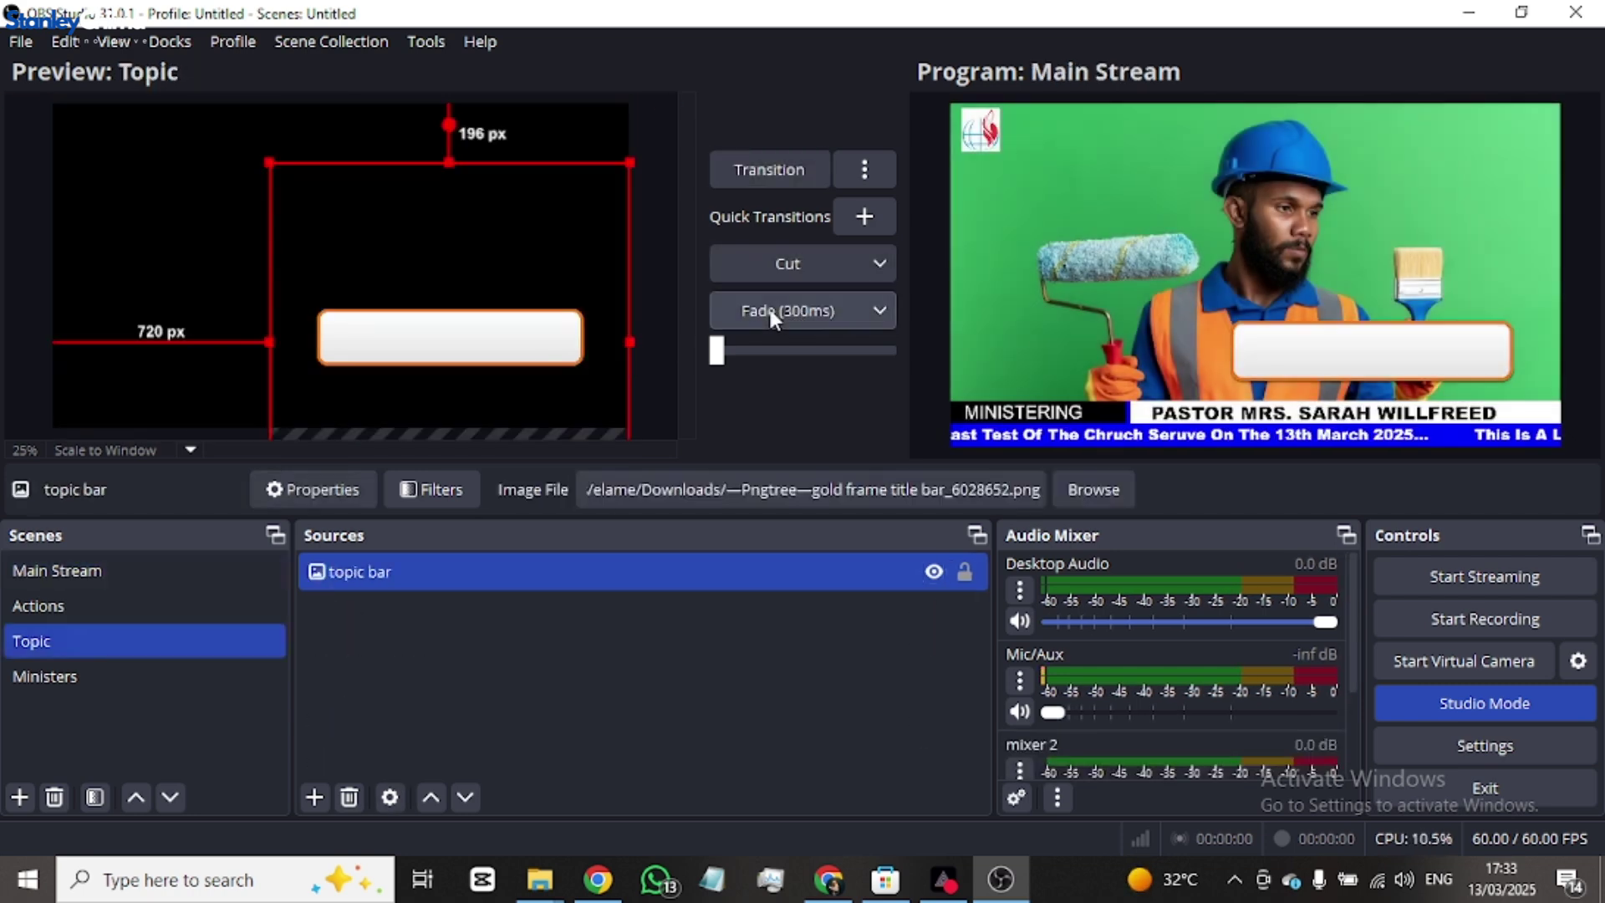
pyautogui.moveTo(396, 357); pyautogui.dragTo(510, 372)
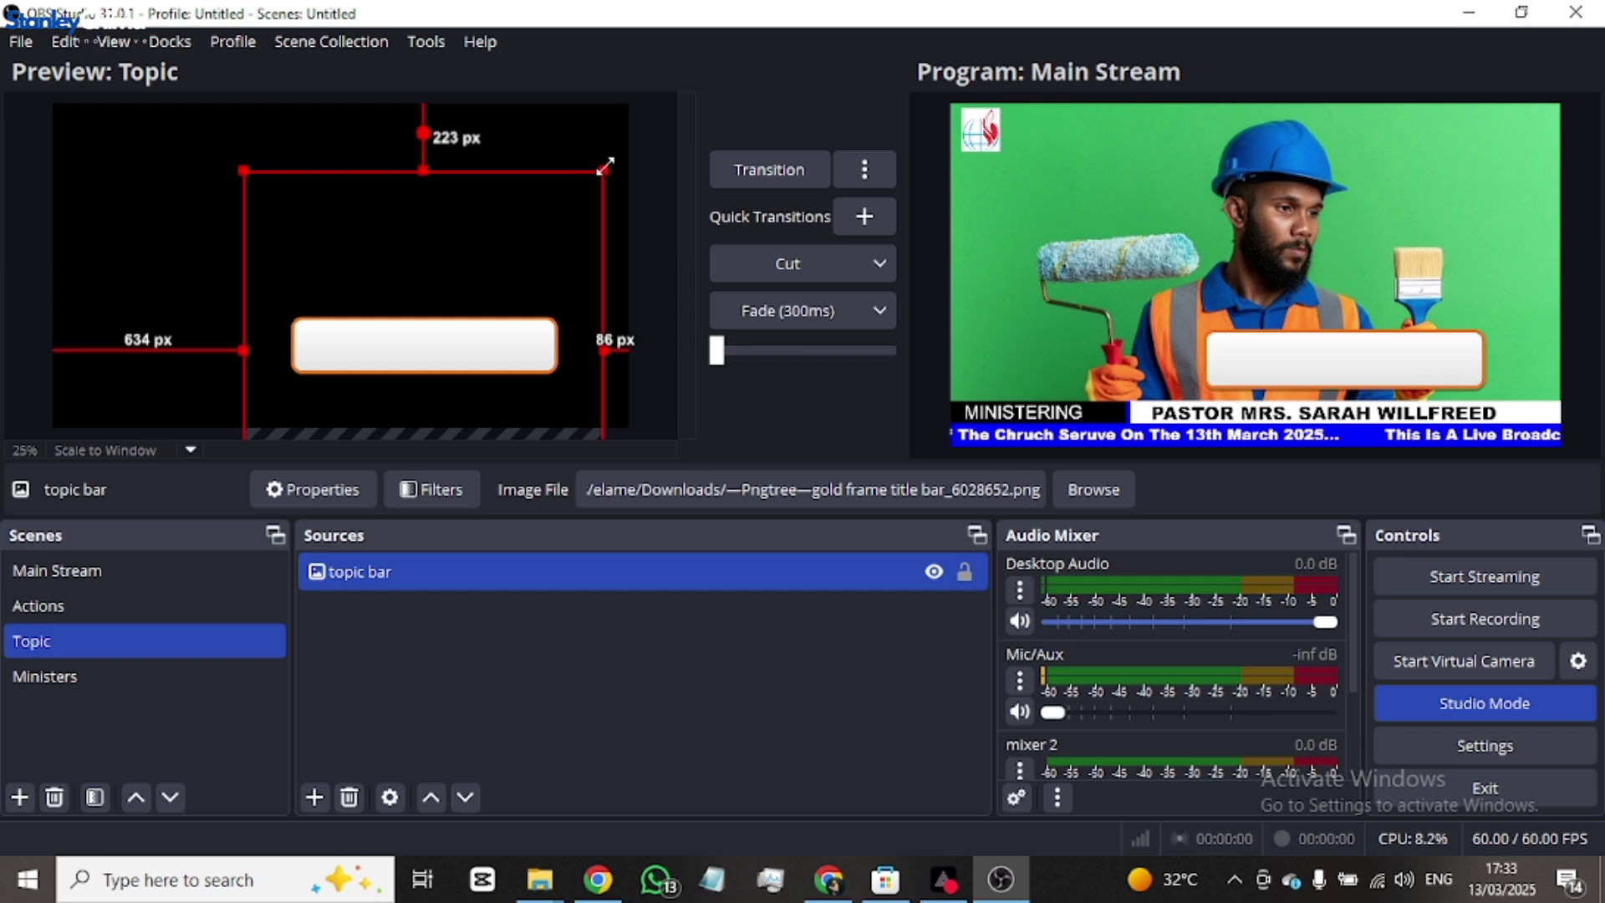
pyautogui.moveTo(604, 171); pyautogui.dragTo(434, 333)
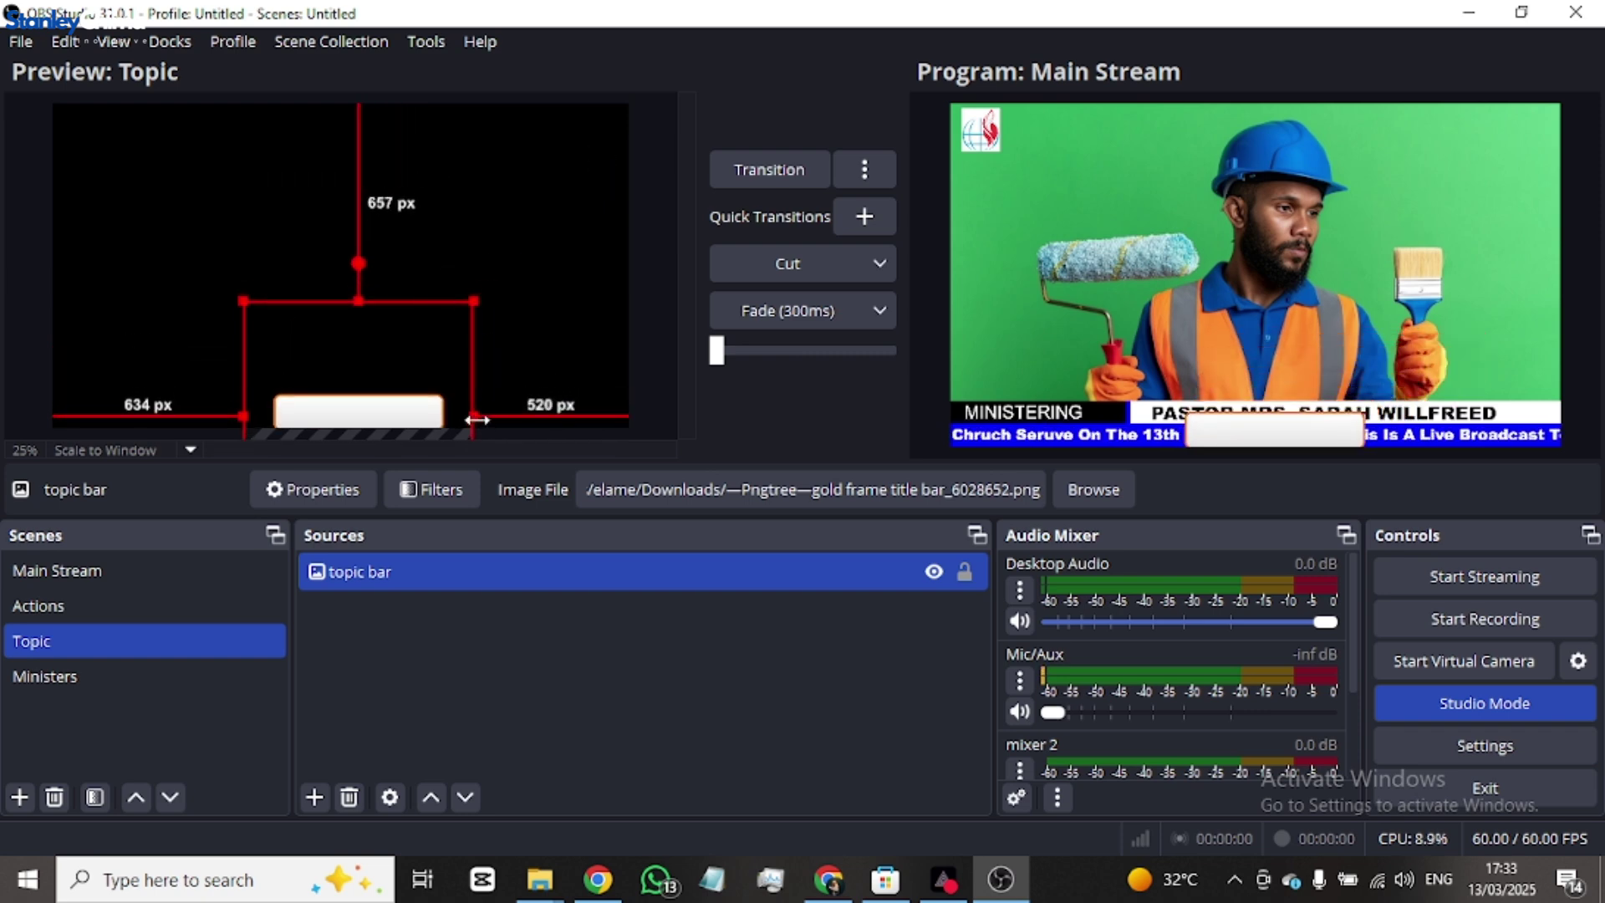
pyautogui.moveTo(473, 418); pyautogui.dragTo(516, 422)
pyautogui.moveTo(466, 372); pyautogui.dragTo(475, 296)
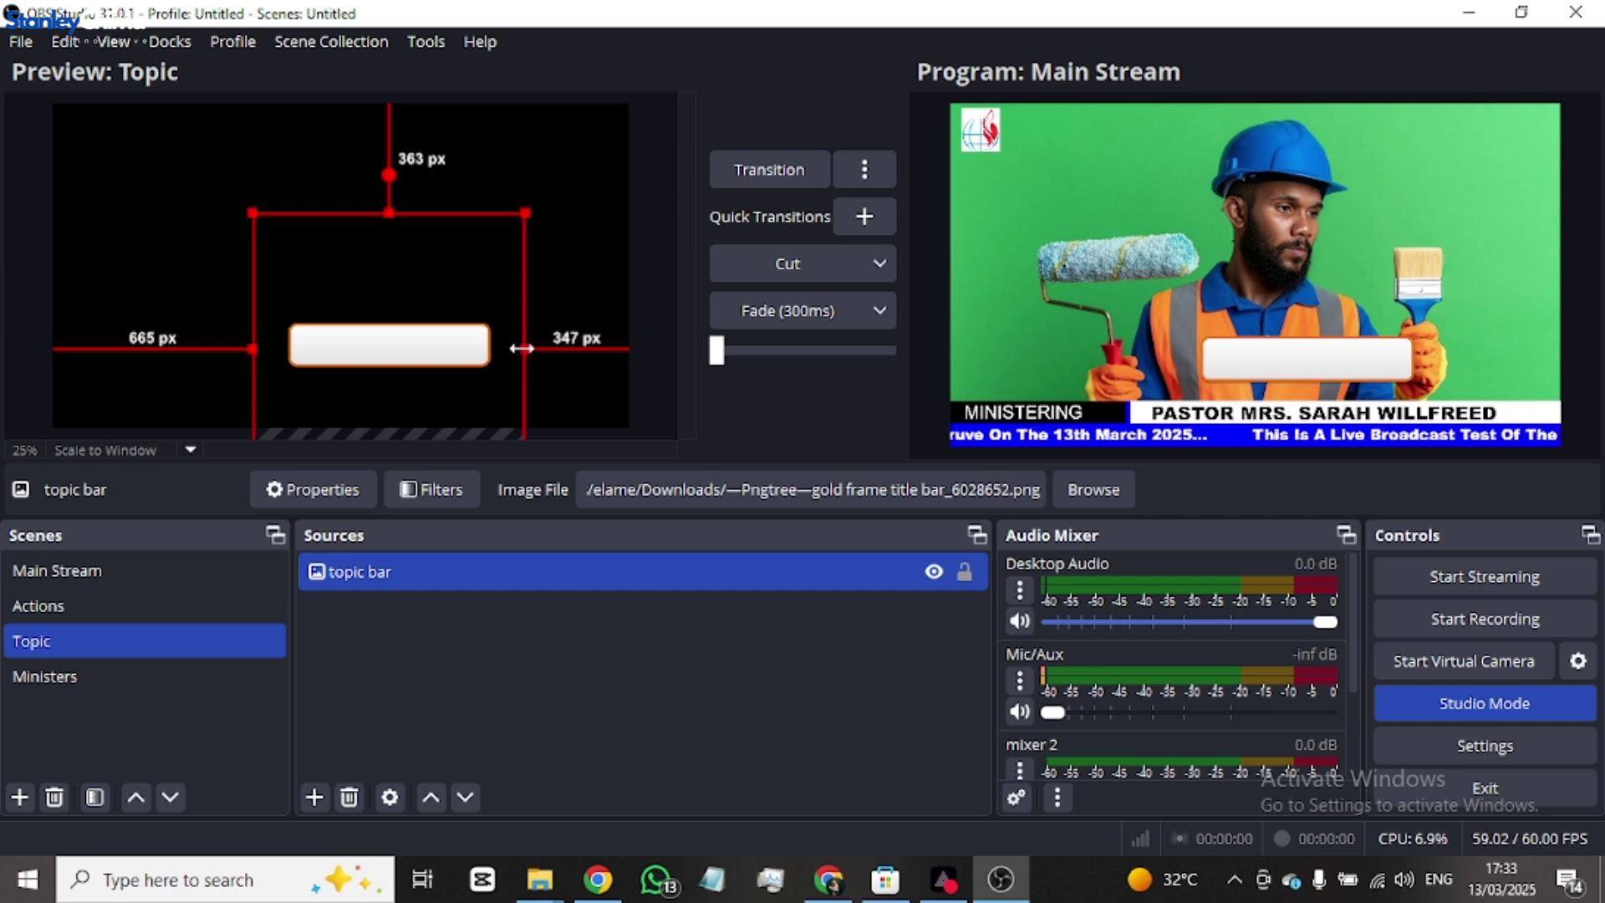
pyautogui.moveTo(528, 349); pyautogui.dragTo(623, 350)
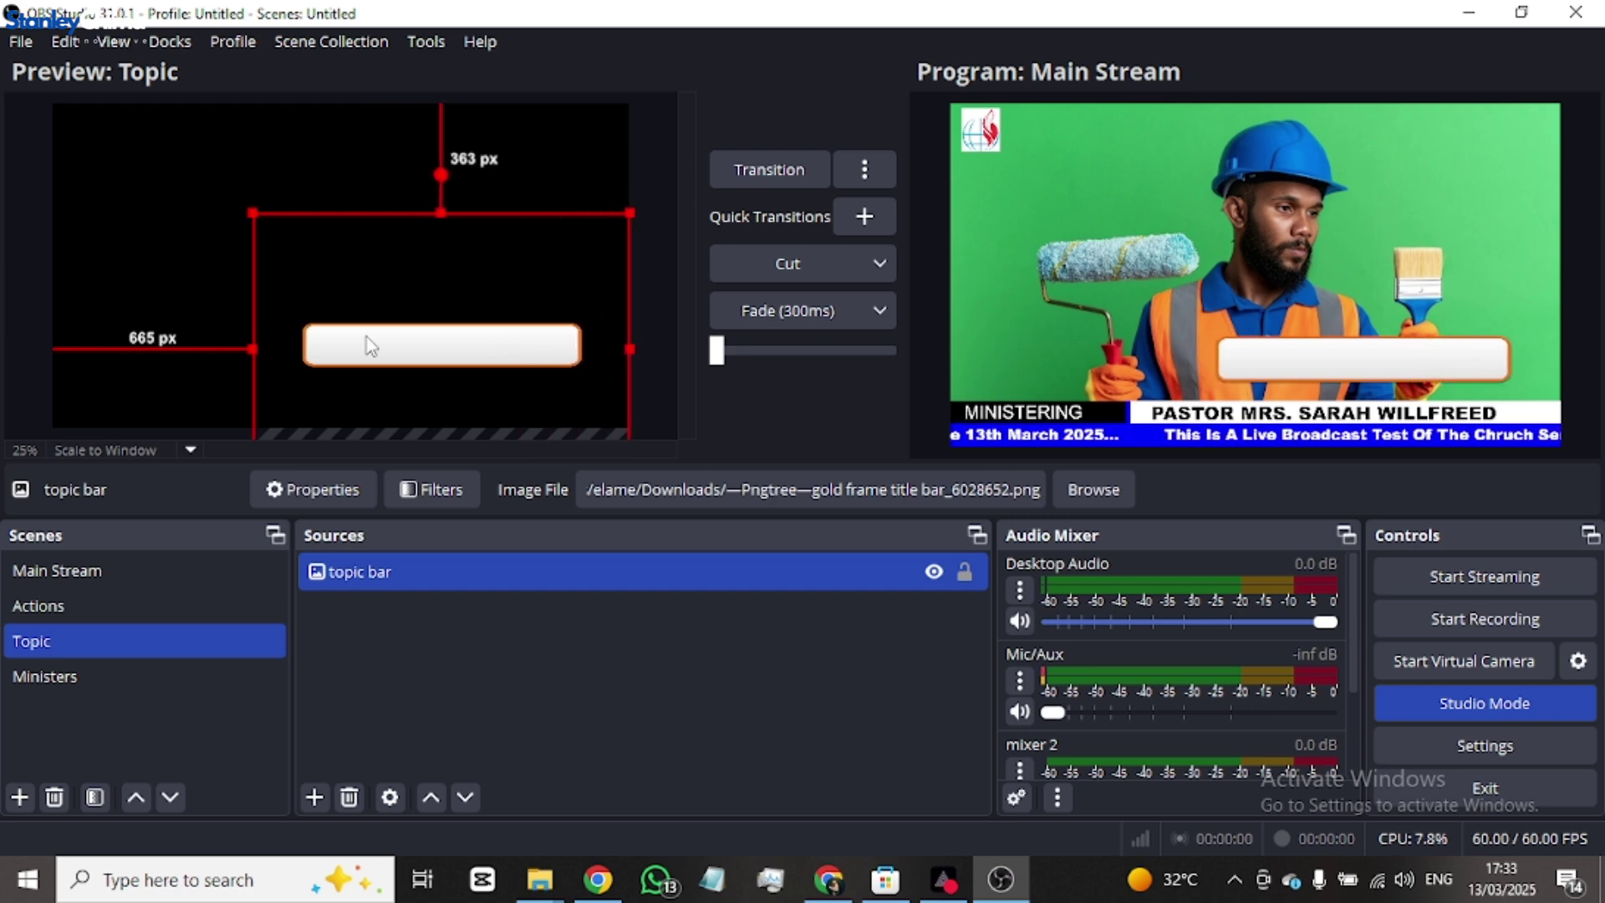
# - Stretch the topic bar edge to edge and thin it, about 571 px from the top
pyautogui.moveTo(255, 350); pyautogui.dragTo(110, 341)
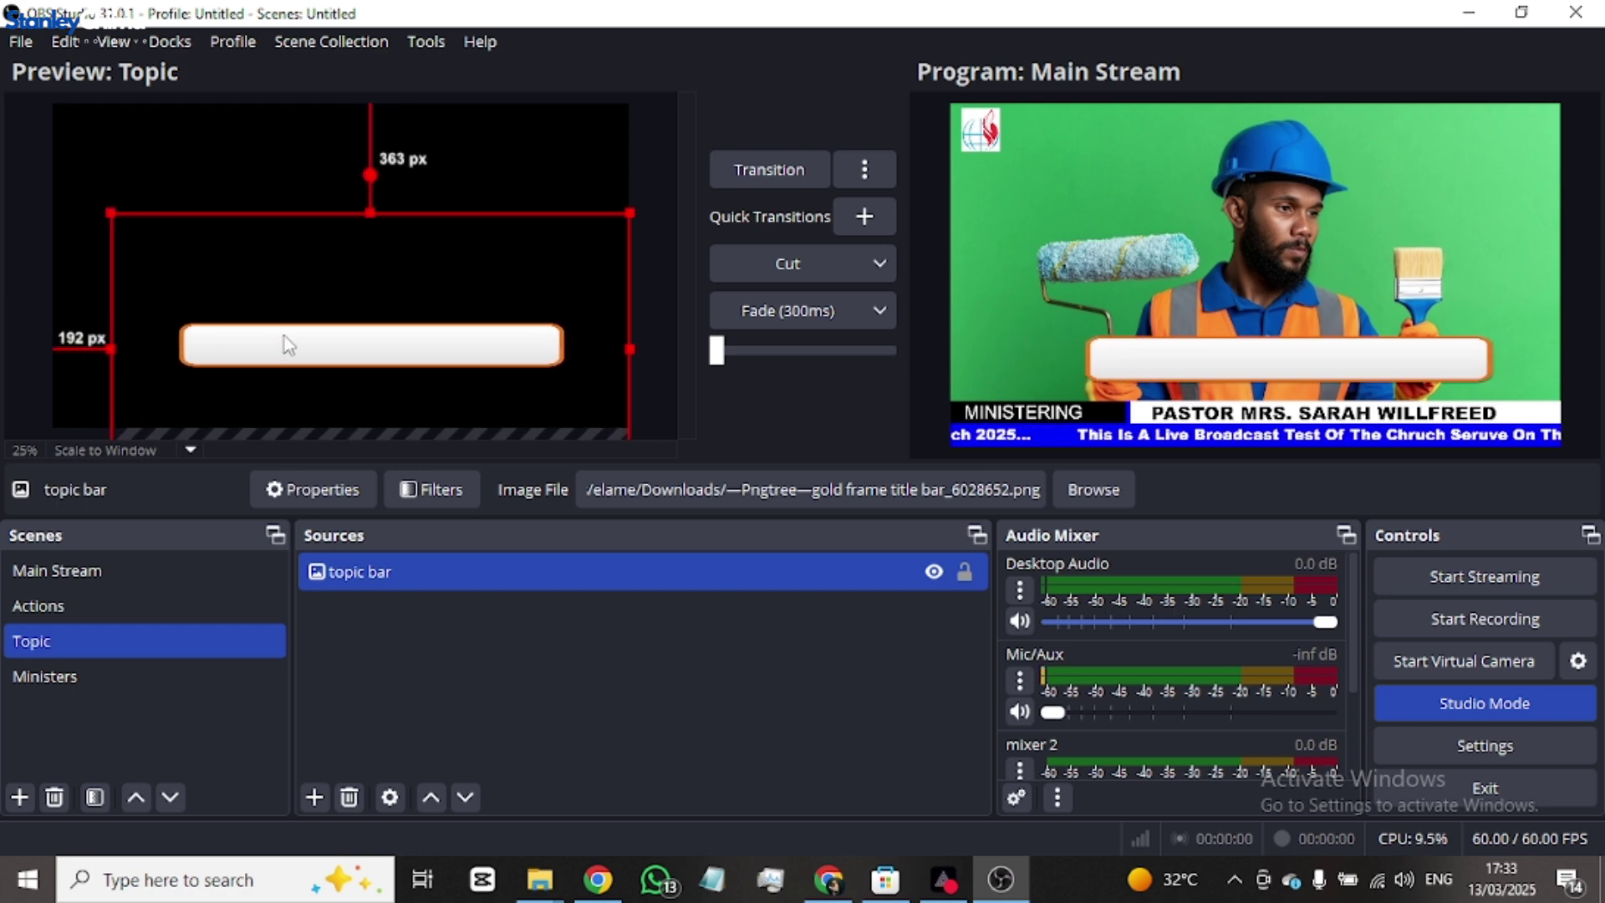
pyautogui.moveTo(286, 347); pyautogui.dragTo(385, 360)
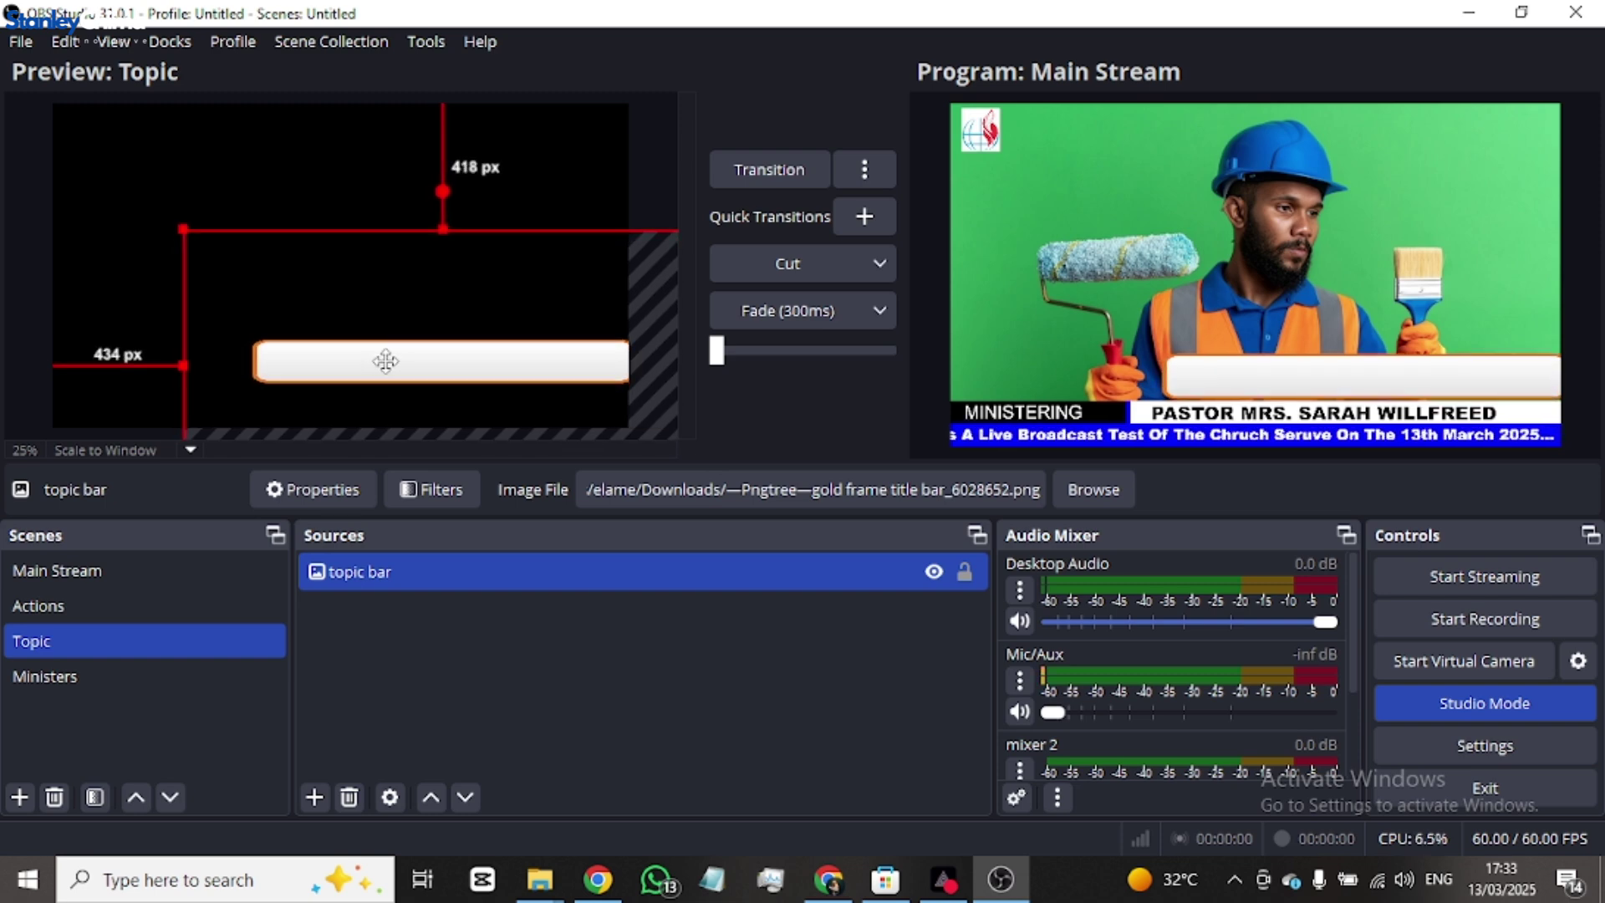
pyautogui.moveTo(385, 361)
pyautogui.mouseDown()
pyautogui.moveTo(357, 377)
pyautogui.moveTo(385, 387)
pyautogui.mouseUp()
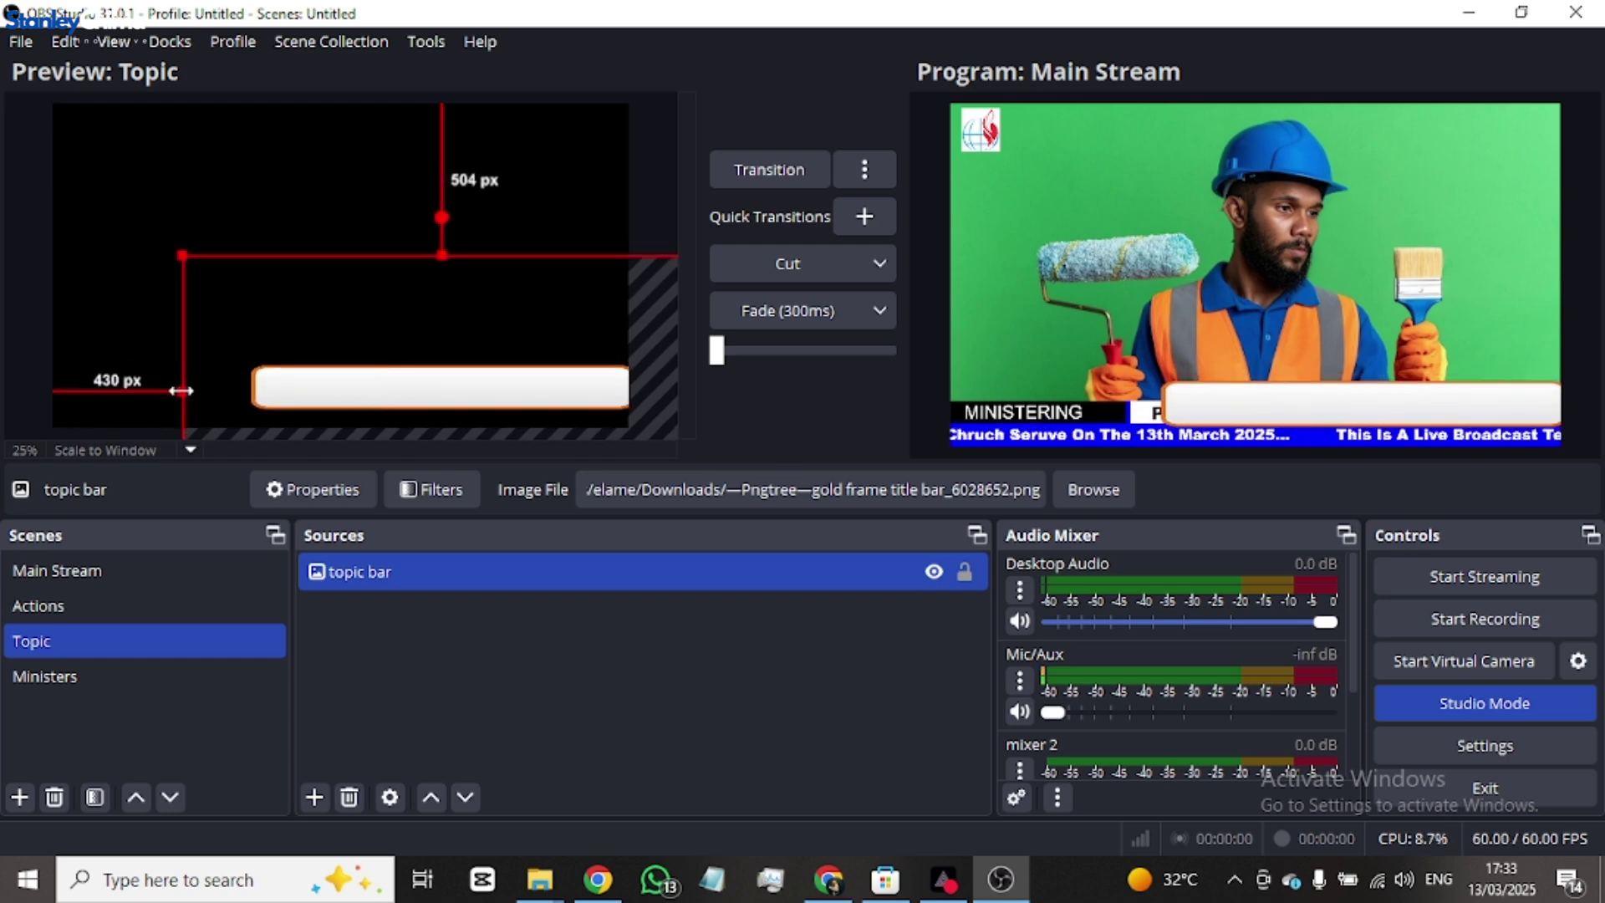
pyautogui.moveTo(181, 390); pyautogui.dragTo(4, 391)
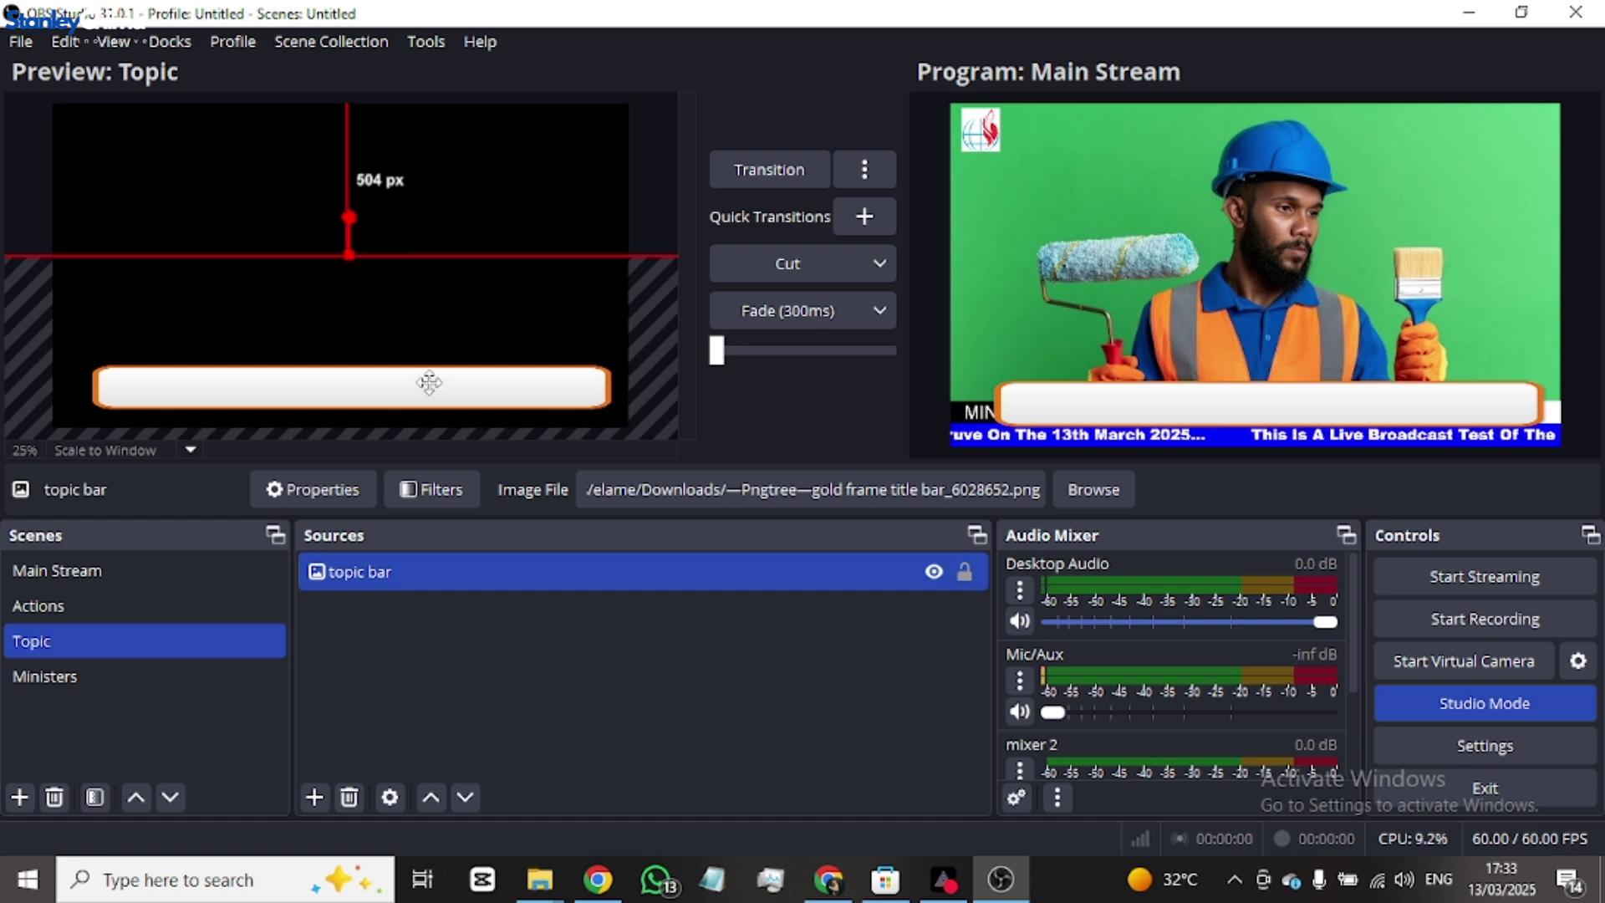
pyautogui.moveTo(426, 383); pyautogui.dragTo(107, 368)
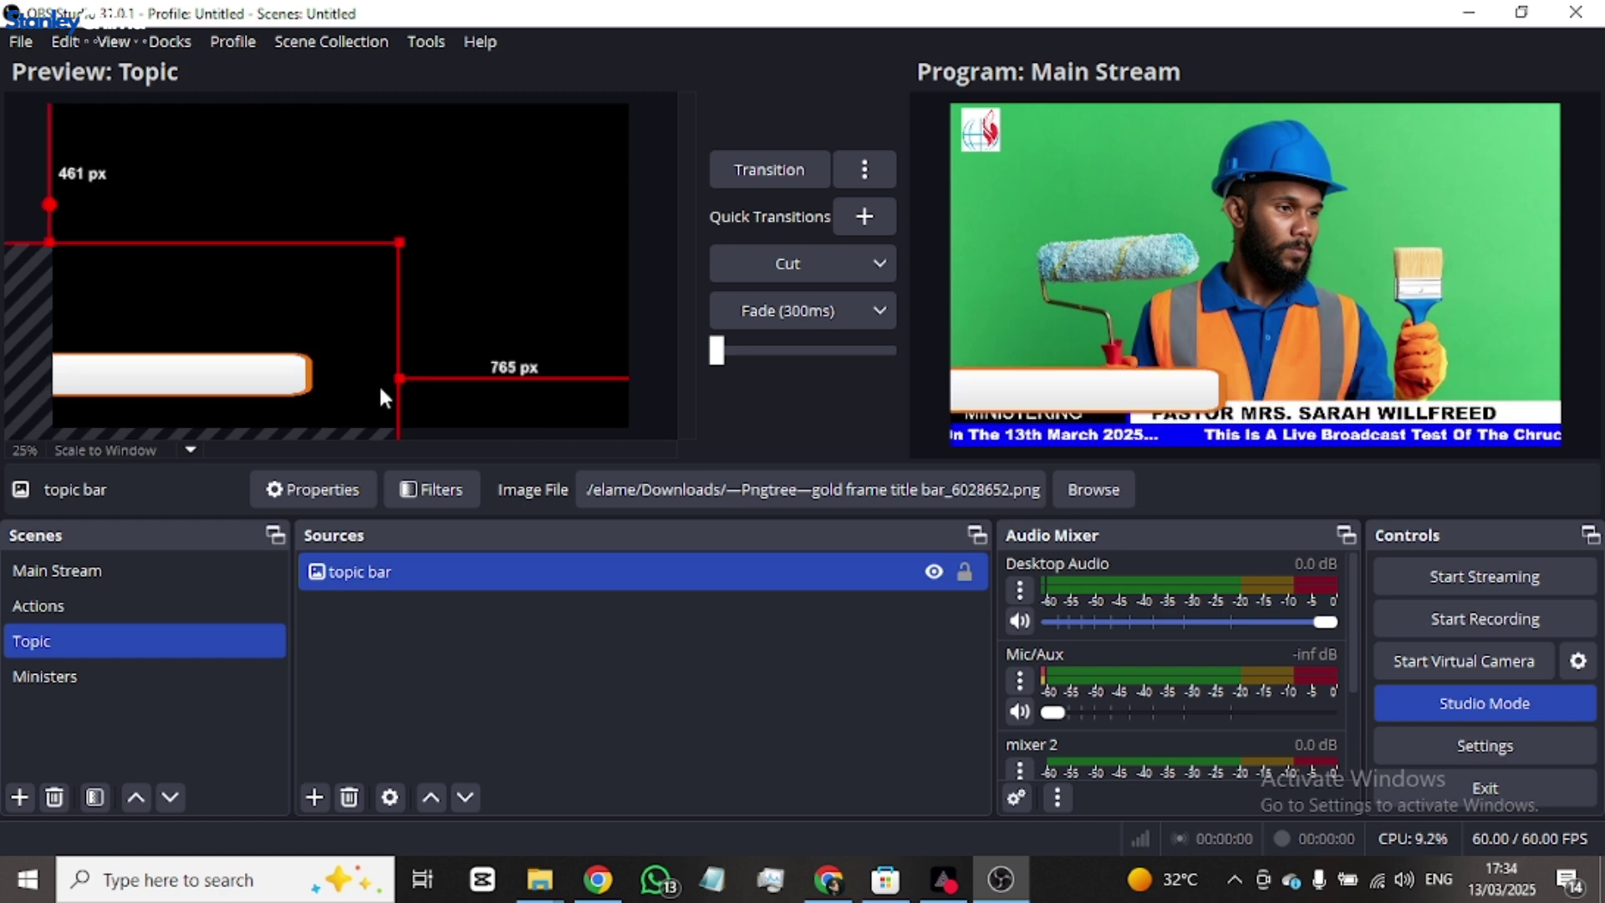
pyautogui.moveTo(402, 378); pyautogui.dragTo(665, 387)
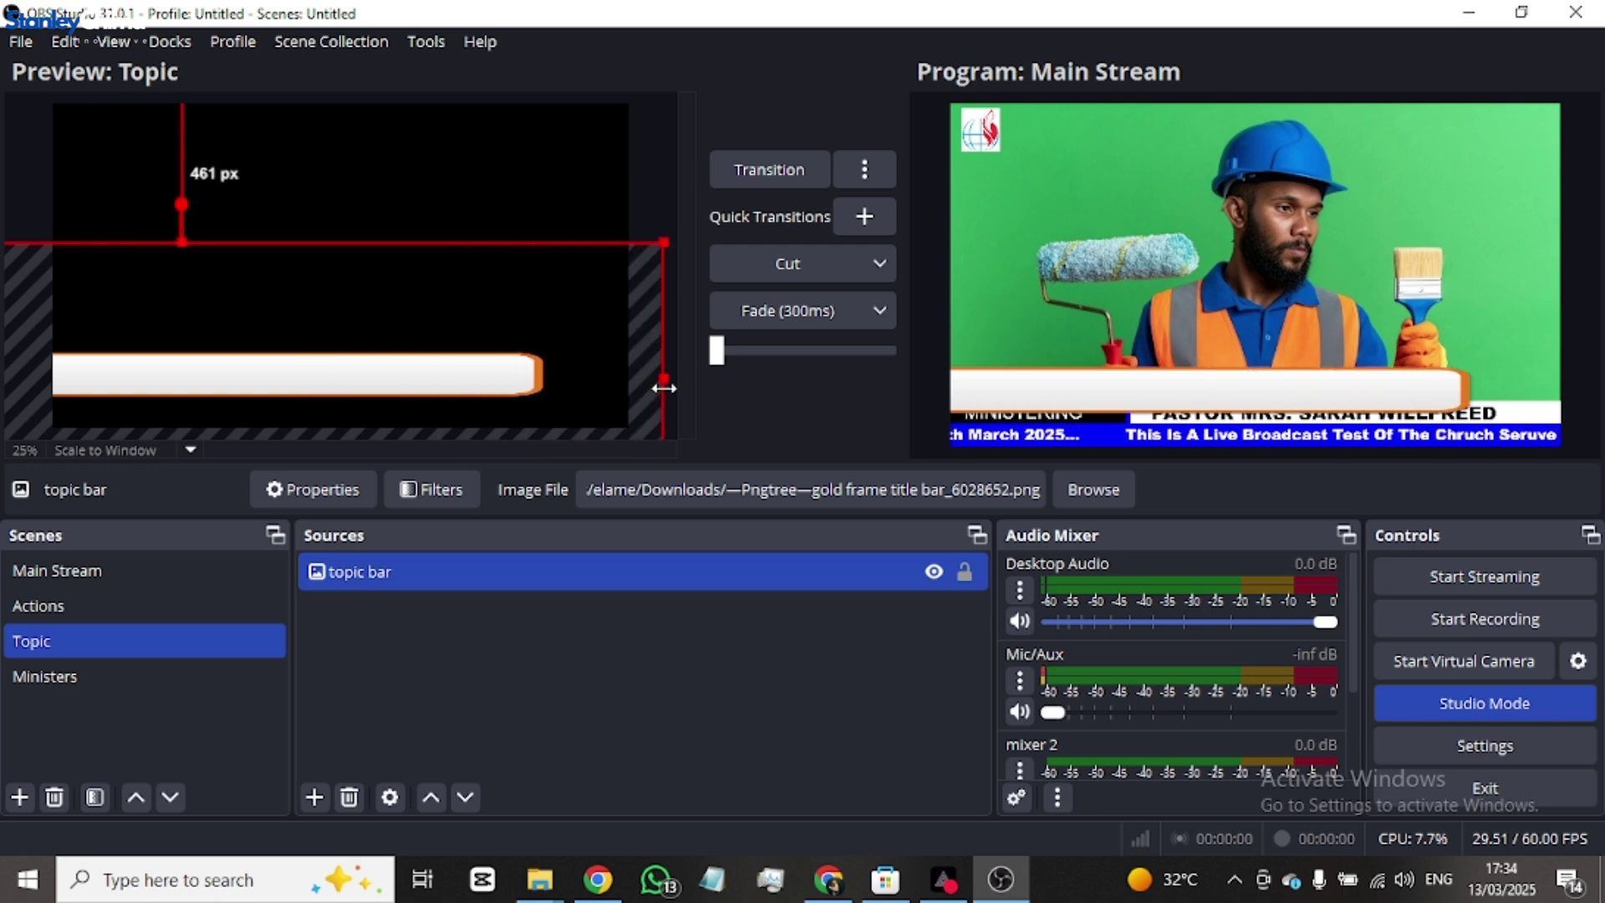
pyautogui.moveTo(455, 376); pyautogui.dragTo(596, 371)
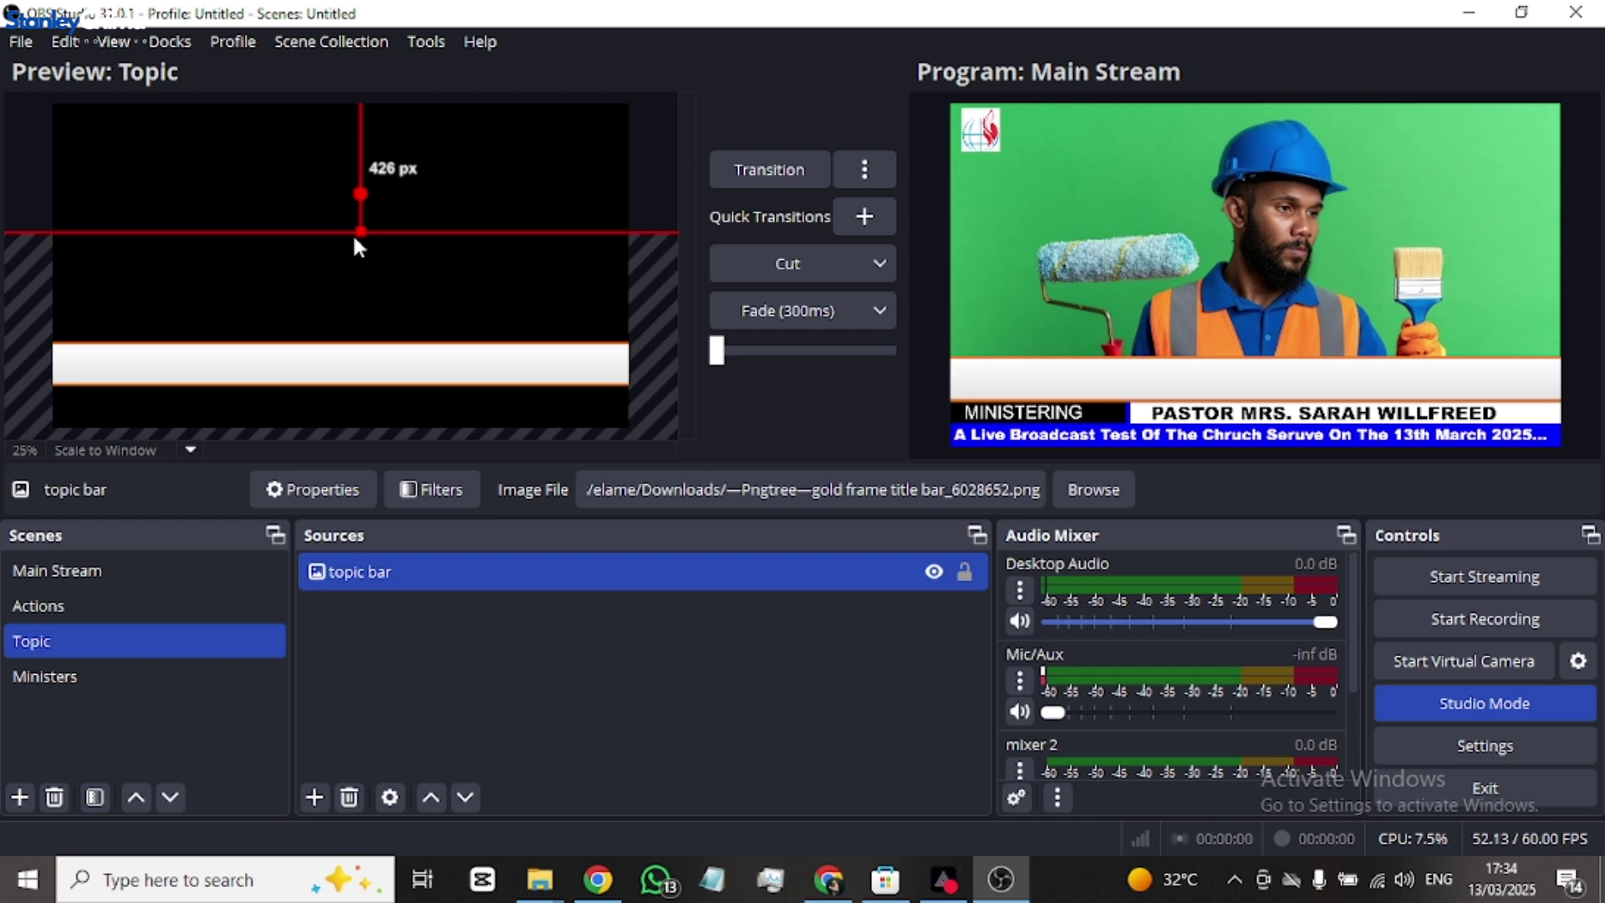
pyautogui.moveTo(358, 235); pyautogui.dragTo(383, 355)
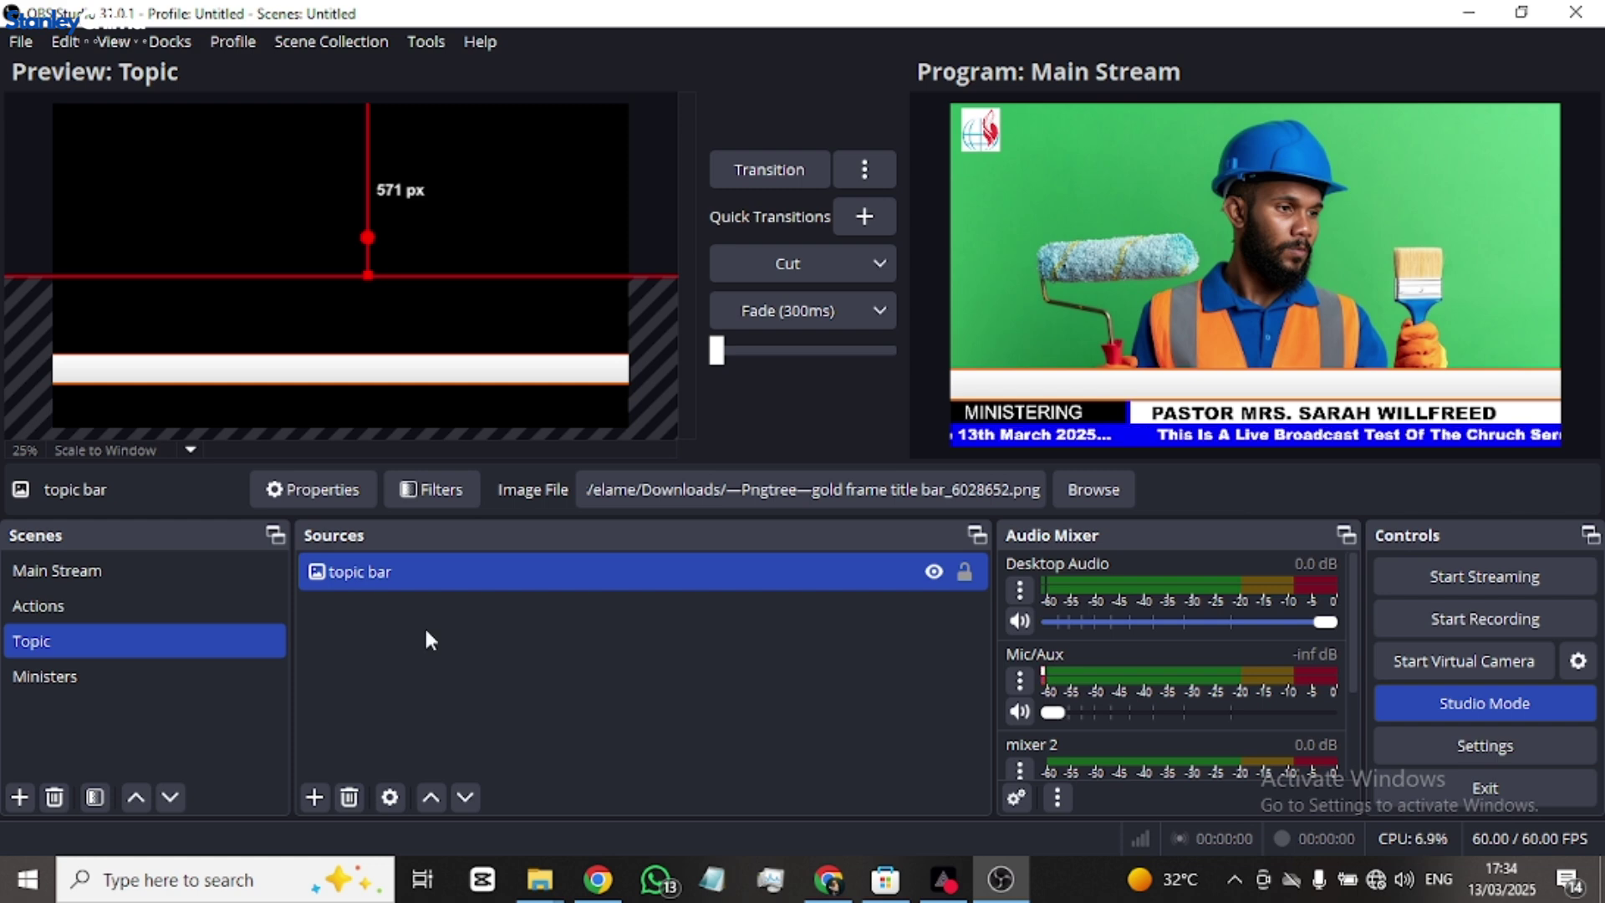
# - Add a text source 'topic text' reading 'The power of christ and the grace of our lord jesus christ'
pyautogui.click(316, 796)
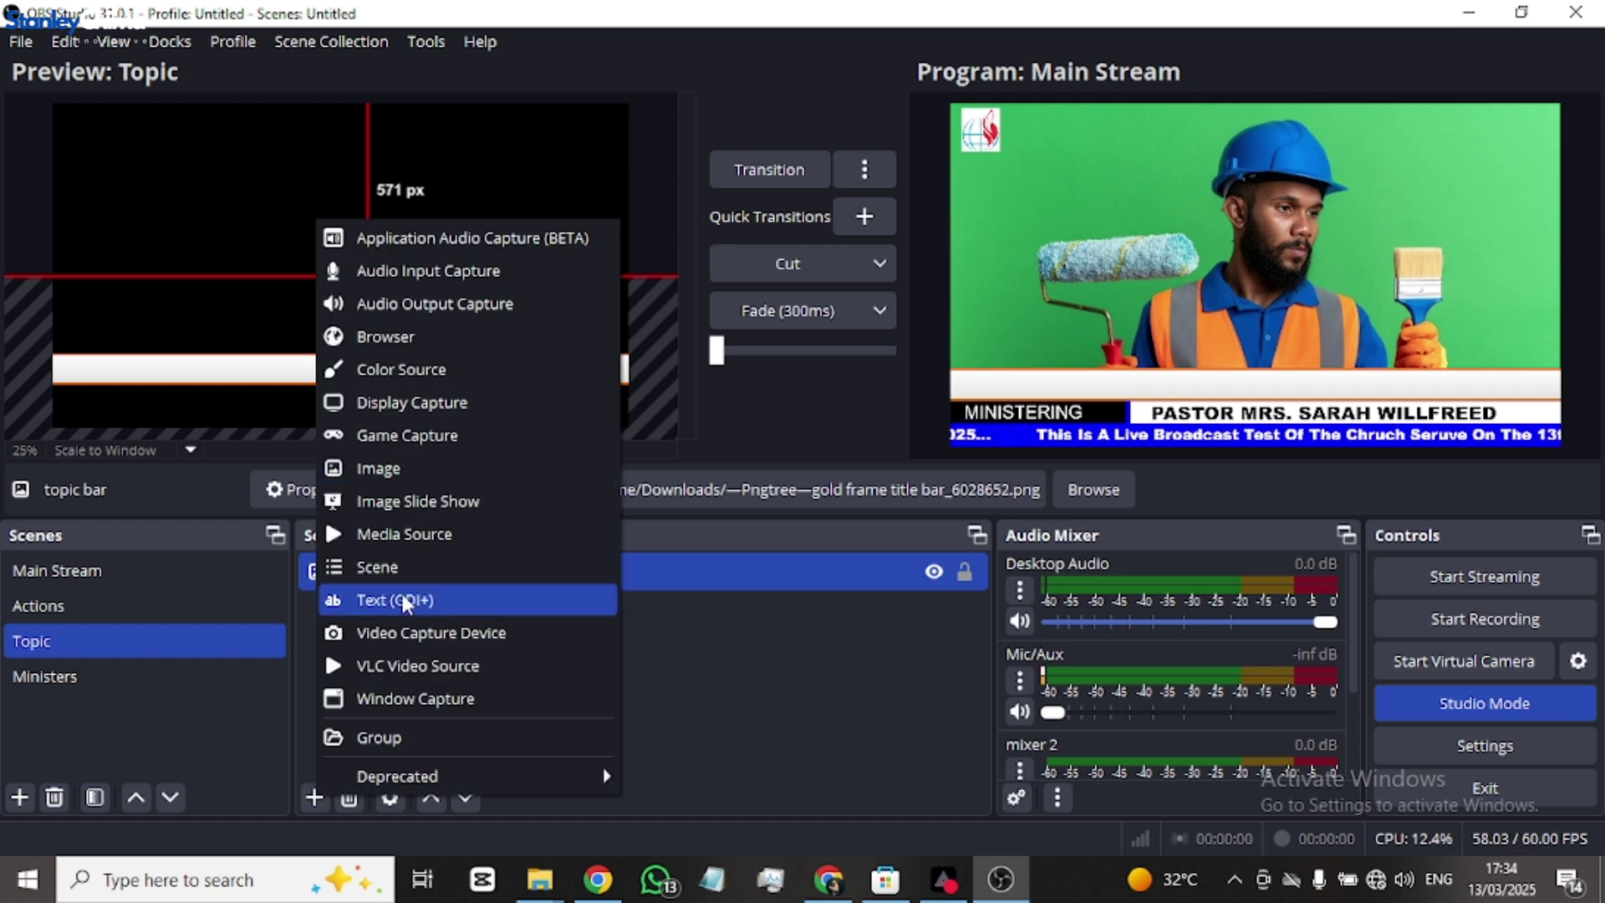
pyautogui.click(406, 600)
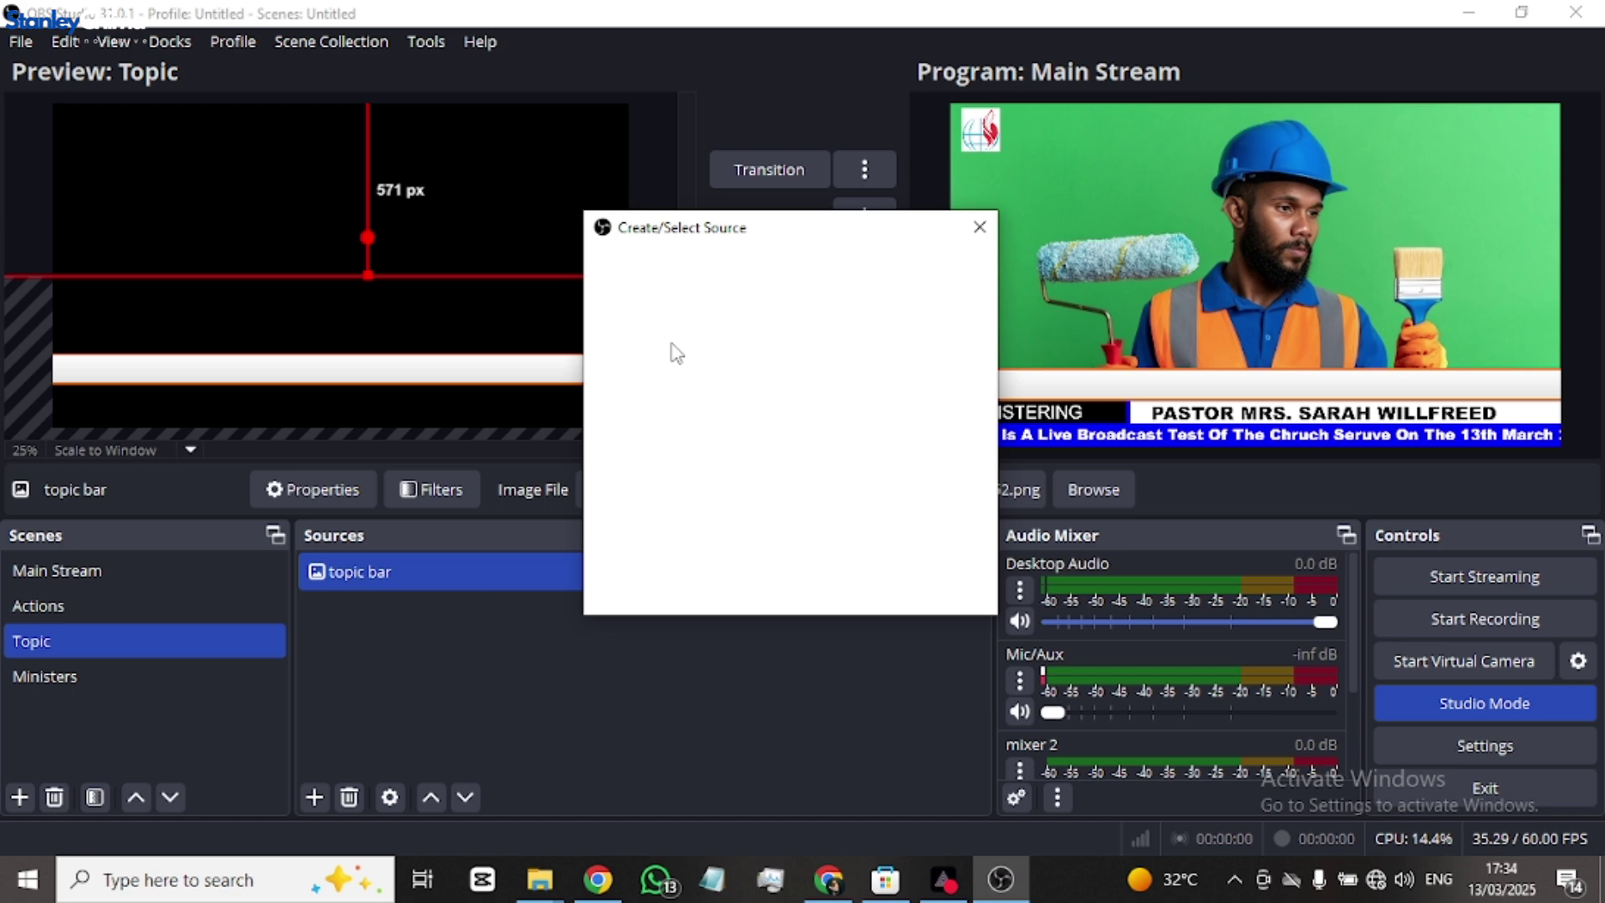
pyautogui.write('t')
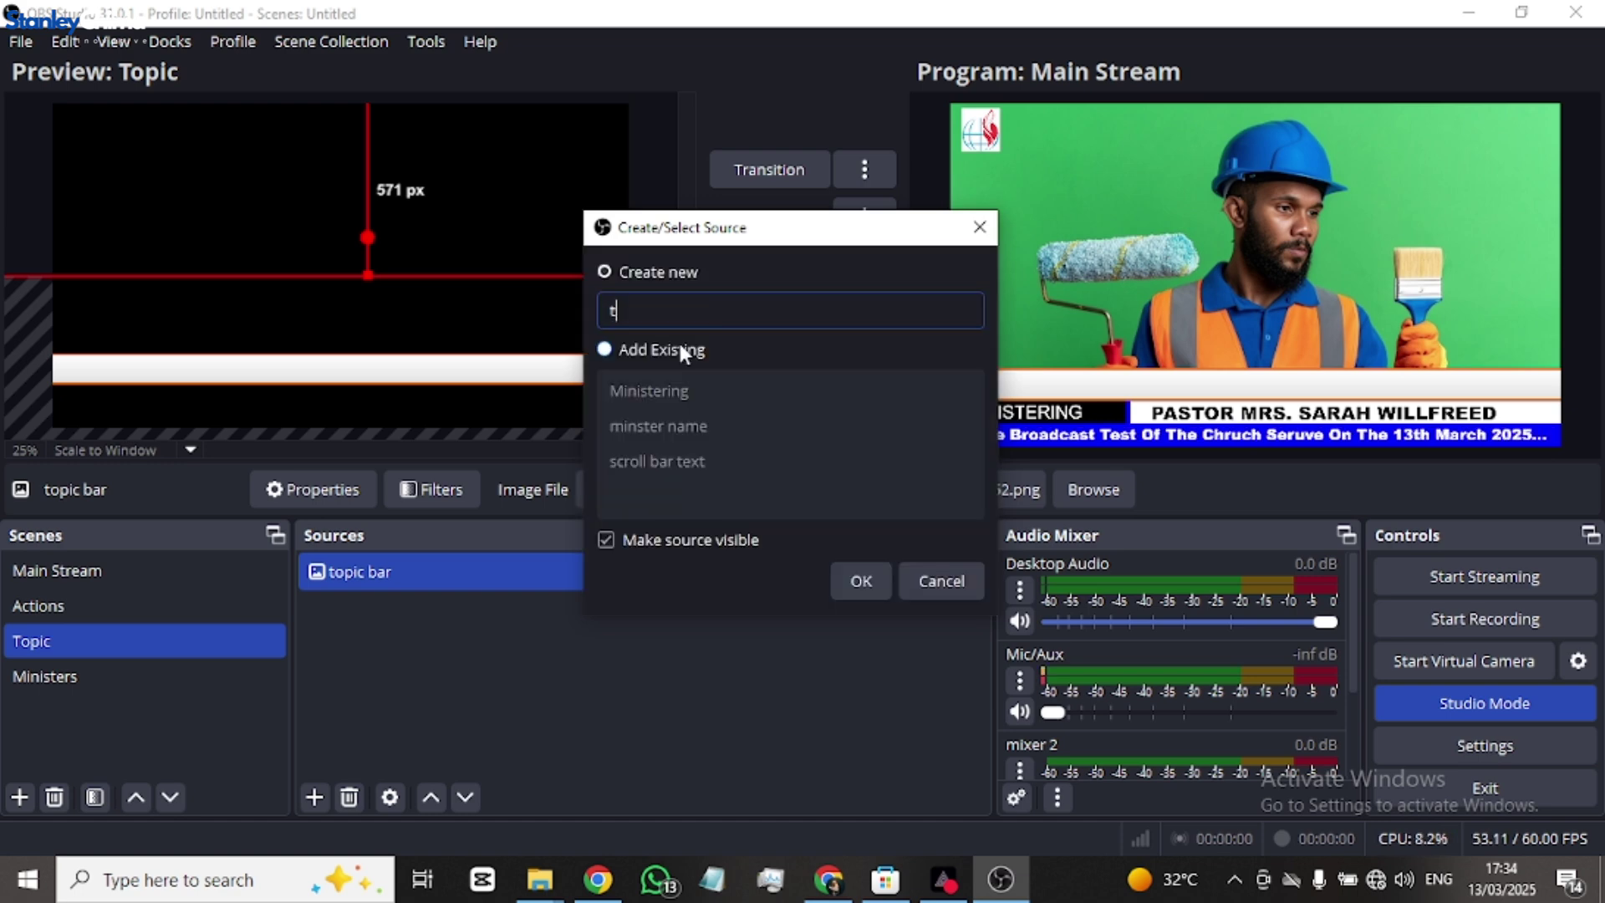
pyautogui.write('po')
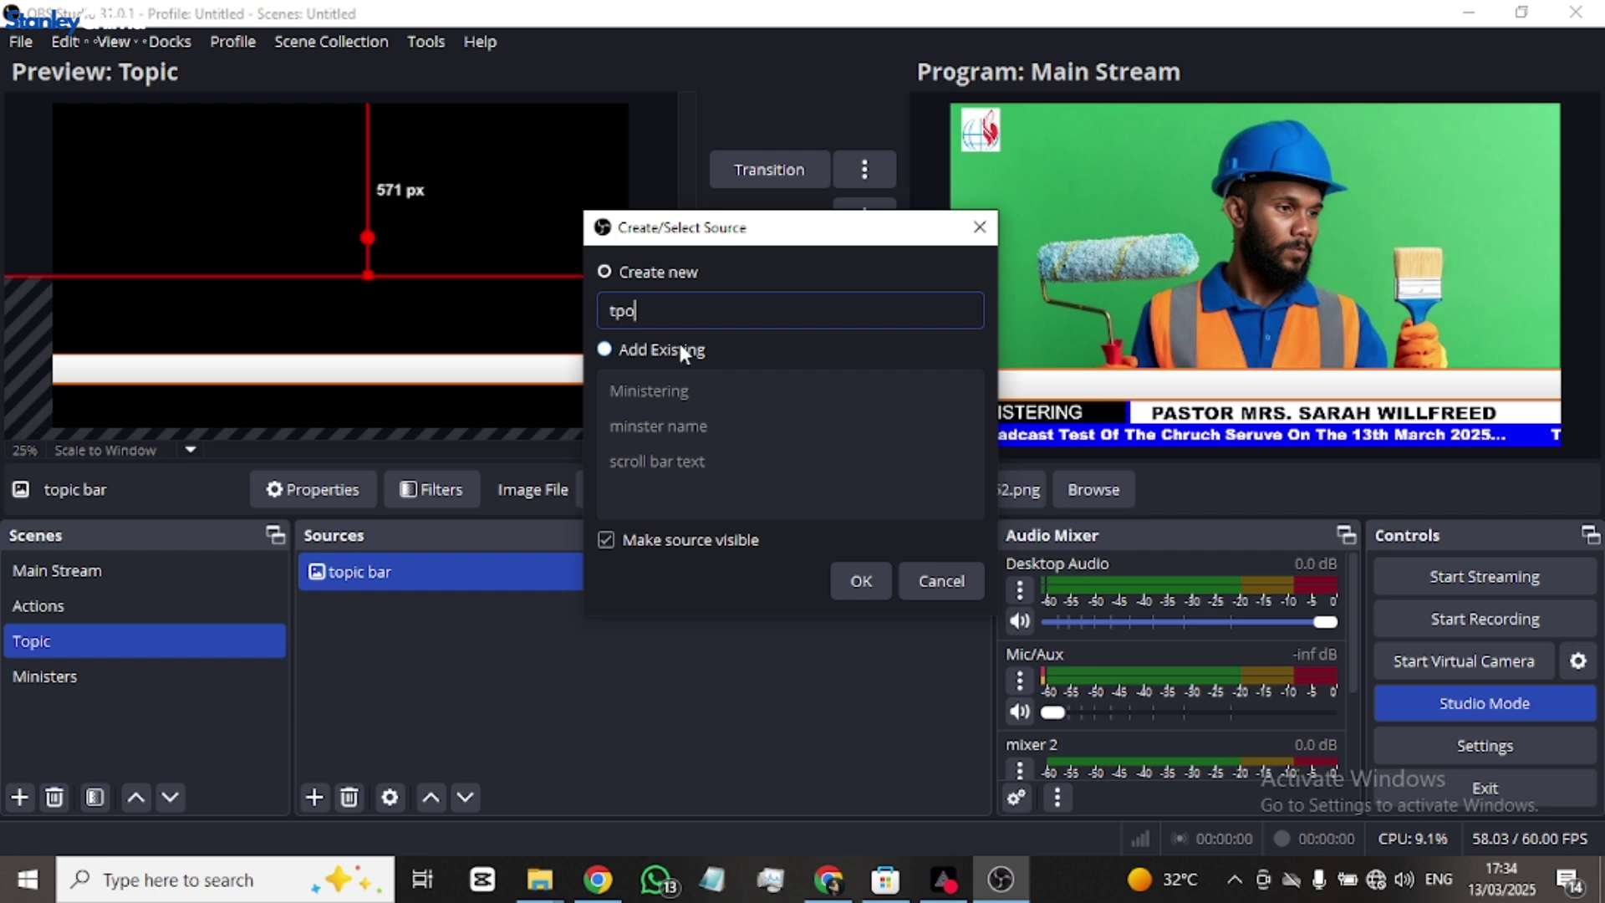
pyautogui.press('BackSpace')
pyautogui.press('BackSpace')
pyautogui.write('opic text')
pyautogui.click(857, 581)
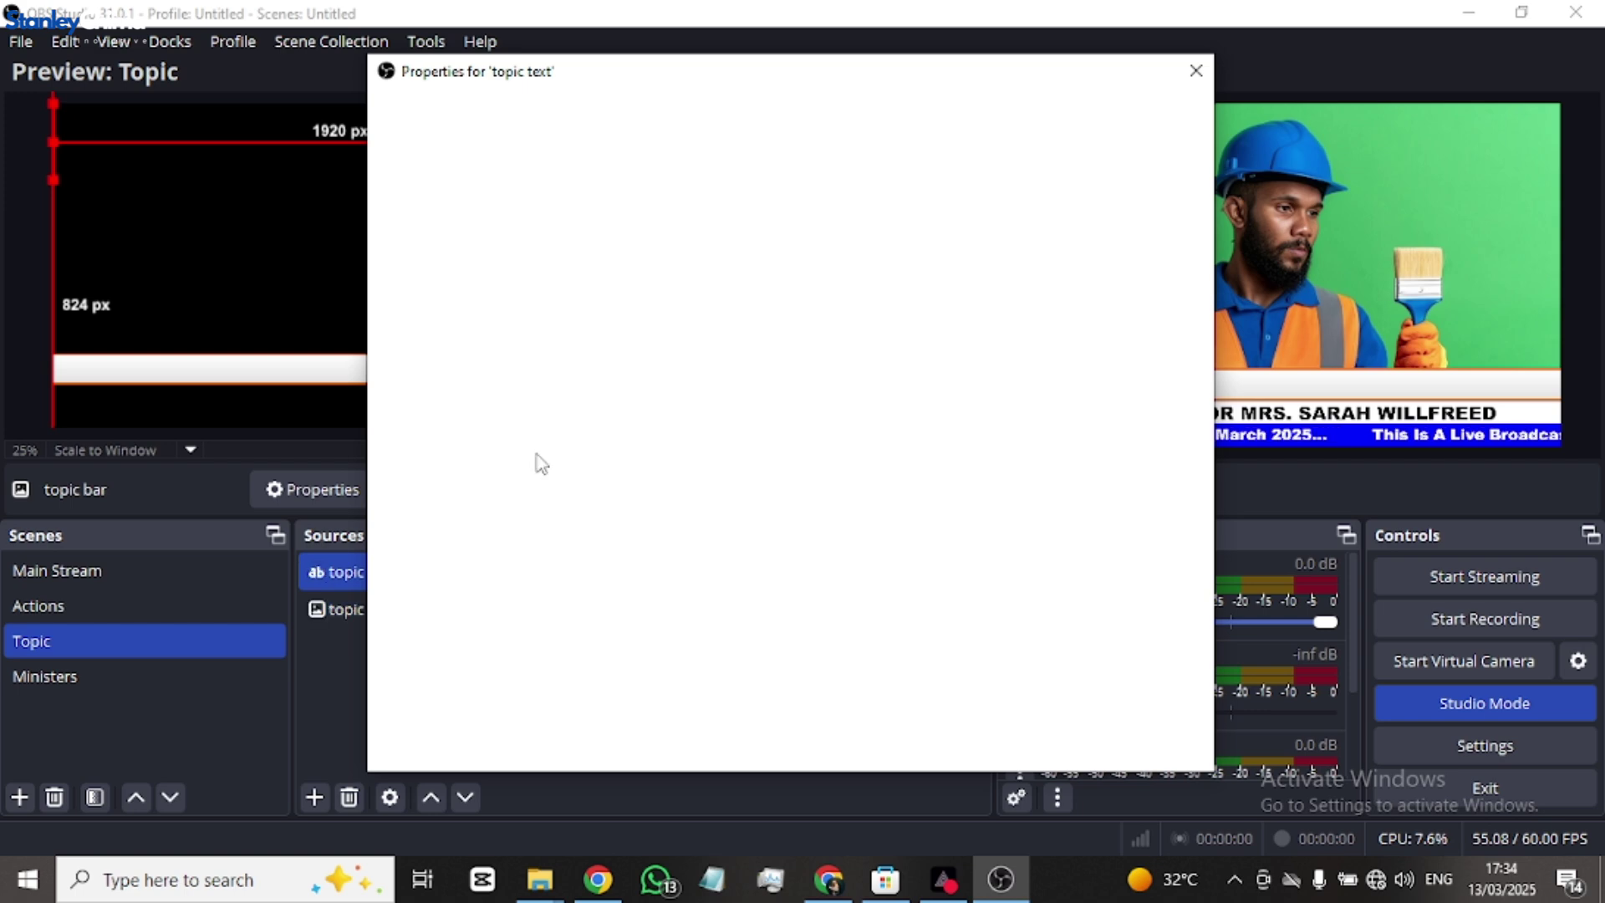
pyautogui.click(658, 513)
pyautogui.write('The pow')
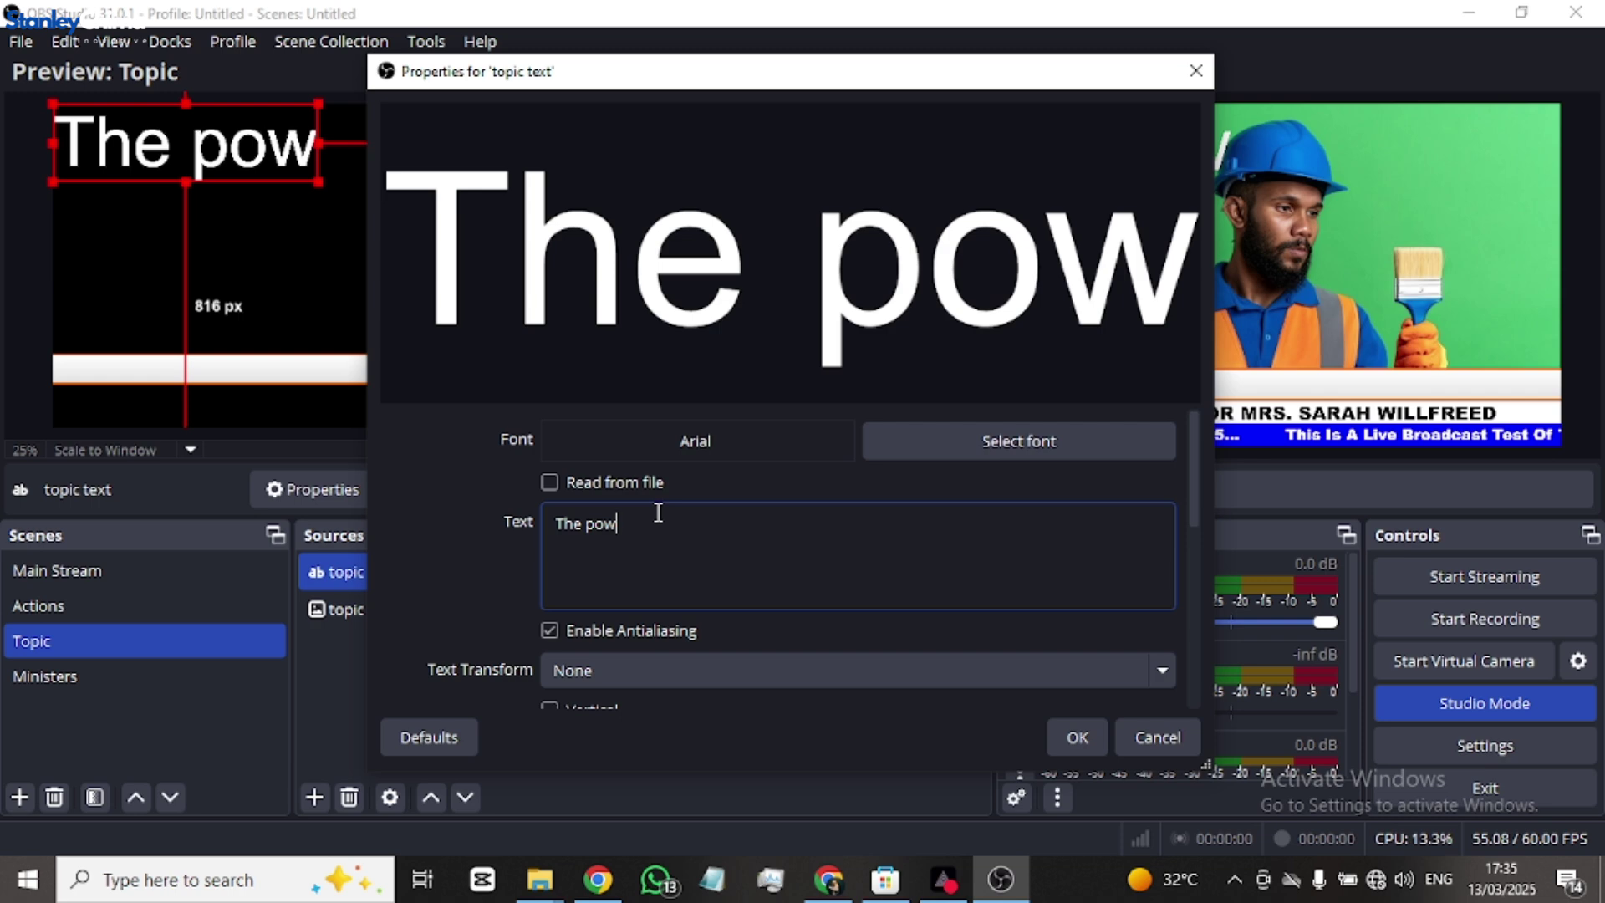
pyautogui.write('er of christ and the grace')
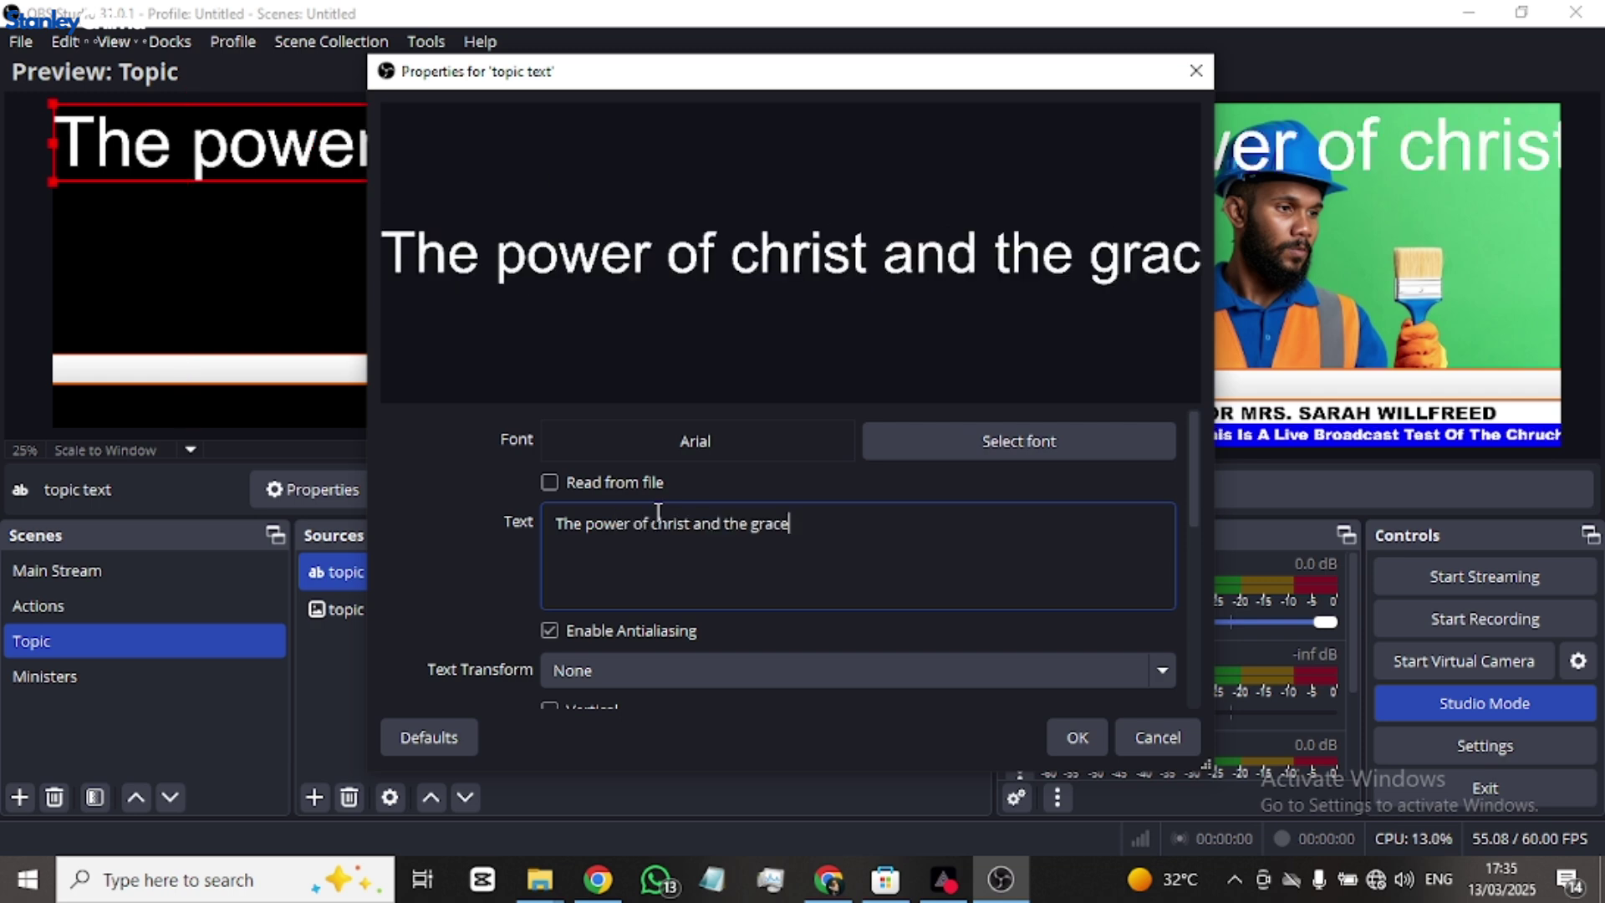
pyautogui.write(' of our ')
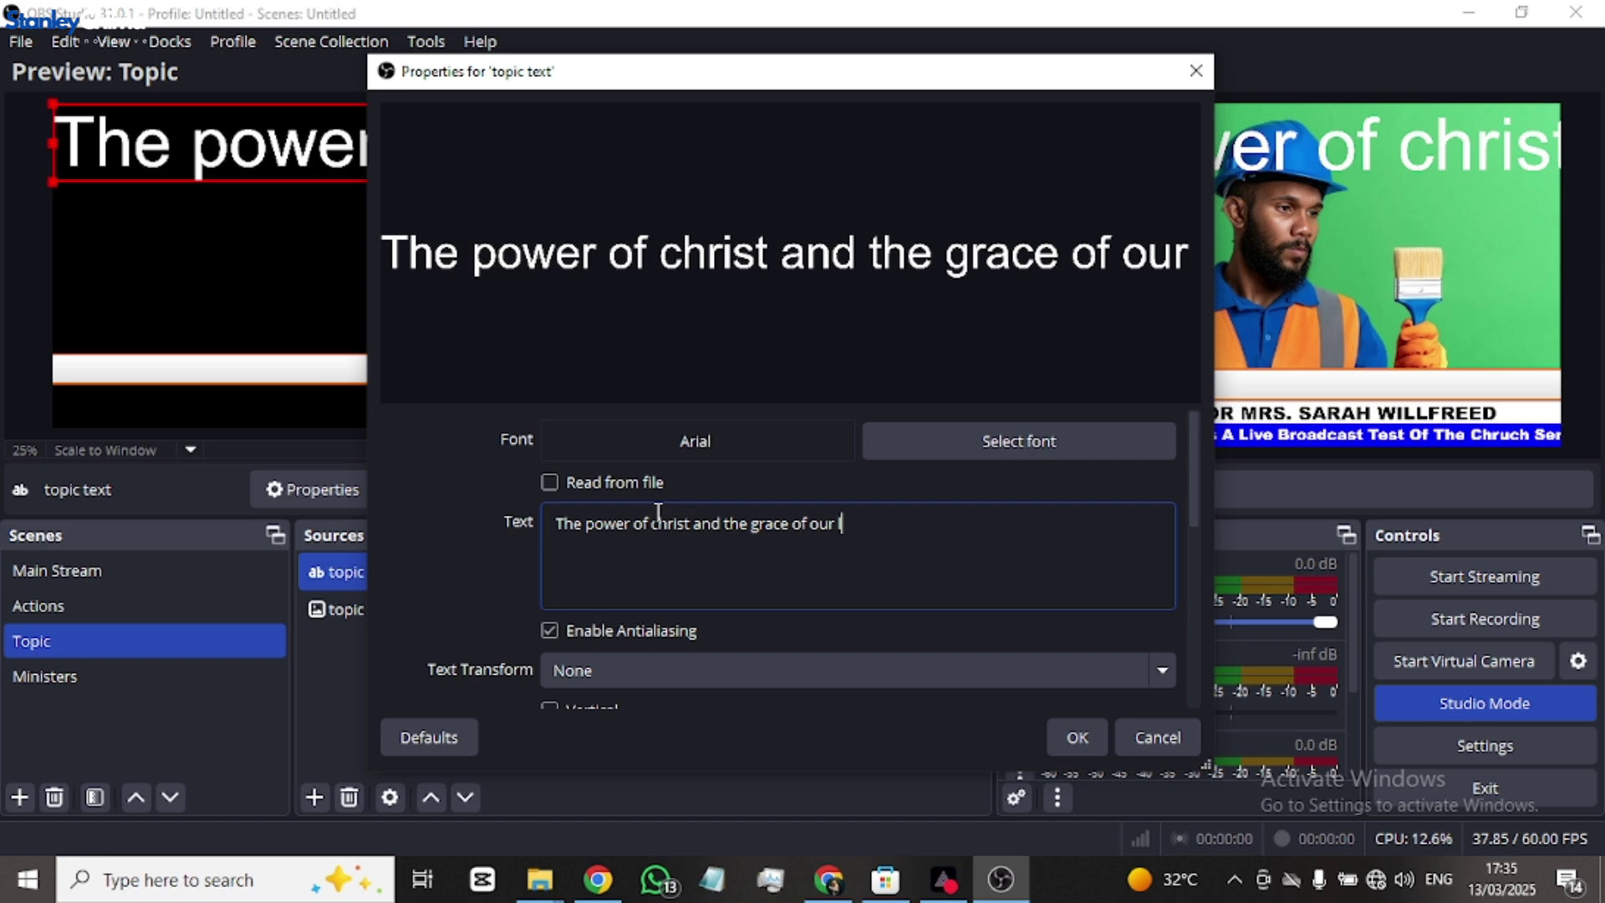
pyautogui.write('lord jesus')
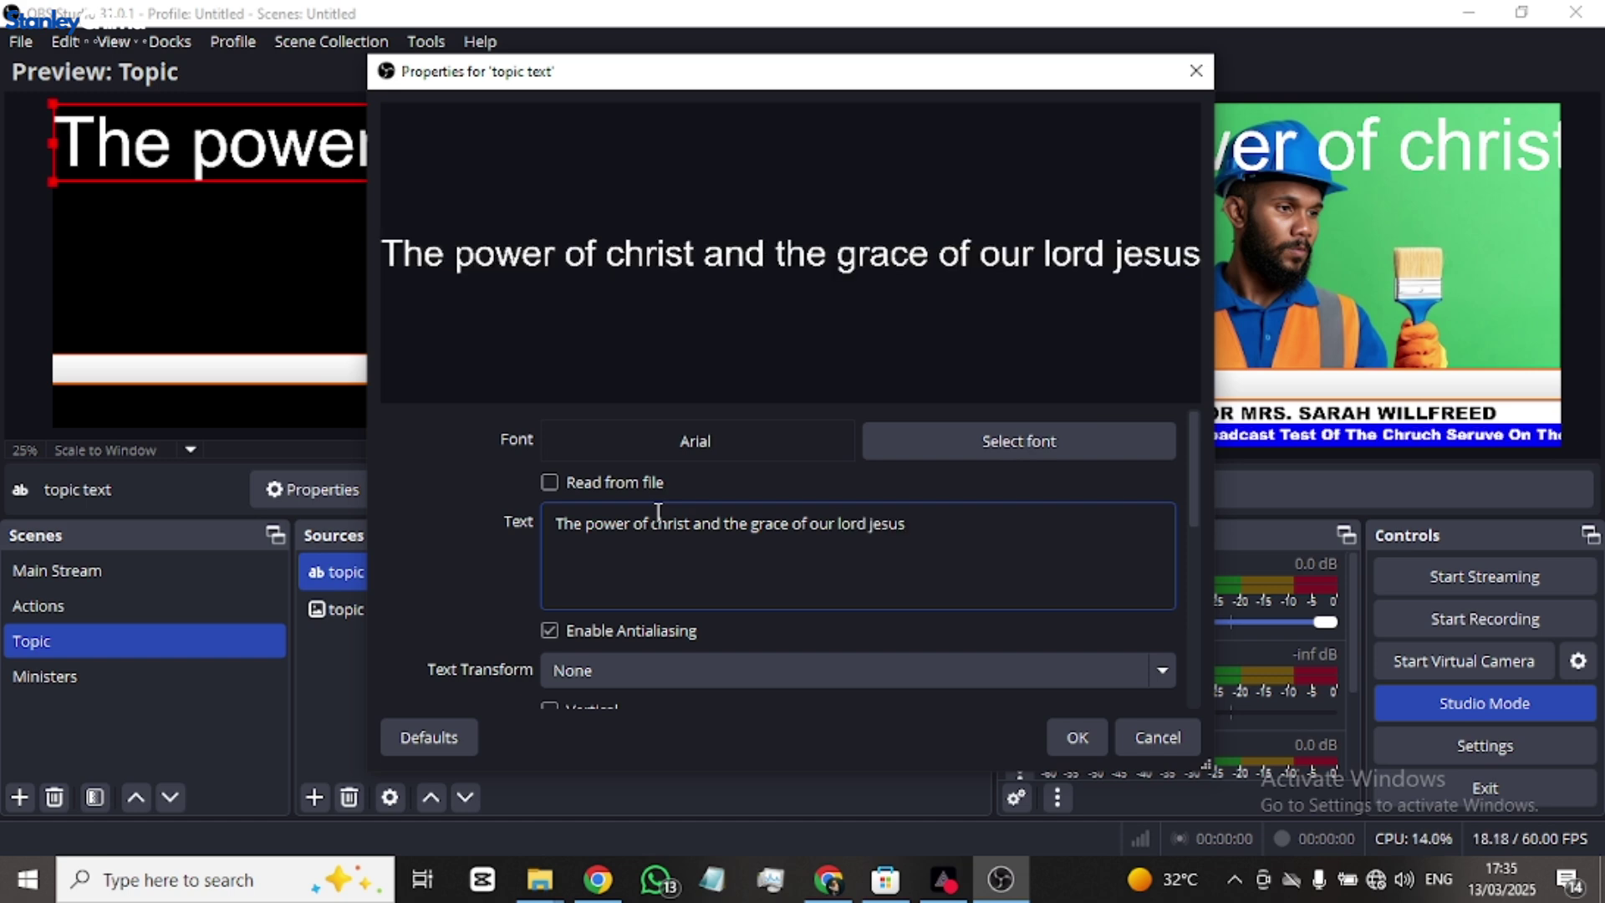
pyautogui.write('christ')
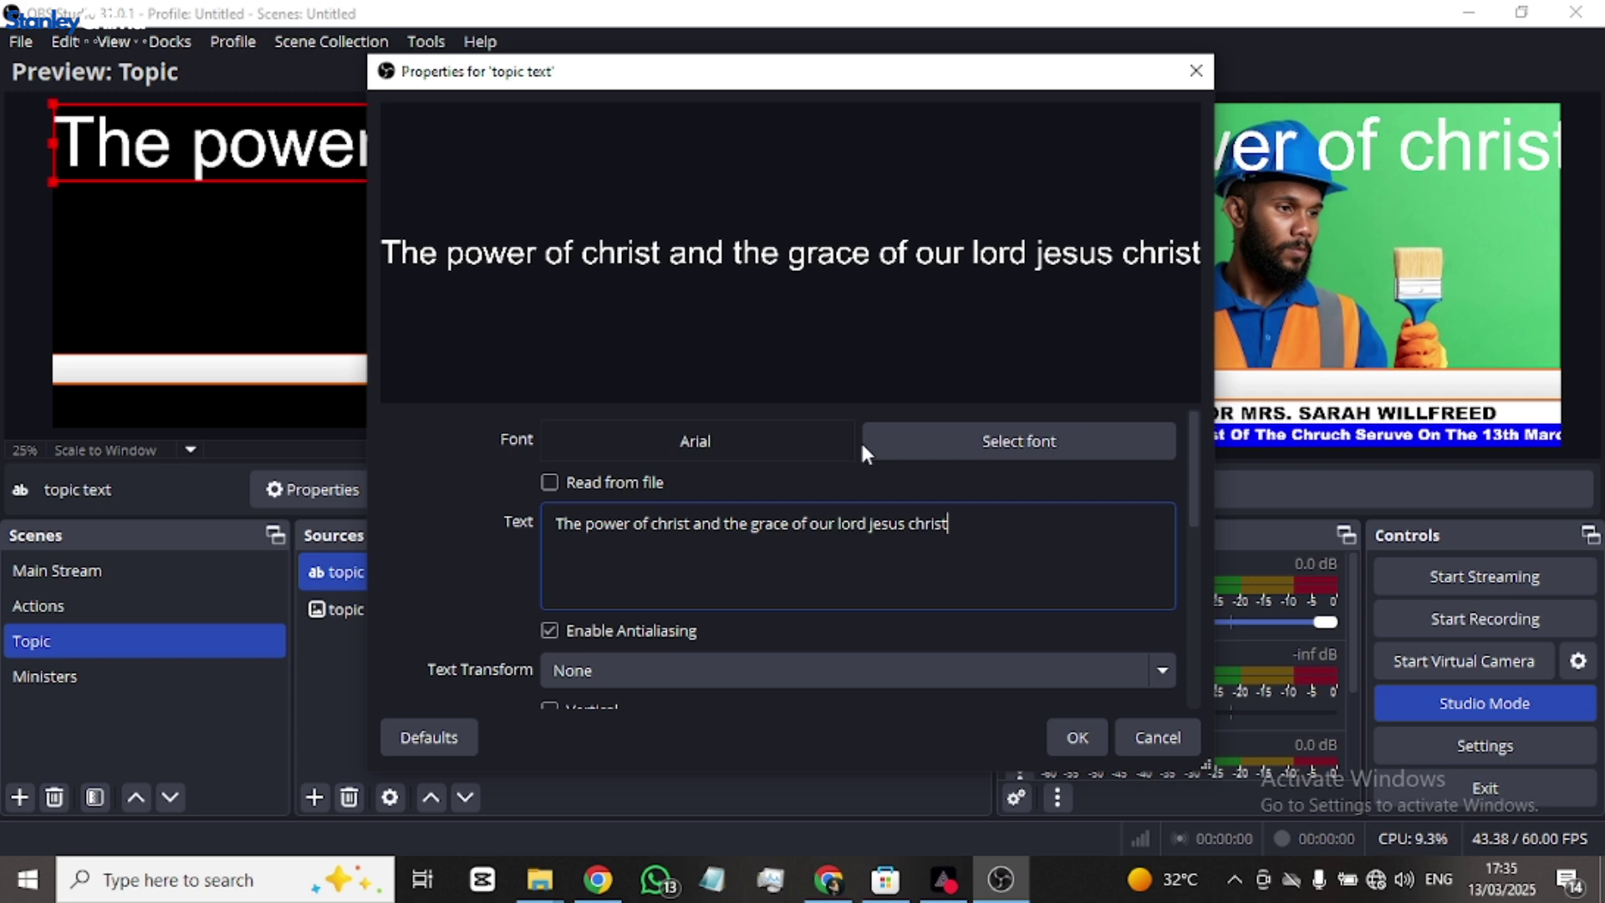
# - Set the topic text font to Arial Bold and its colour to blue
pyautogui.click(958, 445)
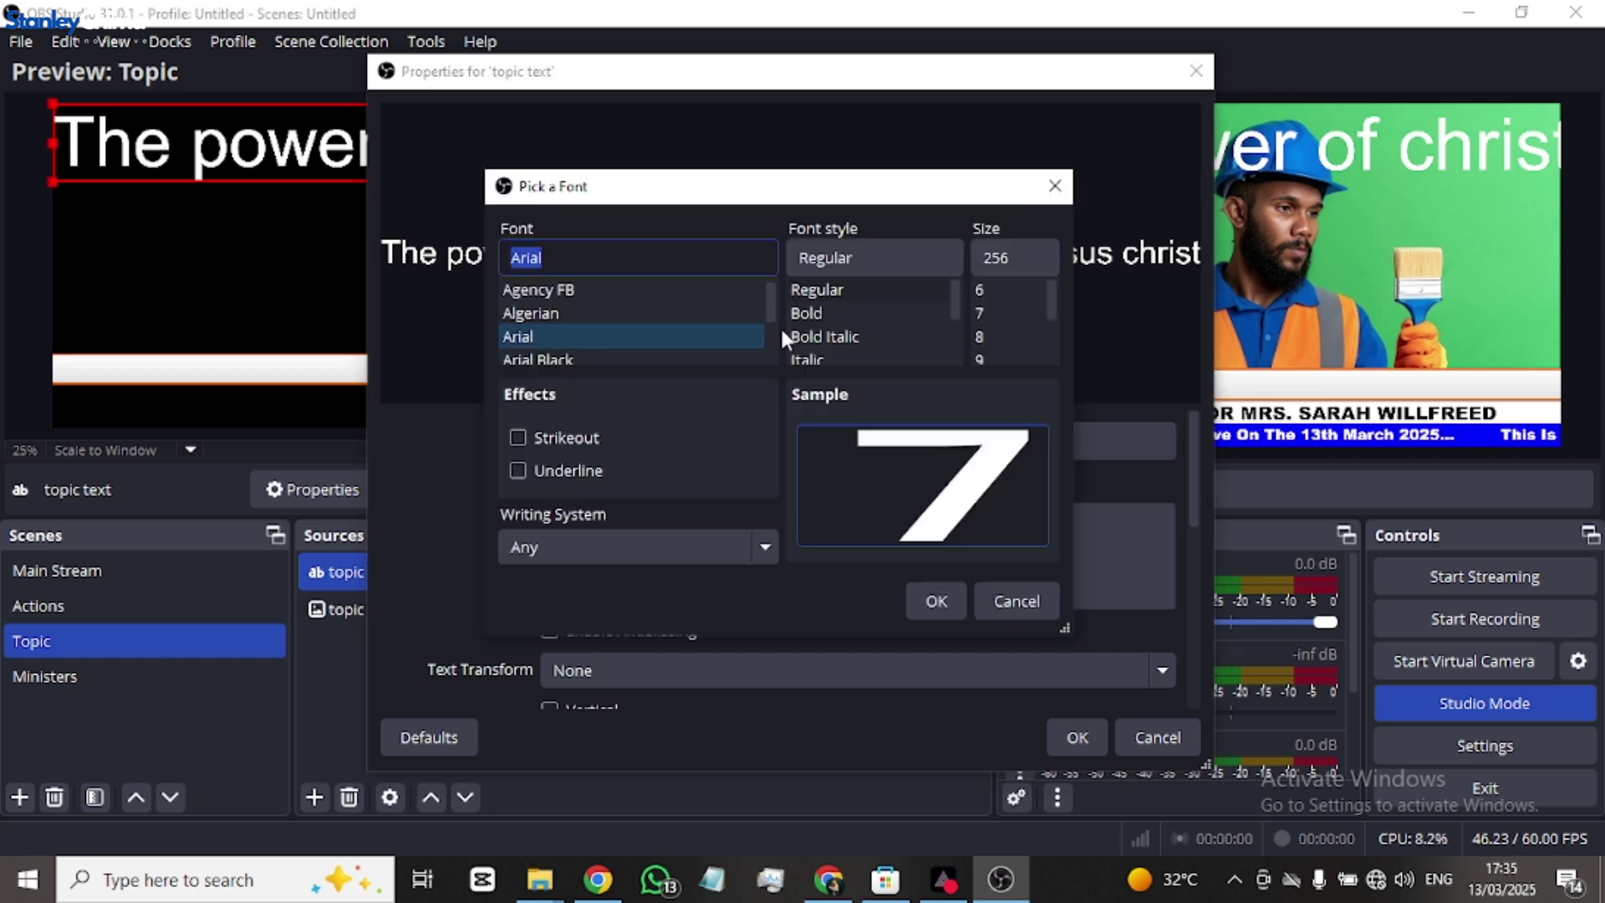
pyautogui.doubleClick(827, 313)
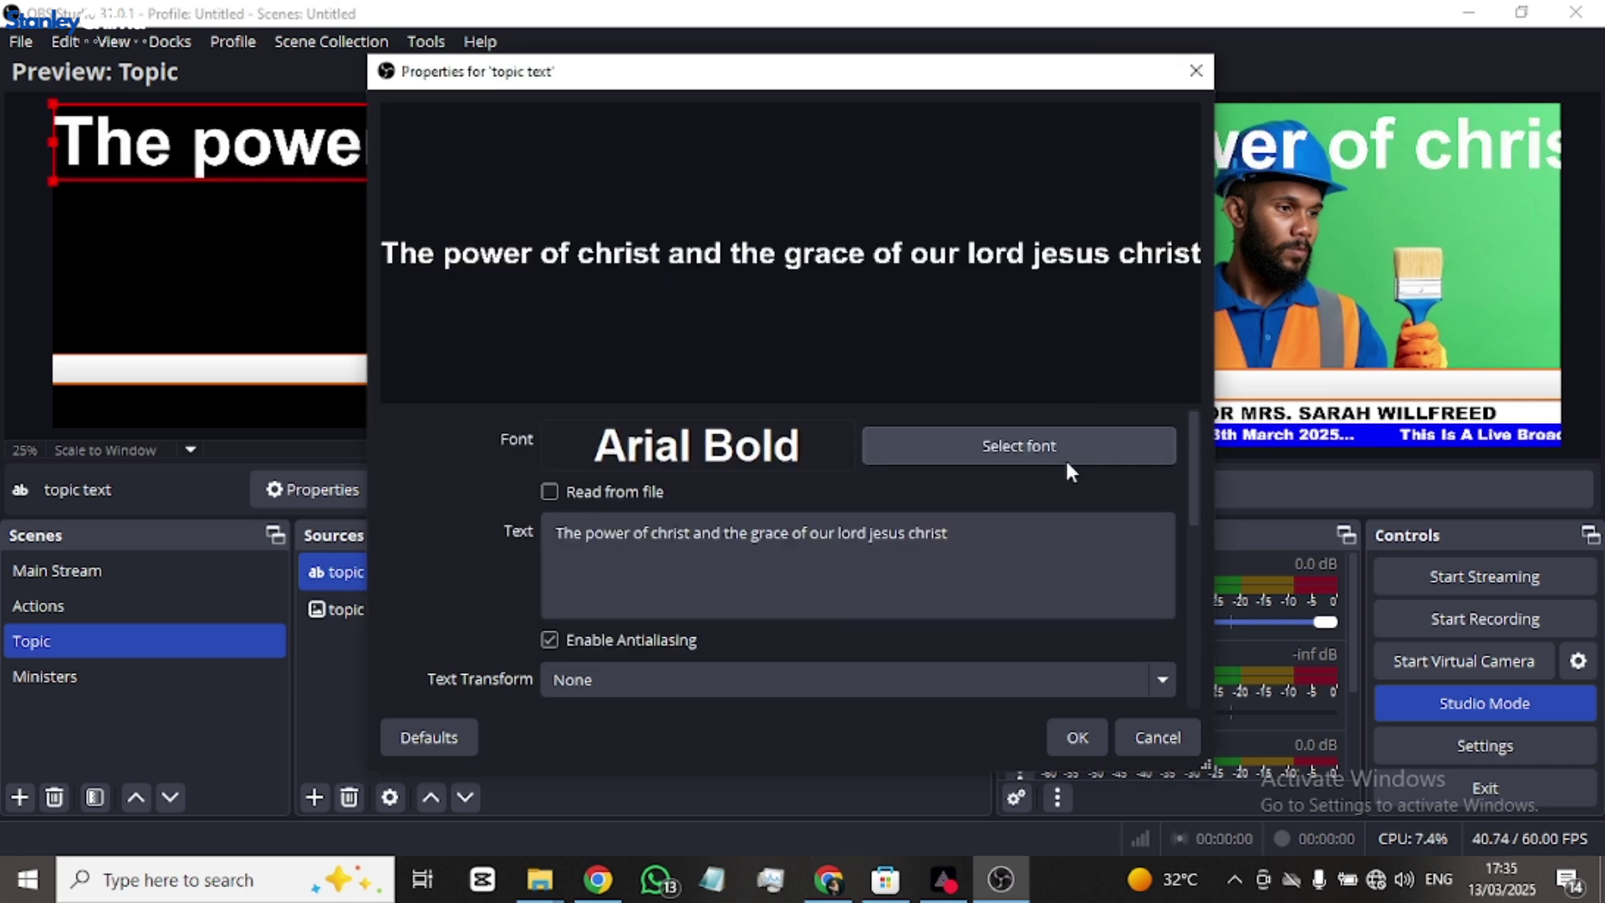
pyautogui.scroll(-3, 1065, 471)
pyautogui.click(1017, 617)
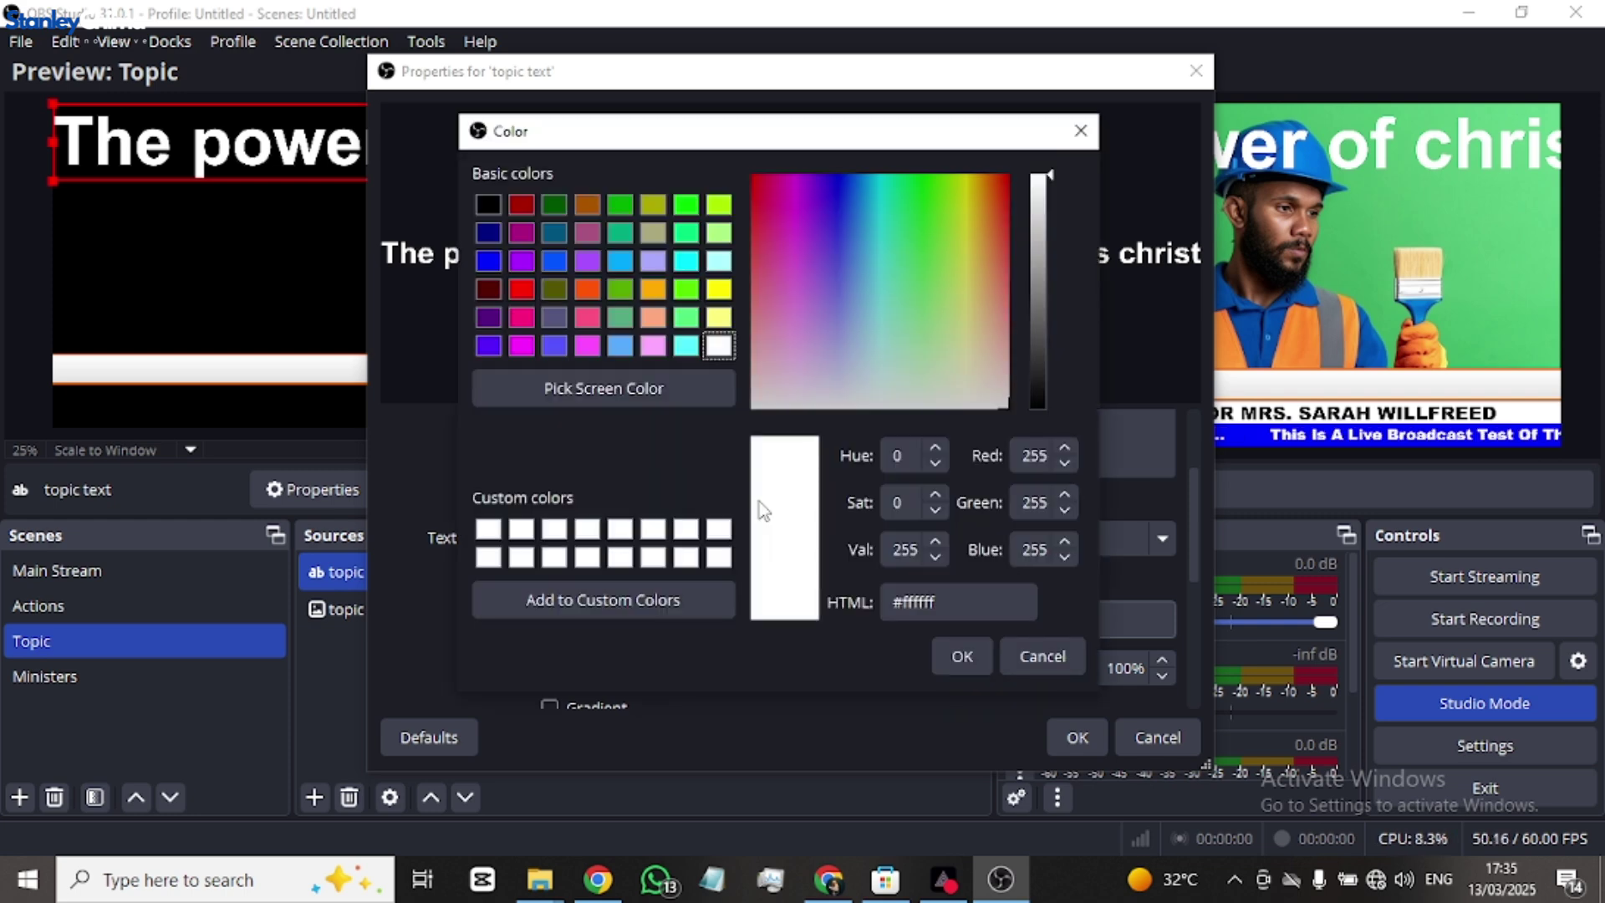
pyautogui.click(489, 261)
pyautogui.click(969, 658)
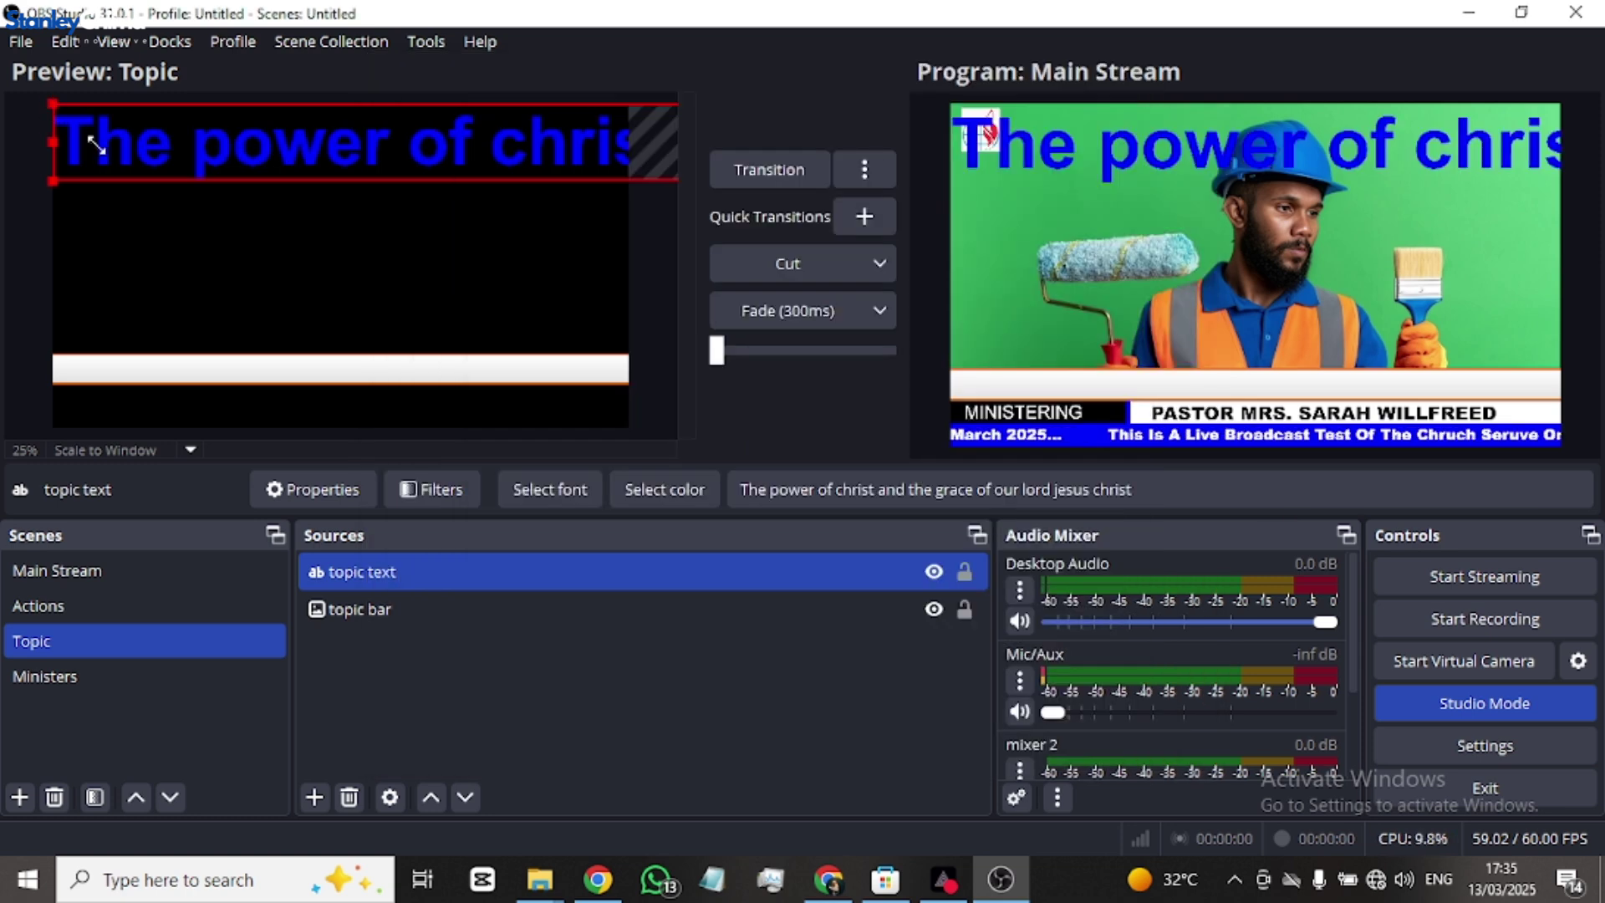
# - Restore the collapsed topic text to full size and place it on the white bar
pyautogui.moveTo(54, 99); pyautogui.dragTo(412, 196)
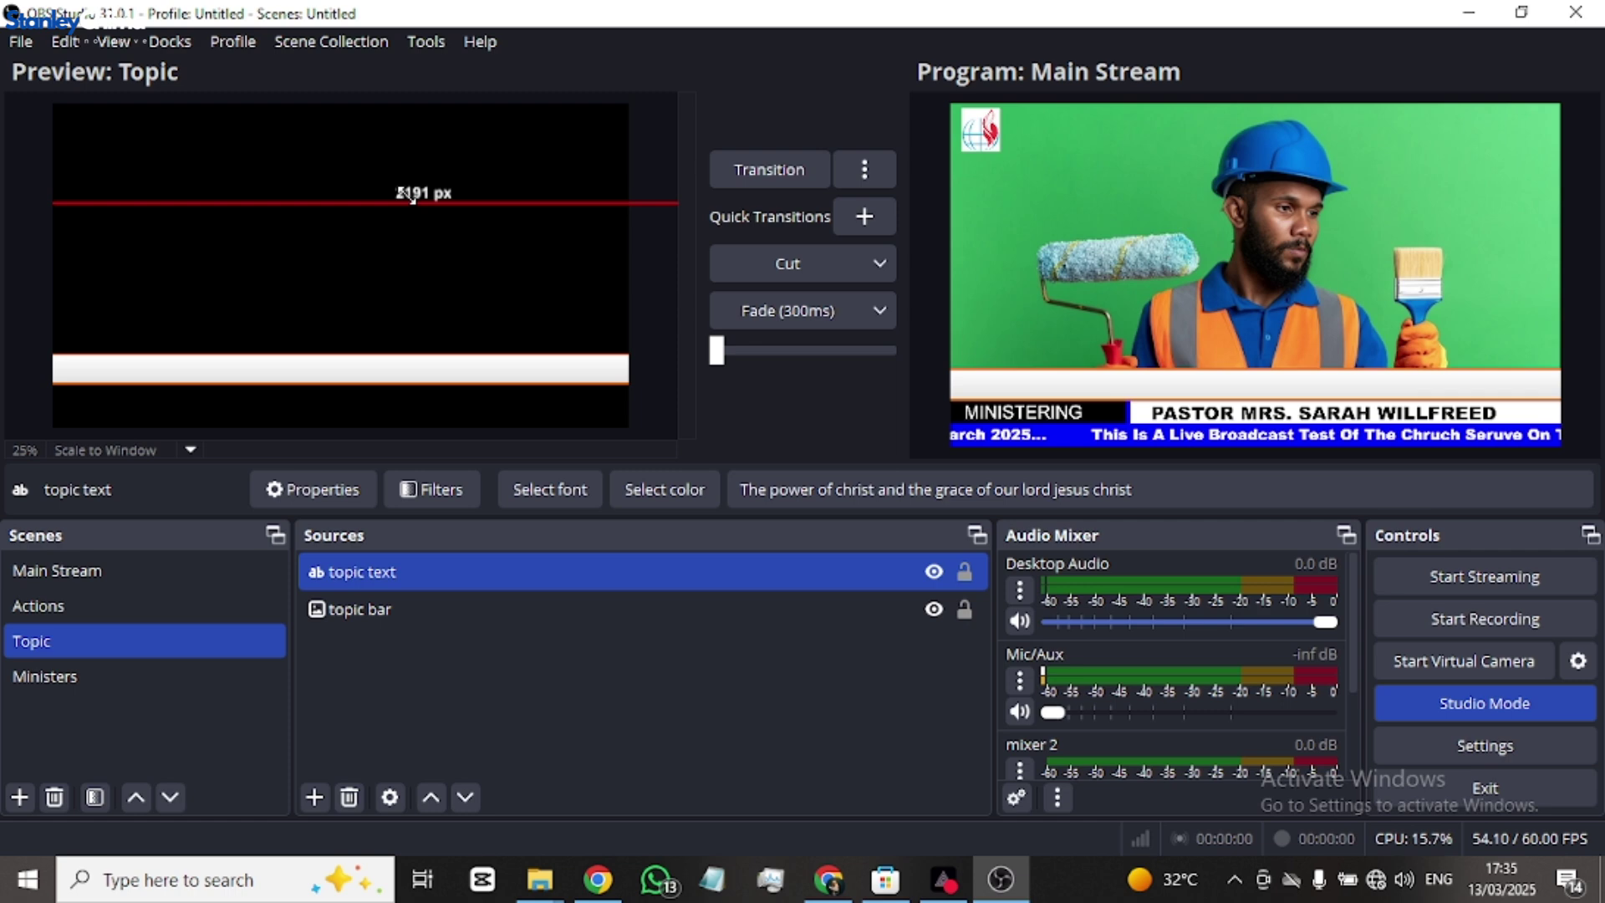
pyautogui.moveTo(412, 197); pyautogui.dragTo(572, 192)
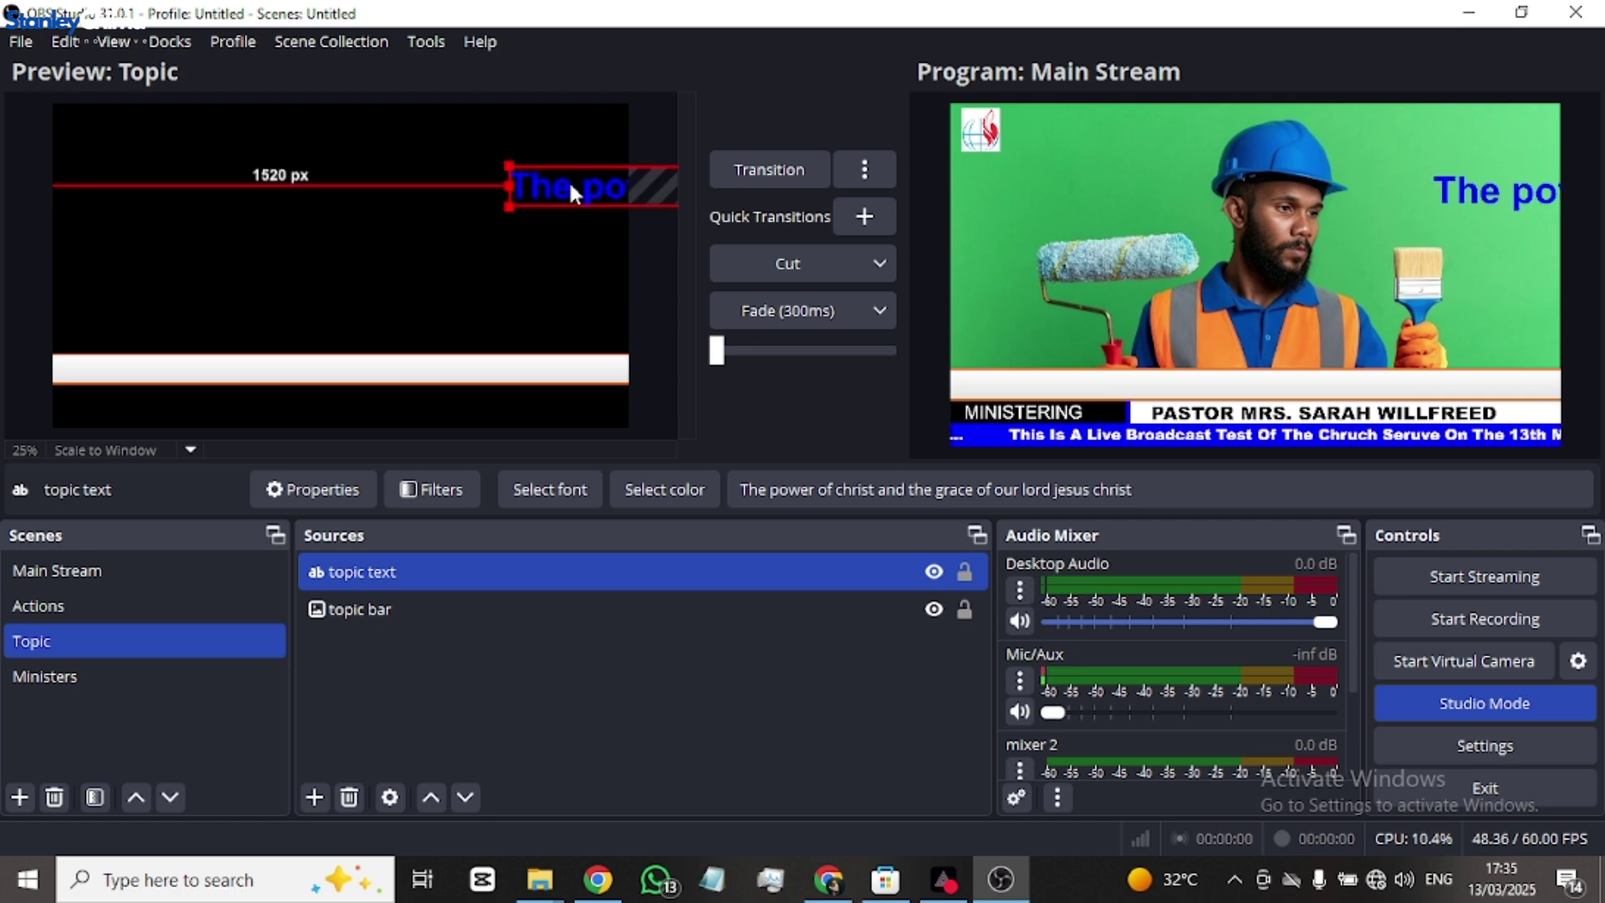
pyautogui.moveTo(572, 194); pyautogui.dragTo(145, 307)
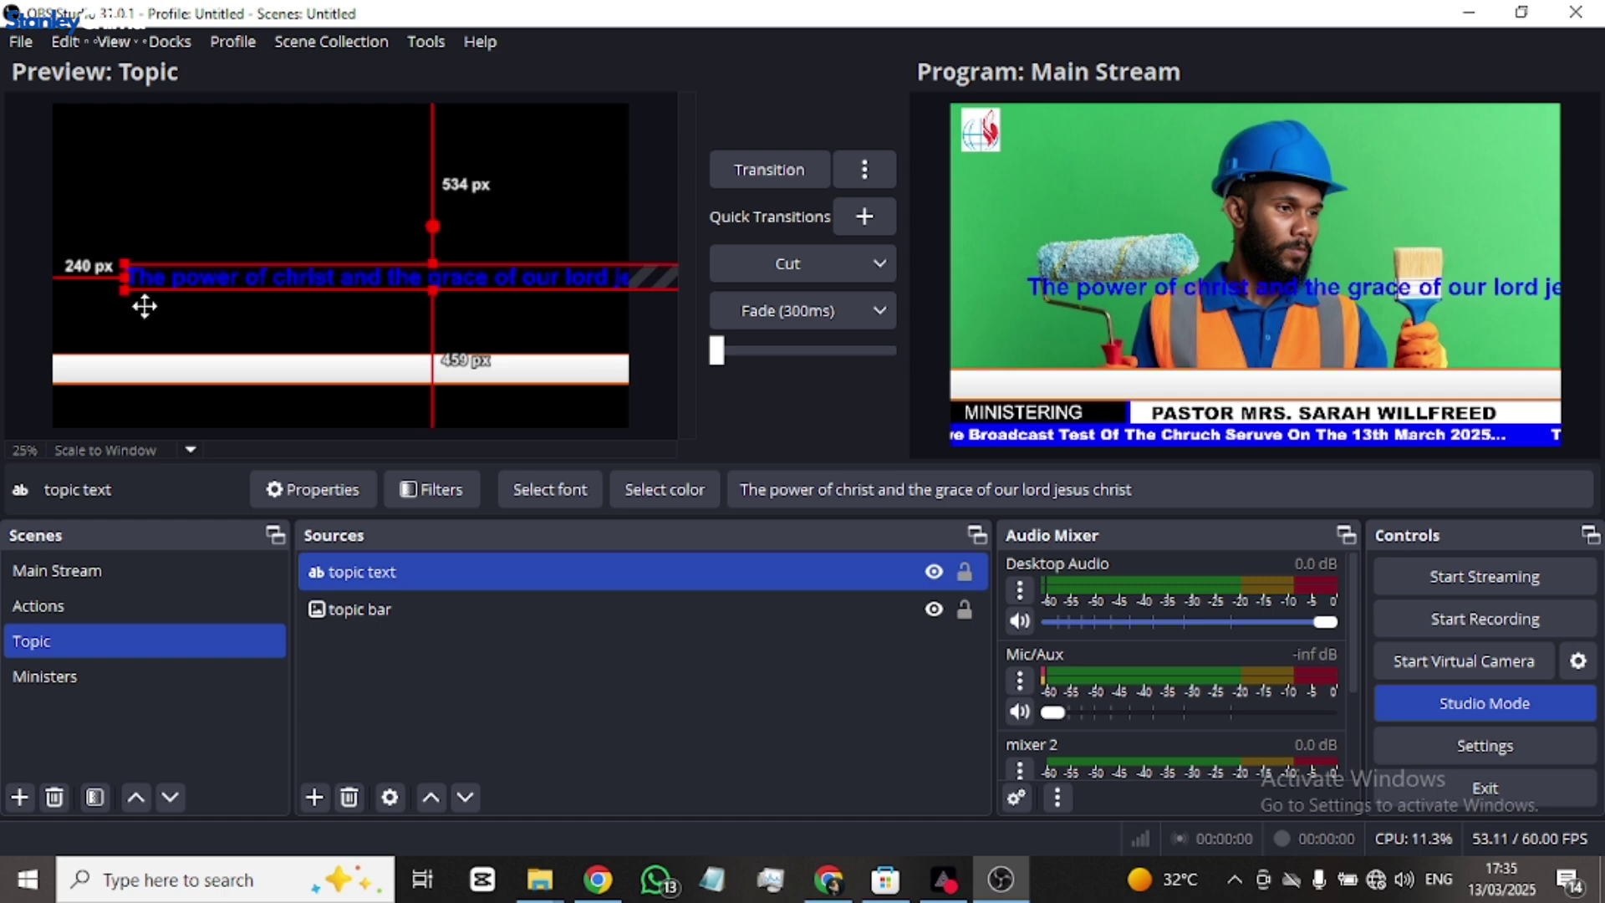
pyautogui.moveTo(145, 307); pyautogui.dragTo(162, 356)
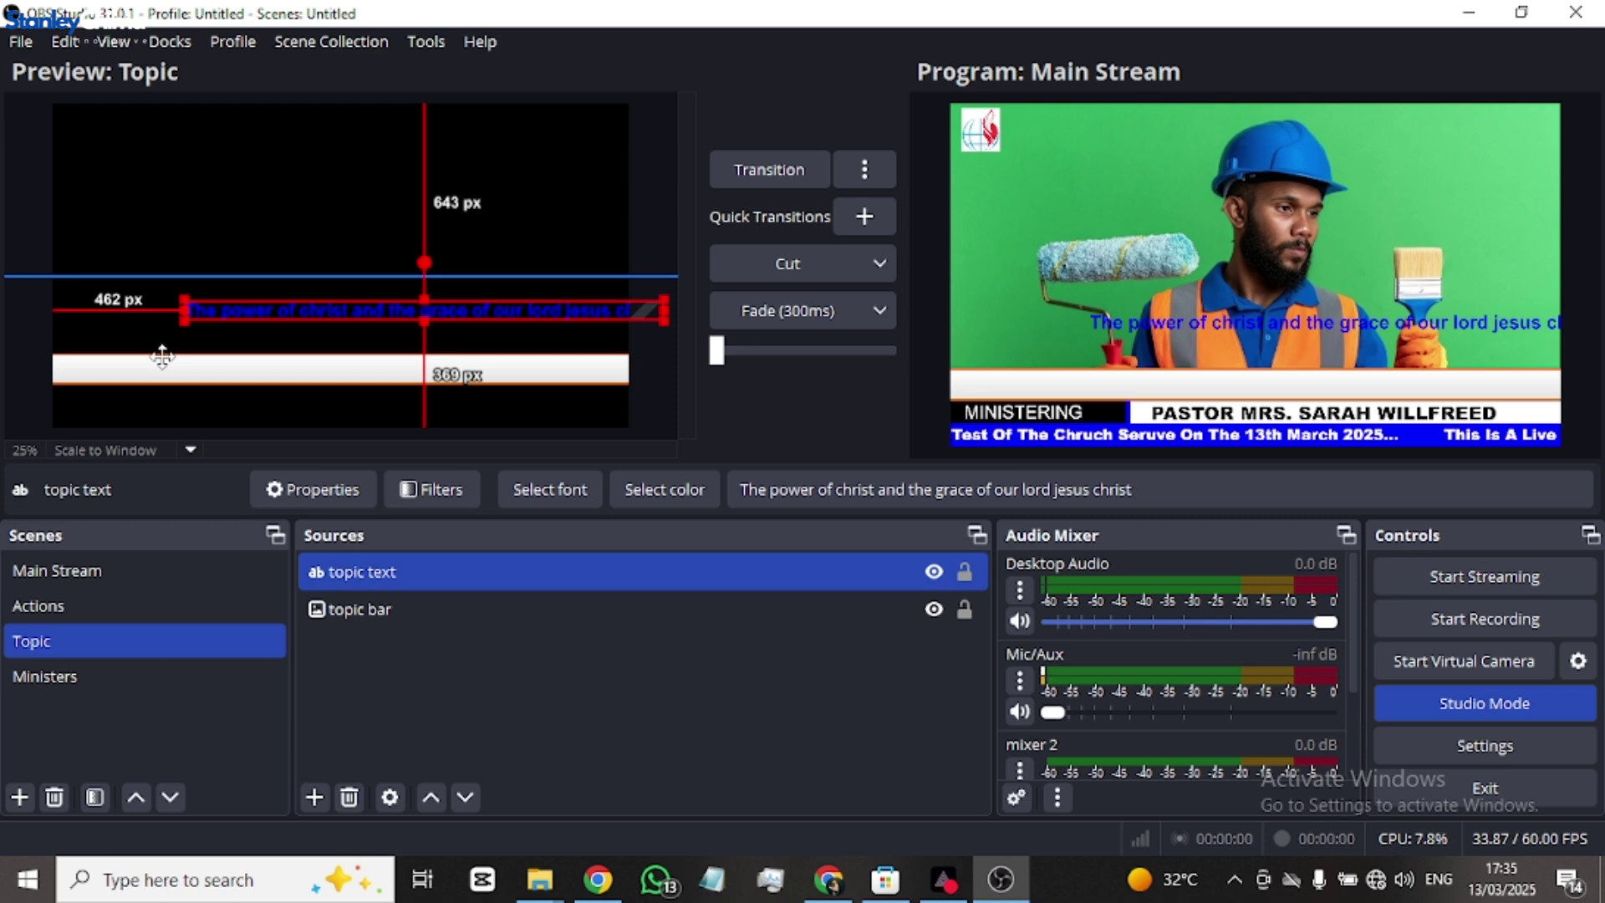
pyautogui.moveTo(163, 357); pyautogui.dragTo(232, 362)
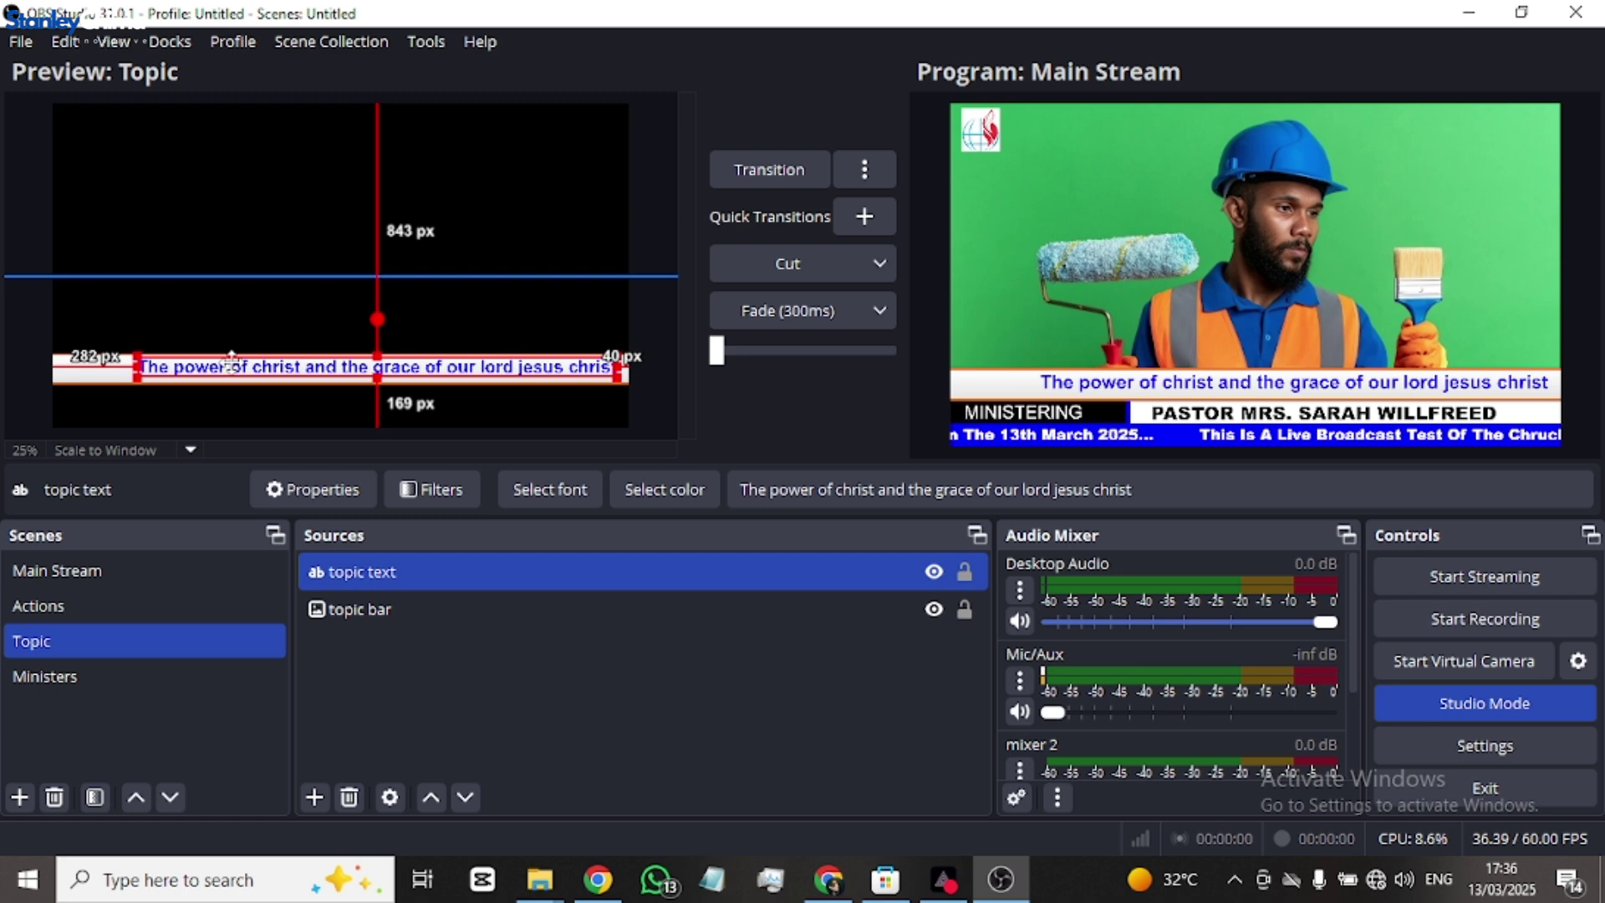
pyautogui.doubleClick(232, 359)
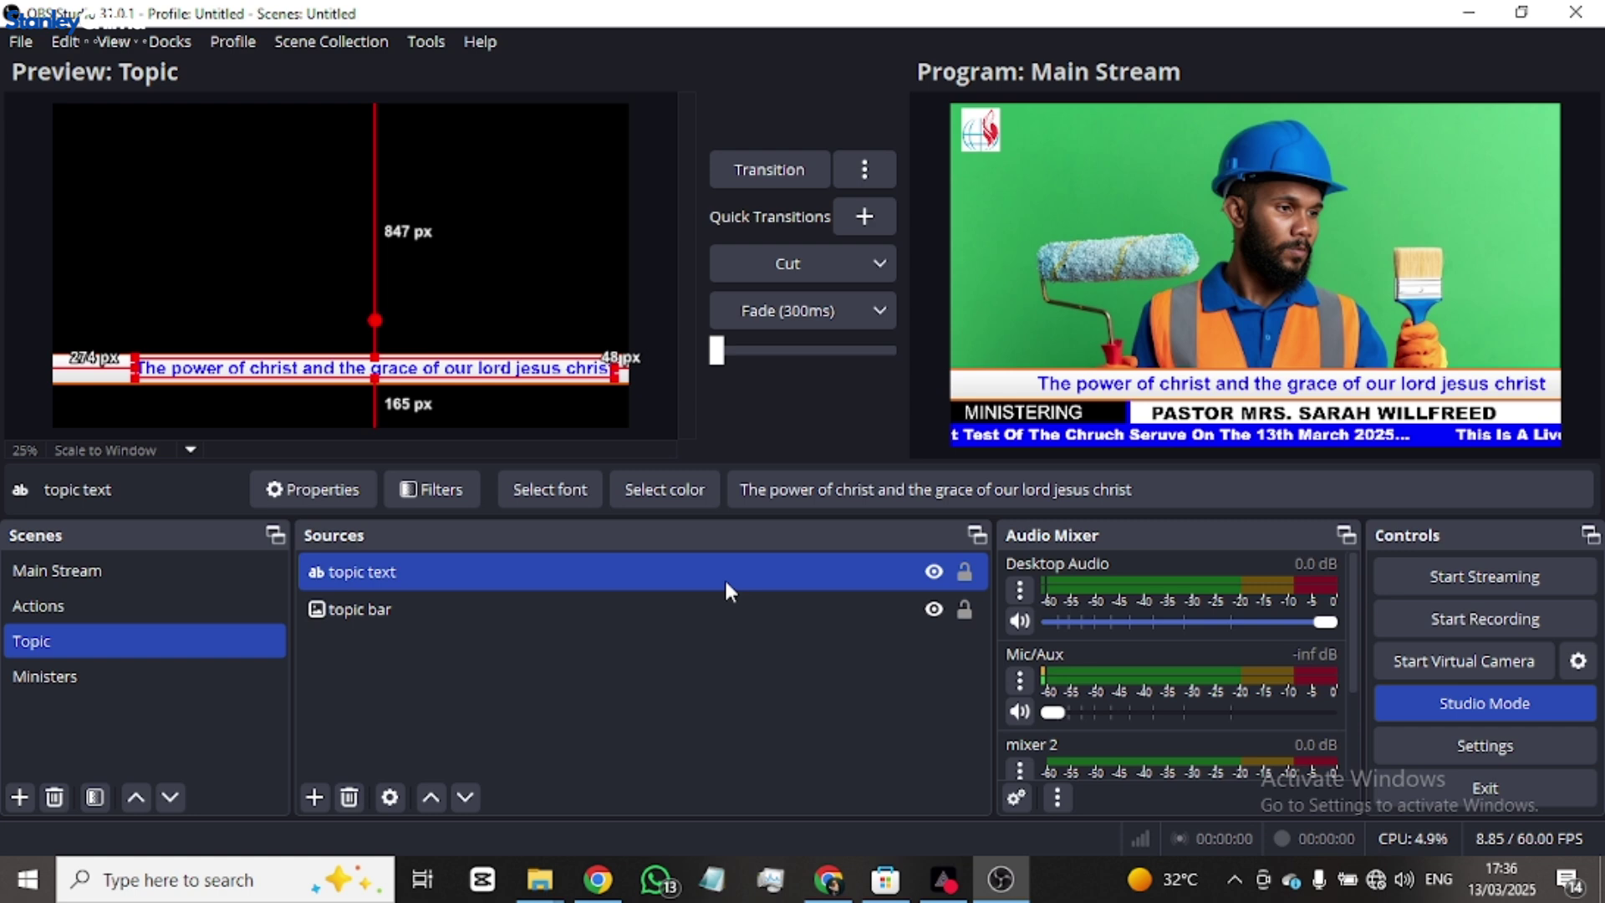
# - Set the topic text's Text Transform to Uppercase and centre it on the white bar
pyautogui.doubleClick(729, 589)
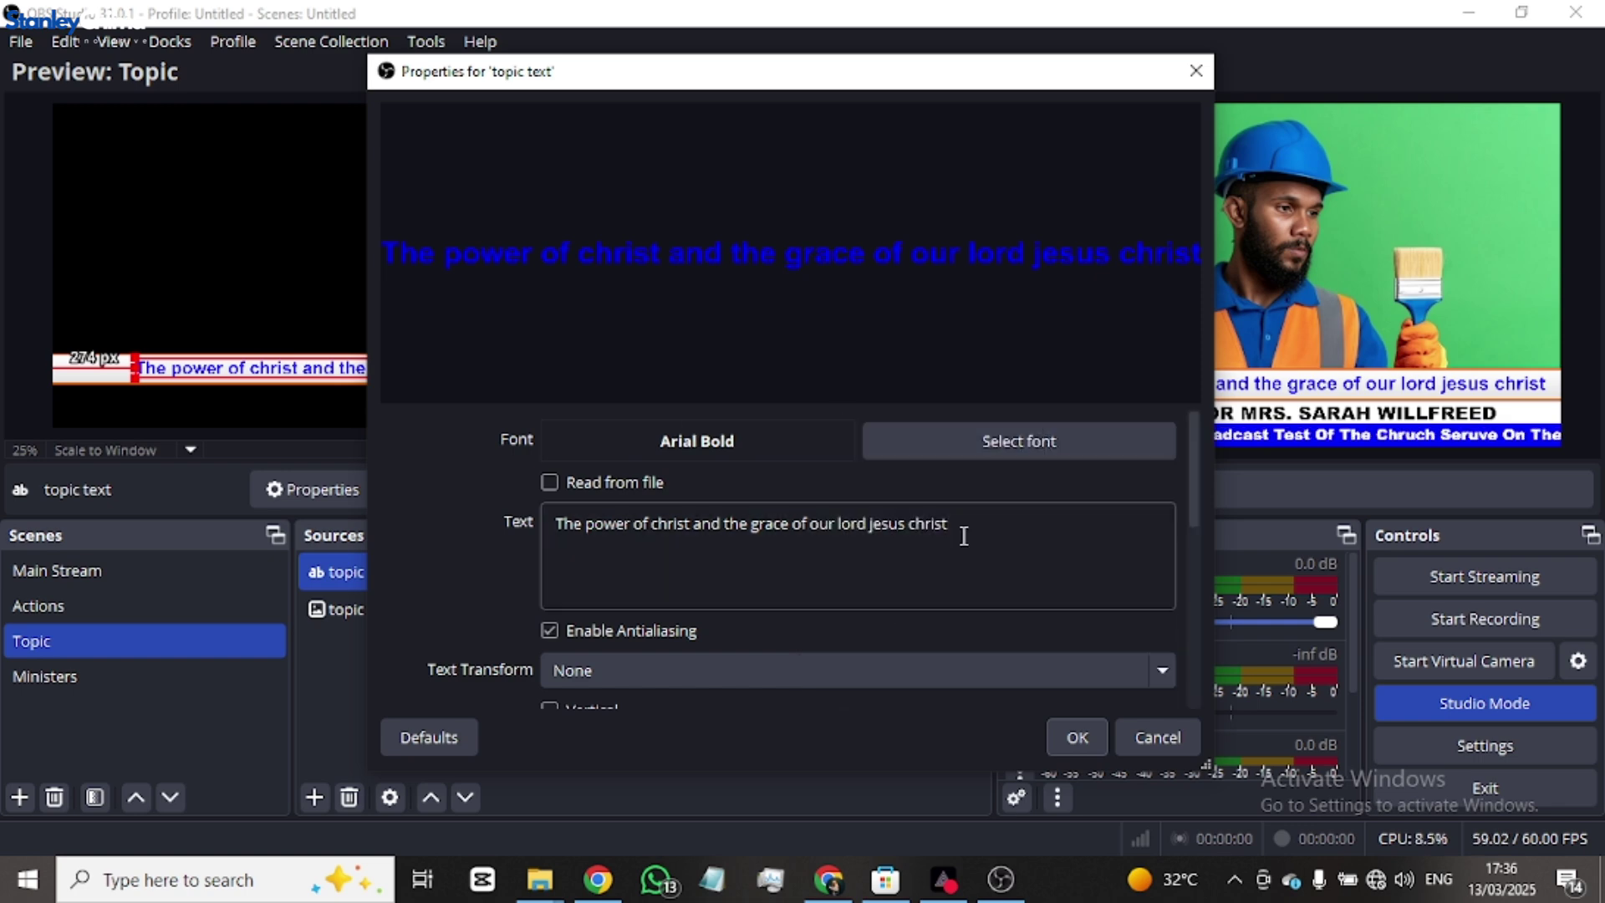
pyautogui.scroll(-1, 614, 609)
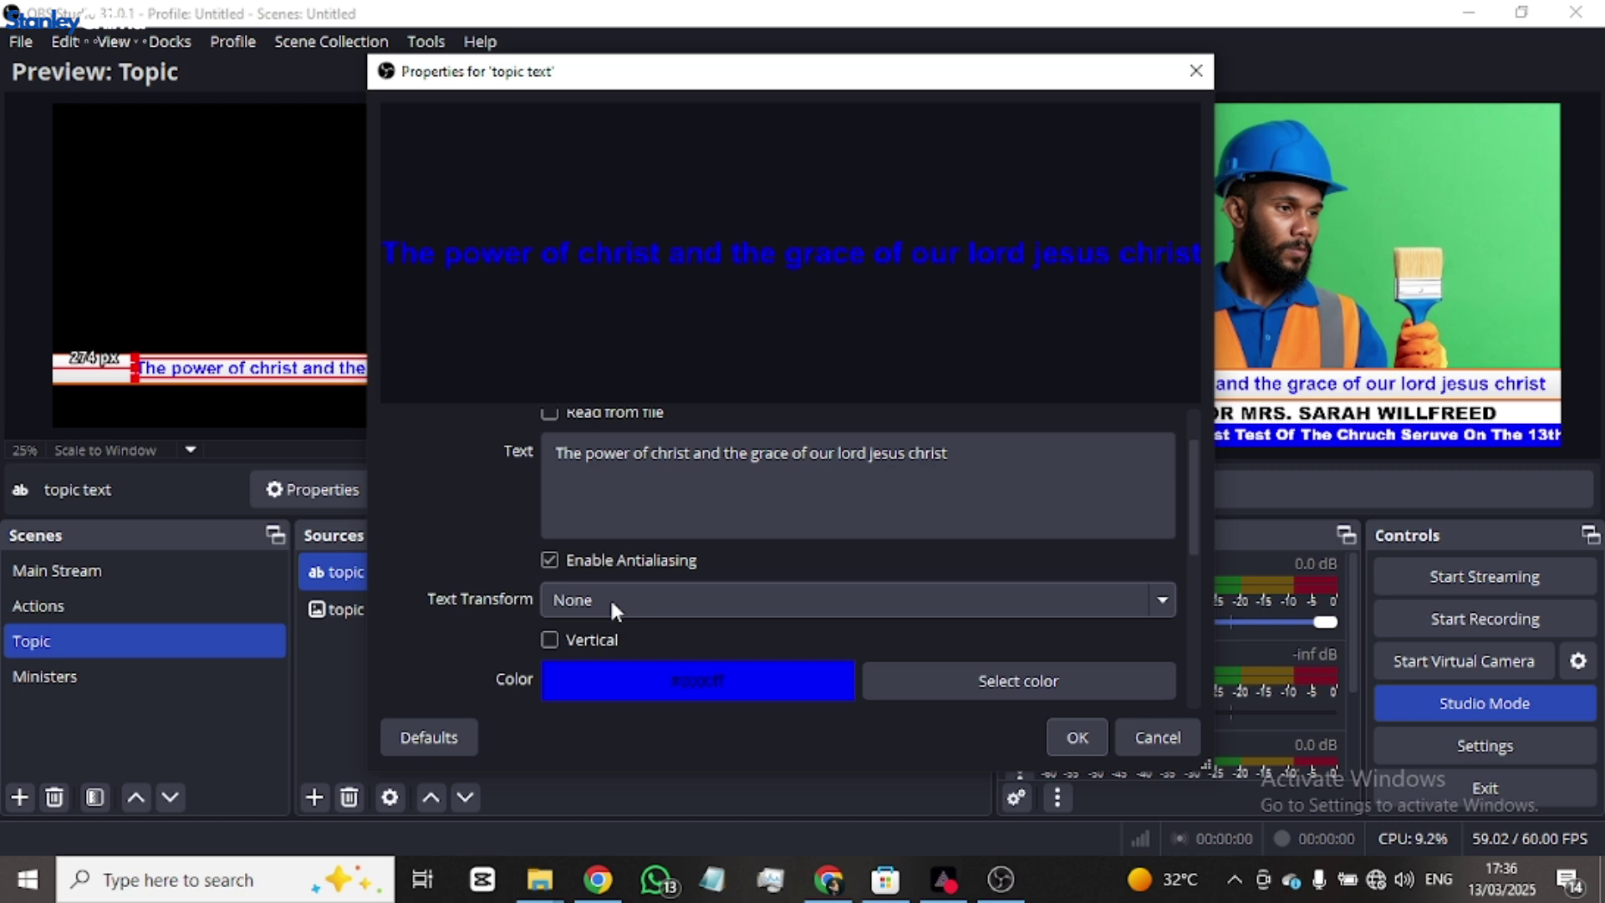
pyautogui.scroll(-1, 613, 603)
pyautogui.press('Return')
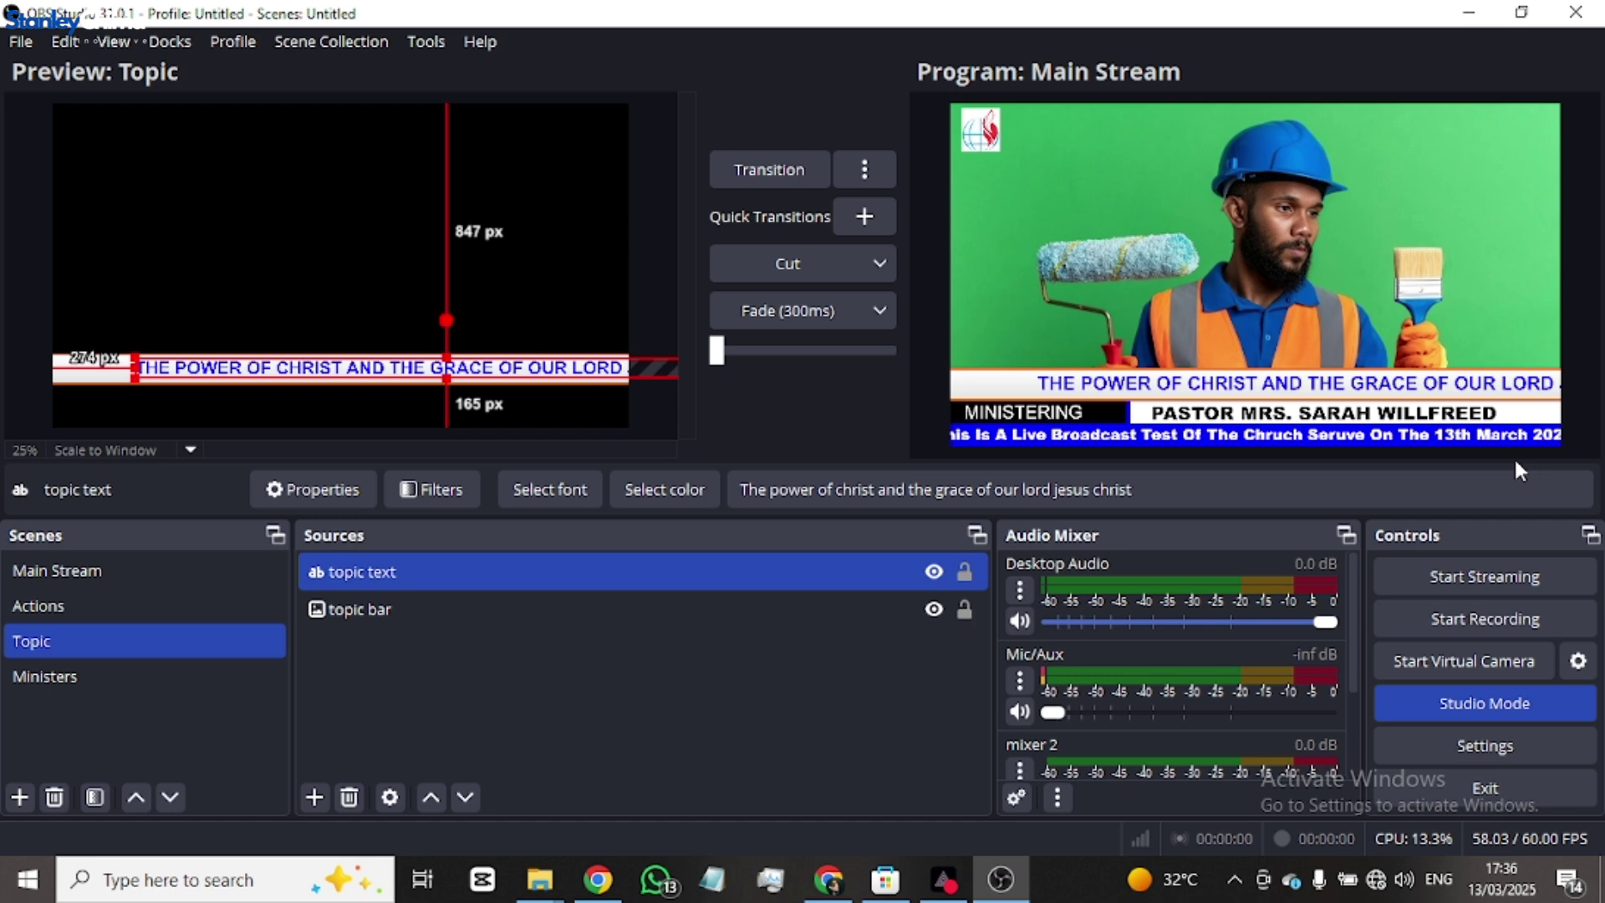
pyautogui.moveTo(240, 363); pyautogui.dragTo(299, 358)
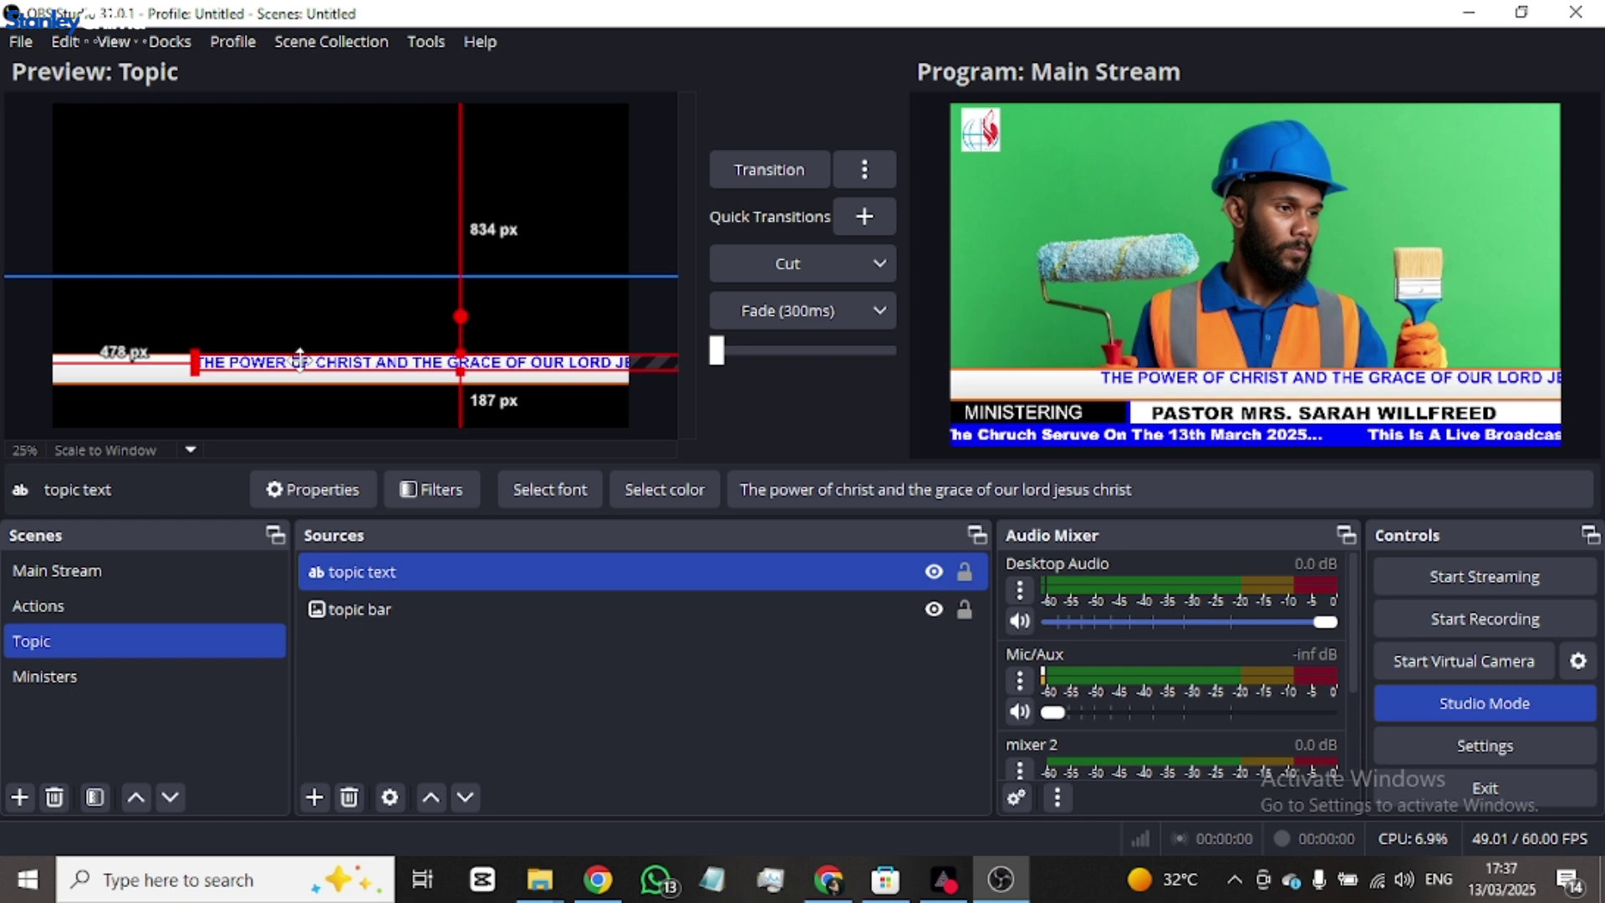
pyautogui.click(363, 757)
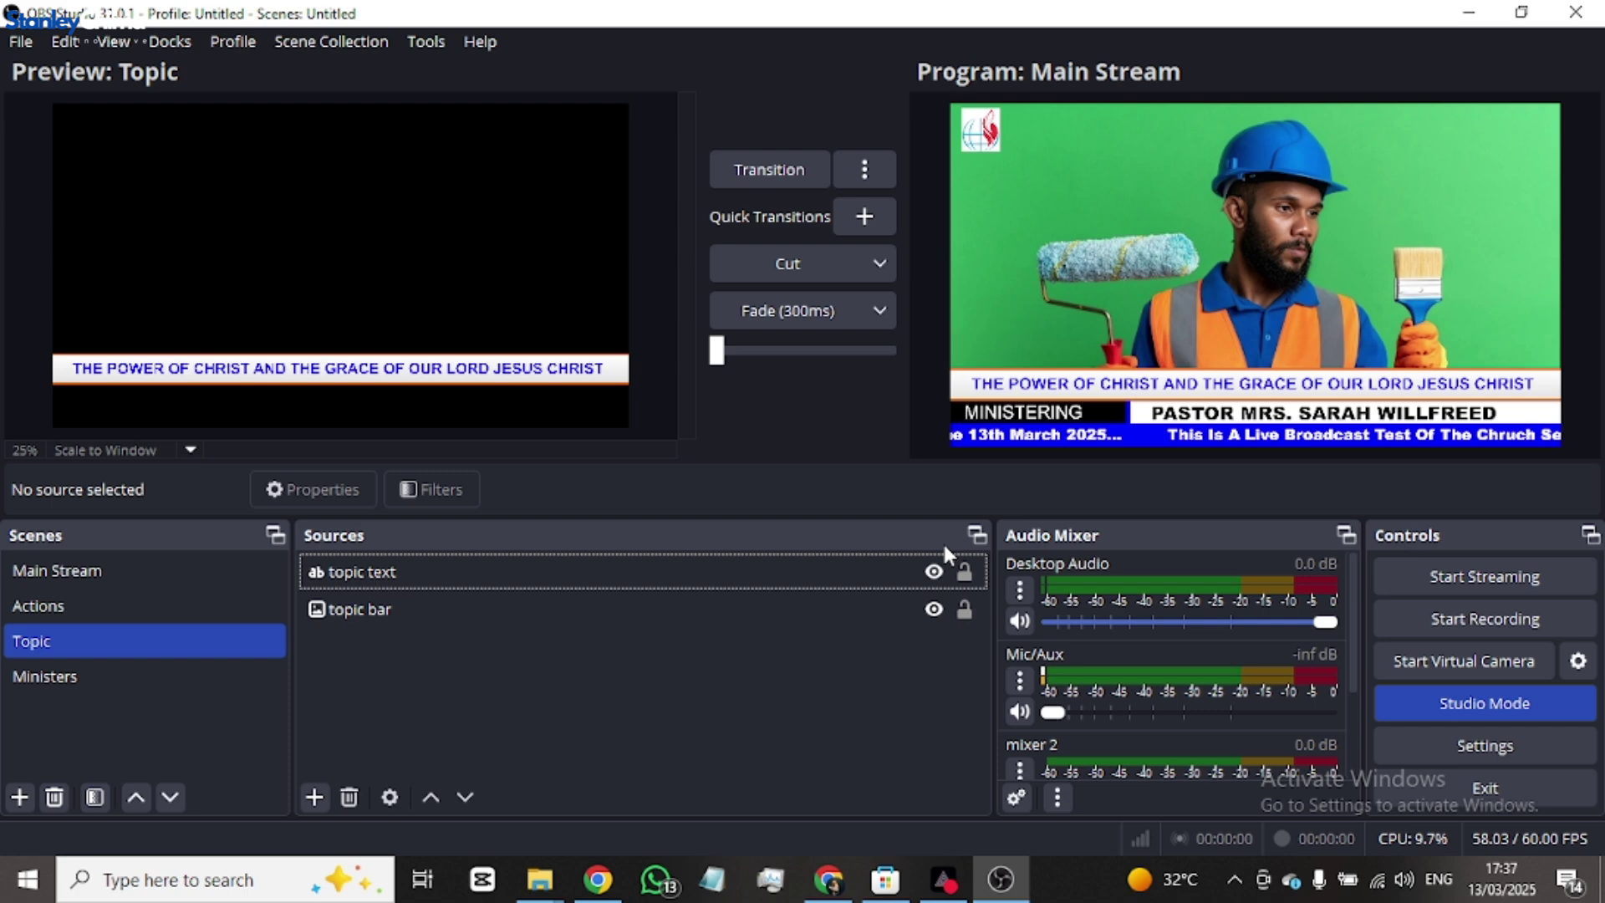
# - Preview the Main Stream scene, then search Windows for 'iv'
pyautogui.doubleClick(979, 371)
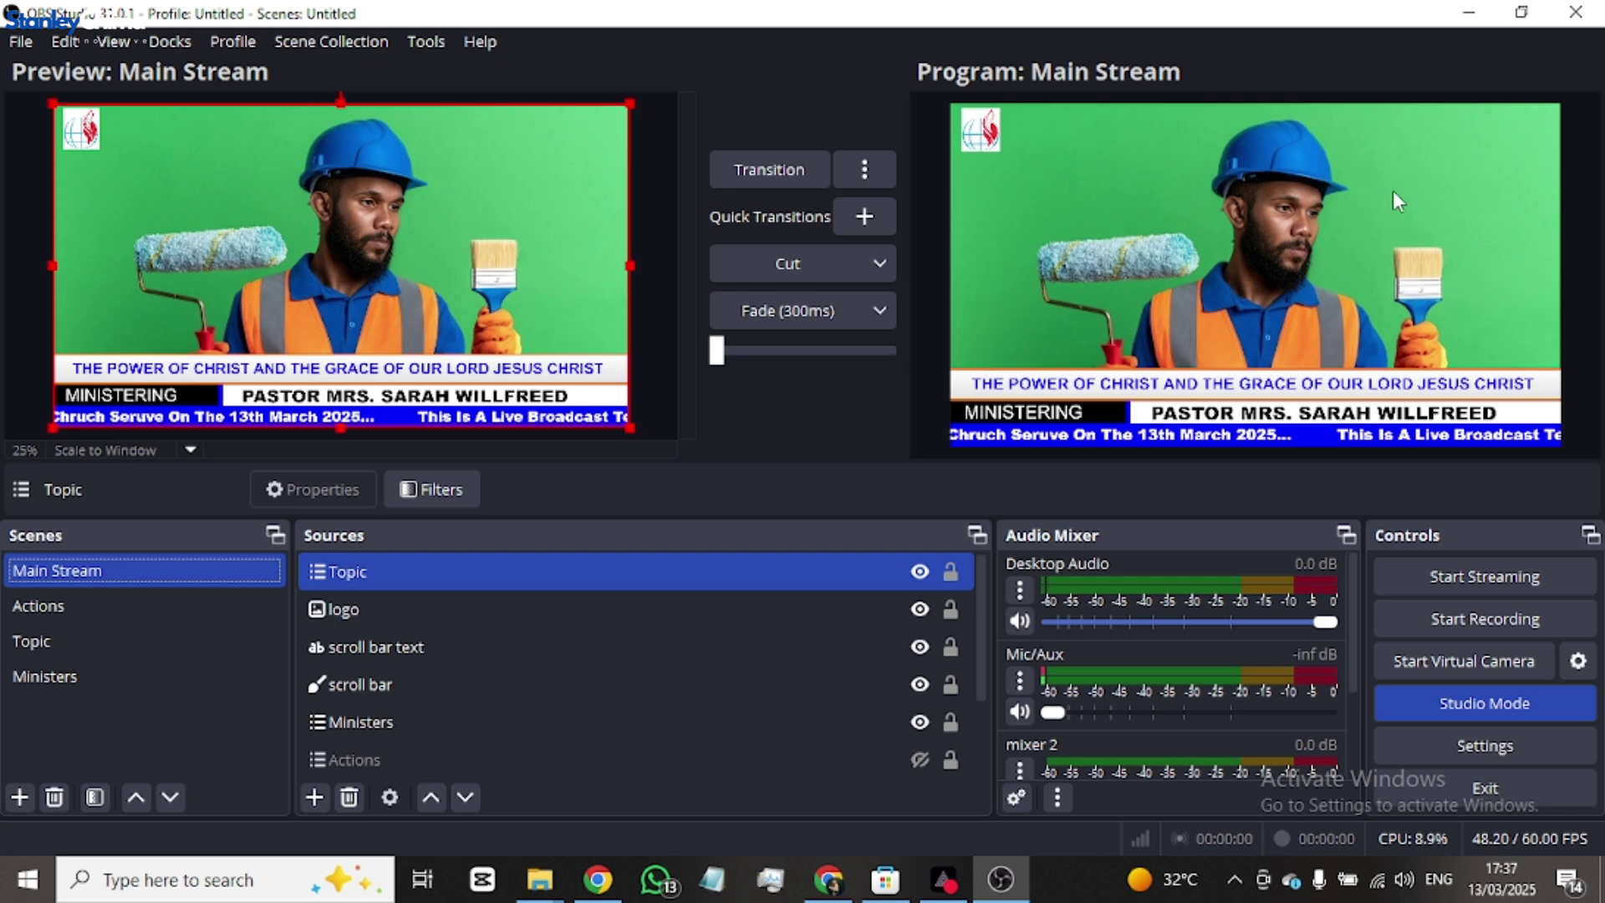
pyautogui.press('super')
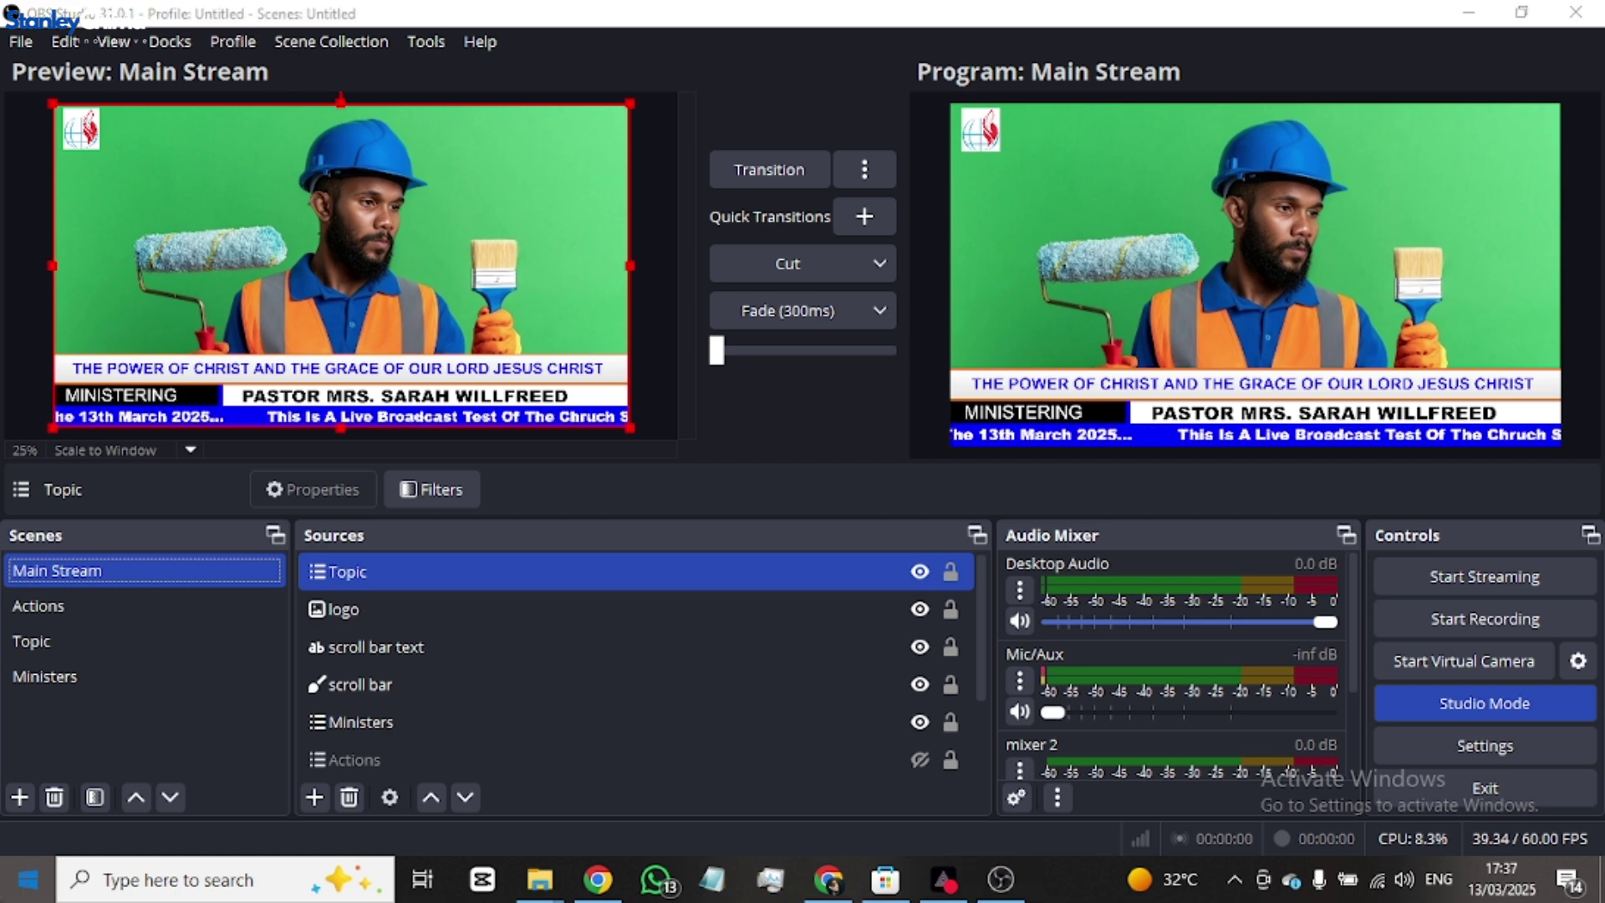
pyautogui.write('iv')
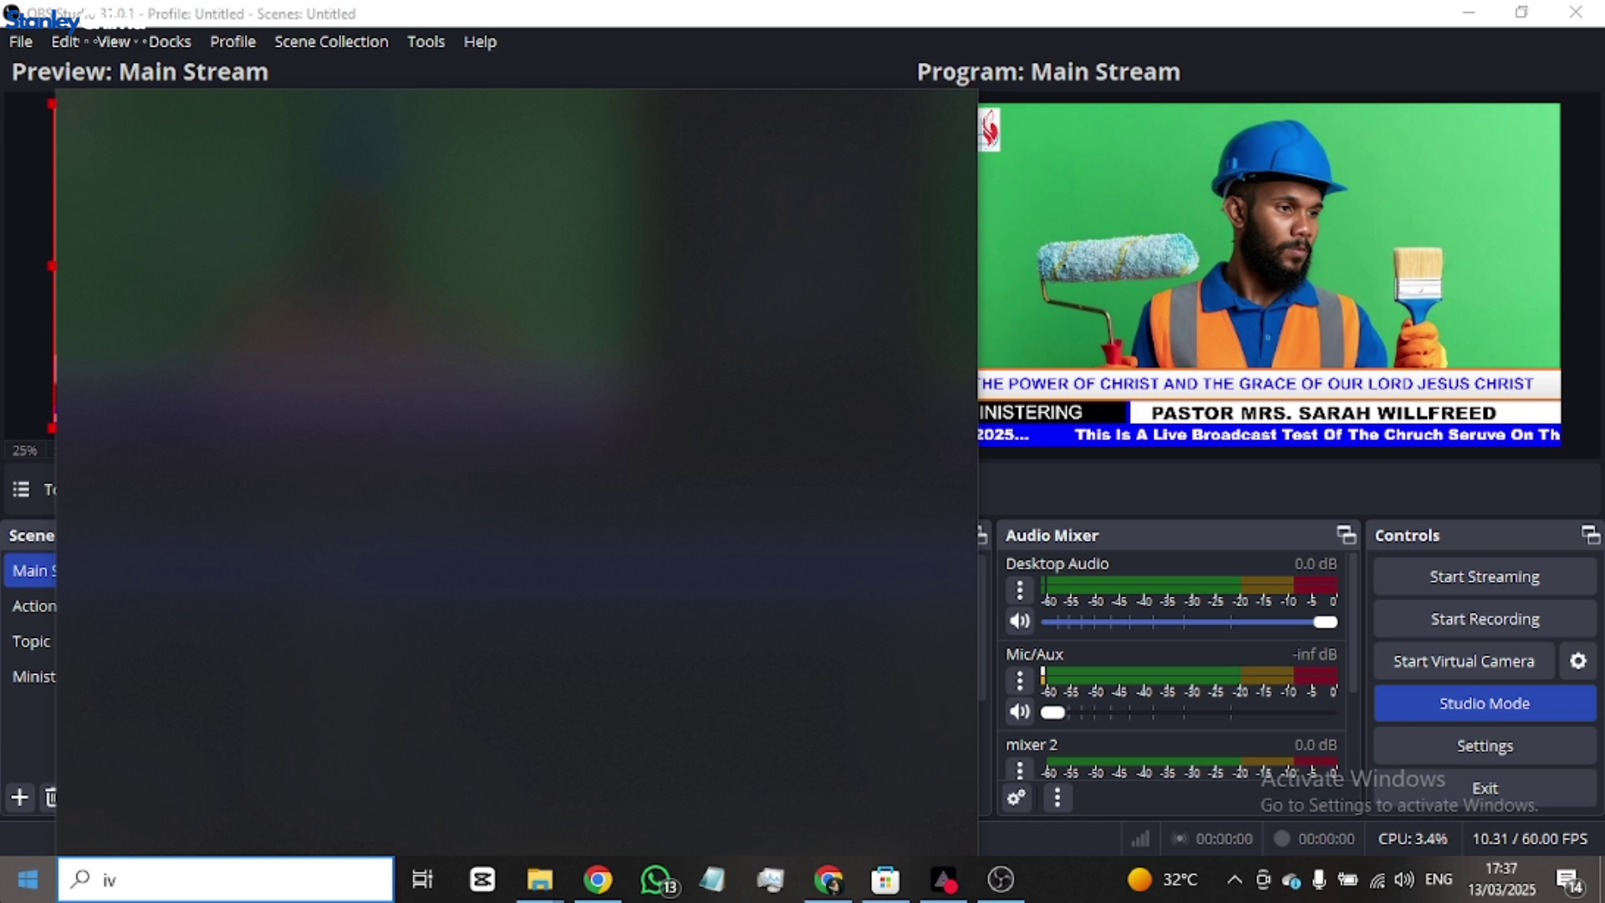
# - Complete the search query to 'ivcam'
pyautogui.write('cam download')
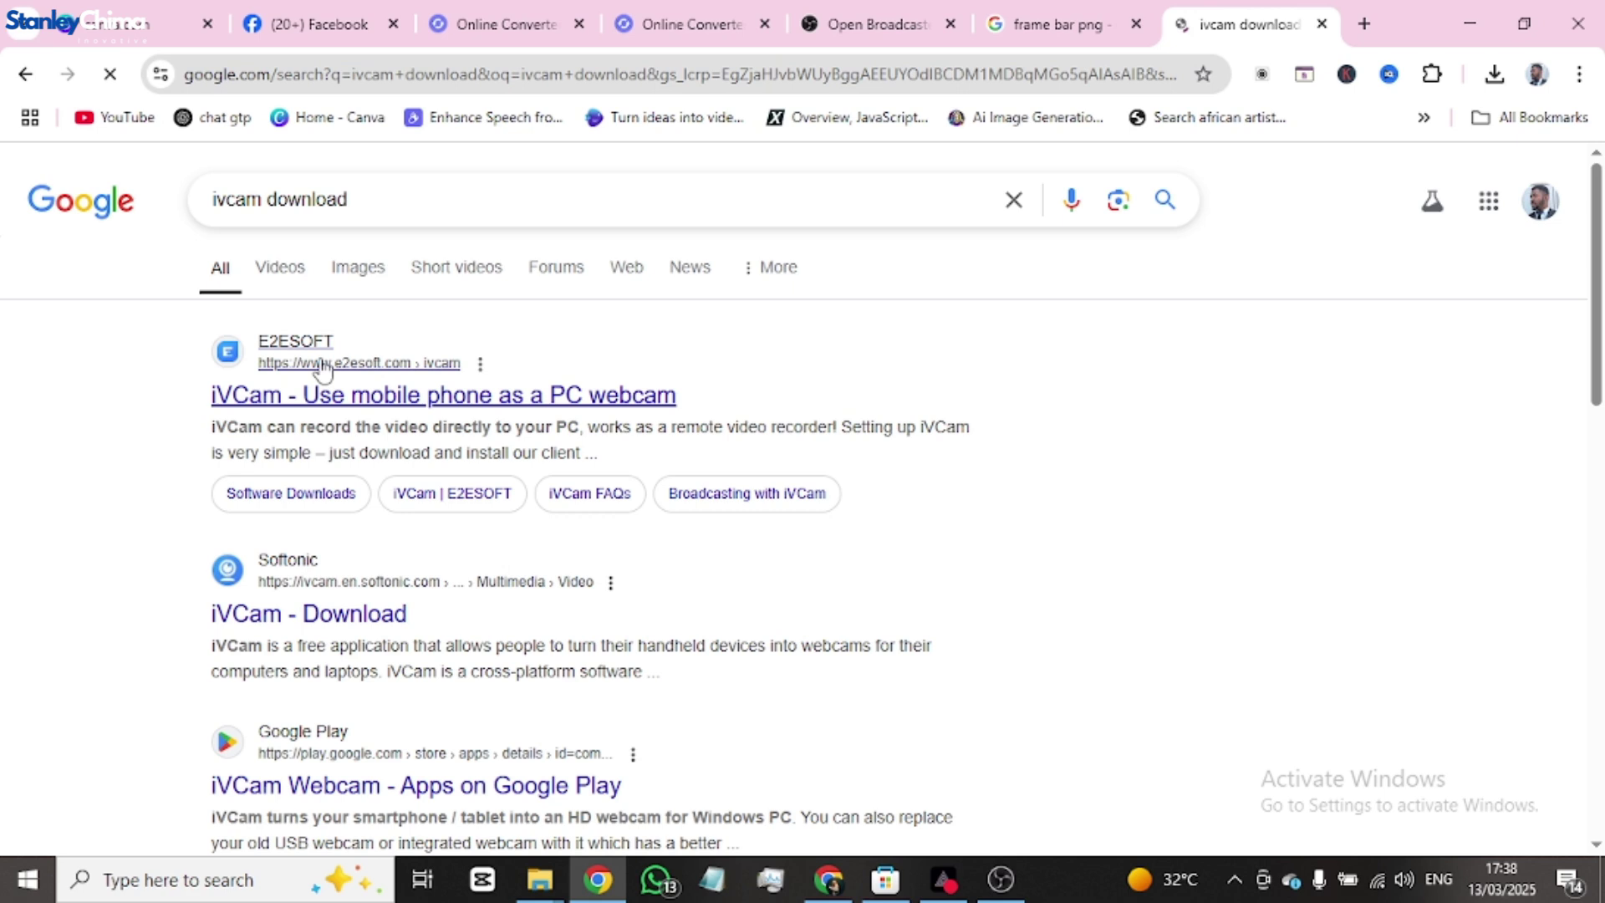
# - Open the E2ESOFT iVCam page and download the x64 Windows client installer
pyautogui.click(407, 399)
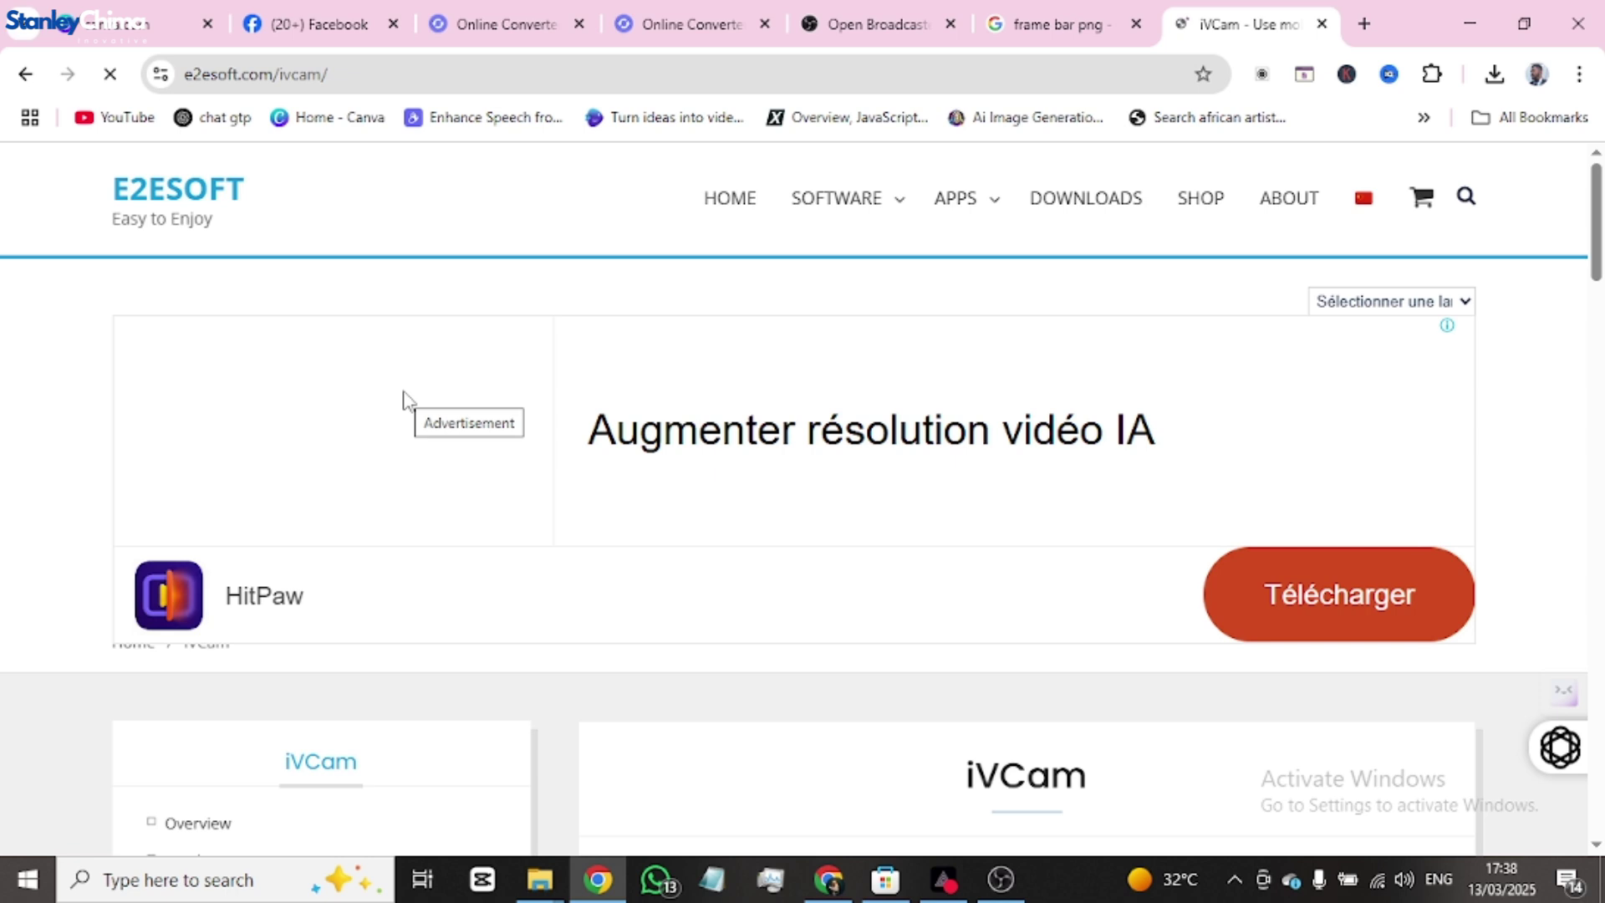
pyautogui.scroll(-10, 815, 511)
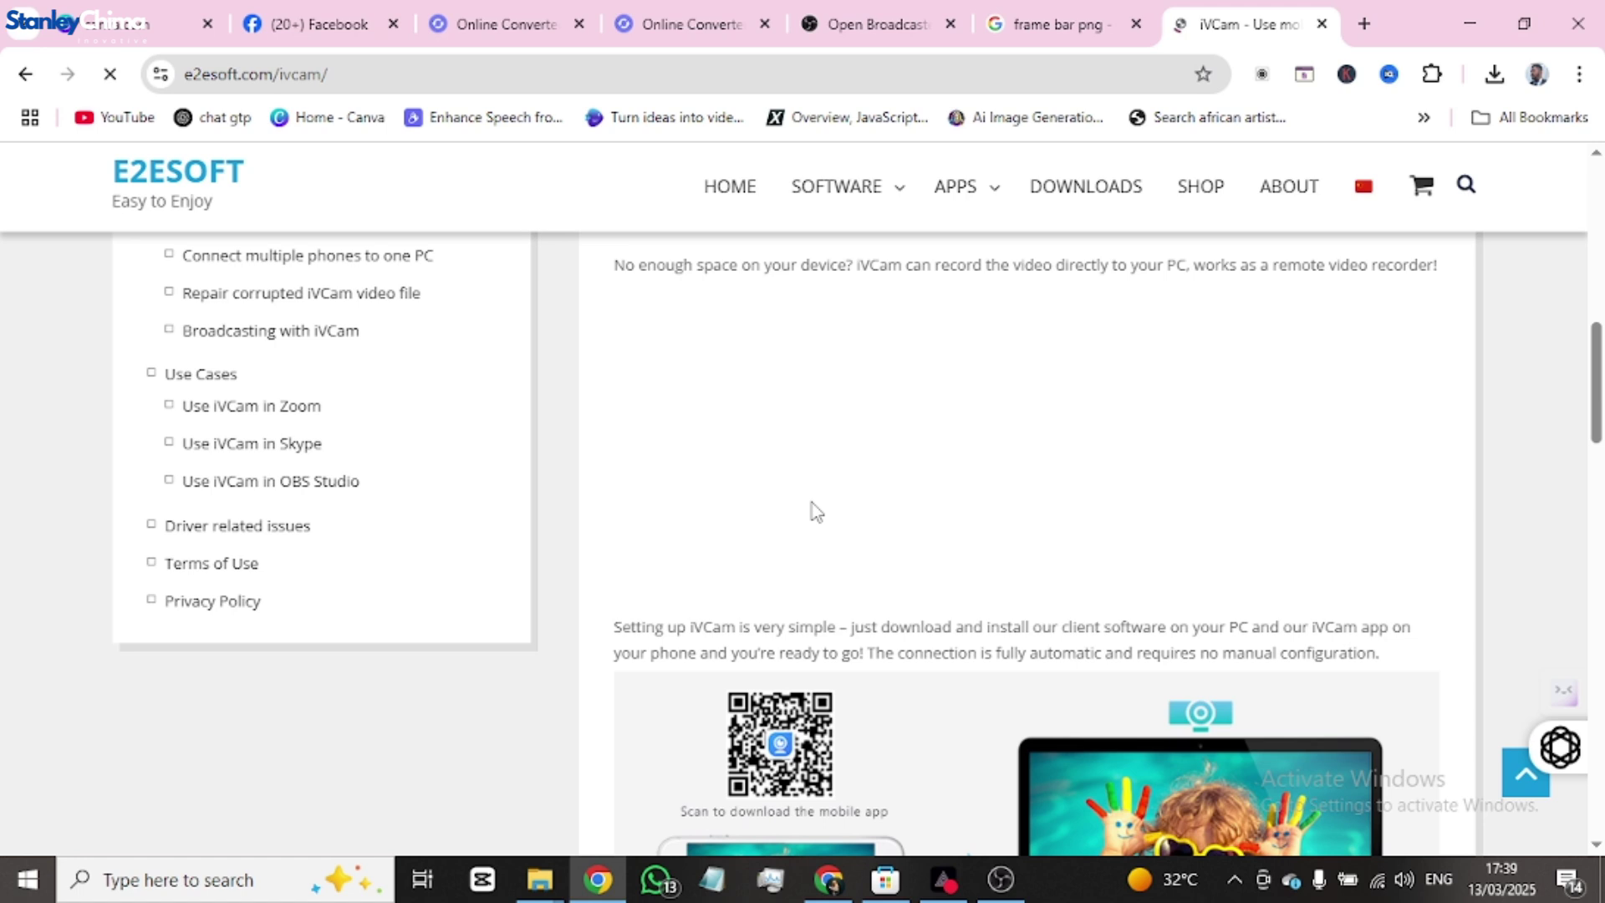
pyautogui.scroll(-5, 817, 512)
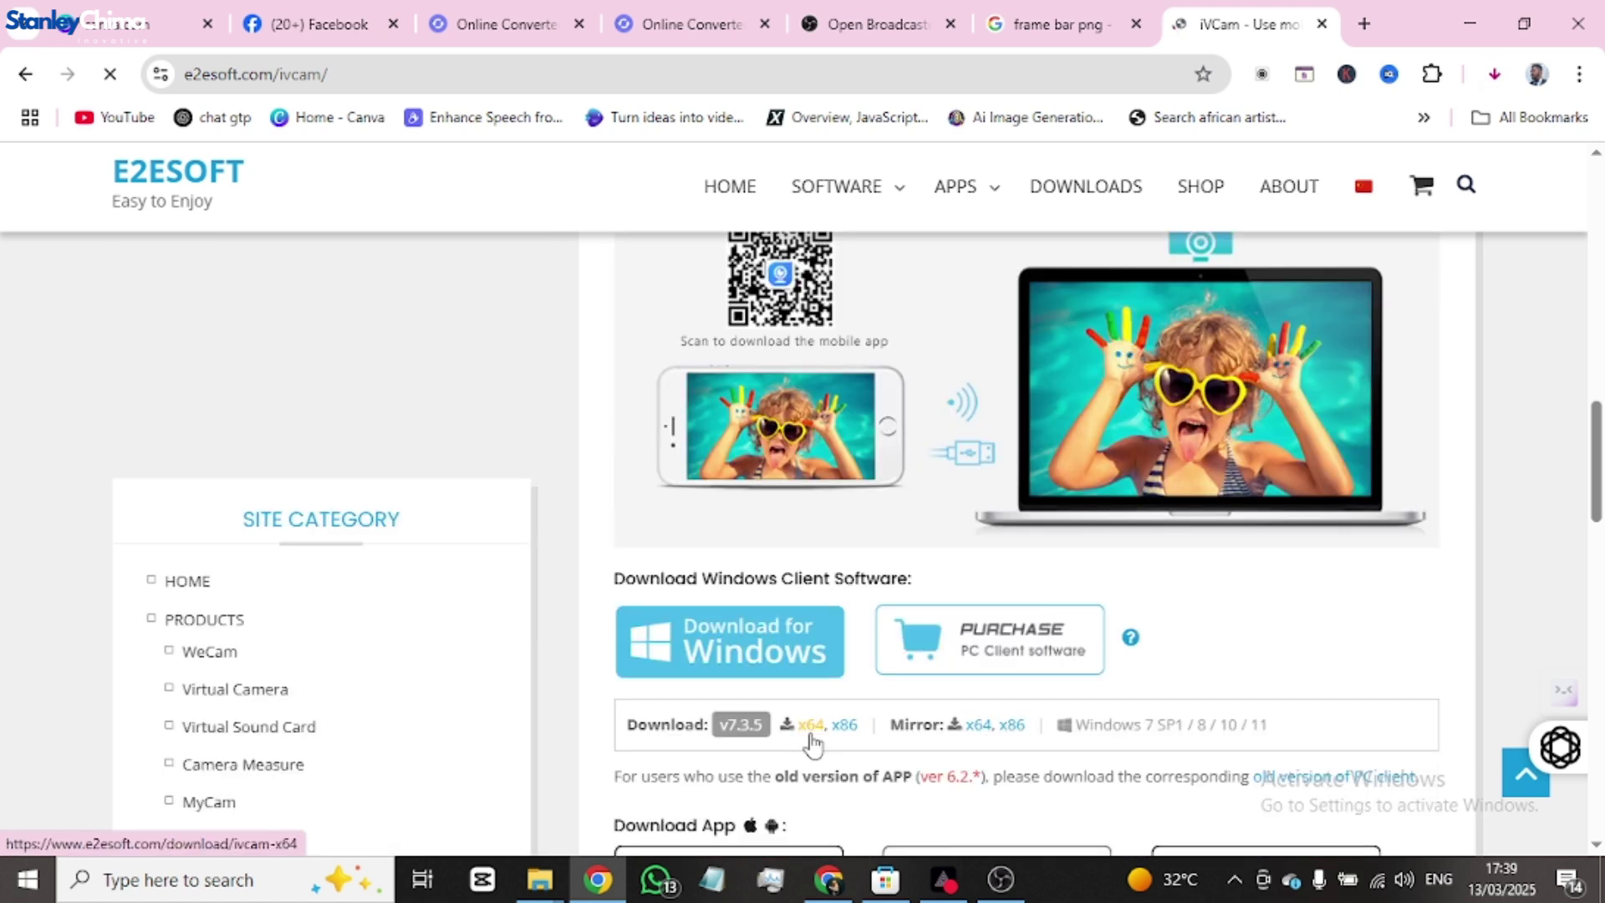
pyautogui.click(810, 728)
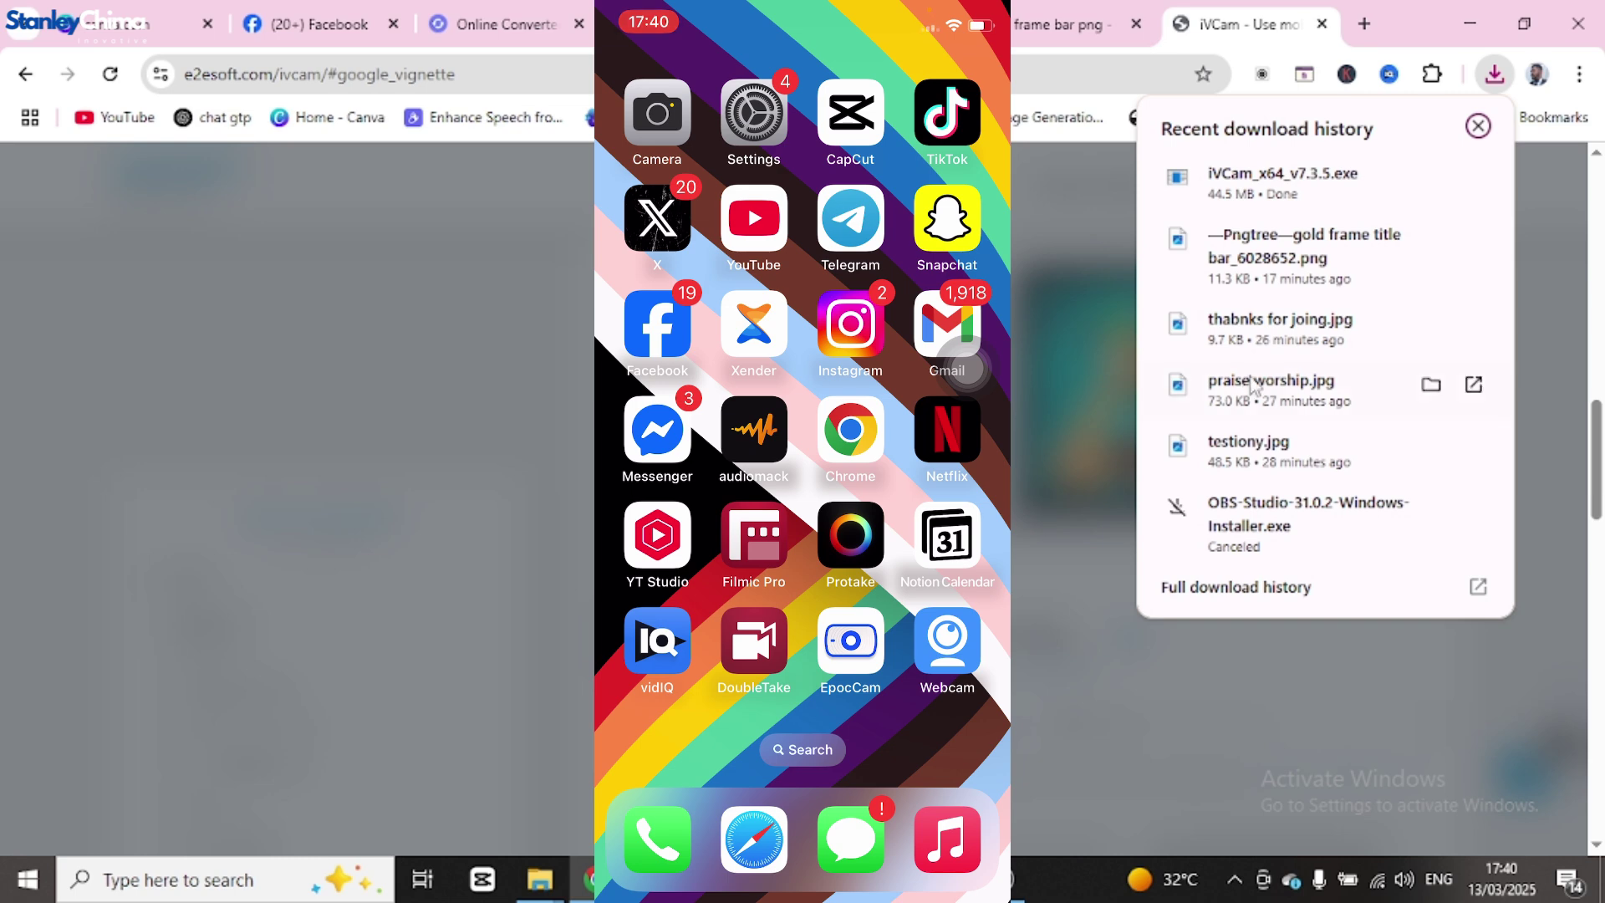
# - Run iVCam_x64_v7.3.5.exe from Chrome's downloads
pyautogui.click(1254, 194)
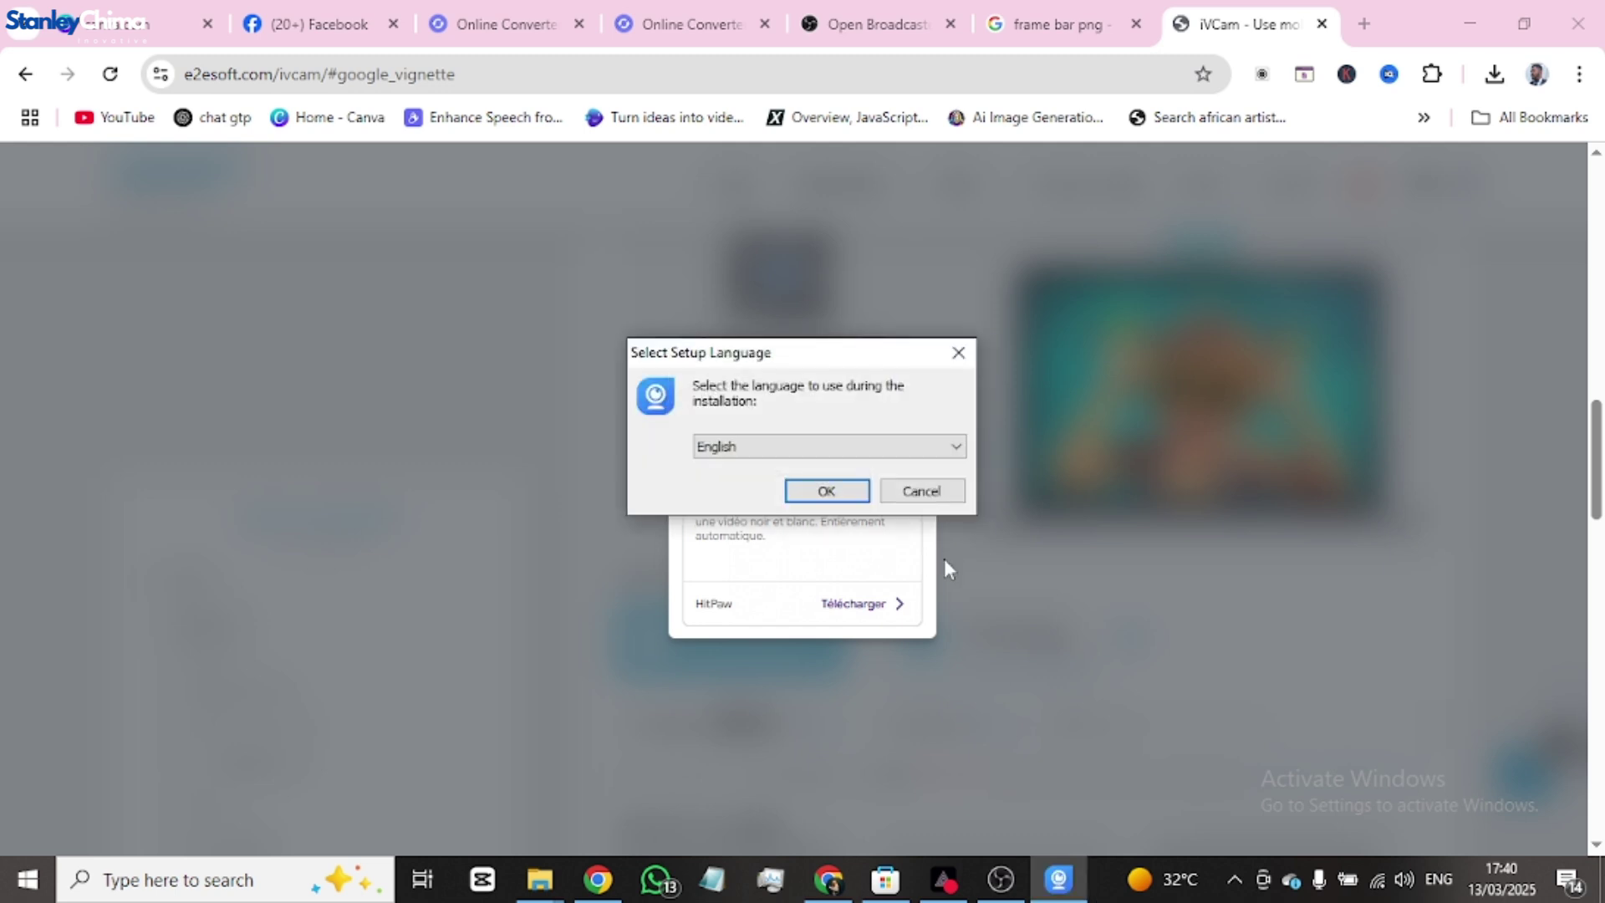
# - Install iVCam 7.3 in English with the licence accepted and default location, folder and tasks
pyautogui.click(836, 495)
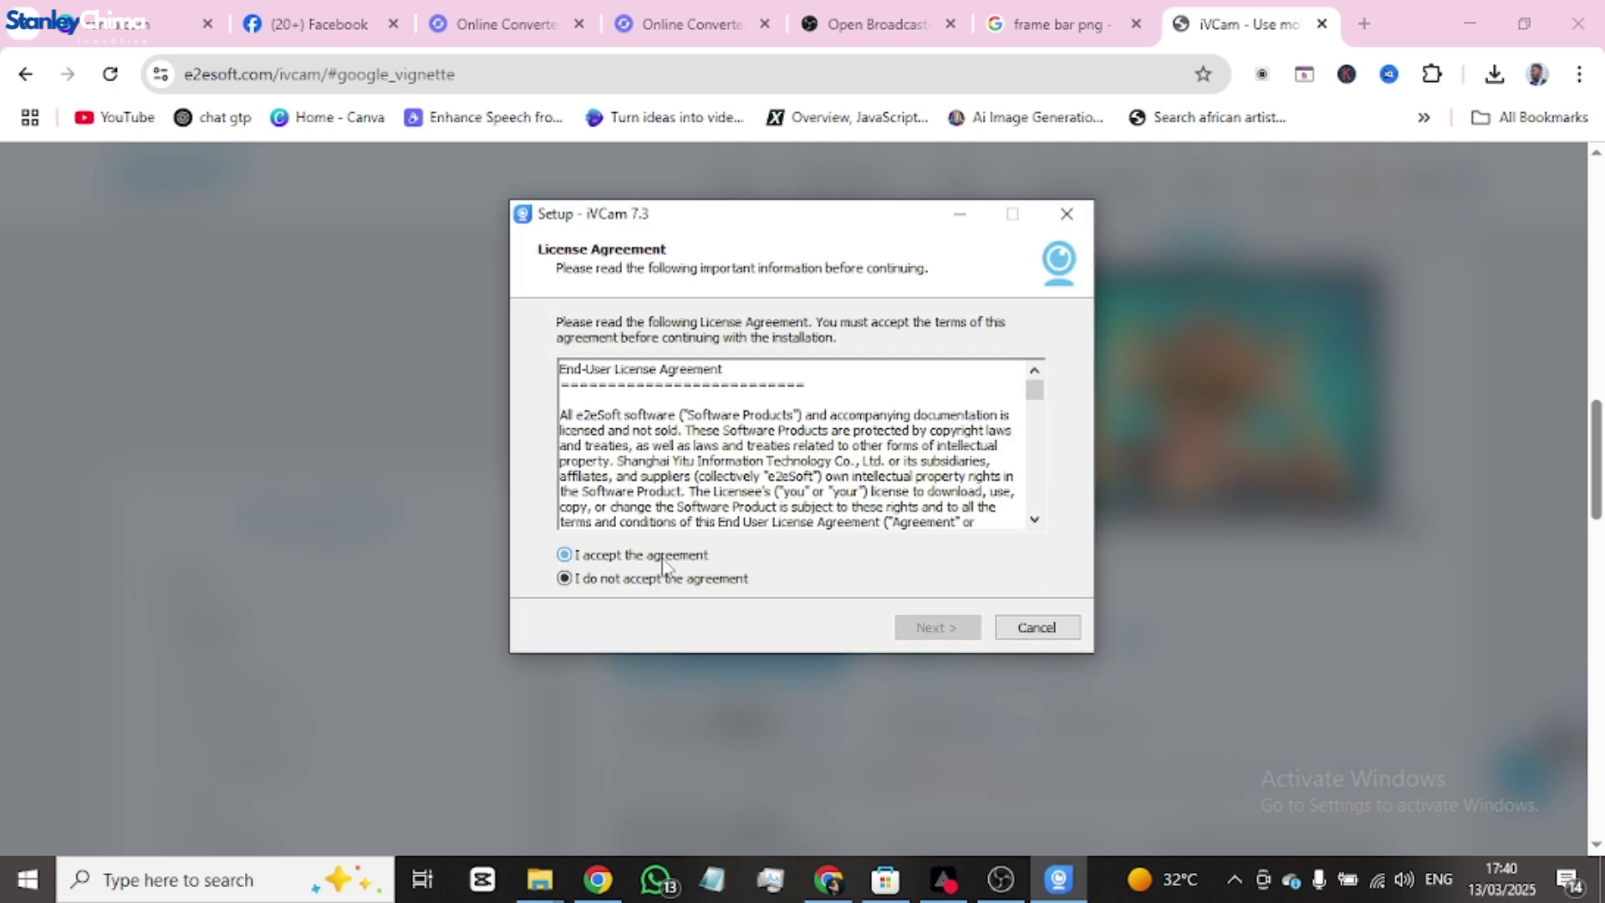
pyautogui.click(661, 559)
pyautogui.click(927, 627)
pyautogui.click(934, 628)
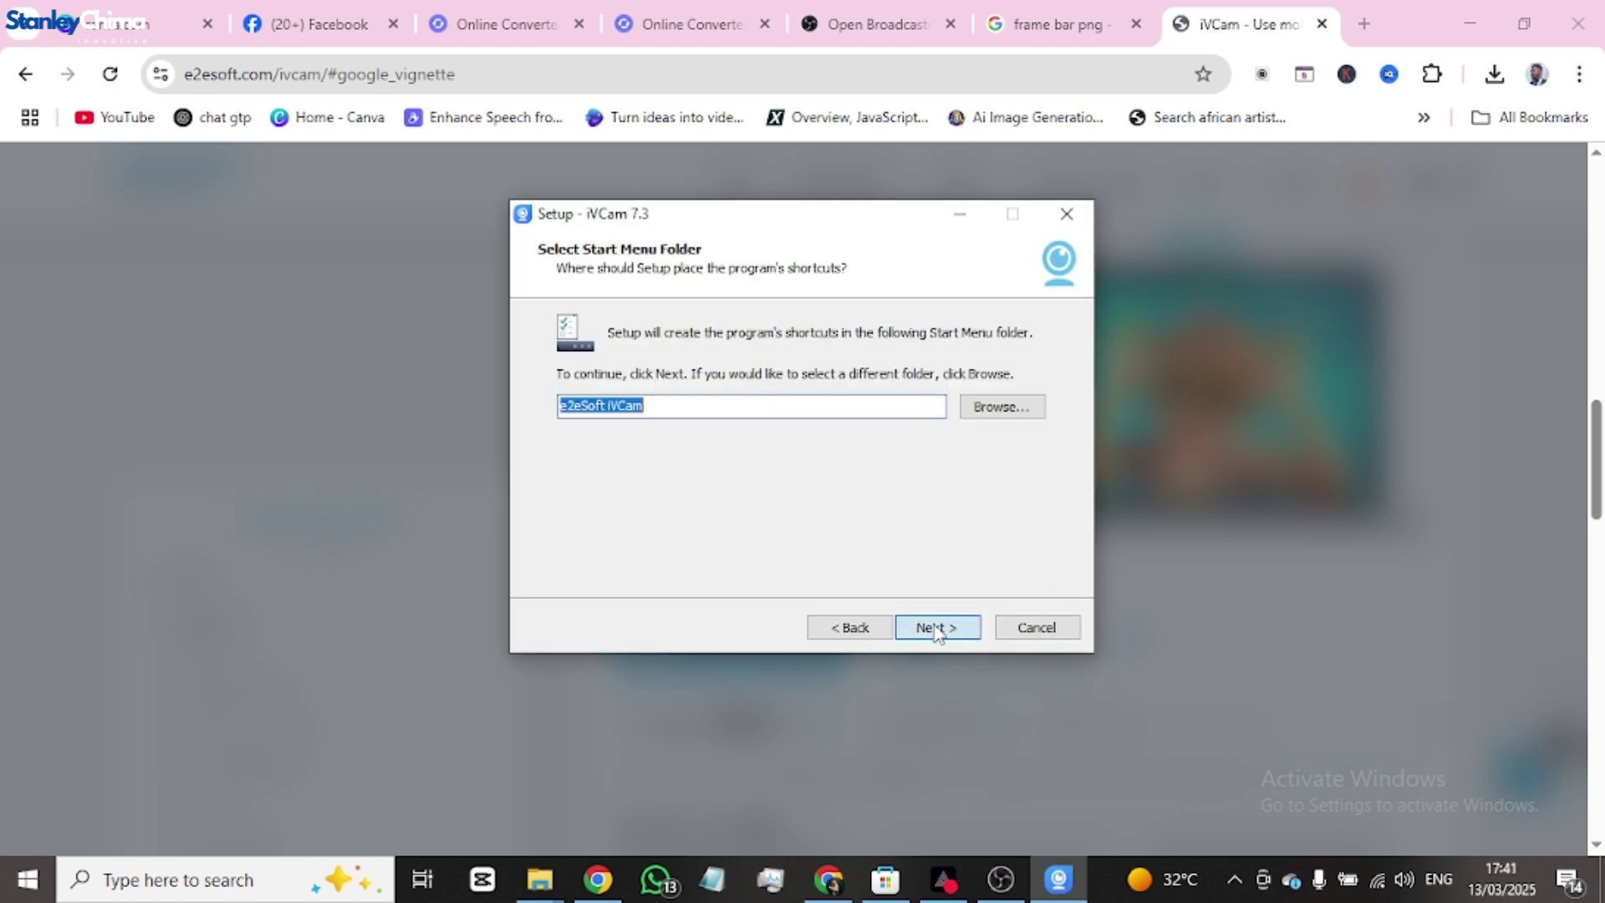
pyautogui.click(934, 629)
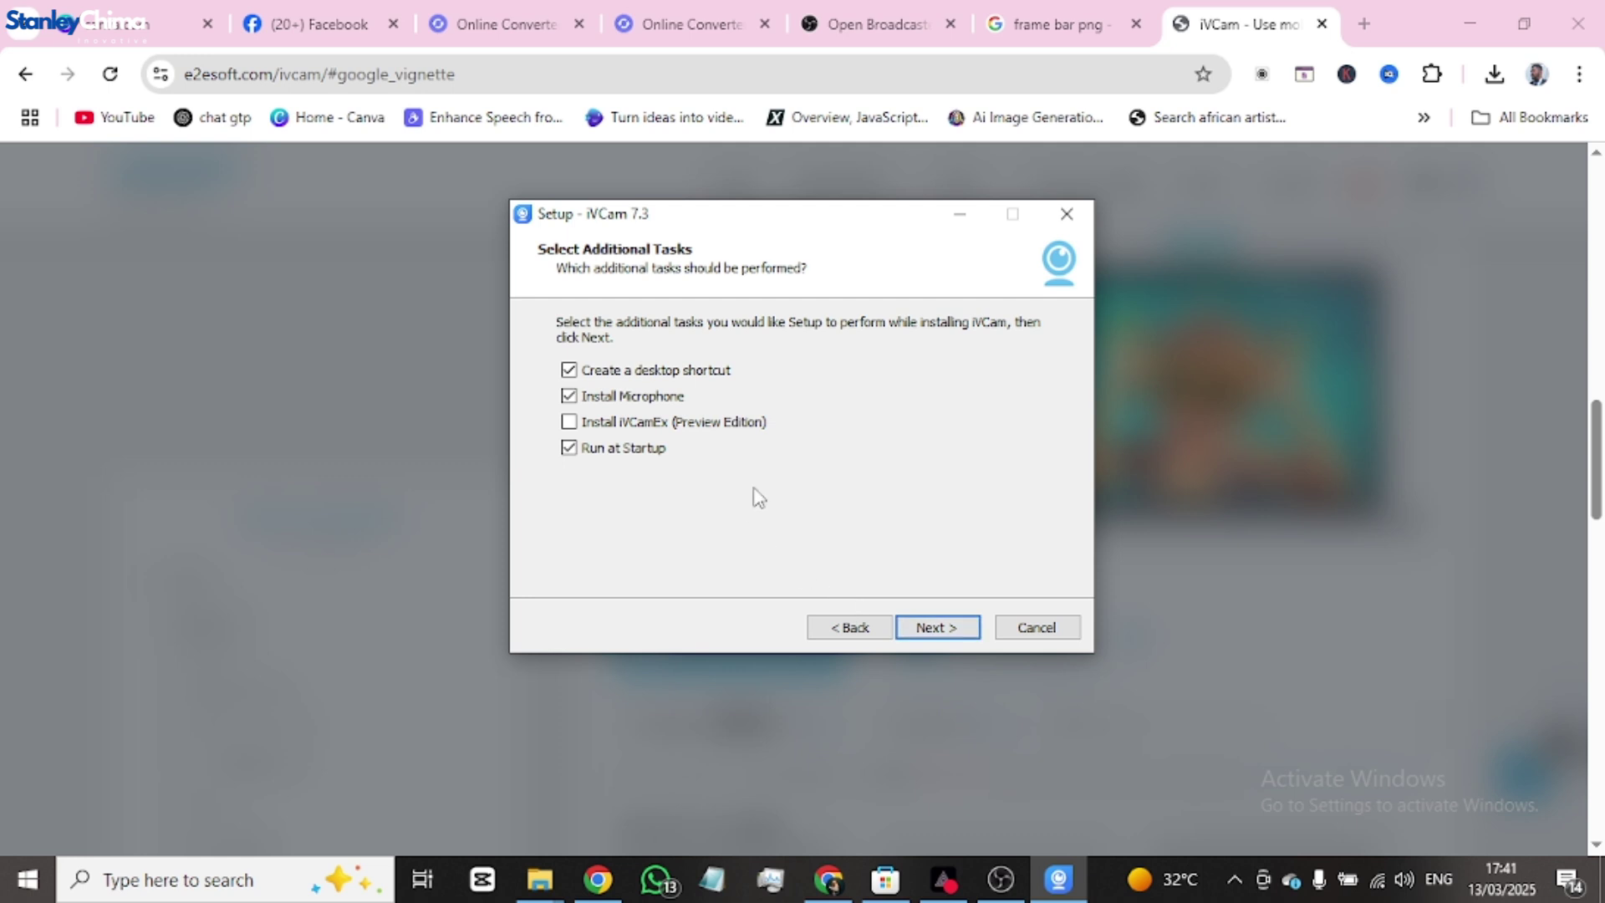
pyautogui.click(936, 627)
pyautogui.click(938, 627)
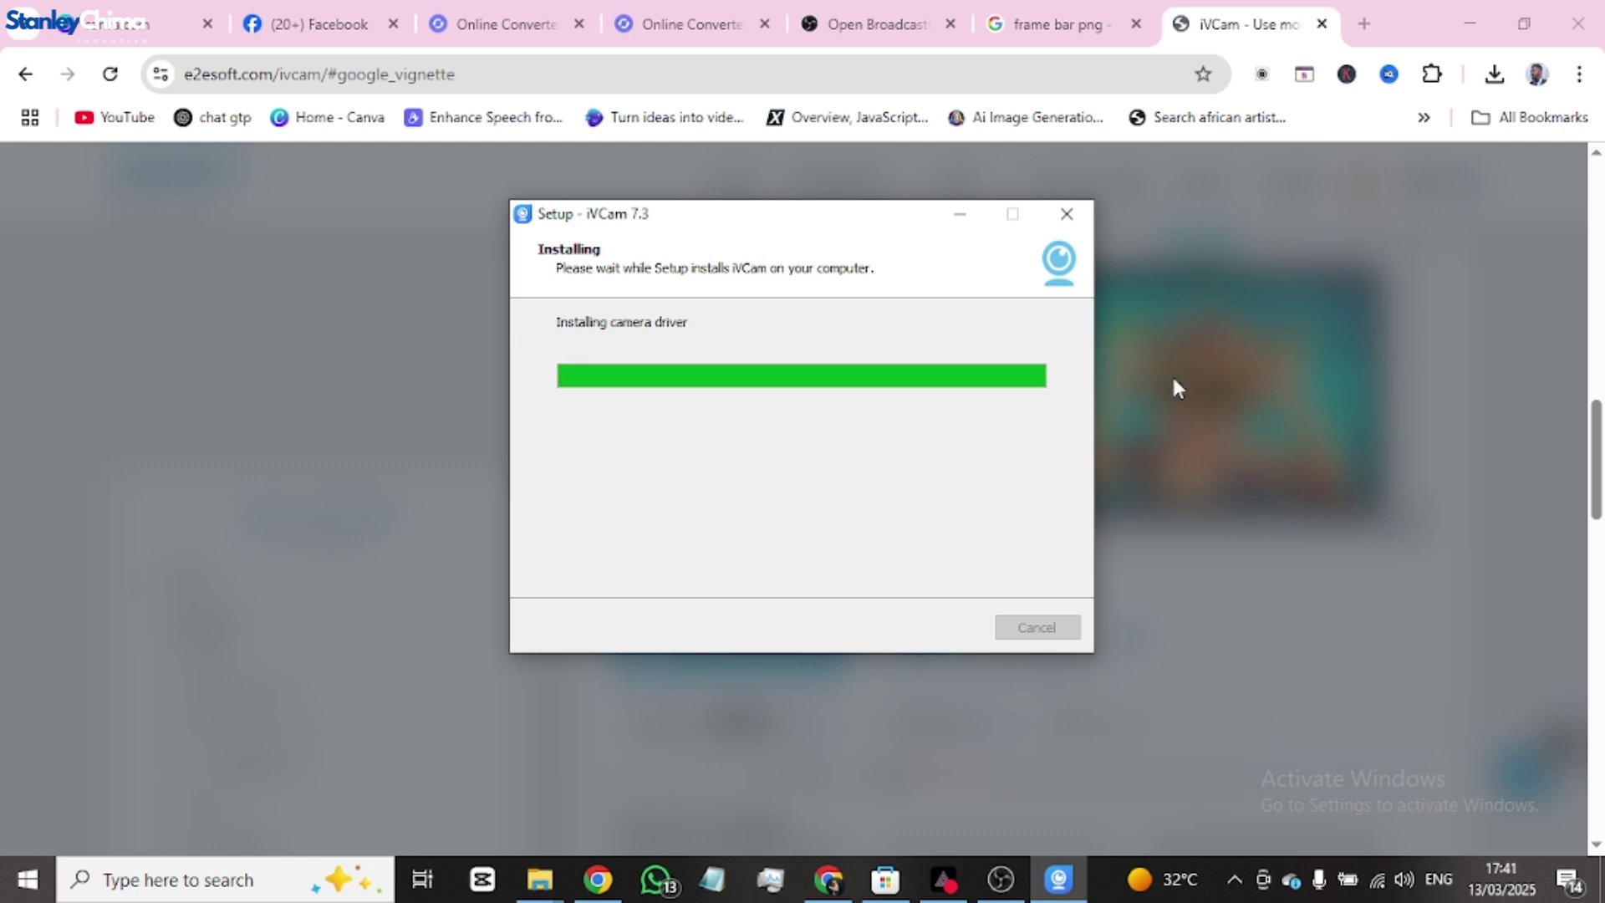
pyautogui.click(1063, 888)
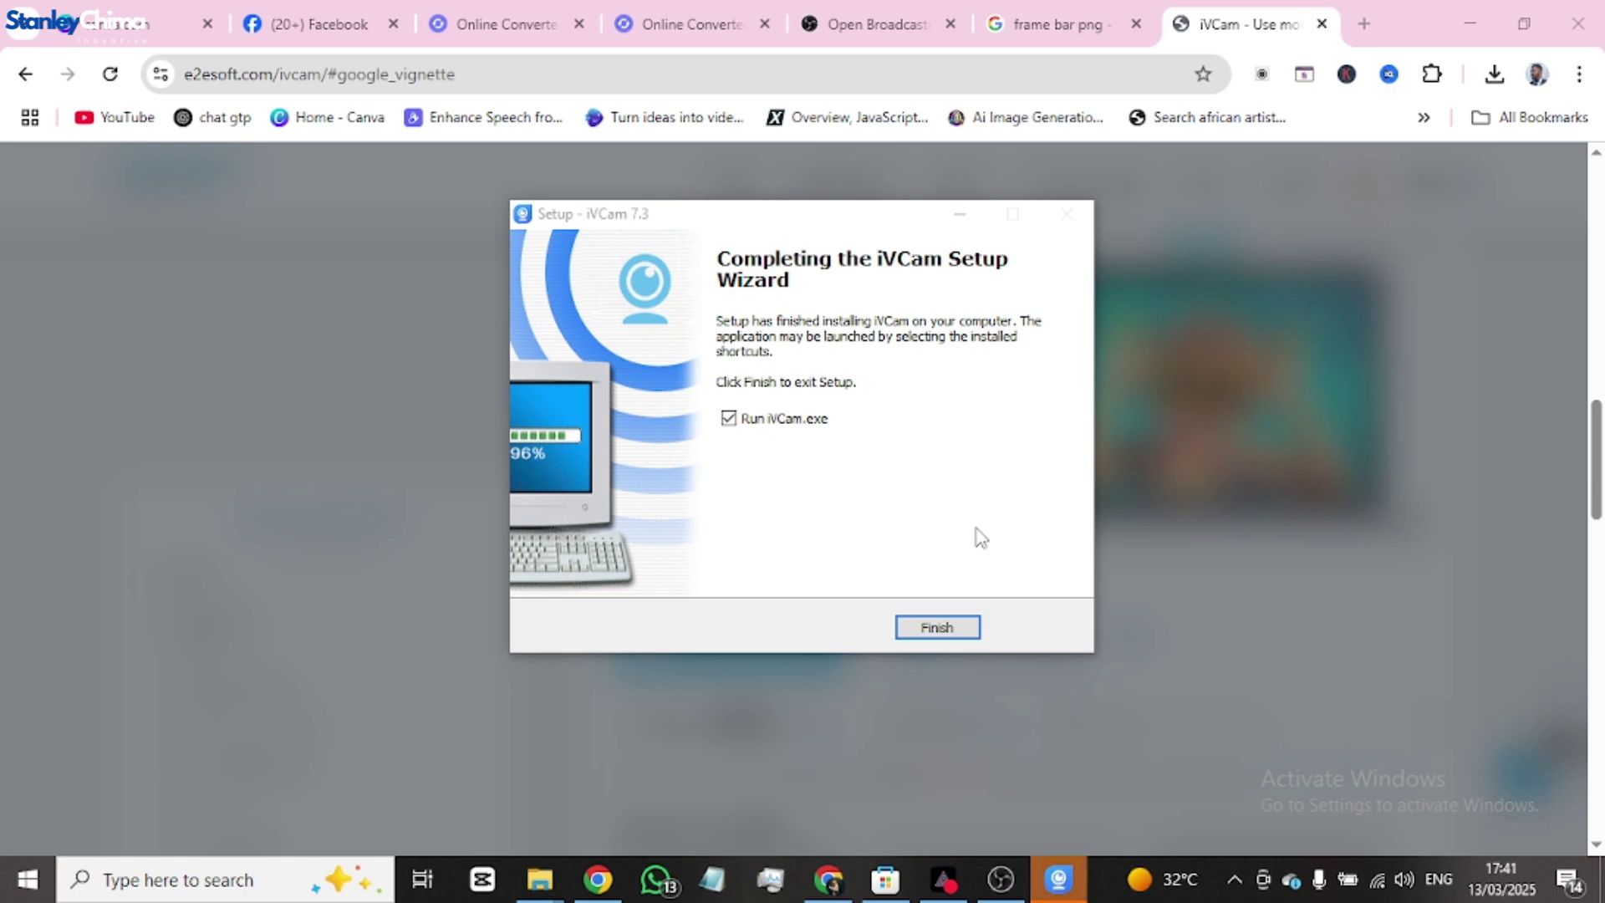
pyautogui.click(935, 632)
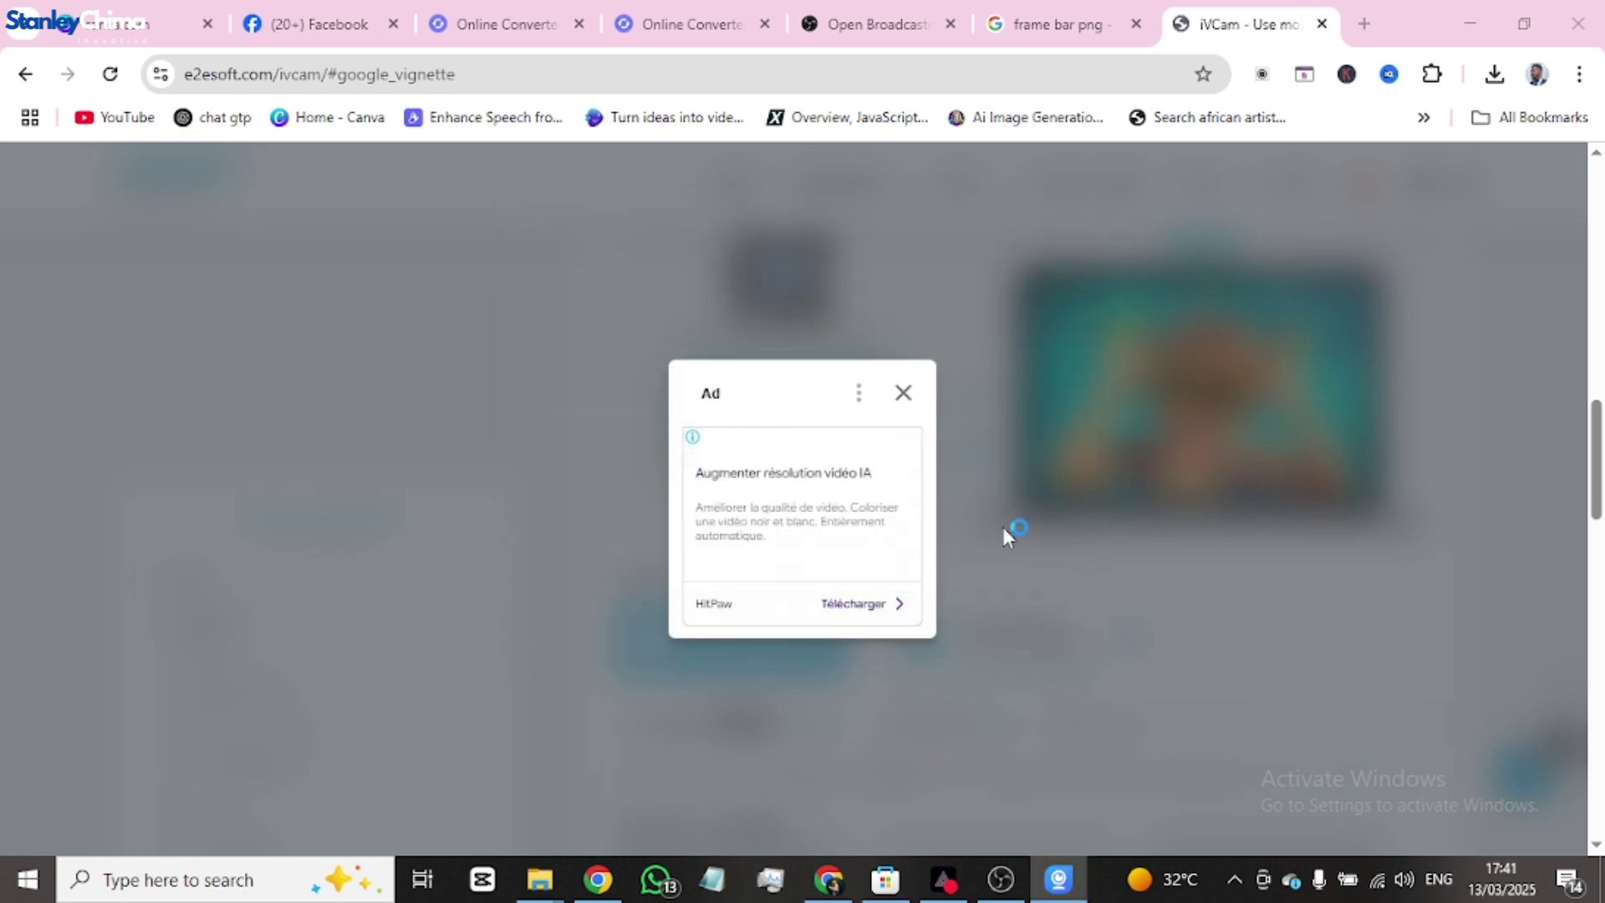
# - Return to OBS and allow e2eSoft iVCam network access in the firewall alert
pyautogui.click(1001, 884)
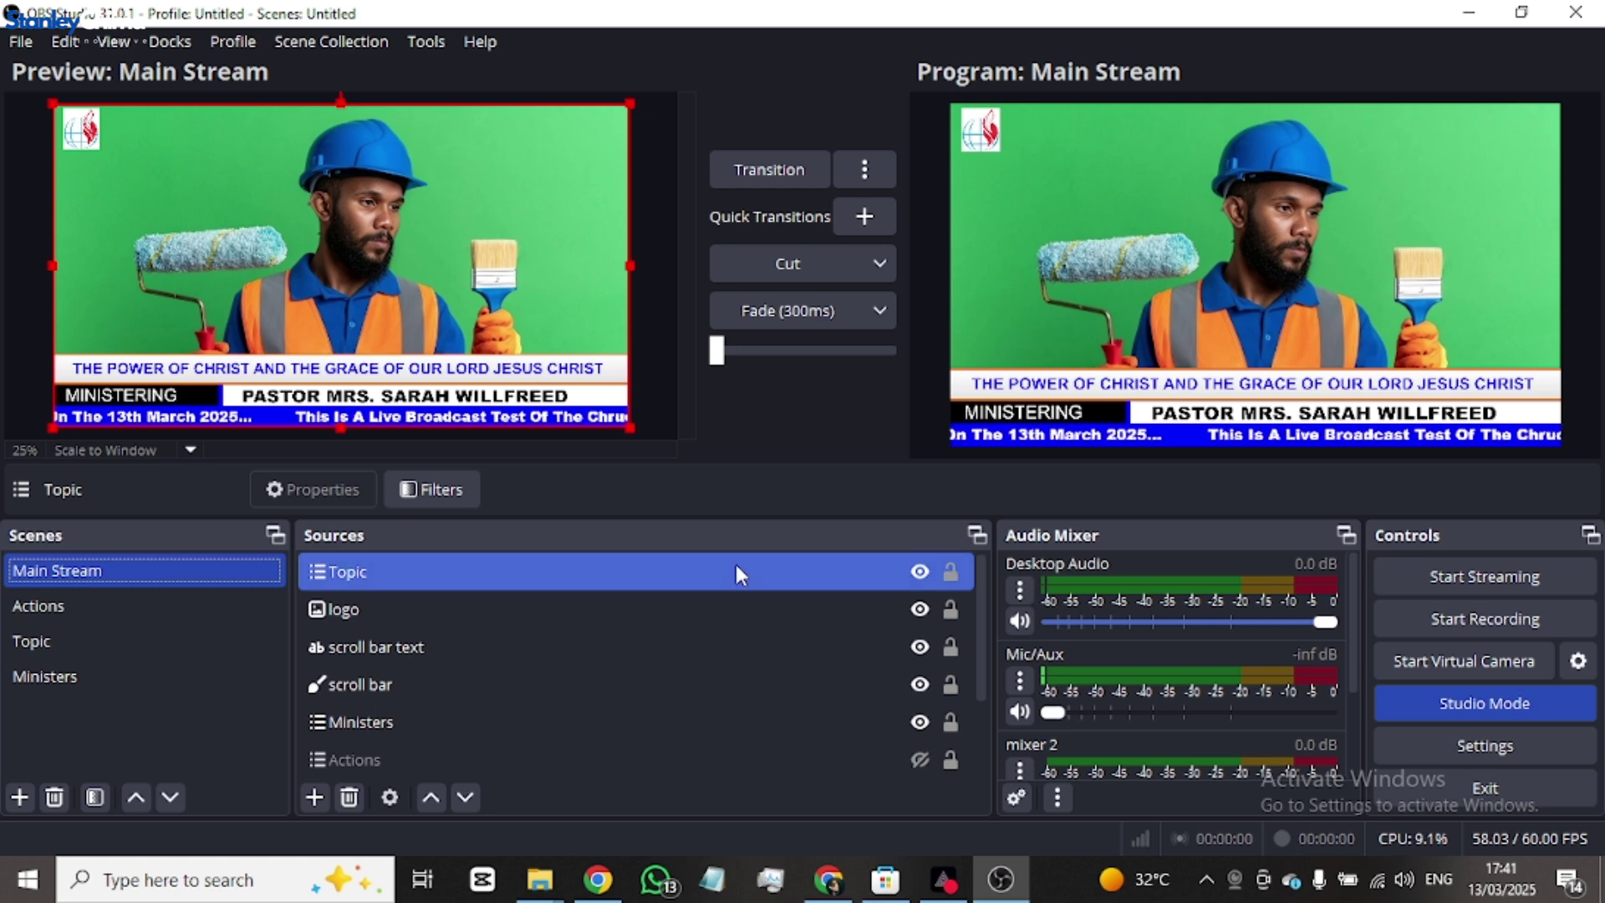
pyautogui.doubleClick(712, 588)
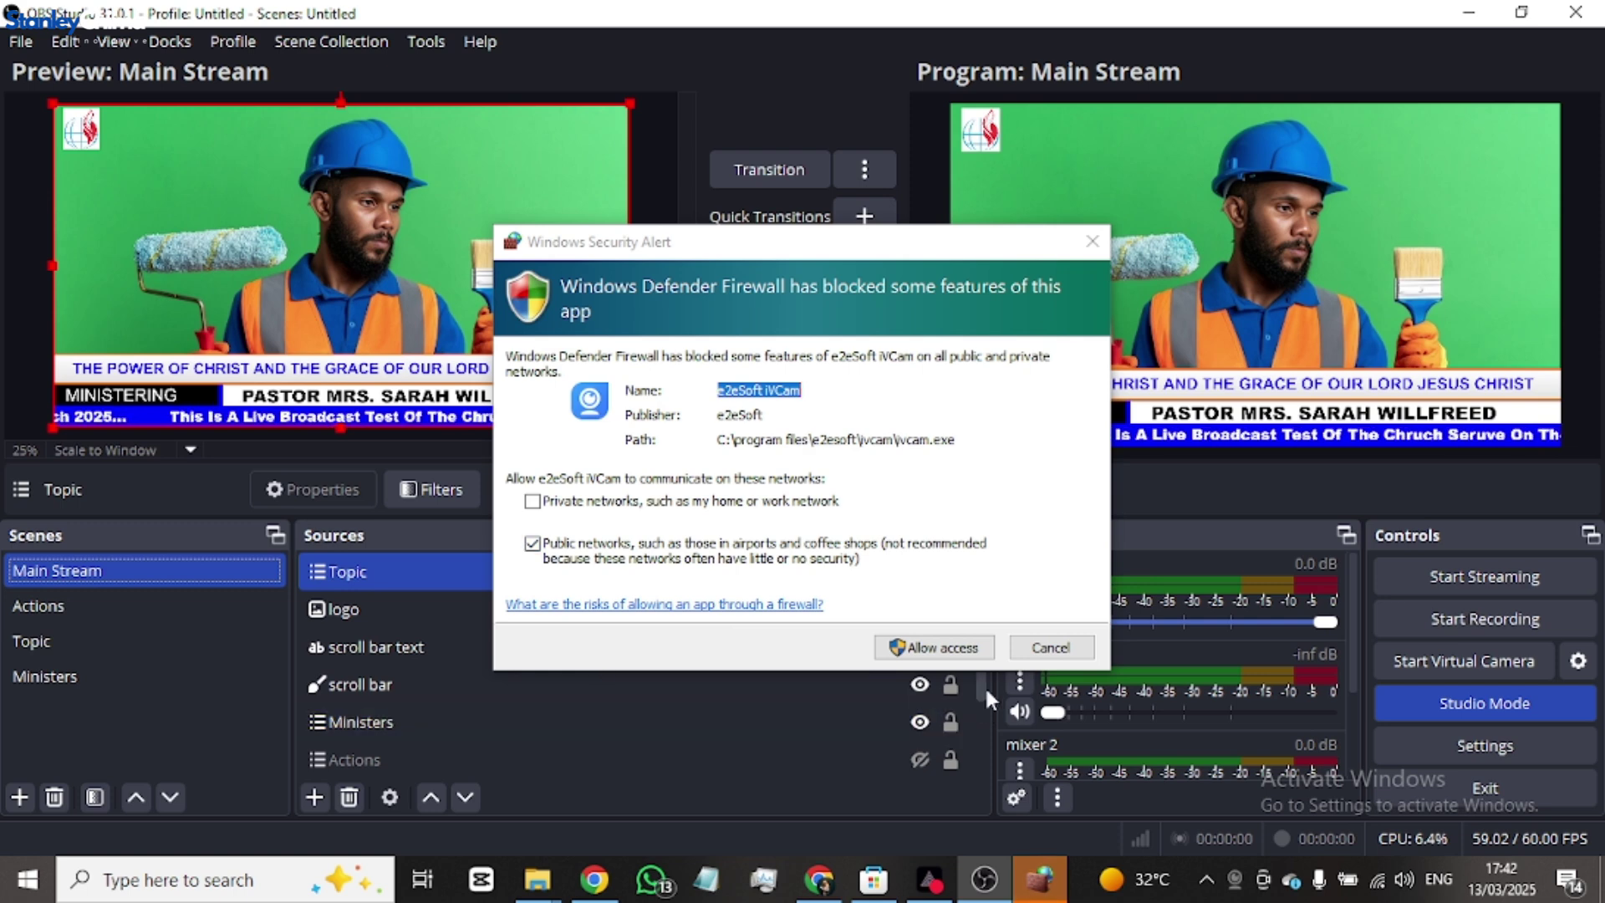
pyautogui.click(948, 649)
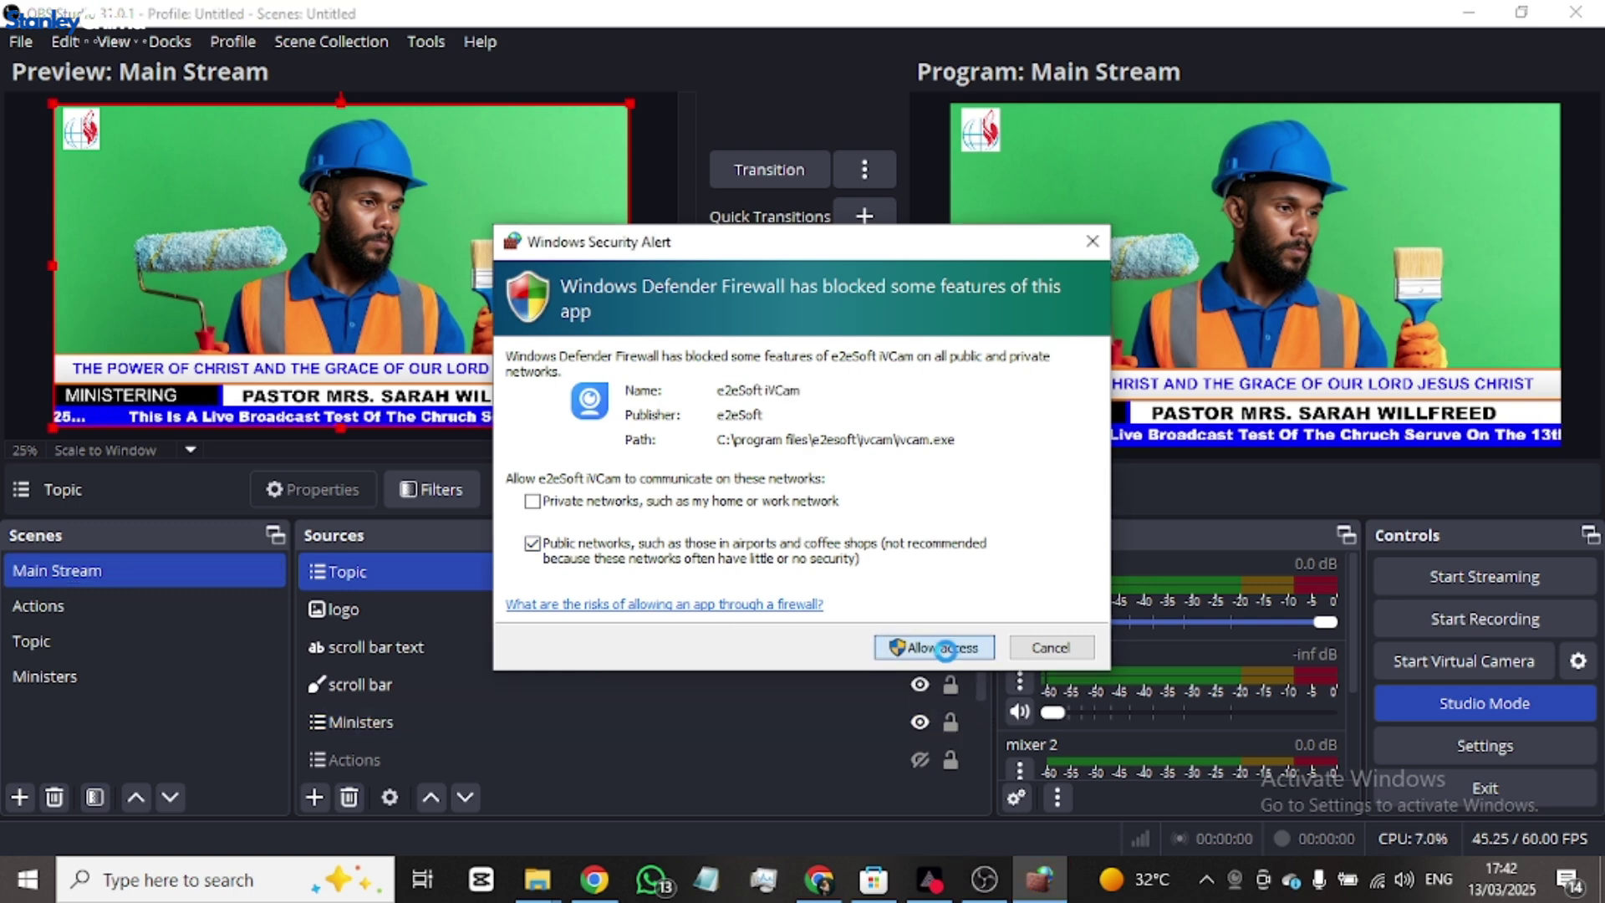
pyautogui.click(930, 692)
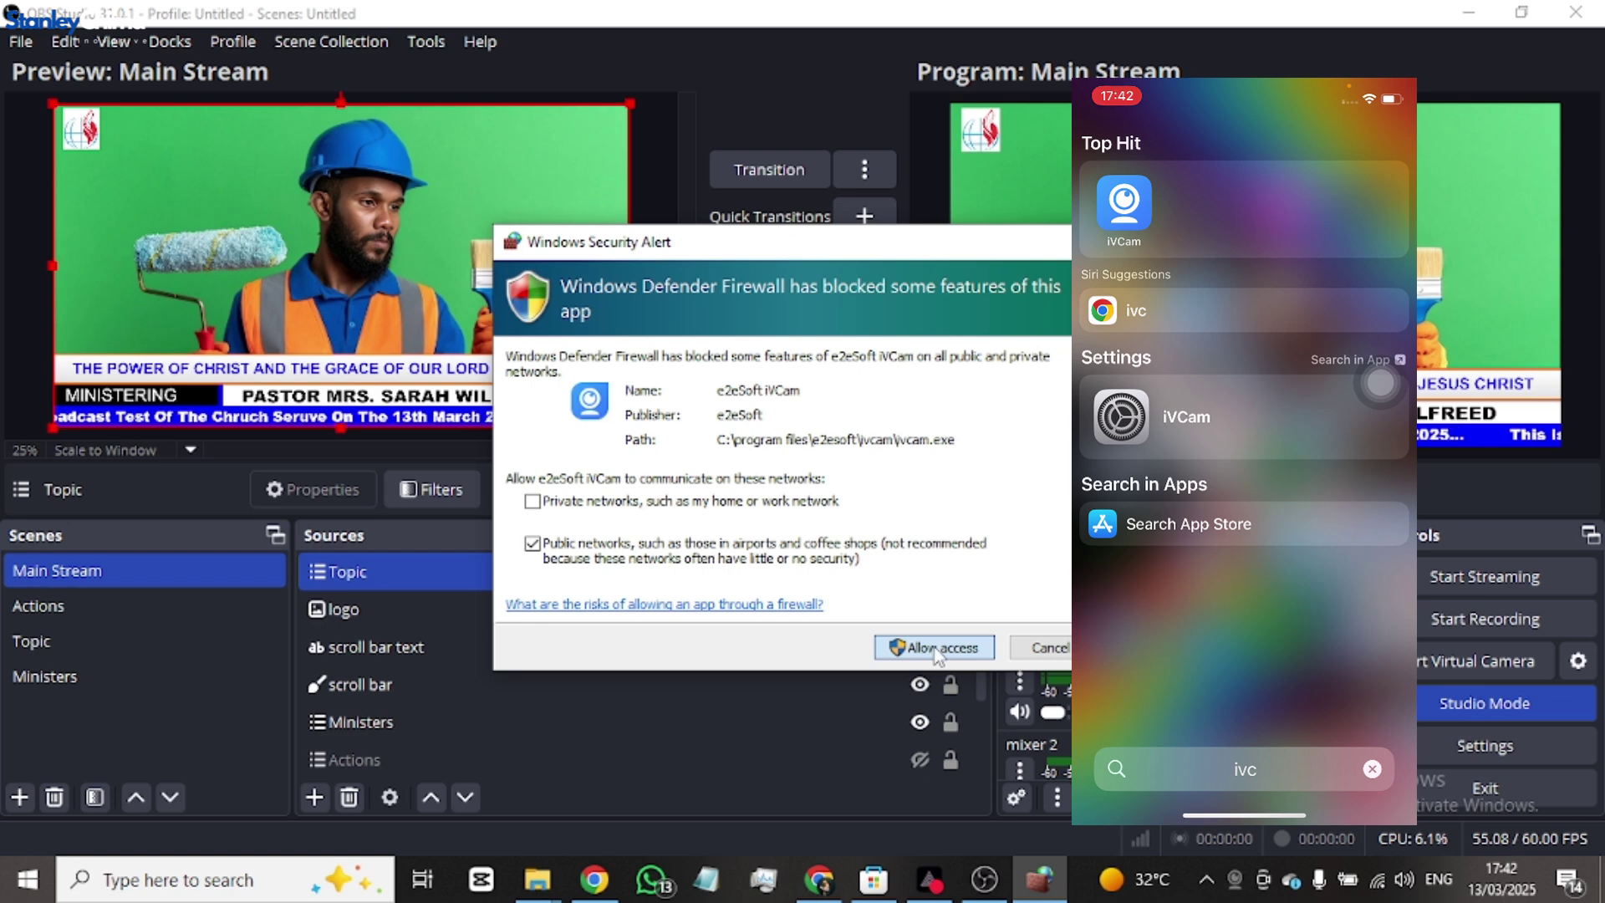
# - Allow iVCam through the firewall and dismiss the iTunes USB connection notice
pyautogui.click(934, 648)
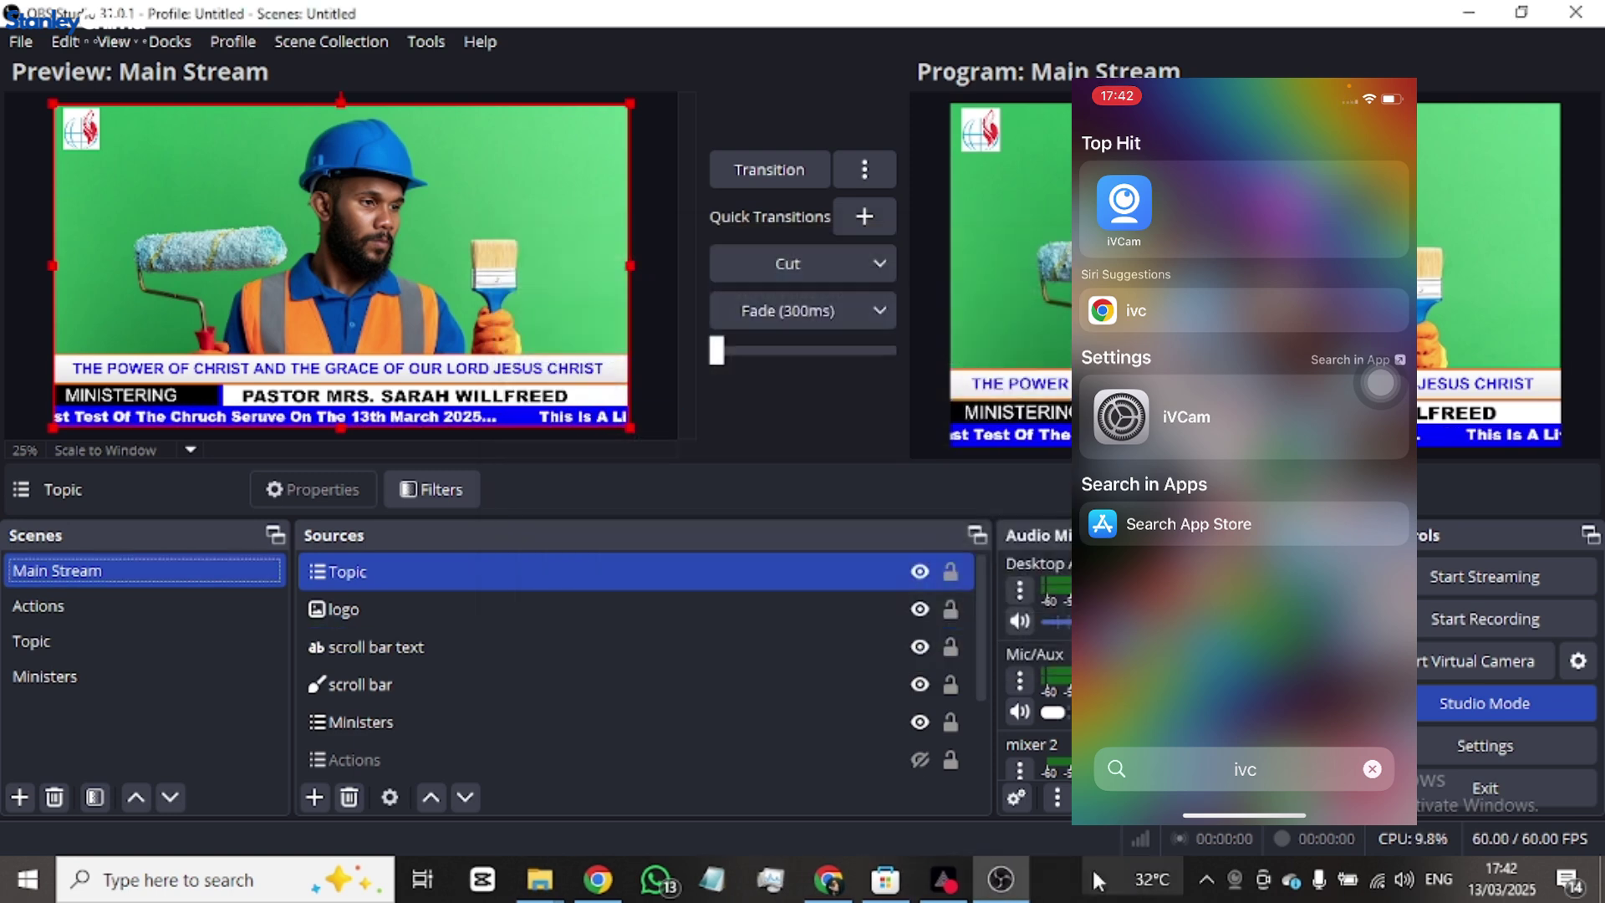
pyautogui.moveTo(999, 885)
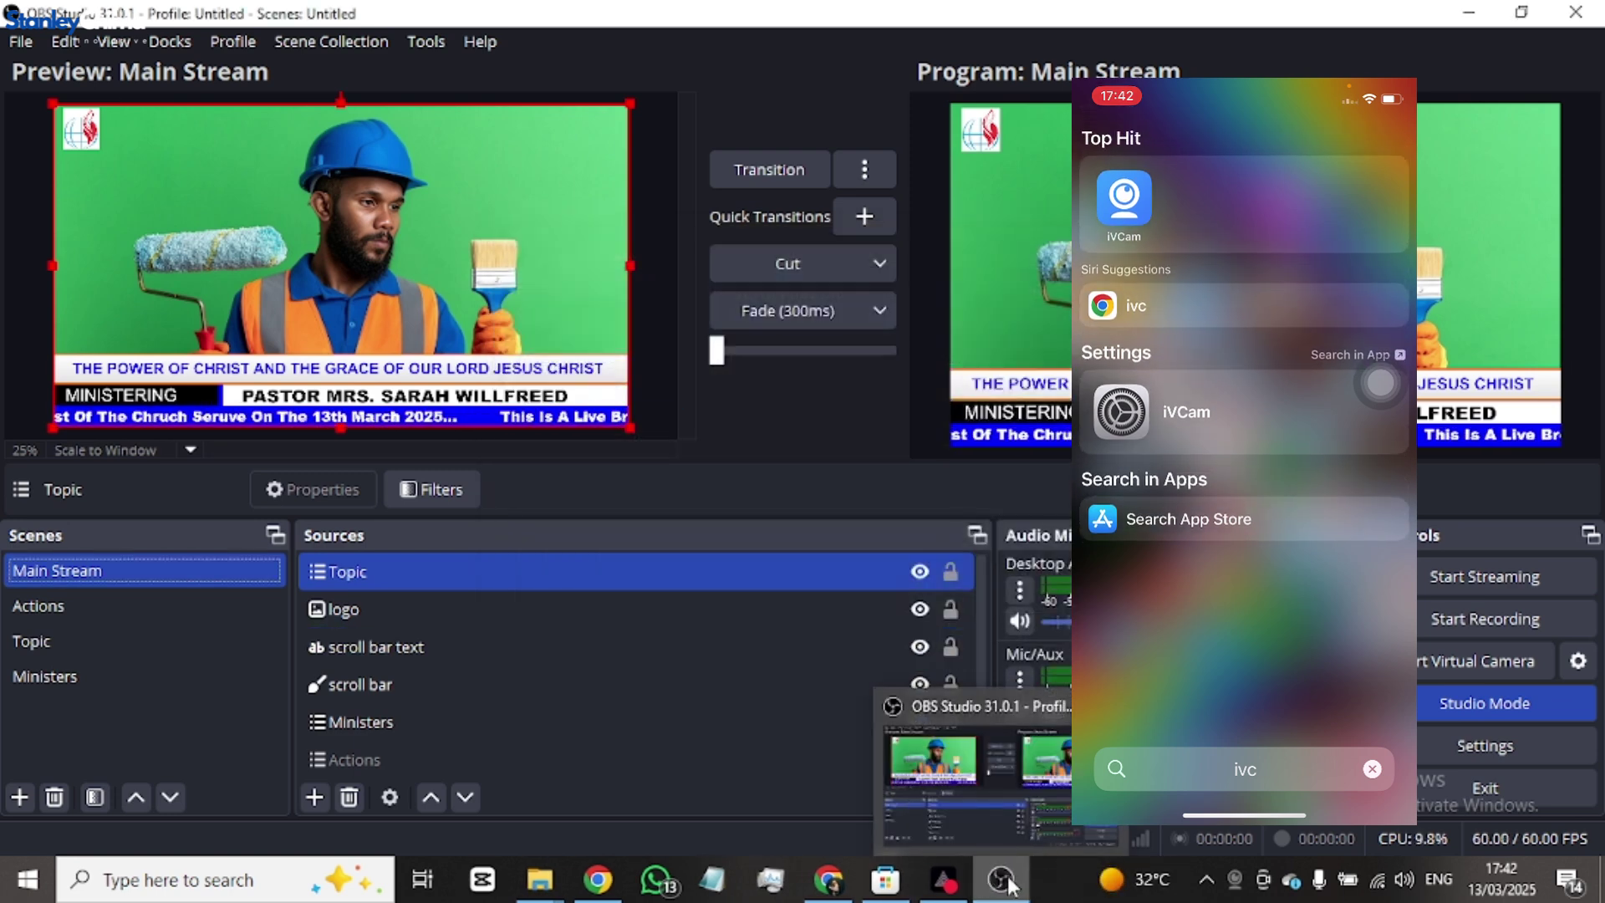
pyautogui.click(1002, 883)
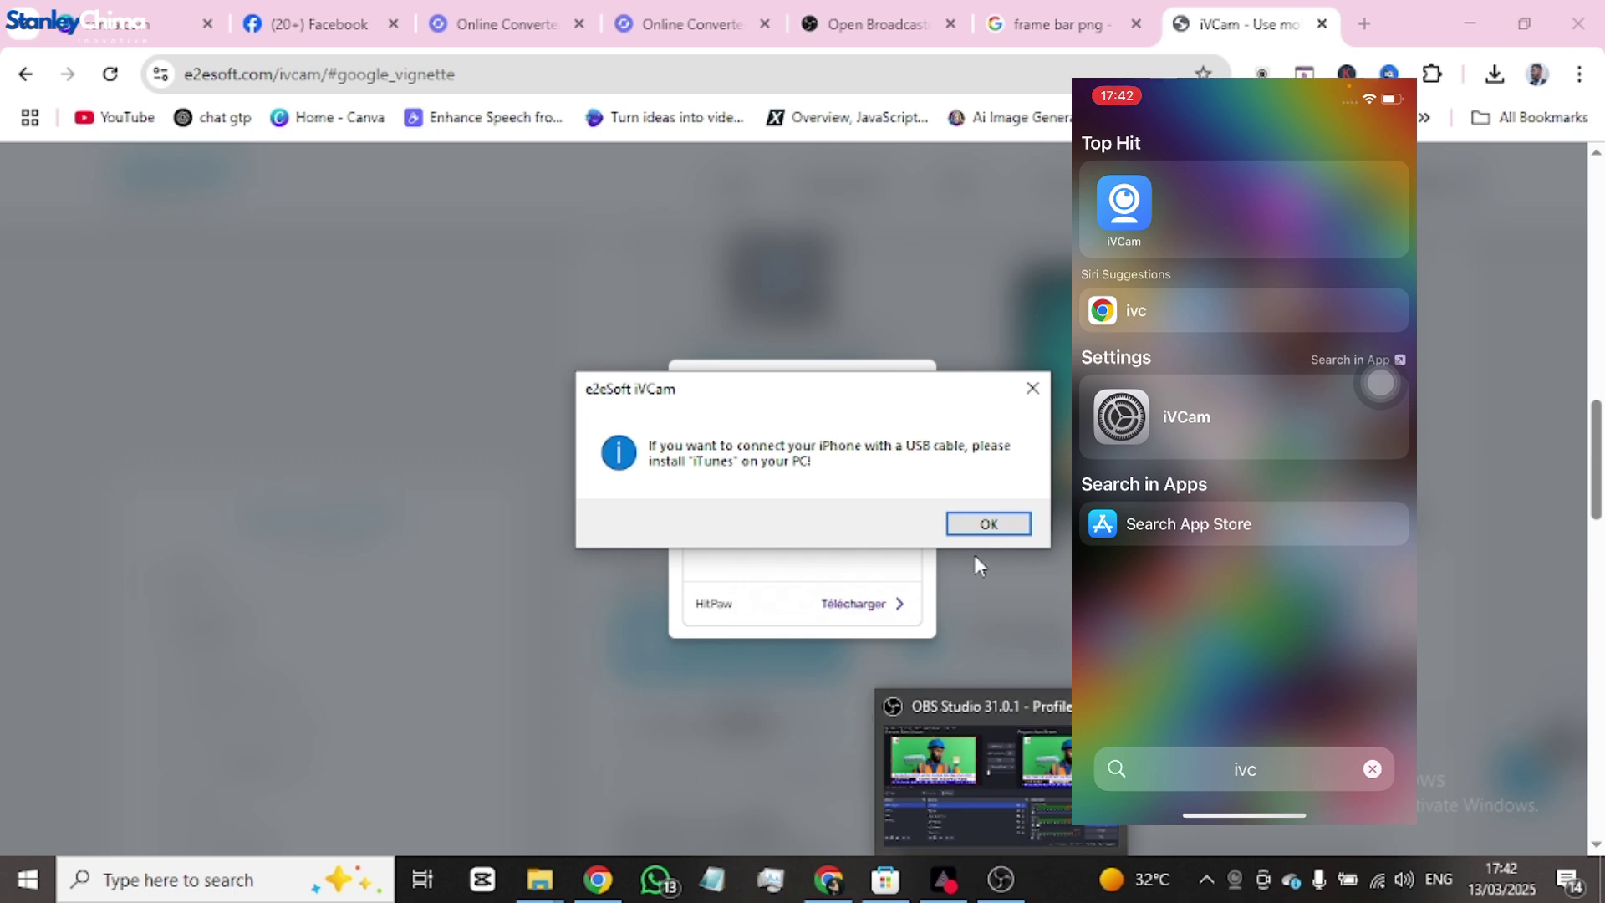
pyautogui.click(991, 528)
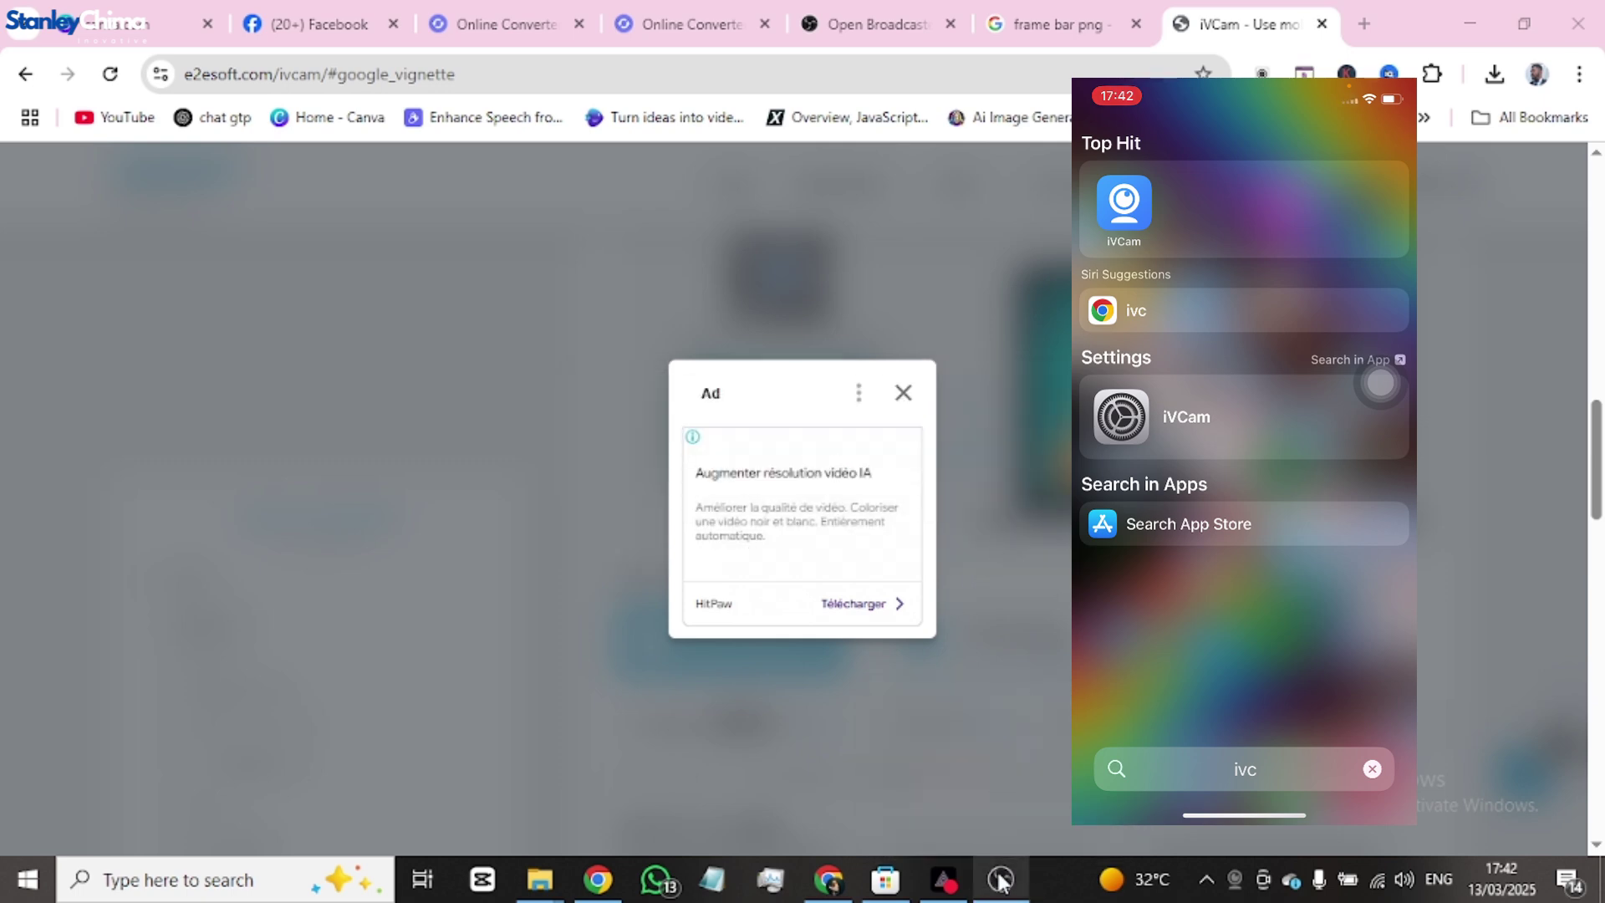
# - Restore OBS, close the Microsoft Store window, and bring up the iVCam desktop window
pyautogui.click(1001, 880)
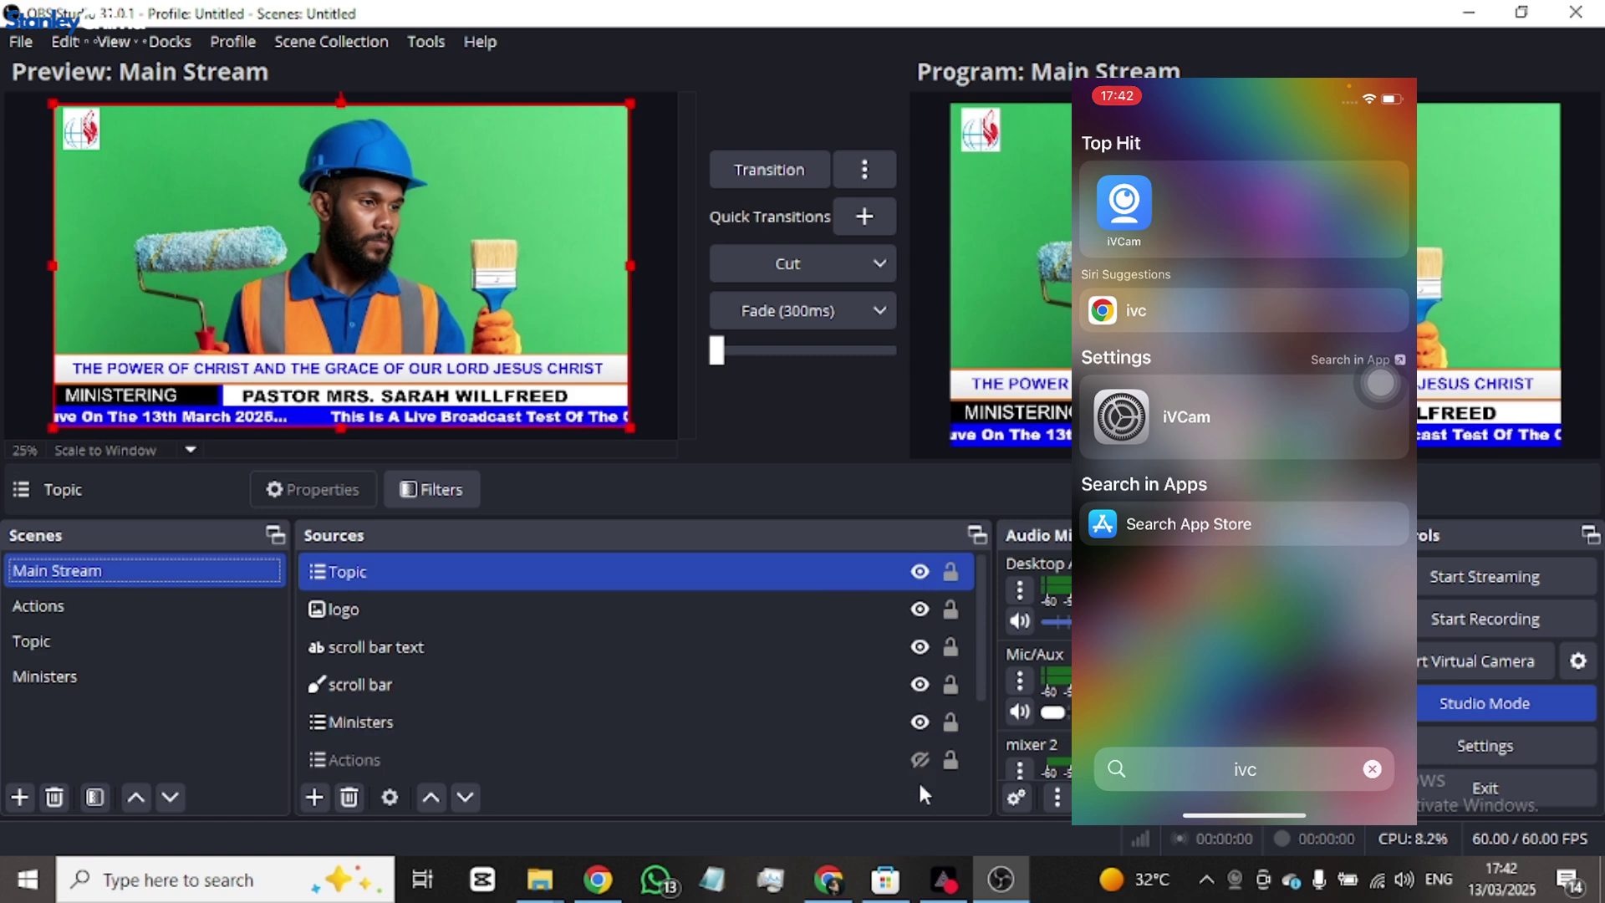
pyautogui.click(885, 879)
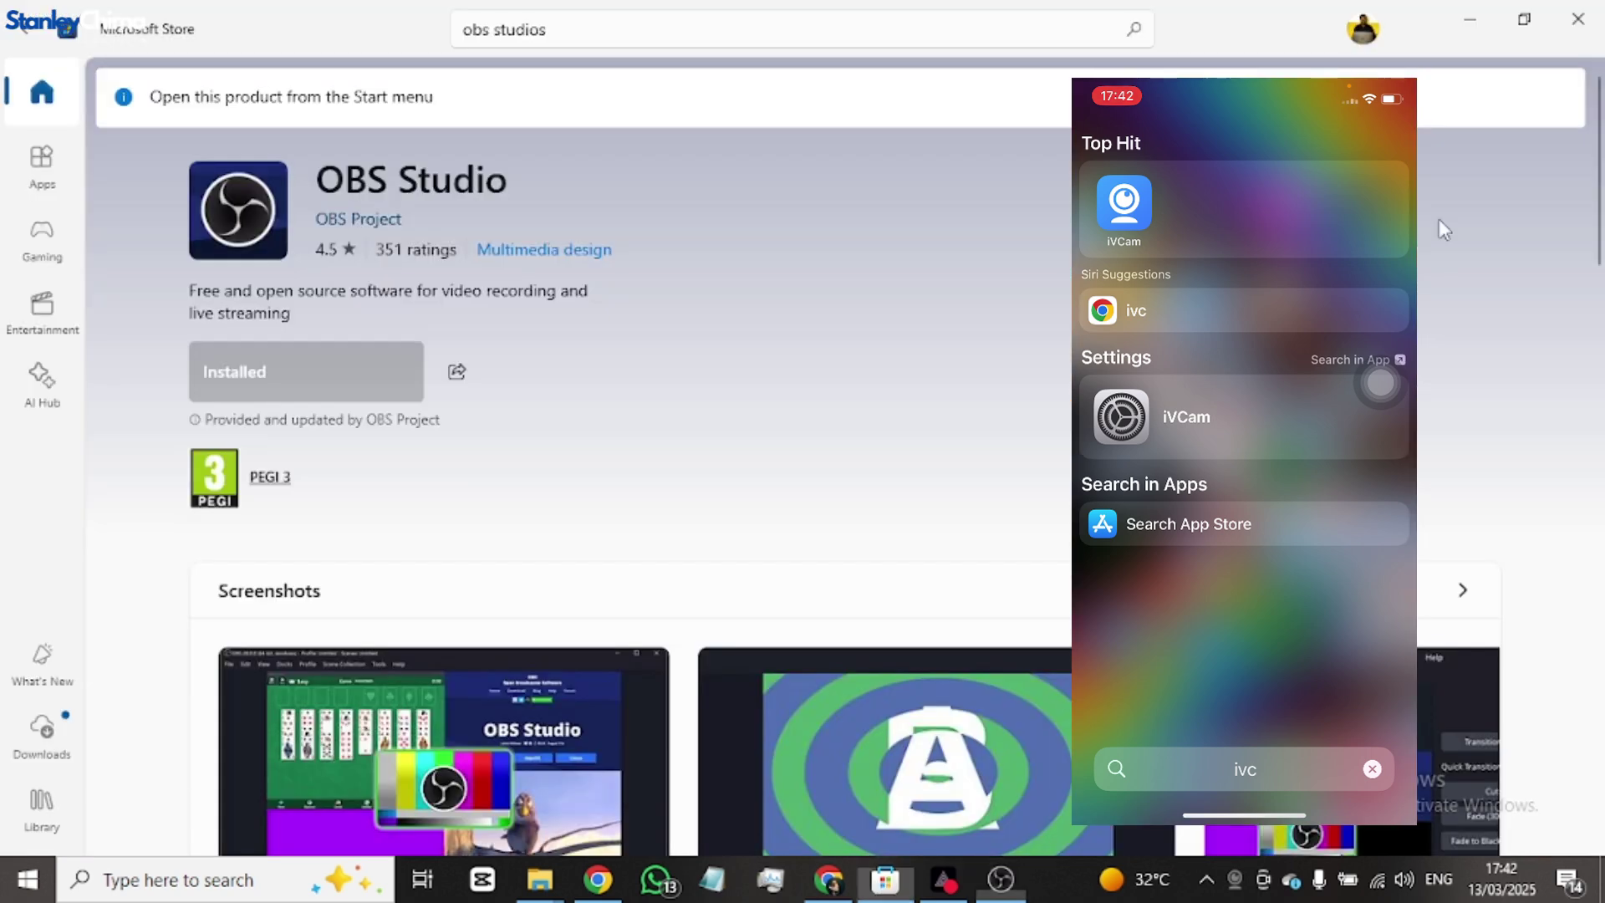
pyautogui.click(1576, 23)
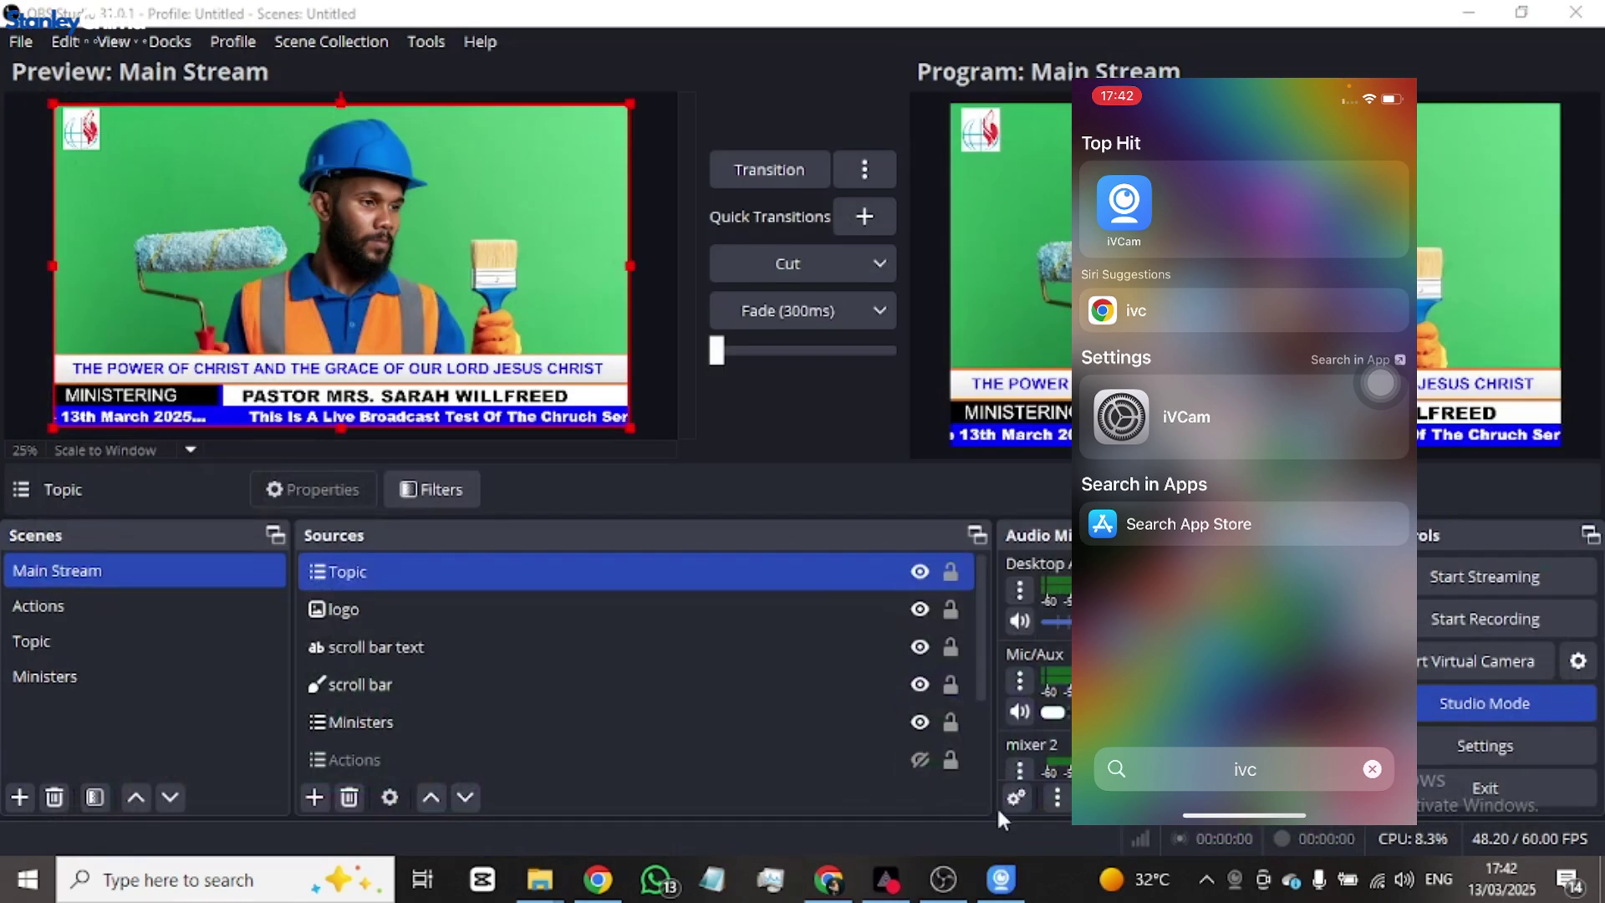
pyautogui.click(999, 879)
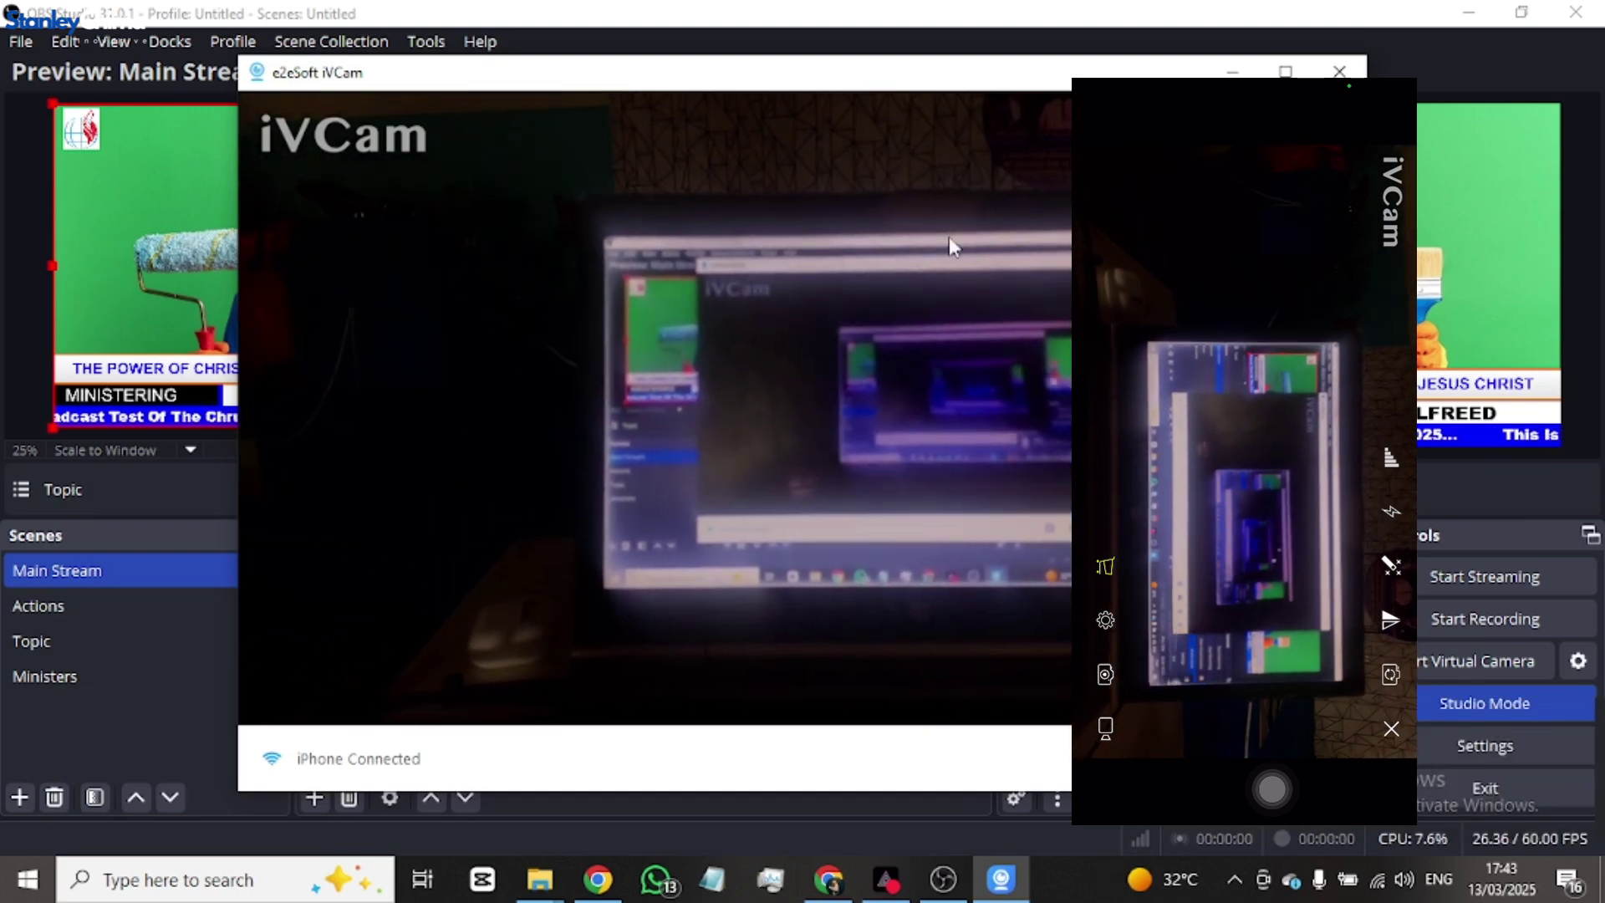
# - Once iVCam reports iPhone Connected with a live feed, return to OBS Studio
pyautogui.click(11, 287)
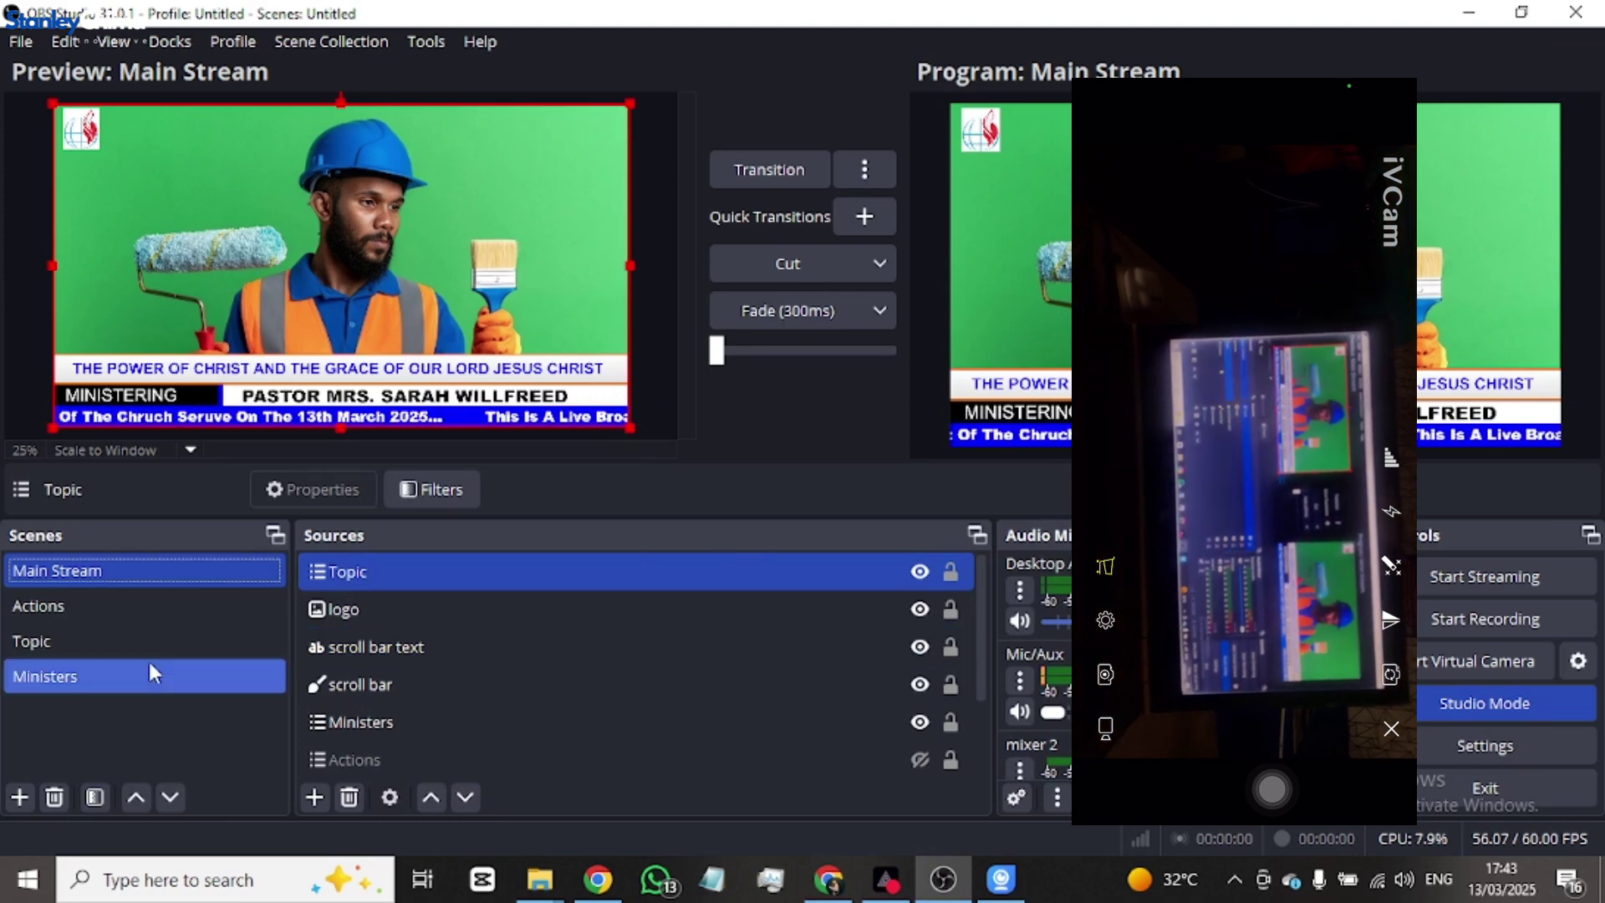
# - Remove the cam1 image source from Main Stream and confirm the removal
pyautogui.scroll(-1, 479, 704)
pyautogui.click(486, 699)
pyautogui.click(452, 726)
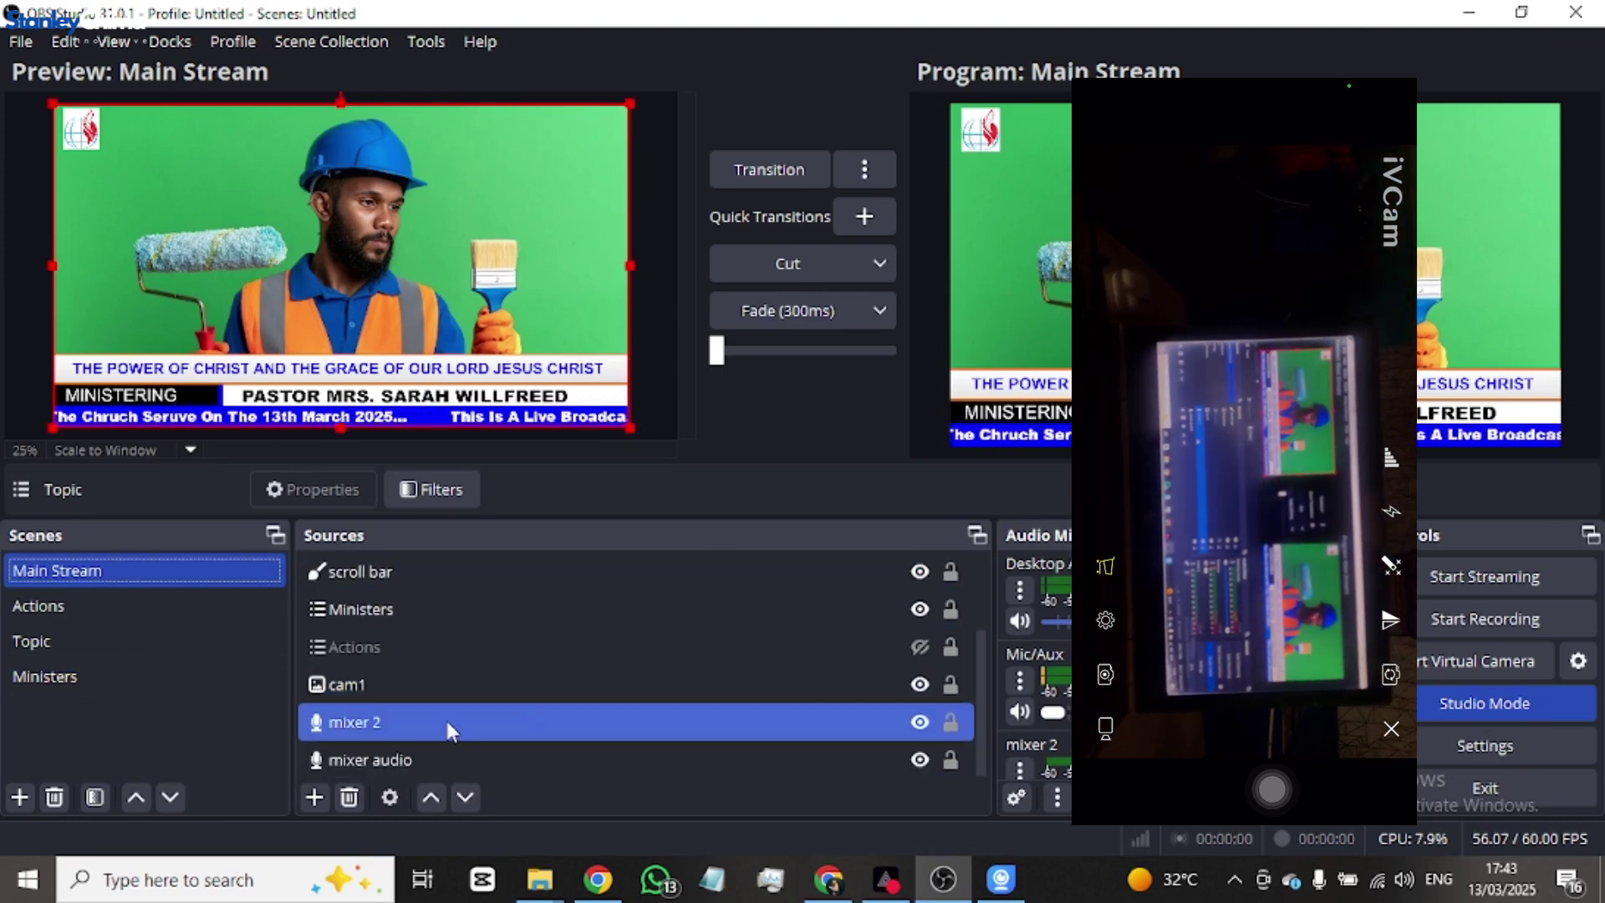
pyautogui.click(470, 684)
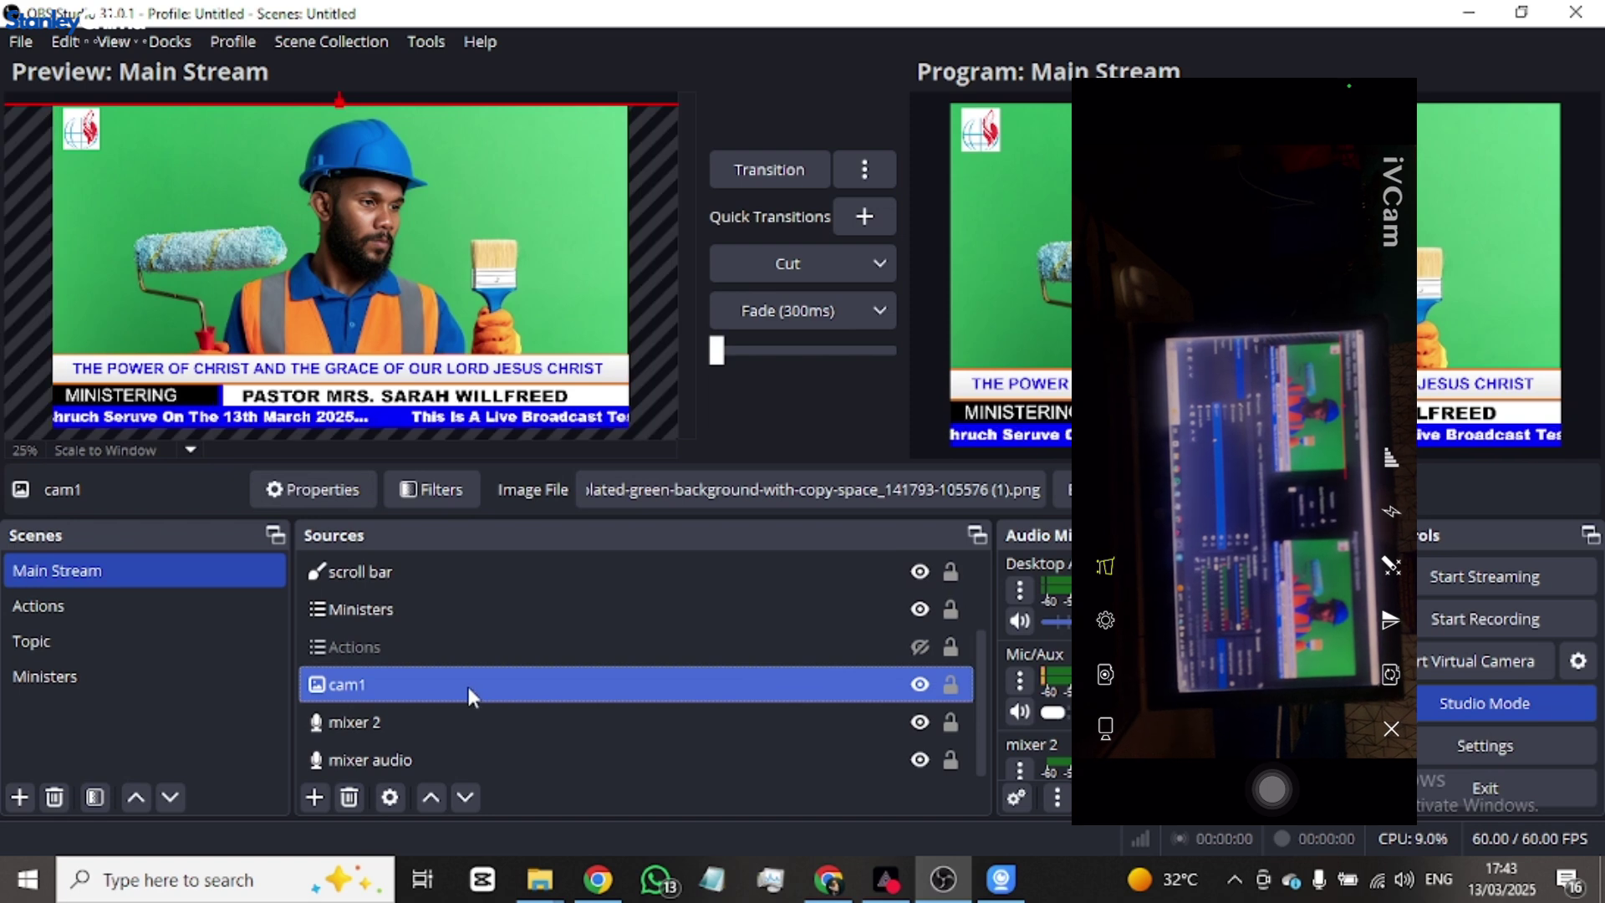
pyautogui.rightClick(469, 690)
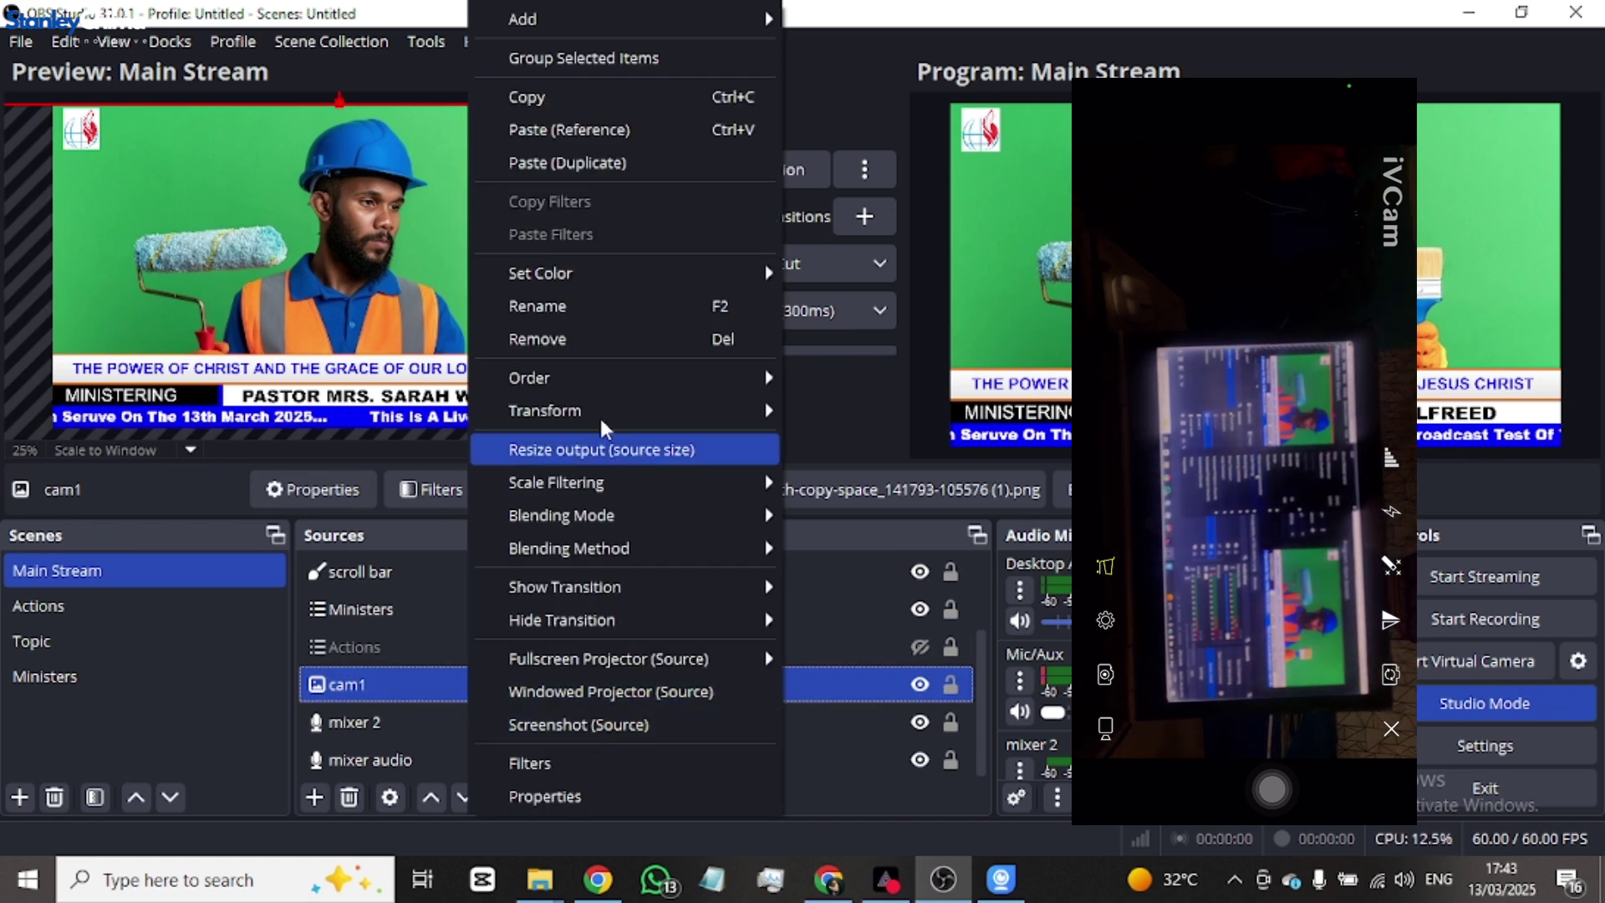
pyautogui.click(585, 337)
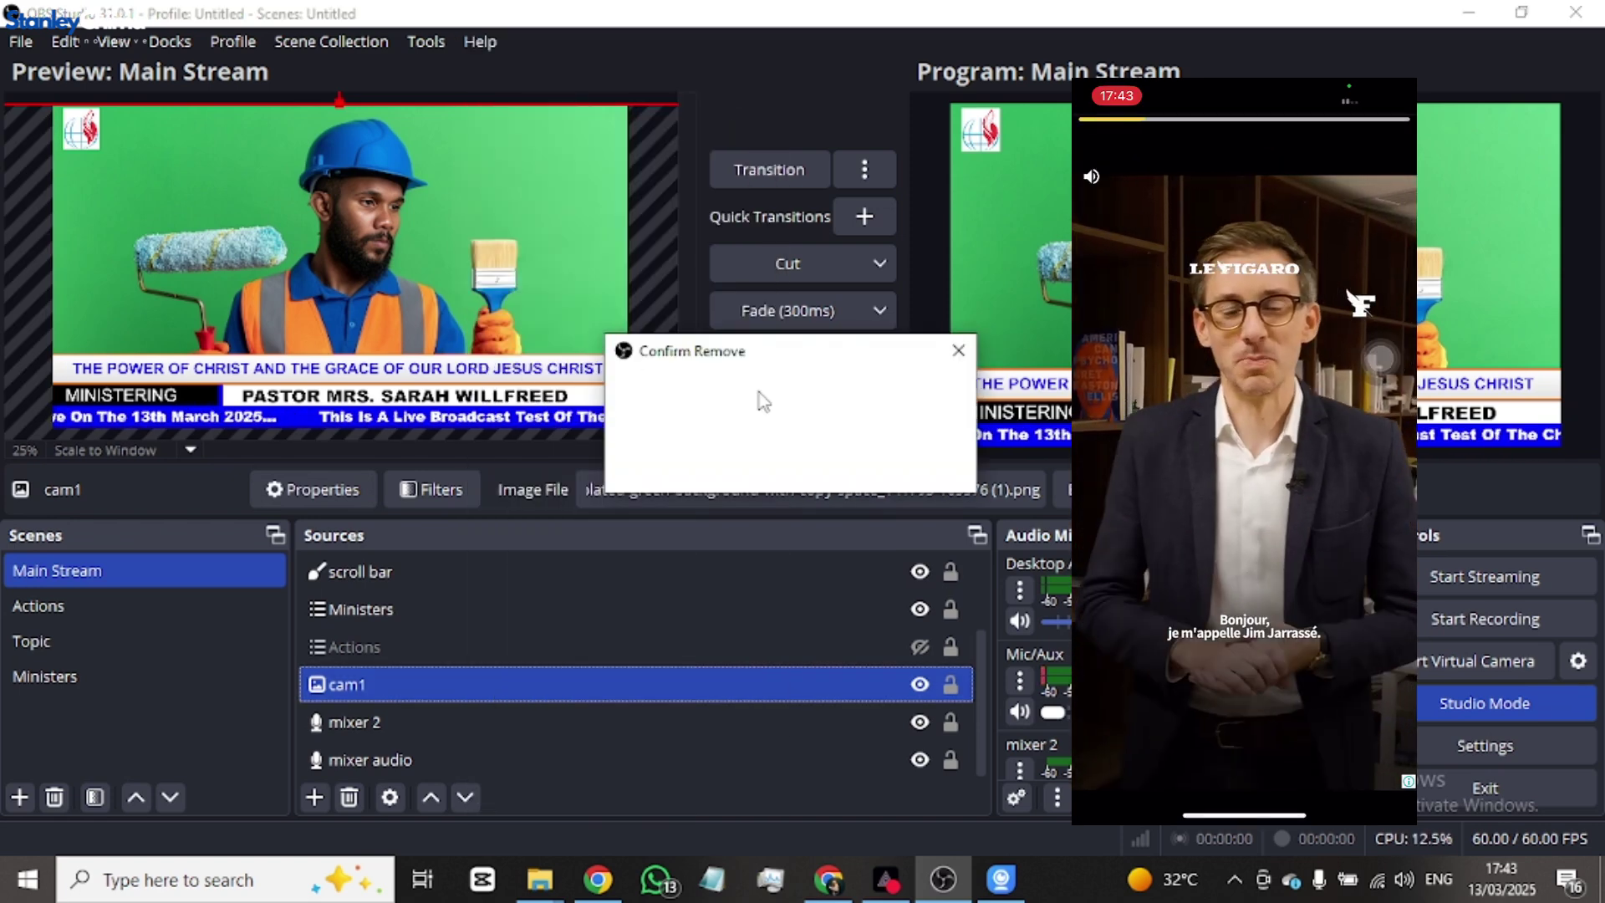
pyautogui.click(886, 452)
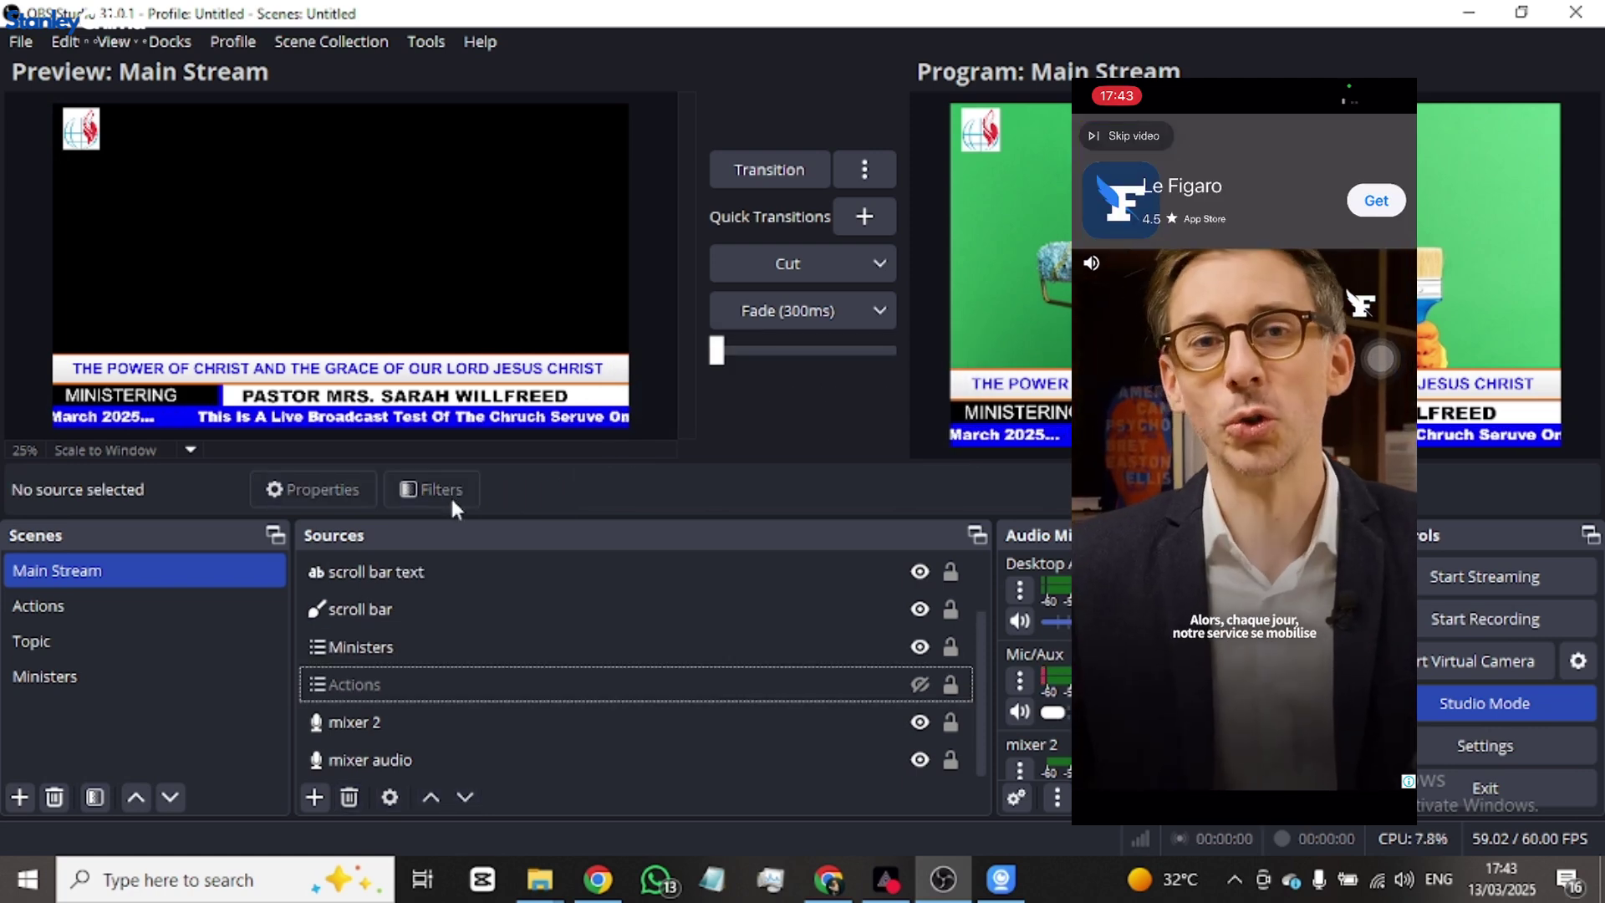
pyautogui.click(1000, 879)
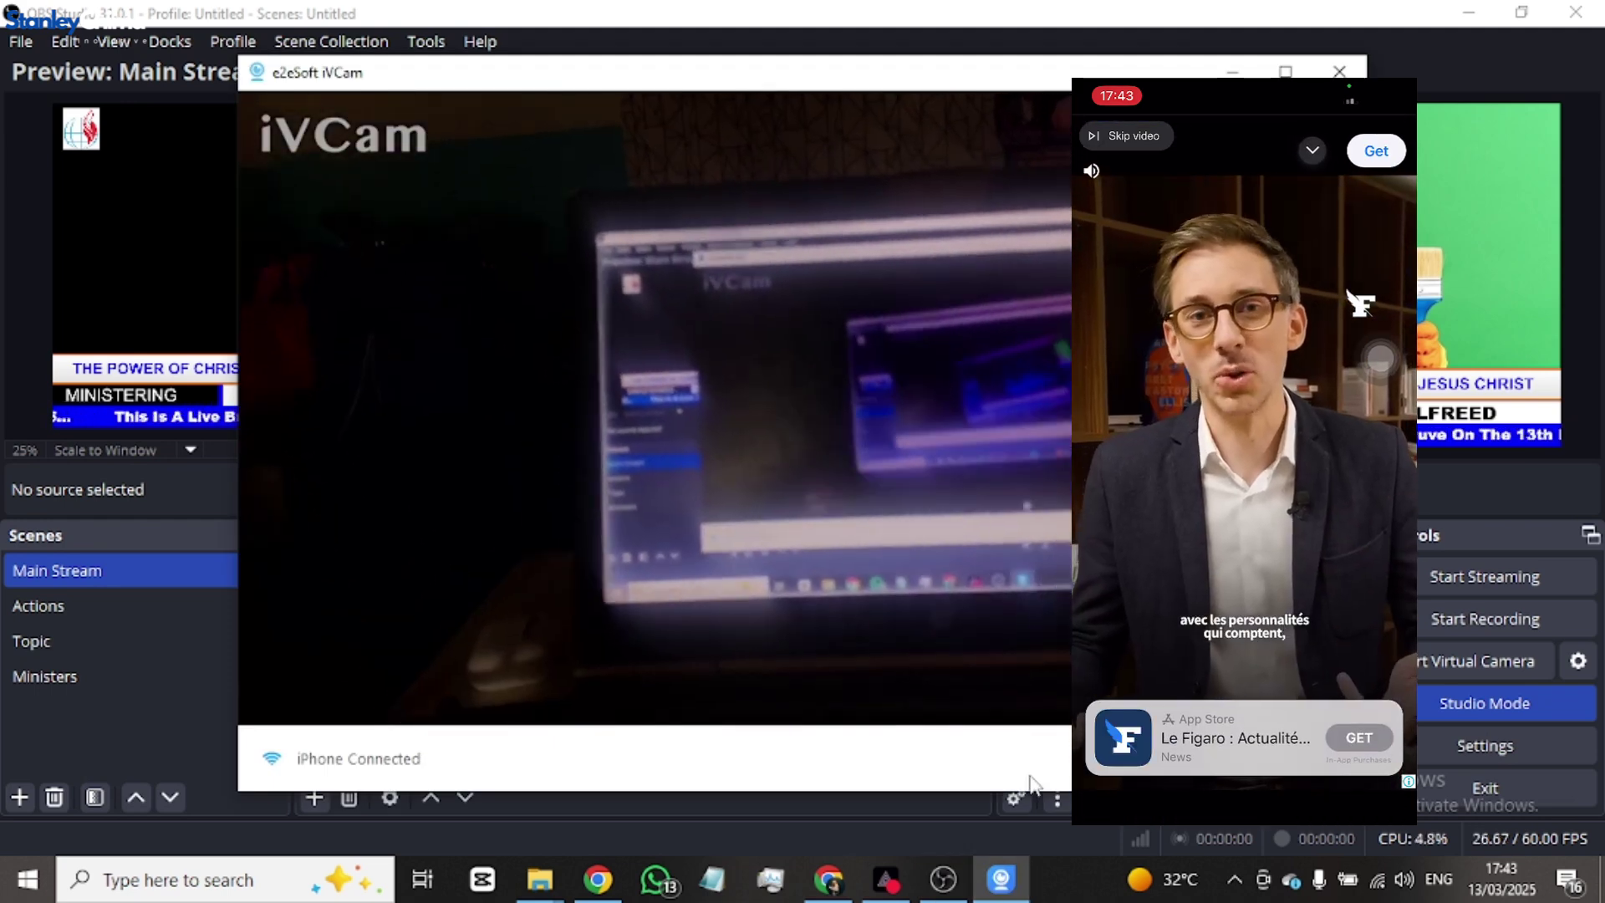
pyautogui.click(943, 873)
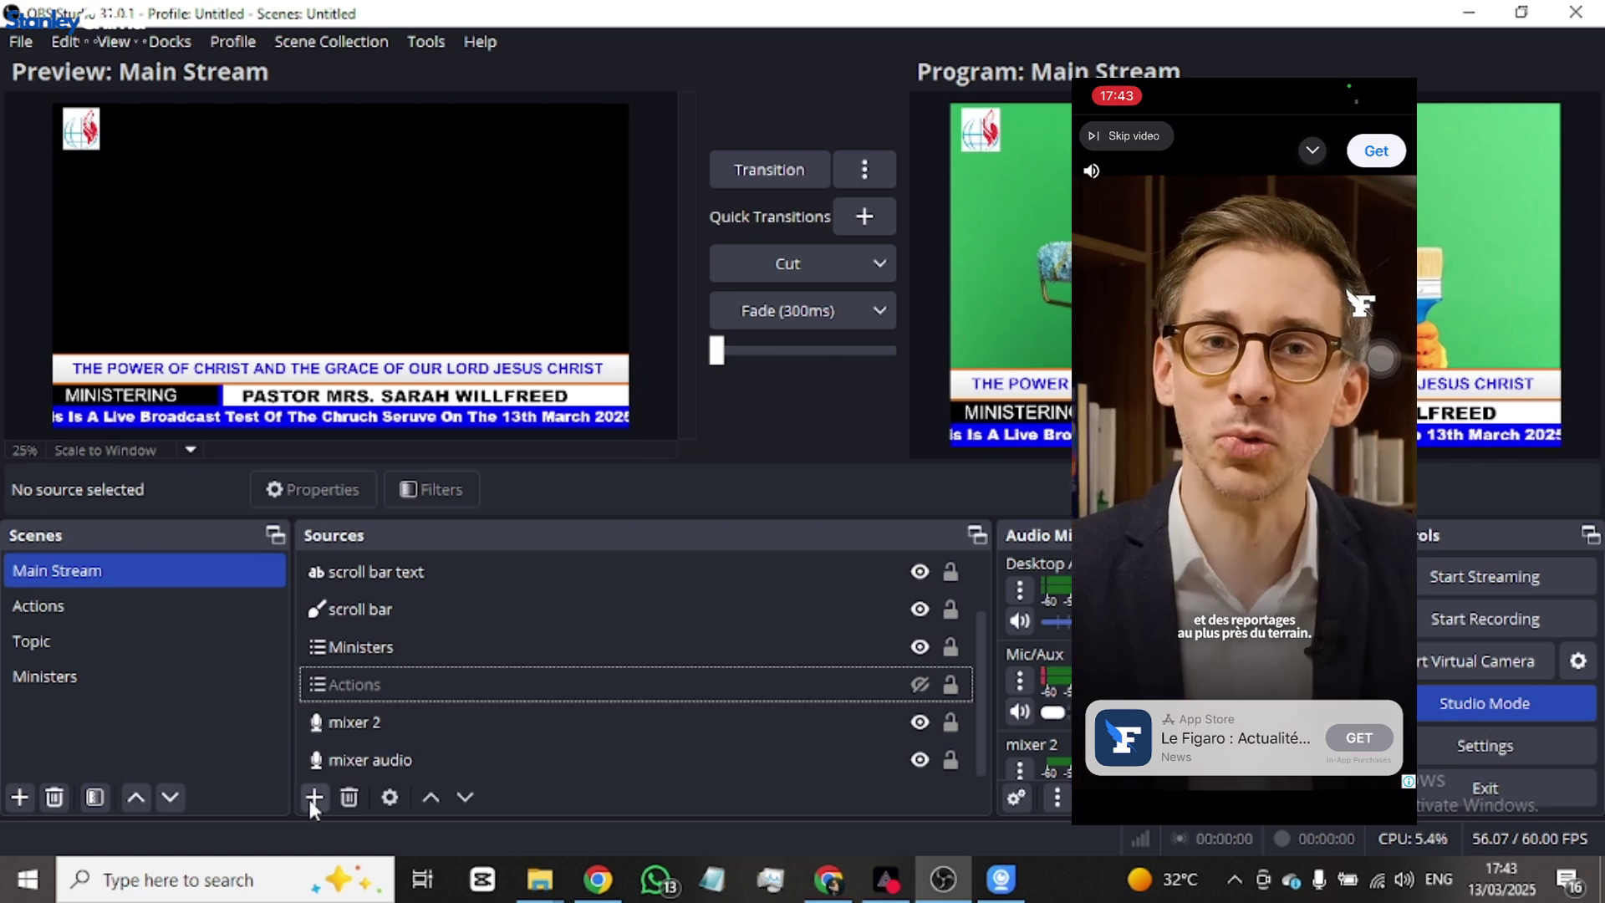
# - Add a Video Capture Device source named 'ivcam 1' to Main Stream
pyautogui.click(314, 796)
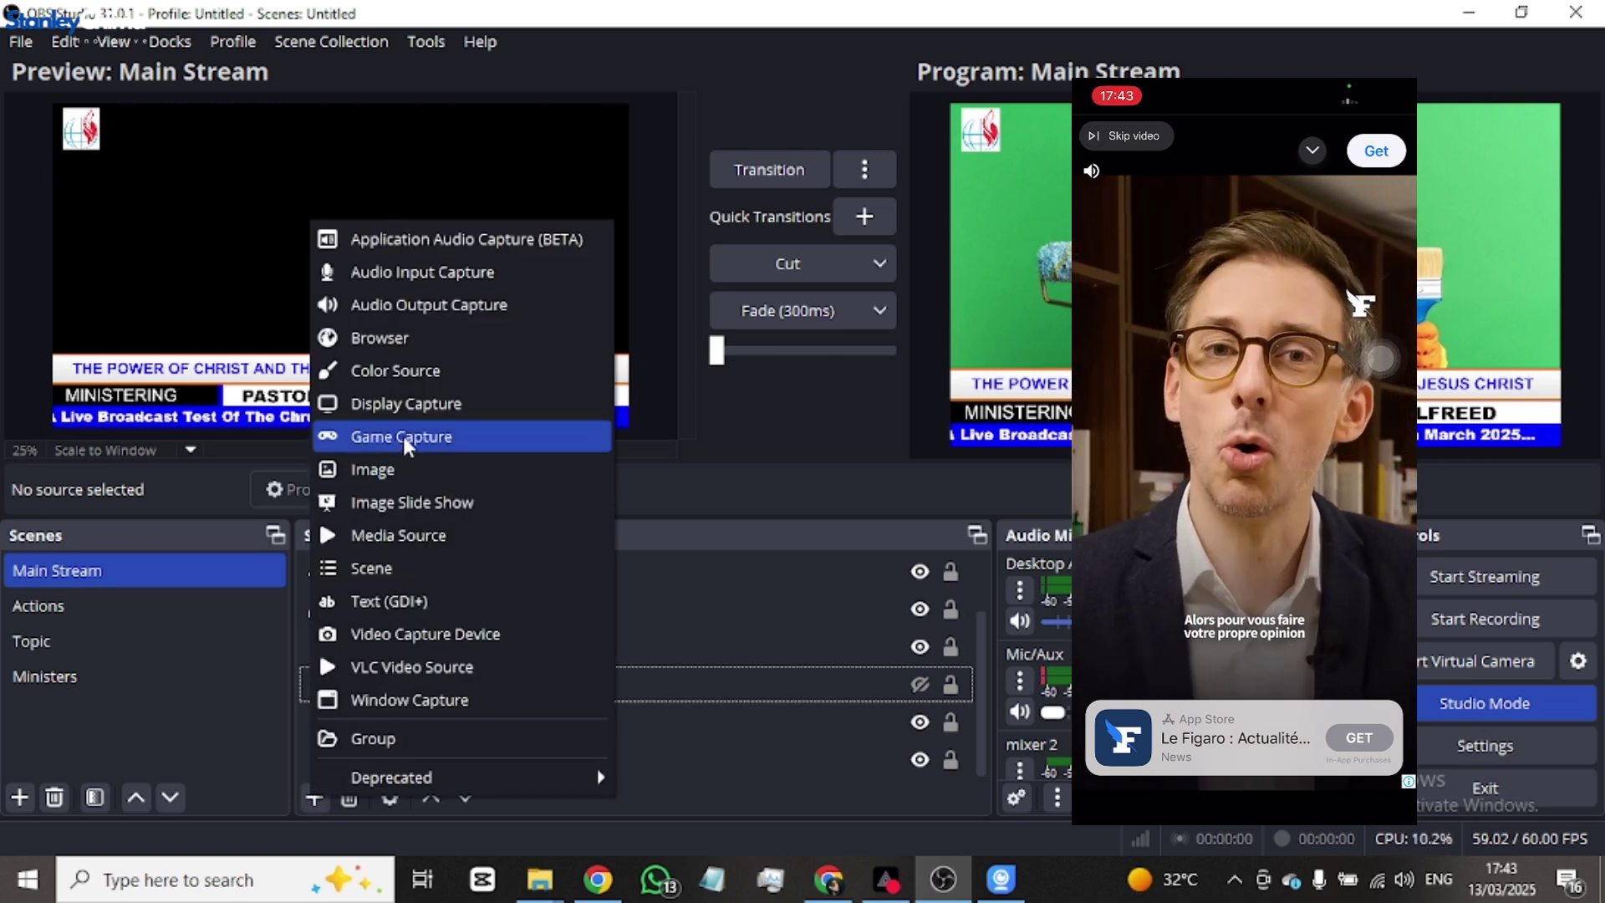
pyautogui.click(429, 633)
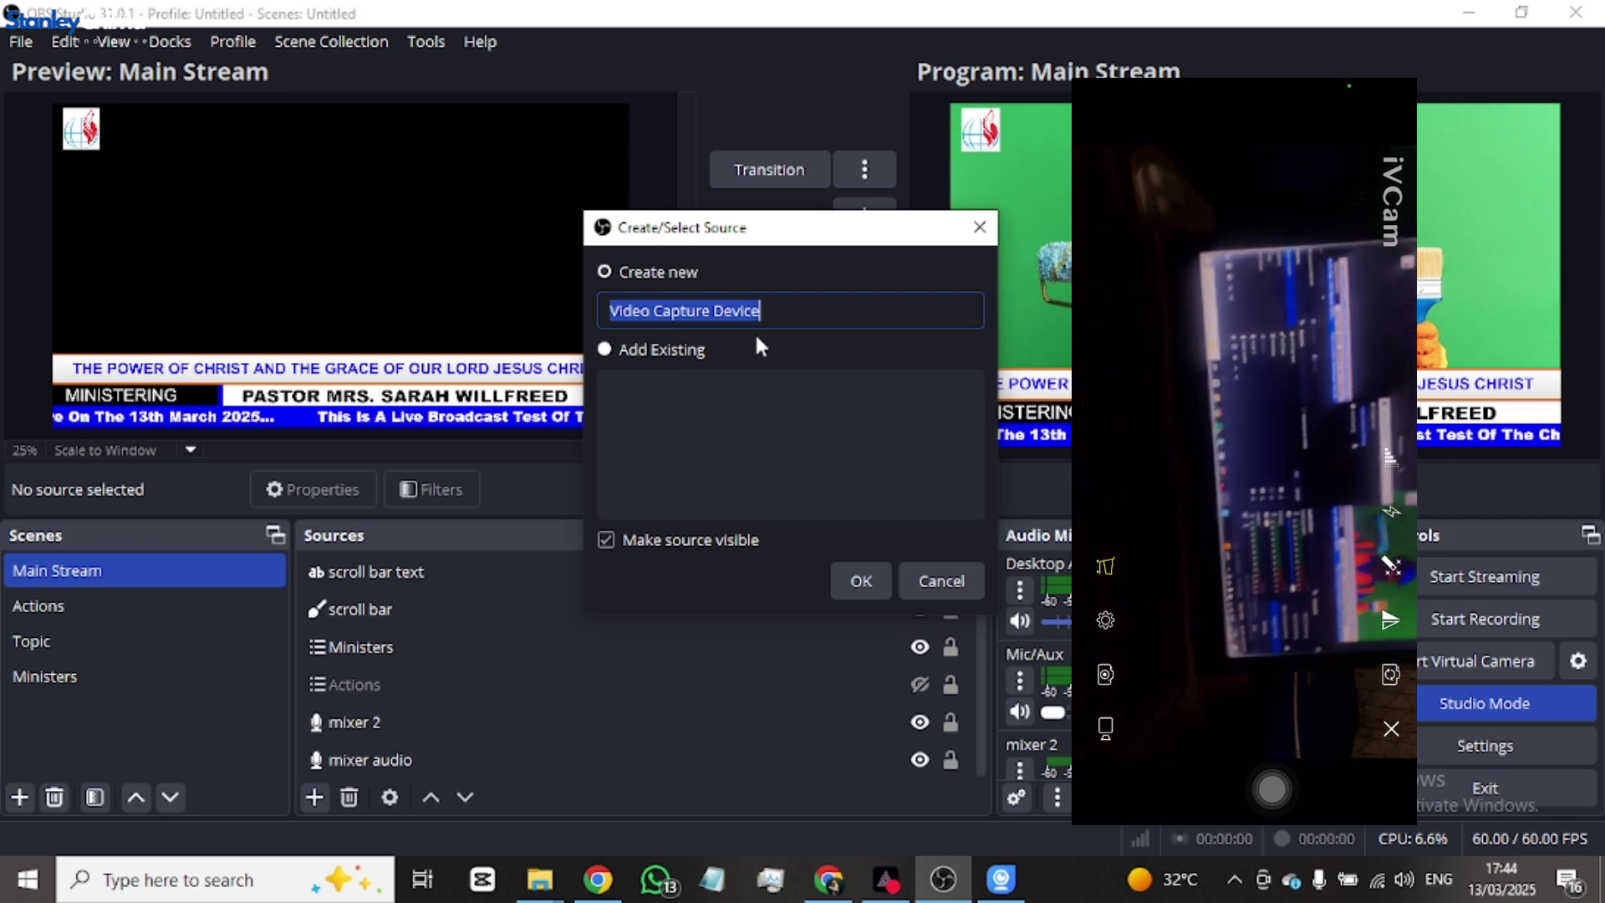
pyautogui.press('BackSpace')
pyautogui.write('ivcam ')
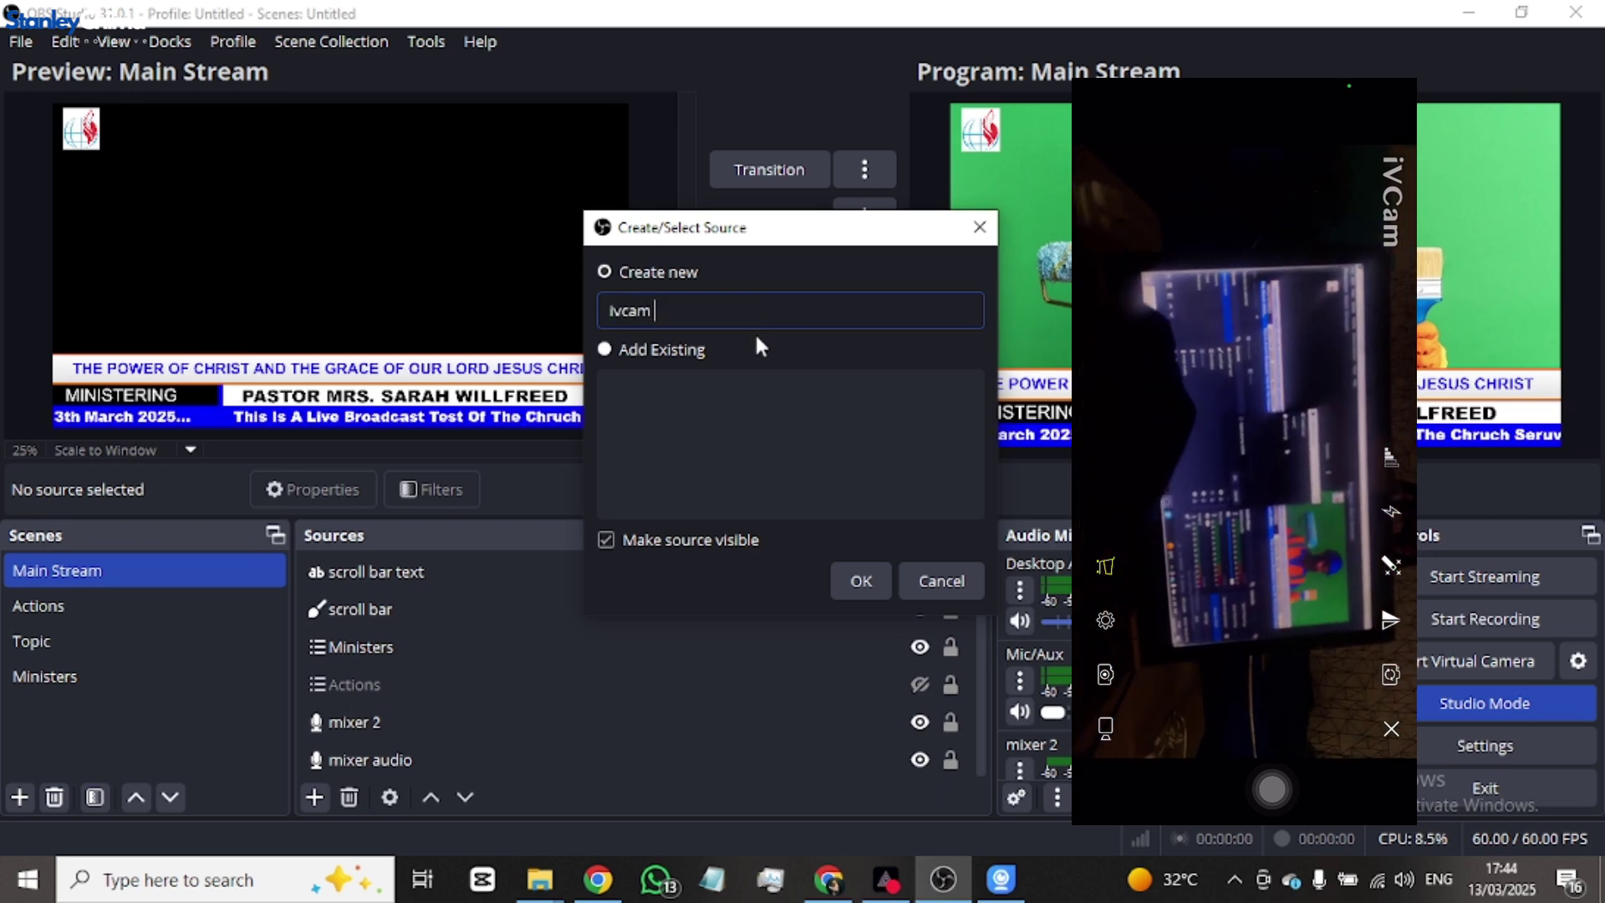
pyautogui.write('1')
pyautogui.click(860, 582)
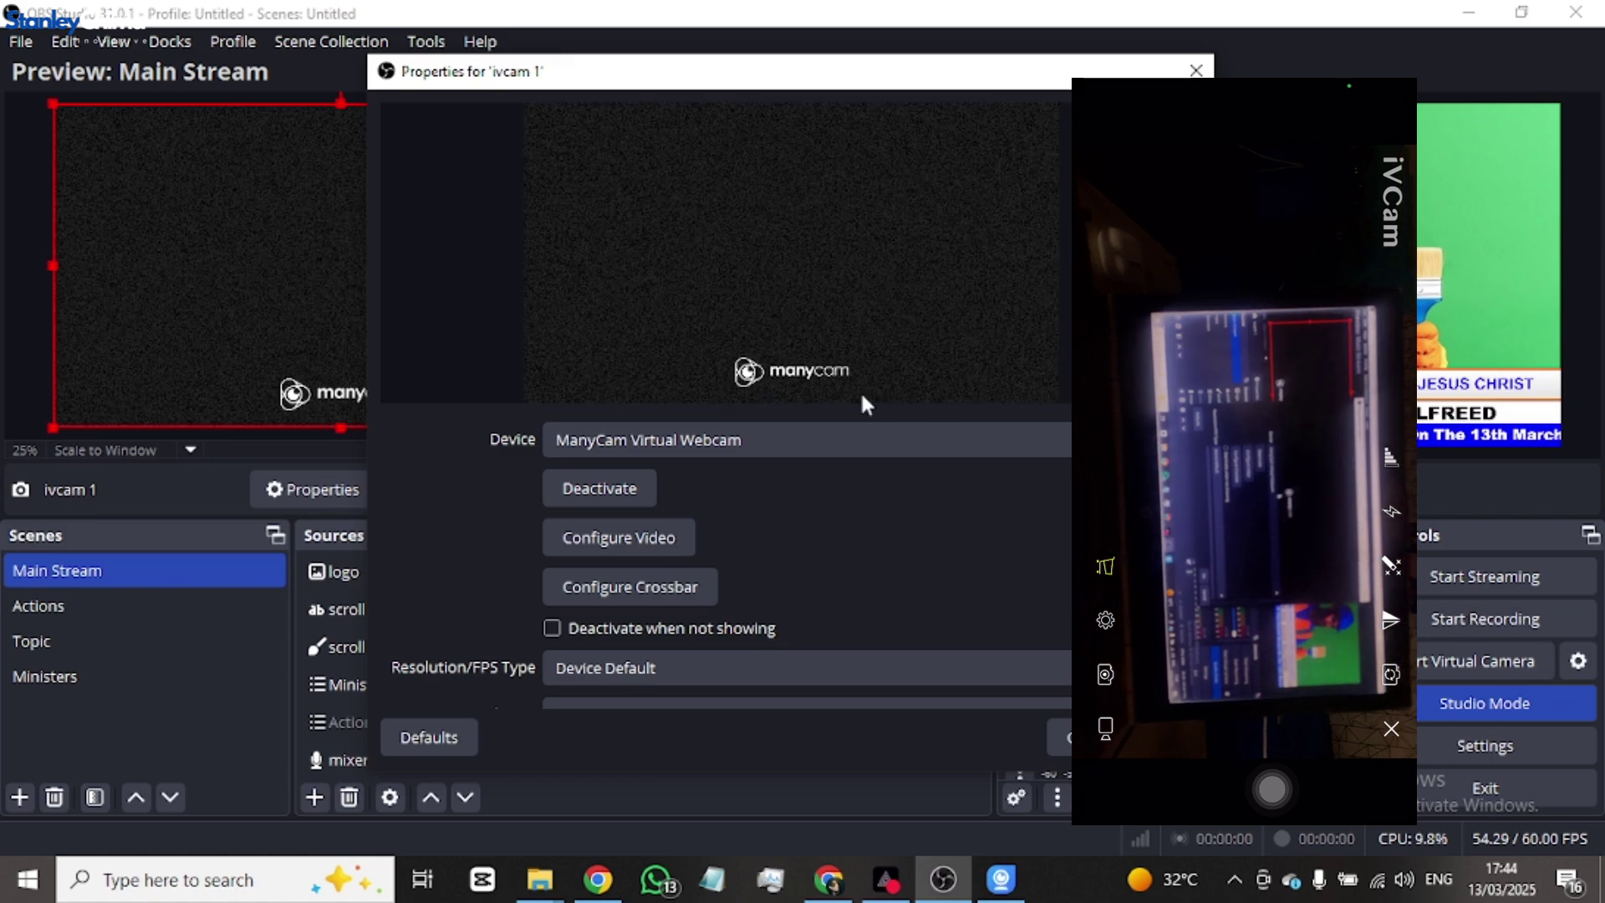
# - Set the ivcam 1 device to e2eSoft iVCam and select its camera picture in the preview
pyautogui.click(1000, 445)
pyautogui.click(999, 462)
pyautogui.click(999, 452)
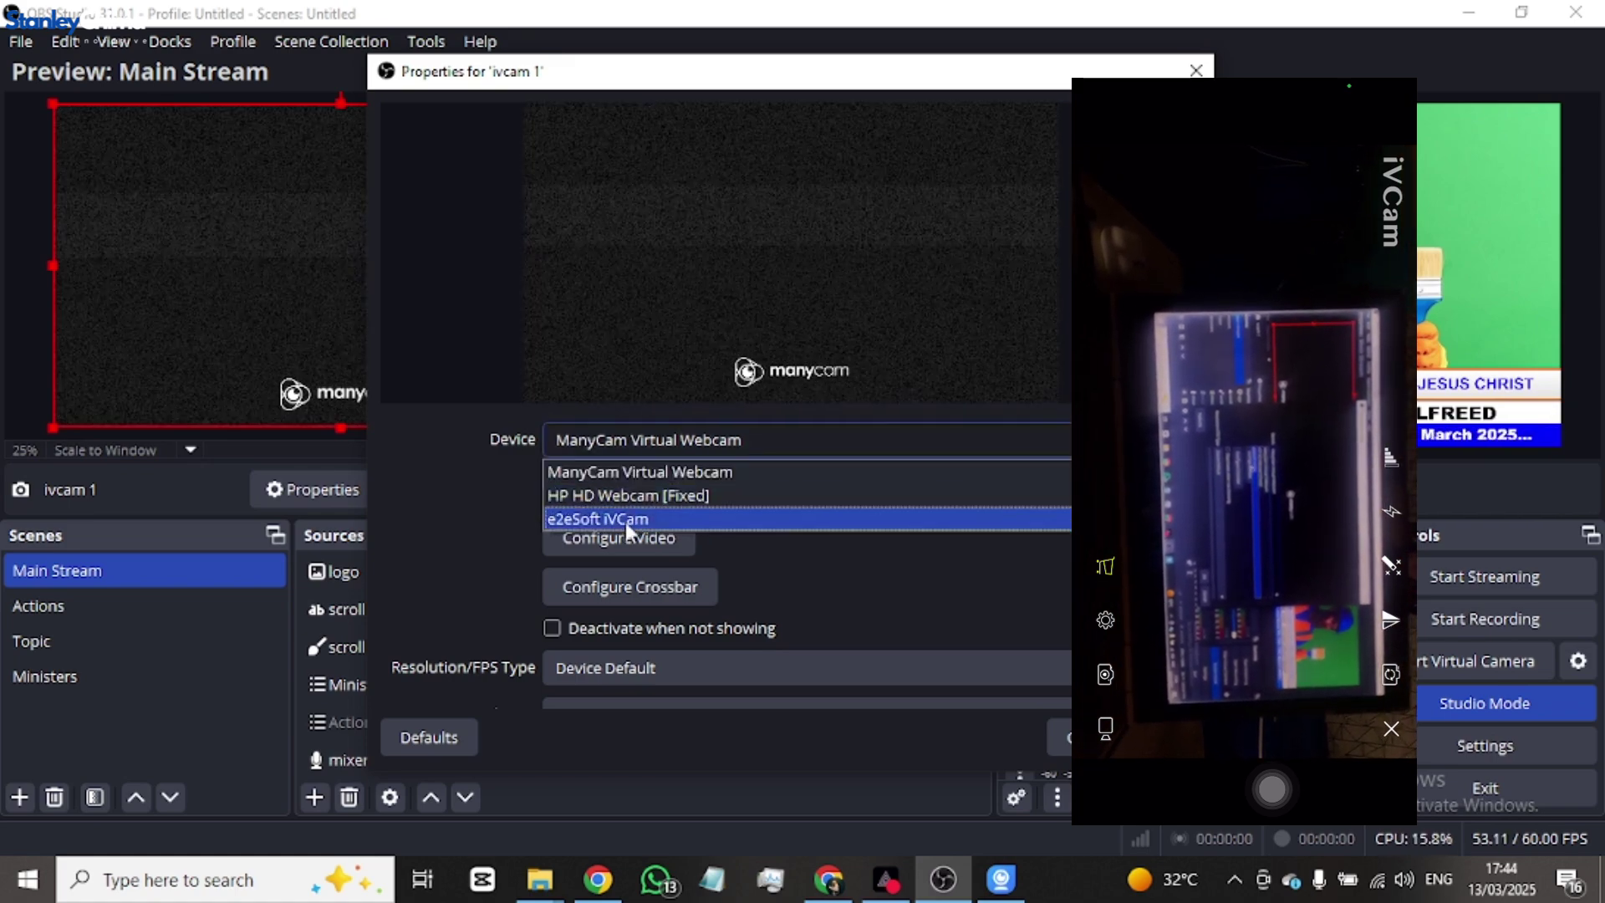
pyautogui.click(700, 532)
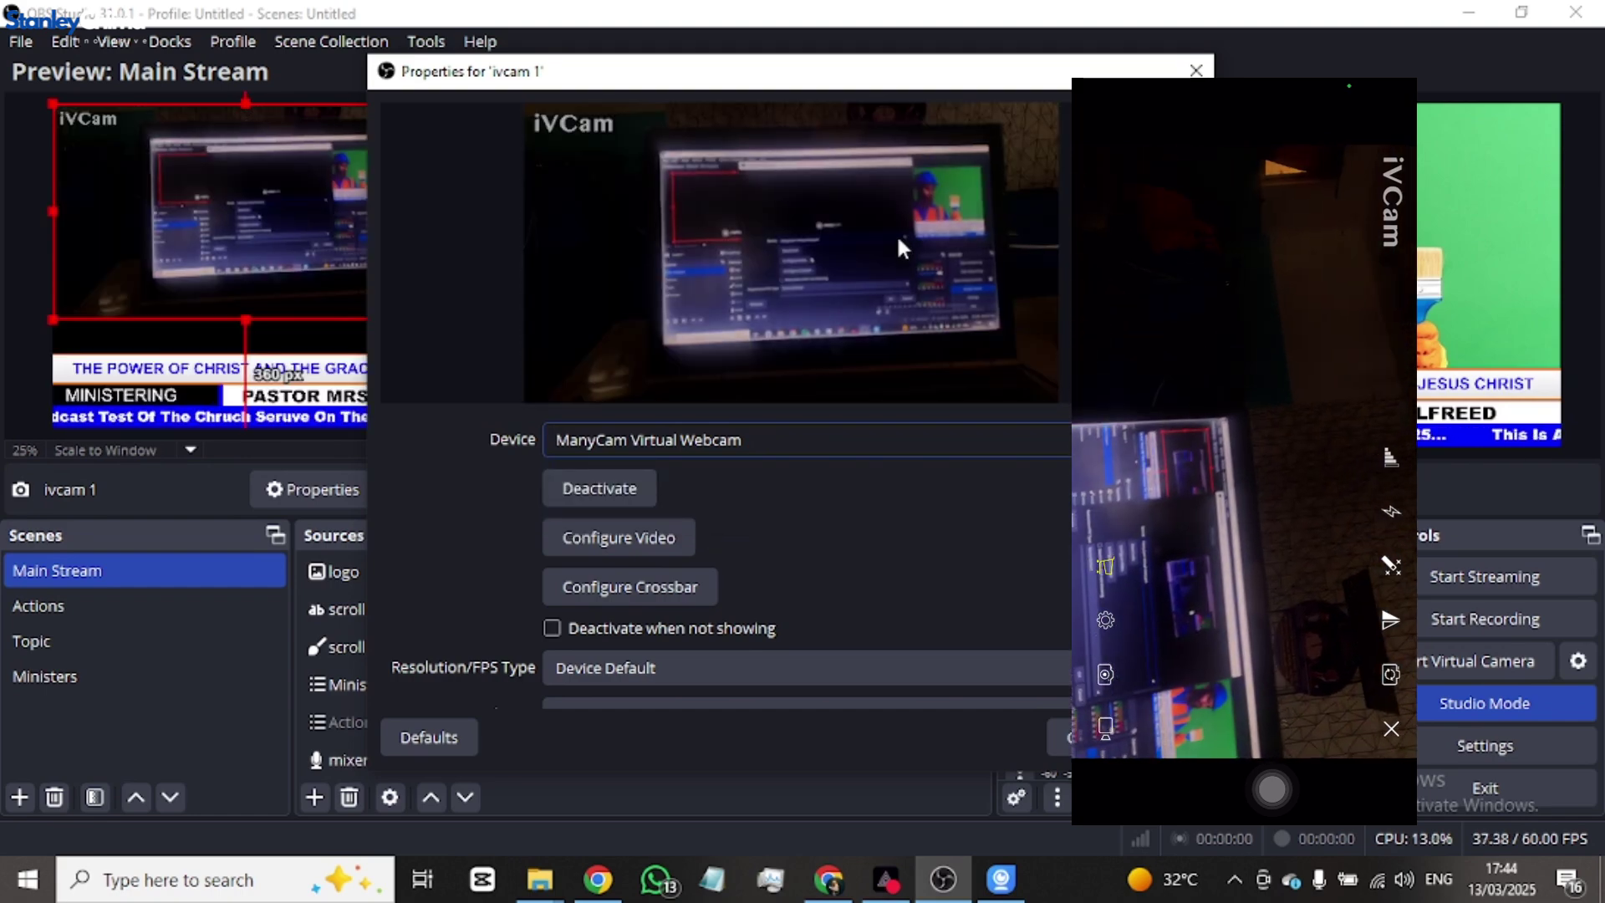
pyautogui.press('Return')
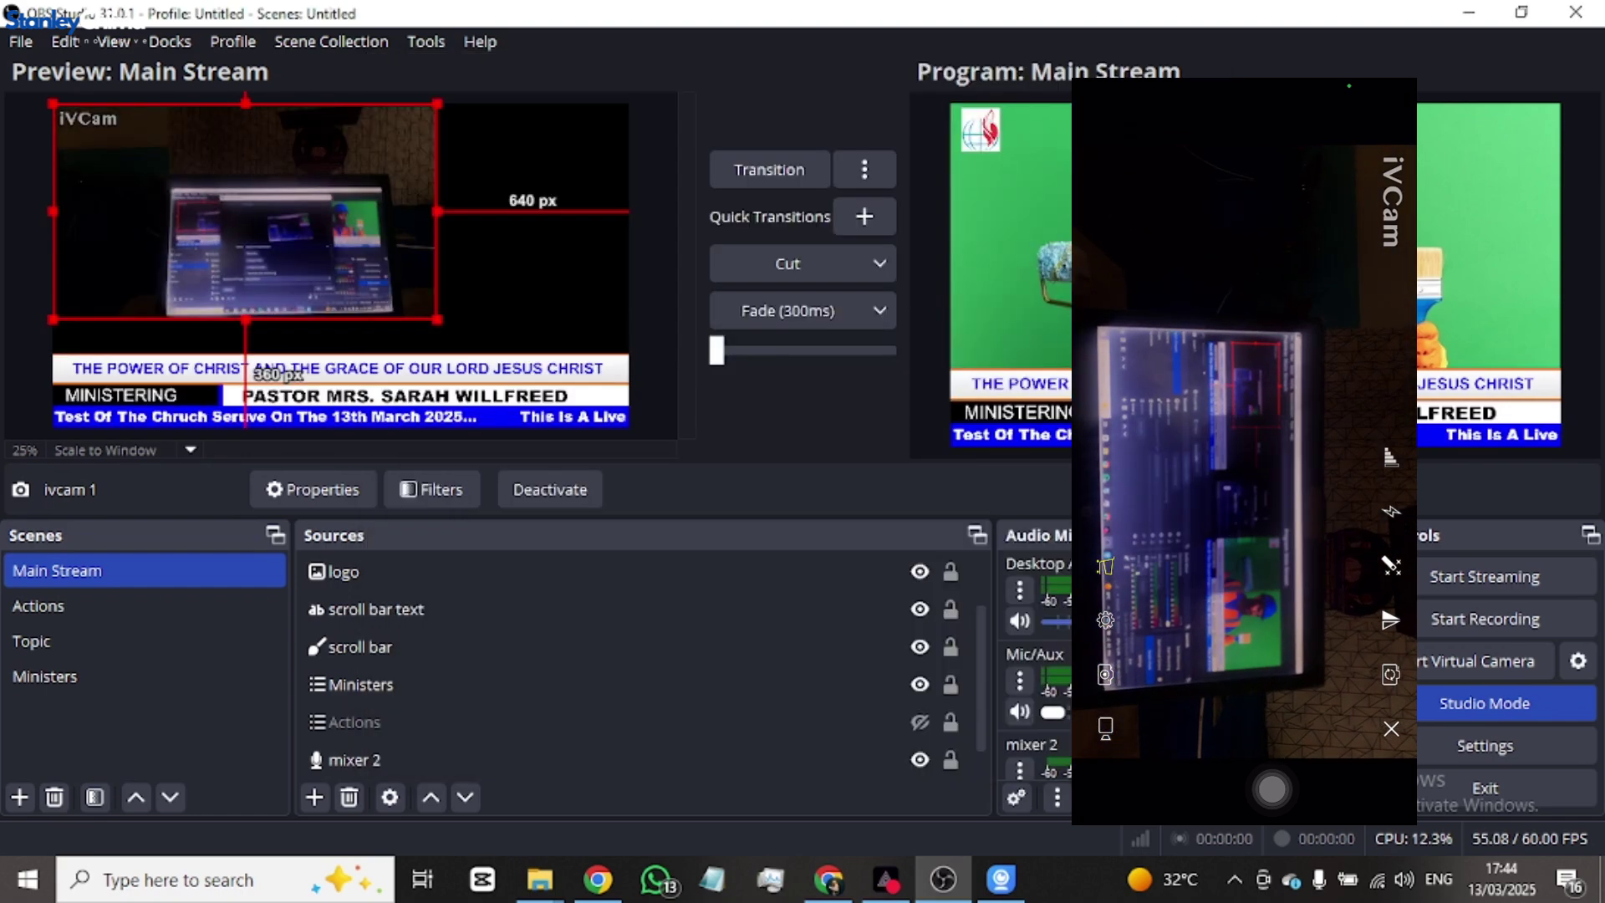
pyautogui.click(384, 569)
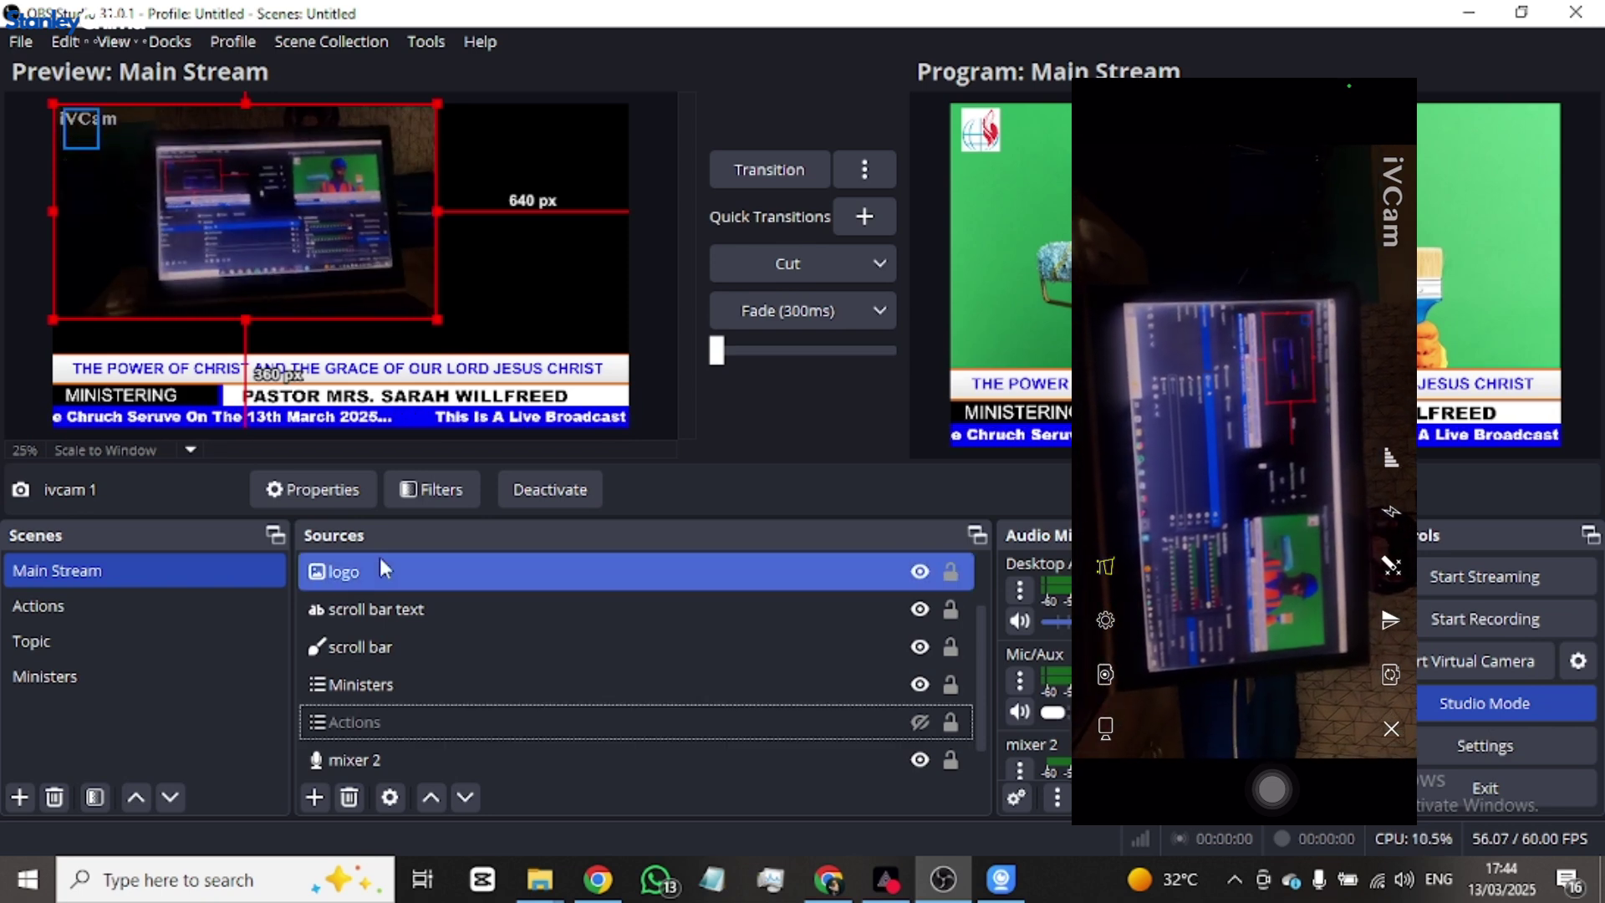
pyautogui.click(527, 359)
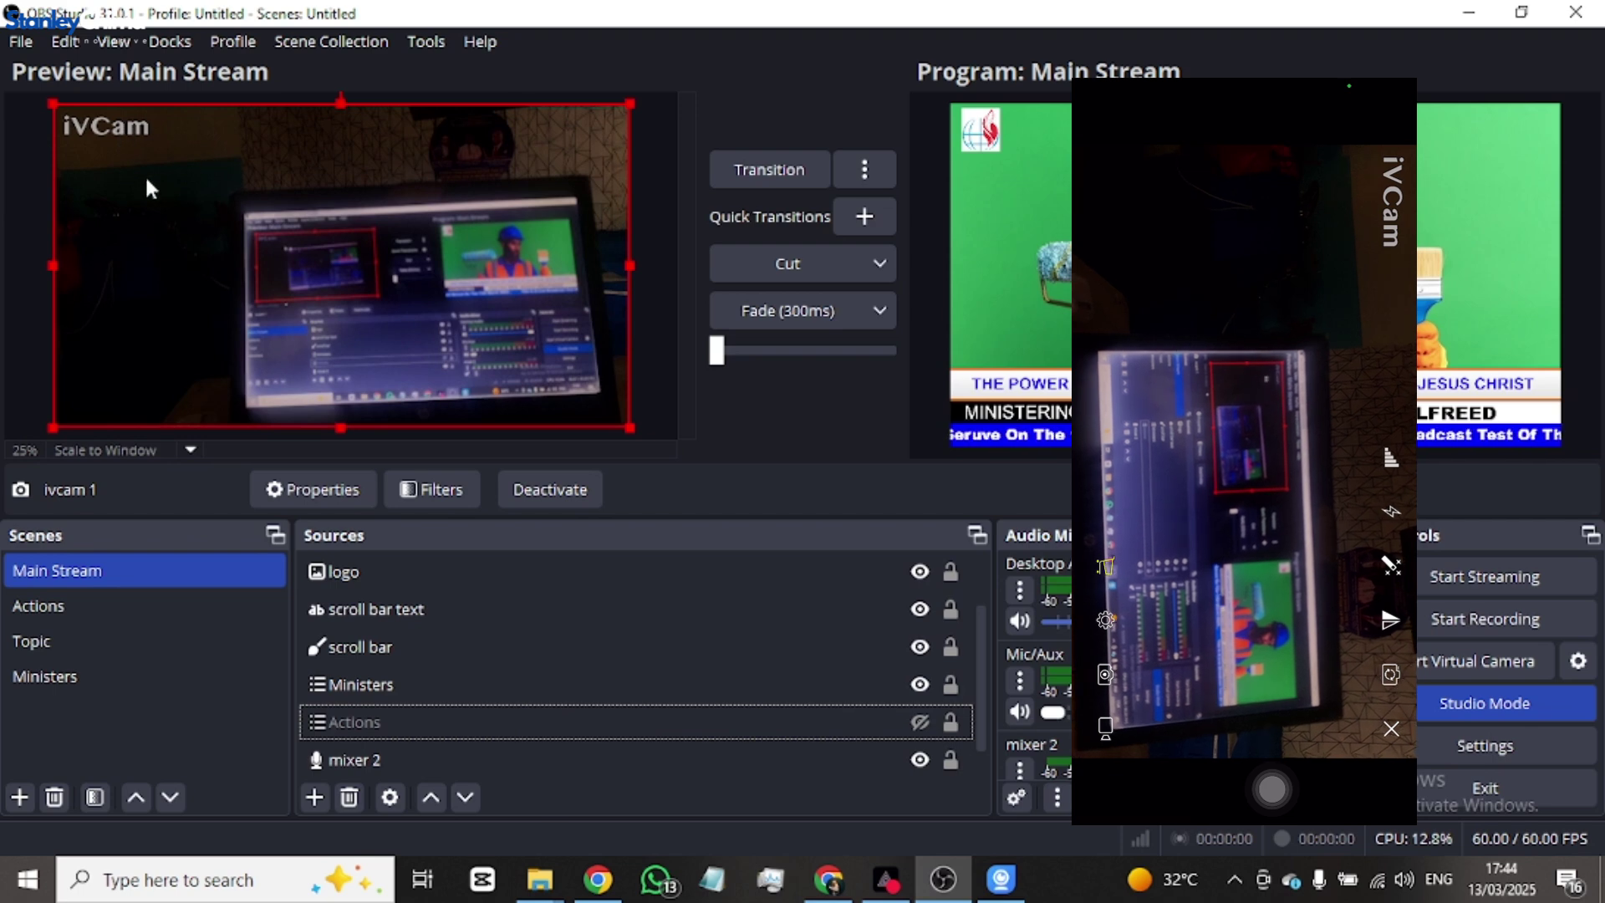
# - Move ivcam 1 beneath the overlay sources in the Sources order
pyautogui.click(460, 686)
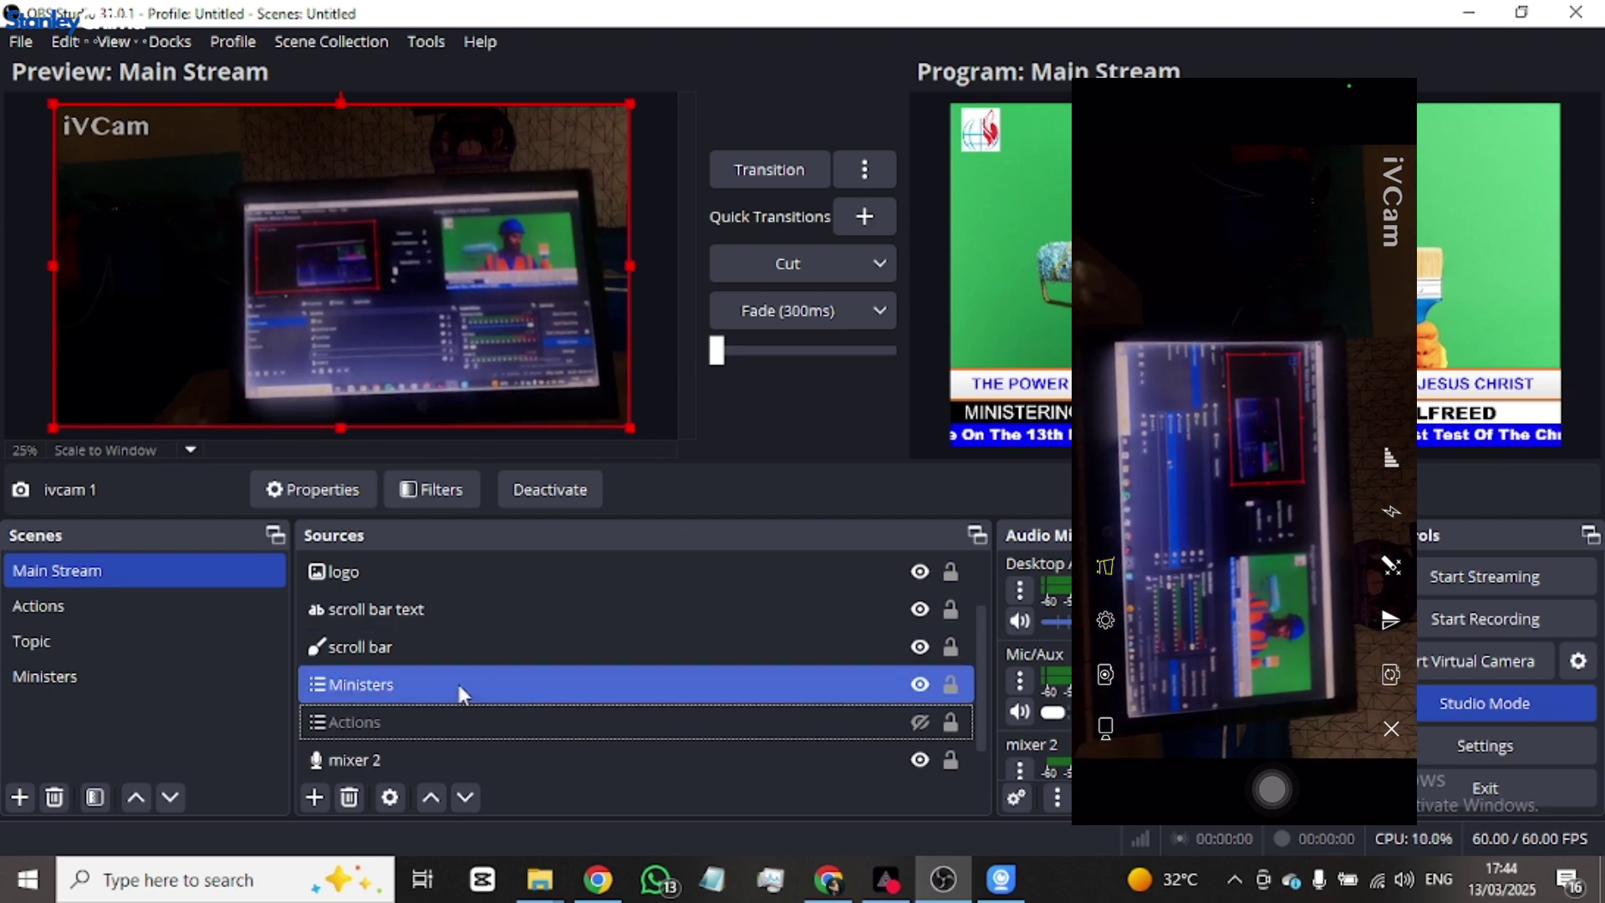
pyautogui.click(510, 604)
pyautogui.scroll(2, 518, 585)
pyautogui.click(522, 576)
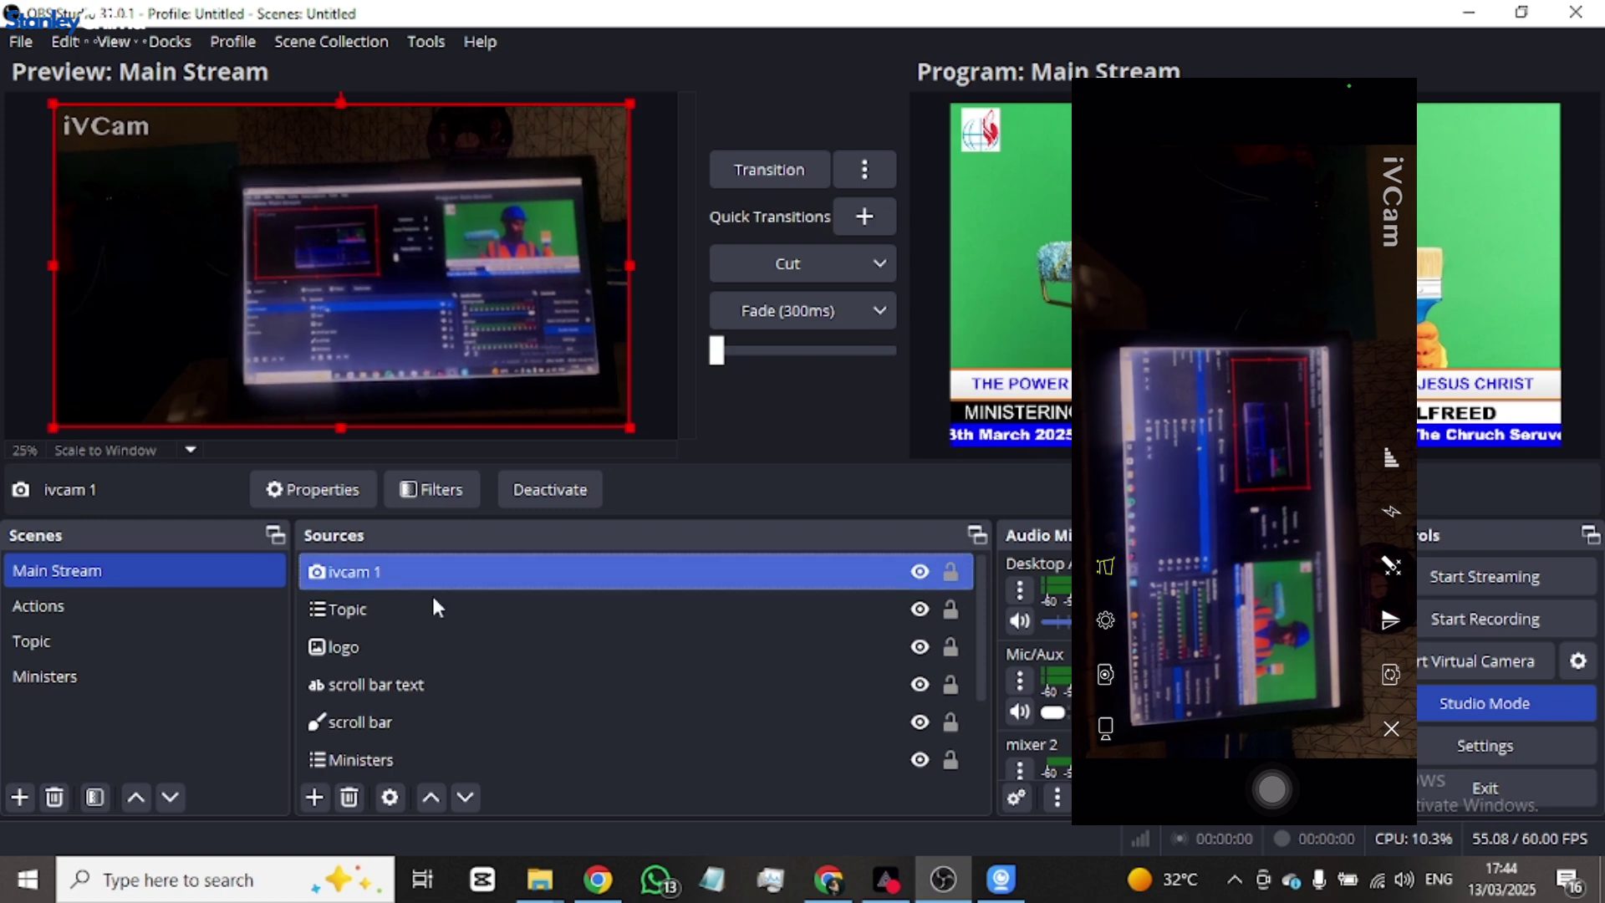
pyautogui.moveTo(433, 575); pyautogui.dragTo(420, 741)
pyautogui.scroll(-1, 423, 660)
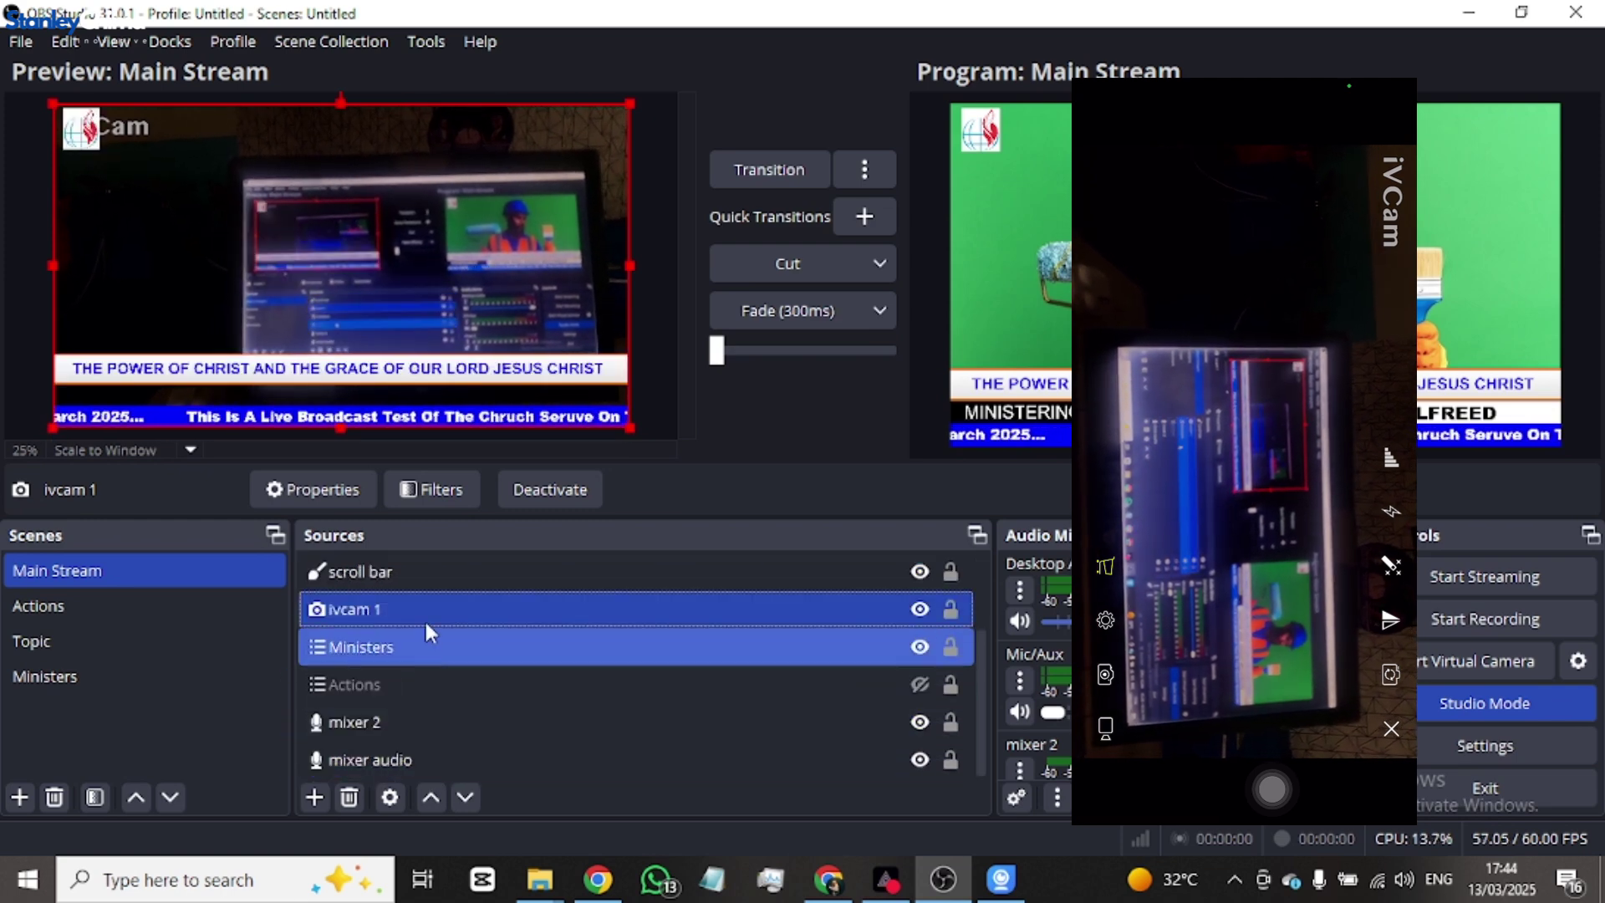
pyautogui.moveTo(432, 615); pyautogui.dragTo(459, 698)
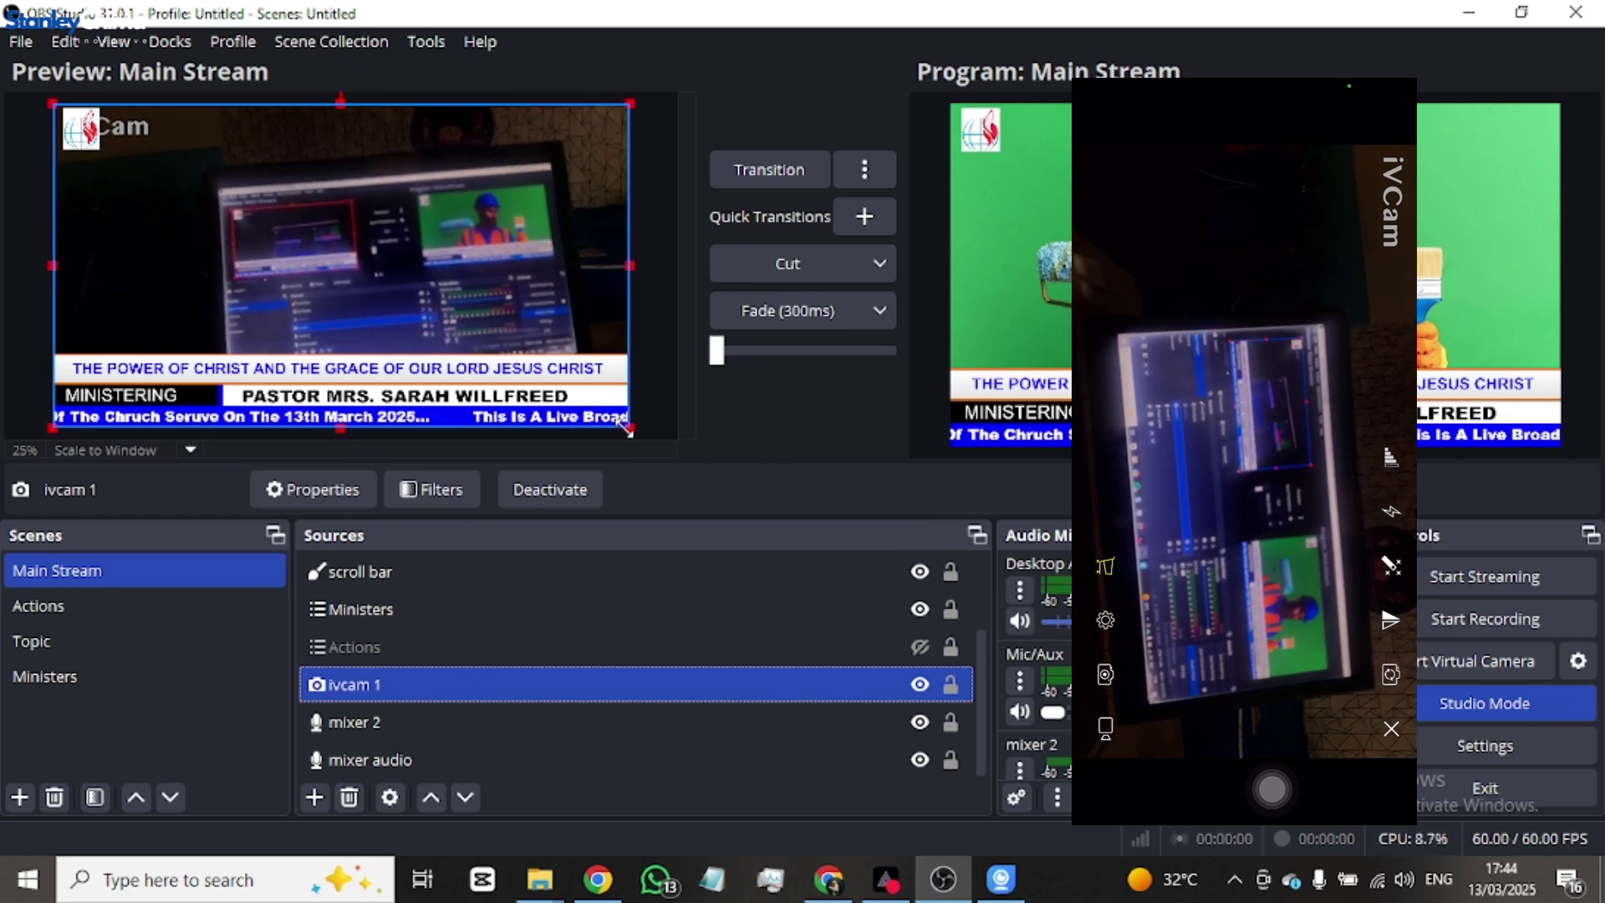
# - Enlarge the camera image, shift it upward, and fade the scene to Program
pyautogui.moveTo(628, 429); pyautogui.dragTo(673, 520)
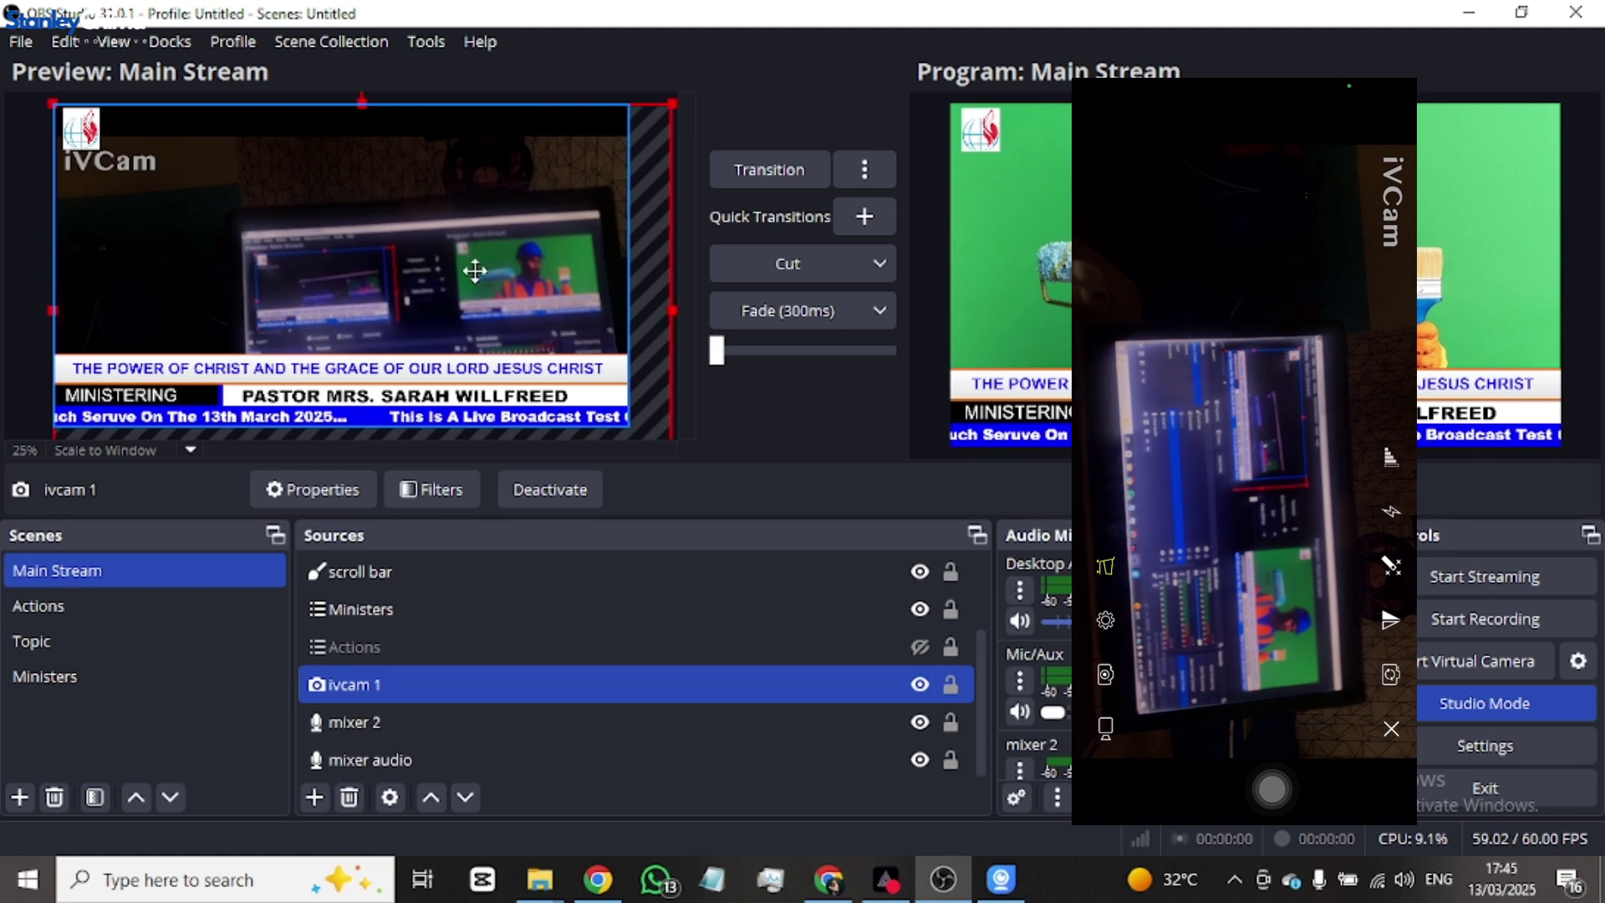
pyautogui.moveTo(469, 269); pyautogui.dragTo(472, 211)
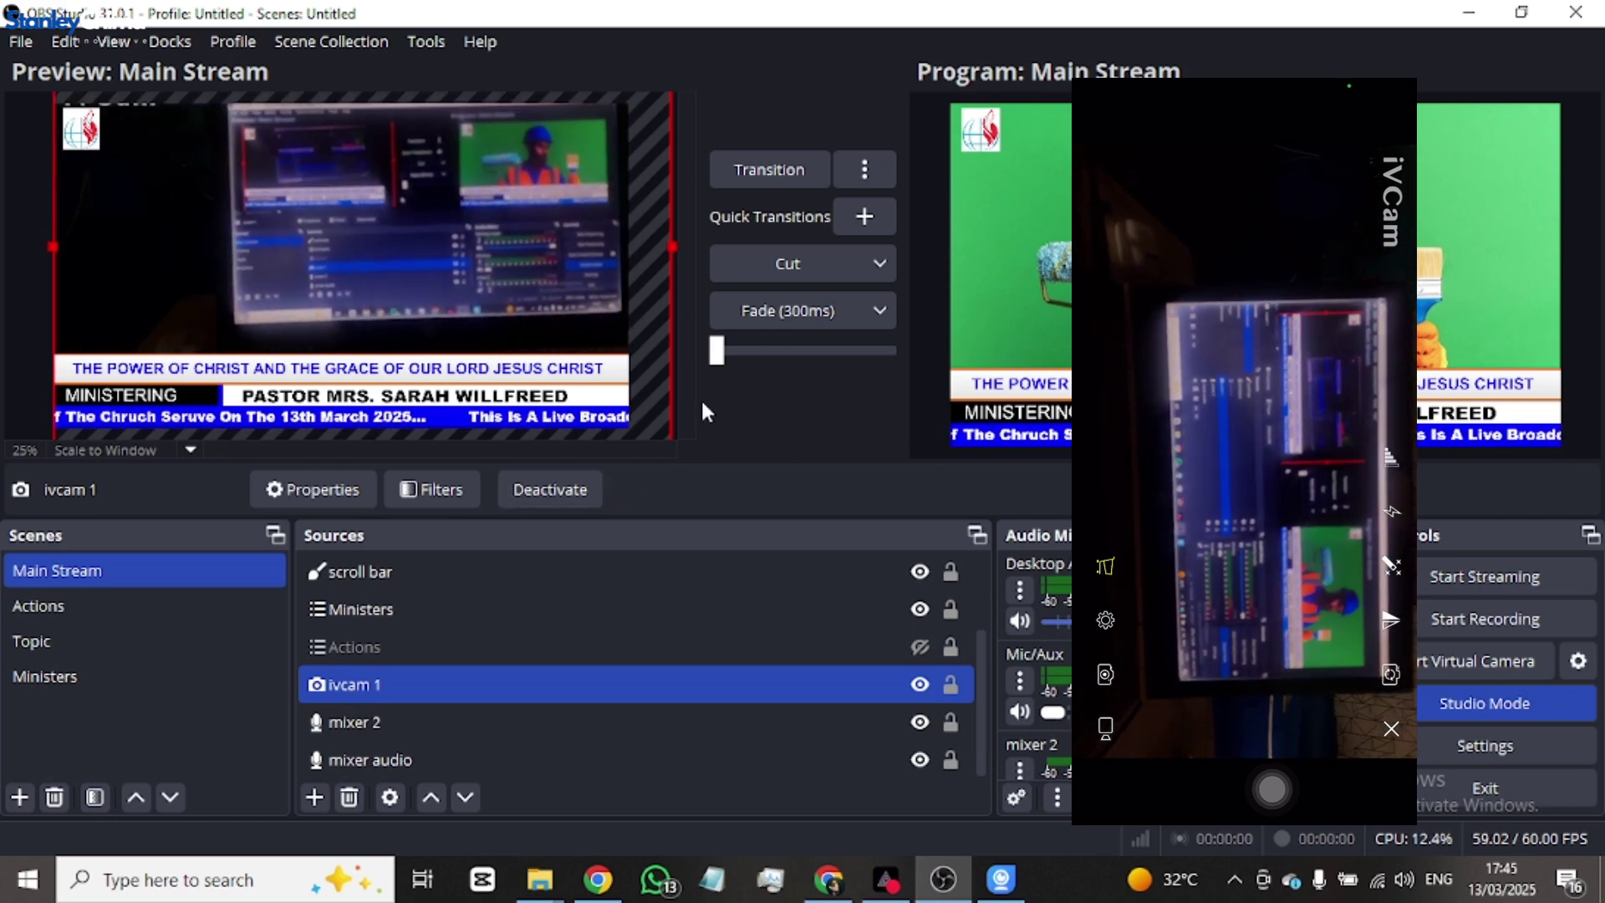
pyautogui.click(830, 322)
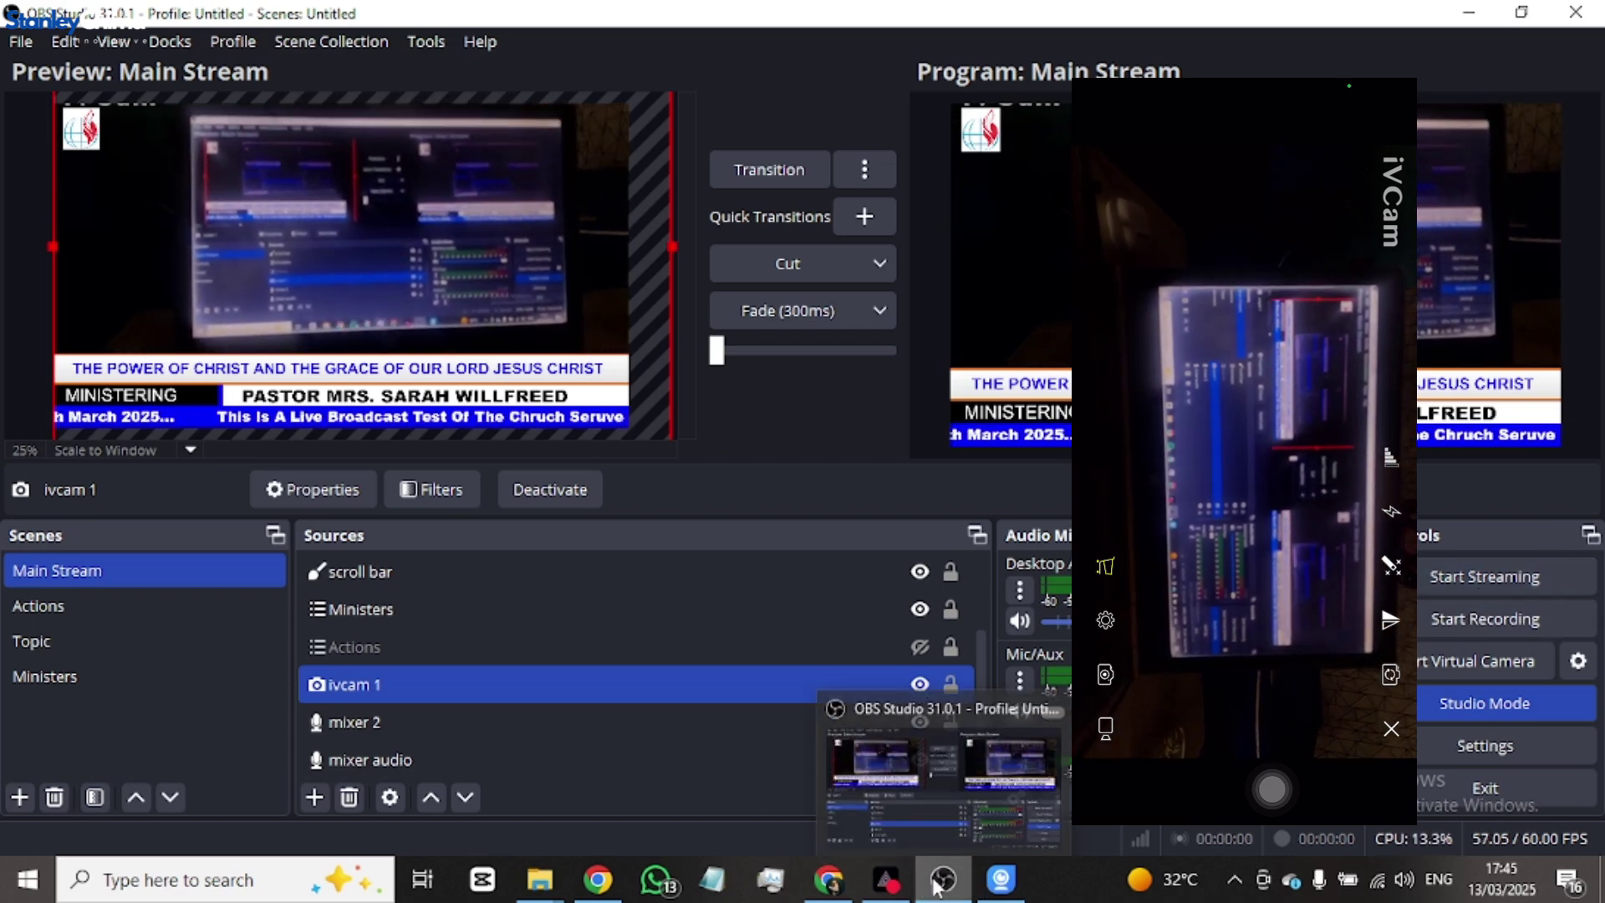
# - Dismiss the iVCam connection notification and bring Chrome to the front
pyautogui.moveTo(867, 894)
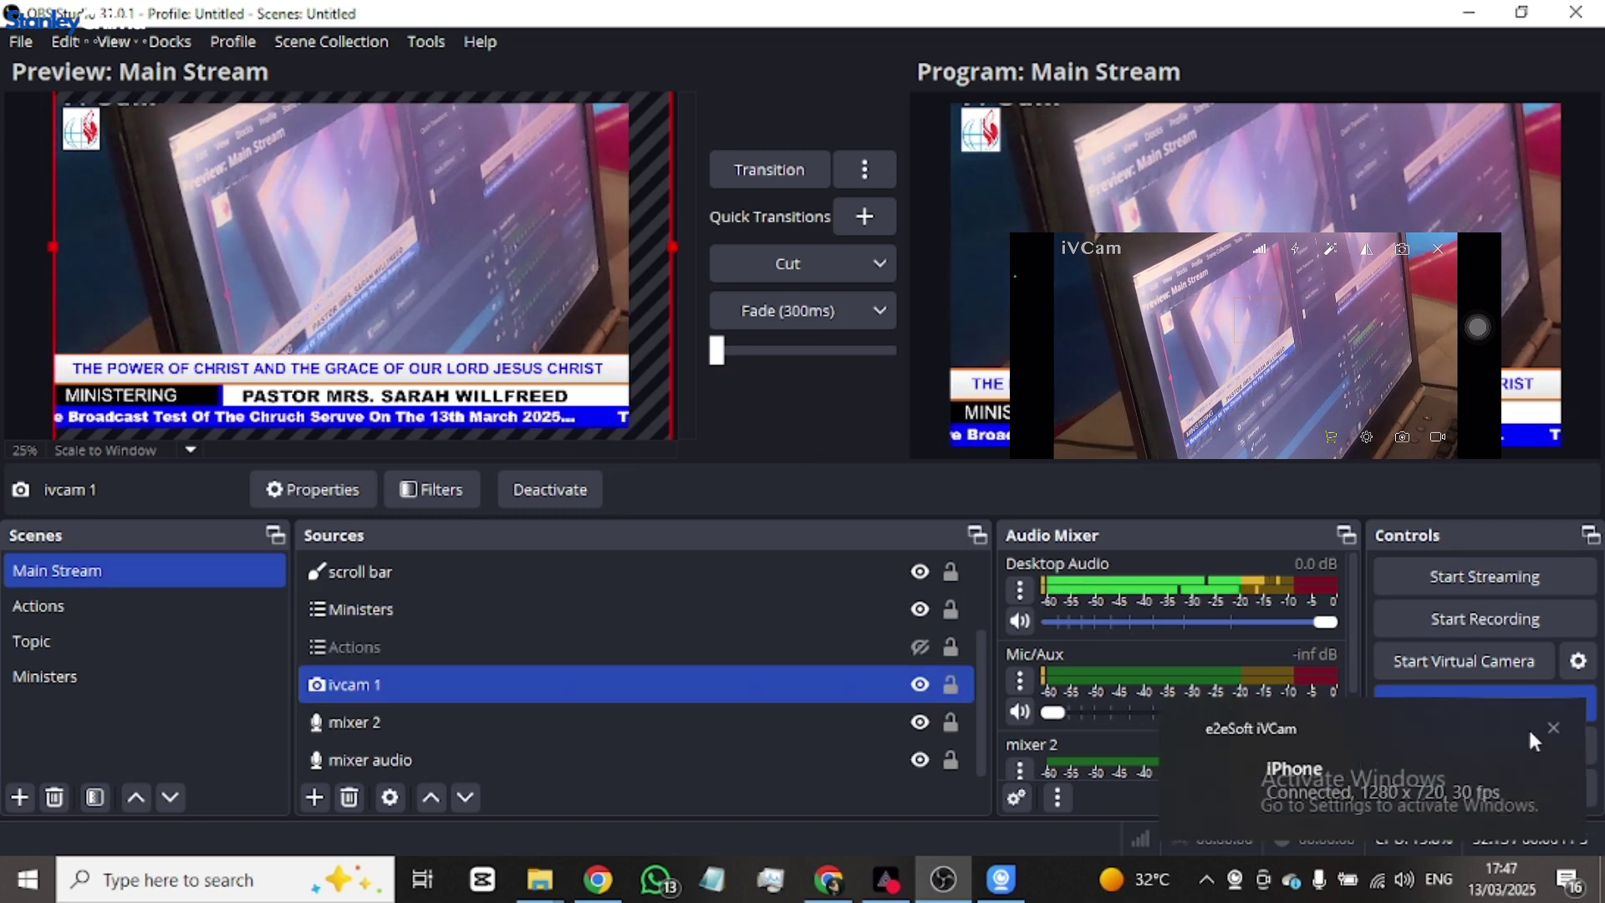
pyautogui.click(1551, 726)
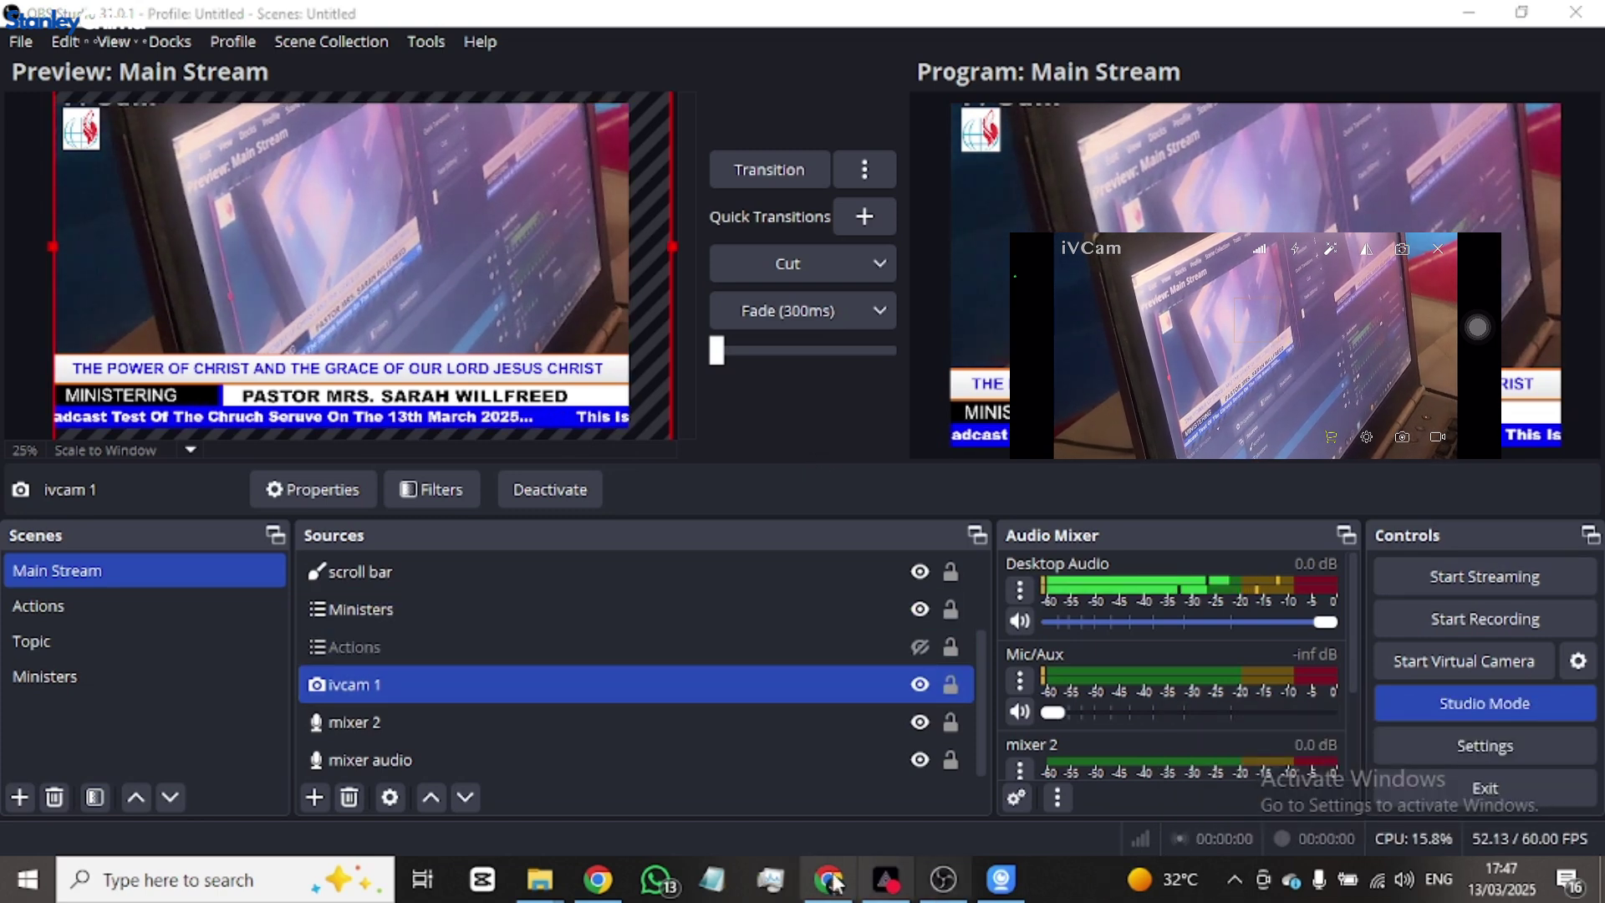
pyautogui.click(598, 880)
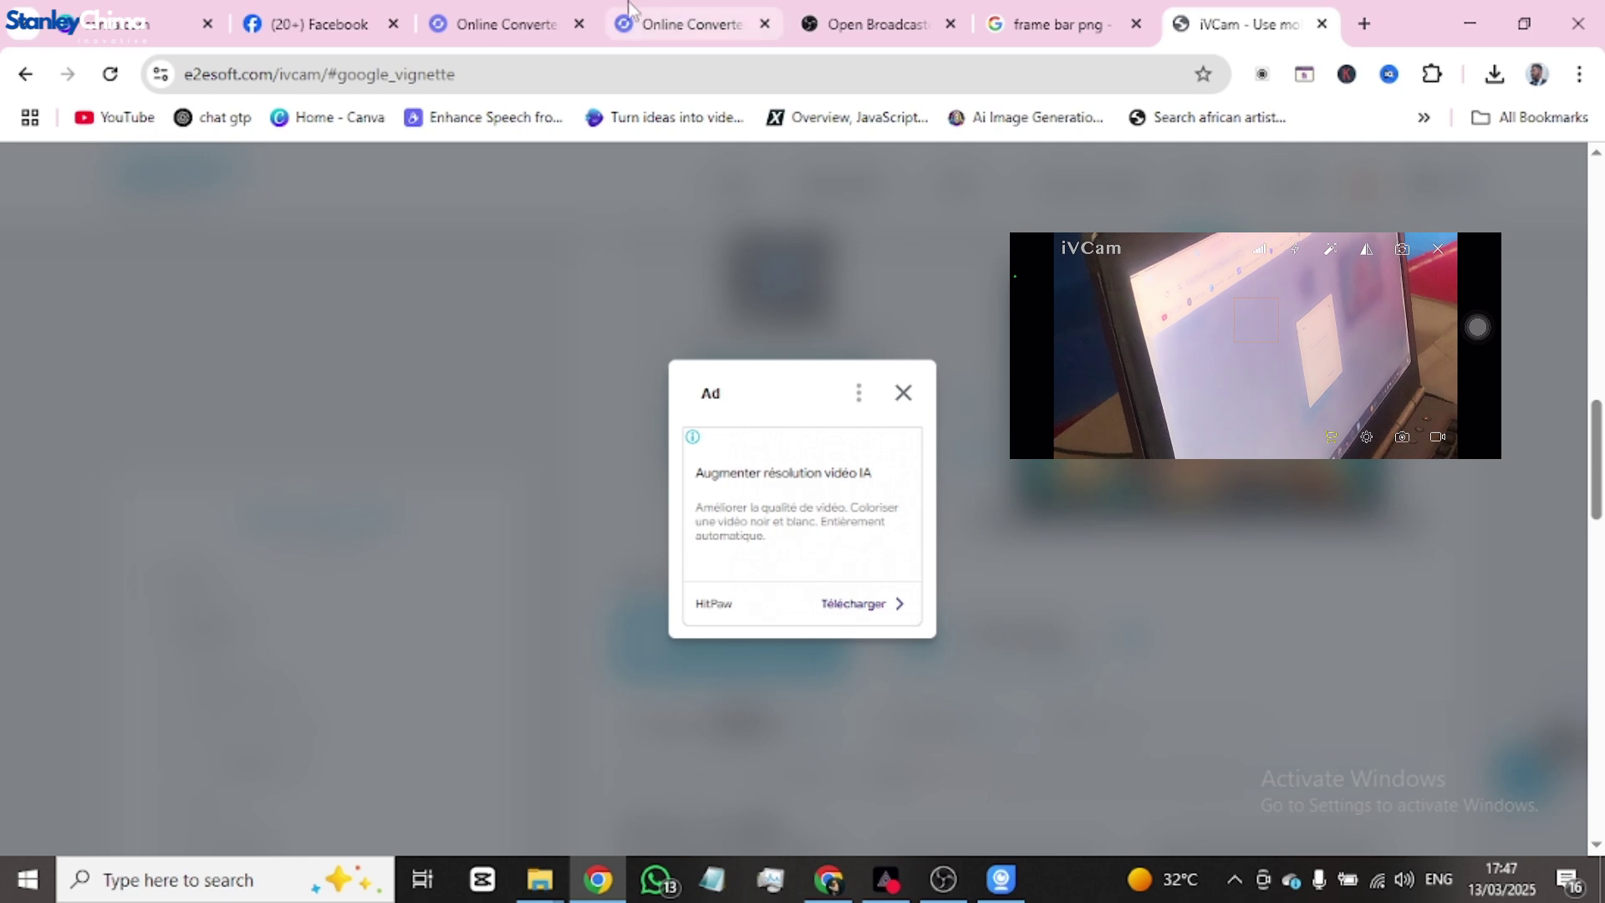
# - Switch to the Facebook tab and scroll through the page's profile toward Live video
pyautogui.click(311, 25)
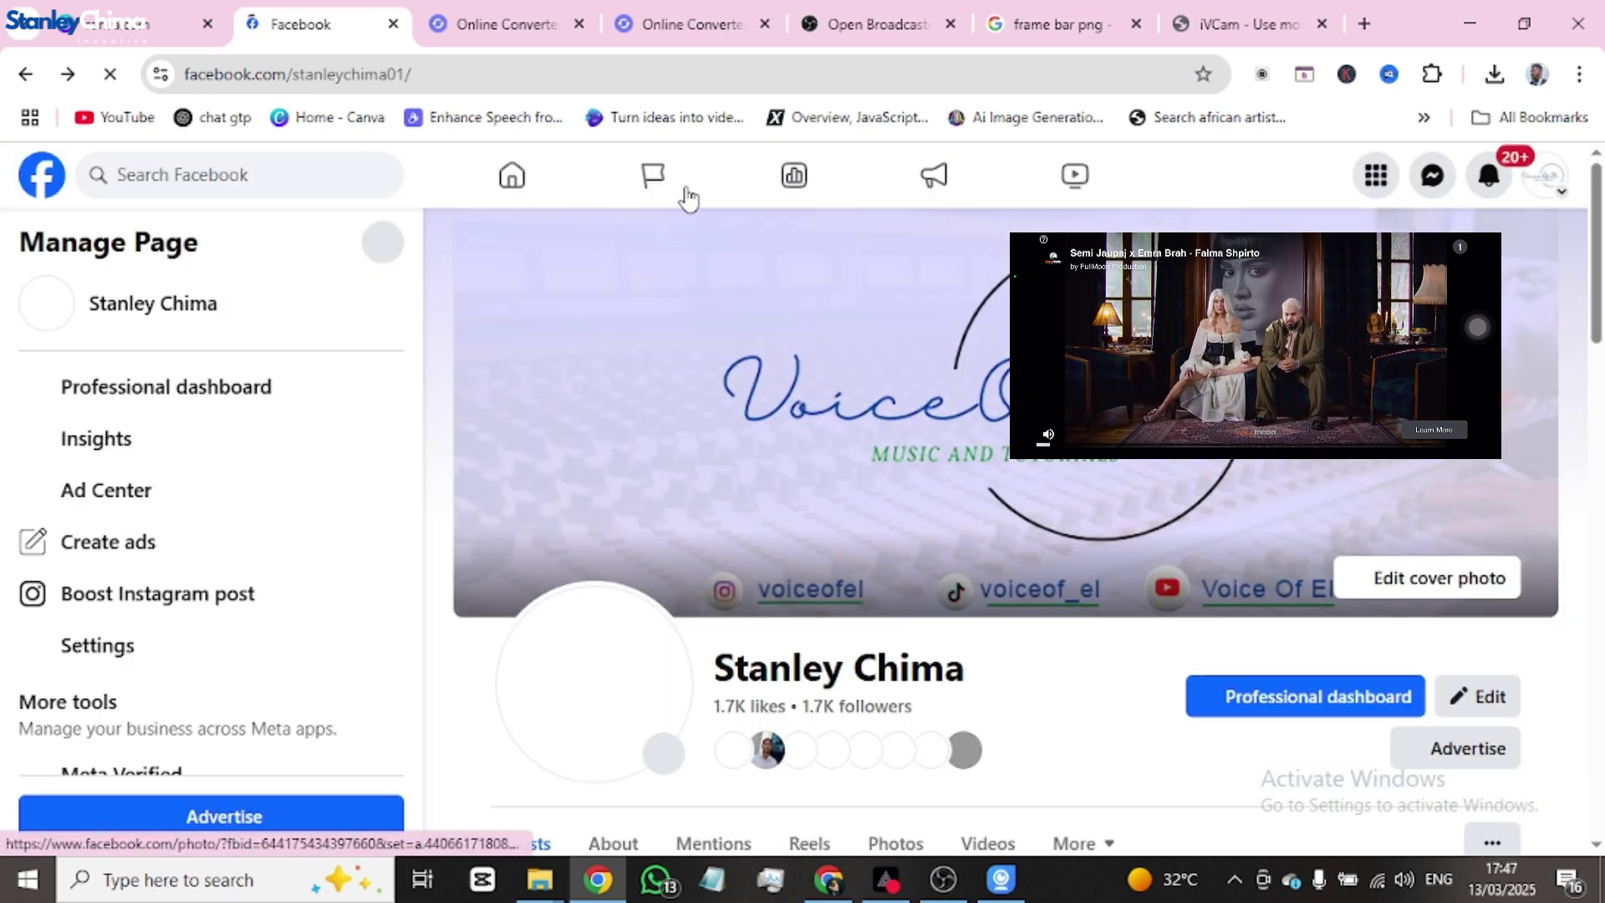
pyautogui.scroll(-4, 1016, 487)
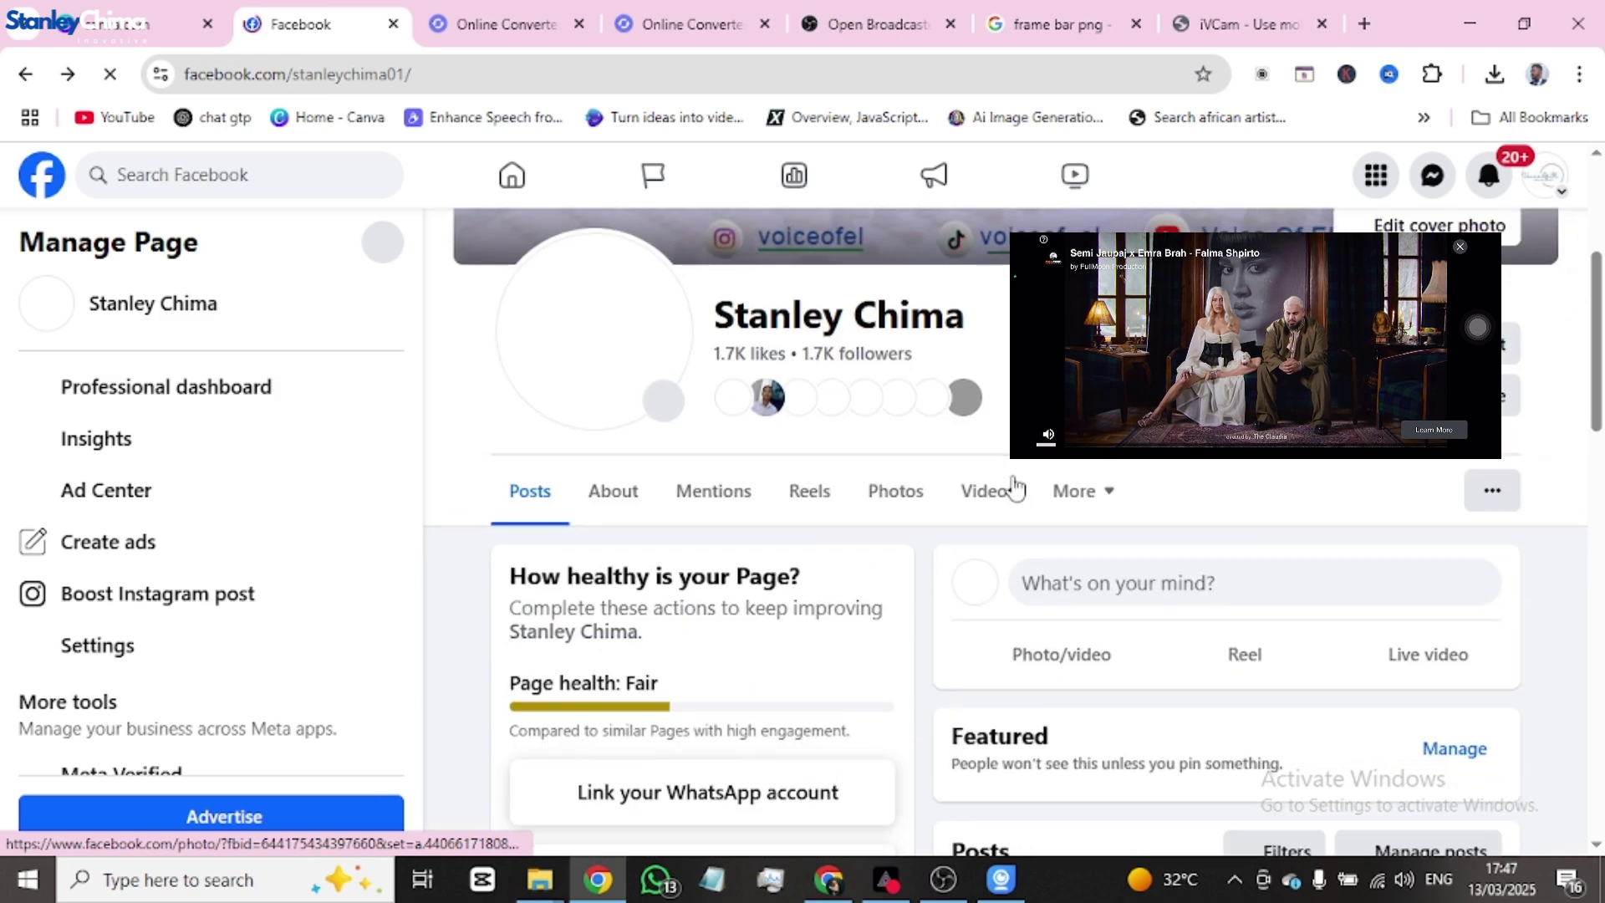
pyautogui.scroll(-3, 1015, 501)
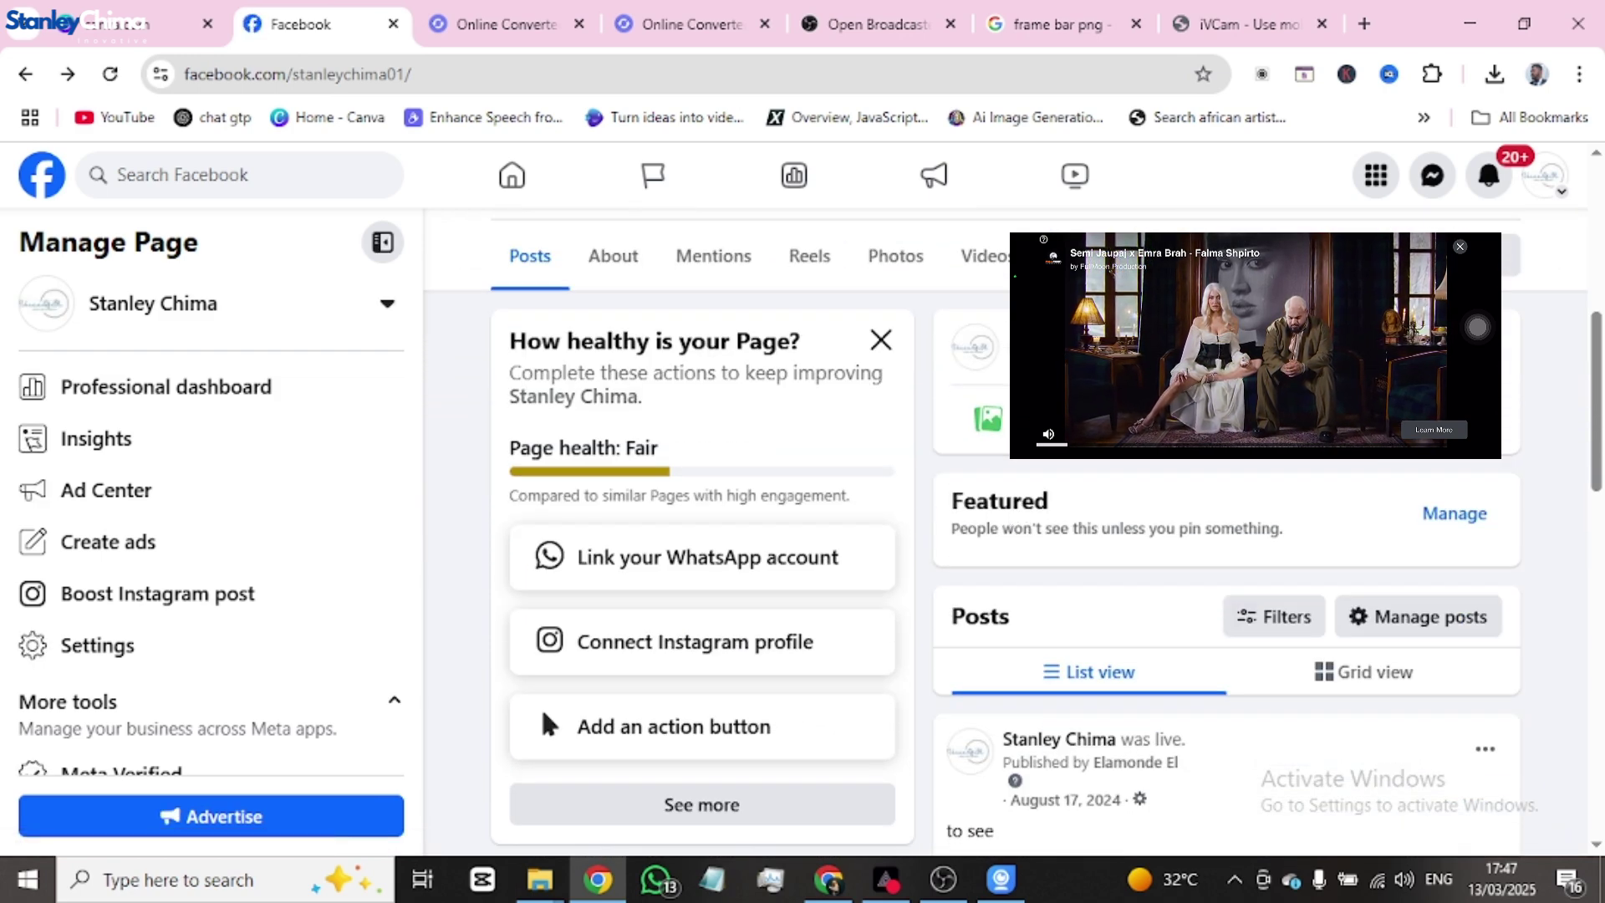
pyautogui.scroll(7, 1003, 501)
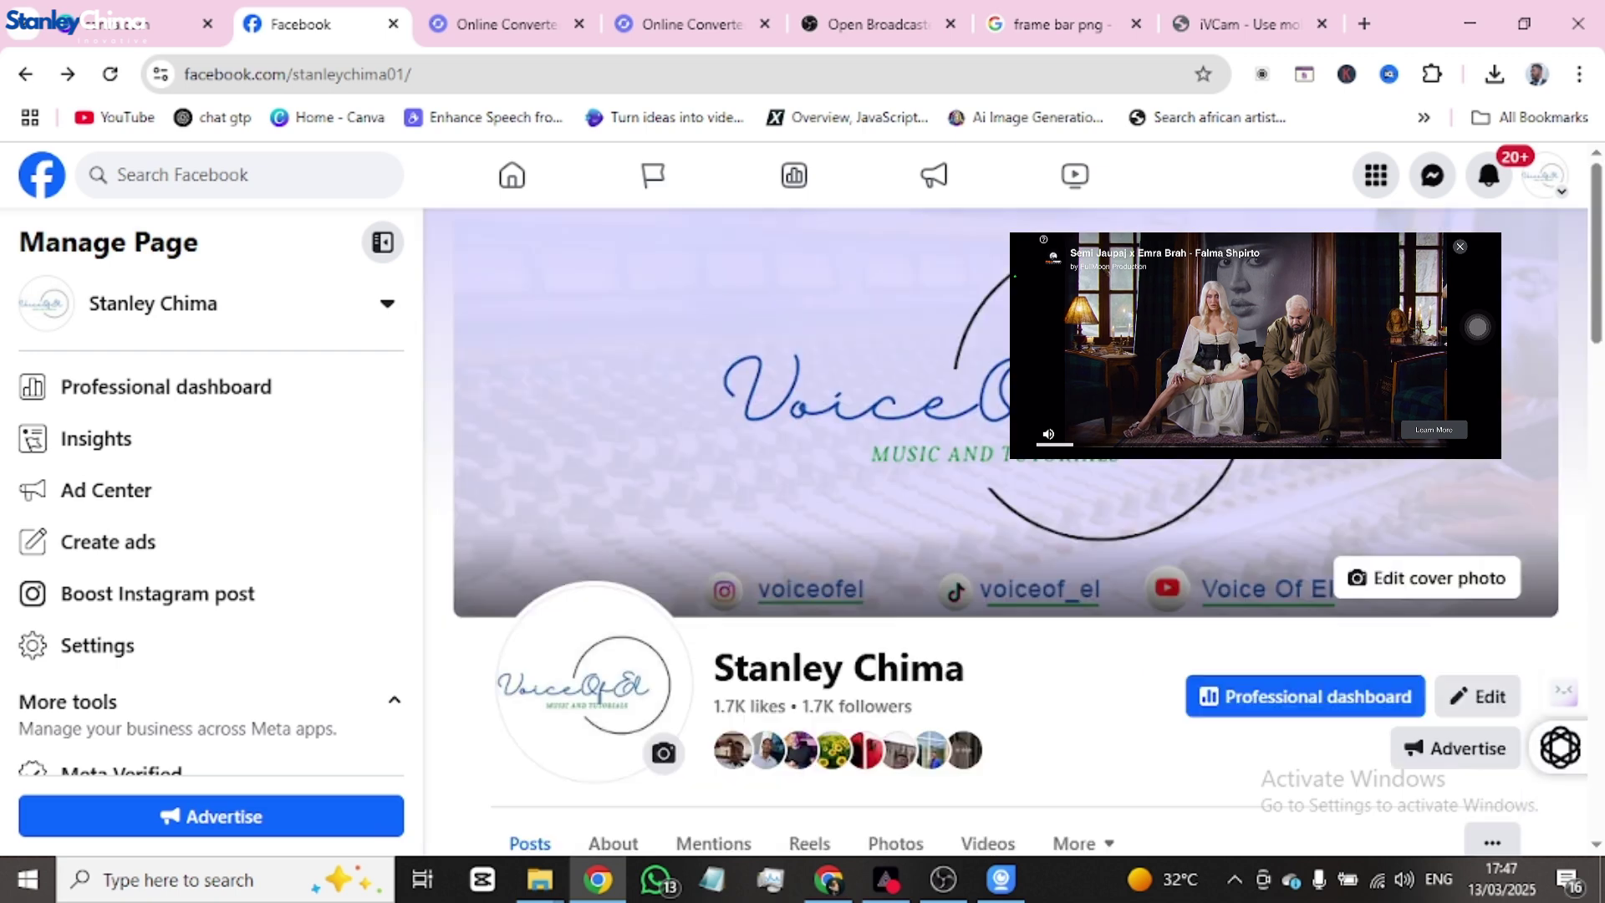
pyautogui.scroll(-7, 1419, 488)
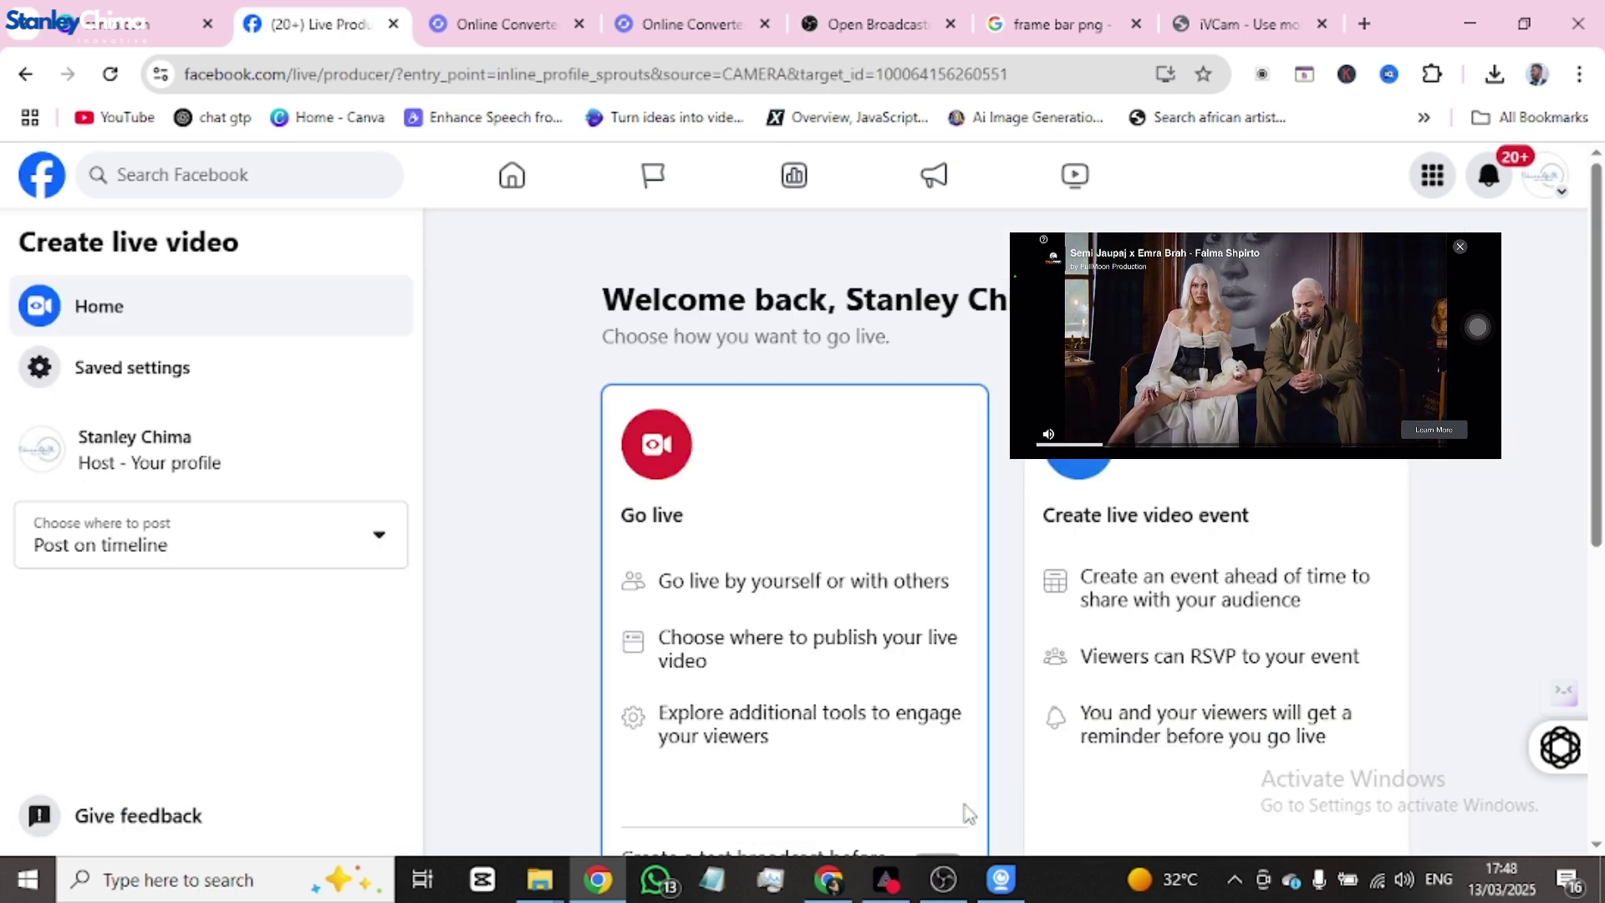
# - Reopen Live Producer and choose Go live with Streaming software as the video source
pyautogui.scroll(-5, 746, 528)
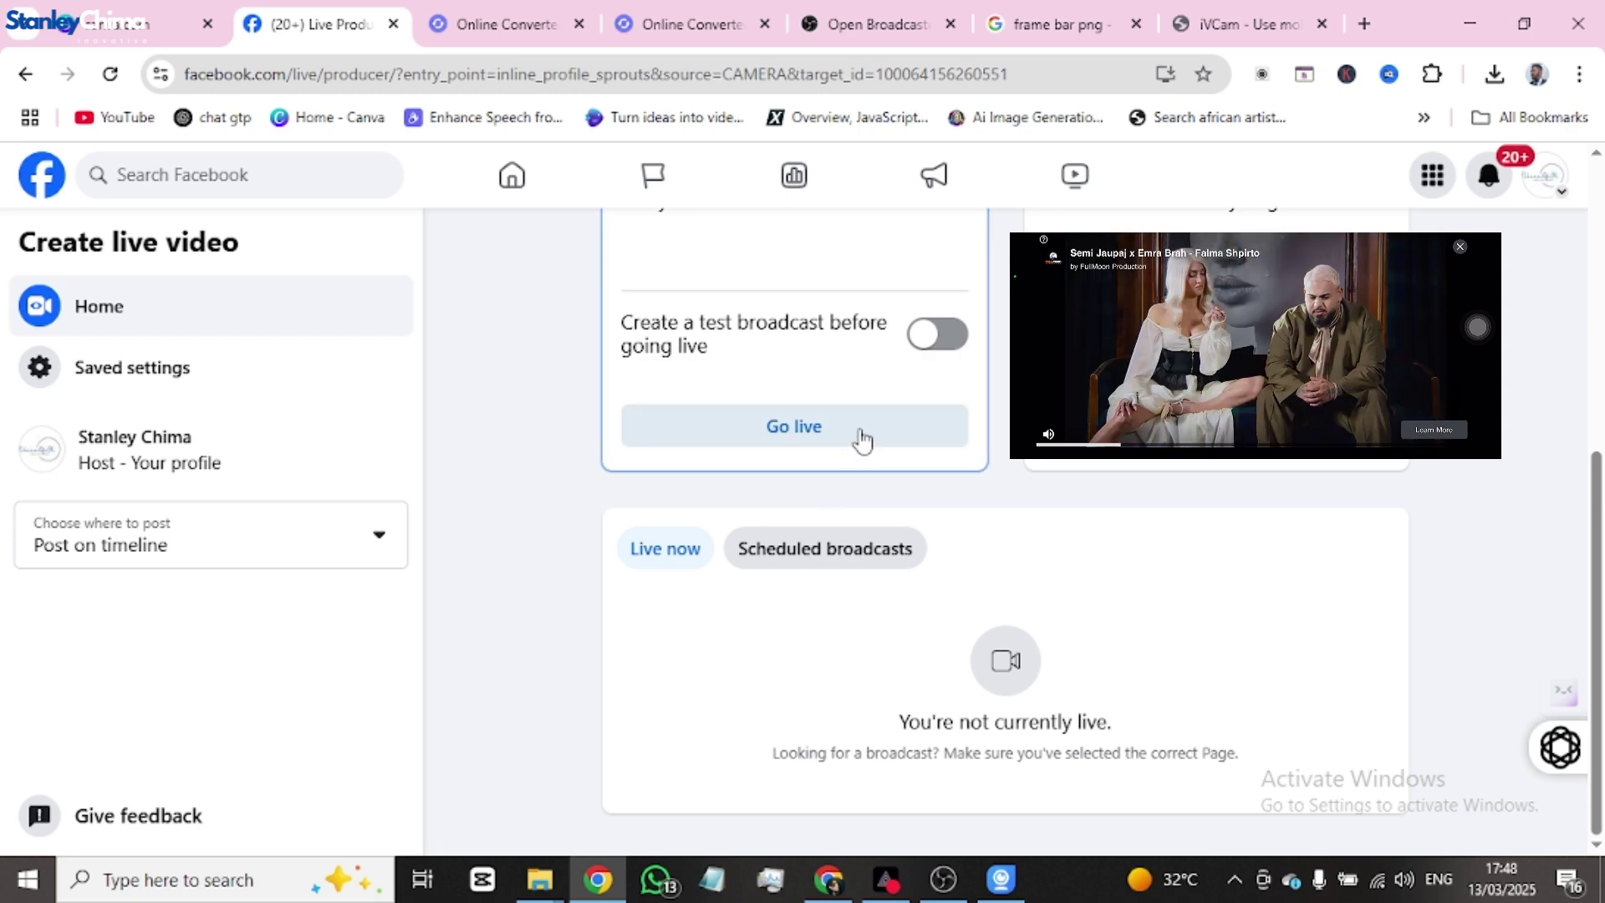
pyautogui.click(861, 436)
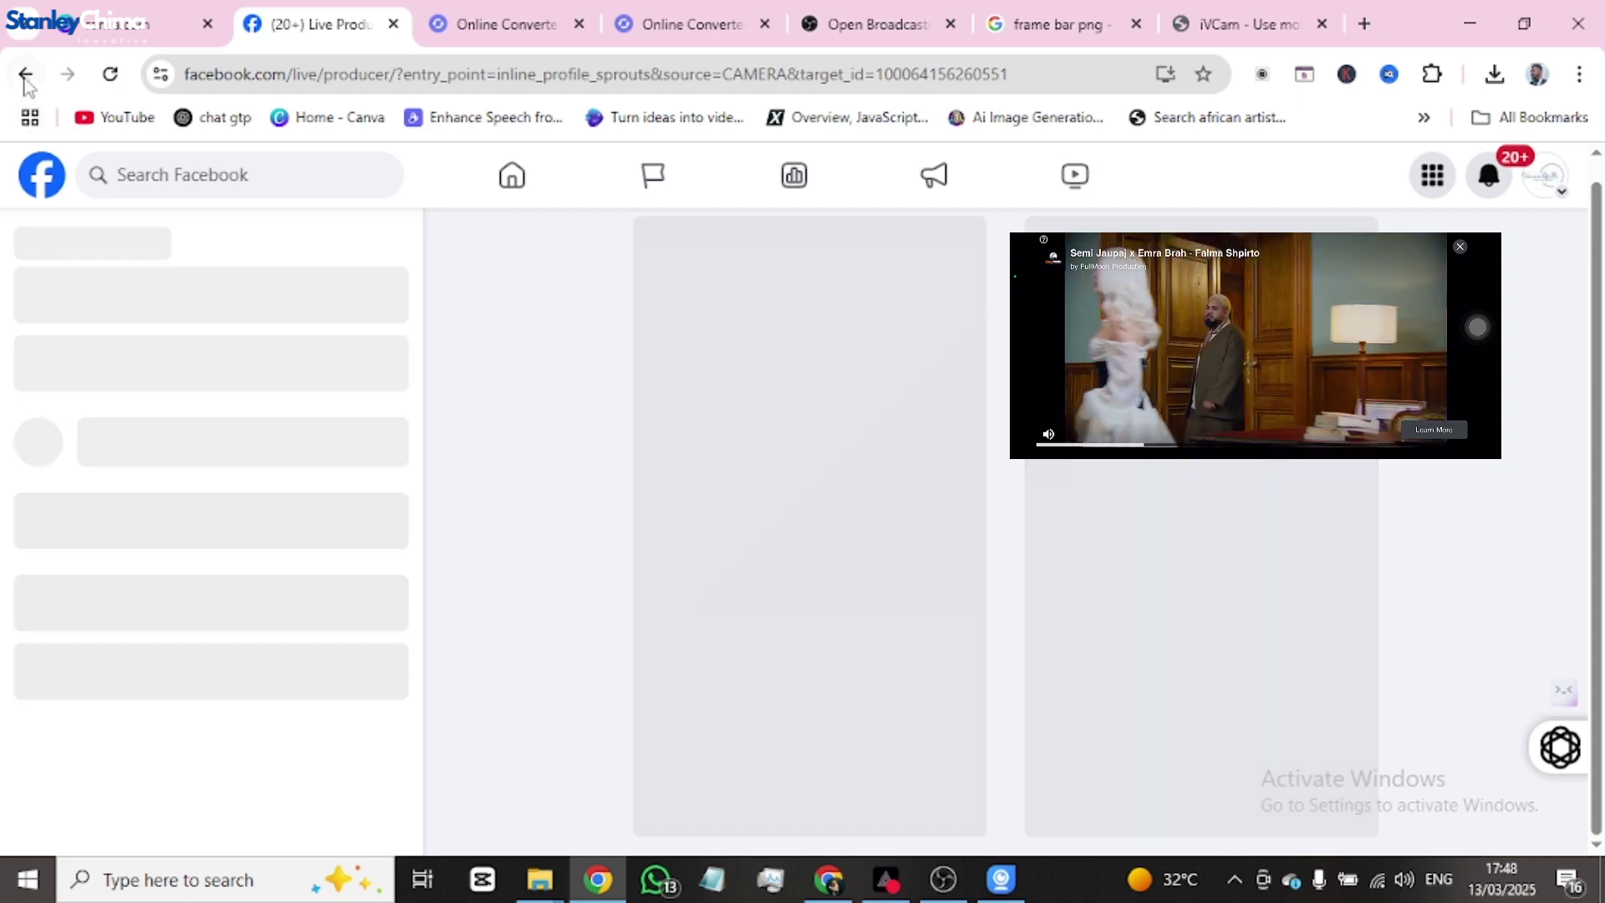
pyautogui.click(25, 77)
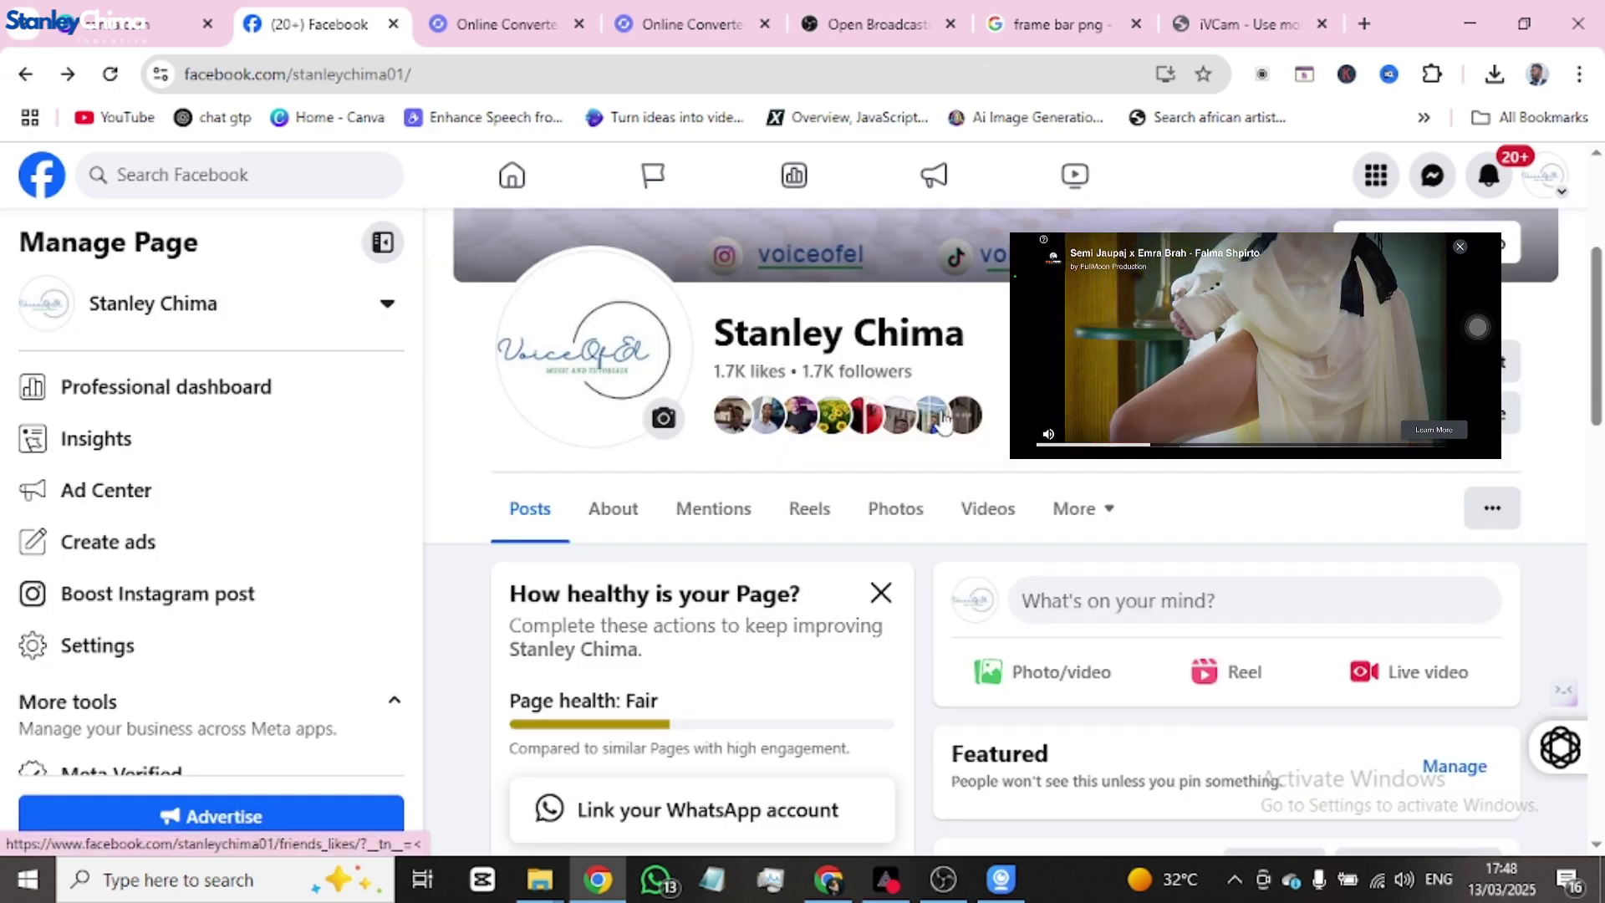
pyautogui.scroll(-3, 669, 369)
pyautogui.click(1412, 325)
pyautogui.scroll(1, 1385, 520)
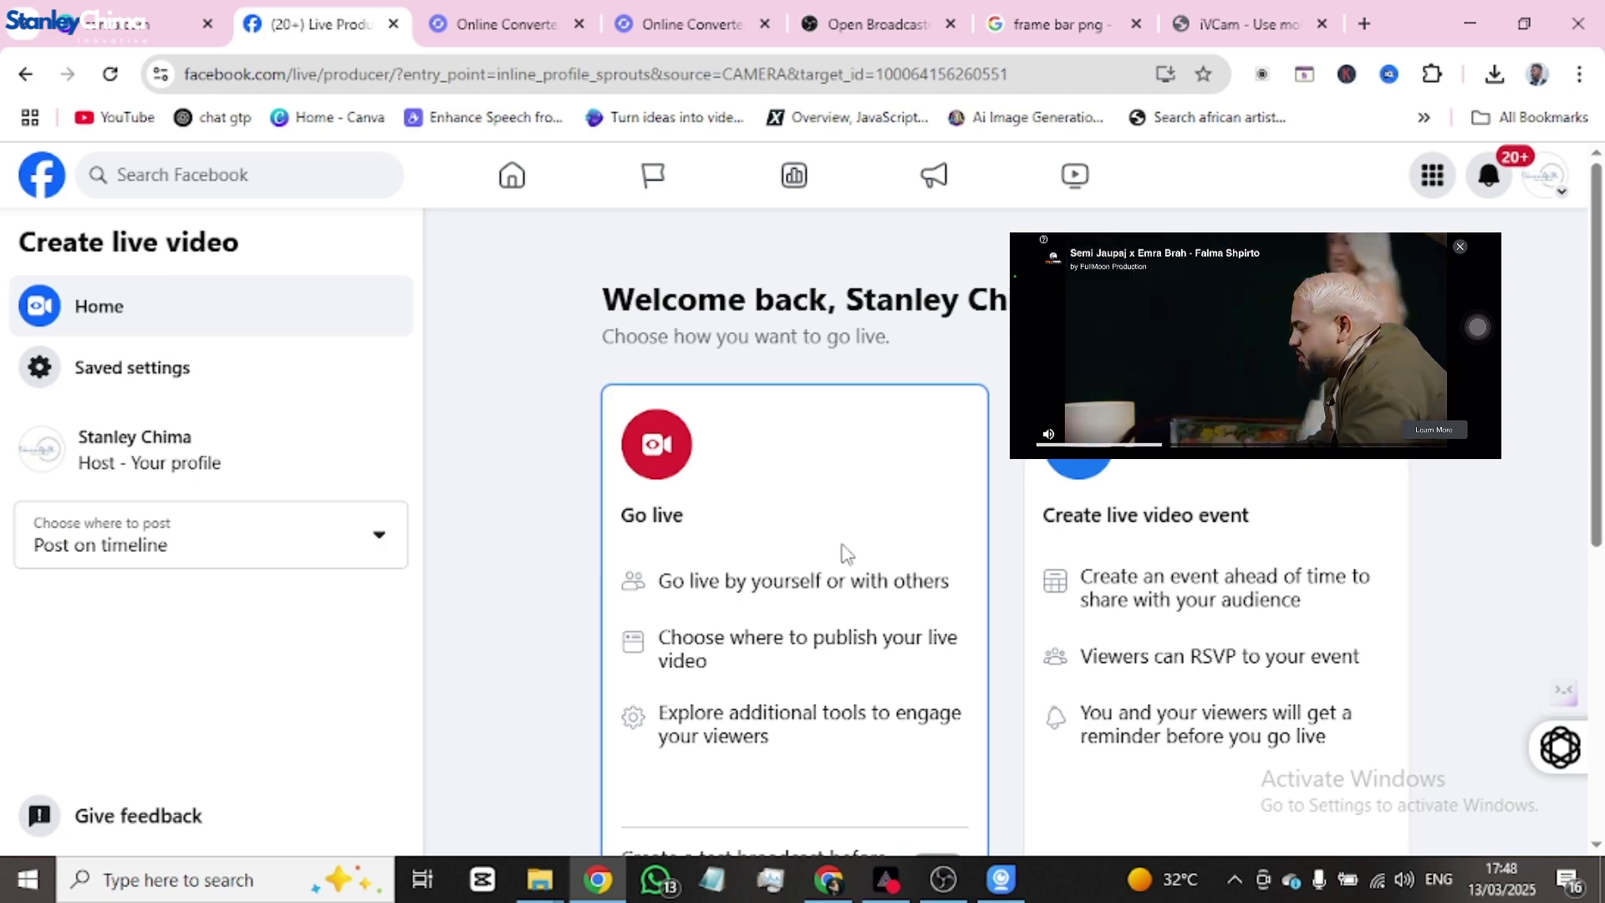
pyautogui.scroll(-5, 845, 558)
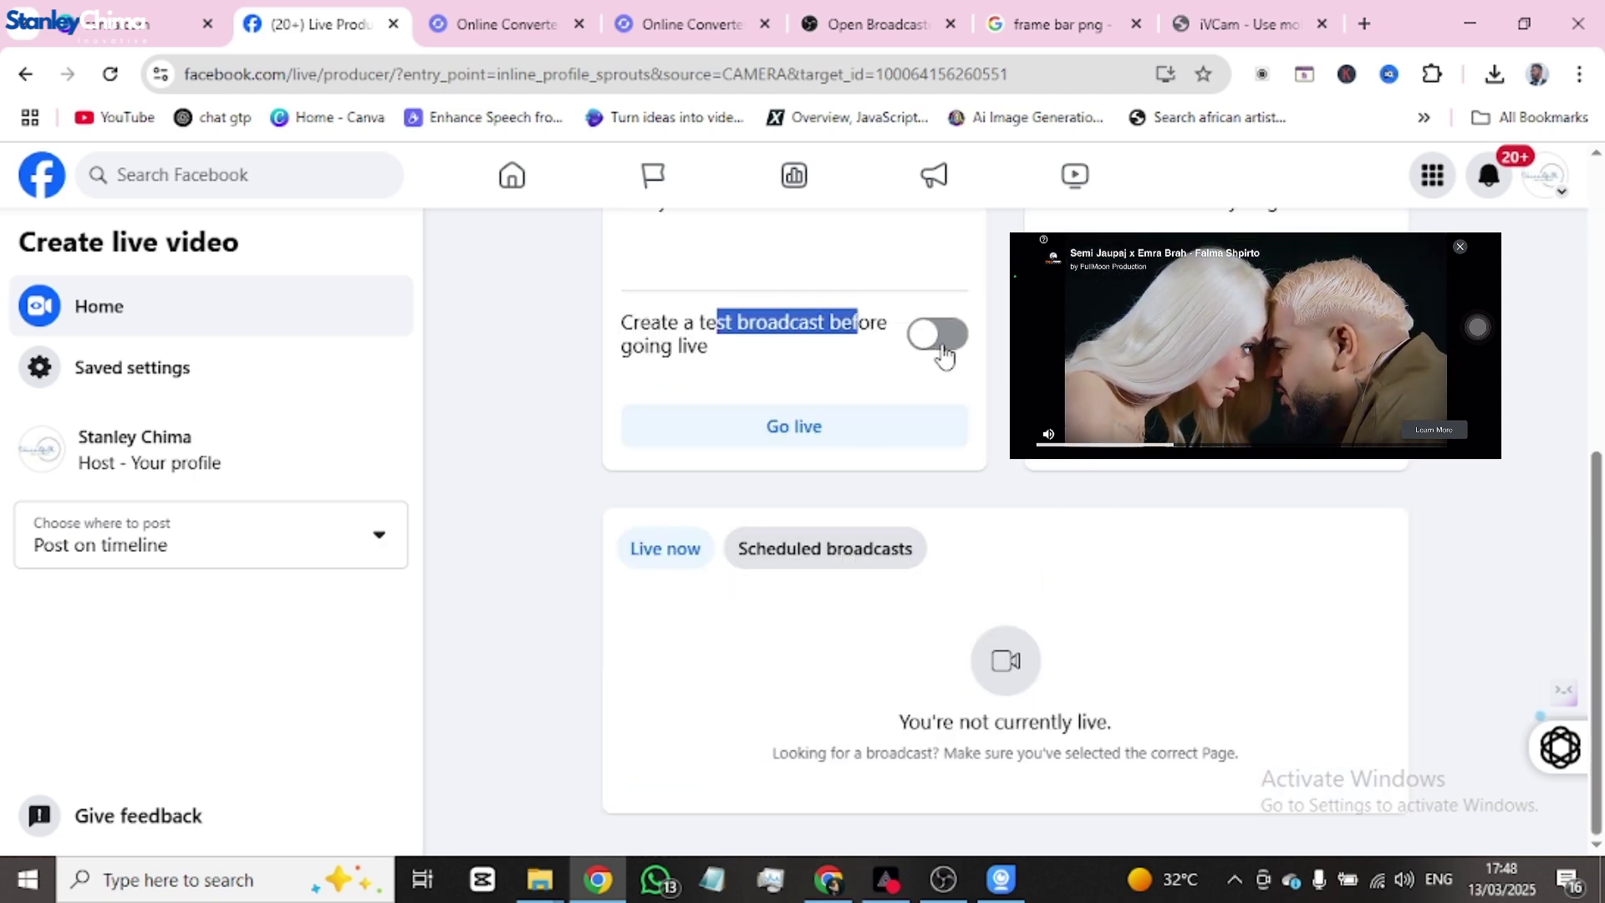
pyautogui.click(796, 426)
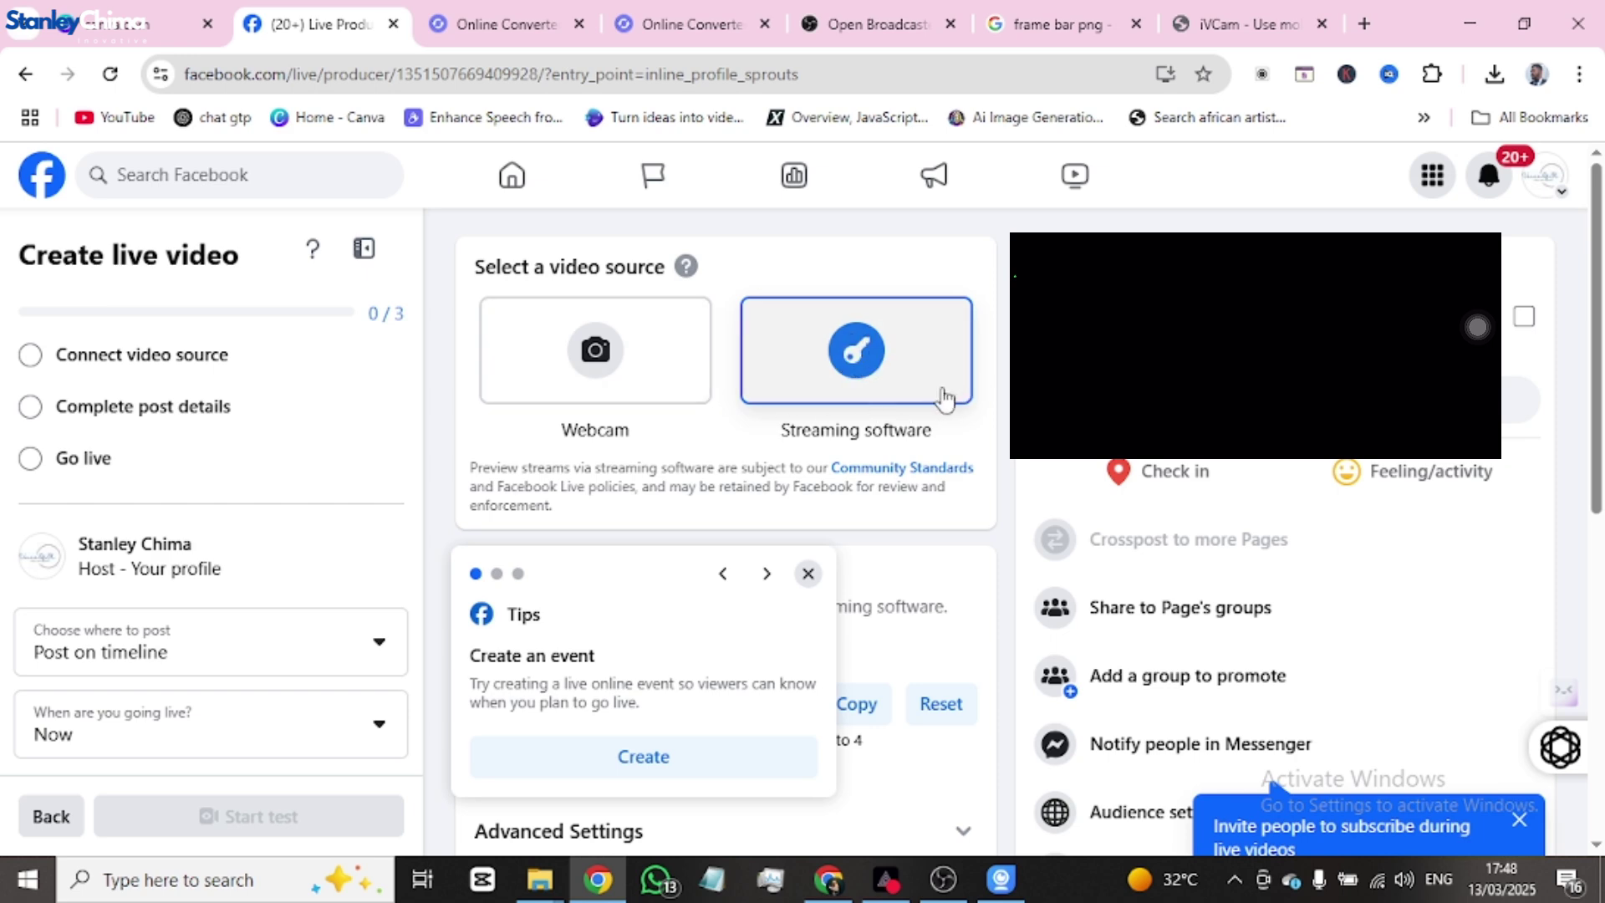
# - Scroll down and dismiss both Tips popups on the live setup page
pyautogui.scroll(-4, 889, 399)
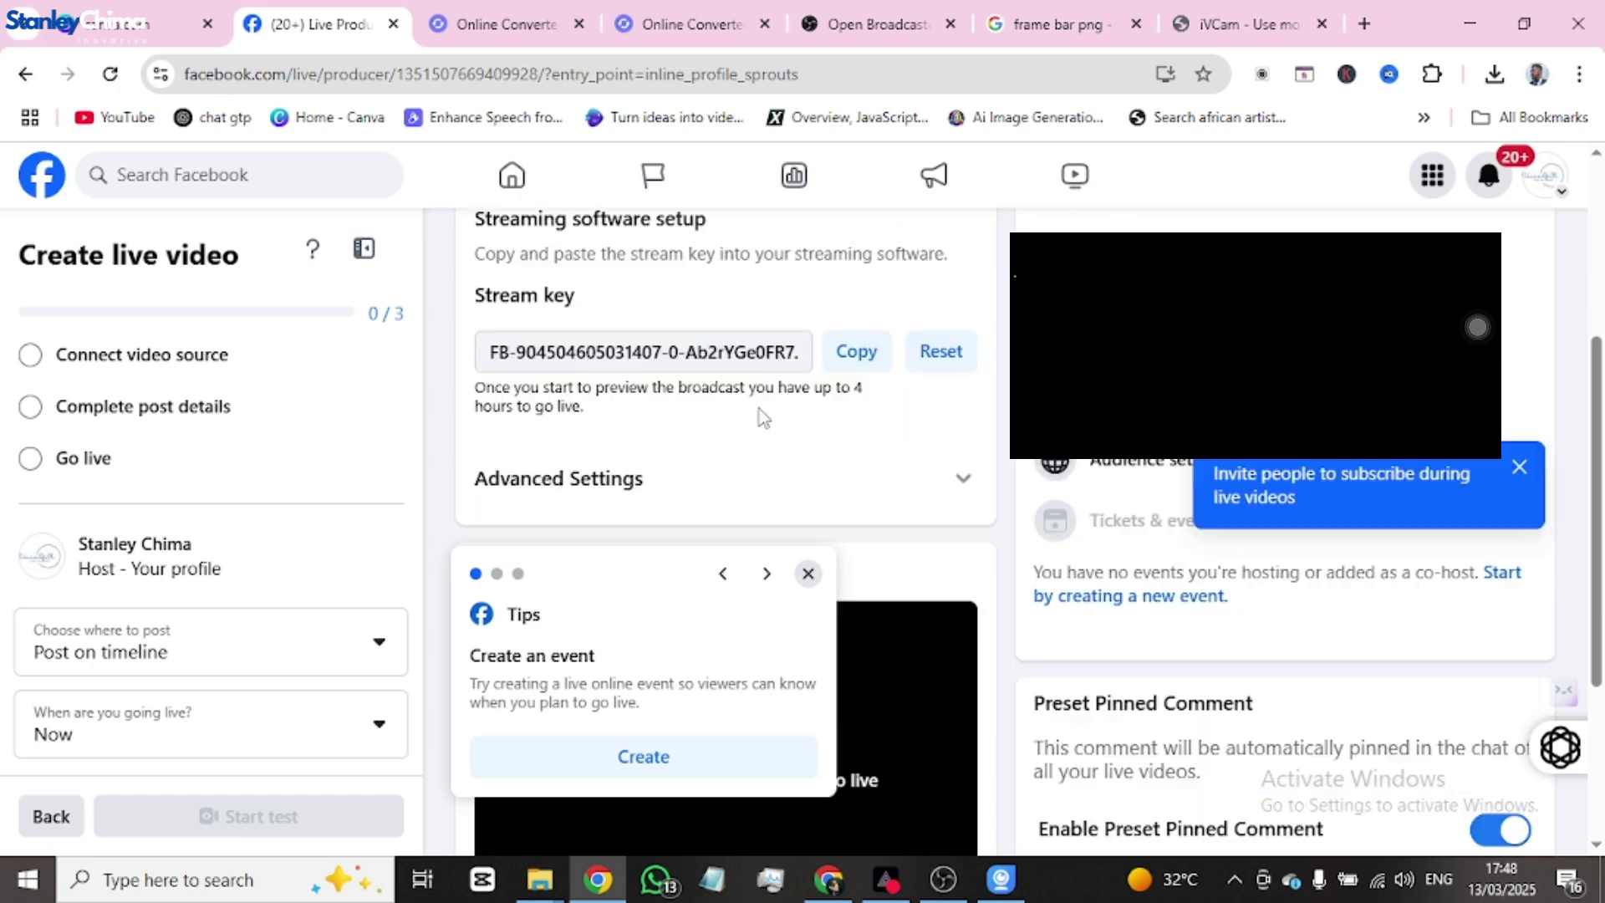
pyautogui.scroll(-1, 853, 384)
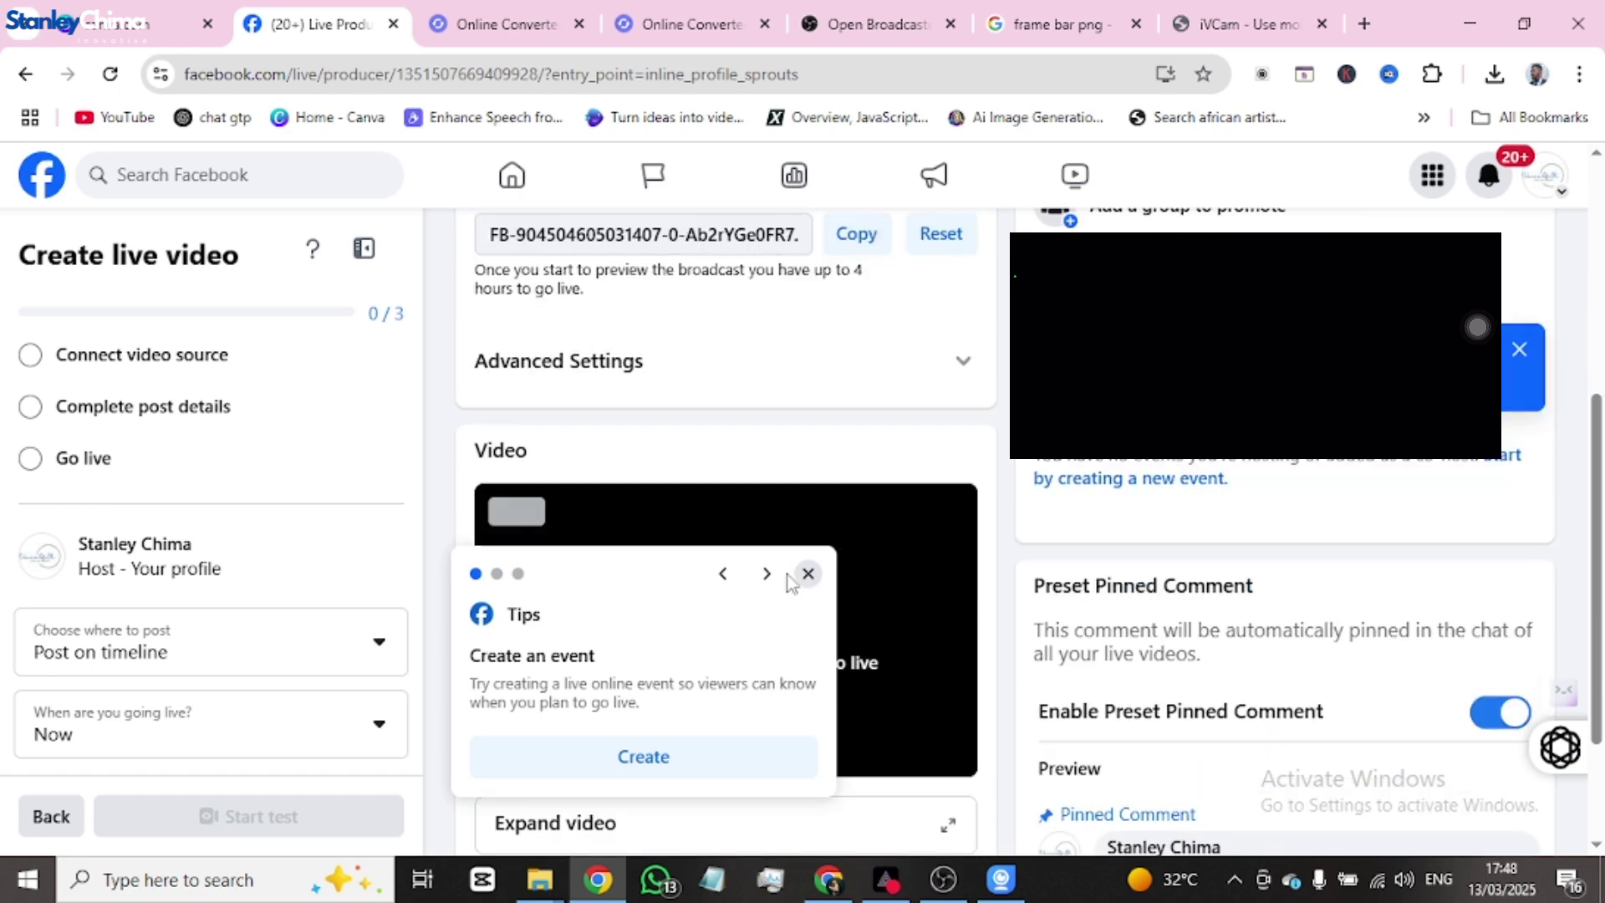
pyautogui.scroll(-2, 836, 495)
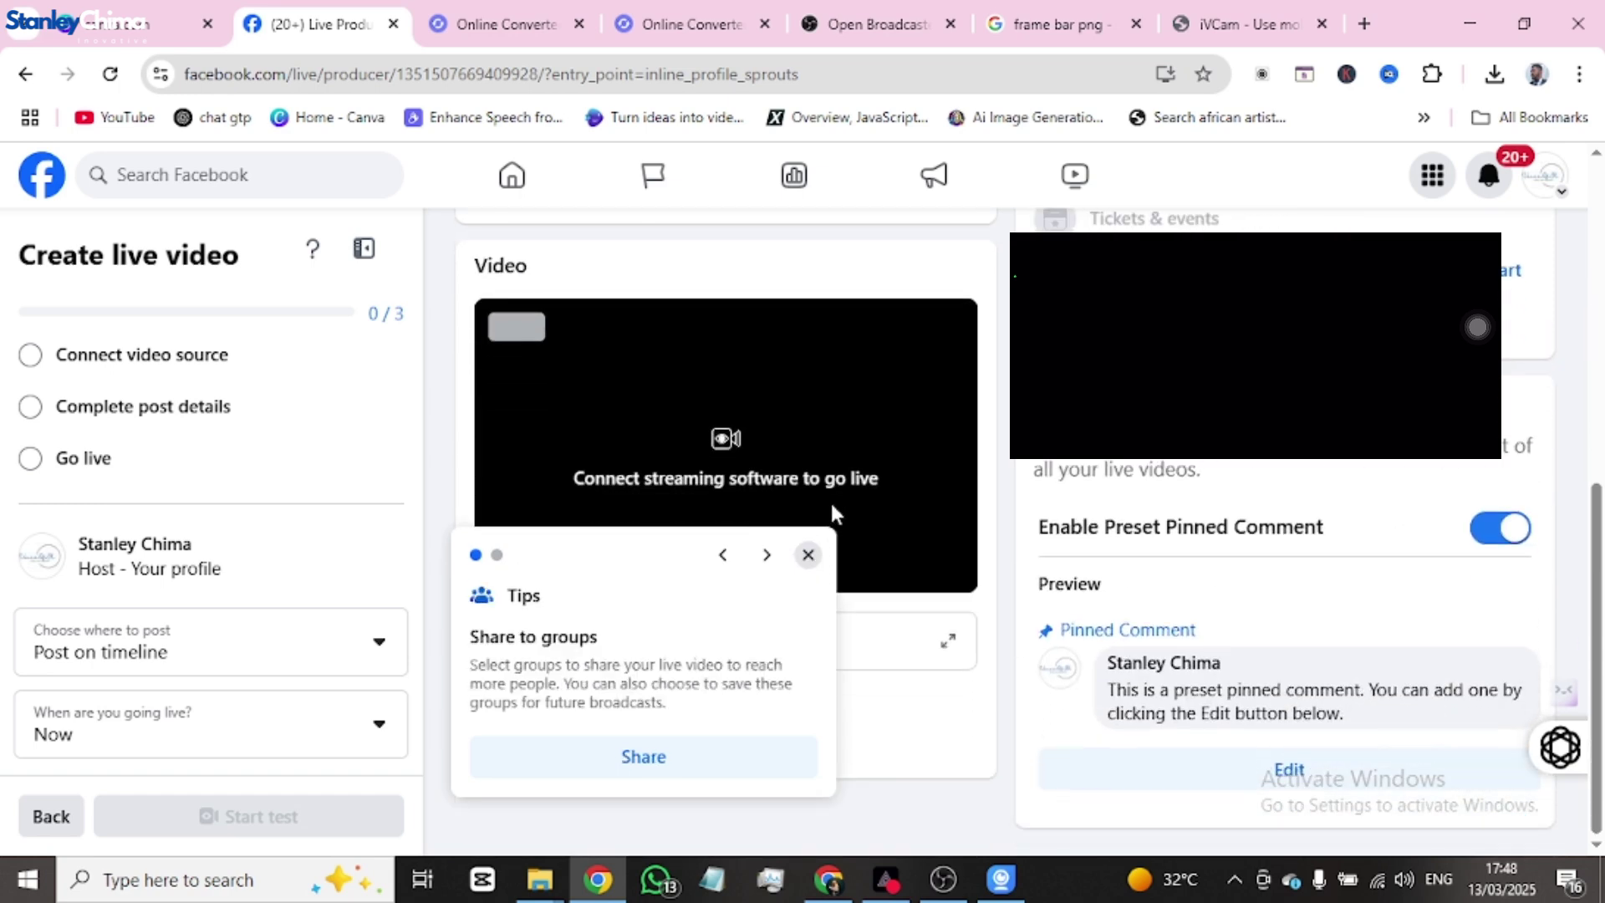
pyautogui.click(808, 573)
pyautogui.click(809, 615)
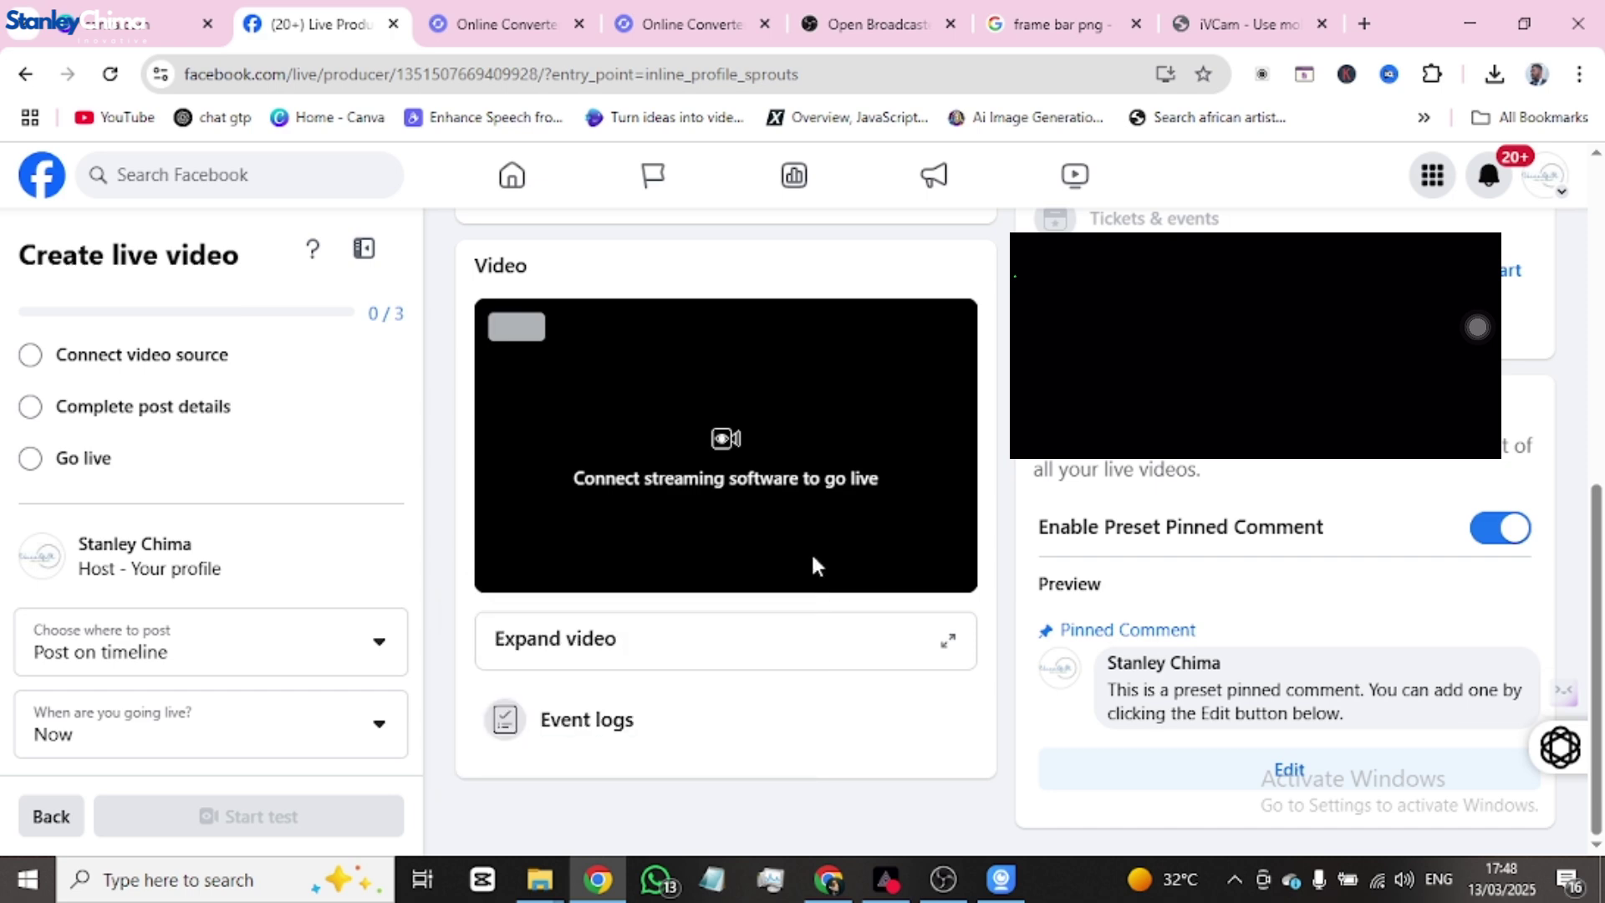
pyautogui.scroll(3, 794, 551)
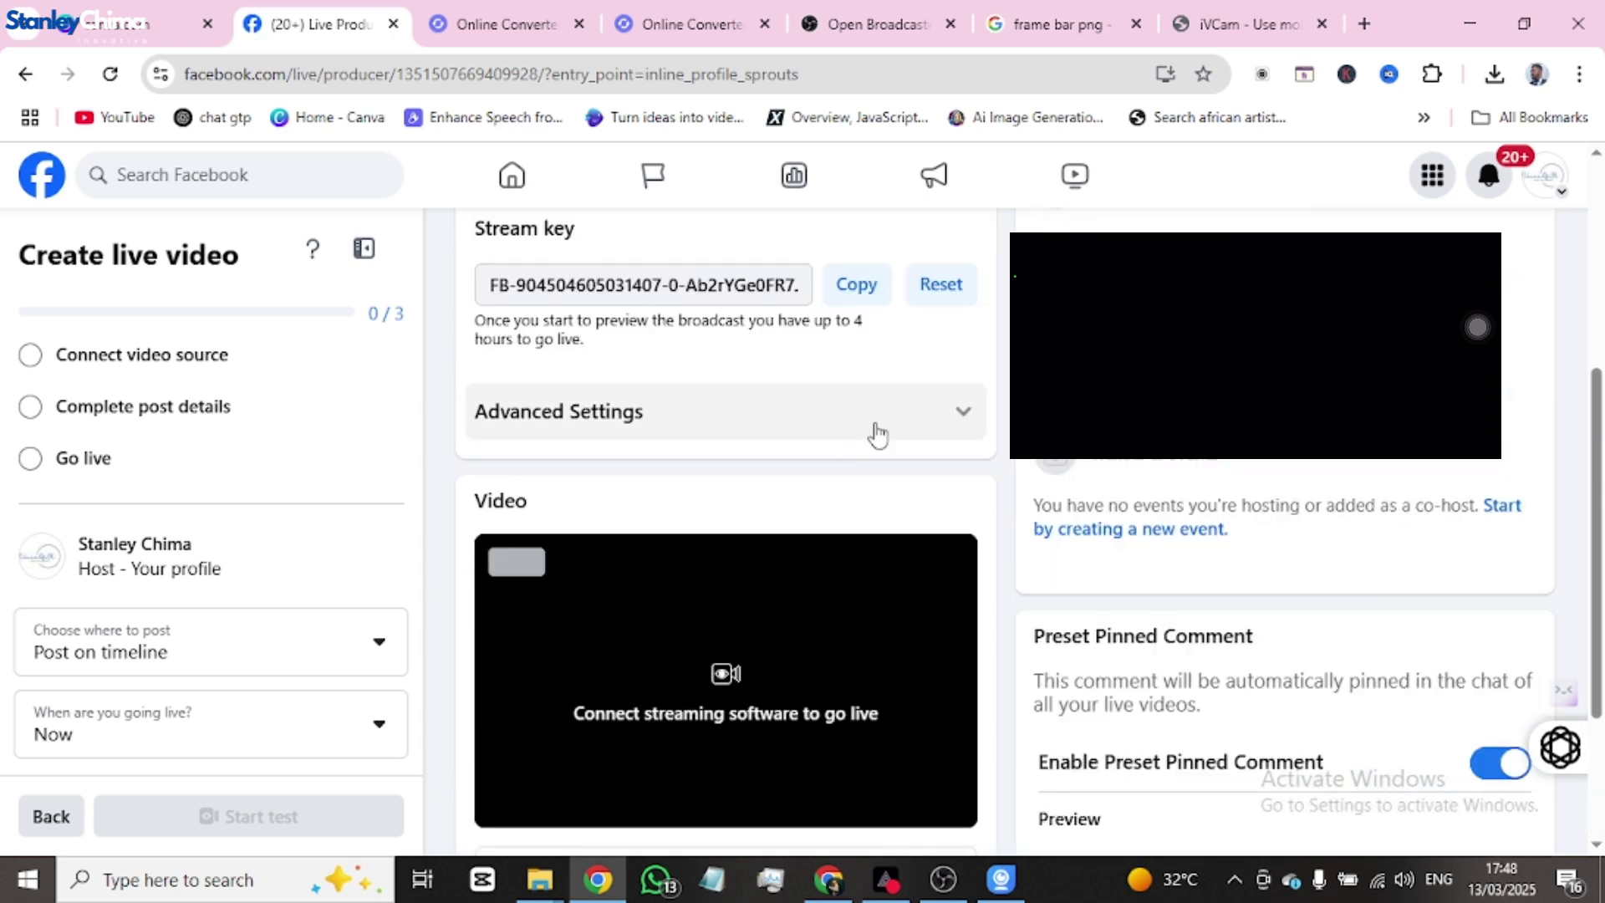
# - In Advanced Settings, leave Persistent stream key on, collapse it, and return to OBS Studio
pyautogui.click(870, 436)
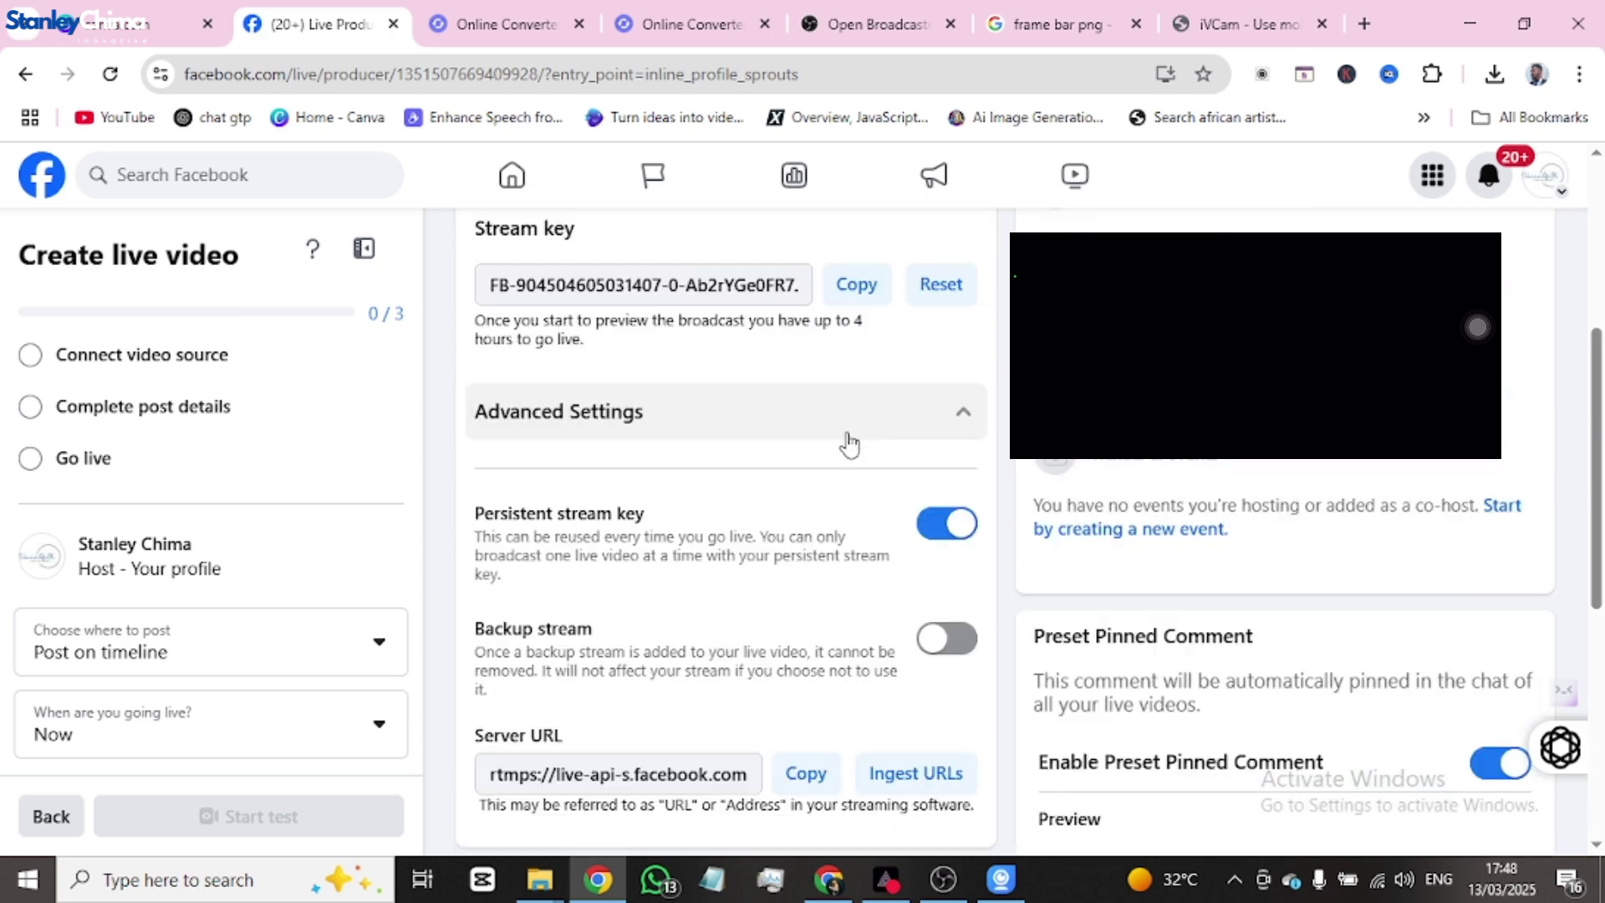
pyautogui.click(928, 529)
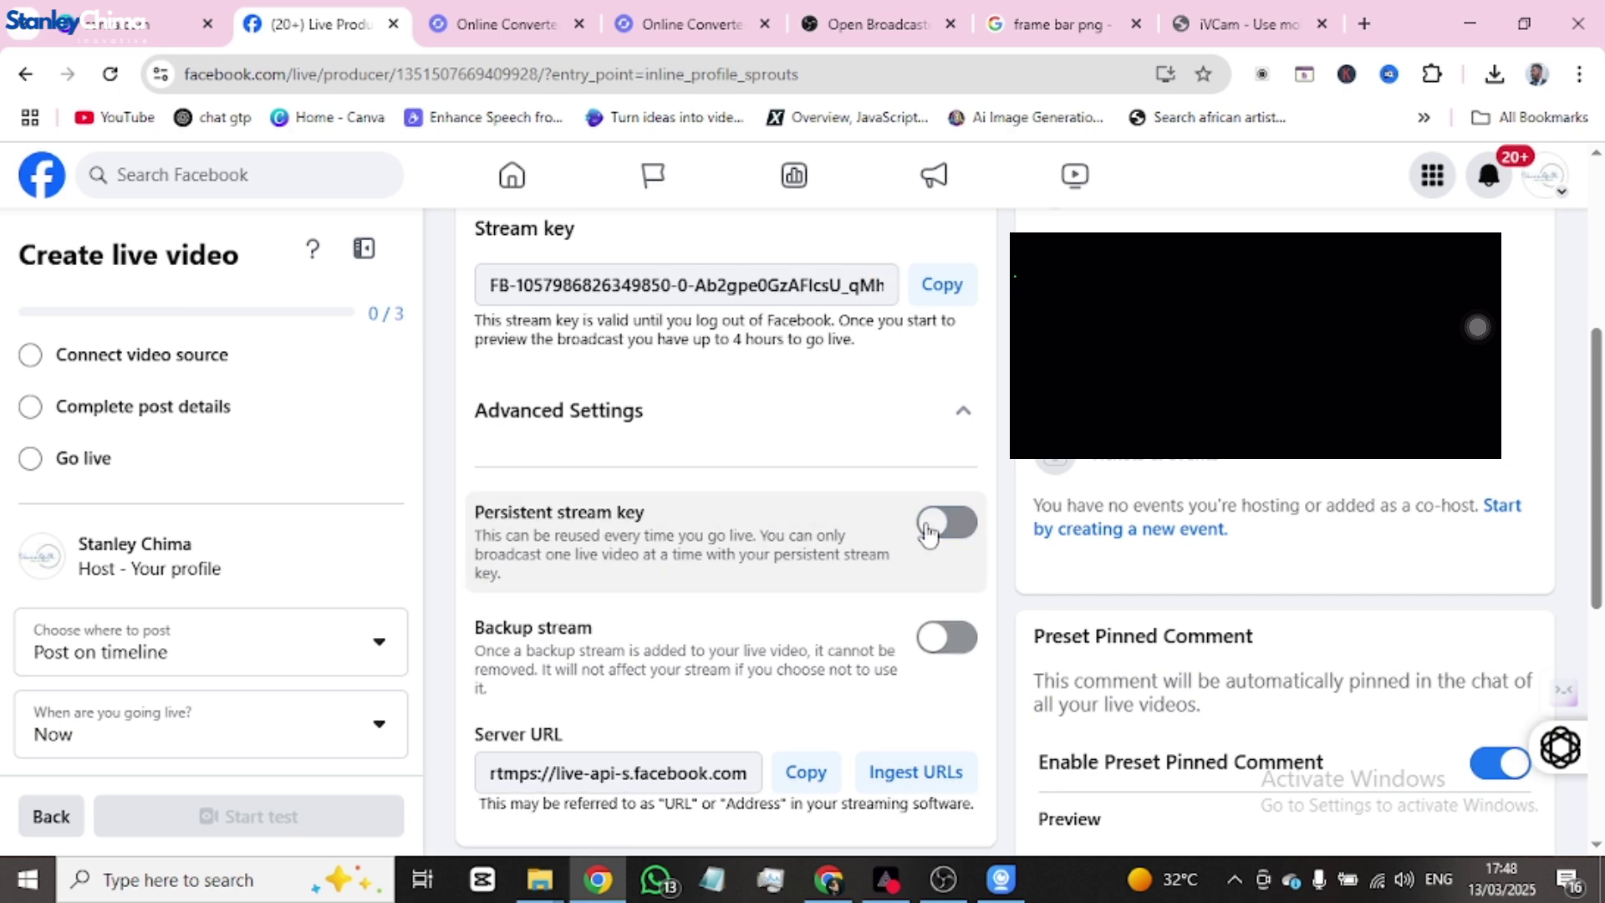
pyautogui.click(945, 526)
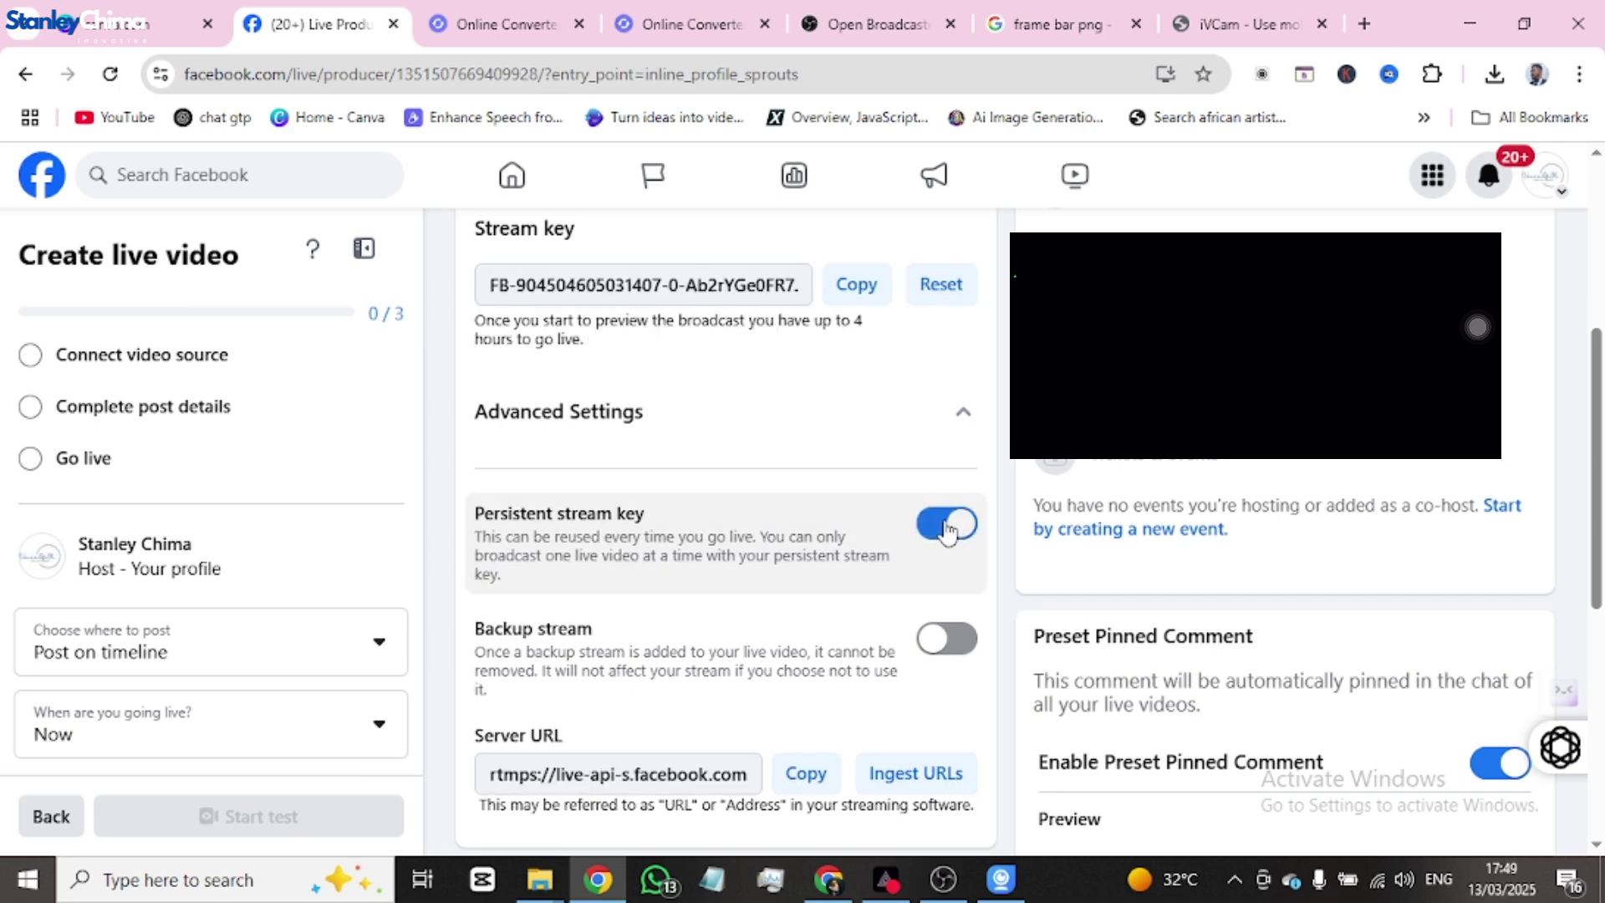
pyautogui.click(929, 534)
pyautogui.click(943, 526)
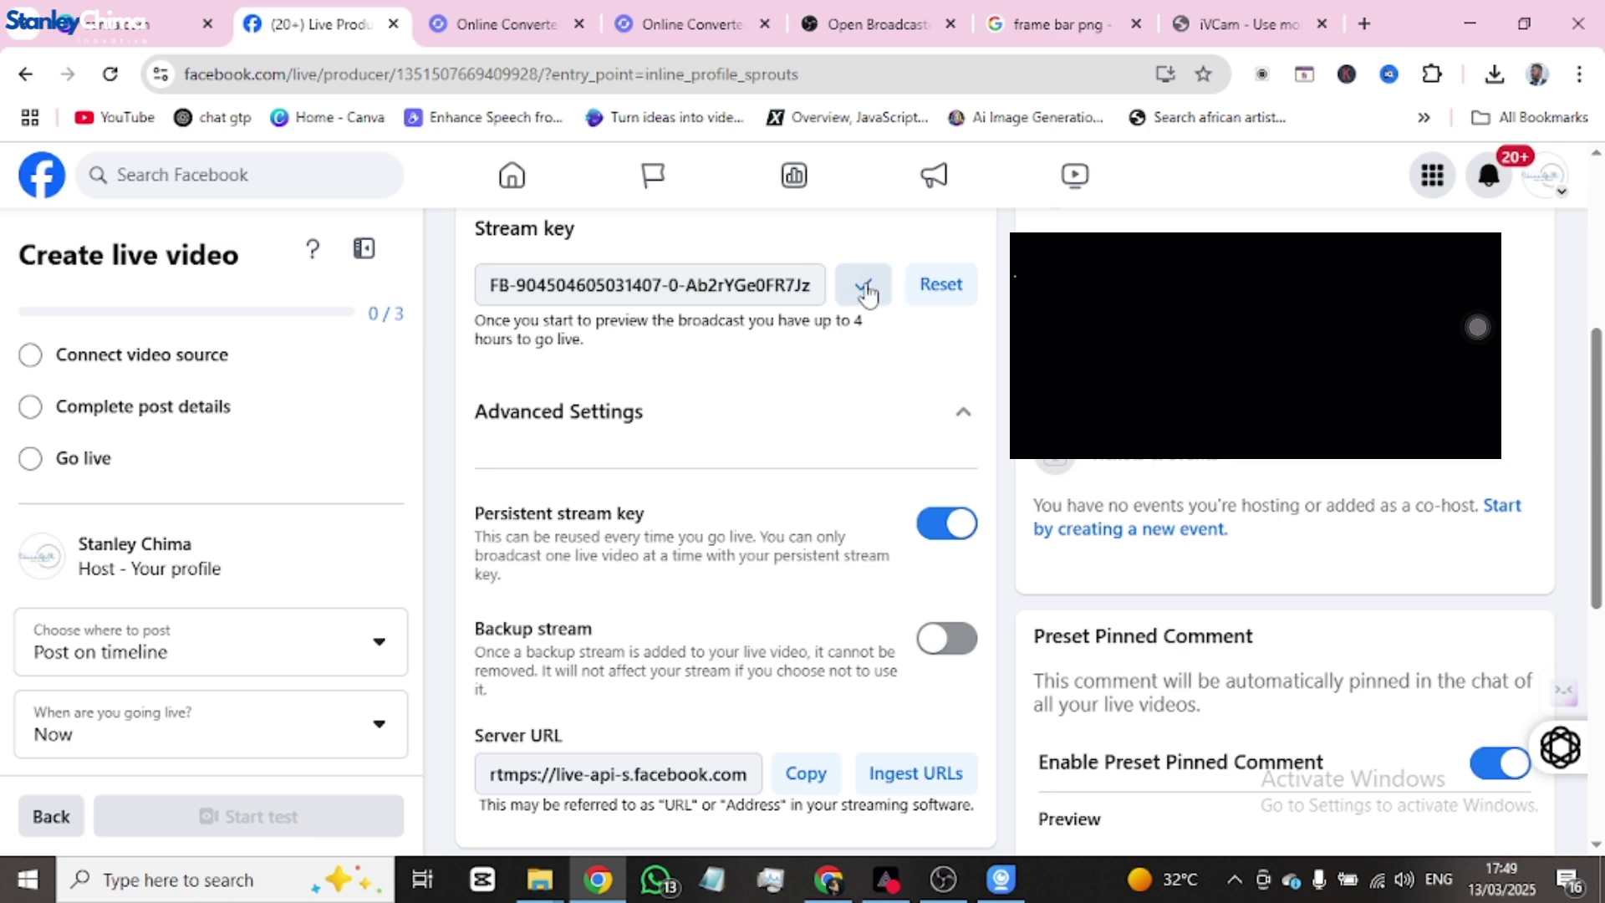
pyautogui.click(961, 416)
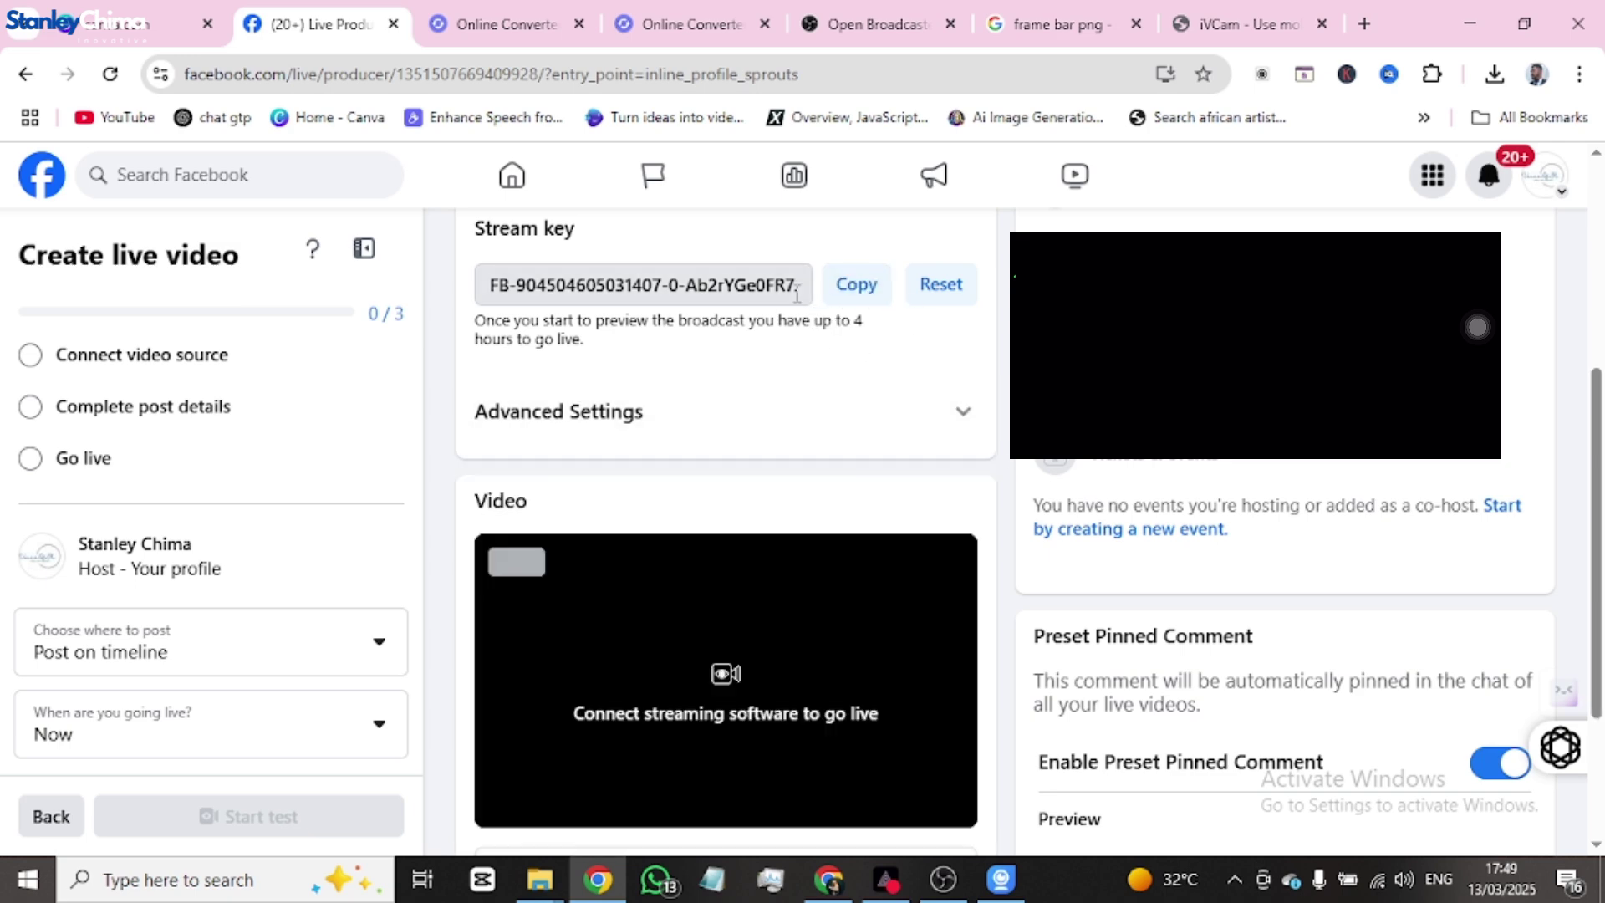
pyautogui.scroll(3, 896, 401)
pyautogui.click(936, 875)
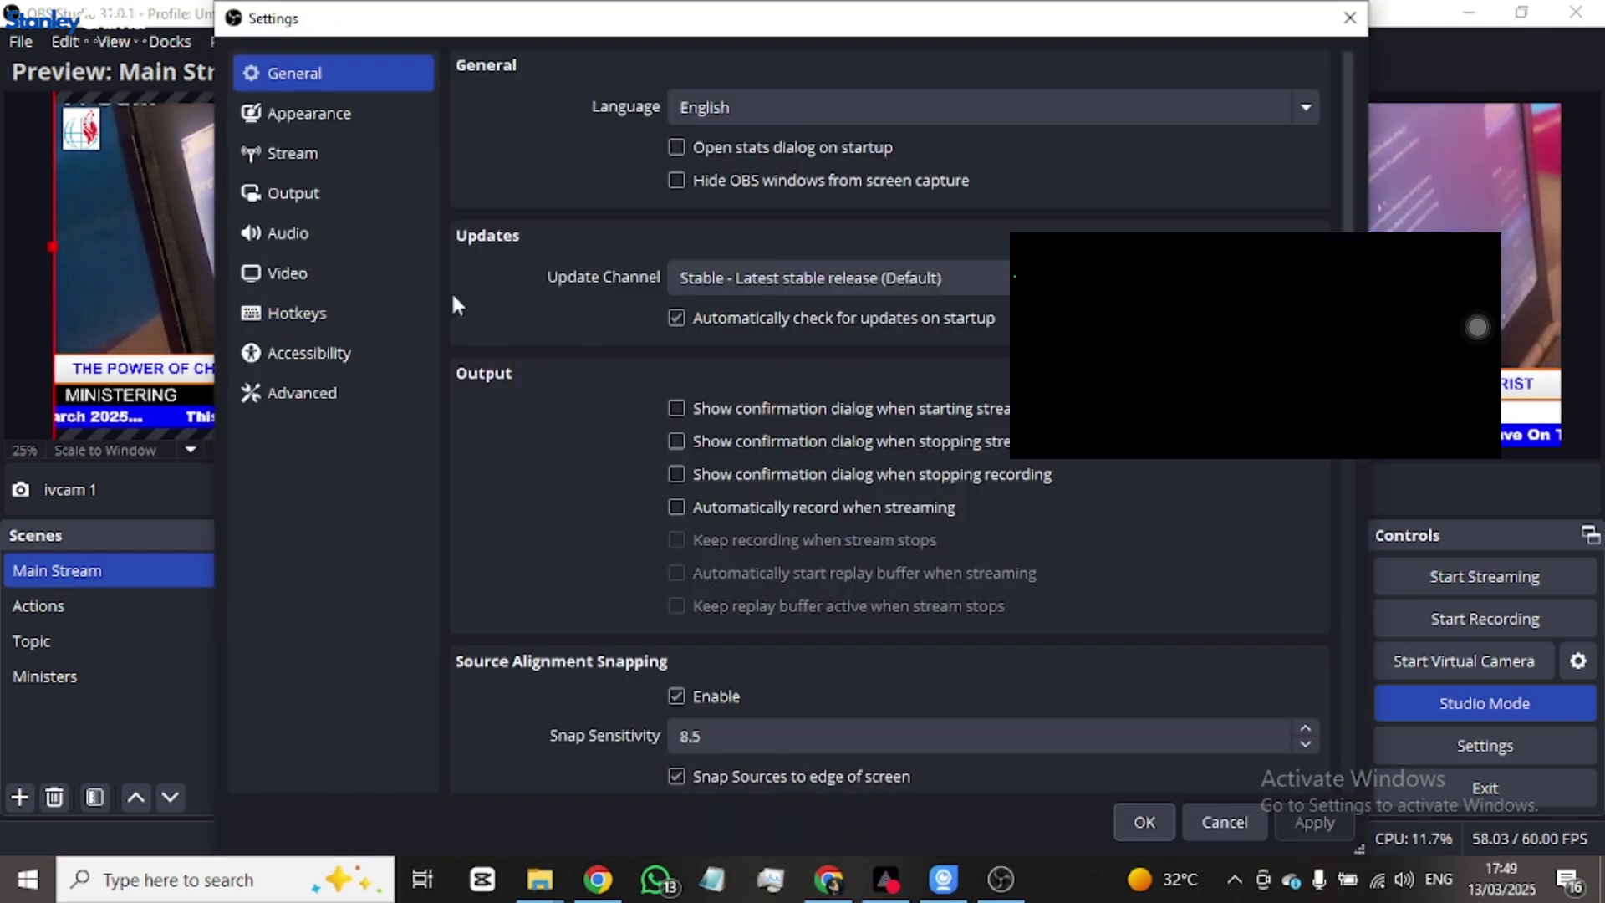
# - Keep Facebook Live with the Default server, paste the Facebook stream key and reveal it to check
pyautogui.click(313, 156)
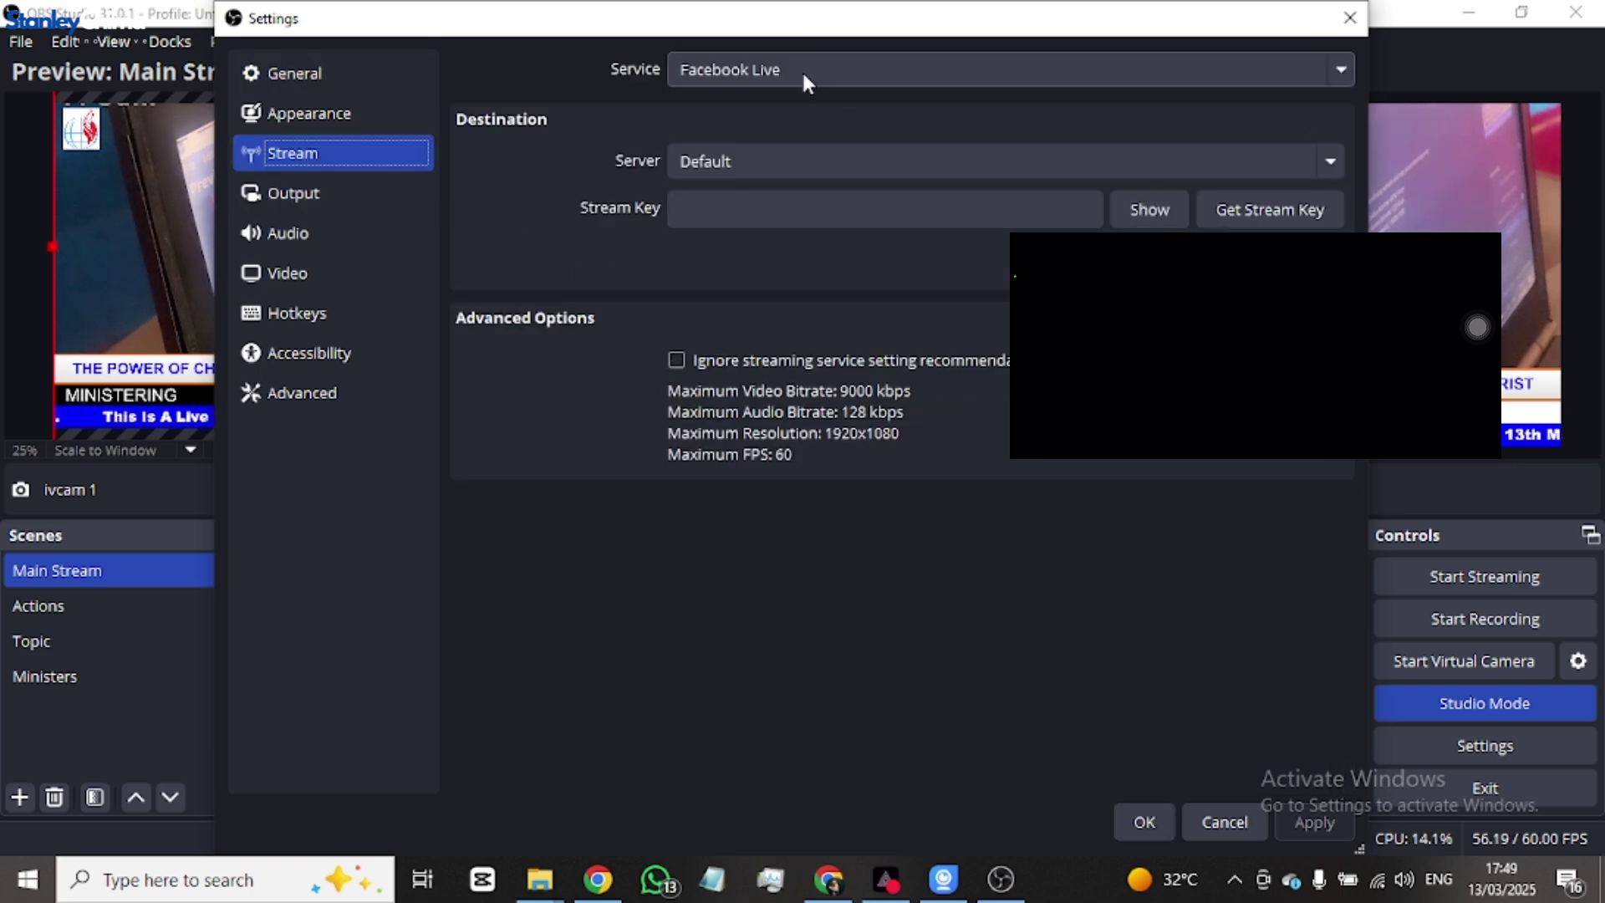
pyautogui.click(1285, 177)
pyautogui.click(1112, 185)
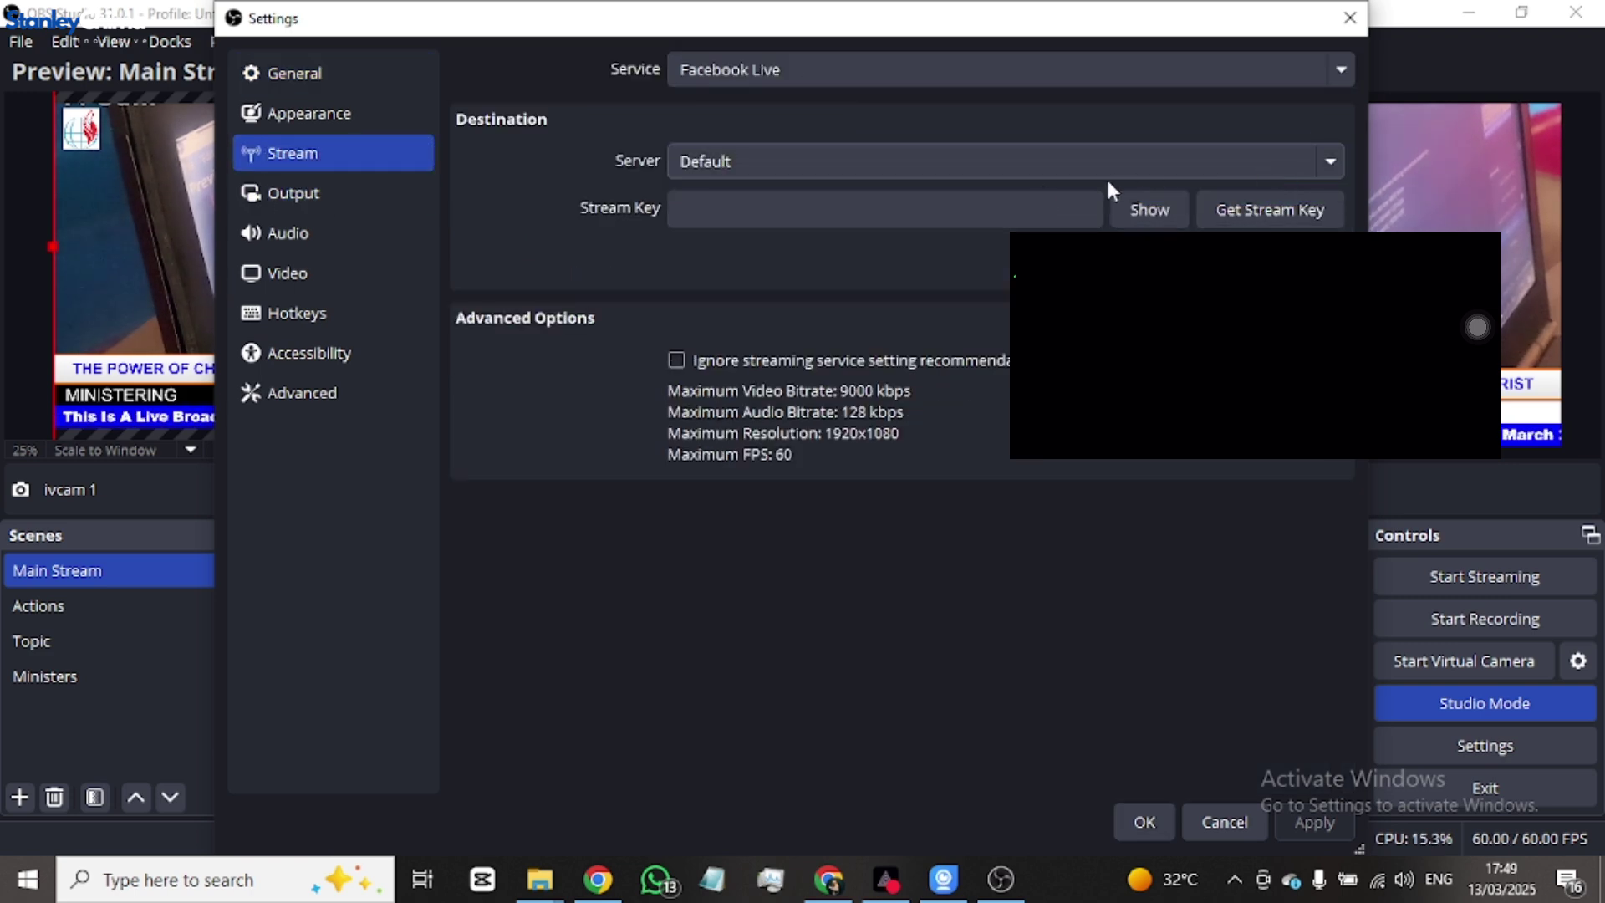
pyautogui.click(987, 206)
pyautogui.hotkey('ctrl', 'v')
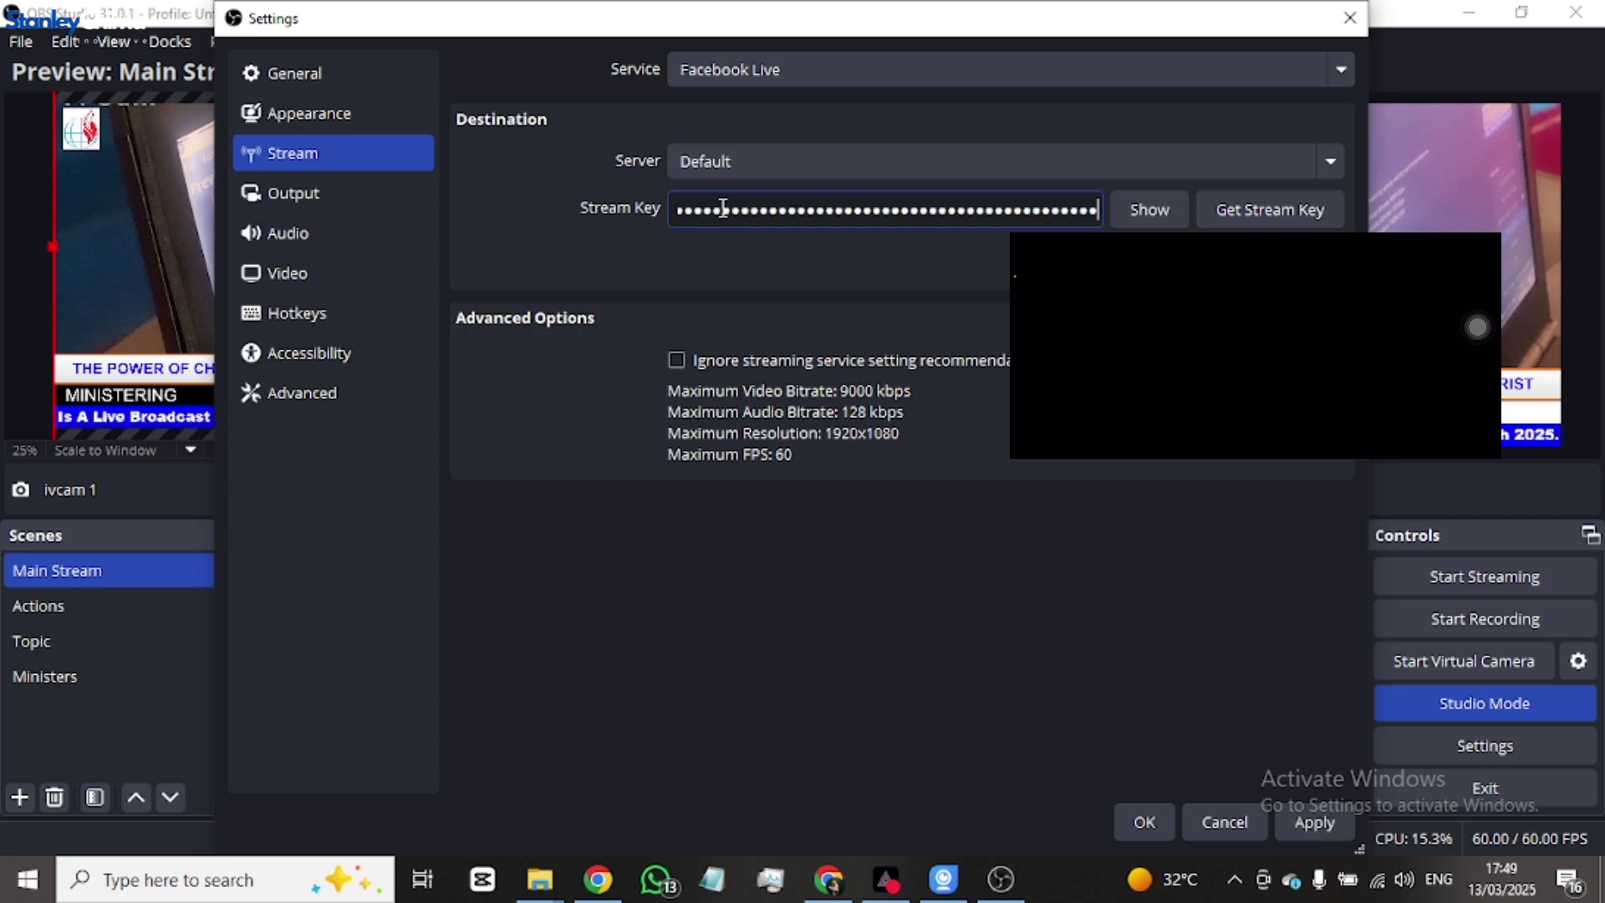
pyautogui.click(1149, 209)
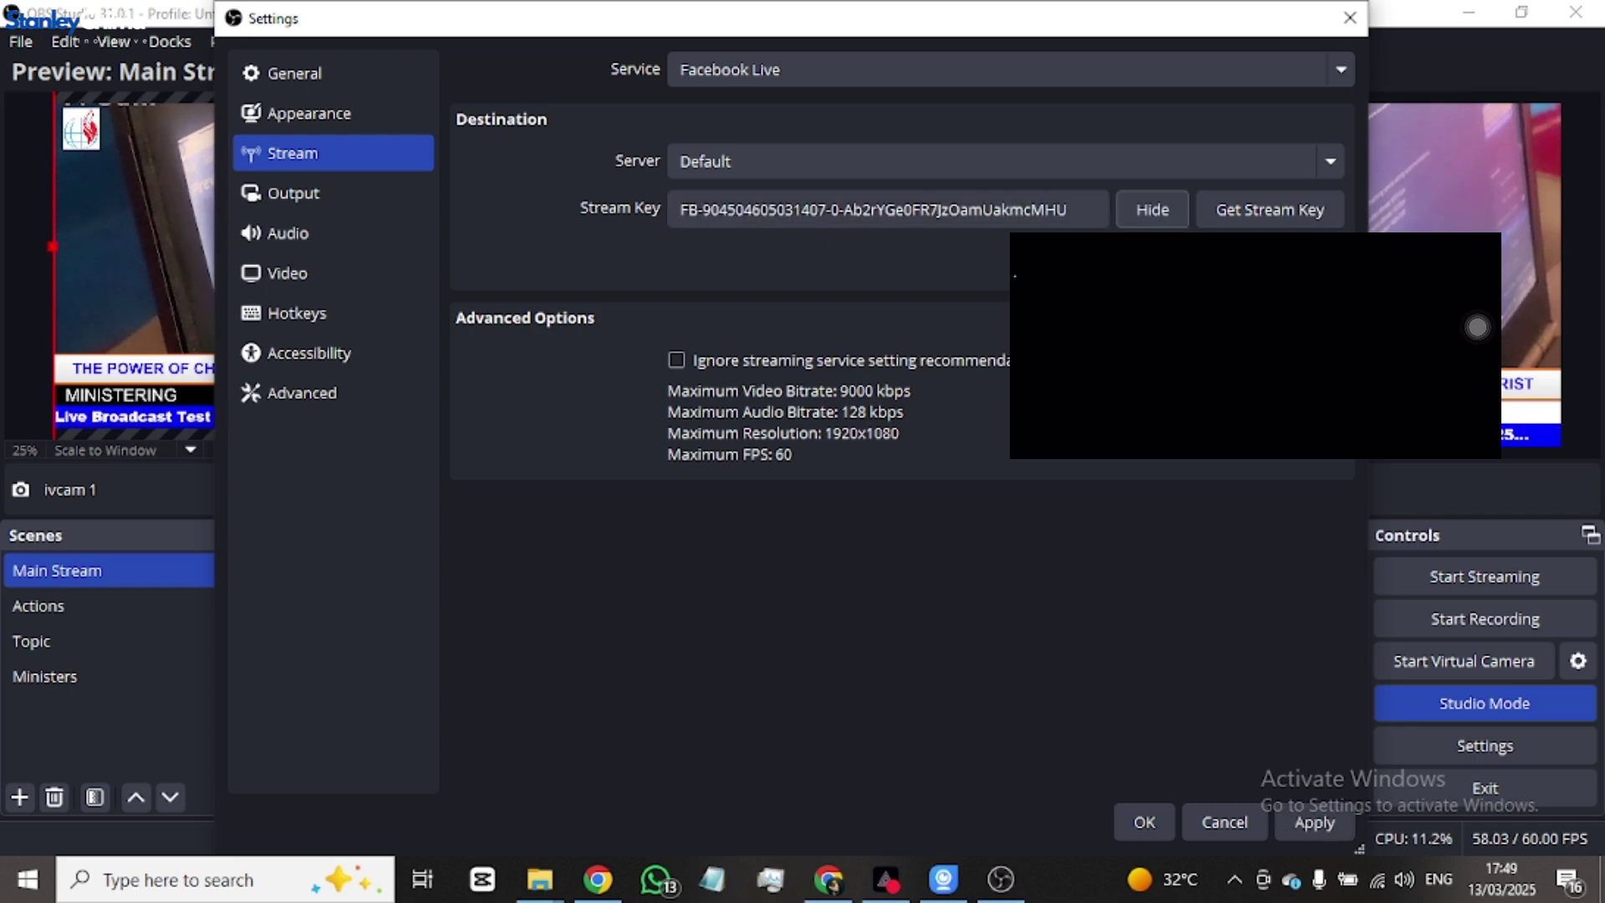
# - Save the stream settings and start streaming the Main Stream scene to Facebook Live
pyautogui.click(1150, 820)
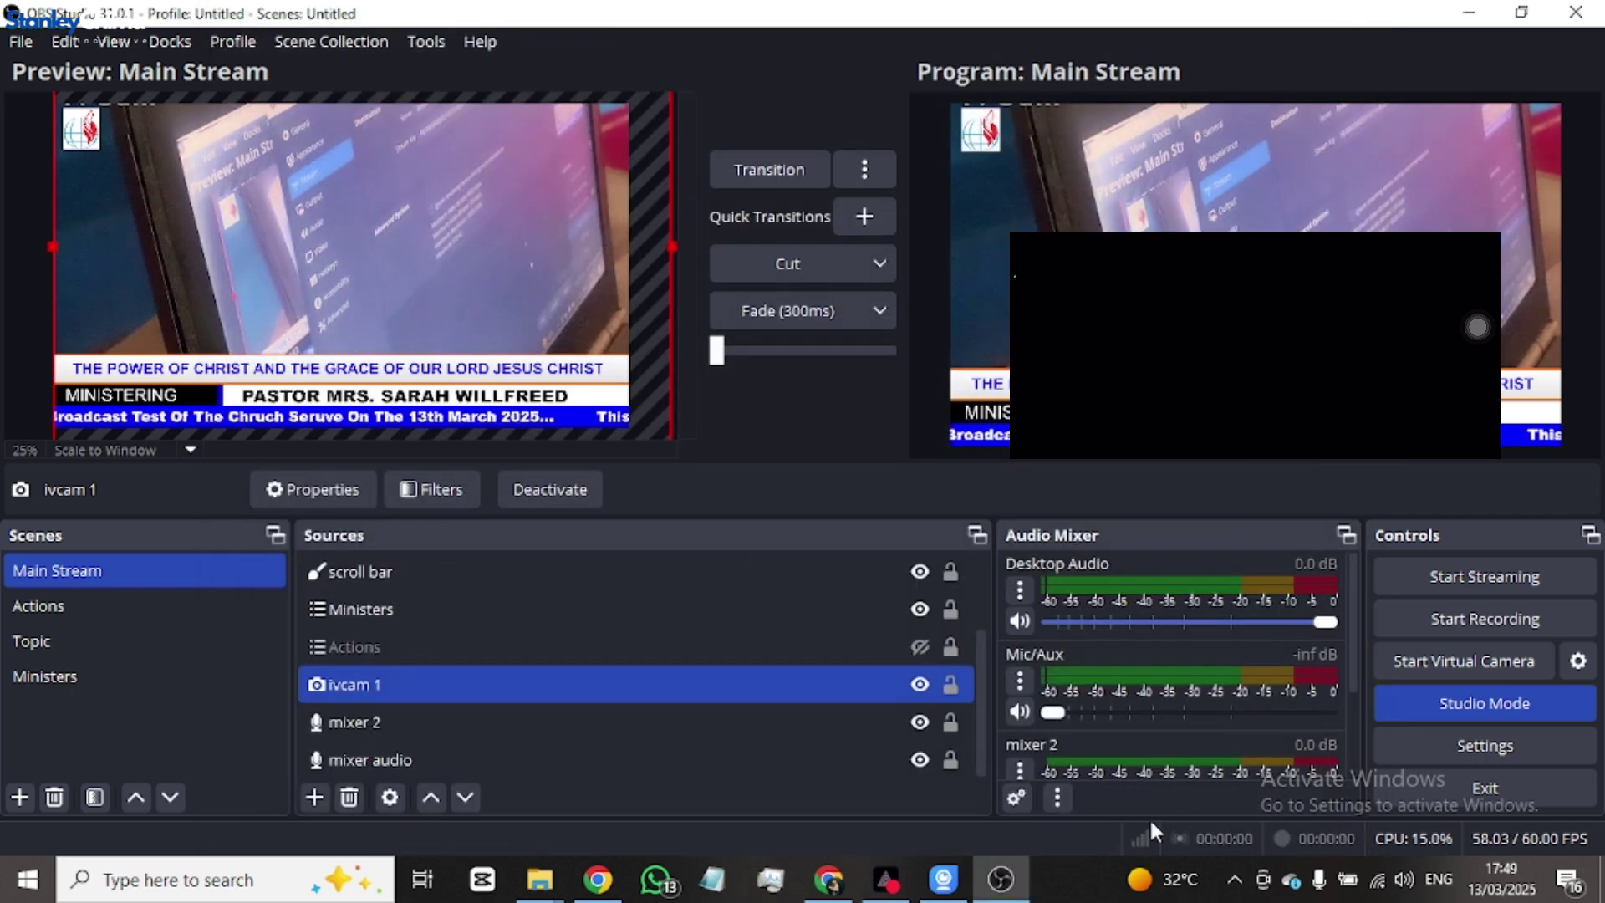
pyautogui.click(1458, 574)
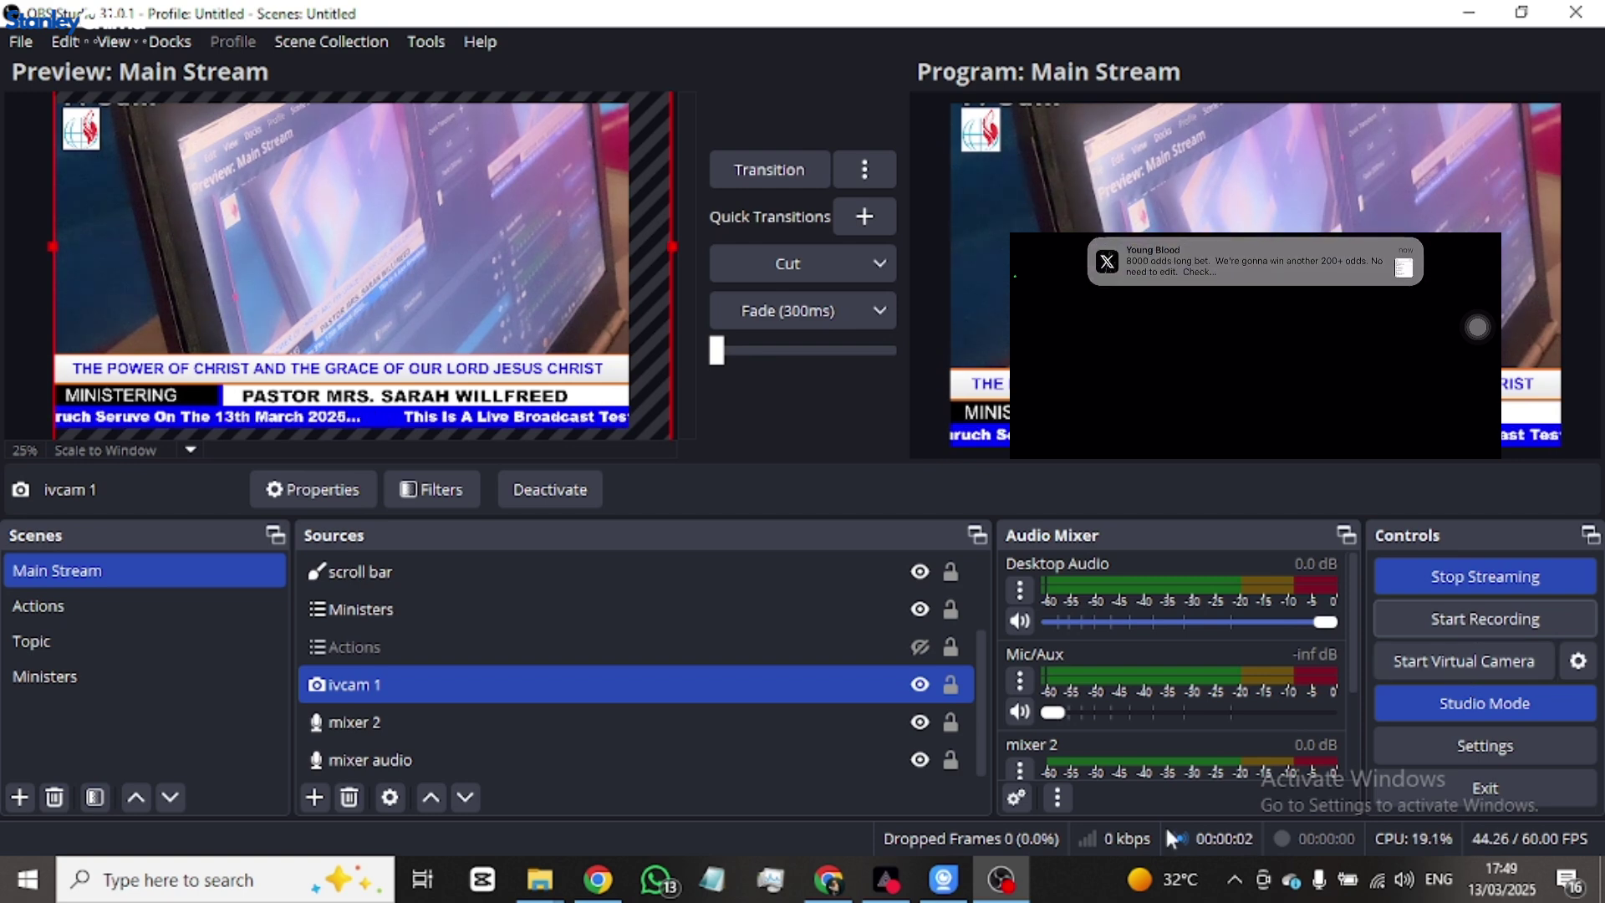
pyautogui.click(826, 893)
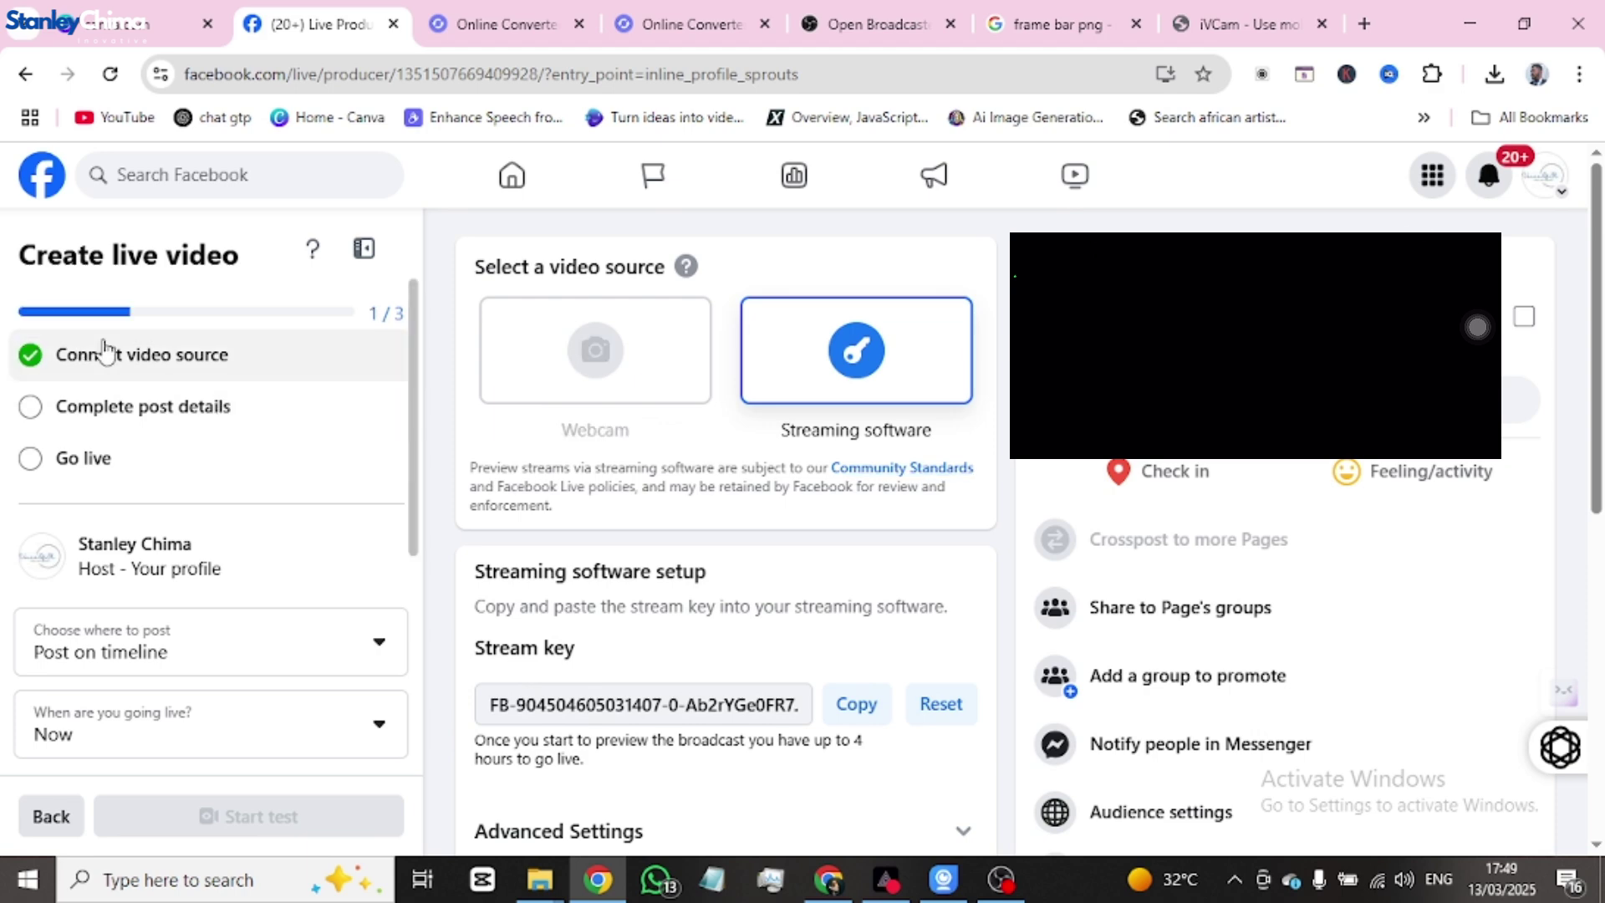
# - Enter 'test' as both the title and the description of the live post and save it
pyautogui.scroll(-4, 924, 476)
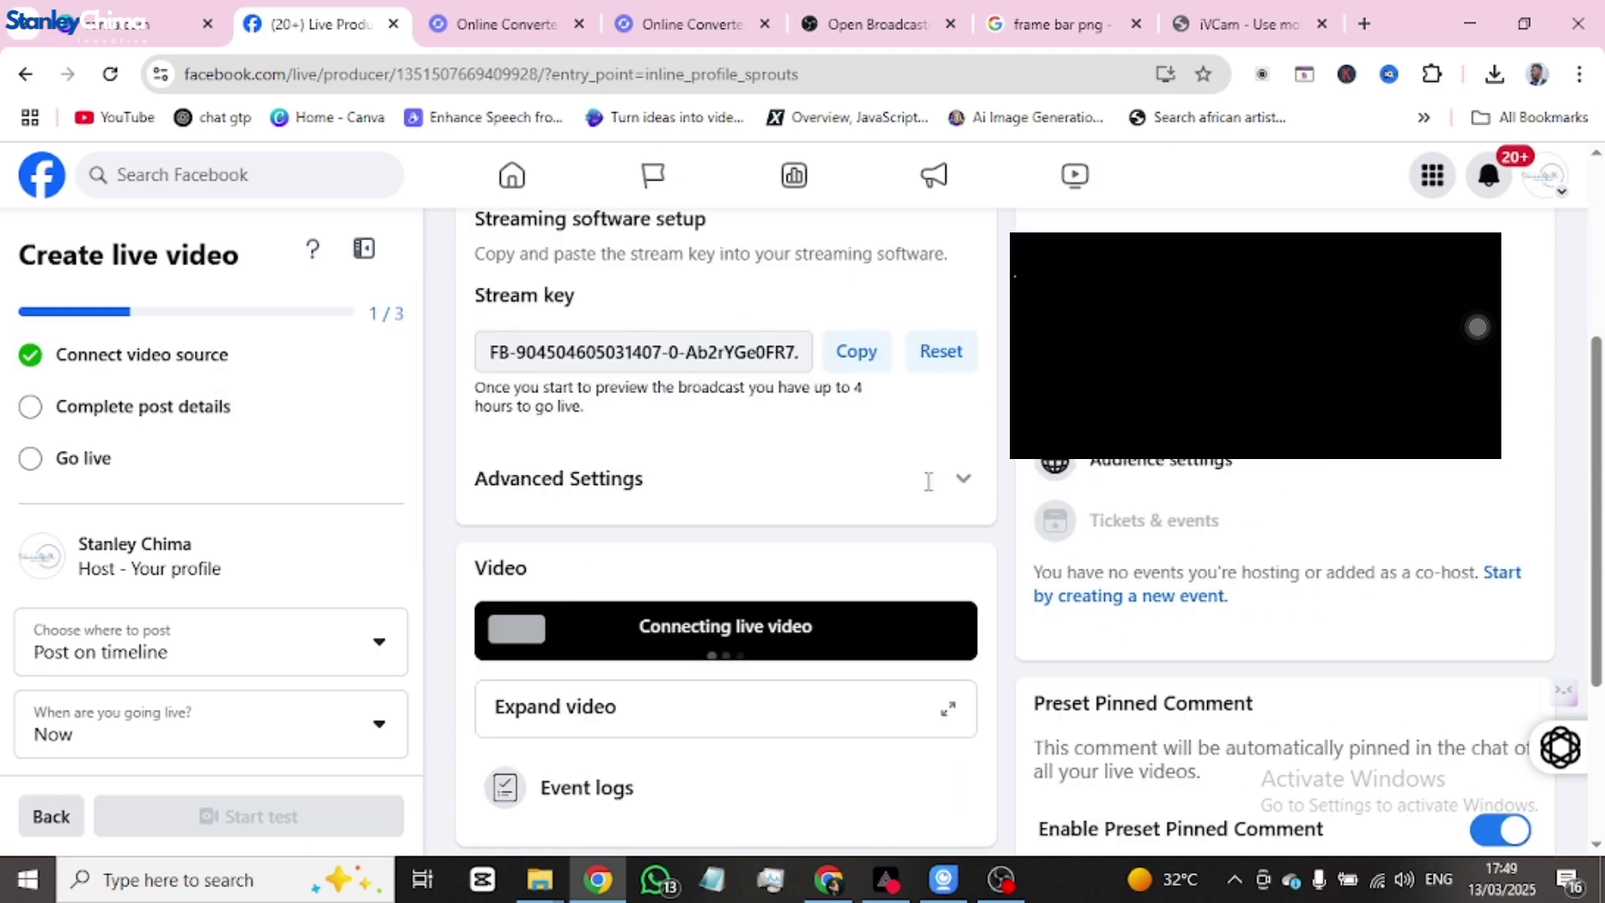
pyautogui.scroll(4, 924, 491)
pyautogui.scroll(-7, 928, 491)
pyautogui.scroll(4, 889, 502)
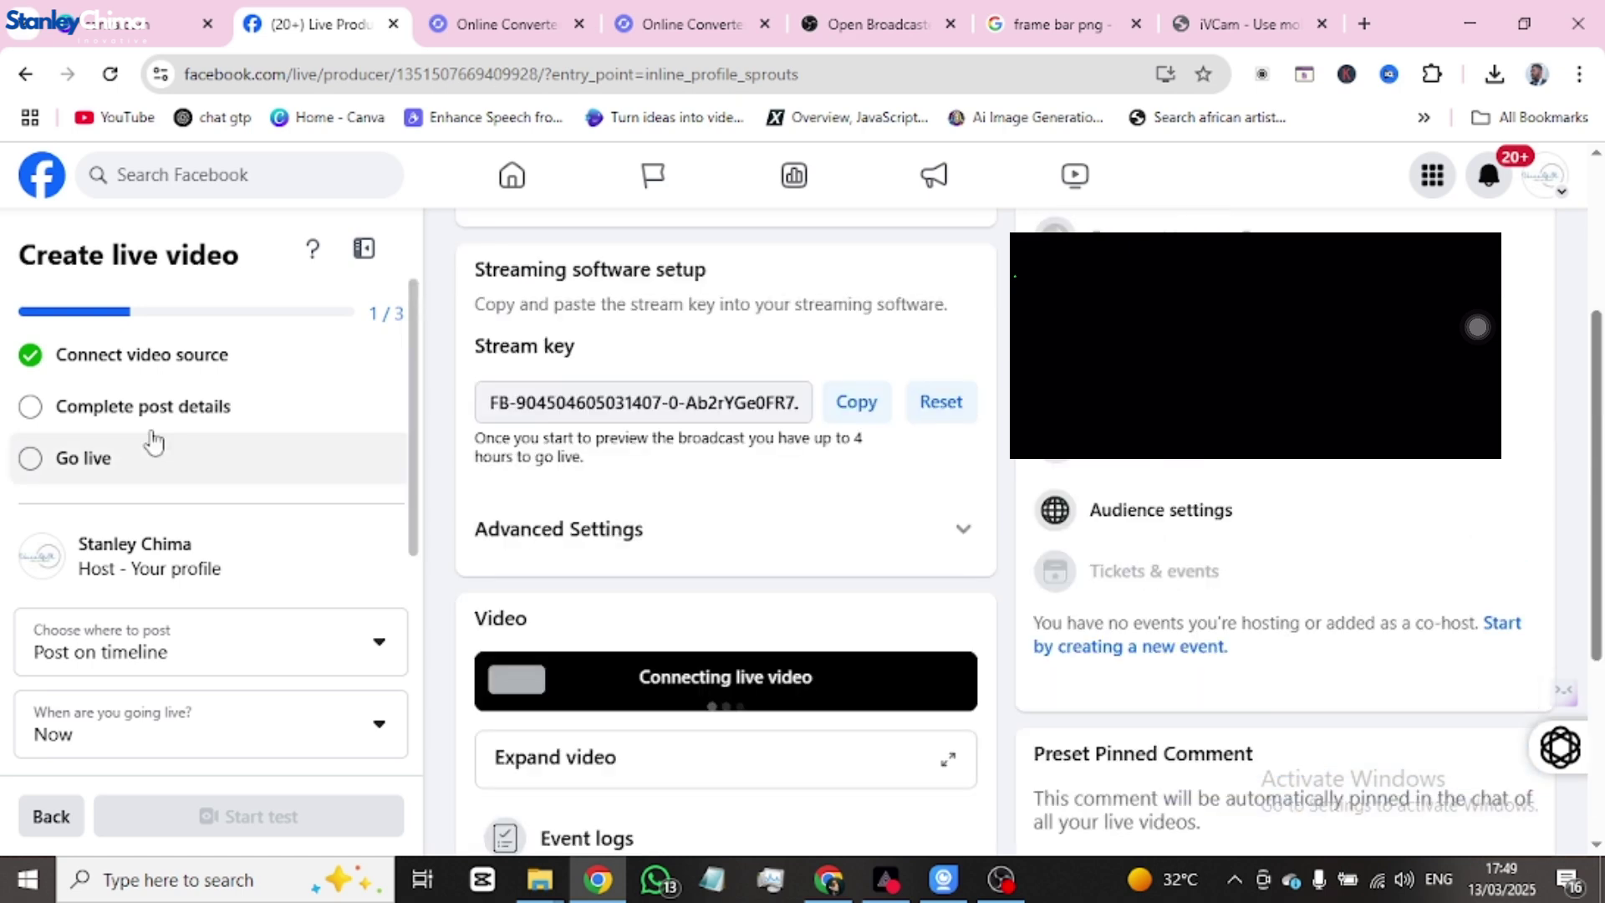
pyautogui.scroll(3, 1112, 470)
pyautogui.scroll(1, 1215, 458)
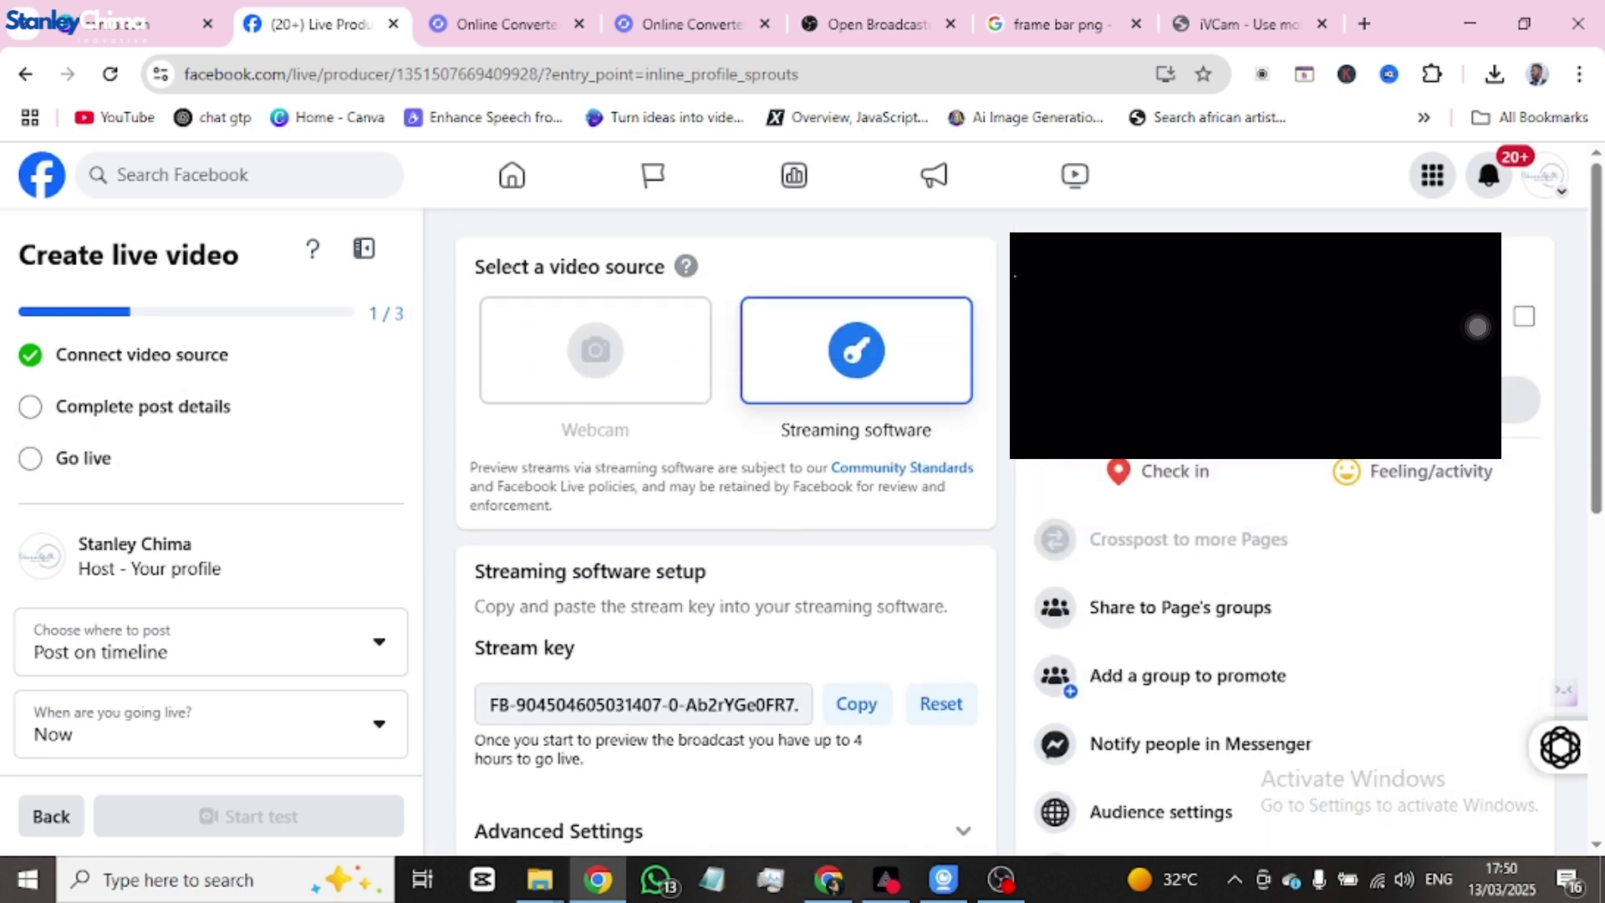
pyautogui.click(887, 465)
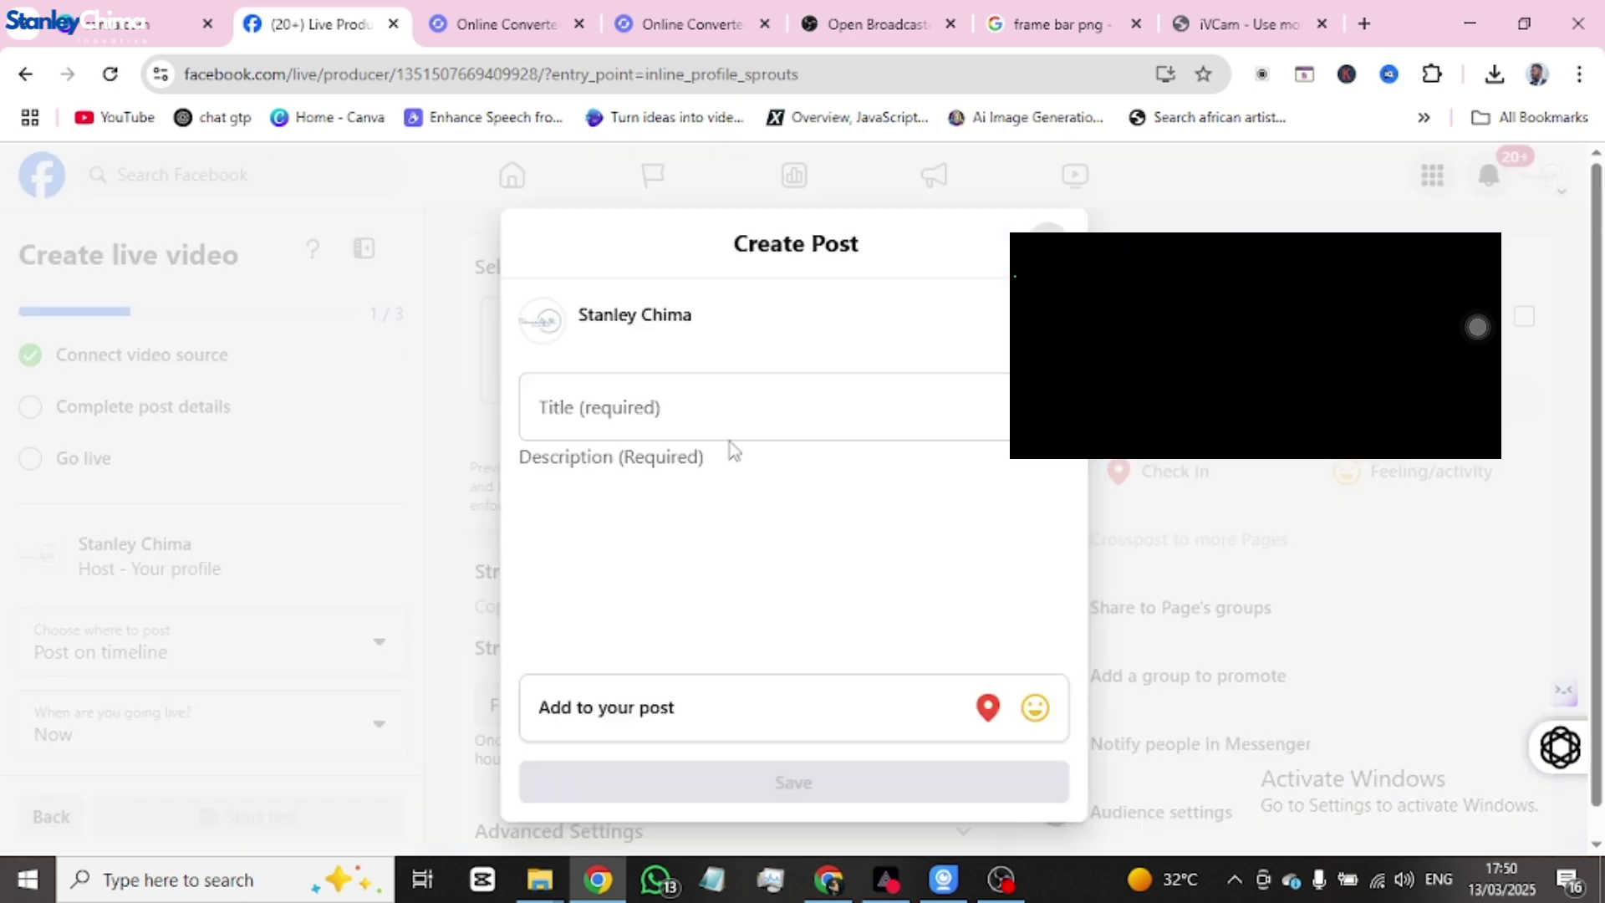
pyautogui.click(749, 412)
pyautogui.write('test')
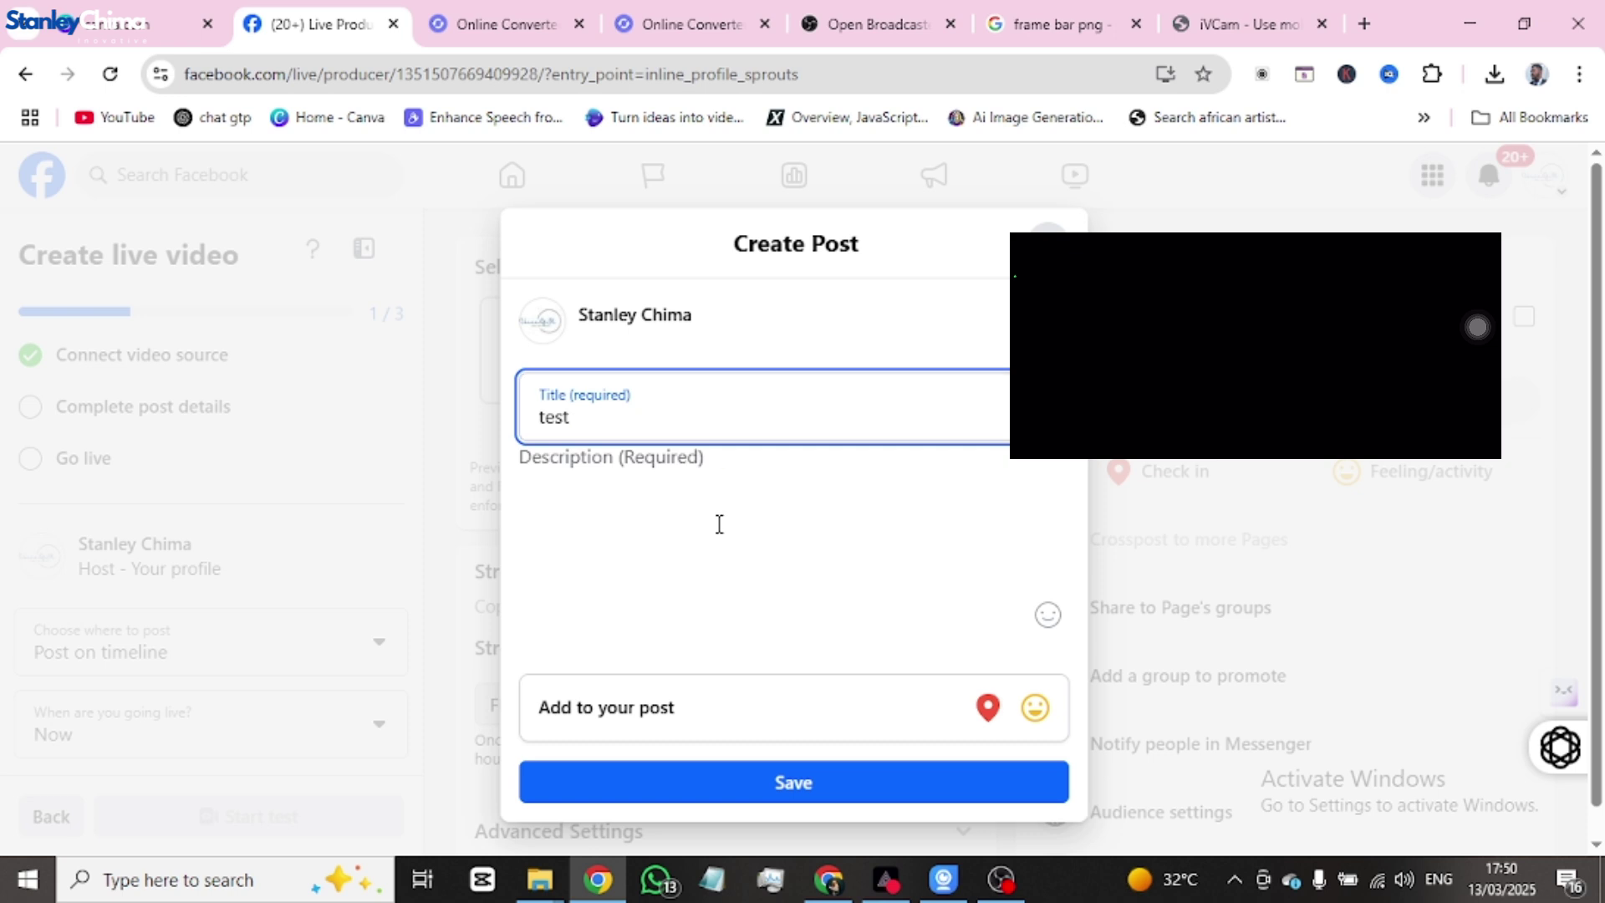
pyautogui.click(719, 493)
pyautogui.write('test')
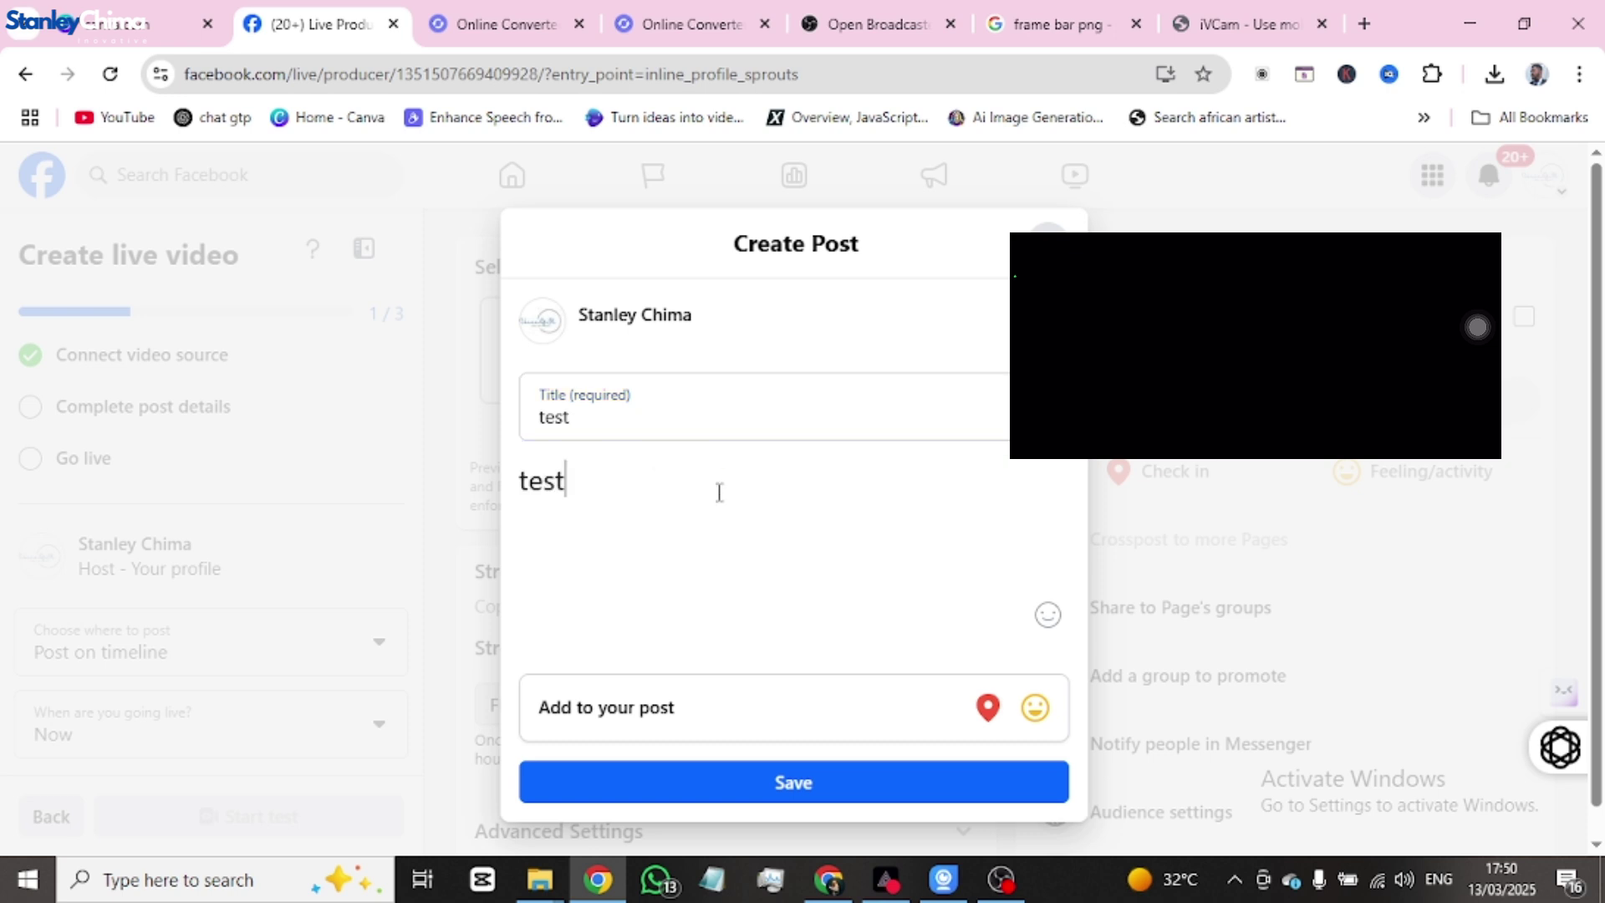
pyautogui.click(795, 790)
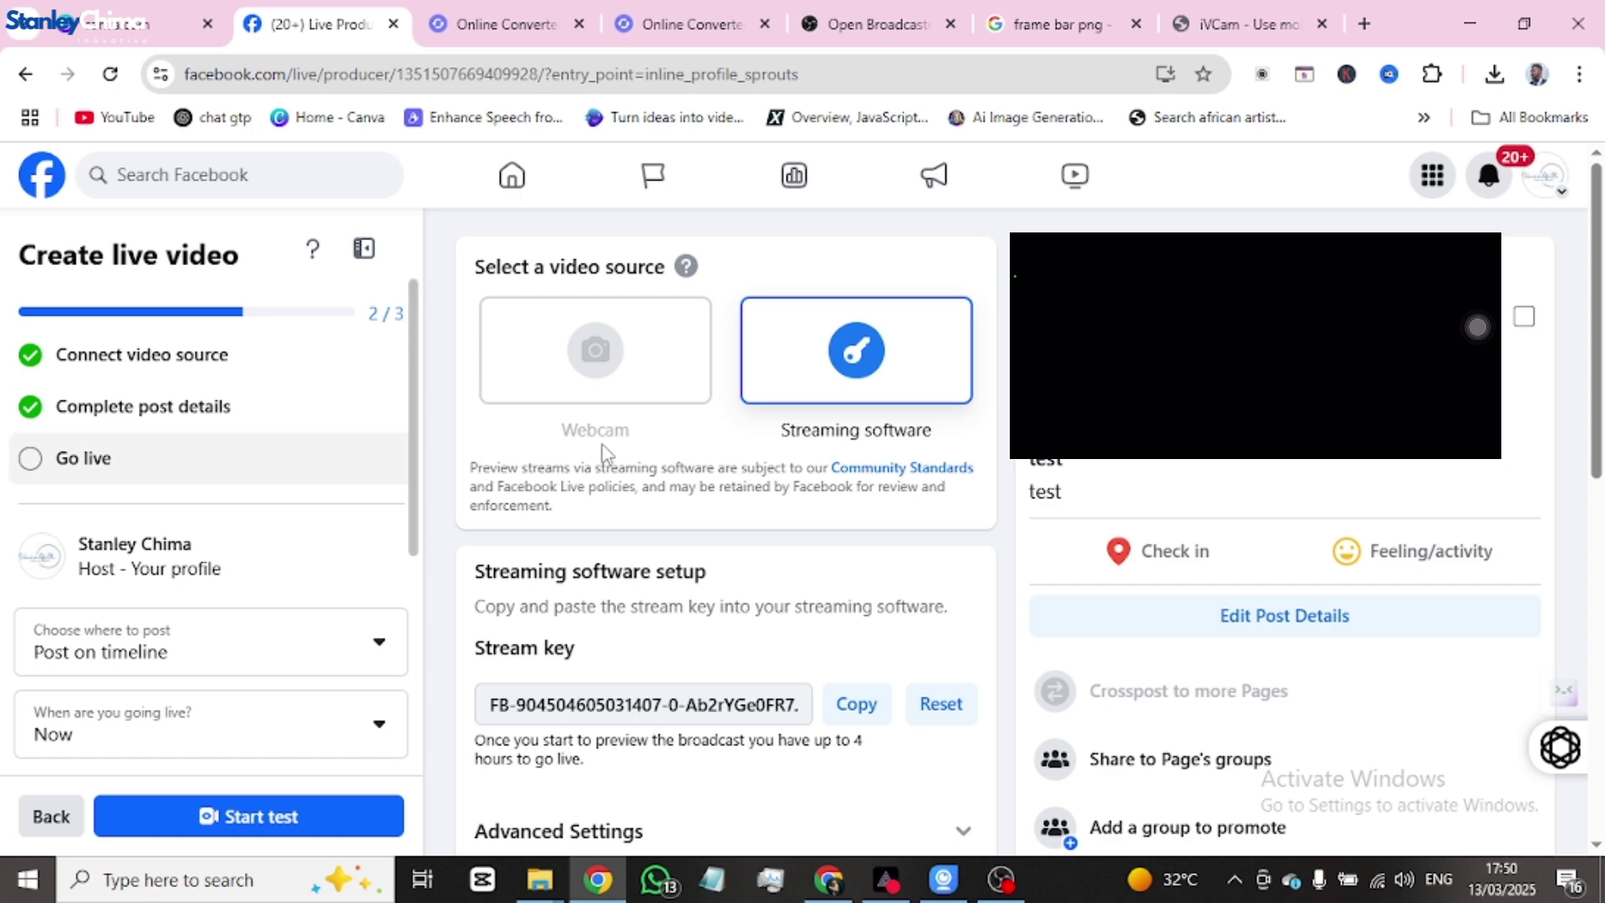
# - Start the Facebook live video, then go back to OBS Studio
pyautogui.scroll(-9, 781, 576)
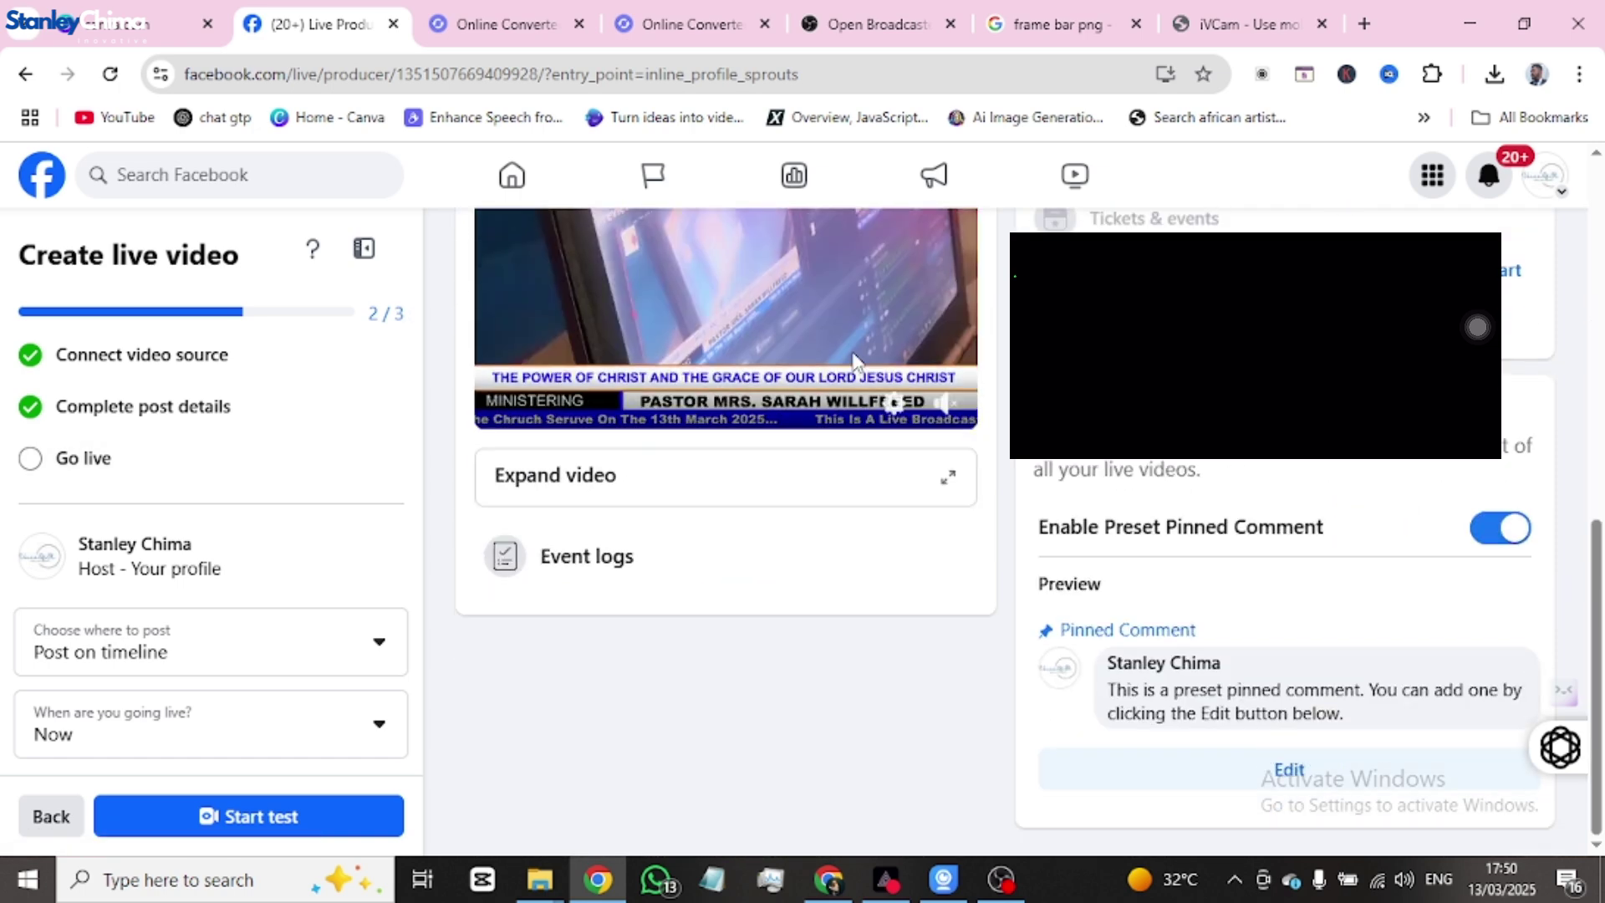
pyautogui.scroll(3, 784, 591)
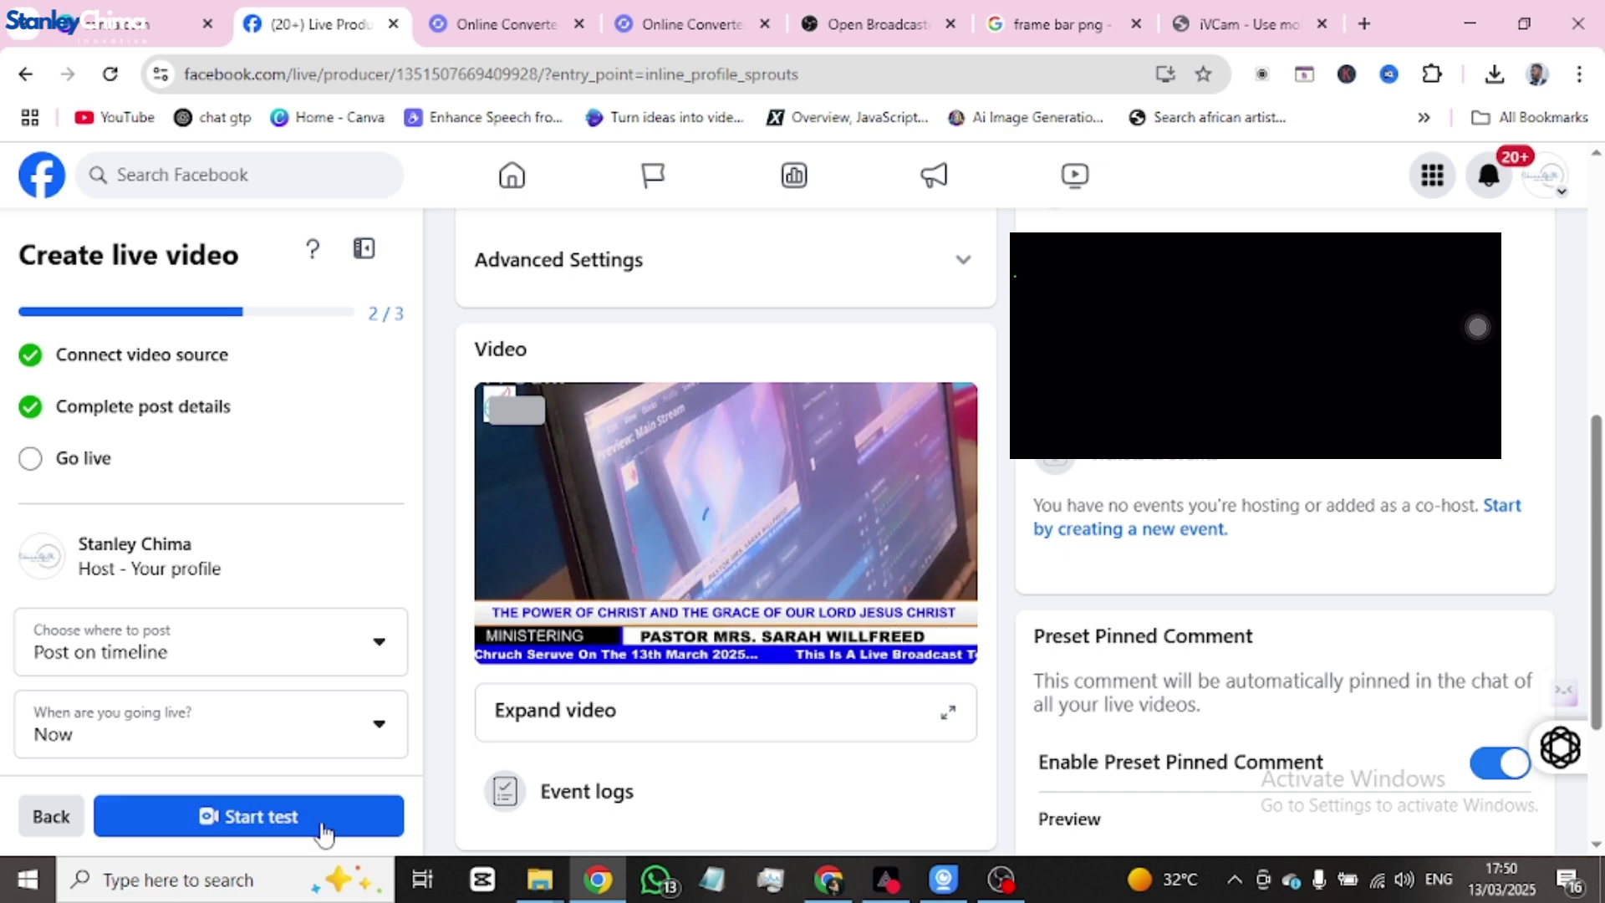
pyautogui.click(297, 819)
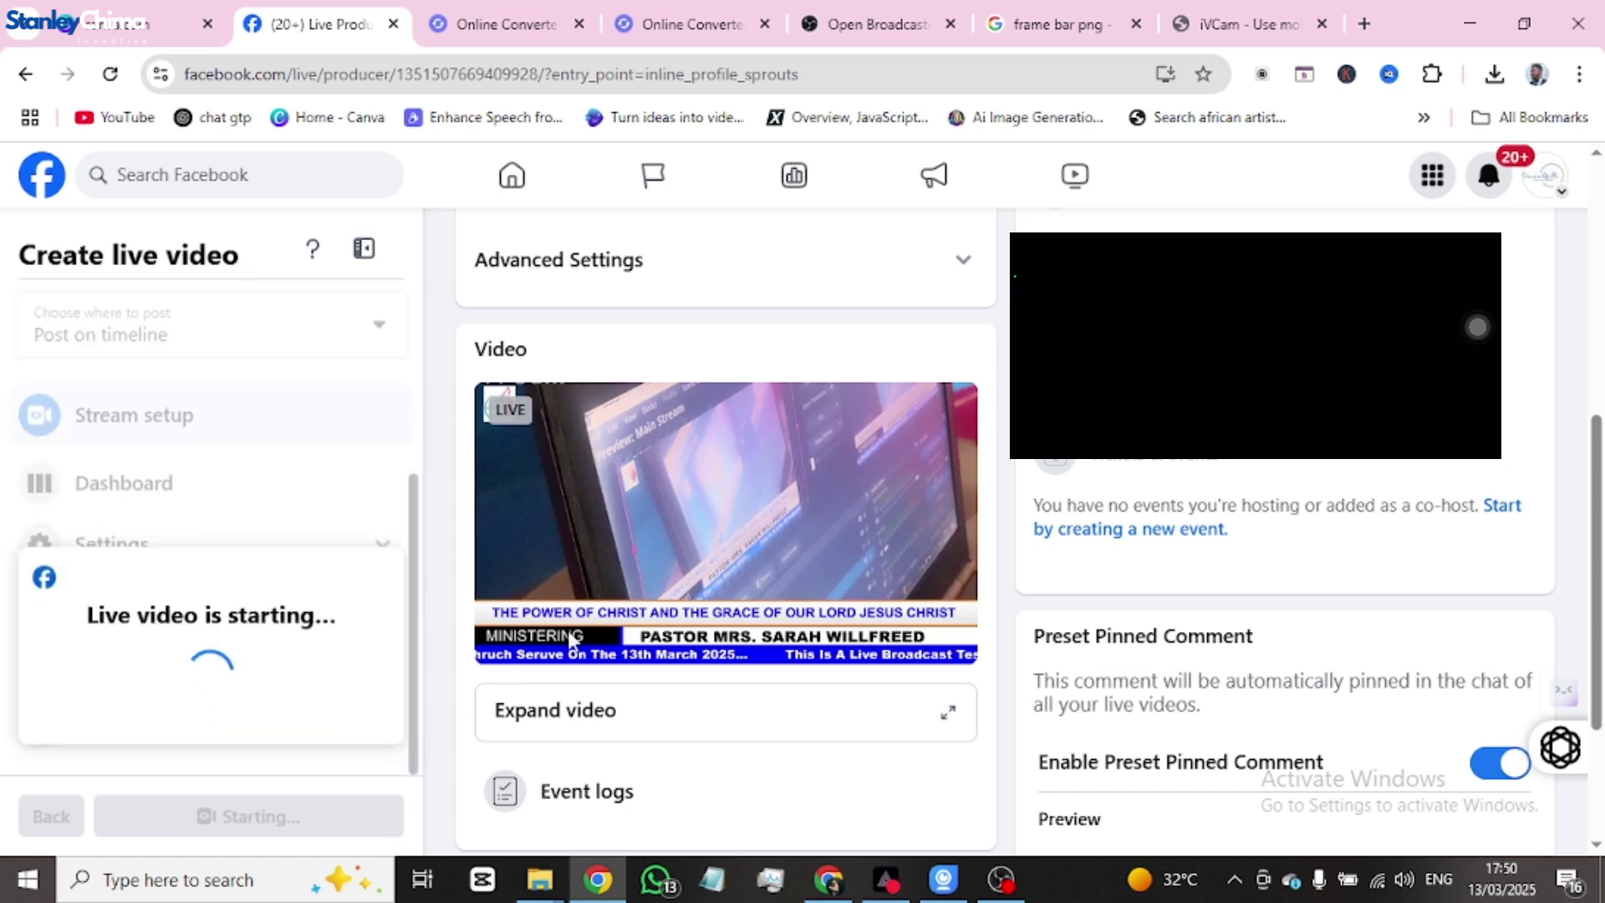
pyautogui.click(989, 886)
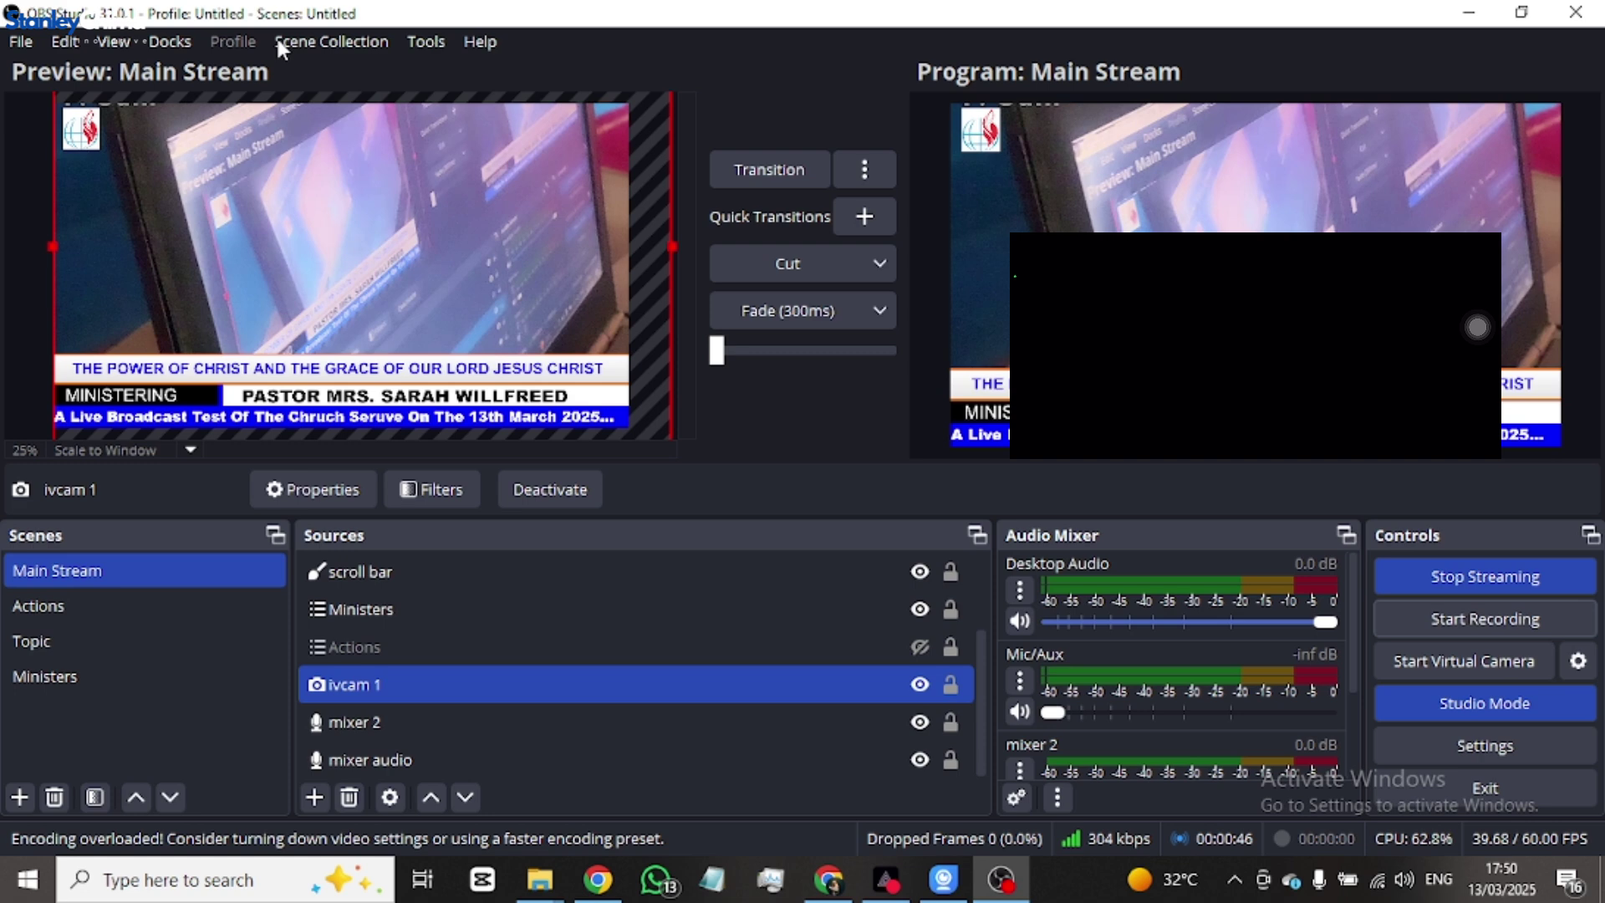
# - Check OBS's Docks menu, then search the web for 'obs multiple sctream plugin' in Chrome
pyautogui.click(170, 41)
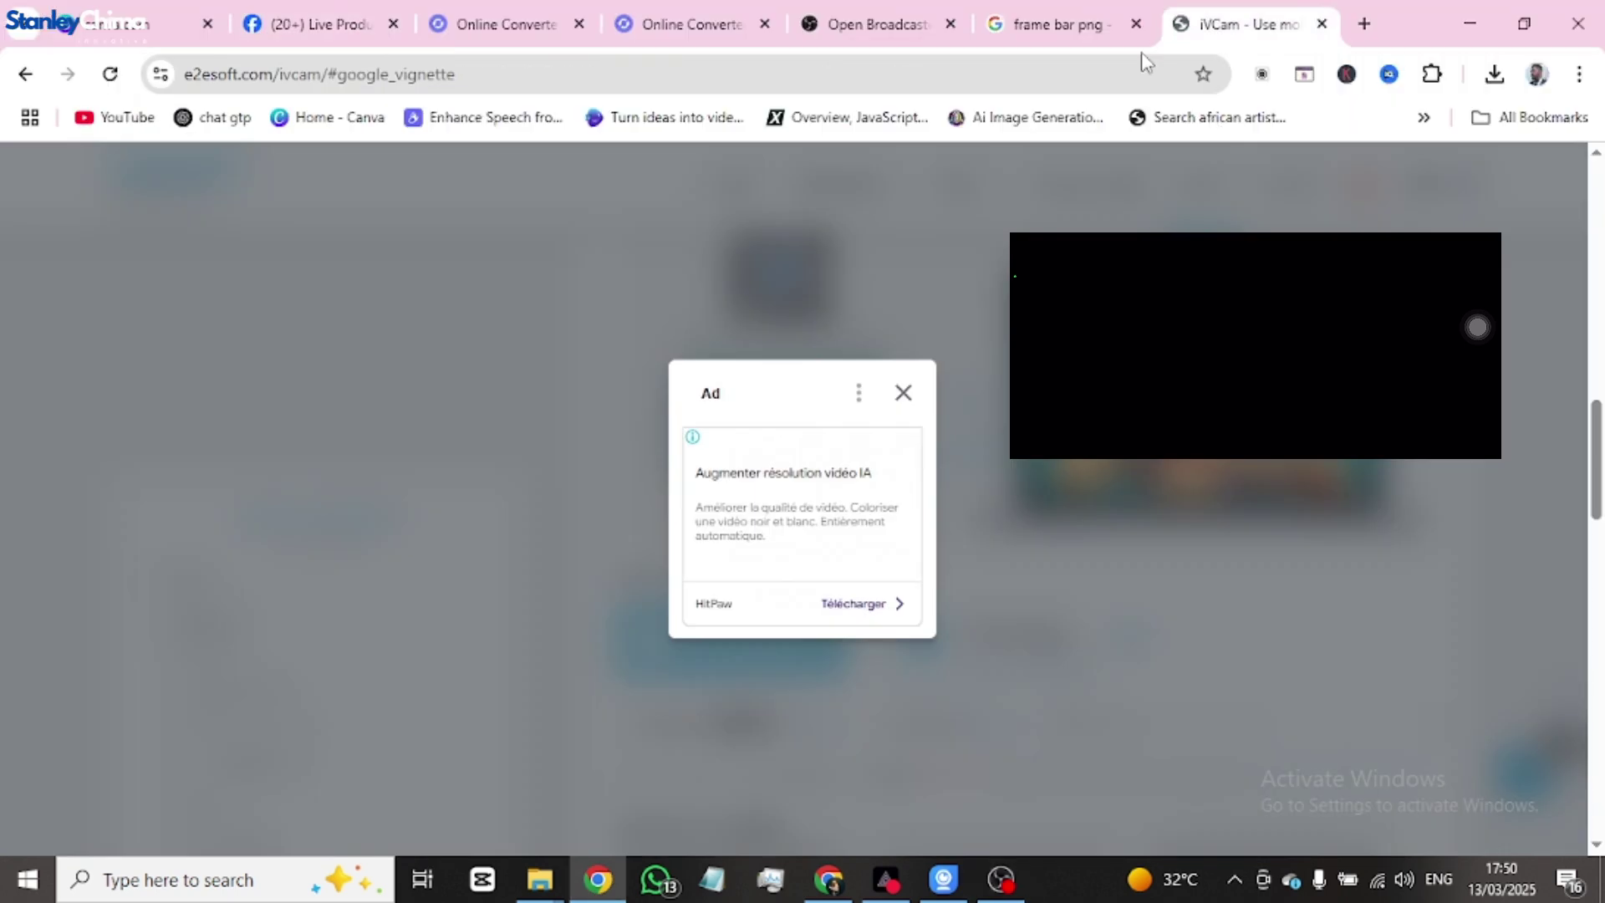
pyautogui.click(952, 68)
pyautogui.write('obs ')
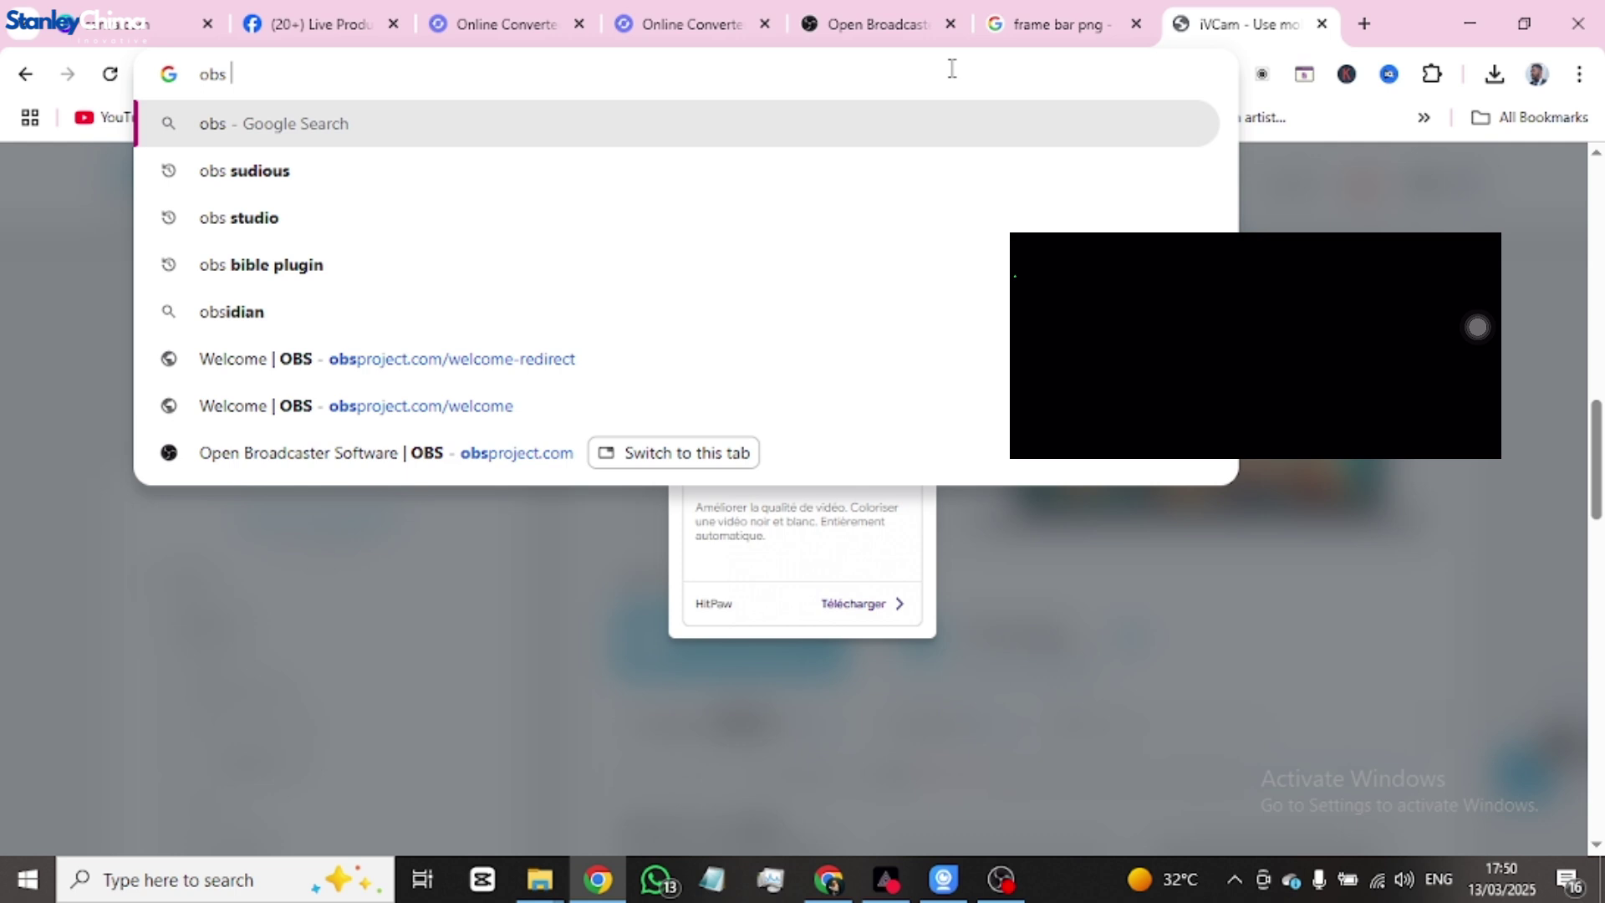
pyautogui.write('multiple s')
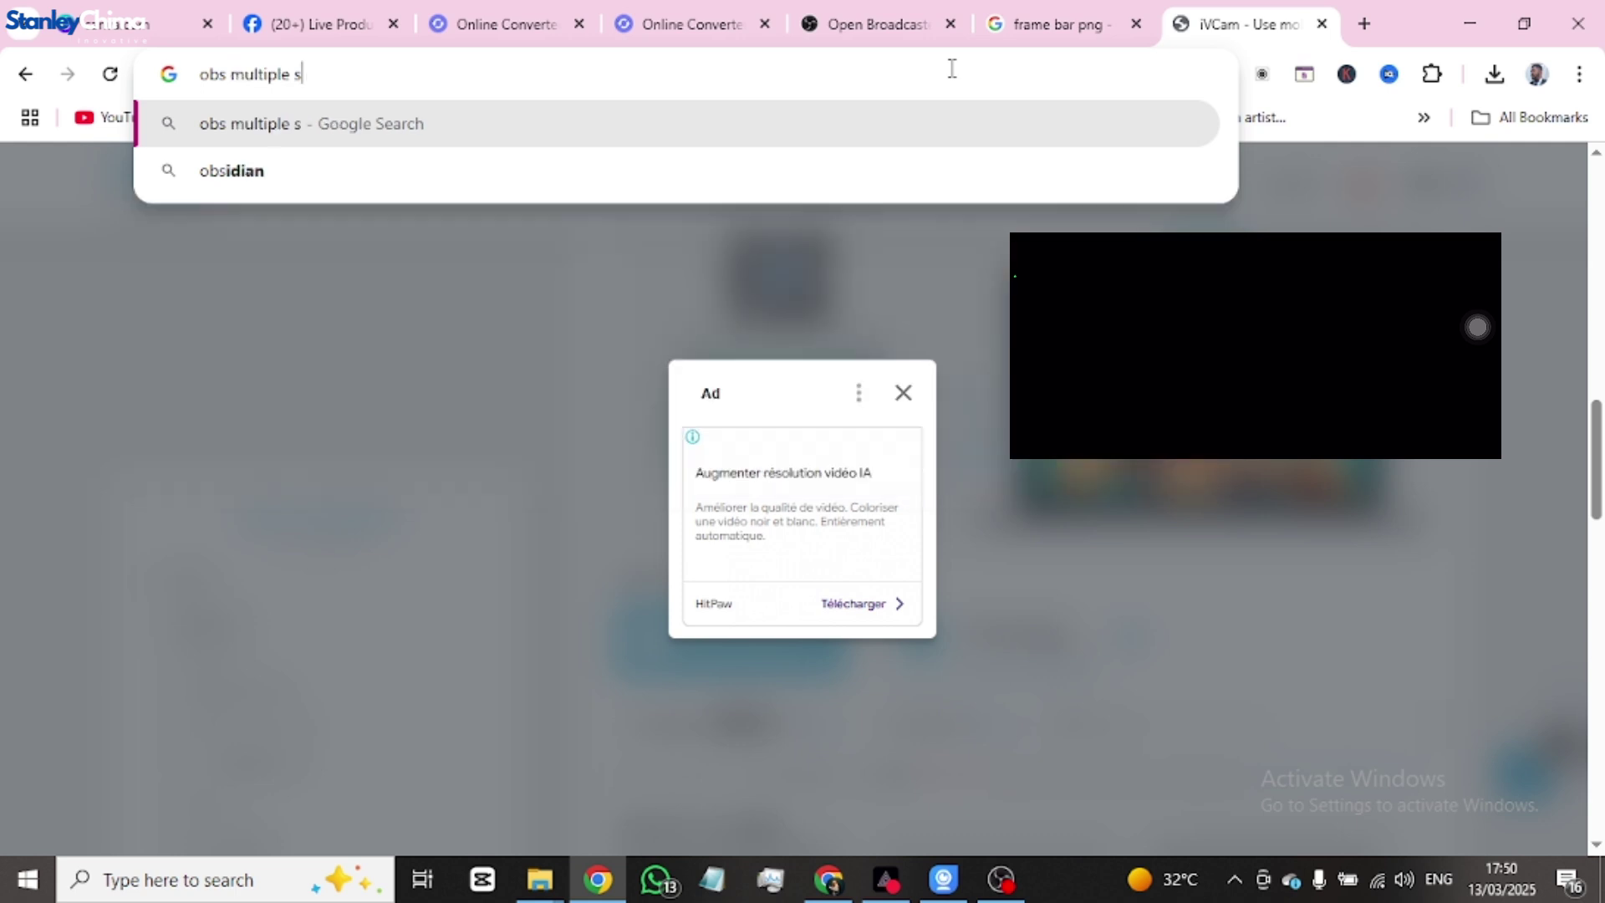
pyautogui.write('ctrea')
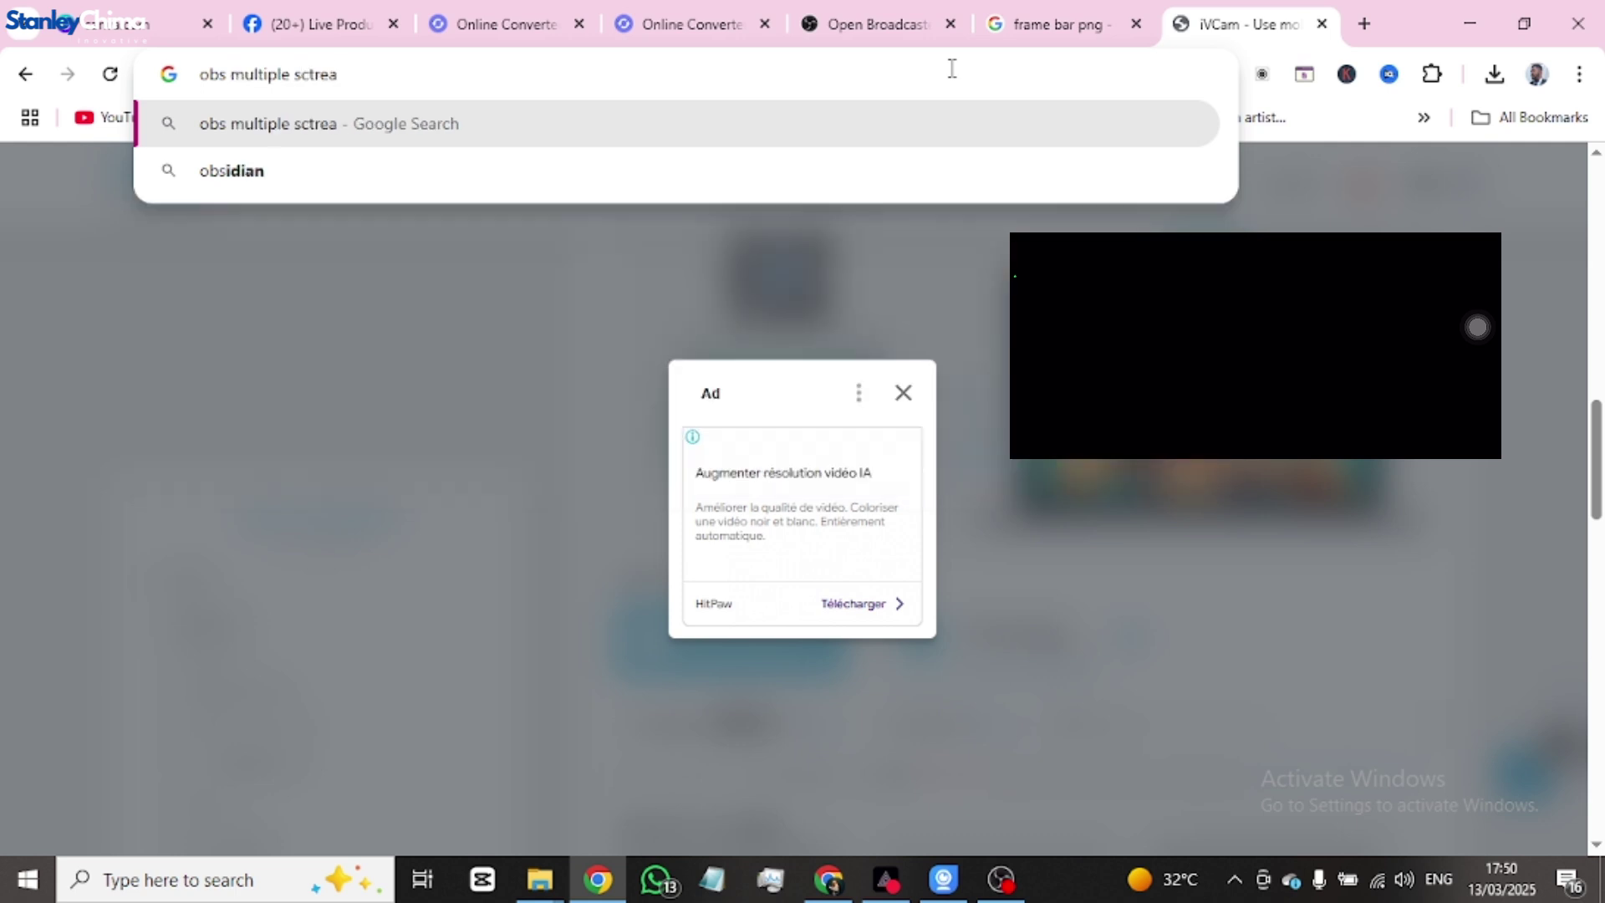
pyautogui.write('m pl')
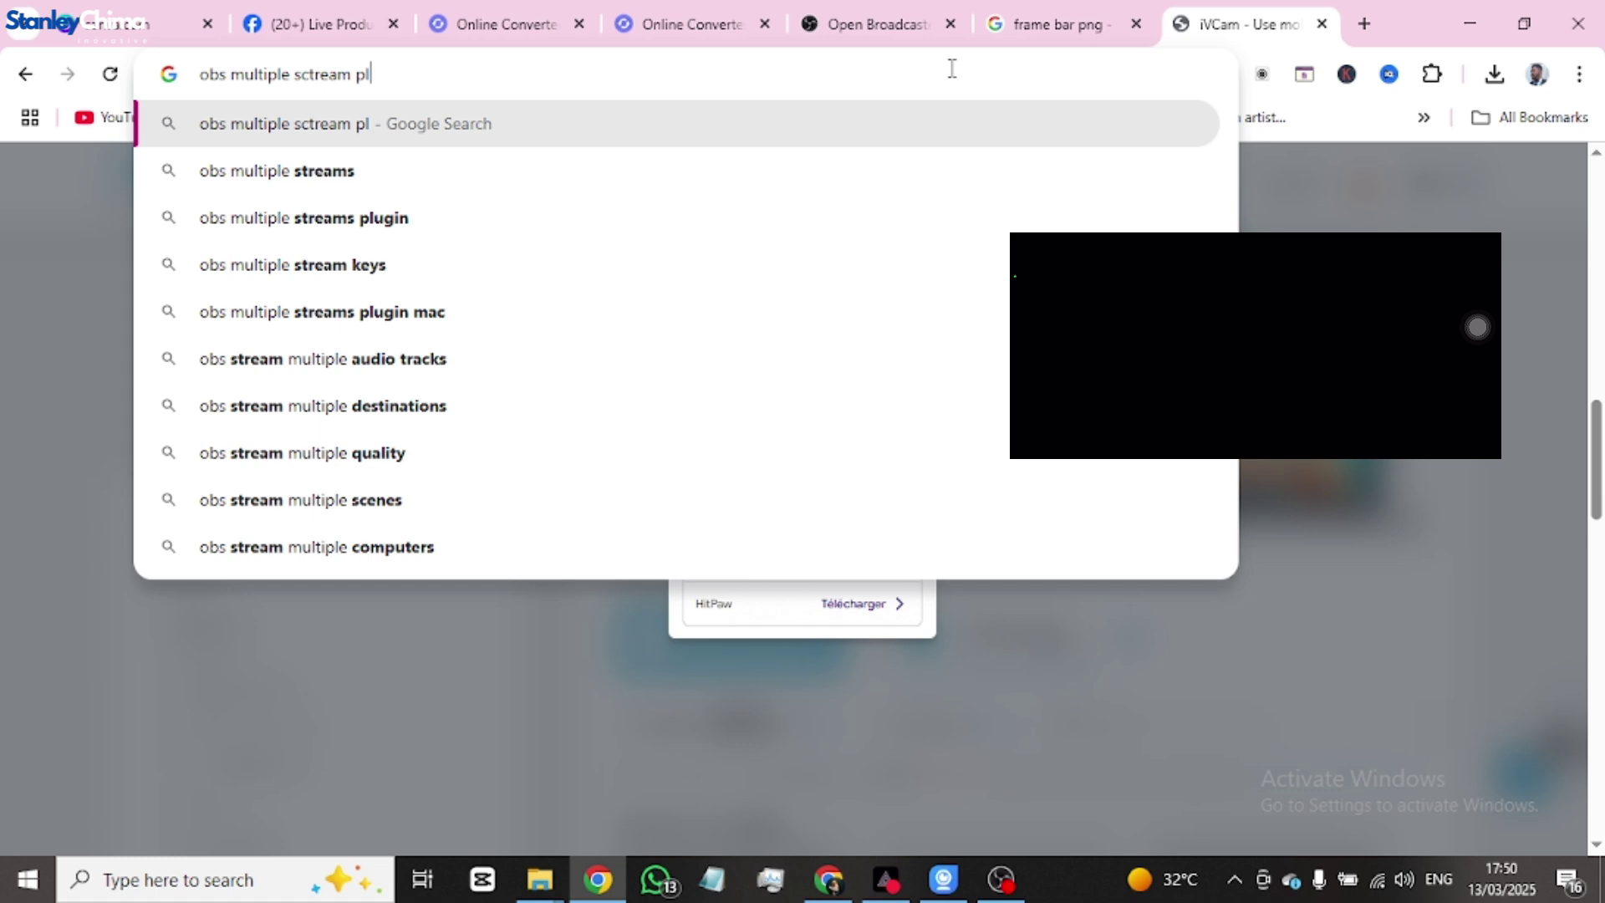
pyautogui.write('ugin')
pyautogui.press('Return')
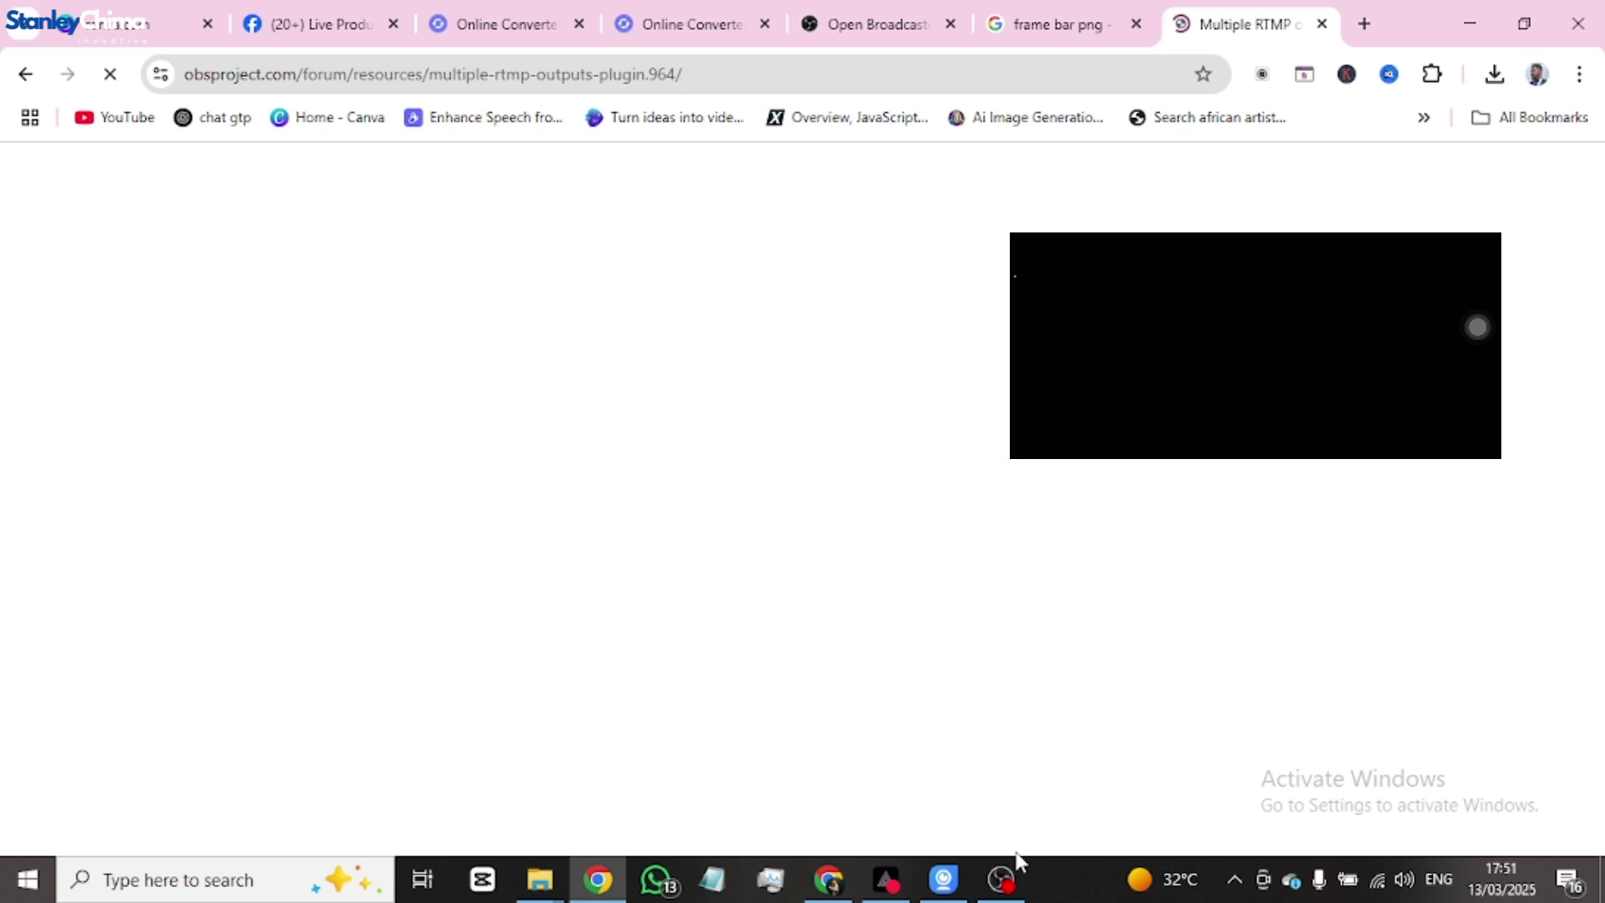
# - Check in Help that OBS Studio is version 31.0.1 (64 bit), then return to Chrome
pyautogui.click(1003, 876)
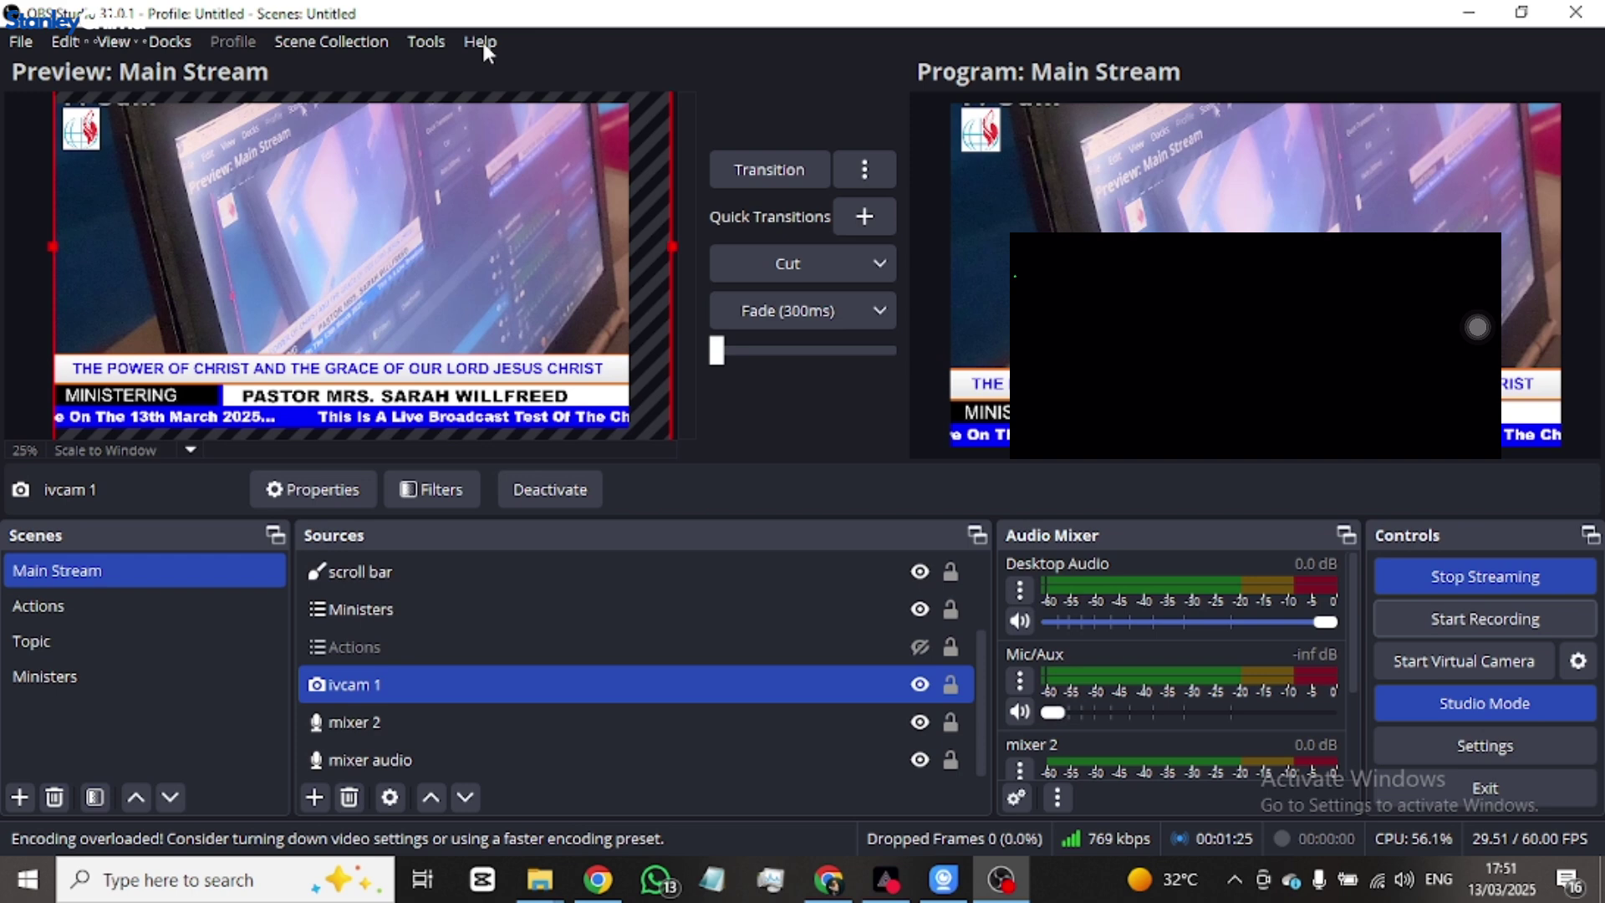
pyautogui.click(481, 44)
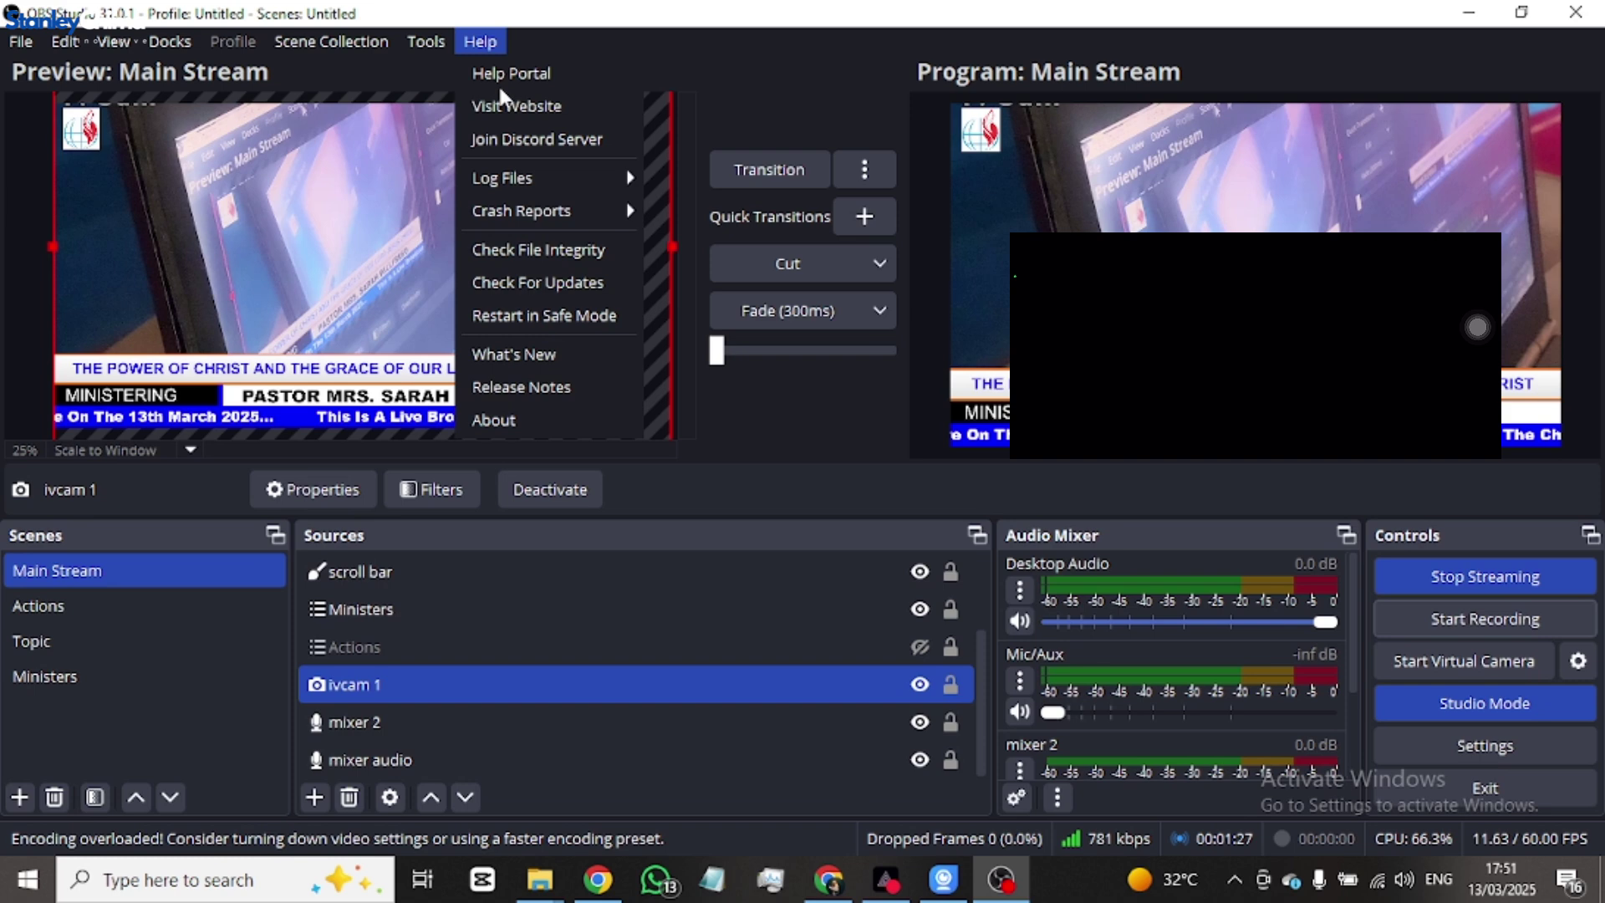
pyautogui.press('Escape')
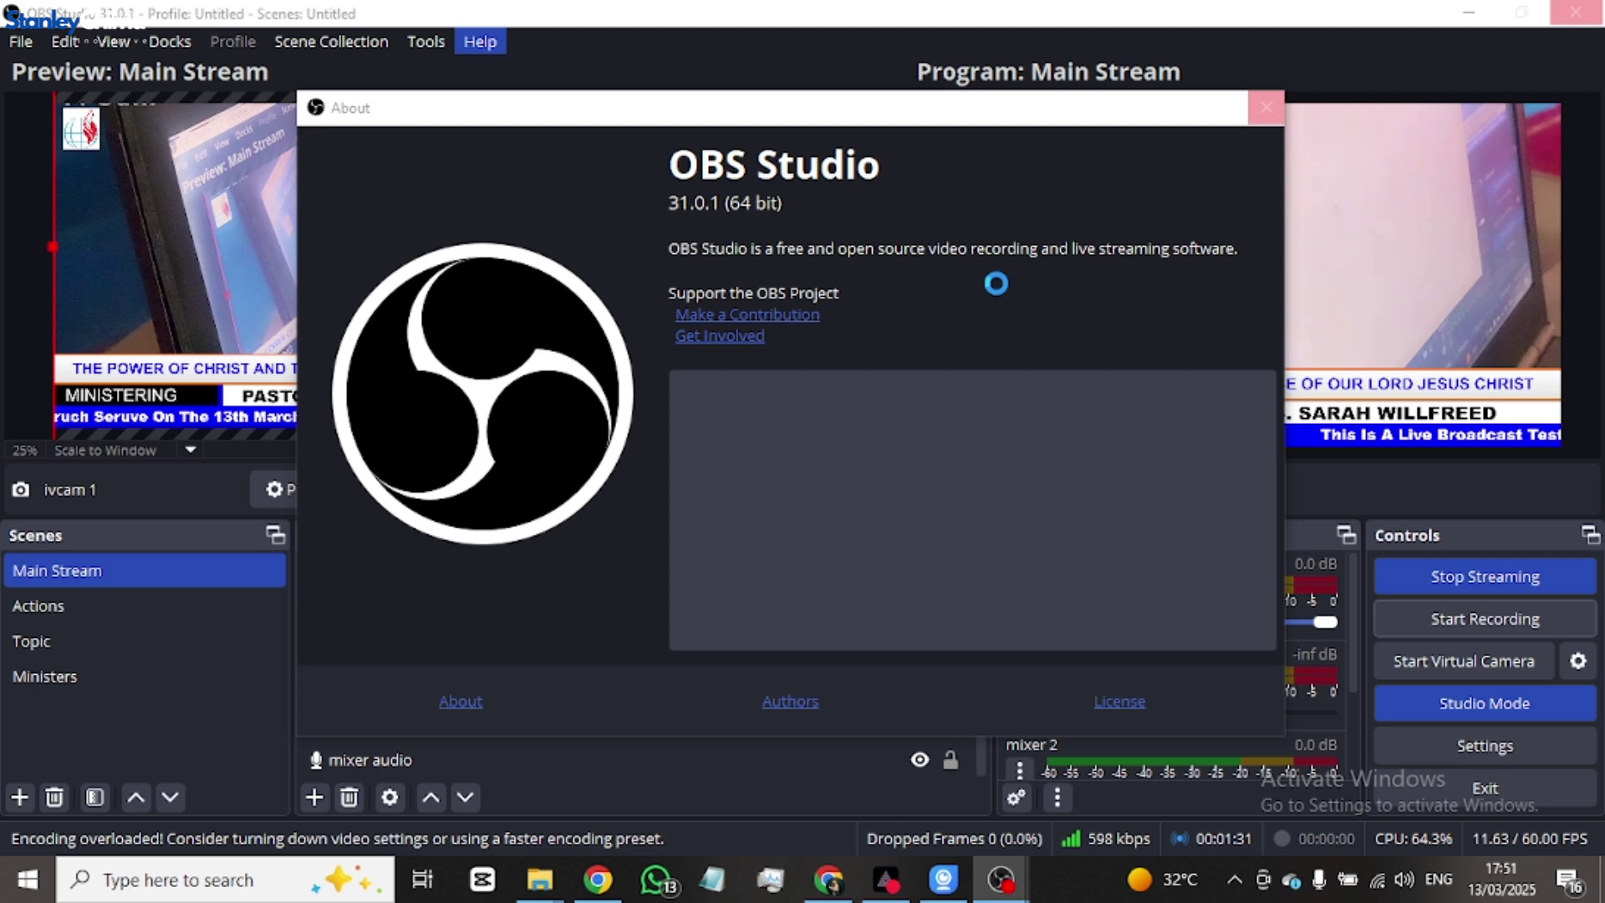
pyautogui.hotkey('alt', 'Tab')
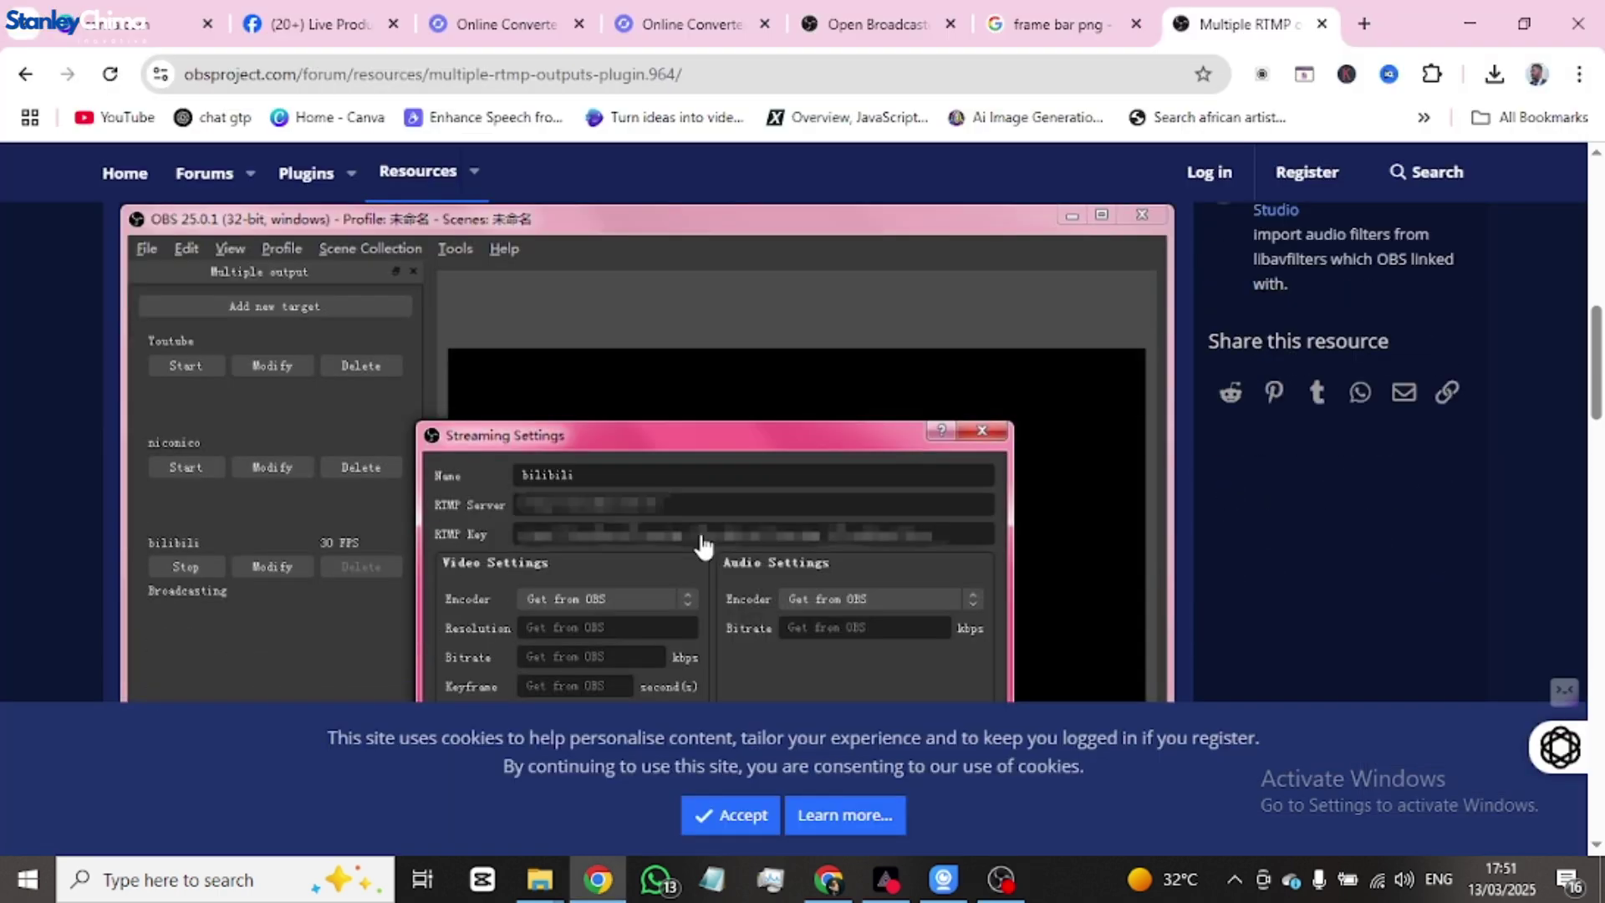
# - Open the plugin's GitHub source page and highlight the obs-multi-rtmp repository name in the address bar
pyautogui.scroll(10, 295, 484)
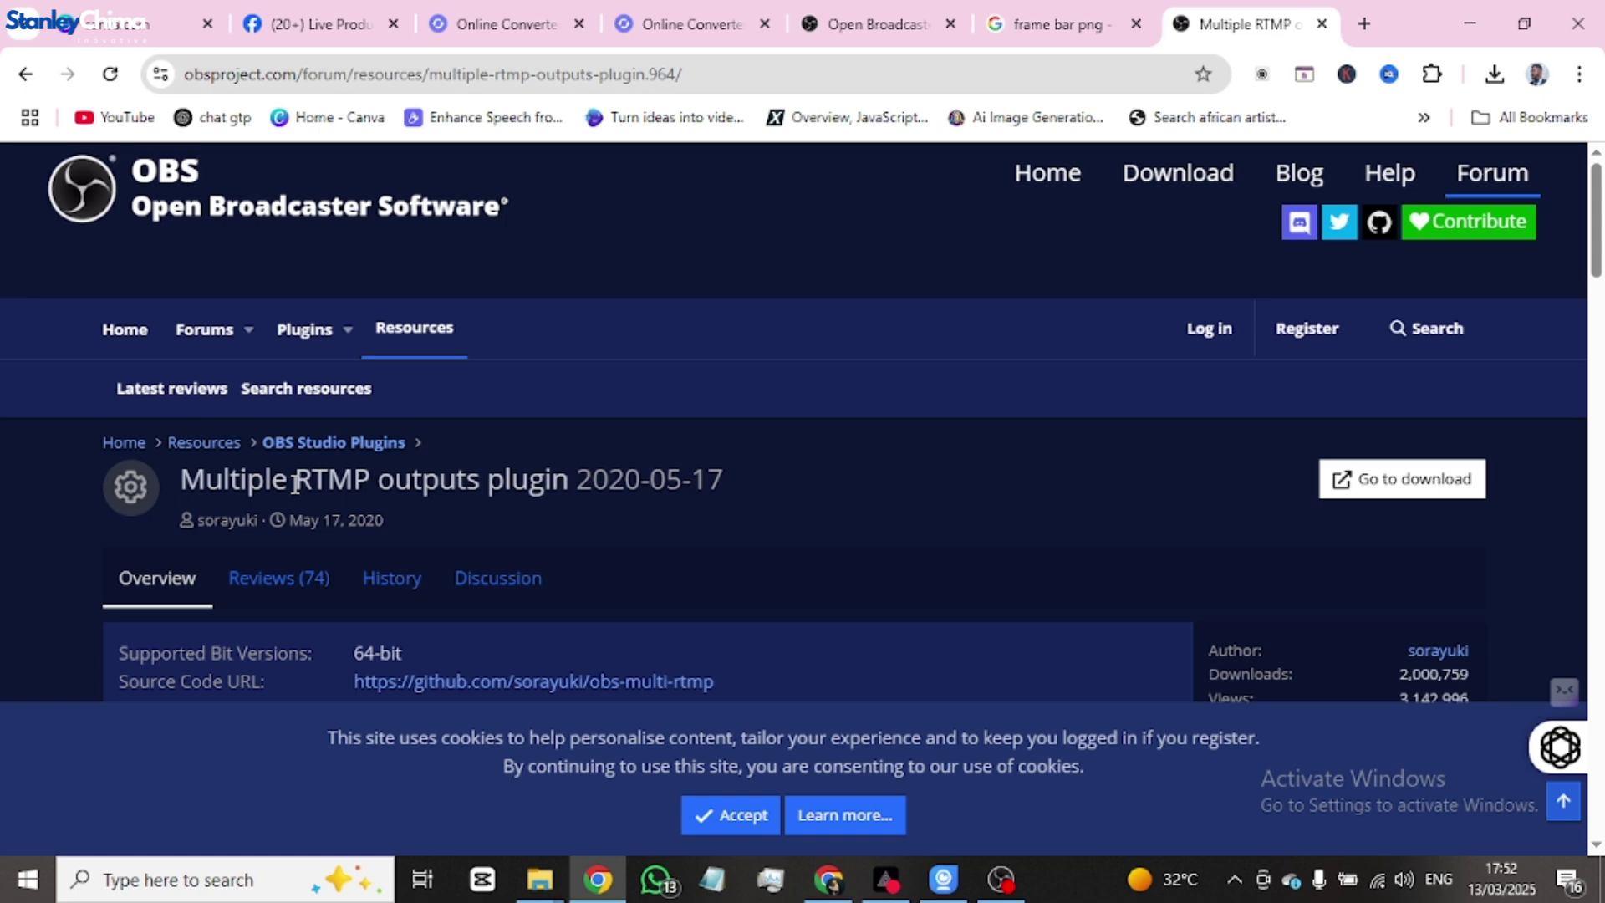
pyautogui.scroll(-3, 513, 475)
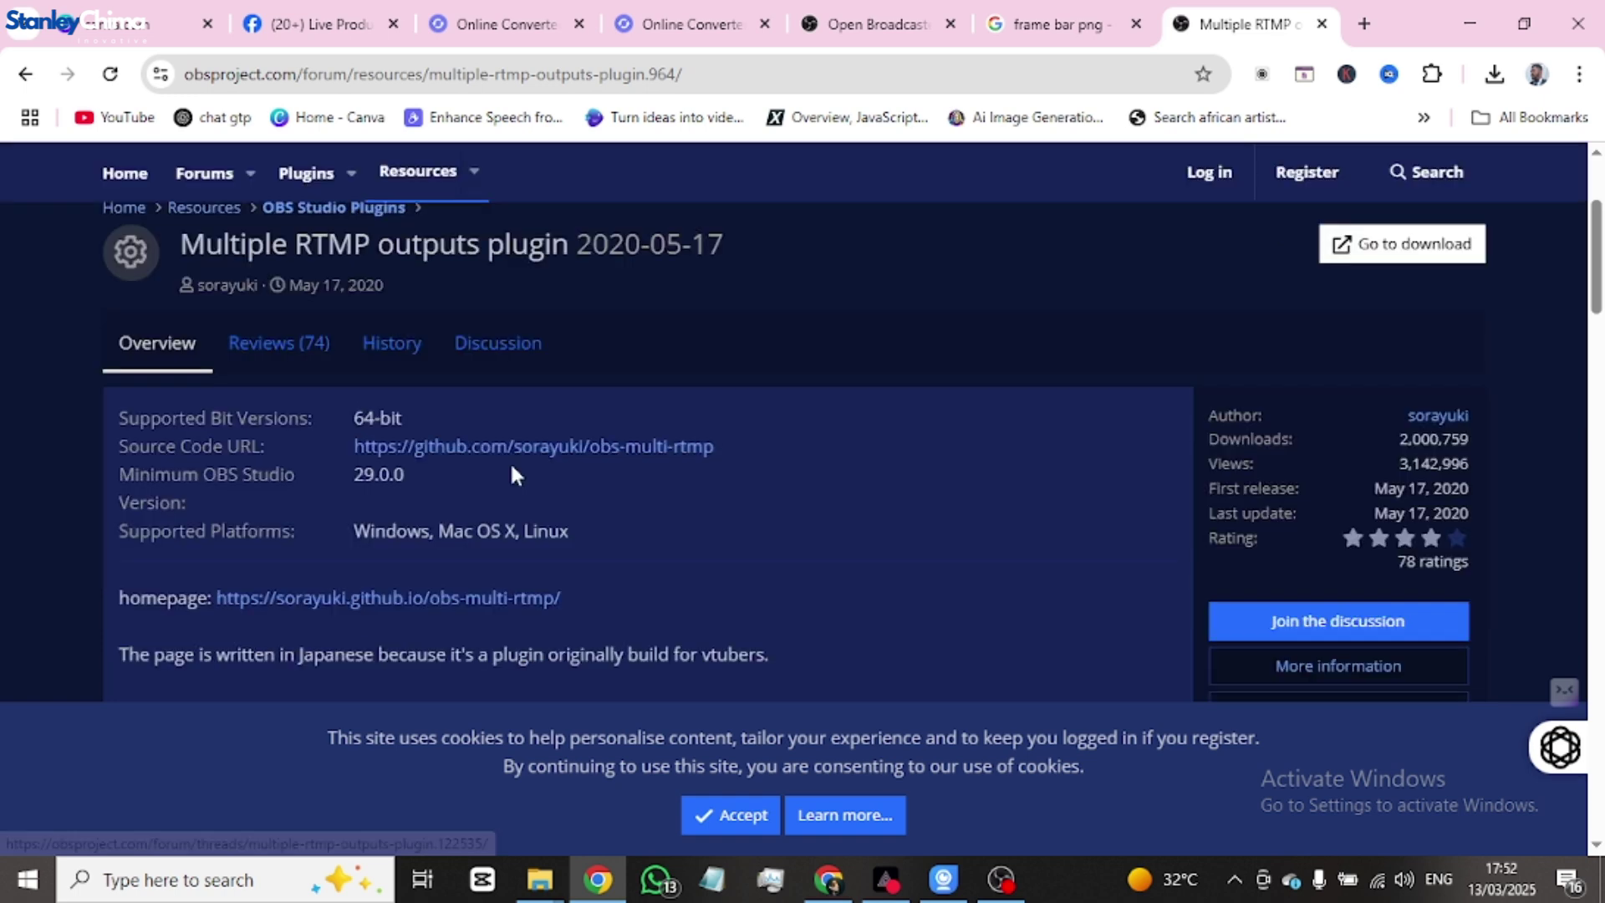
pyautogui.click(518, 447)
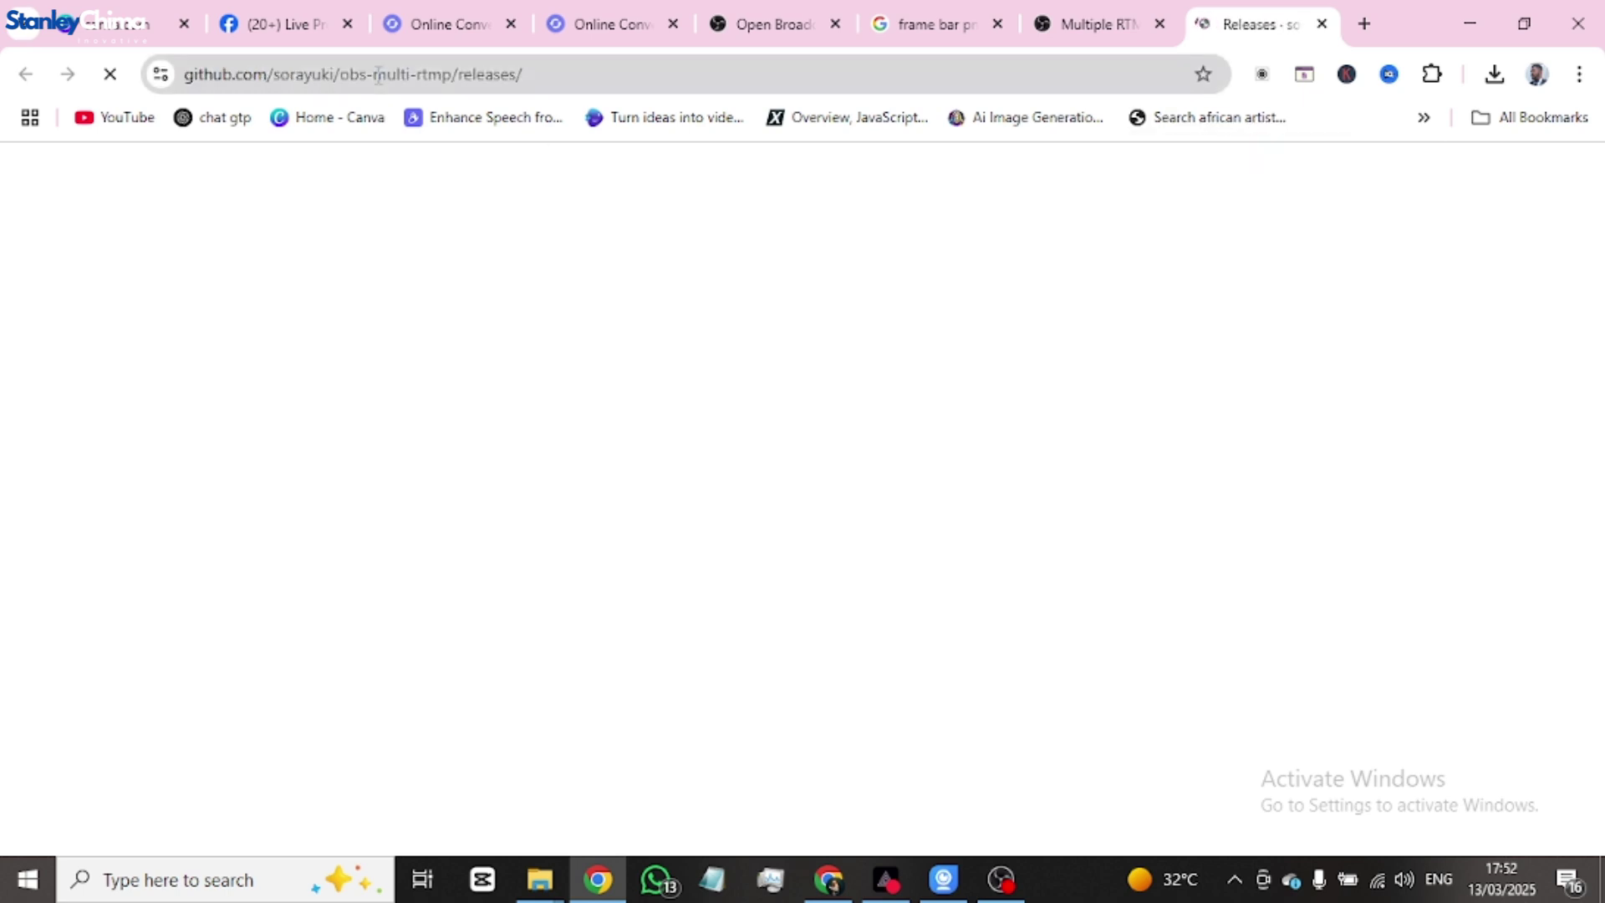
pyautogui.moveTo(378, 75); pyautogui.dragTo(435, 71)
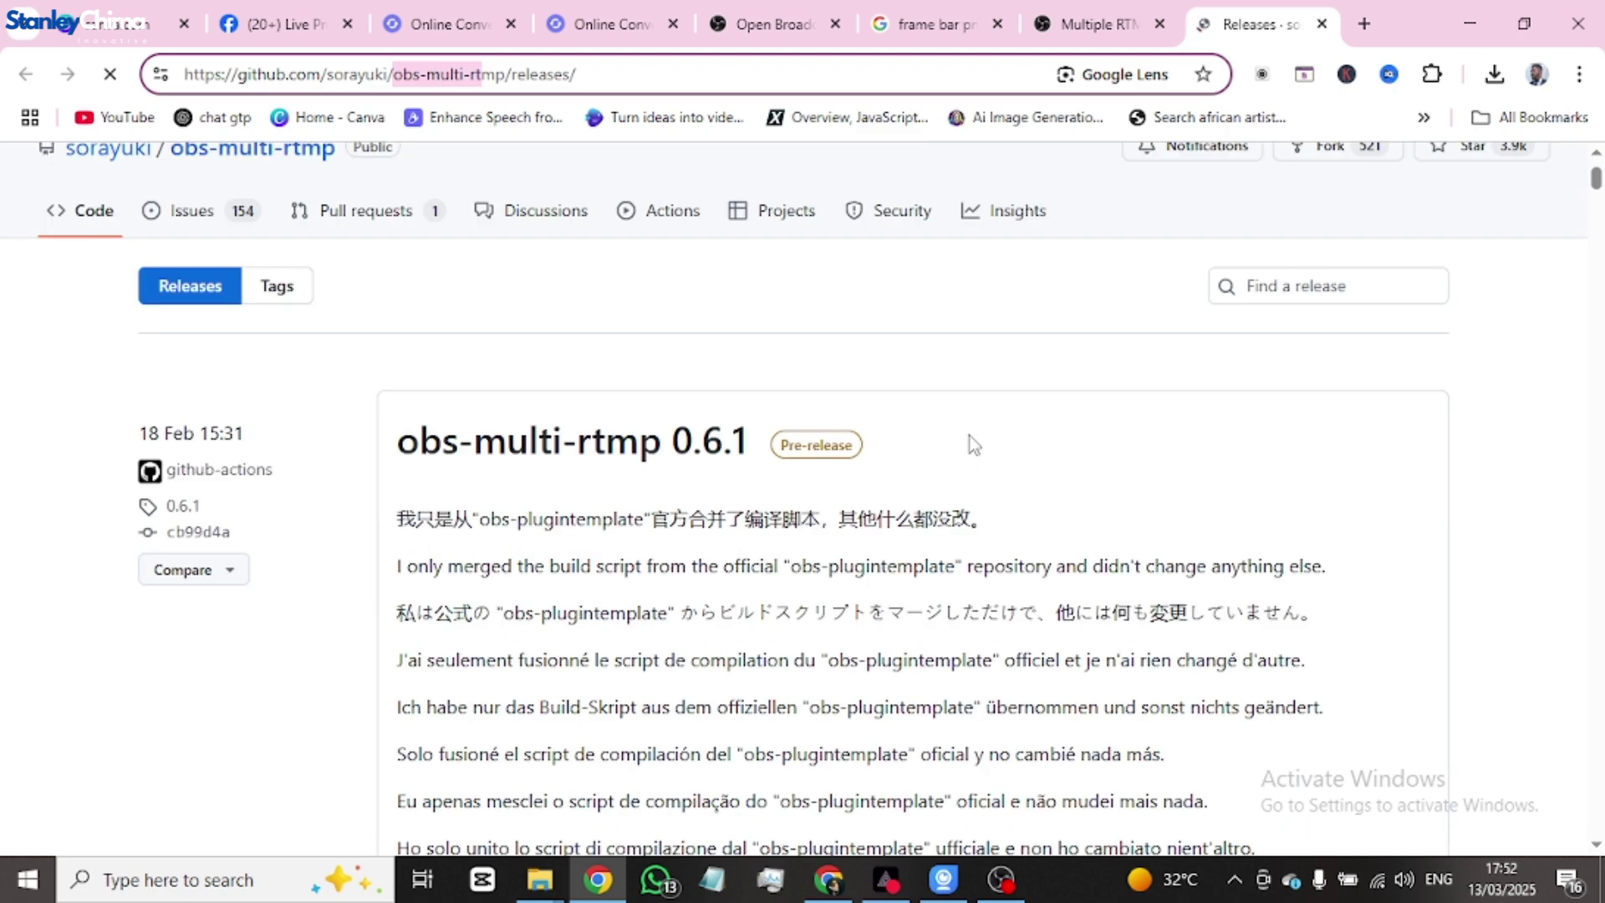
# - Look over the release's install tables and Assets list, then bring OBS Studio forward
pyautogui.scroll(-7, 781, 448)
pyautogui.scroll(-15, 782, 451)
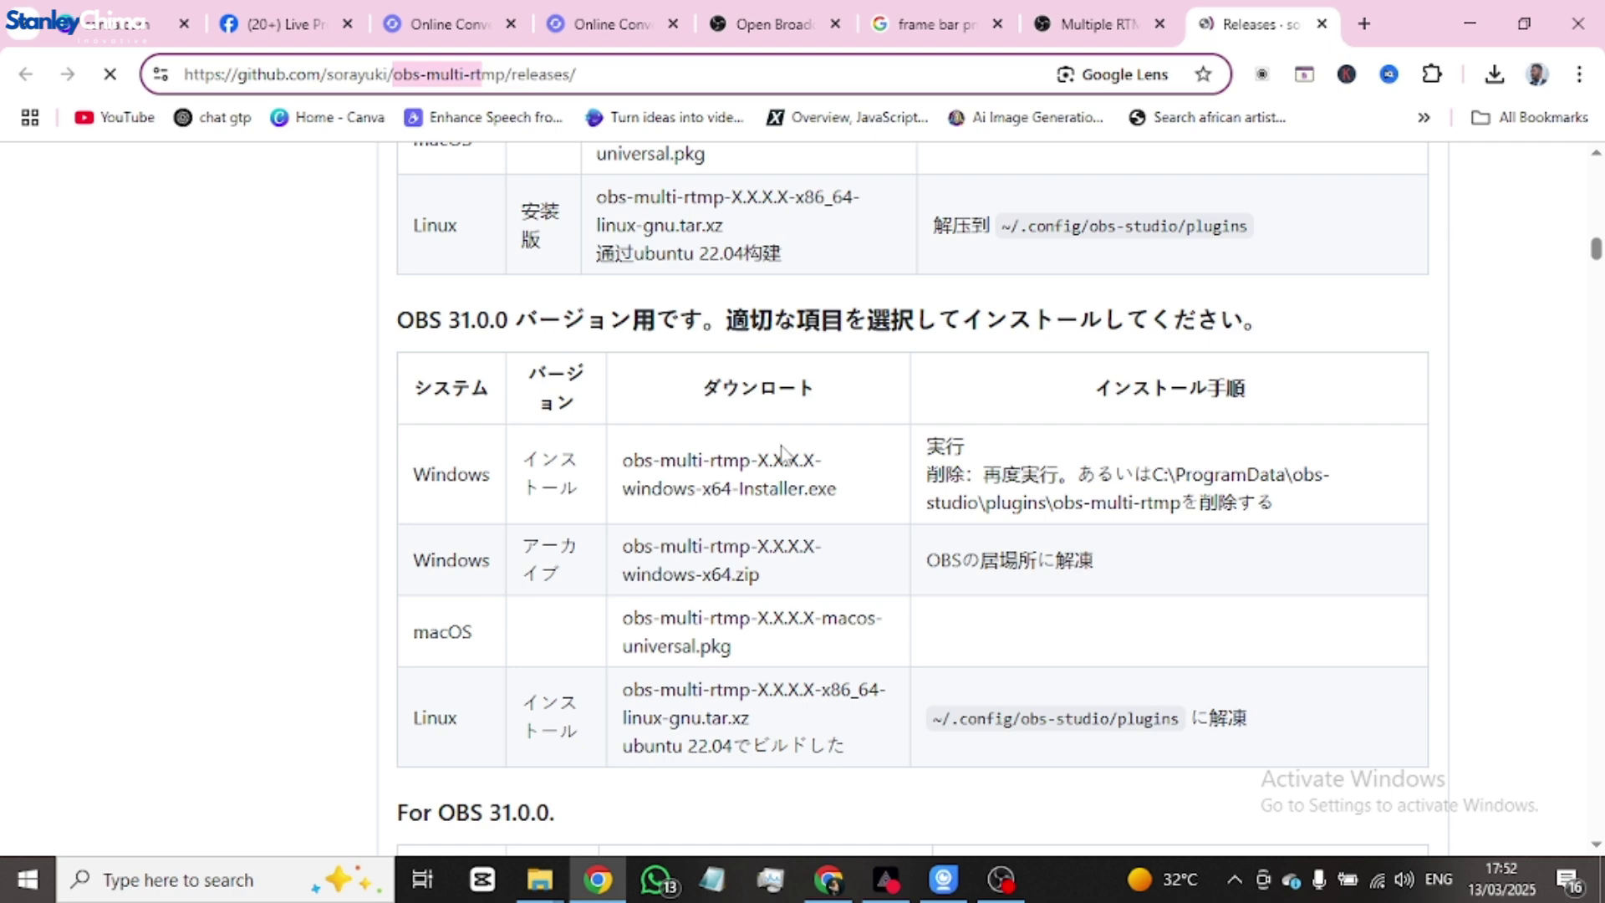
pyautogui.scroll(-7, 781, 451)
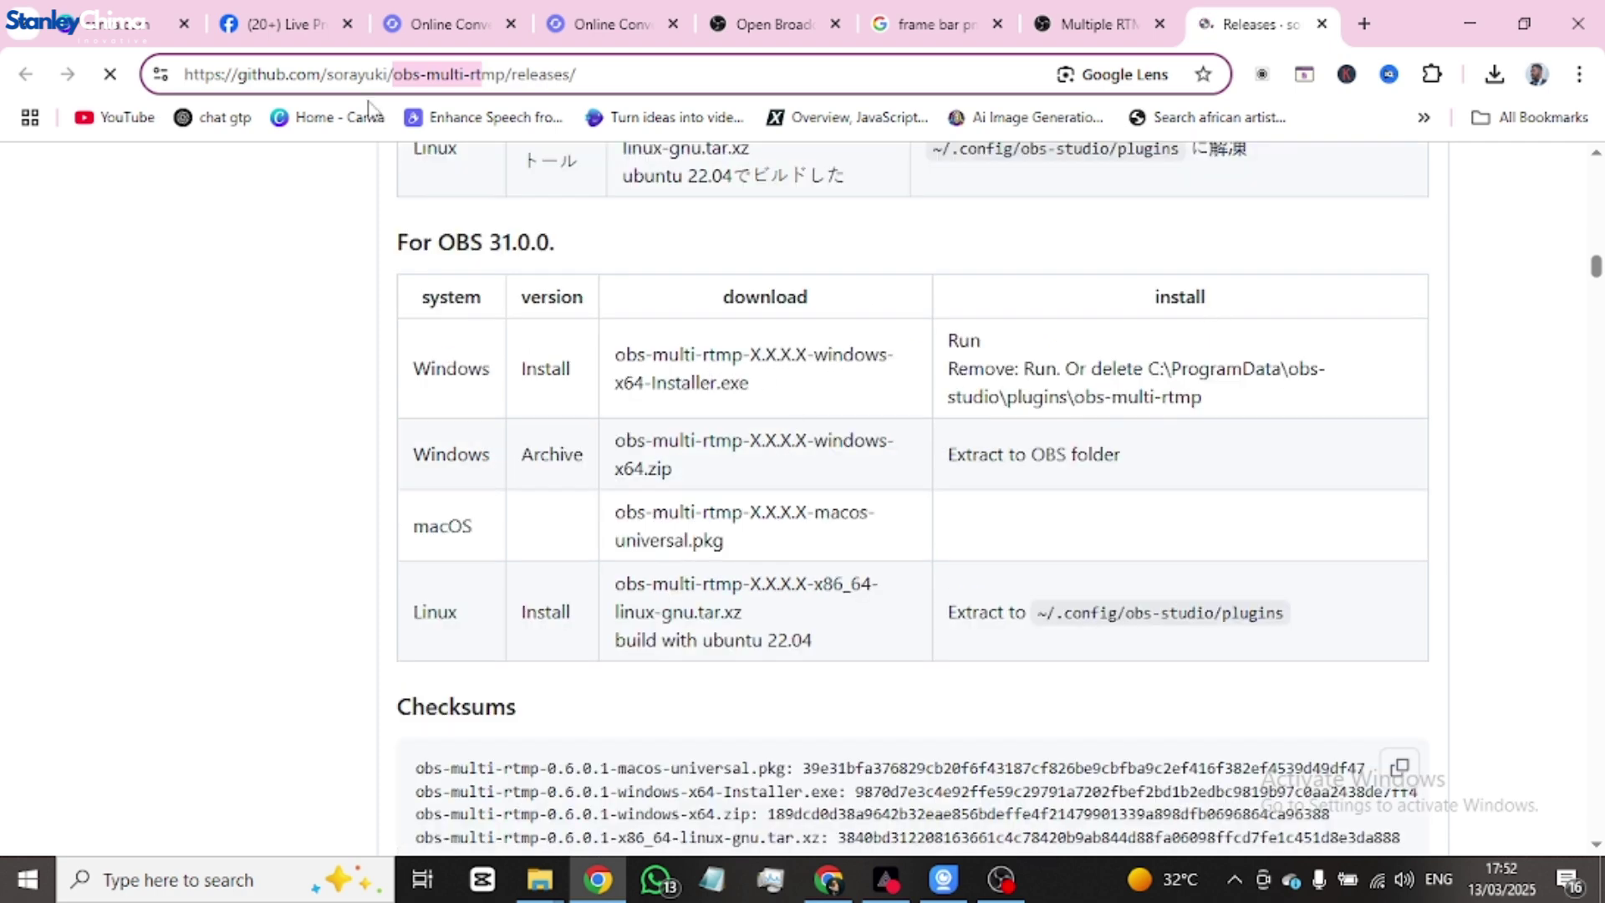
pyautogui.scroll(-1, 823, 441)
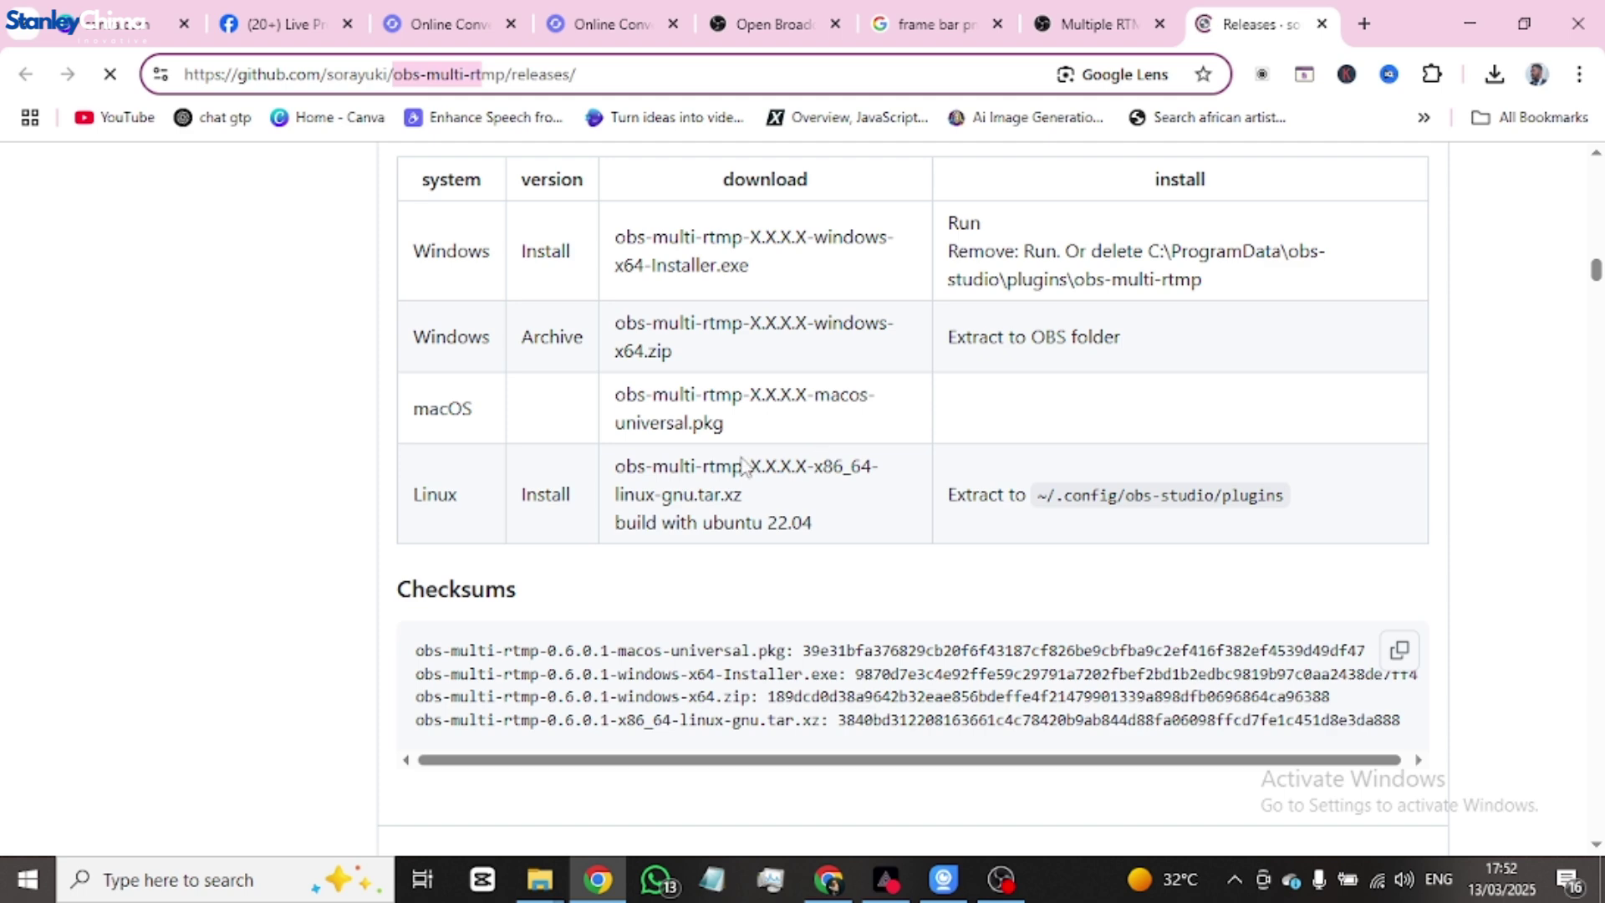
pyautogui.scroll(1, 790, 472)
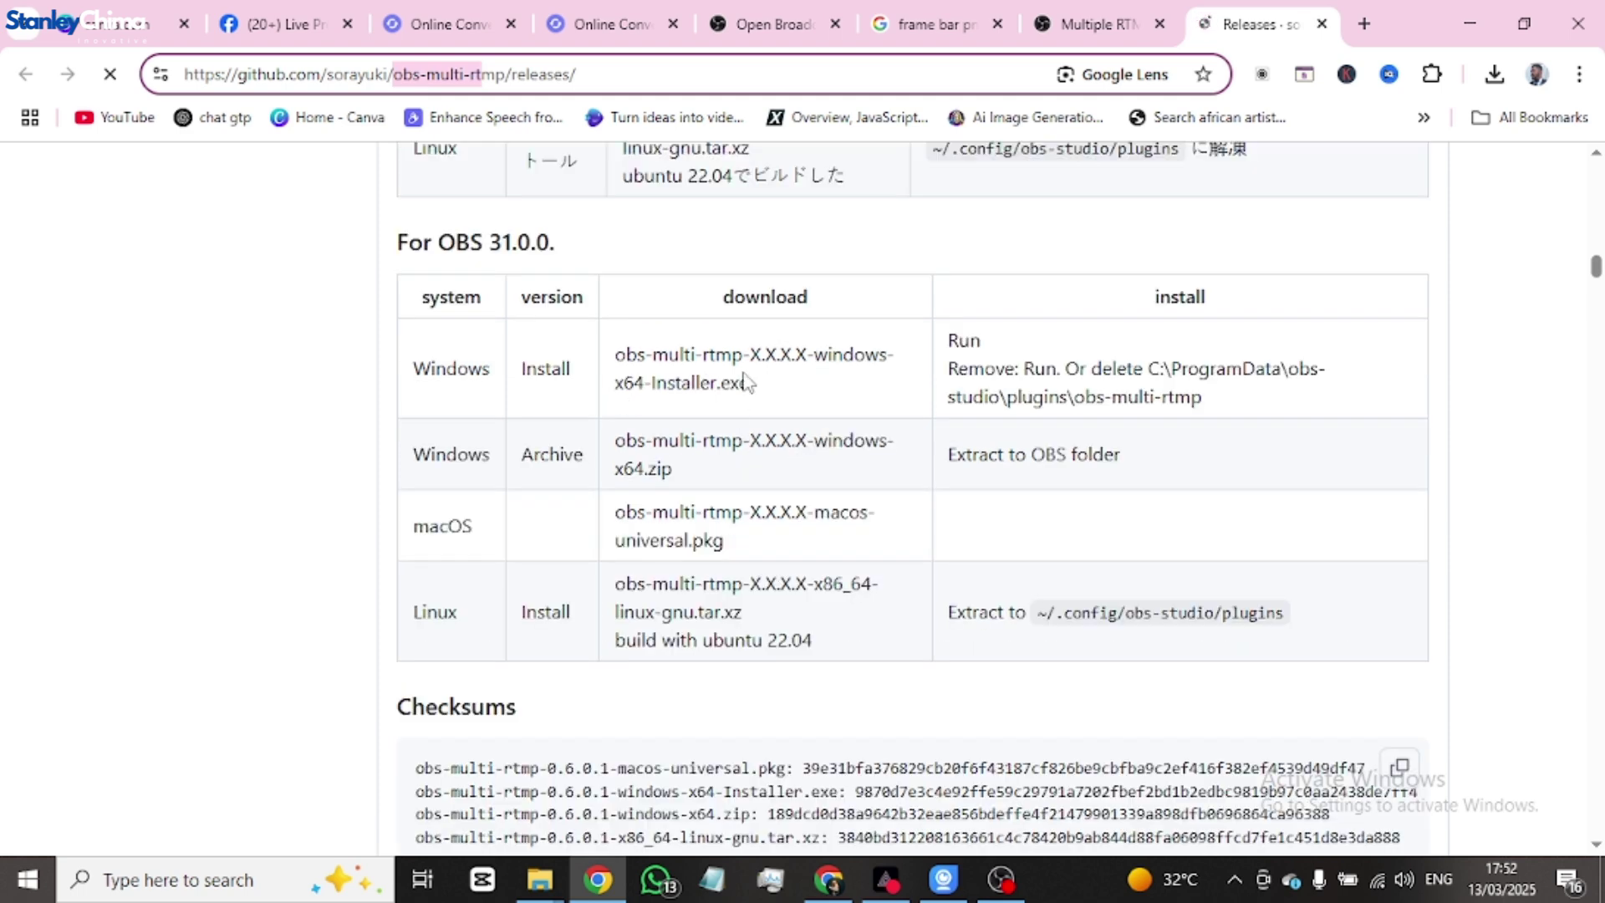
pyautogui.scroll(3, 907, 401)
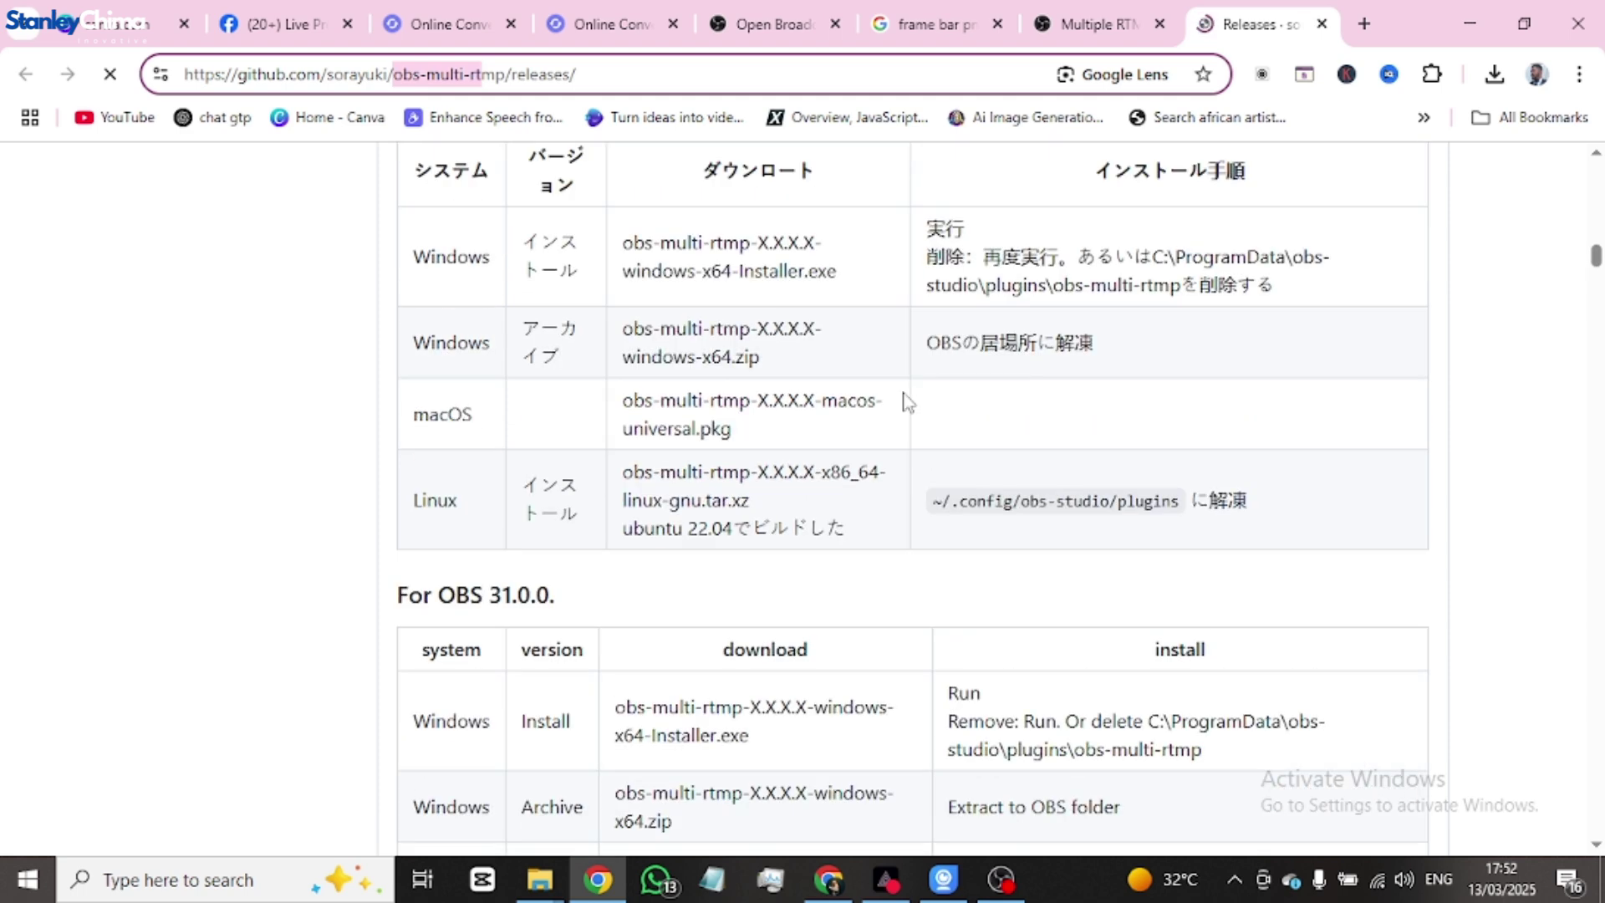
pyautogui.scroll(-12, 907, 397)
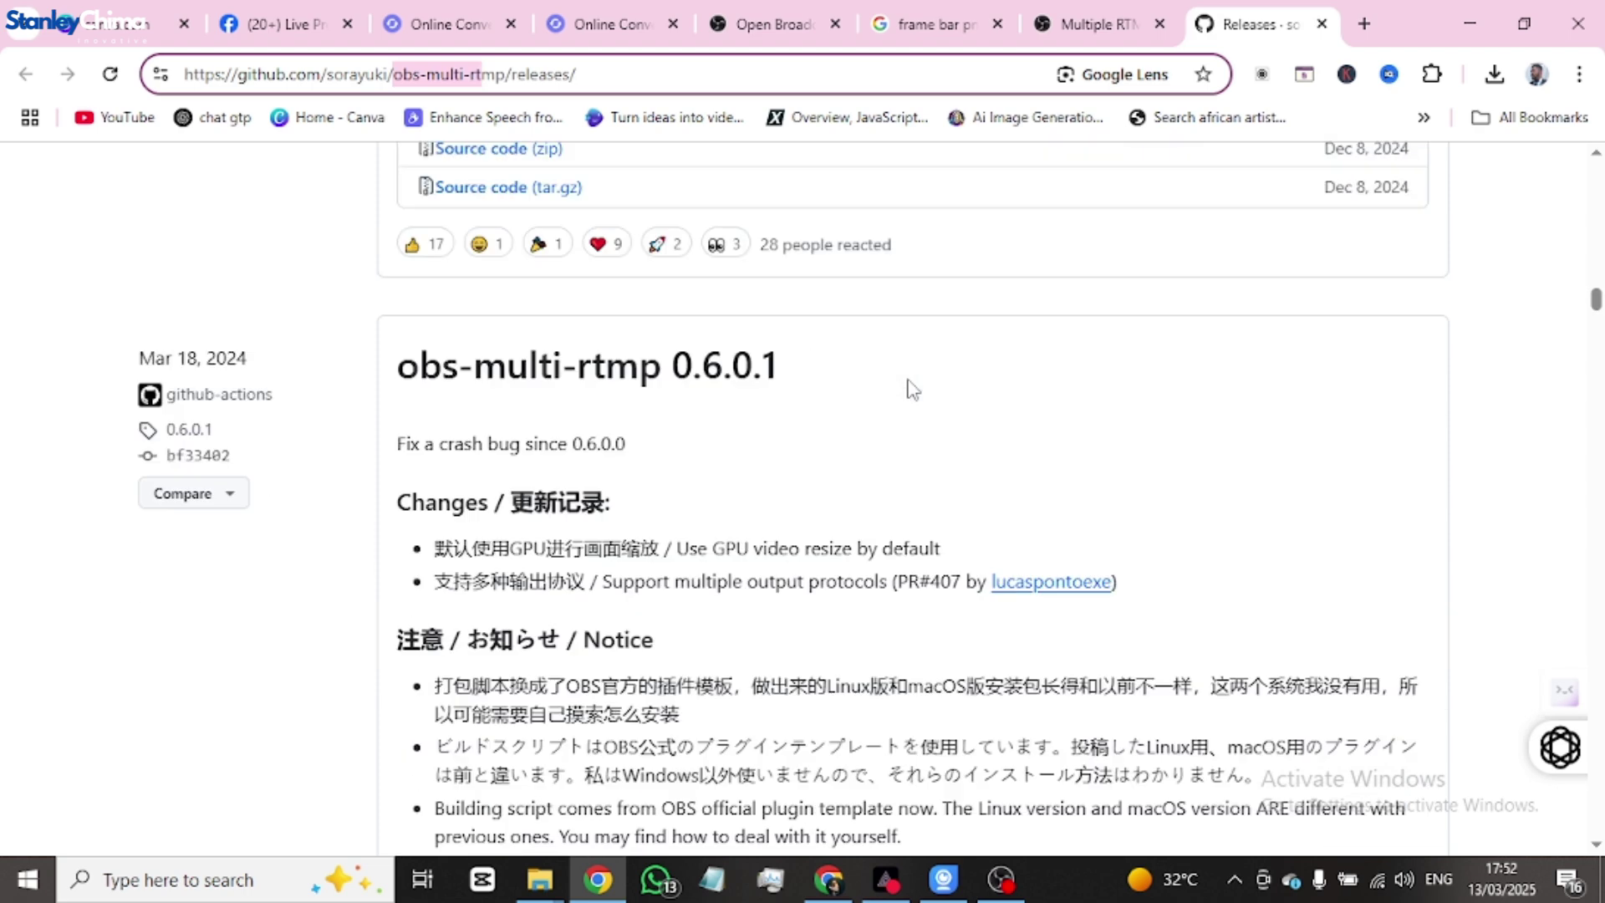
pyautogui.scroll(3, 912, 389)
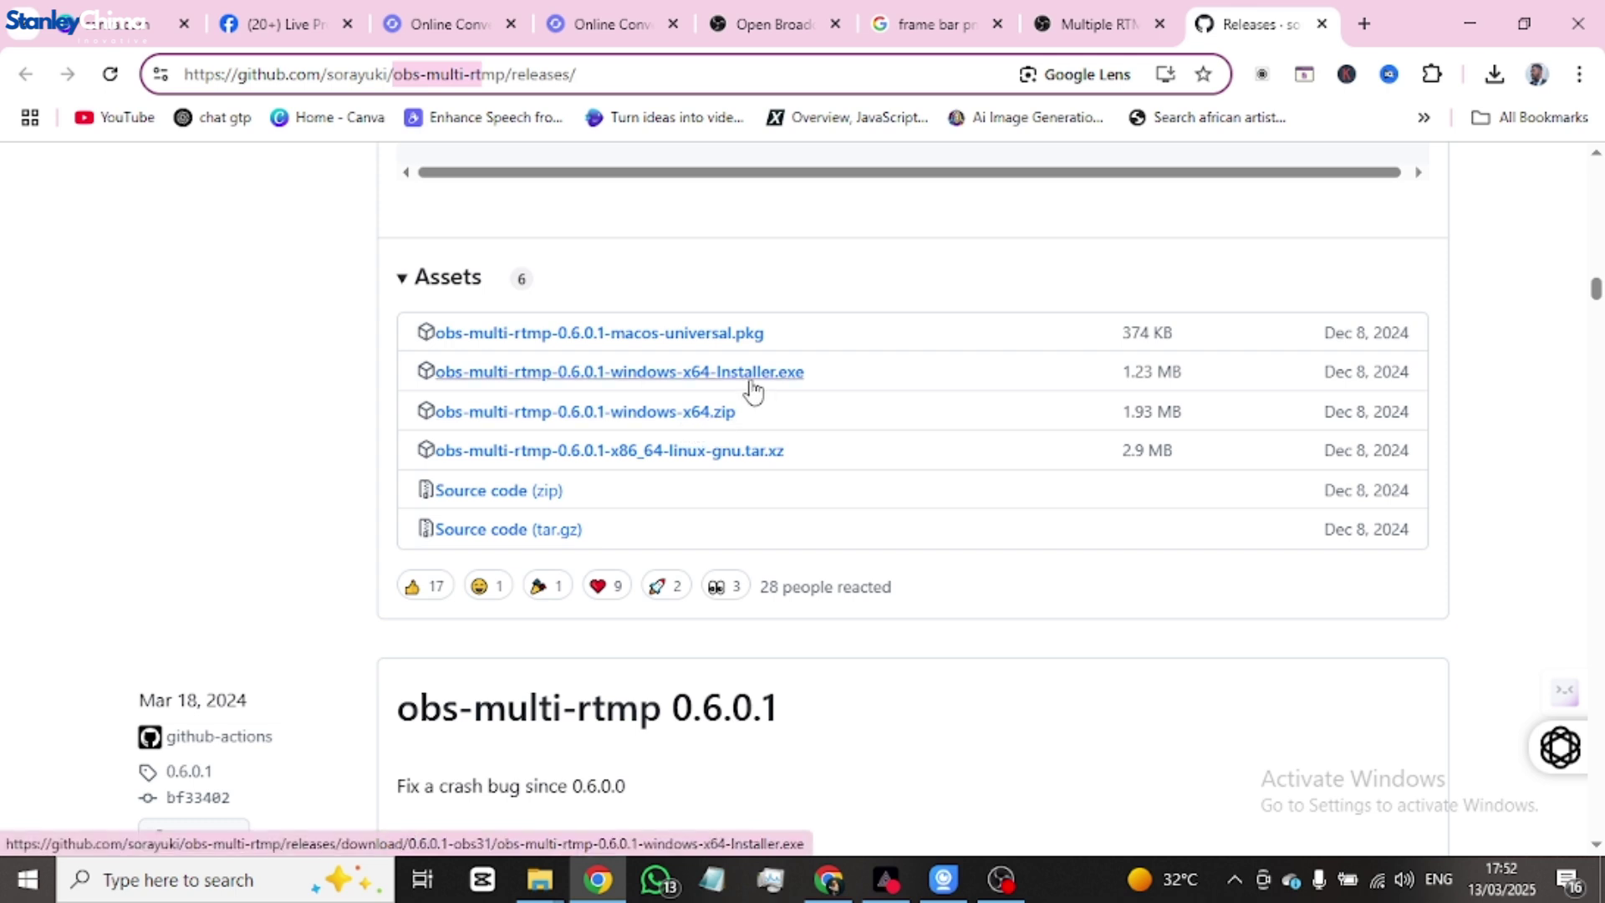
pyautogui.click(1006, 884)
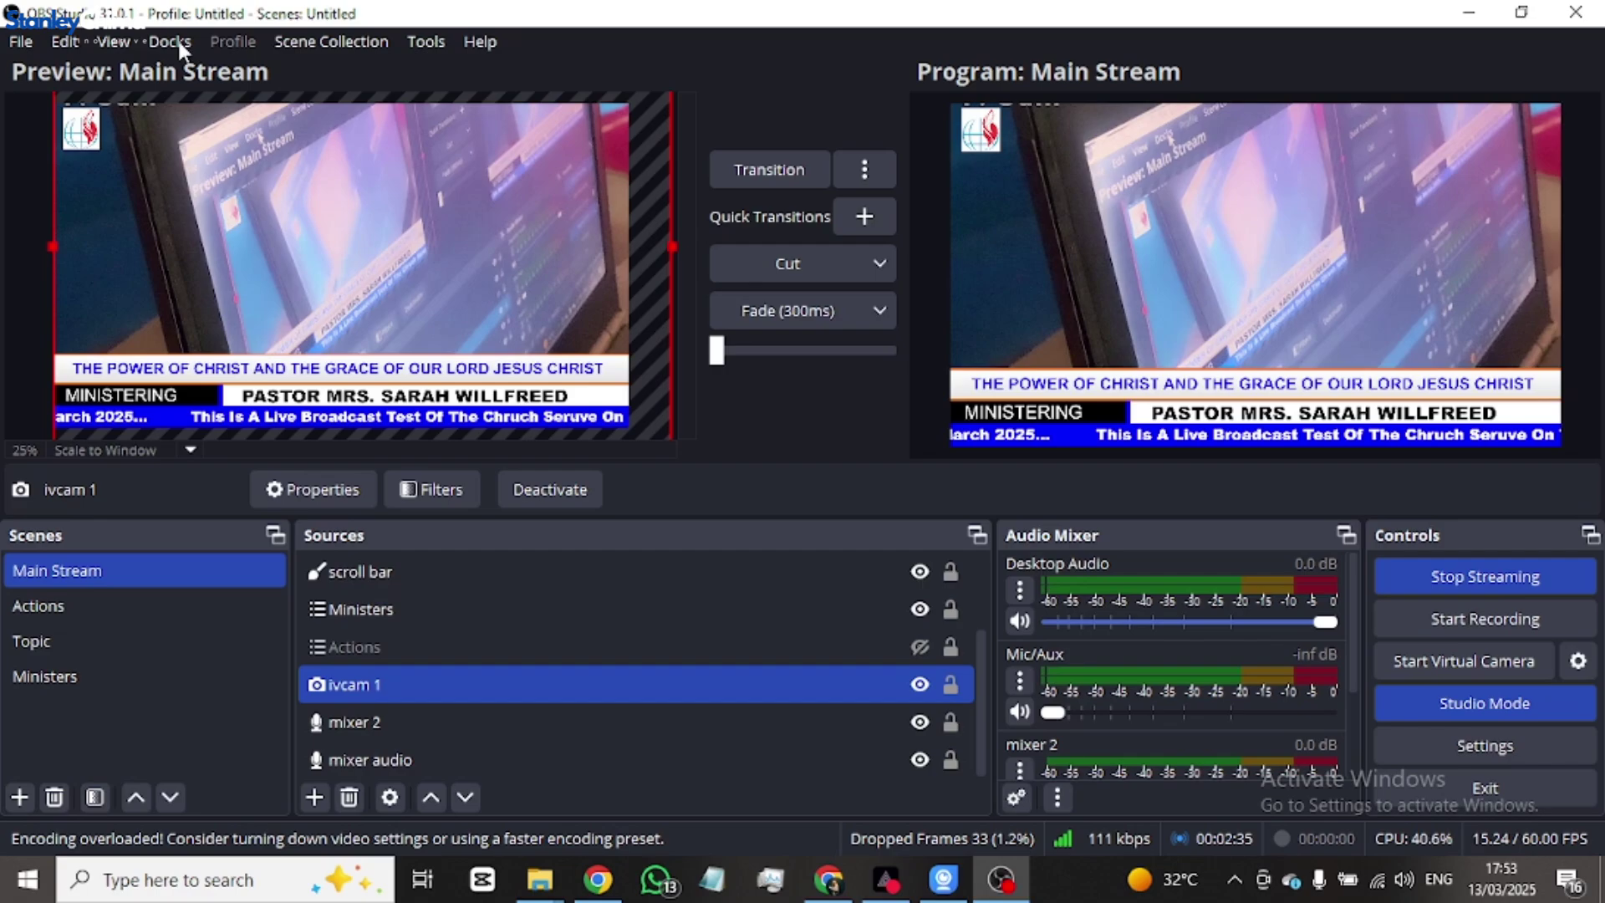
# - Open YouTube from the bookmark in a new Chrome tab
pyautogui.hotkey('alt', 'Tab')
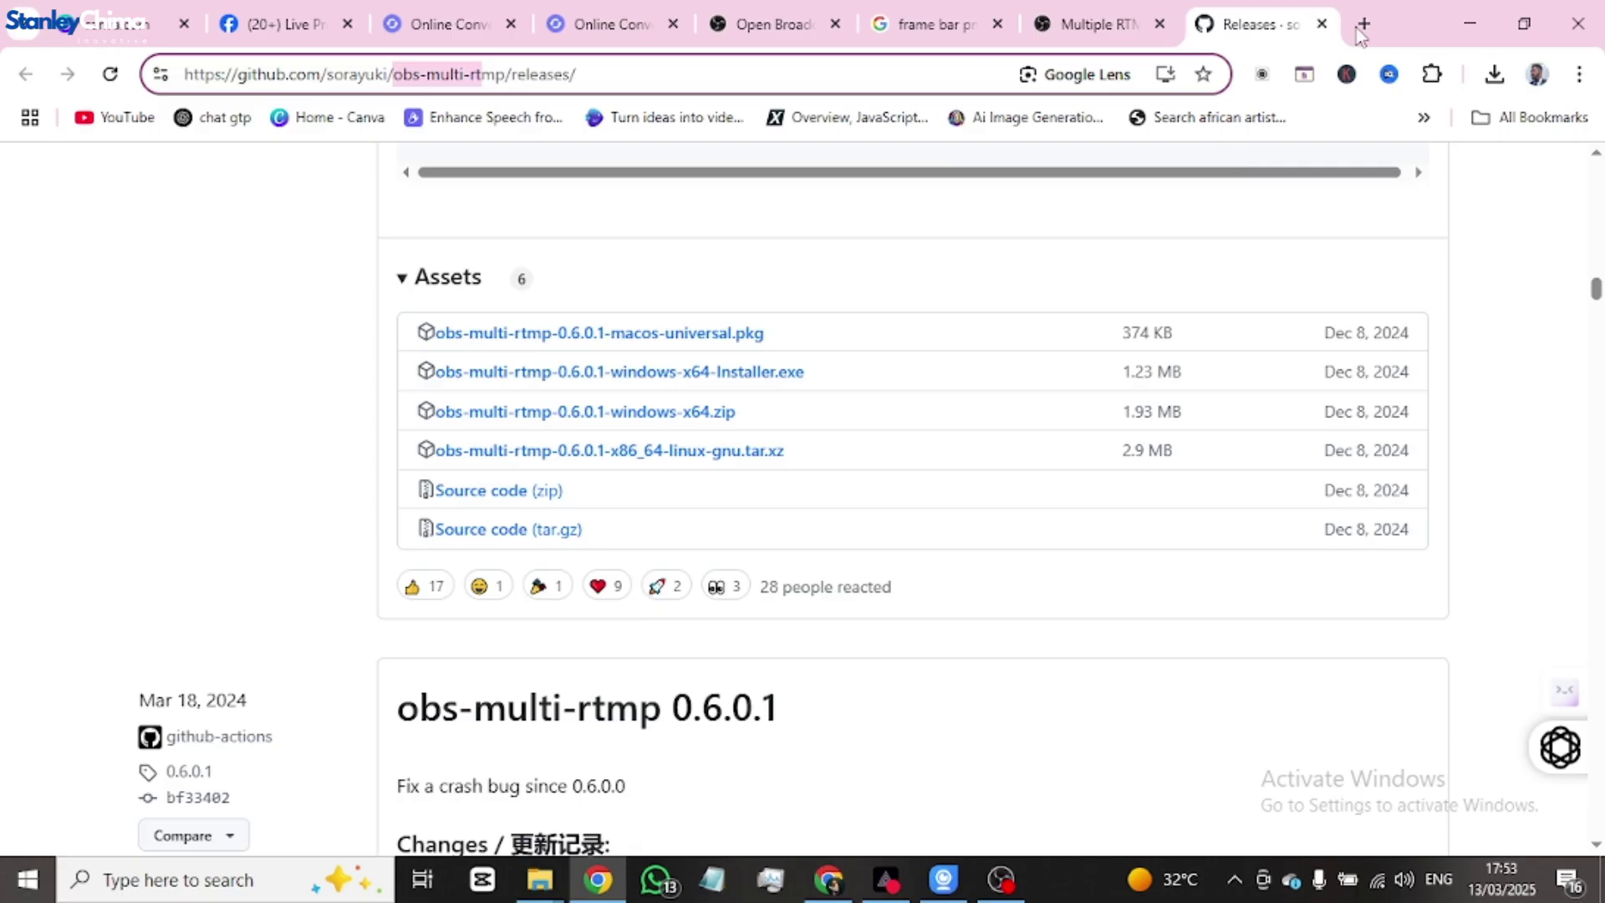
pyautogui.click(1363, 24)
pyautogui.click(127, 117)
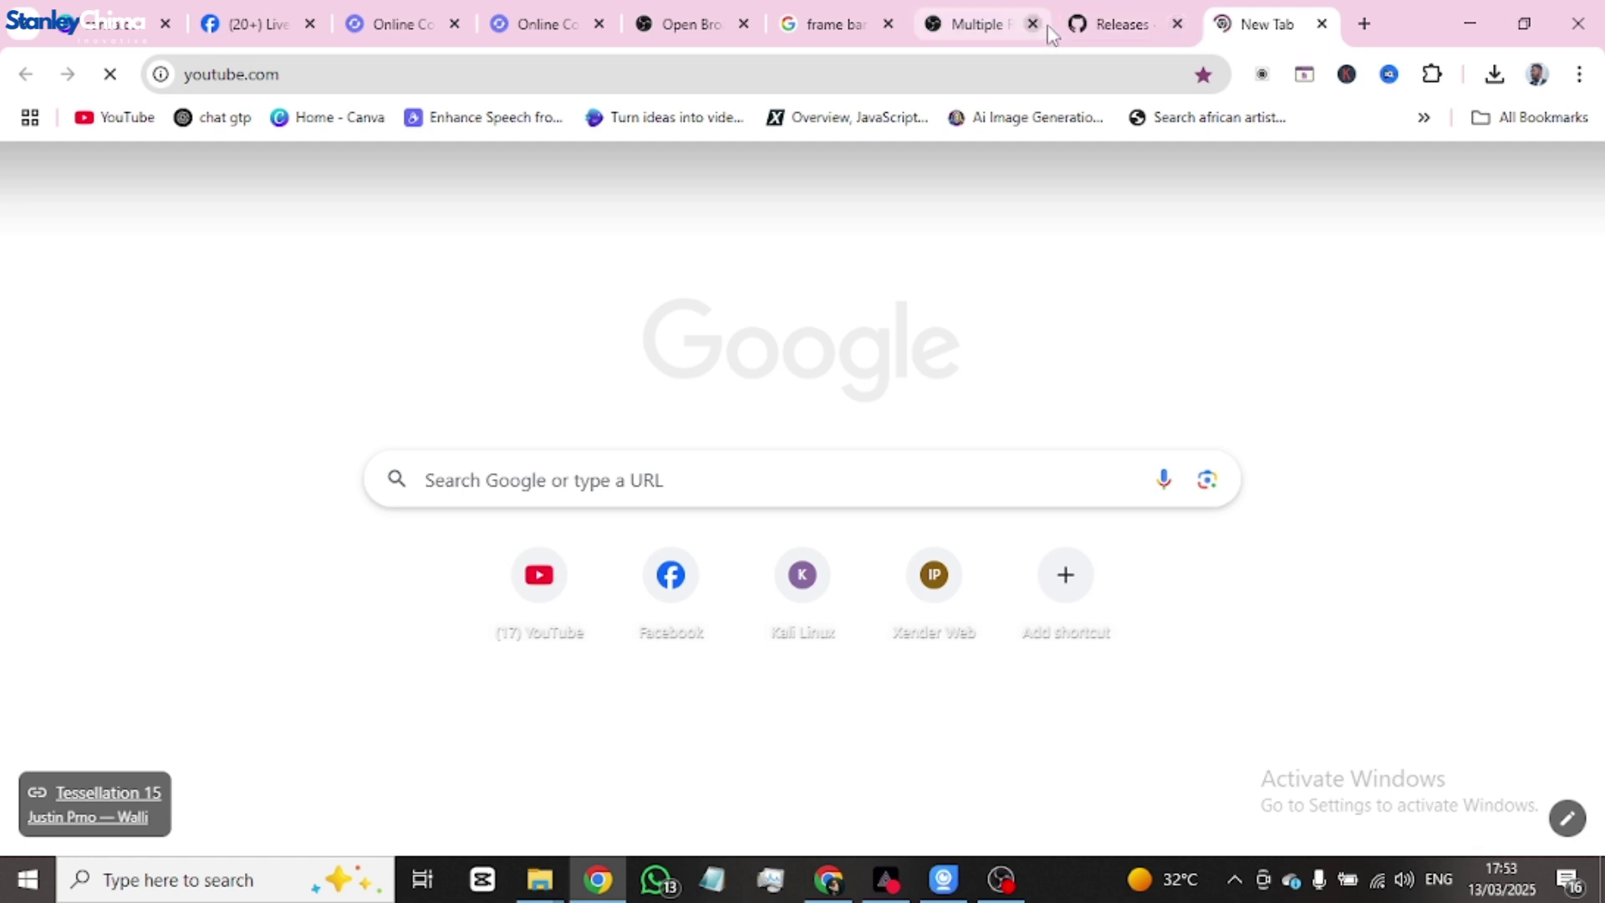
# - Close the leftover plugin and converter tabs, keeping Facebook Live Producer and YouTube, then return to OBS
pyautogui.click(891, 25)
pyautogui.click(891, 25)
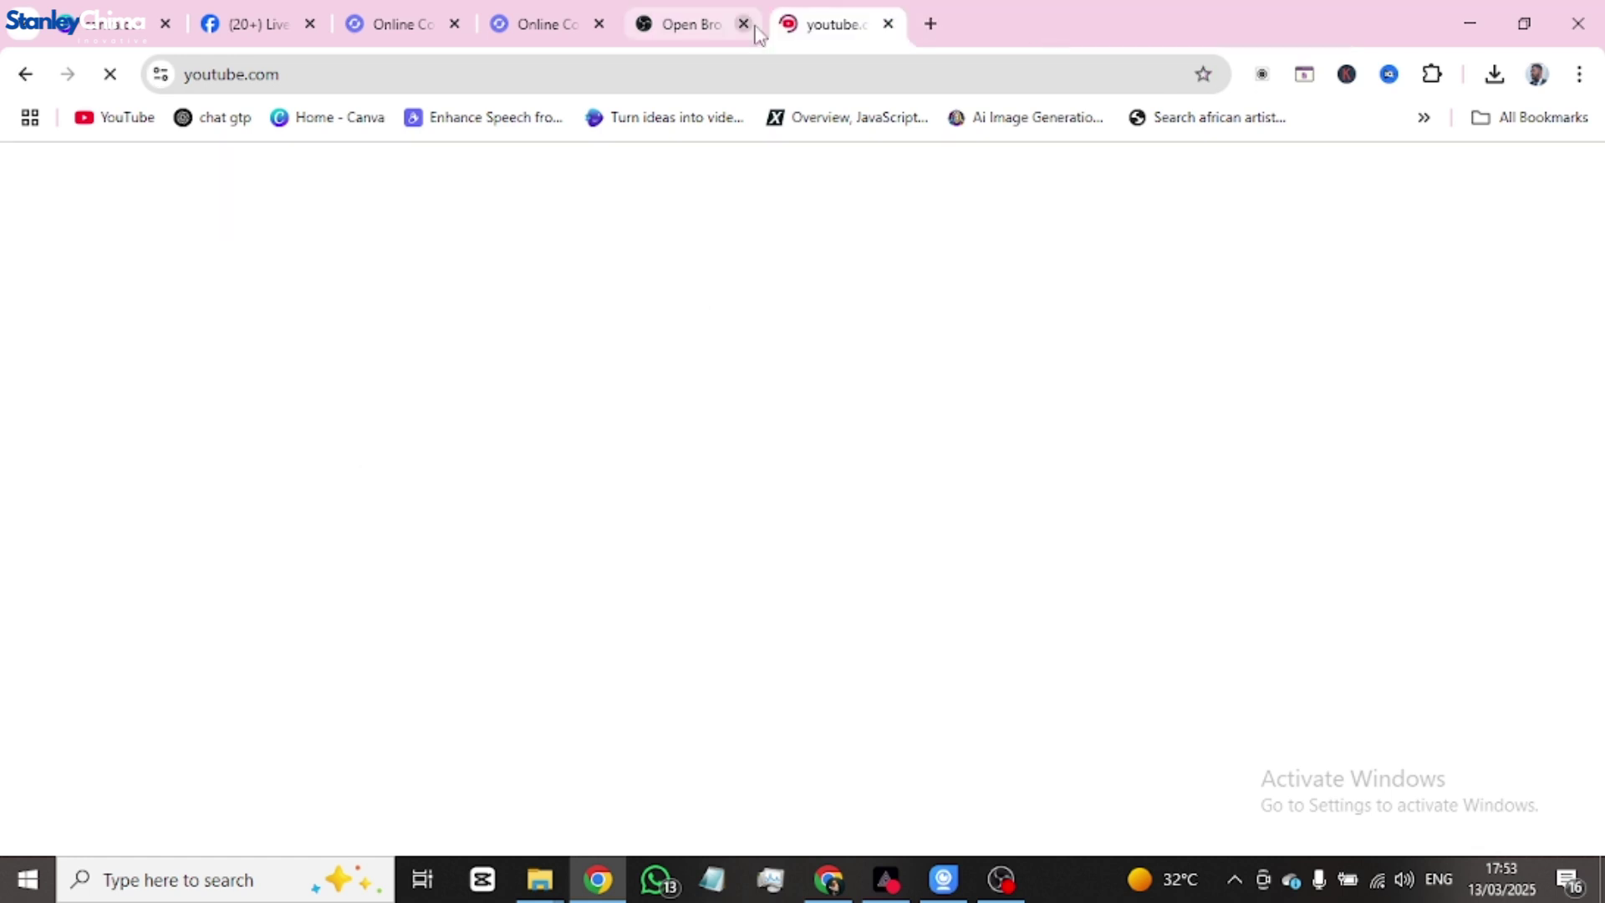
pyautogui.click(743, 24)
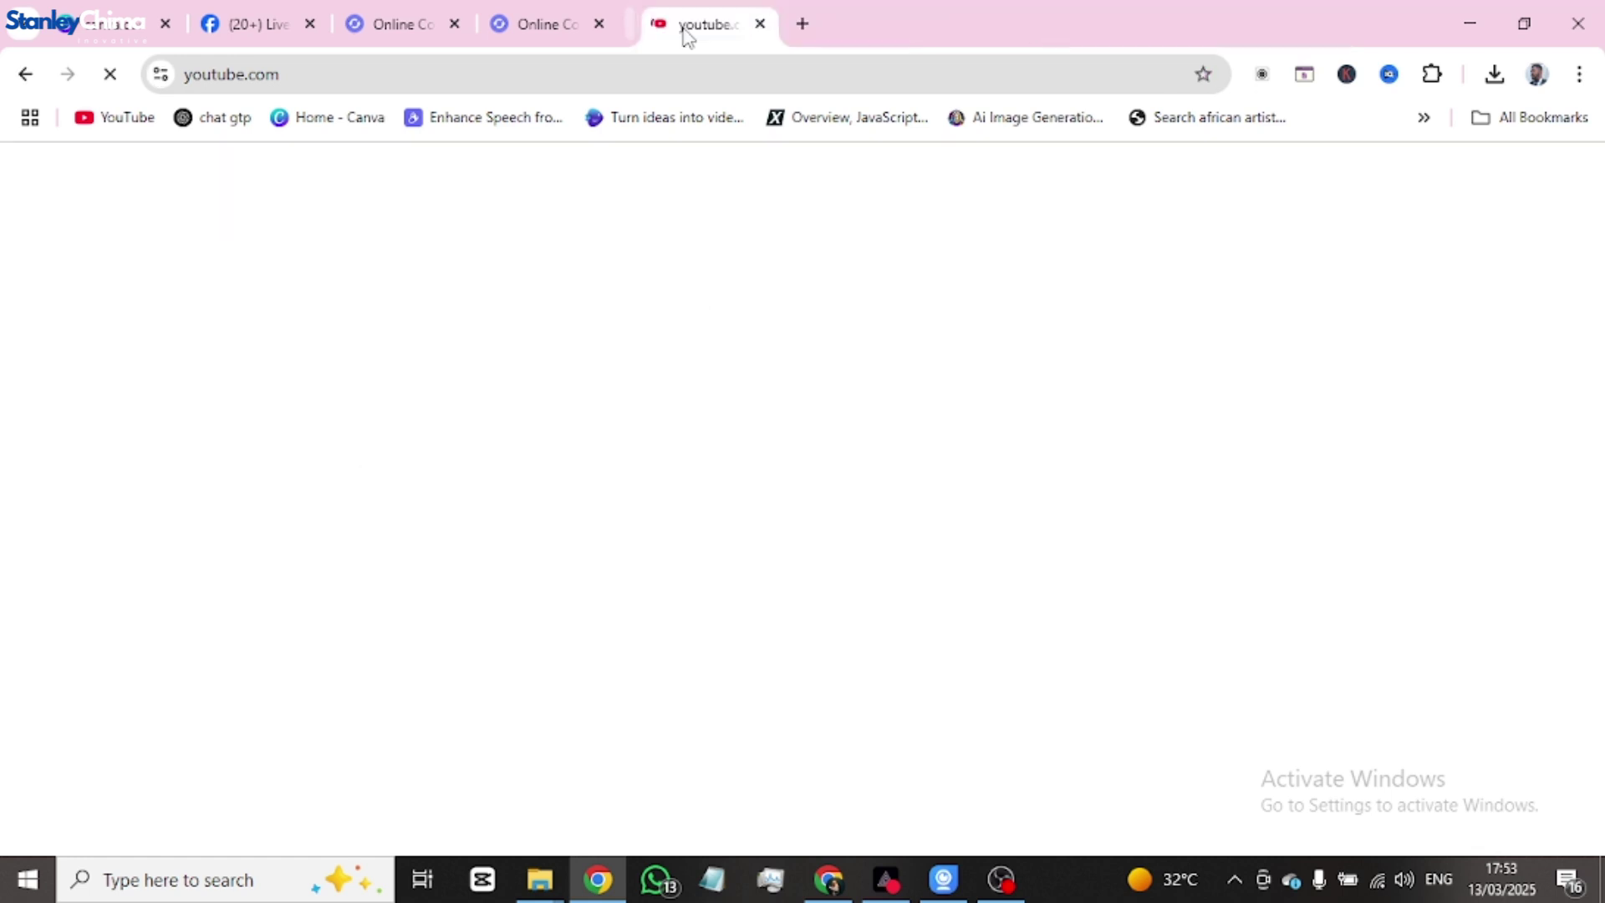
pyautogui.click(599, 23)
pyautogui.click(456, 24)
pyautogui.click(264, 32)
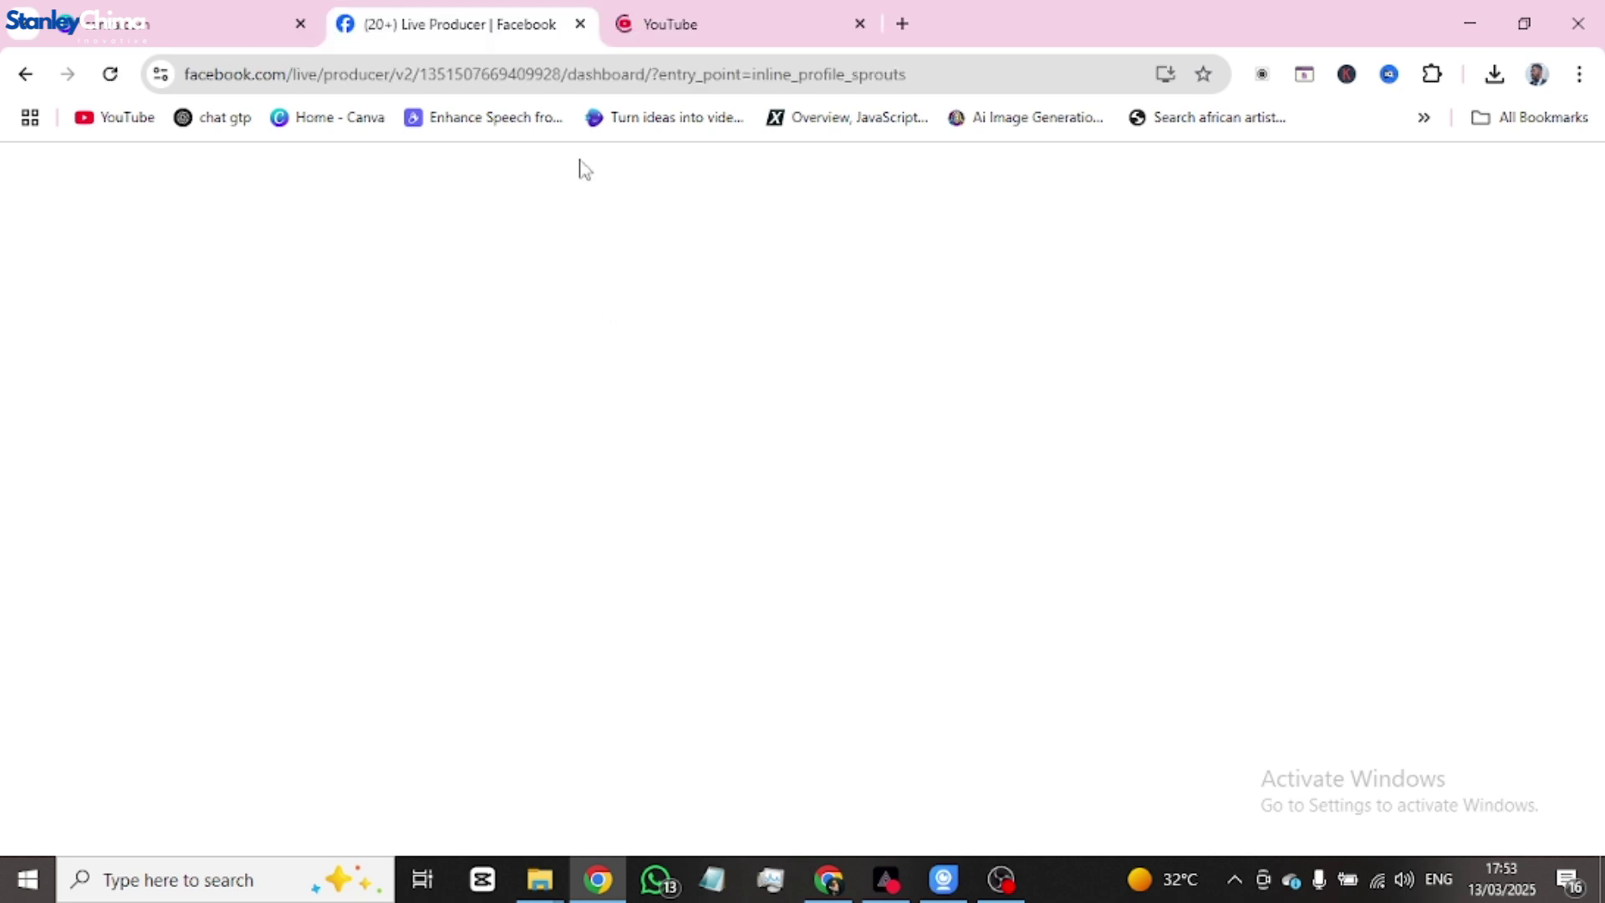
pyautogui.click(752, 33)
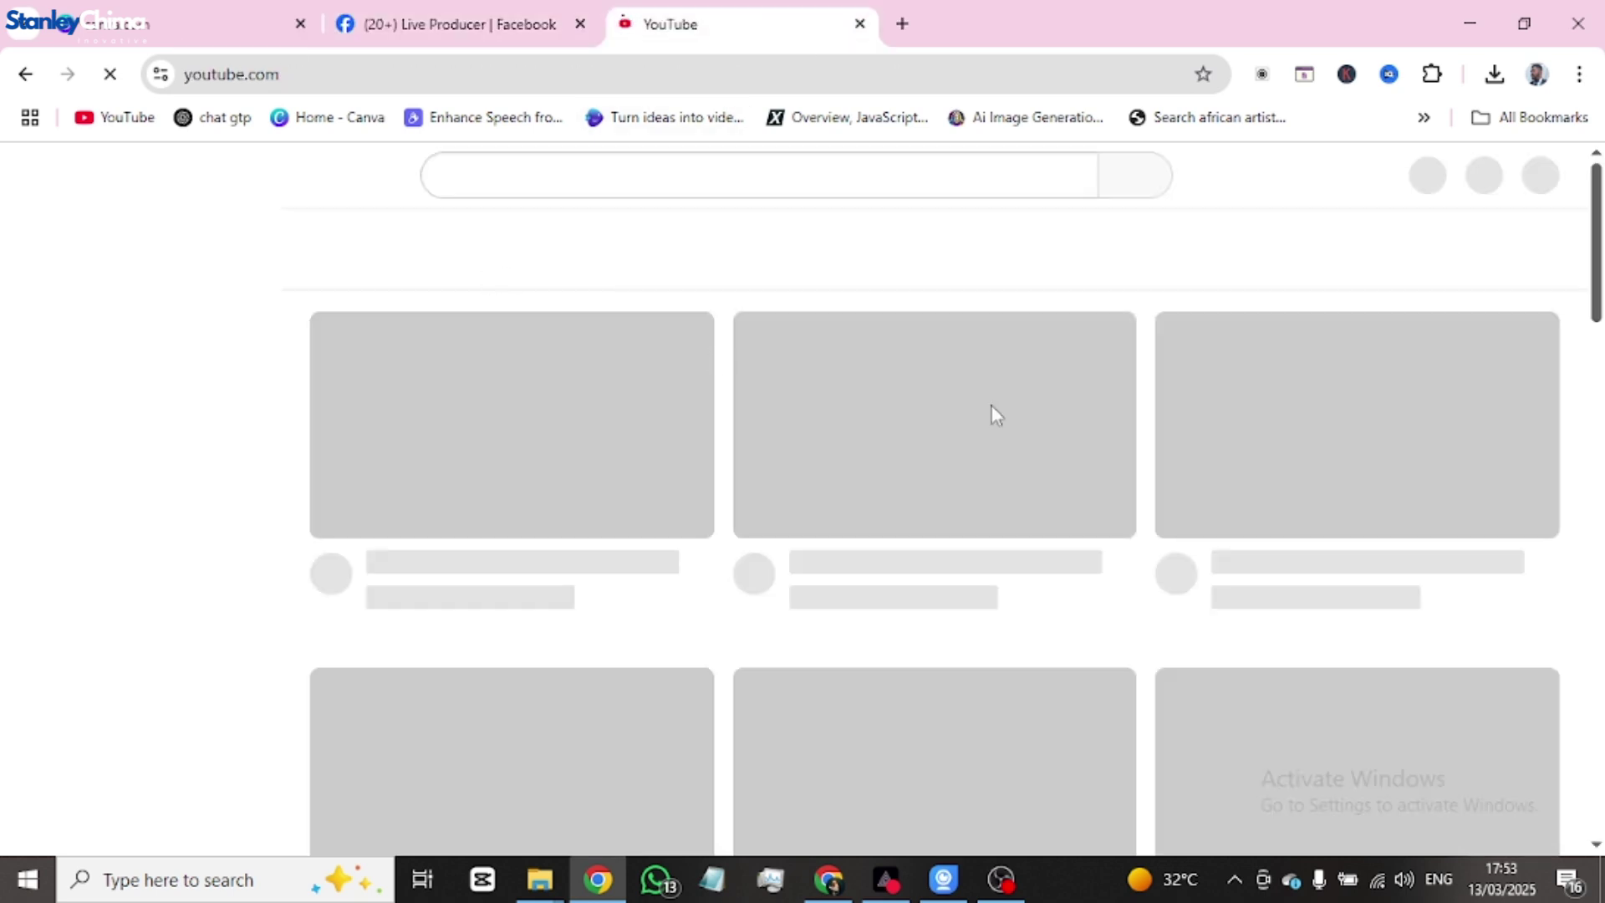
pyautogui.hotkey('alt', 'Tab')
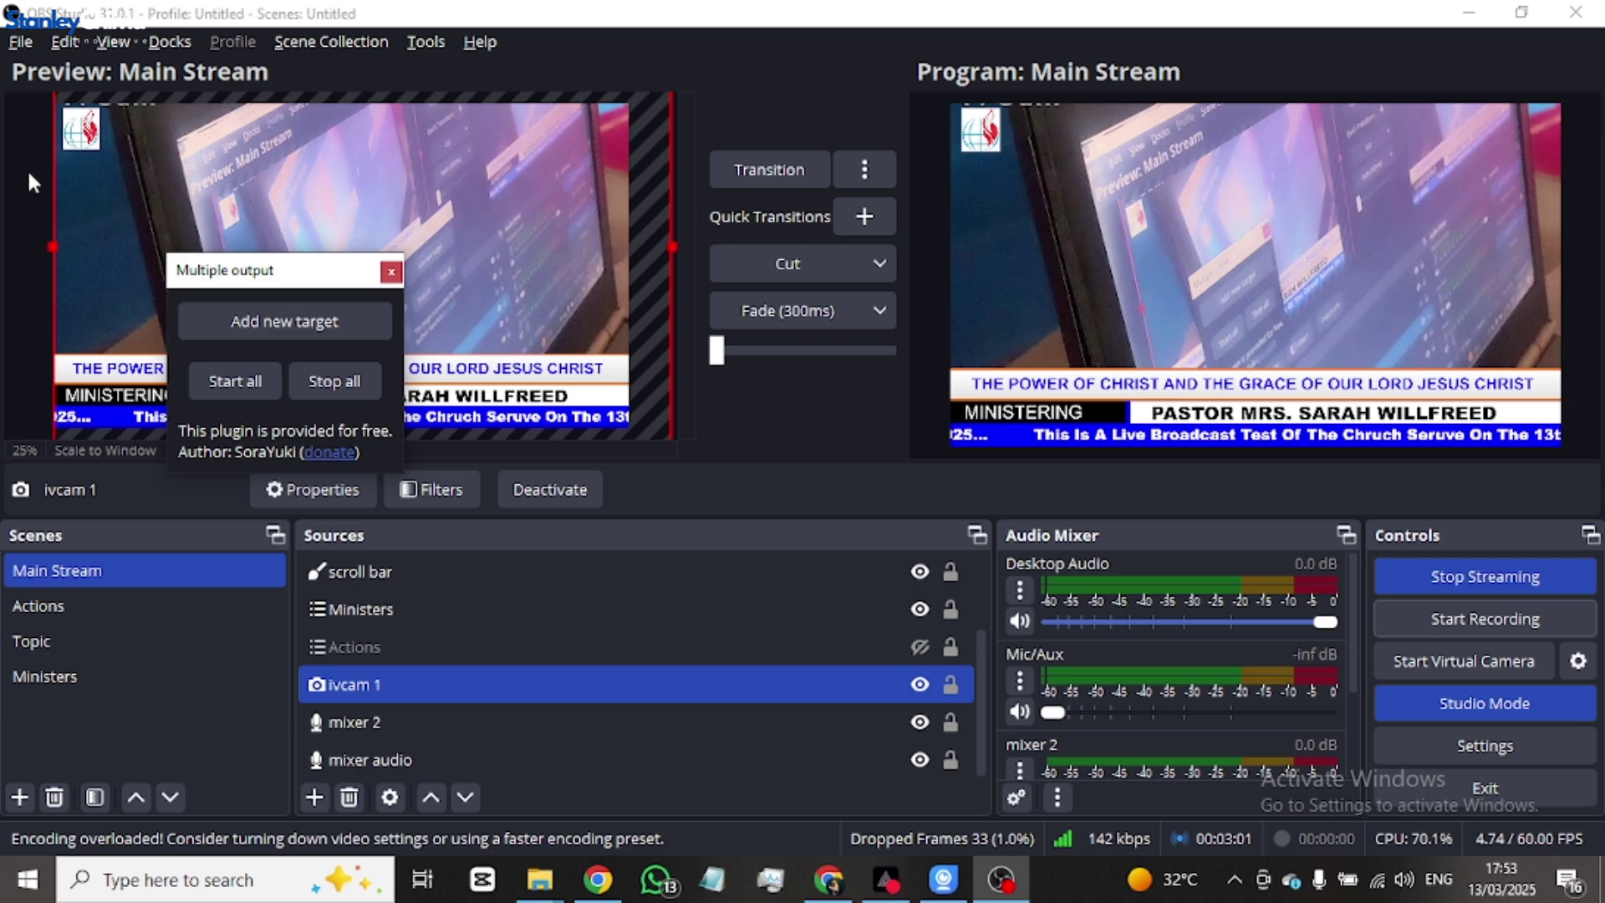
# - Go from OBS Studio to Chrome's YouTube tab, back to OBS, then return to YouTube
pyautogui.hotkey('alt', 'Tab')
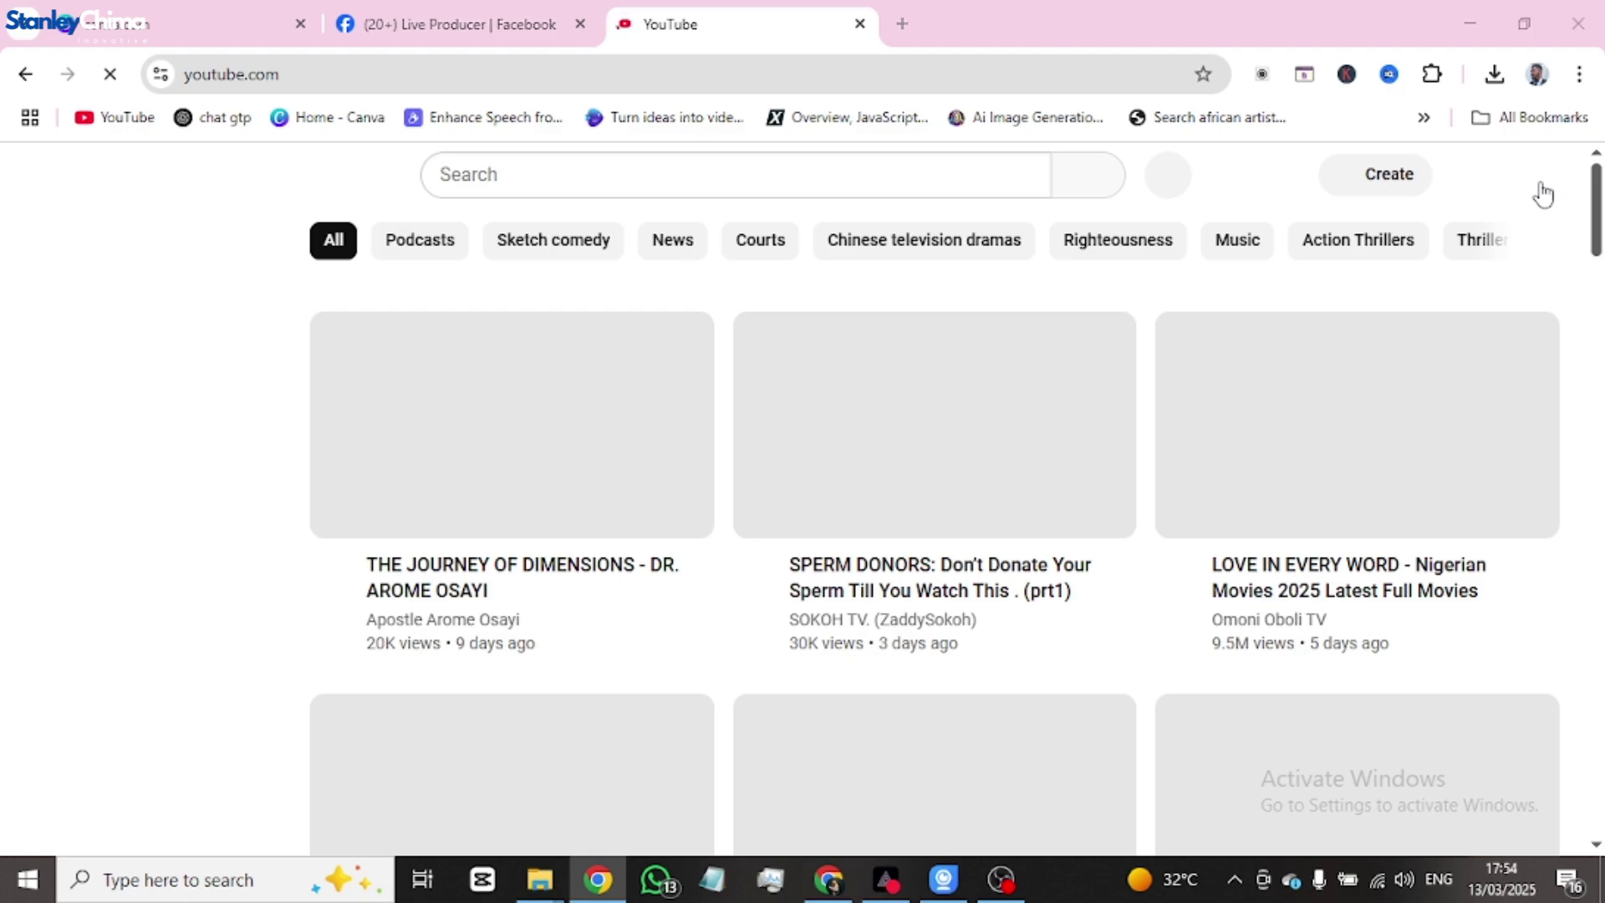
pyautogui.hotkey('alt', 'Tab')
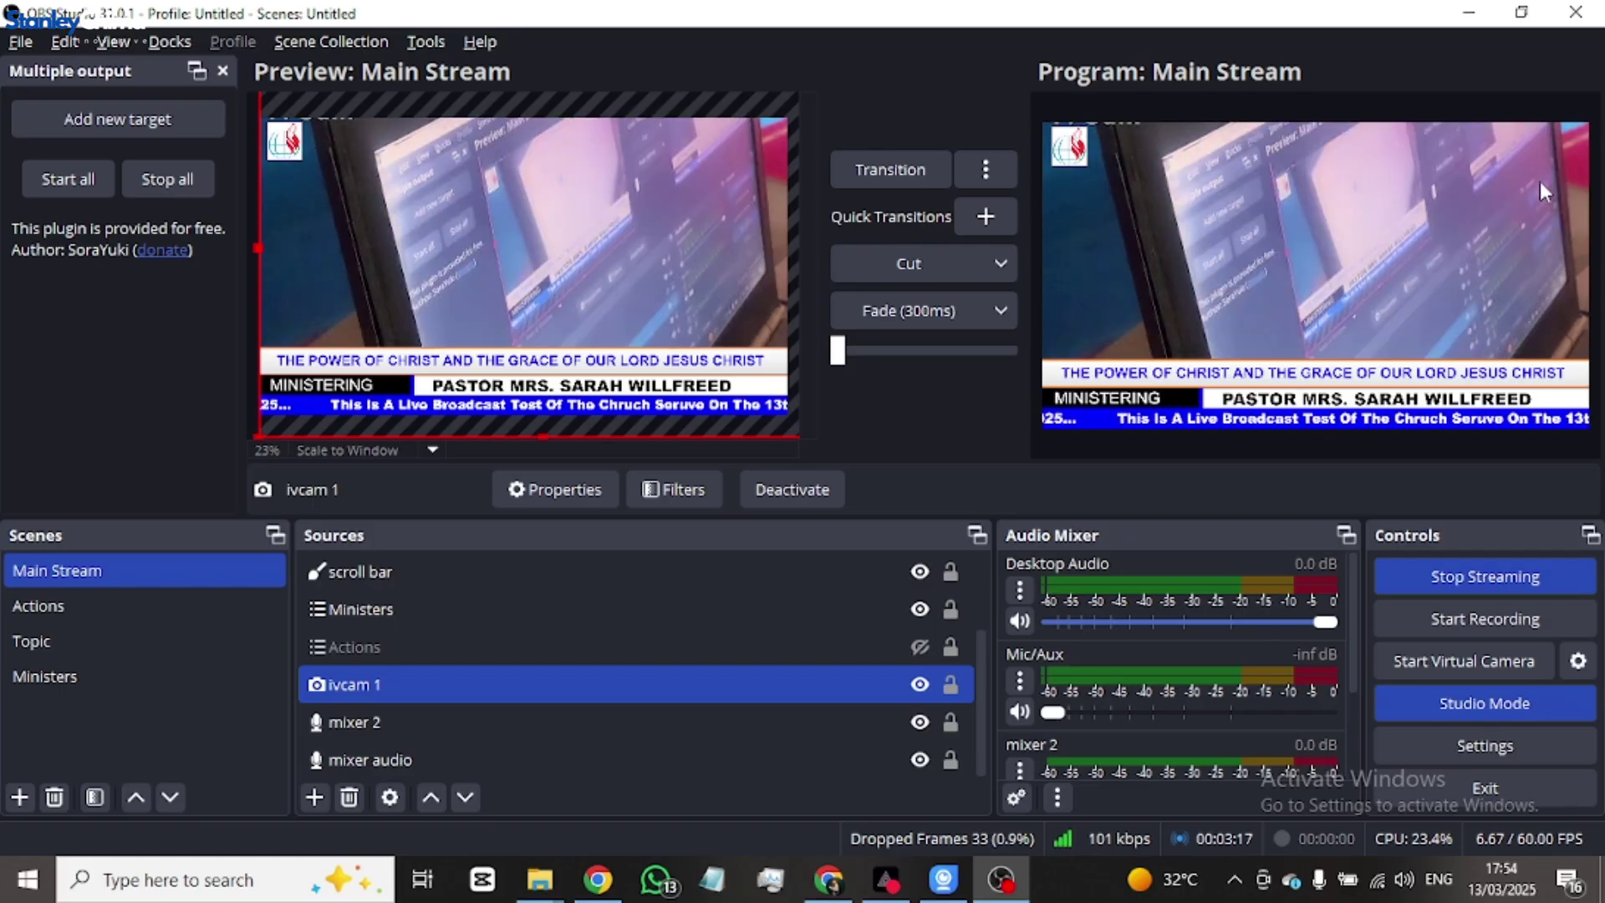
pyautogui.hotkey('alt', 'Tab')
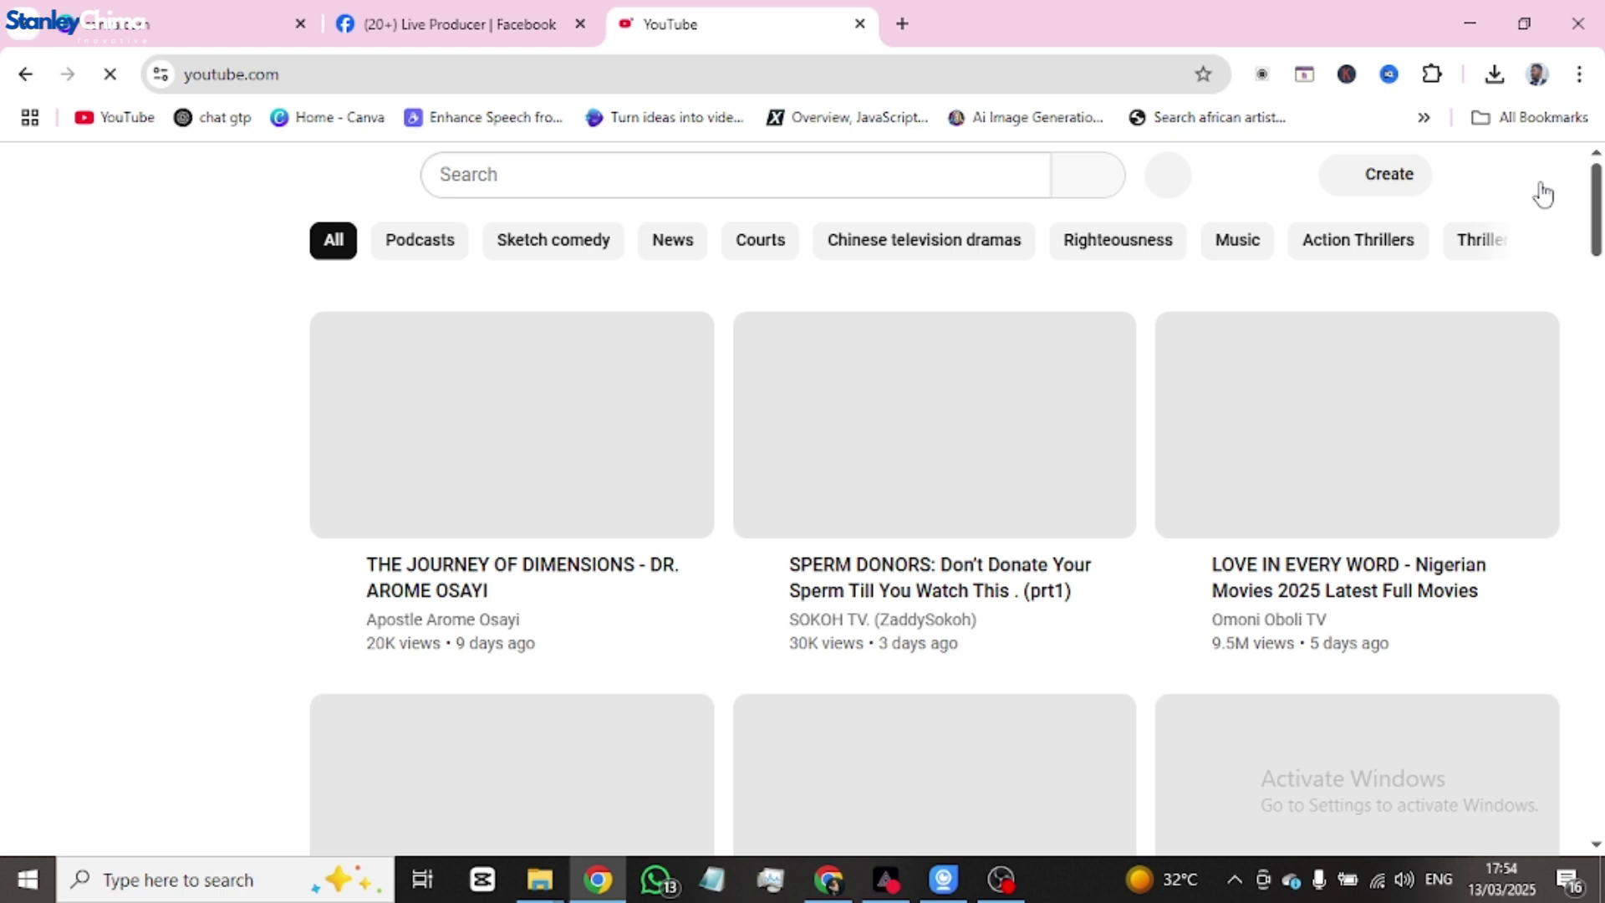
# - Start setting up a new YouTube live stream through Create > Go live
pyautogui.click(1395, 192)
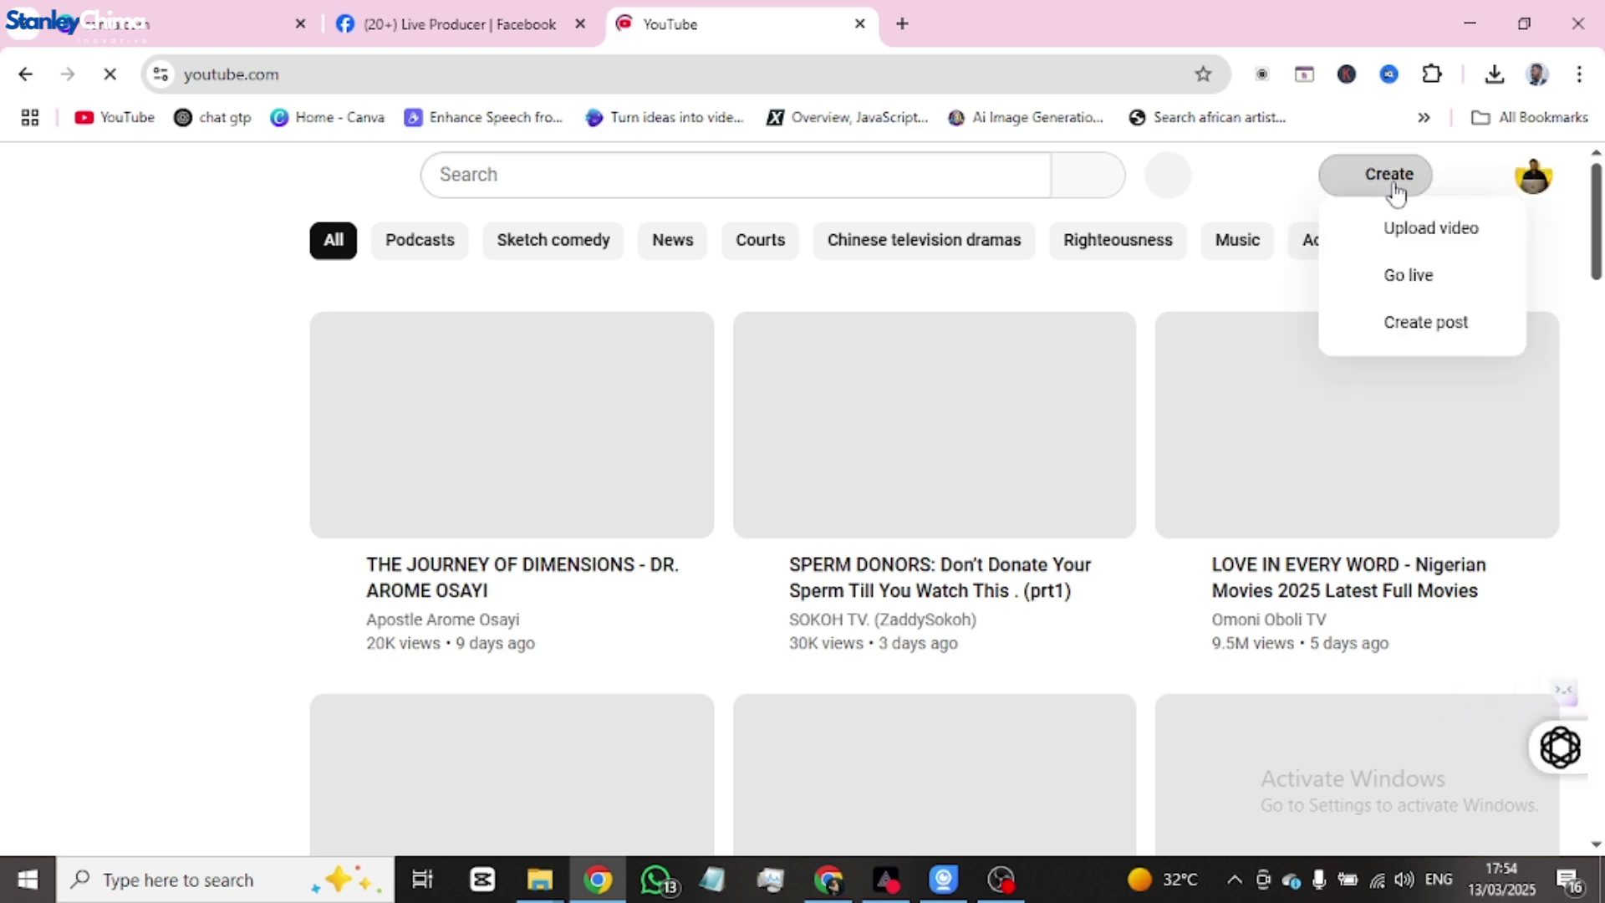
pyautogui.click(1413, 277)
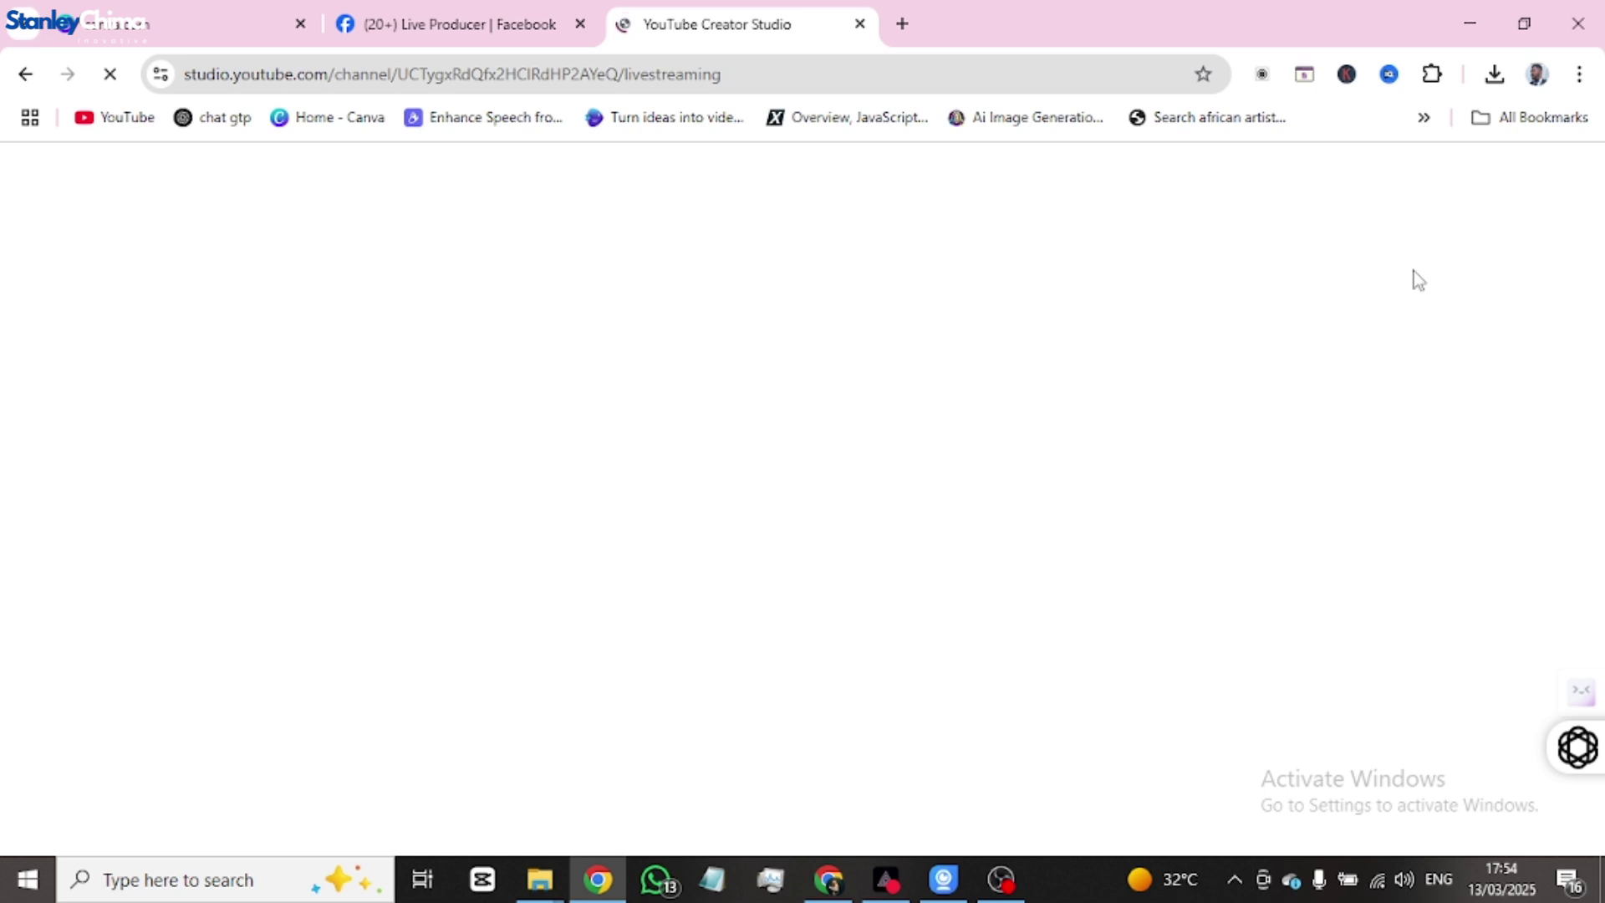
pyautogui.click(1010, 879)
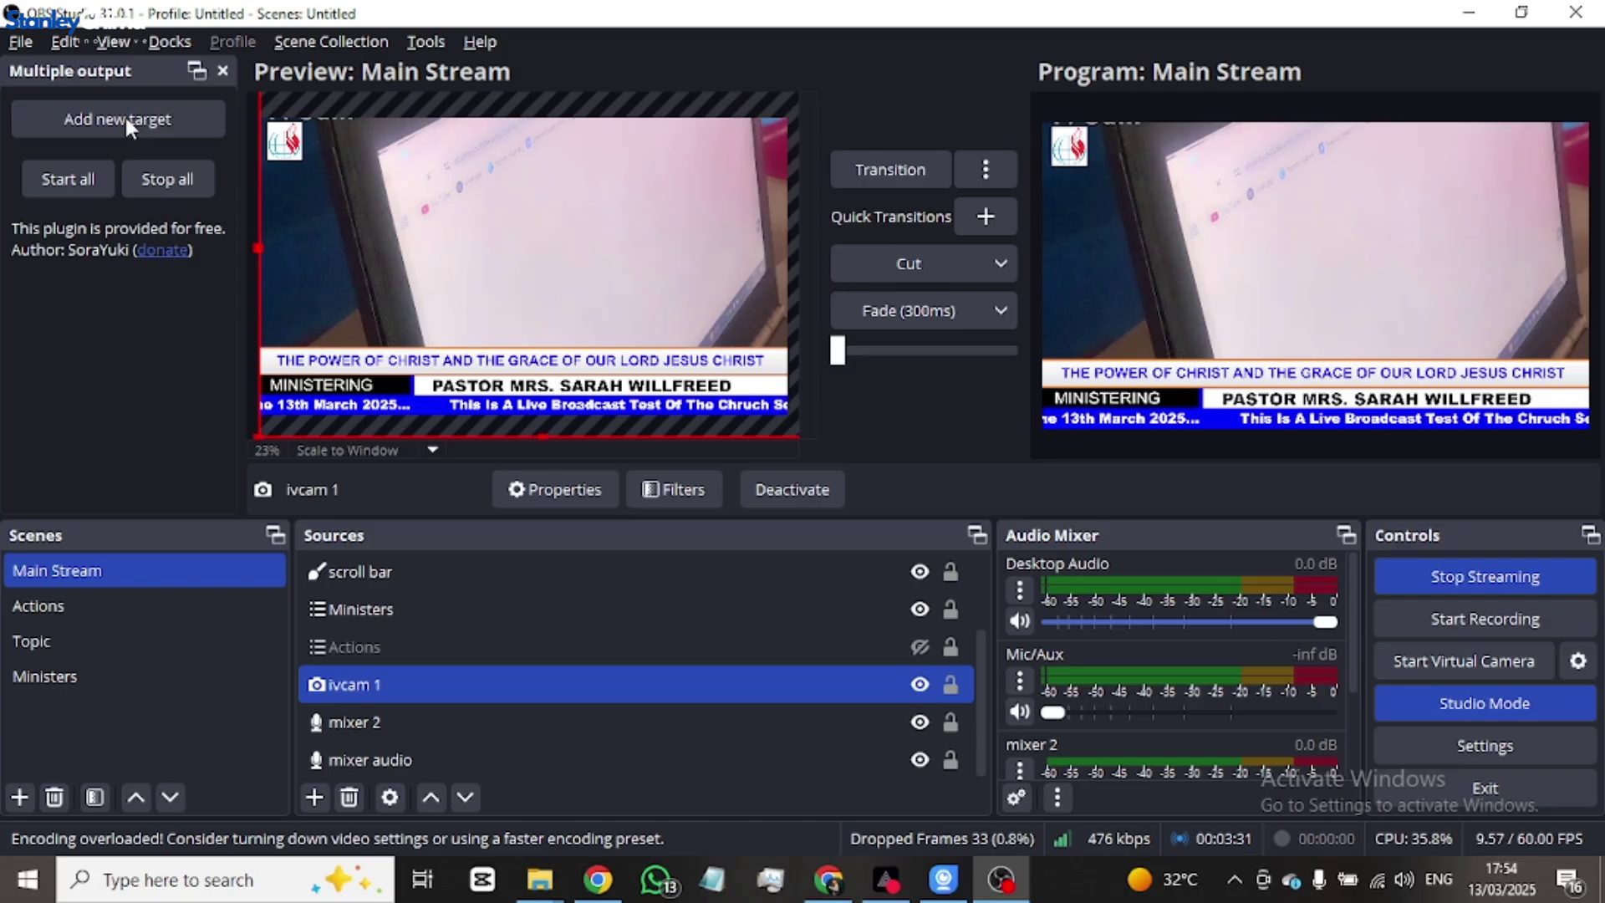
pyautogui.click(1004, 879)
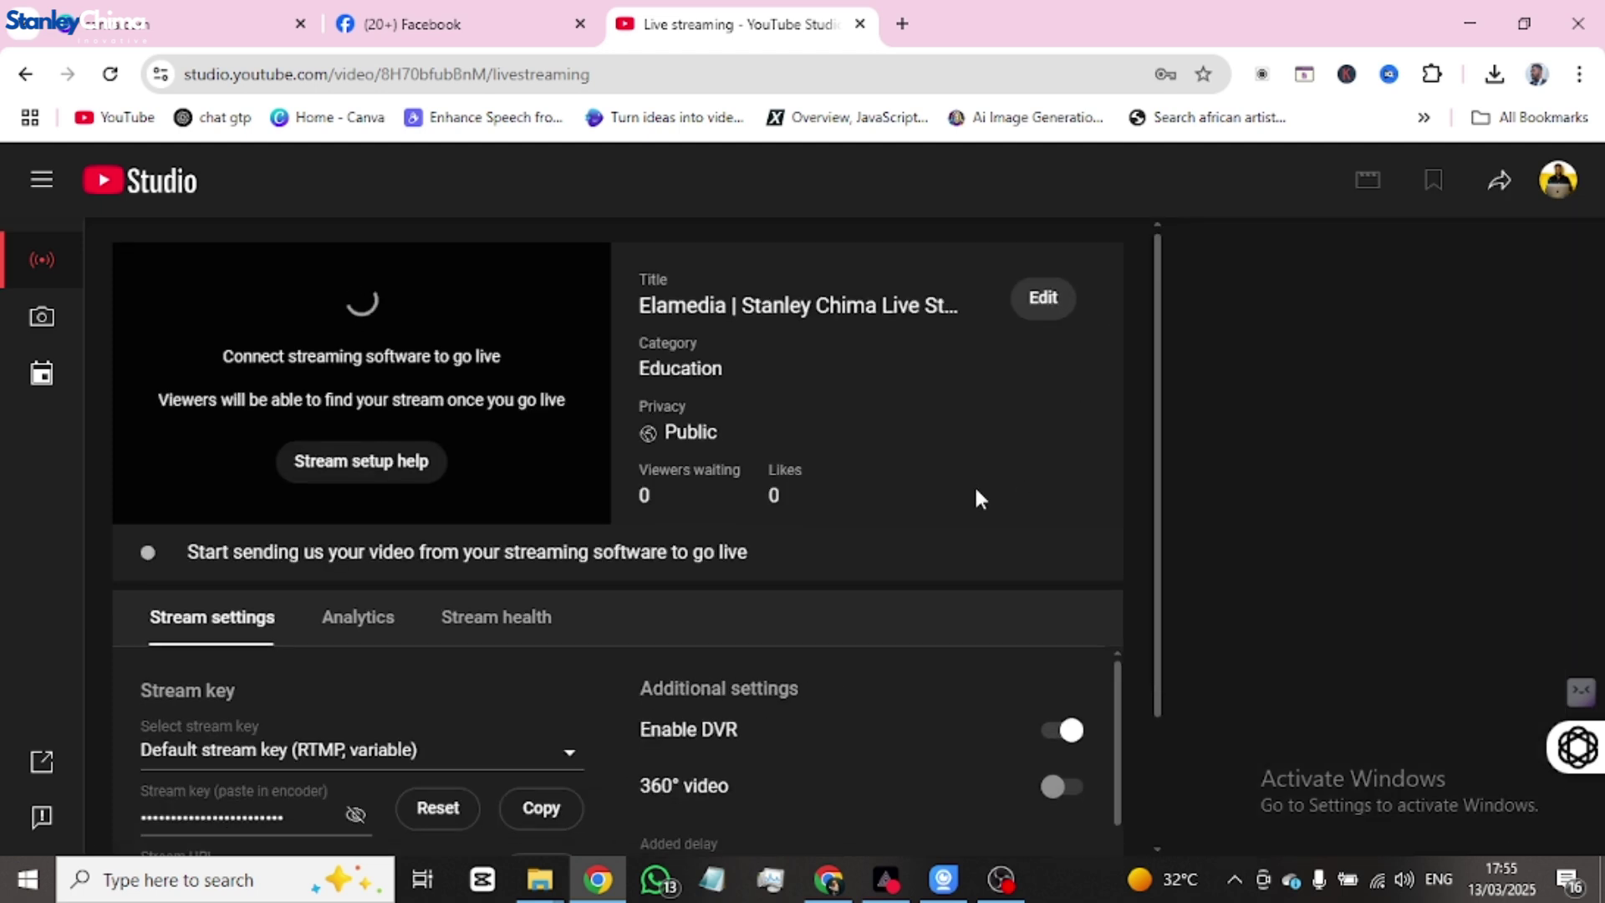
# - Copy the YouTube stream key from Stream settings and switch to OBS Studio
pyautogui.scroll(-2, 977, 490)
pyautogui.scroll(2, 977, 492)
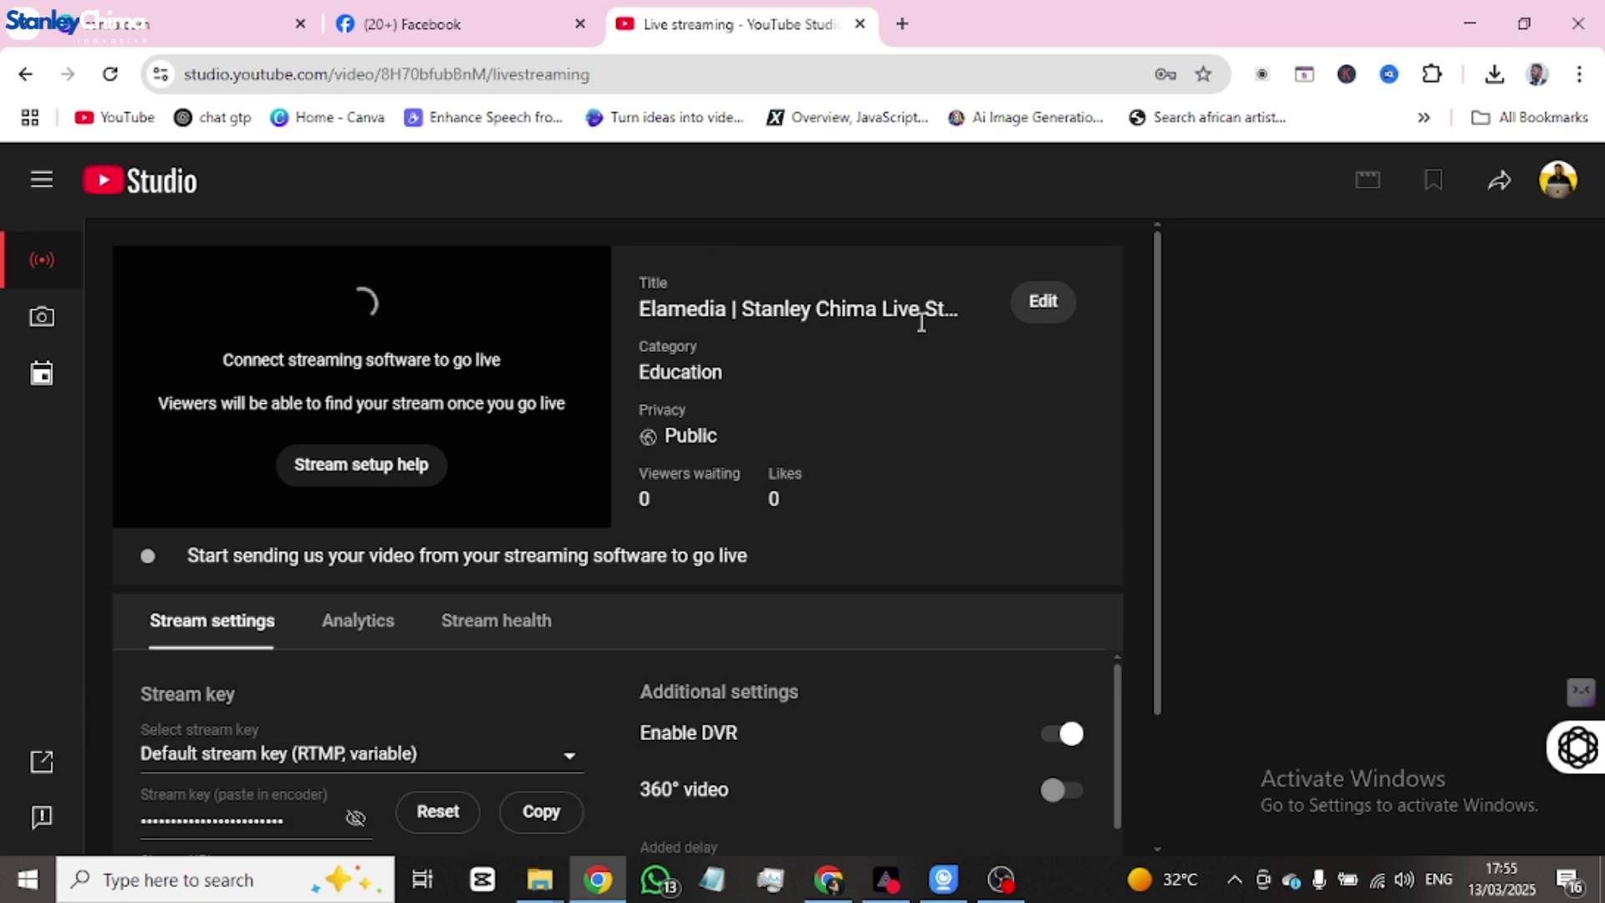
pyautogui.scroll(-1, 871, 376)
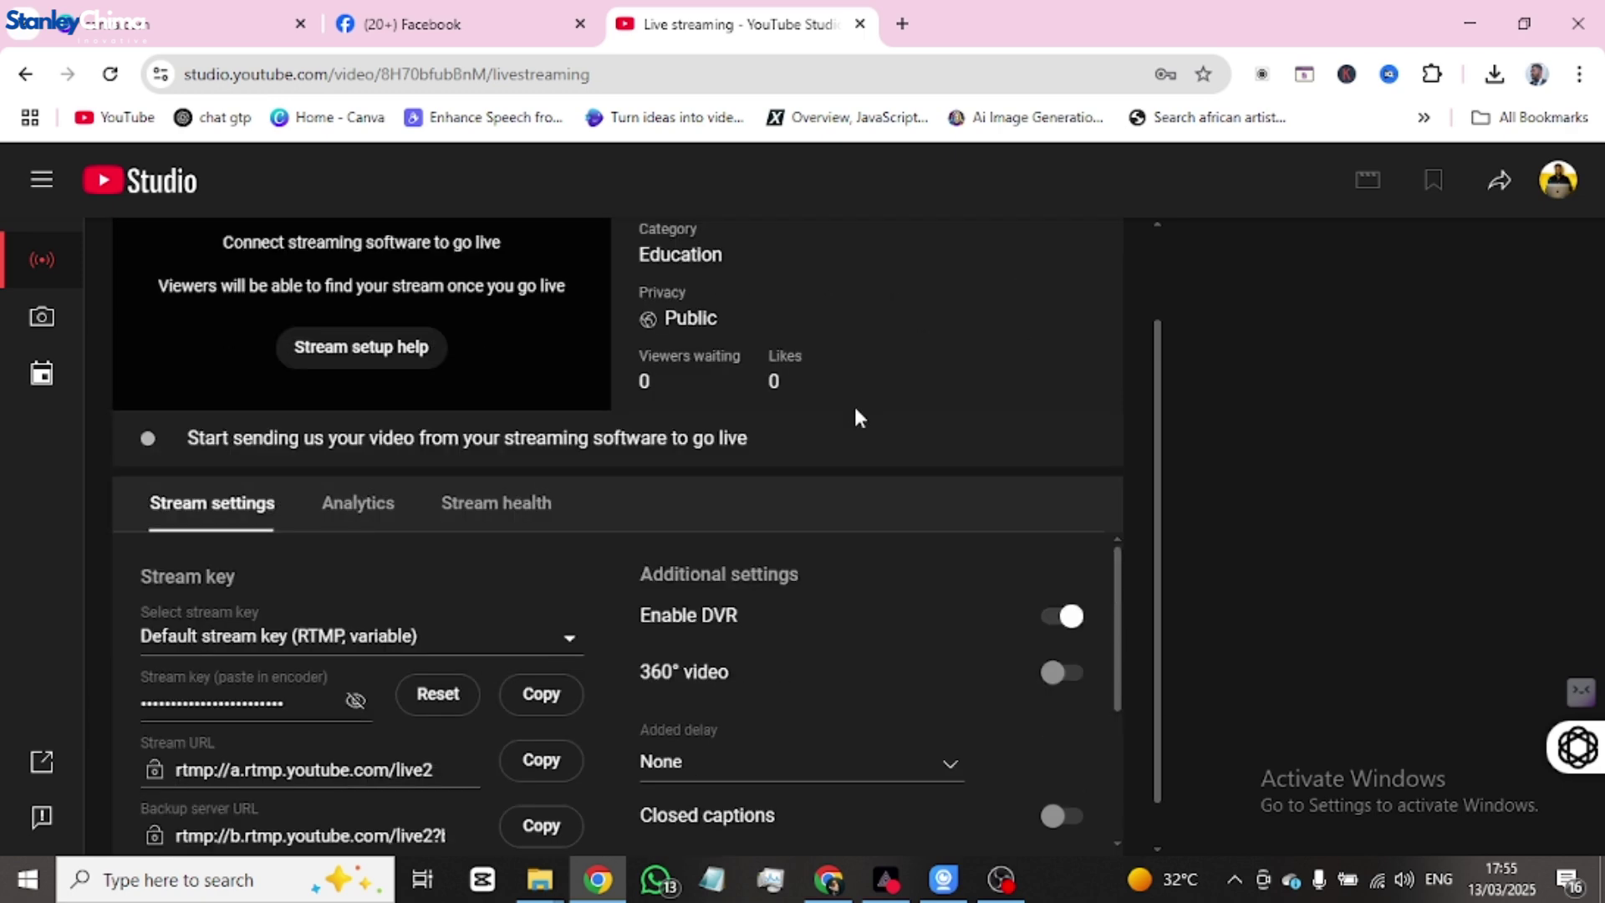
pyautogui.scroll(-1, 829, 409)
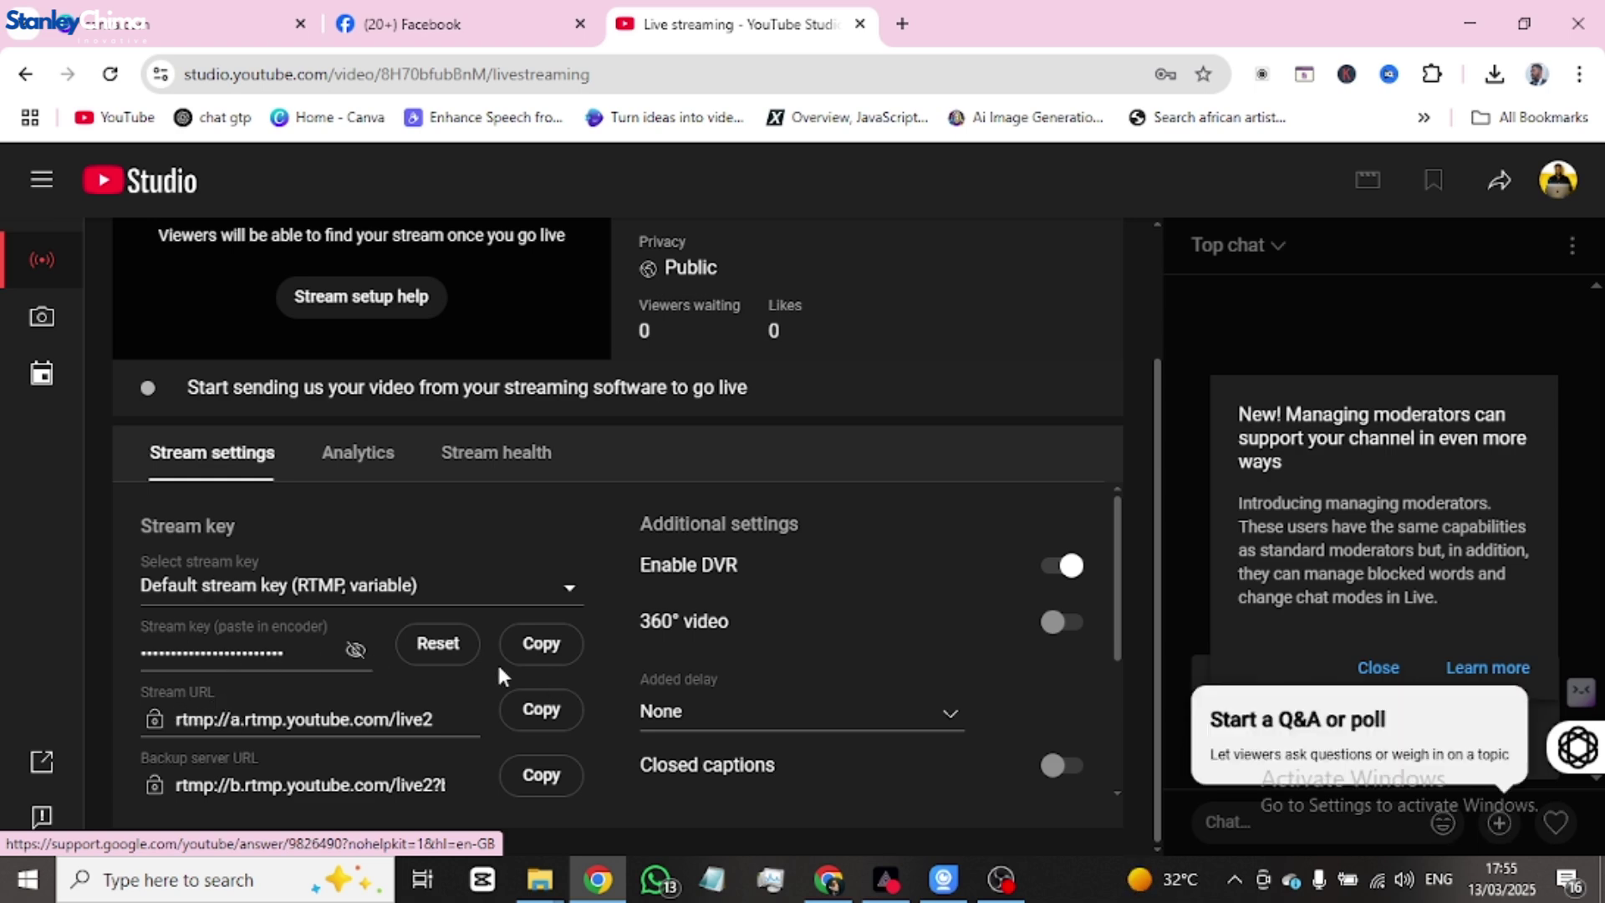
pyautogui.click(539, 644)
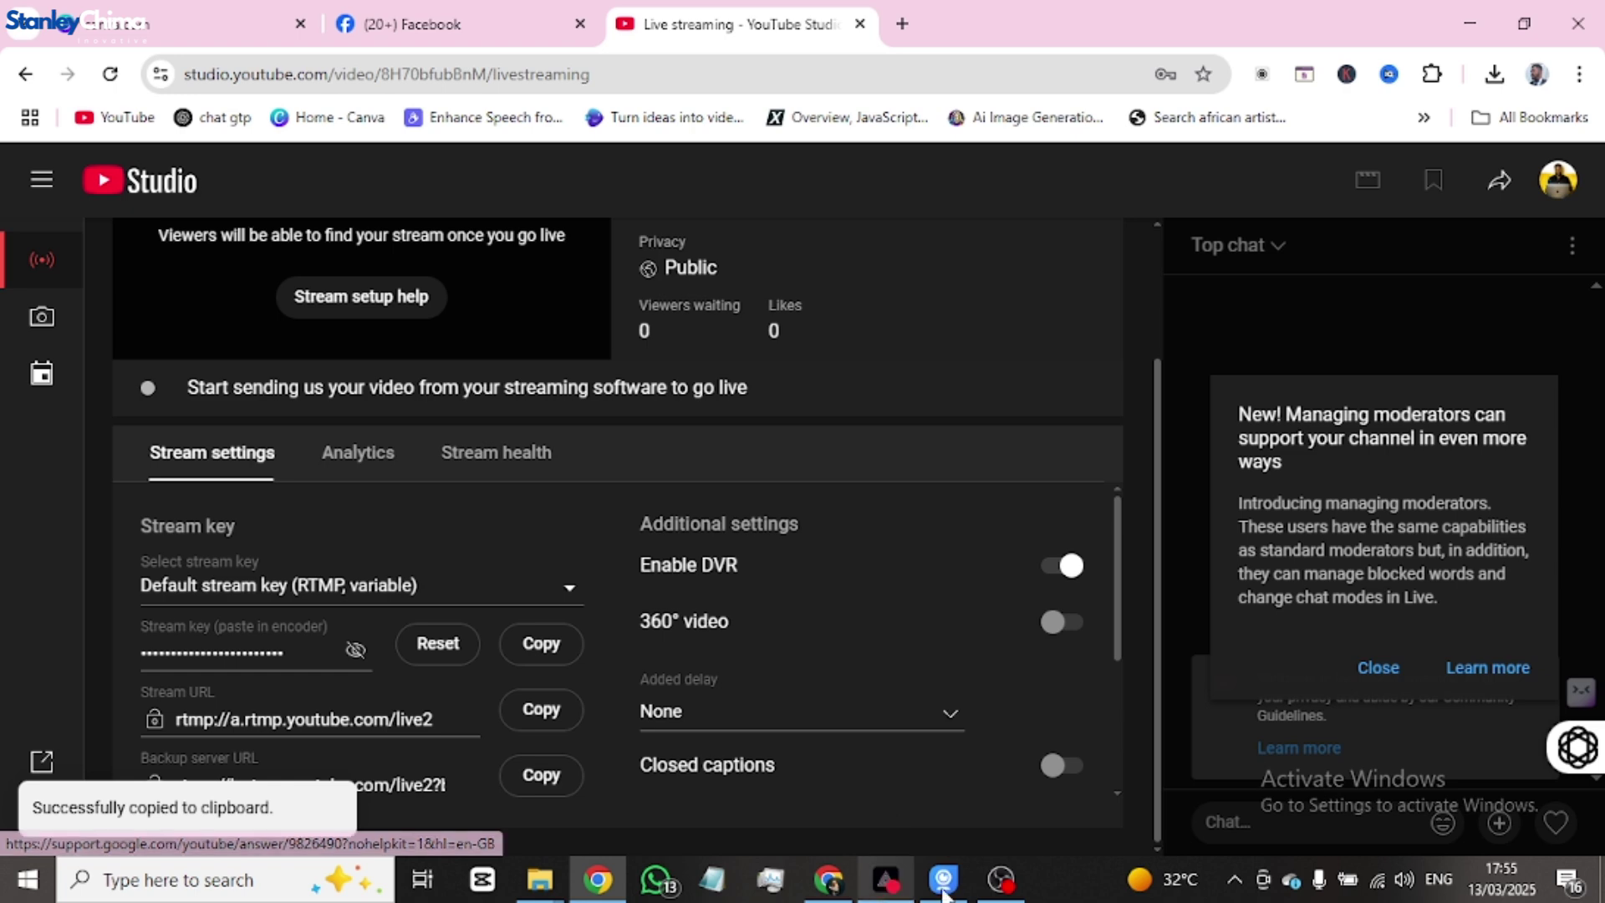
pyautogui.click(1010, 888)
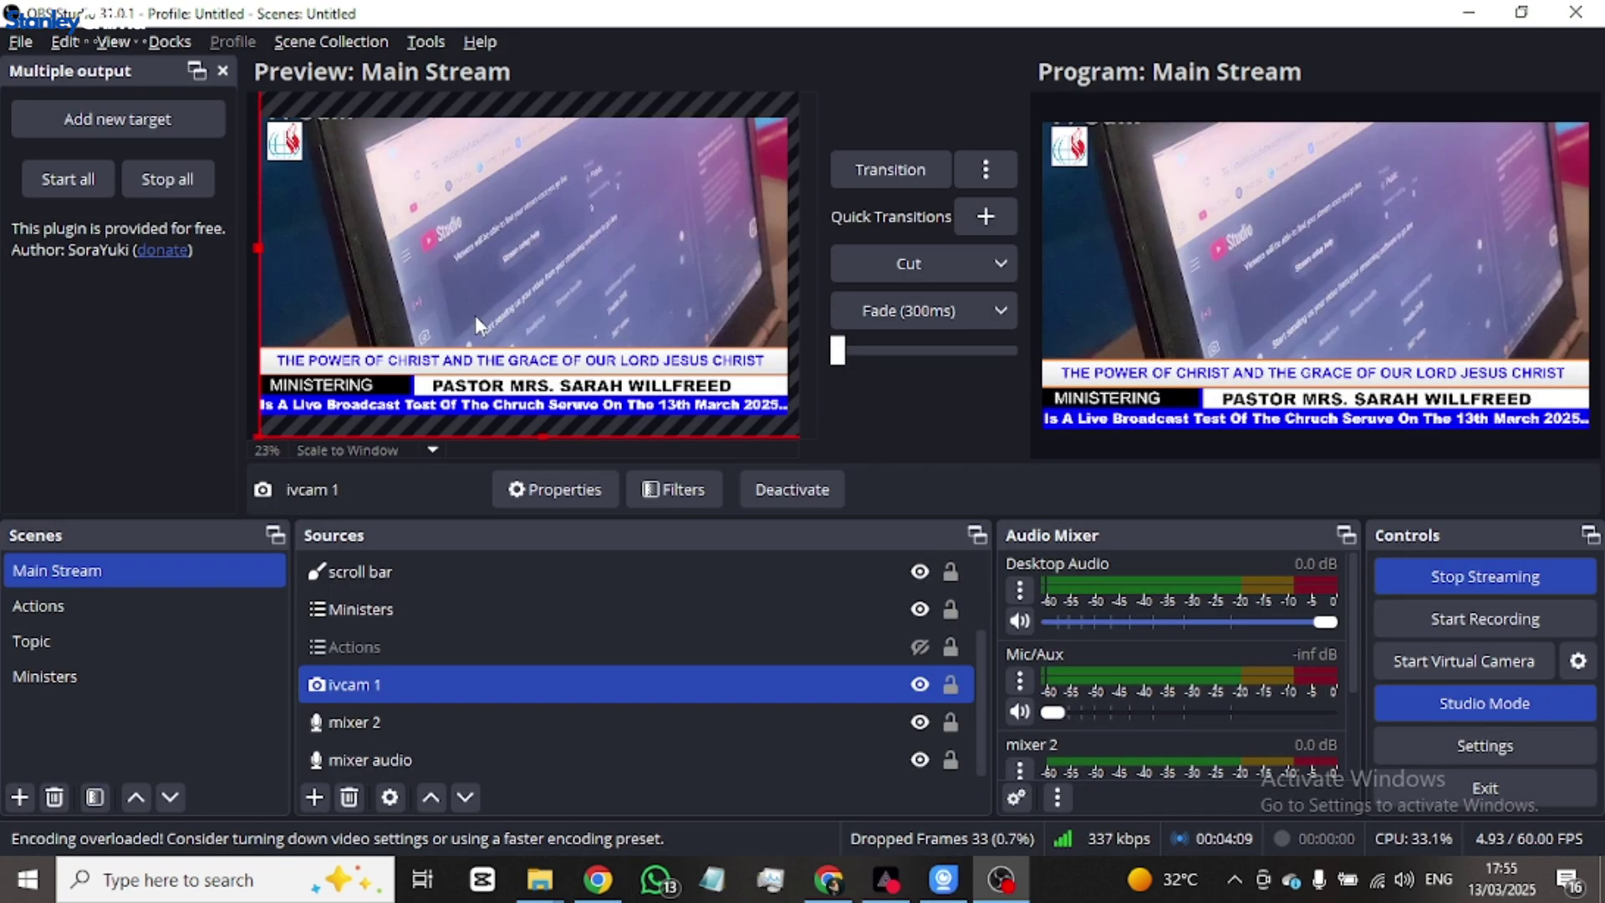
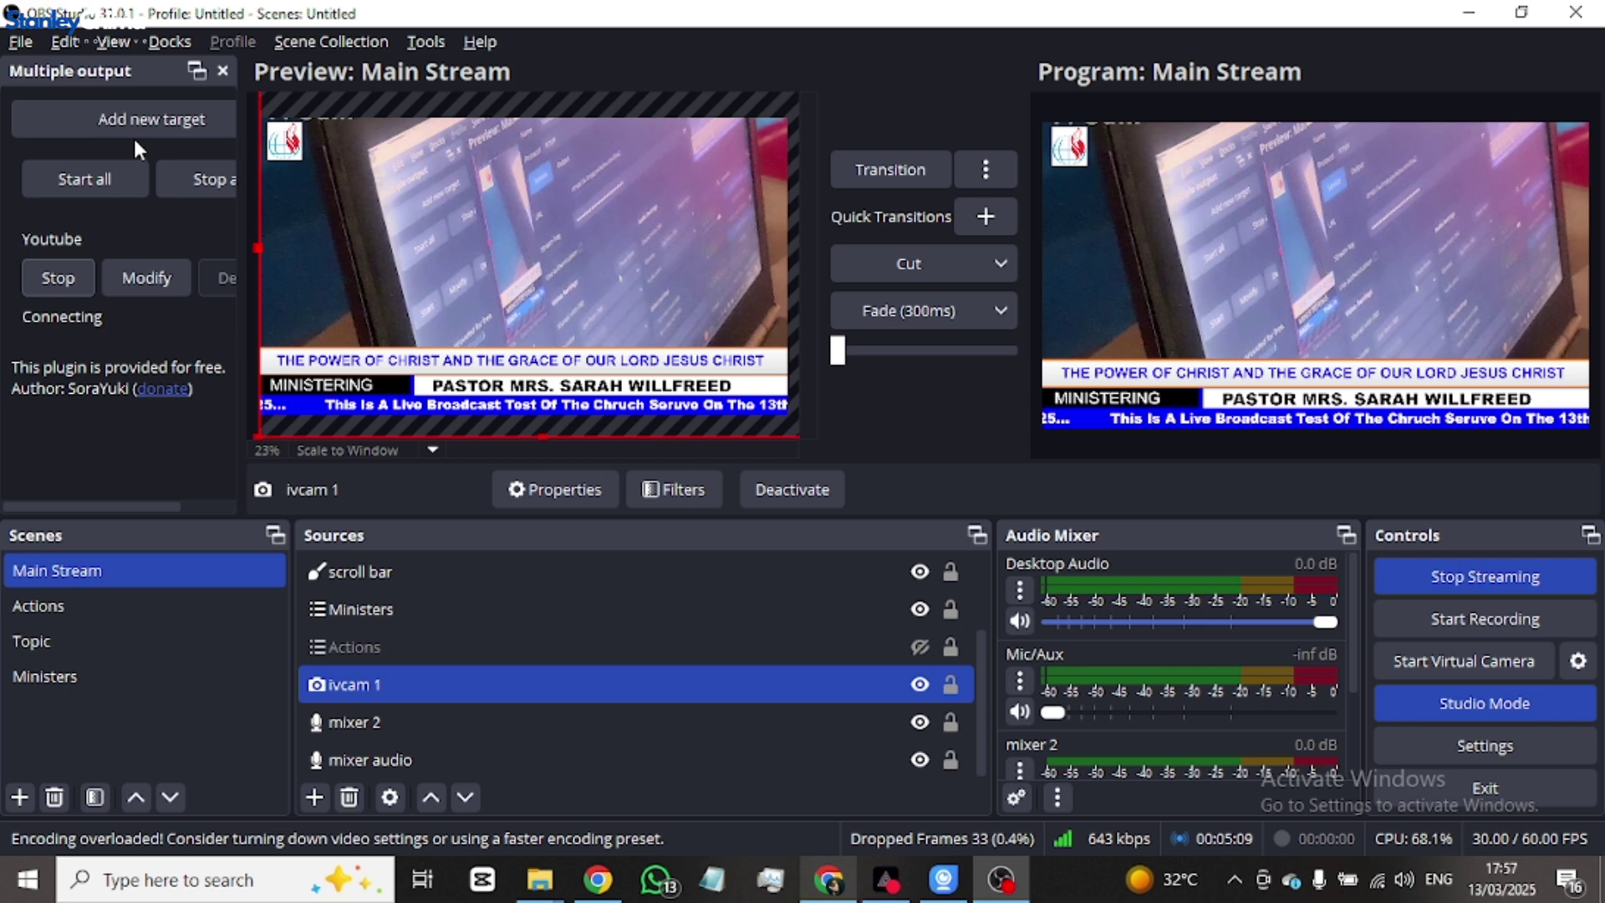
# - Switch to Chrome's Facebook Live Producer dashboard to confirm the OBS feed is live
pyautogui.hotkey('alt', 'Tab')
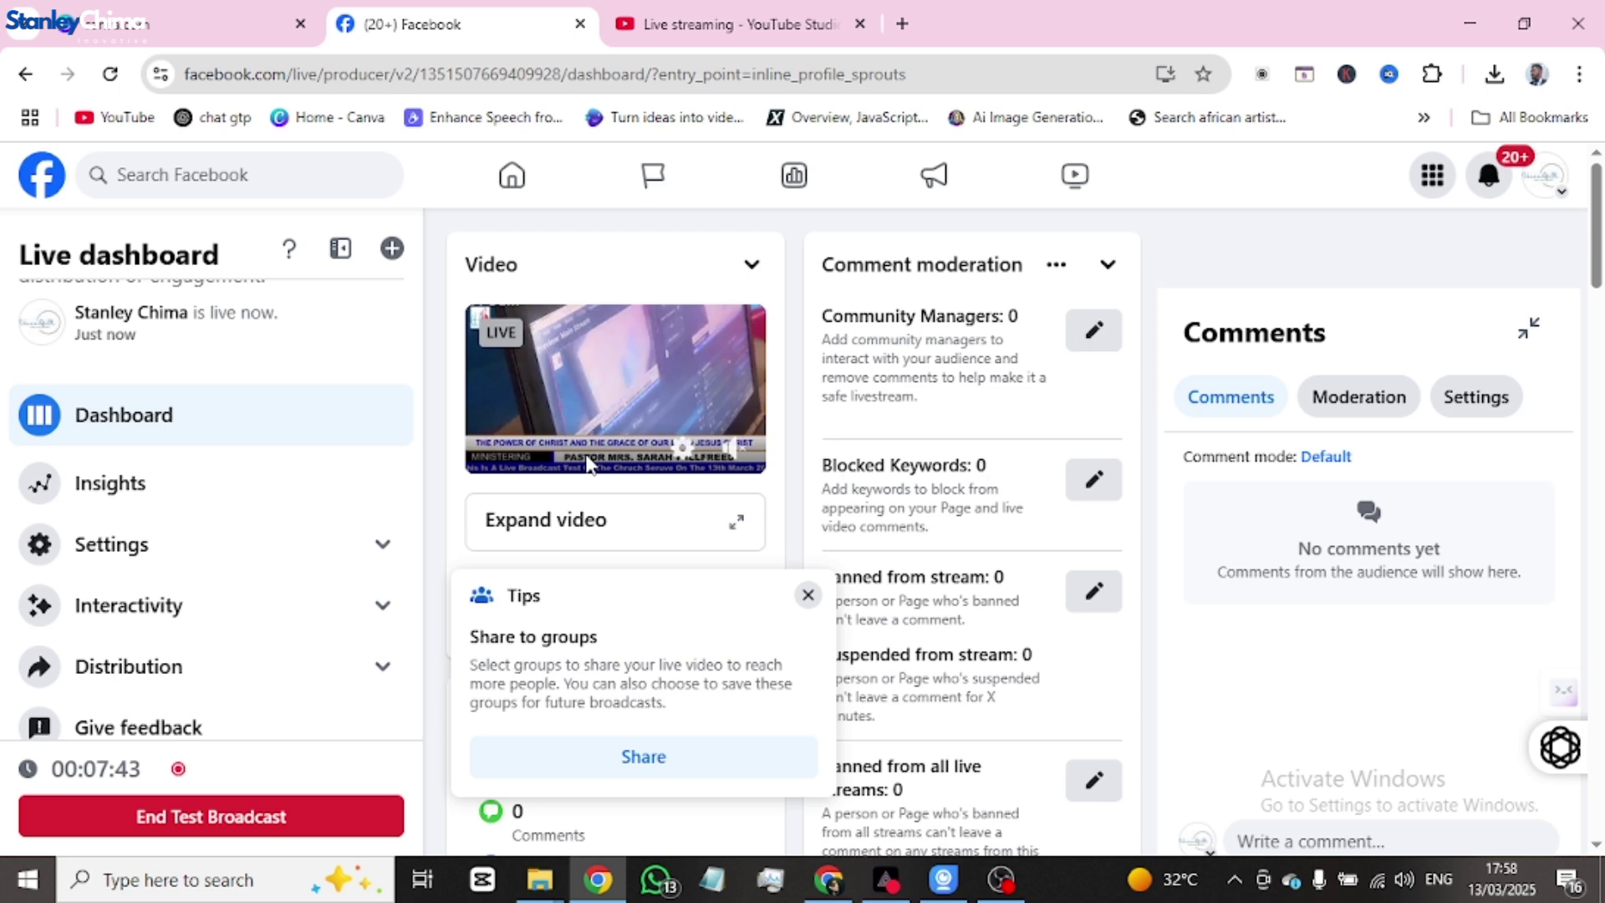
# - Move to the YouTube Studio live streaming tab to check the YouTube stream
pyautogui.hotkey('ctrl', 'Tab')
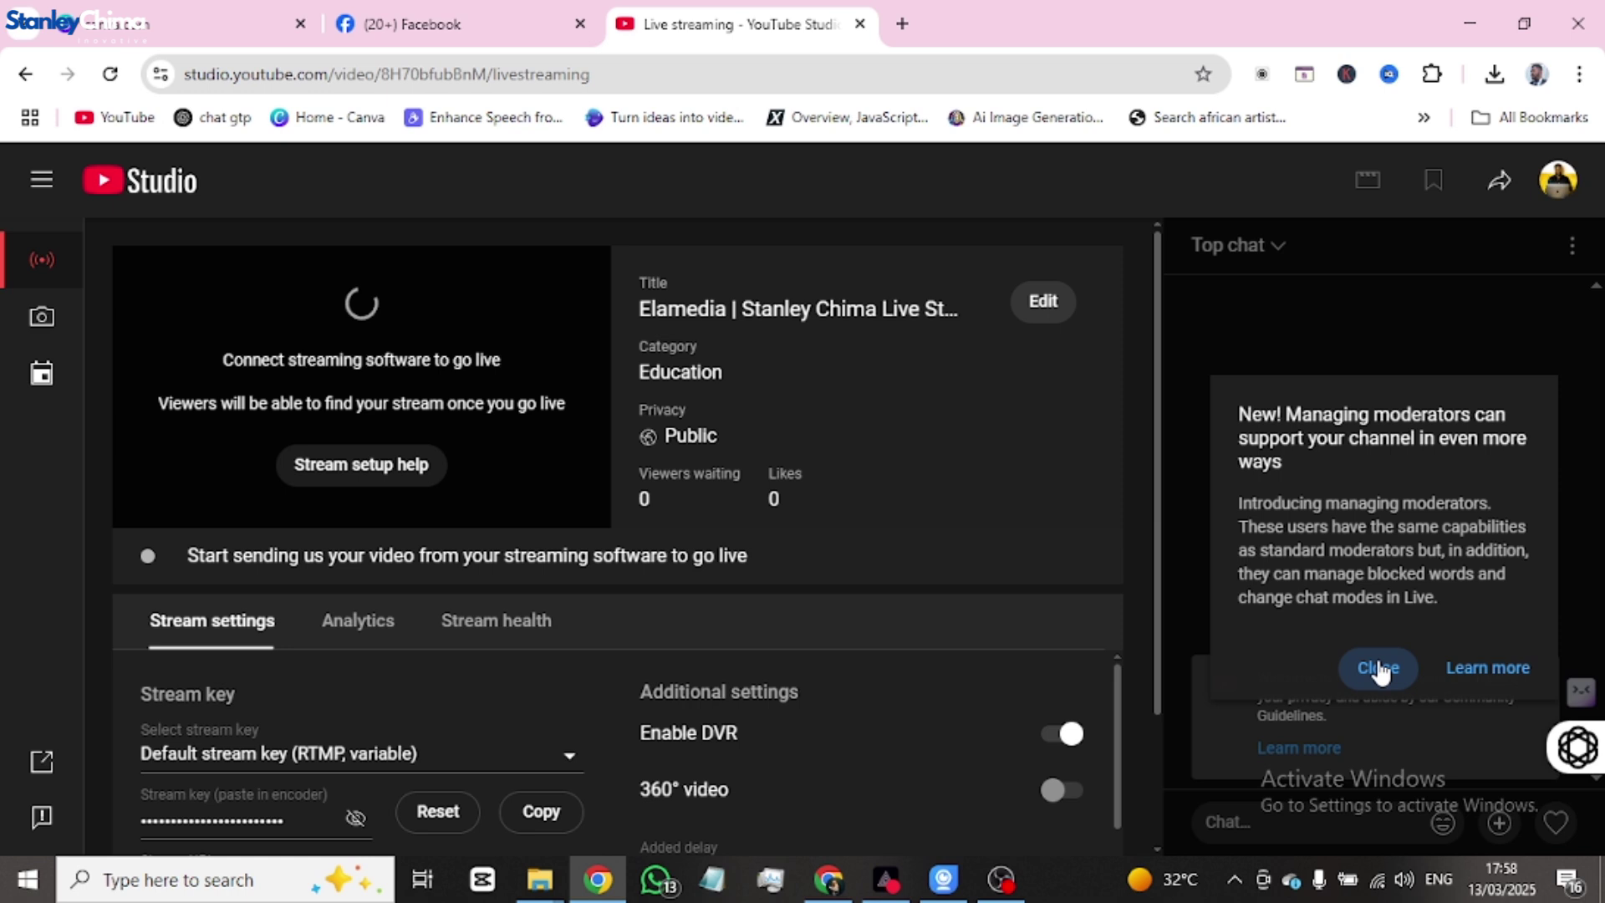
# - Close the 'New! Managing moderators' popup and return to OBS Studio
pyautogui.click(1378, 669)
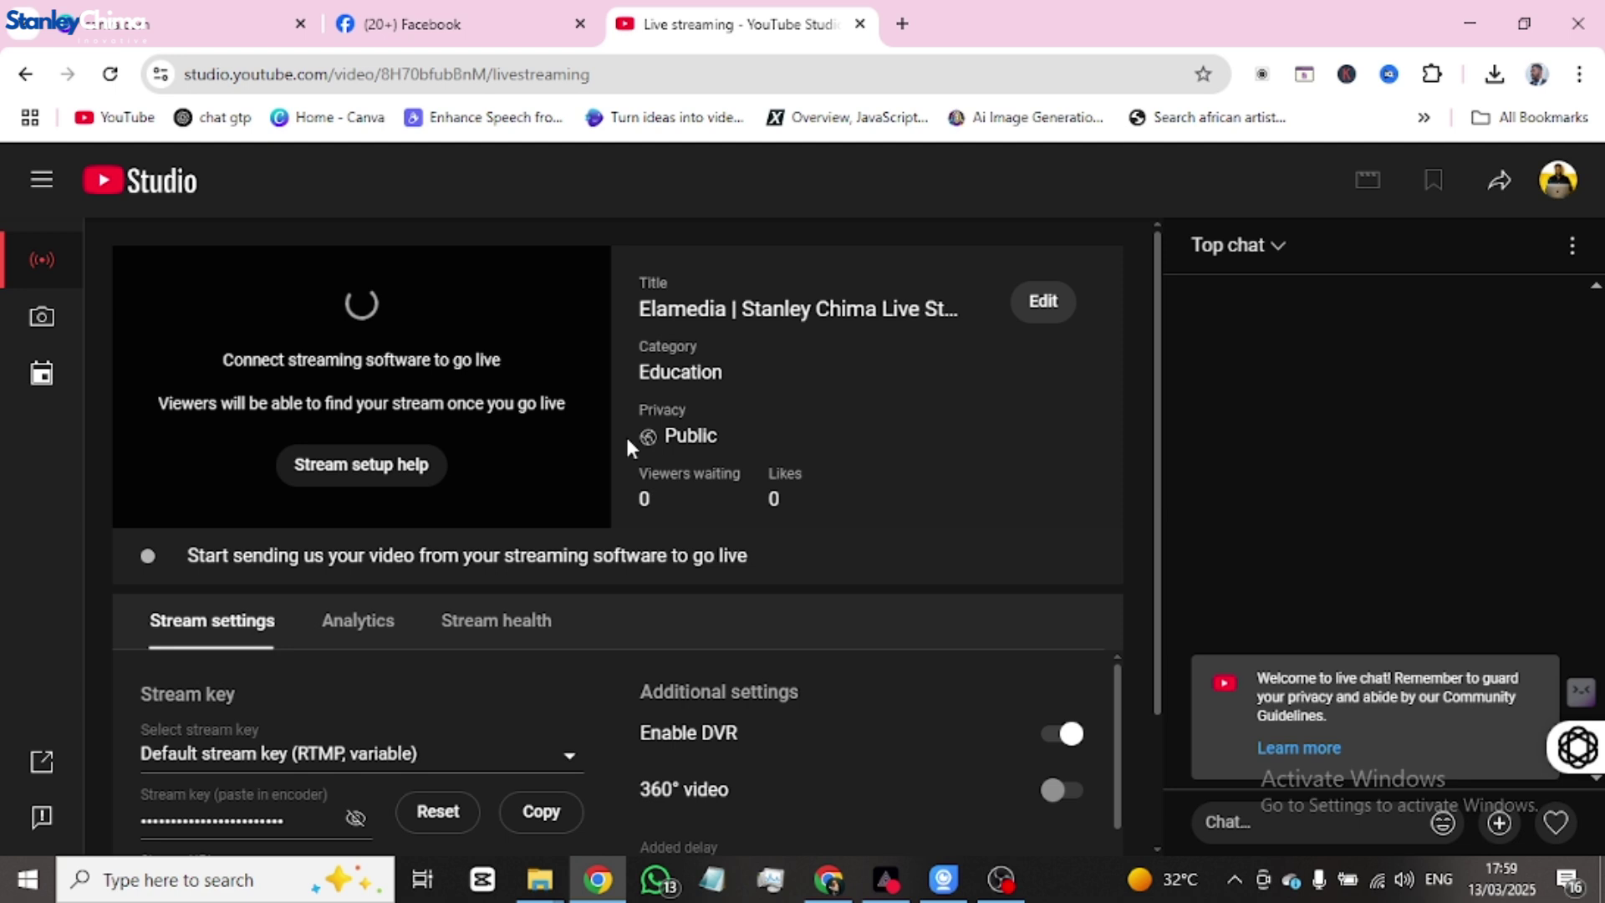
pyautogui.hotkey('alt', 'Tab')
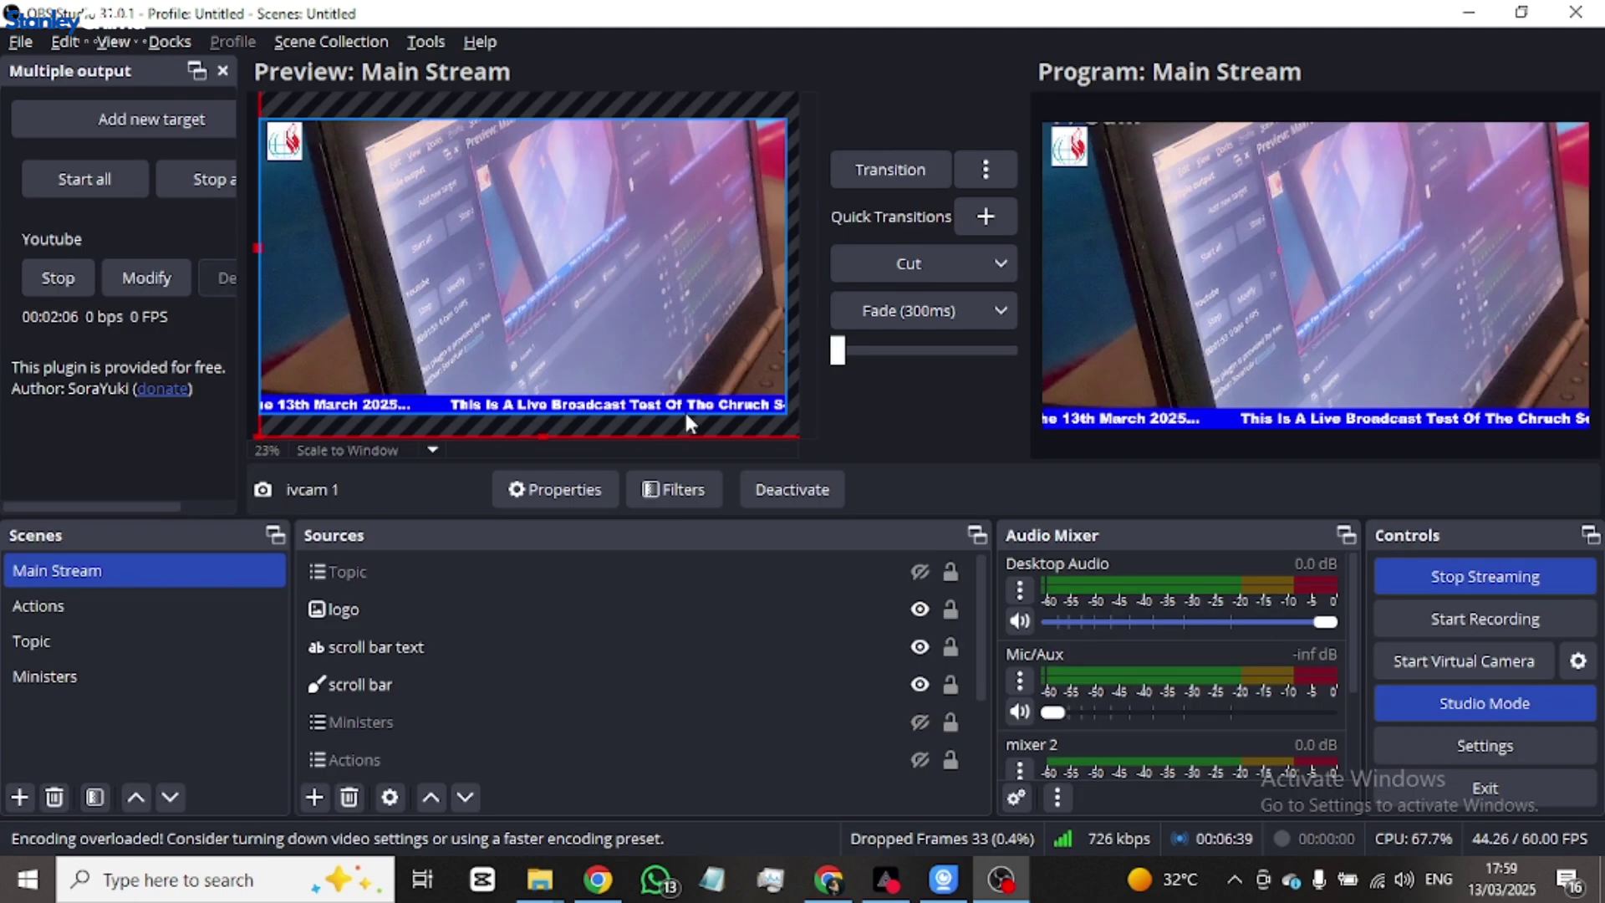